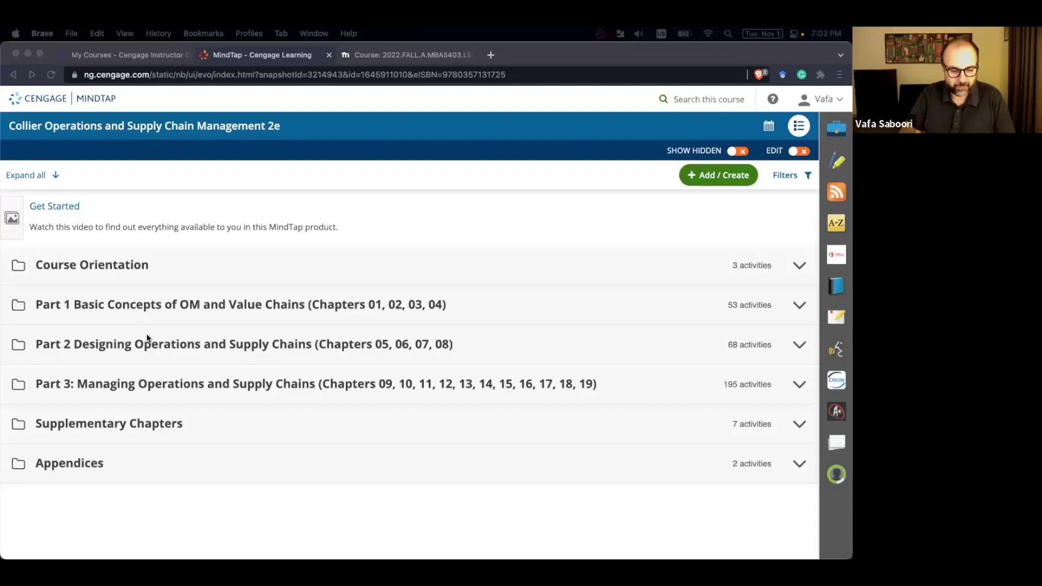
Expand Part 3, Chapter 09 Forecasting and Demand Planning, and its Chapter 09 Exploring Operations folder.
click(116, 385)
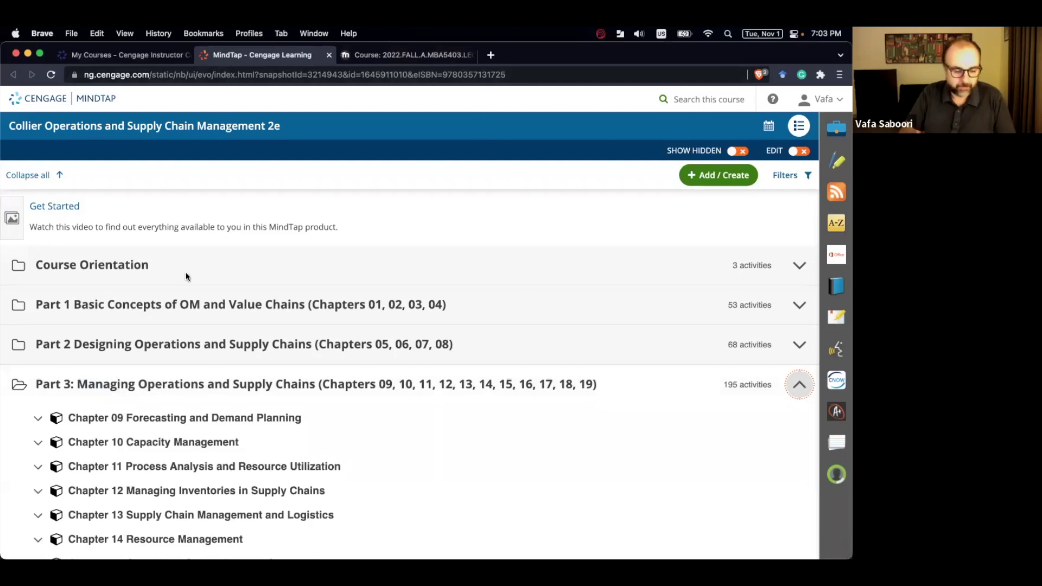
scroll(108, 399, down, 3)
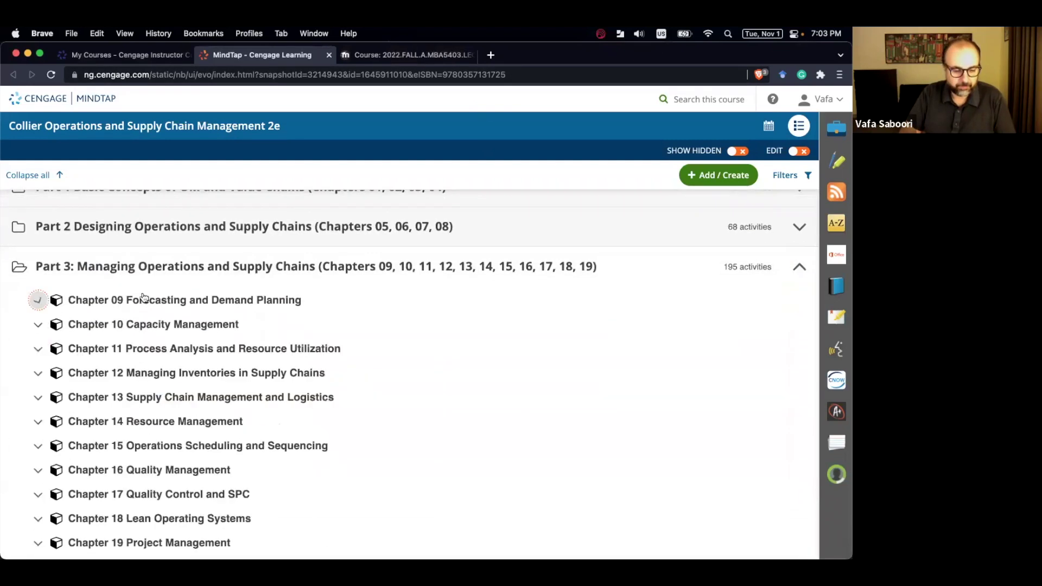
double_click(148, 300)
scroll(139, 325, down, 3)
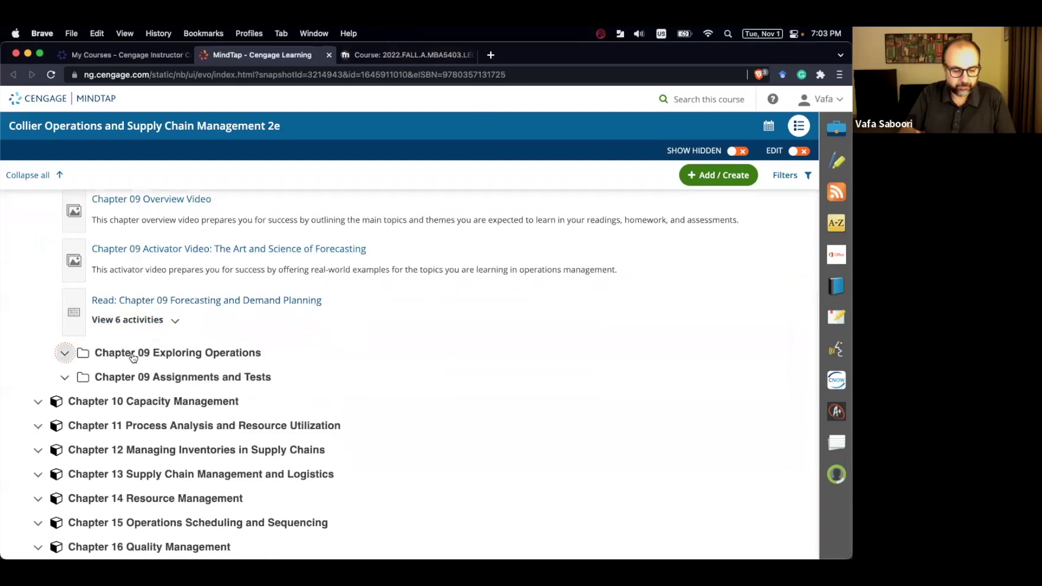
click(65, 353)
Look through the activities listed in the Chapter 09 Exploring Operations folder.
scroll(142, 489, down, 5)
scroll(152, 458, up, 1)
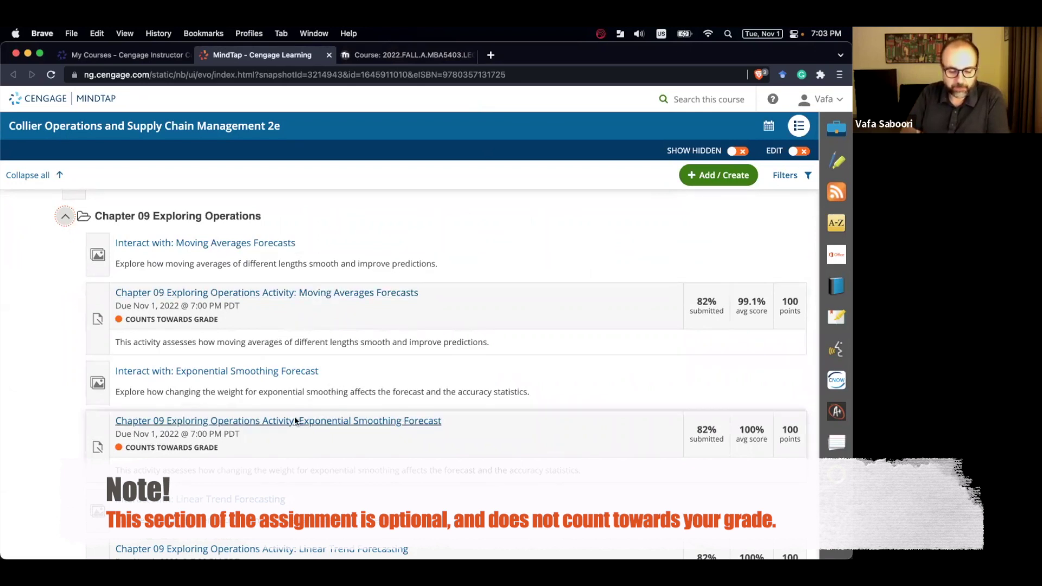
scroll(295, 420, down, 5)
scroll(368, 449, down, 2)
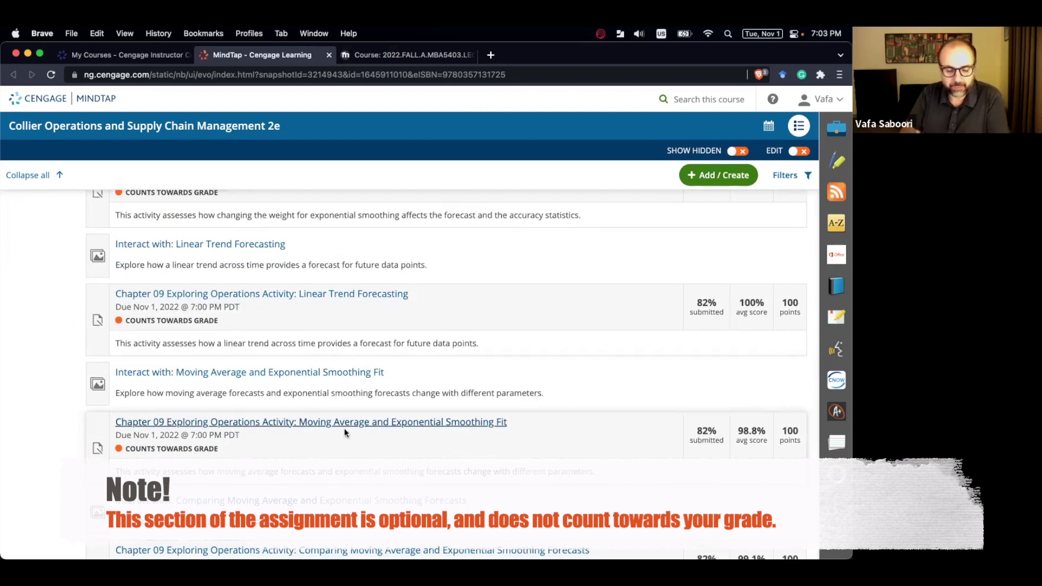
scroll(344, 428, down, 2)
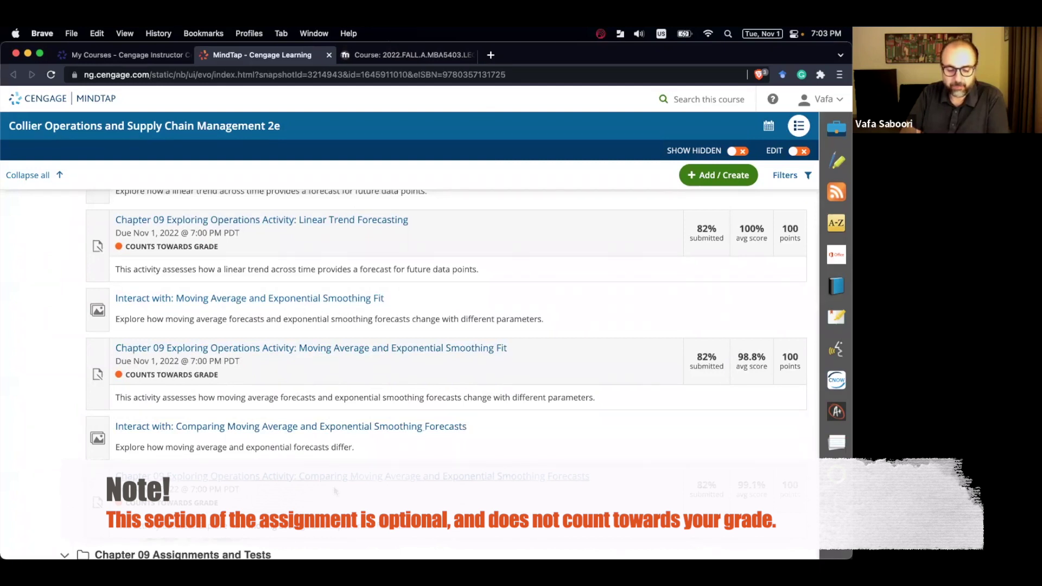
scroll(379, 380, down, 1)
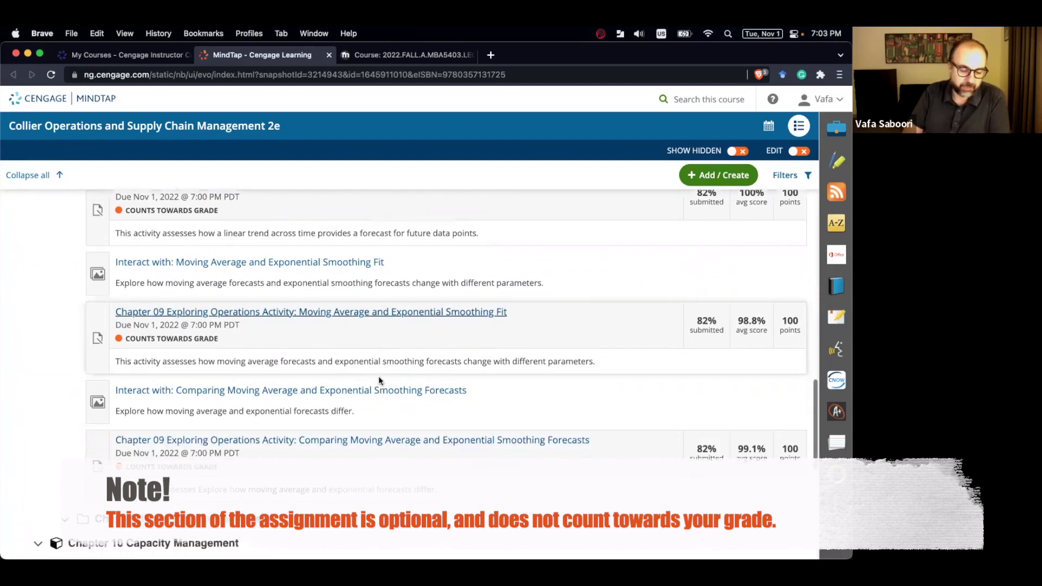
scroll(379, 379, up, 9)
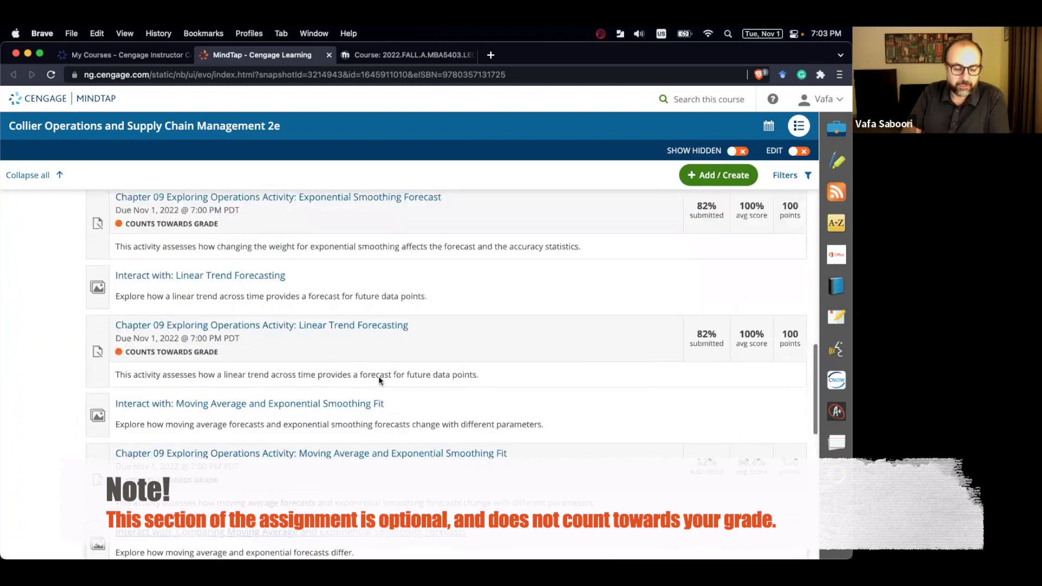
scroll(379, 380, up, 1)
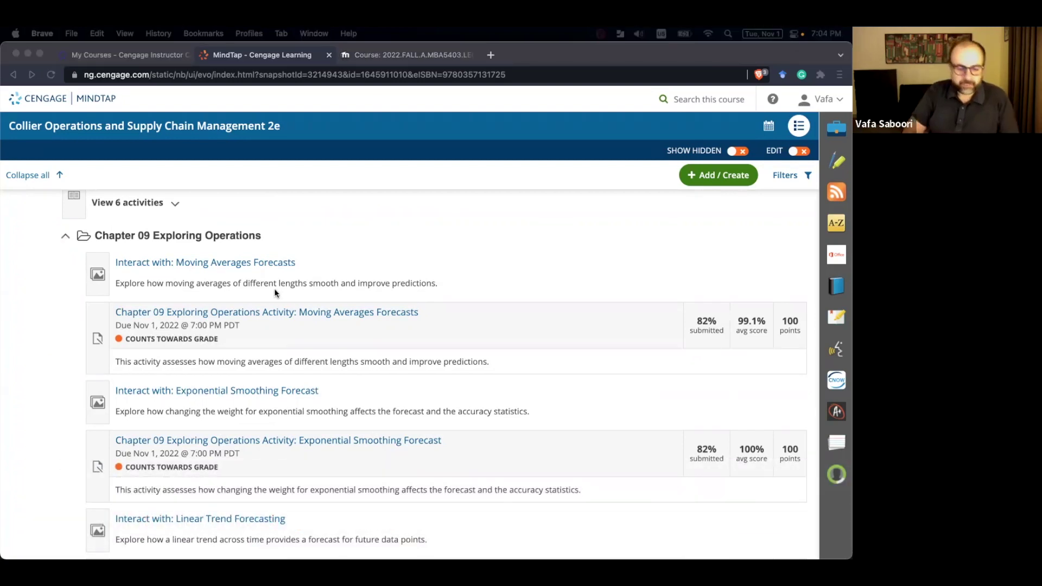
Start the Chapter 09 Exploring Operations Activity: Moving Averages Forecasts assignment and read its conceptual overview.
click(209, 311)
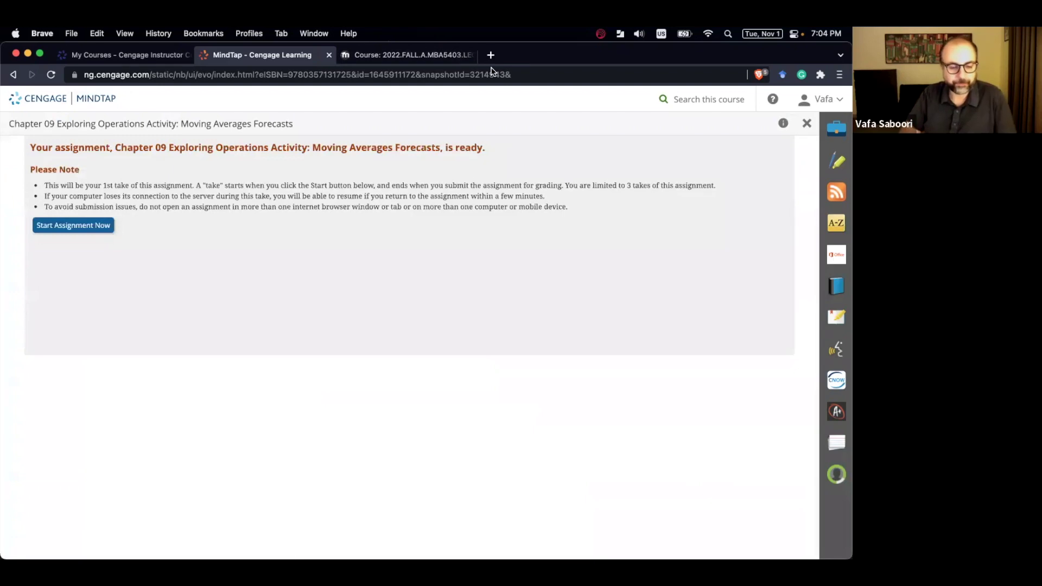
click(77, 225)
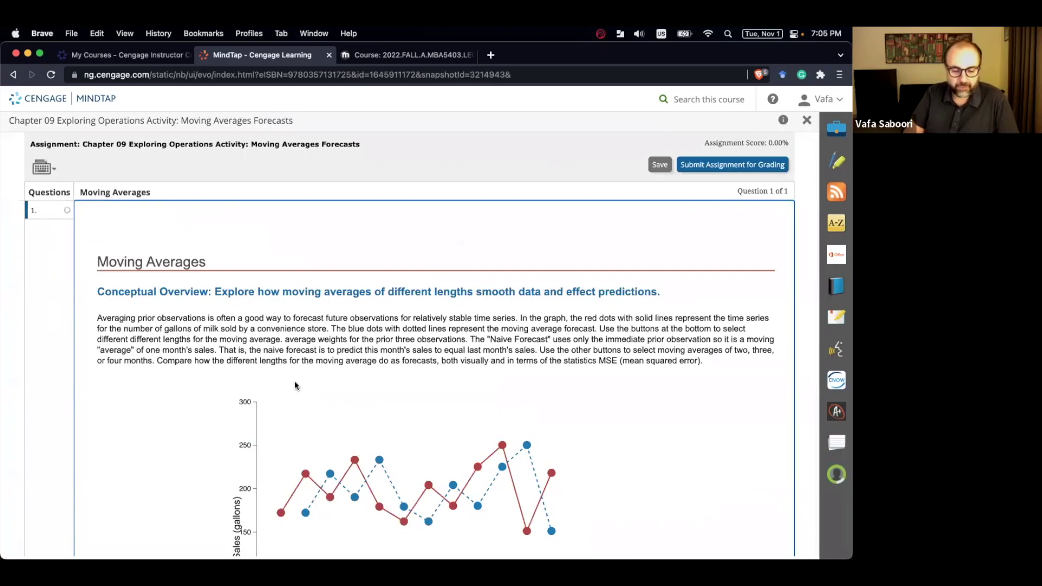
scroll(294, 380, down, 2)
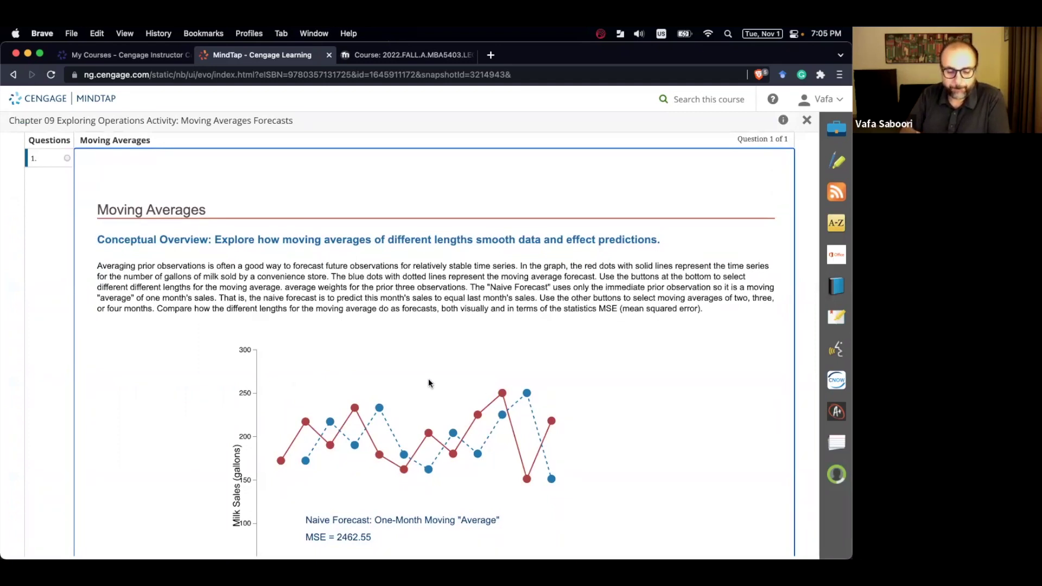
Show the Naive Forecast and the 2-, 3- and 4-month moving averages in turn on the milk sales chart.
scroll(428, 382, down, 5)
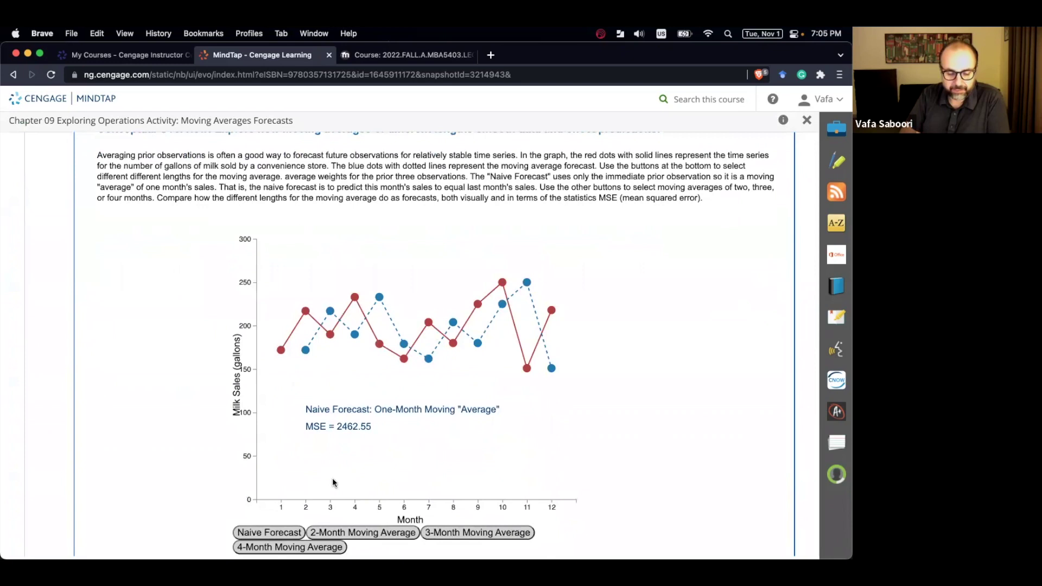
click(282, 498)
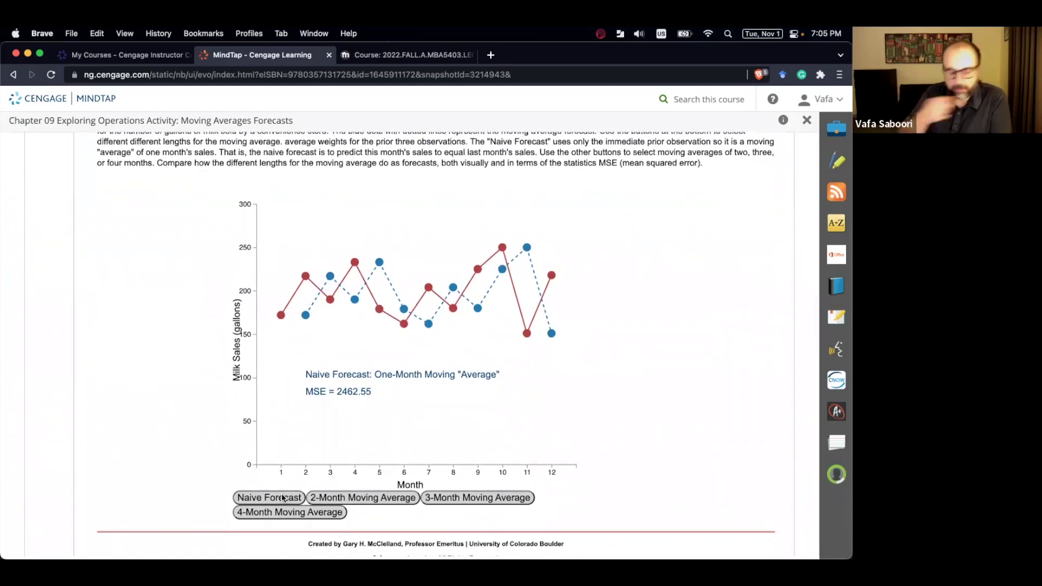
click(370, 498)
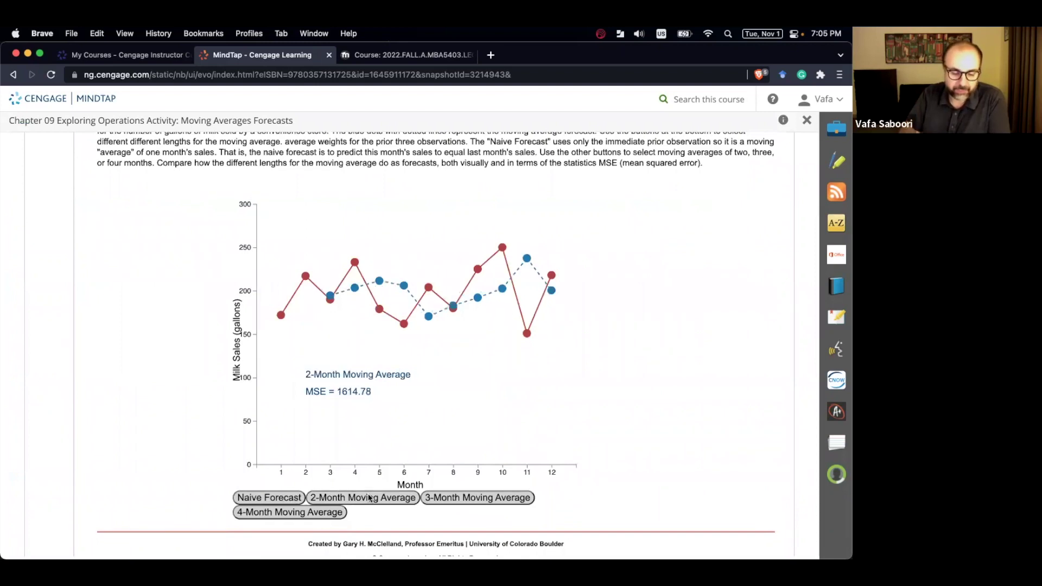
click(440, 498)
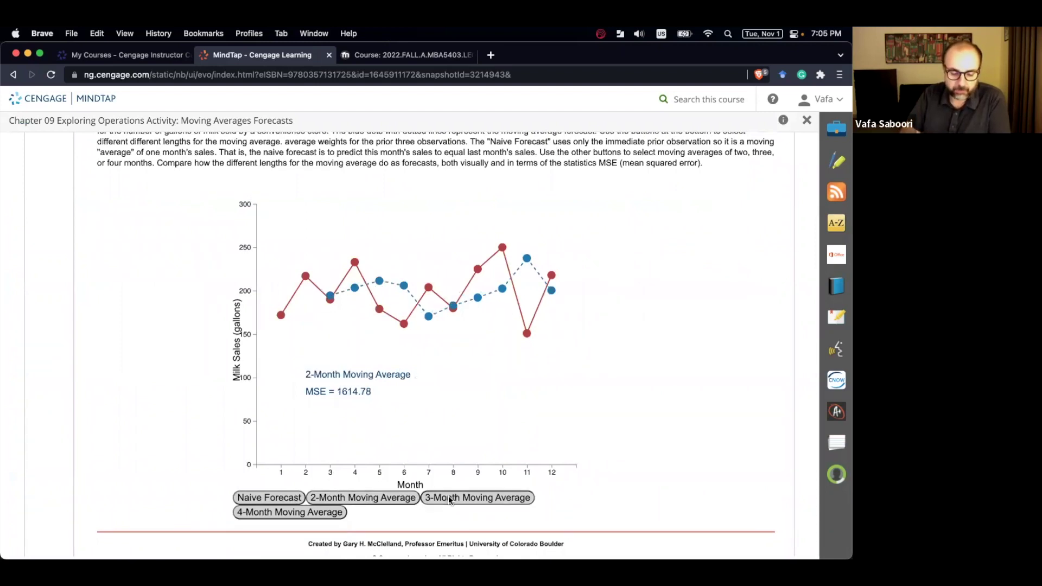
click(286, 509)
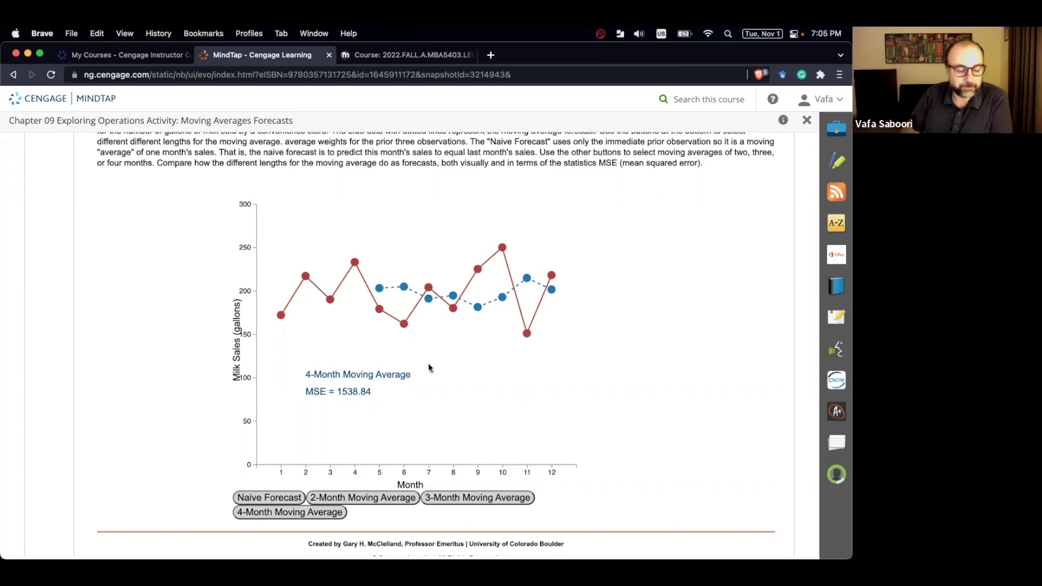
Read question 1 and compare the MSE of the Naive Forecast and the 2-, 3- and 4-month moving averages on the chart.
scroll(206, 520, down, 10)
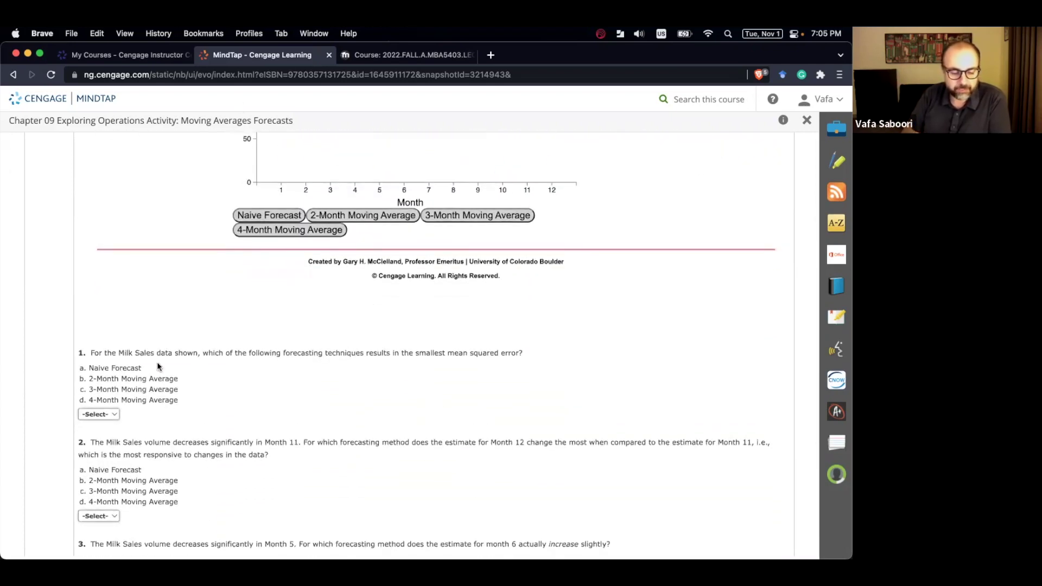
scroll(157, 361, up, 2)
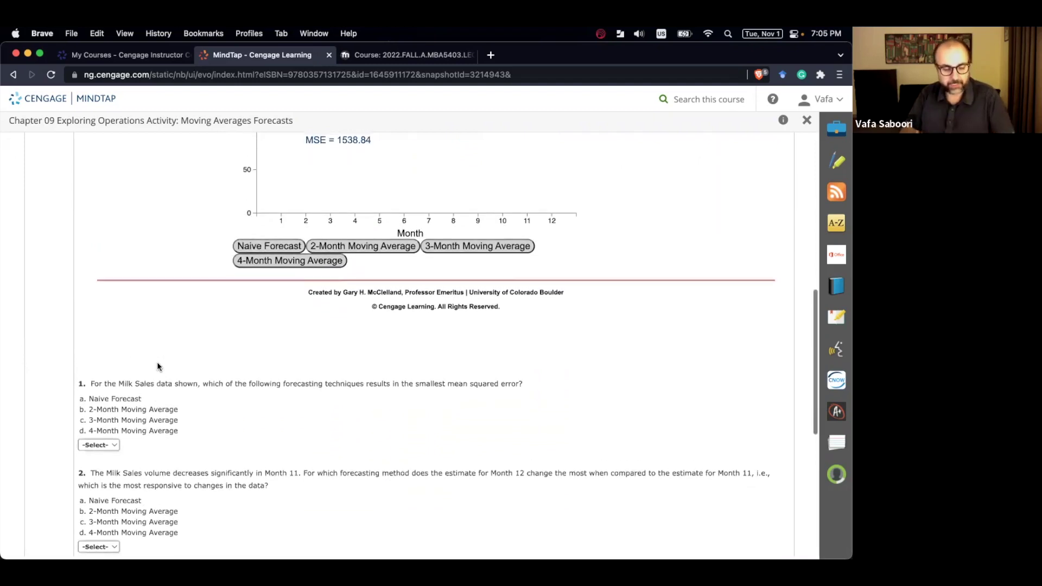
scroll(157, 362, up, 2)
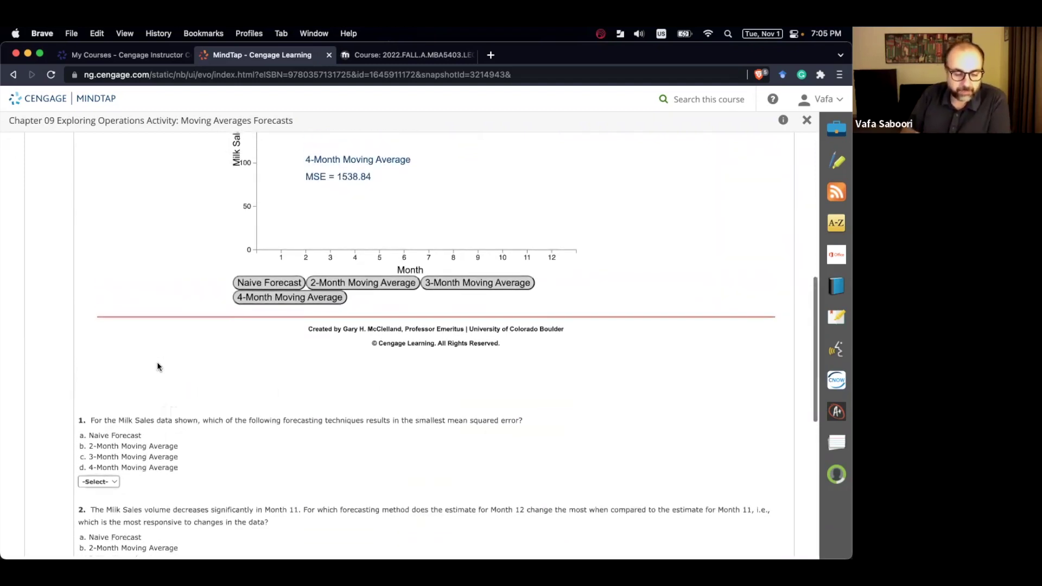
scroll(158, 362, up, 2)
scroll(157, 363, up, 1)
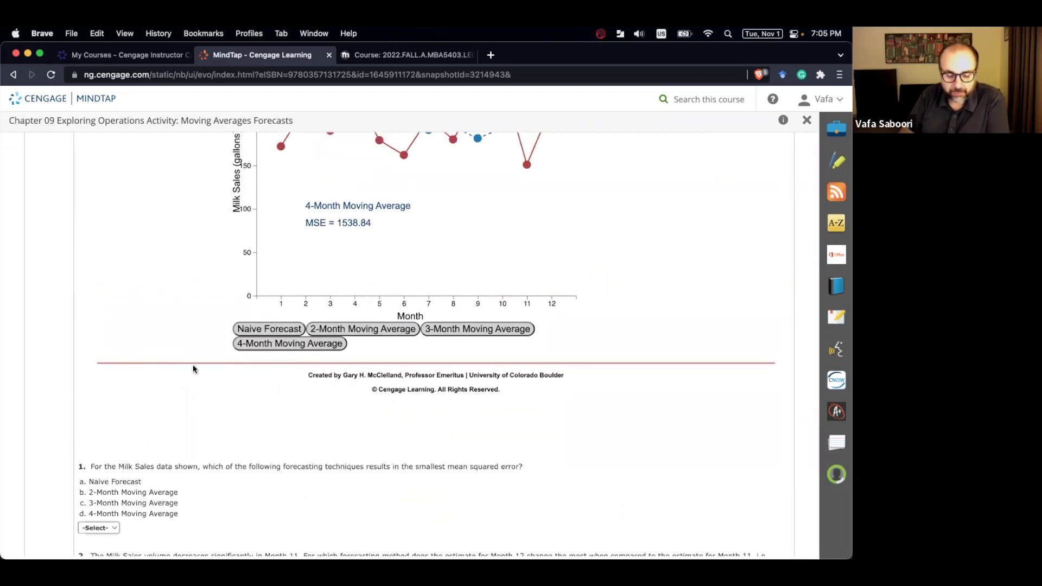
scroll(311, 397, up, 5)
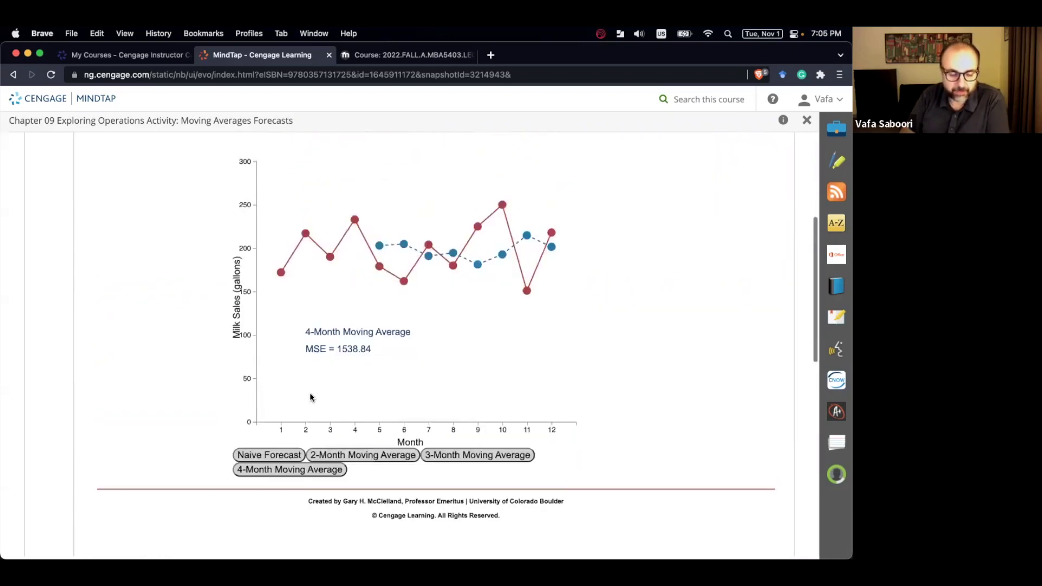
click(271, 454)
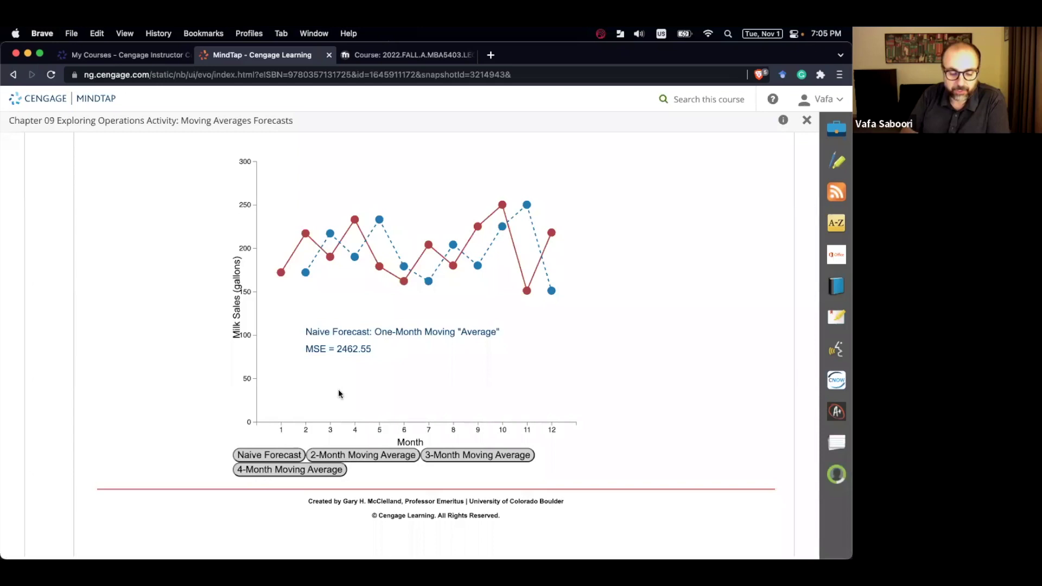
click(363, 455)
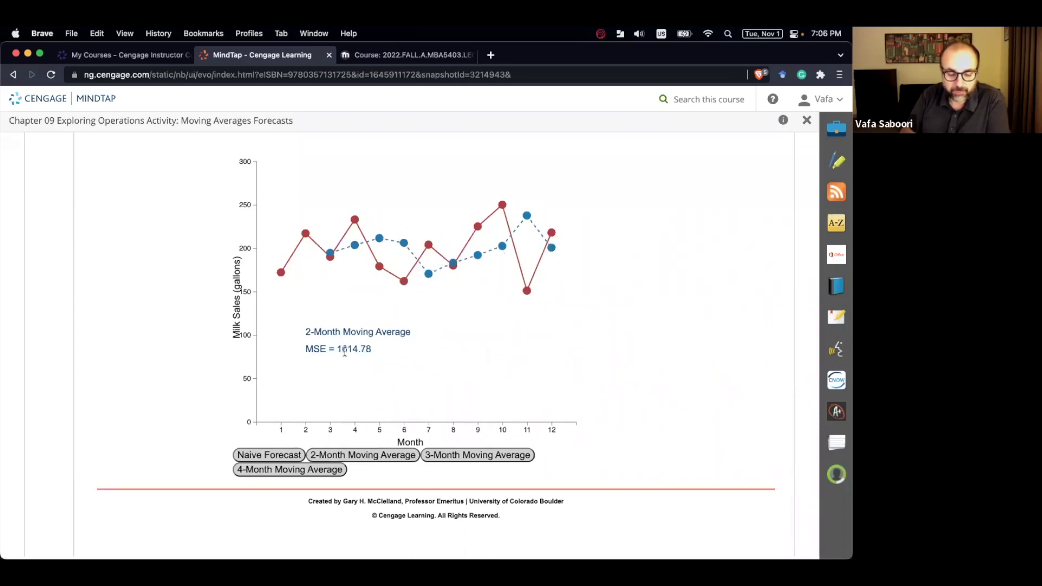
click(463, 456)
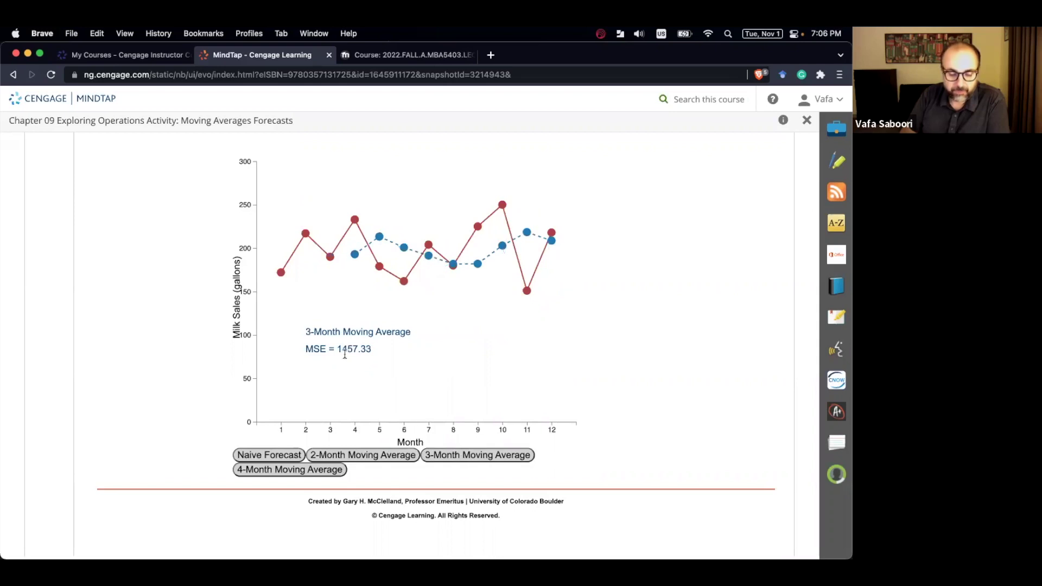
click(300, 471)
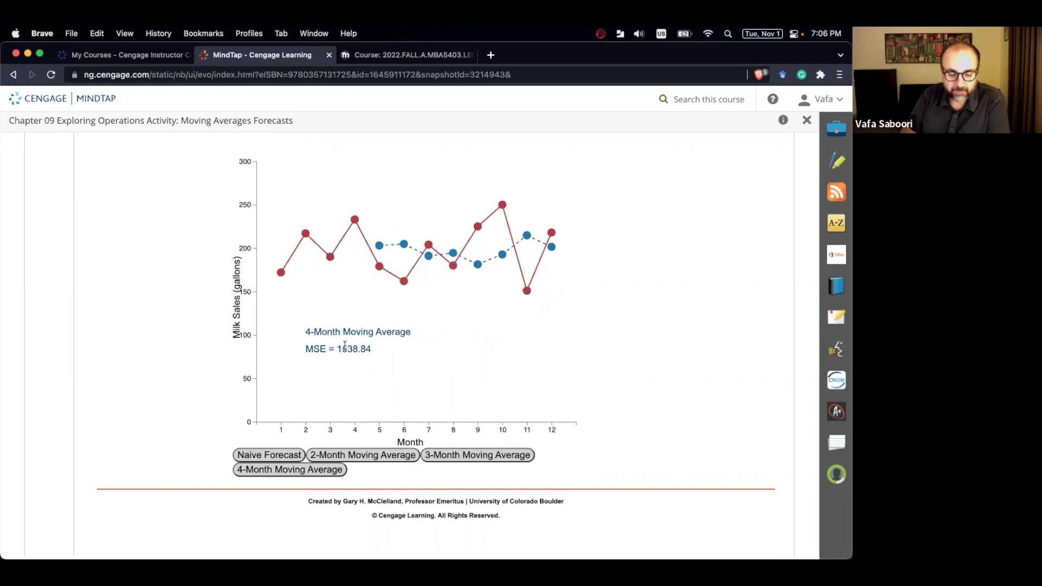
click(458, 458)
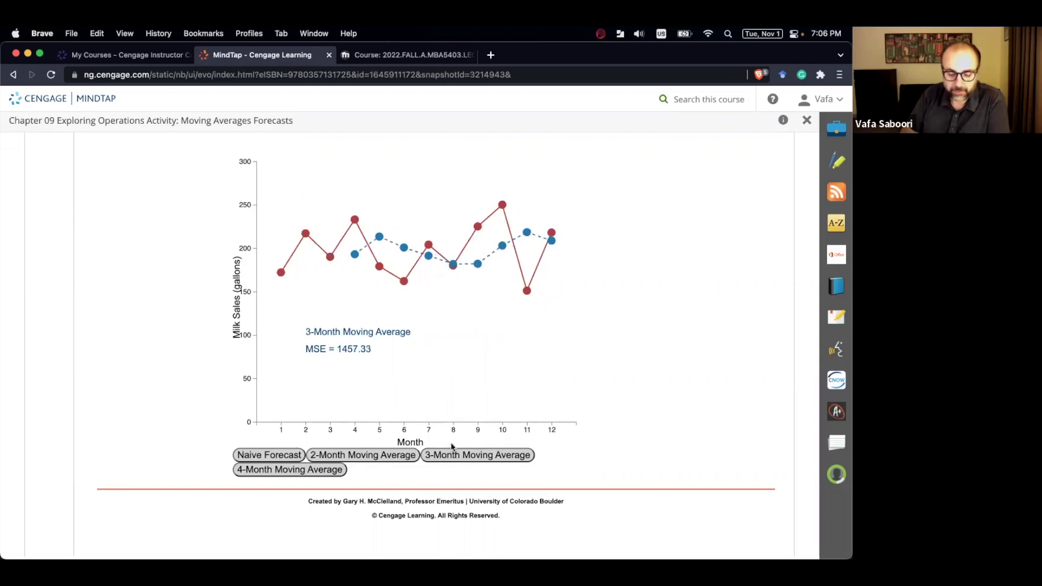
Answer question 1 about the smallest mean squared error with option c, 3-Month Moving Average.
scroll(470, 476, down, 5)
click(106, 364)
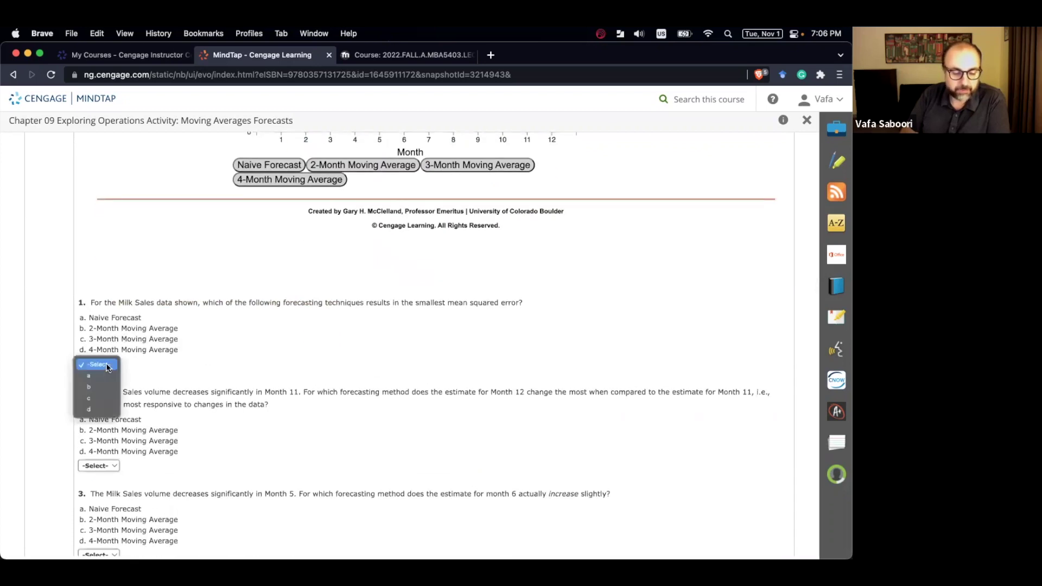
click(103, 398)
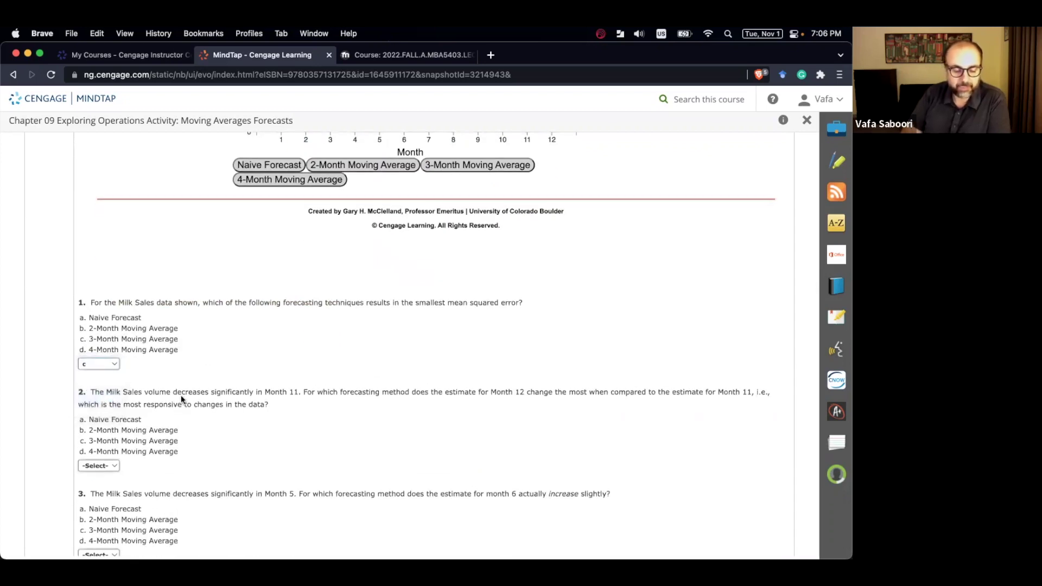
Read question 2 and compare the Month 11 and Month 12 estimates of the Naive Forecast and the 2-, 3- and 4-month moving averages.
scroll(181, 399, down, 2)
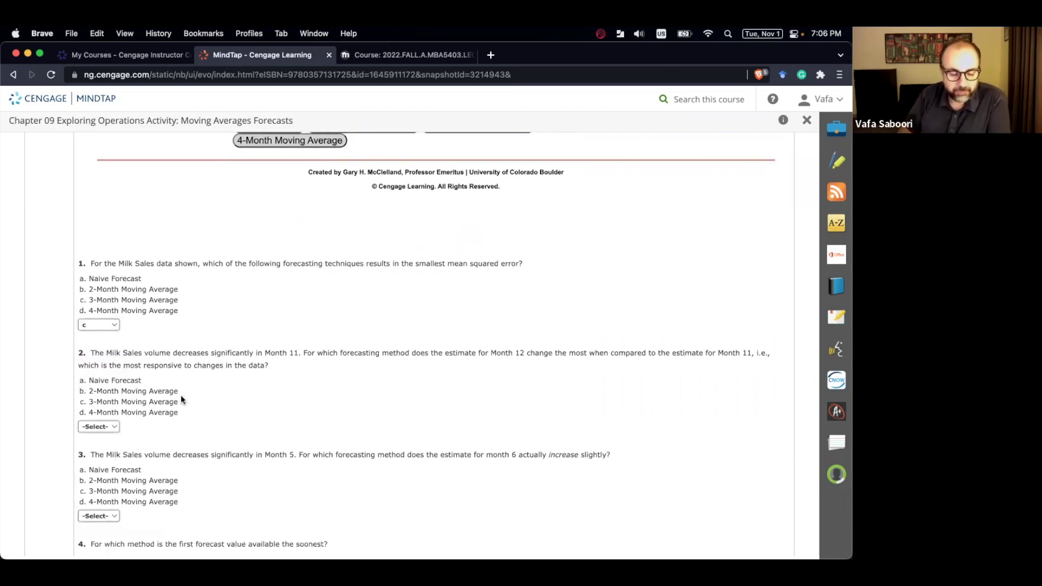
scroll(181, 399, down, 1)
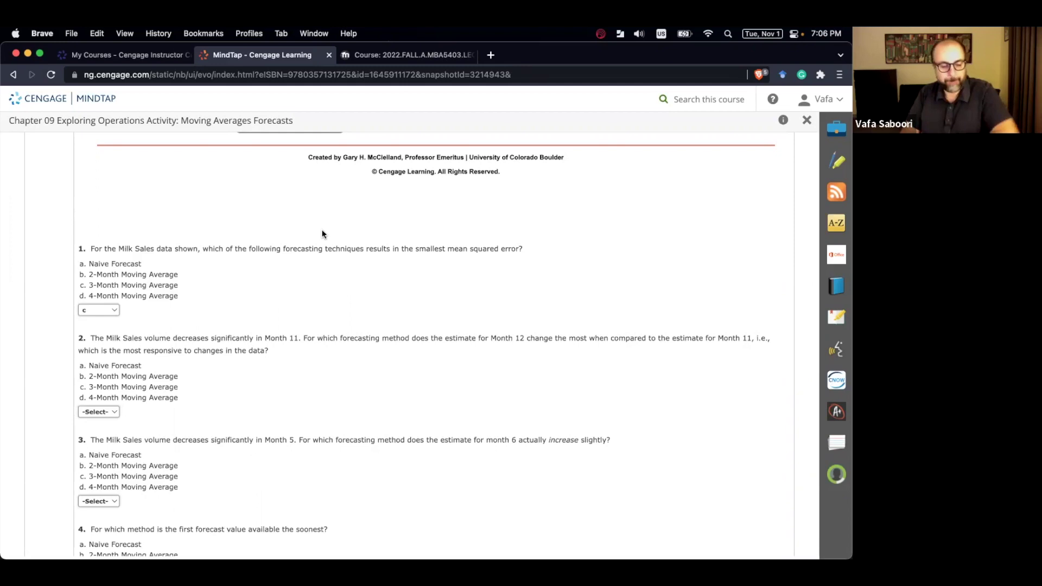
scroll(323, 234, up, 2)
scroll(321, 234, up, 3)
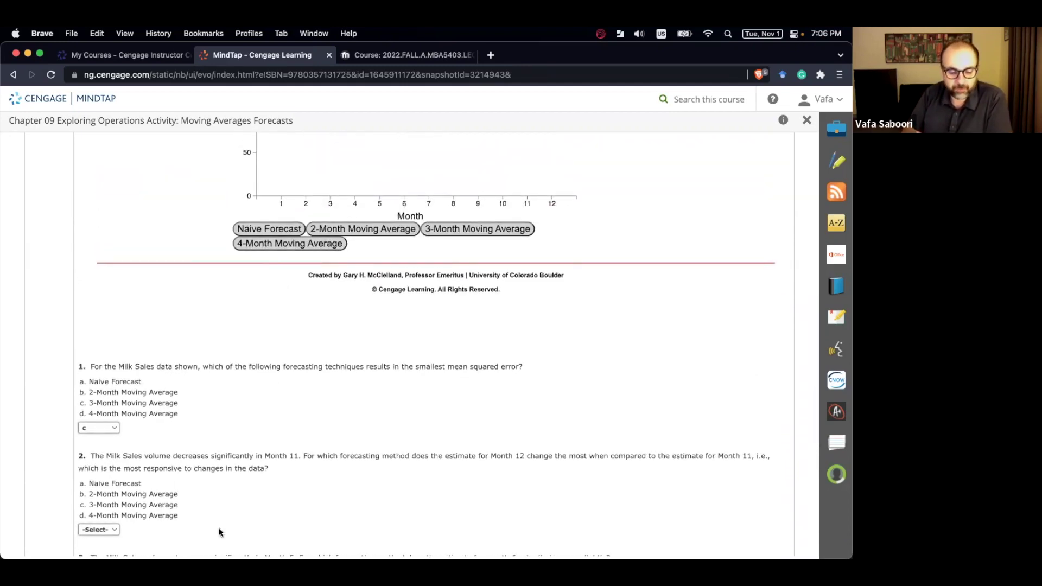
scroll(219, 531, down, 1)
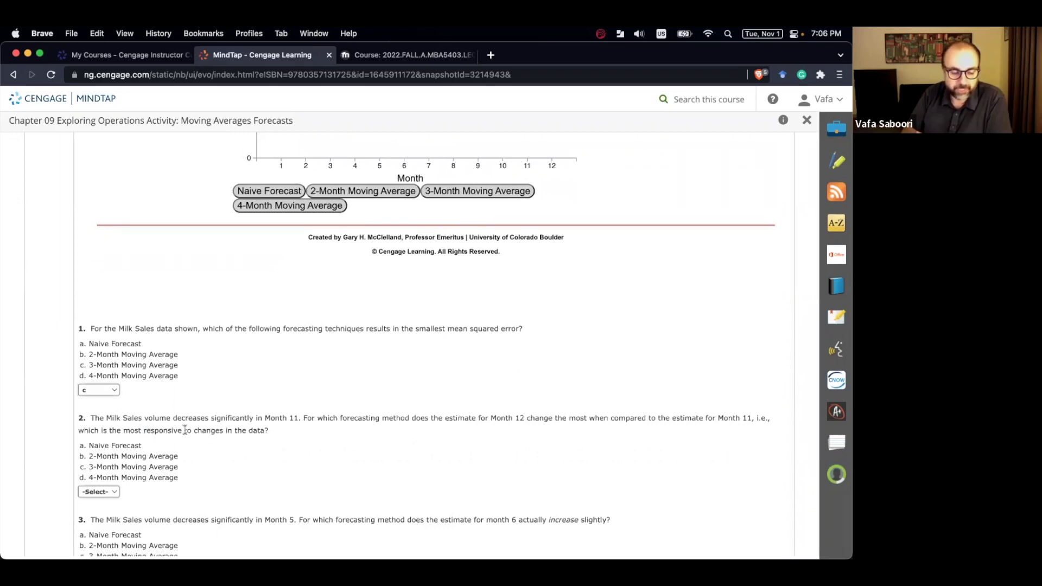
drag(162, 430, 267, 432)
scroll(275, 430, up, 7)
scroll(275, 431, down, 2)
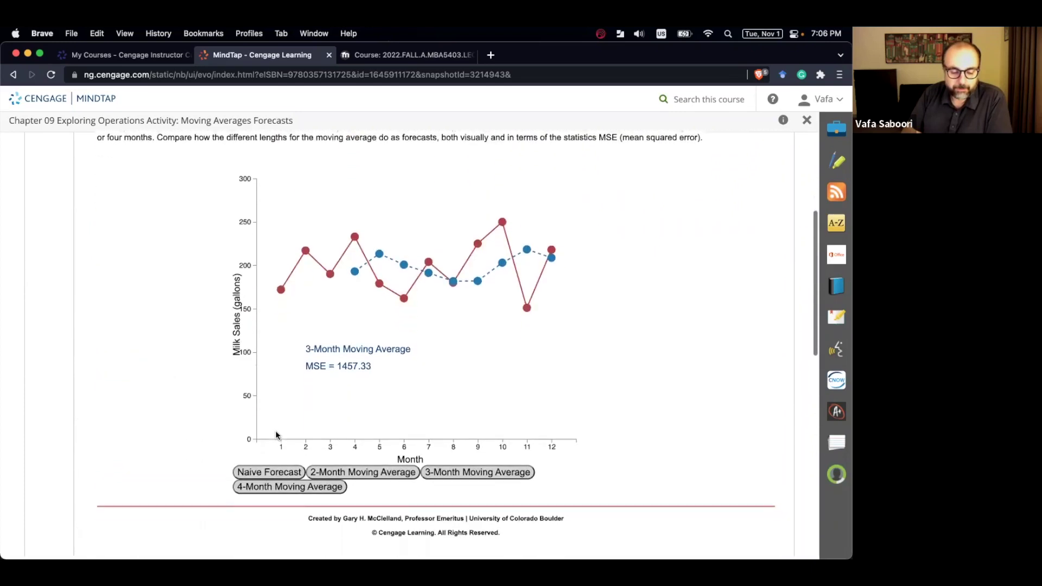
click(285, 468)
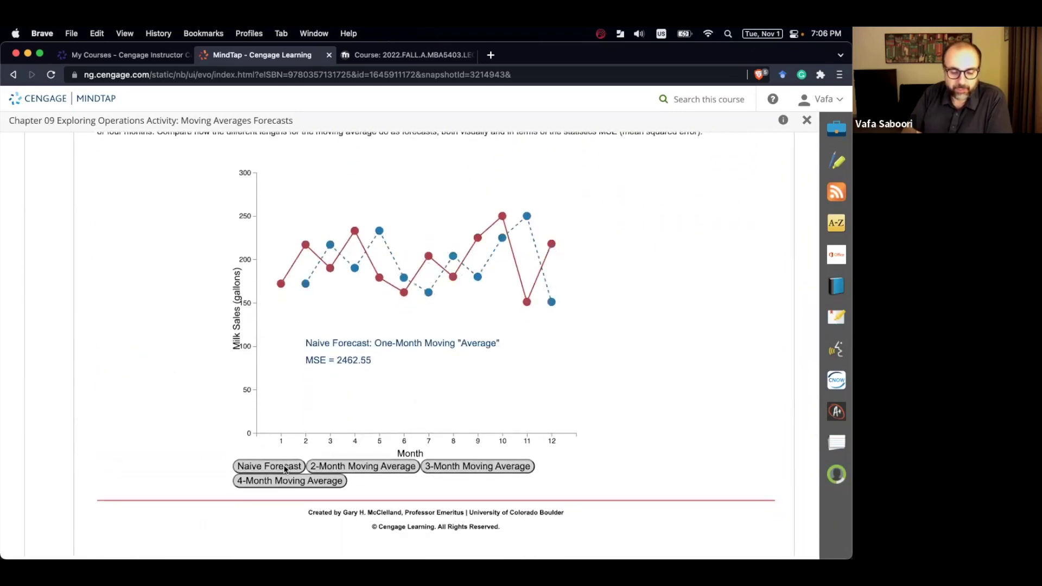
click(343, 468)
click(451, 465)
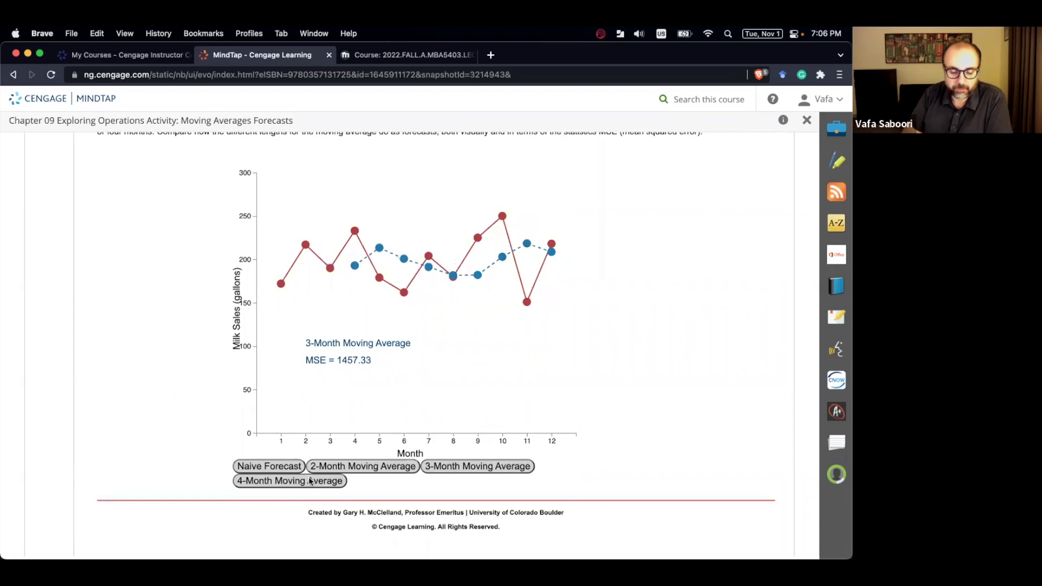
click(311, 481)
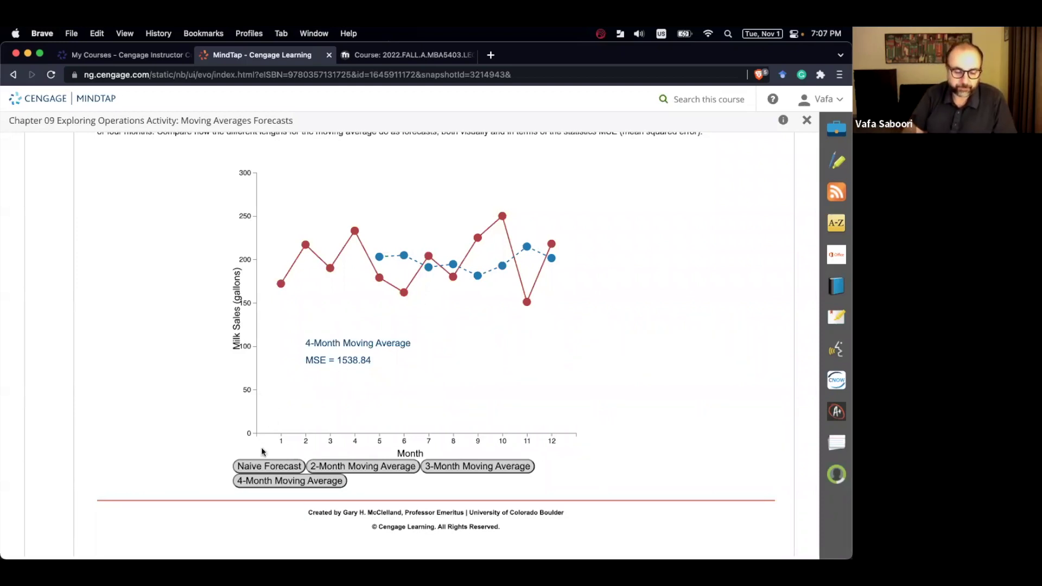
click(268, 465)
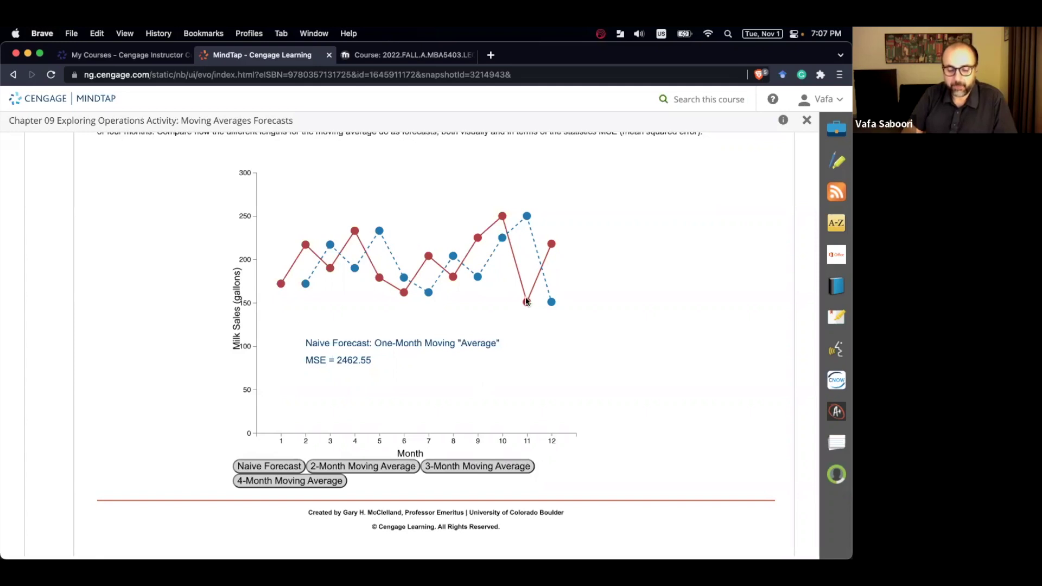
Answer question 2 about the method most responsive to changes in the data with option a, Naive Forecast.
scroll(525, 301, down, 6)
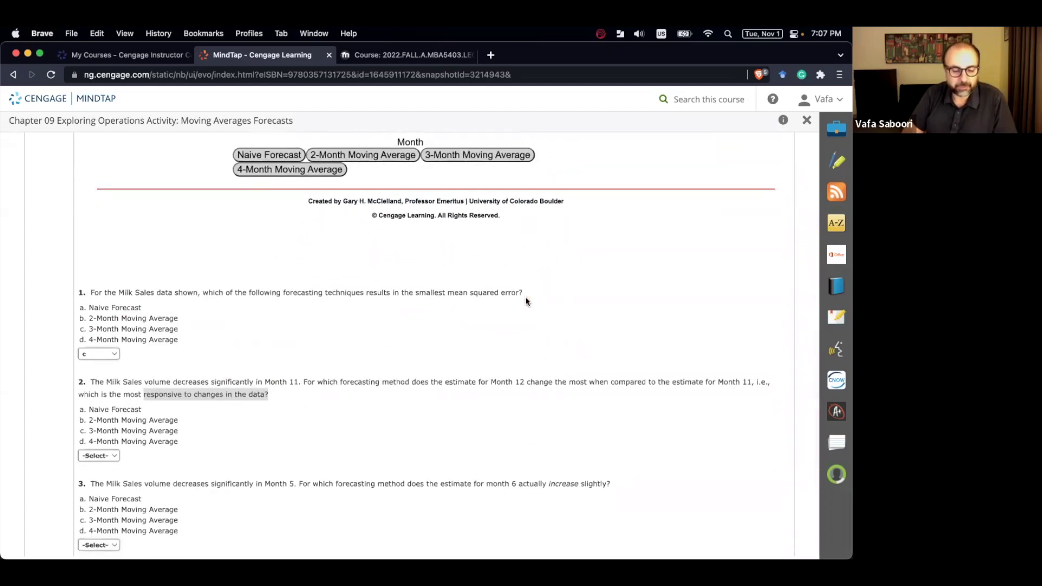
scroll(525, 301, up, 4)
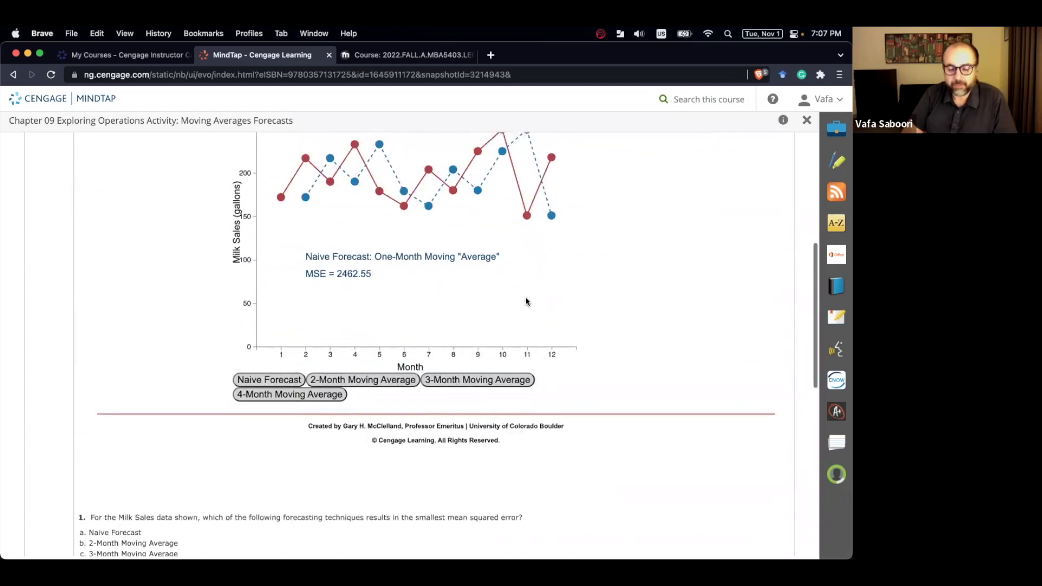
scroll(548, 209, up, 1)
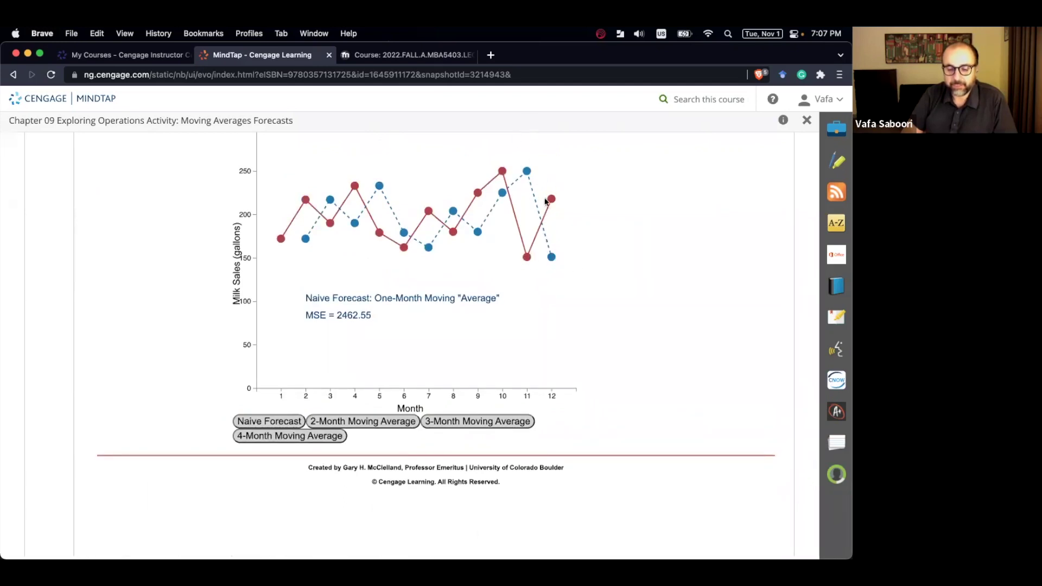
scroll(460, 318, down, 5)
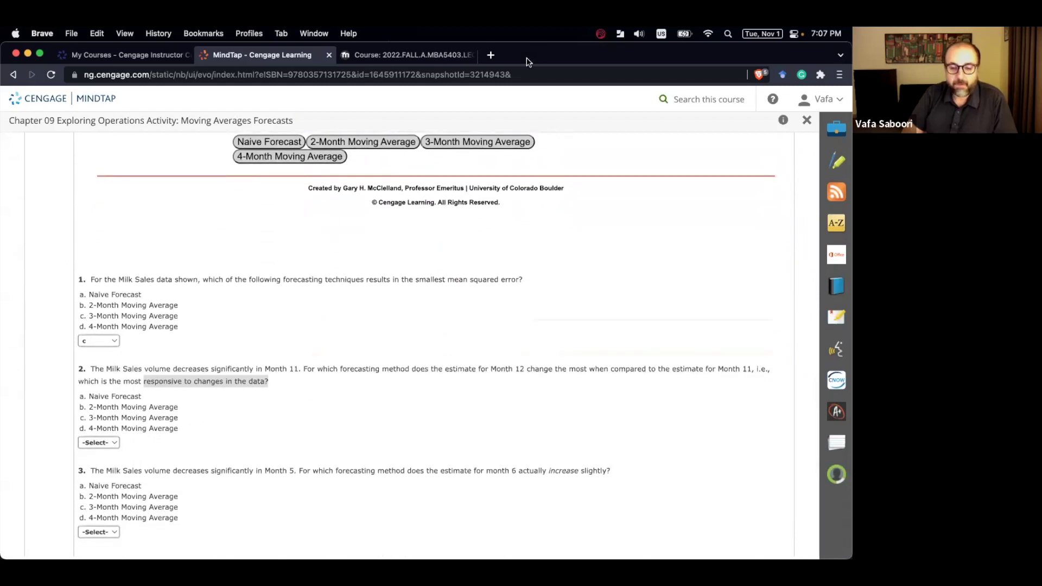
click(105, 443)
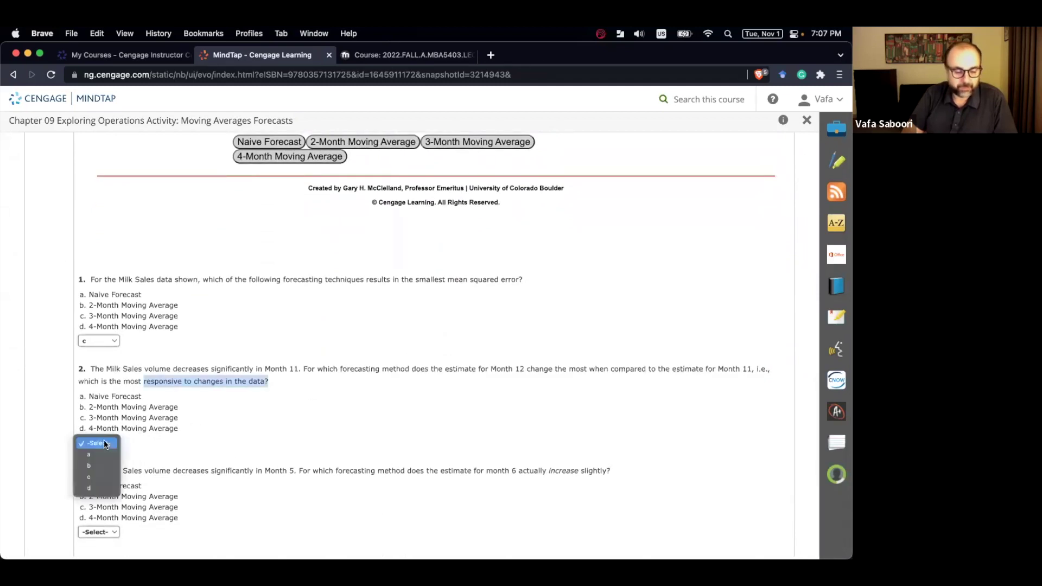
click(96, 455)
Read question 3 and compare the Month 5 and Month 6 estimates of the Naive Forecast and the 2-, 3- and 4-month moving averages.
scroll(167, 461, down, 2)
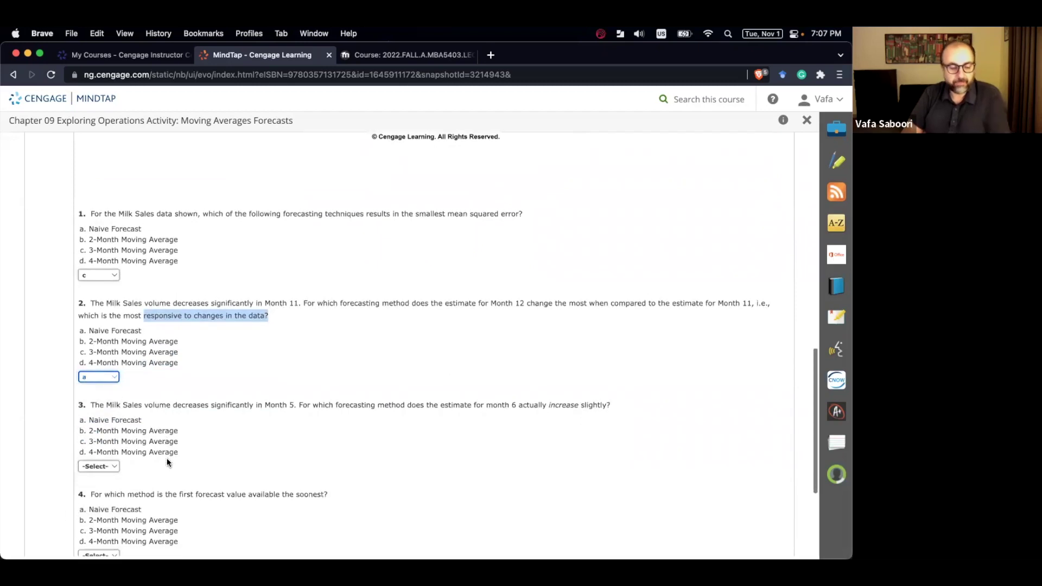
scroll(167, 462, down, 1)
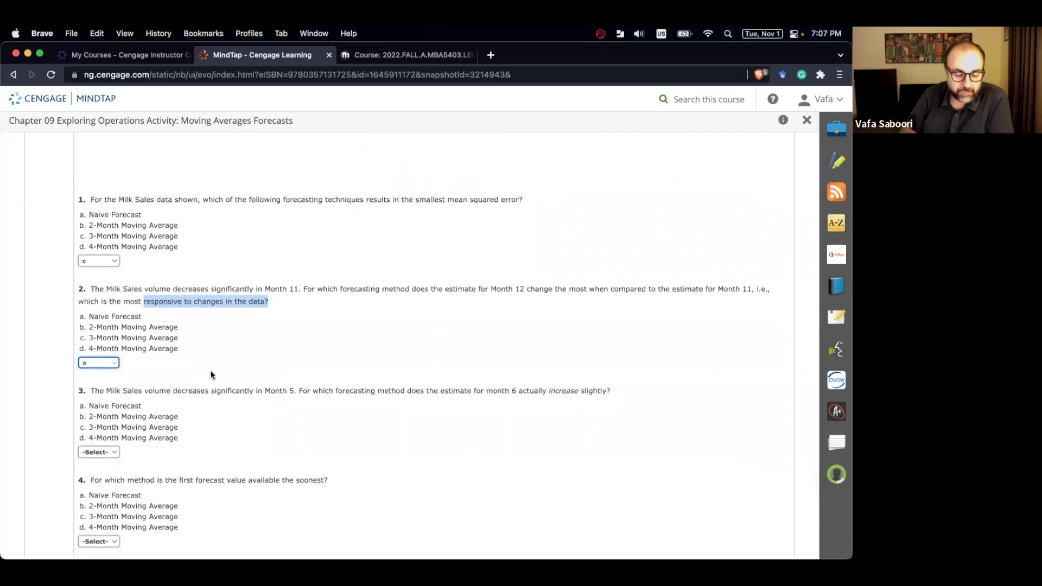
scroll(214, 366, down, 1)
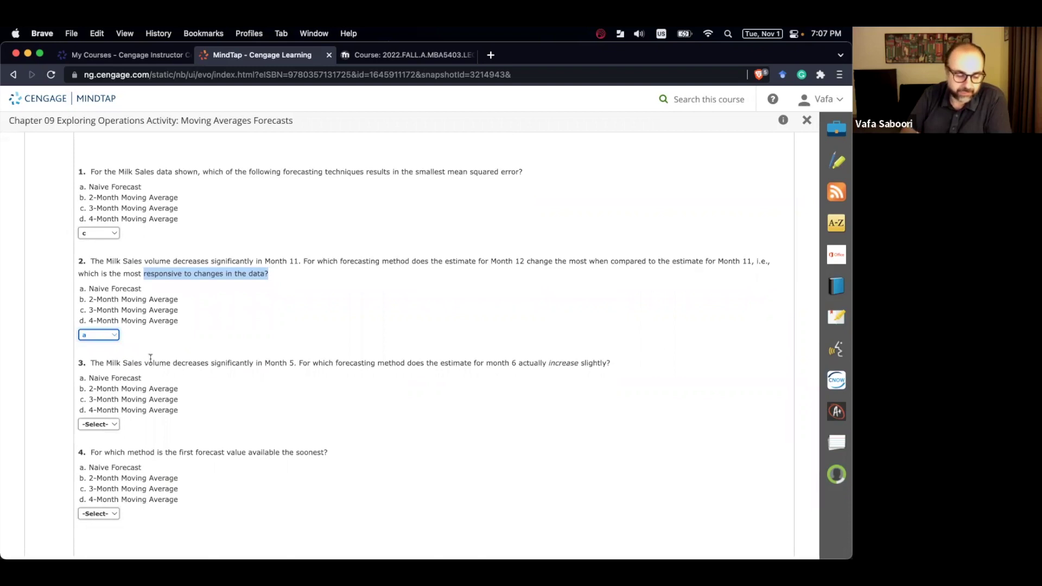
scroll(289, 380, up, 7)
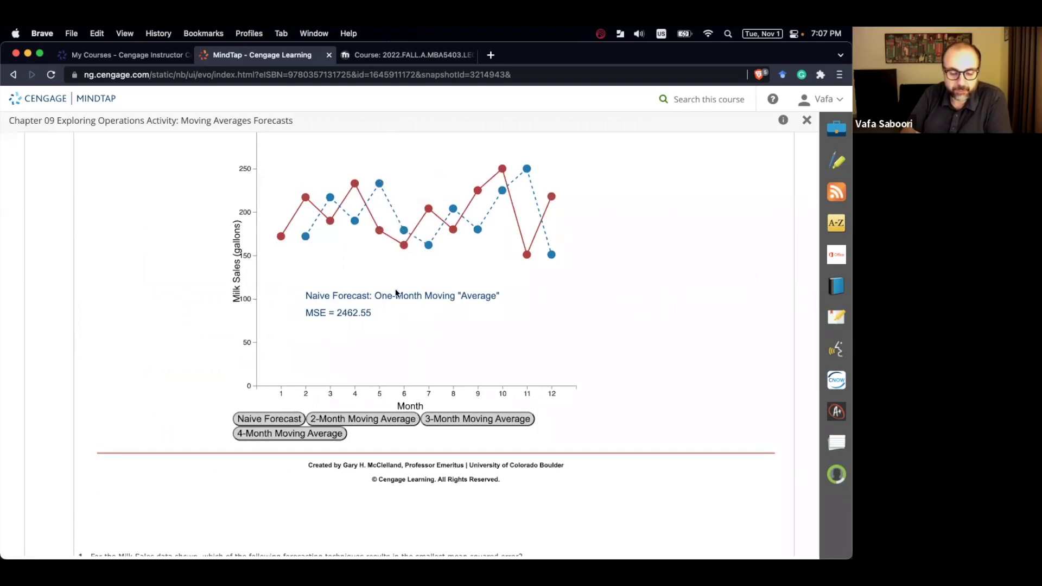
scroll(347, 437, down, 10)
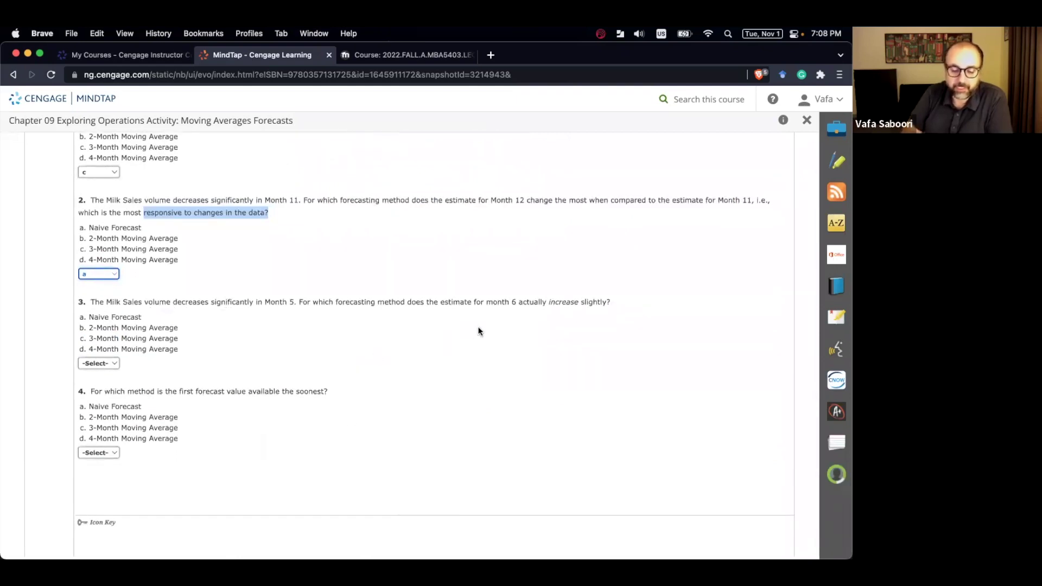
scroll(401, 264, up, 10)
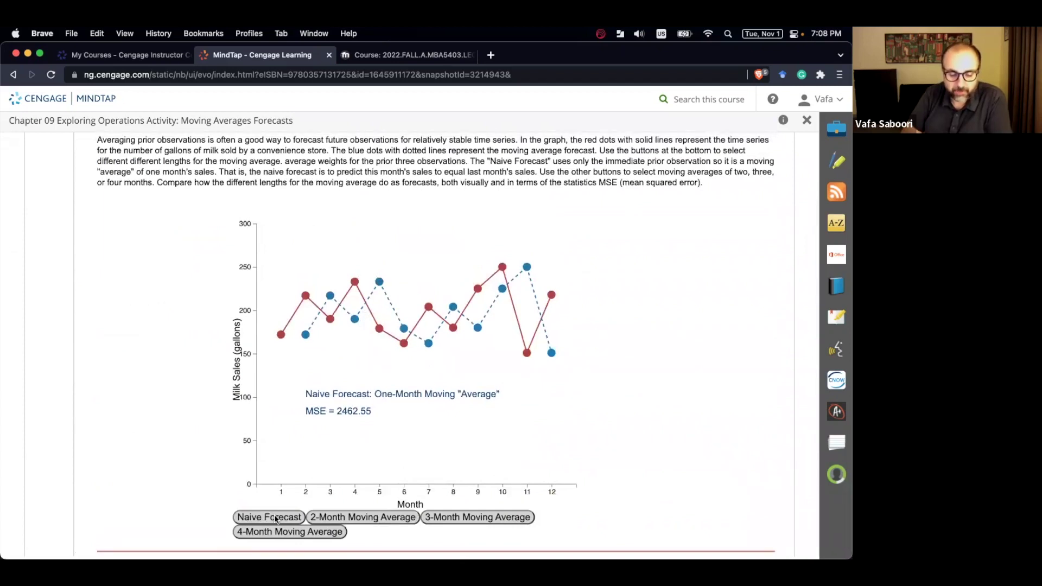
click(334, 521)
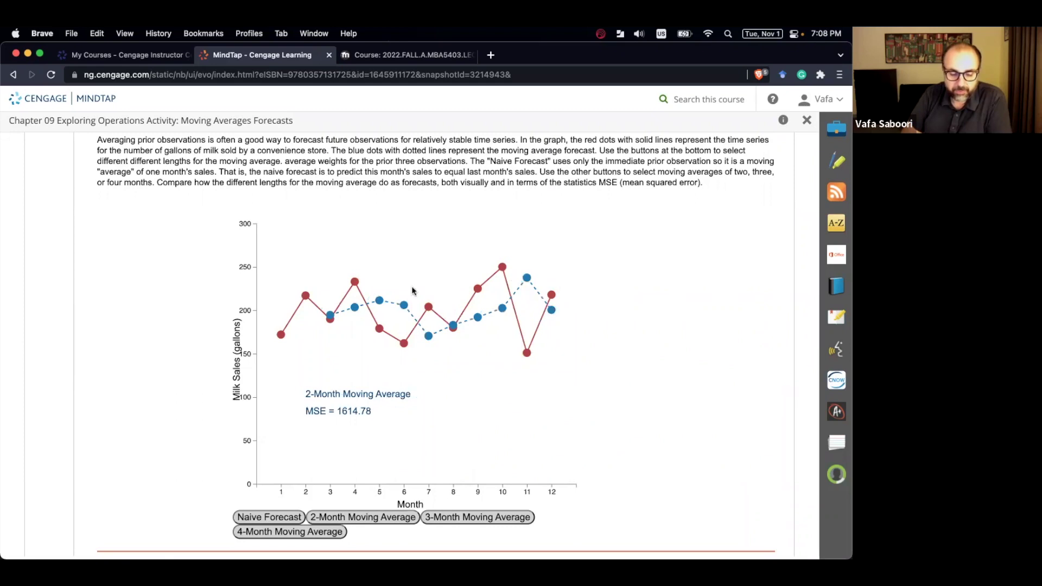
click(459, 520)
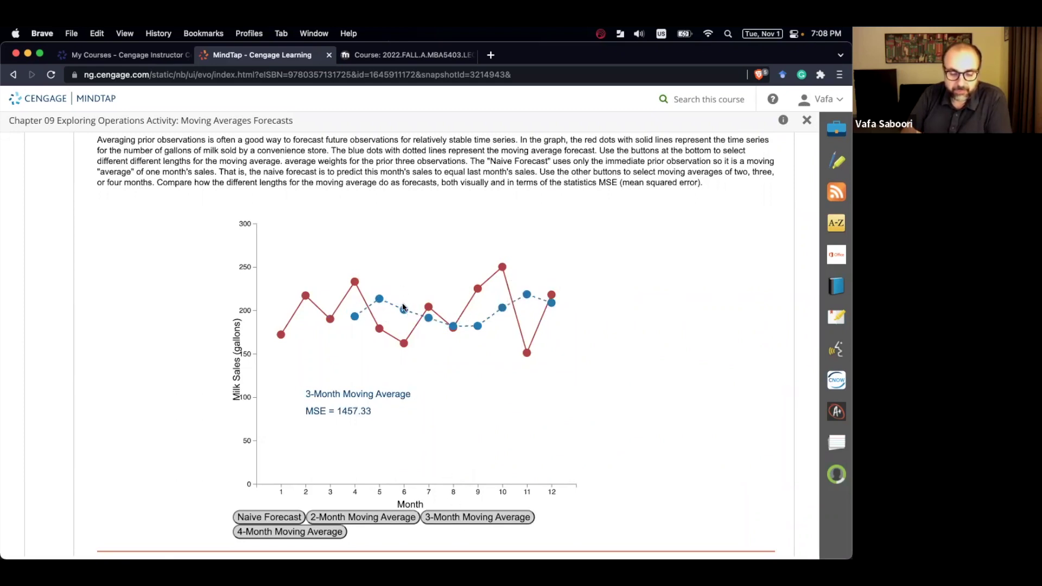
click(290, 535)
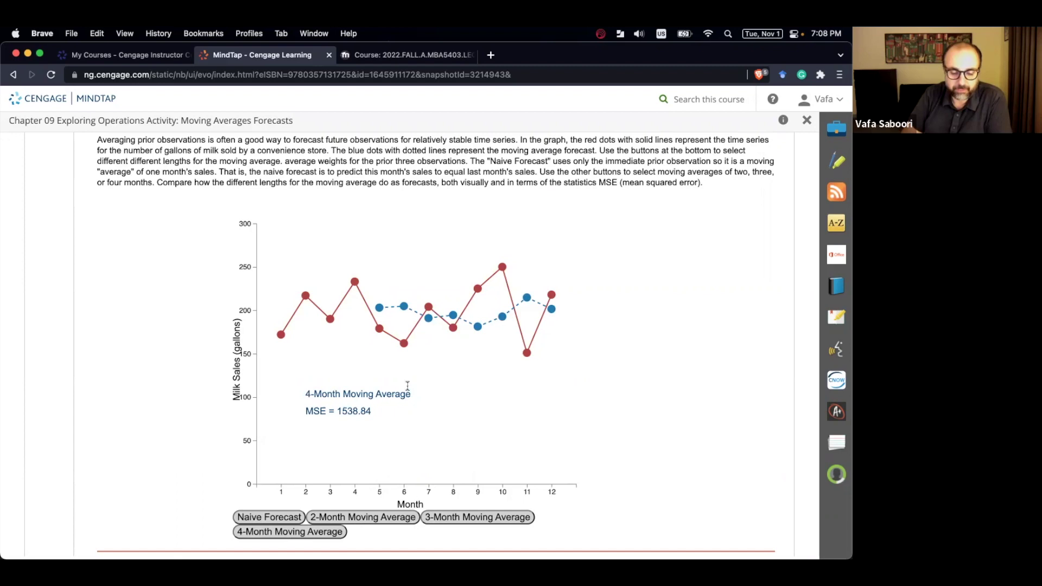
Answer question 3 about the estimate that increases slightly for month 6 with option d, 4-Month Moving Average.
scroll(319, 336, down, 3)
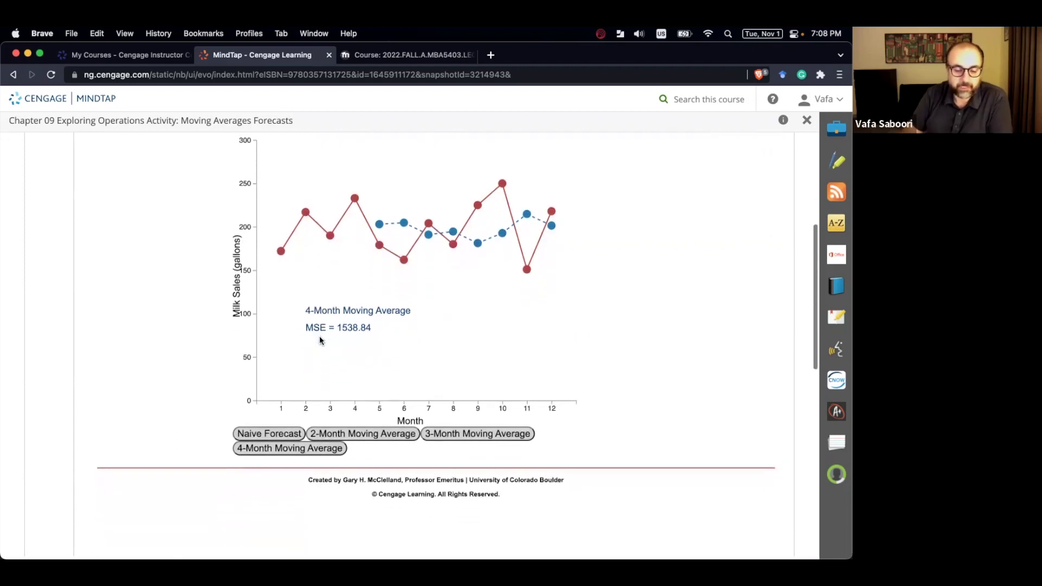
scroll(320, 340, down, 2)
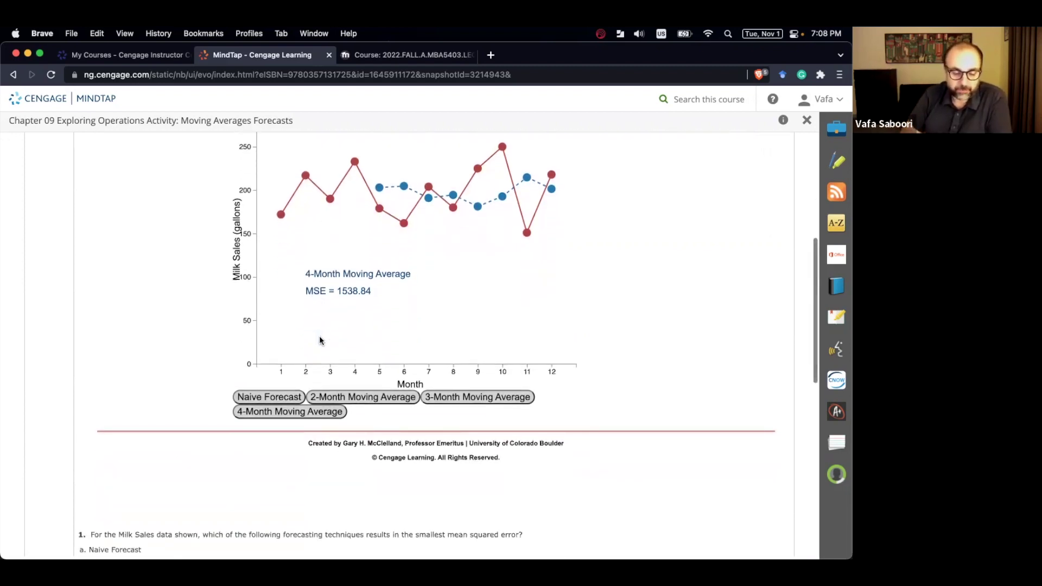
scroll(320, 340, down, 12)
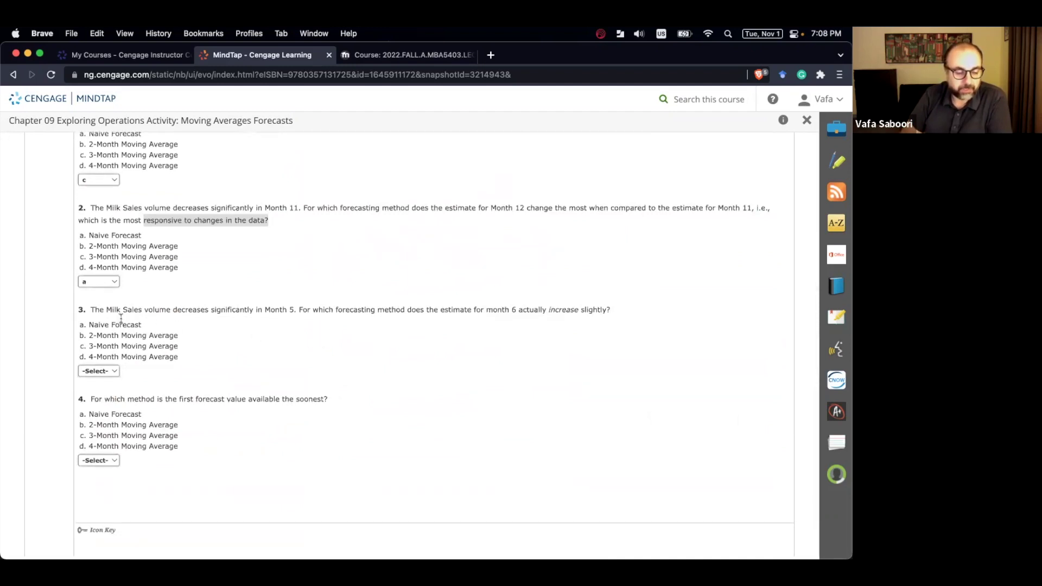
click(98, 370)
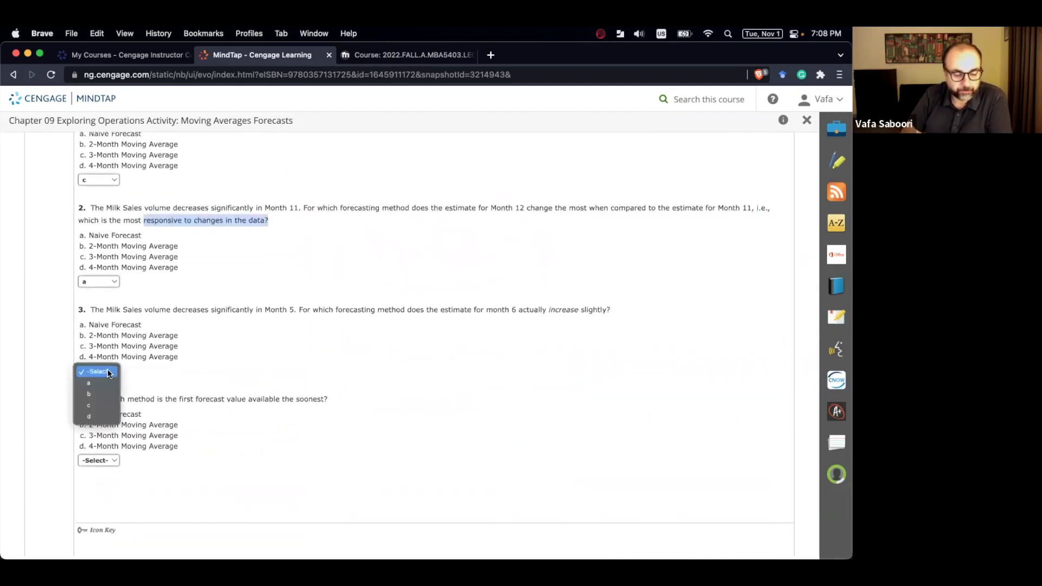
click(95, 414)
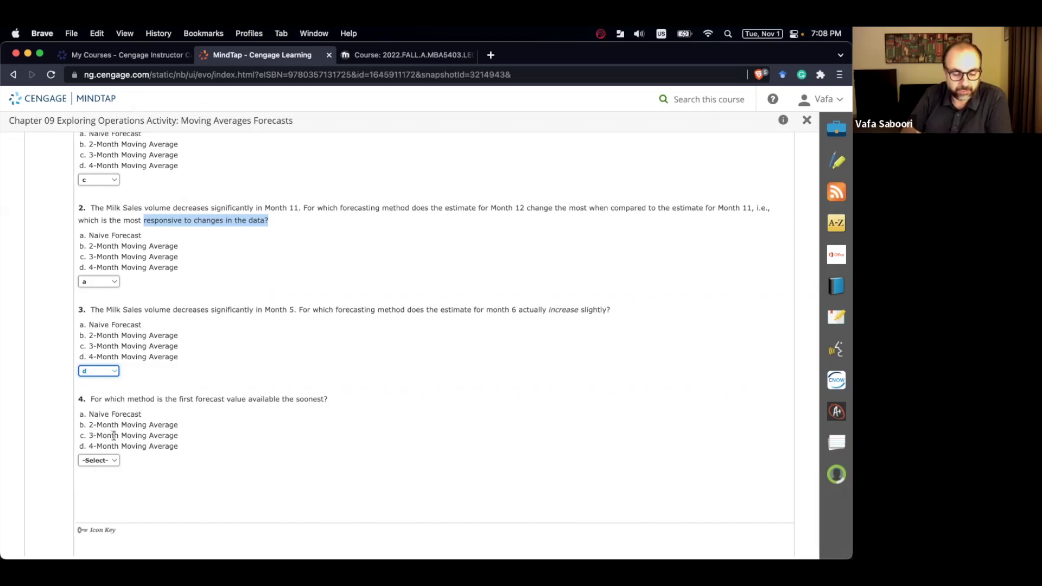
Answer question 4 about the method whose first forecast value is available soonest with option a, Naive Forecast.
click(103, 460)
click(111, 466)
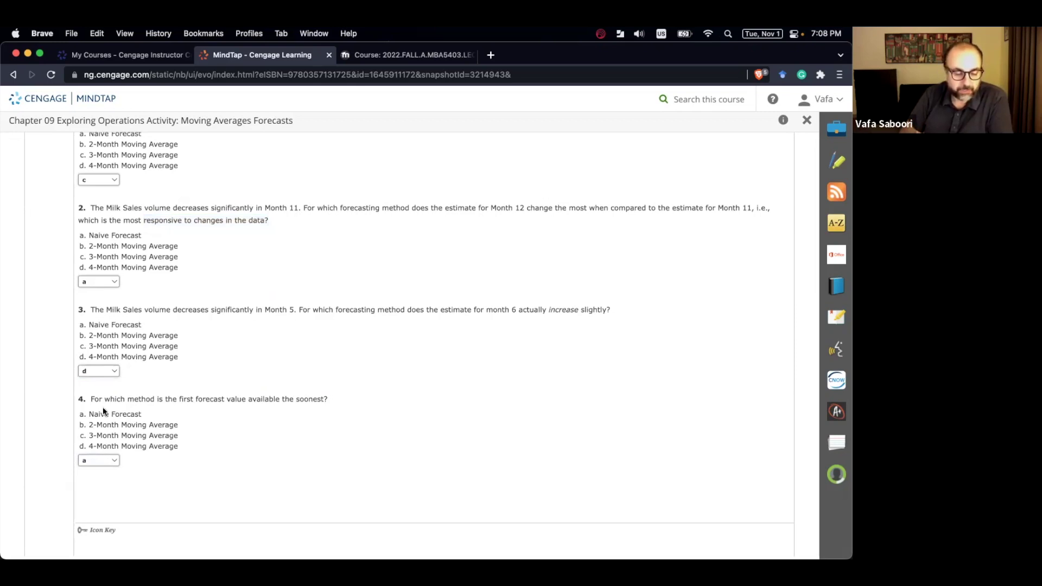
drag(104, 408, 142, 414)
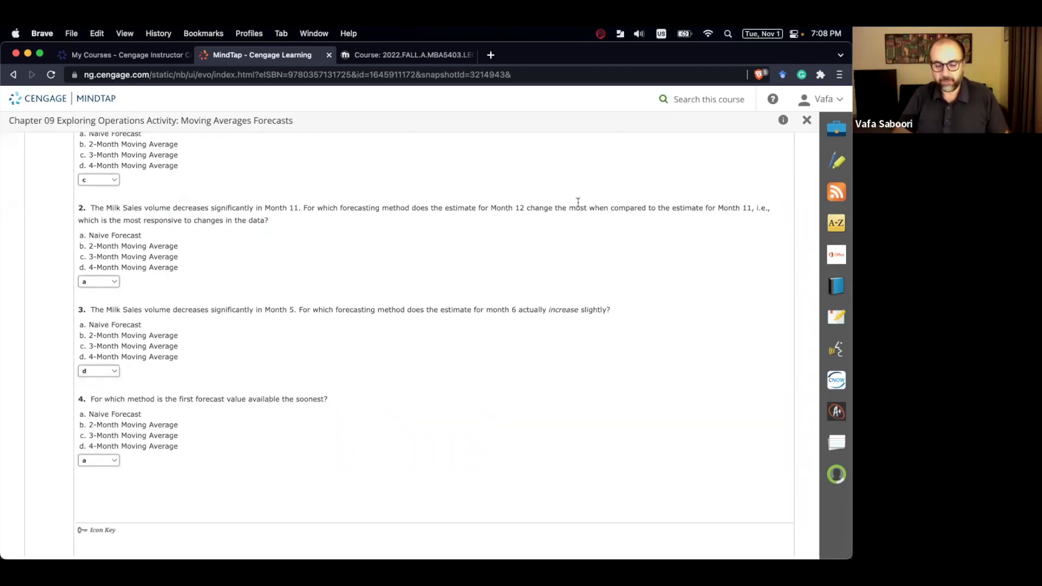
Close the Moving Averages Forecasts activity and start the Chapter 09 Exploring Operations Activity: Exponential Smoothing Forecast assignment.
scroll(605, 301, up, 15)
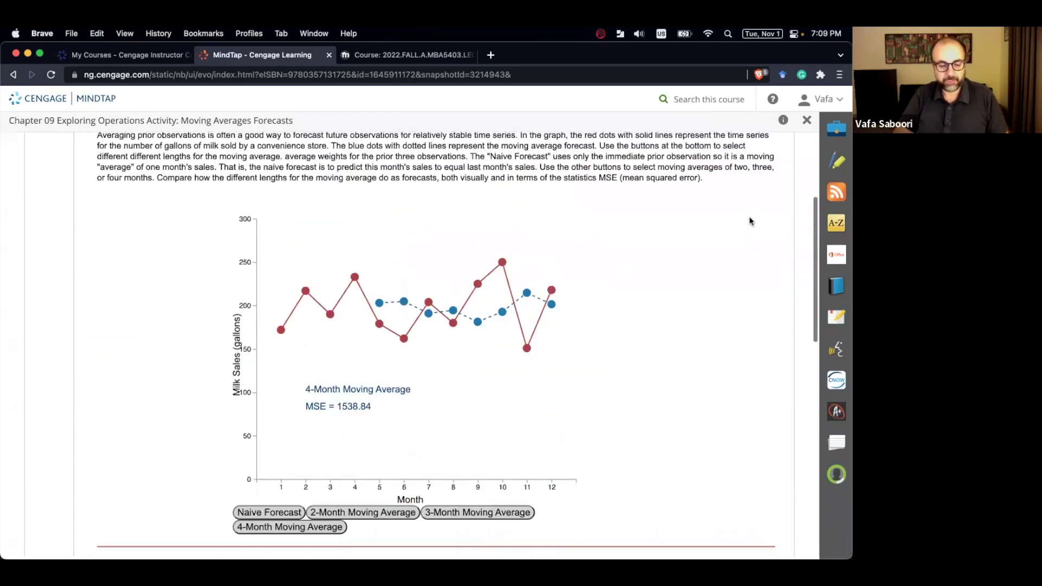
click(806, 120)
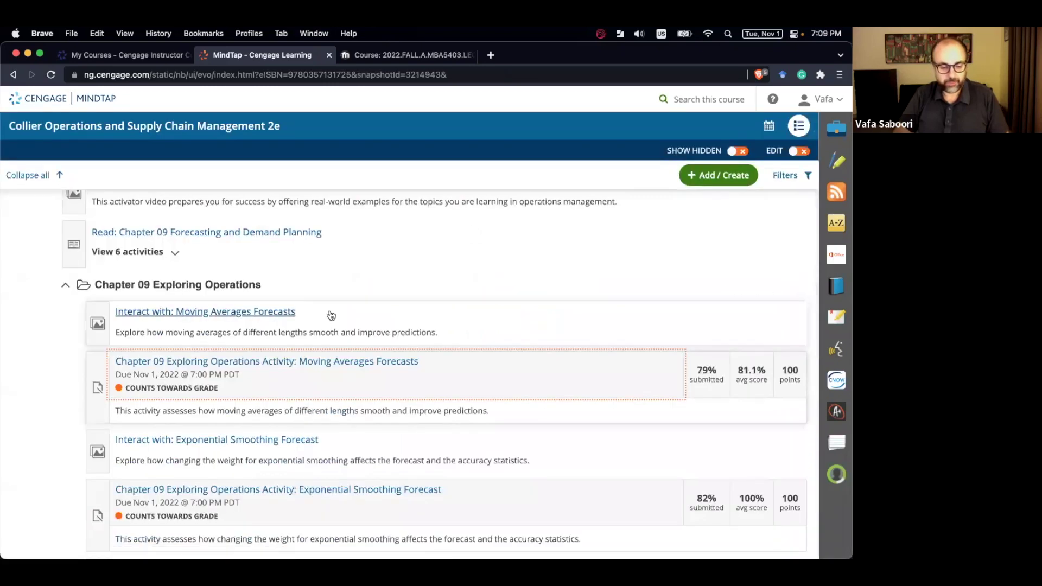
scroll(330, 310, down, 2)
scroll(185, 402, down, 3)
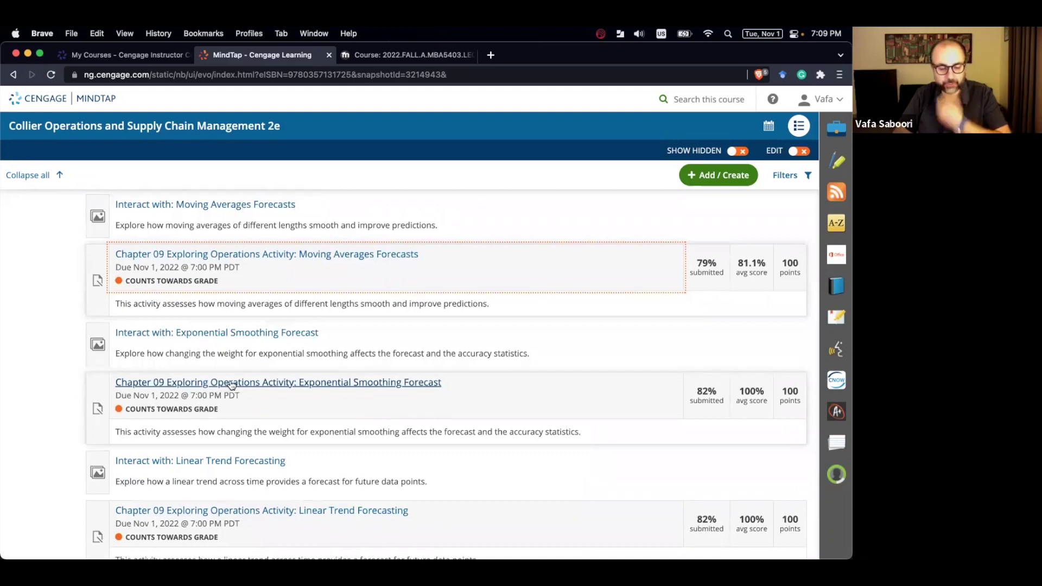
click(230, 382)
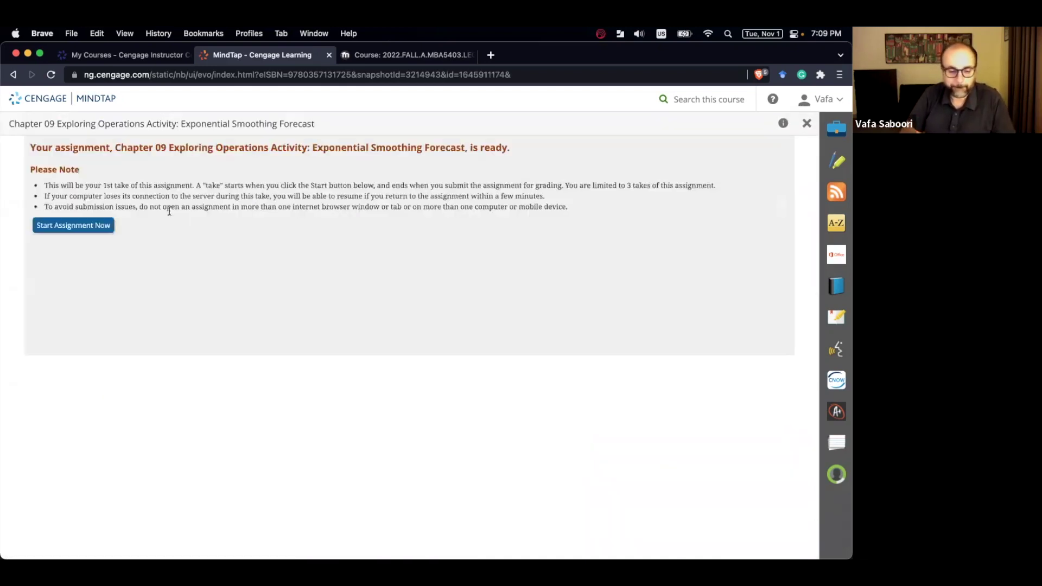
click(65, 227)
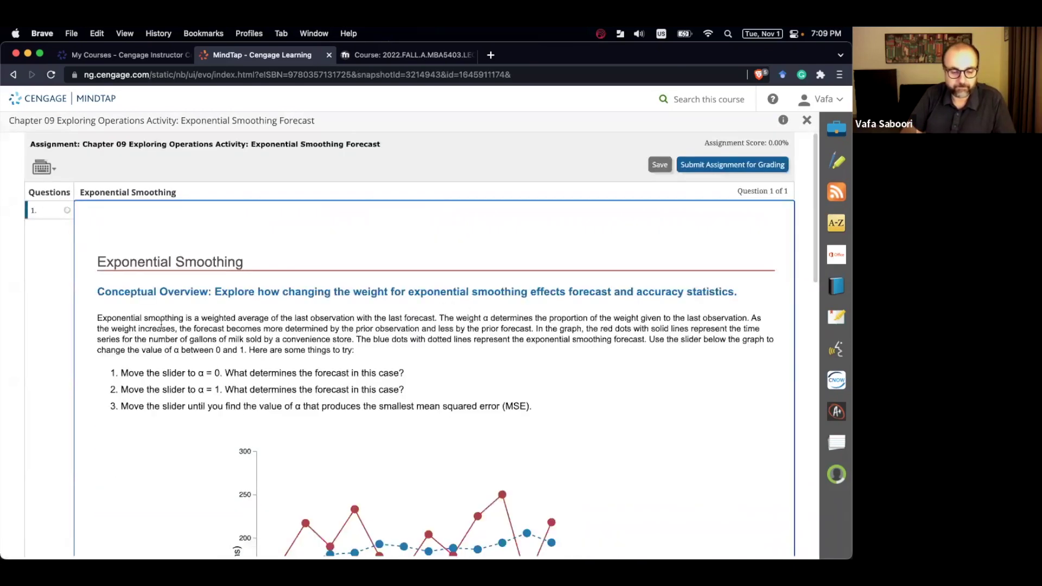
Read the Exponential Smoothing overview, then raise α to 1 and return it to 0.2 to compare the forecast lines.
scroll(161, 324, down, 2)
scroll(161, 324, down, 3)
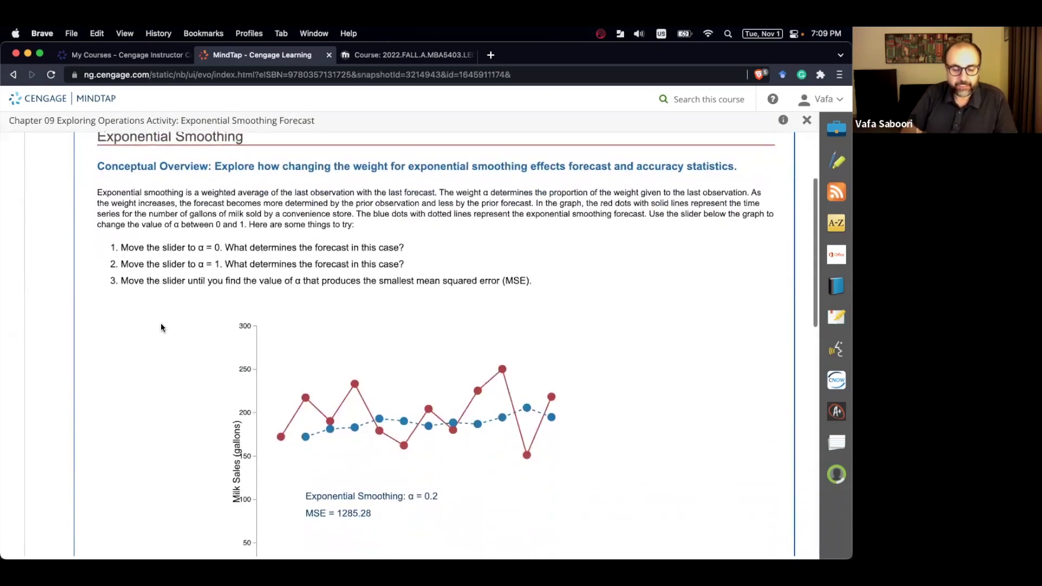
scroll(161, 323, down, 5)
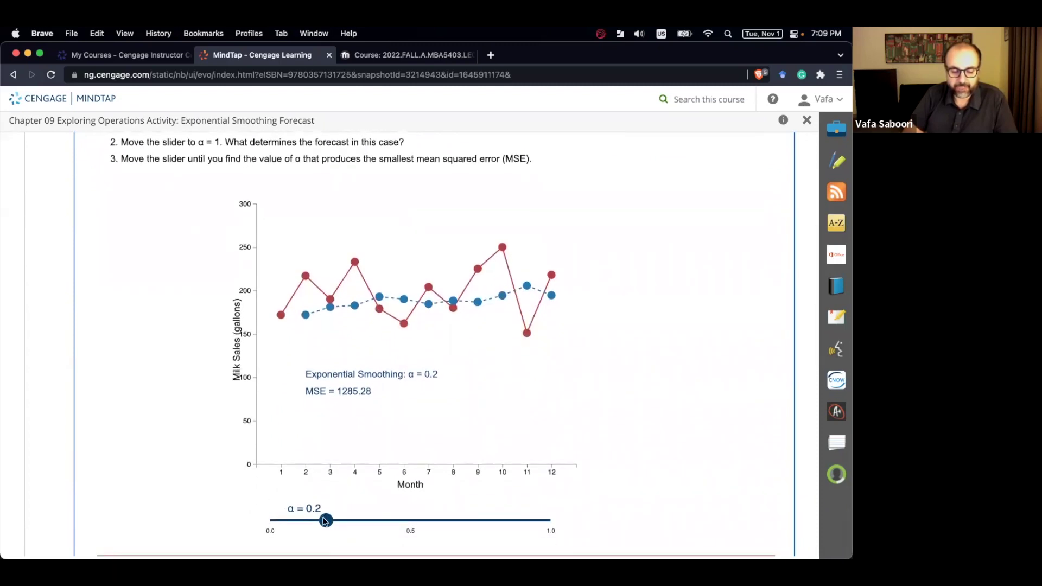
scroll(325, 521, down, 1)
drag(325, 492, 561, 491)
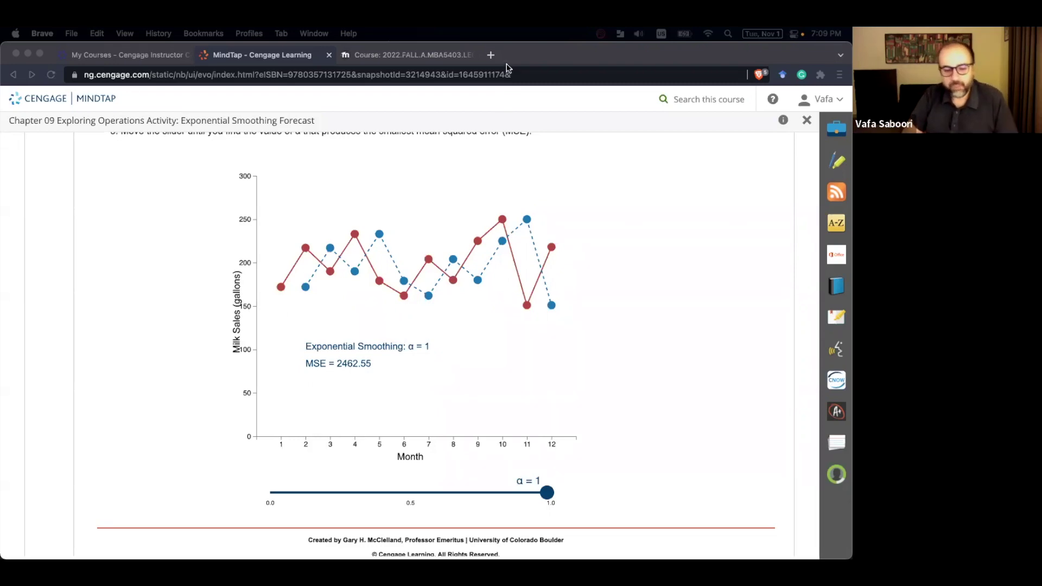
click(542, 494)
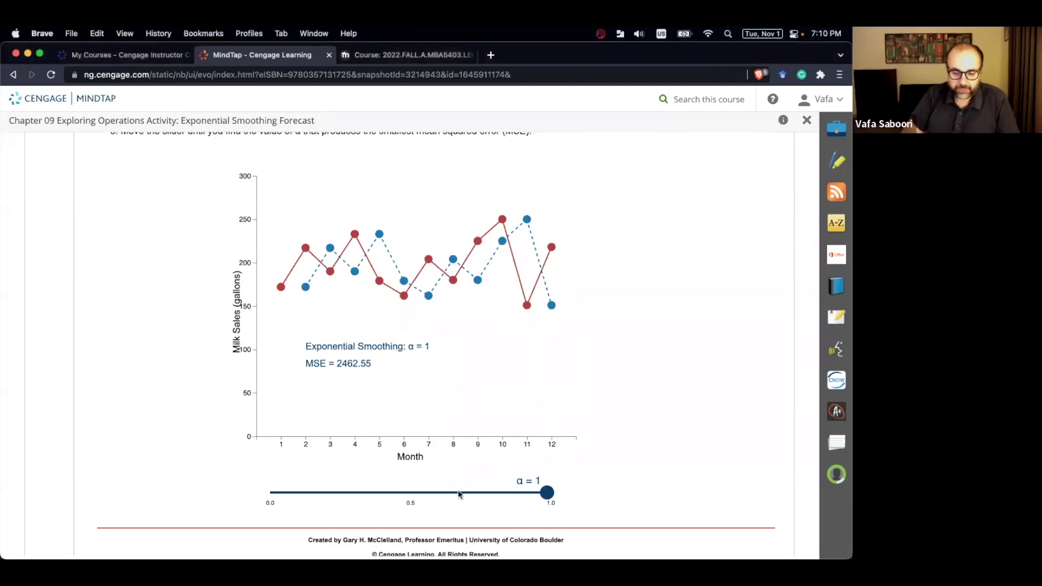
drag(542, 494, 326, 493)
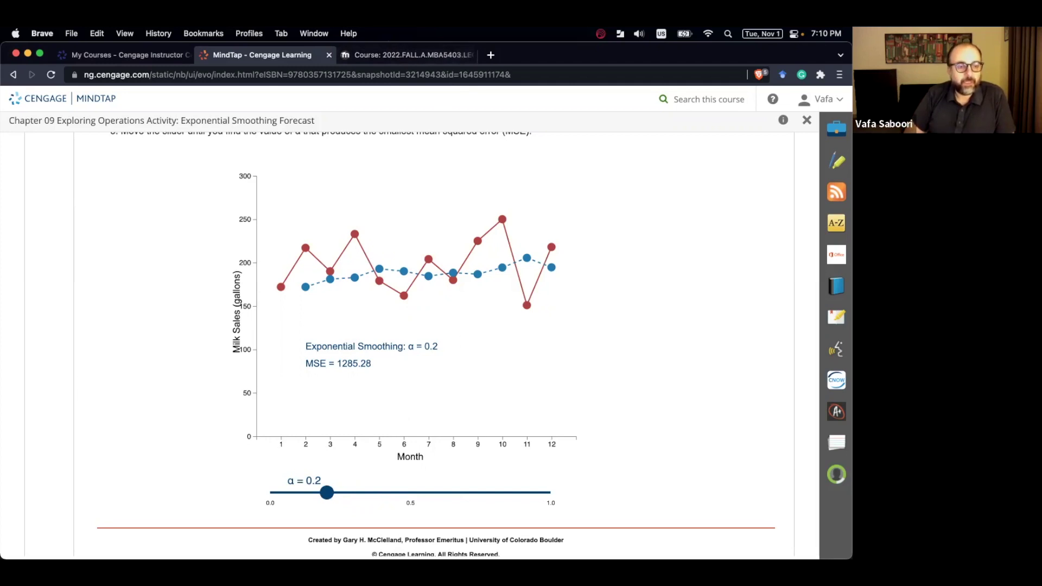
Answer question 1 about the smoothing constant that resembles the Naive Forecasting Method with option d, 1.0.
scroll(119, 372, down, 5)
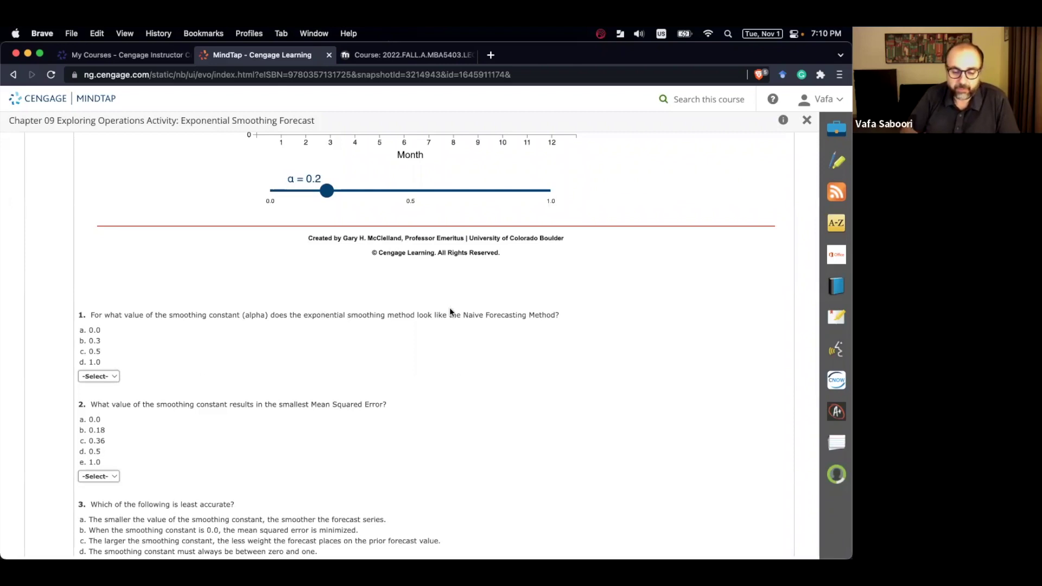
click(98, 376)
click(99, 422)
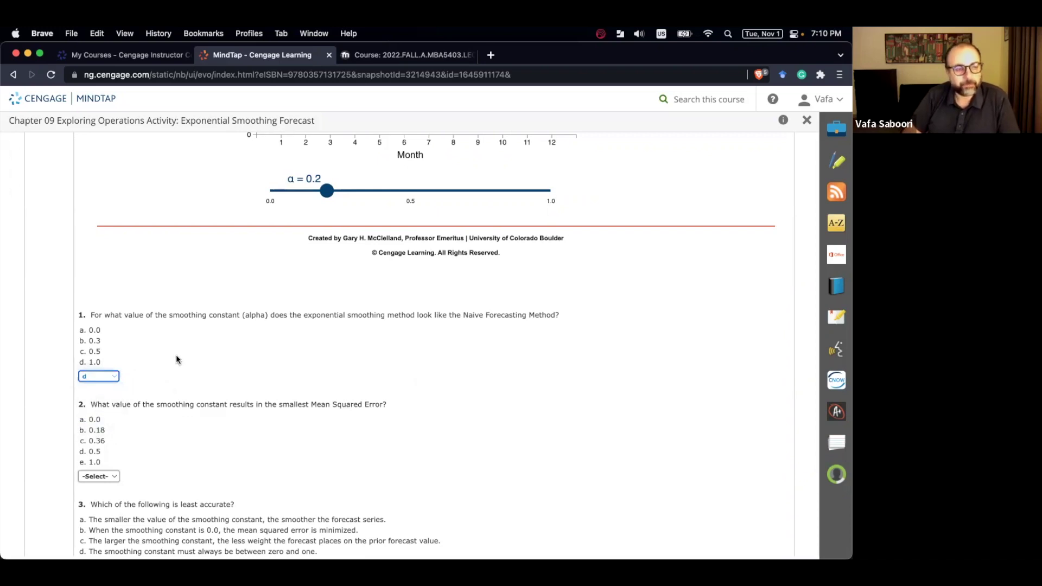
click(166, 416)
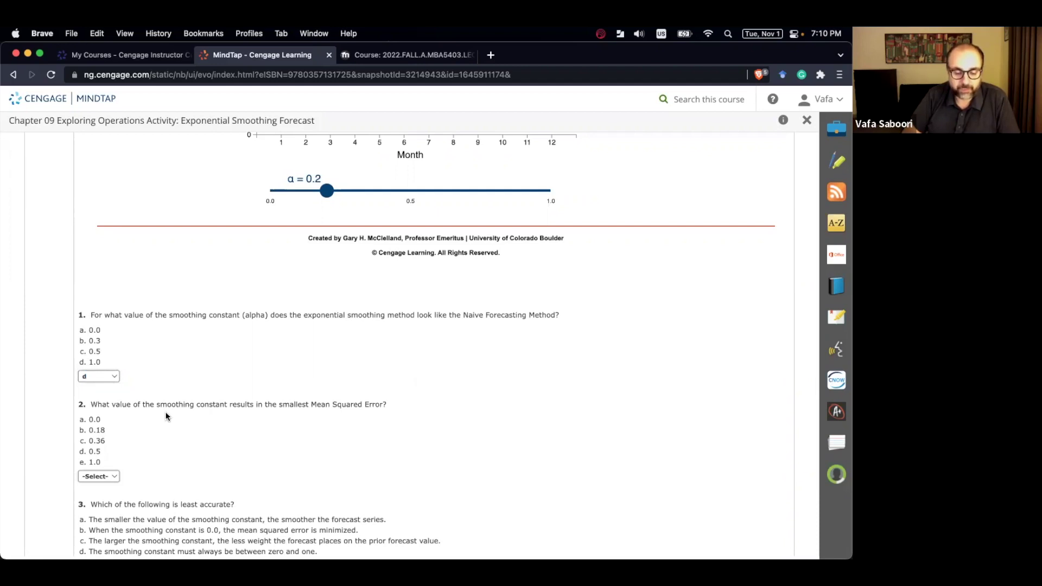
Set α to 0.01, 0.18 and 0.36 in turn and compare the mean squared errors for question 2.
scroll(173, 391, up, 3)
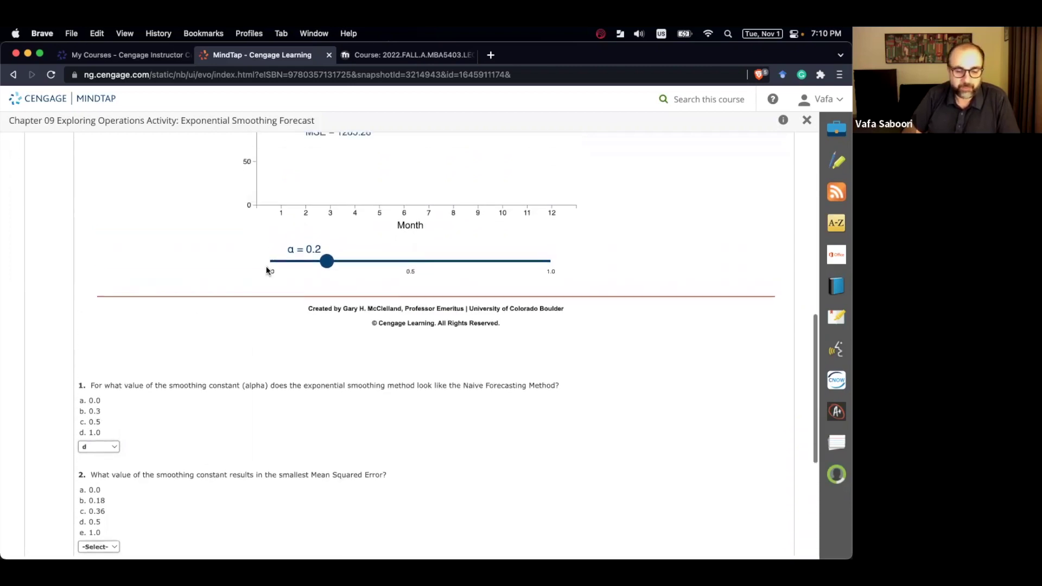
scroll(183, 373, down, 1)
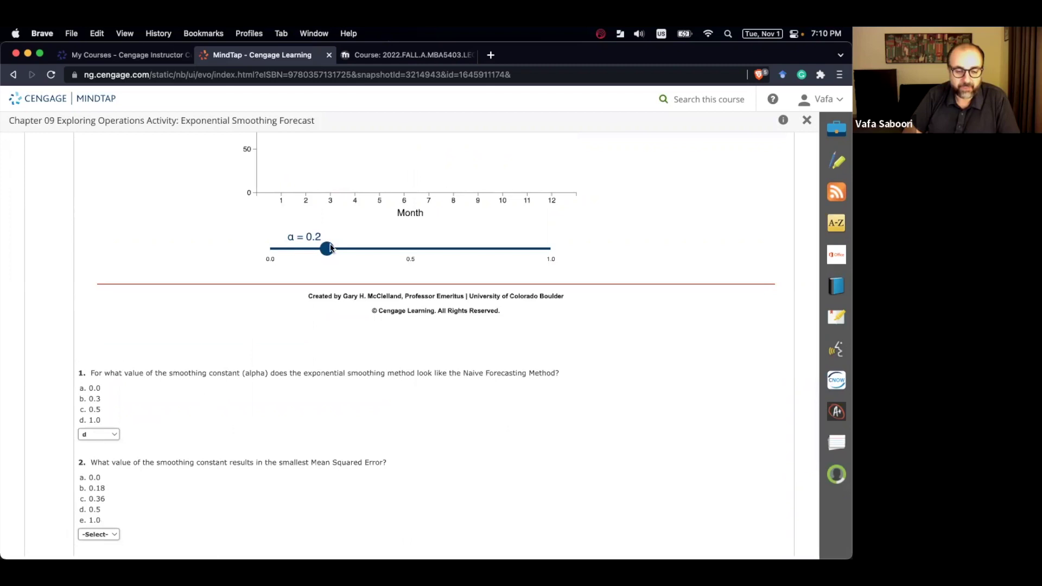
scroll(332, 248, up, 2)
drag(327, 339, 272, 339)
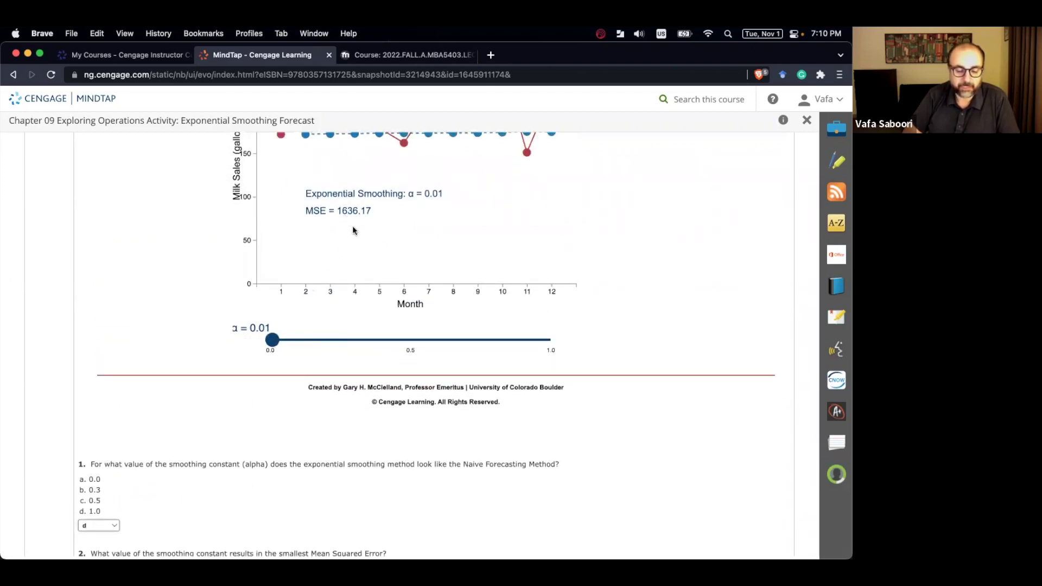
scroll(300, 315, down, 2)
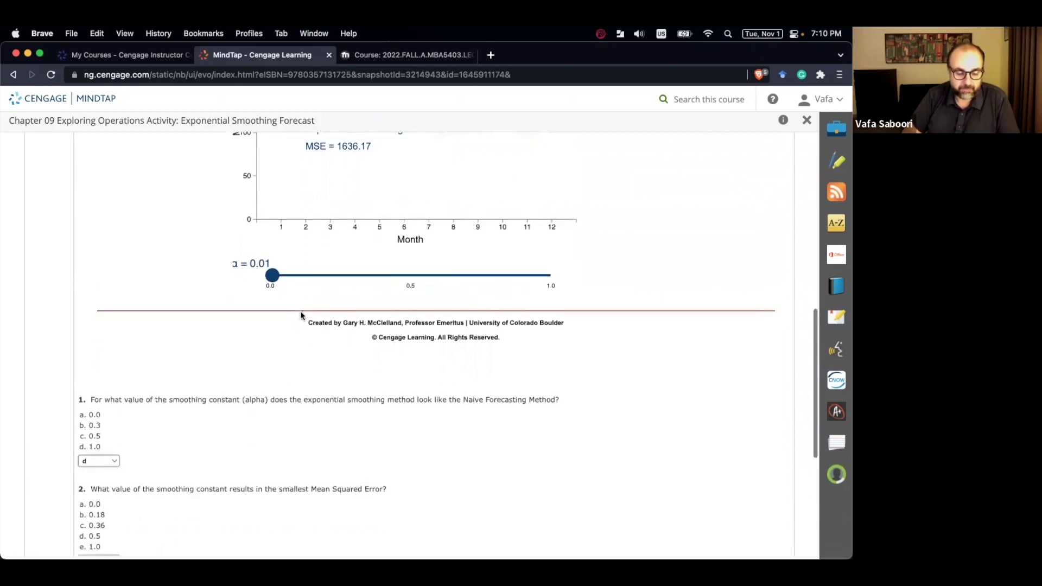
drag(273, 275, 320, 281)
scroll(342, 185, up, 1)
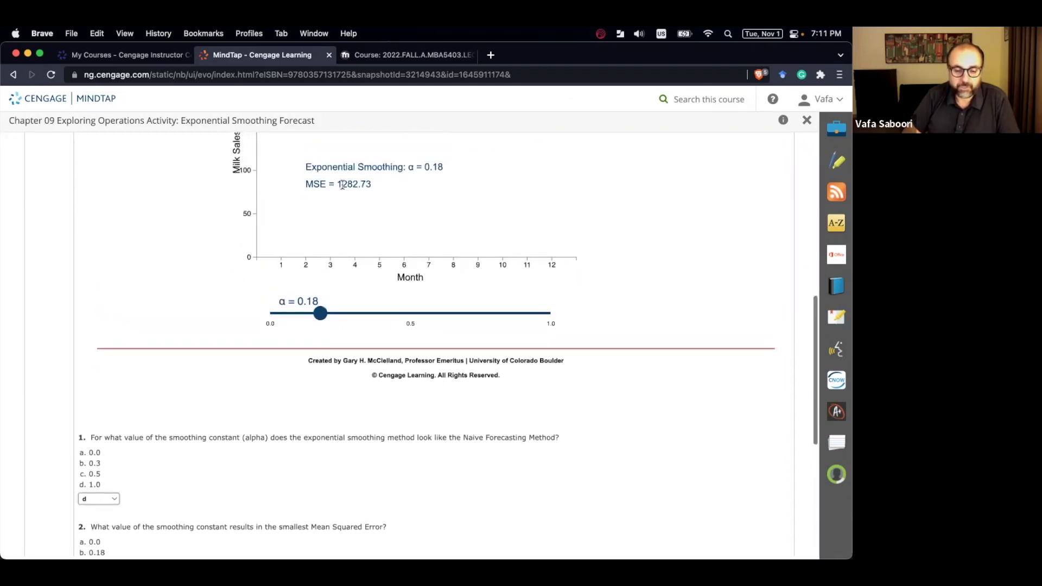
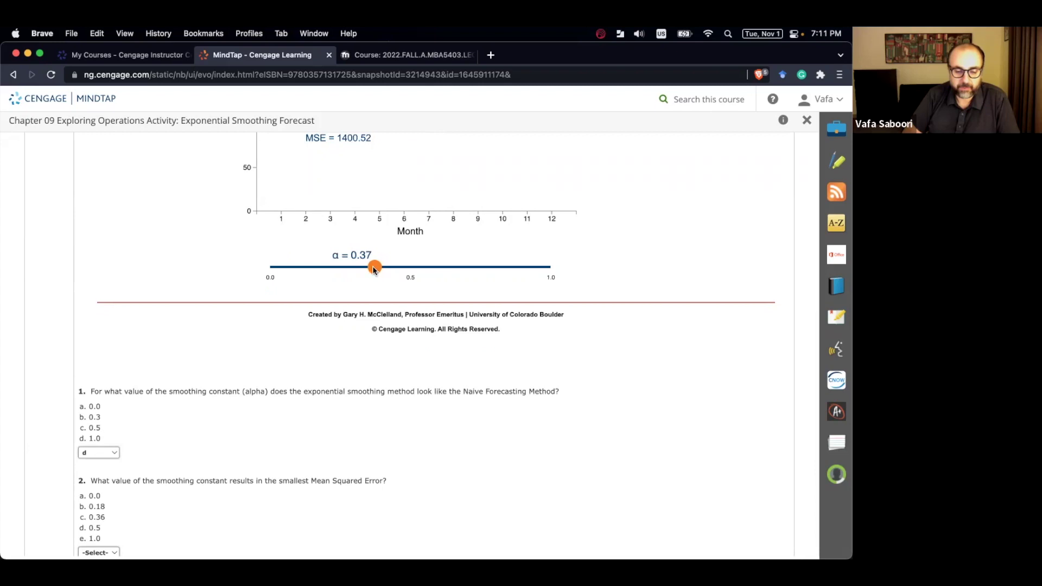
scroll(341, 174, up, 2)
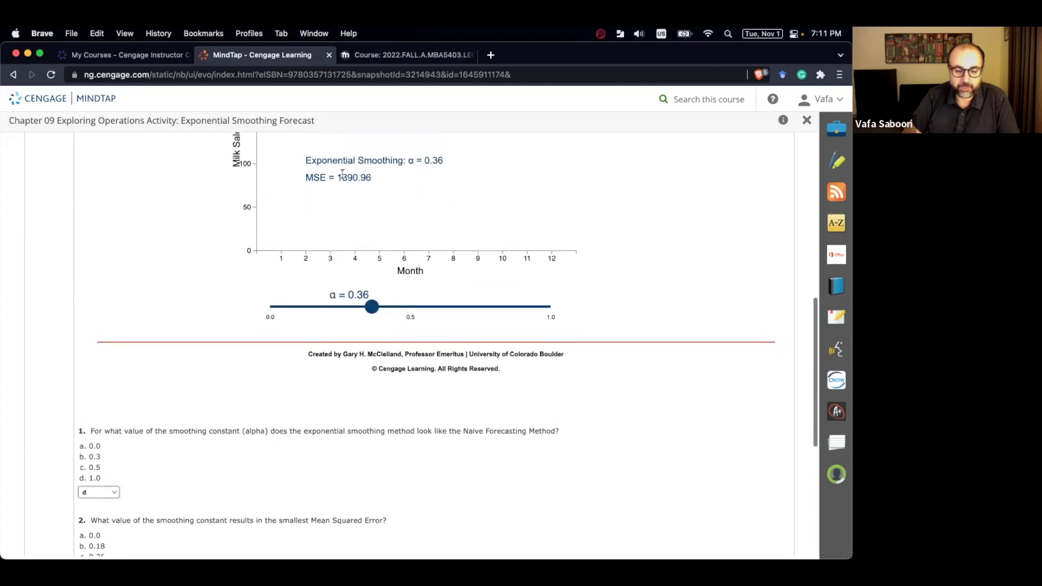
scroll(306, 350, down, 5)
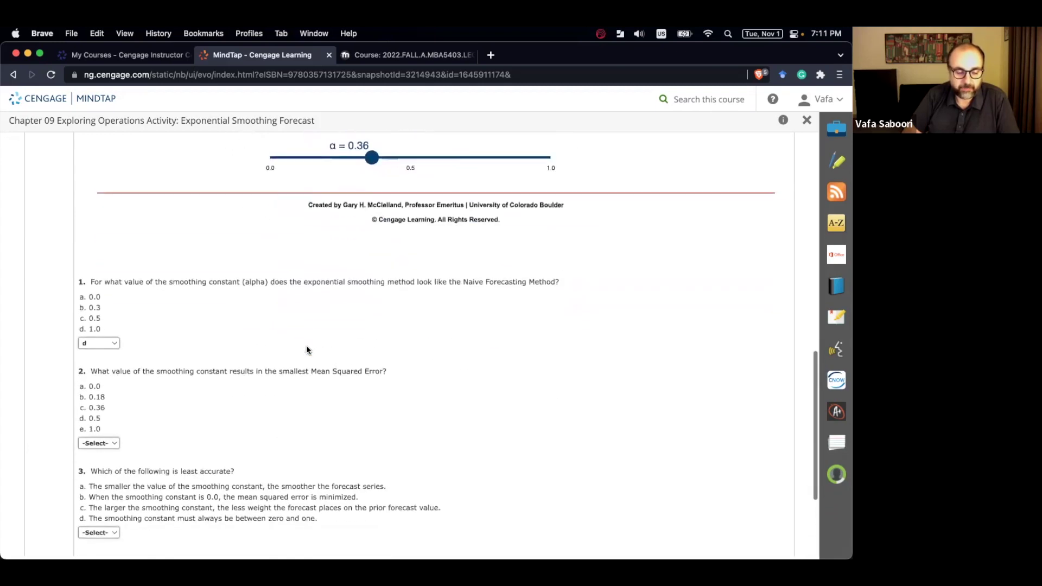
Set α to 0.5 and to 1 and check the mean squared error at each value.
drag(371, 170, 409, 172)
scroll(381, 244, up, 5)
scroll(381, 243, up, 2)
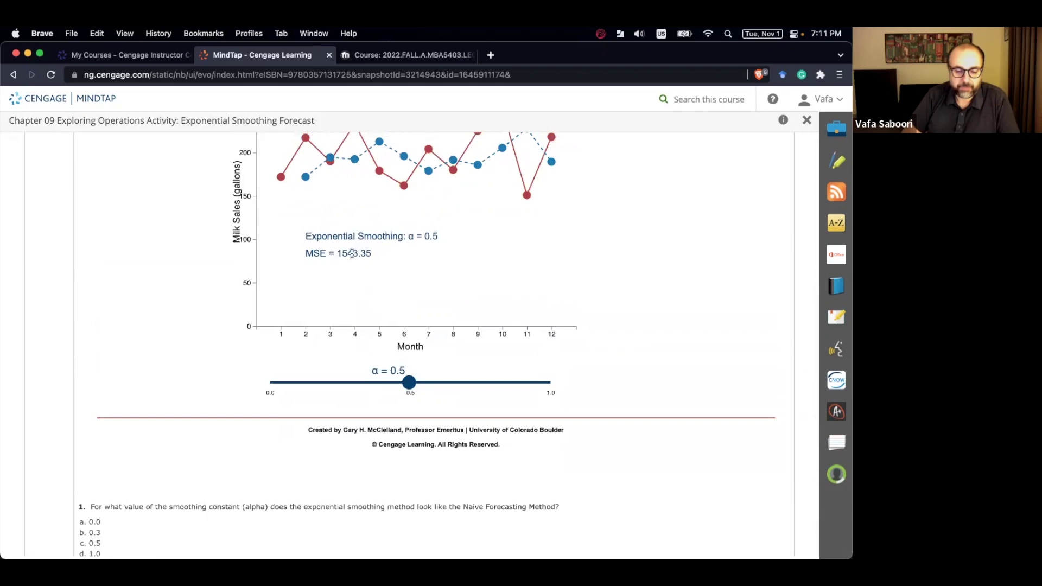
scroll(400, 288, down, 5)
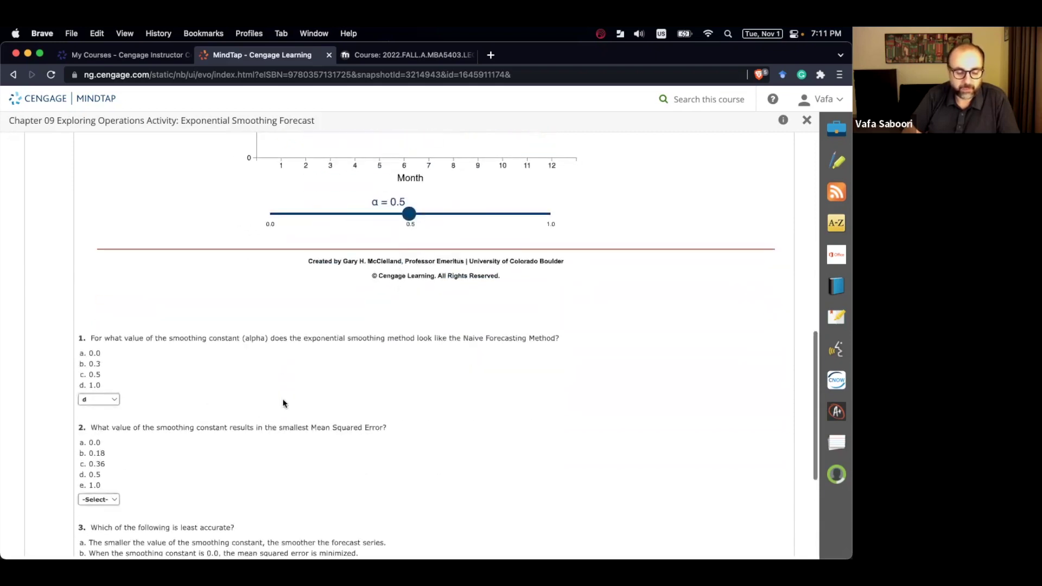
scroll(361, 311, up, 2)
drag(410, 284, 579, 284)
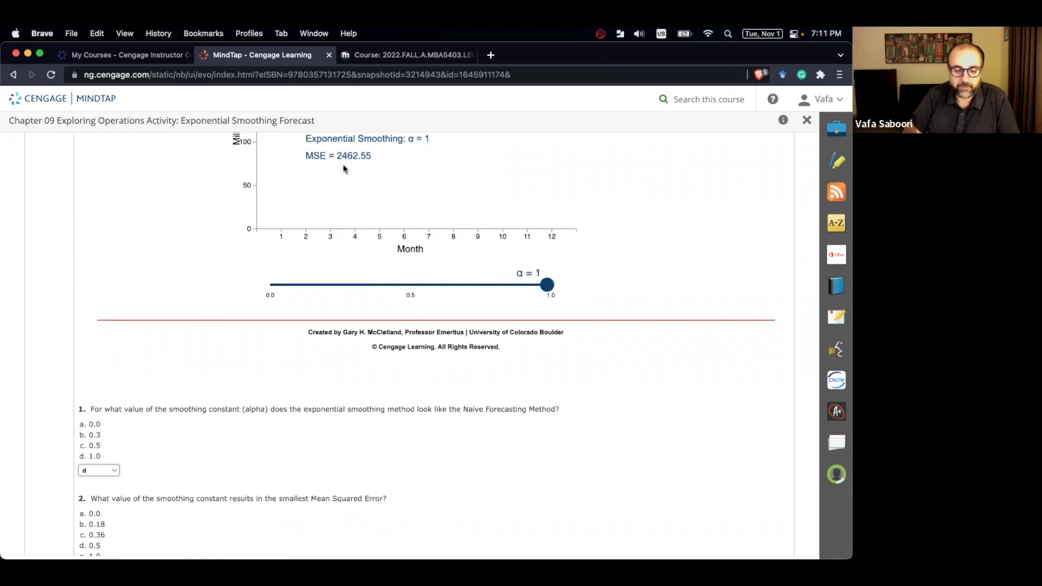
scroll(339, 163, up, 1)
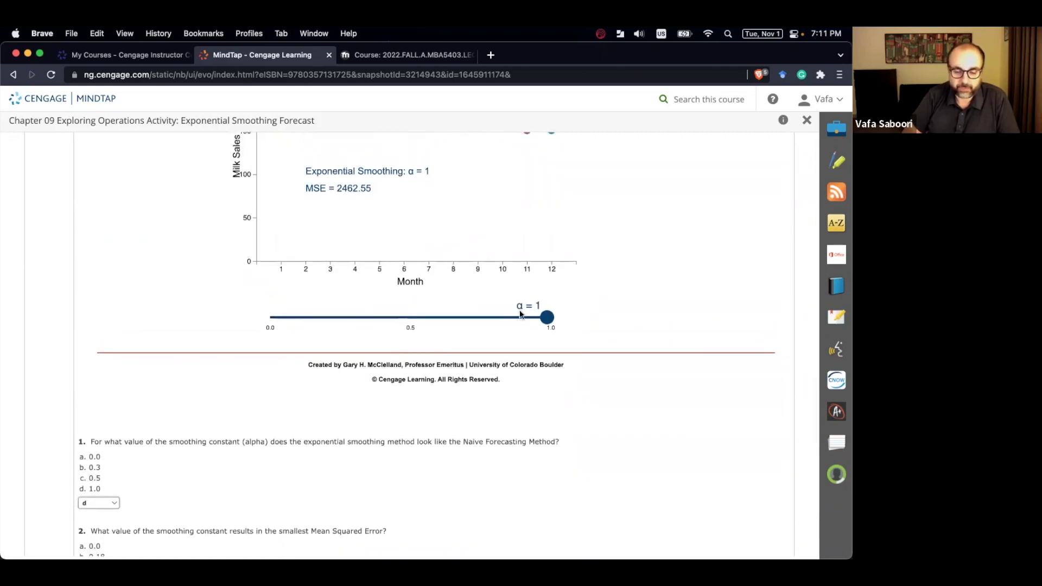
Set α back to 0.18 to recheck its error, and answer question 2 about the smallest Mean Squared Error with option b, 0.18.
scroll(460, 390, down, 1)
drag(545, 263, 320, 263)
scroll(364, 221, up, 1)
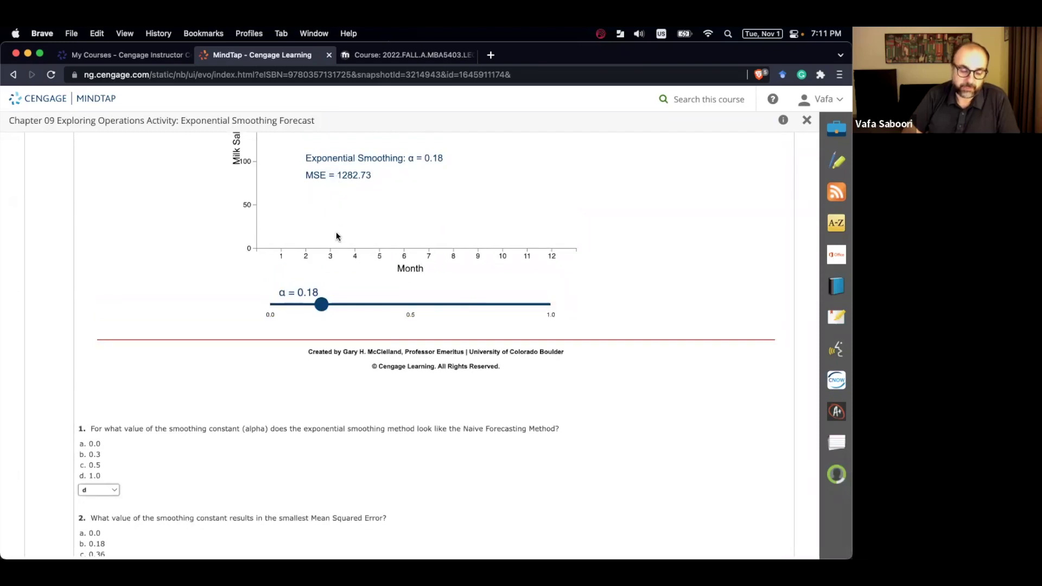
scroll(337, 236, down, 3)
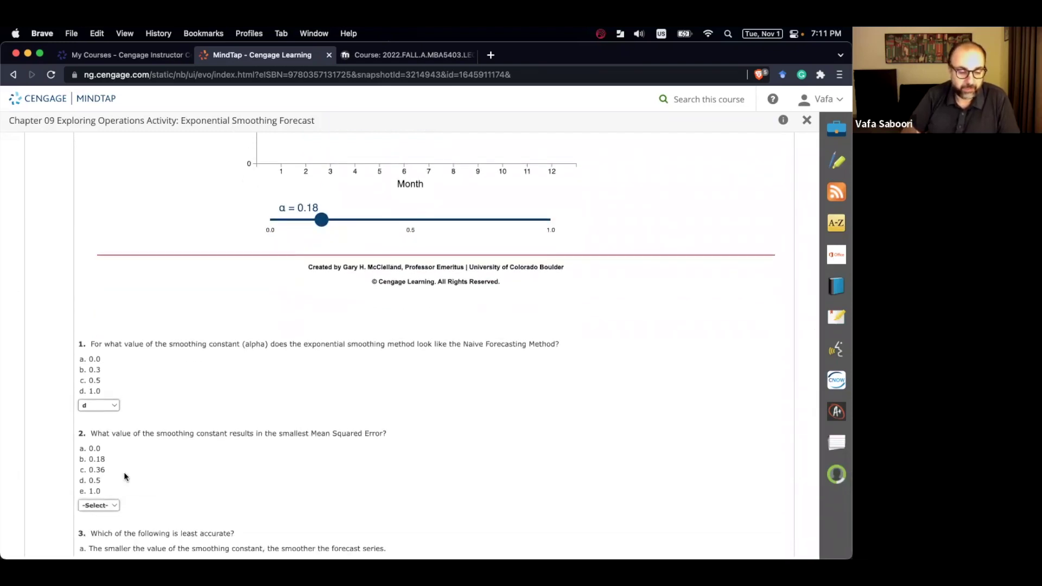
click(105, 504)
click(107, 525)
Lower α to 0.08 and examine how smooth the forecast series is, to judge the statements in question 3.
scroll(219, 464, down, 5)
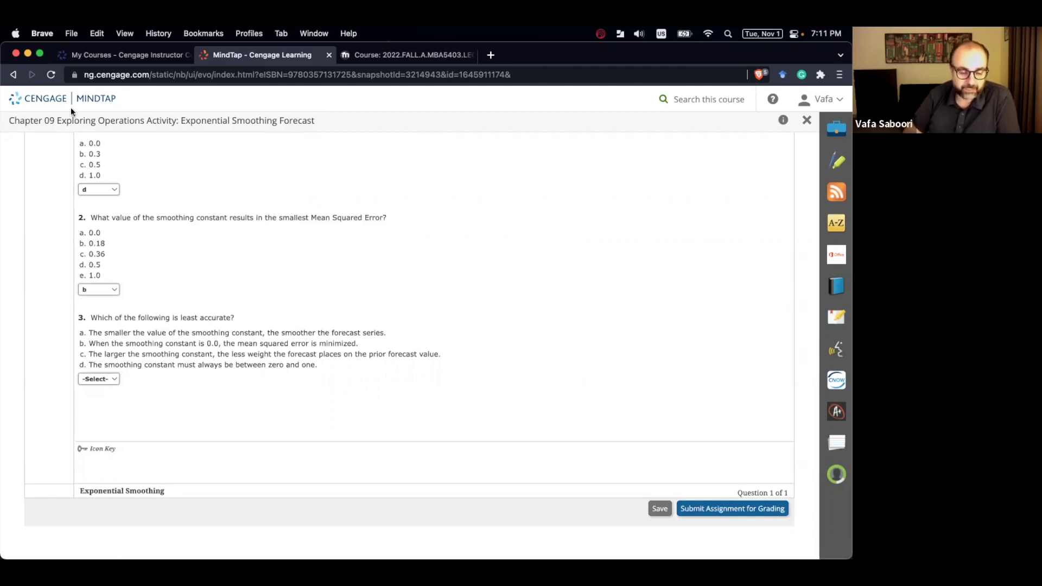
scroll(356, 308, up, 8)
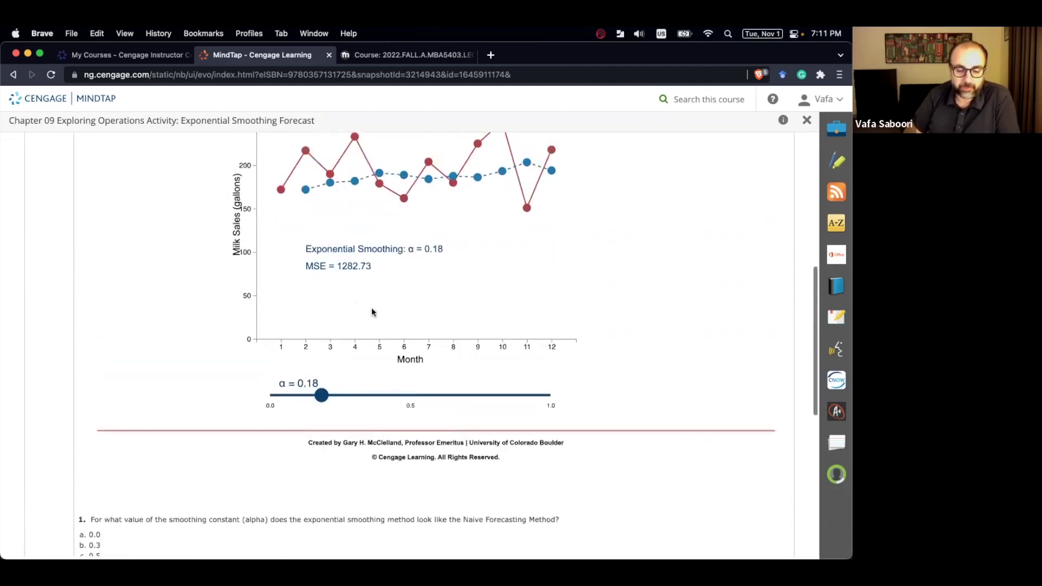
drag(322, 397, 293, 396)
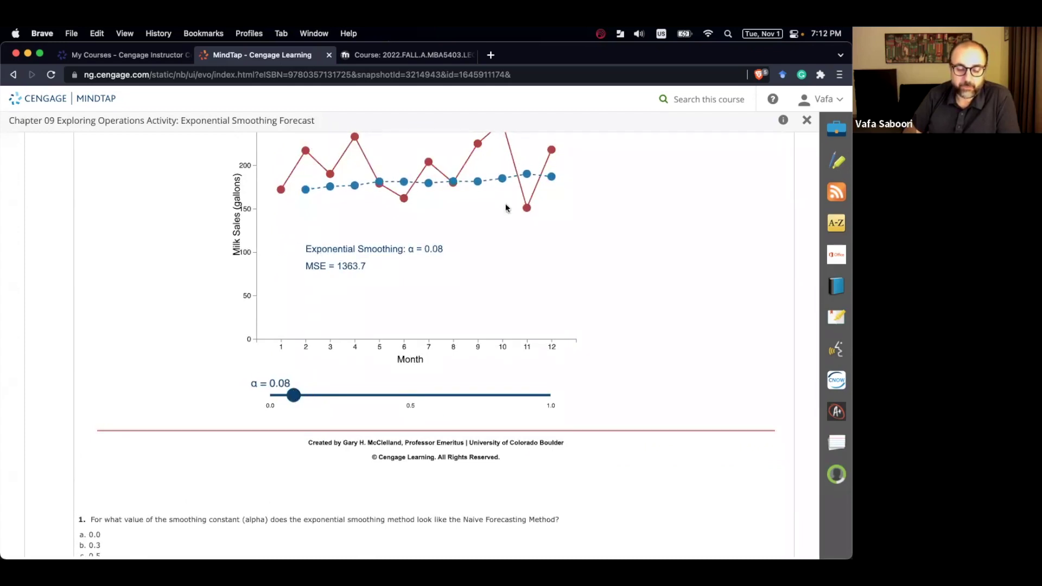
scroll(245, 321, down, 2)
scroll(246, 321, down, 10)
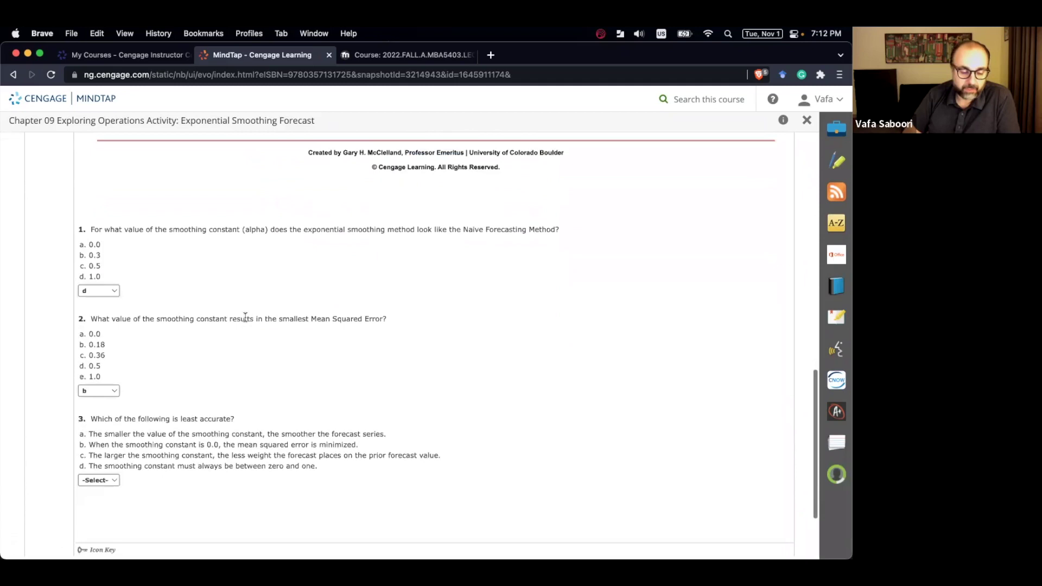
Read question 3 about the least accurate statement, highlighting options a and b to weigh them.
triple_click(128, 443)
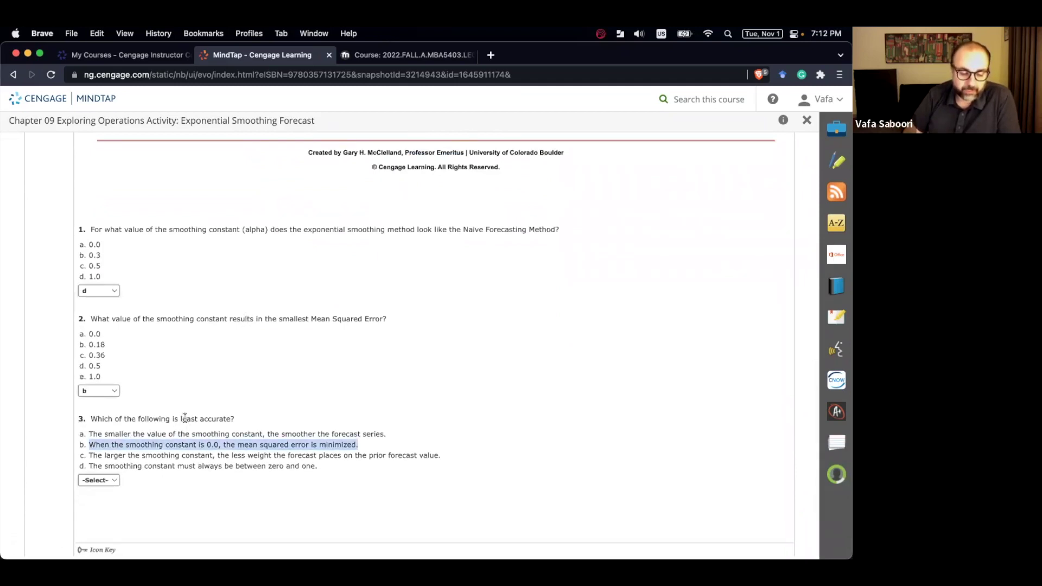
double_click(187, 418)
triple_click(174, 433)
double_click(194, 417)
click(125, 440)
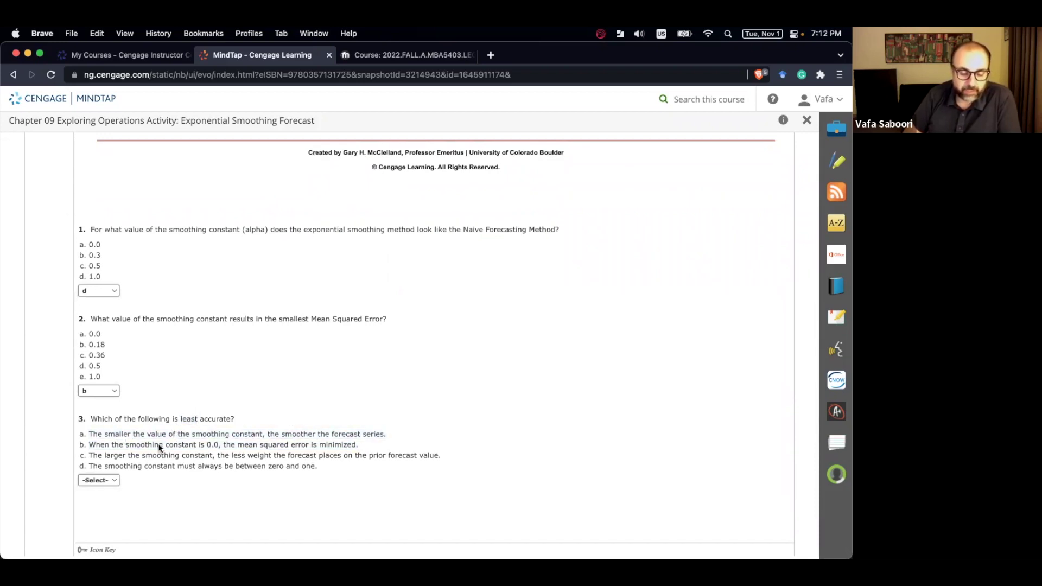
Set α to 0 to check its mean squared error, and answer question 3 about the least accurate statement with option b.
scroll(311, 382, up, 6)
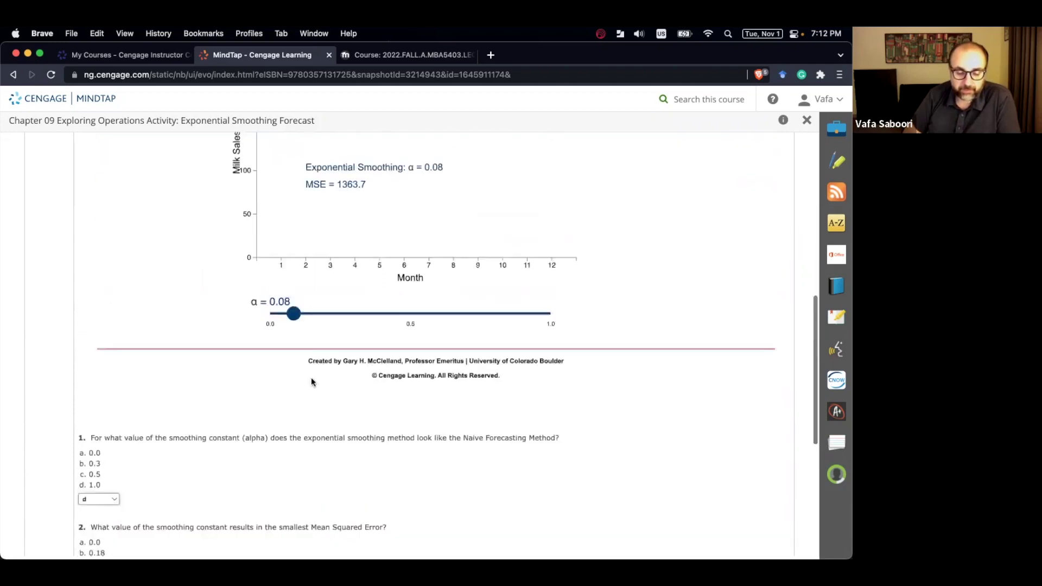
drag(292, 417, 258, 425)
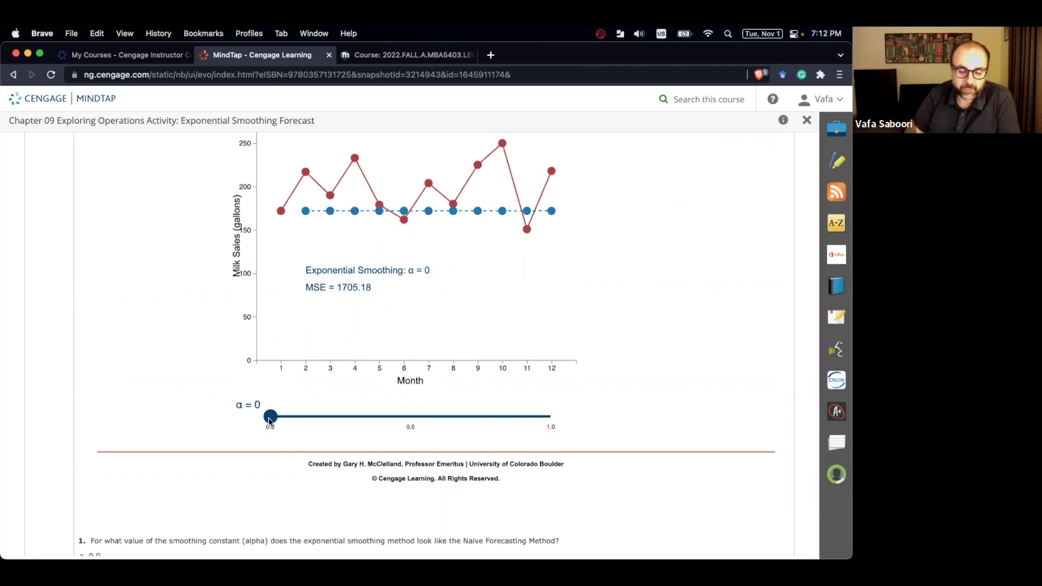
scroll(294, 378, down, 6)
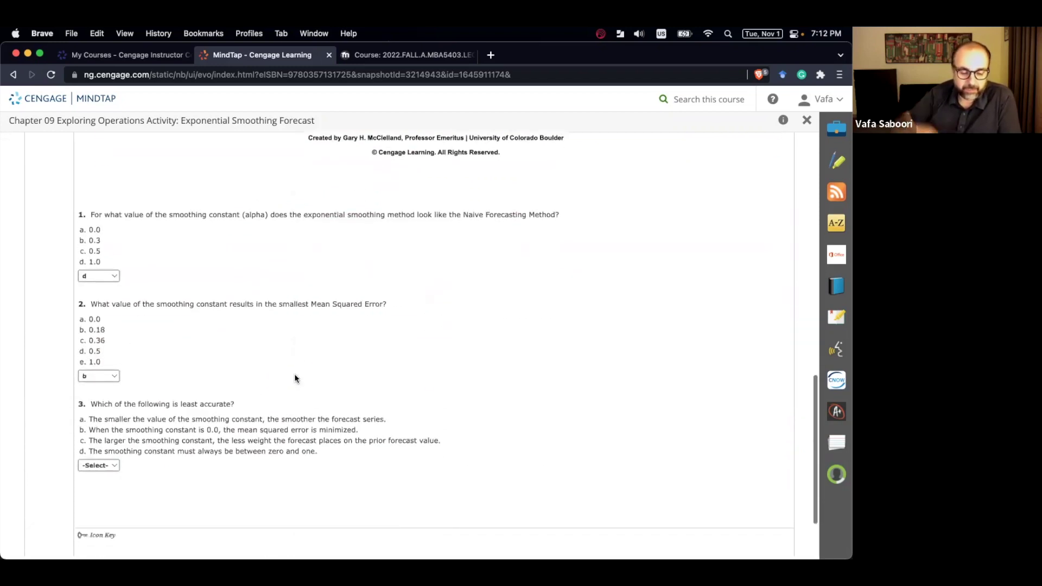
triple_click(126, 430)
click(100, 465)
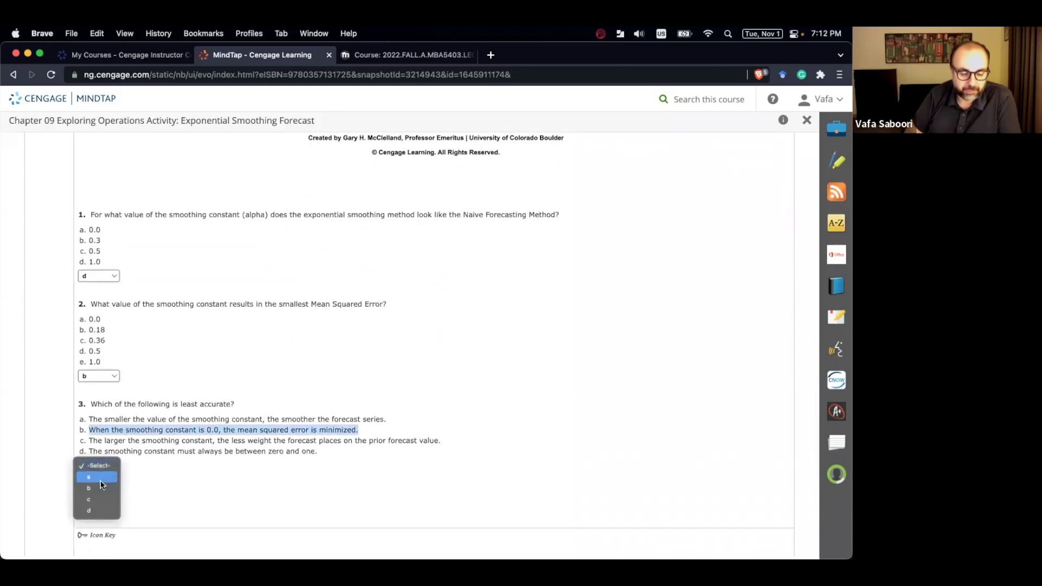
click(100, 488)
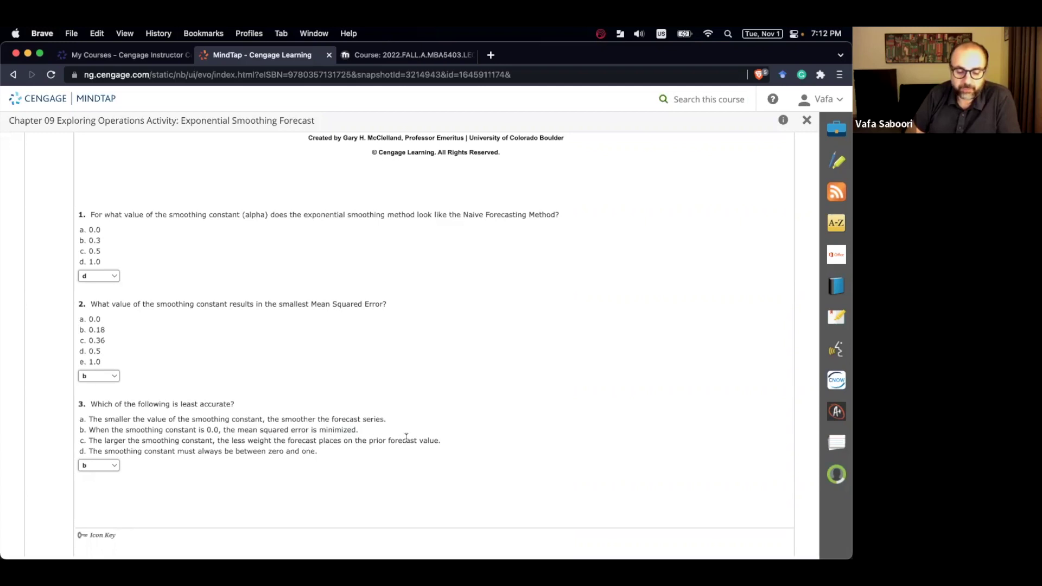
Highlight option c of question 3 and test it on the graph with α at 0.94 and 0.9.
triple_click(351, 439)
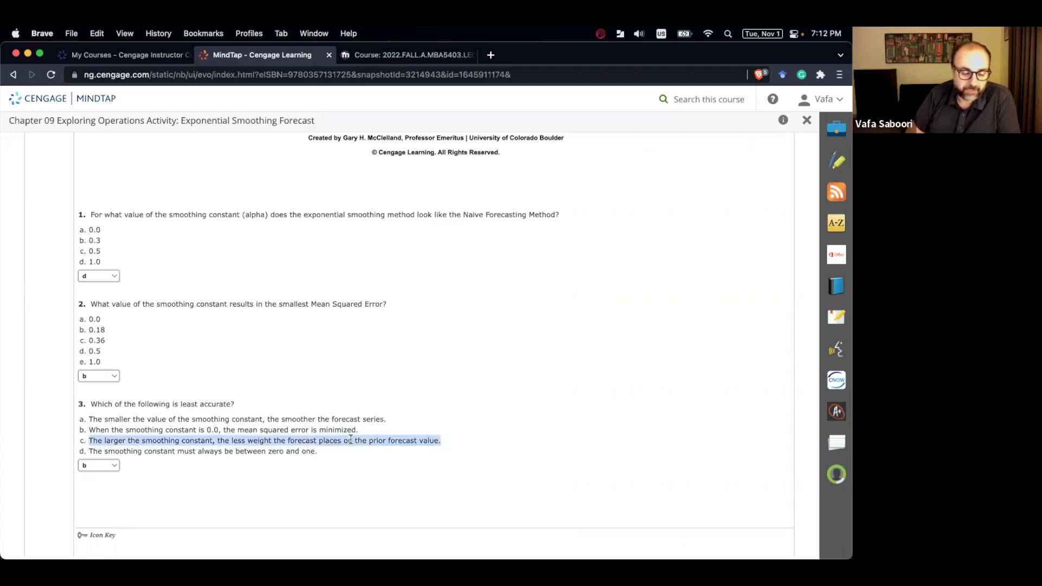
scroll(350, 440, up, 3)
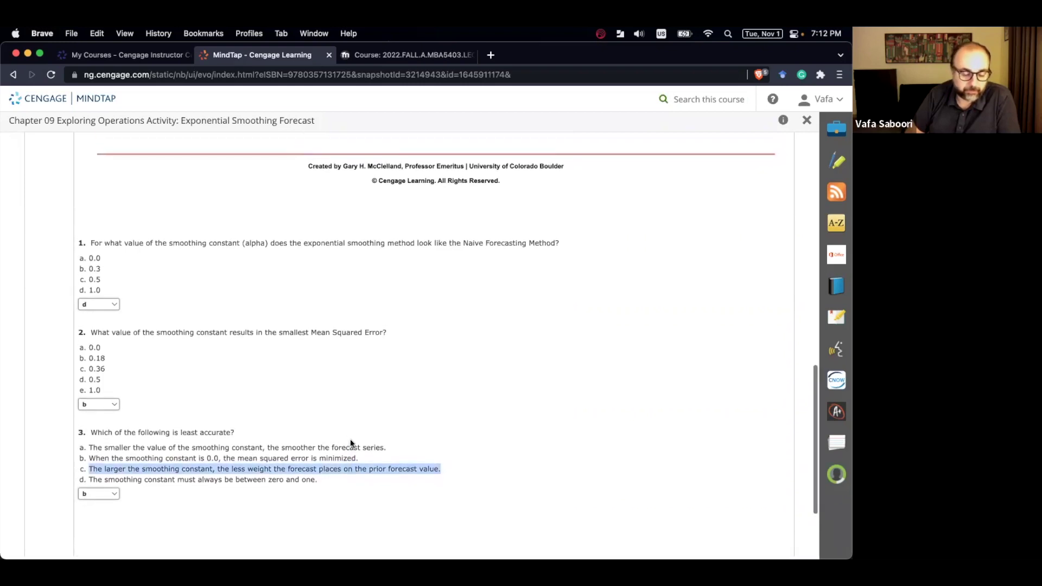
scroll(350, 441, up, 8)
drag(270, 389, 535, 391)
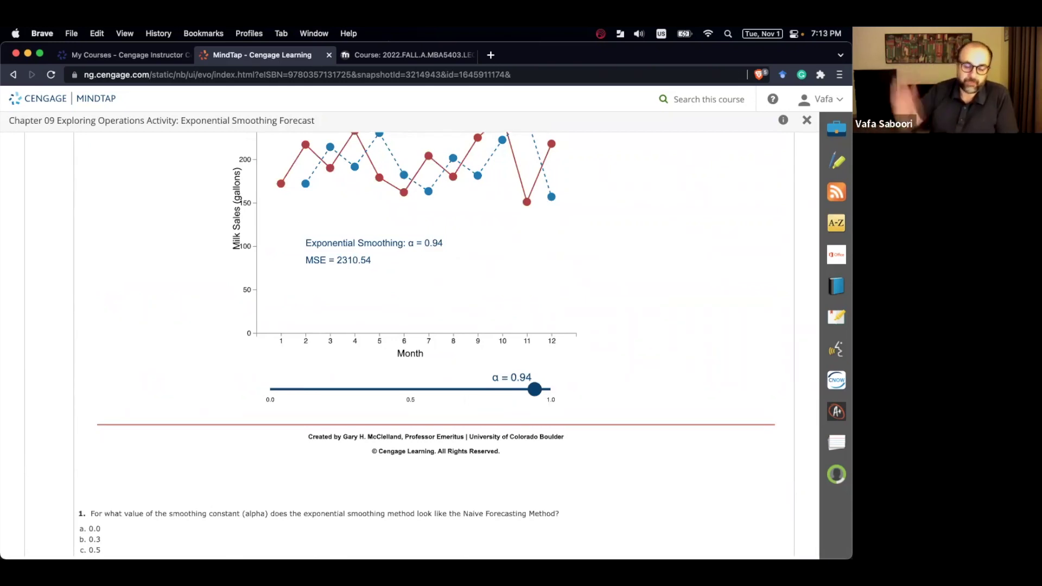
drag(535, 389, 523, 391)
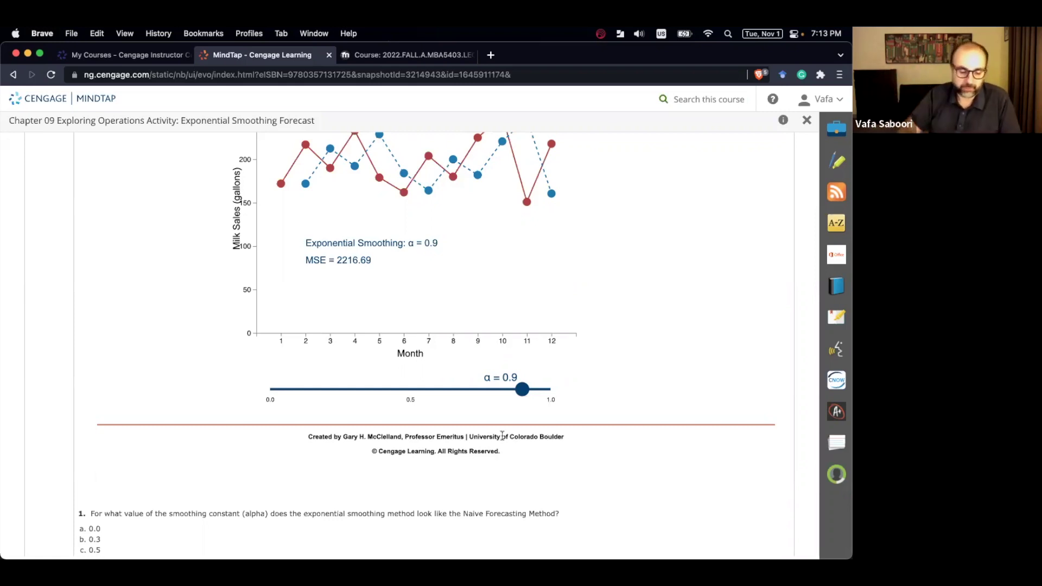
Review option d of question 3 about the smoothing constant's allowed range, highlighting its text and clearing the highlight.
scroll(314, 452, down, 7)
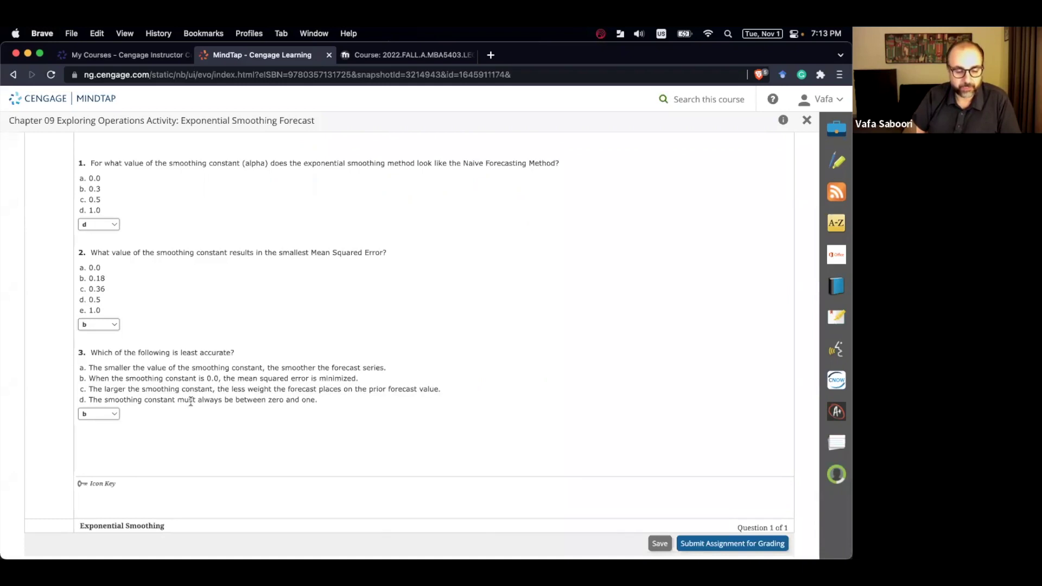
triple_click(171, 397)
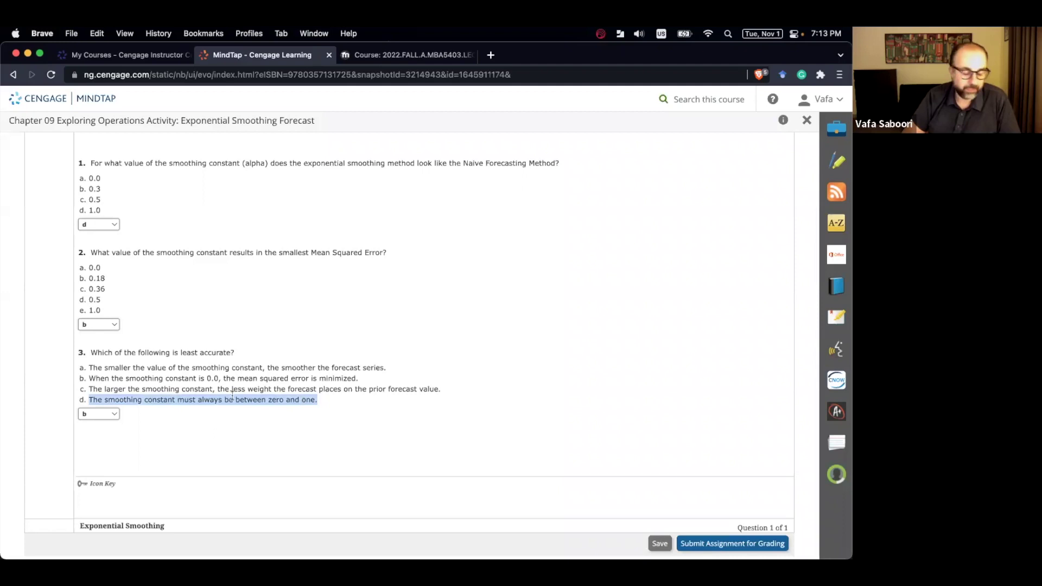
click(219, 410)
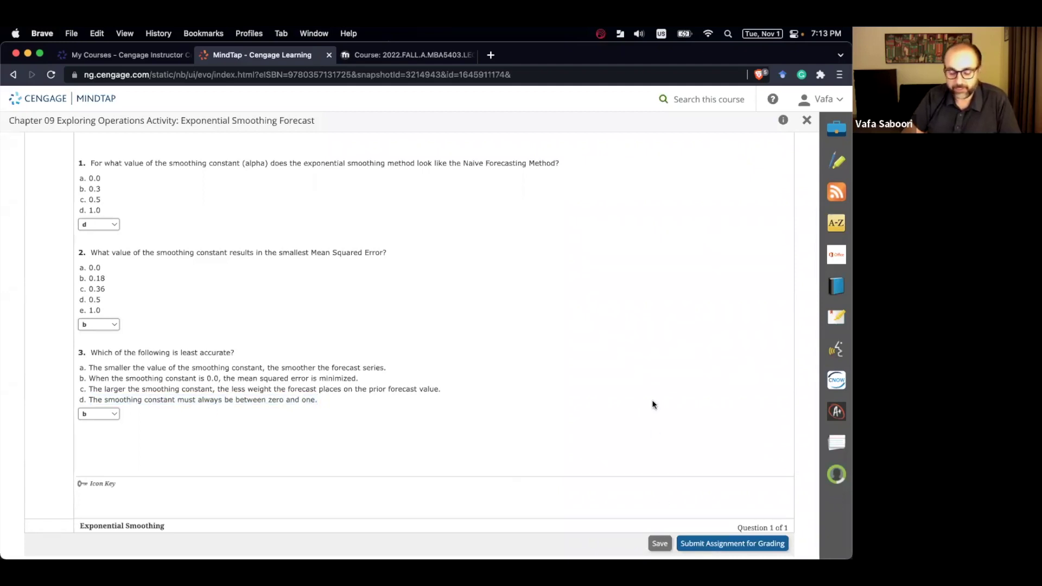
Close the Exponential Smoothing Forecast activity and start the Chapter 09 Linear Trend Forecasting assignment.
scroll(652, 403, up, 4)
scroll(652, 404, up, 5)
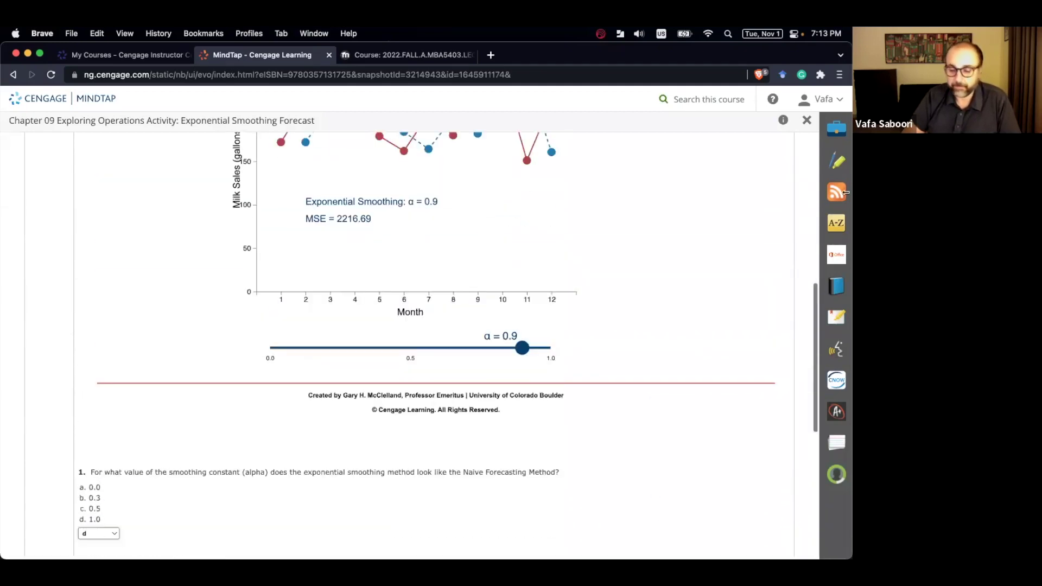
click(807, 120)
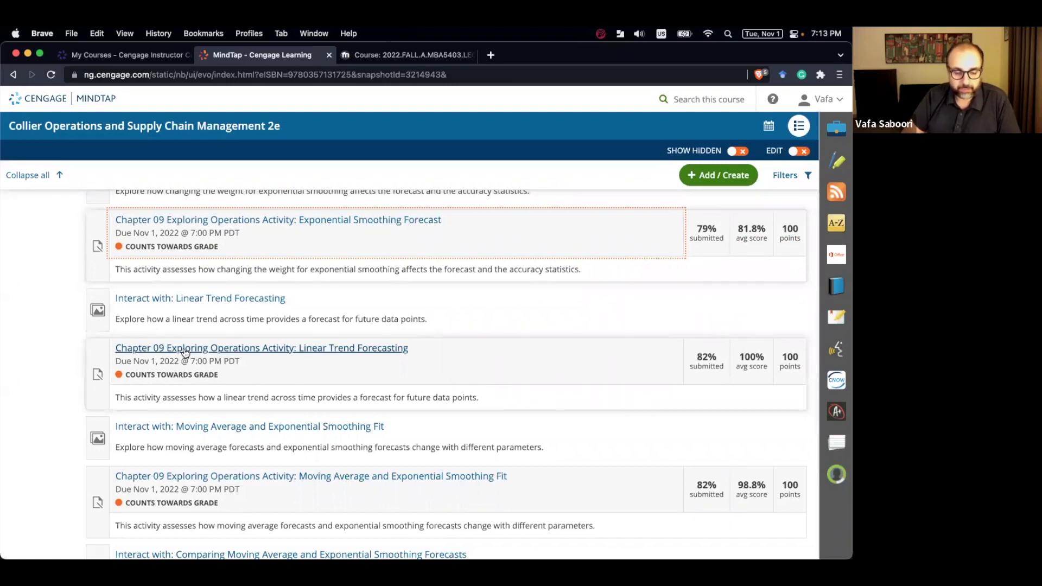
click(185, 350)
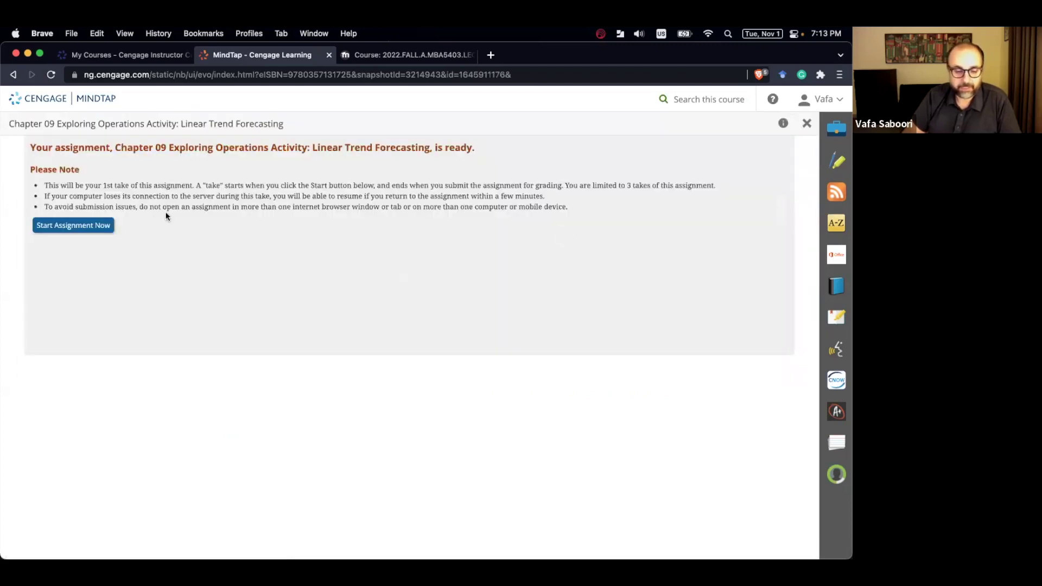
click(97, 225)
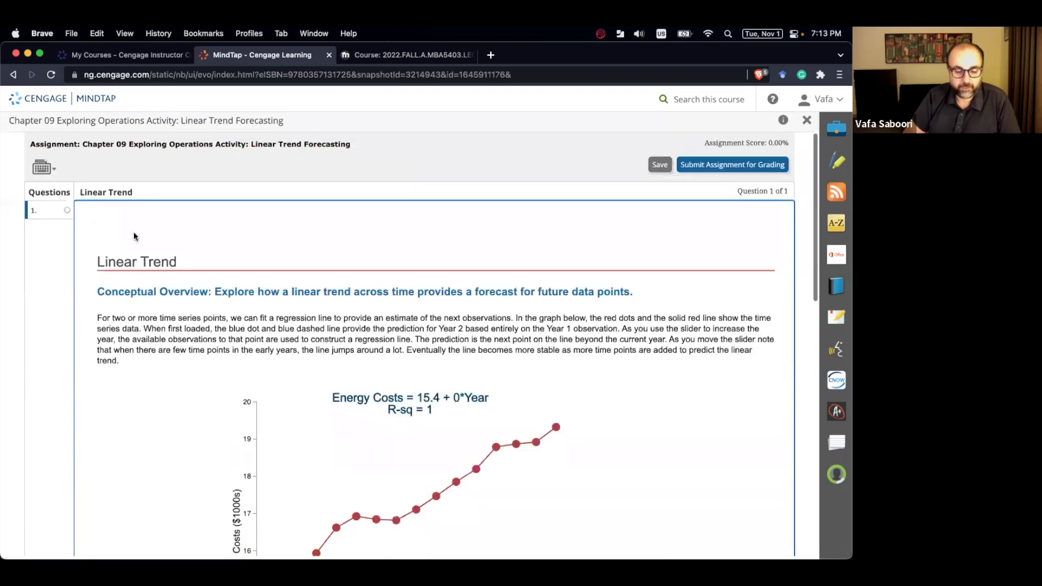
Set the Energy Costs graph to Year 15 to examine the regression line fitted to all the data.
scroll(233, 288, down, 5)
scroll(317, 390, down, 1)
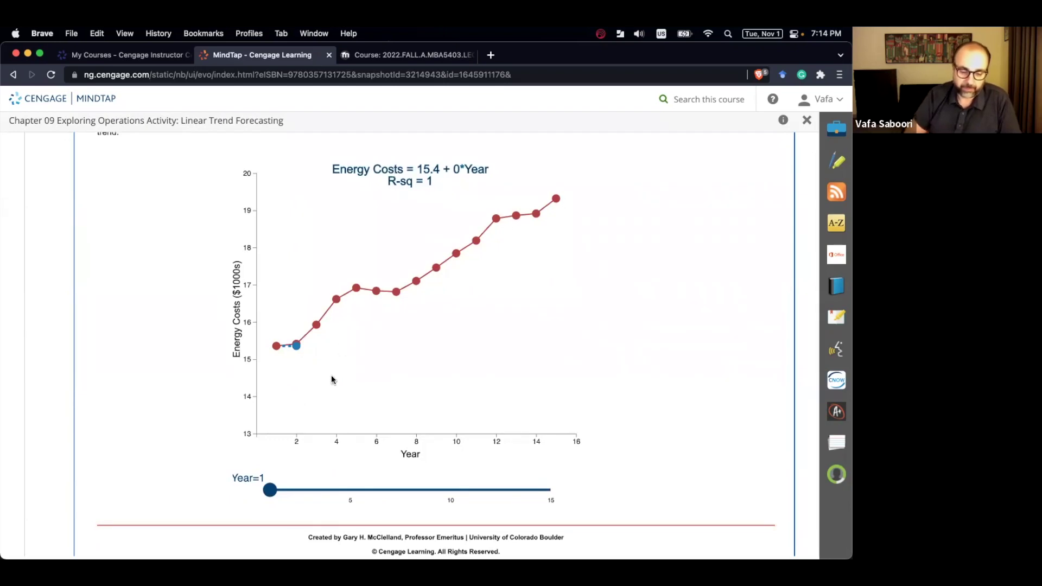
drag(272, 497, 546, 491)
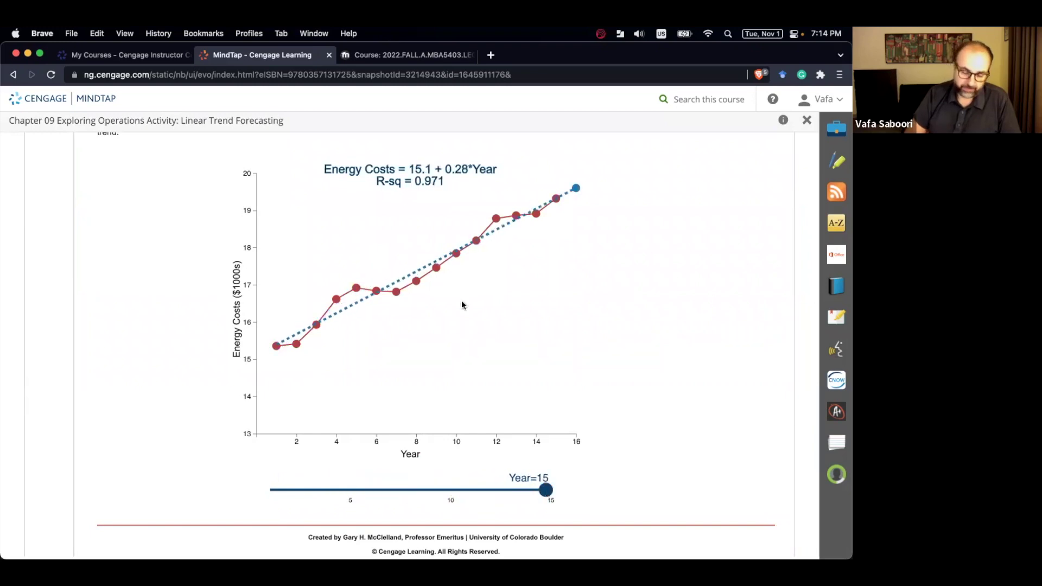
Highlight option a of question 1 and set the graph to Year 8 to compare Year 9's forecast with its actual value.
scroll(462, 304, down, 5)
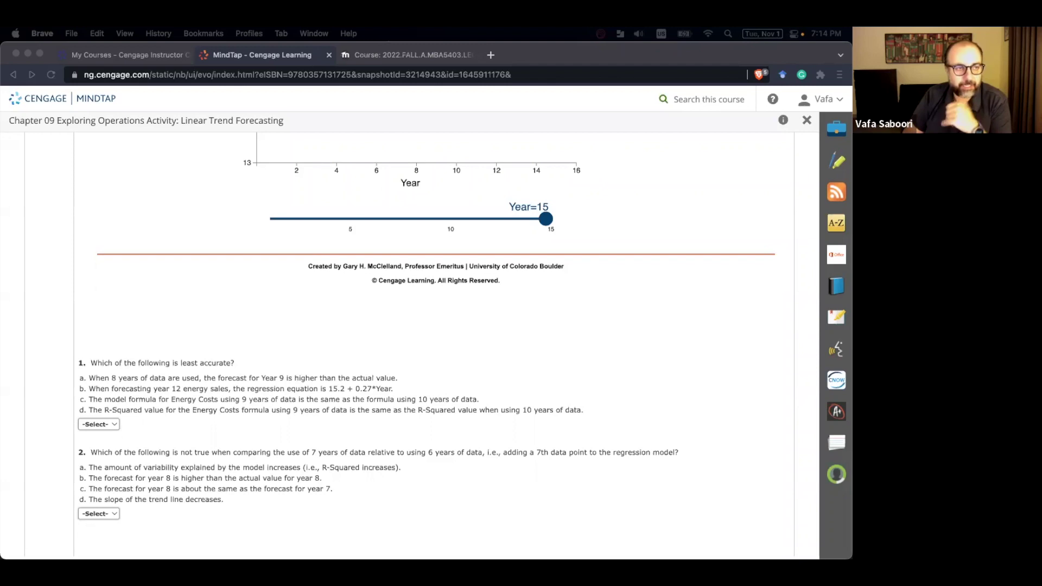
double_click(212, 376)
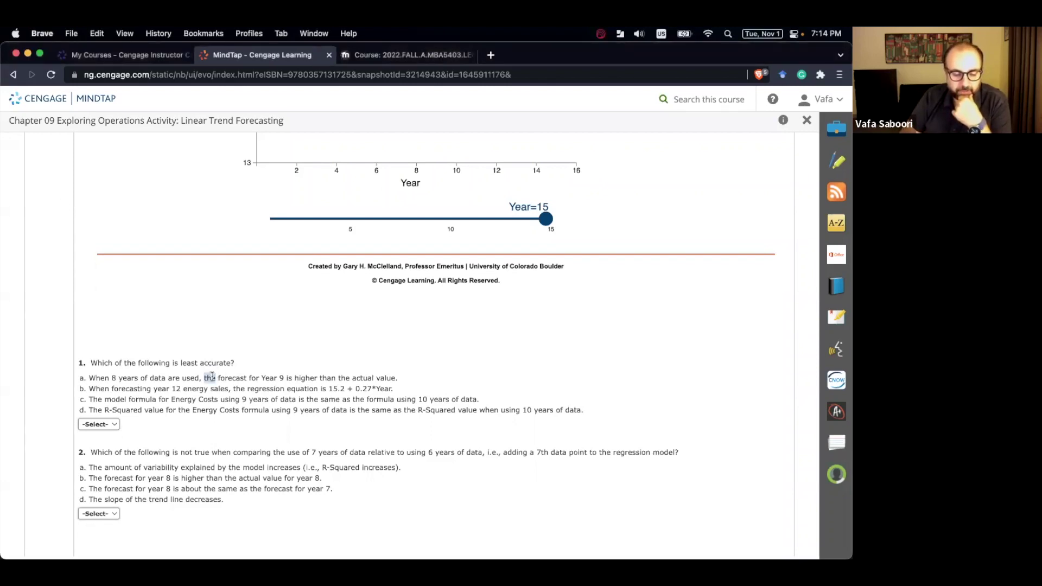
triple_click(212, 376)
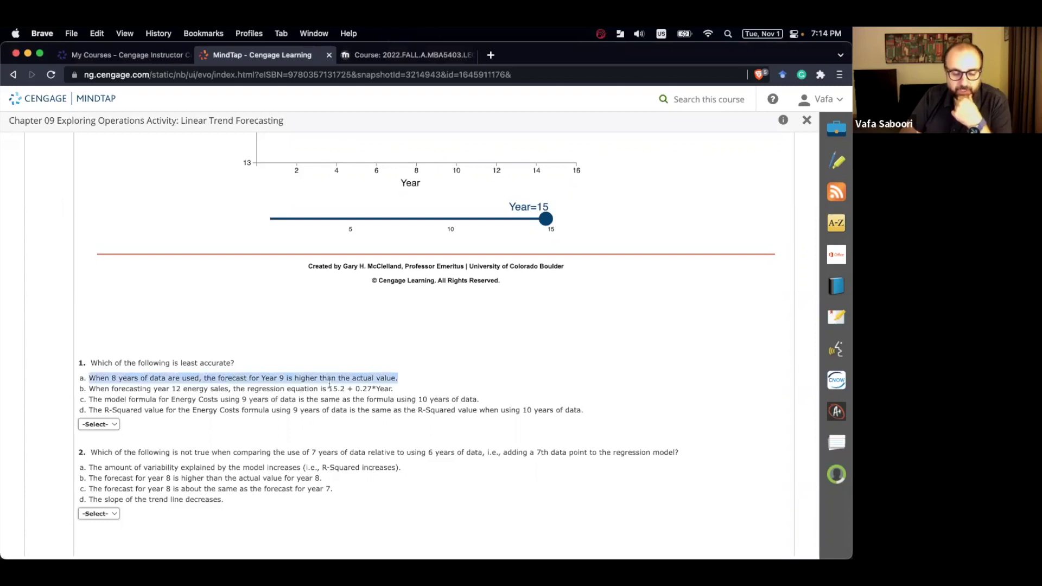
scroll(361, 382, up, 5)
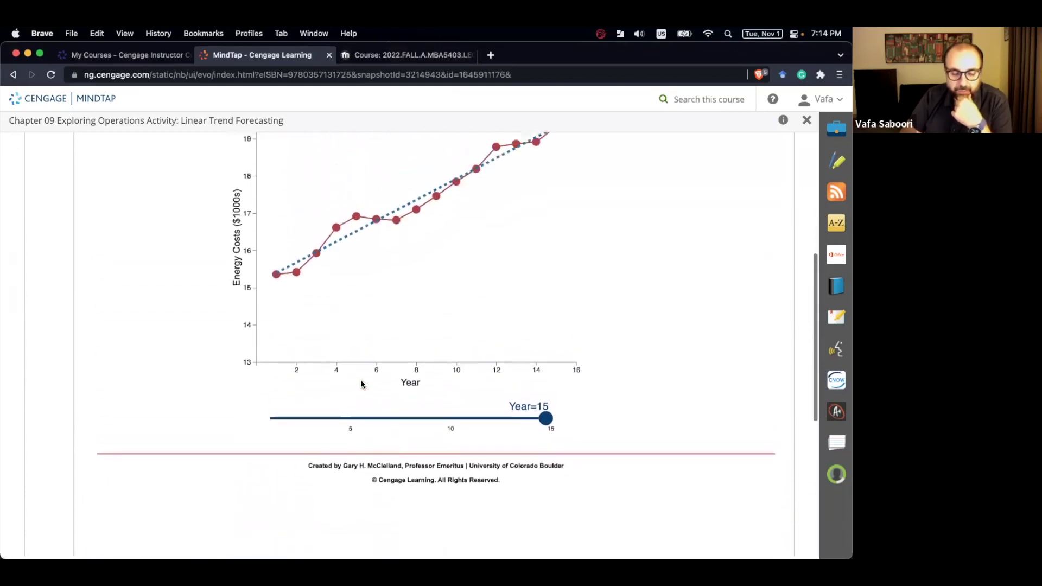
drag(546, 439, 418, 444)
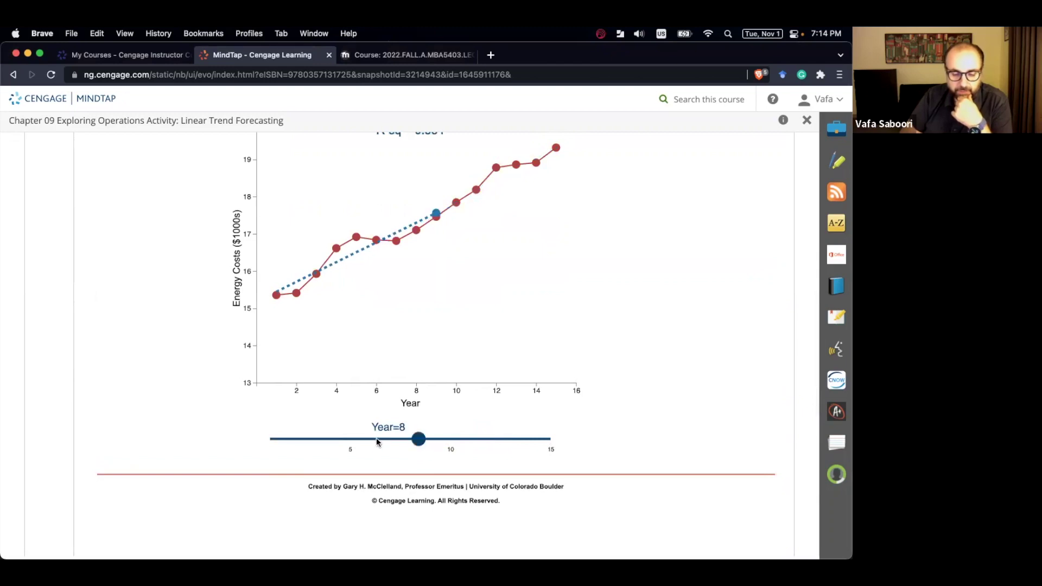
scroll(379, 451, down, 5)
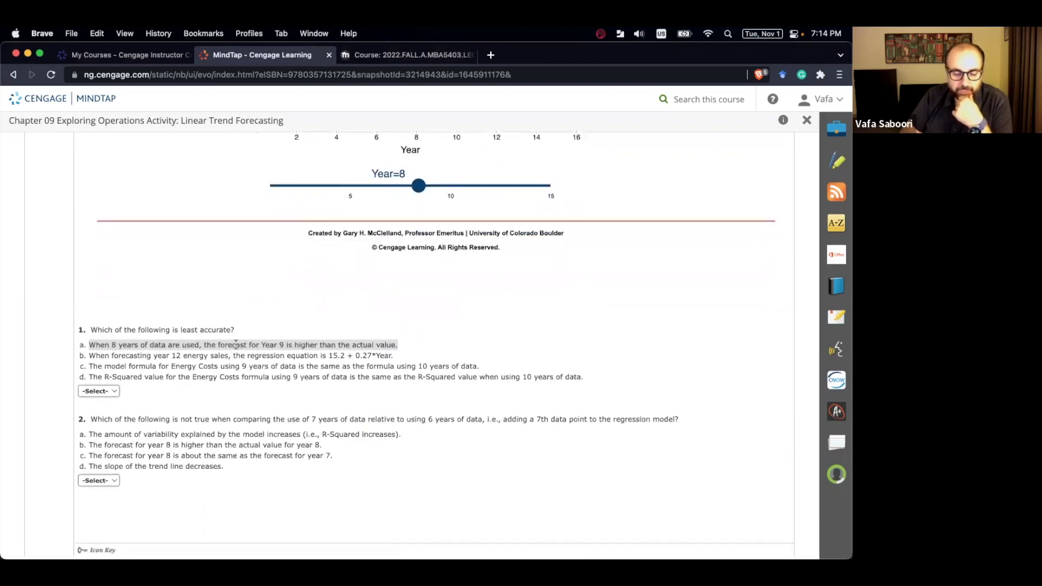
scroll(307, 346, up, 1)
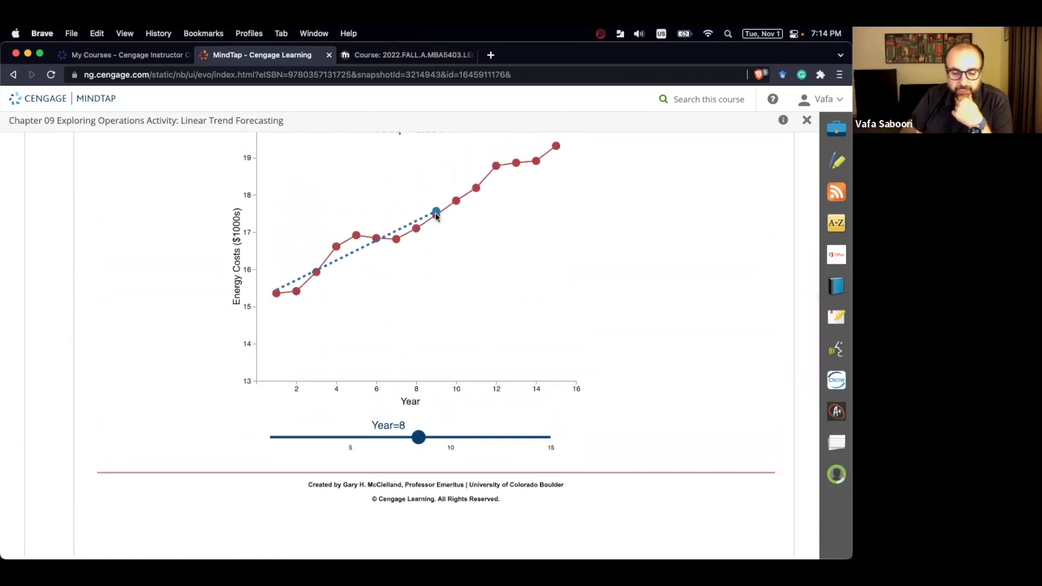
scroll(359, 340, down, 8)
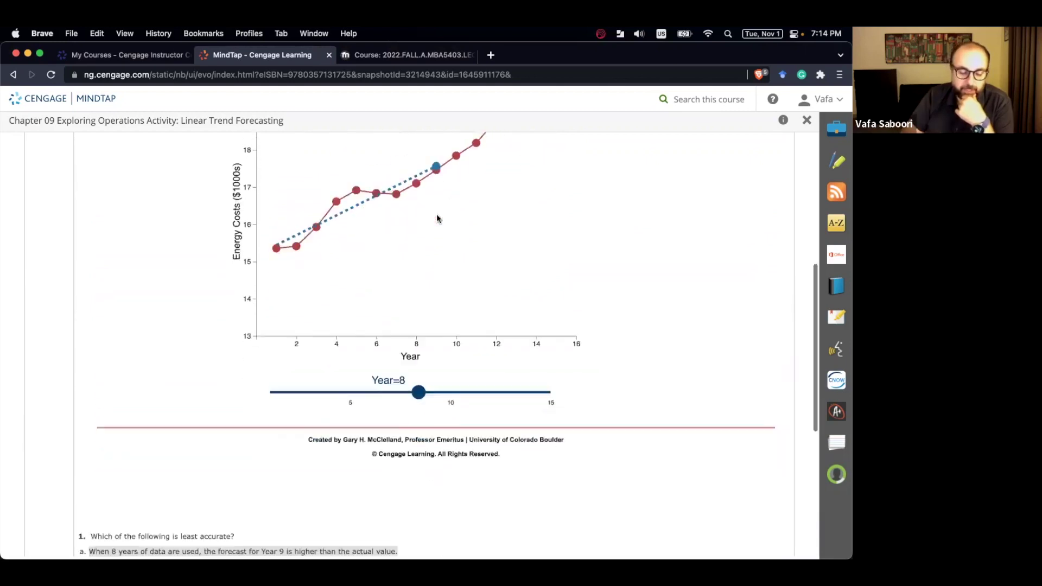
triple_click(260, 350)
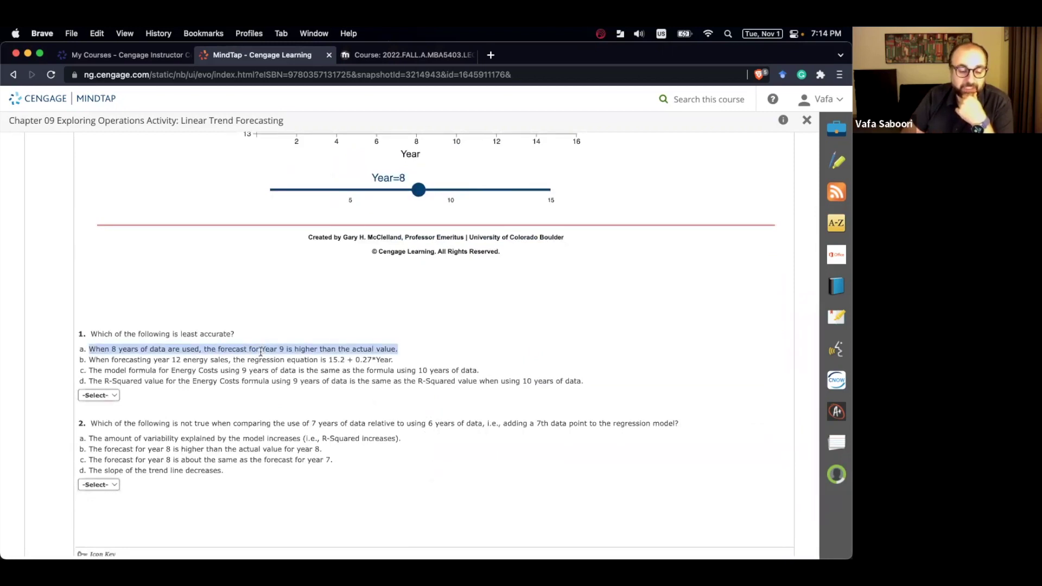
Highlight option b of question 1 and set the graph to Year 11 to check the regression equation for forecasting year 12.
double_click(188, 334)
double_click(176, 355)
triple_click(176, 355)
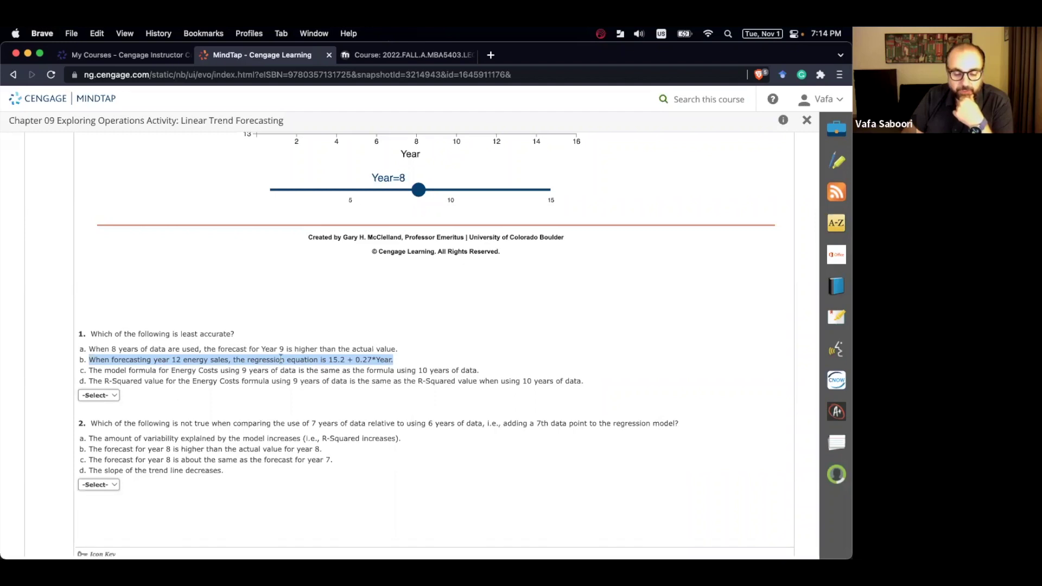
scroll(280, 359, up, 5)
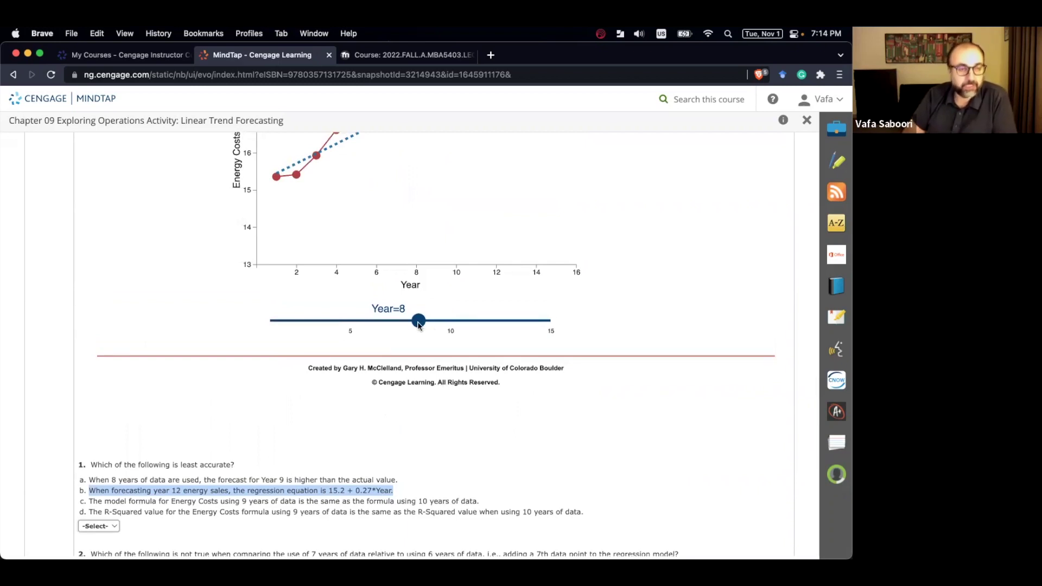
drag(419, 321, 462, 324)
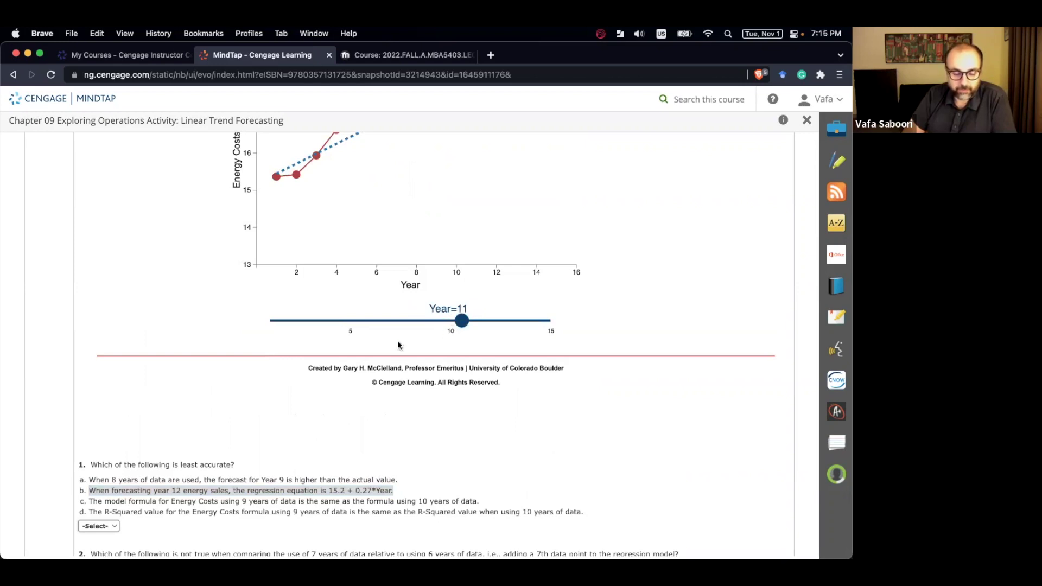
scroll(397, 342, up, 4)
scroll(397, 342, down, 3)
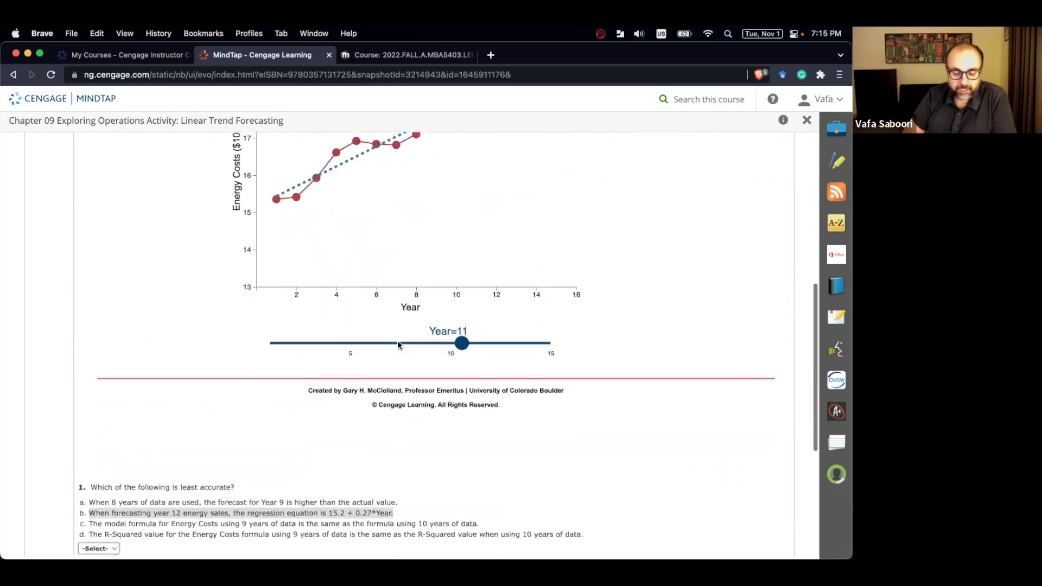
scroll(397, 344, down, 1)
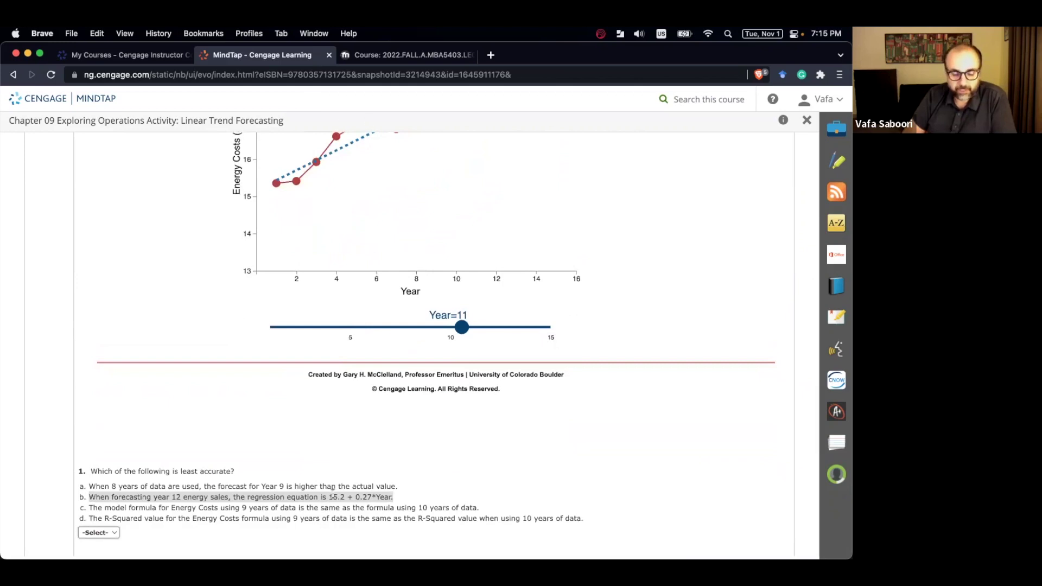
scroll(414, 442, up, 10)
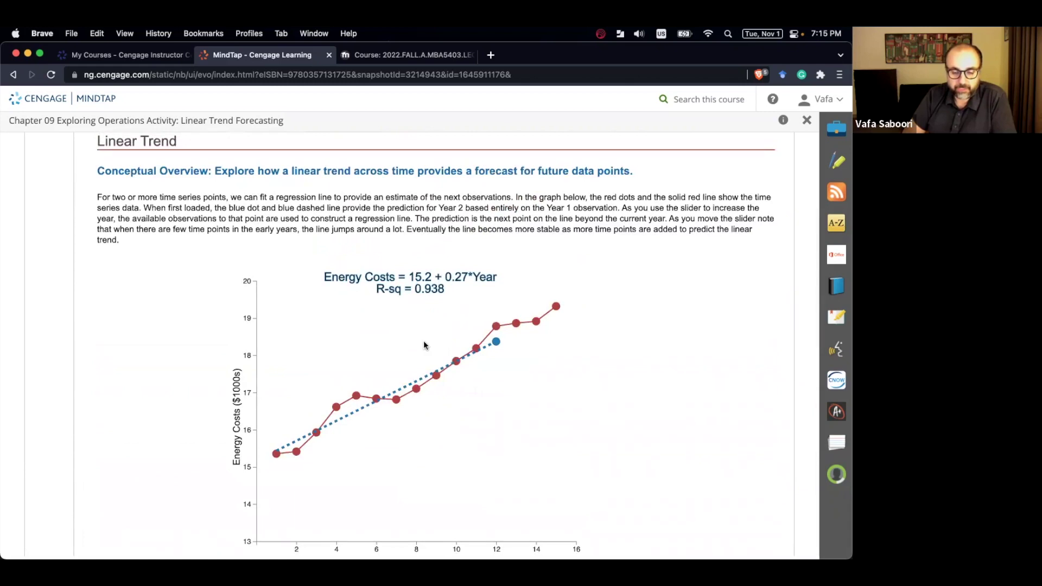
Highlight option c of question 1 and compare the Energy Costs formulas on the graph at Year 9 and Year 10.
scroll(424, 345, down, 14)
triple_click(306, 399)
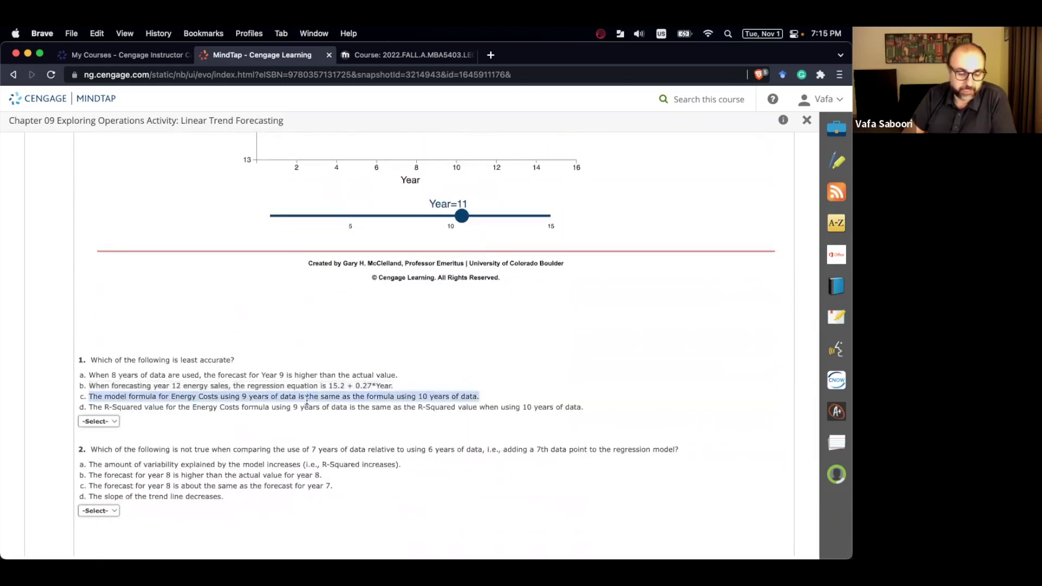
triple_click(160, 397)
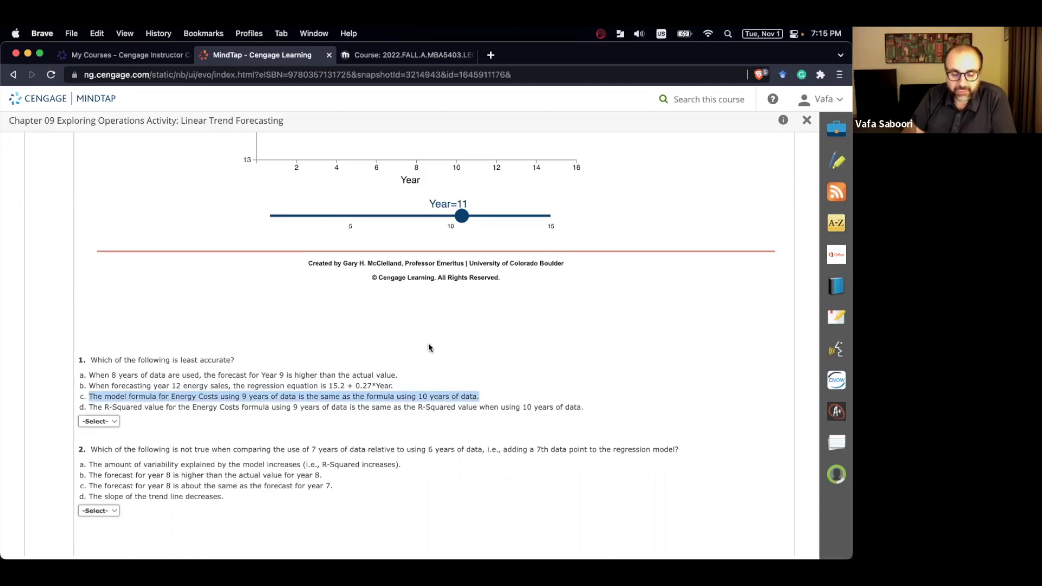
scroll(428, 347, up, 5)
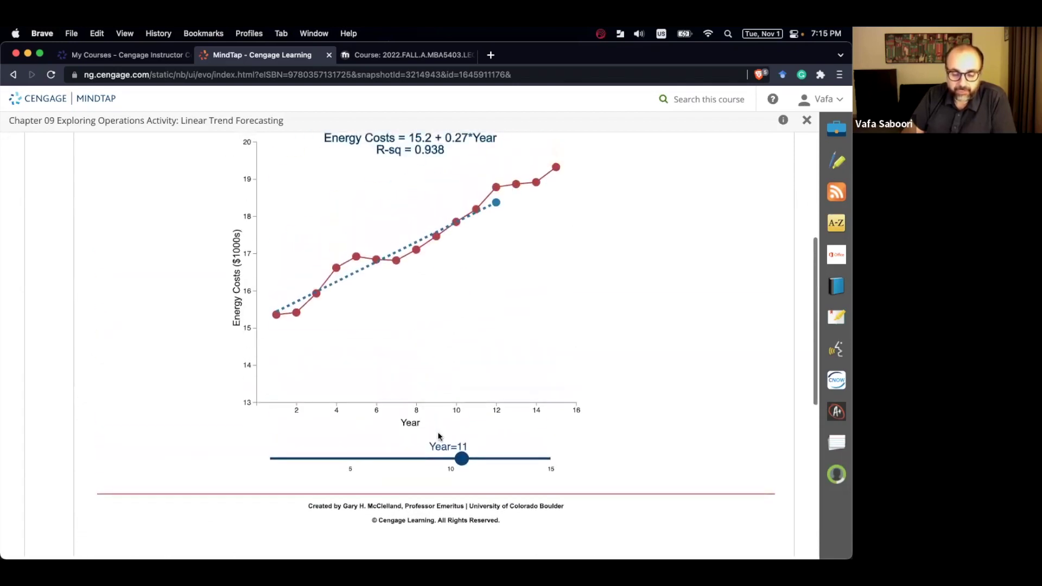
drag(461, 458, 438, 460)
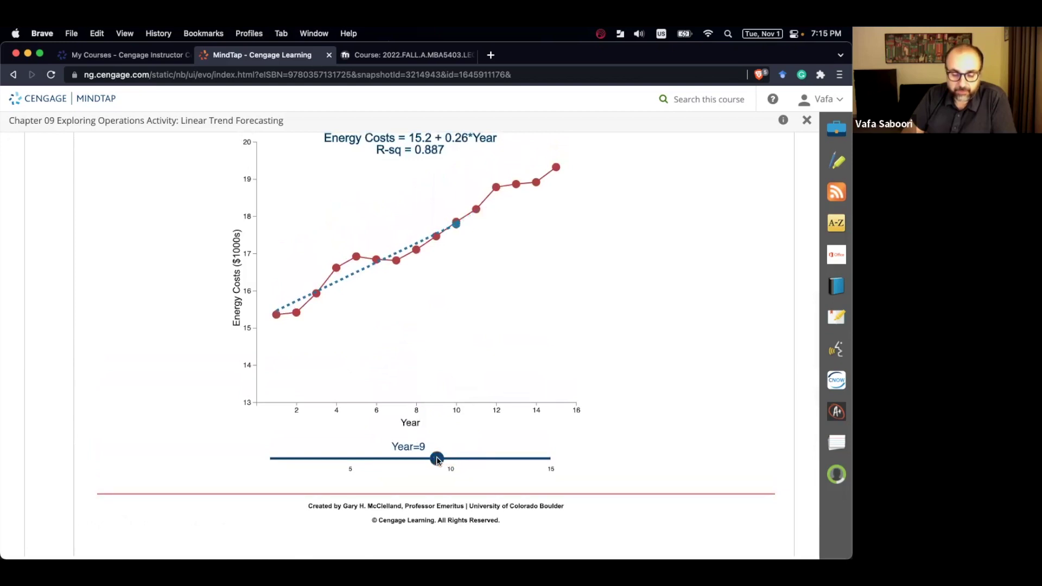
scroll(400, 382, up, 1)
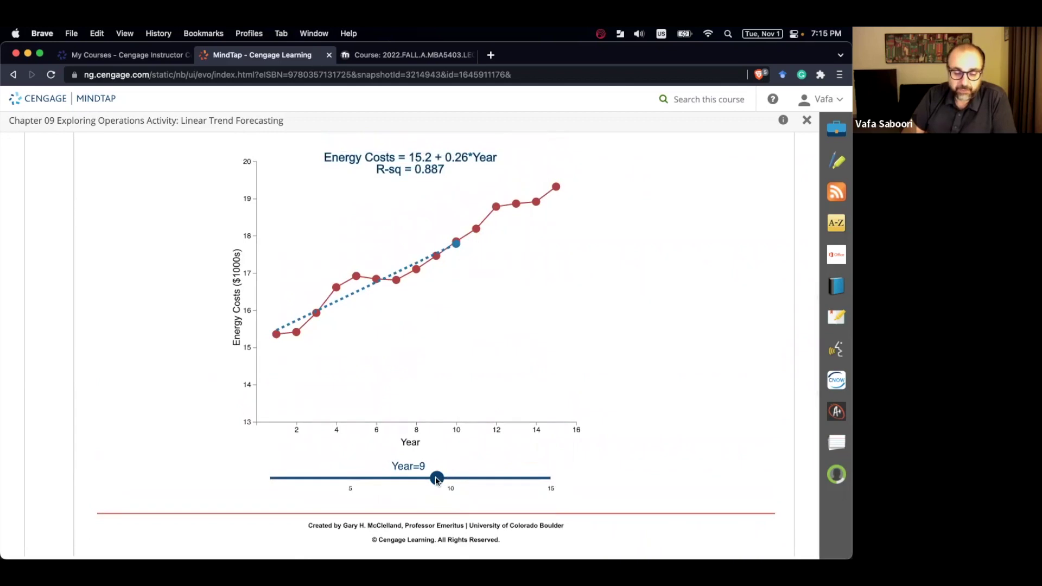
drag(436, 479, 446, 478)
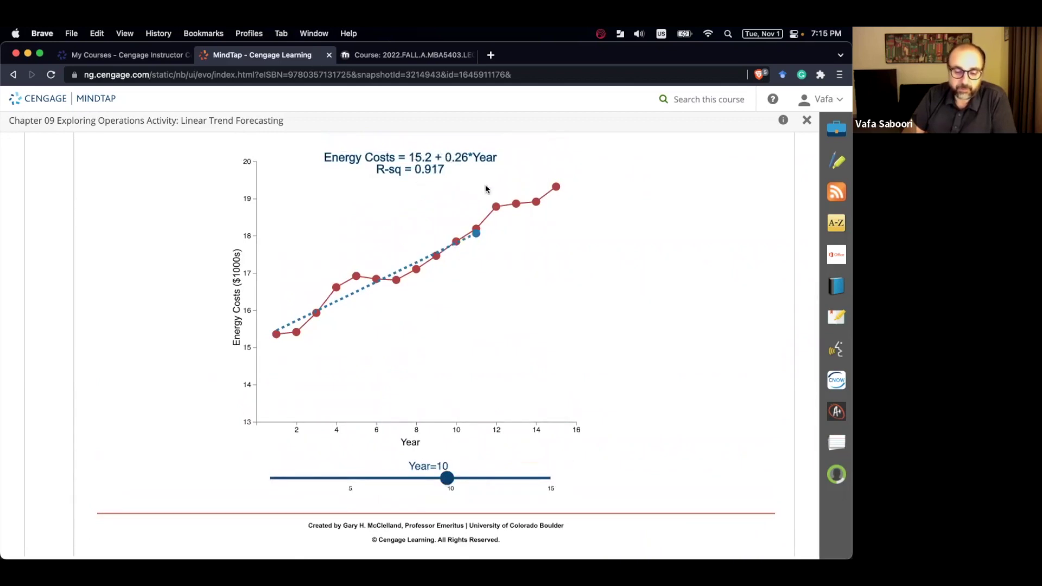
scroll(463, 279, down, 10)
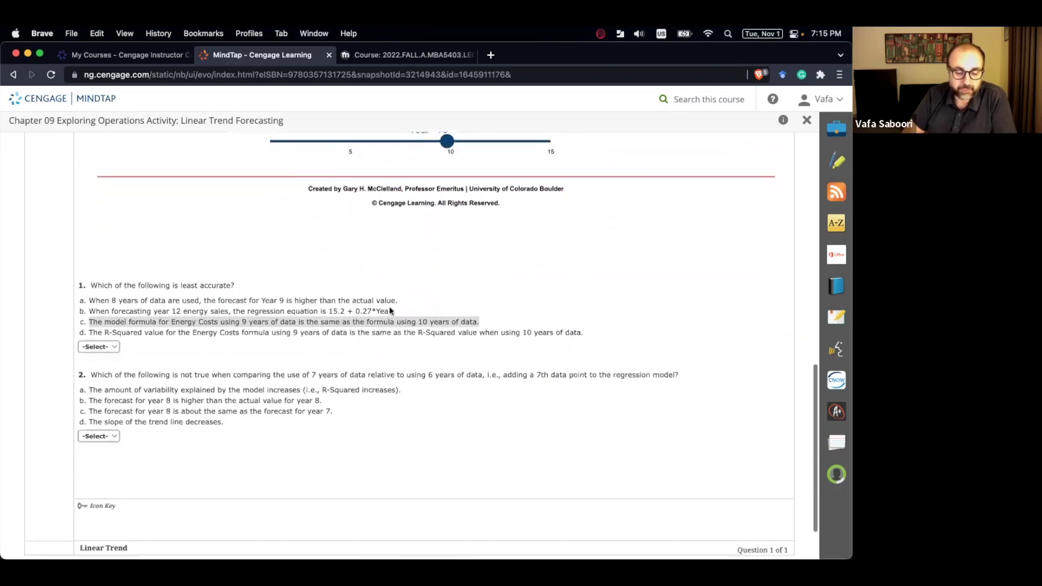
Highlight option d of question 1 and compare the graph's R-squared values at Year 9 and Year 10.
triple_click(394, 322)
triple_click(355, 332)
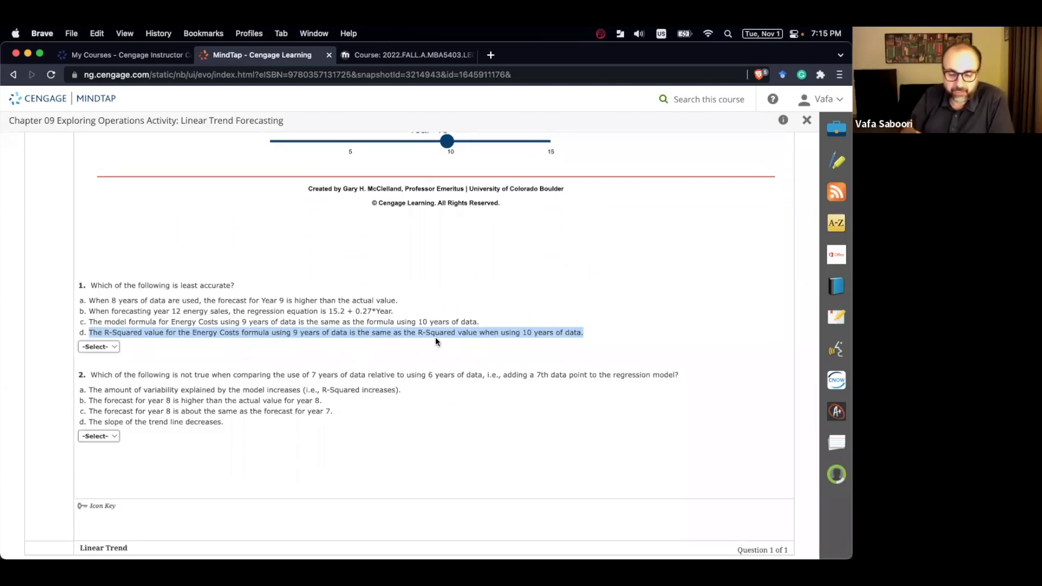
scroll(499, 330, up, 5)
scroll(501, 327, up, 3)
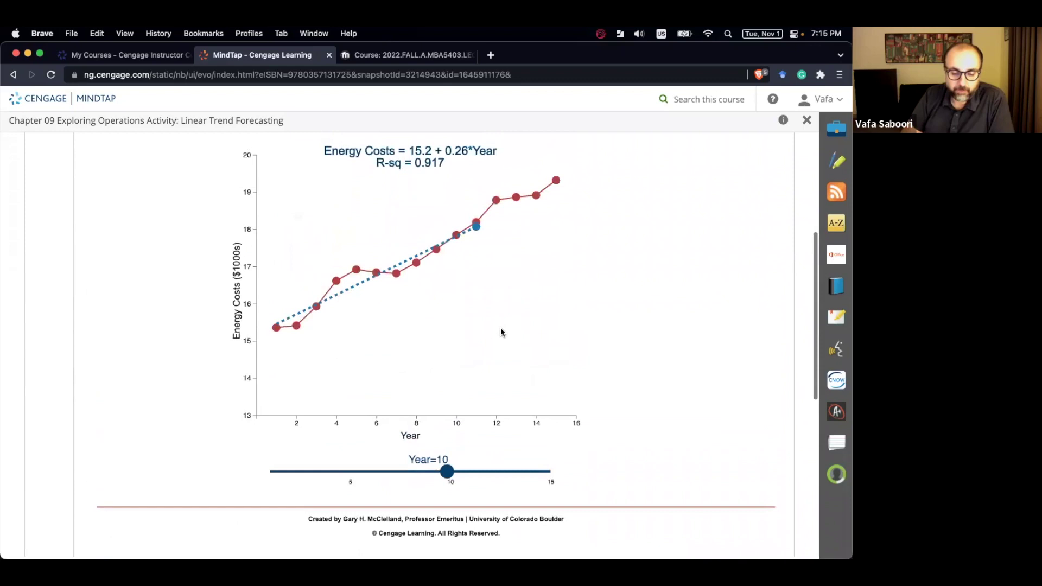
drag(439, 489, 447, 494)
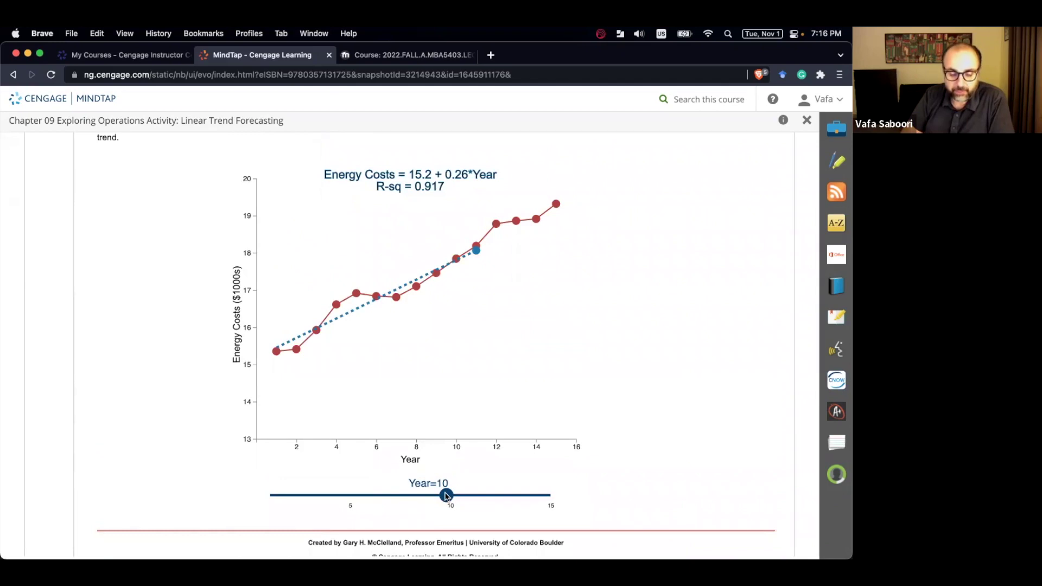
mouse_move(445, 495)
mouse_down()
mouse_move(438, 492)
mouse_move(450, 495)
mouse_up()
Highlight option d of question 1 again and choose d as the answer.
scroll(423, 447, down, 10)
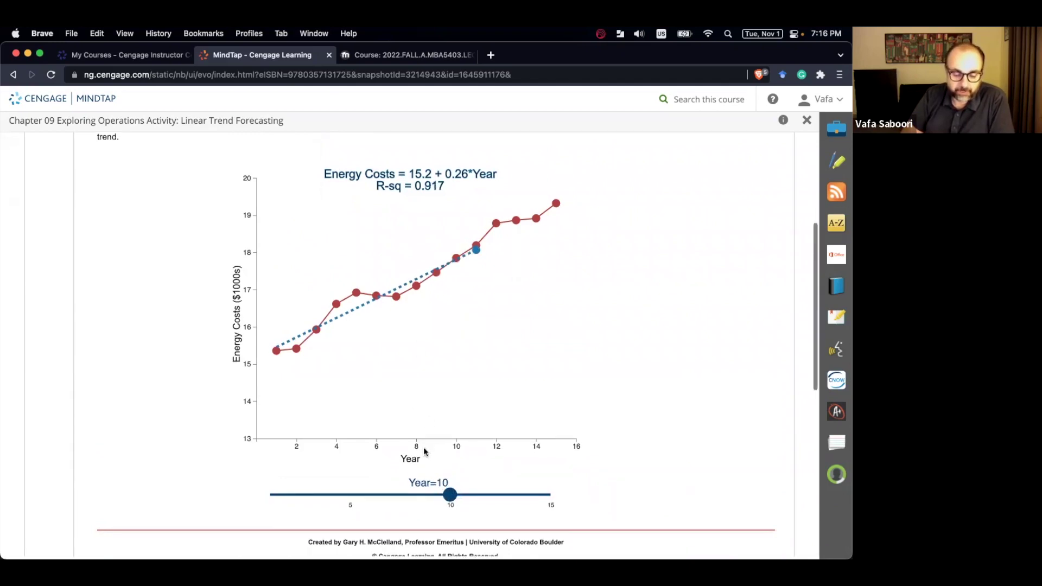
triple_click(368, 274)
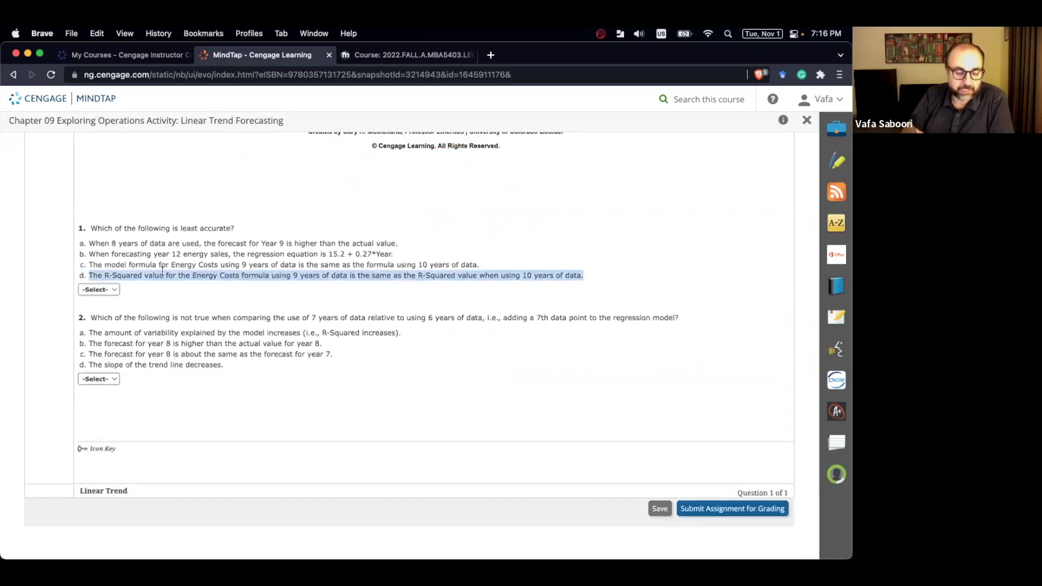
click(118, 289)
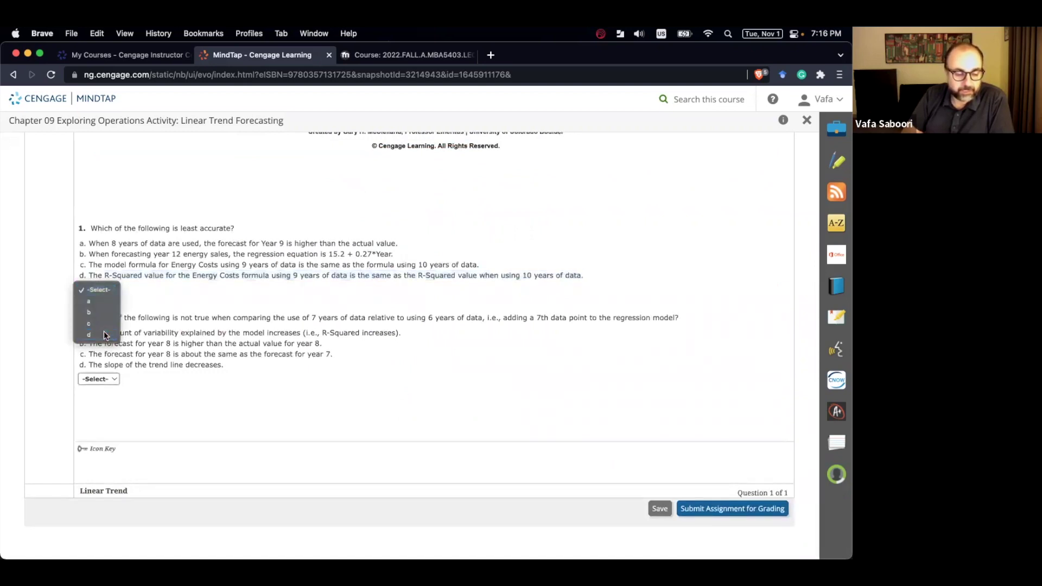
click(103, 331)
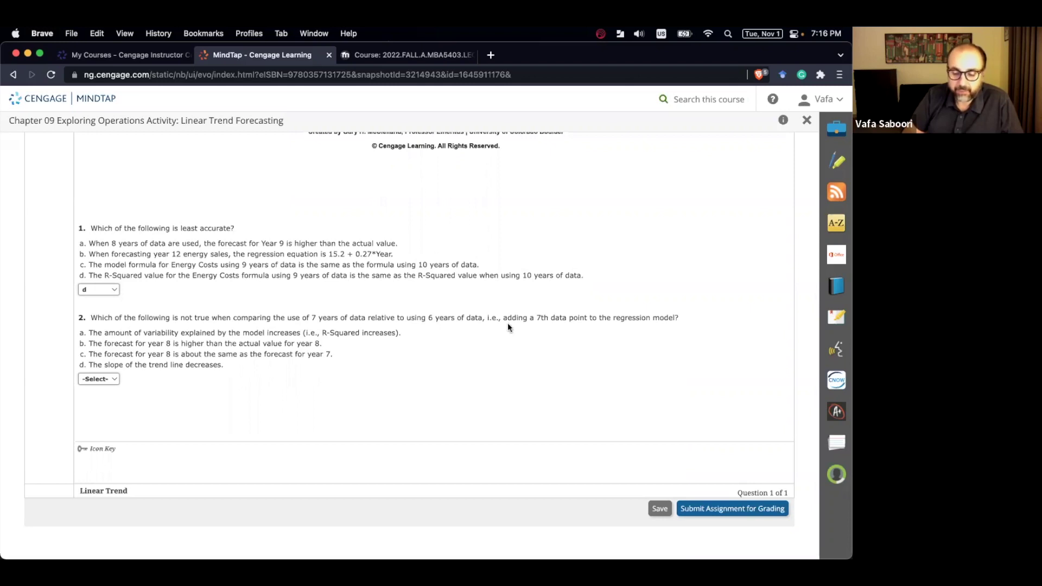
Set the Energy Costs graph to Year 7 to examine the regression model for question 2.
scroll(622, 324, up, 5)
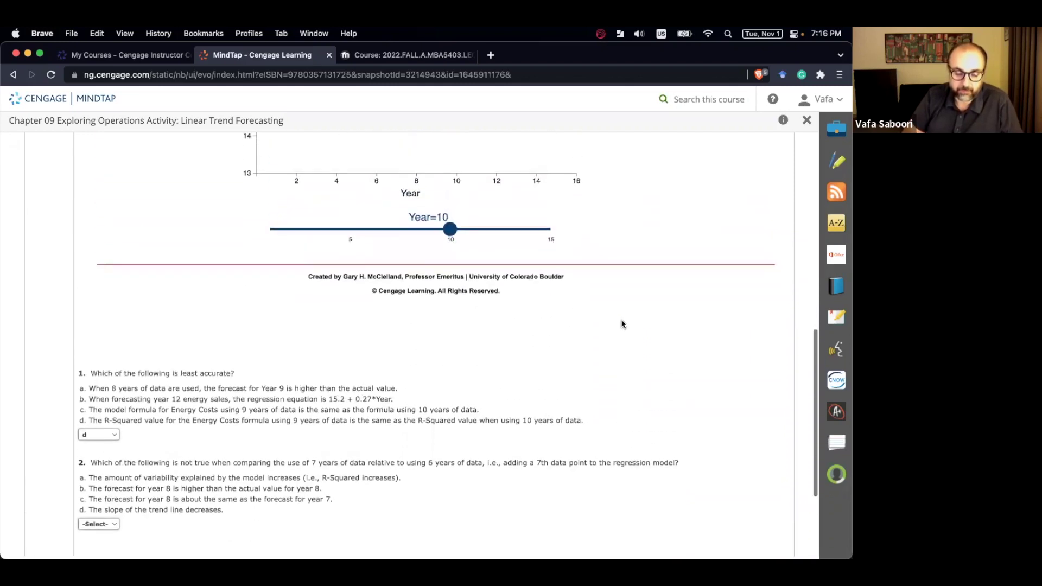
scroll(622, 324, up, 1)
drag(450, 363, 380, 365)
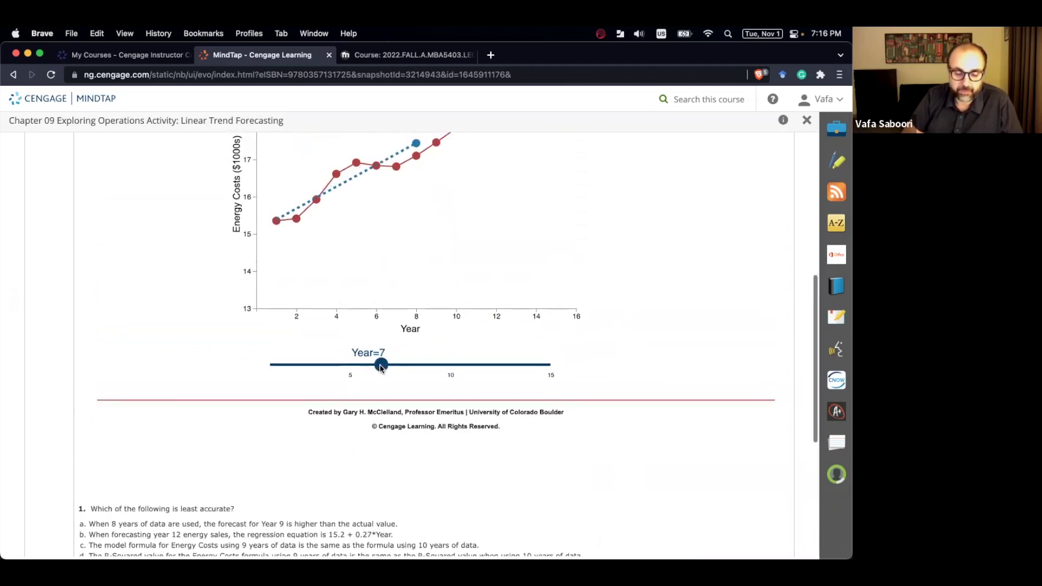
scroll(383, 347, up, 3)
right_click(382, 347)
click(383, 347)
mouse_move(379, 523)
mouse_down()
mouse_move(367, 523)
mouse_move(390, 522)
mouse_up()
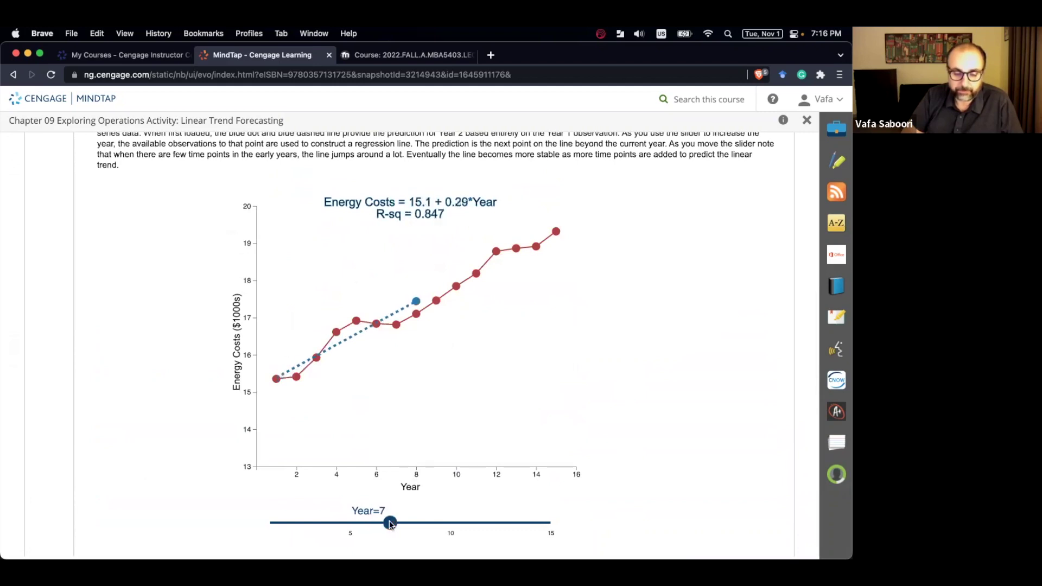
Highlight option a of question 2 and compare the graph's R-squared values at Year 6 and Year 7.
scroll(454, 408, down, 10)
scroll(454, 407, up, 2)
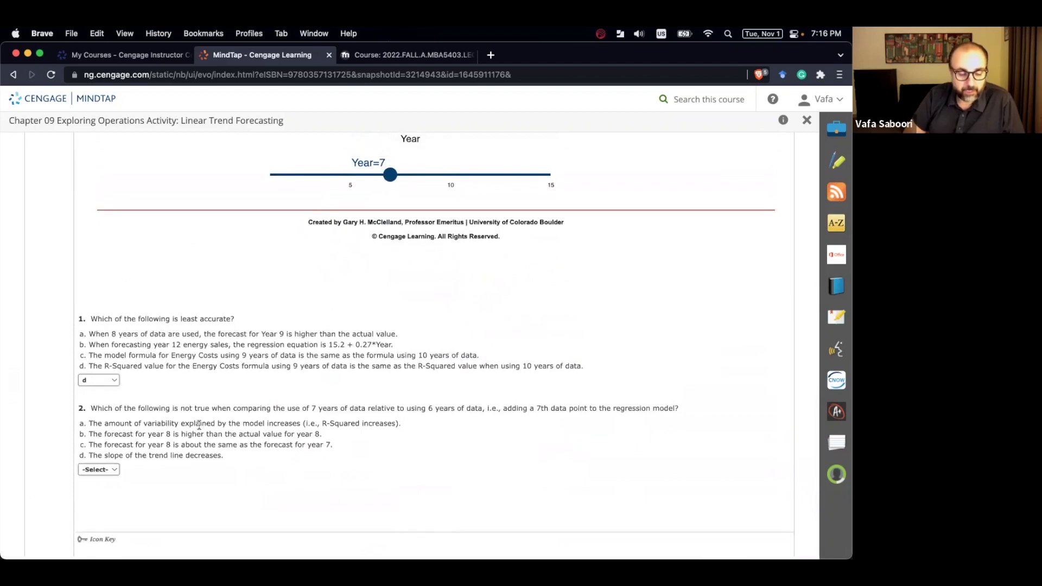
triple_click(199, 425)
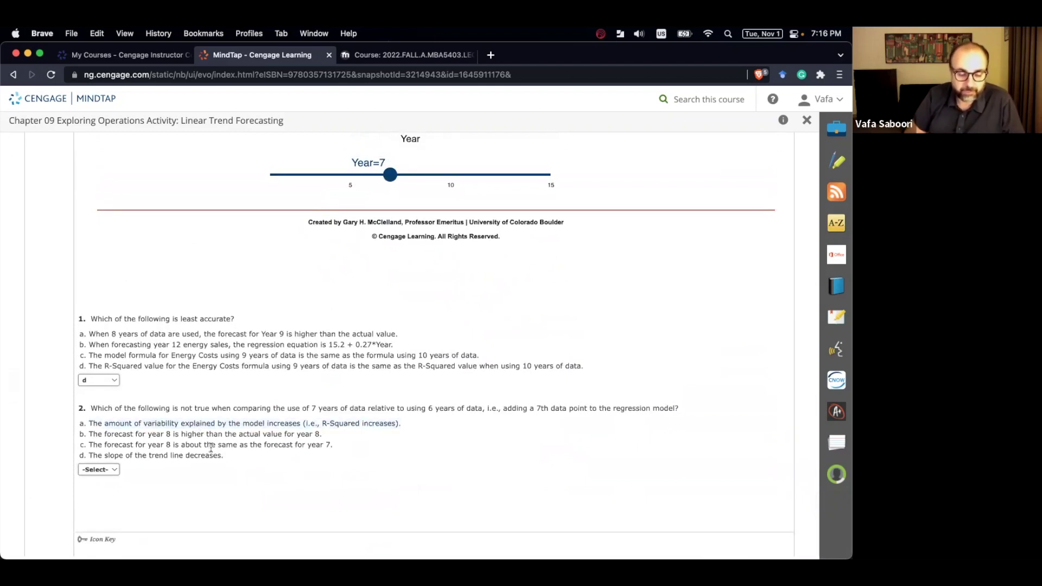
scroll(330, 310, up, 3)
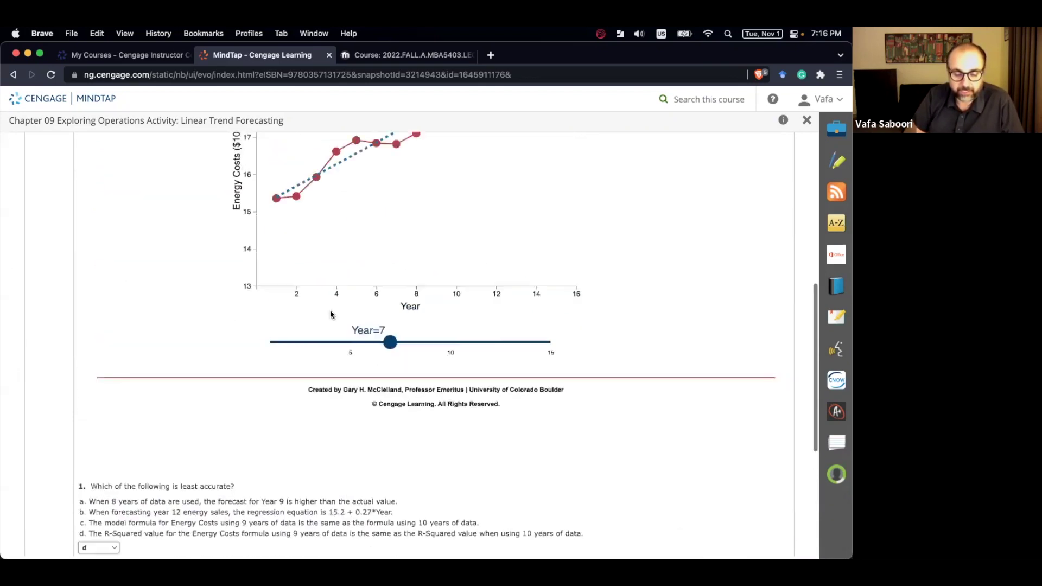
scroll(331, 315, up, 3)
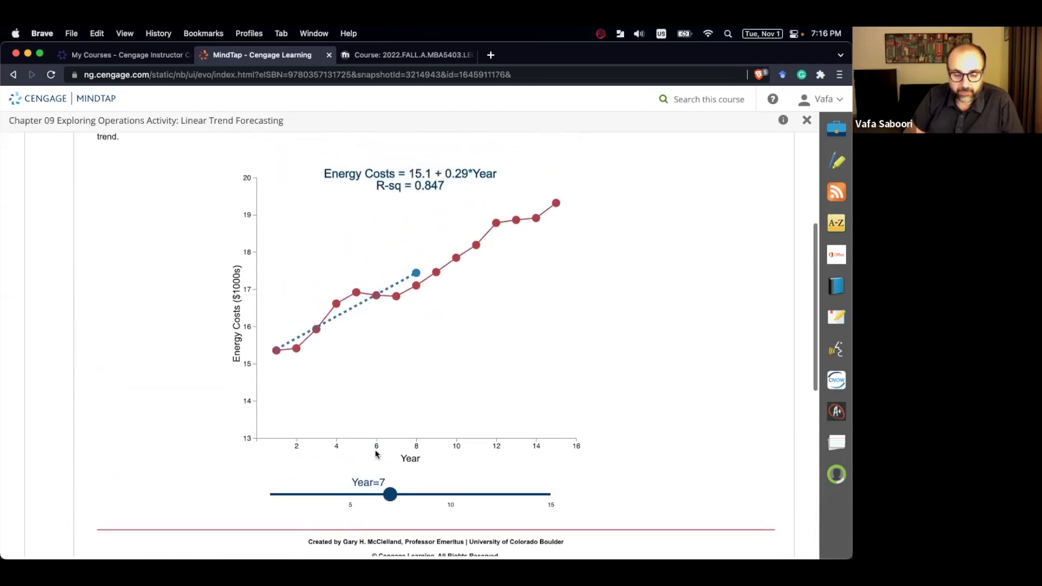
drag(389, 494, 378, 494)
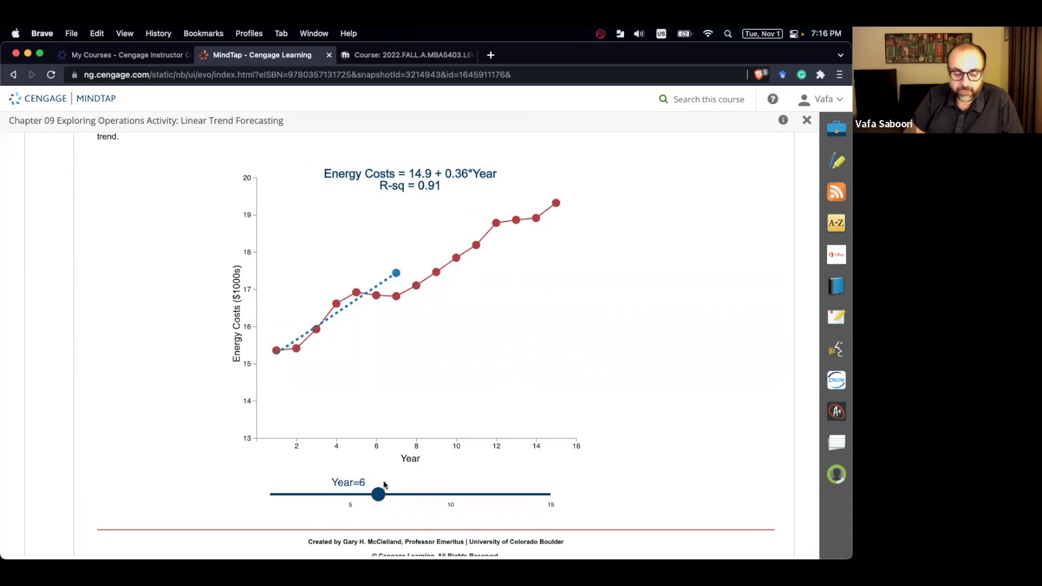
drag(378, 494, 386, 494)
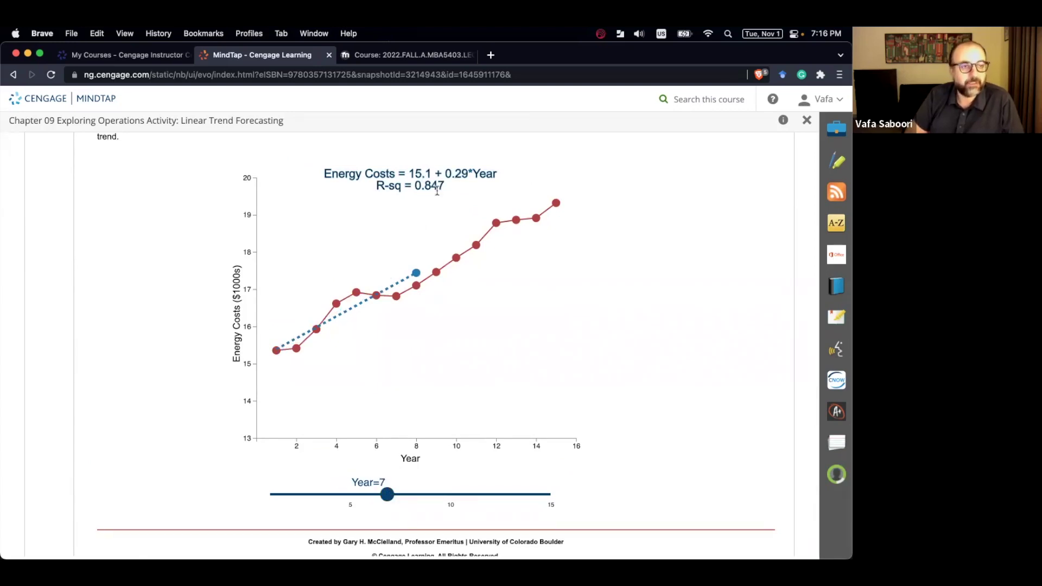
Highlight option a of question 2 again and choose a as the answer.
scroll(349, 277, down, 10)
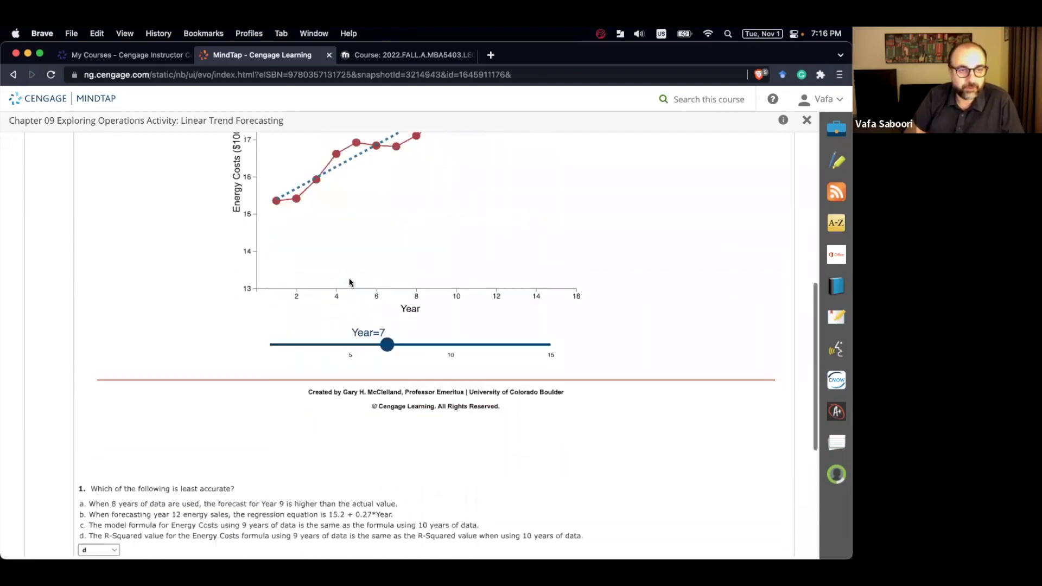
triple_click(284, 337)
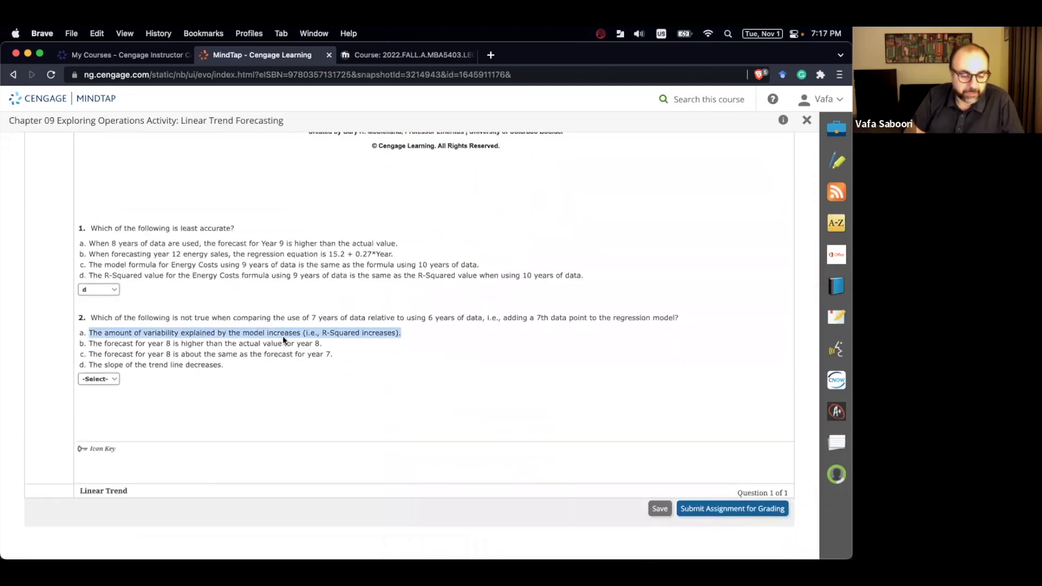
click(99, 379)
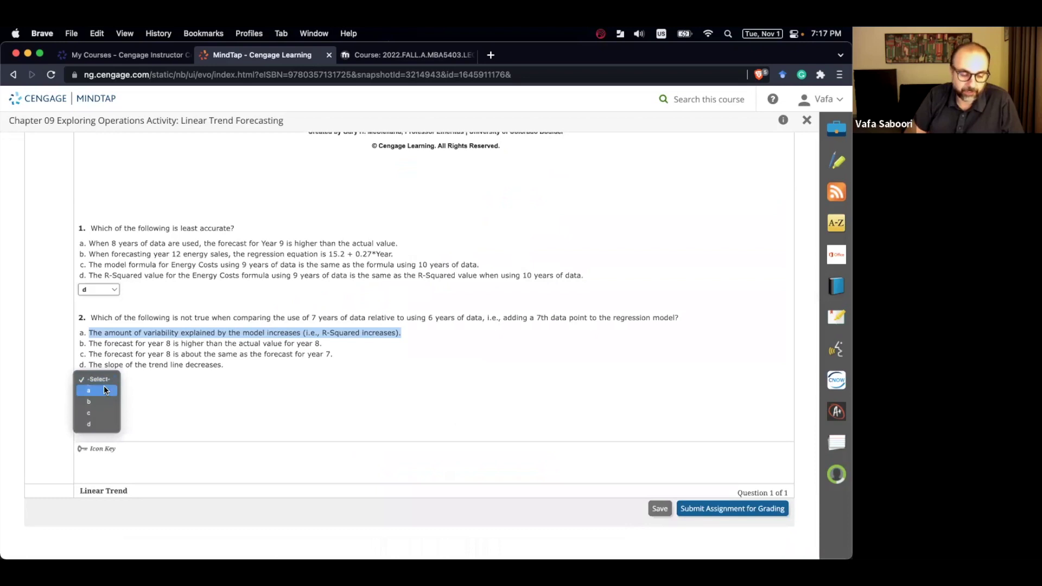
click(104, 389)
Check option b of question 2 by comparing year 8's forecast with its actual value on the Year 7 graph.
triple_click(142, 352)
double_click(130, 345)
click(130, 347)
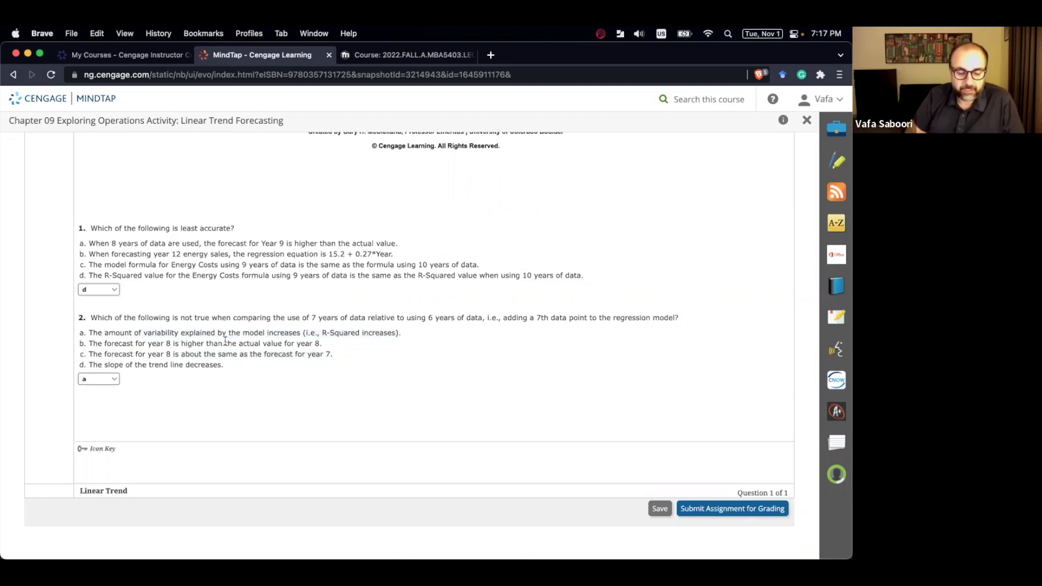
scroll(298, 347, up, 10)
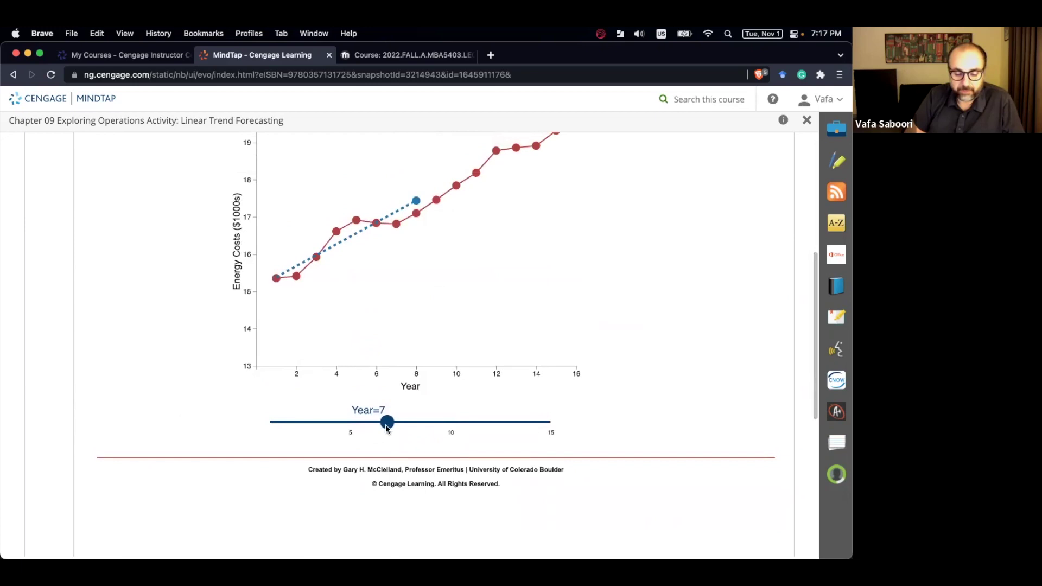
scroll(388, 428, up, 1)
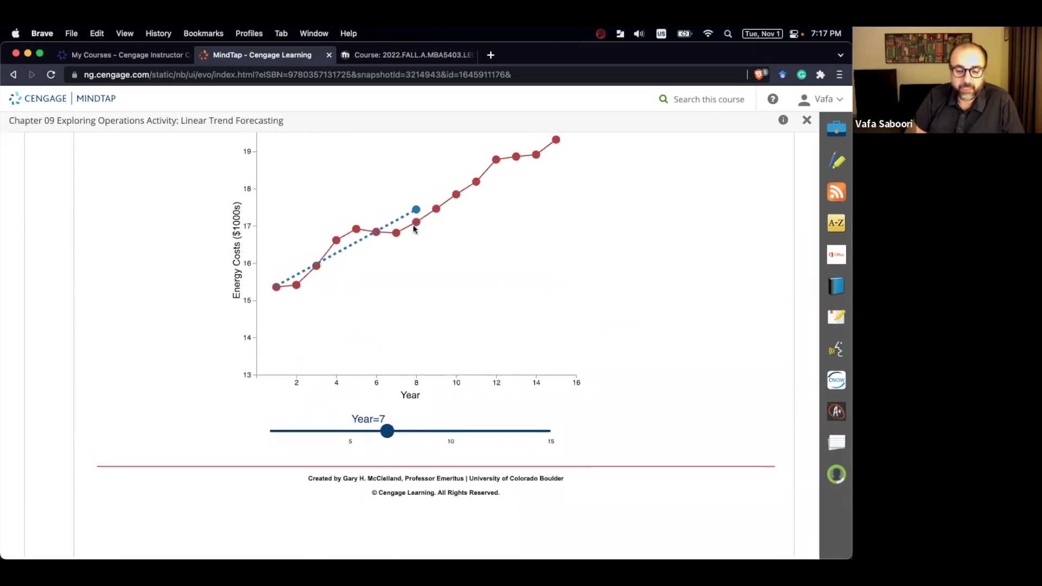
scroll(403, 267, down, 10)
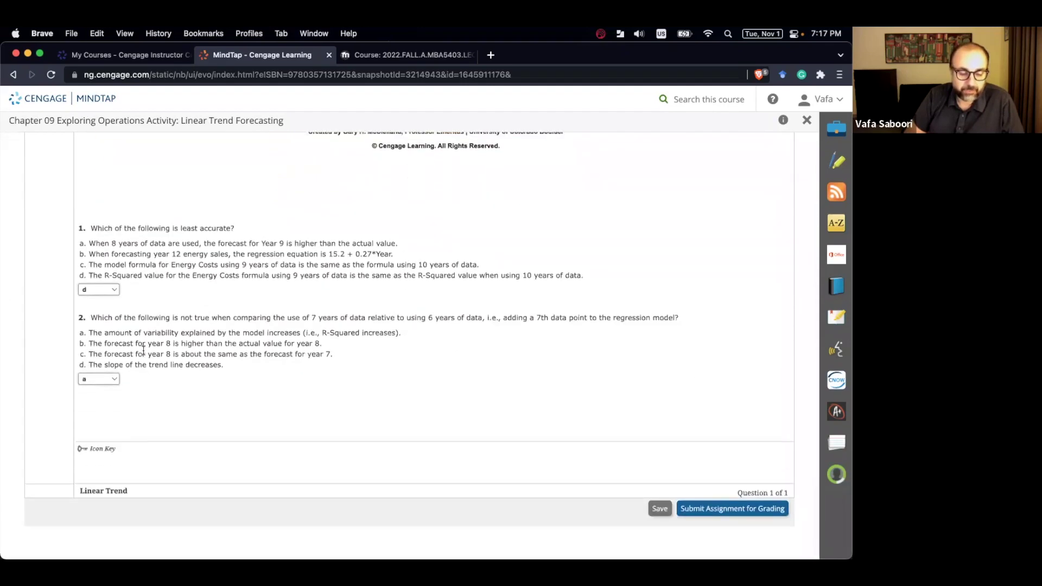
Compare the forecasts for years 7 and 8 by switching the graph between Year 6 and Year 7, and highlight option a of question 2.
scroll(277, 336, up, 11)
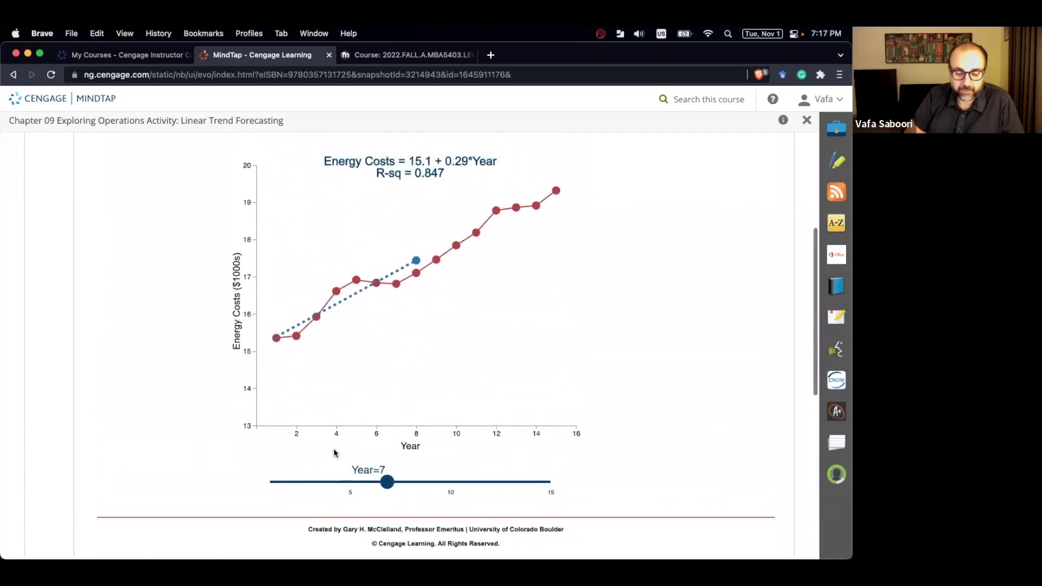
scroll(335, 453, up, 1)
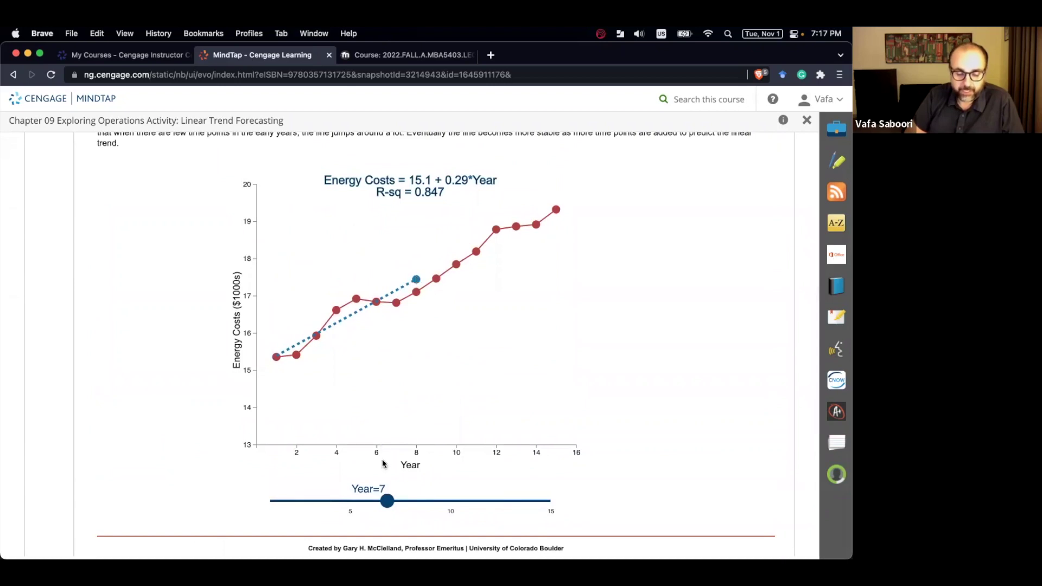
drag(385, 504, 389, 501)
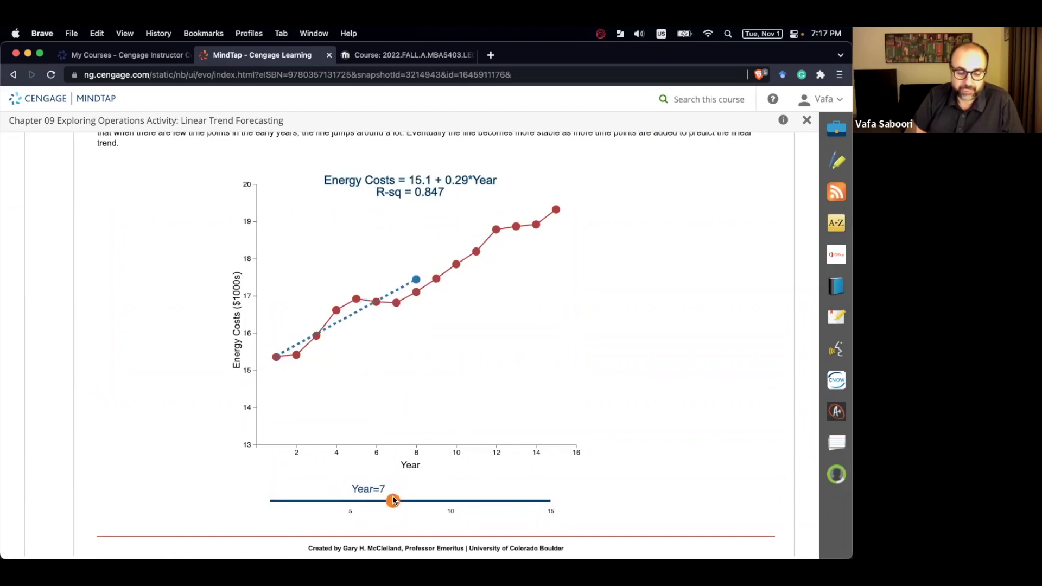
scroll(391, 500, down, 10)
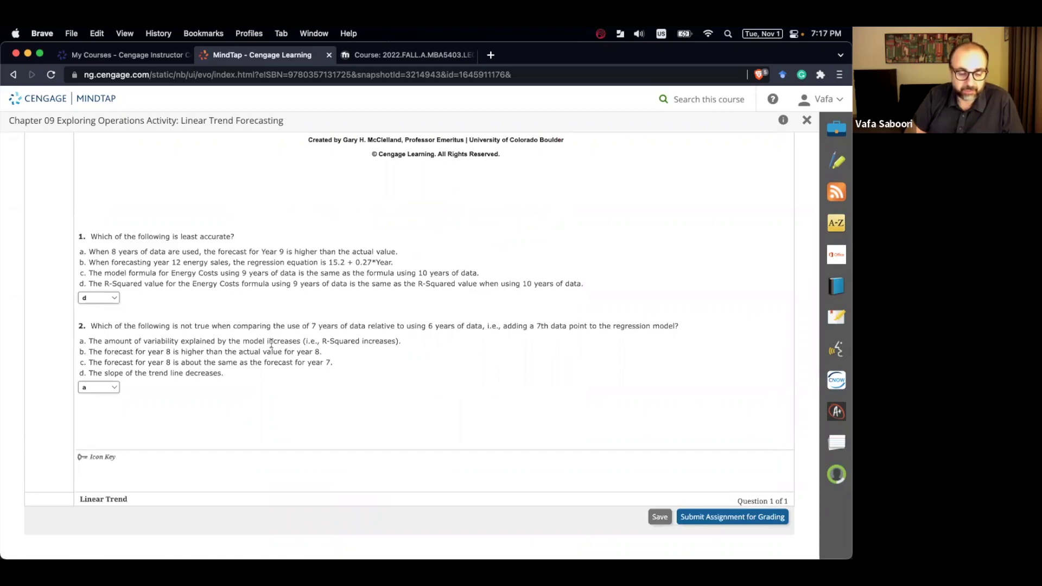
scroll(271, 344, up, 10)
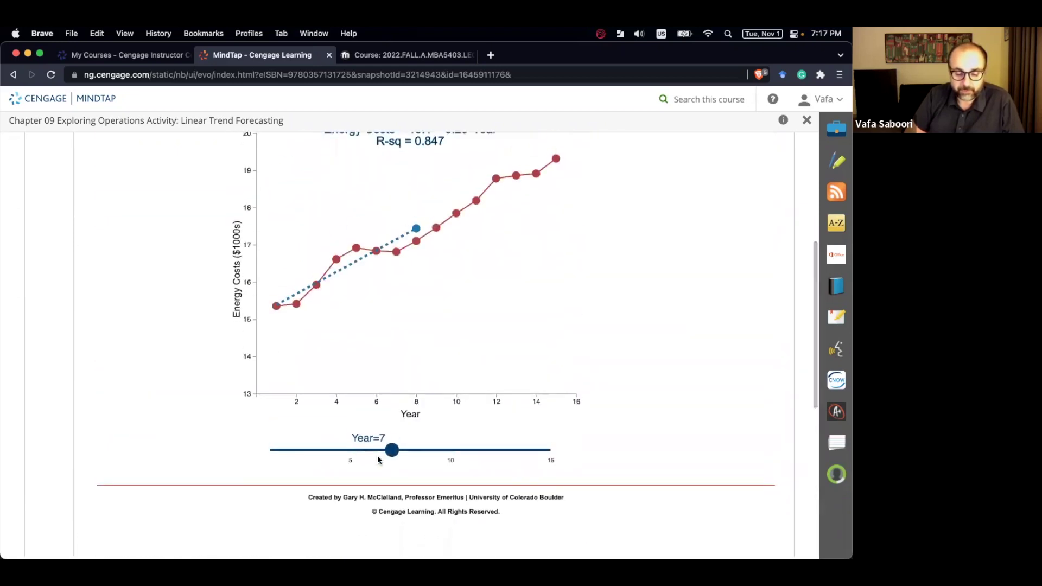
drag(389, 450, 378, 448)
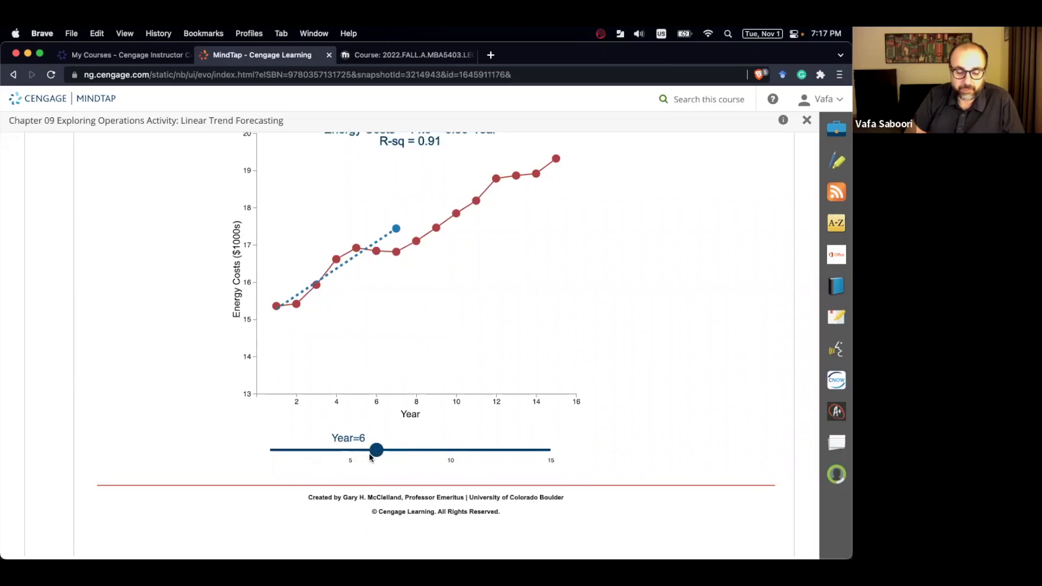
drag(377, 452, 384, 456)
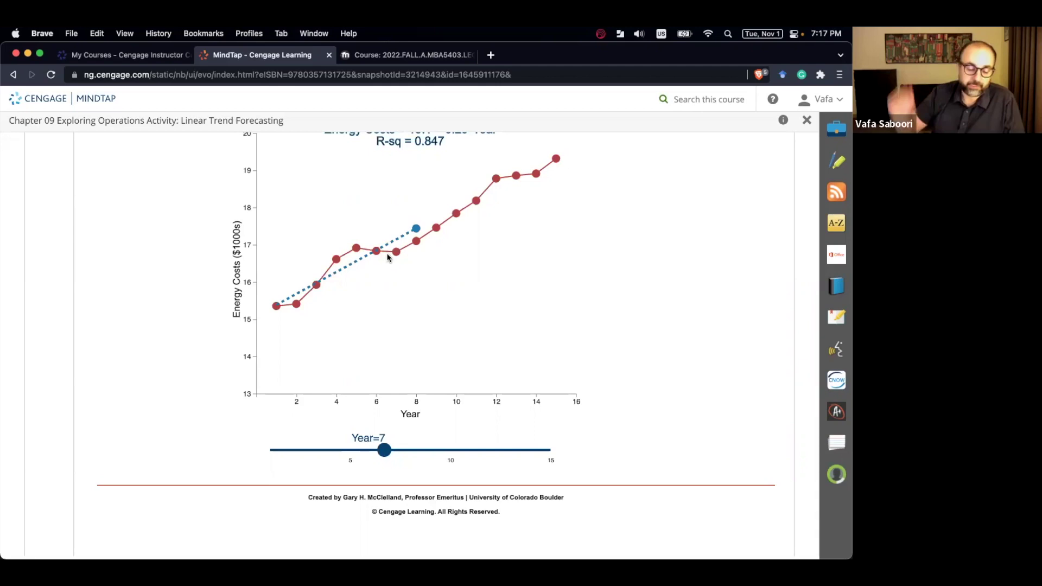
scroll(311, 171, down, 6)
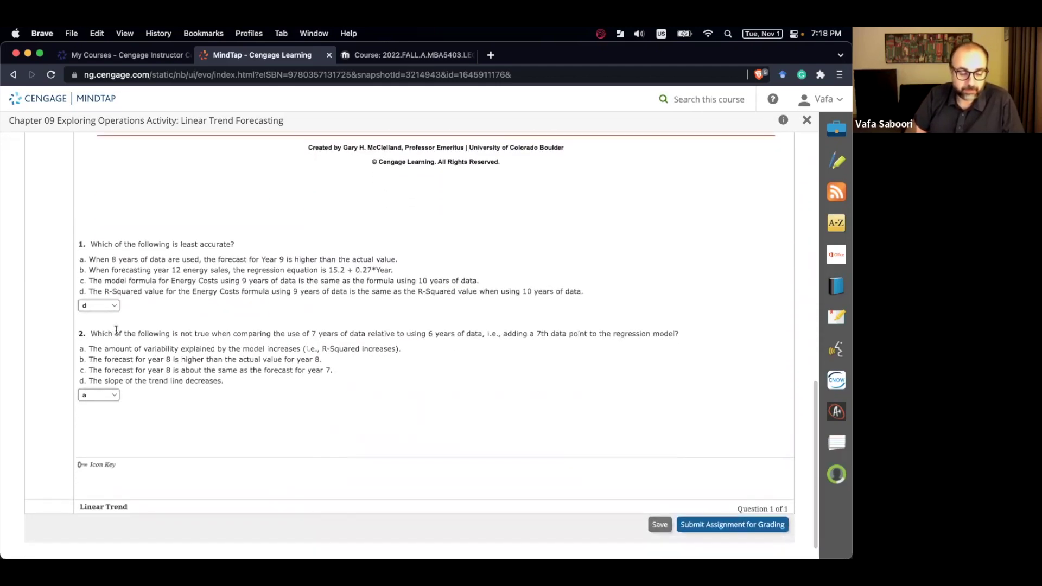
triple_click(123, 350)
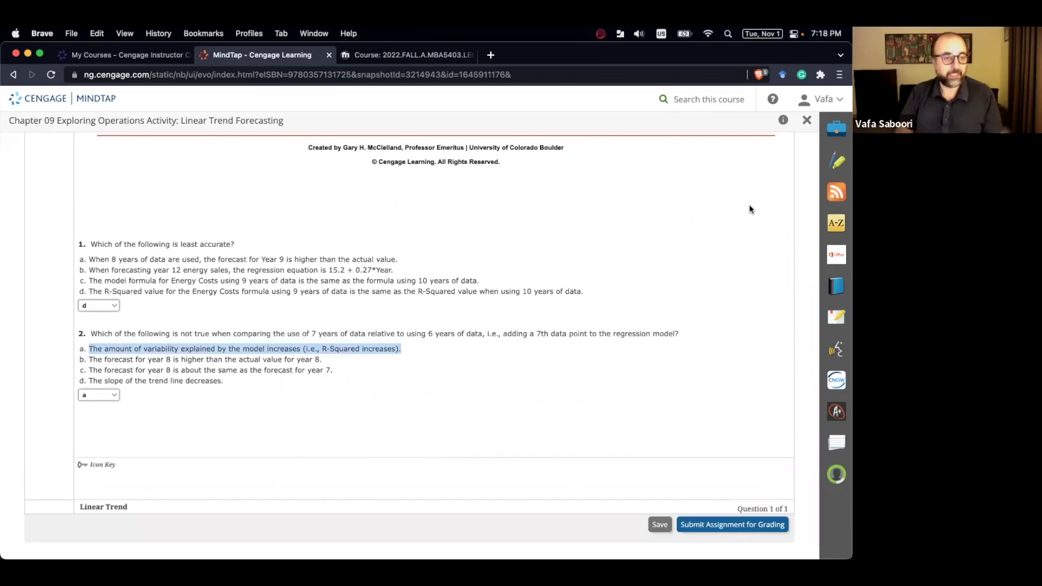
Close the Linear Trend Forecasting activity and find the Moving Average and Exponential Smoothing Fit activity in the course list.
key(super+Tab)
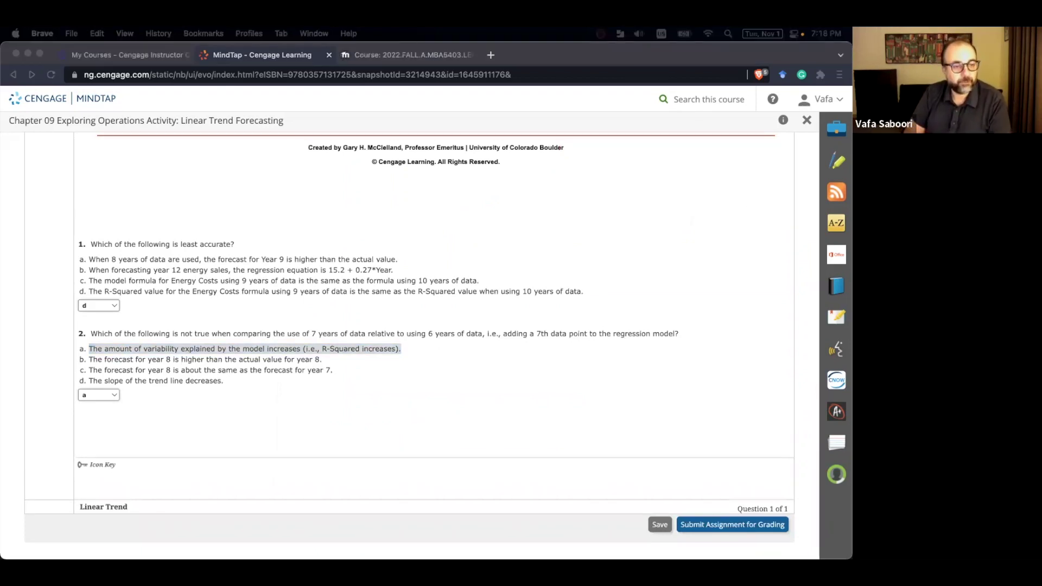
click(807, 122)
click(807, 120)
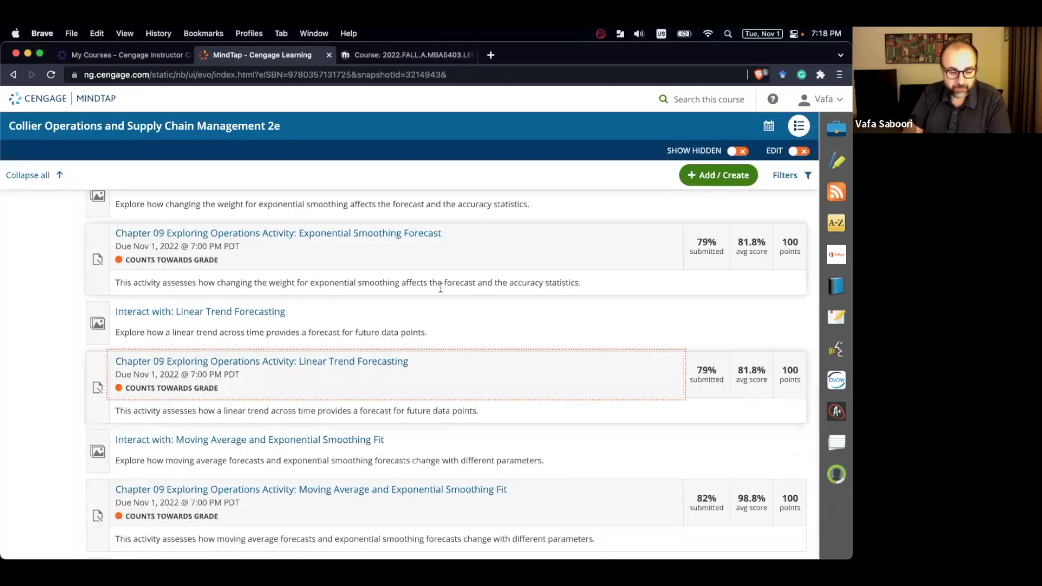
scroll(350, 389, down, 3)
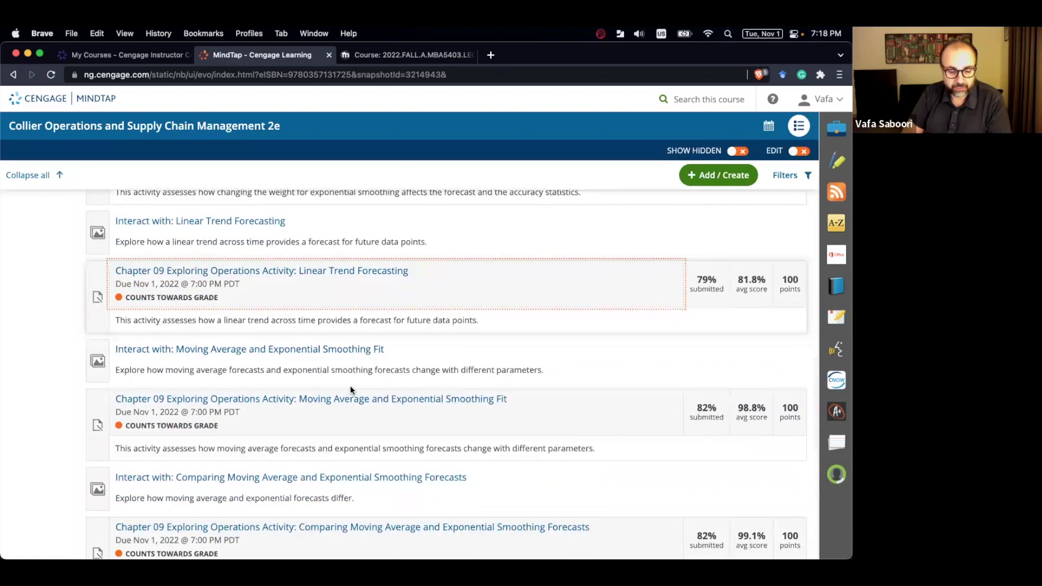
Open the Chapter 09 Moving Average and Exponential Smoothing Fit activity, start the assignment and highlight the topic in its title.
scroll(350, 390, down, 1)
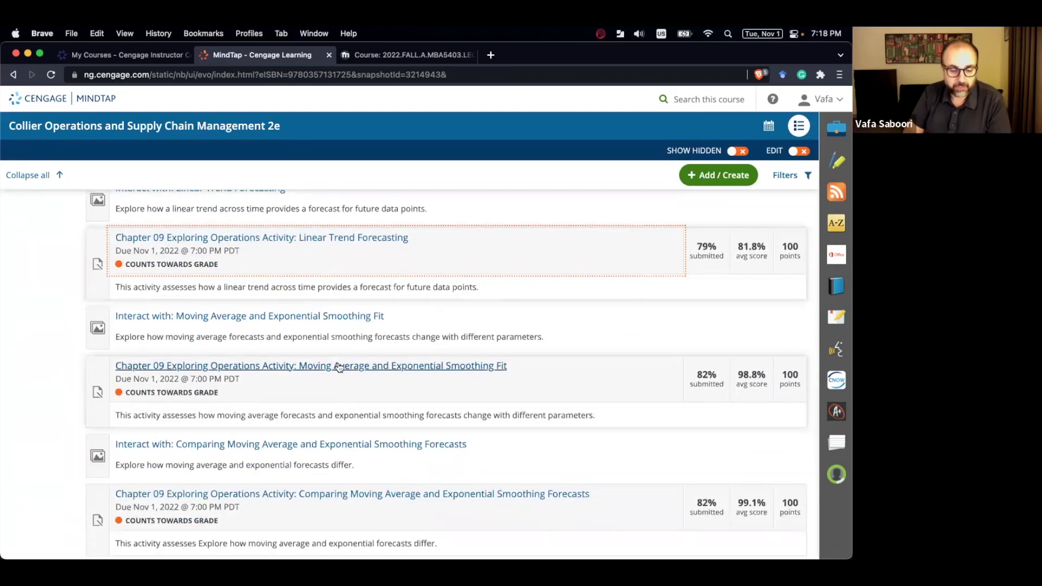
click(343, 368)
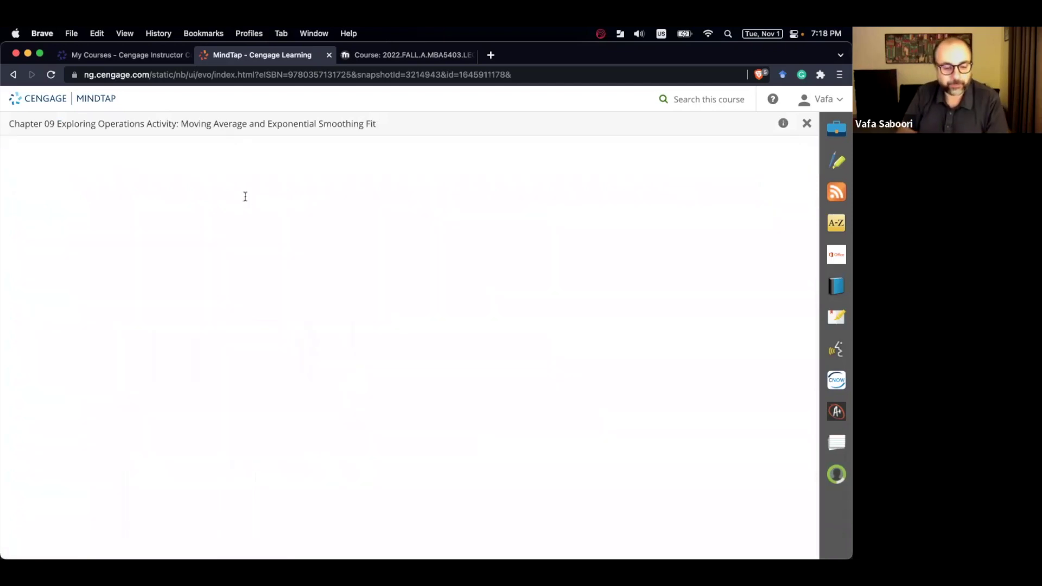
click(89, 227)
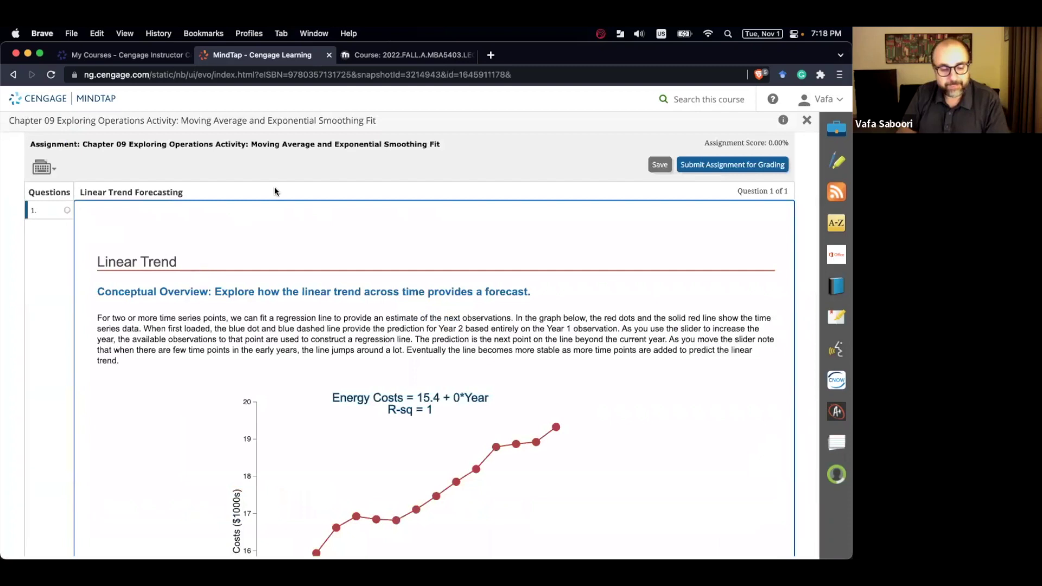
drag(251, 145, 441, 150)
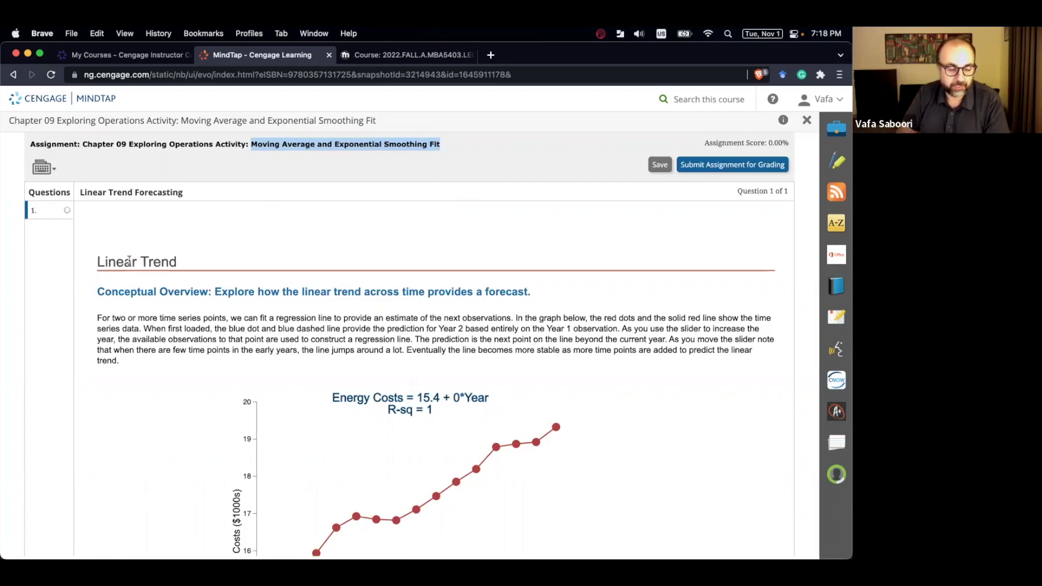
Set the energy costs graph to Year 5 and highlight the word "least" in question 1.
scroll(260, 332, down, 5)
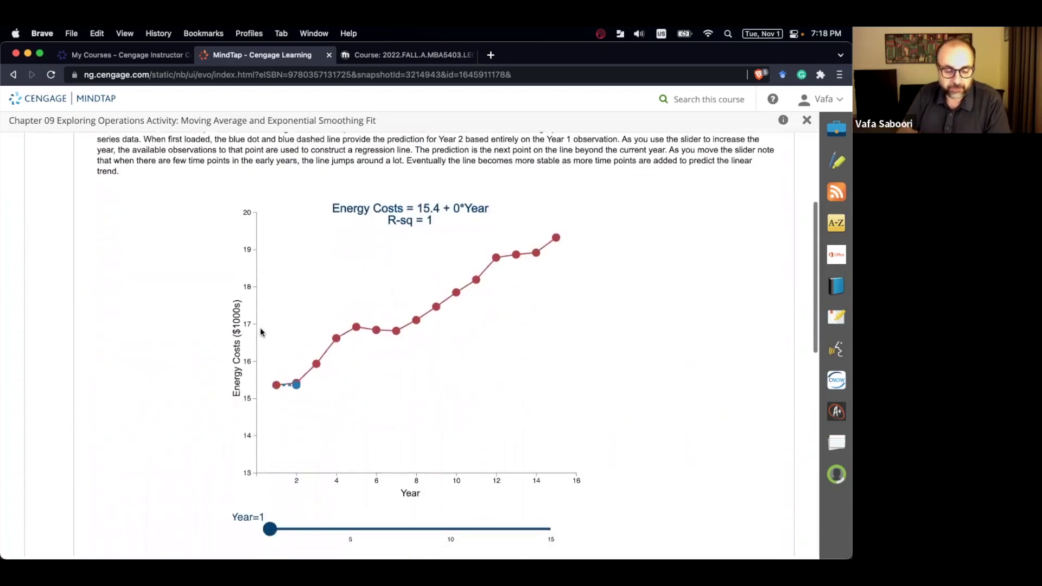
scroll(260, 329, down, 2)
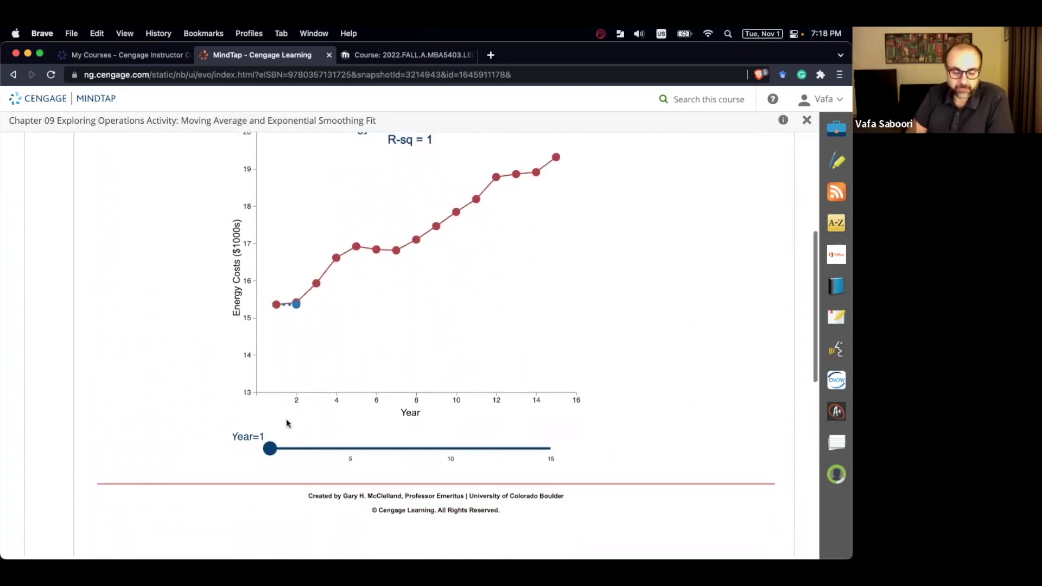
drag(270, 448, 356, 449)
scroll(355, 450, down, 1)
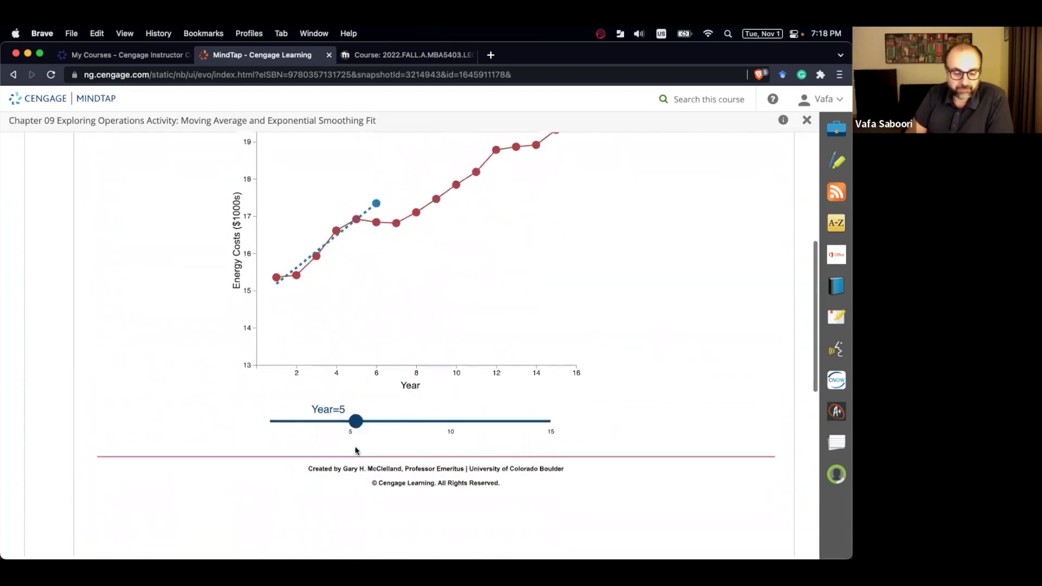
scroll(355, 450, down, 6)
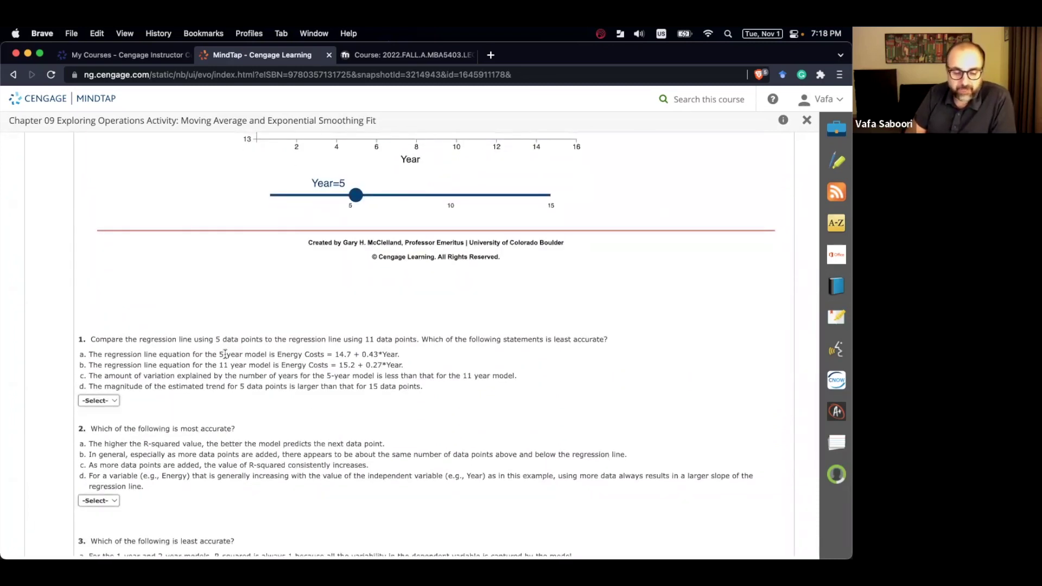
scroll(403, 346, up, 1)
scroll(403, 348, up, 3)
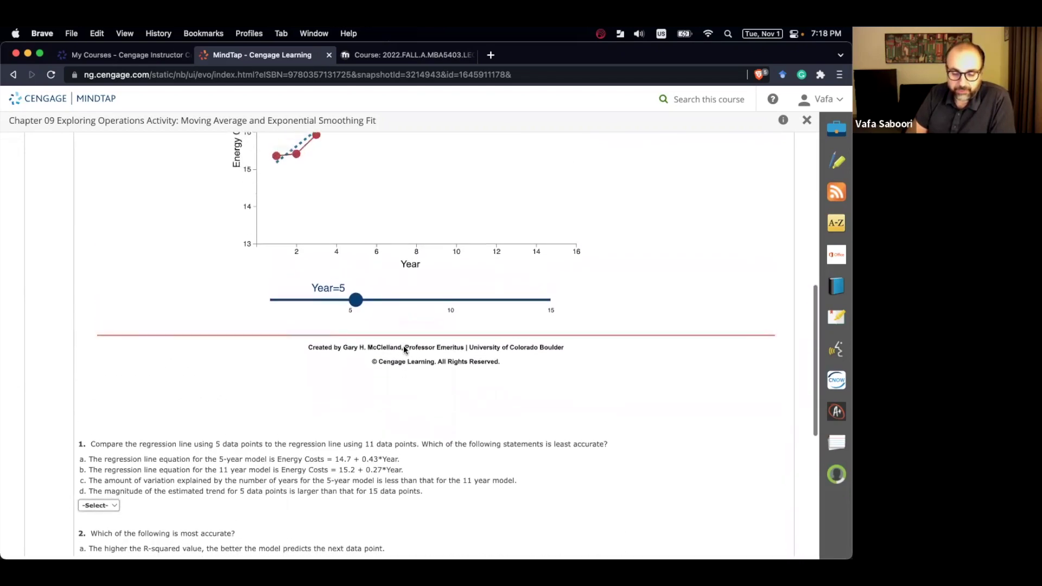
scroll(402, 345, up, 2)
double_click(567, 491)
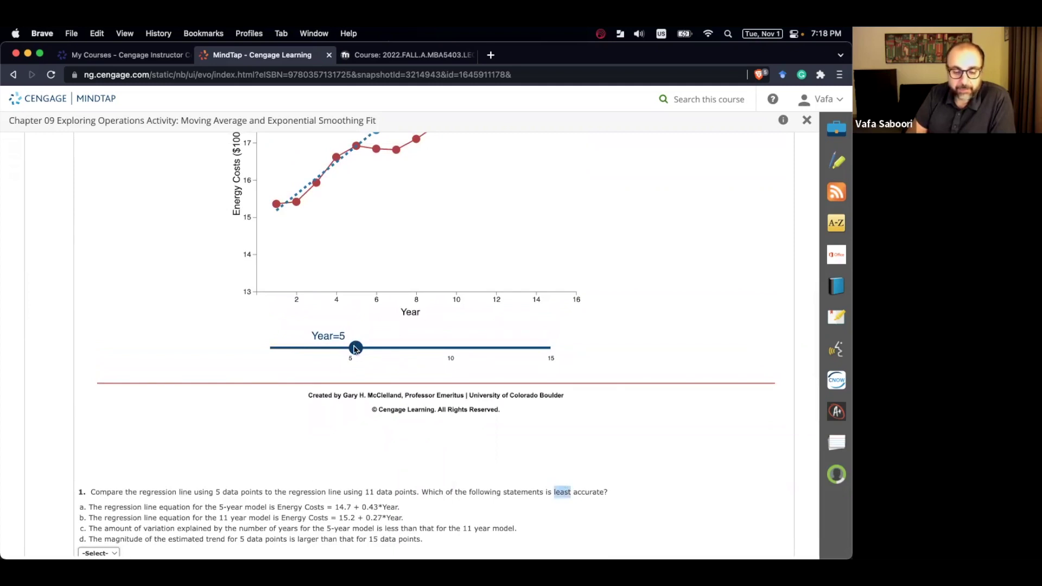
Compare the regression equations of the 11-year and 5-year models by switching the graph to Year 11 and back to Year 5.
scroll(354, 348, up, 3)
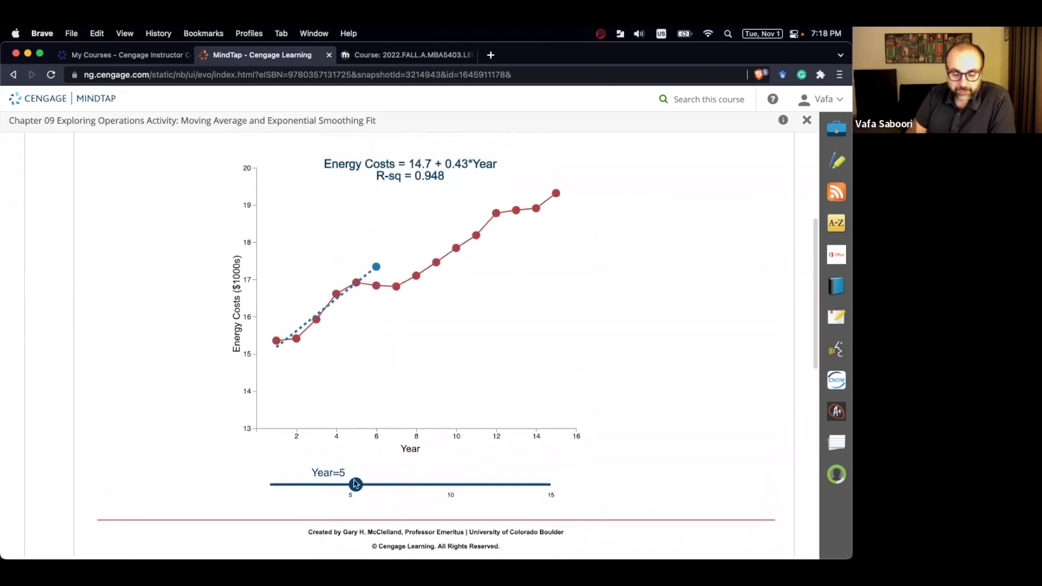
drag(355, 485, 476, 478)
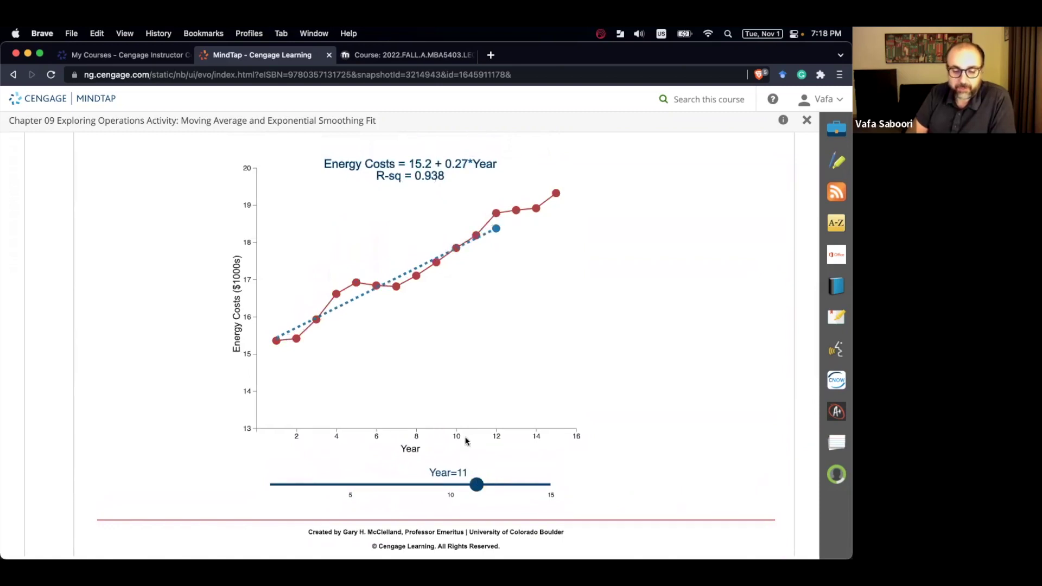
triple_click(414, 161)
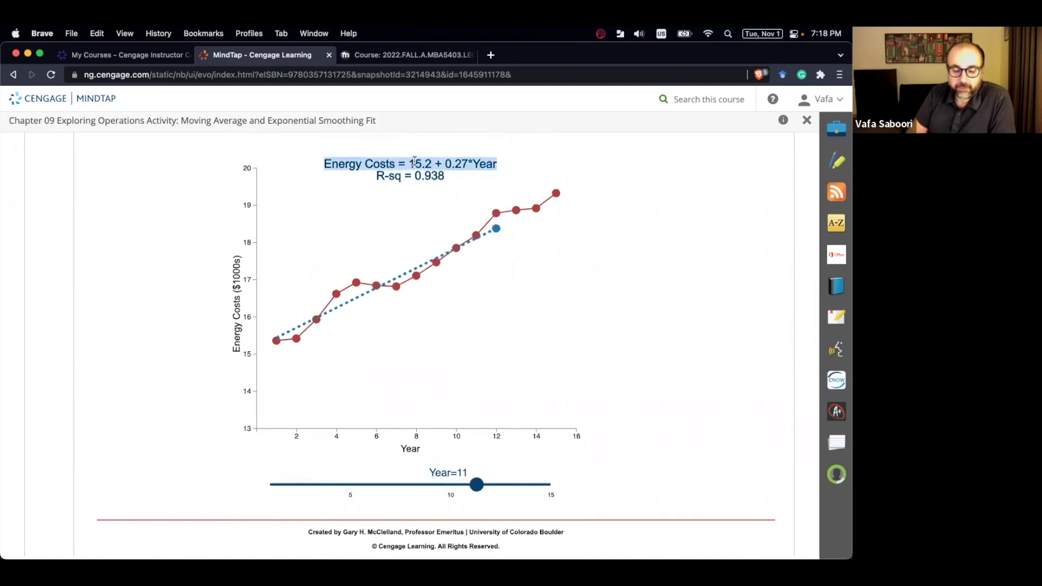
drag(424, 490, 352, 486)
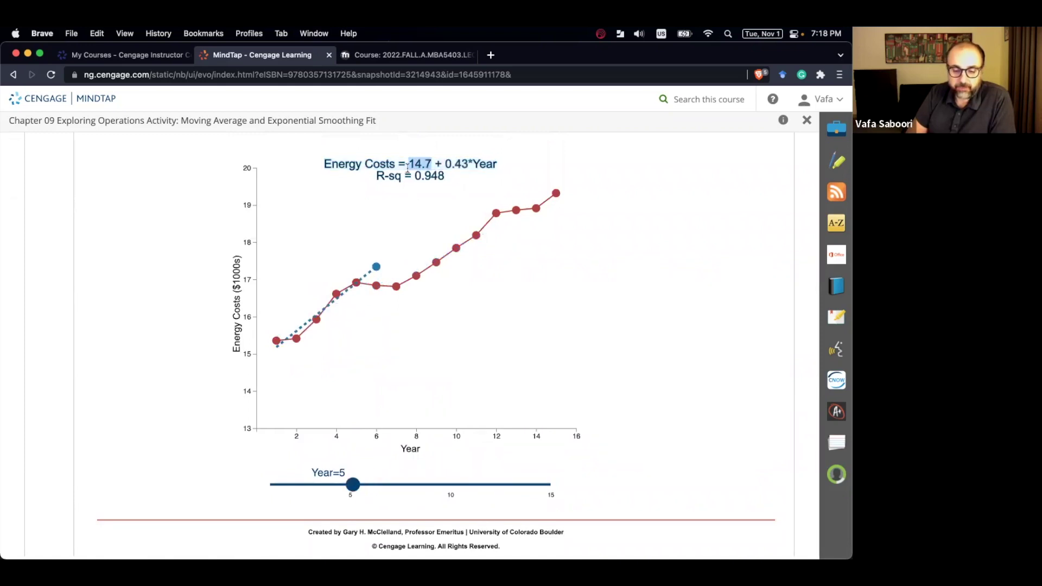
click(392, 202)
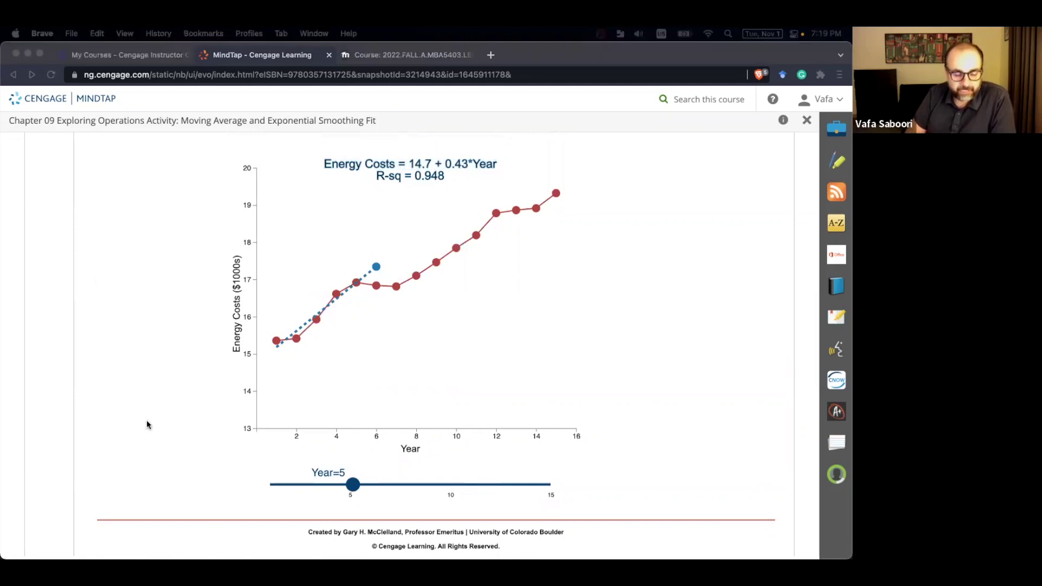
Check option a of question 1 against the equation on the Year 5 graph and highlight that option.
scroll(147, 423, down, 7)
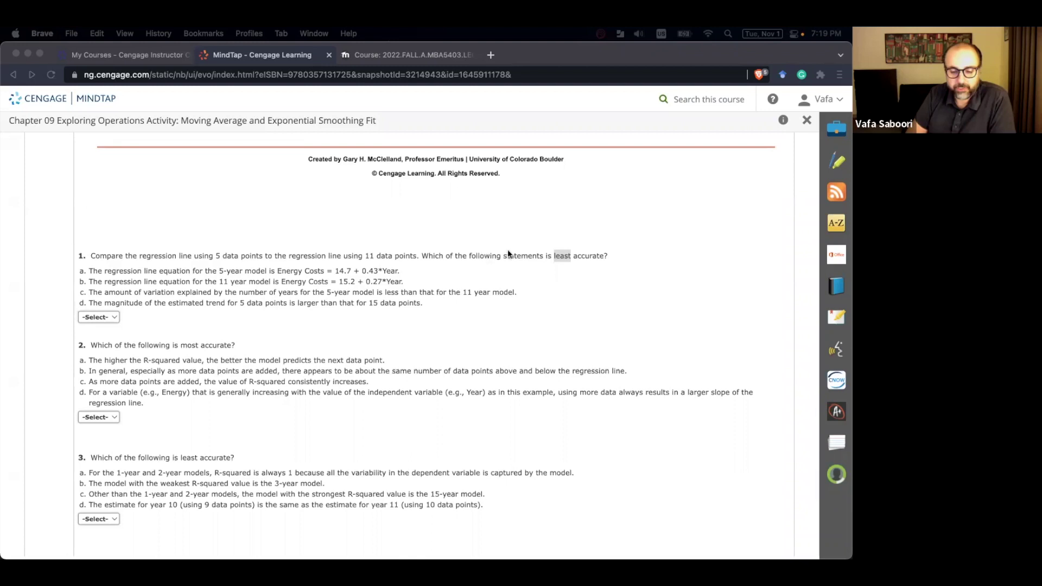
click(525, 257)
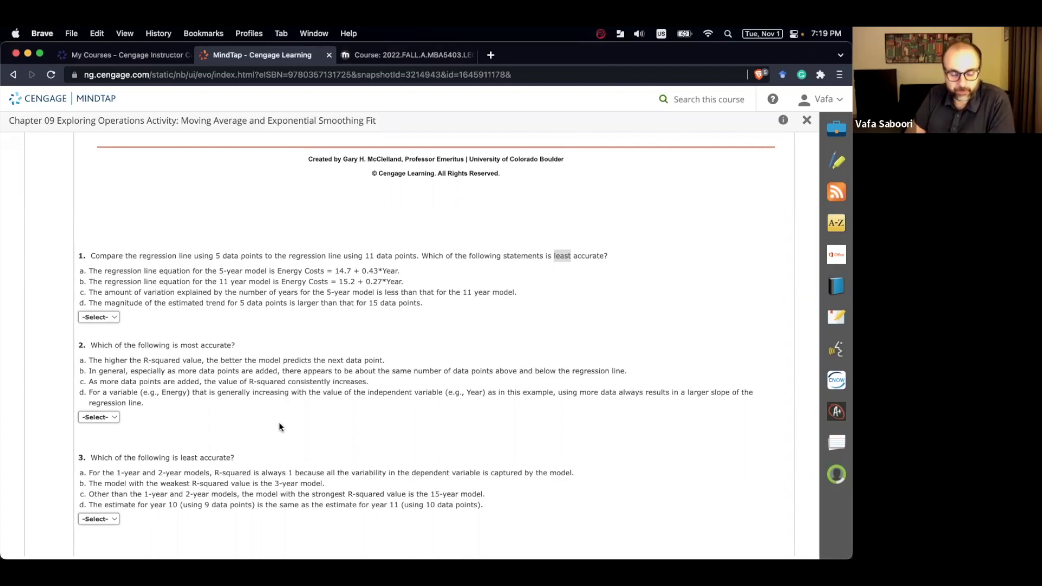
scroll(356, 293, up, 5)
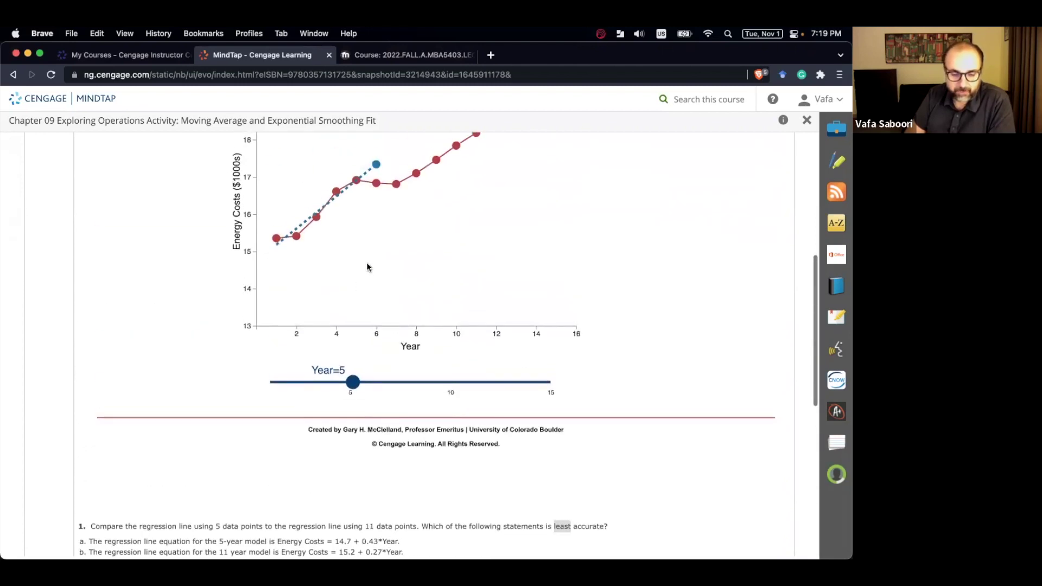
scroll(366, 267, up, 2)
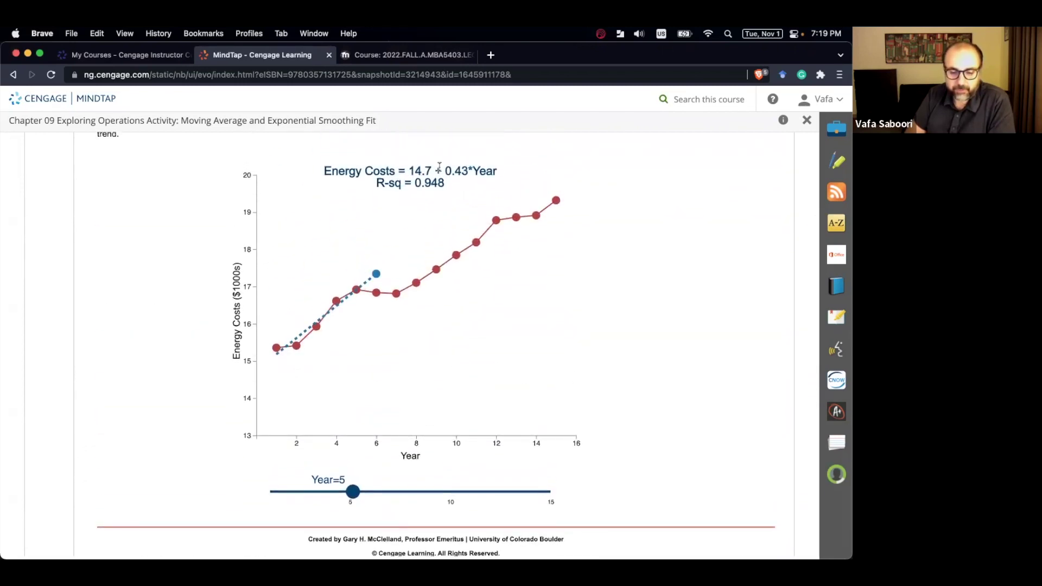
scroll(412, 222, down, 9)
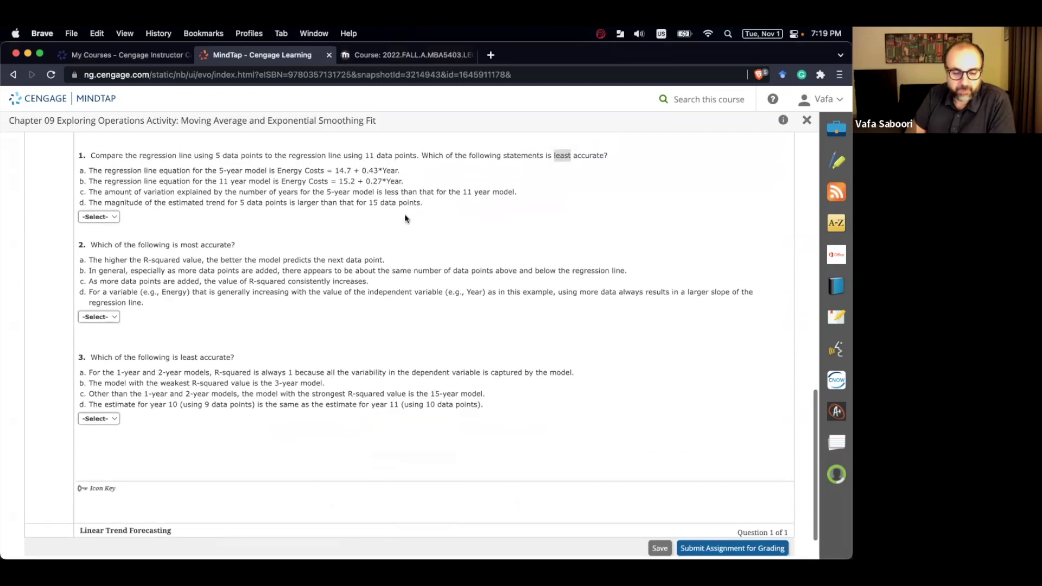
triple_click(371, 171)
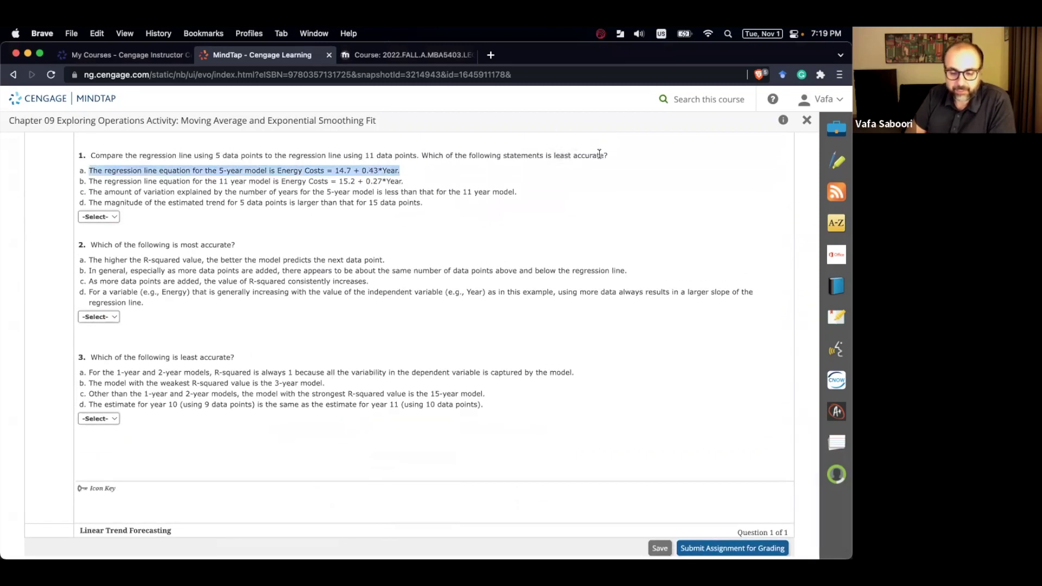
click(227, 175)
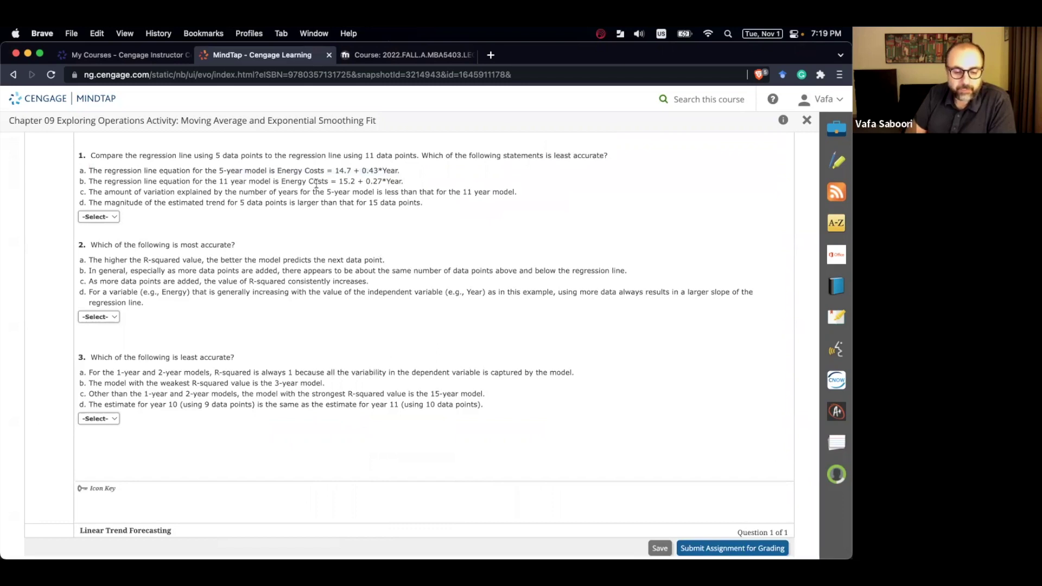
Check option b of question 1 by setting the graph to Year 11 and reading its regression equation.
scroll(316, 184, up, 10)
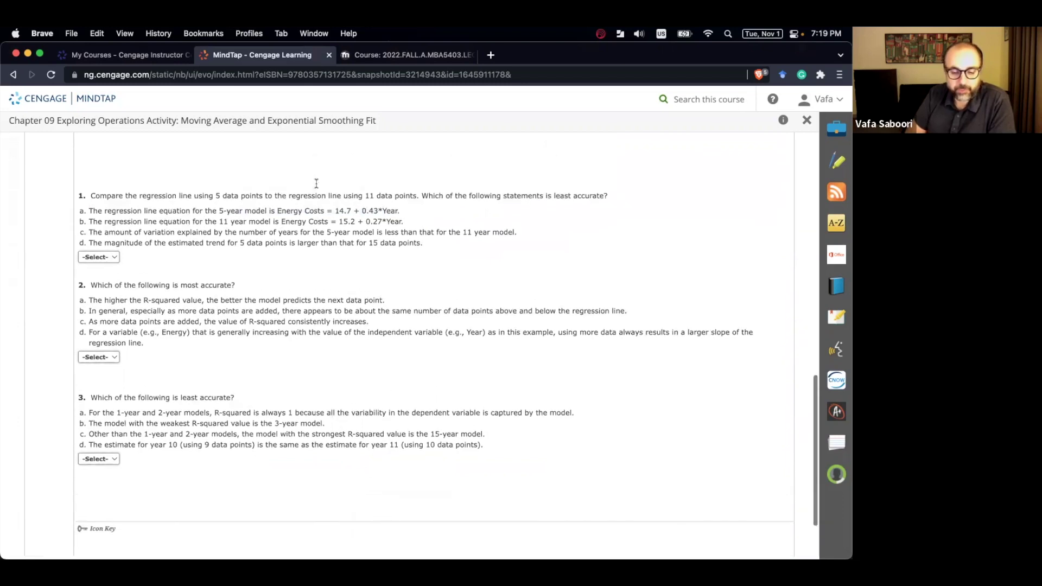
drag(354, 470, 466, 470)
scroll(449, 301, up, 1)
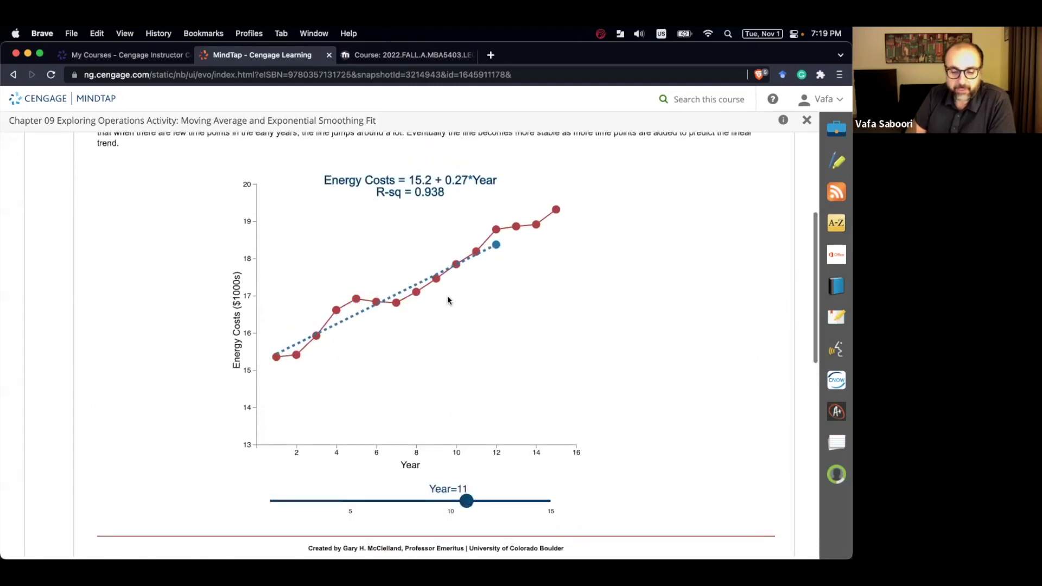
scroll(459, 183, down, 10)
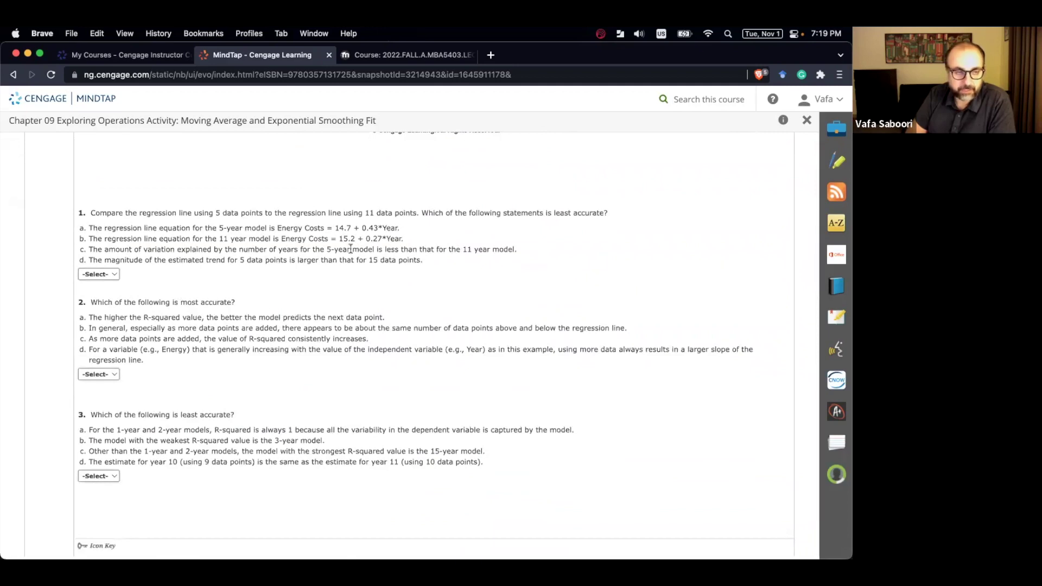
Highlight option c of question 1 and check it by comparing R-squared on the Year 11 and Year 5 graphs.
triple_click(351, 248)
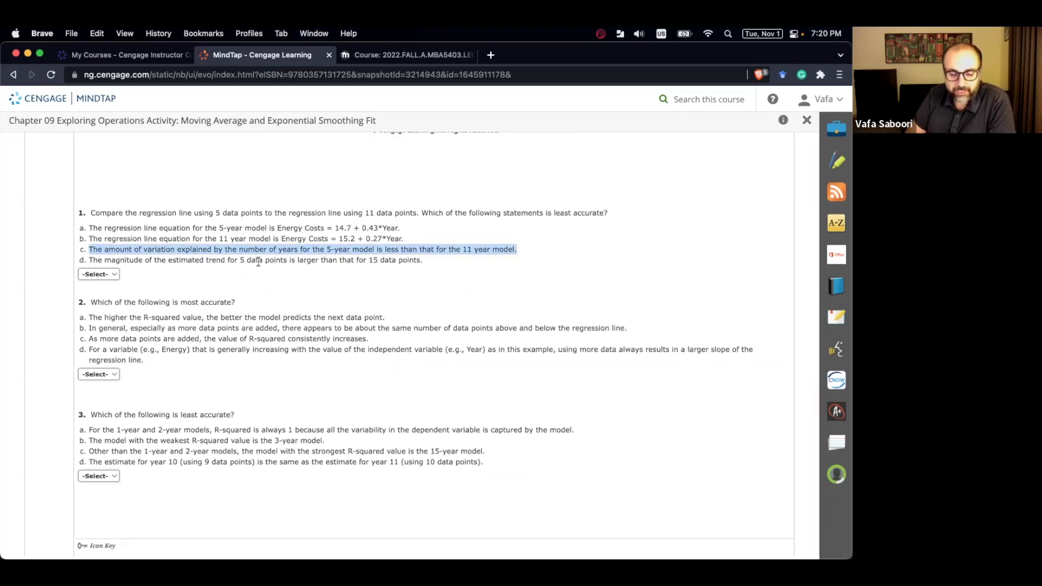
scroll(447, 265, up, 10)
scroll(447, 268, up, 2)
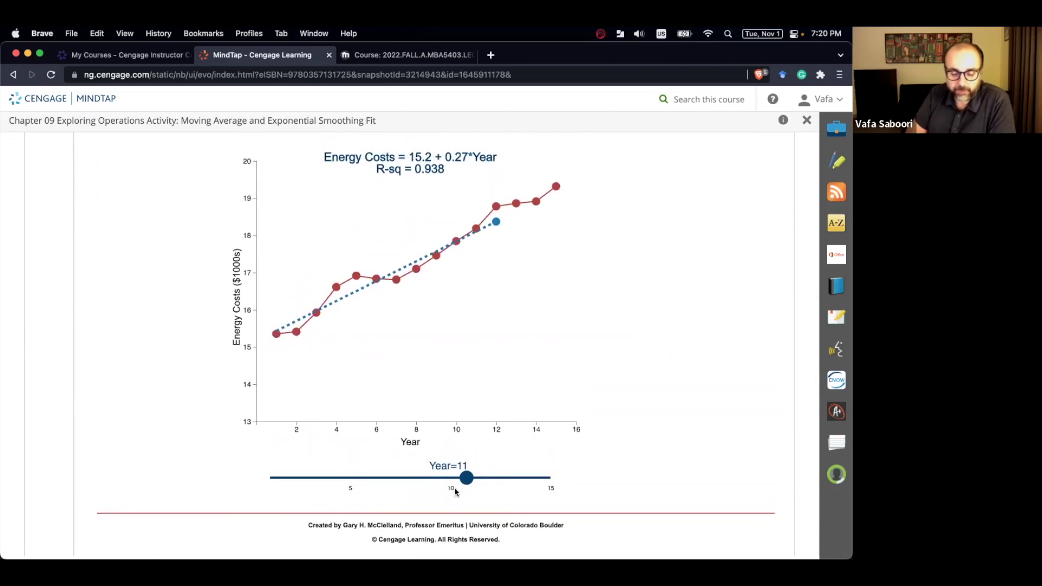
drag(466, 478, 353, 480)
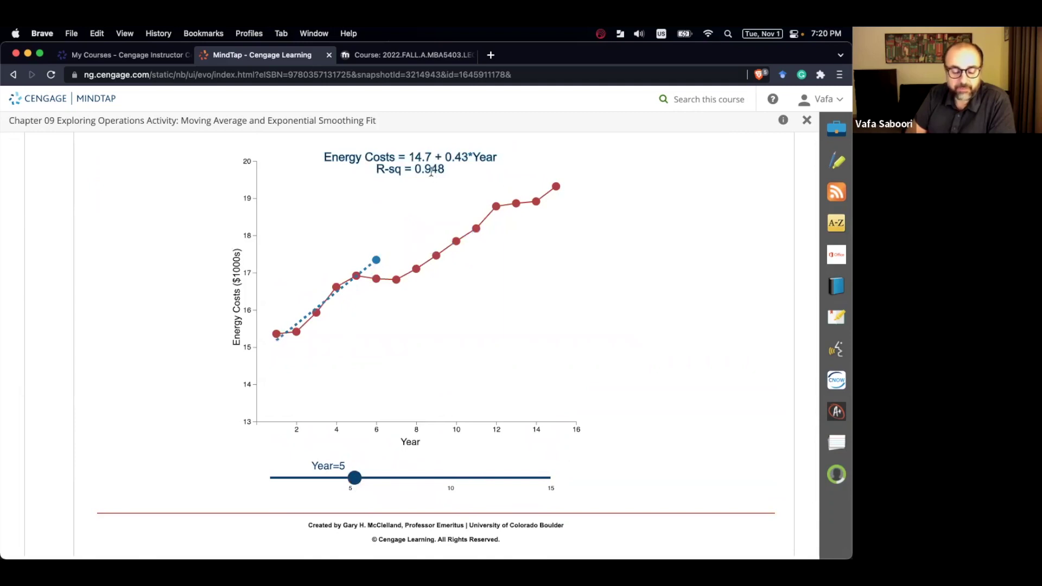
scroll(340, 359, down, 5)
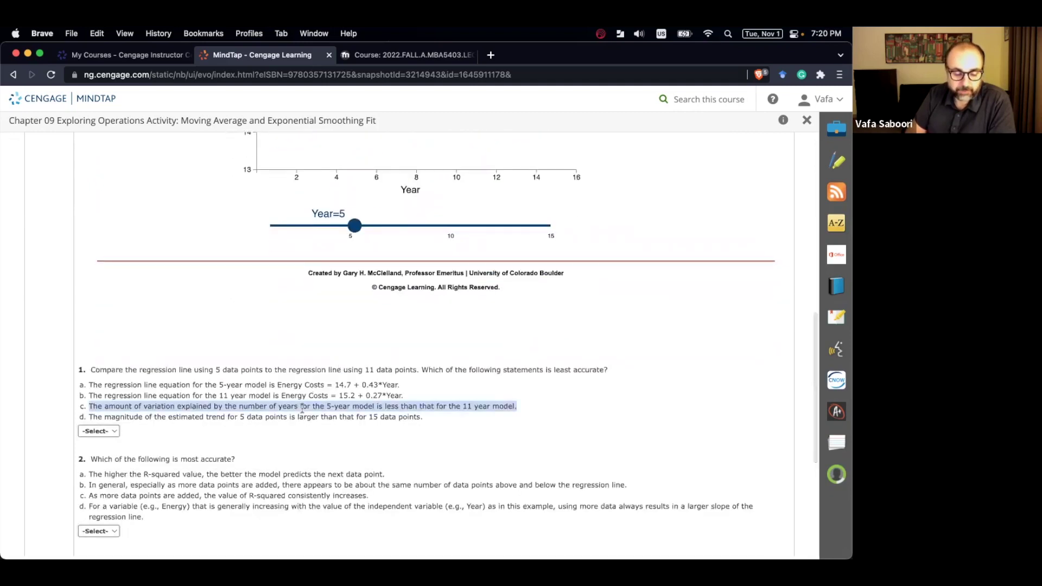
Choose c as the answer to question 1 and clear the text highlight.
click(109, 432)
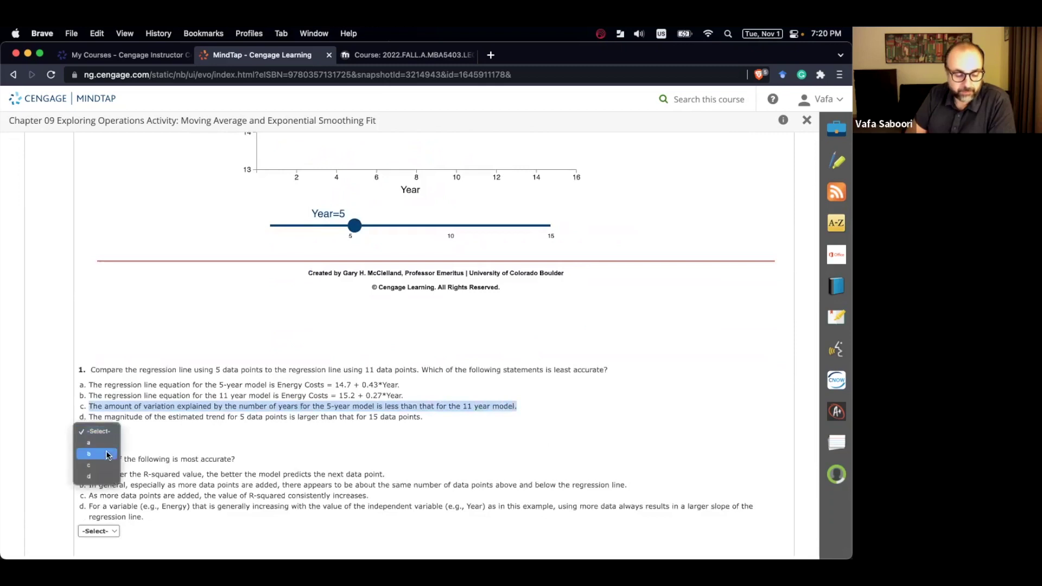
click(95, 470)
click(163, 419)
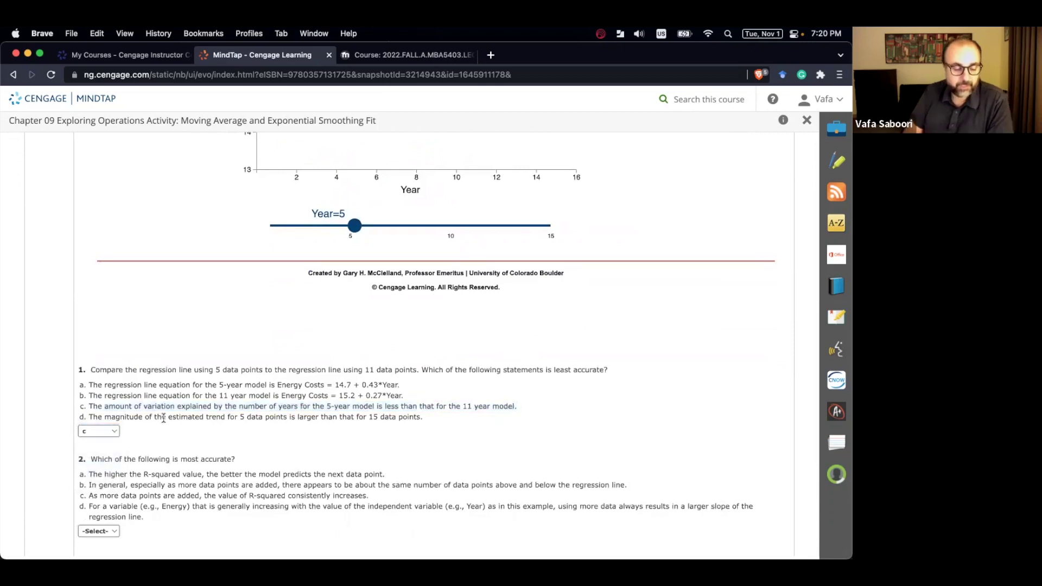
Check option d of question 1 by comparing the slopes with the graph set to Year 11 and back to Year 5.
scroll(163, 418, down, 1)
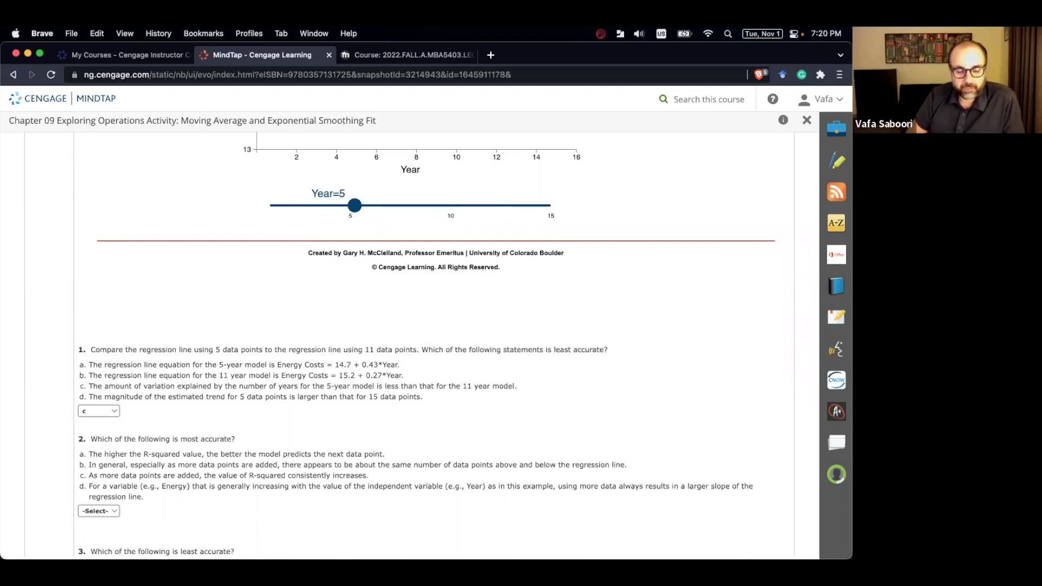
scroll(319, 171, up, 5)
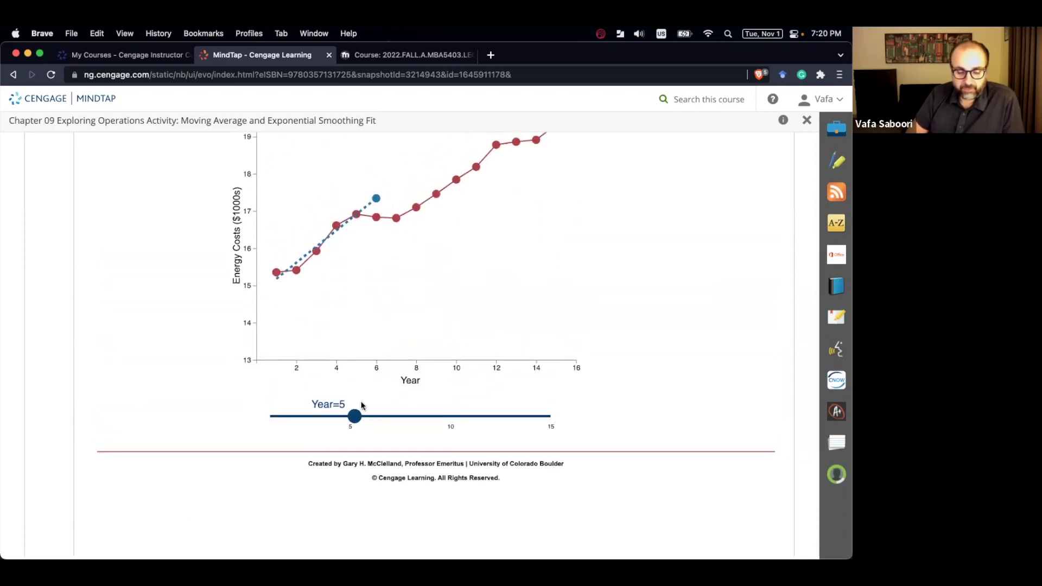
drag(352, 418, 476, 418)
scroll(476, 418, up, 3)
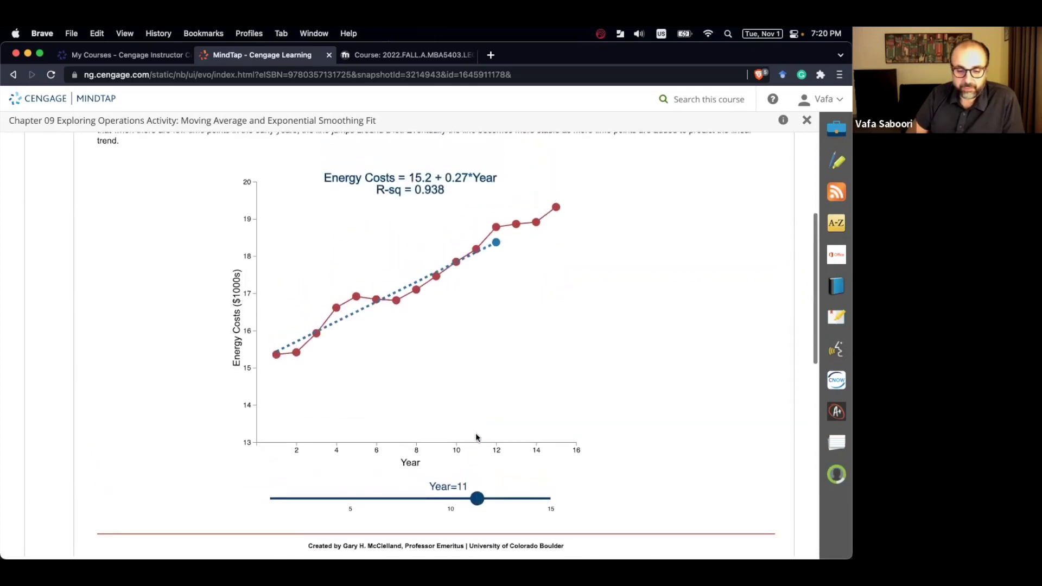
drag(477, 498, 350, 500)
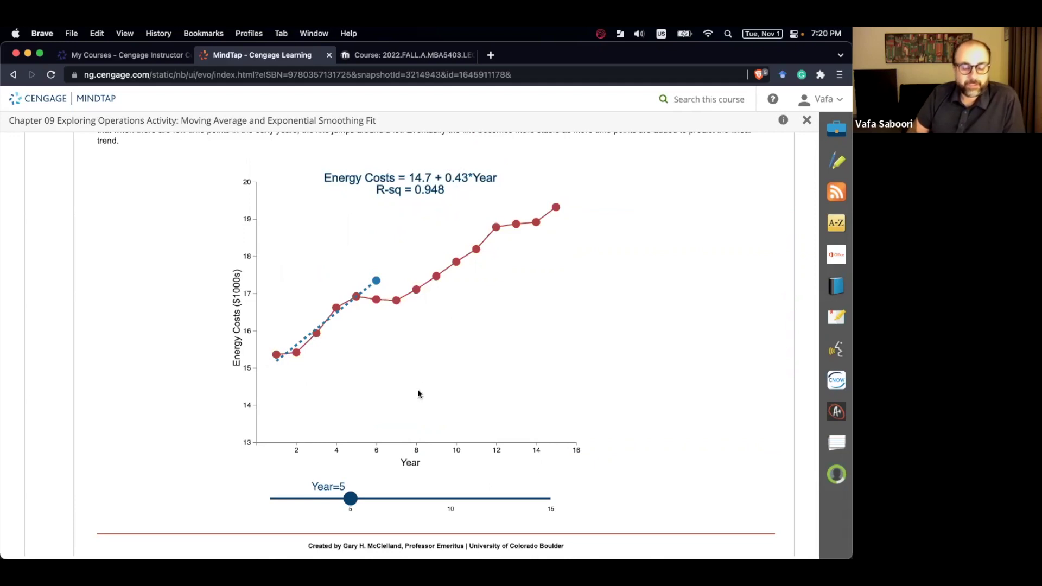
Recheck option d of question 1 with the graph set to Year 11, highlighting 15 in its wording and clearing the highlight.
drag(350, 498, 478, 499)
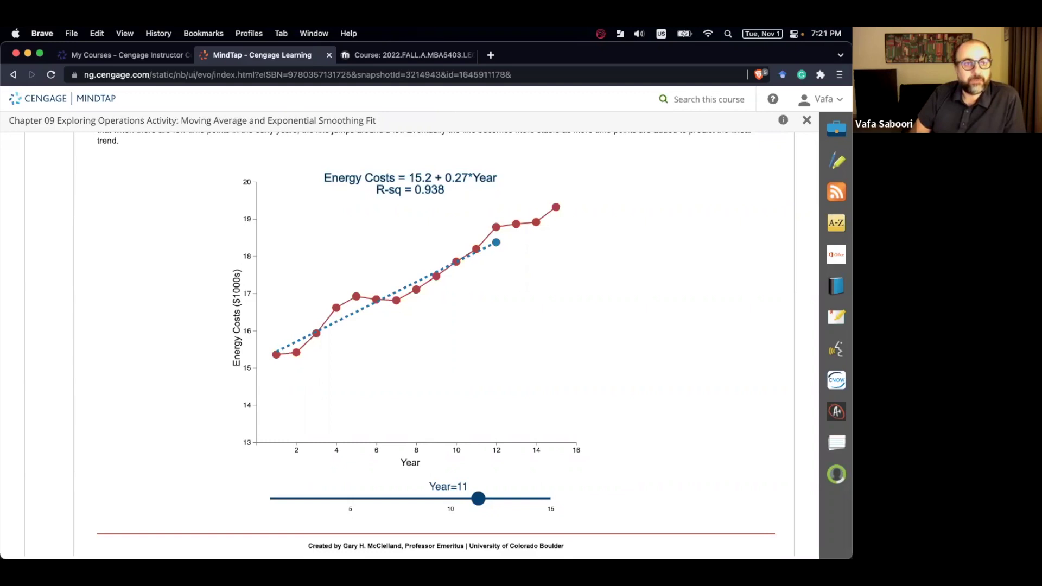
scroll(390, 331, down, 7)
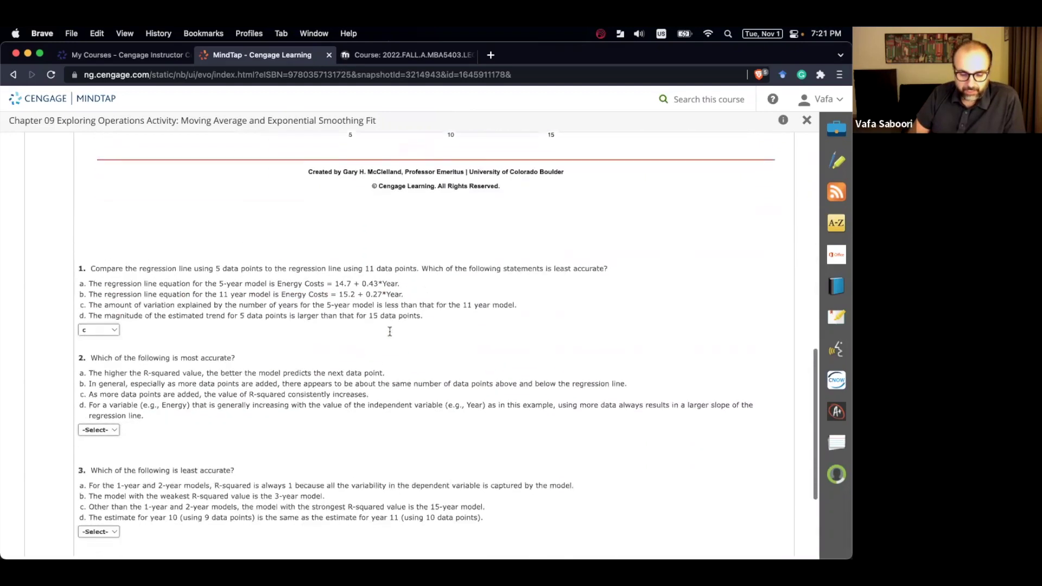
double_click(370, 308)
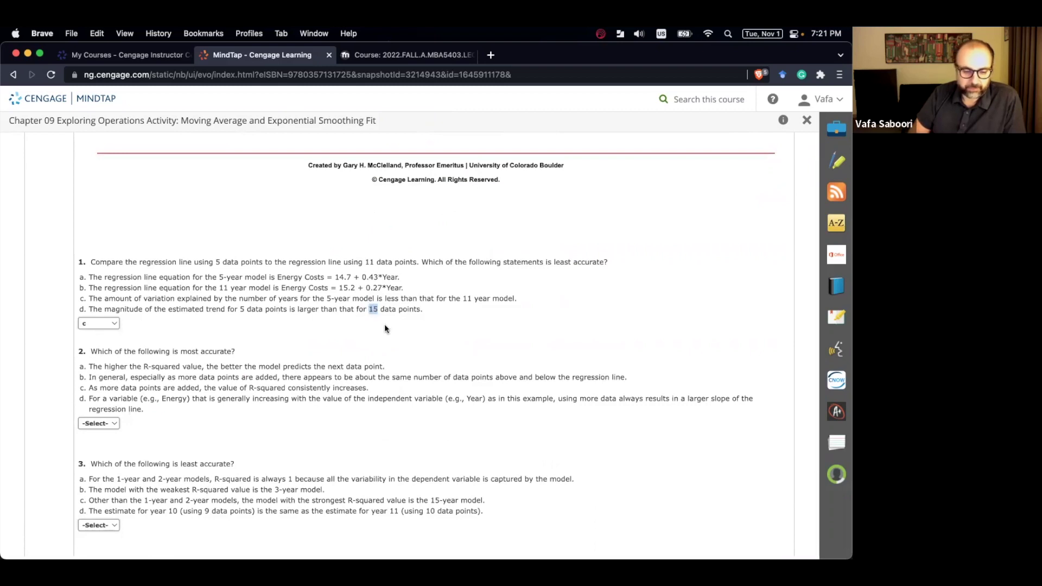
click(309, 336)
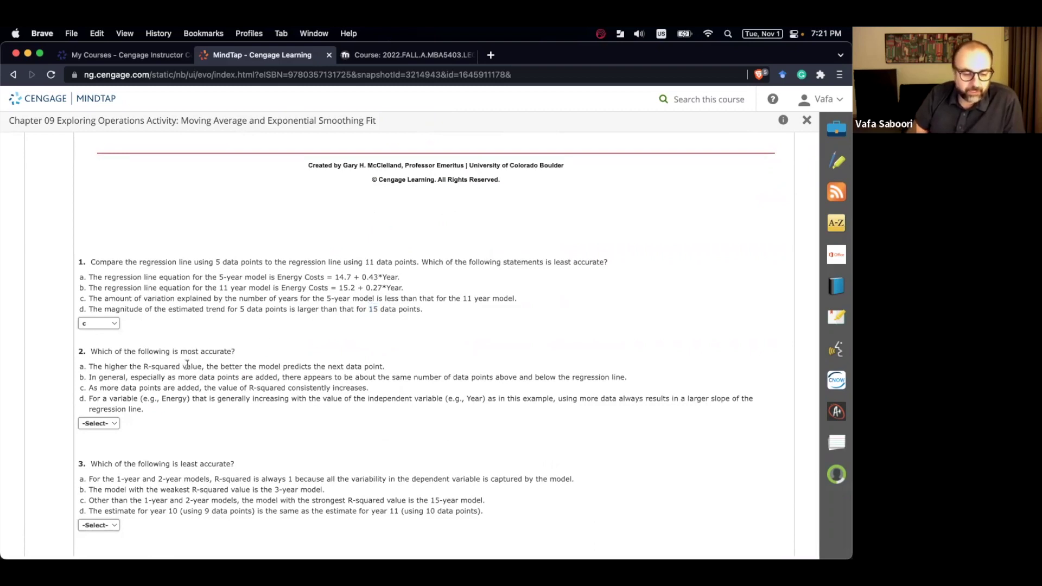
Highlight option a of question 2 and examine its claim about R-squared and predicting the next data point.
scroll(190, 361, down, 1)
scroll(180, 315, down, 1)
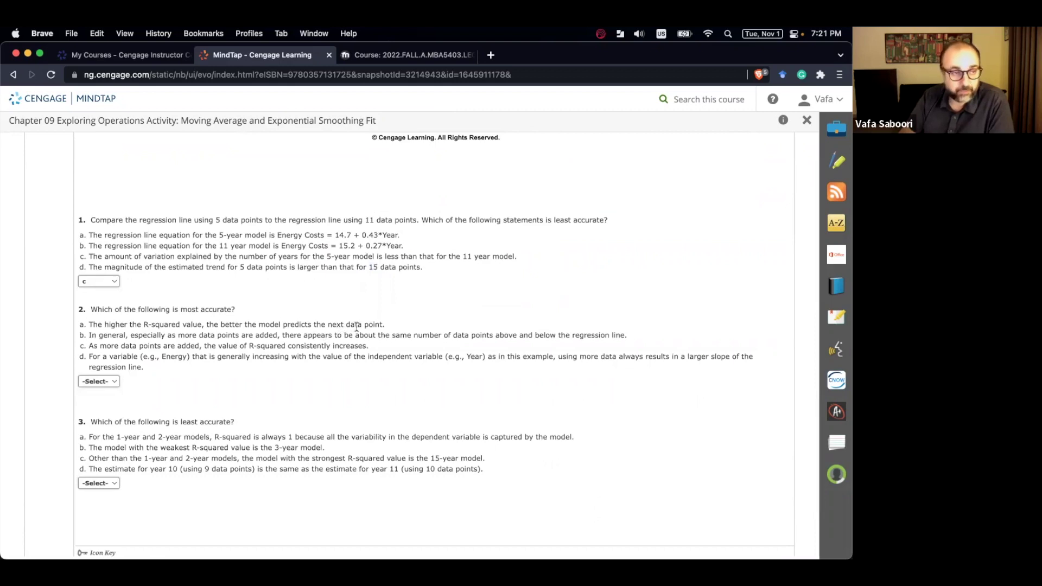
triple_click(307, 321)
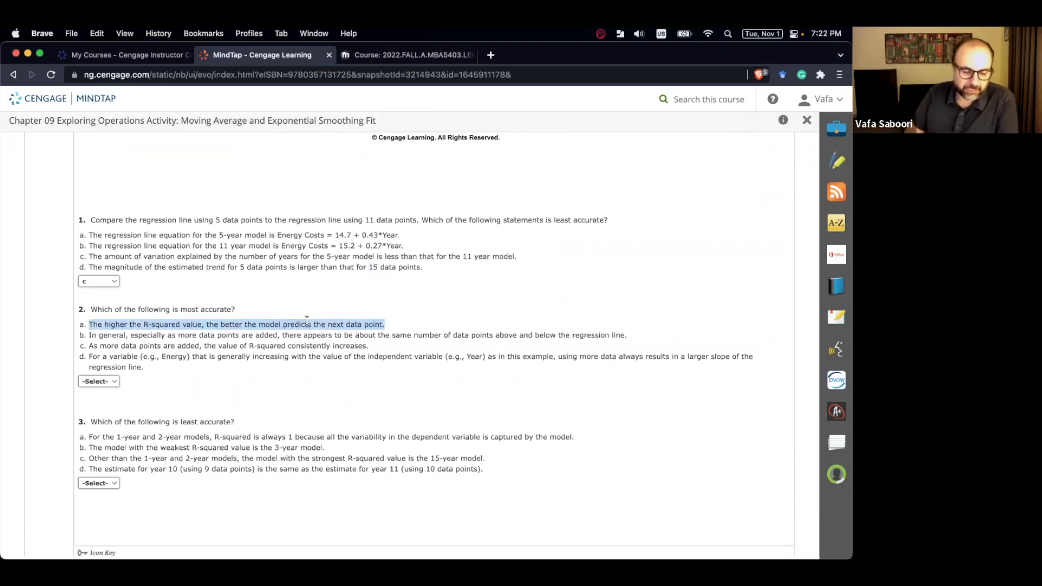
scroll(307, 321, up, 1)
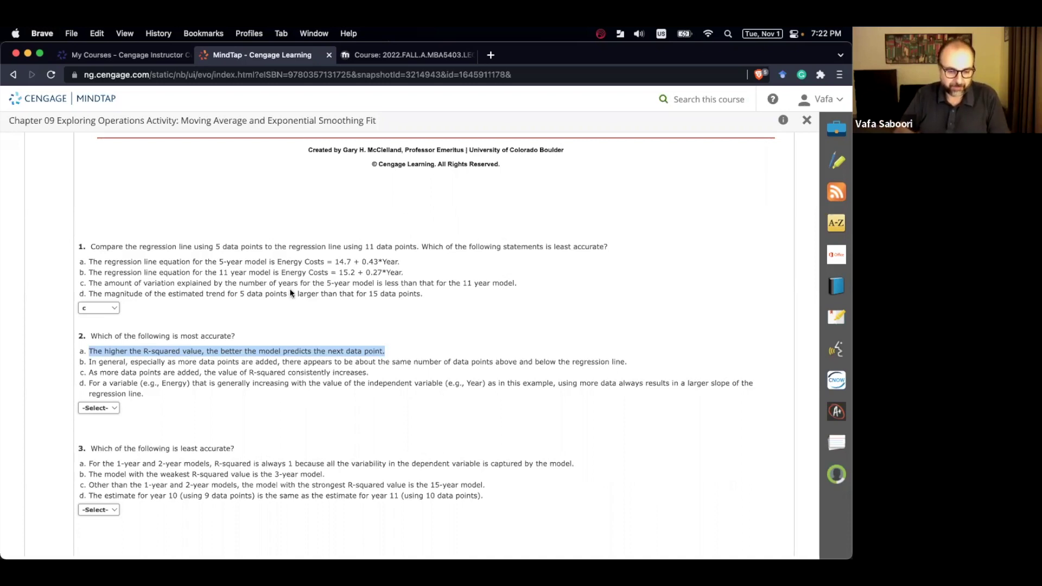
Highlight option b of question 2 and check it by comparing points above and below the regression line at Year 15.
triple_click(286, 361)
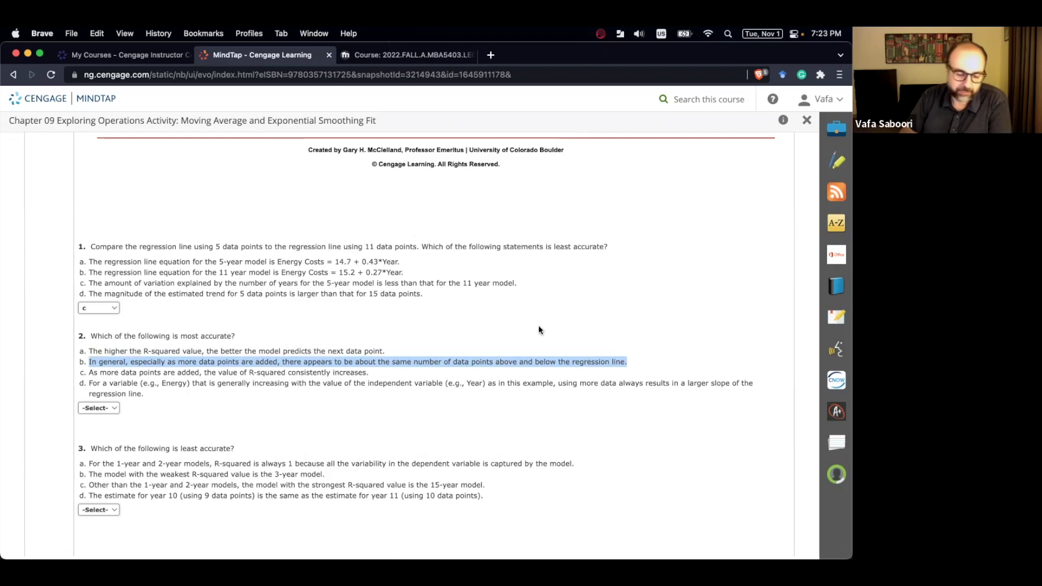
scroll(449, 276, up, 10)
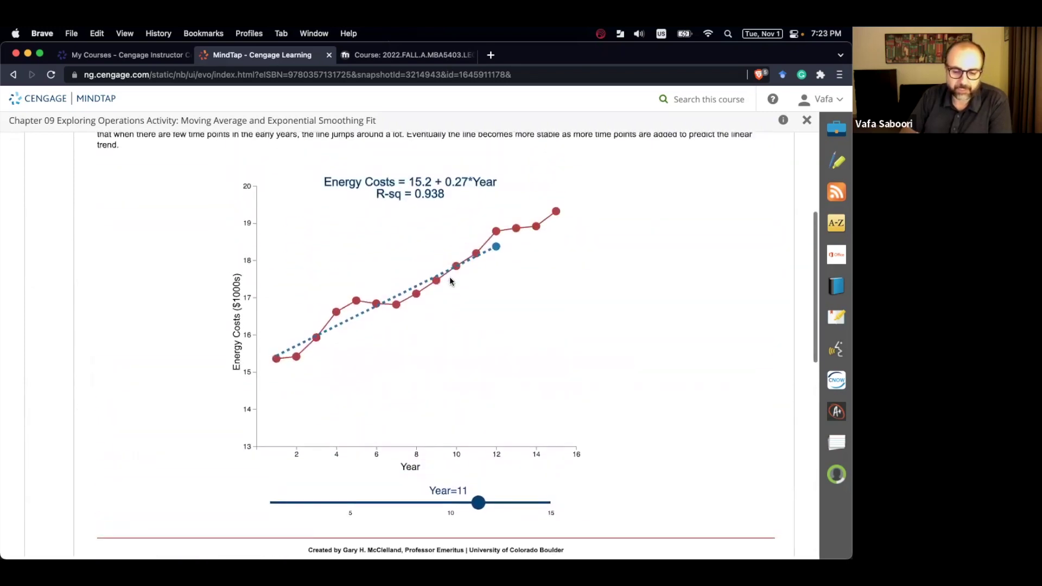
drag(477, 502, 575, 477)
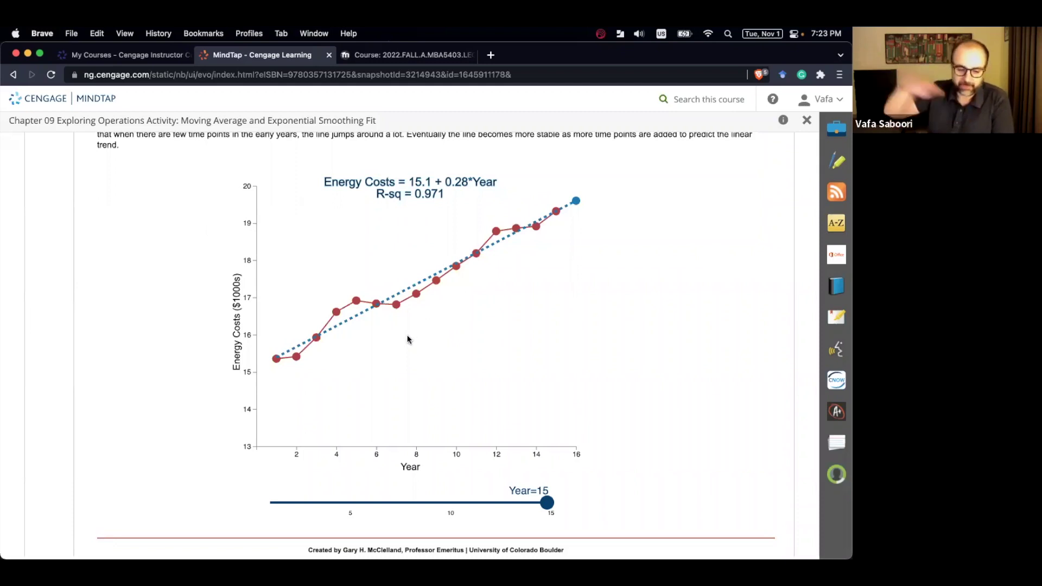
scroll(360, 399, down, 12)
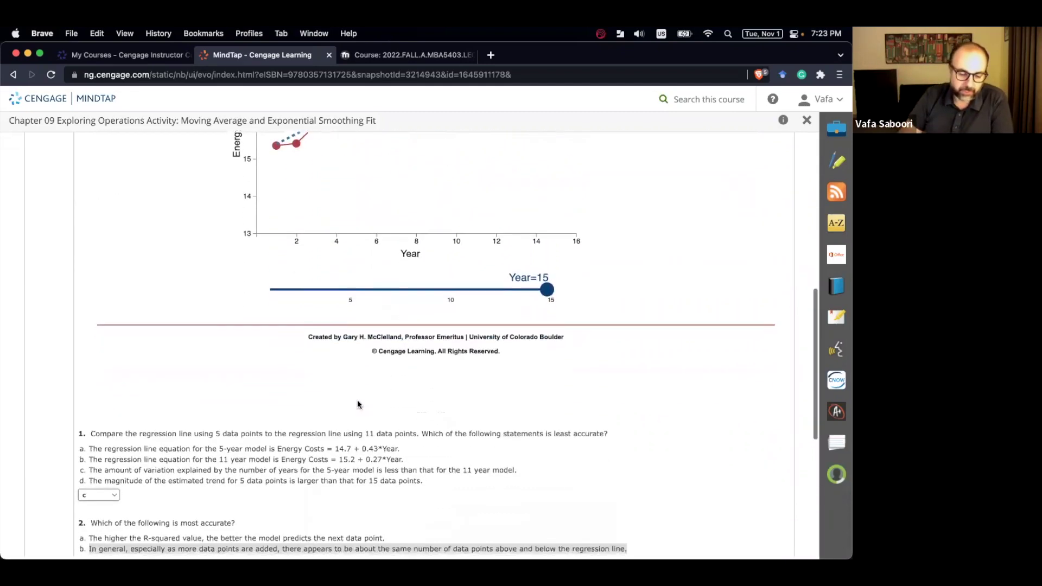
Clear the text highlight and choose b as the answer to question 2.
click(319, 437)
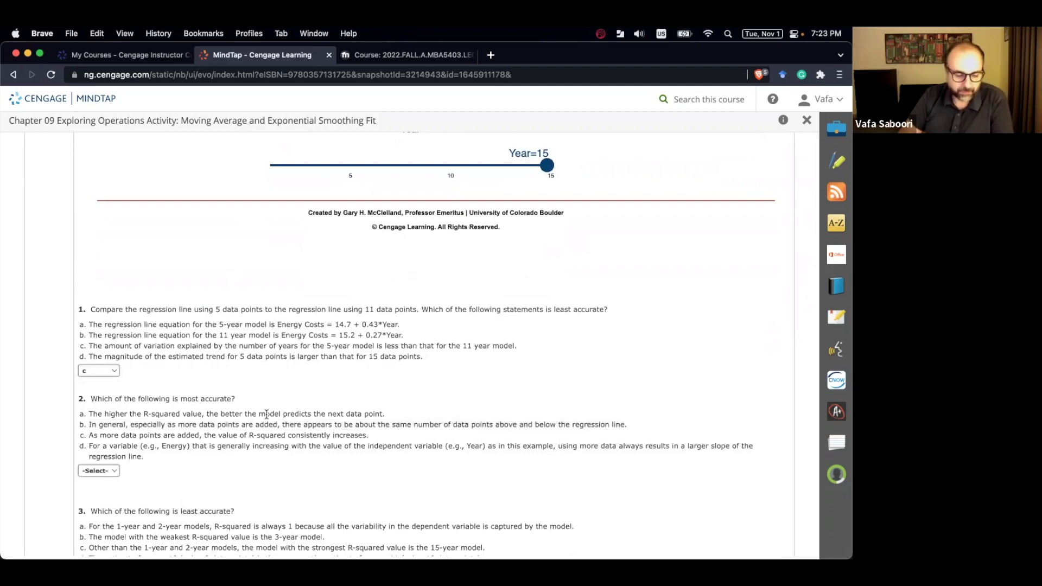
click(114, 471)
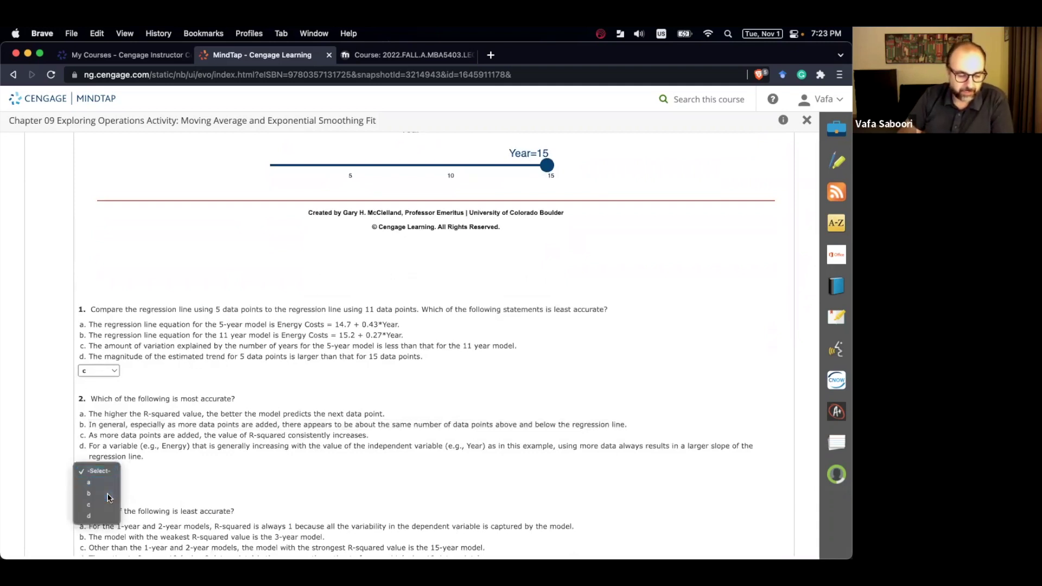
click(90, 493)
Highlight and review options c and d of question 2 in turn, then clear the highlight.
scroll(187, 434, down, 1)
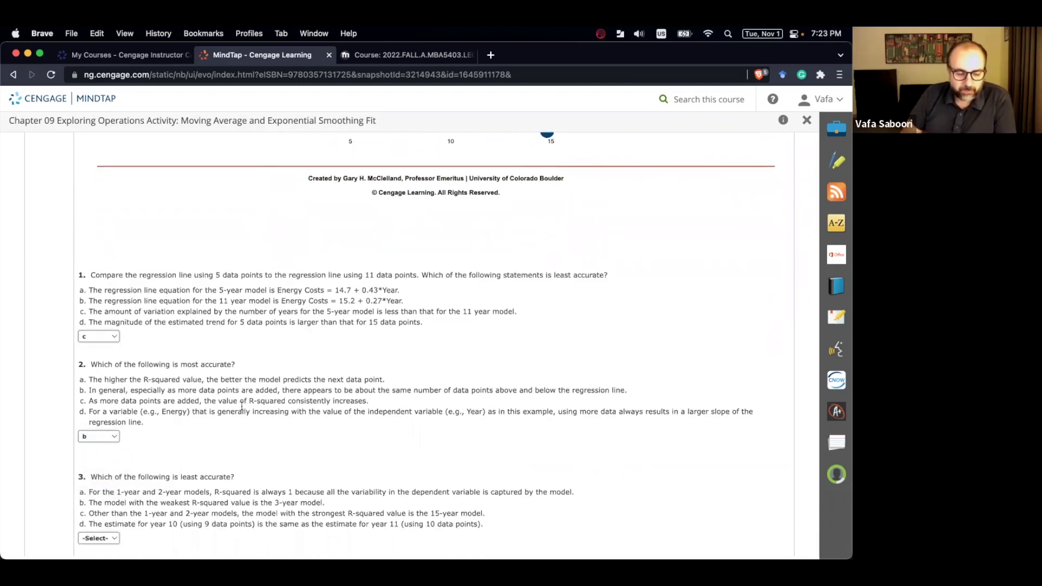
triple_click(304, 401)
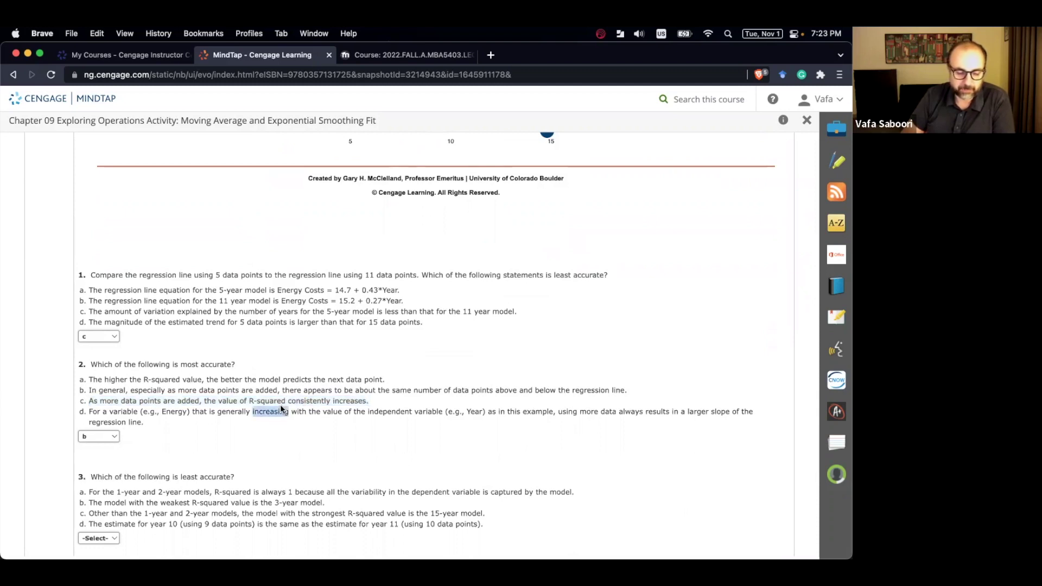
triple_click(253, 412)
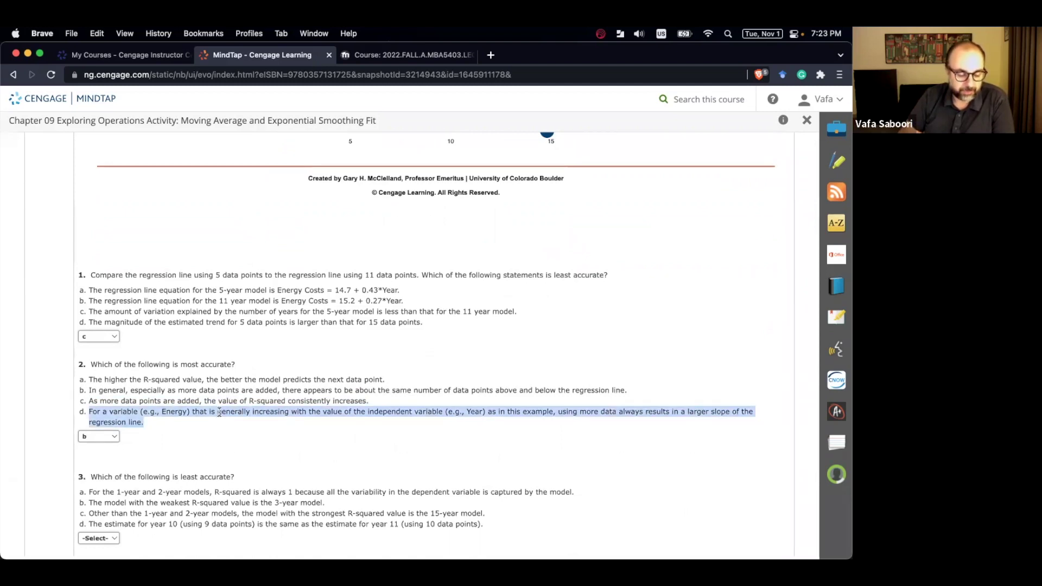
click(162, 435)
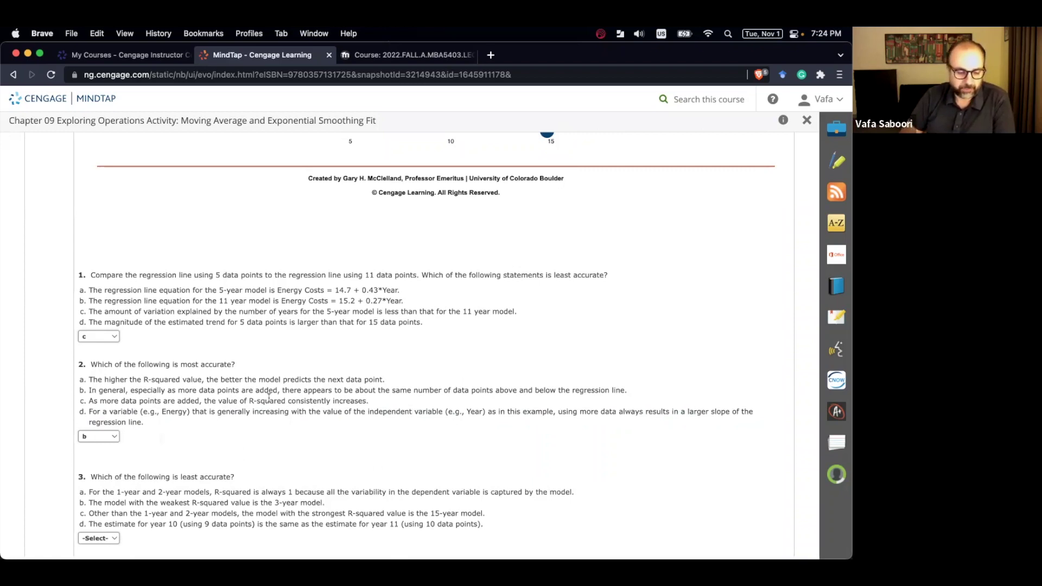
Highlight "least" in question 3 and check option a by reading R-squared with the graph set to Year 1 and Year 2.
scroll(268, 396, down, 3)
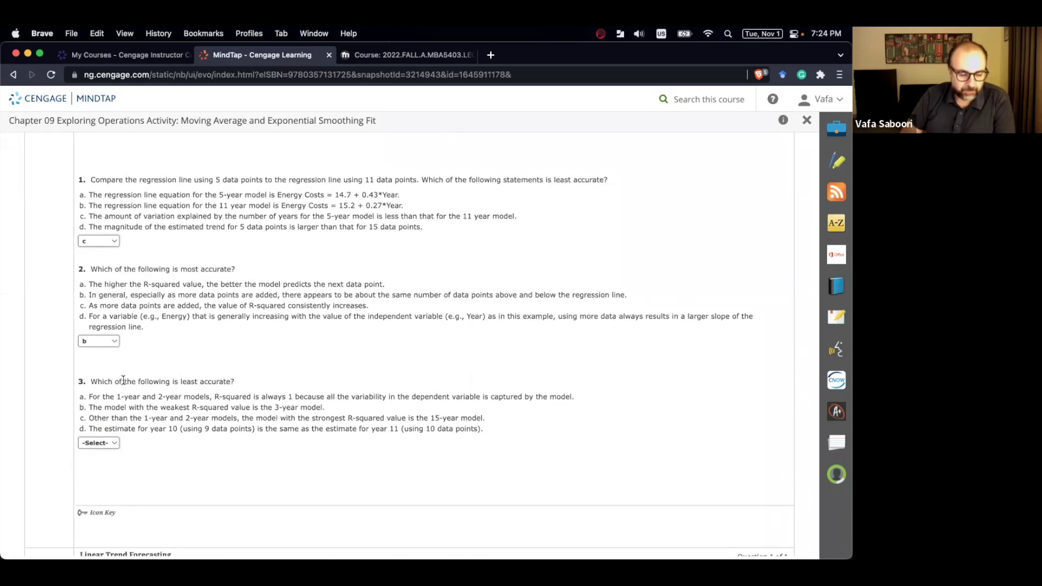
double_click(187, 382)
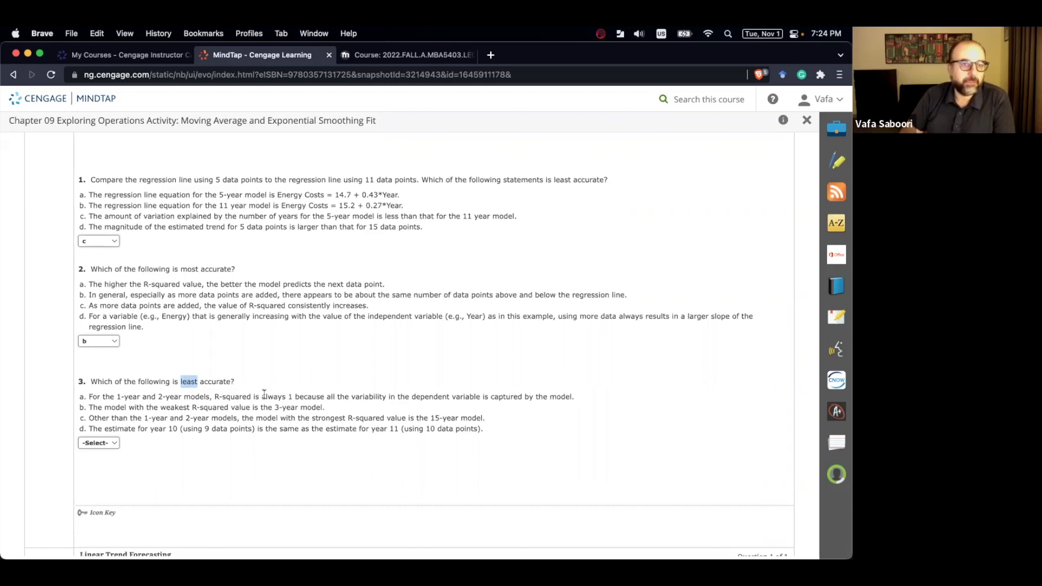
scroll(318, 412, up, 8)
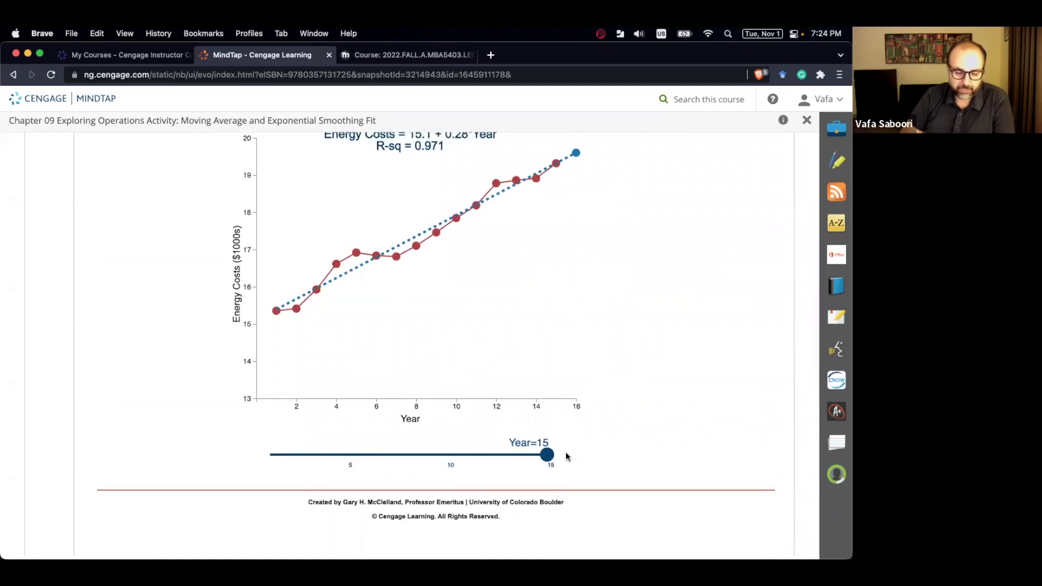
drag(551, 455, 269, 455)
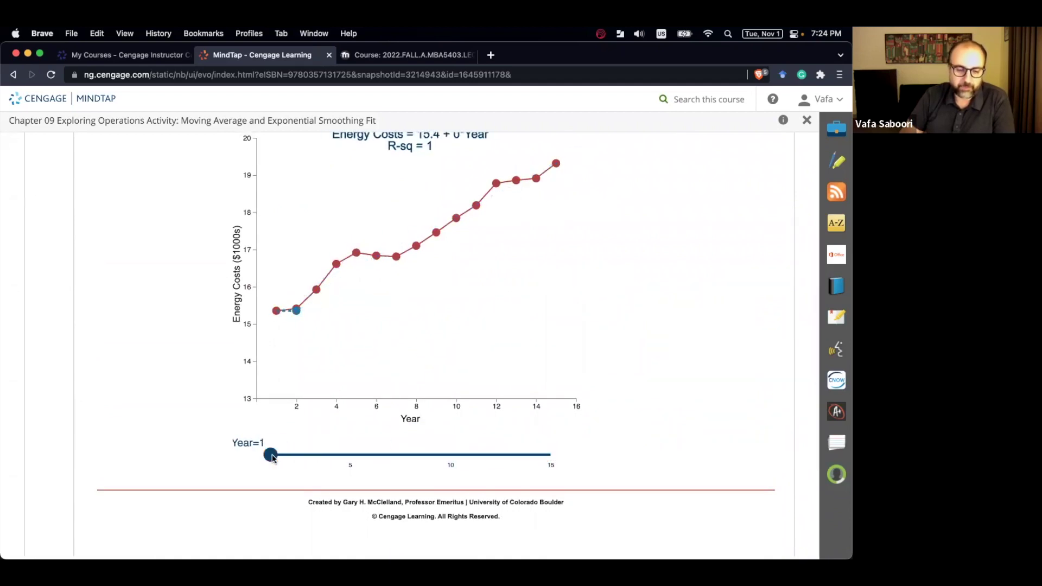
scroll(274, 455, up, 1)
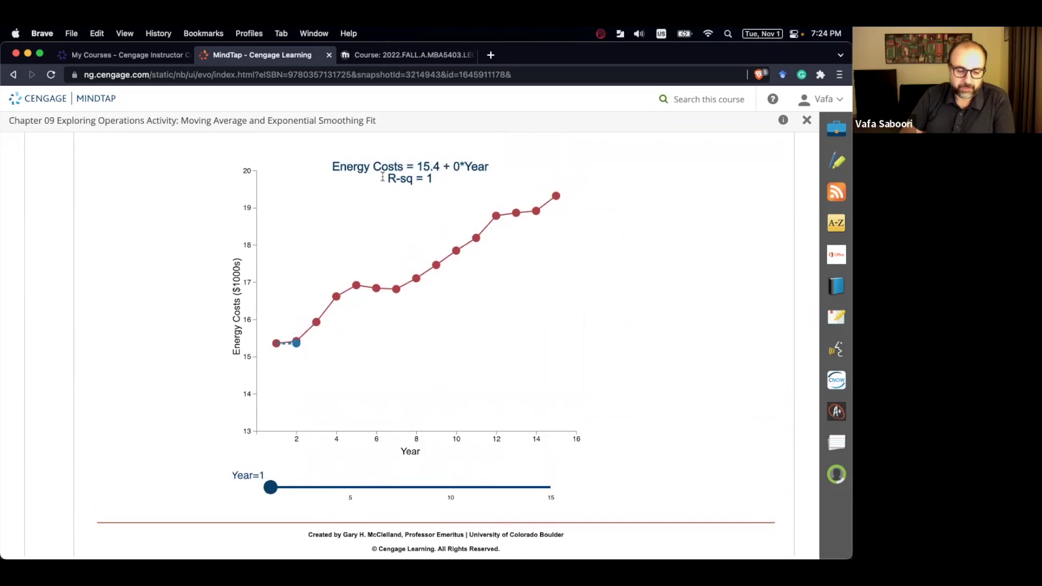
drag(272, 495, 285, 487)
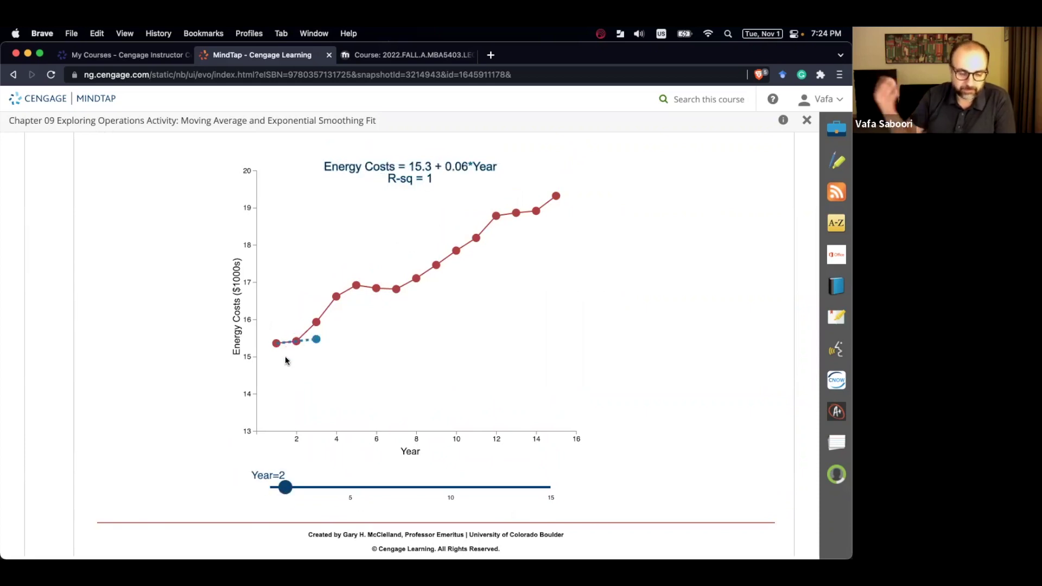
scroll(196, 516, down, 15)
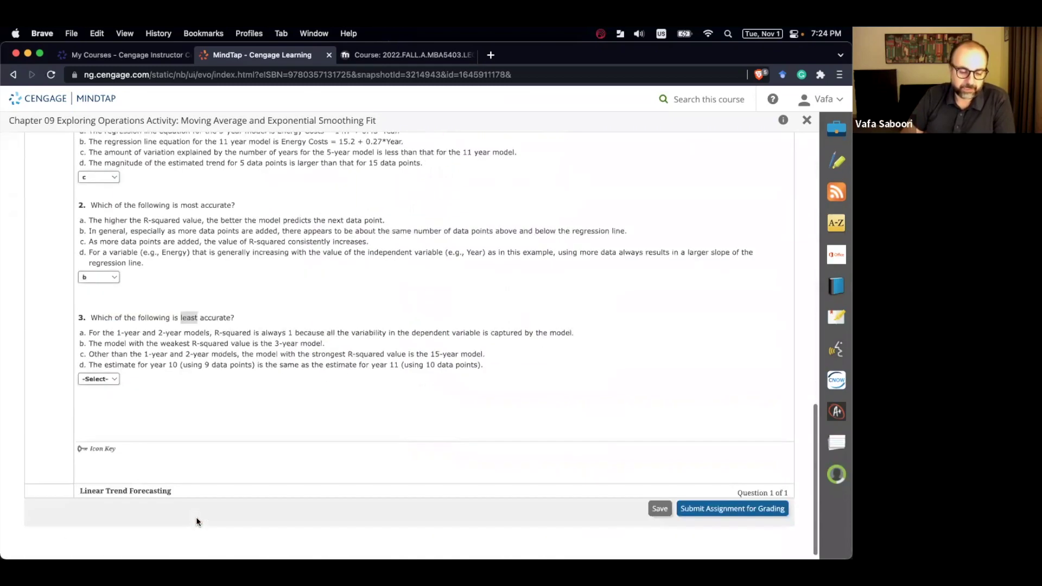
click(267, 353)
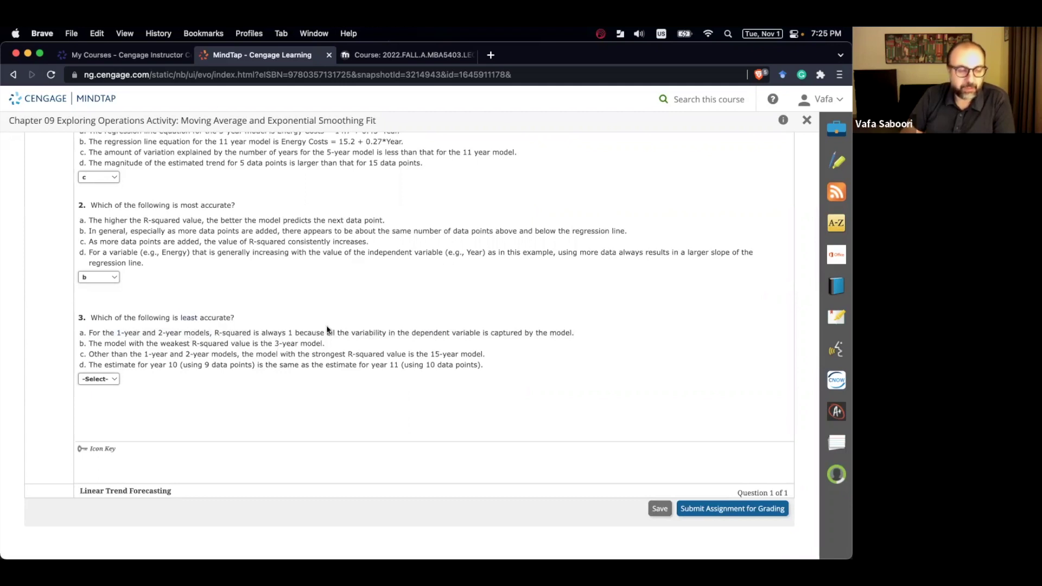
Check option b of question 3 by comparing R-squared from Year 15 down to Year 3, highlighting the option and "least" in the question.
scroll(327, 328, up, 6)
scroll(327, 326, up, 4)
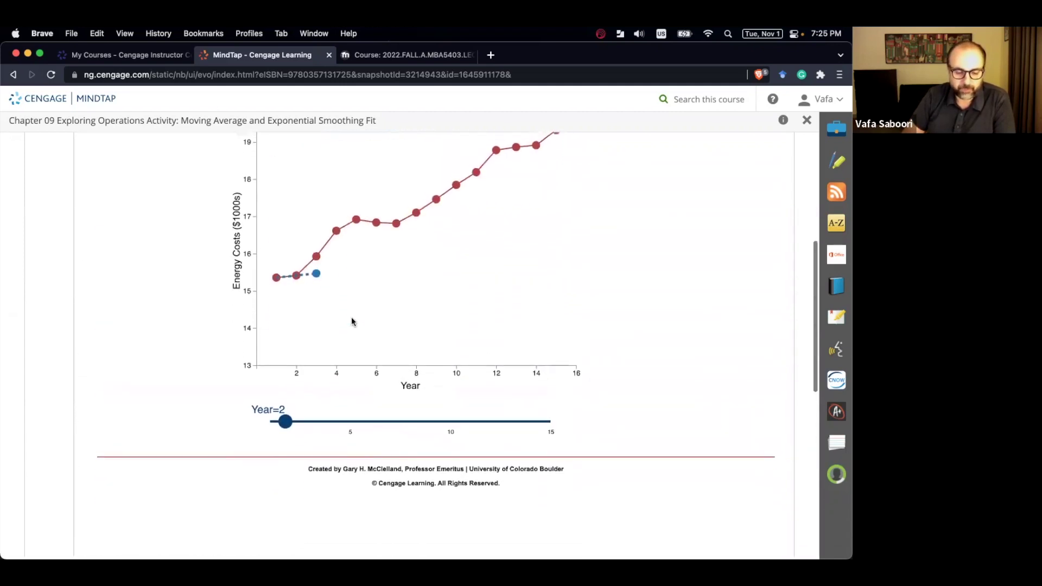
drag(285, 491, 548, 487)
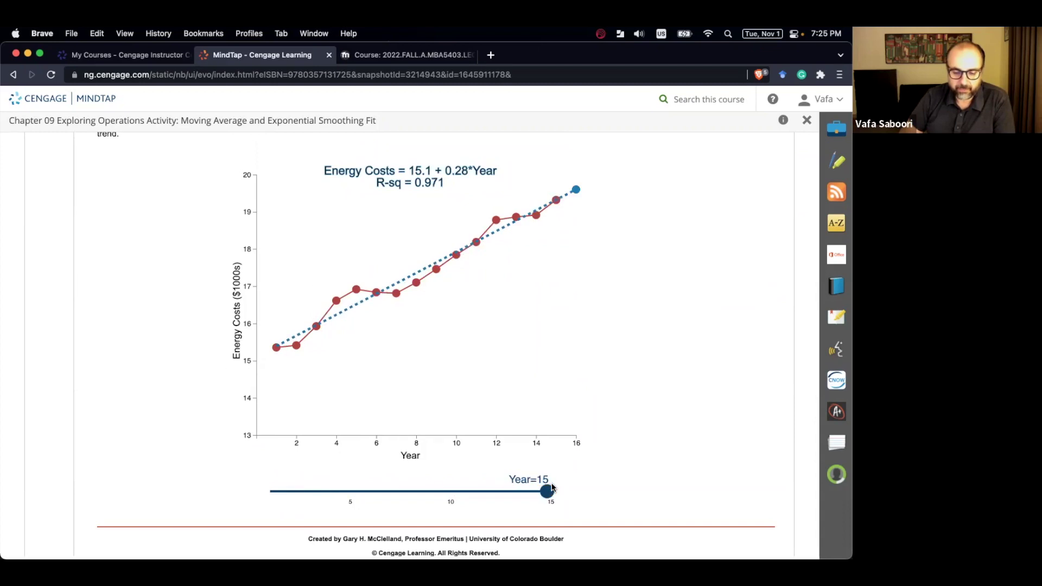
drag(545, 492, 303, 494)
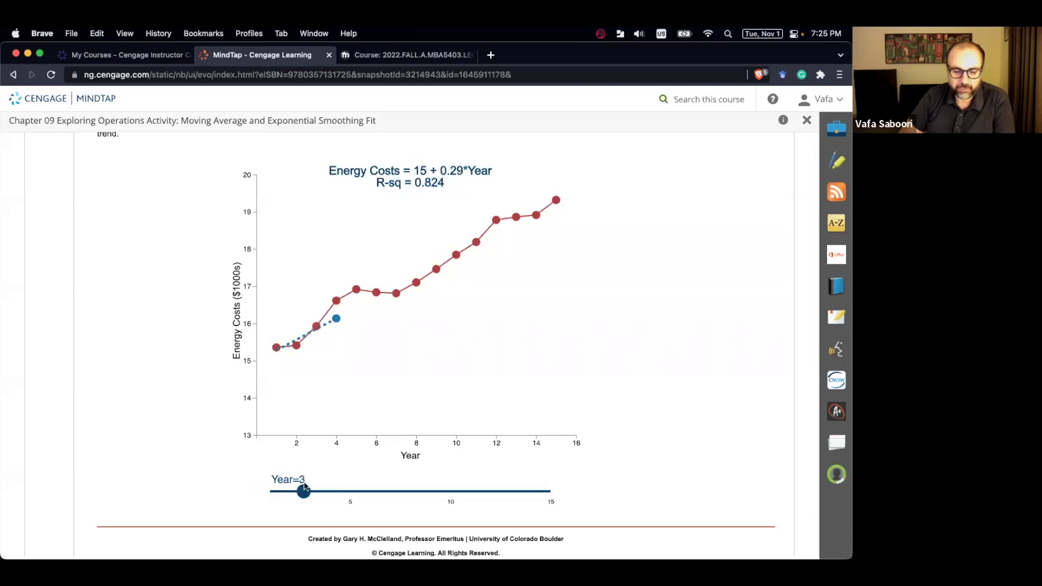
scroll(437, 179, down, 10)
scroll(438, 179, down, 3)
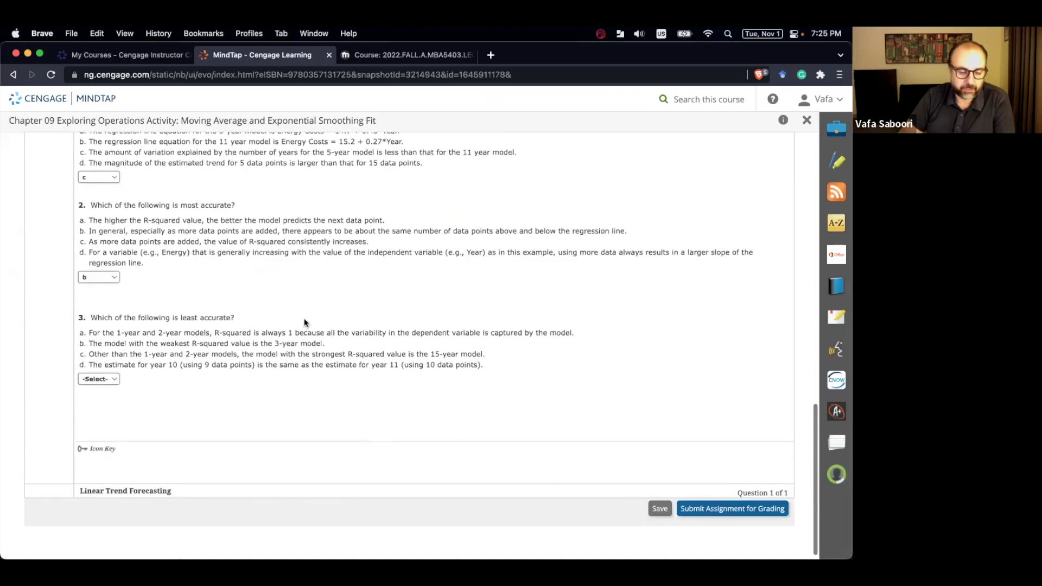
drag(324, 344, 89, 344)
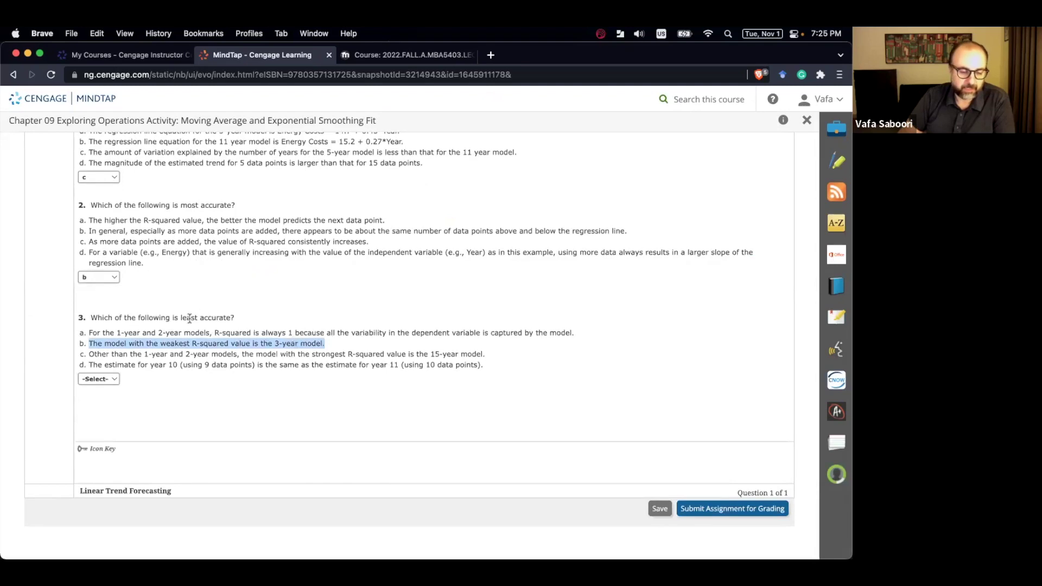
double_click(190, 317)
click(151, 350)
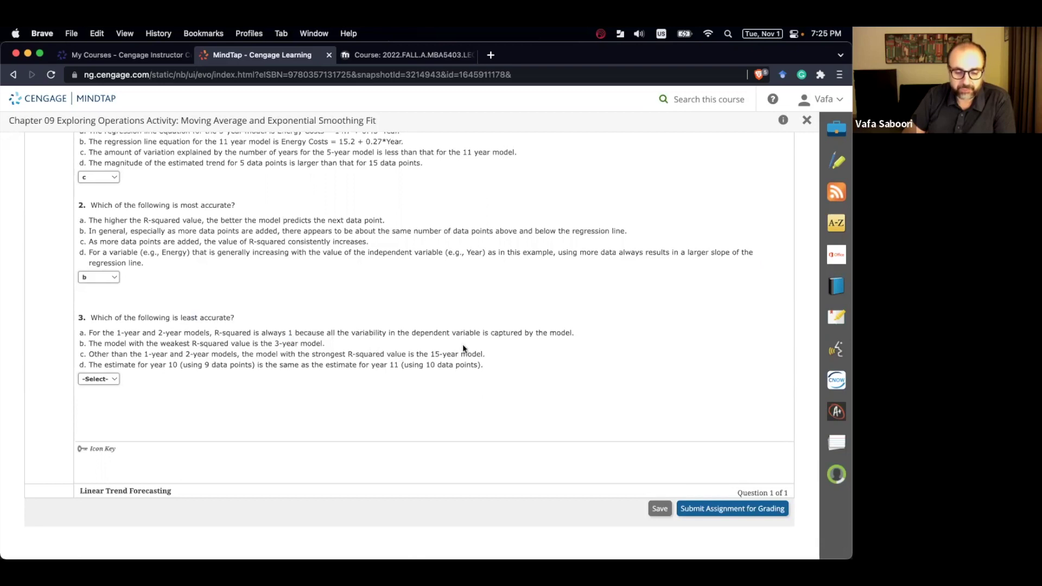
Check option c of question 3 by comparing R-squared as the graph goes from Year 4 to Year 15.
scroll(474, 347, up, 10)
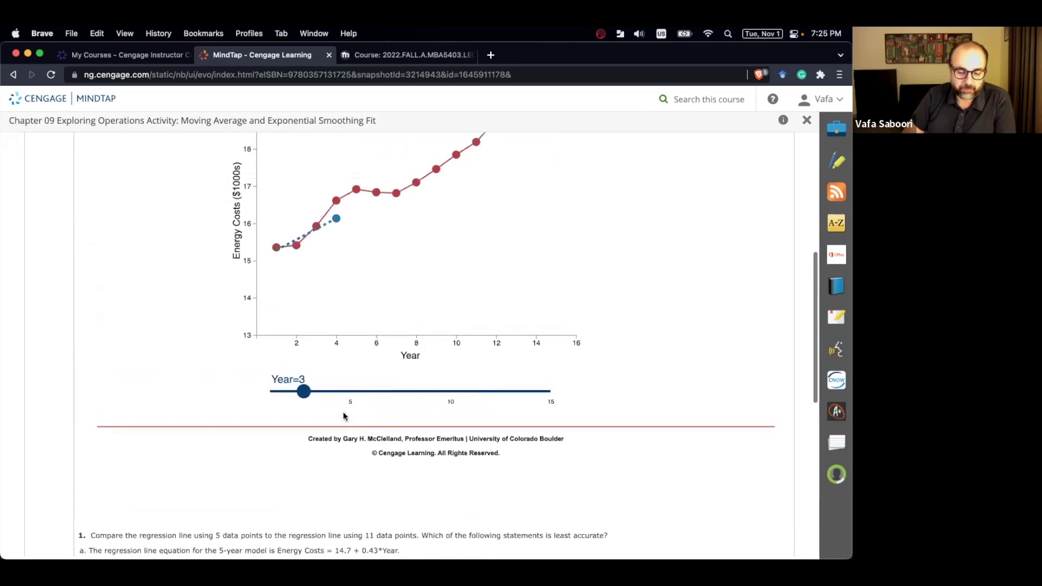
scroll(343, 416, up, 1)
drag(304, 431, 324, 434)
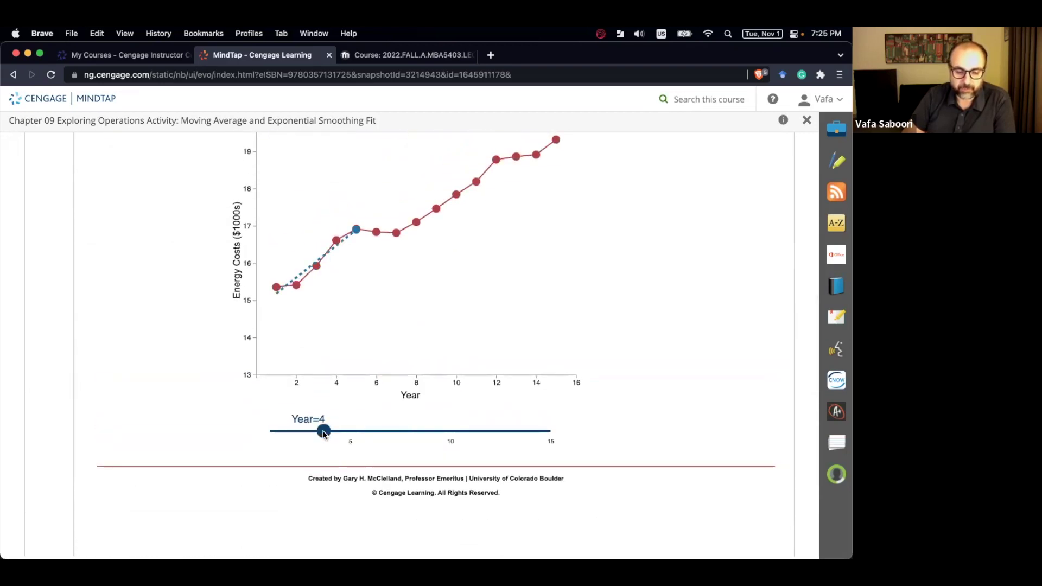
scroll(324, 434, up, 2)
drag(323, 490, 554, 491)
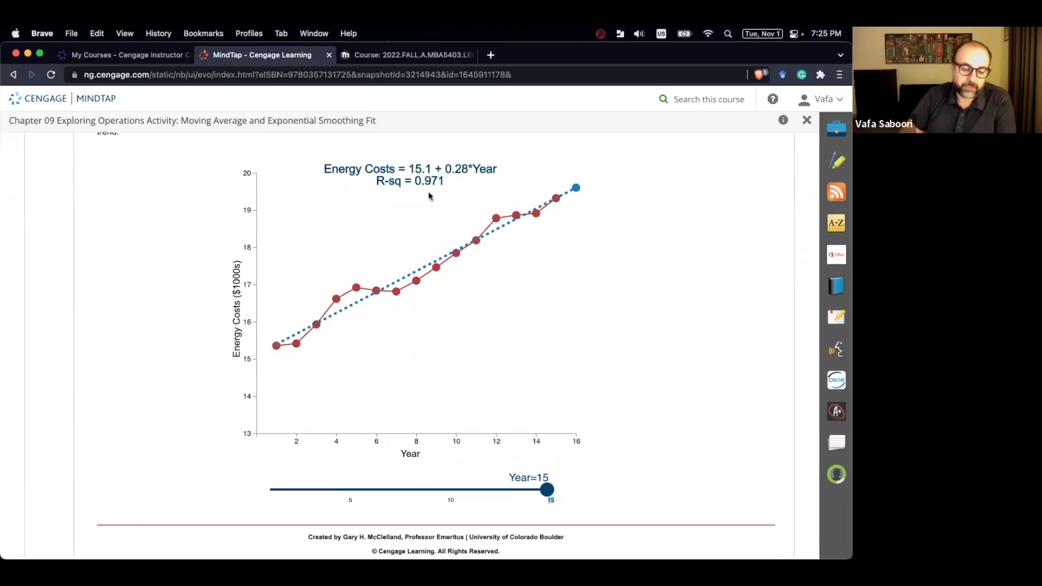
scroll(428, 191, down, 10)
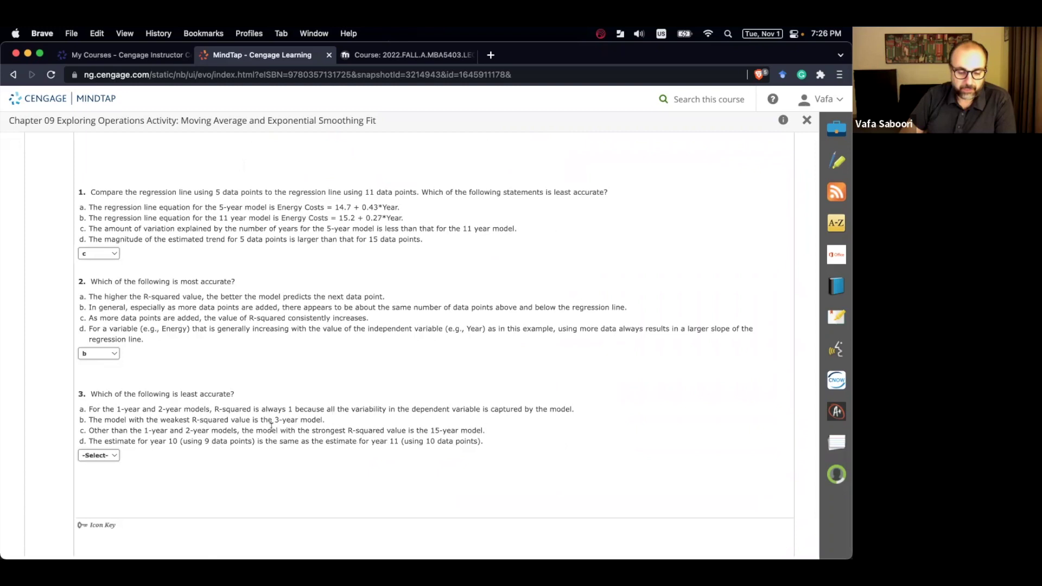
Highlight option c, the words "least accurate?" and option d of question 3 in turn.
triple_click(271, 427)
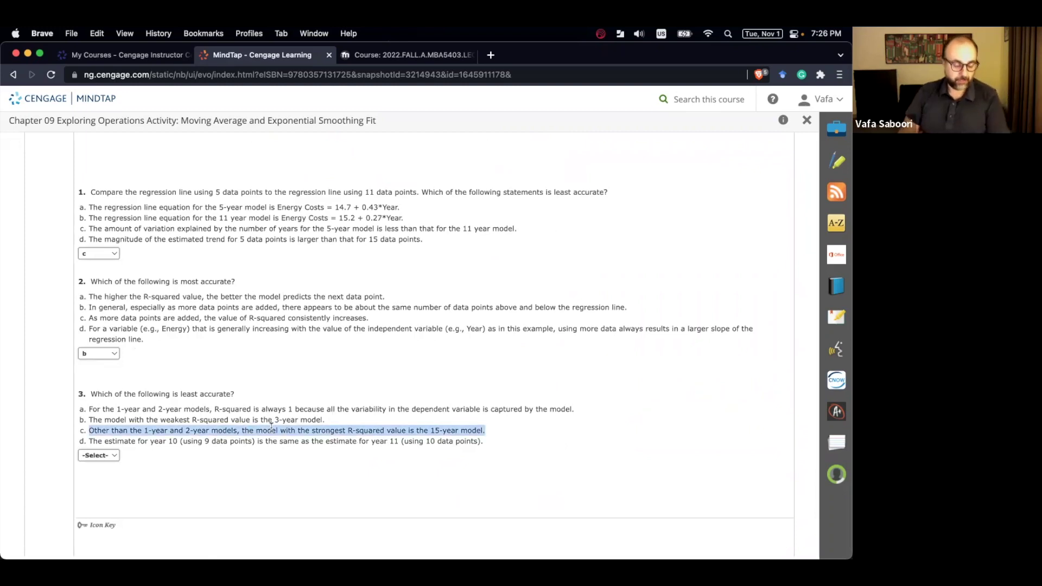
drag(182, 394, 244, 391)
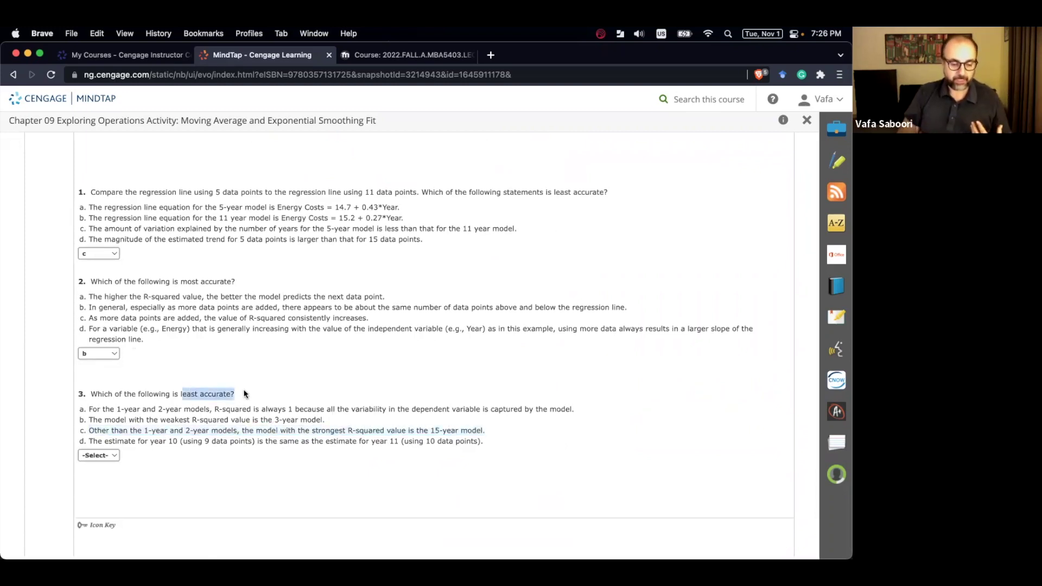
triple_click(168, 444)
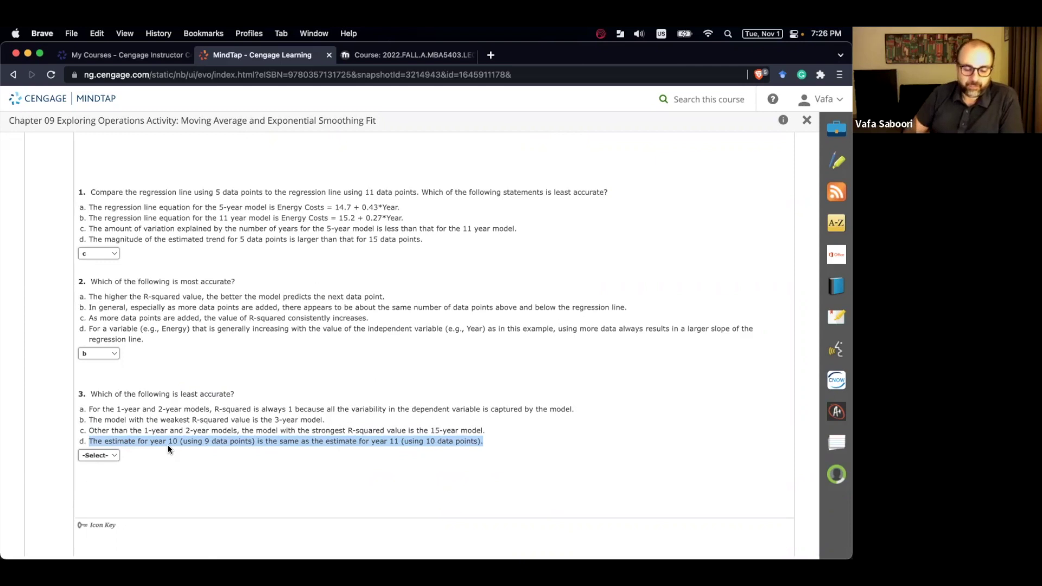
Check option d of question 3 with the graph set to Year 9, and answer the question with d.
scroll(281, 385, up, 10)
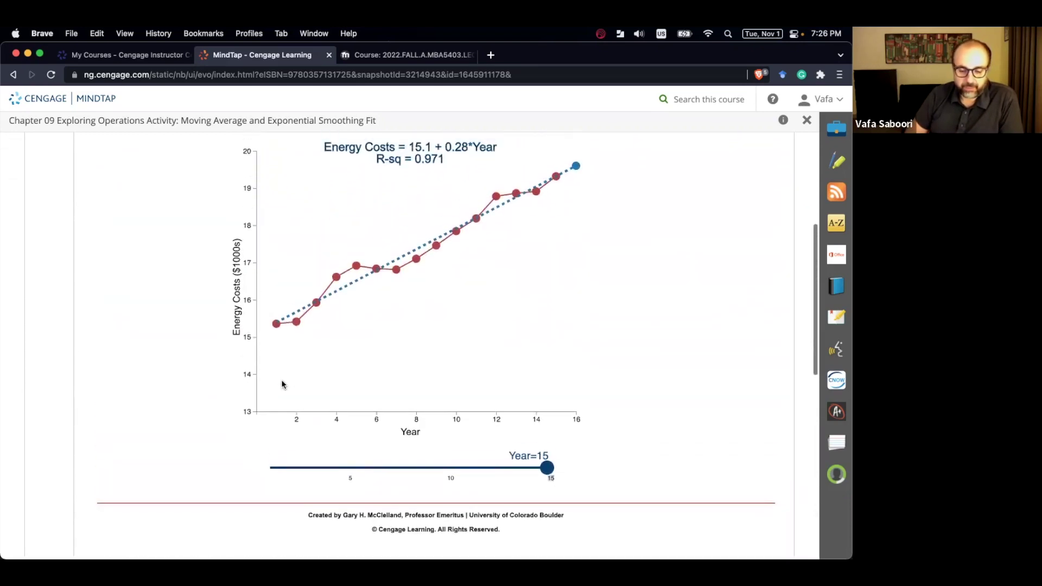
drag(547, 474, 434, 477)
scroll(403, 416, down, 10)
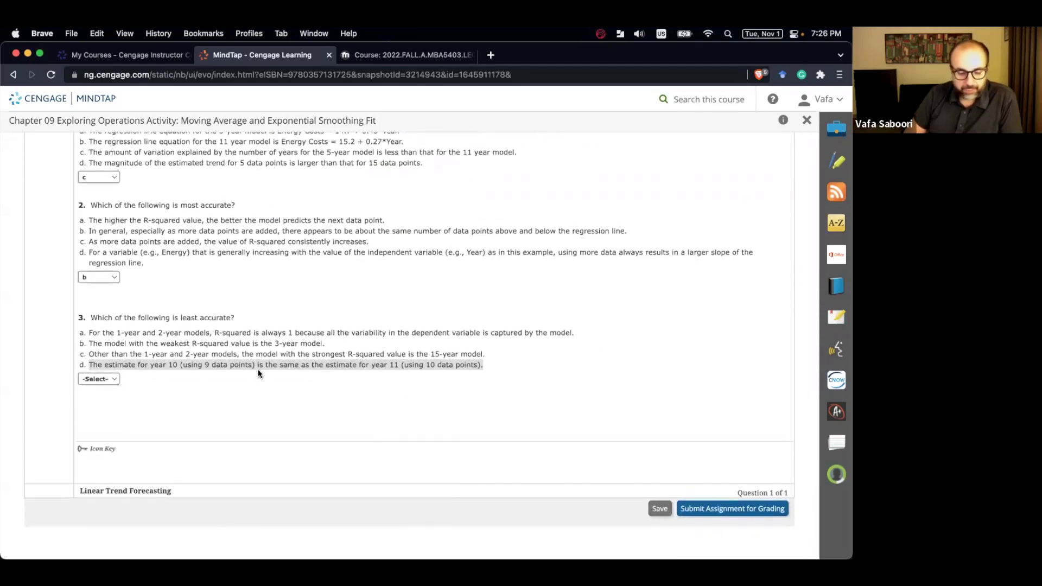
click(114, 378)
click(106, 427)
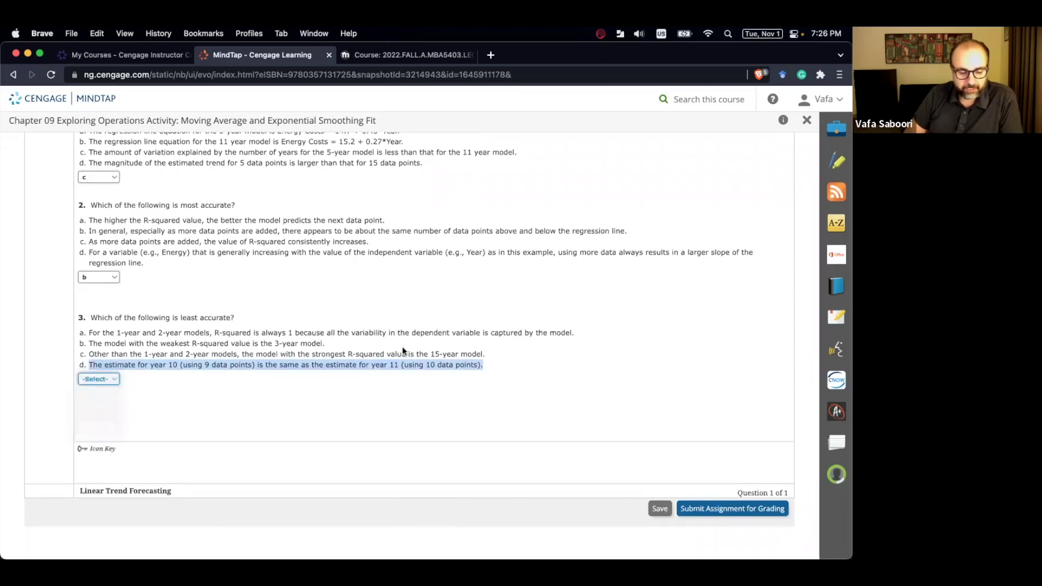
Close the current activity and start the Chapter 09 activity "Comparing Moving Average and Exponential Smoothing Forecasts".
scroll(405, 347, up, 8)
click(806, 119)
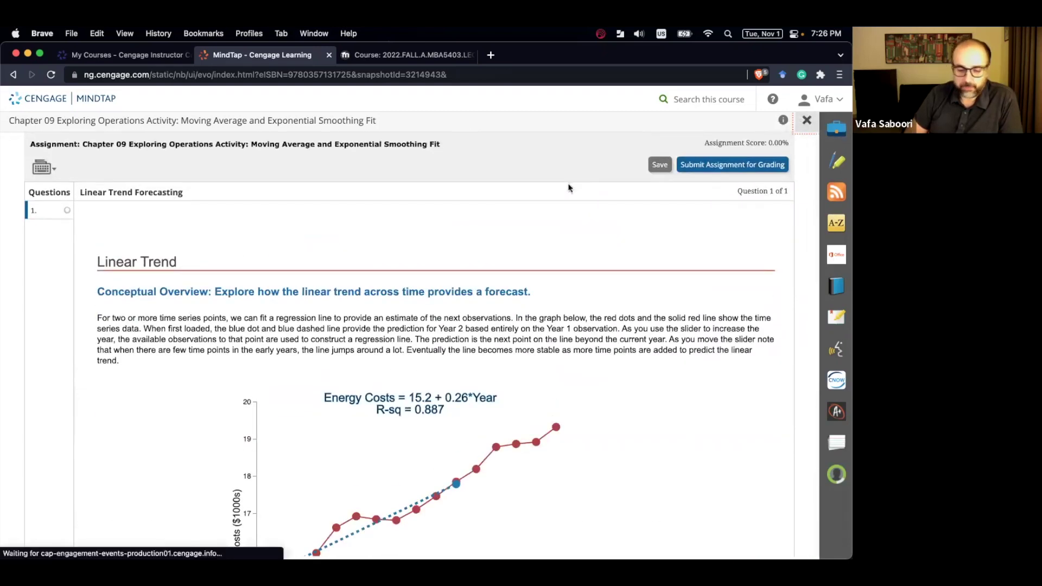
scroll(155, 380, down, 3)
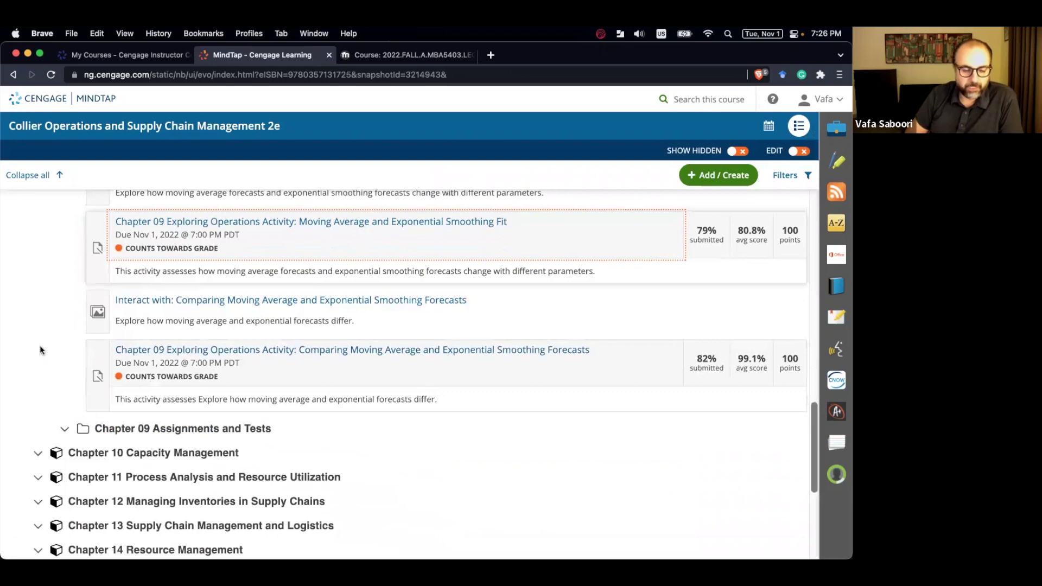
scroll(40, 347, up, 5)
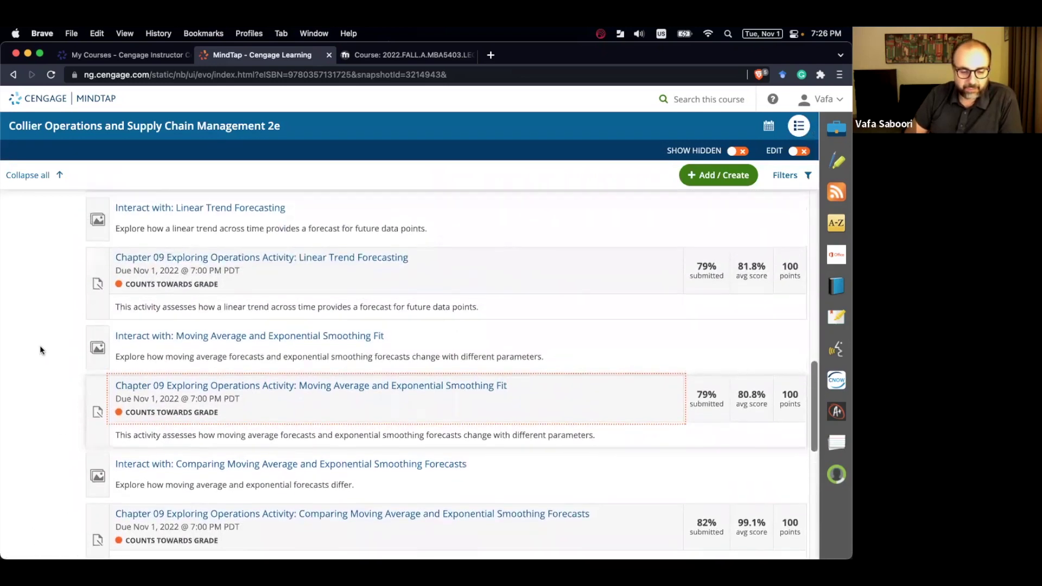
scroll(40, 347, down, 5)
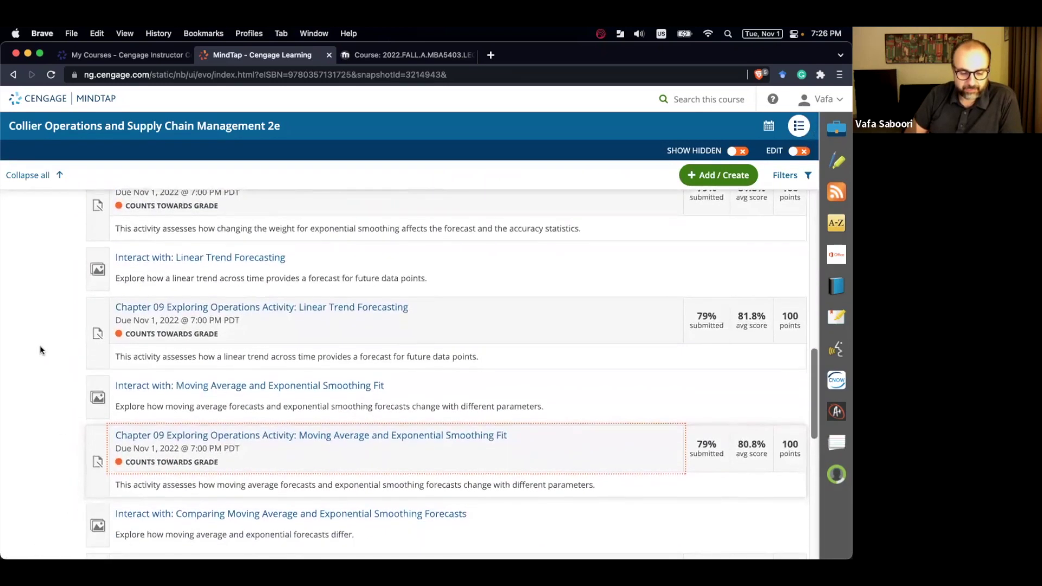
scroll(40, 348, up, 5)
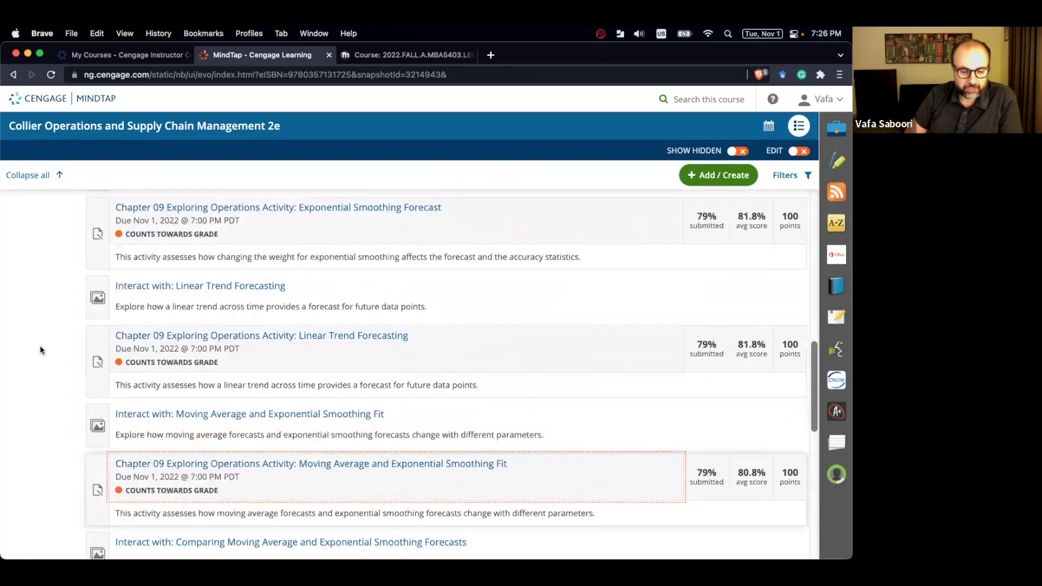
scroll(40, 350, down, 3)
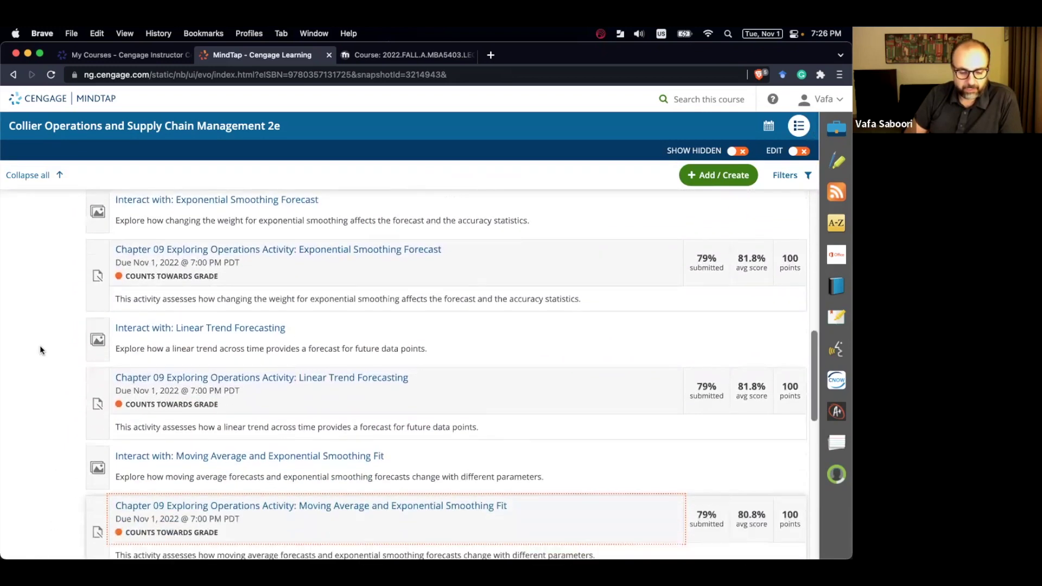
scroll(40, 348, down, 3)
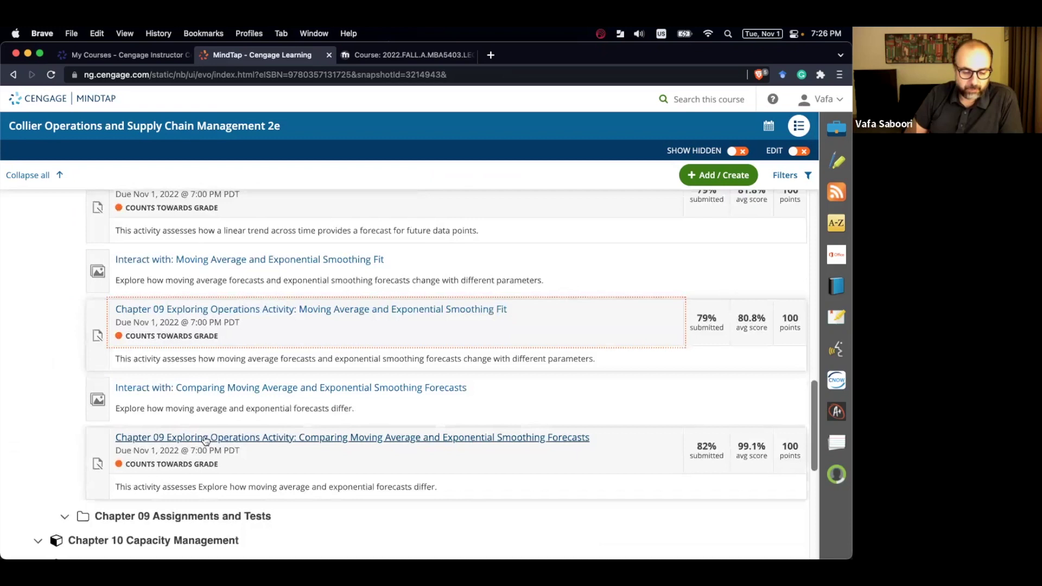
click(203, 436)
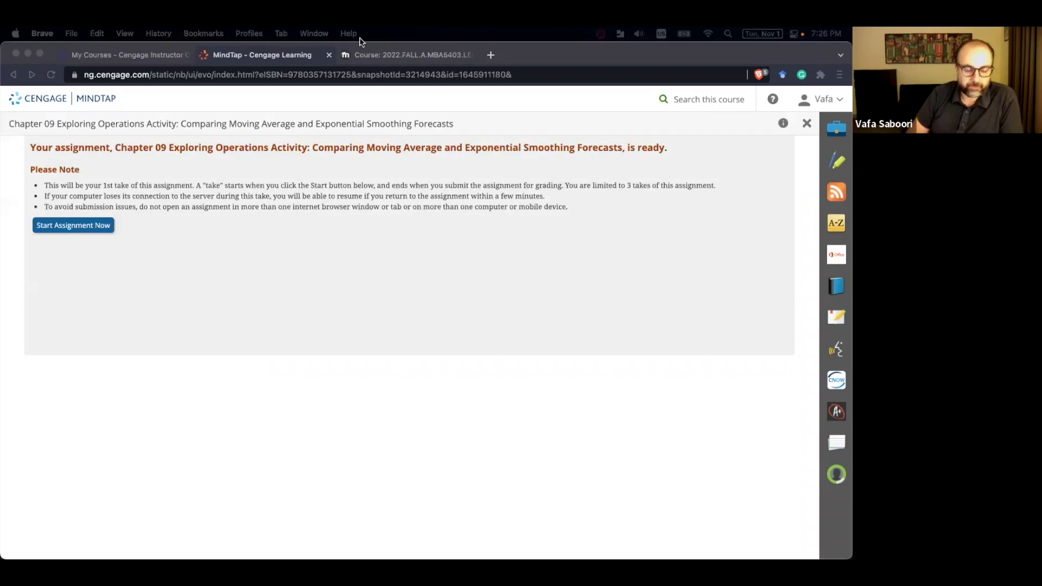
click(70, 226)
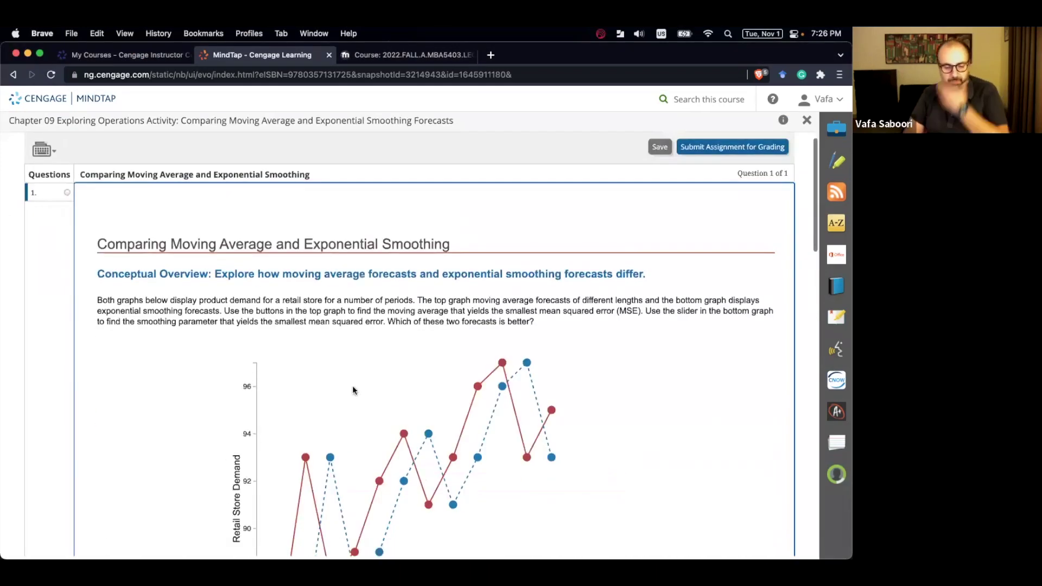
Try the 2-Month, 3-Month and 4-Month Moving Average forecasts on the moving average graph.
scroll(353, 386, down, 5)
scroll(353, 389, down, 1)
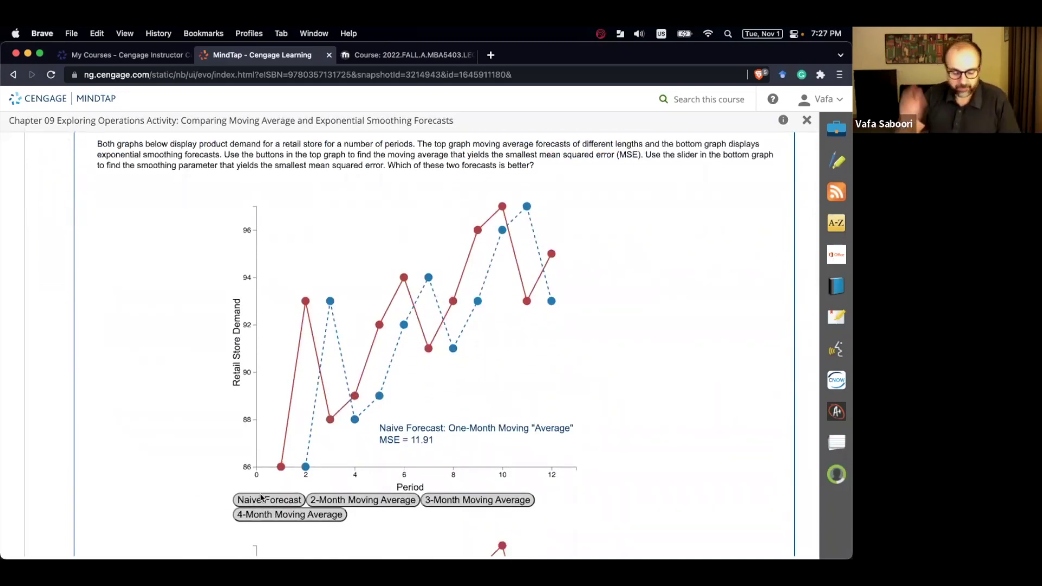
click(350, 505)
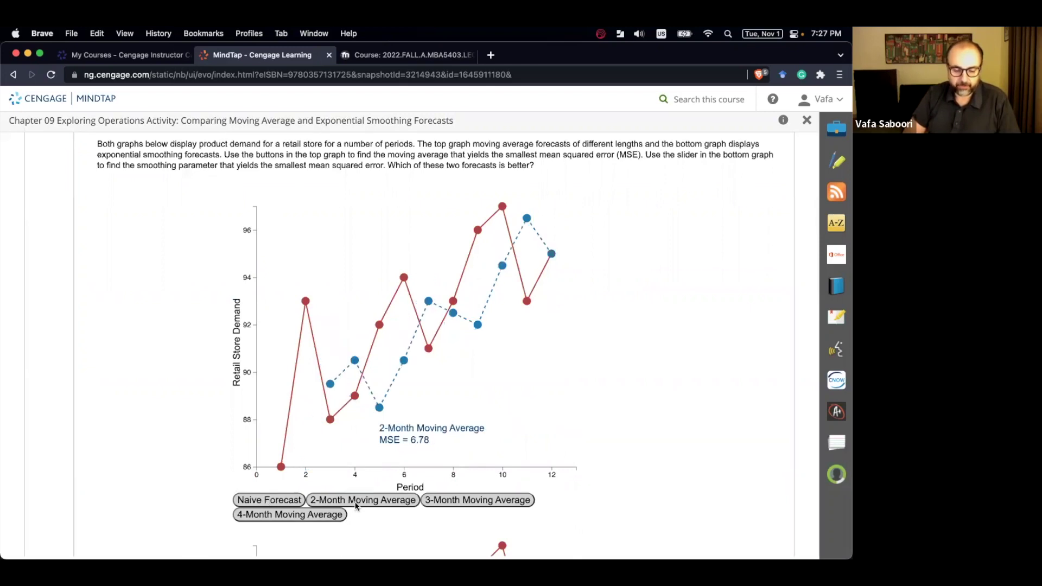
click(429, 499)
click(283, 514)
Try alpha at 0.72 on the exponential smoothing graph and read question 1 about the smallest MSE.
scroll(352, 543, down, 10)
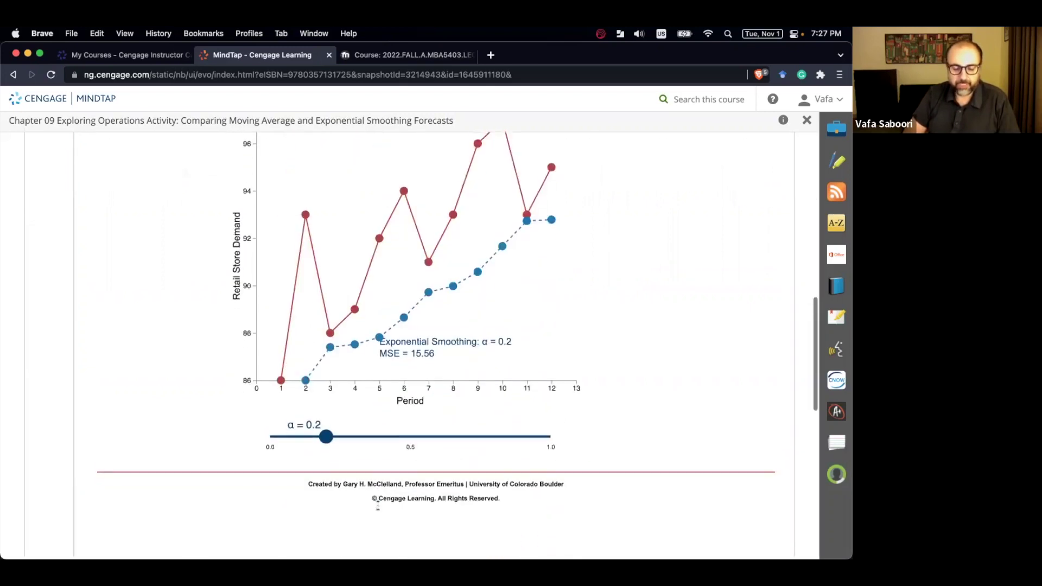
drag(358, 437, 472, 432)
scroll(278, 462, down, 2)
scroll(278, 463, down, 8)
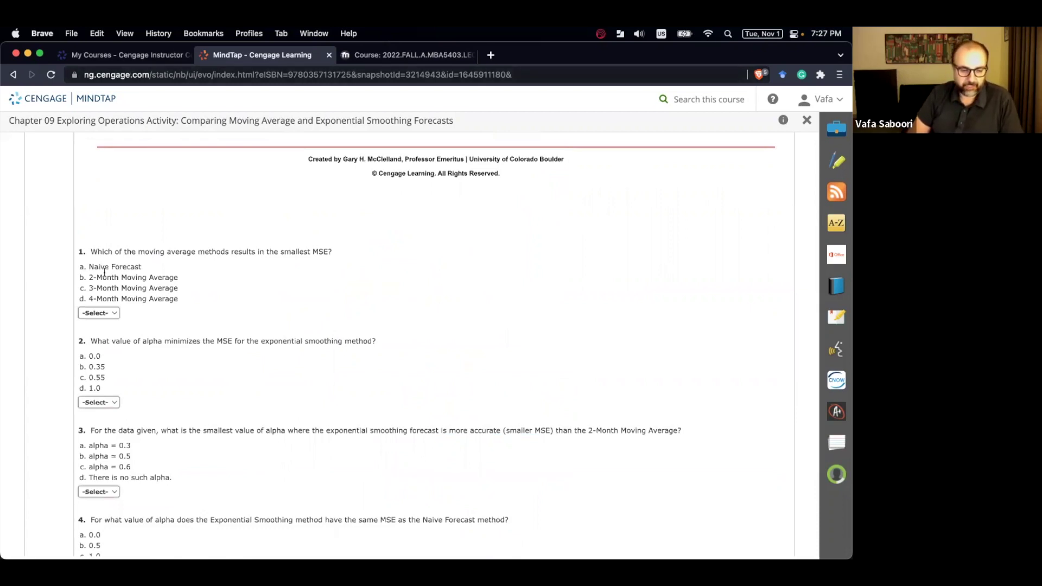
Compare the MSE of the Naive Forecast and the 2-, 3- and 4-Month Moving Averages on the moving average graph.
scroll(193, 321, up, 12)
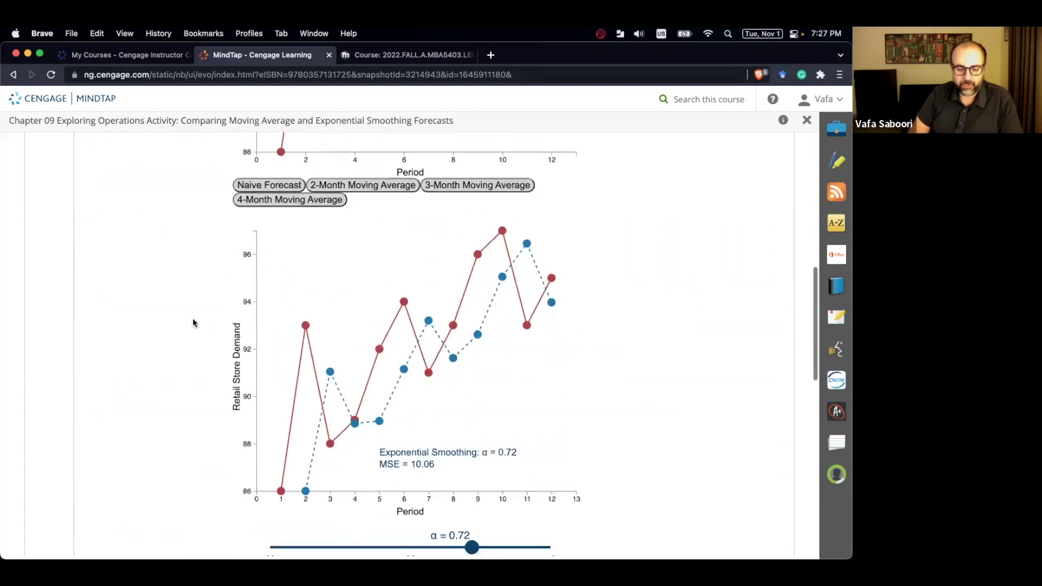
scroll(431, 368, up, 10)
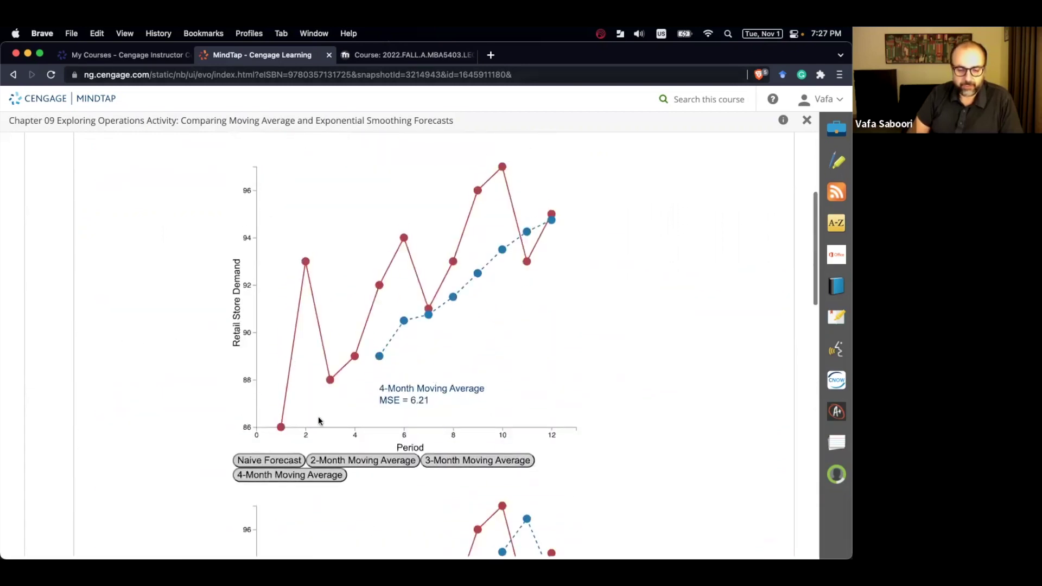
click(286, 462)
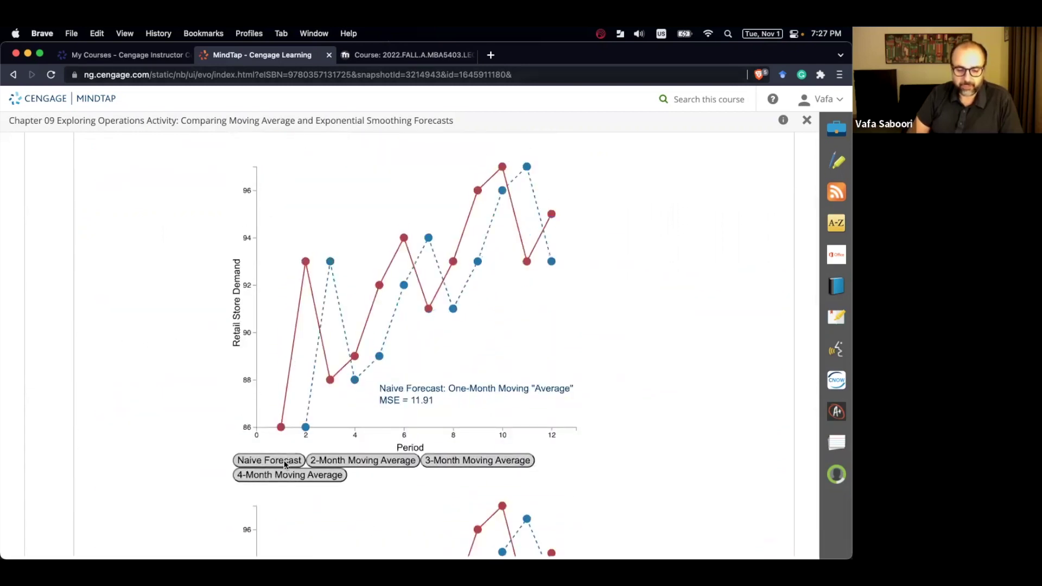
click(340, 458)
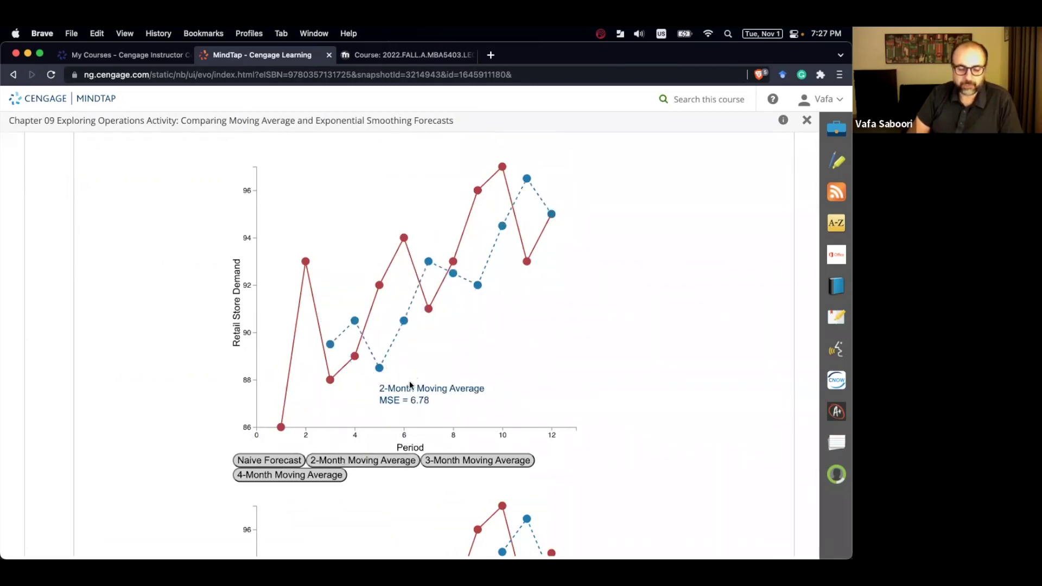
click(458, 462)
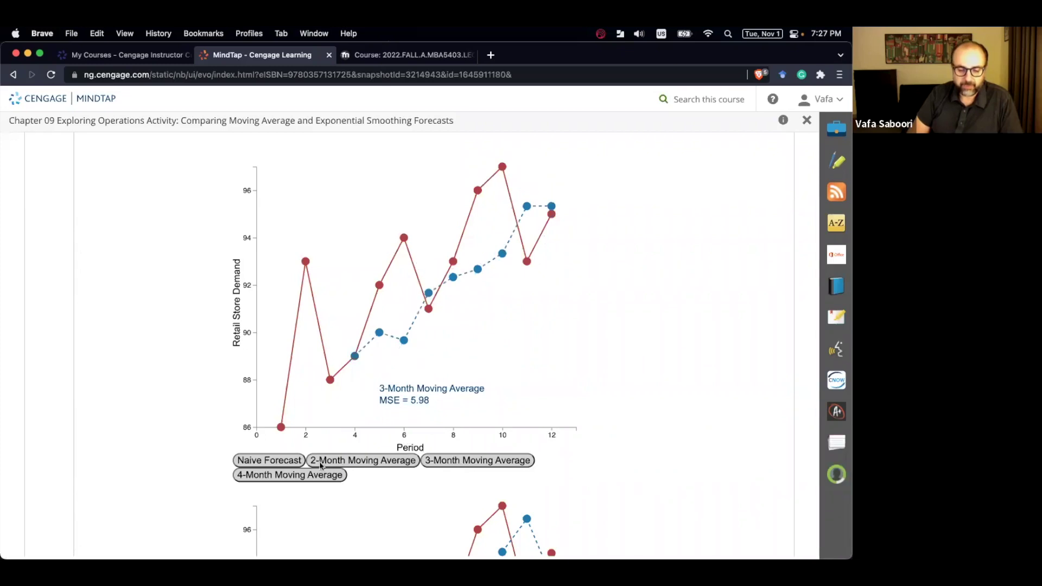
click(285, 478)
Answer question 1 with c, the 3-Month Moving Average.
scroll(393, 407, down, 10)
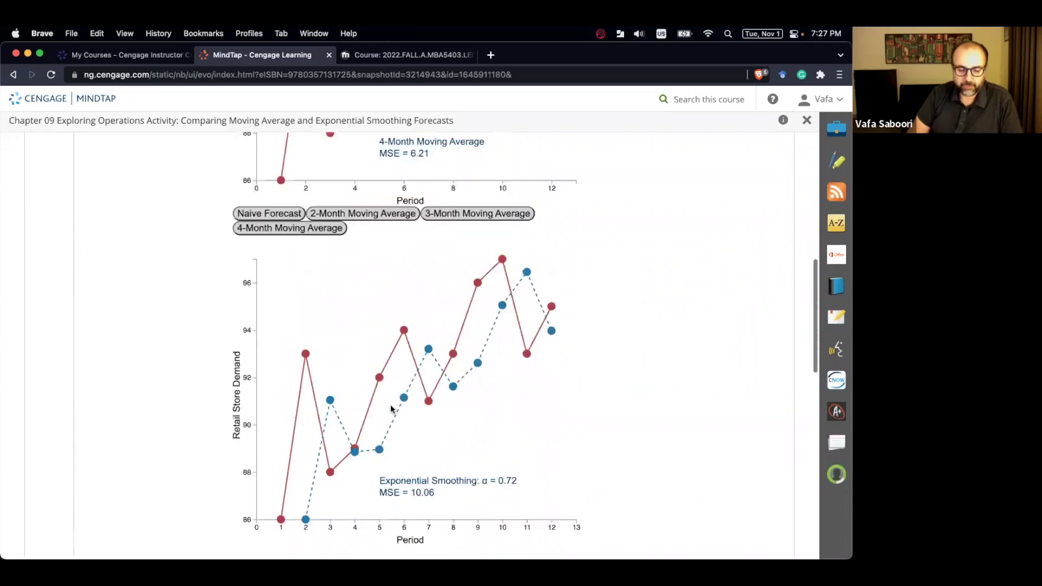
scroll(391, 408, down, 3)
click(98, 405)
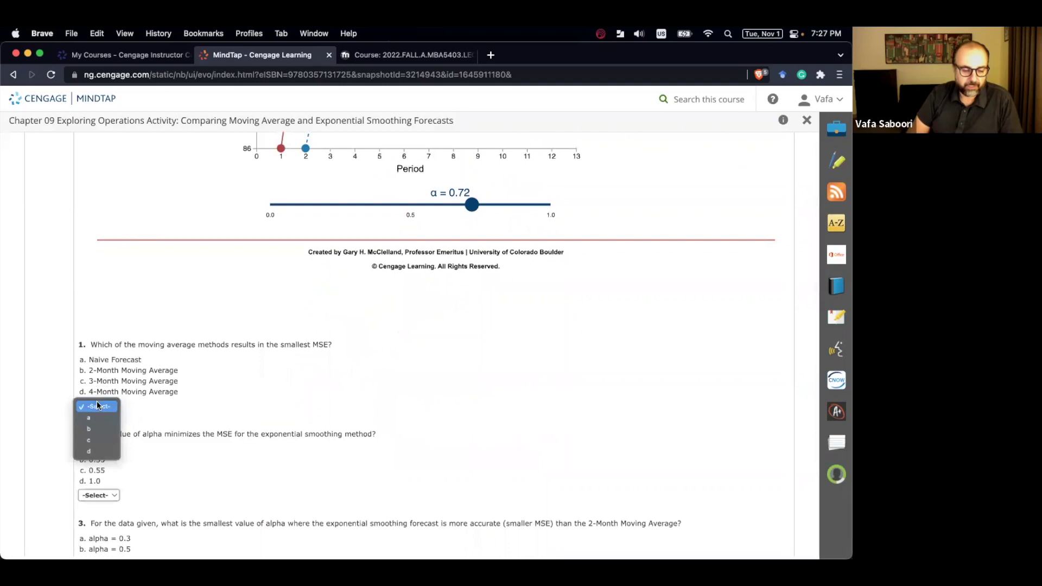
click(99, 438)
Set alpha to 0.55 on the exponential smoothing graph and answer question 2 with c.
scroll(136, 418, down, 2)
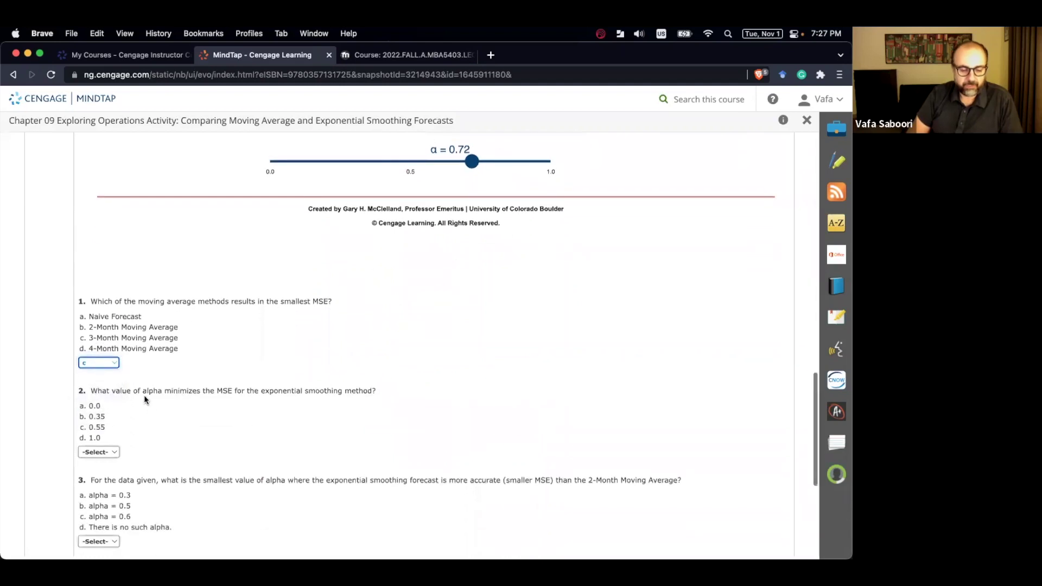
scroll(319, 389, up, 8)
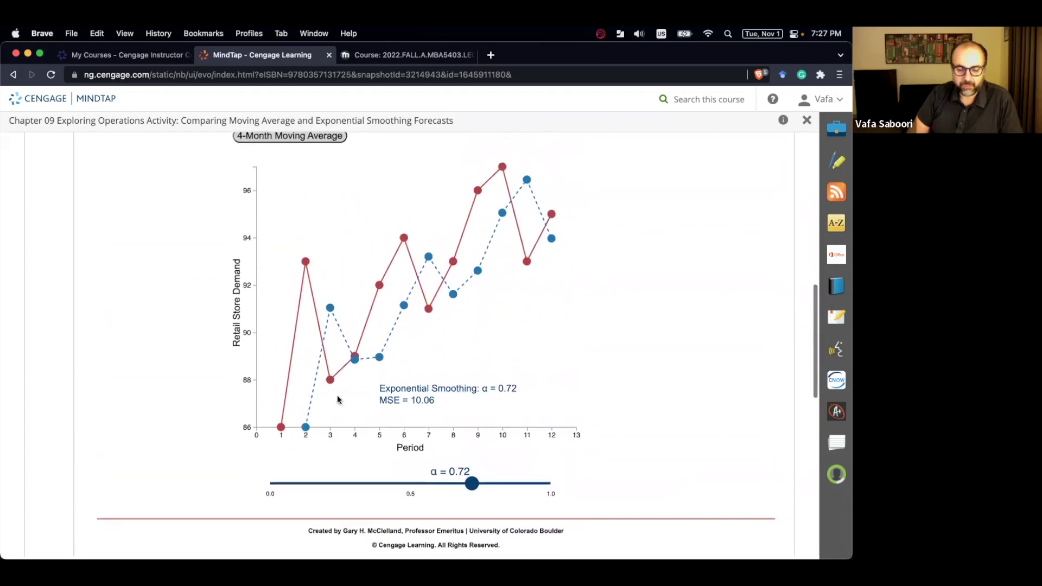
drag(472, 484, 424, 466)
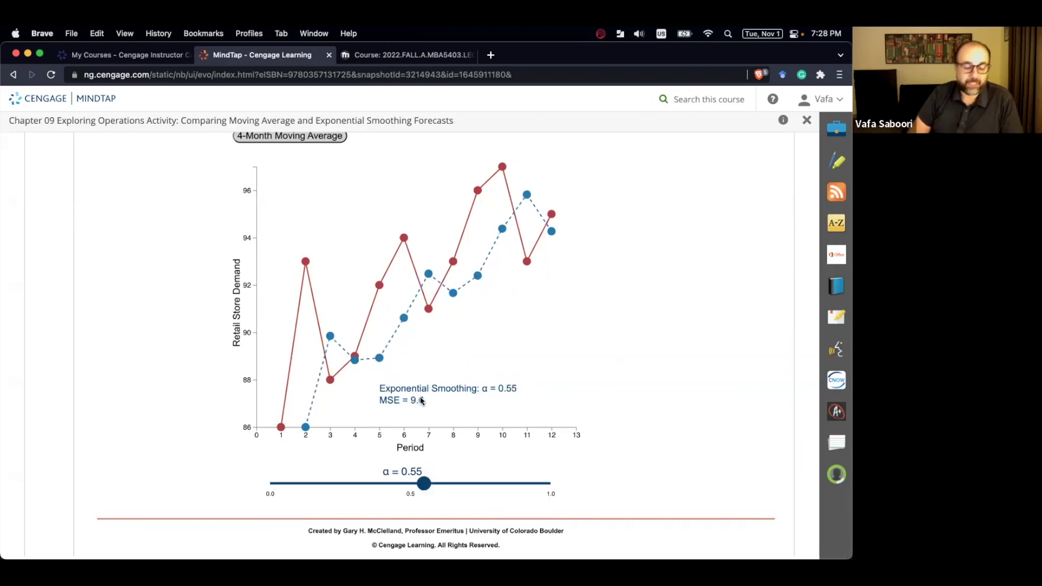
scroll(421, 401, down, 6)
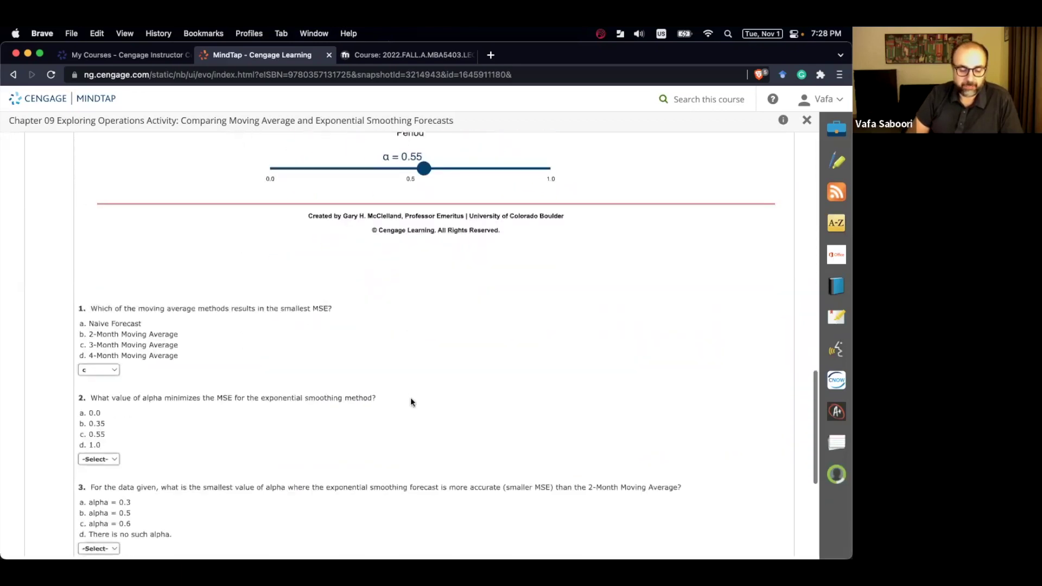
click(110, 439)
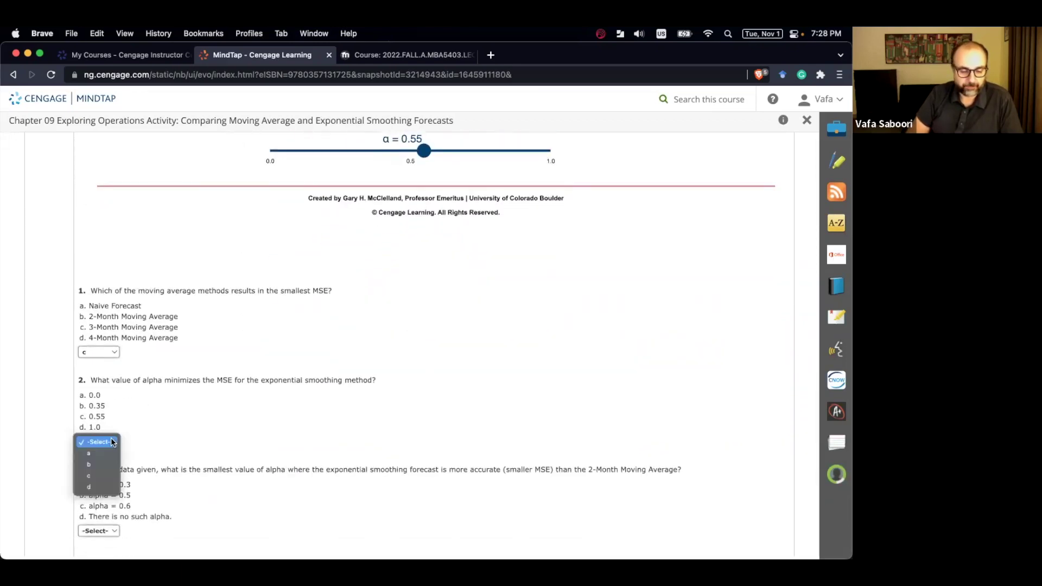
click(110, 477)
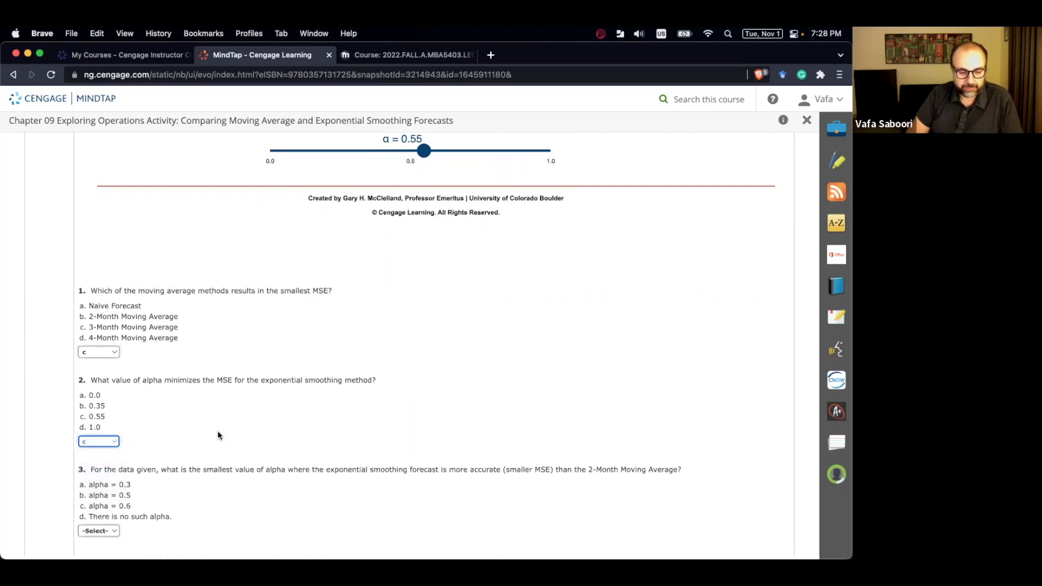
Compare the 2-Month Moving Average MSE with the exponential smoothing MSE at alpha 0.55 for question 3.
scroll(218, 434, down, 3)
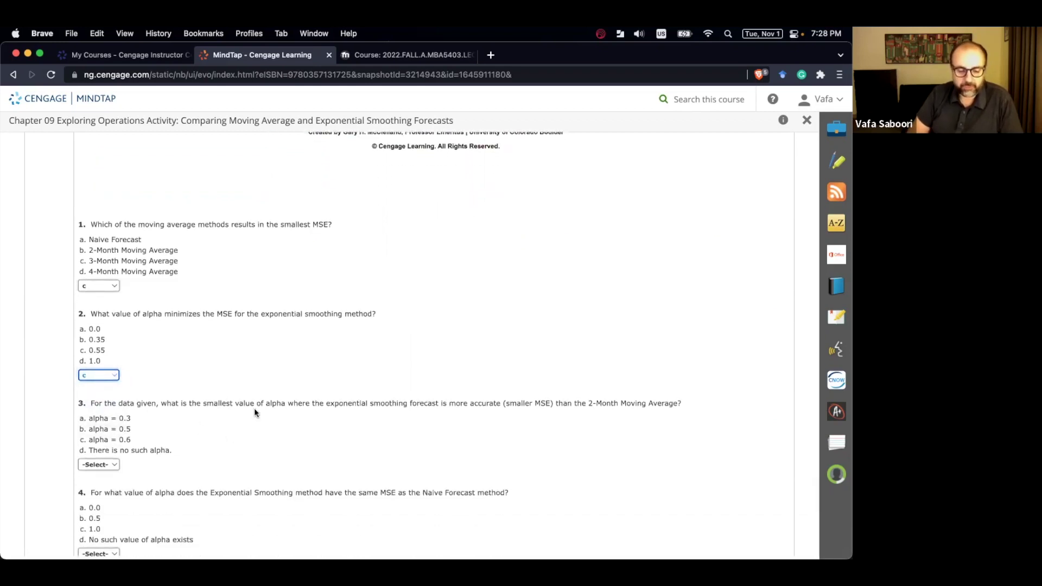
scroll(254, 412, down, 1)
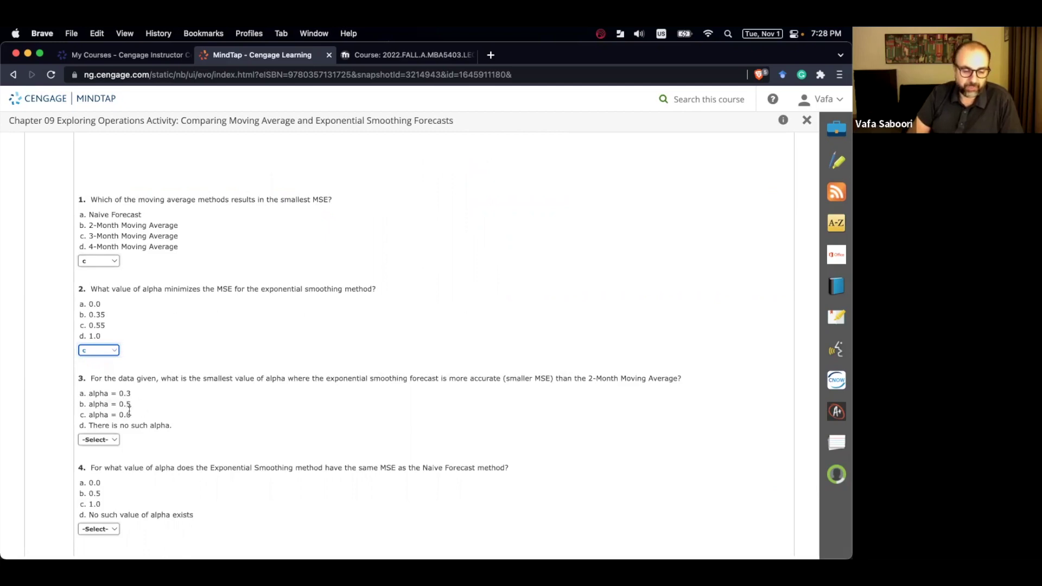
scroll(228, 413, up, 1)
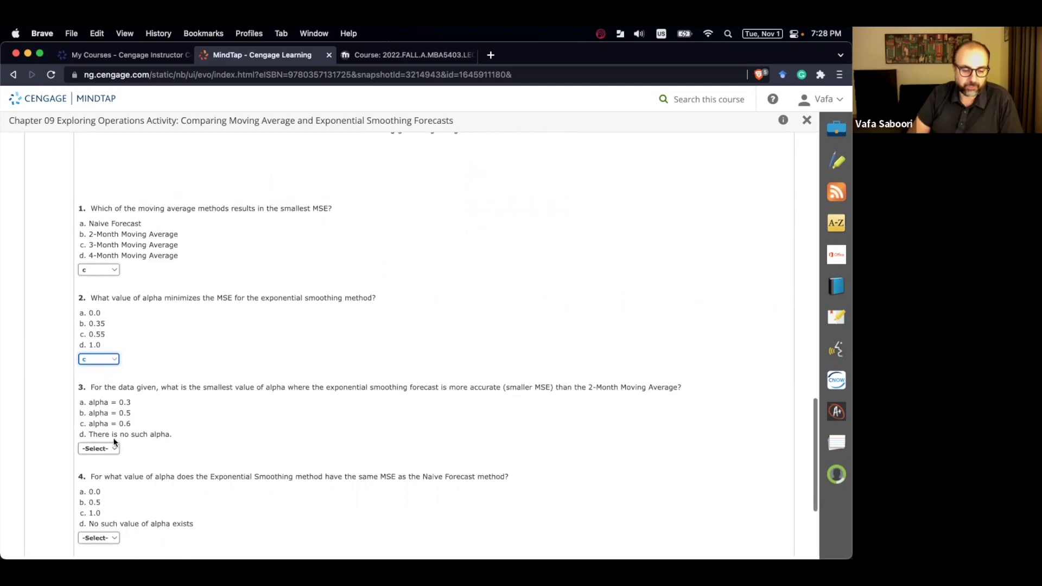
scroll(232, 416, up, 2)
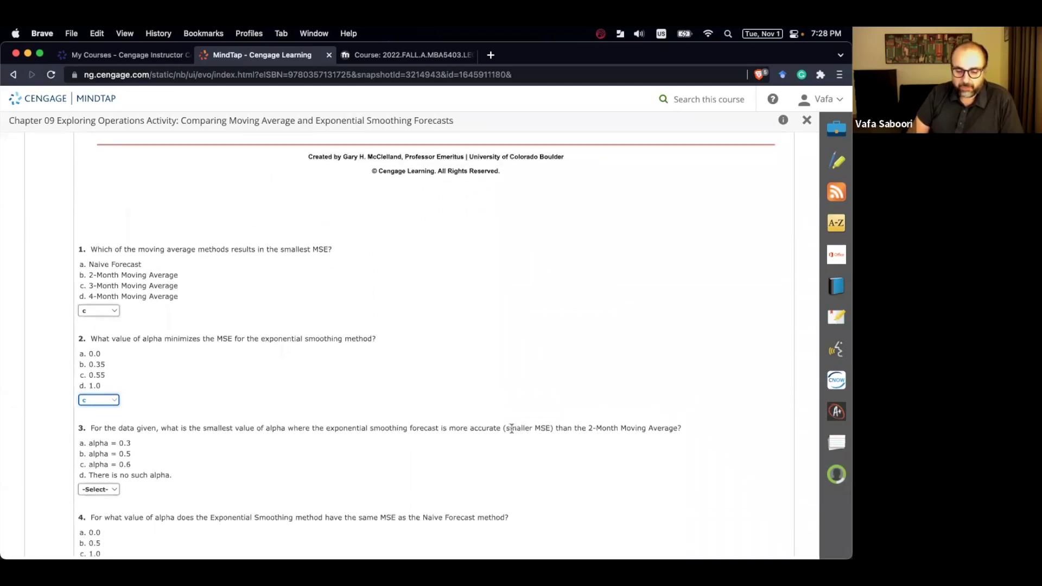
scroll(445, 375, up, 15)
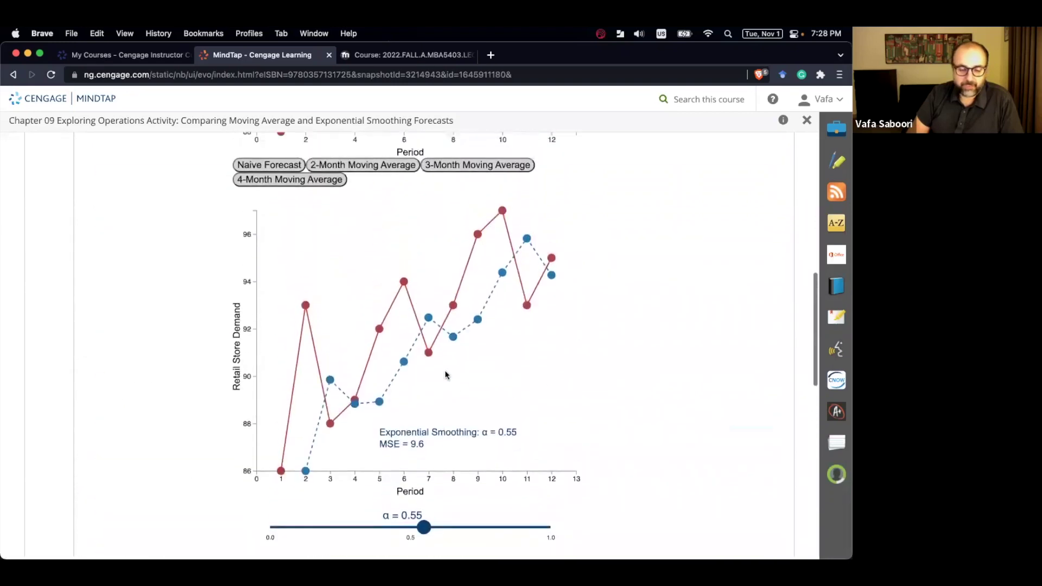
click(324, 362)
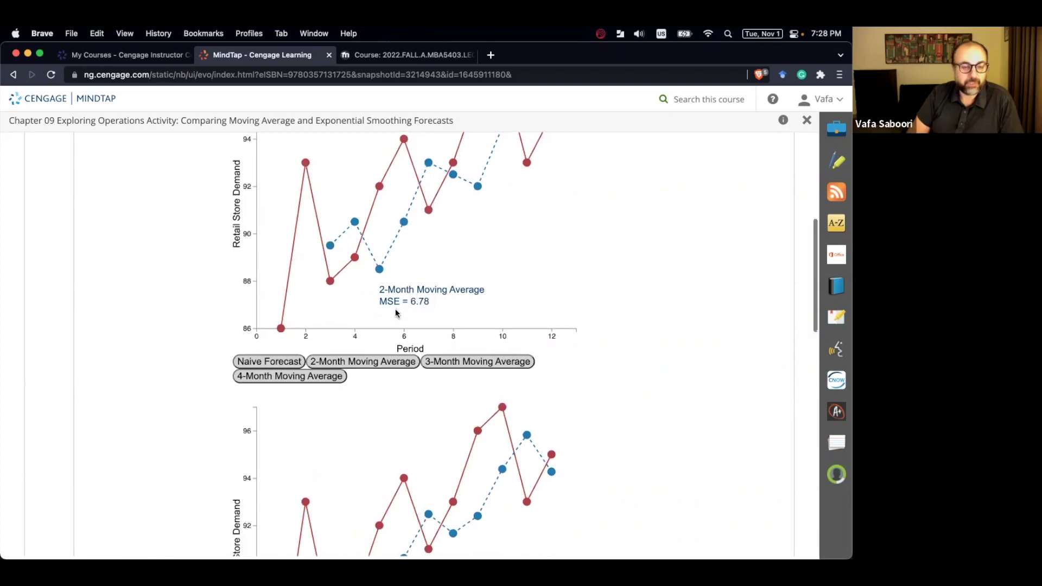
scroll(404, 307, down, 10)
drag(374, 434, 424, 436)
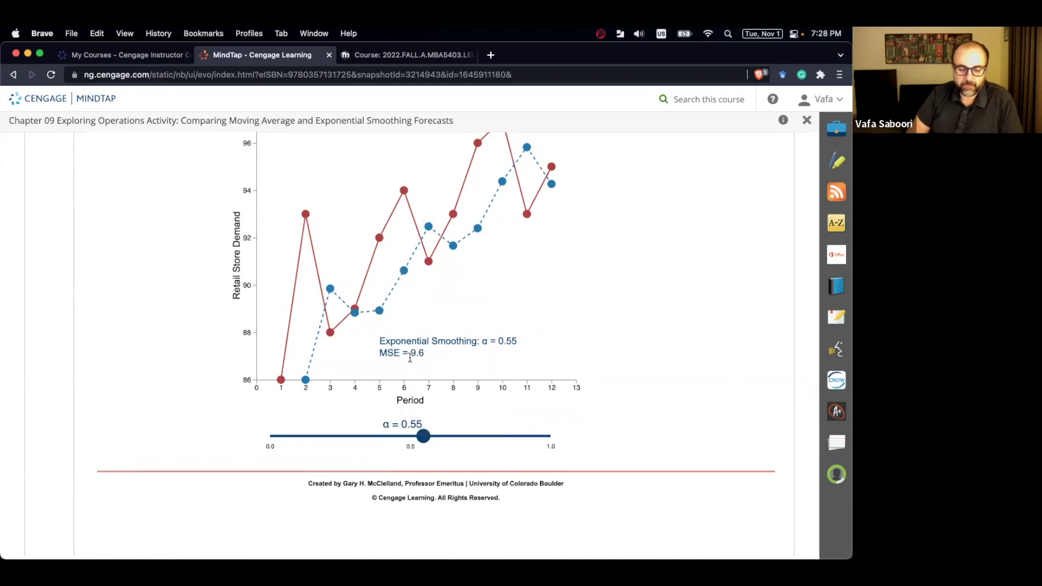
scroll(417, 352, up, 5)
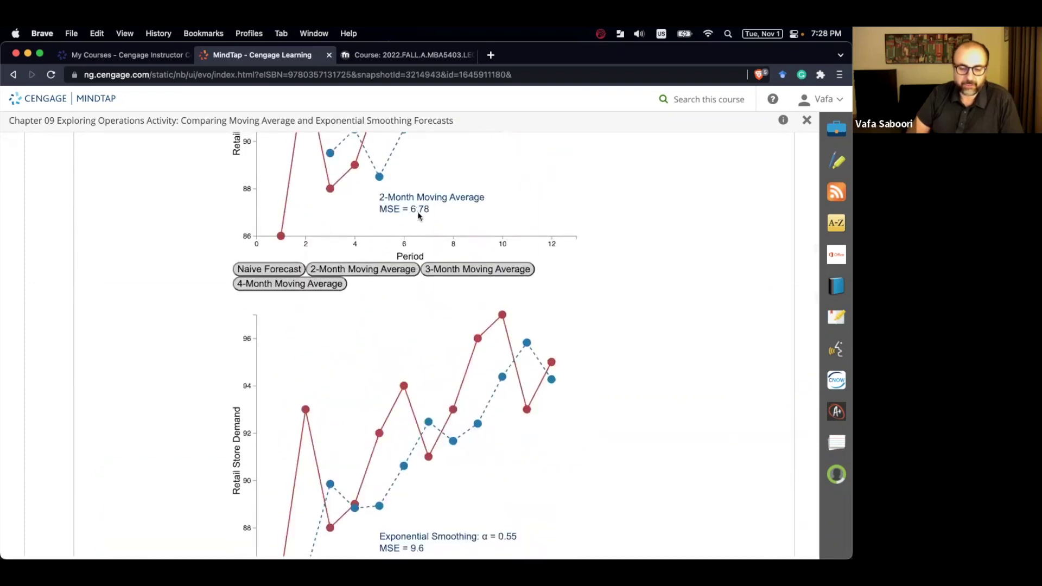
scroll(402, 227, down, 15)
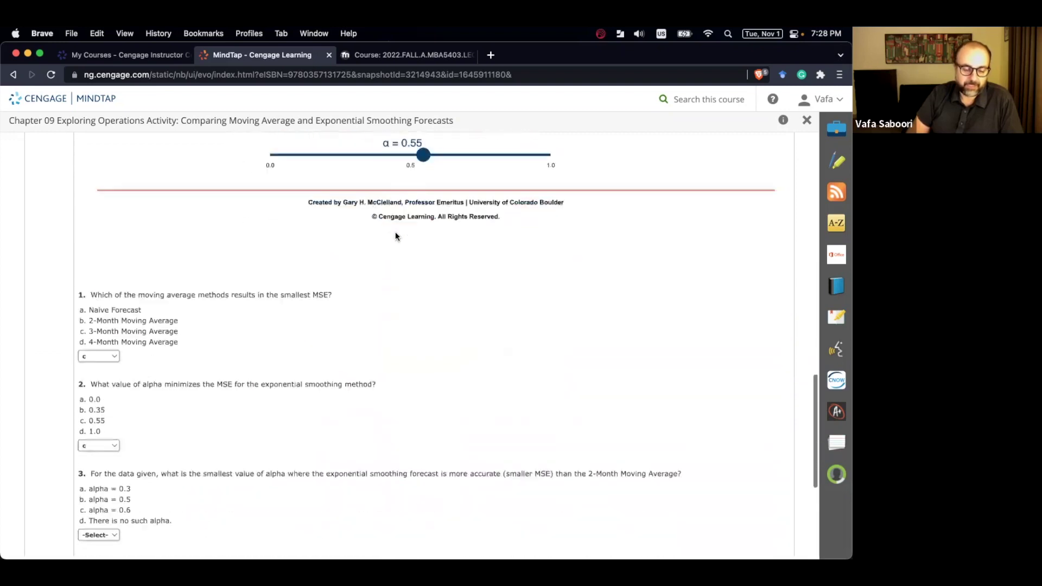
Answer question 3 with d, There is no such alpha.
triple_click(127, 400)
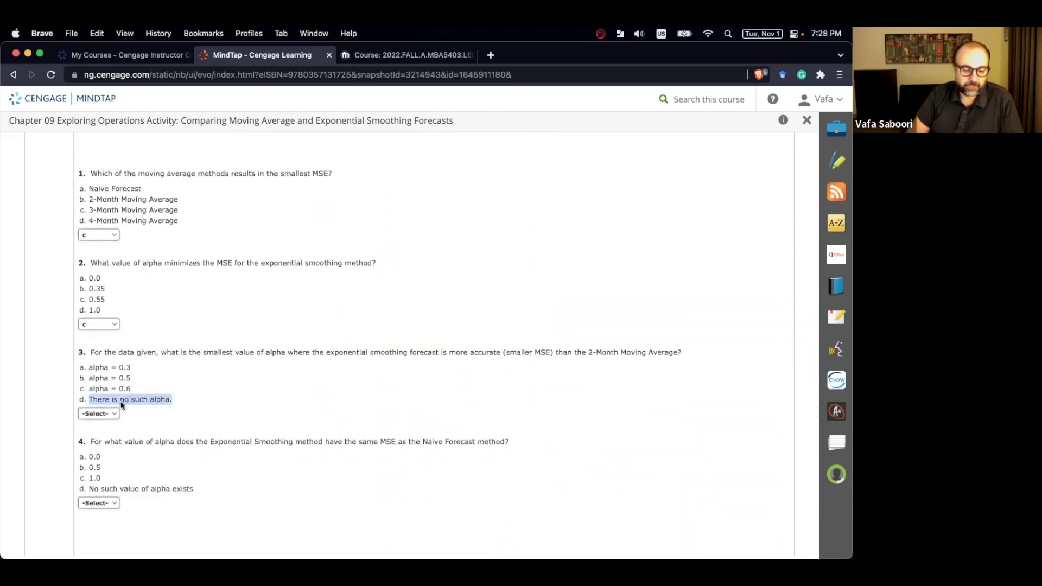
click(98, 414)
key(Return)
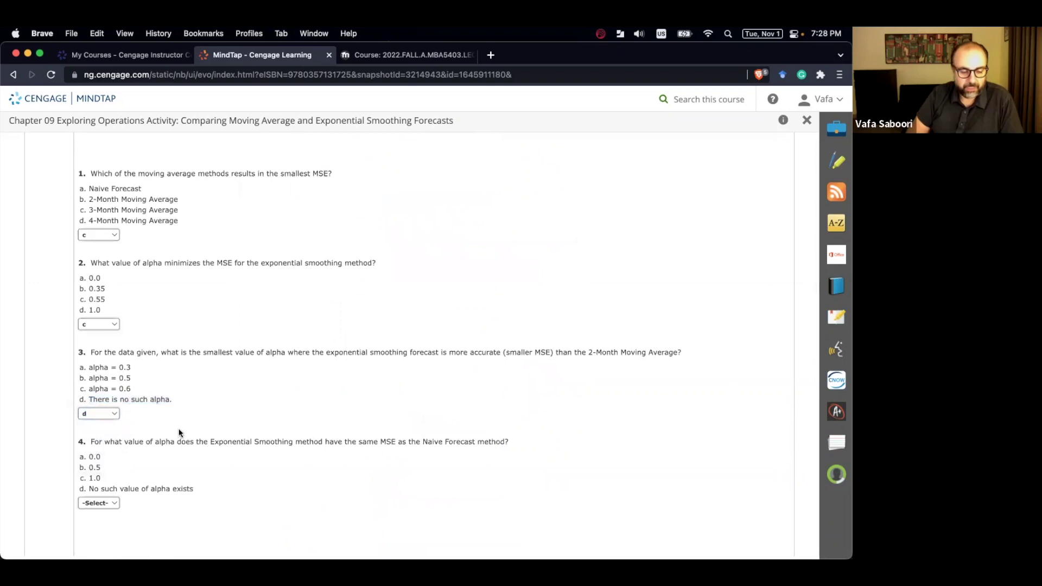
Set alpha to 1 on the exponential smoothing graph and compare its MSE with the Naive Forecast's for question 4.
scroll(179, 432, down, 1)
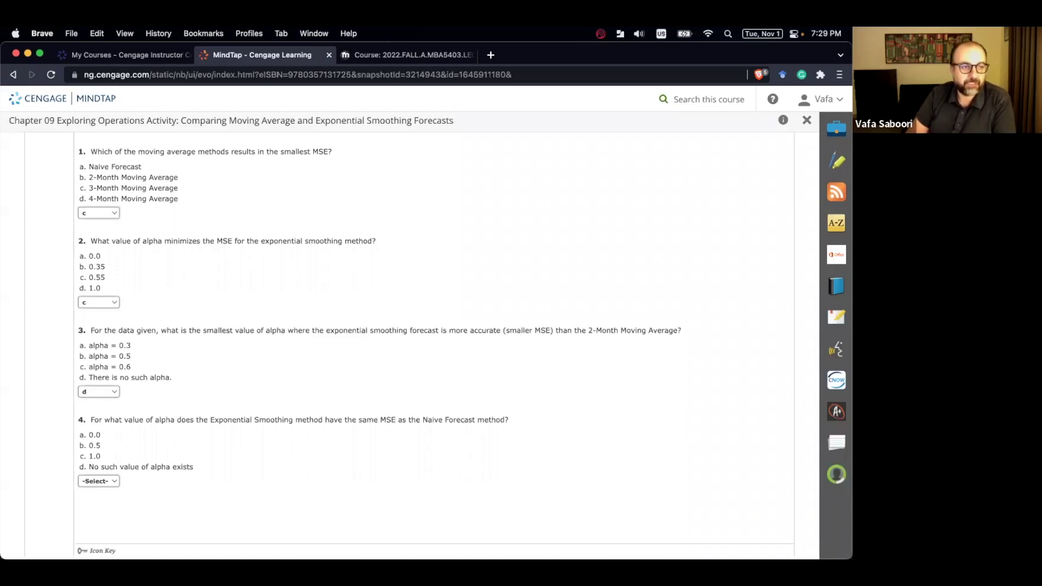
scroll(263, 478, down, 10)
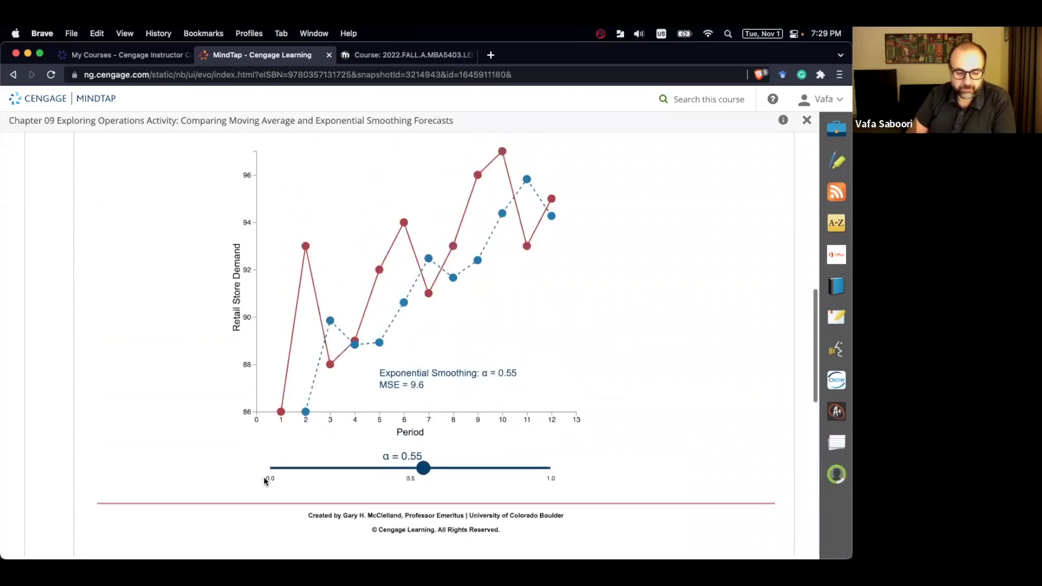
drag(425, 470, 559, 475)
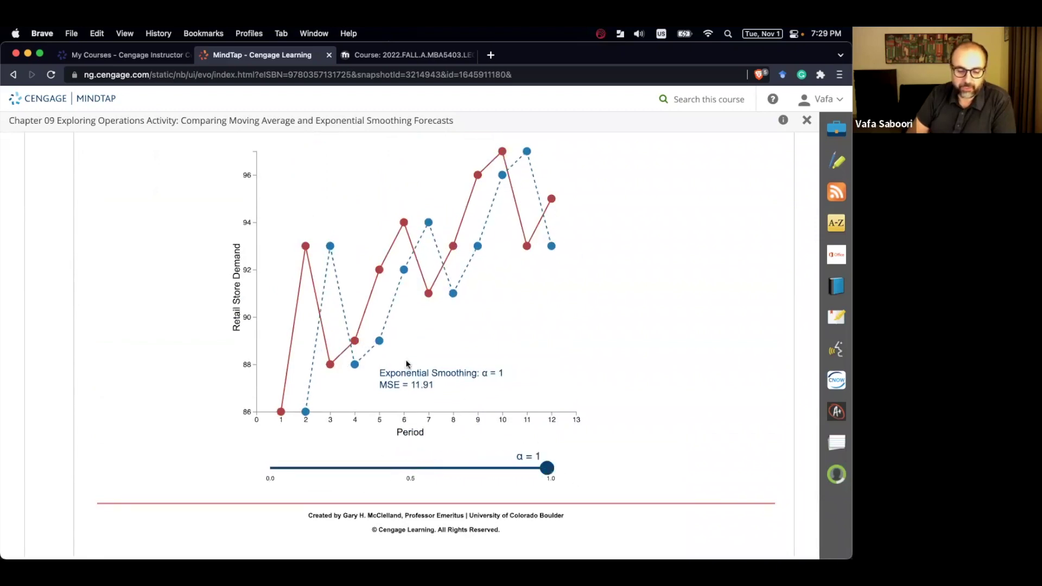
scroll(405, 359, up, 5)
click(262, 358)
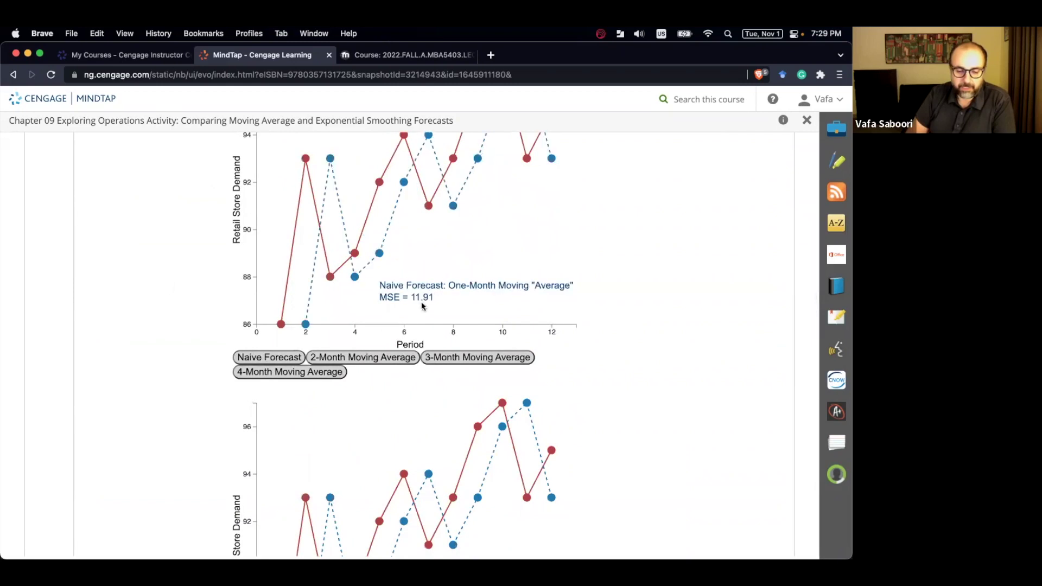
drag(412, 295, 439, 297)
scroll(400, 353, down, 4)
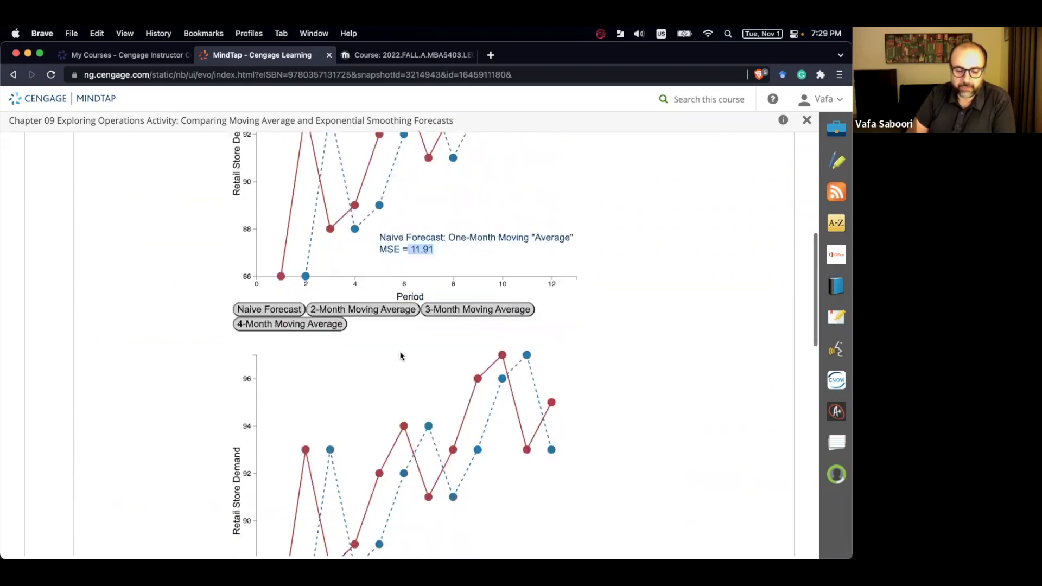
triple_click(419, 451)
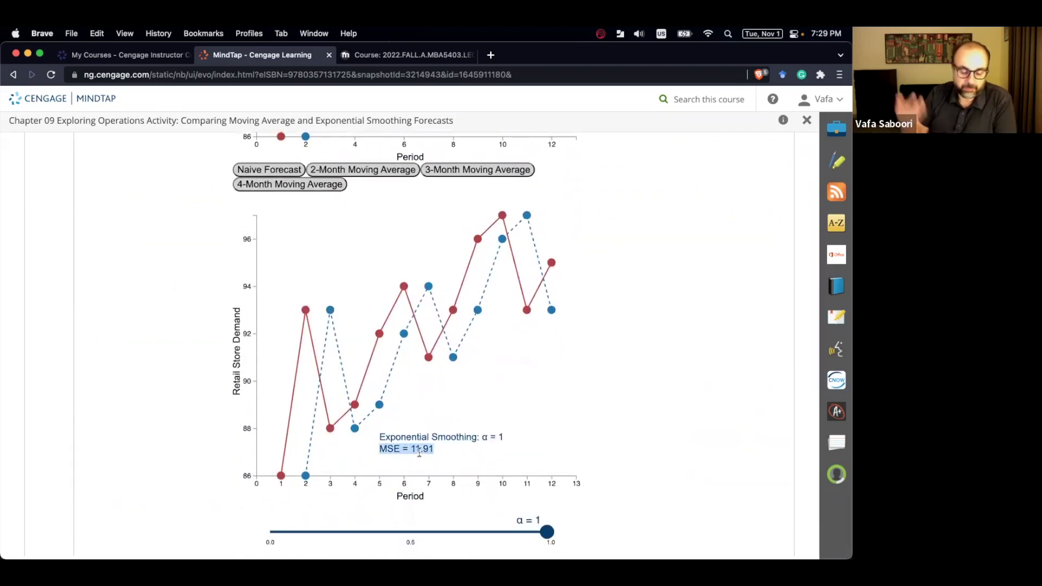
Answer question 4 with c, alpha 1.0.
scroll(418, 451, down, 5)
scroll(418, 452, down, 5)
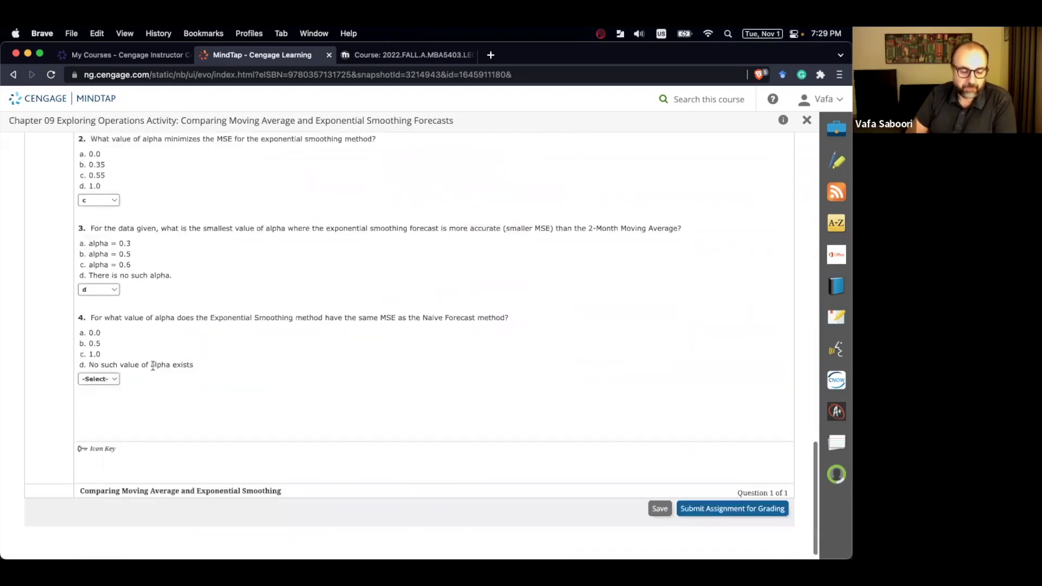
click(98, 378)
click(106, 413)
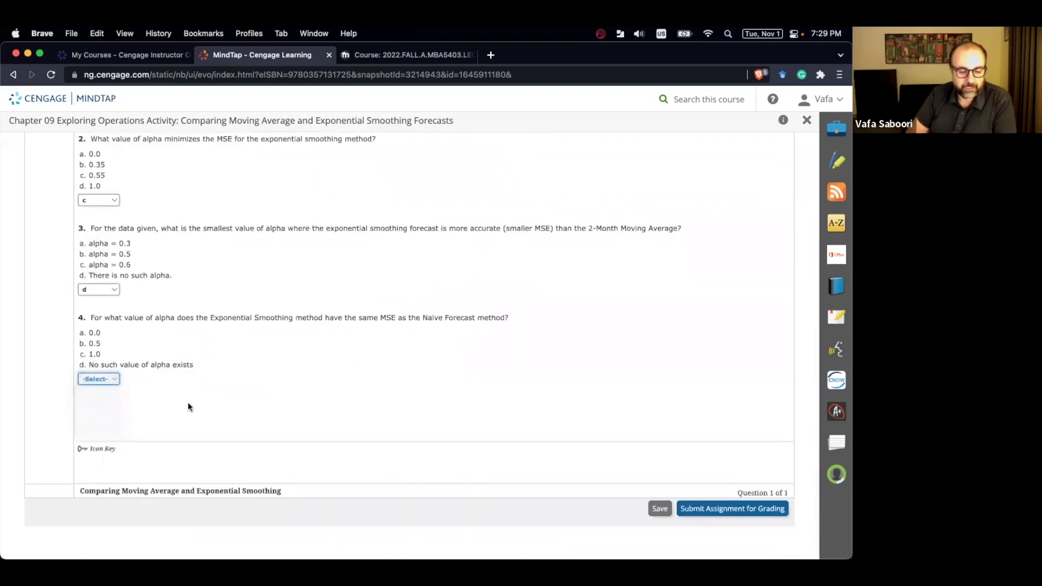
Close the activity and open Chapter 09 Homework: Forecasting and Demand Planning from Chapter 09 Assignments and Tests.
scroll(625, 354, up, 20)
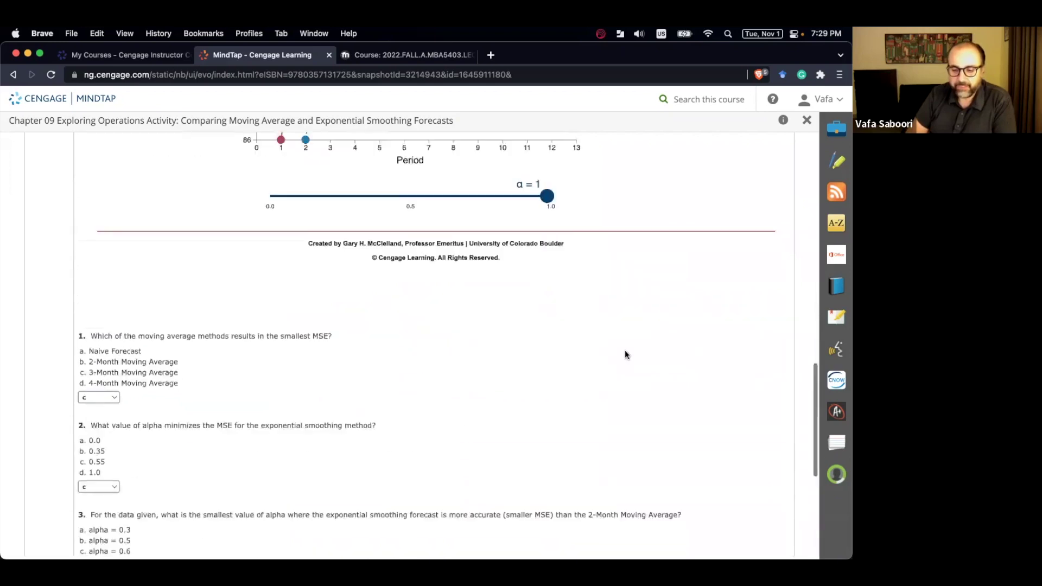
click(807, 120)
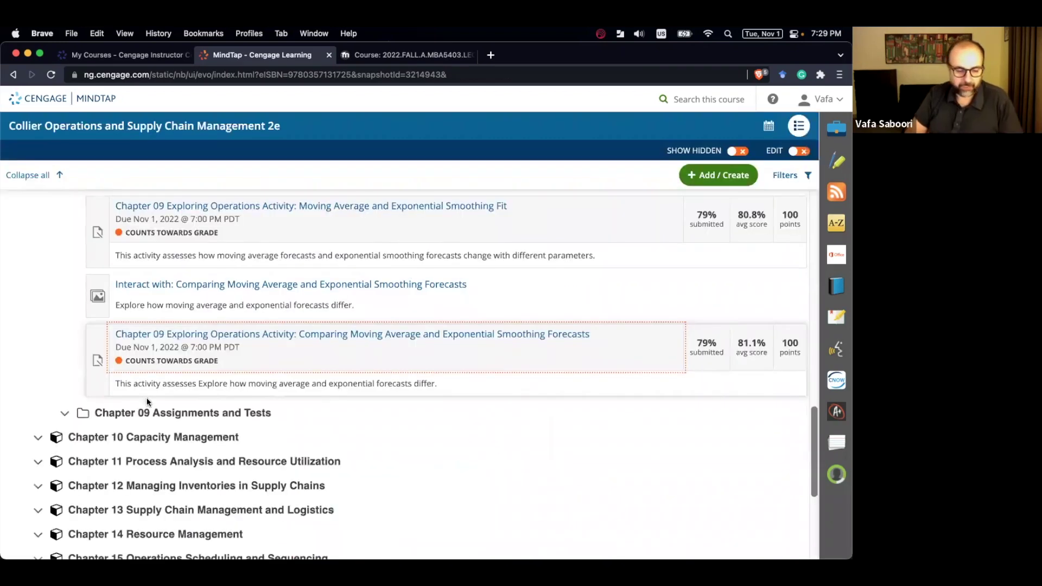
click(152, 413)
scroll(152, 413, down, 5)
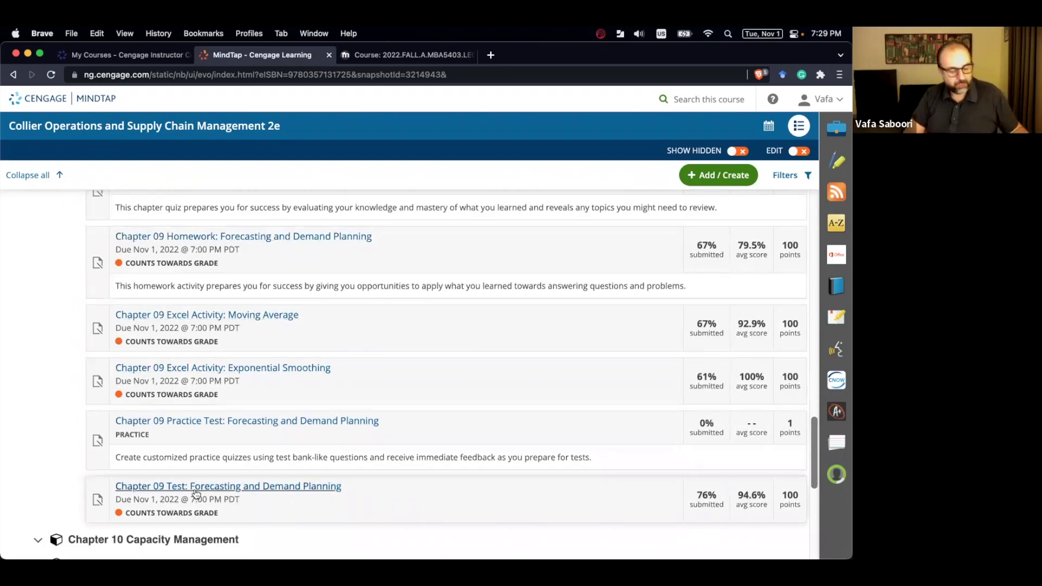
click(264, 239)
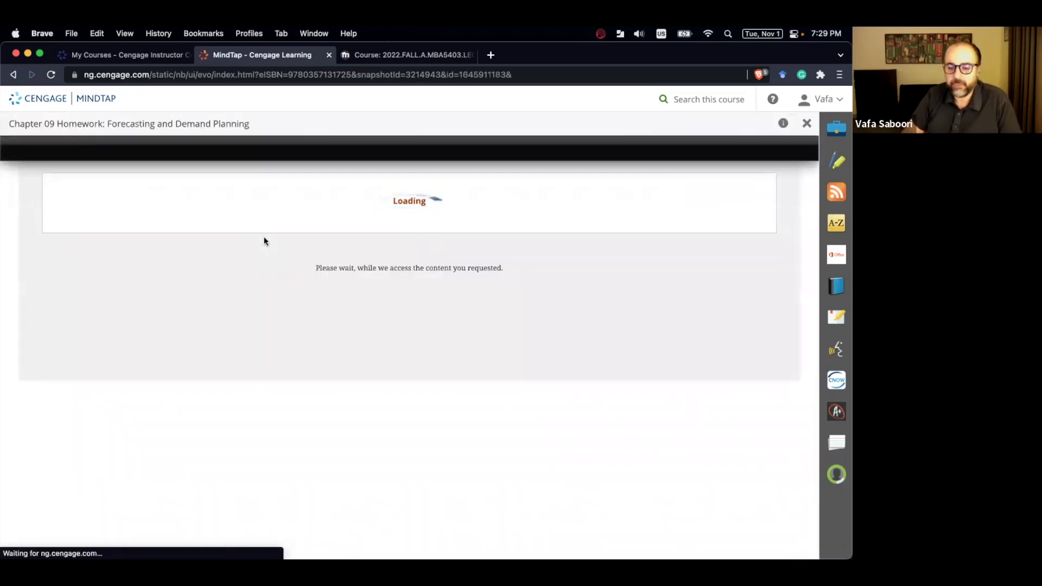
click(90, 228)
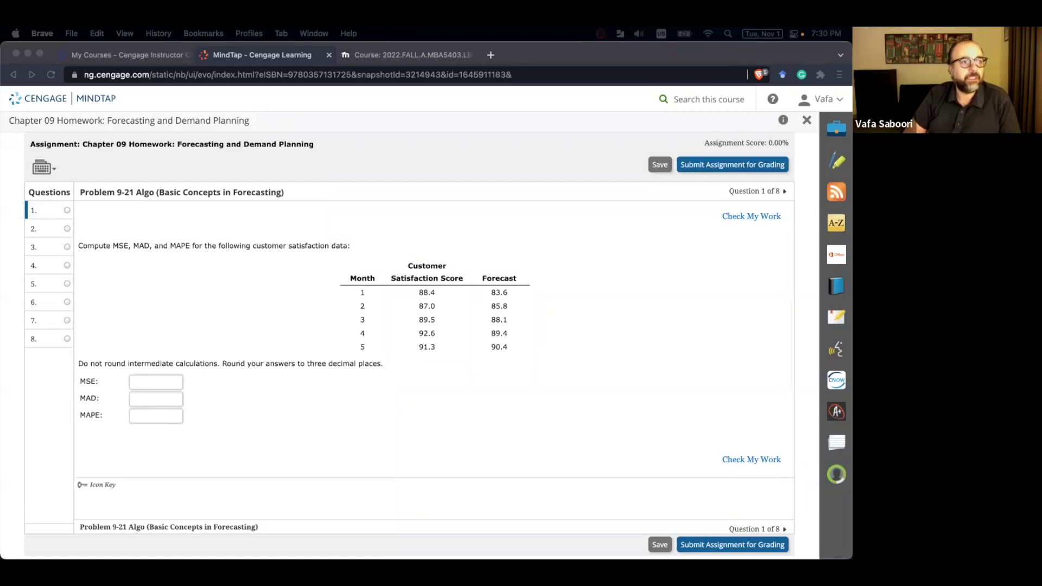
Switch to the blank Excel workbook Book2, enlarge its window and magnify the sheet.
key(super+Tab)
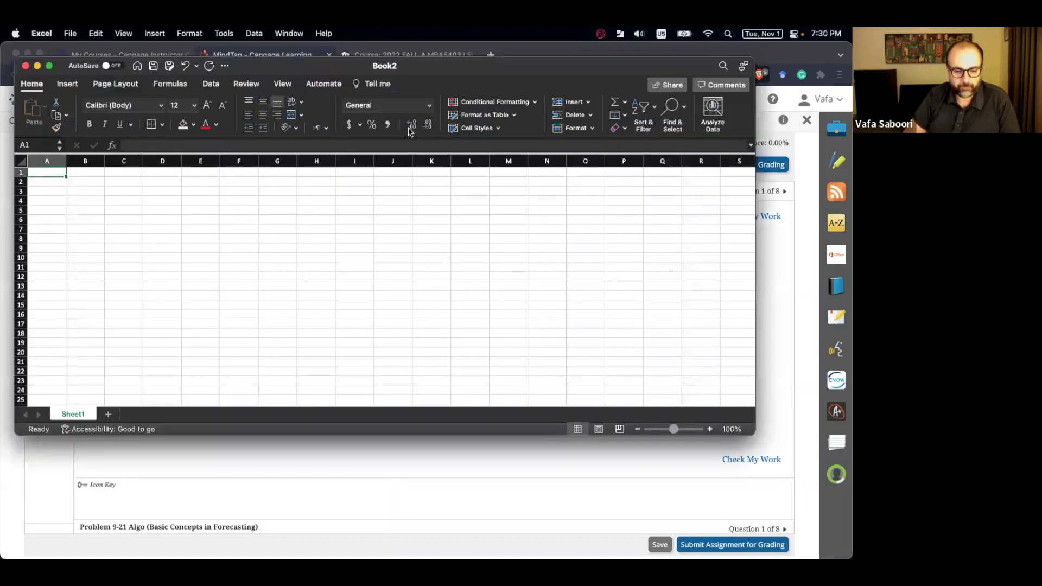
double_click(461, 72)
scroll(238, 215, up, 3)
scroll(345, 261, up, 5)
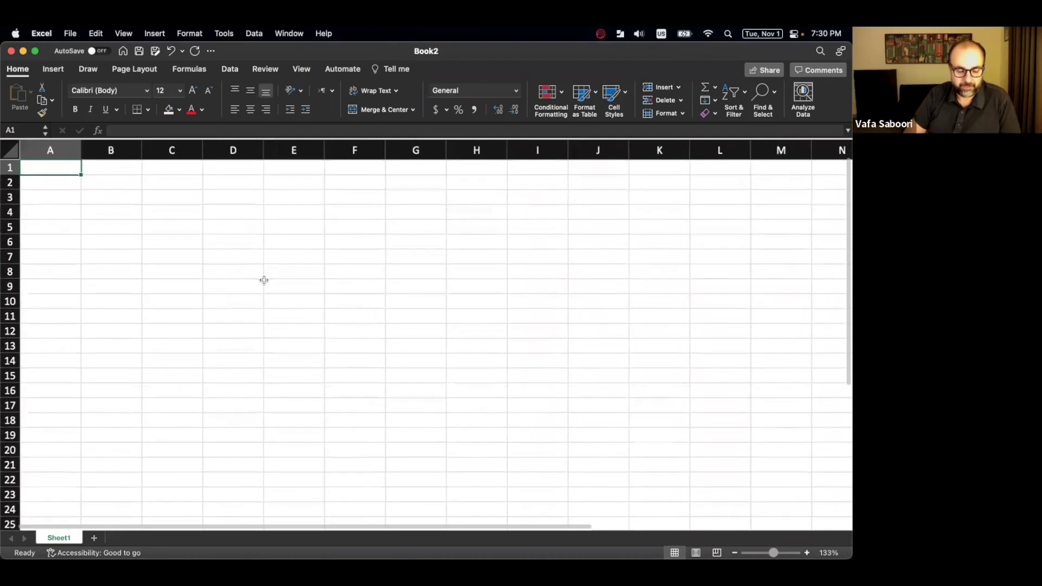
Copy the customer satisfaction data table from Problem 9-21 in the browser into the Excel sheet, starting at A1.
key(ctrl+Up)
click(215, 244)
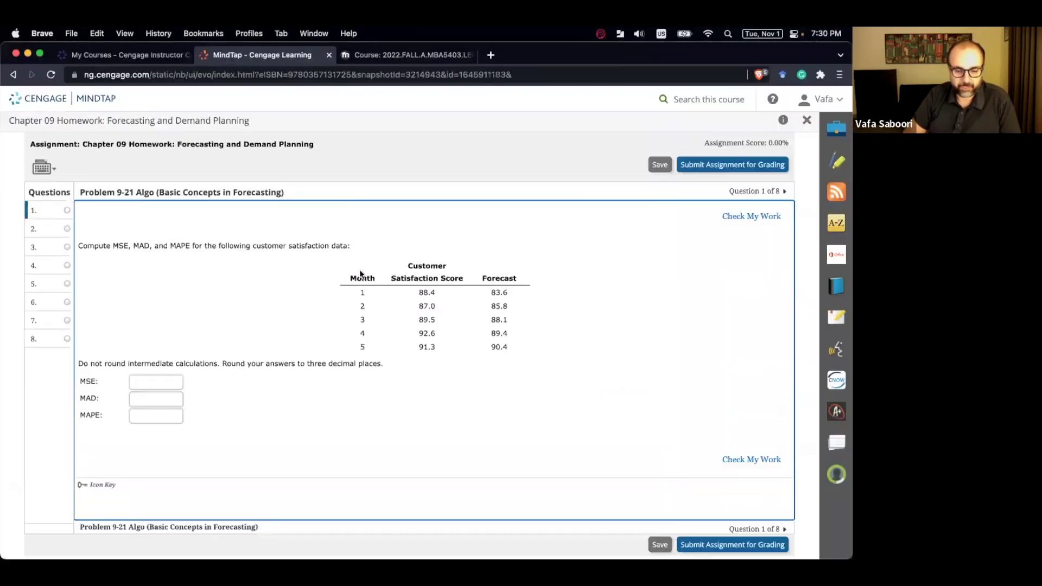
drag(340, 245, 265, 362)
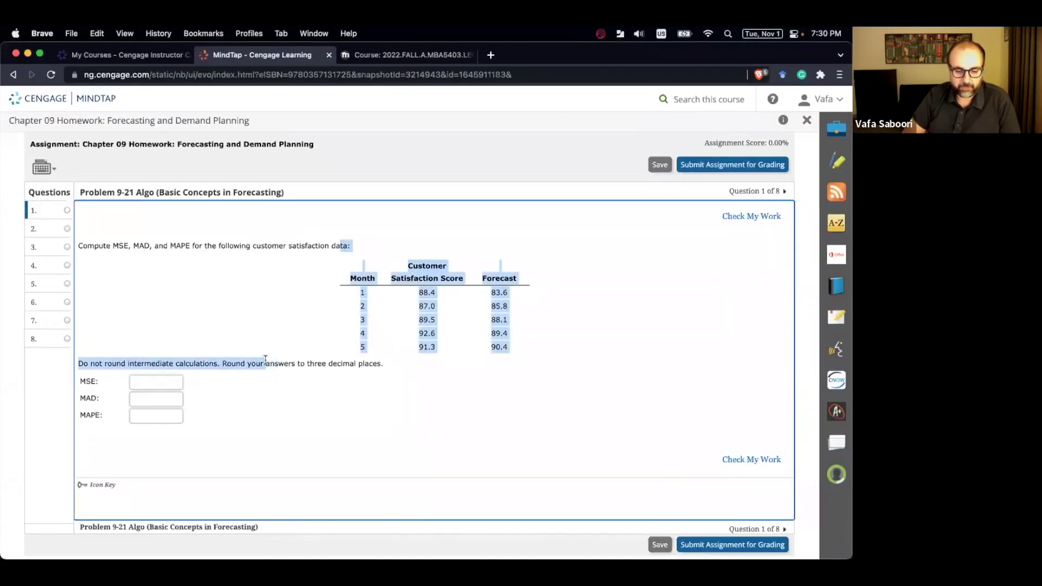
key(ctrl+Up)
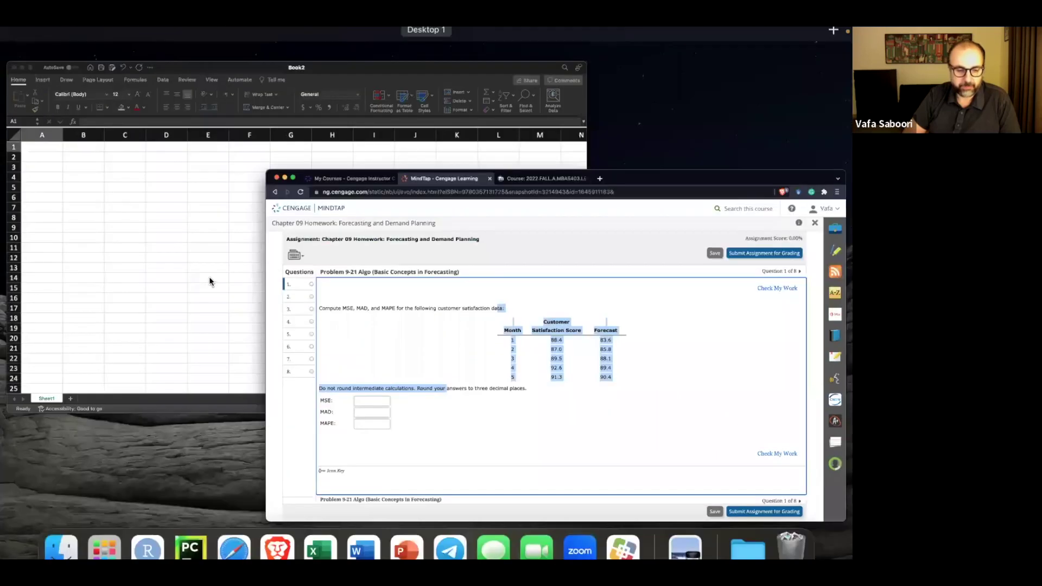
click(209, 281)
text(ta: Month	Customer Satisfaction Score	Forecast 1	88.4	83.6 2	87.0	85.8 3	89.5	88.1 4	92.6	89.4 5	91.3	90.4 Do not round intermediate calculations. Round your)
Clear the stray text in A1 and fit column B's width to its contents.
click(60, 167)
key(Delete)
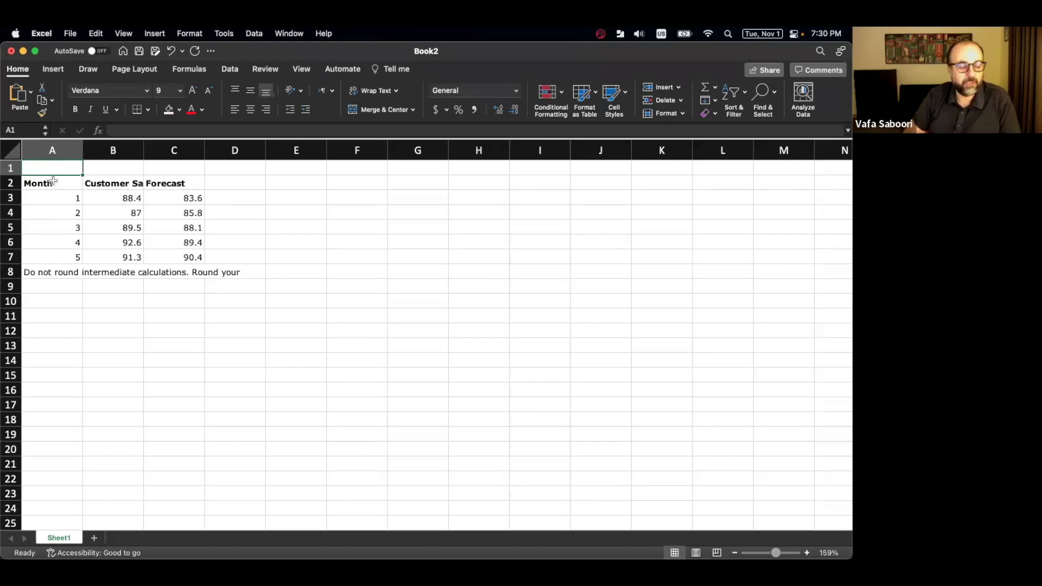
double_click(144, 153)
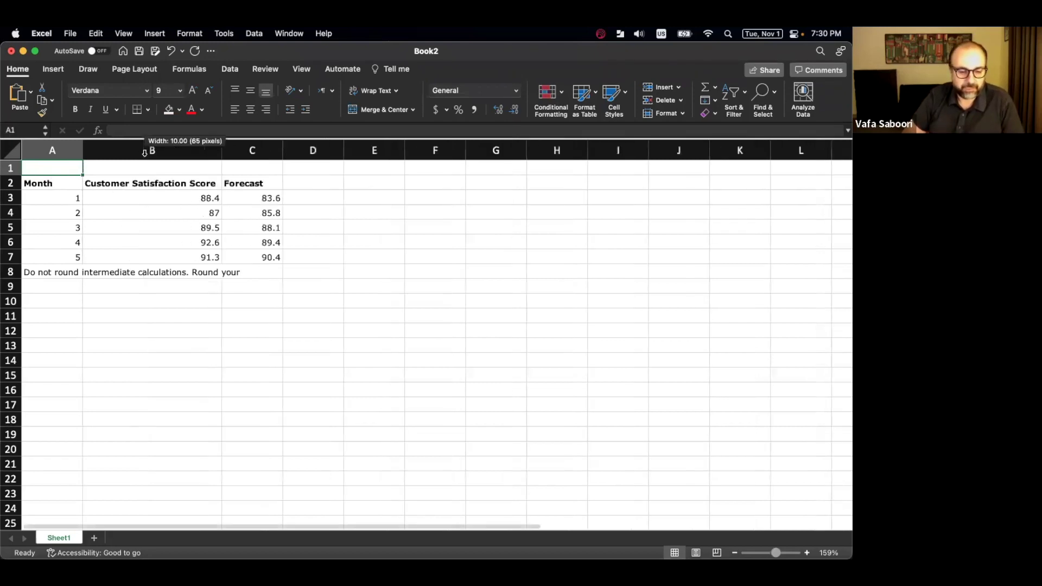
Rename the headers to Customer Satisfaction Score (At) and Forecast (Ft), refitting column B's width to its new header.
double_click(211, 184)
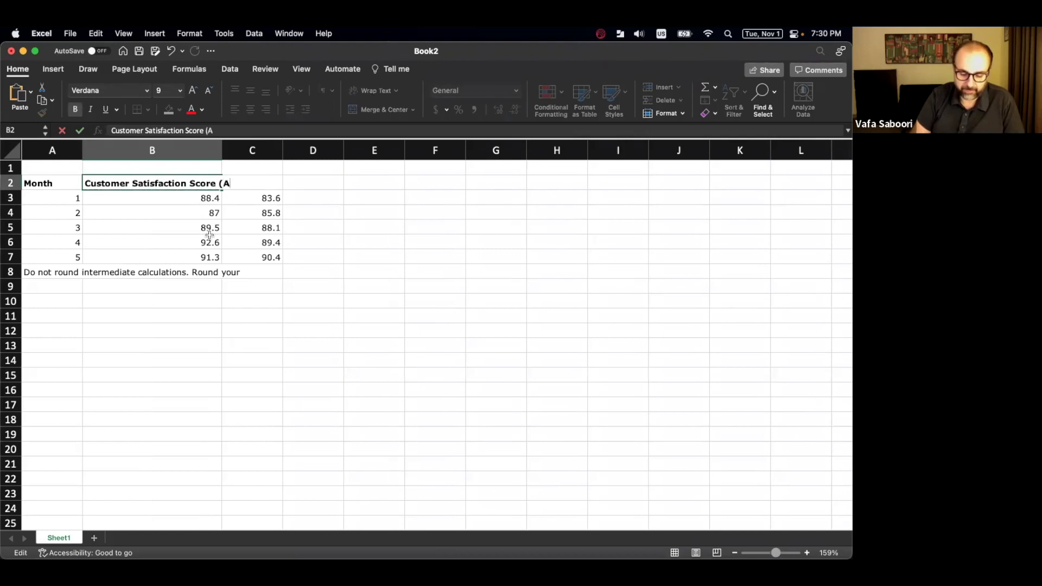
text())
key(Return)
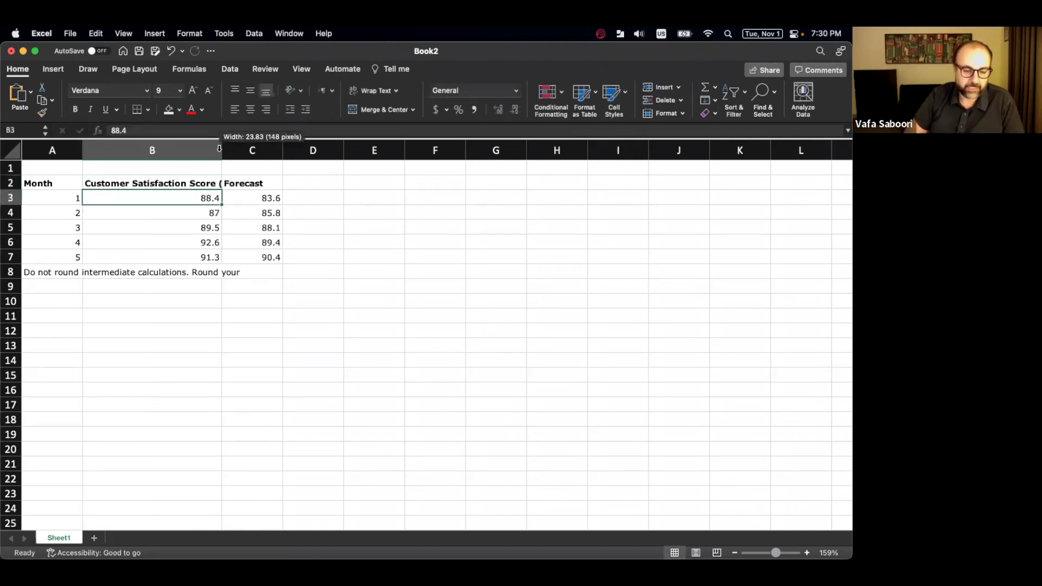
double_click(222, 151)
double_click(291, 183)
text(()
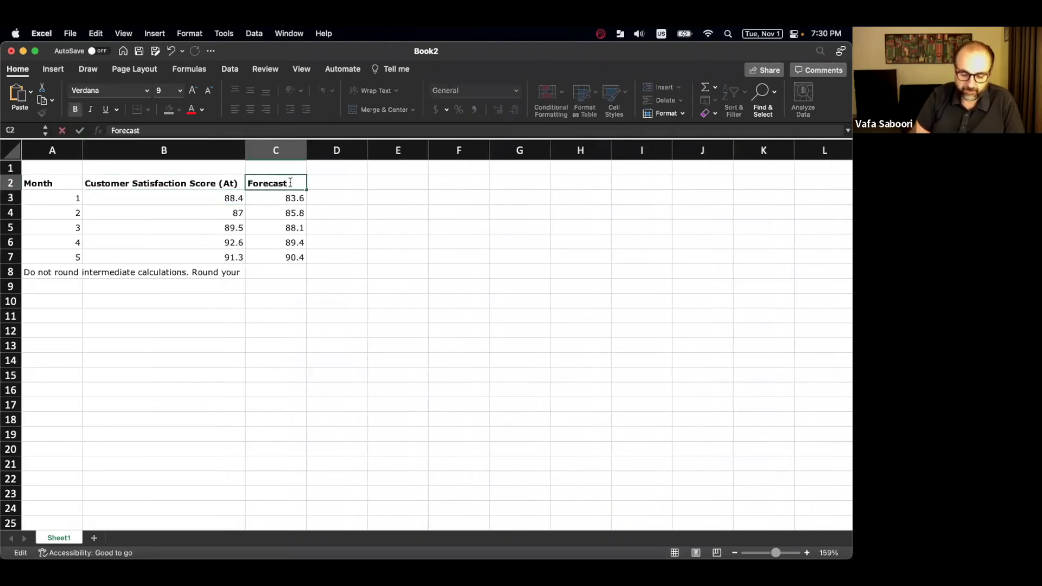
text(Ft))
key(Return)
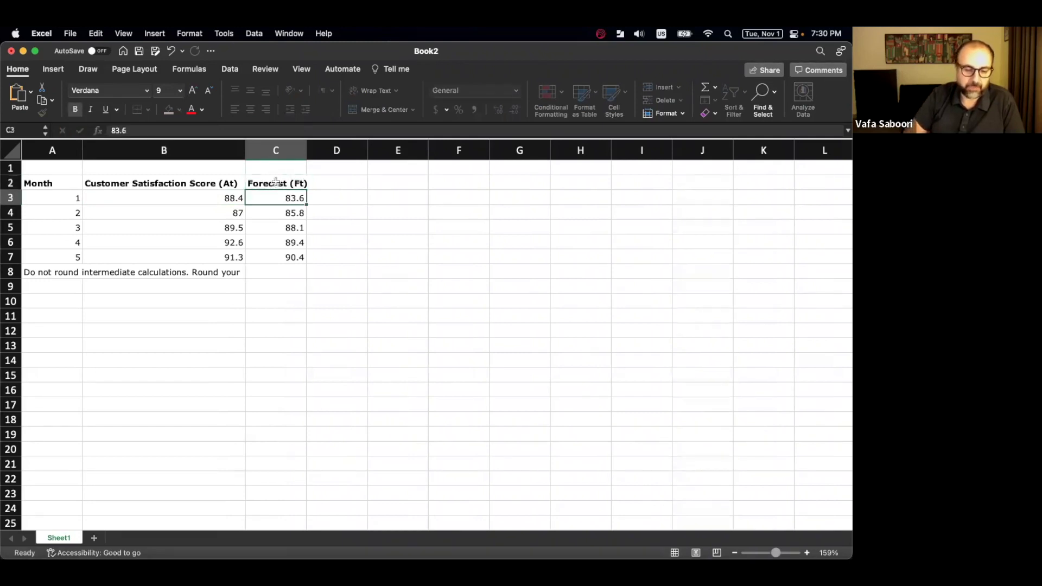
Delete the empty row 1 and clear the leftover rounding note beneath the table in column A.
click(12, 168)
right_click(16, 169)
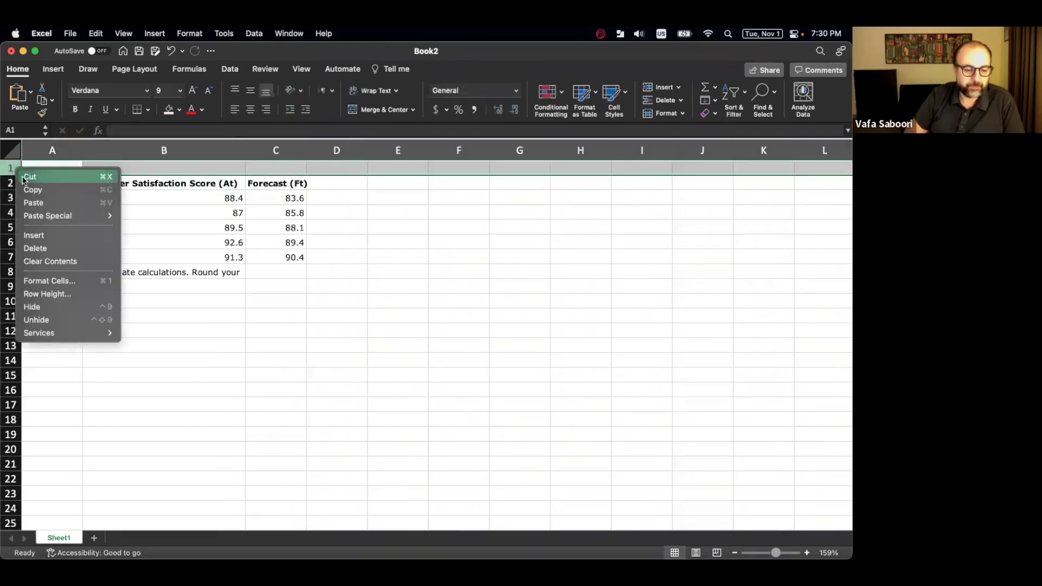
click(52, 249)
click(48, 269)
click(56, 256)
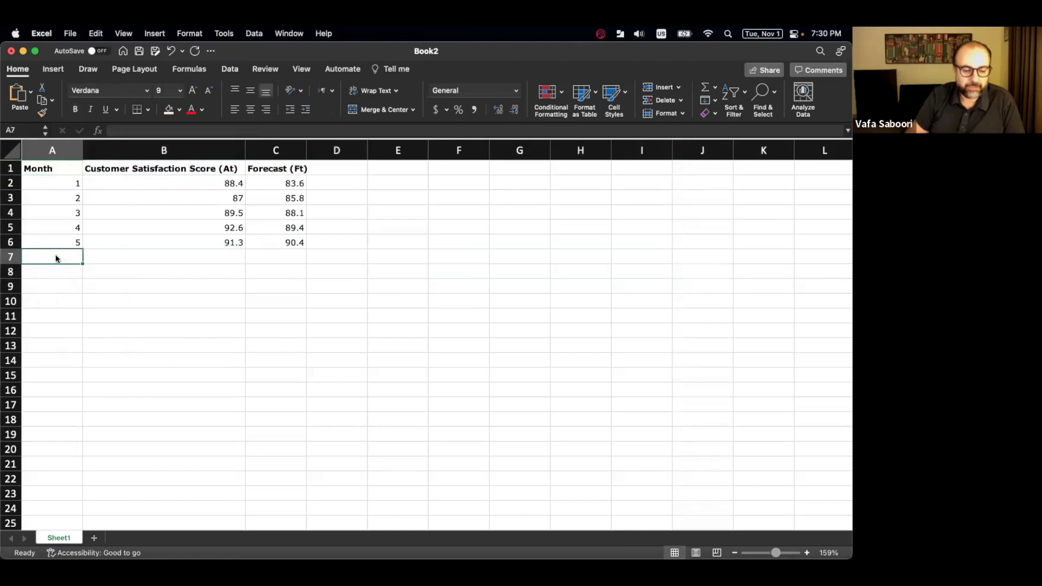
Wrap the text of headers A1:C1, narrow column B and make row 1 tall enough for three lines.
drag(67, 168, 277, 168)
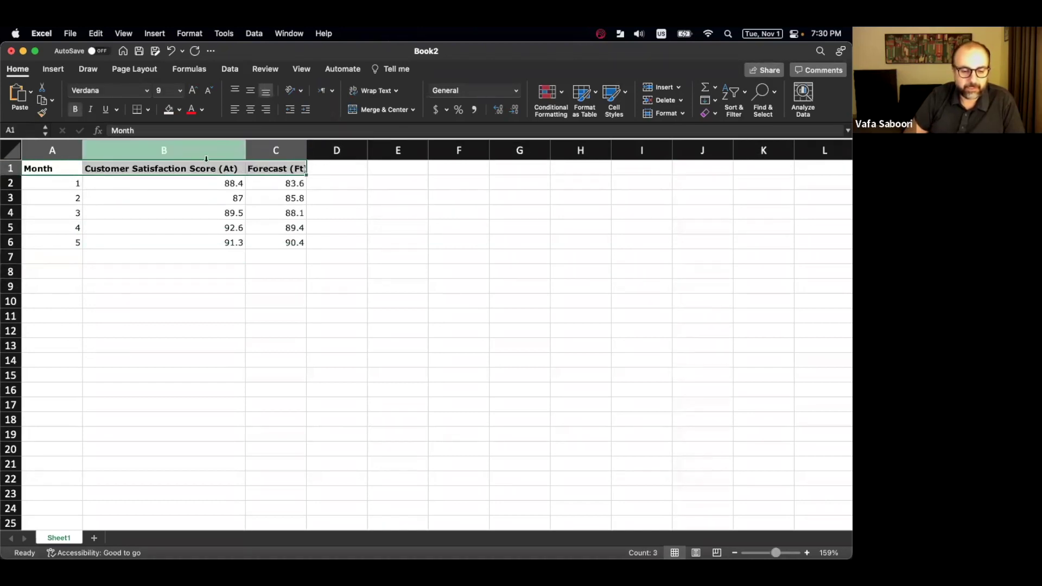
right_click(185, 173)
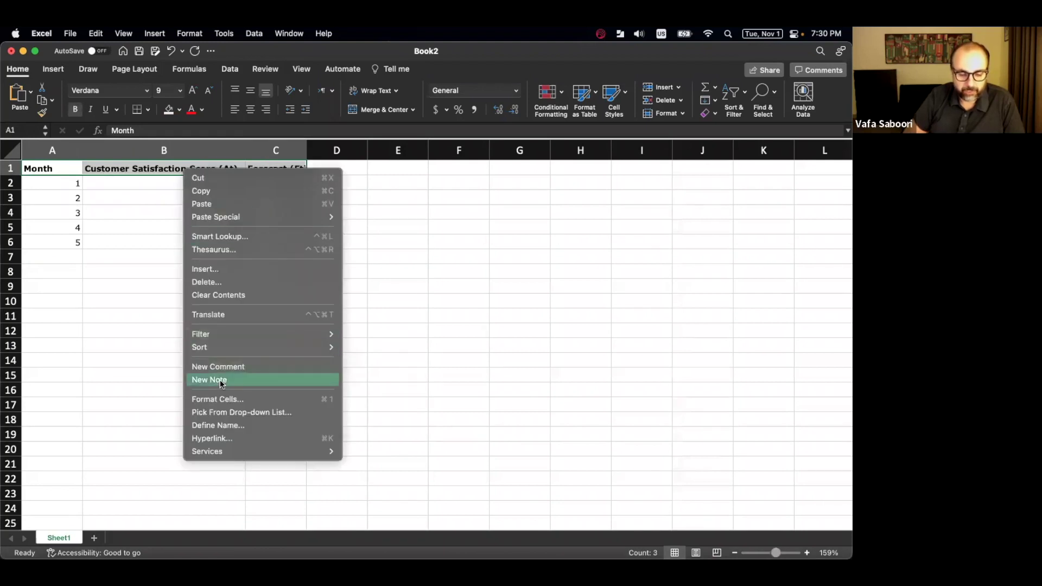
click(215, 399)
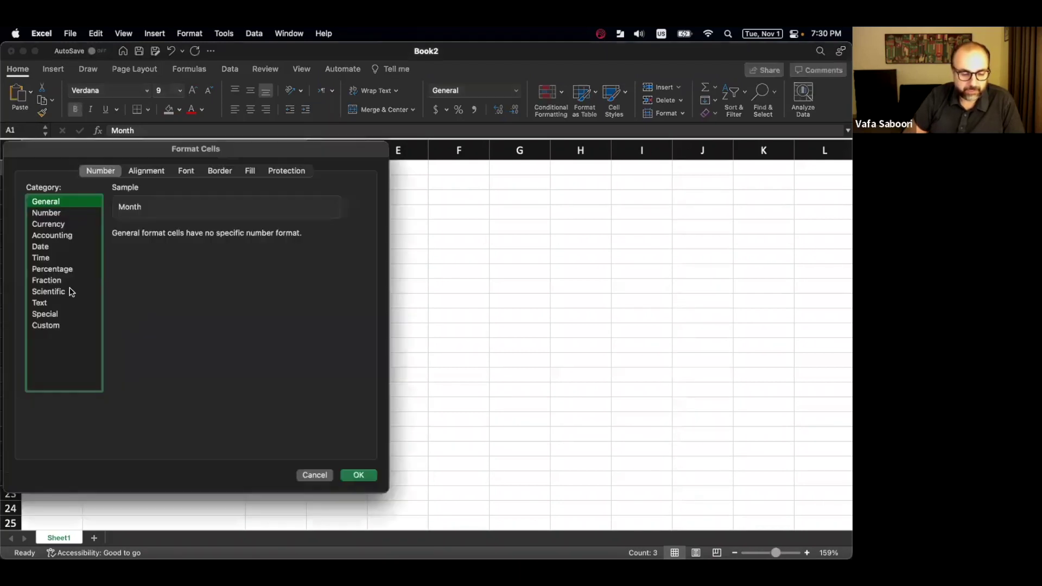
click(145, 170)
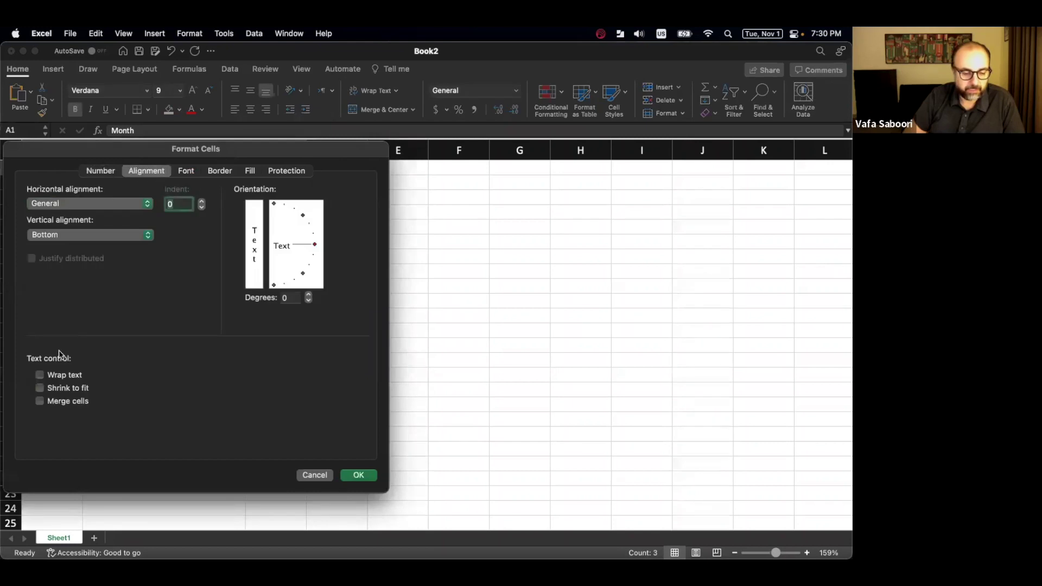
click(62, 376)
click(355, 474)
drag(245, 154, 160, 153)
drag(15, 185, 15, 198)
Center the header cells A1:C1 horizontally.
drag(89, 179, 207, 177)
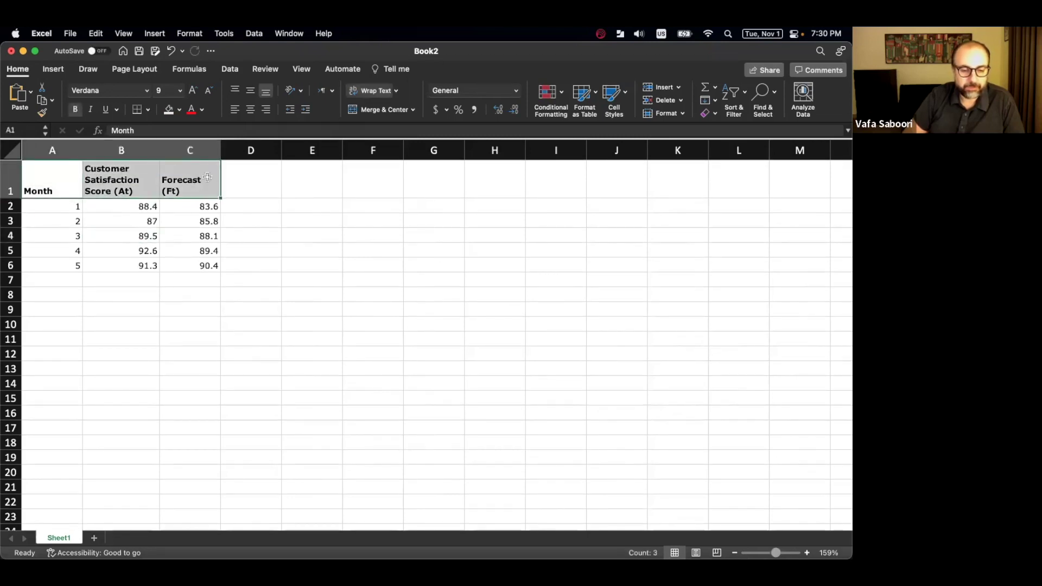
click(250, 109)
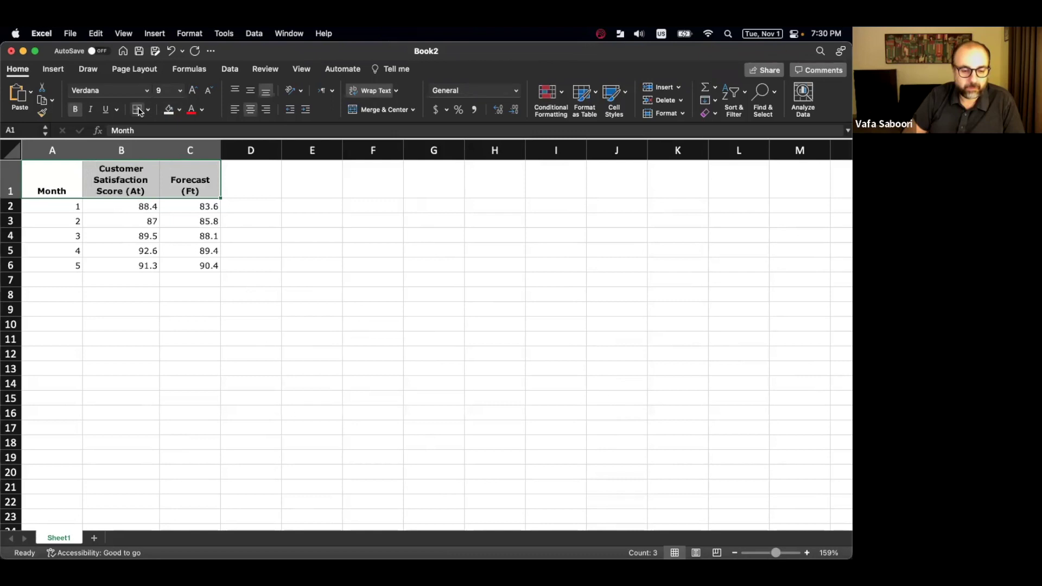
click(140, 247)
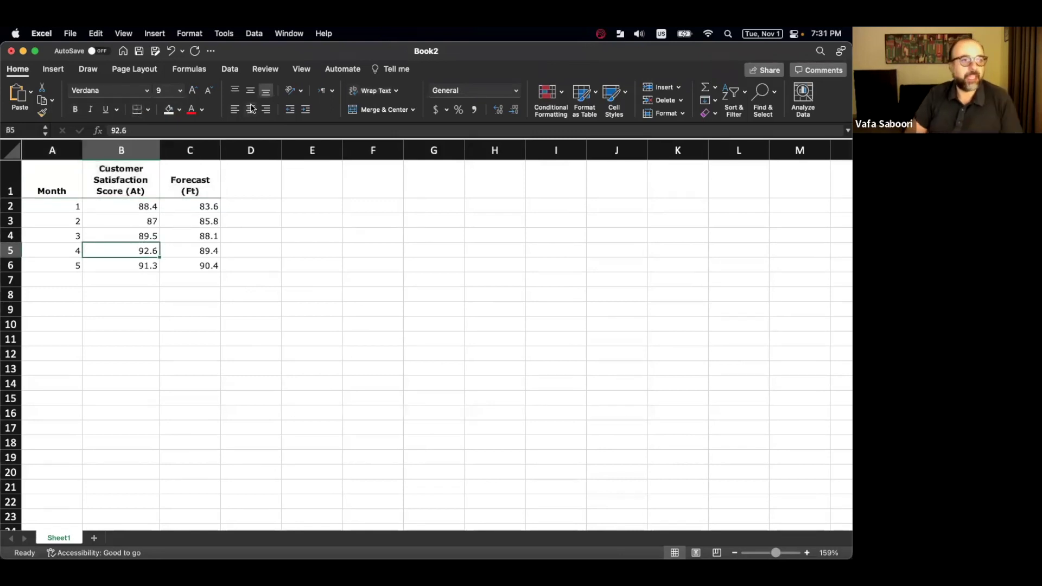
Paste the copied MSE formula image into the sheet and position and resize it below the table, covering about B9:D12.
click(252, 183)
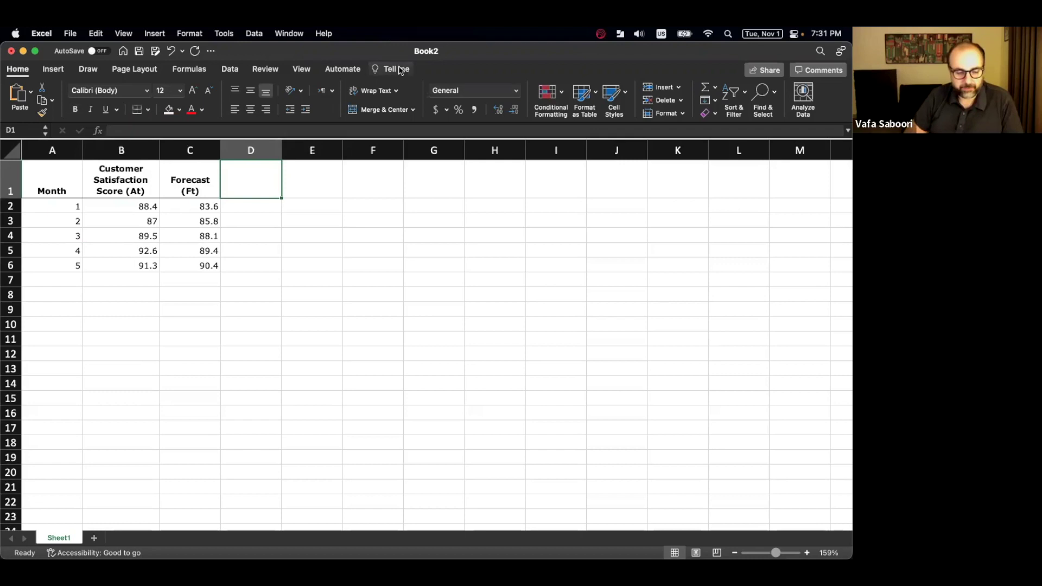
key(super+Tab)
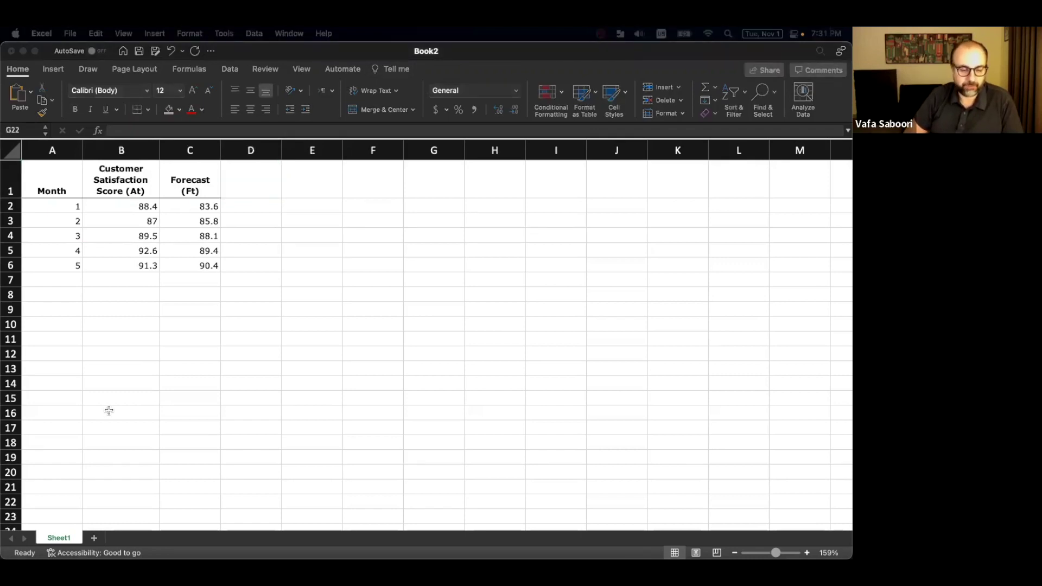
click(124, 352)
key(super+v)
drag(132, 352, 168, 316)
drag(211, 343, 249, 333)
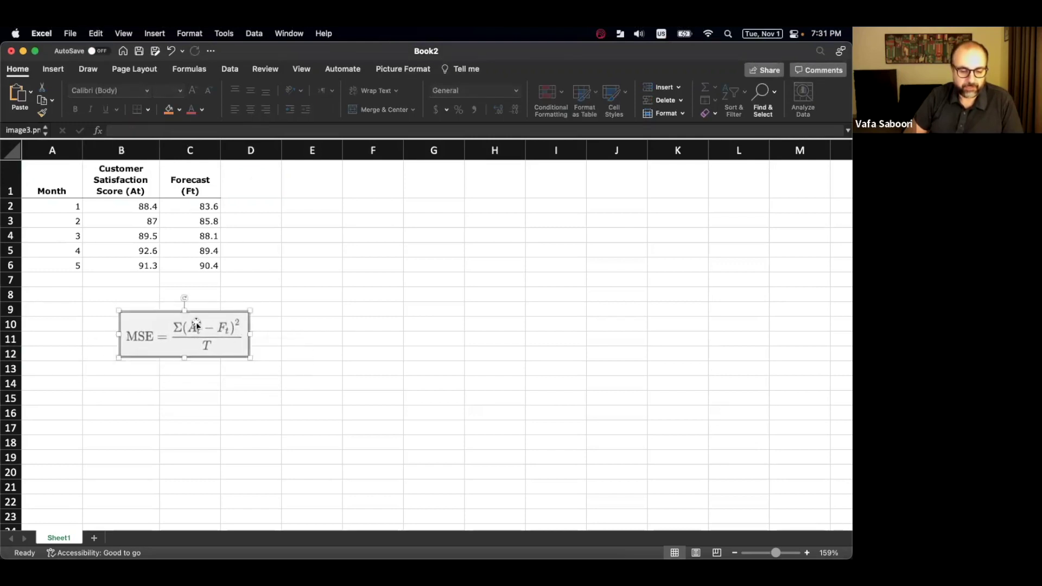
click(200, 383)
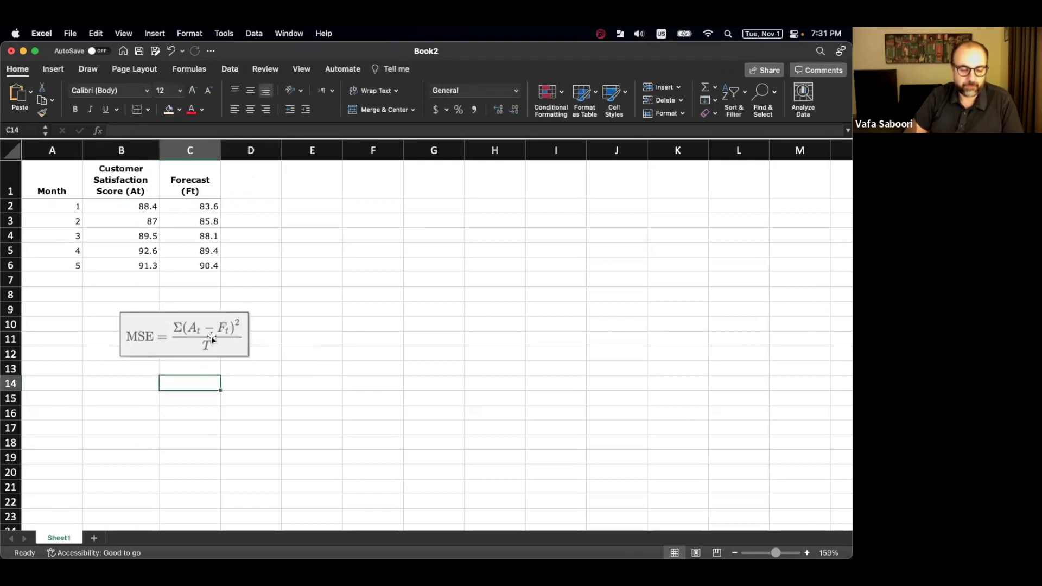
Add the header Error (At-Ft) in D1 and narrow column D so it breaks cleanly before the parenthesis.
click(250, 189)
text(Error )
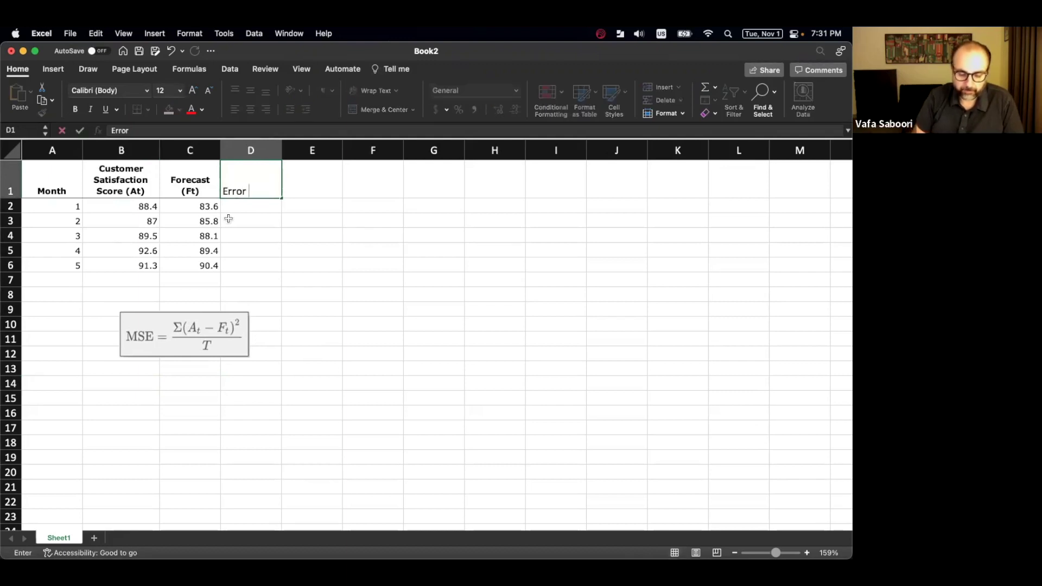
text((At)
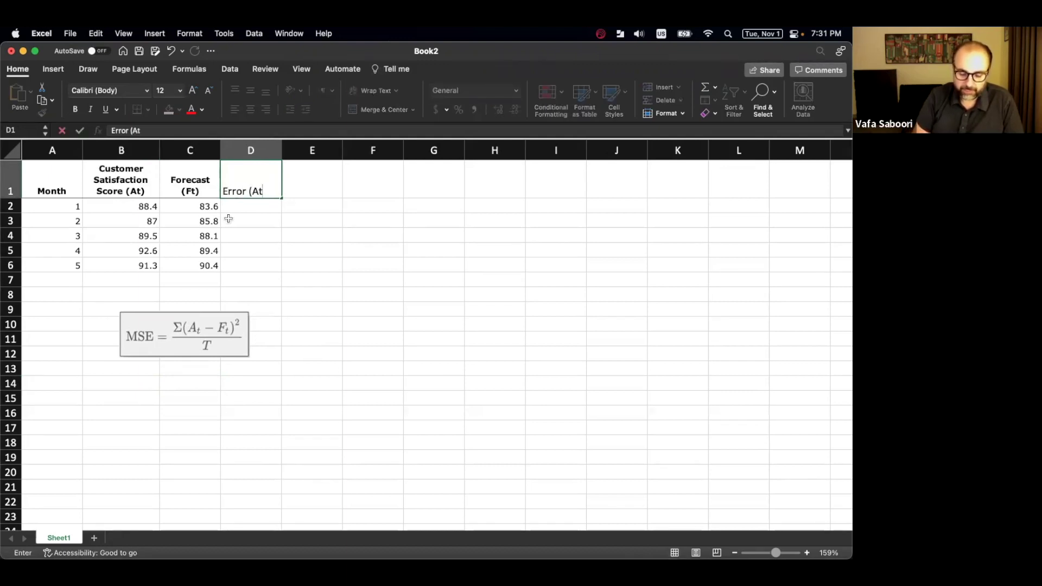
text(-Ft))
key(Return)
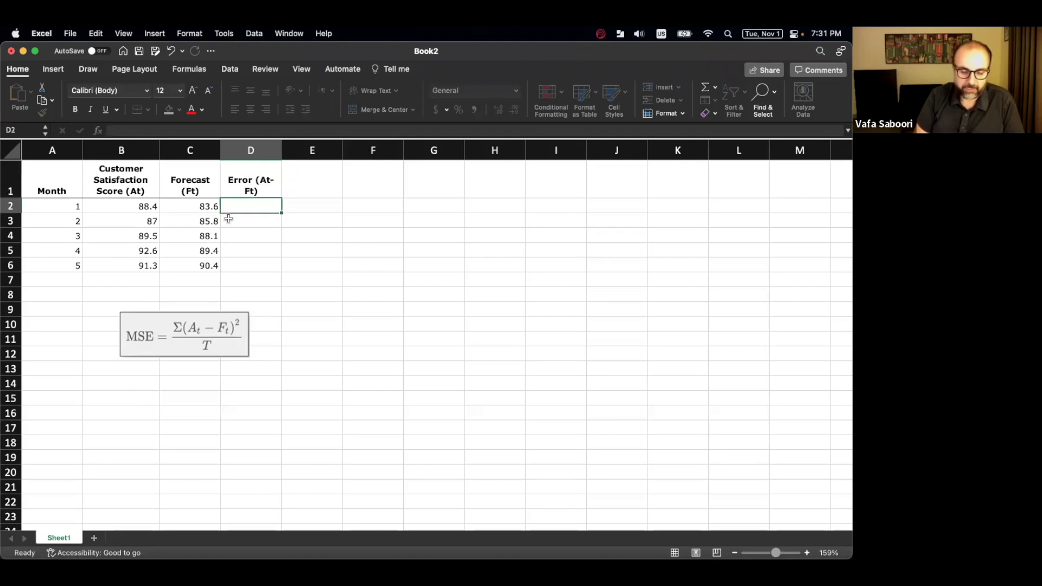
drag(281, 151, 266, 152)
Compute the month 1 forecast error in D2 with the formula =B2-C2 and reselect that cell.
text(=)
click(147, 206)
text(-)
click(204, 206)
key(Return)
click(254, 208)
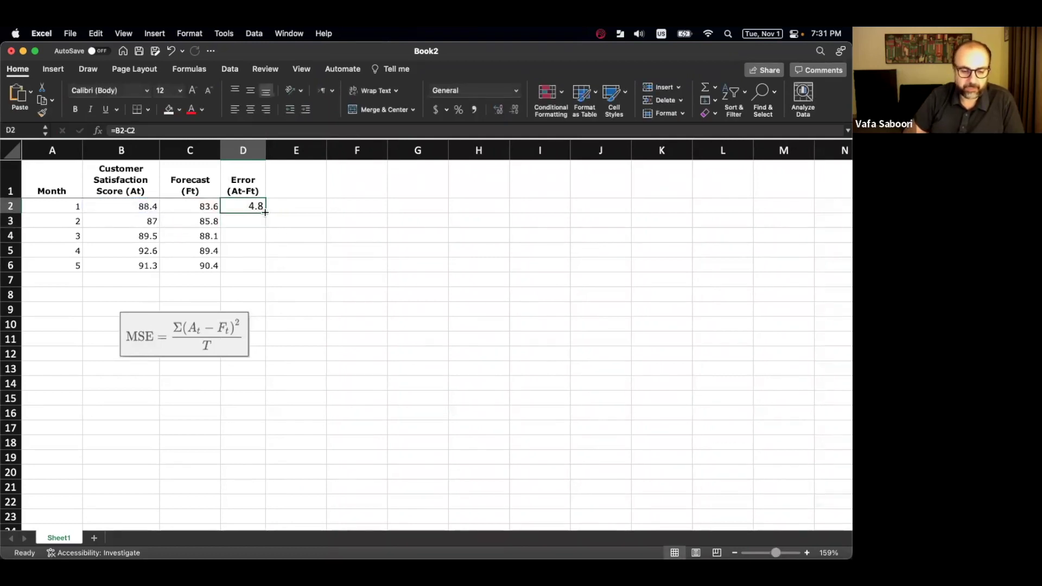
Fill the error formula from D2 down through D6 and enter the heading "formla" in E1.
double_click(266, 212)
click(285, 188)
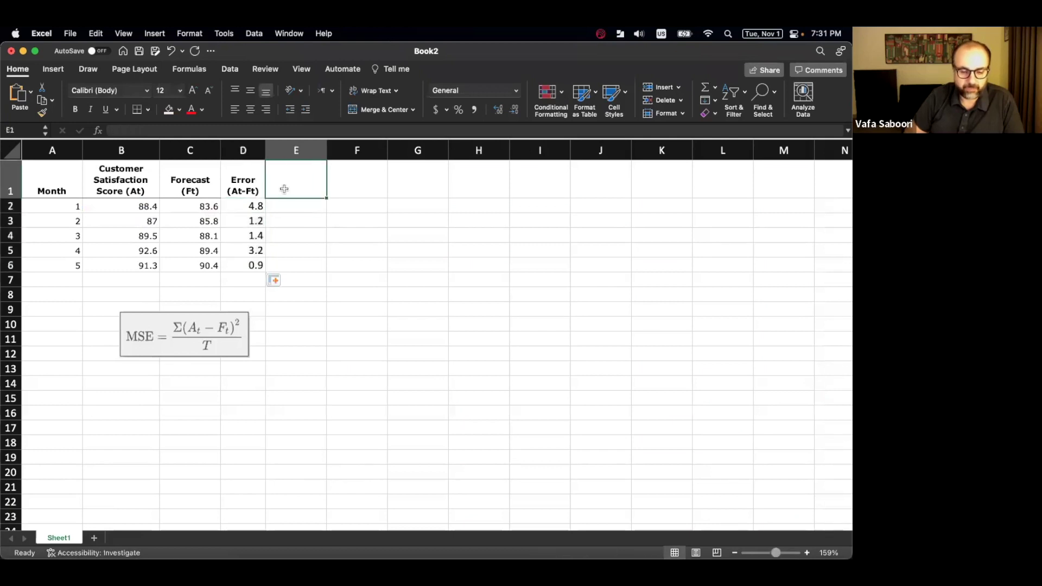
text(fo)
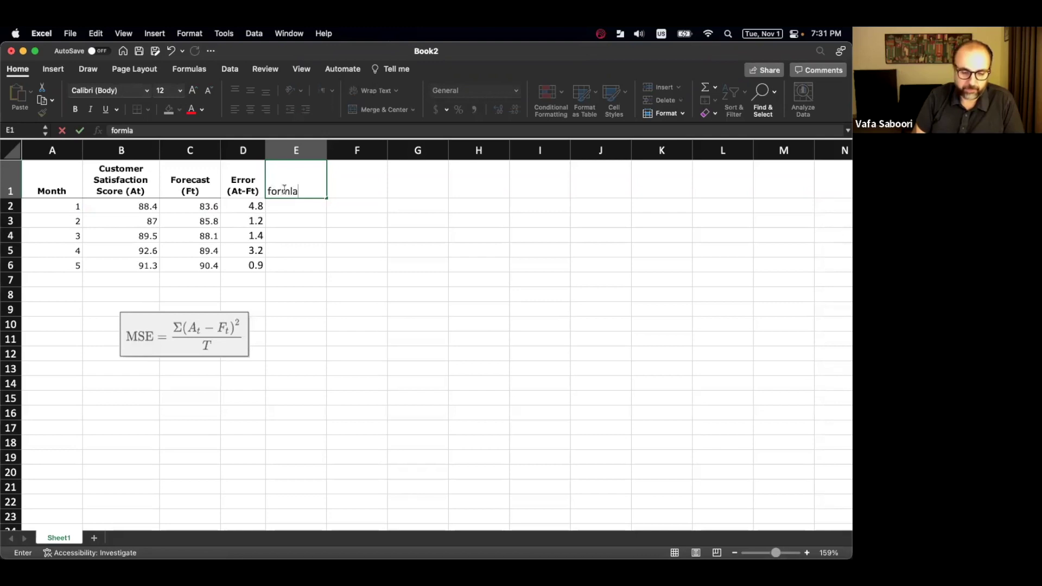
text(rmla)
key(Return)
Apply the Forecast heading's formatting to E1 and capitalize its text as "Formla".
click(245, 185)
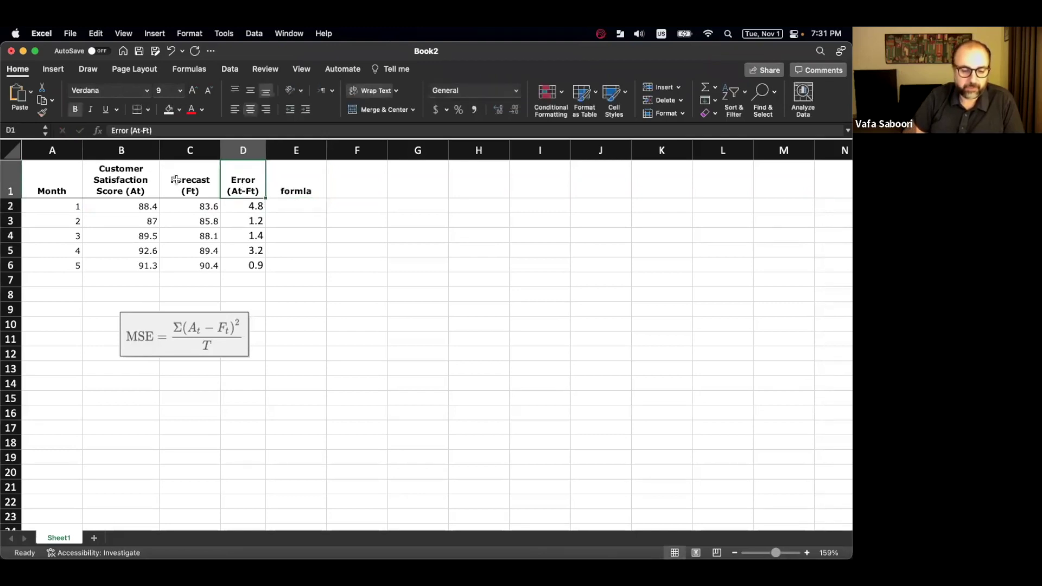
click(177, 180)
click(42, 113)
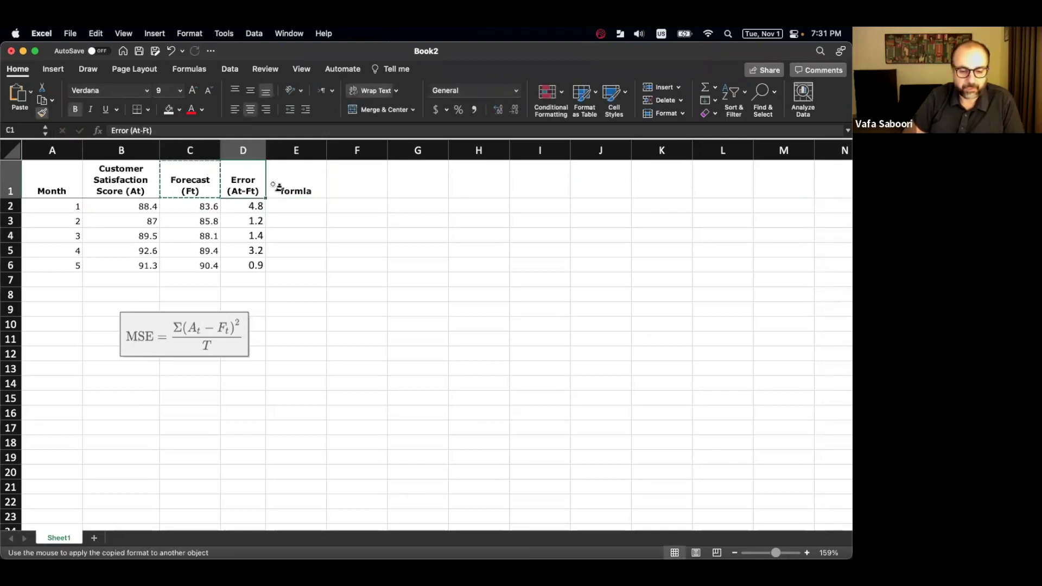
click(274, 187)
click(279, 206)
double_click(283, 190)
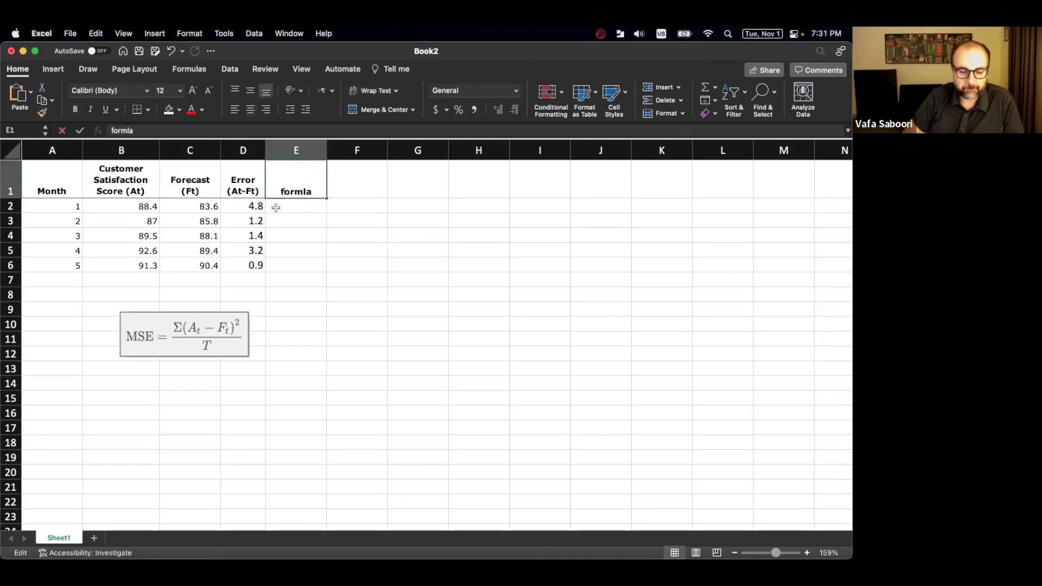
key(BackSpace)
text(F)
key(Return)
Show the text of D2's formula in E2 with FORMULATEXT and fill it down through E6.
text(=f)
text(ormul)
key(Tab)
click(249, 207)
key(Return)
click(318, 209)
drag(326, 213, 324, 271)
Shade the formula text column E1:E6 with a light orange fill.
drag(298, 186, 298, 265)
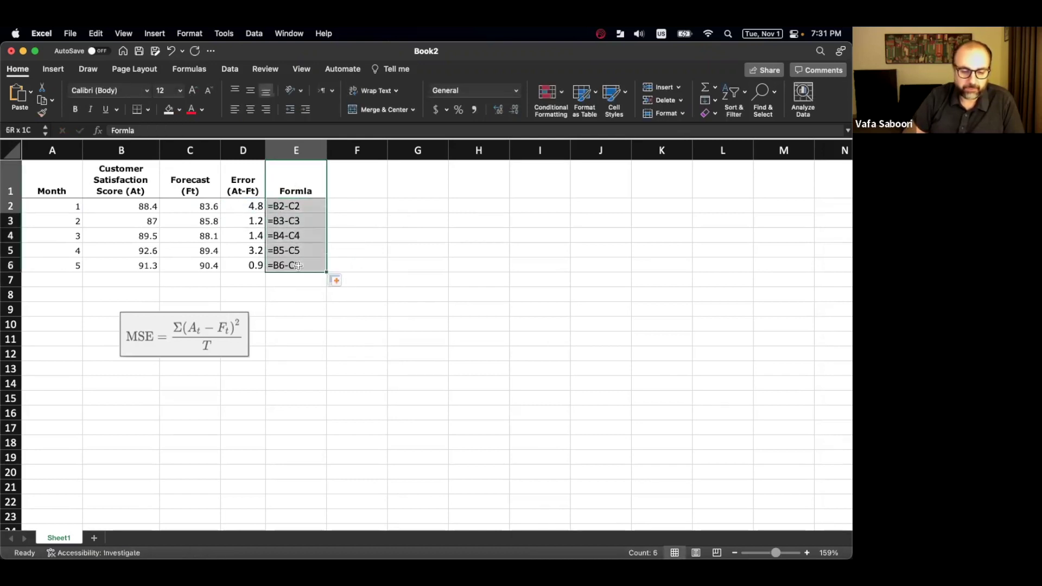
click(169, 109)
click(369, 238)
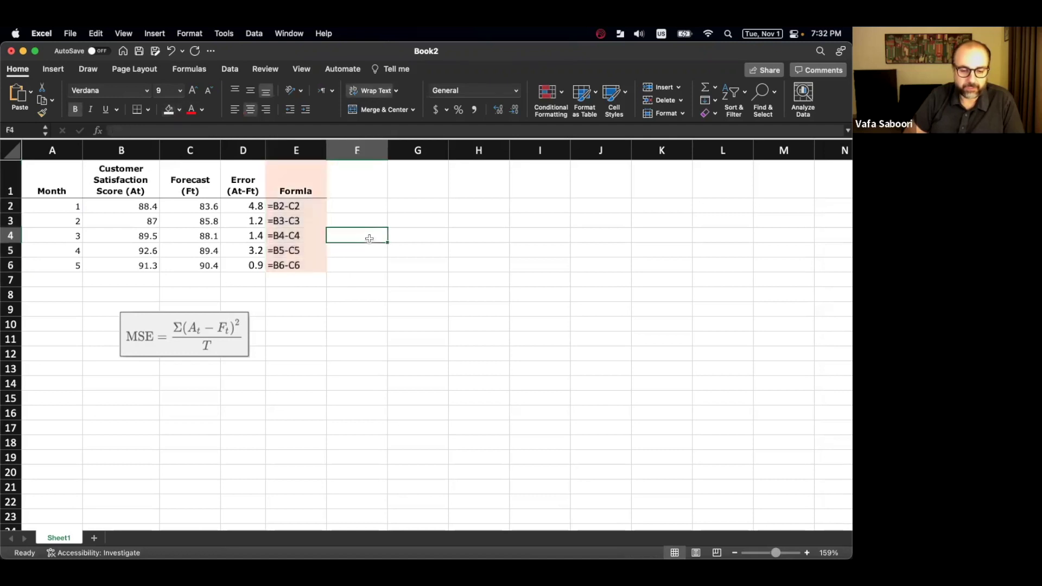
Copy the Error heading to F1, change it to "Squared Error (At-Ft)^2", and widen column F.
click(360, 186)
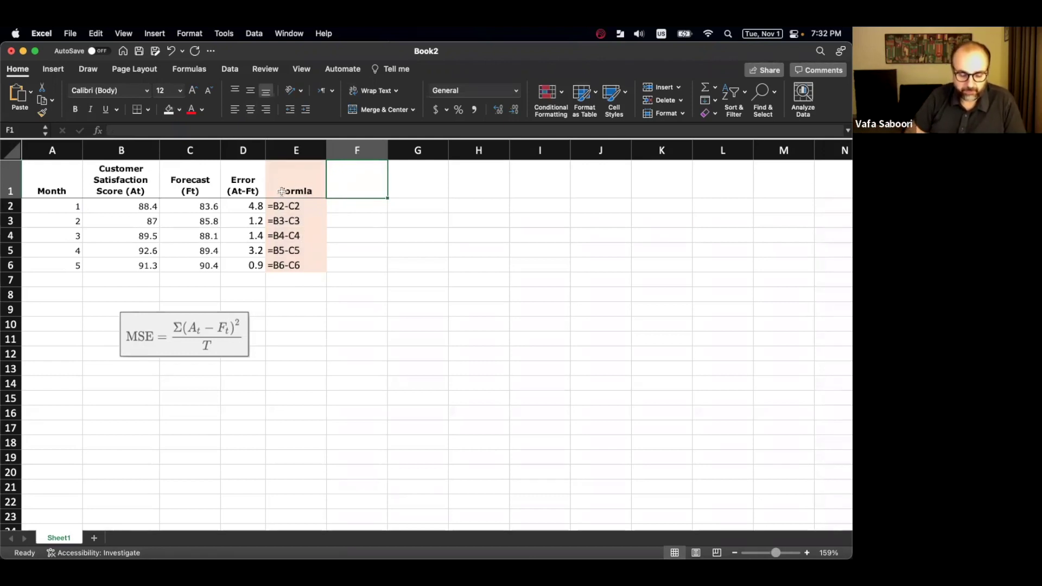
click(253, 184)
key(super+c)
click(327, 173)
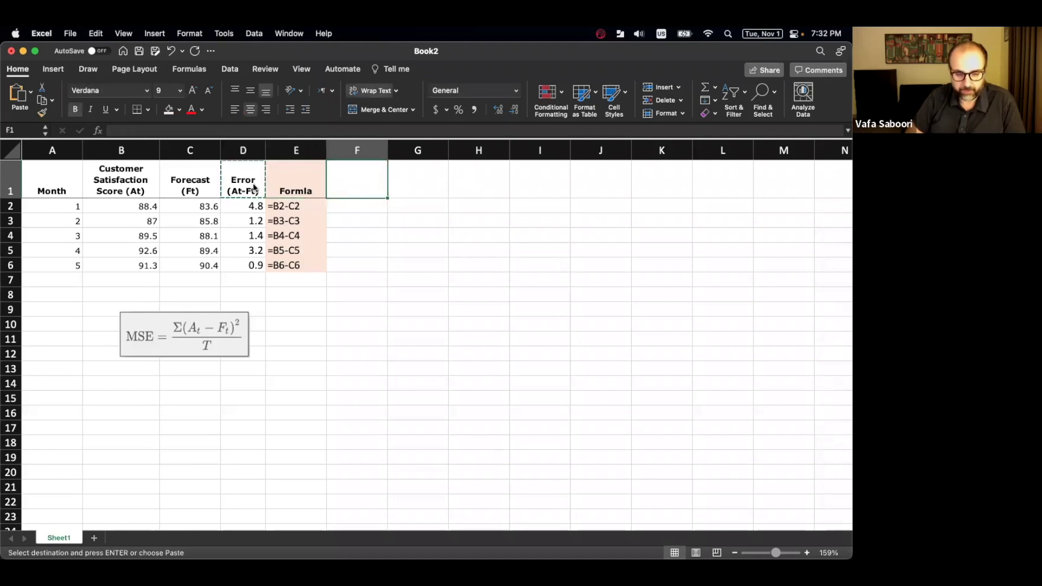
key(super+v)
double_click(331, 191)
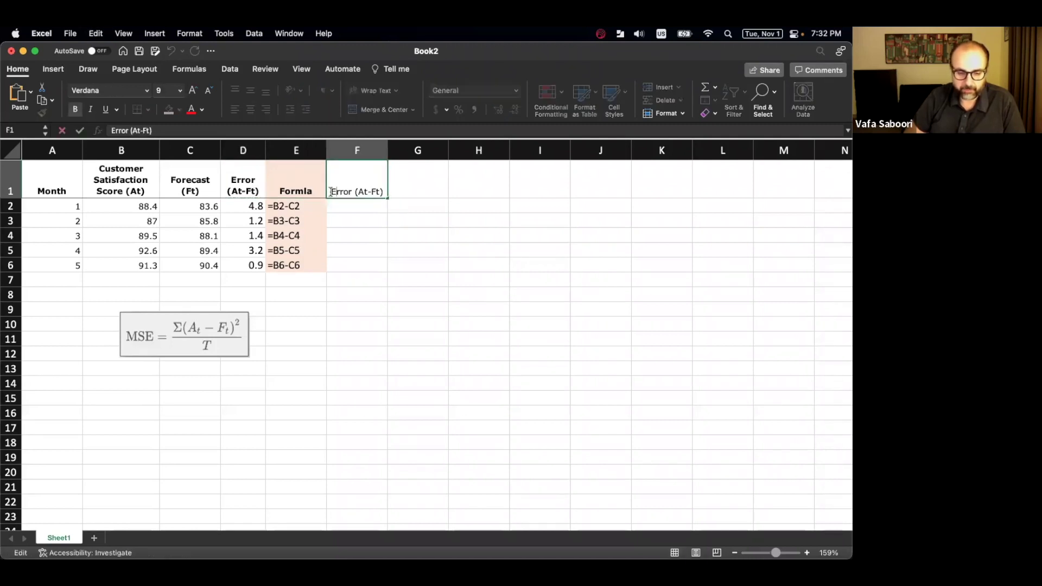
text(Squared)
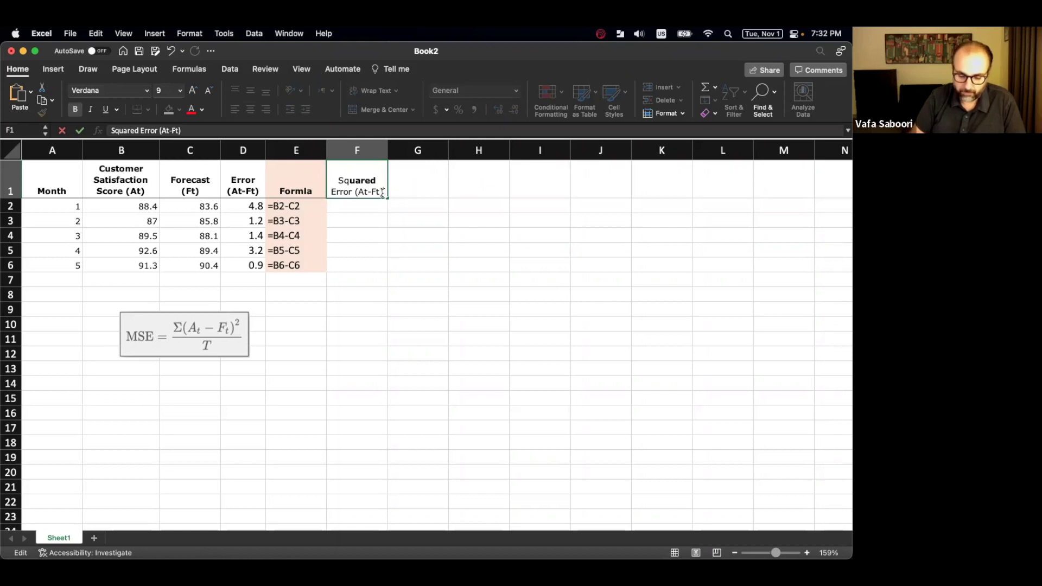
text( ^)
key(Return)
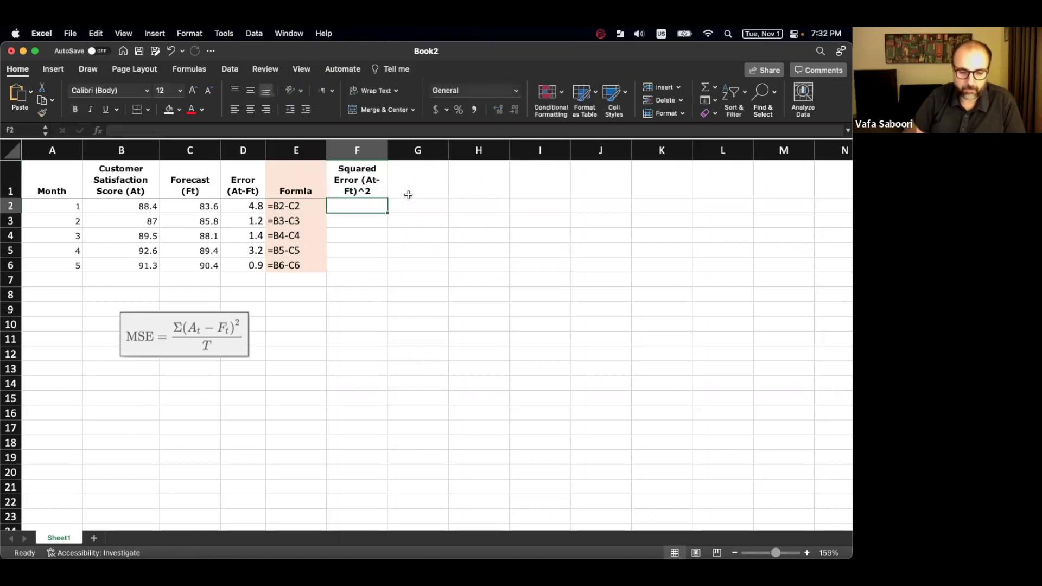
drag(383, 161, 403, 154)
Enter =D2^2 in F2 and fill the formula down through F6.
text(=)
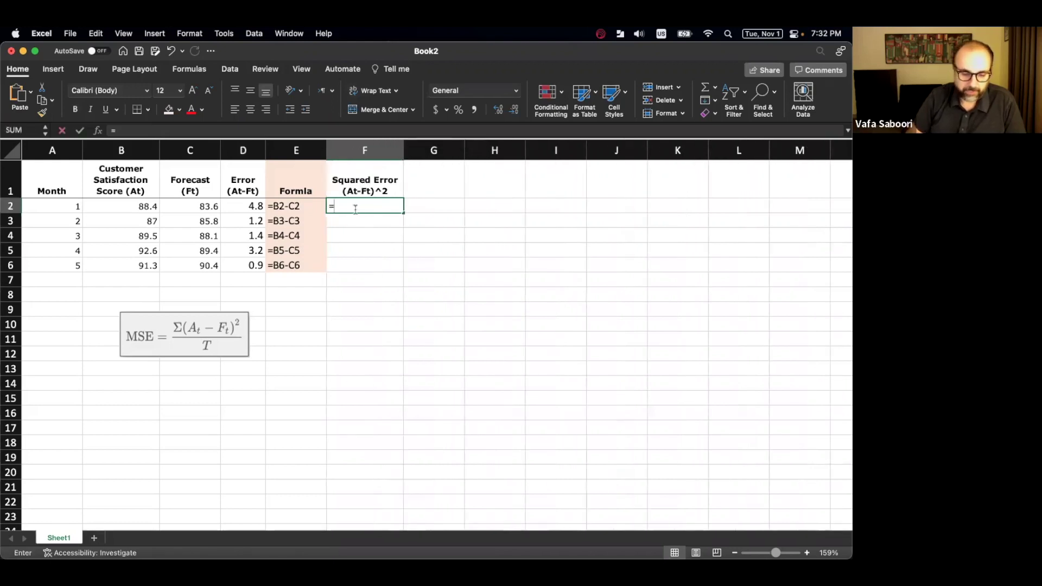
key(Left)
key(Left)
text(^2)
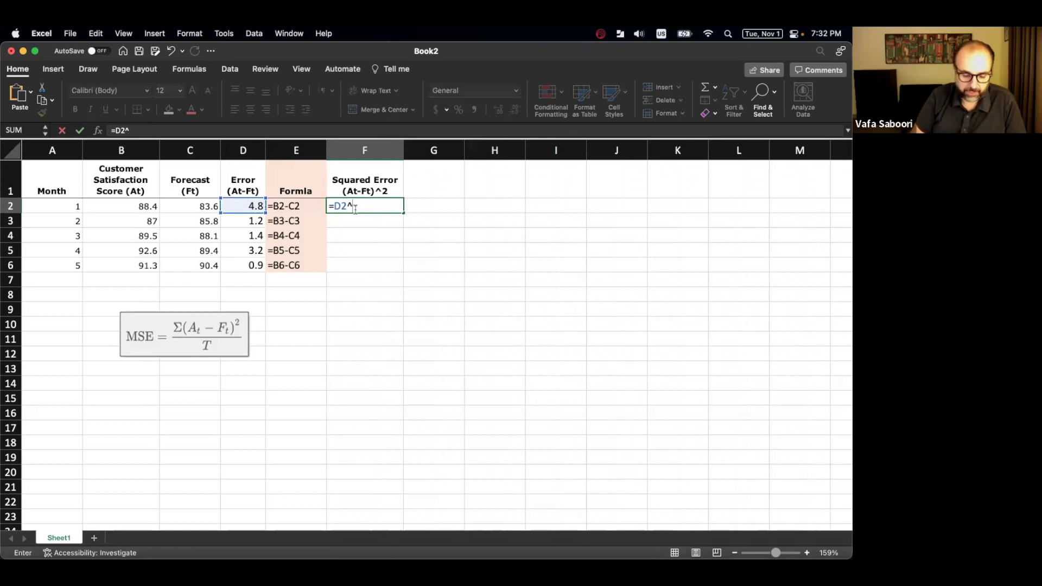
key(Return)
click(400, 208)
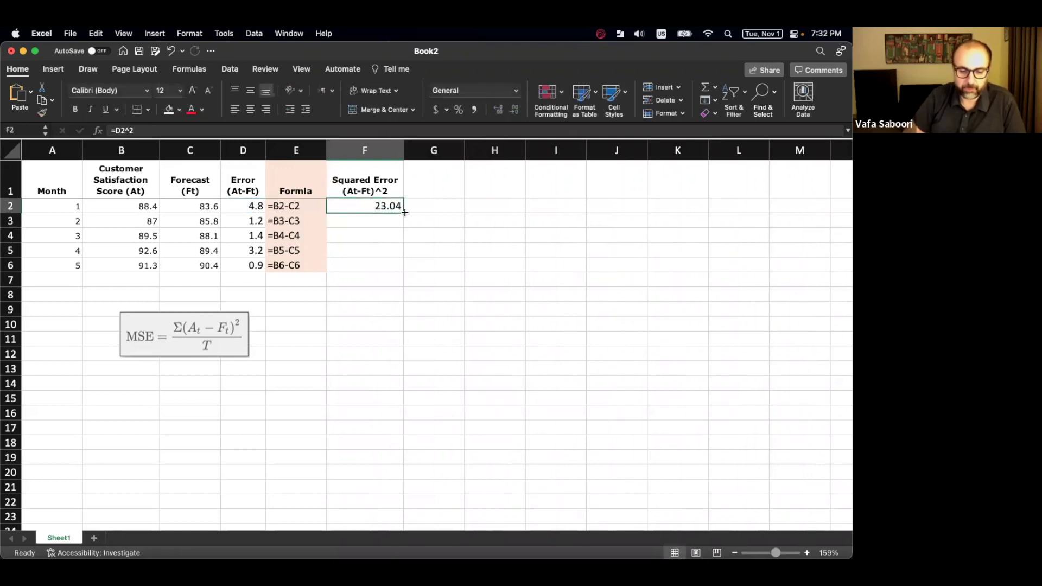
double_click(404, 212)
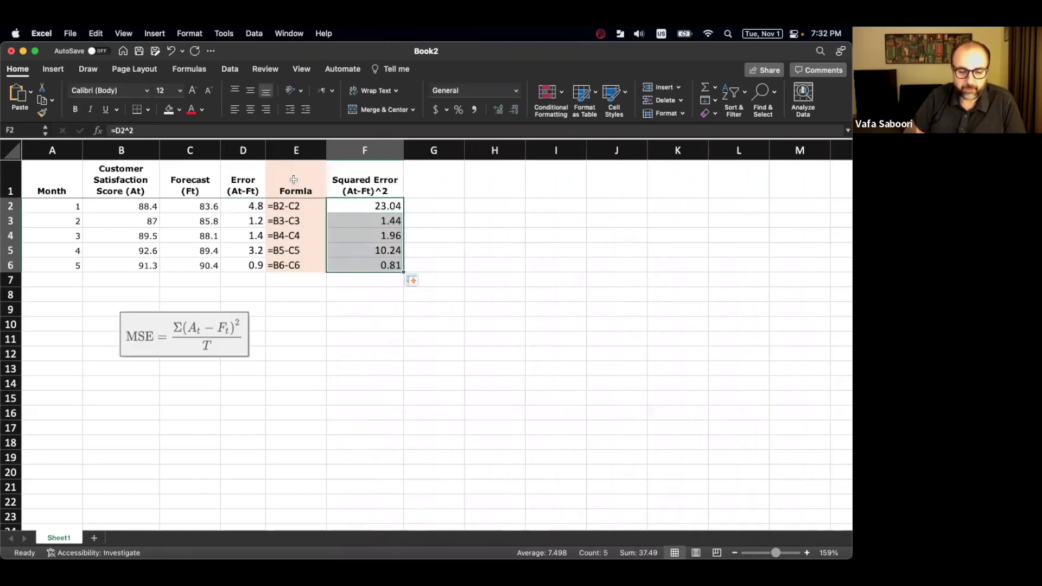
Copy the formula text column E1:E6 into G1:G6.
drag(293, 179, 292, 265)
key(cmd+c)
click(435, 197)
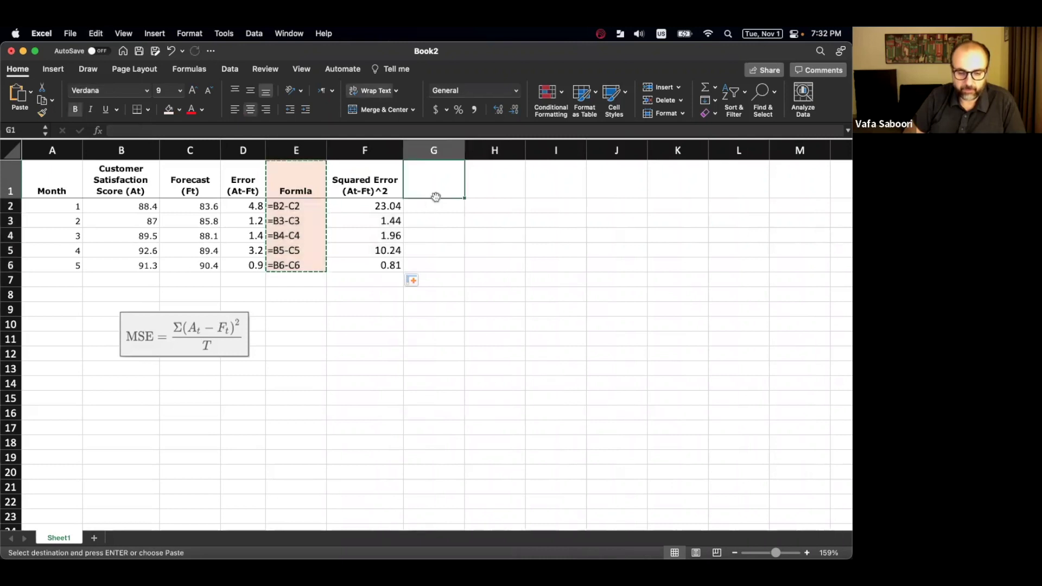
key(cmd+v)
Ignore the inconsistent formula errors flagged in F2:F6.
drag(379, 207, 376, 265)
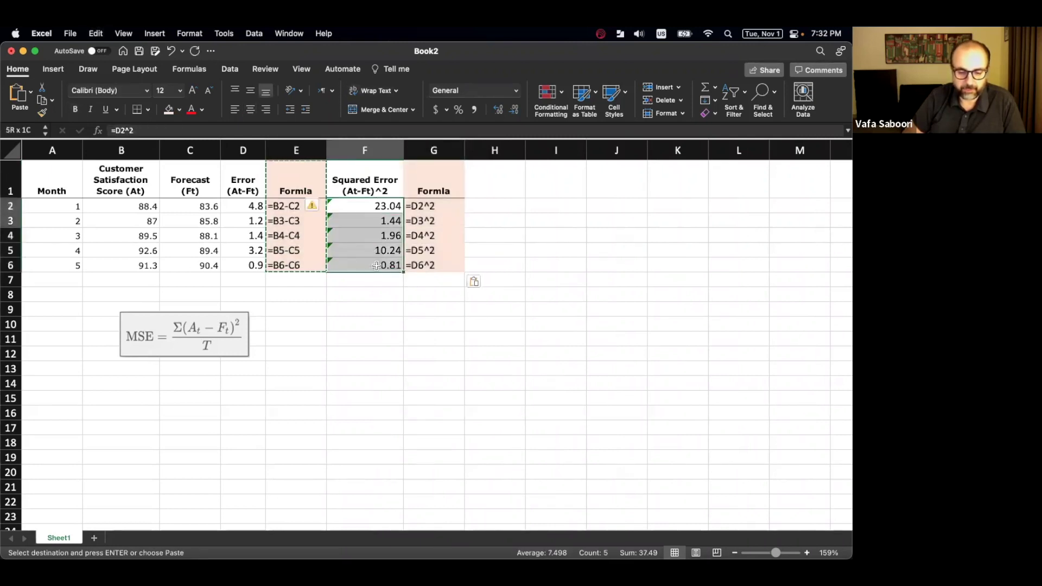
click(313, 205)
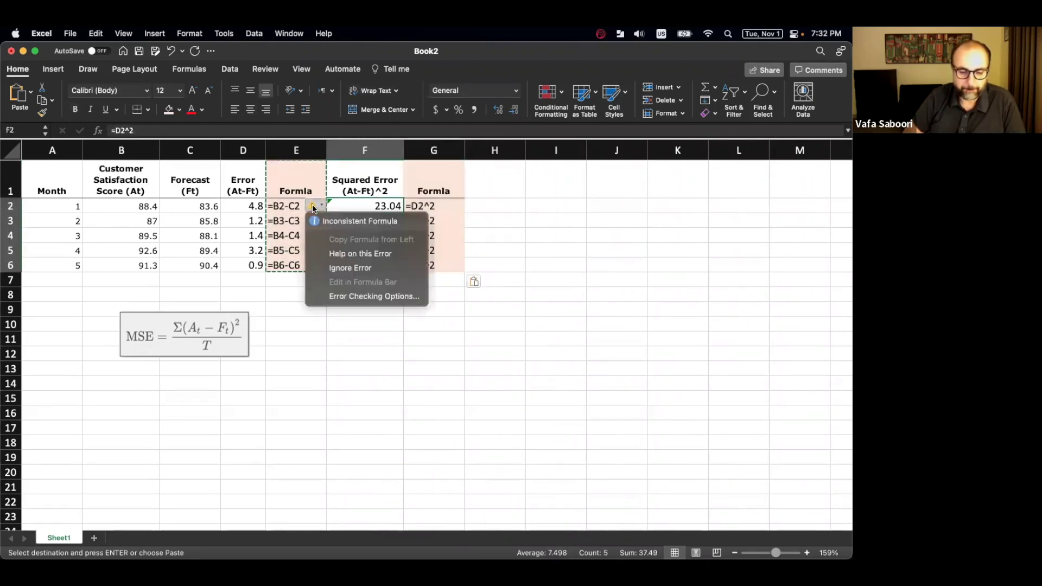
click(339, 266)
click(284, 296)
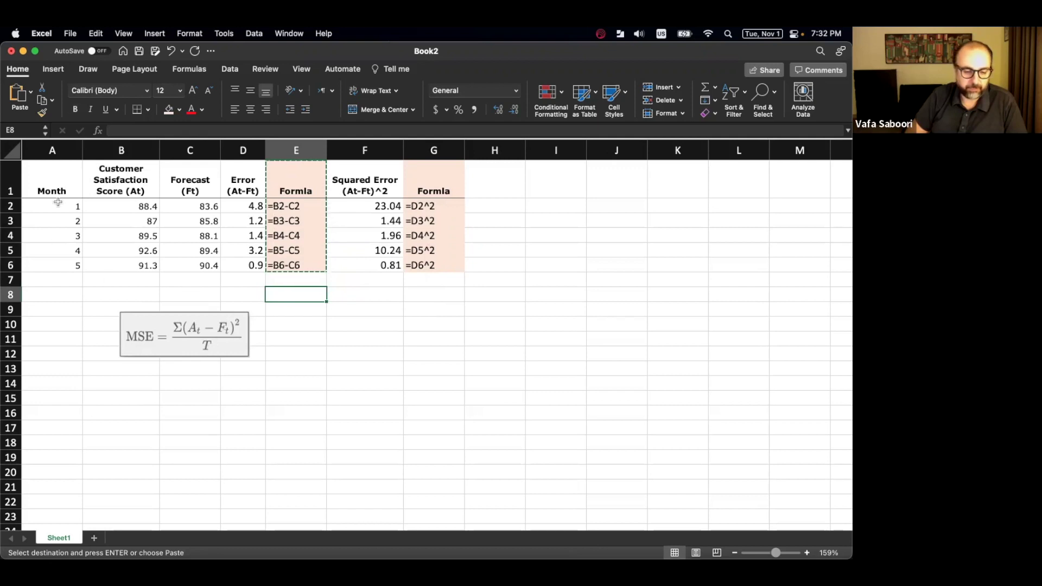
Add a bottom border beneath the last data row, A6:G6.
click(368, 277)
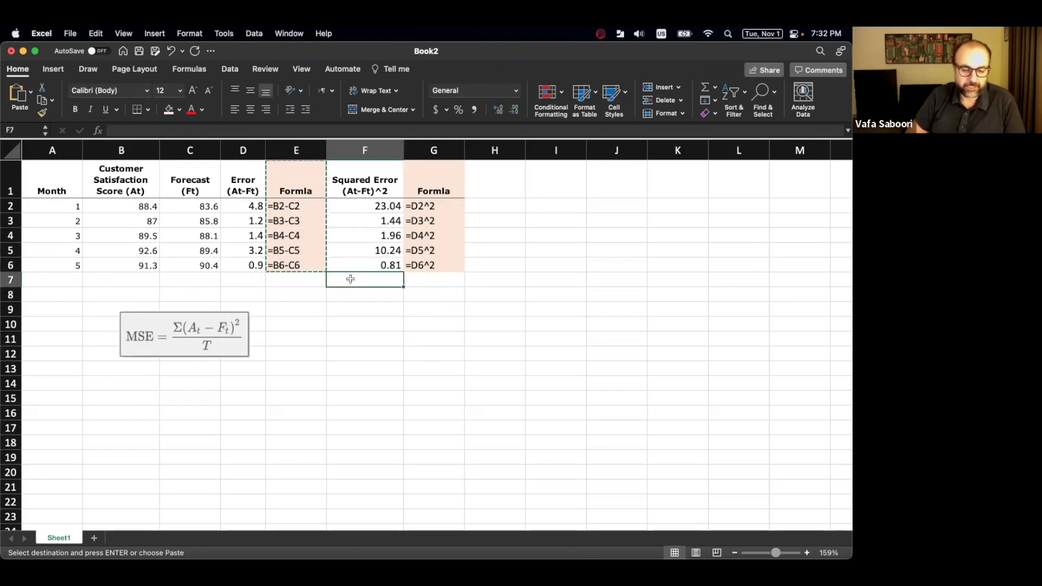
click(69, 265)
key(shift+Right)
key(shift+Right)
key(shift+Right)
key(shift+Right)
key(shift+Right)
key(shift+Right)
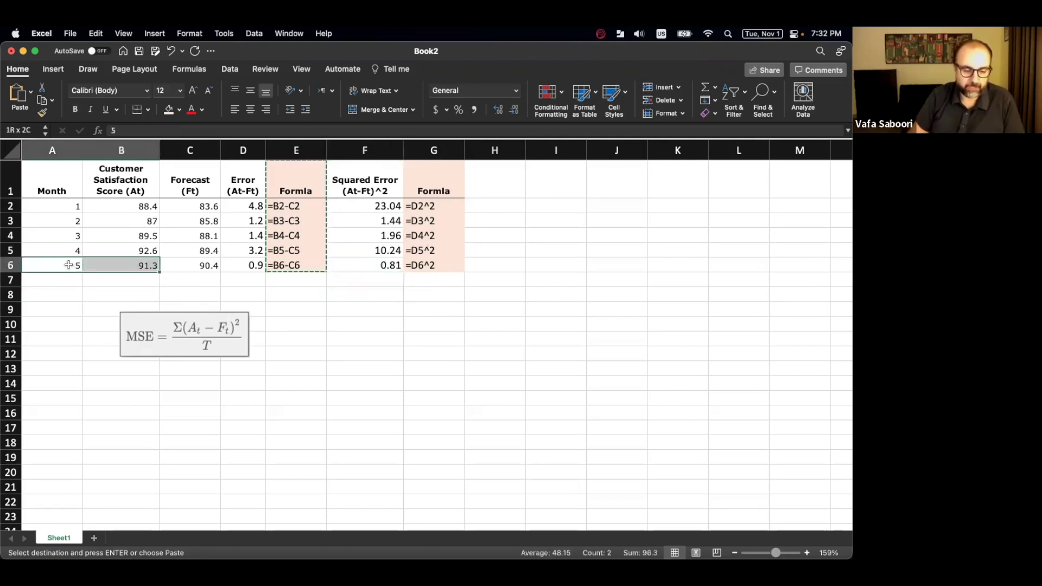
key(Escape)
Calculate the mean squared error in F7 with =AVERAGE(F2:F6).
click(375, 282)
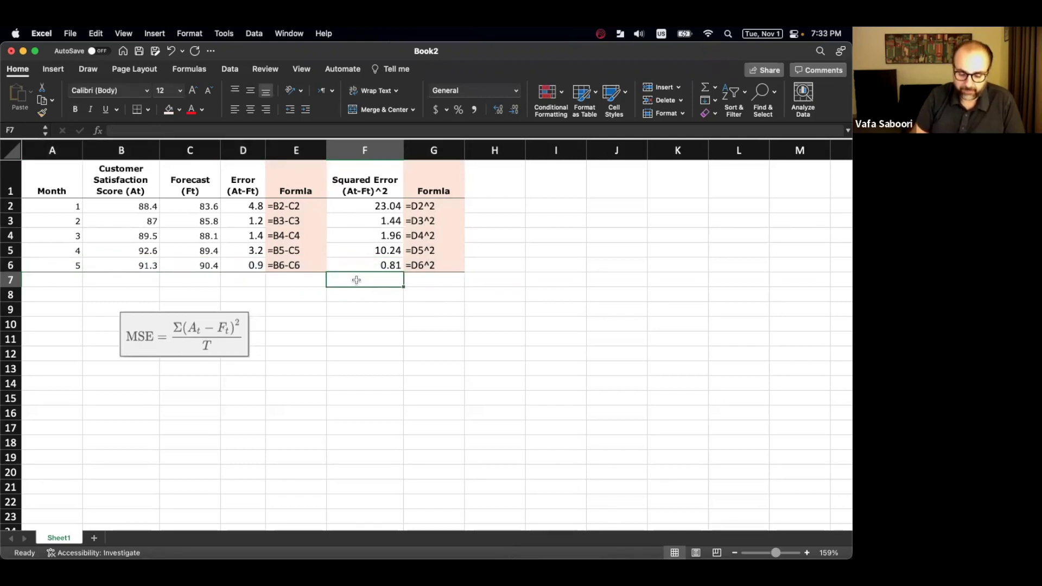
text(=avera)
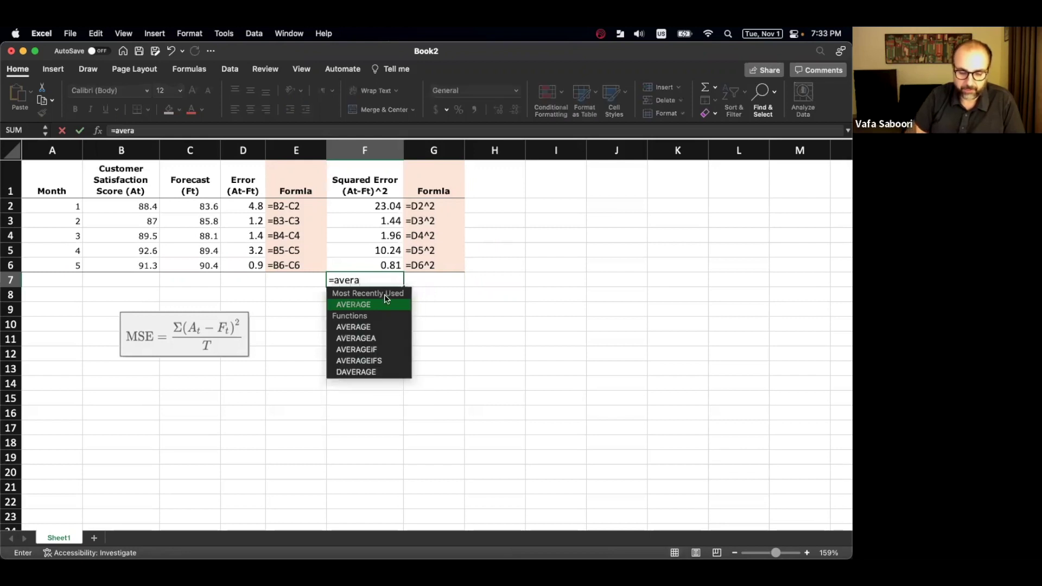
double_click(386, 304)
drag(387, 206, 385, 267)
key(Return)
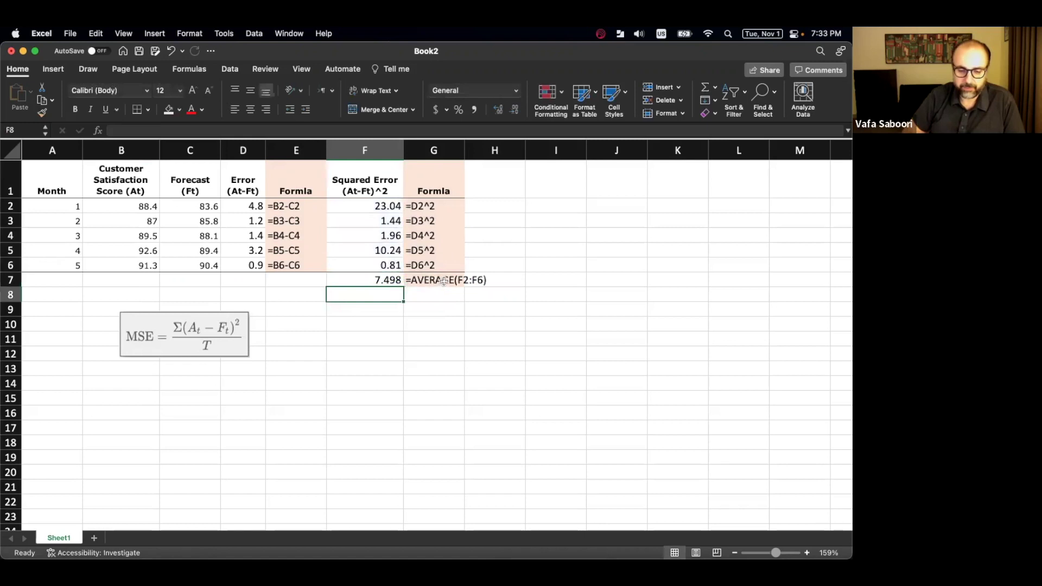
Autofit column G to its contents and move the MSE formula picture beneath the squared error columns.
click(444, 281)
double_click(465, 150)
drag(215, 332, 449, 316)
Make the average in F7 and its formula text in G7 bold.
click(389, 280)
key(super+b)
click(442, 280)
key(super+b)
click(576, 338)
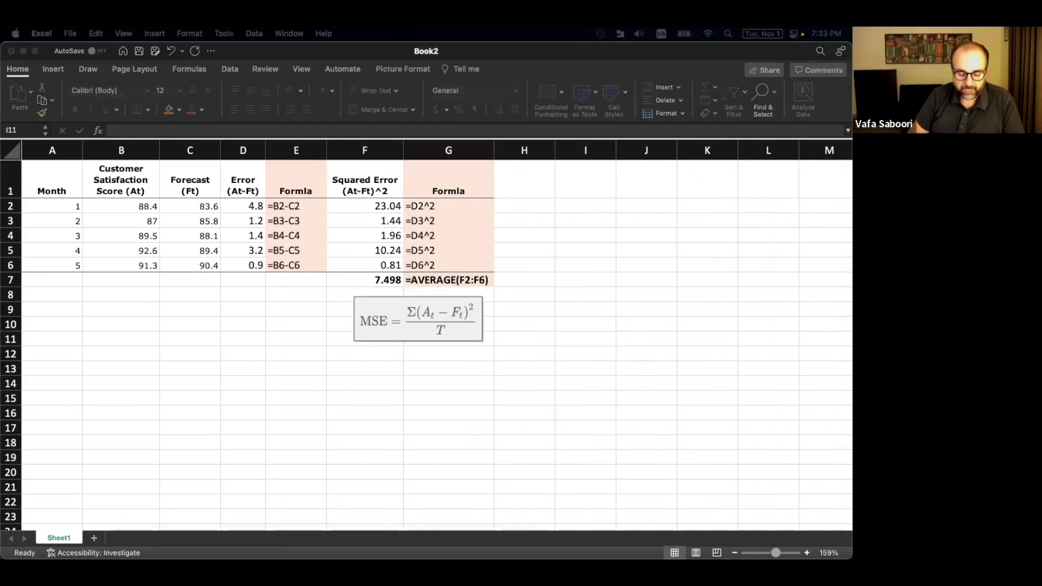
Paste the MAD formula picture and place it beside the MSE picture, below columns H and I.
click(467, 398)
key(super+v)
drag(472, 393, 621, 343)
drag(551, 308, 551, 307)
click(562, 363)
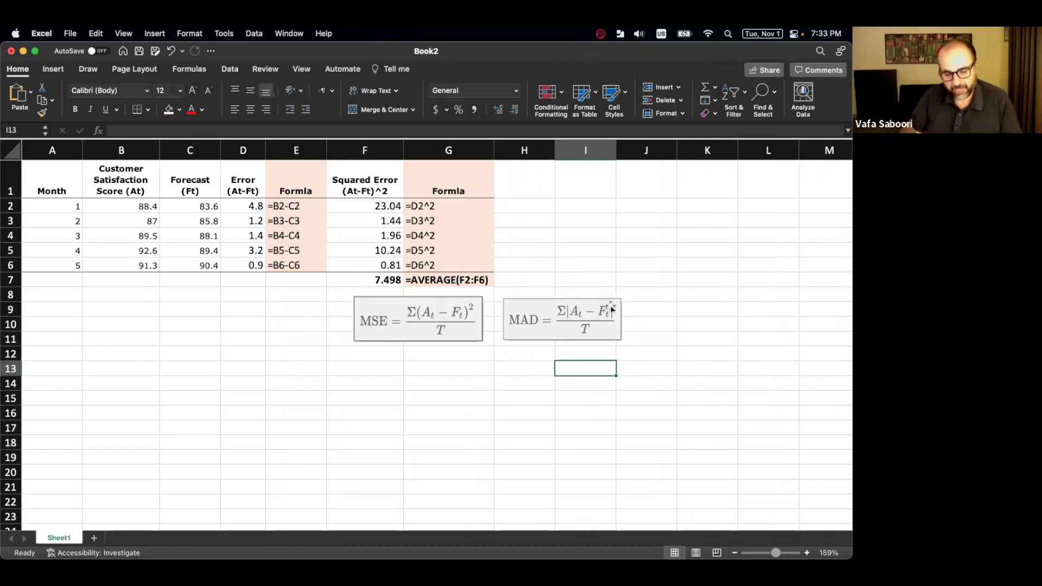
Copy the Squared Error heading from F1 to H1.
click(375, 170)
key(super+c)
key(Right)
key(Right)
key(Right)
key(Left)
key(super+v)
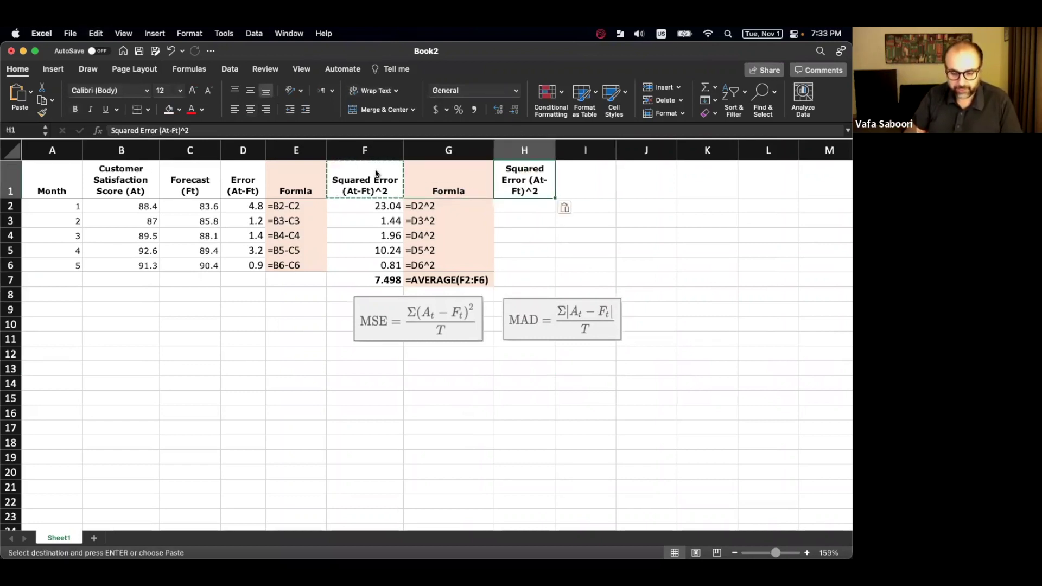
Change the H1 heading to "Absolute Error |At-Ft|" and widen column H slightly.
double_click(516, 170)
double_click(511, 170)
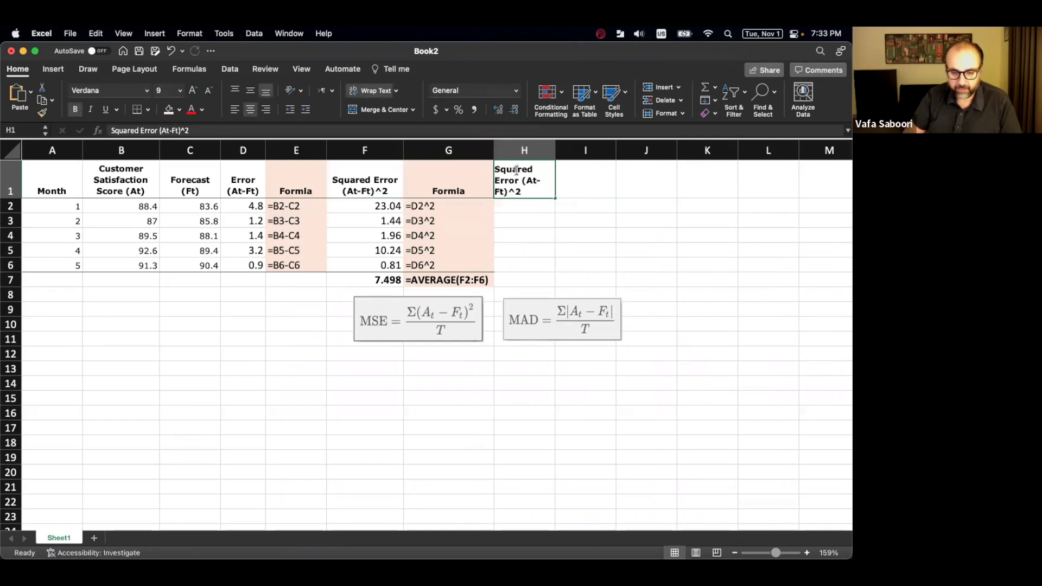
text(Absolute)
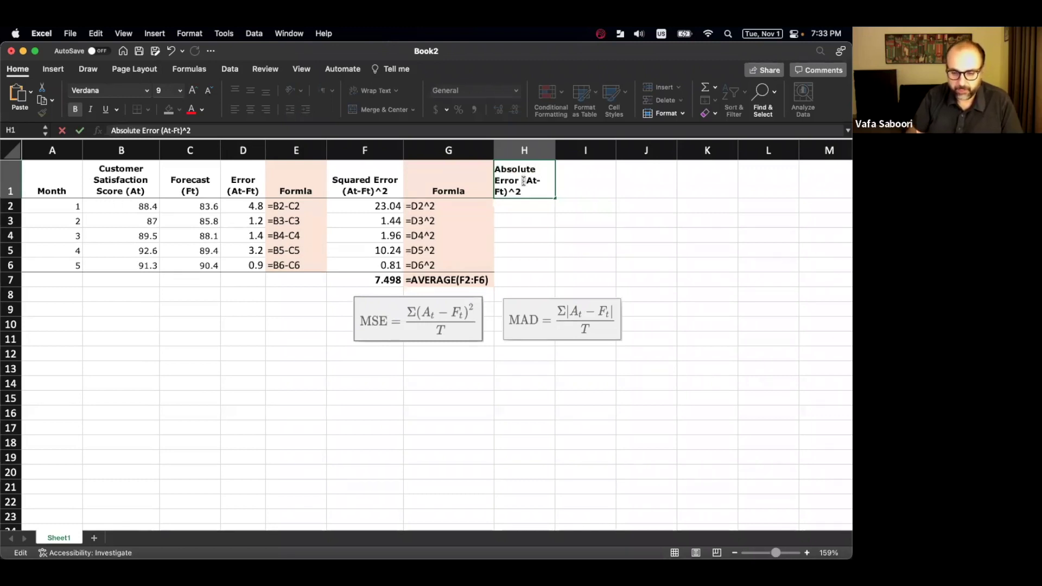
key(BackSpace)
text(|)
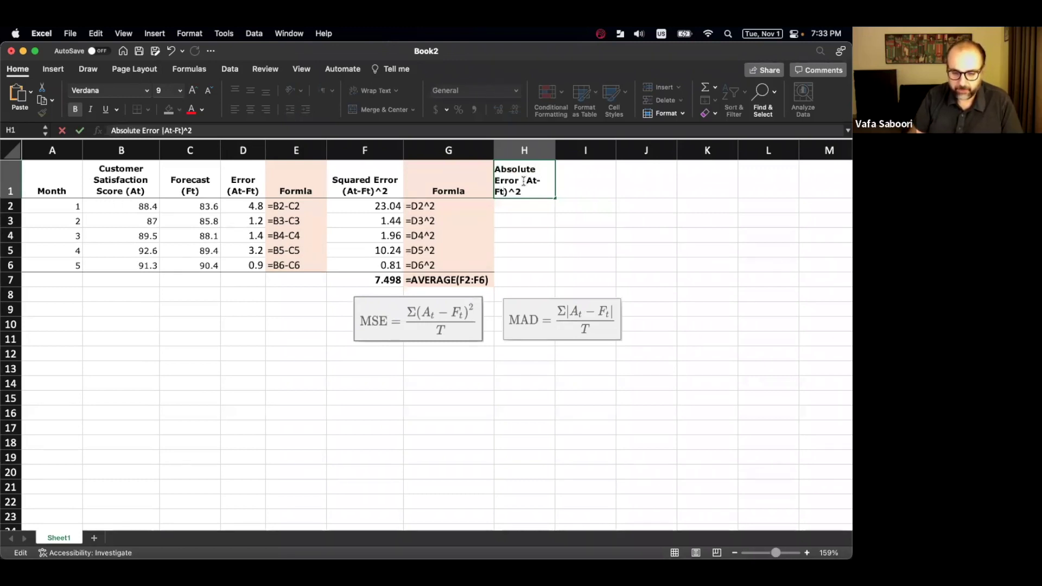
text(|)
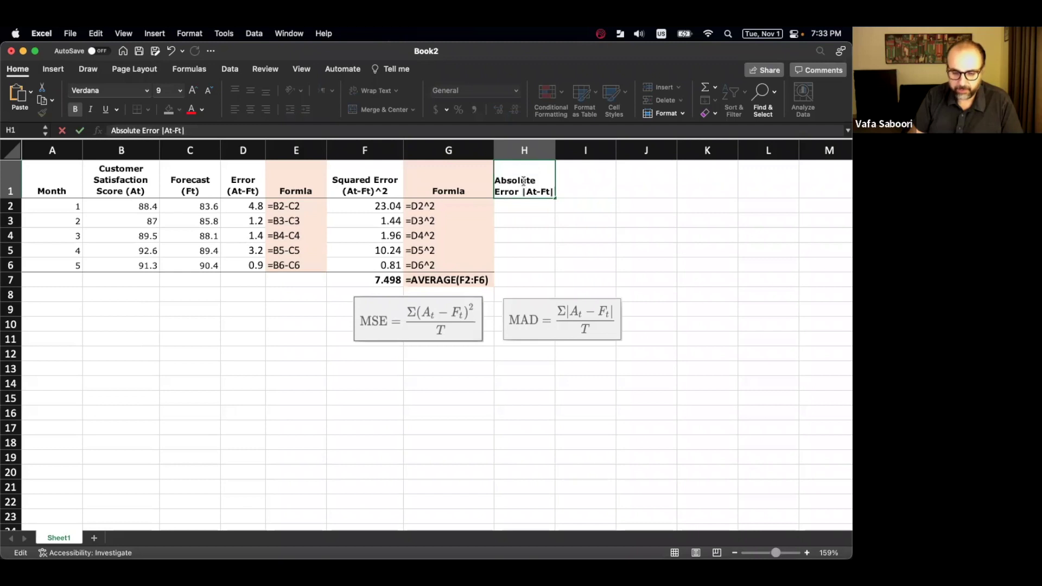
key(Return)
drag(555, 151, 563, 152)
Enter =ABS(D2) in H2 and fill the formula down through H6.
text(=abs()
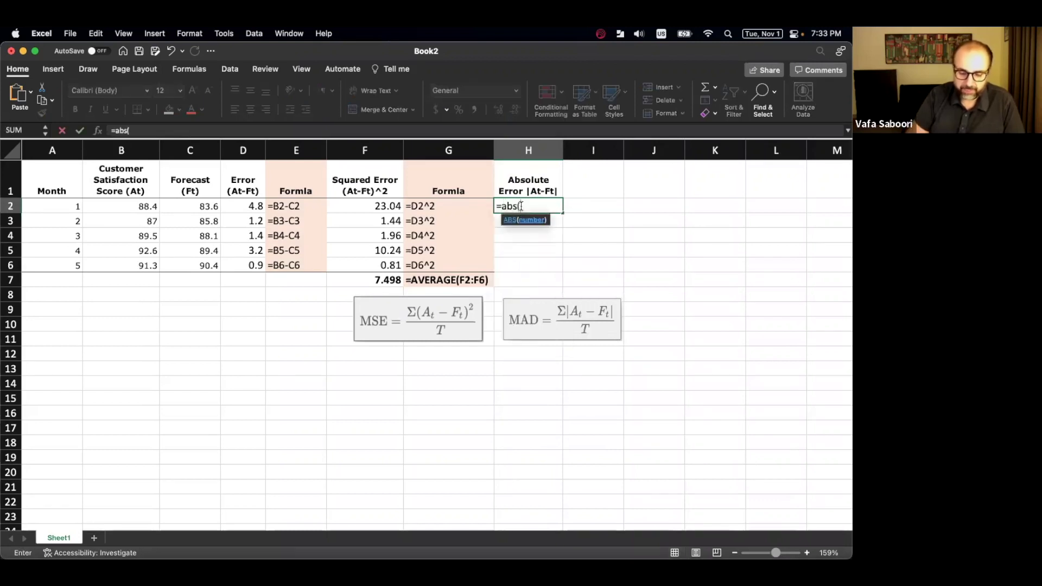
click(249, 206)
text())
key(Return)
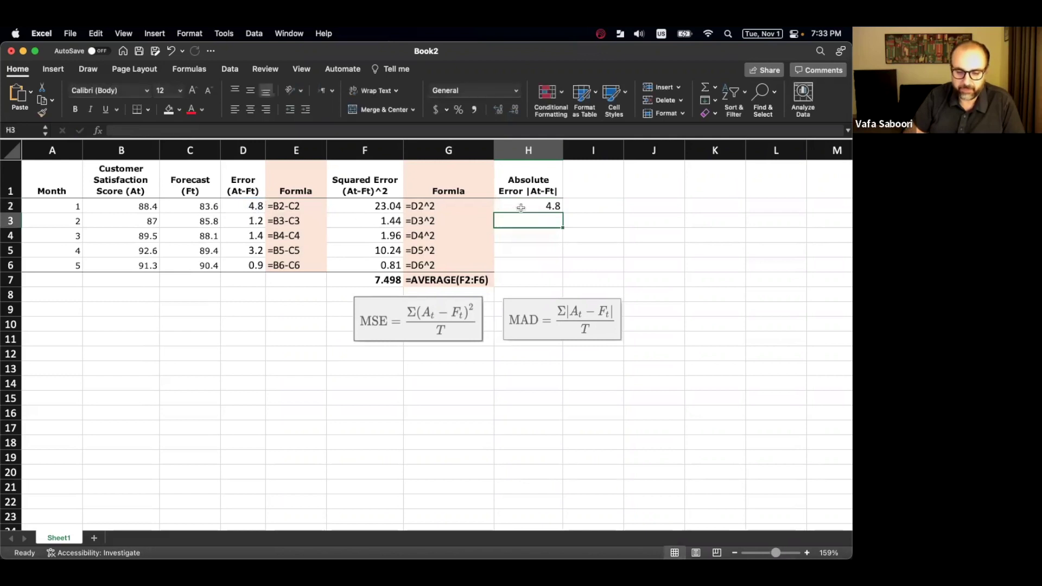
click(521, 207)
double_click(562, 214)
Copy the Formla column from G1:G6 to I1:I6, beside the absolute errors.
drag(449, 185, 446, 258)
key(super+c)
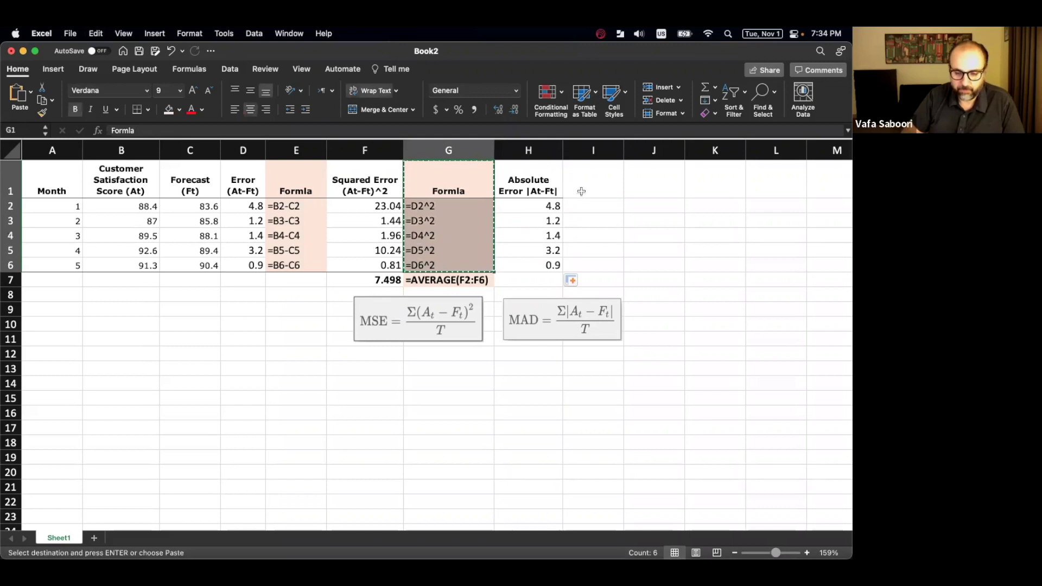
click(581, 192)
key(super+v)
click(651, 218)
Ignore the error flags on the absolute error cells H2:H6.
click(529, 188)
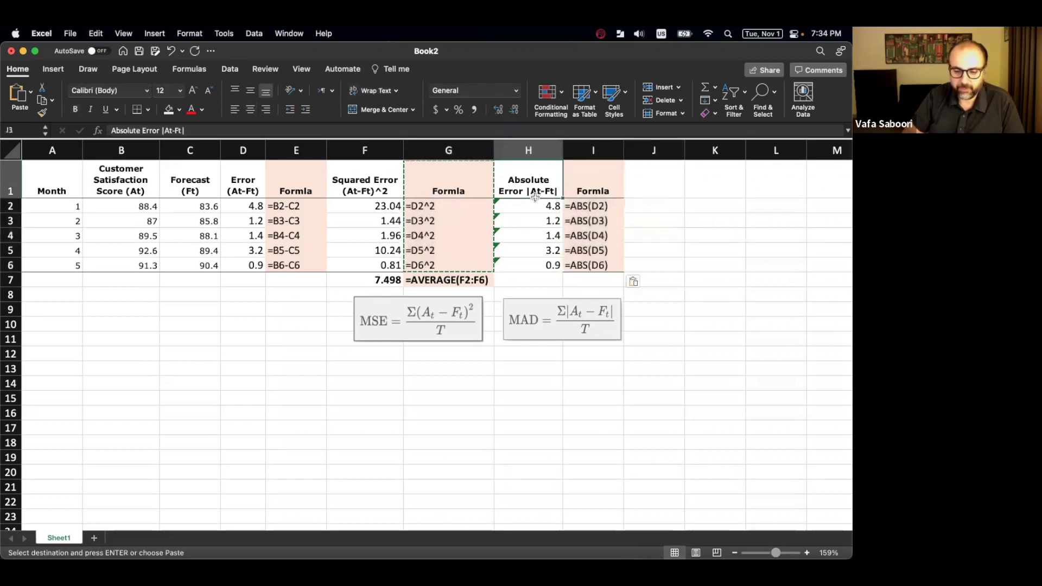
drag(531, 199, 522, 258)
key(Escape)
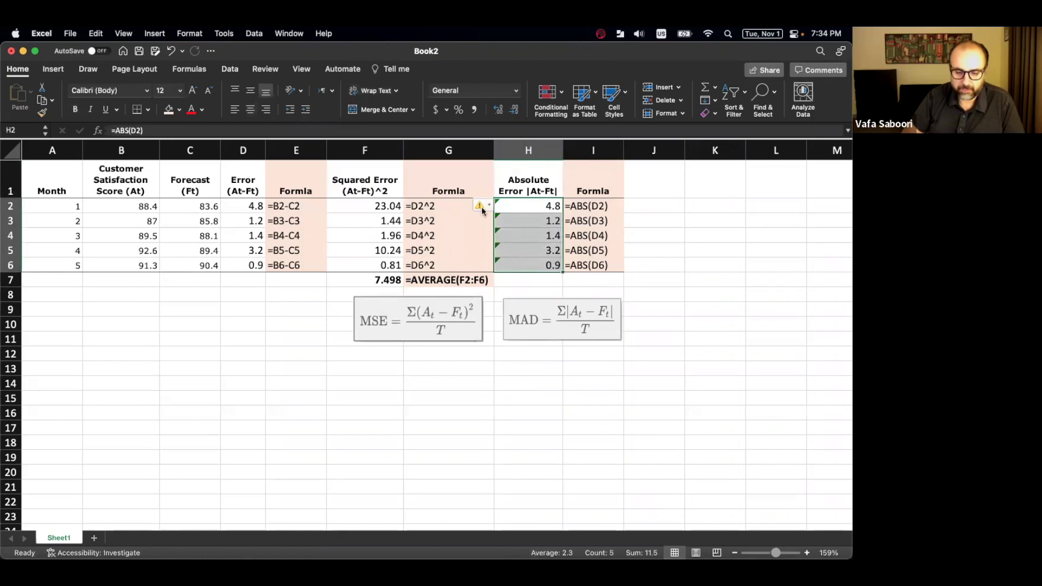
click(480, 205)
click(515, 268)
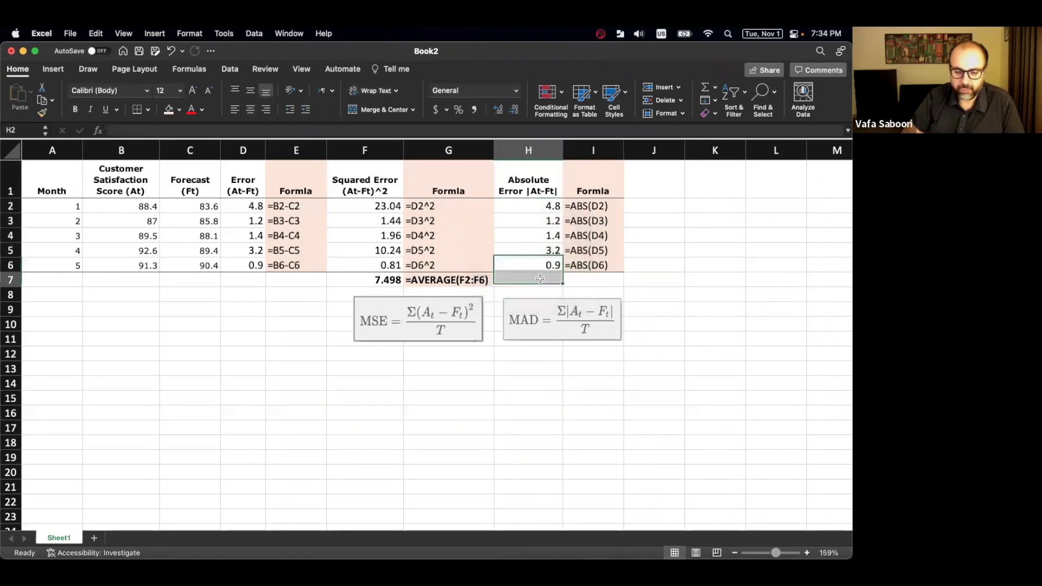
Copy the average and its formula text from F7:G7 to H7:I7, and fit column I to its contents.
drag(380, 280, 425, 279)
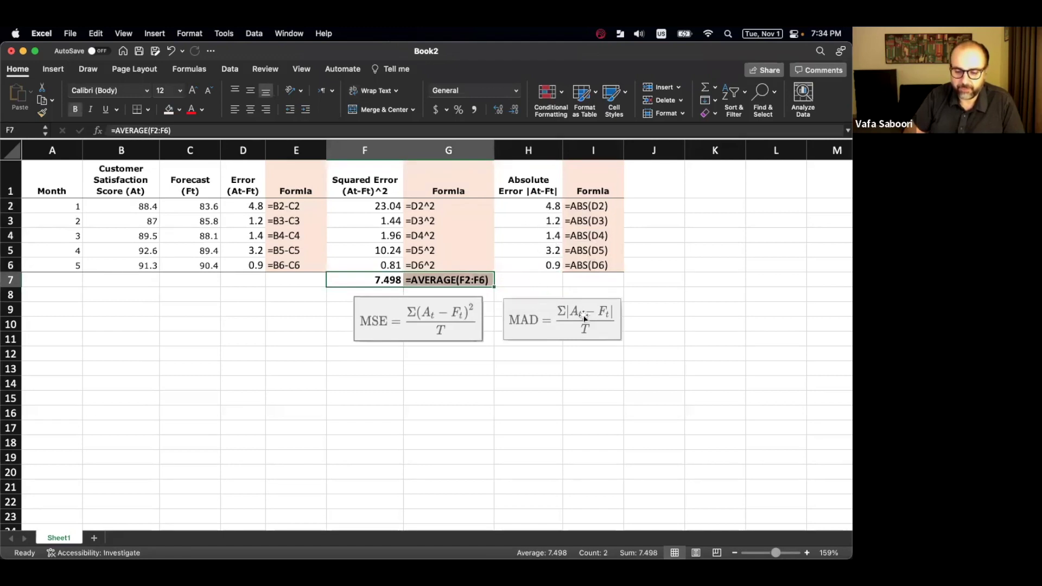
key(super+c)
key(Right)
key(Right)
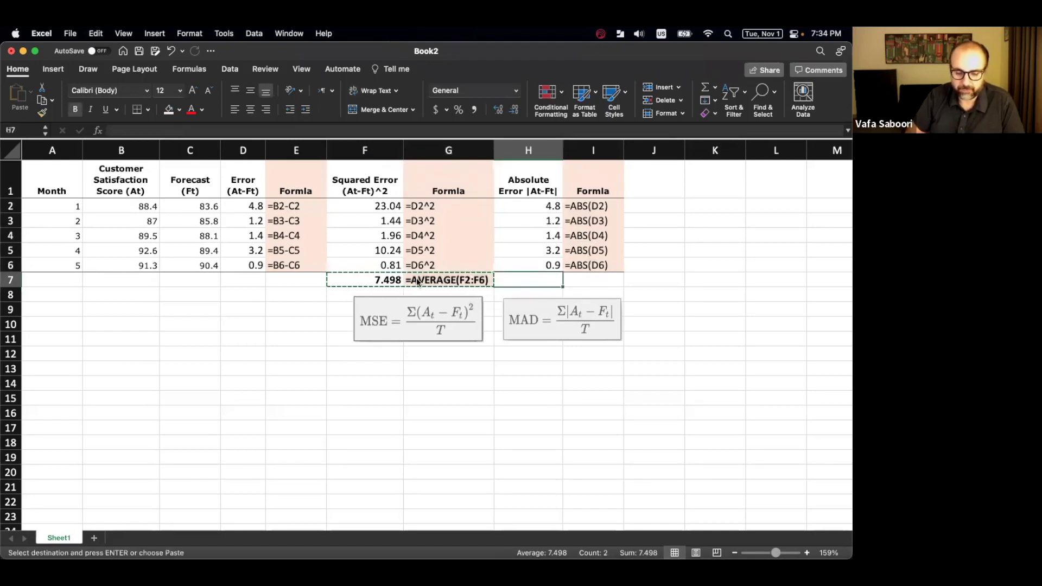
key(super+v)
key(Escape)
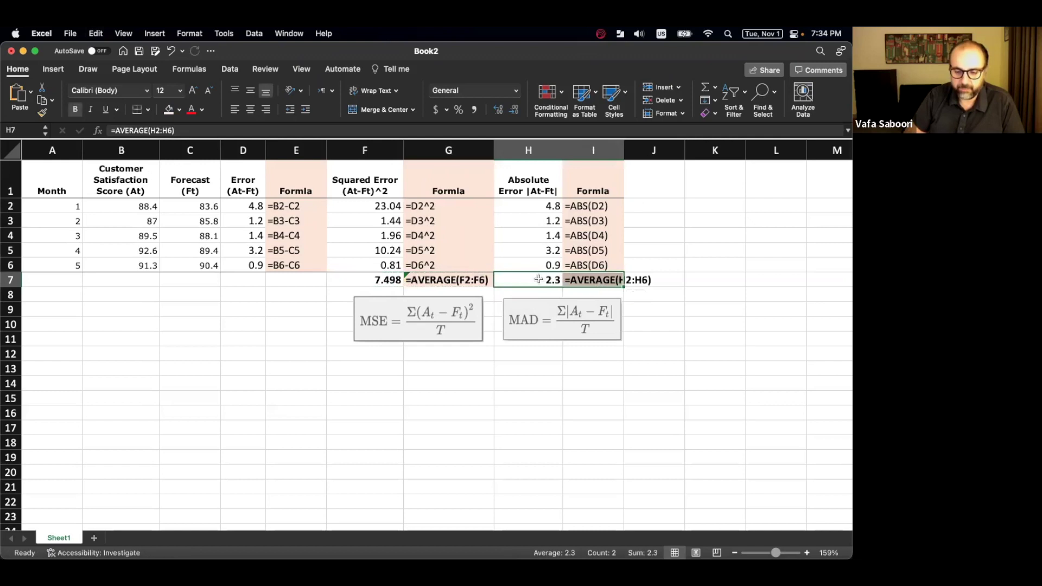
double_click(623, 150)
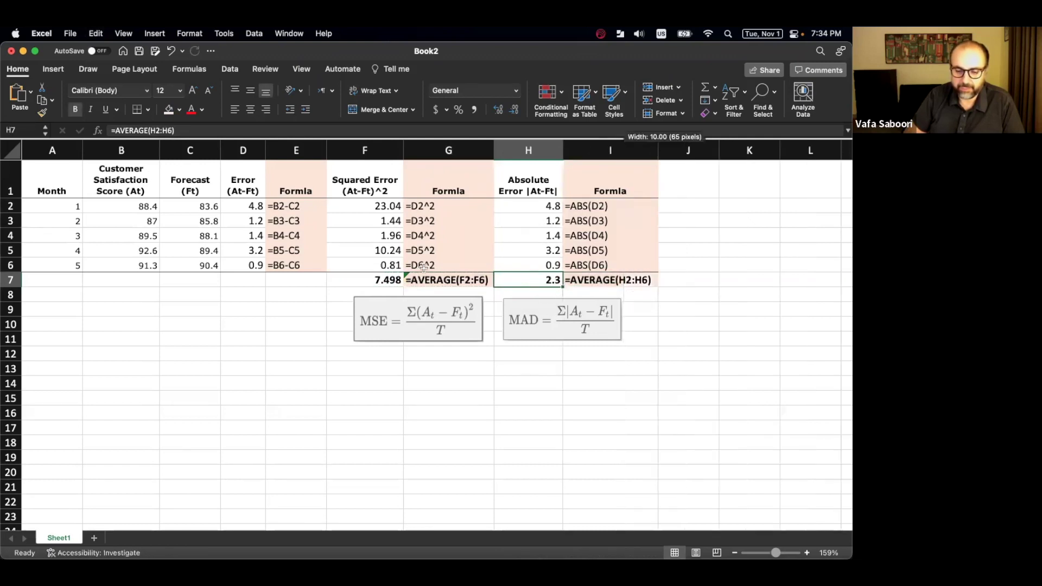
Ignore the error flag on the formula text in G7.
click(409, 278)
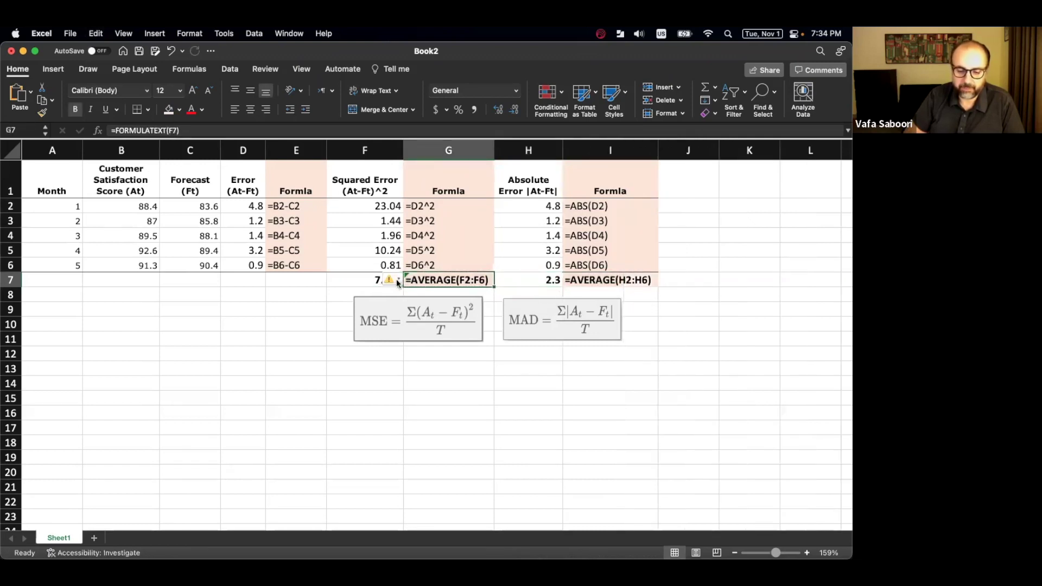
click(397, 280)
click(487, 371)
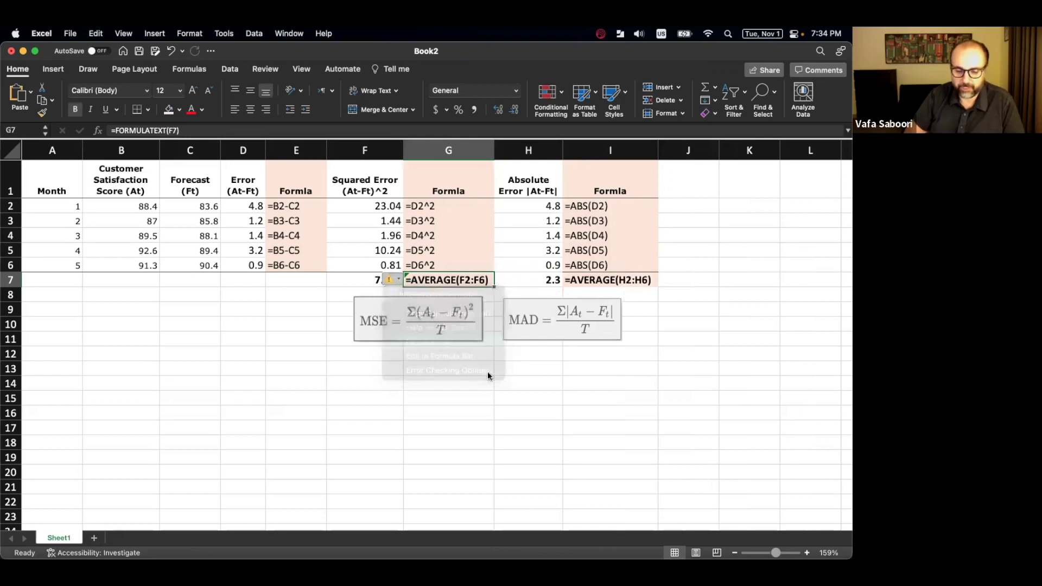
click(529, 412)
click(529, 265)
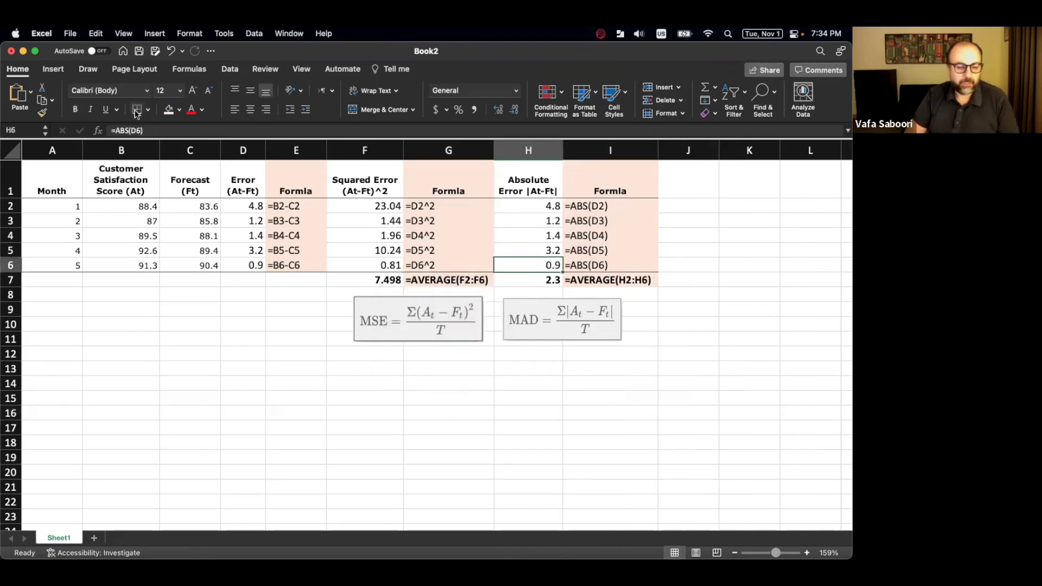
Paste the MAPE formula picture, place it beside the MAD picture and enlarge it slightly.
click(472, 439)
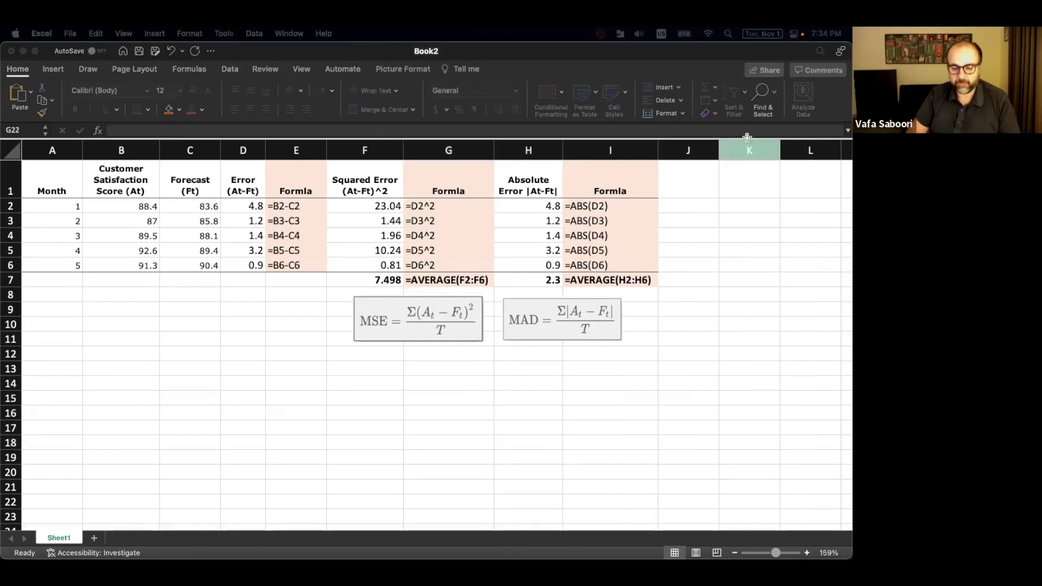
click(663, 347)
click(675, 324)
key(super+v)
drag(683, 333, 663, 316)
drag(796, 334, 809, 337)
scroll(728, 320, right, 2)
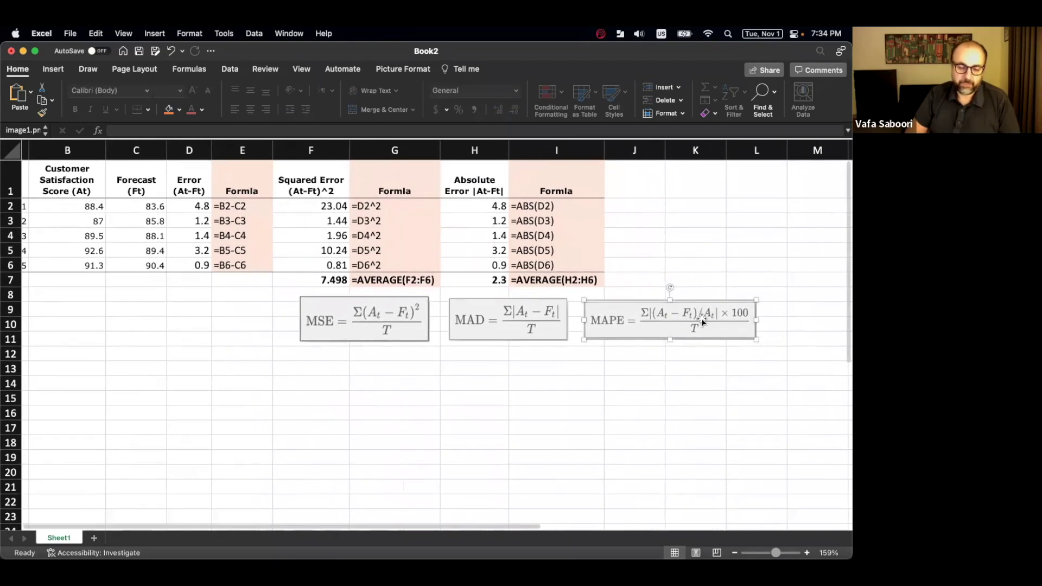
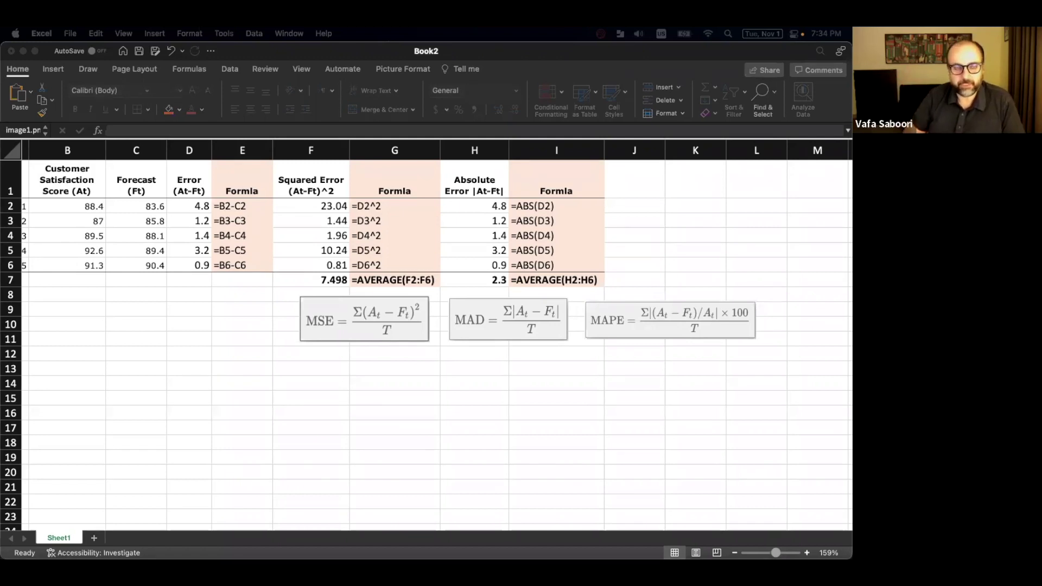
Copy the Absolute Error heading from H1 to J1.
click(629, 180)
click(495, 179)
key(super+c)
double_click(618, 184)
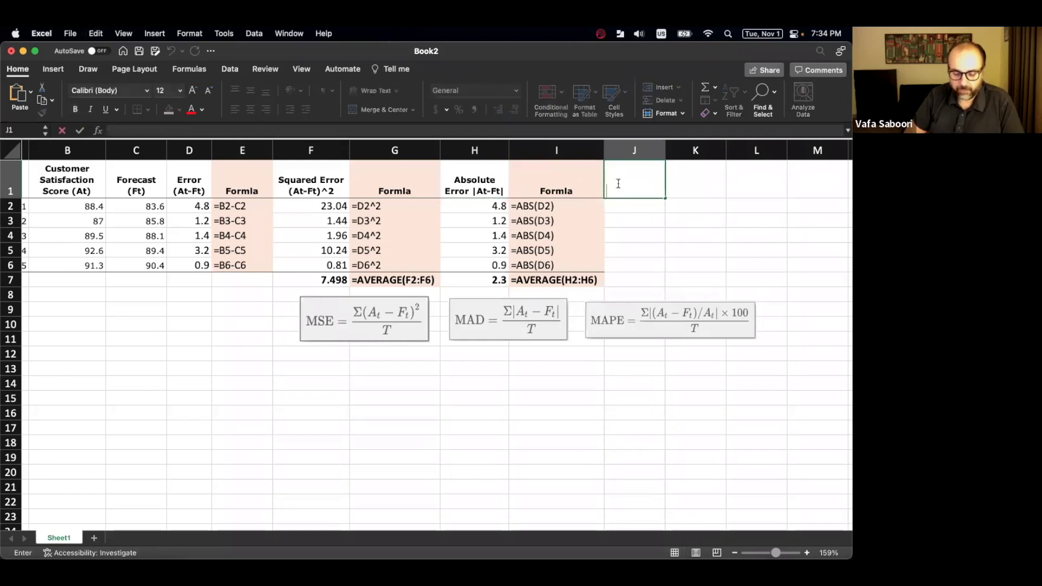
key(super+v)
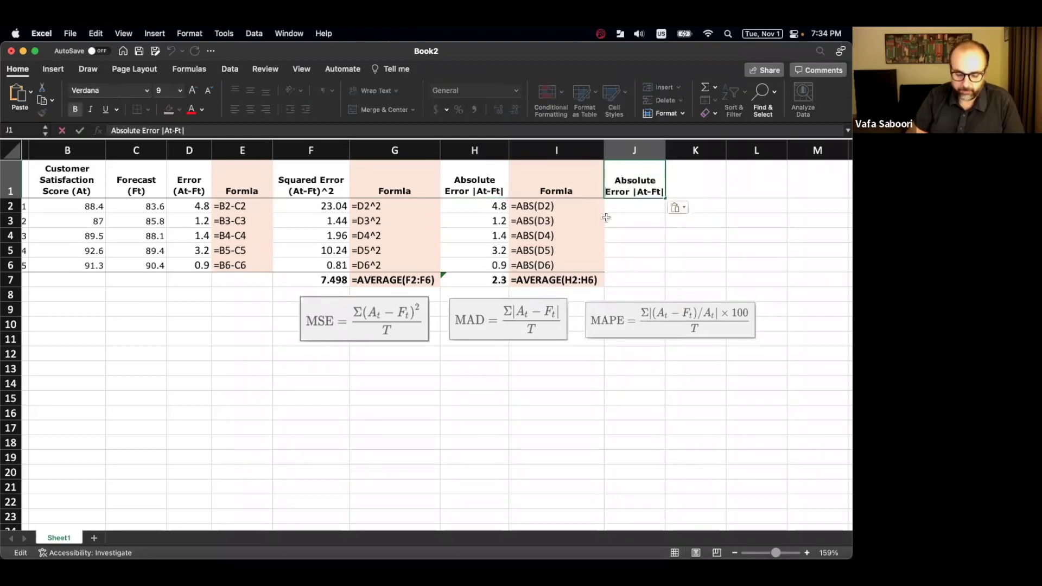
Change the J1 heading to "Absolute %Error |(At-Ft)/At|" and widen column J so it fits on two lines.
text(%)
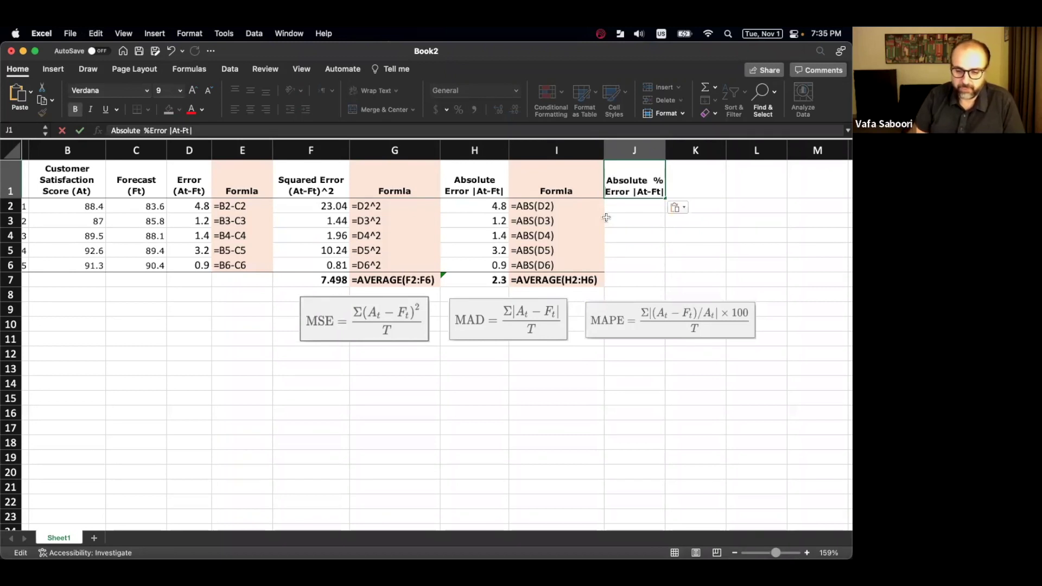
key(BackSpace)
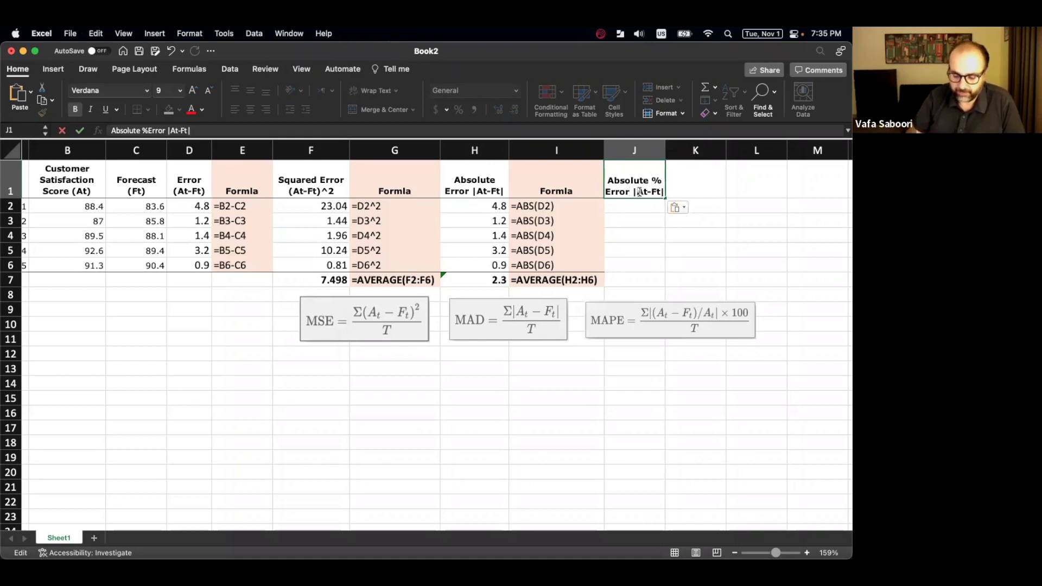
text((At-Ft)
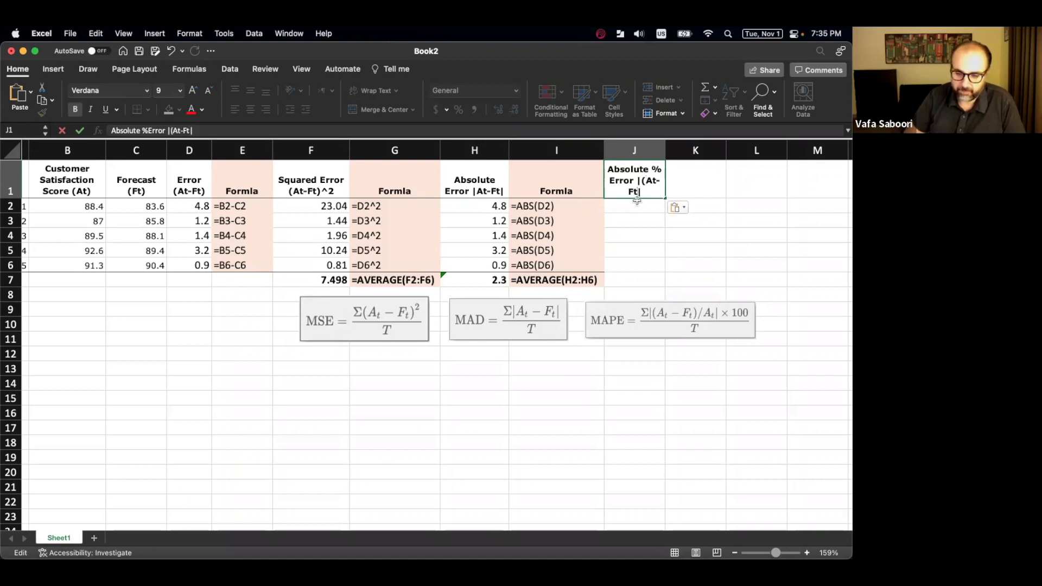
text()/At)
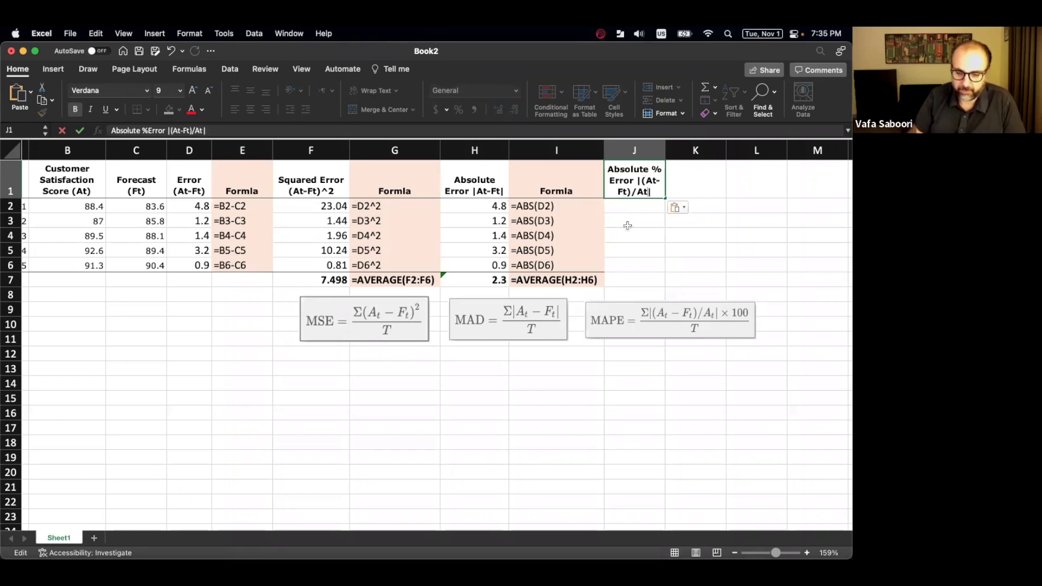
key(Return)
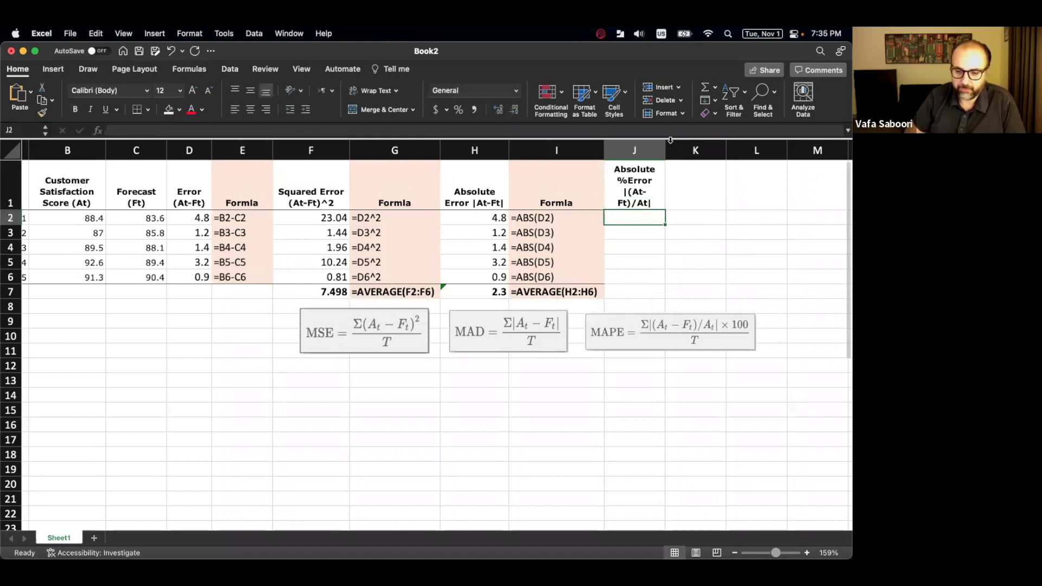
drag(665, 150, 693, 147)
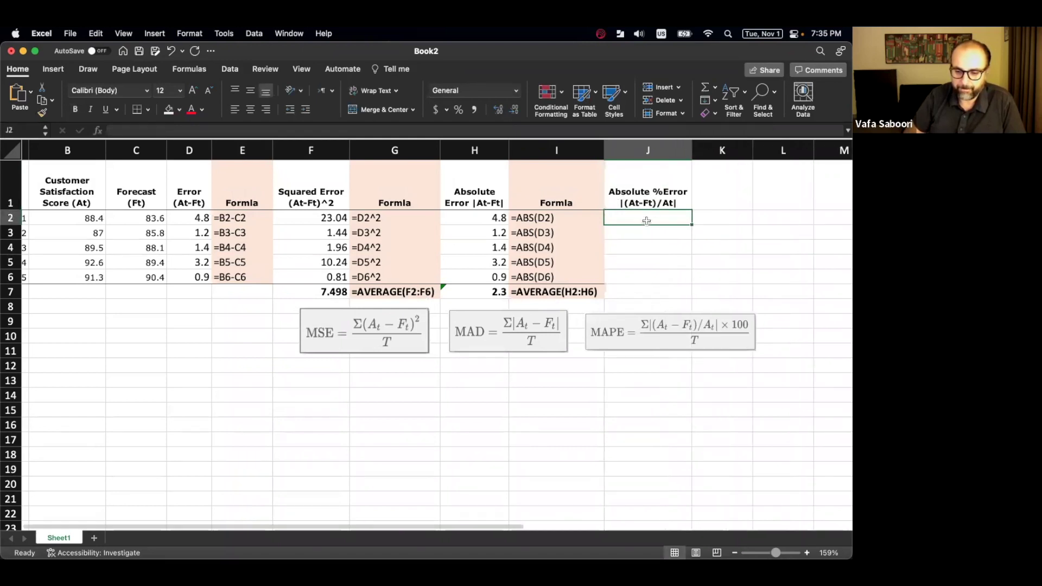
Enter =ABS(D2/B2) in J2 and fill the formula down through J6.
text(=)
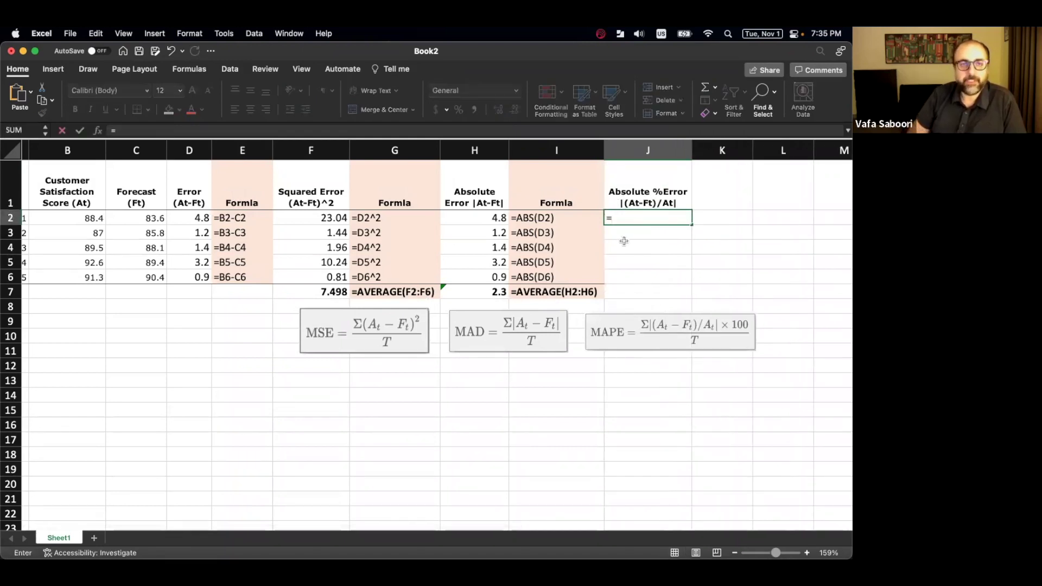
text(ab)
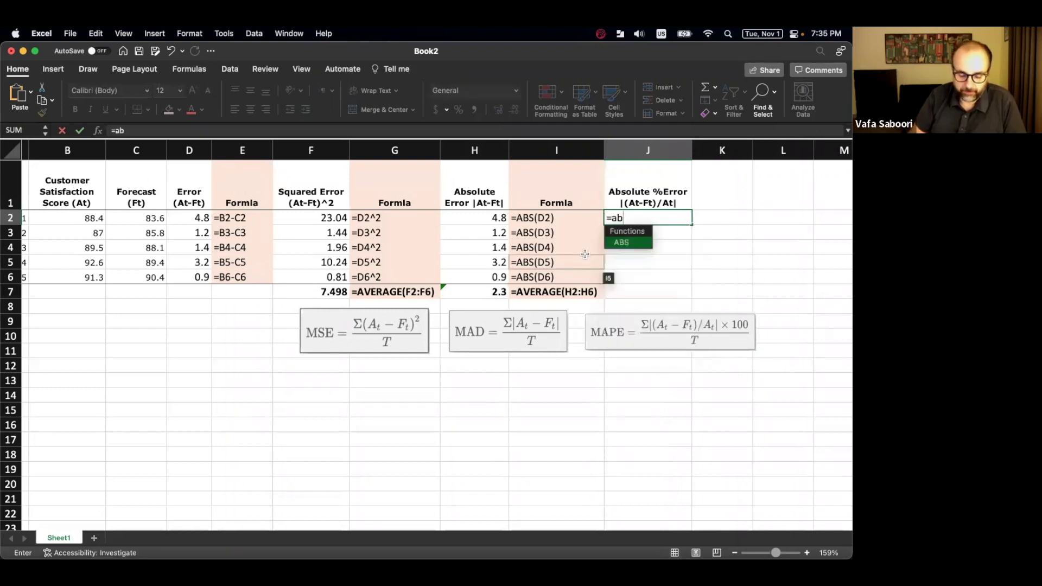
text(s()
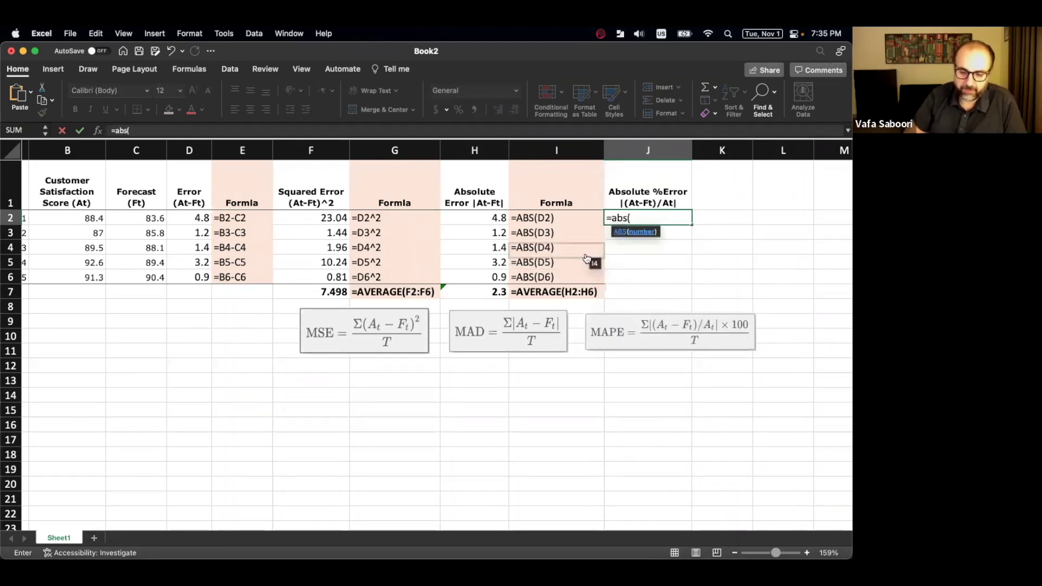
click(182, 216)
text(/)
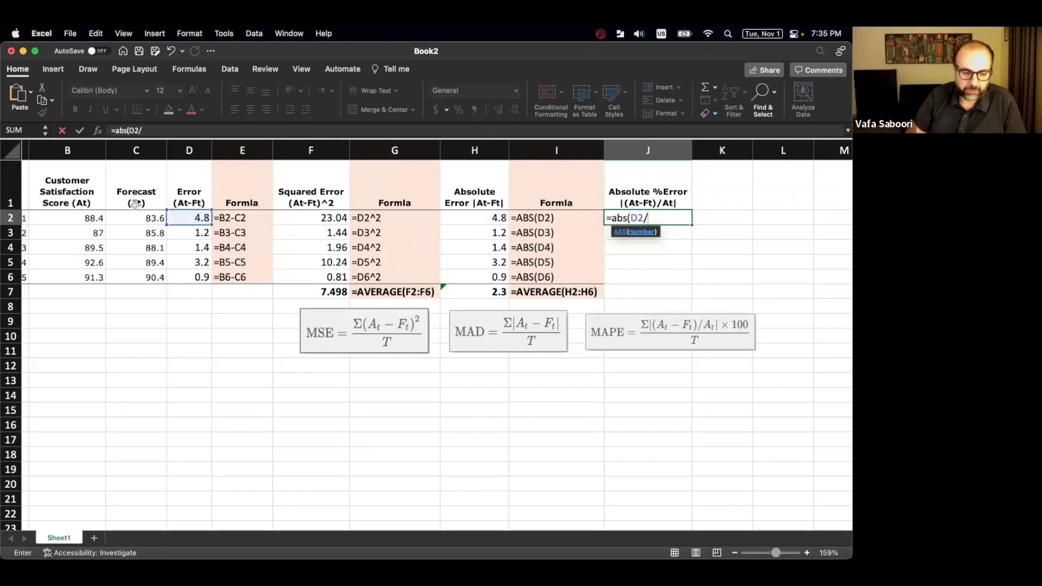
click(88, 217)
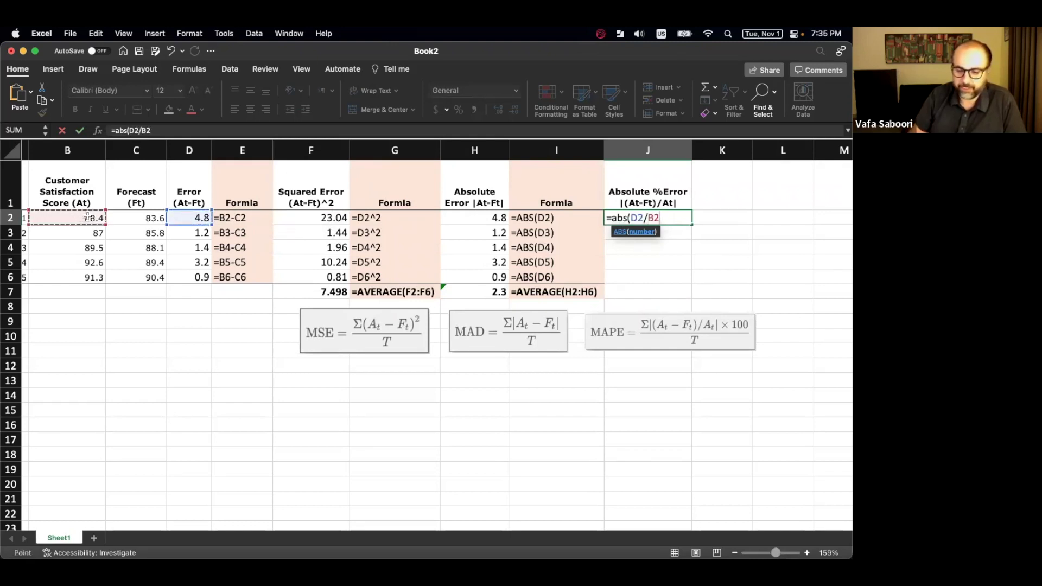
key(Return)
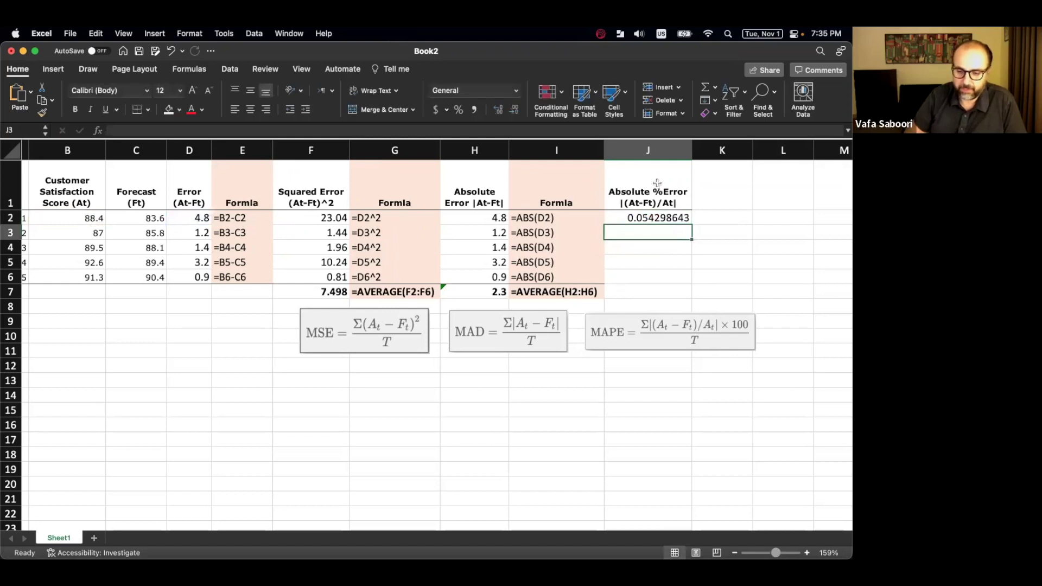
click(656, 218)
double_click(691, 224)
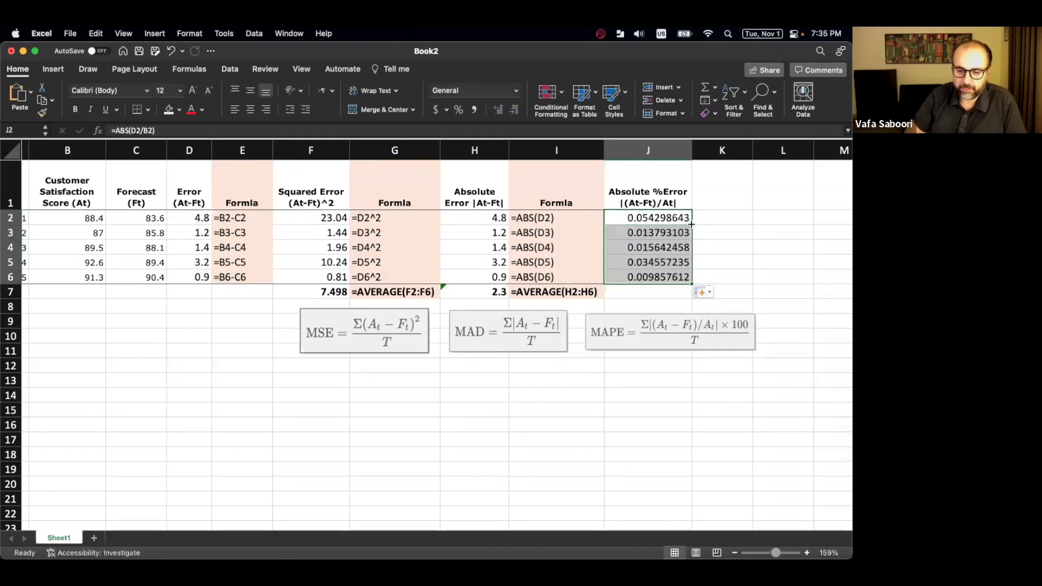
click(621, 268)
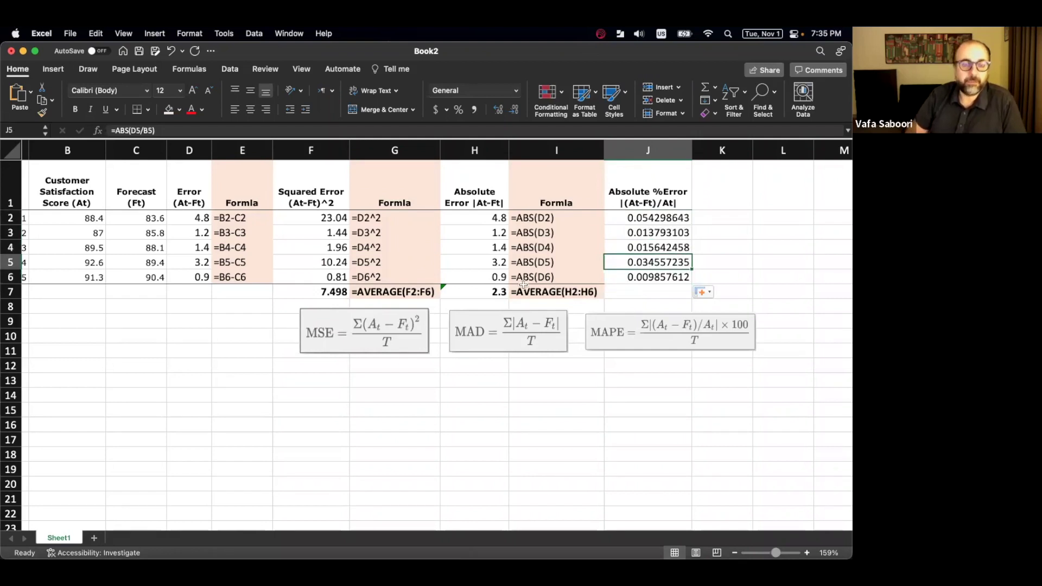
Copy the average and its formula text from H7:I7 to J7:K7.
drag(491, 291, 548, 293)
key(cmd+c)
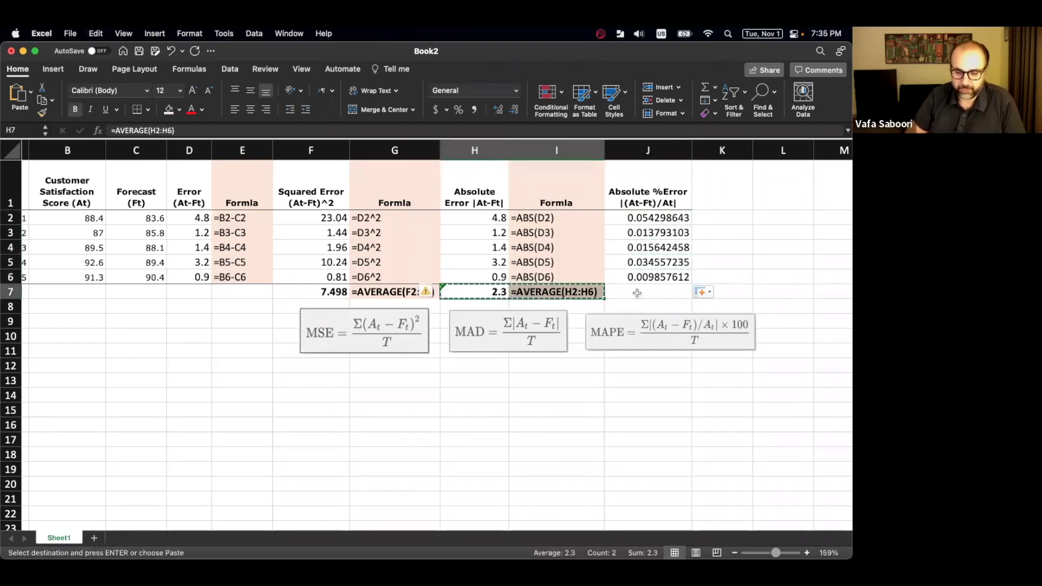
click(653, 293)
key(cmd+v)
Copy the Formla column from I1:I6 to K1:K6, beside the absolute percentage errors.
drag(566, 169, 573, 271)
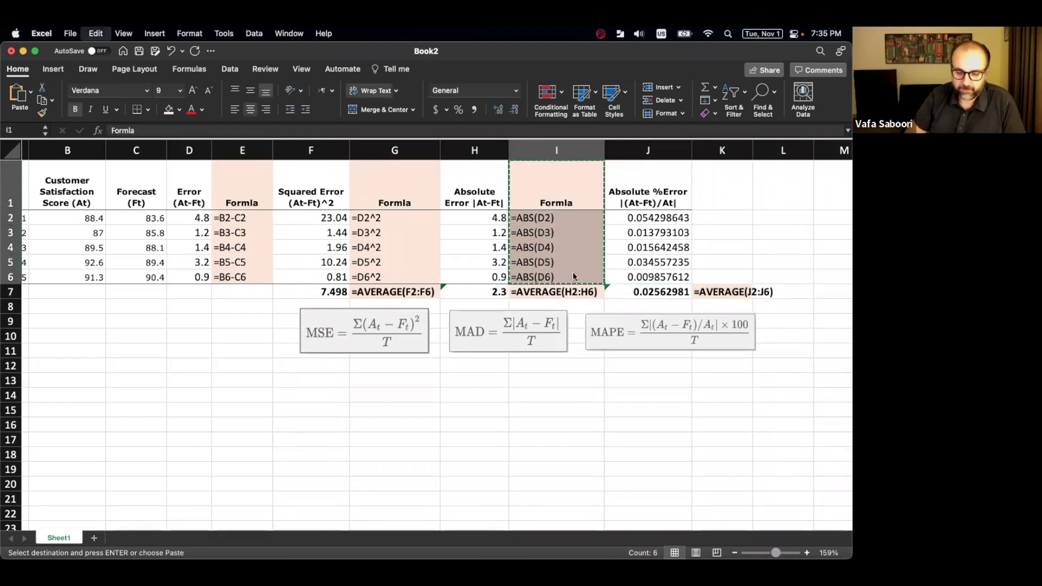
click(732, 190)
key(Return)
Ignore the inconsistent formula flags on J2:J7, fit column K to its contents and select the average in J7.
drag(635, 220, 645, 264)
drag(638, 206, 632, 279)
click(589, 206)
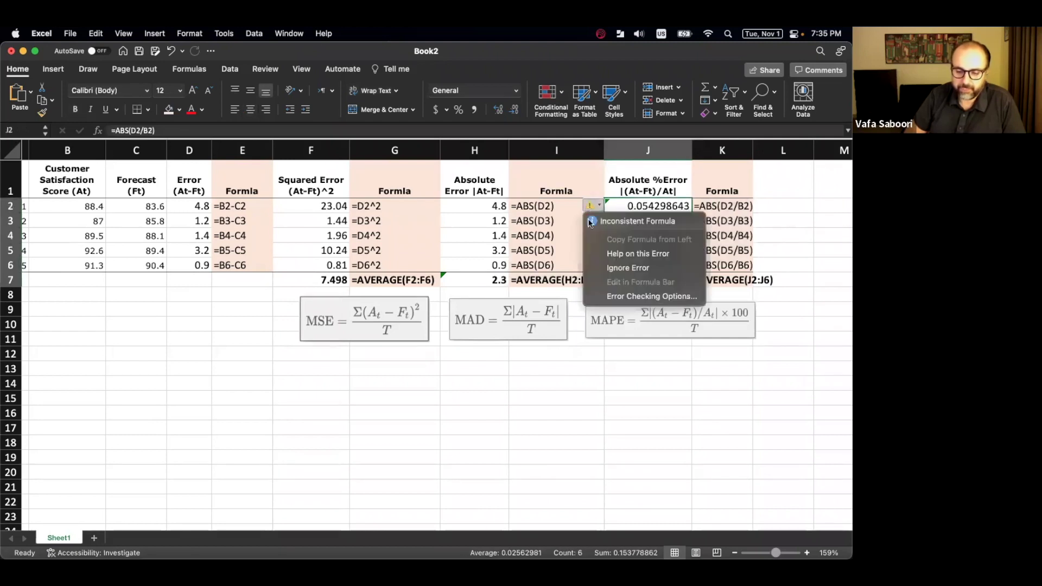
click(665, 266)
click(666, 265)
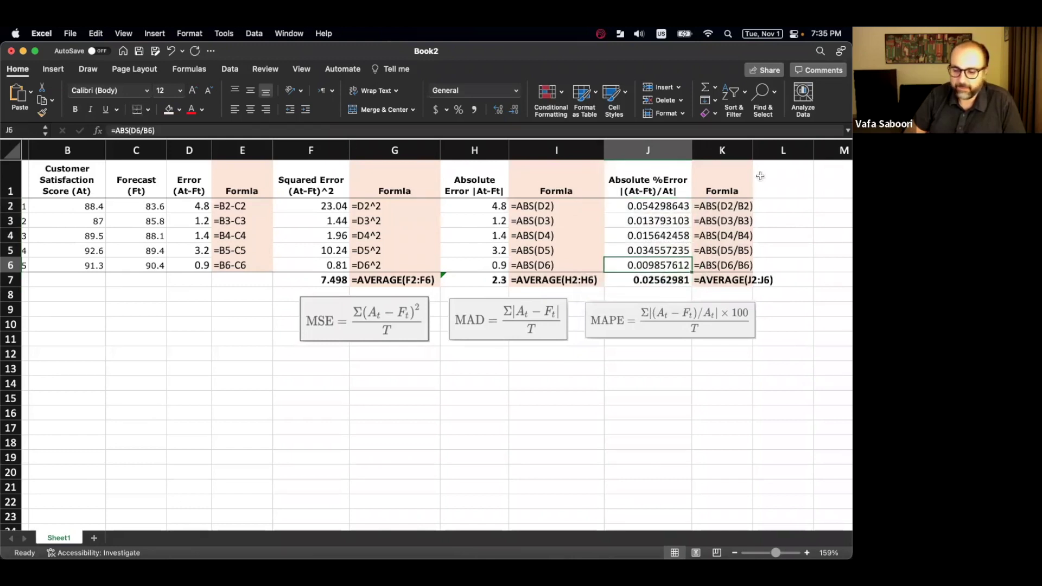
double_click(753, 150)
click(656, 281)
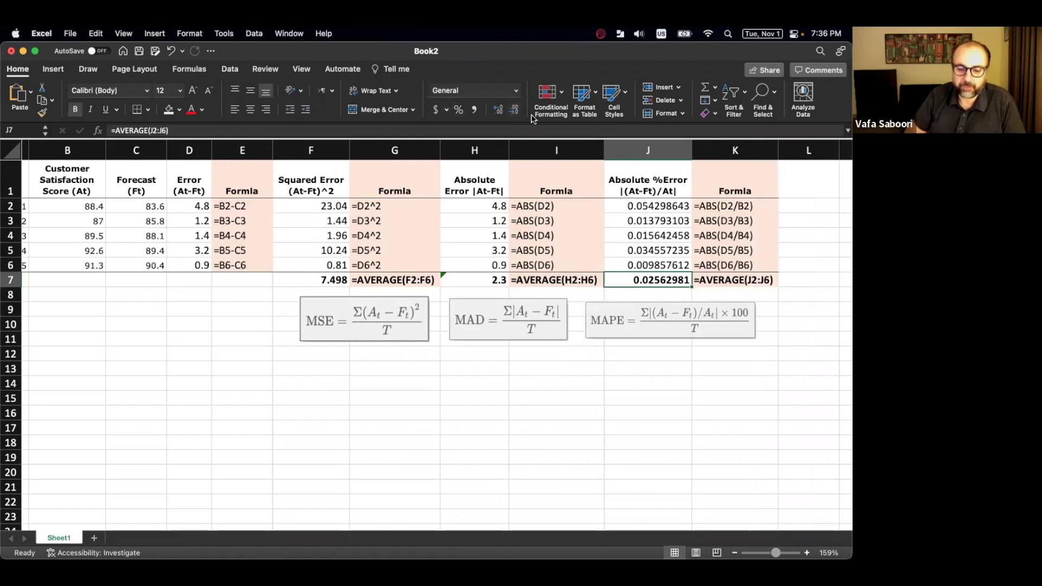
Format the average absolute percentage error in J7 as a percentage with three decimal places.
click(456, 109)
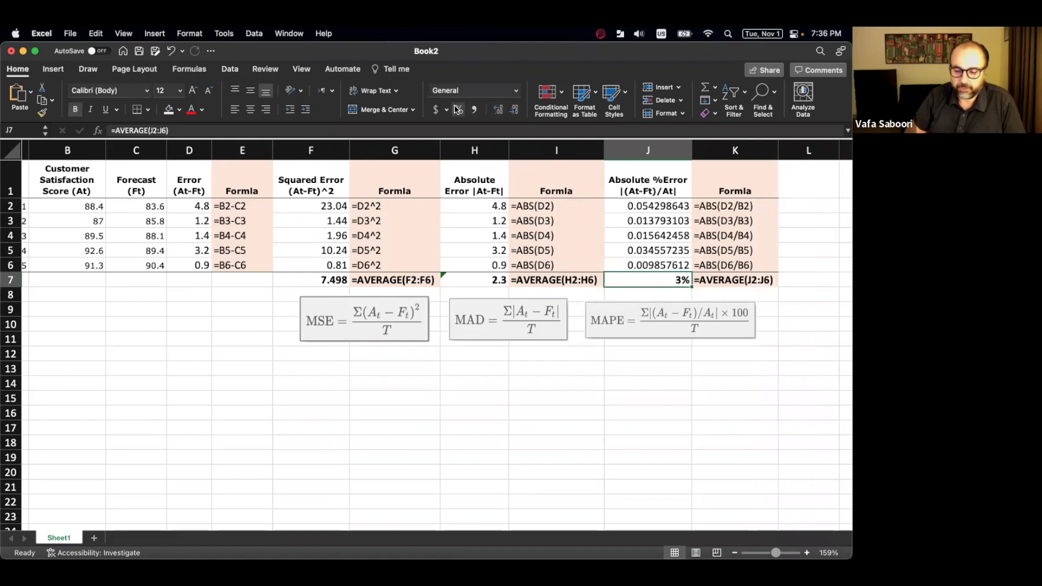
click(499, 110)
click(499, 110)
click(499, 110)
click(642, 359)
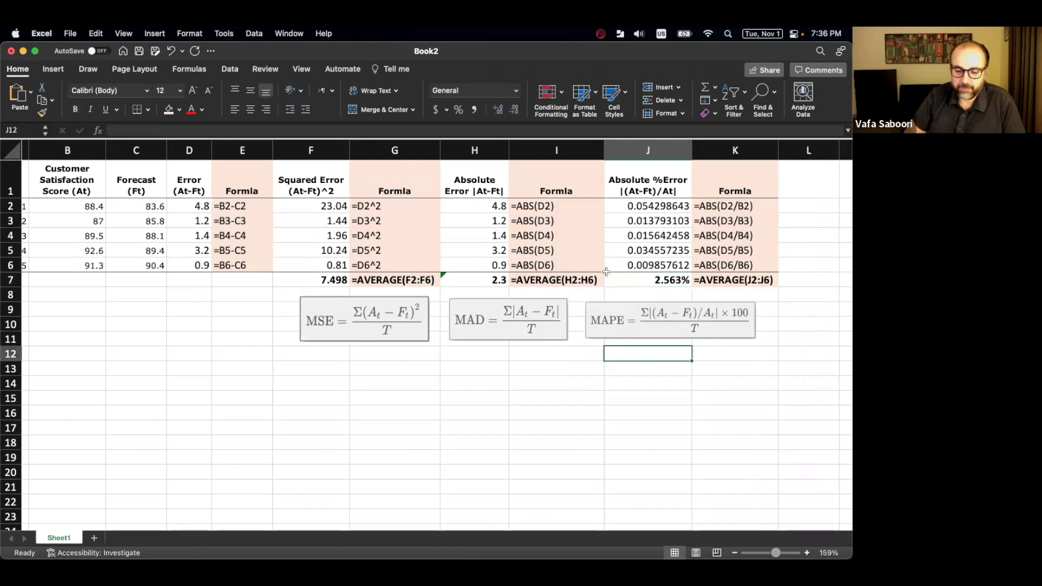
Show the average absolute error in H7 with three decimal places.
click(492, 279)
click(499, 110)
click(499, 110)
click(324, 278)
click(428, 370)
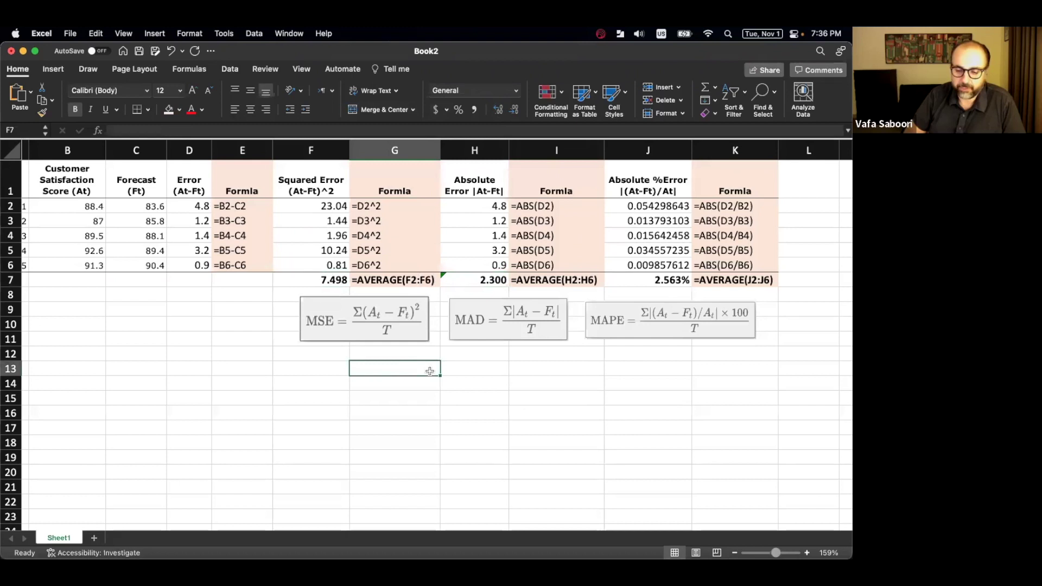
click(545, 355)
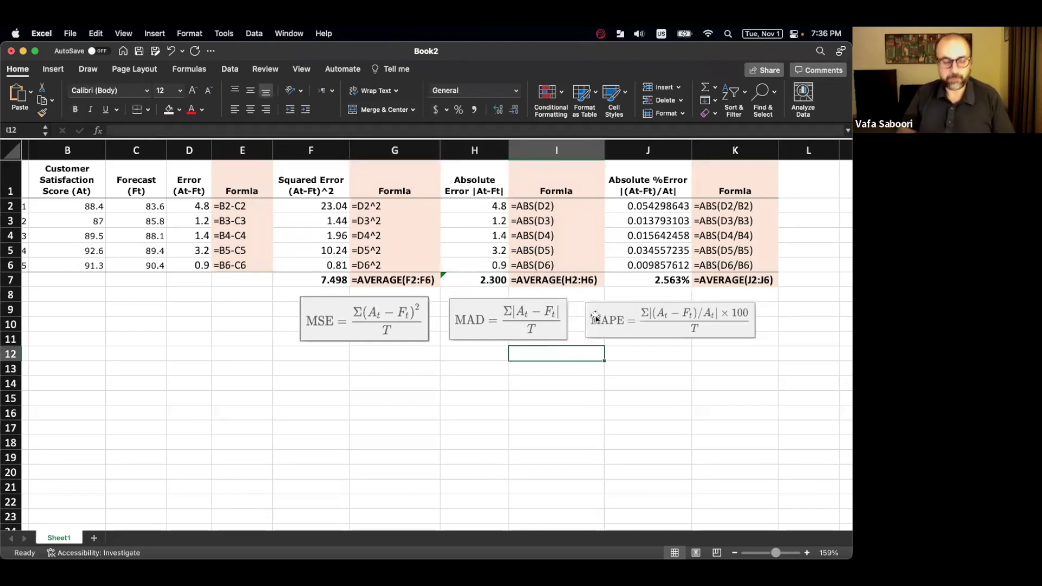
click(493, 363)
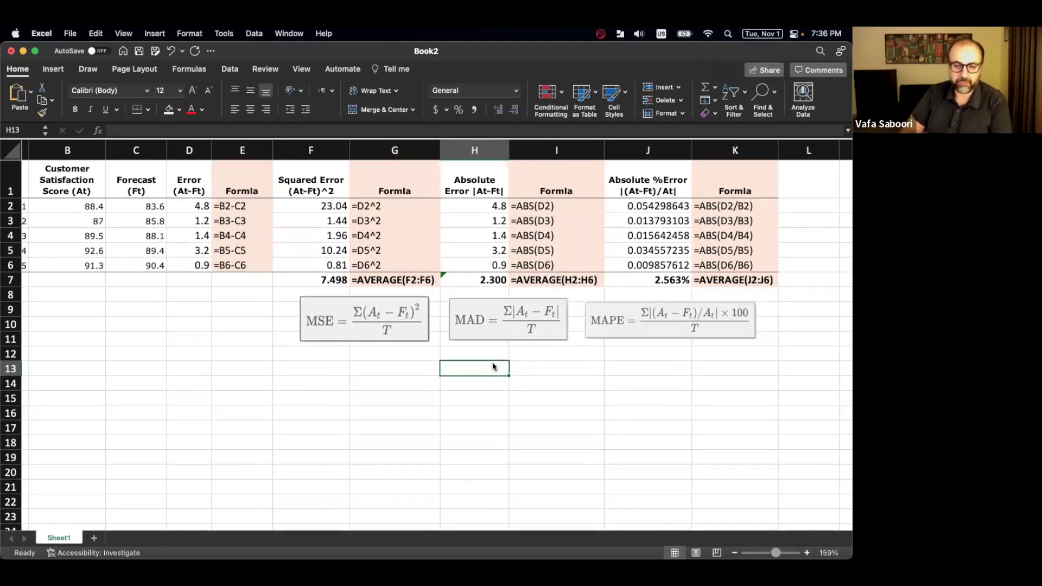
Switch to the MindTap homework in Brave and open question 2 of the Chapter 09 assignment.
scroll(325, 298, left, 2)
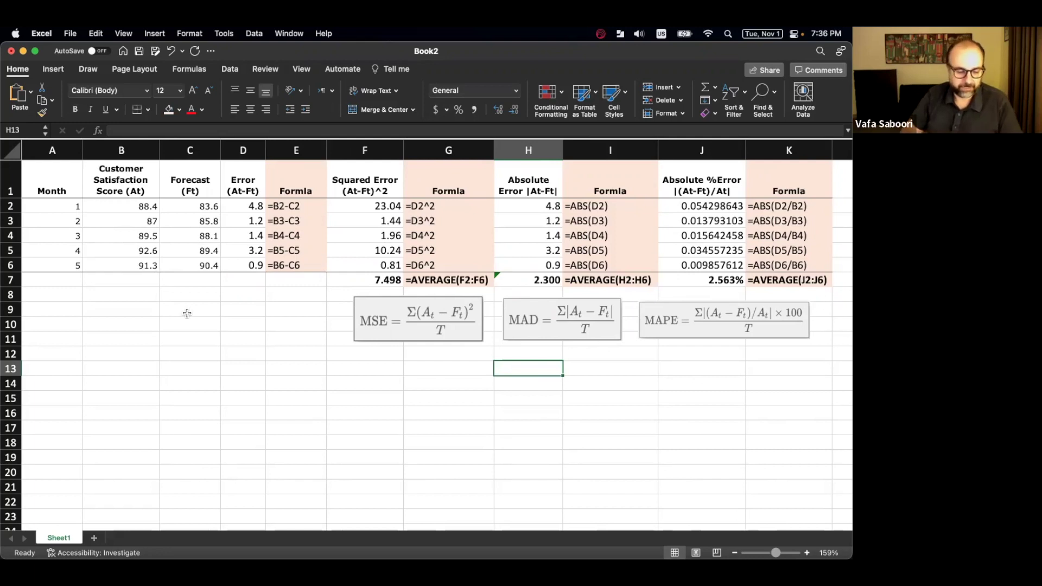
key(ctrl+Up)
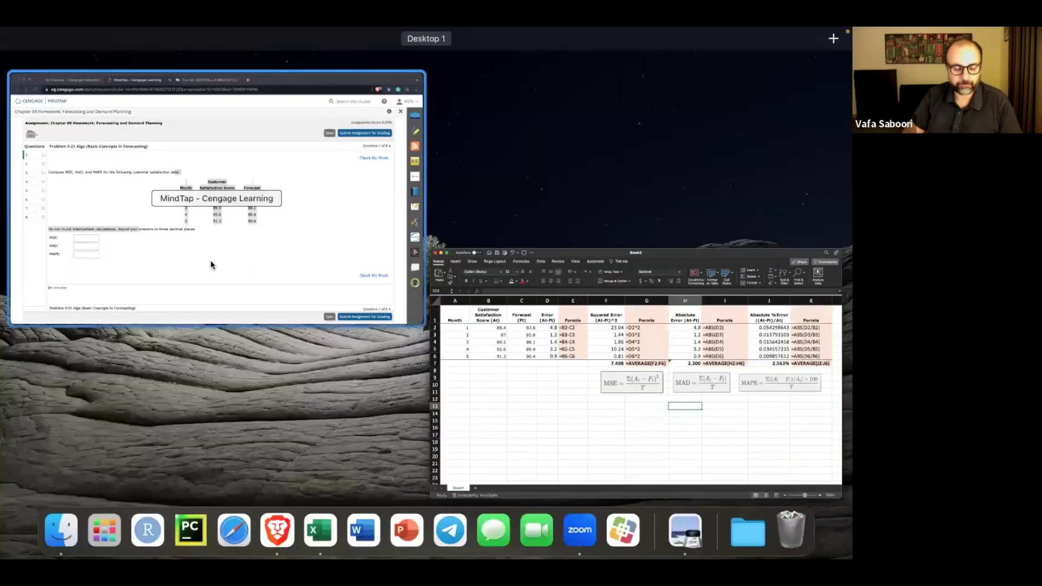
click(201, 258)
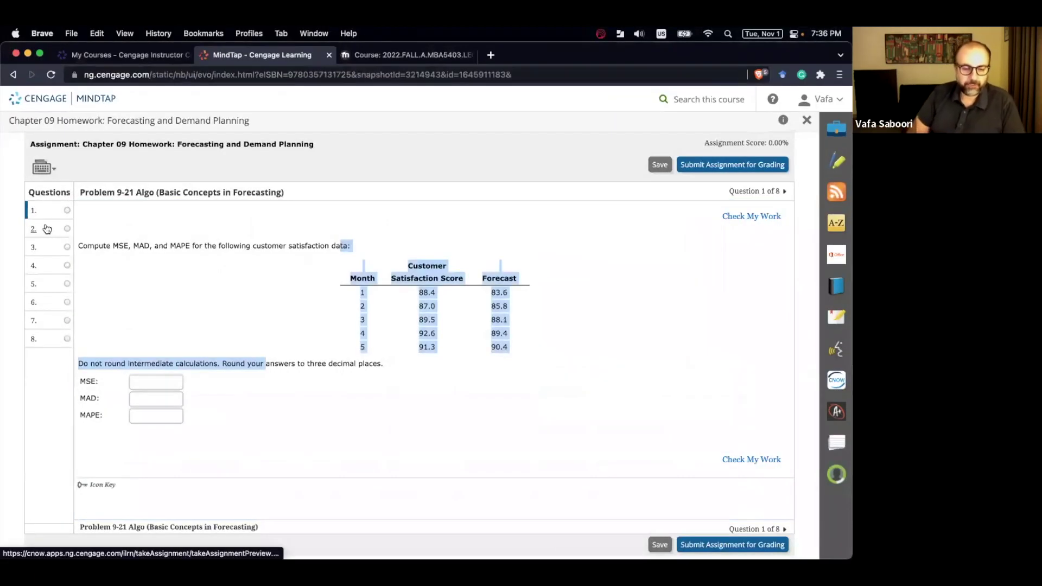
click(46, 228)
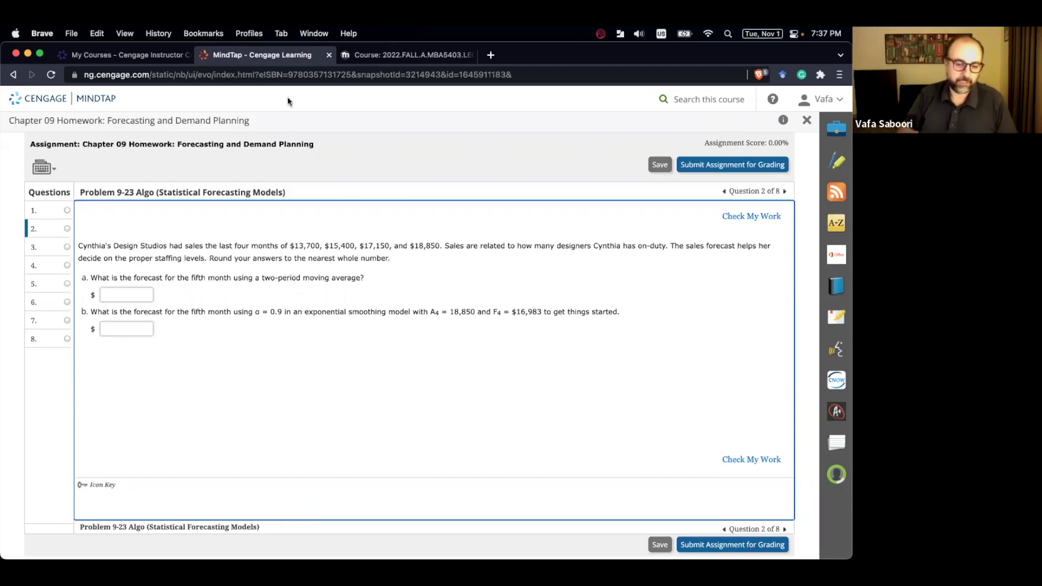
Download the Moving Average Template from the Moodle course page into Downloads and open it in Excel.
click(404, 55)
scroll(184, 332, up, 1)
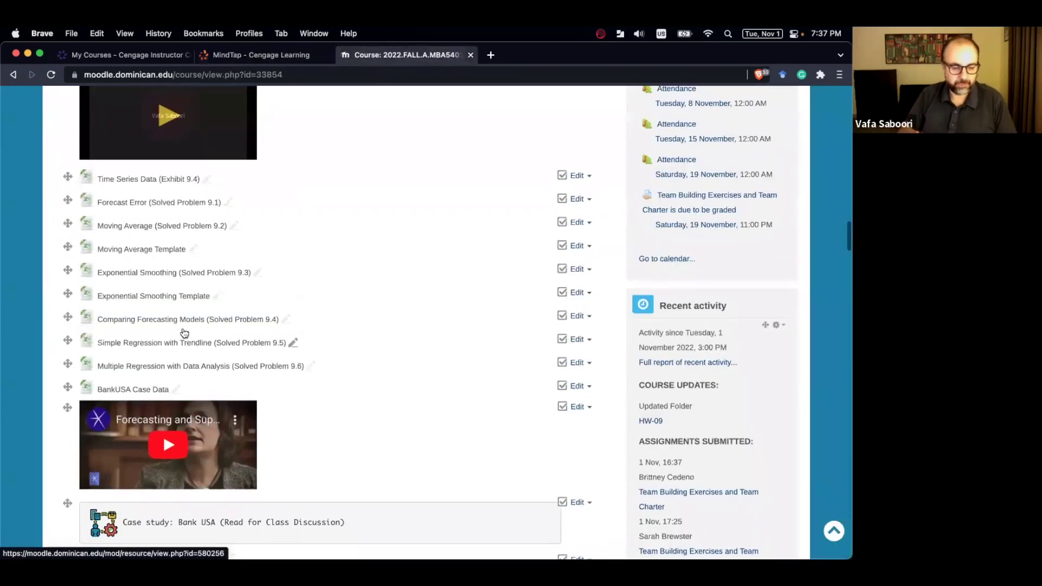
click(146, 251)
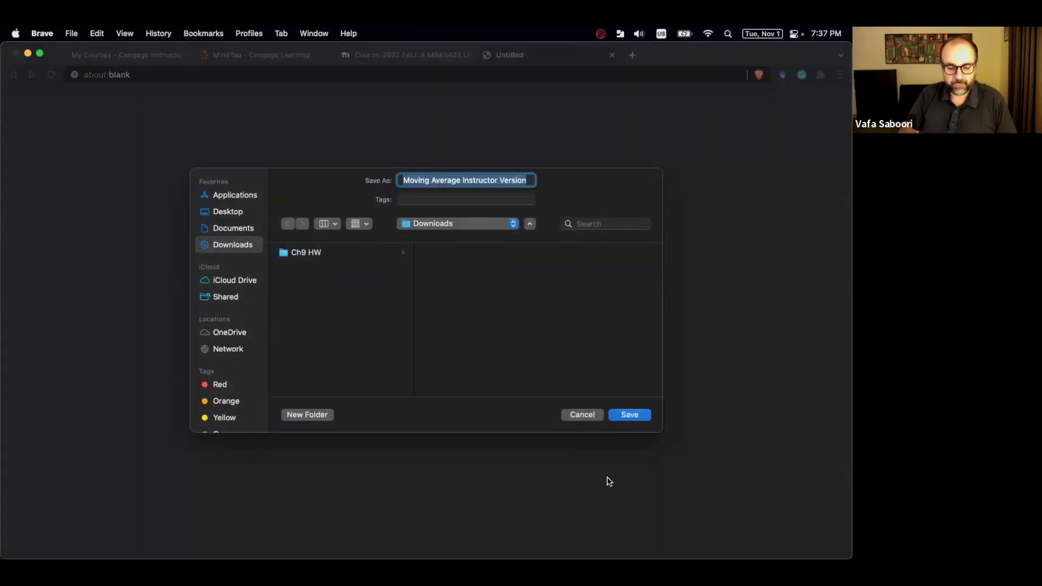
click(634, 414)
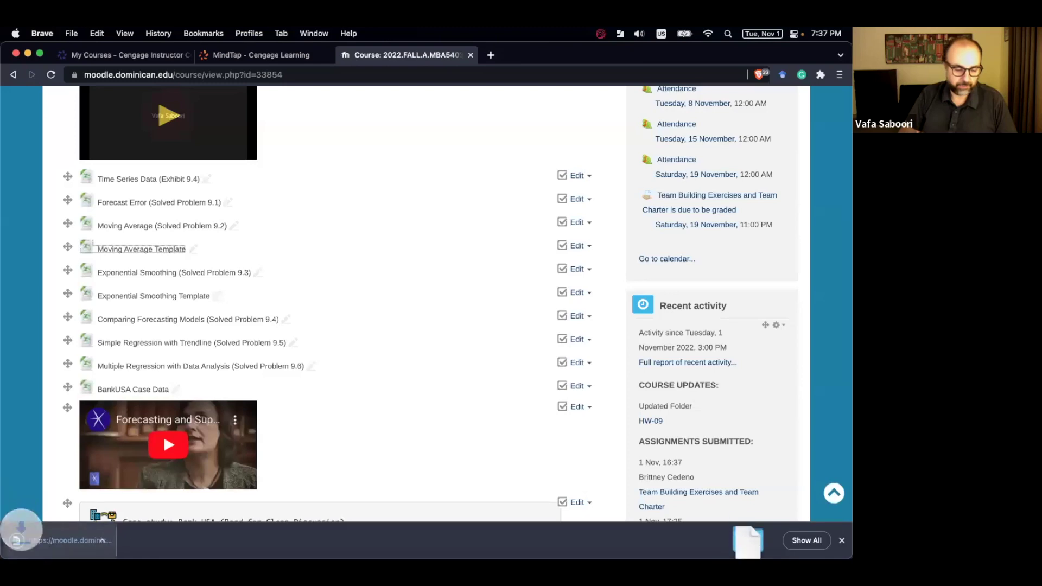
click(50, 545)
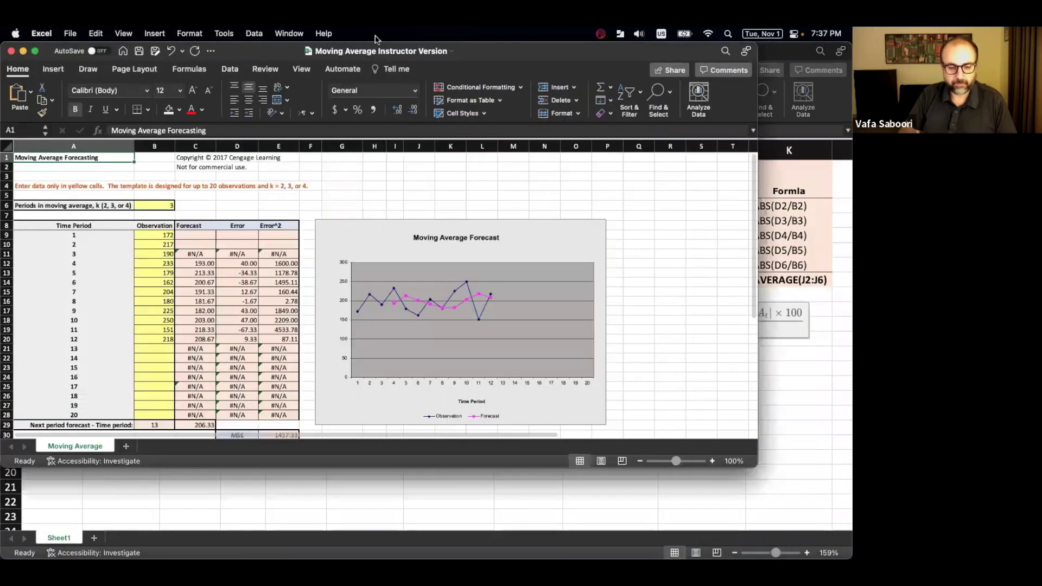
Move the Moving Average sheet into Book2 and clear the sample observations in B9:B20.
drag(90, 448, 90, 536)
click(193, 300)
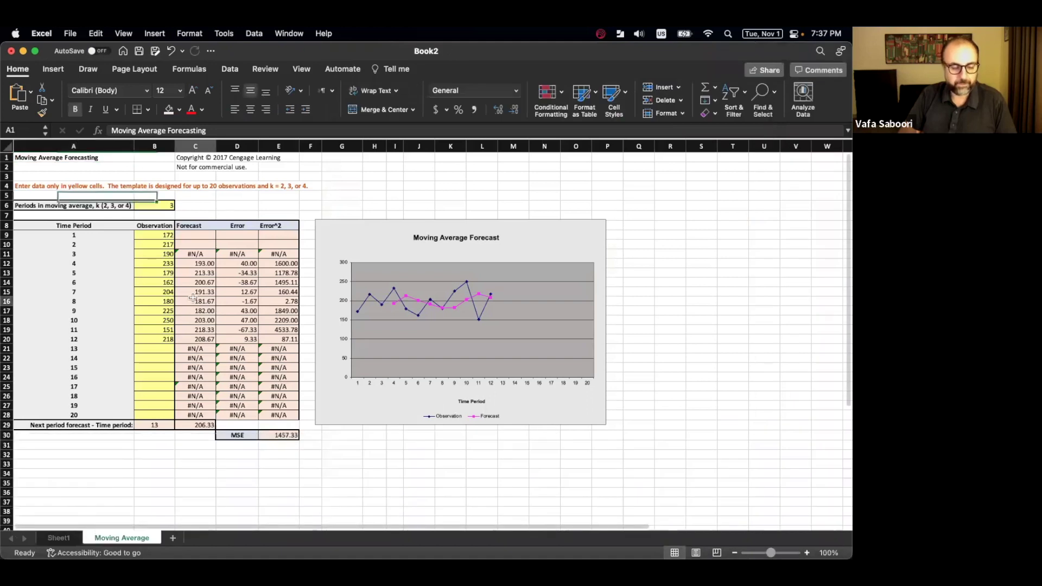
scroll(193, 299, up, 5)
drag(236, 282, 232, 438)
key(Delete)
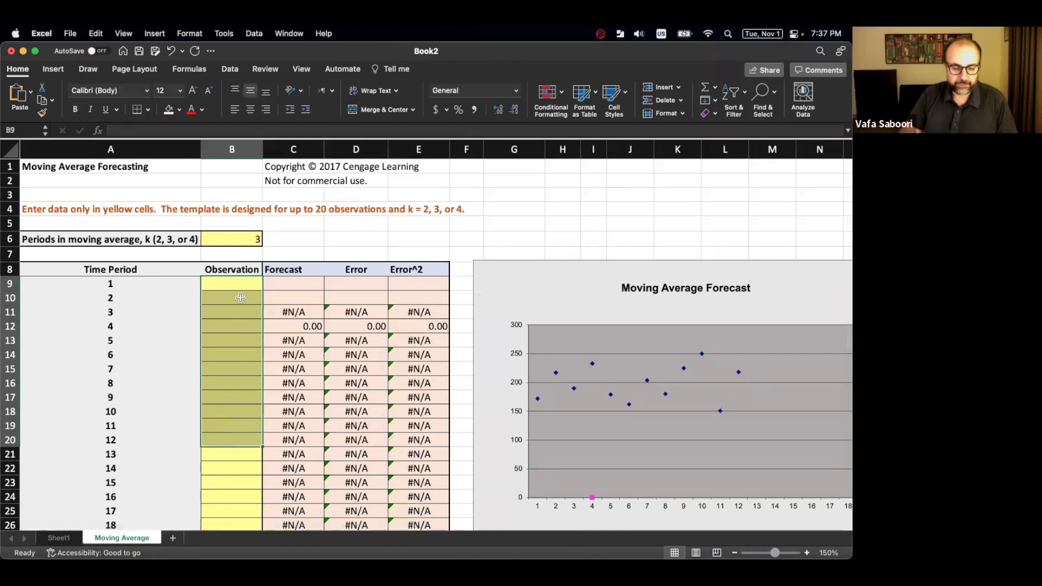
Look up the moving average period in homework question 2 and set the template's periods k in B6 to 2.
key(ctrl+Up)
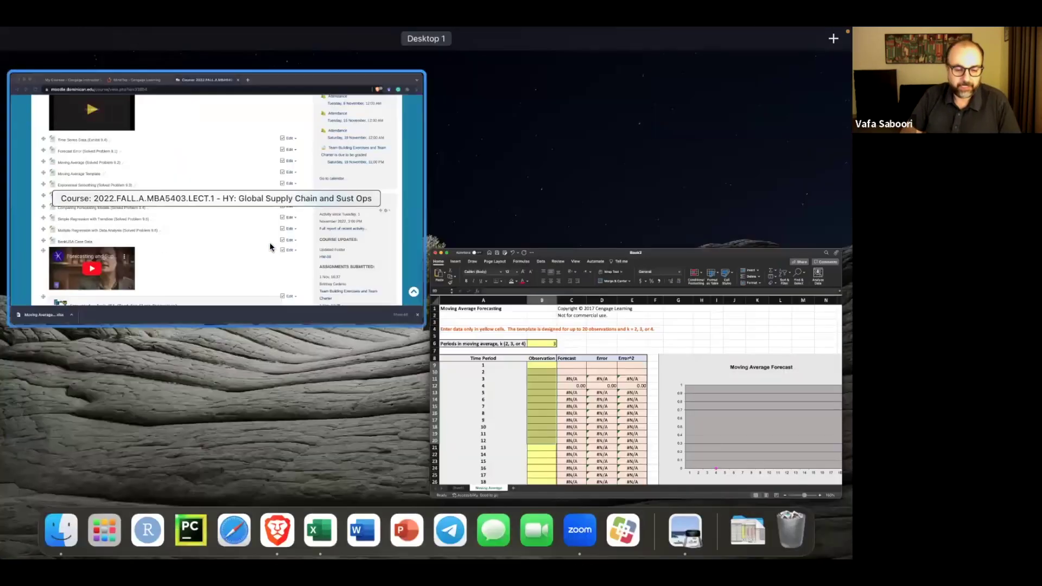
click(282, 247)
click(247, 61)
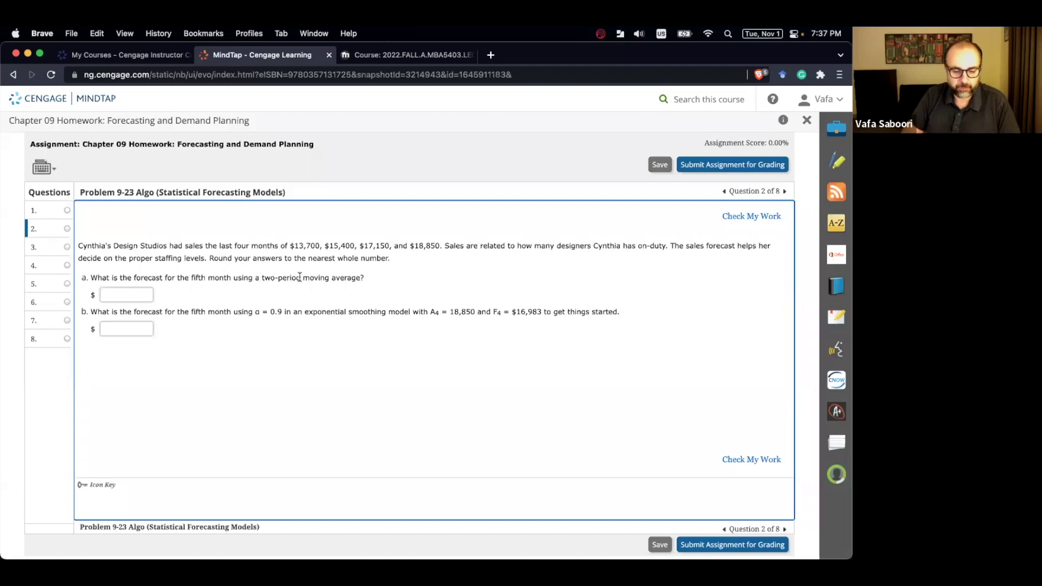
drag(252, 276, 324, 277)
key(ctrl+Up)
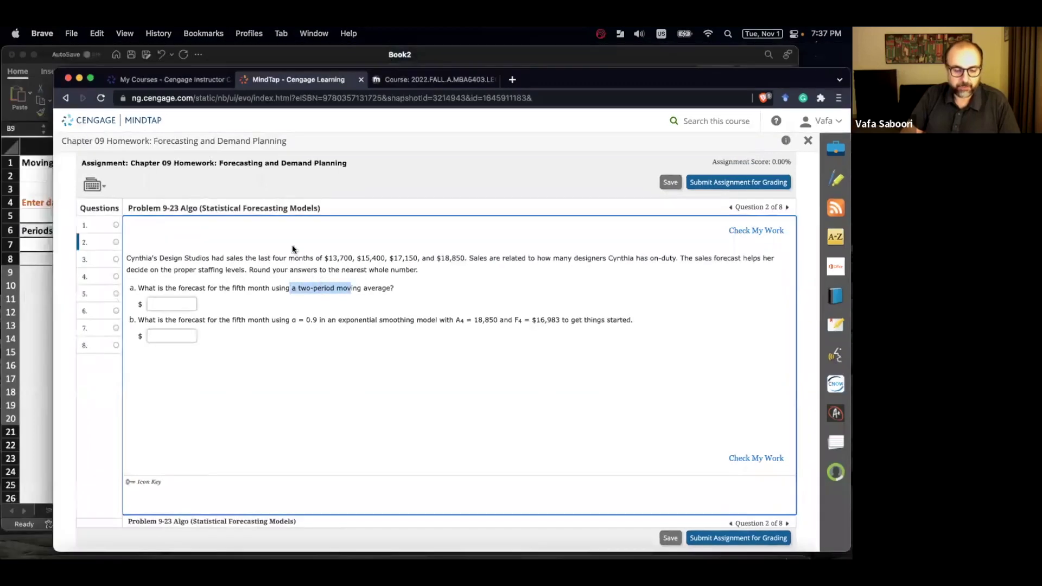
click(254, 240)
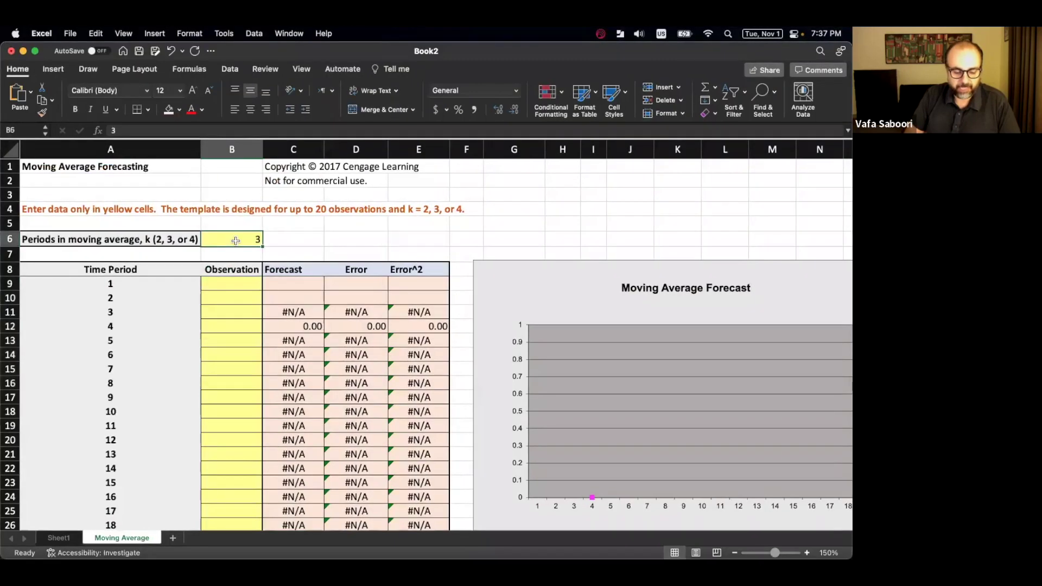
text(2)
key(Return)
Copy the four monthly sales figures from the homework question in Brave and paste them into H4 of the Excel template.
key(ctrl+Up)
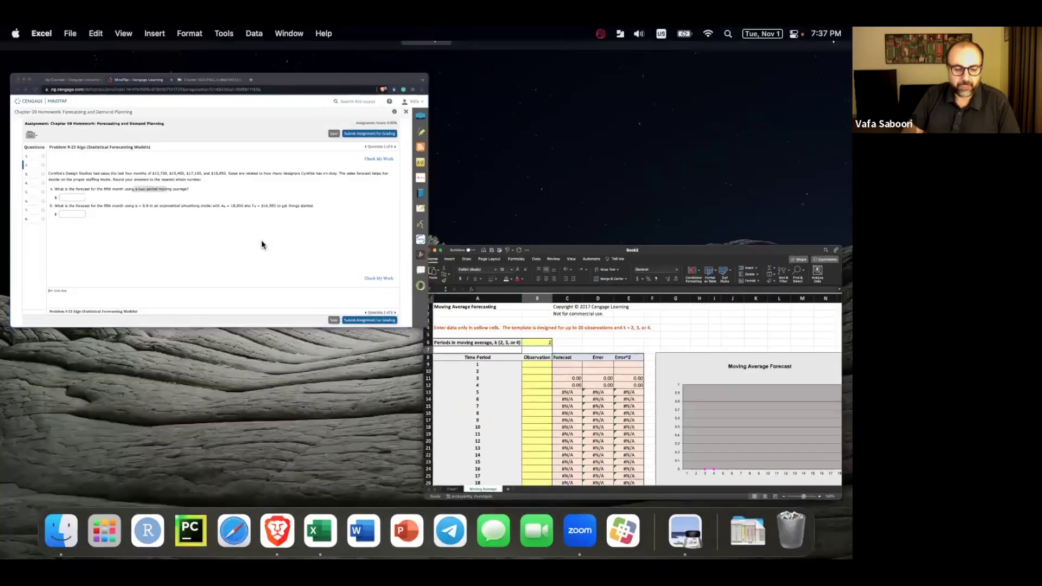
click(261, 241)
click(398, 248)
drag(296, 242, 321, 243)
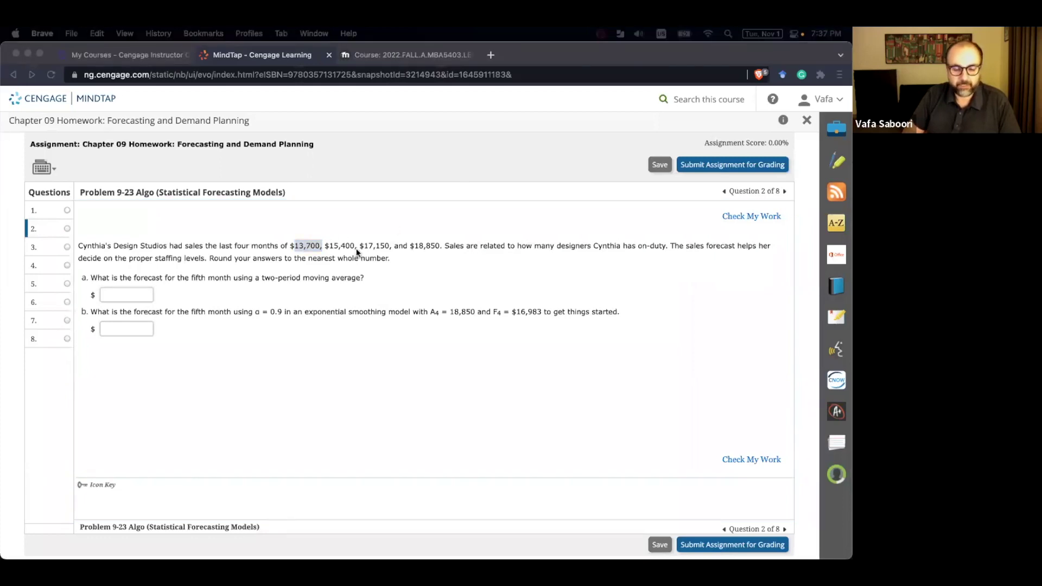
click(312, 242)
drag(278, 244, 454, 239)
key(super+c)
key(ctrl+Up)
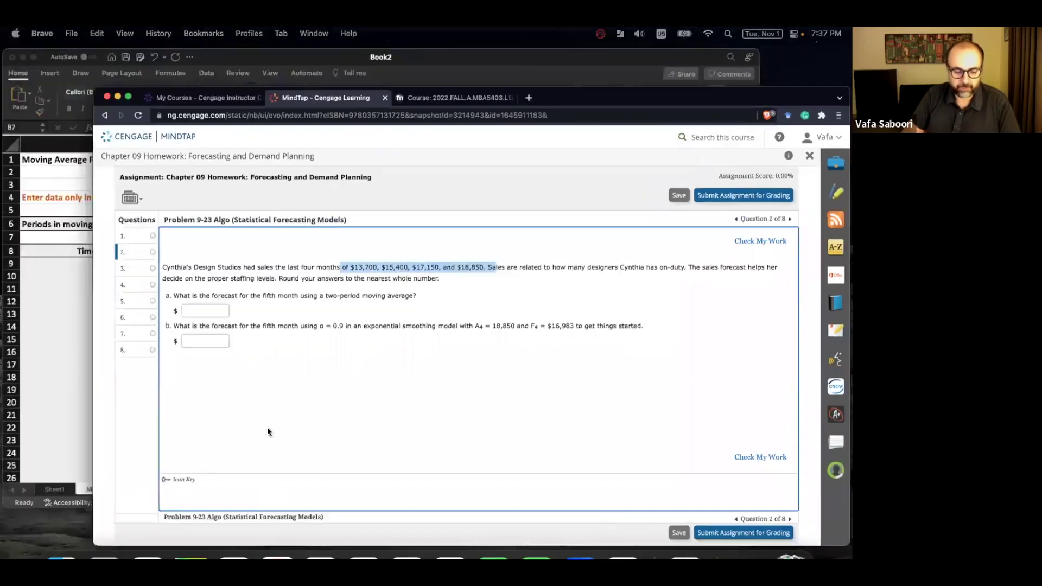
click(414, 173)
click(543, 212)
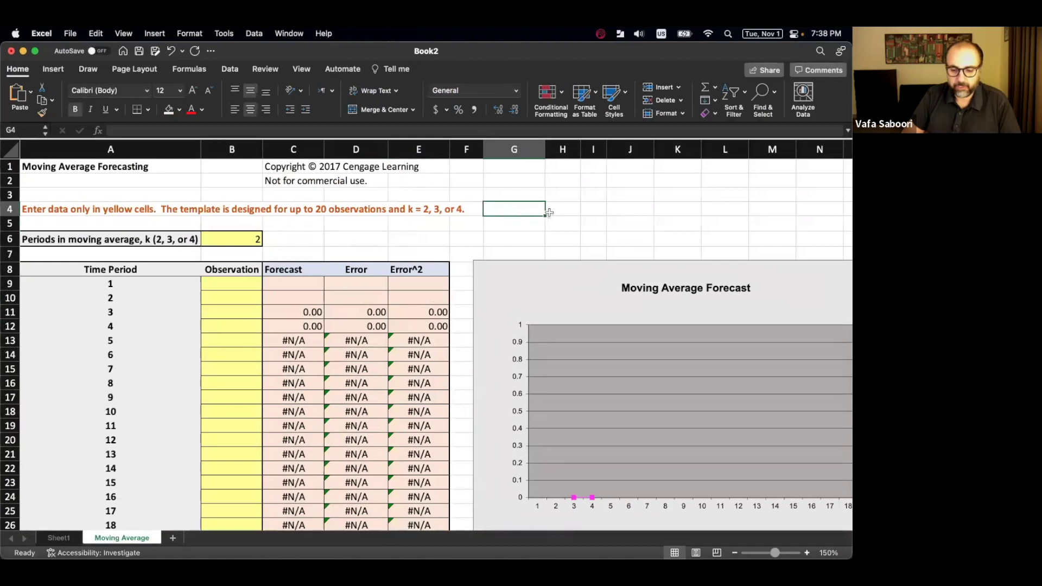
click(562, 213)
key(super+v)
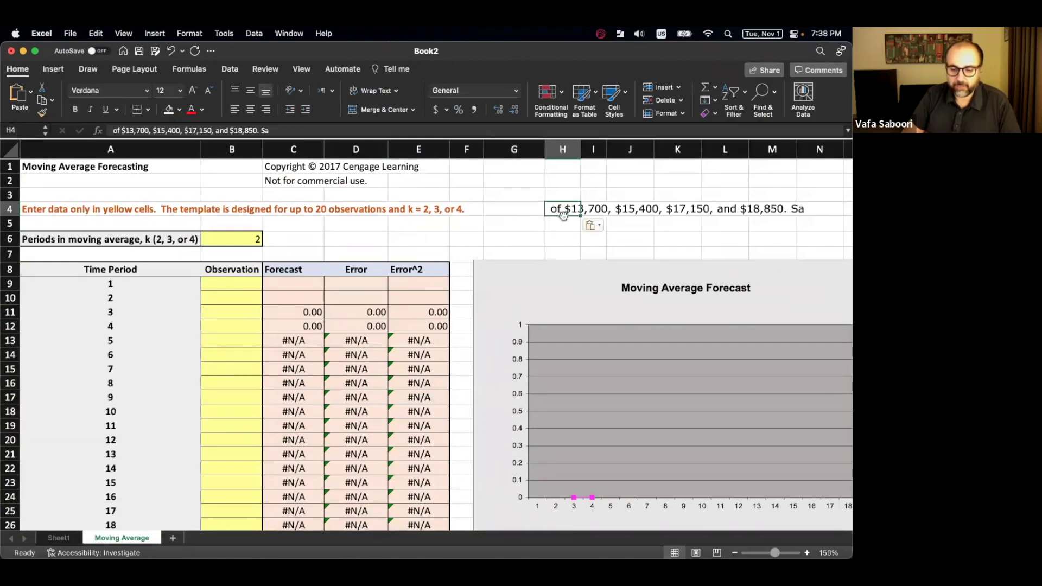
Enter the observations 13700, 15400, 17150 and 18850 in B9:B12 and clear the pasted sales text from H4.
click(236, 288)
text(13700)
key(Return)
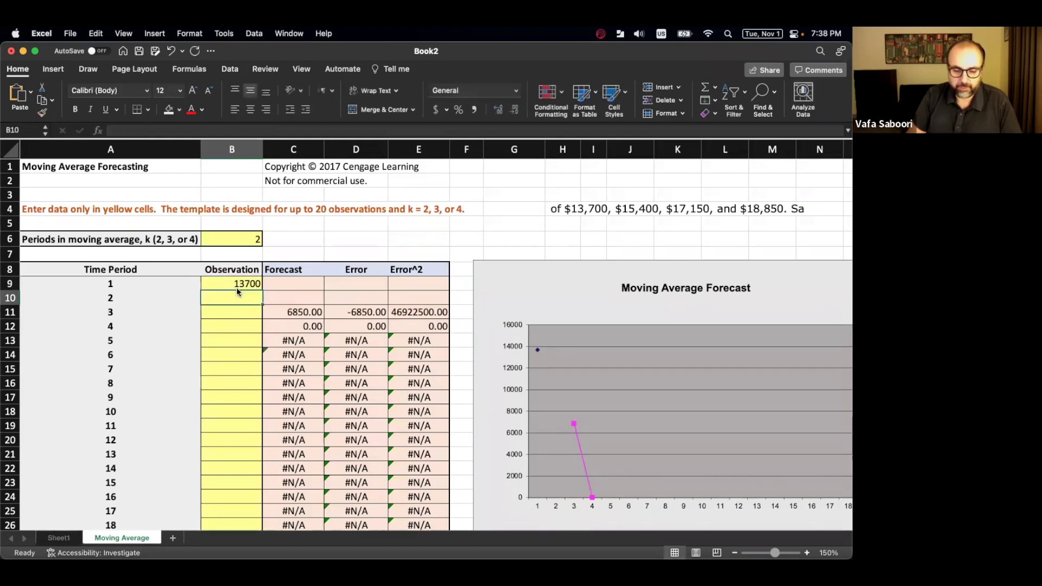
text(15400)
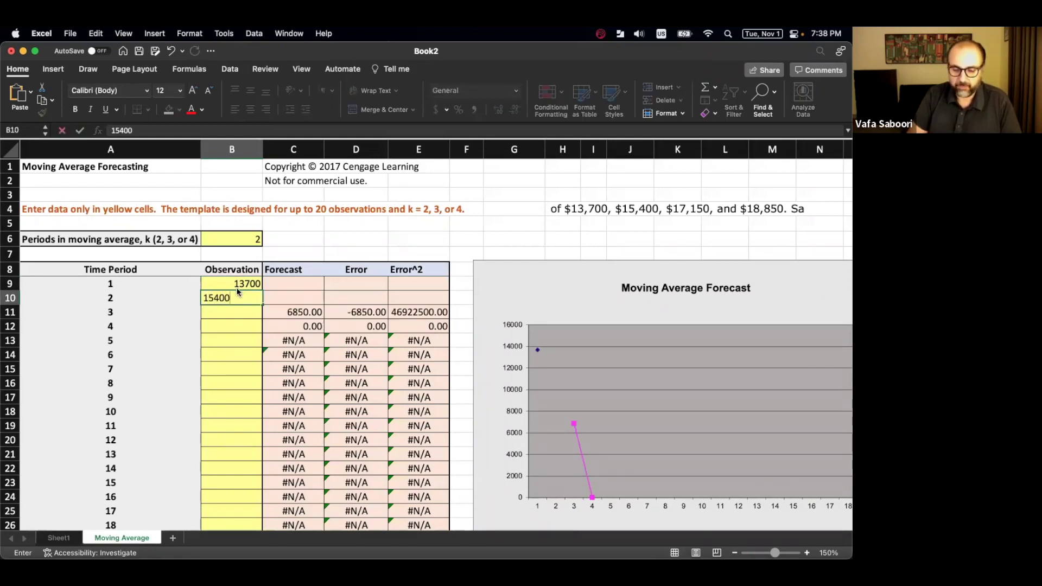
key(Return)
text(17)
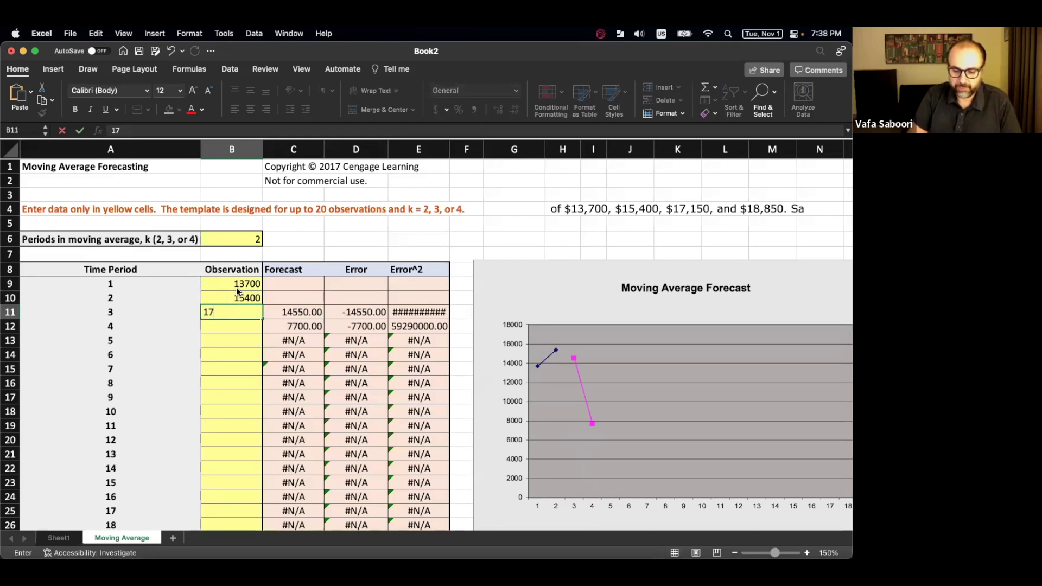
text(150)
key(Return)
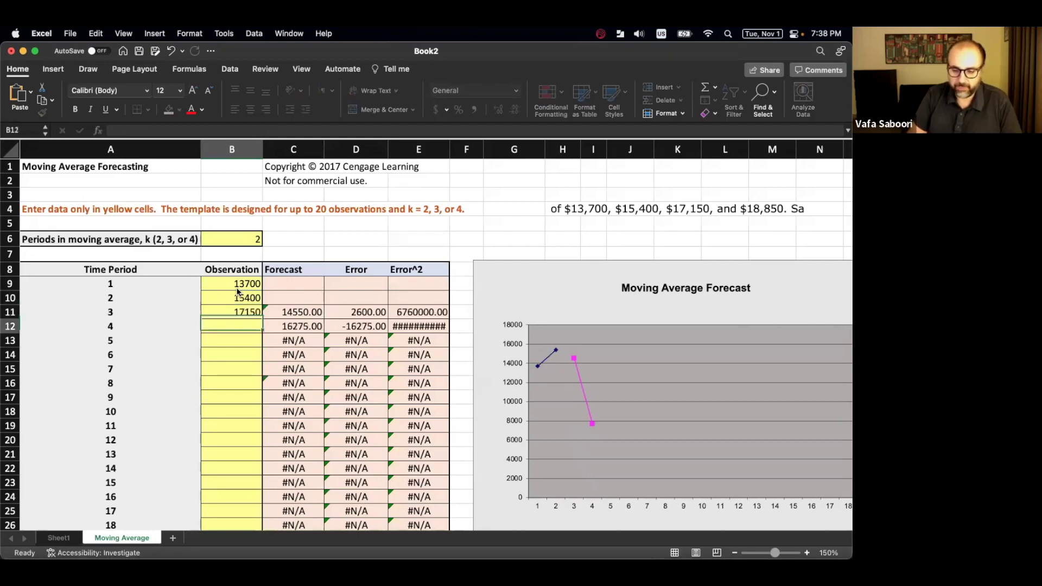
text(18850)
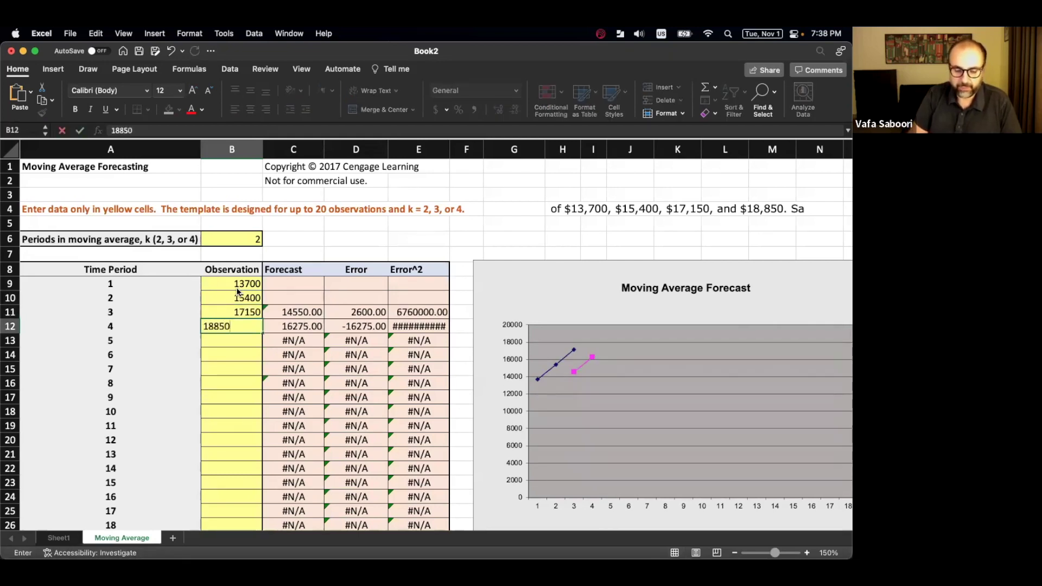
key(Return)
click(577, 208)
key(Delete)
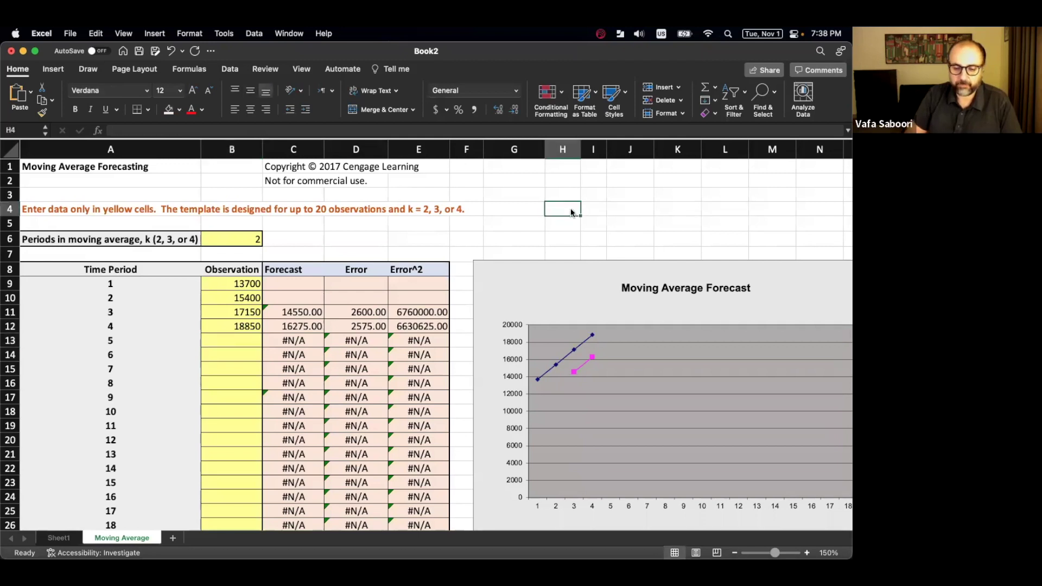
Review the next period forecast in C29 and the MSE in E30, and return to homework question 2 in Brave.
click(242, 330)
scroll(271, 379, down, 5)
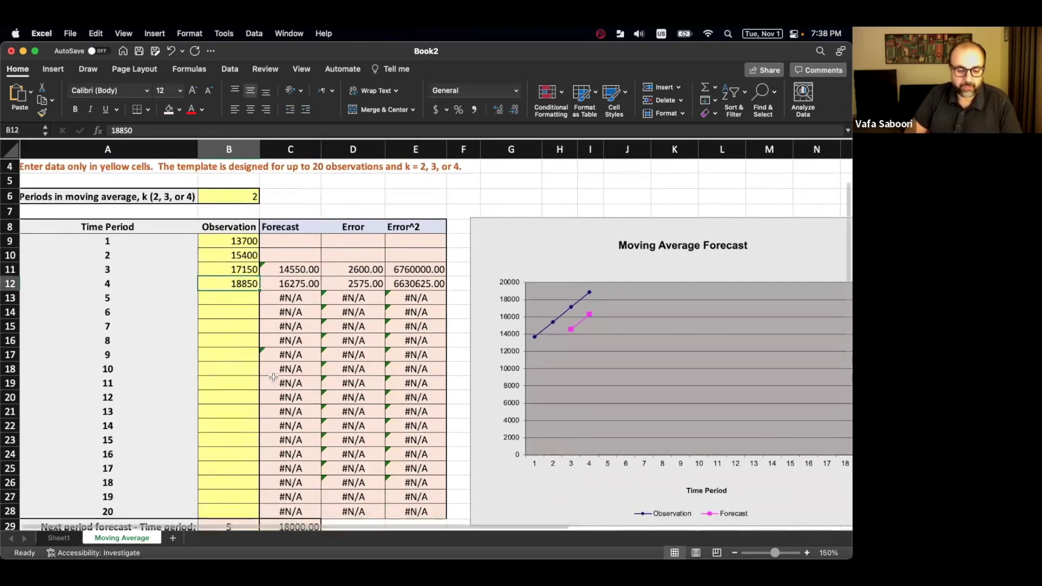
click(295, 412)
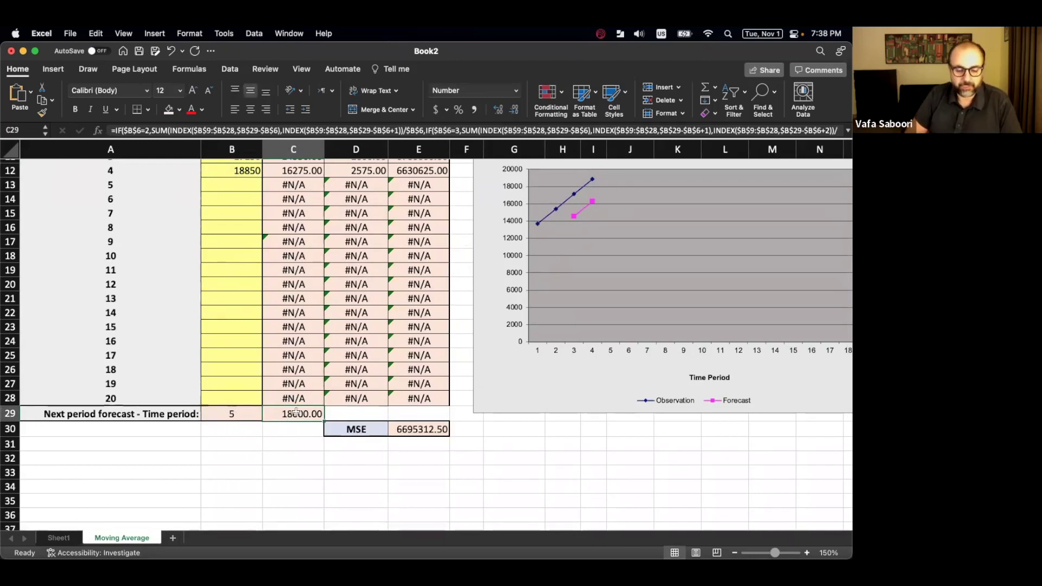
click(422, 435)
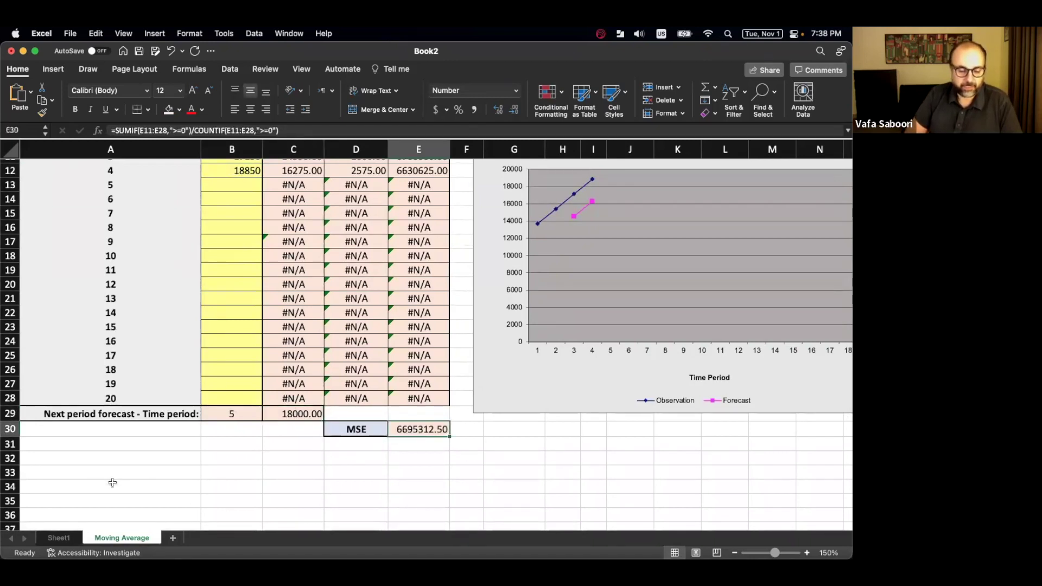
scroll(217, 339, up, 5)
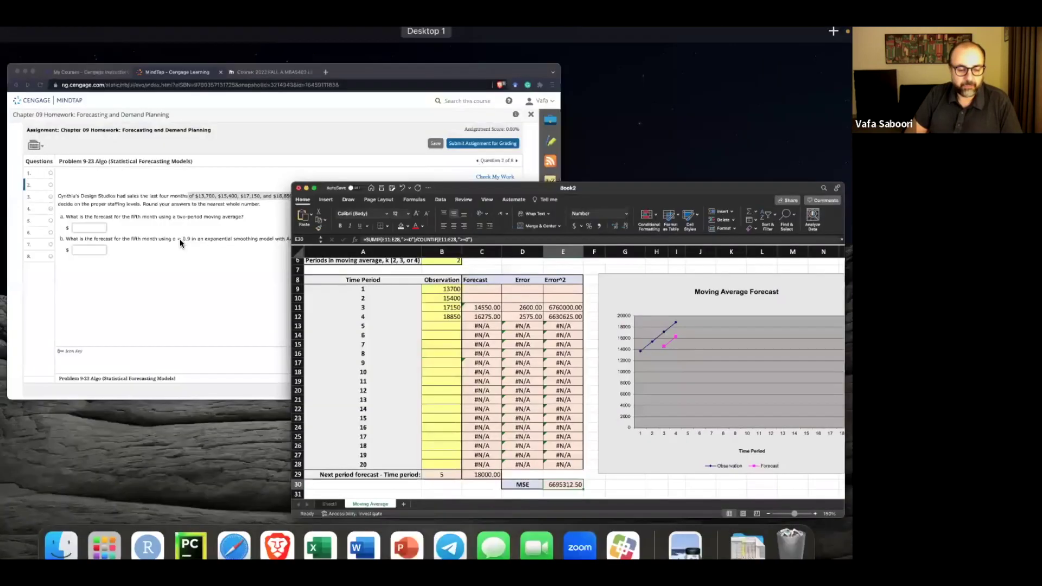
click(180, 239)
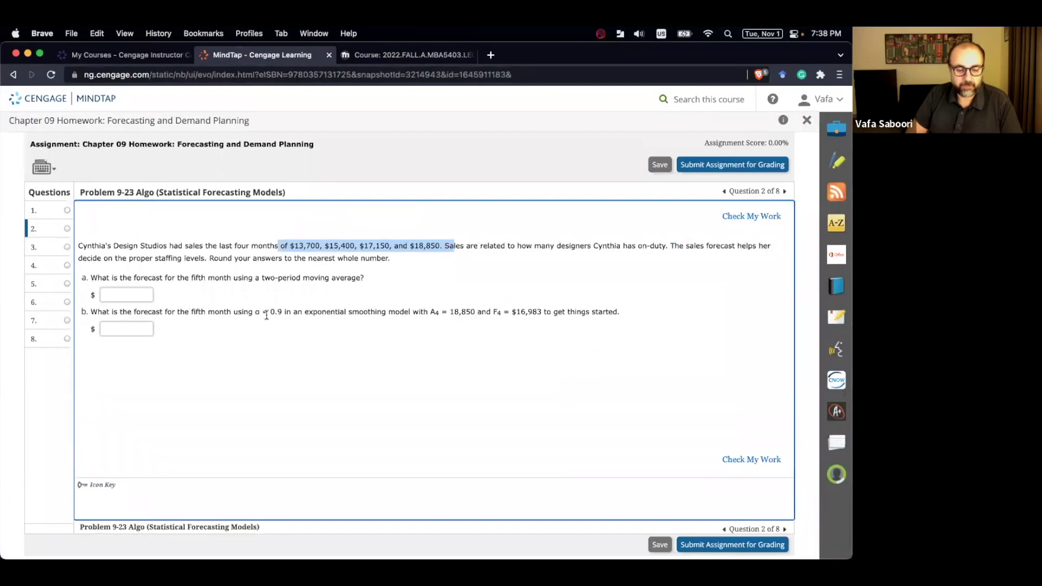
Review the fifth-period forecast and MSE on the Moving Average sheet in Excel, and return to homework question 2 in Brave.
key(ctrl+Up)
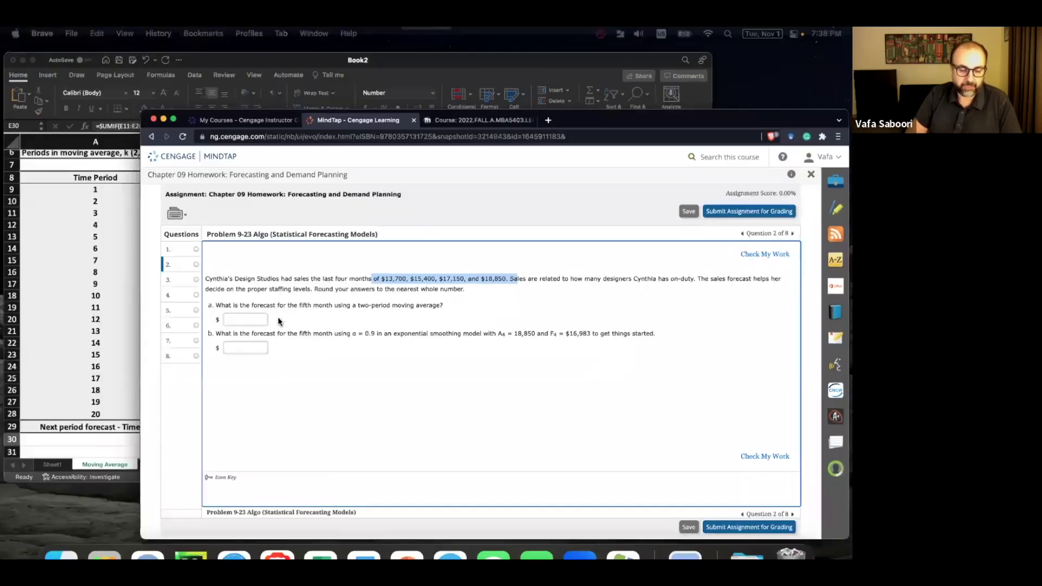
click(242, 262)
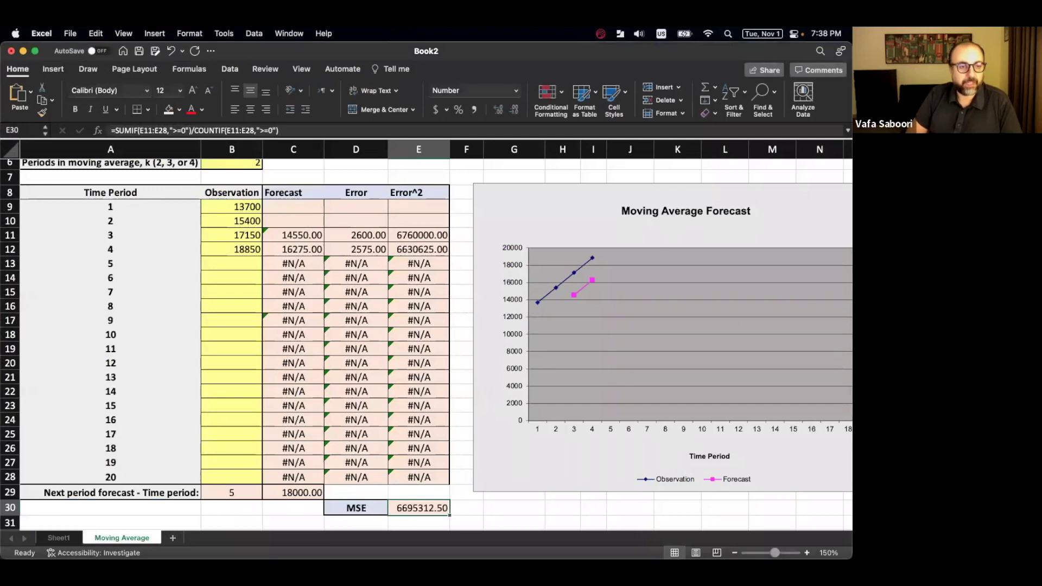
key(ctrl+Up)
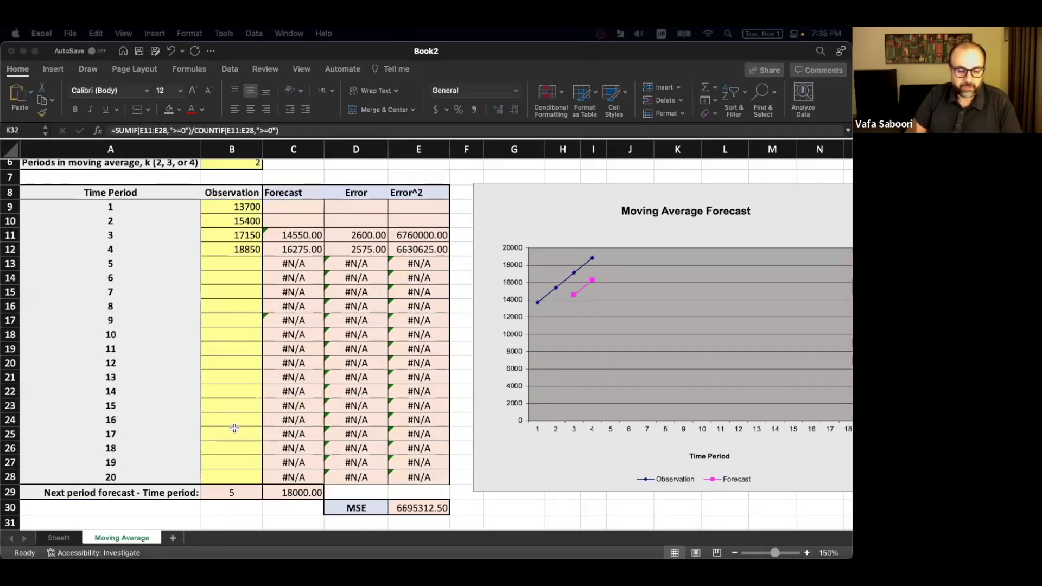
key(ctrl+Up)
click(220, 309)
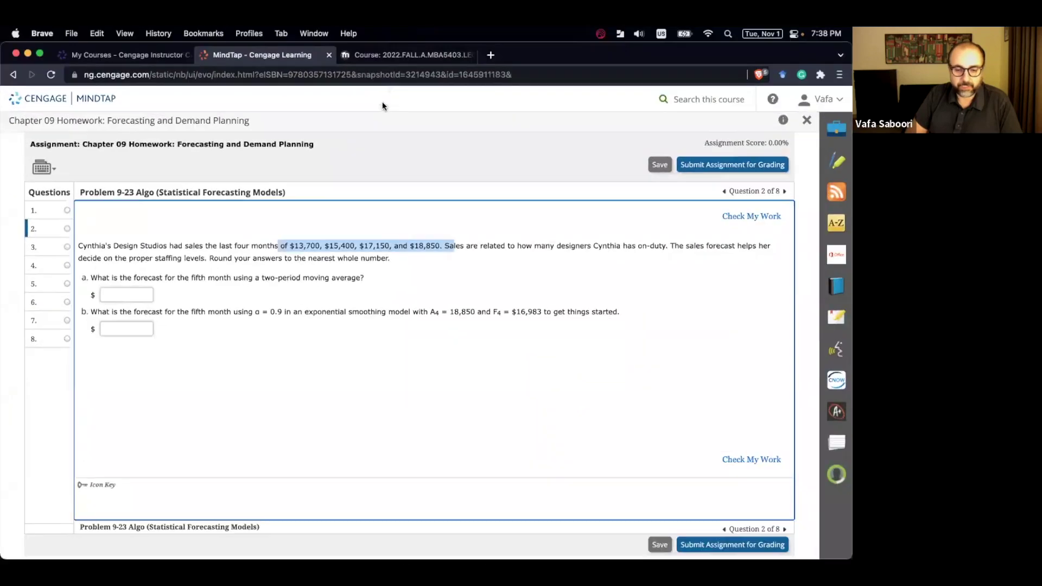
Download the Exponential Smoothing (Solved Problem 9.3) and Exponential Smoothing Template workbooks from the Moodle course page and open the template in Excel.
click(385, 55)
click(150, 268)
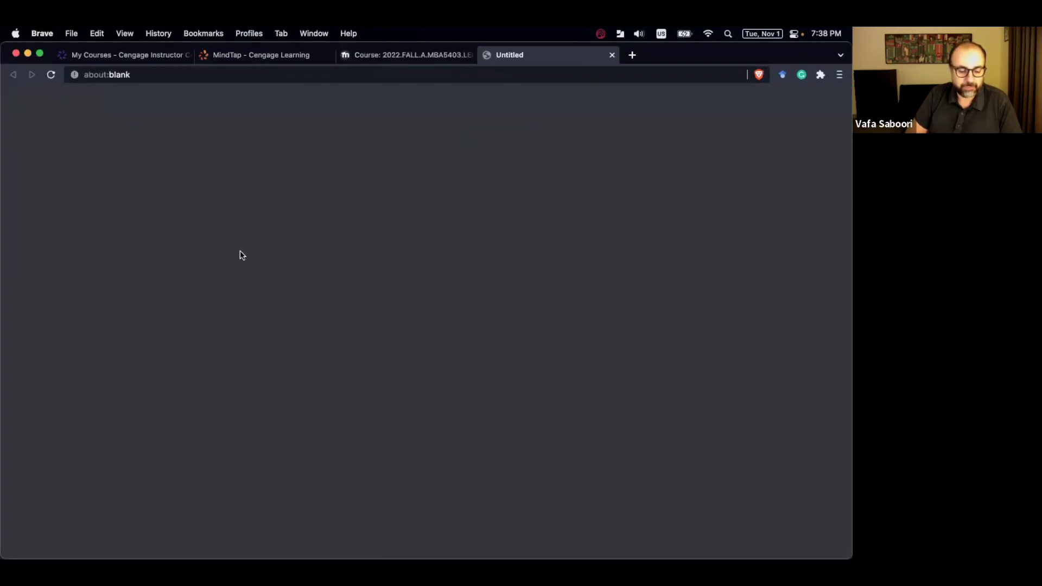
click(629, 415)
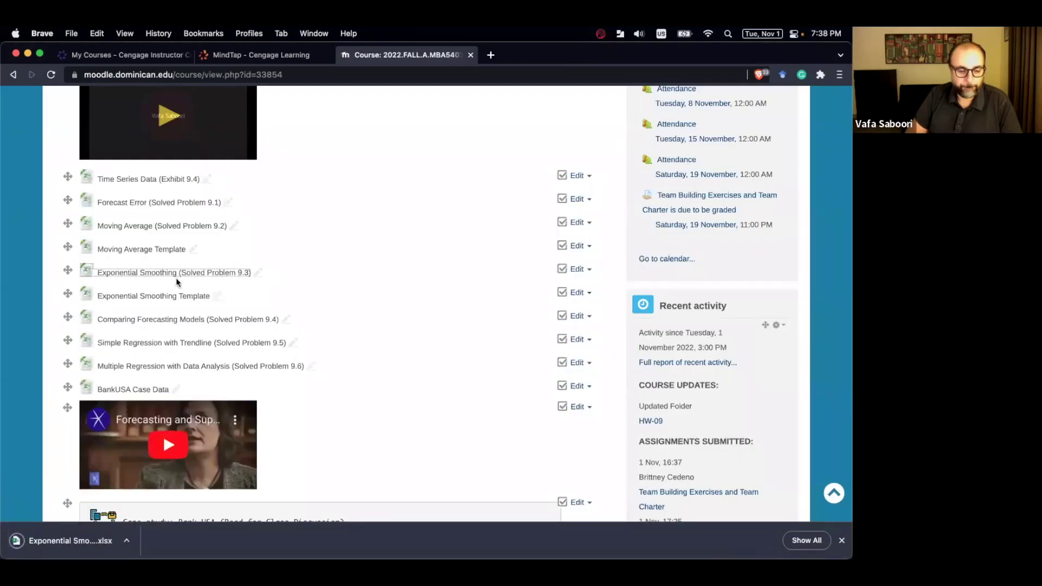
click(172, 296)
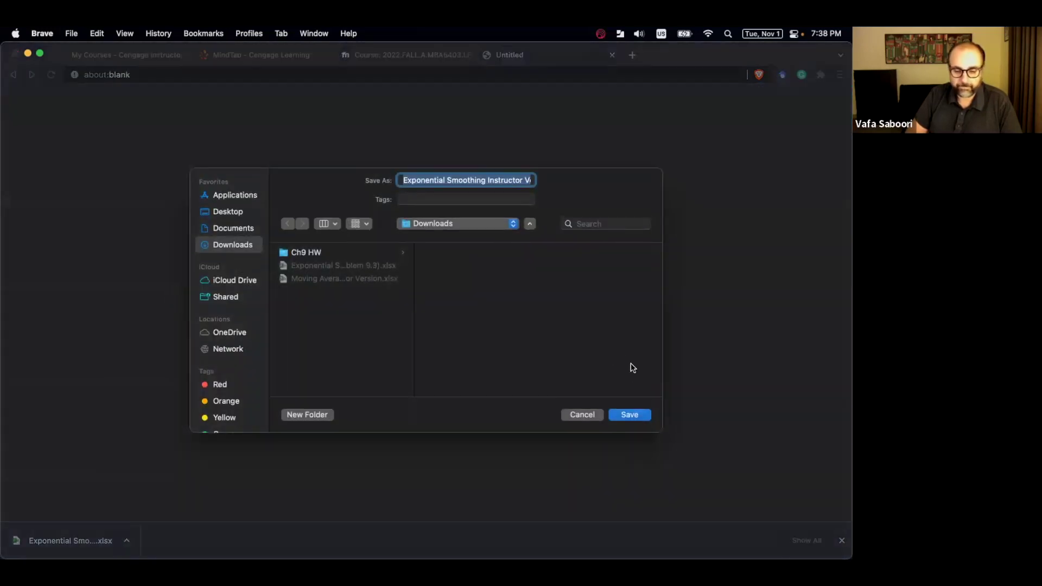
click(629, 414)
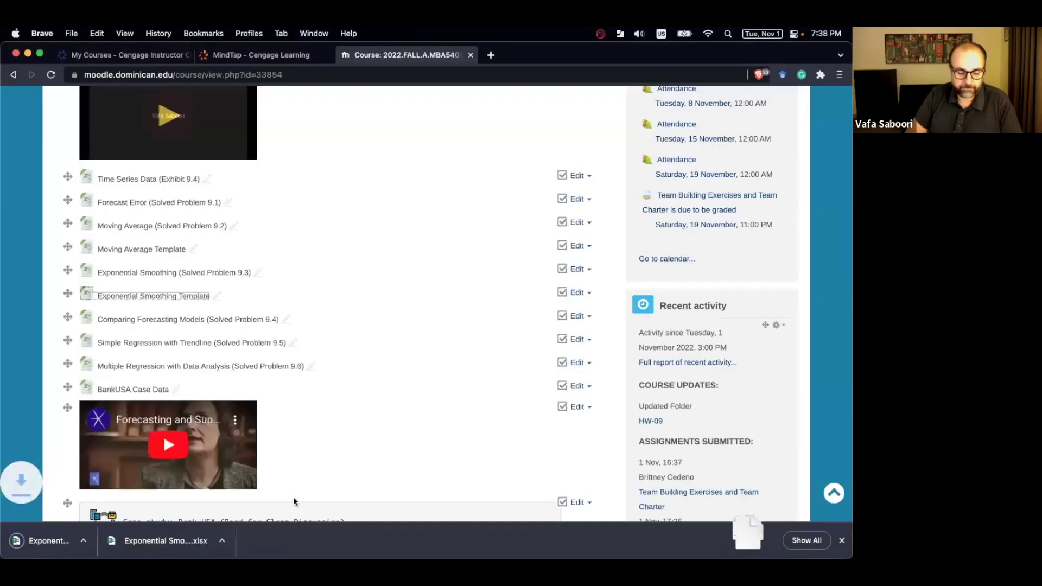
click(70, 535)
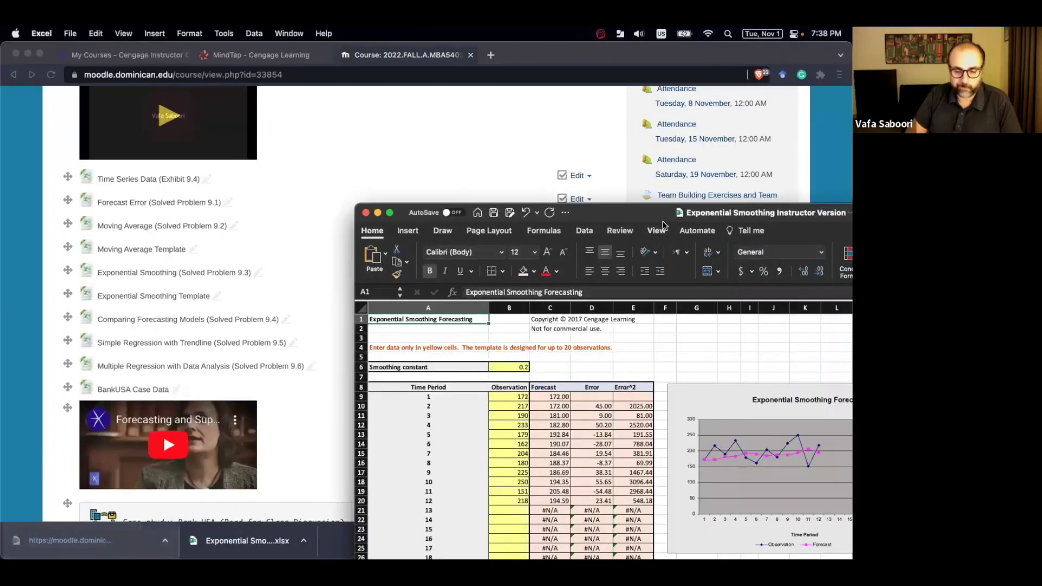
Shrink the template workbook's window beside Book2 and move its Exponential Smoothing sheet into Book2 after the Moving Average sheet.
drag(607, 217, 351, 61)
drag(366, 547, 371, 439)
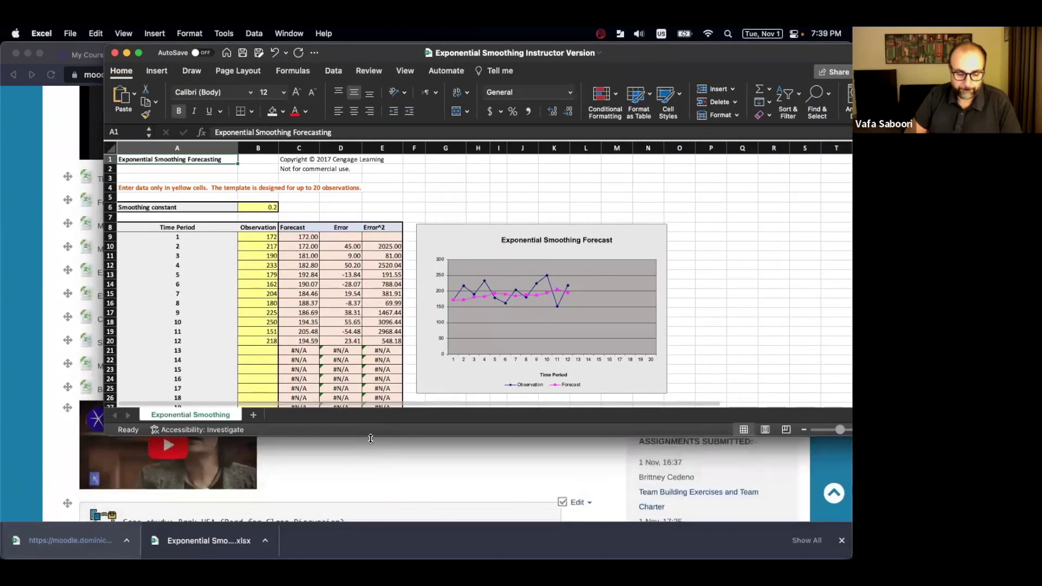
click(842, 540)
key(ctrl+Up)
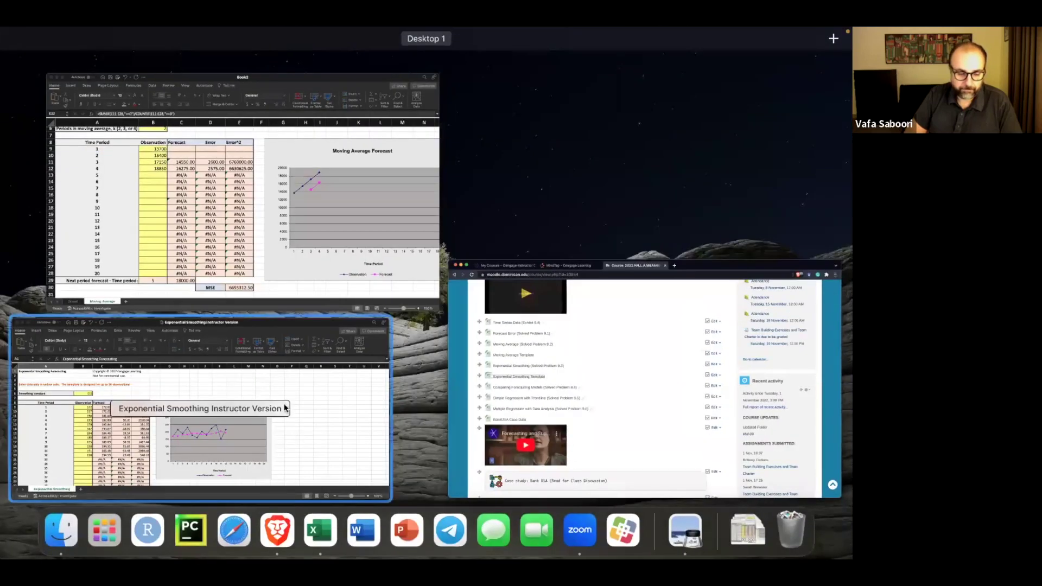
click(284, 263)
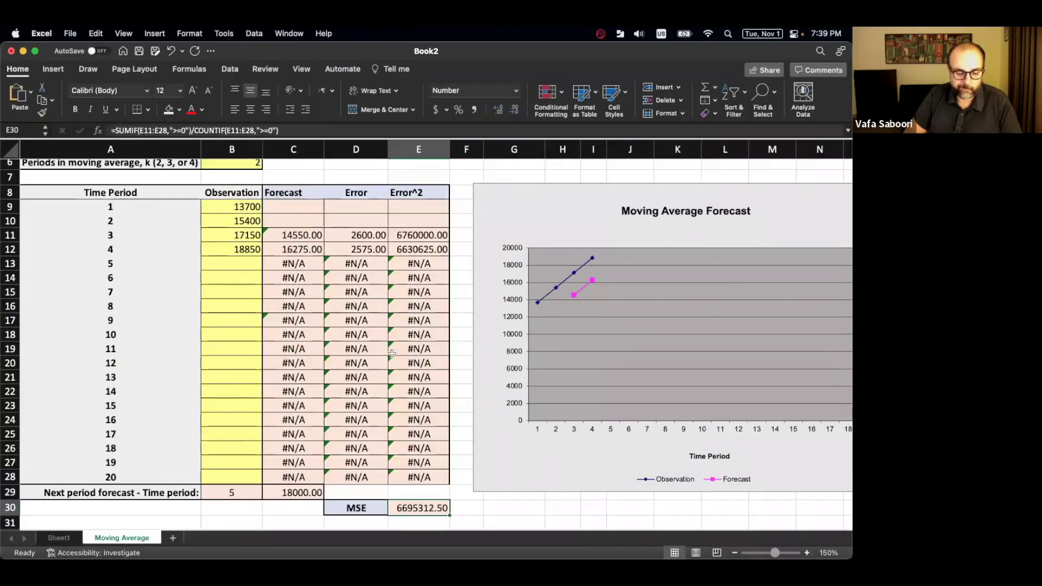
key(ctrl+Up)
click(291, 347)
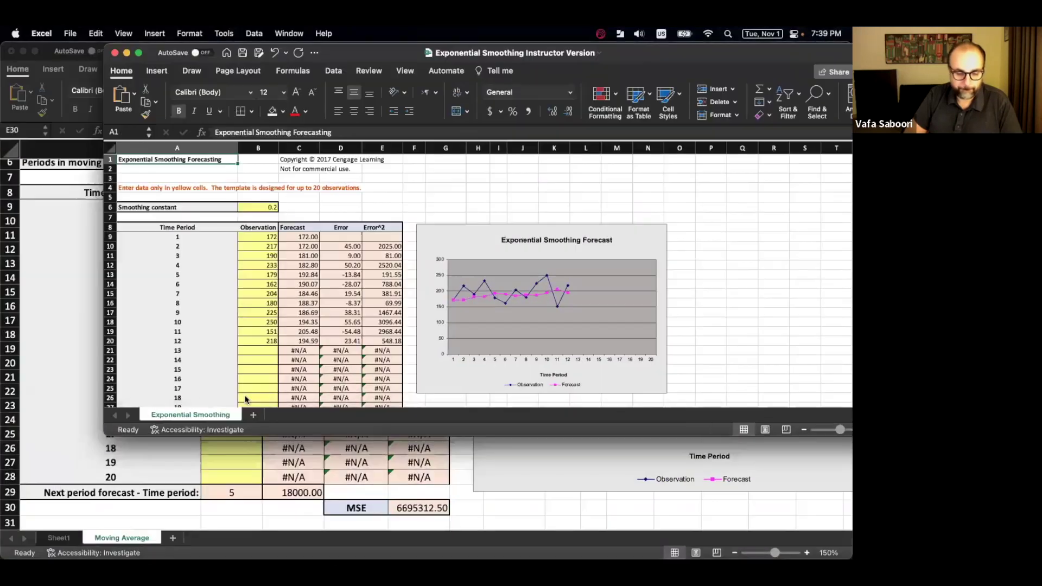
click(171, 502)
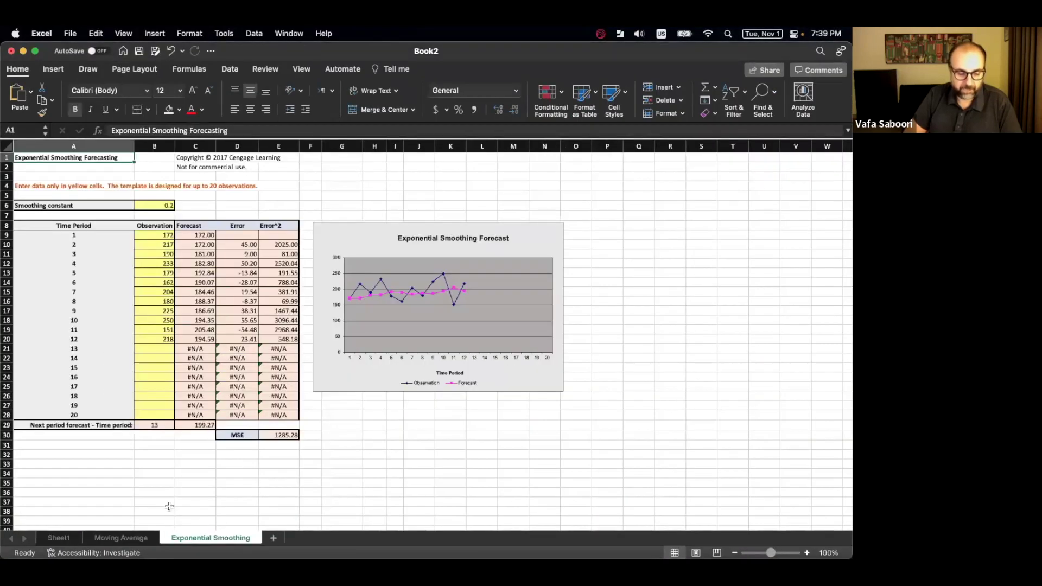
Copy the observations in B9:B12 of the Moving Average sheet and clear the sample observations in B9:B21 of the Exponential Smoothing sheet.
click(121, 537)
drag(239, 212, 245, 254)
key(super+c)
mouse_move(217, 556)
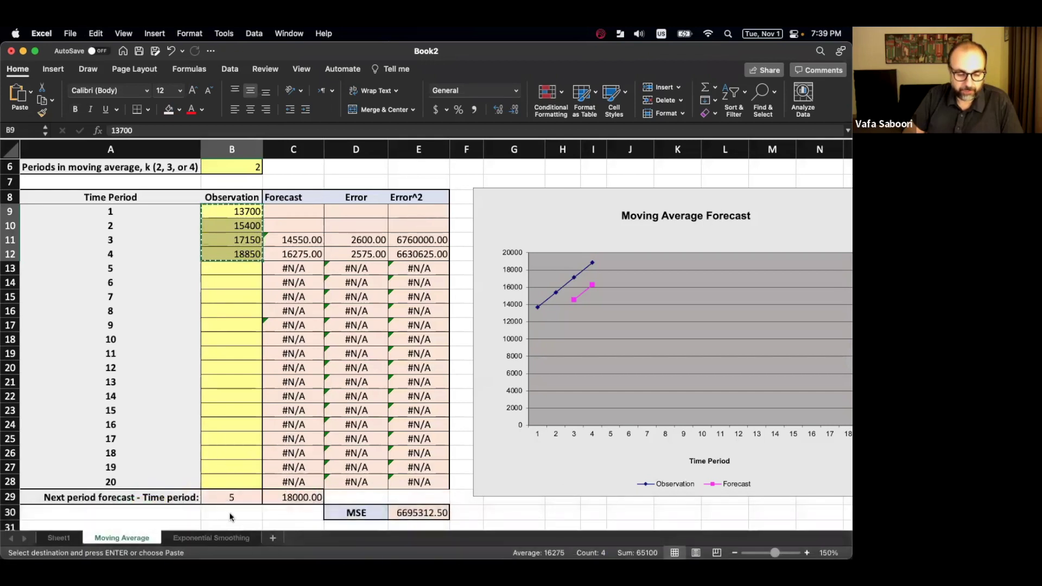
click(225, 538)
drag(160, 234, 158, 349)
key(Delete)
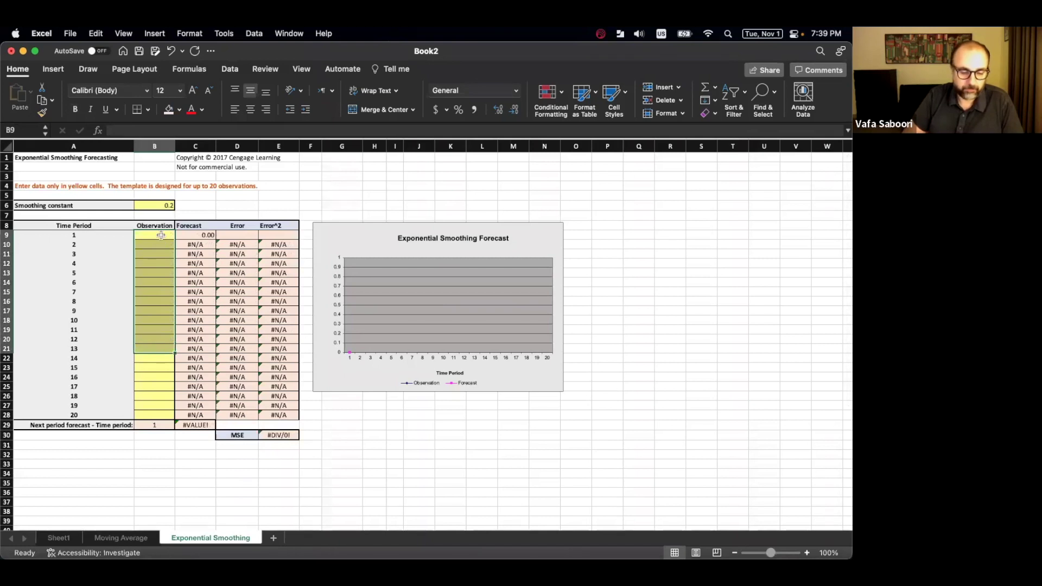
Recopy the four Moving Average observations from B9:B12 and paste them as values into B9:B12 of the Exponential Smoothing sheet.
click(161, 235)
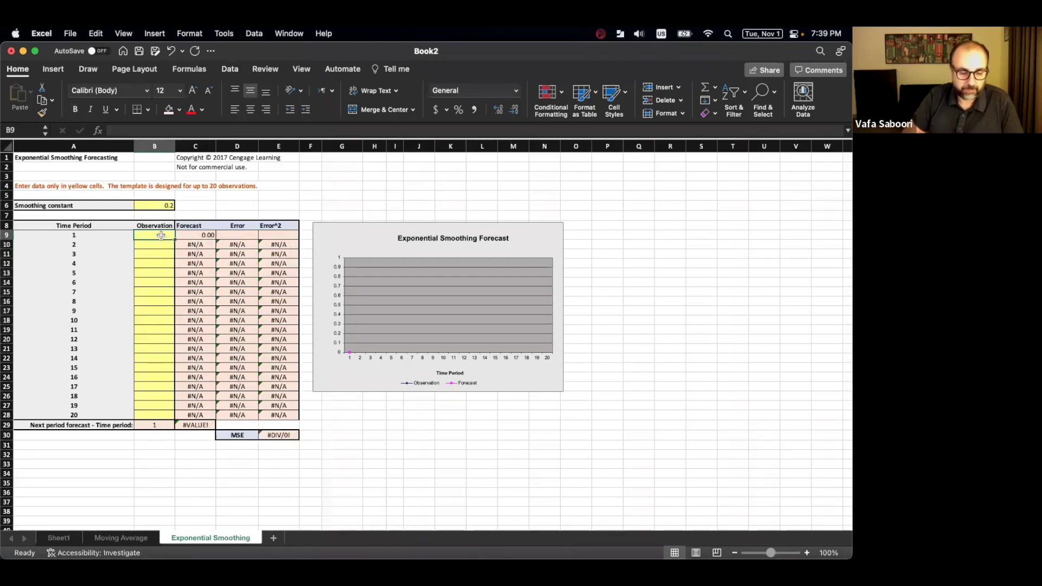
click(117, 538)
right_click(228, 244)
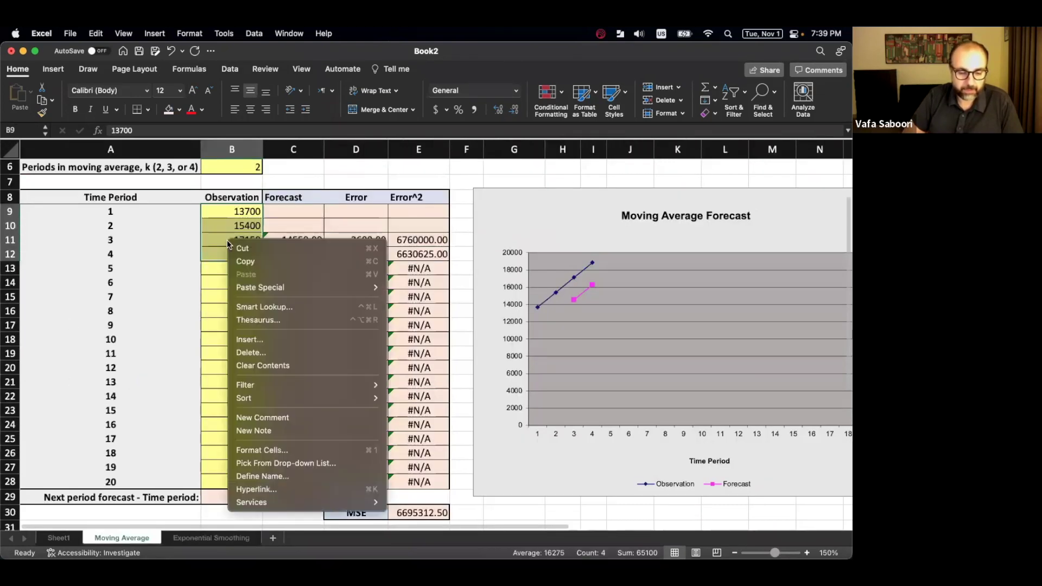
click(247, 261)
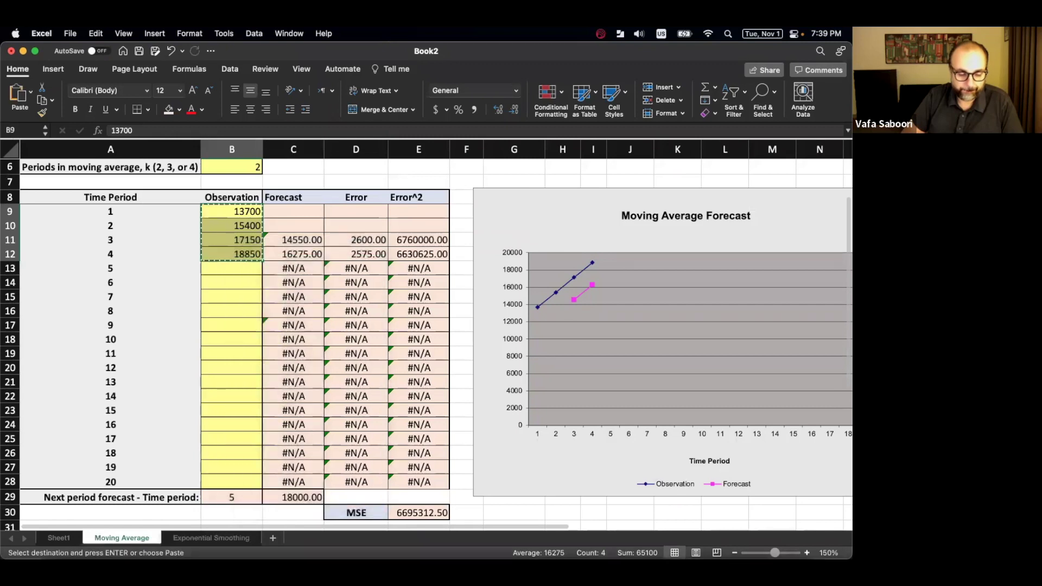
click(211, 538)
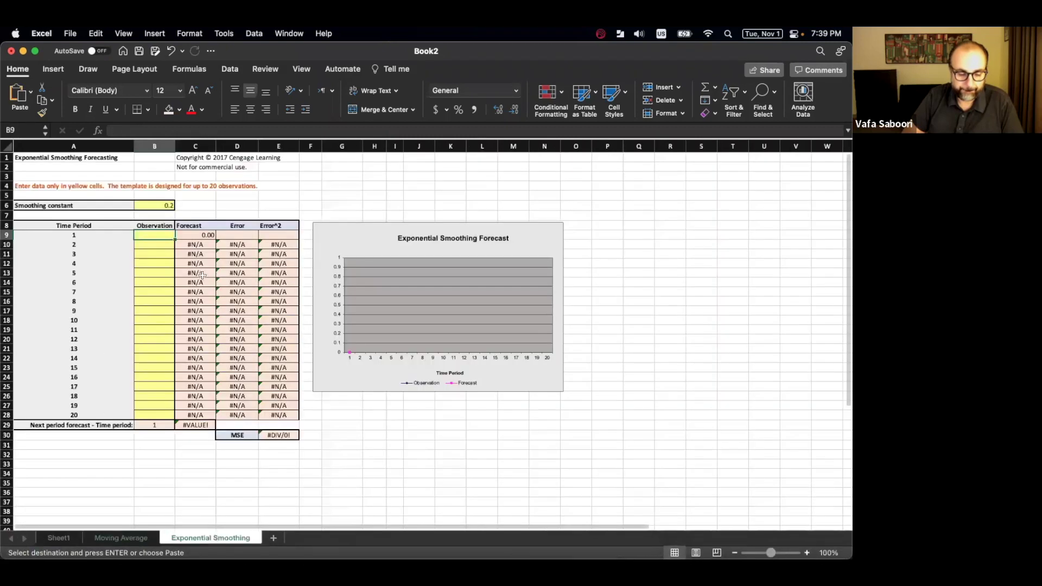
right_click(166, 235)
mouse_move(216, 281)
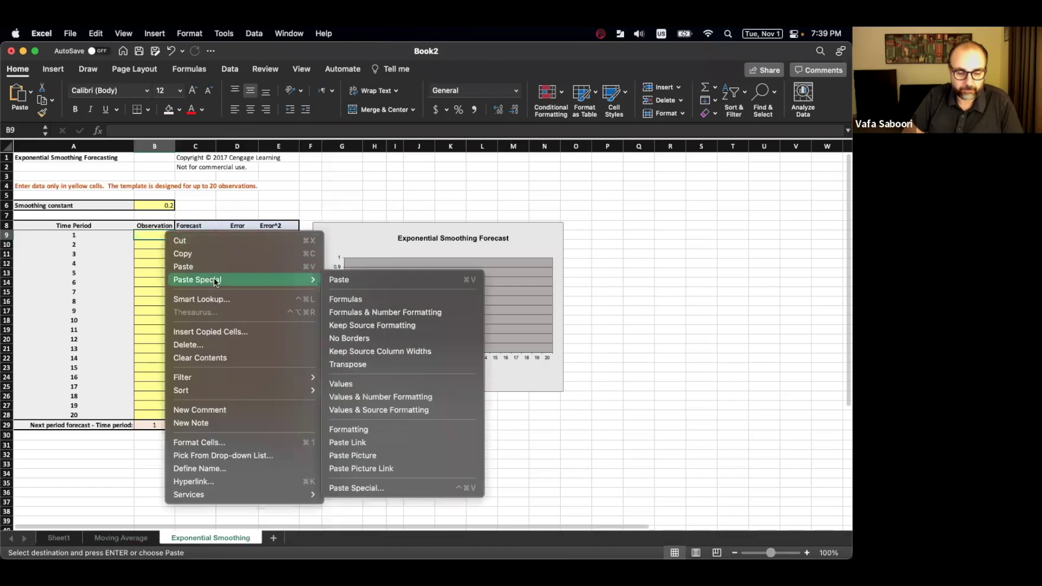
click(341, 384)
click(154, 289)
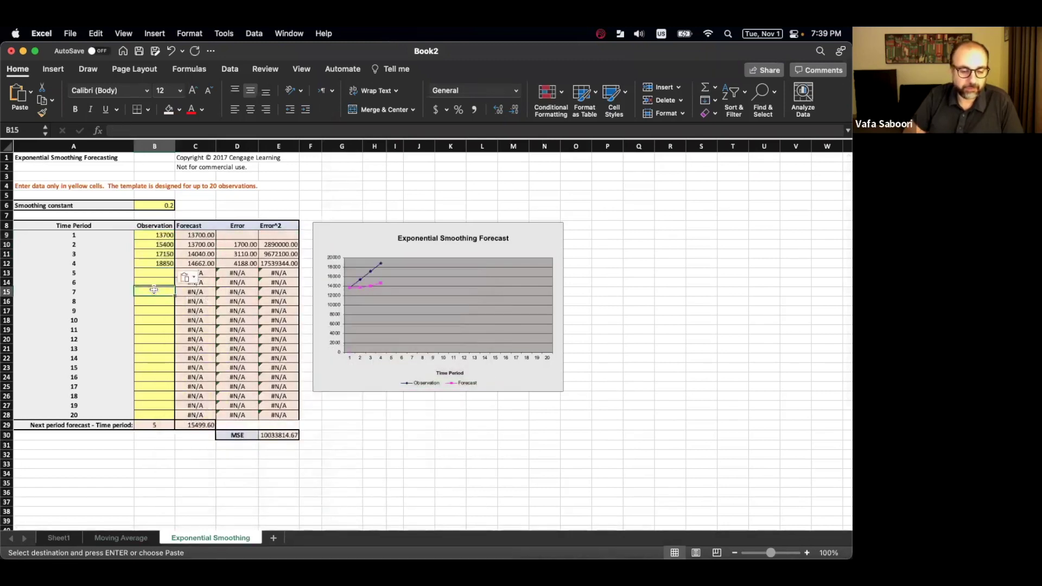
Set the smoothing constant in B6 of the Exponential Smoothing sheet to 0.9.
click(163, 206)
text(.)
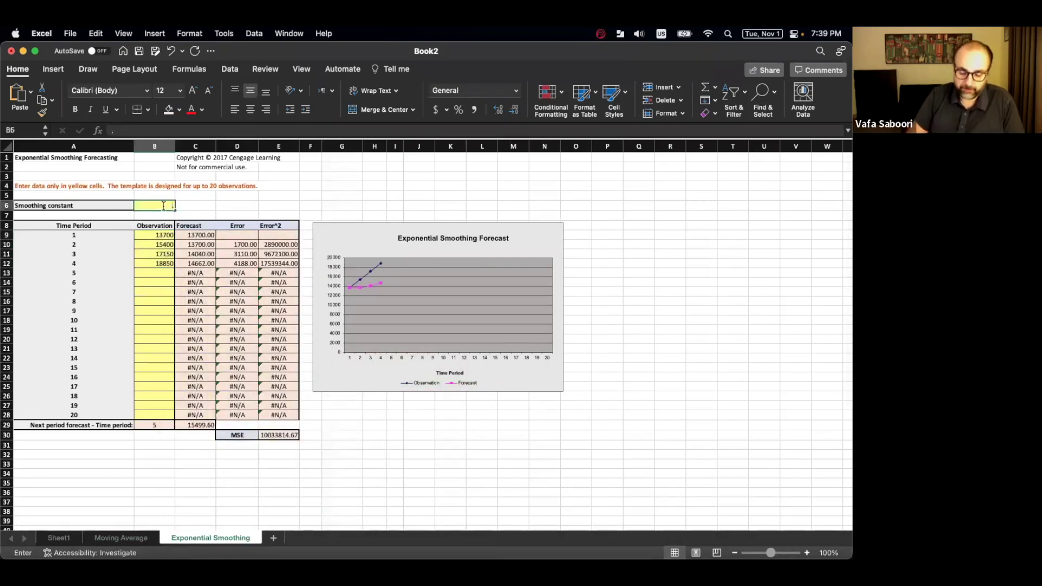
text(9)
key(Return)
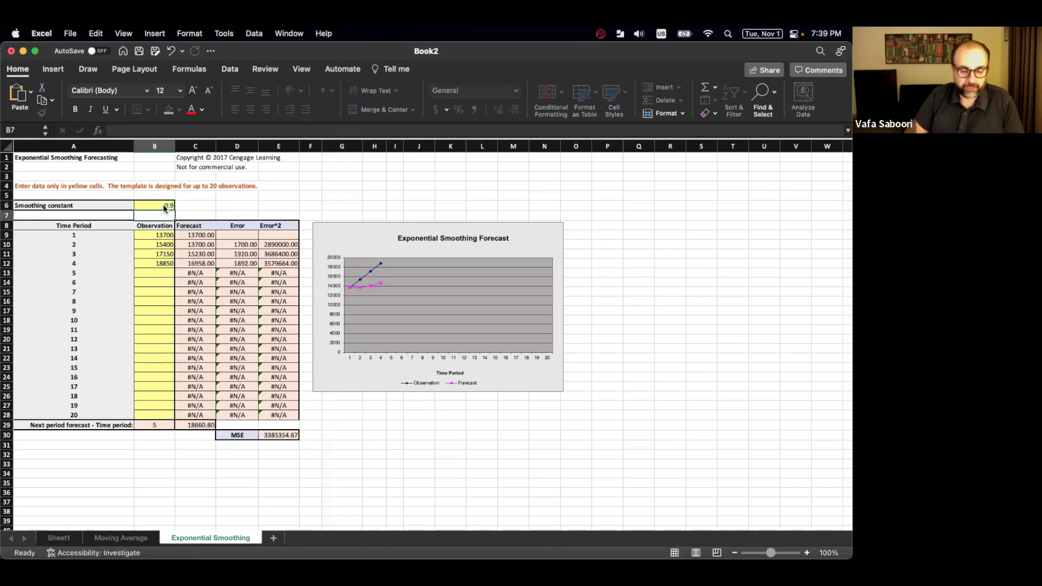
Copy the next period forecast from C29, paste it as the answer to question 2b in Brave, and check the work.
scroll(236, 298, up, 5)
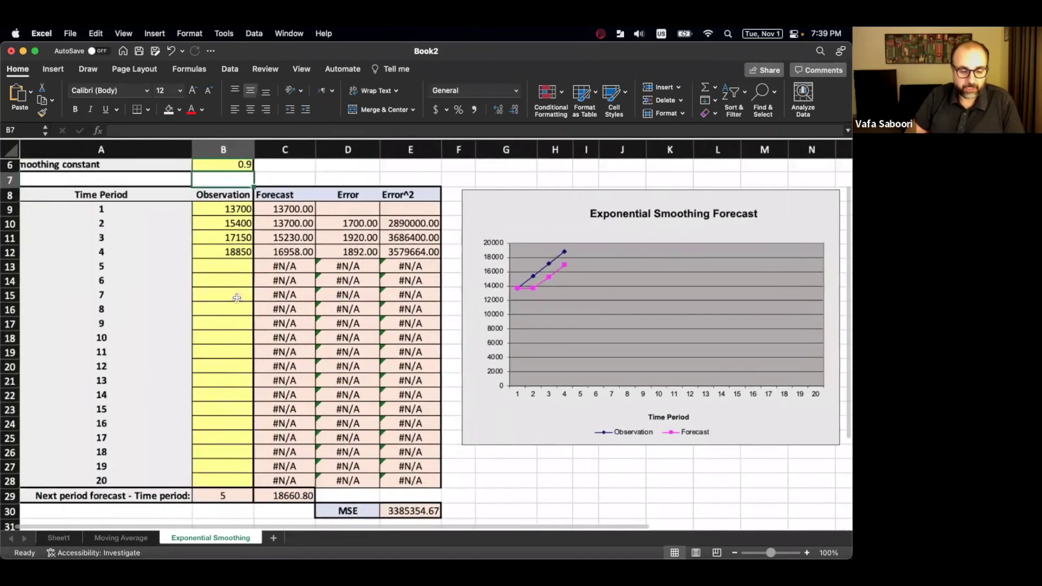
scroll(236, 298, up, 5)
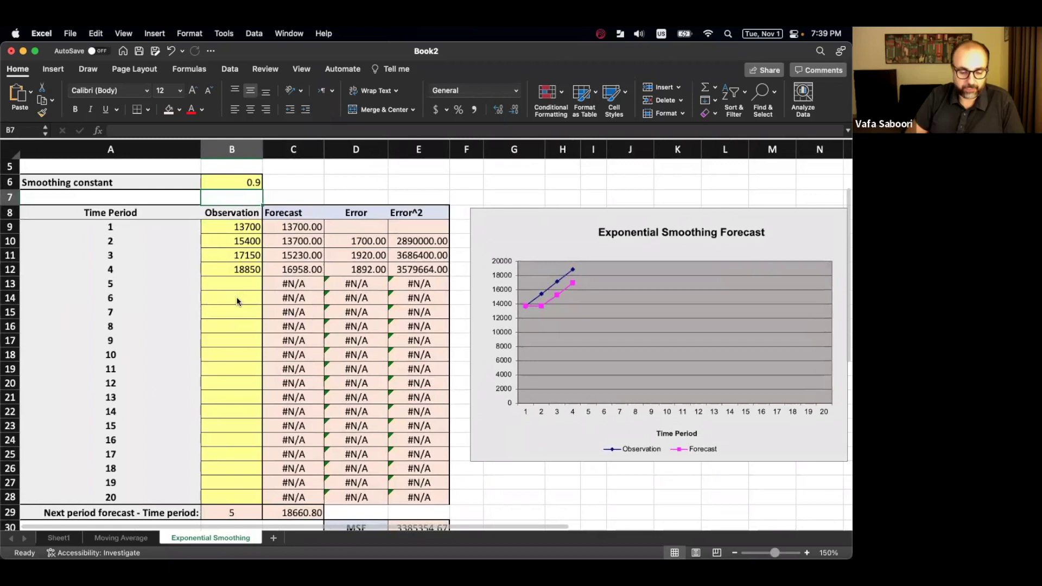
click(297, 512)
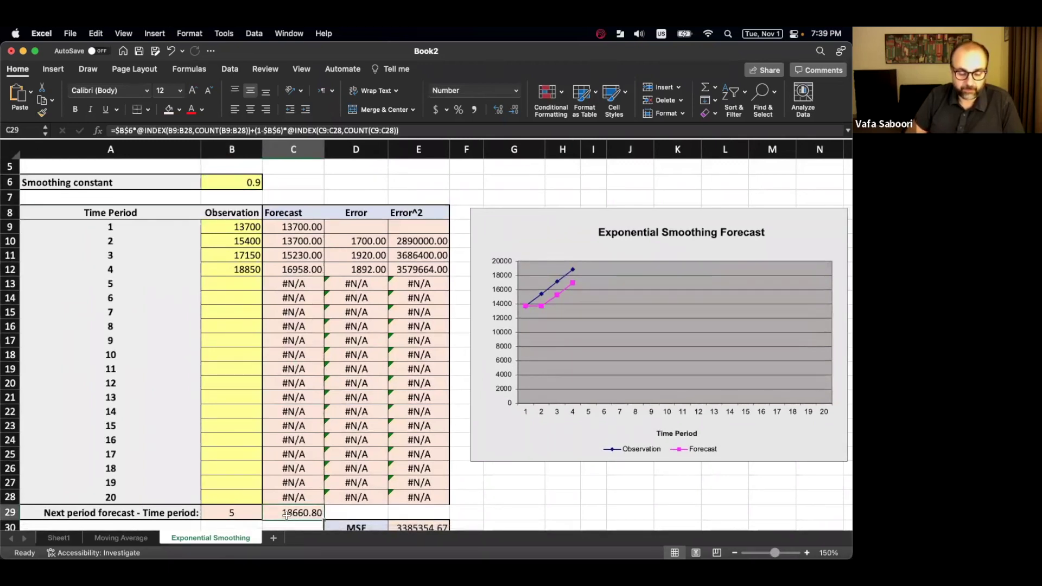
key(super+c)
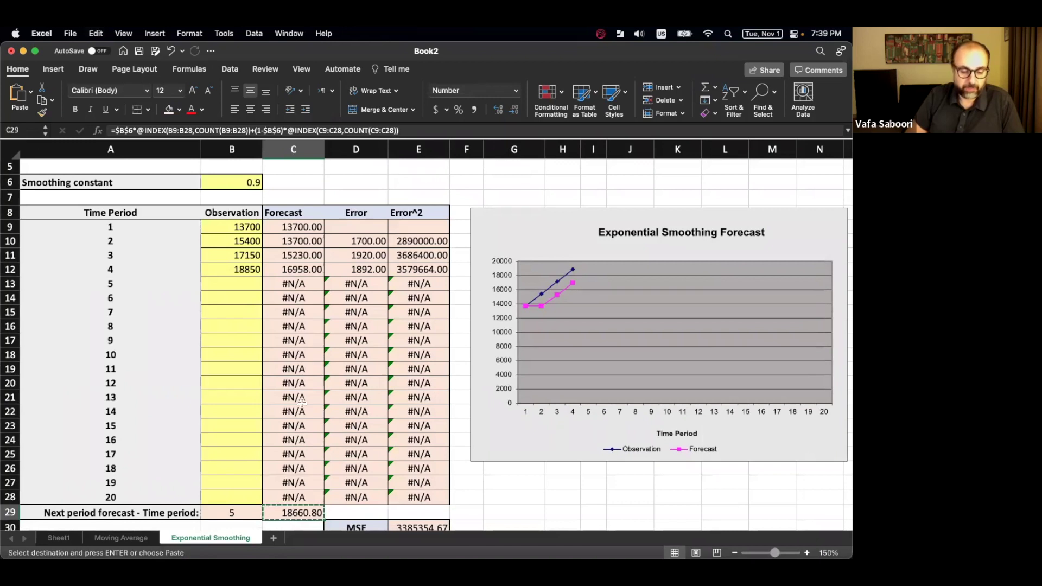
key(ctrl+Up)
click(309, 198)
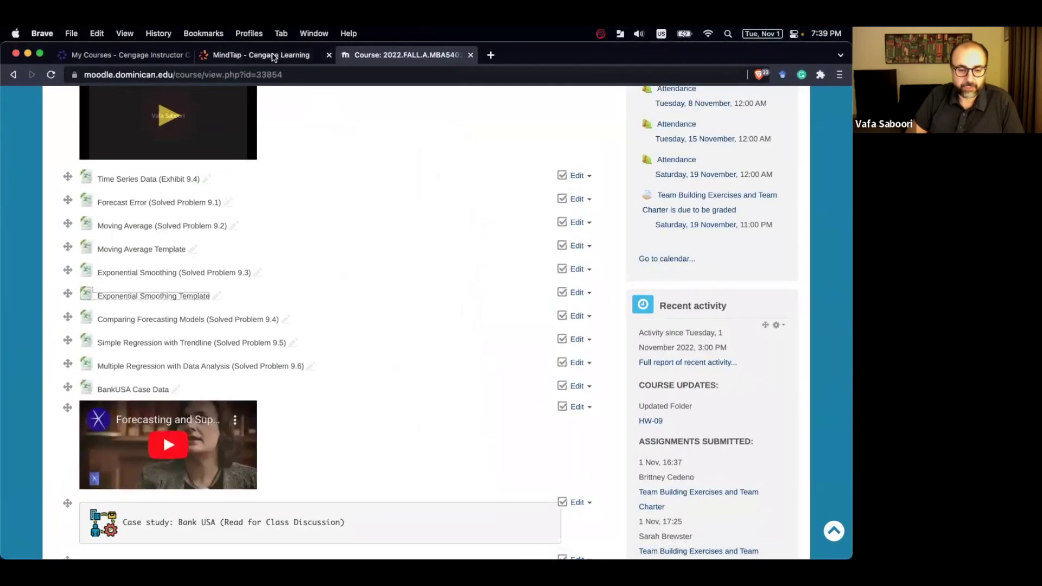
click(273, 54)
click(130, 327)
key(super+v)
click(750, 458)
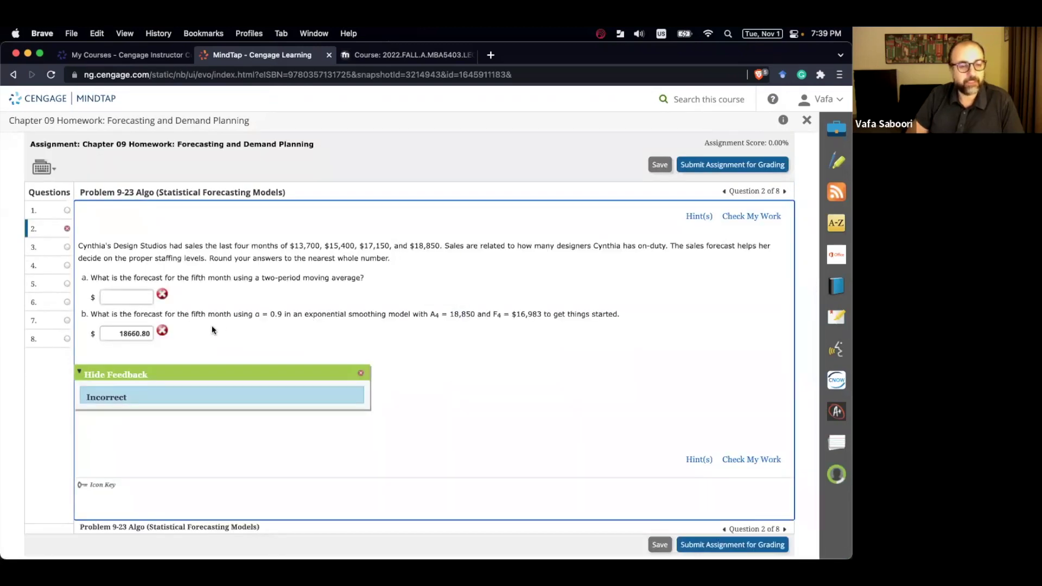
Re-examine the forecasts, next period forecast and MSE on the Exponential Smoothing sheet in Excel.
key(ctrl+Up)
click(245, 272)
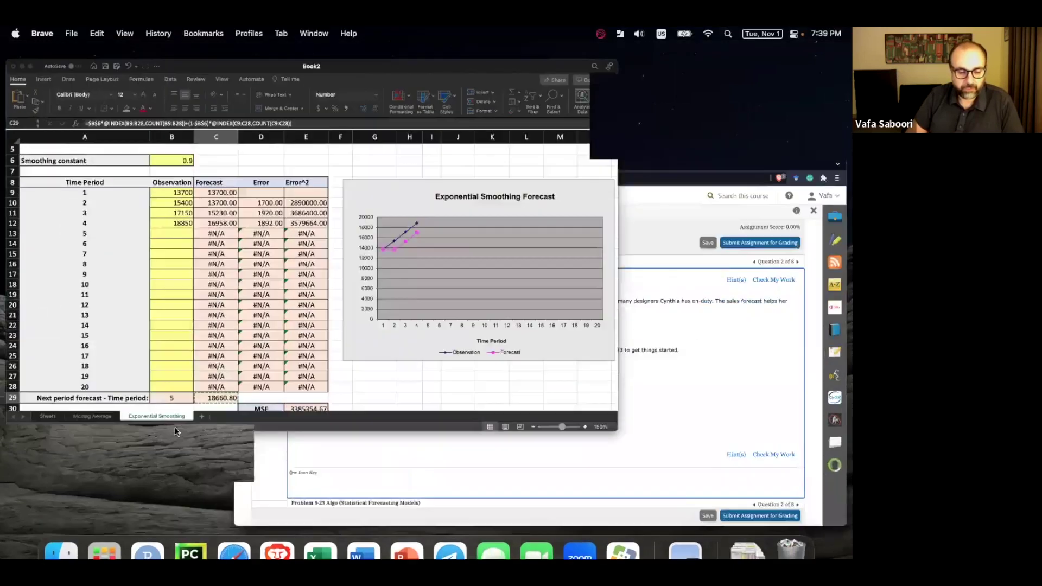
key(Escape)
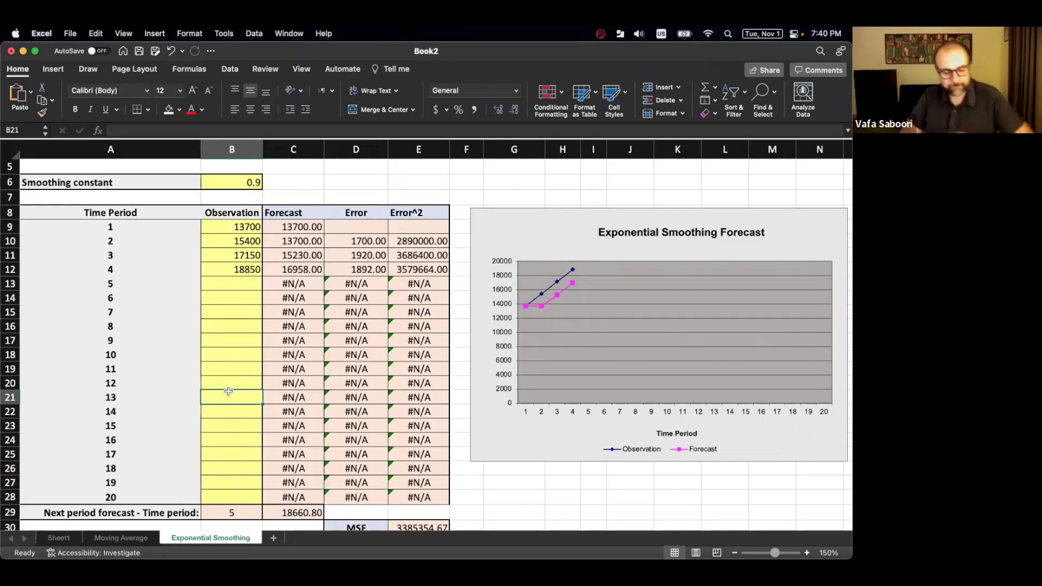
scroll(254, 389, down, 1)
scroll(253, 389, down, 1)
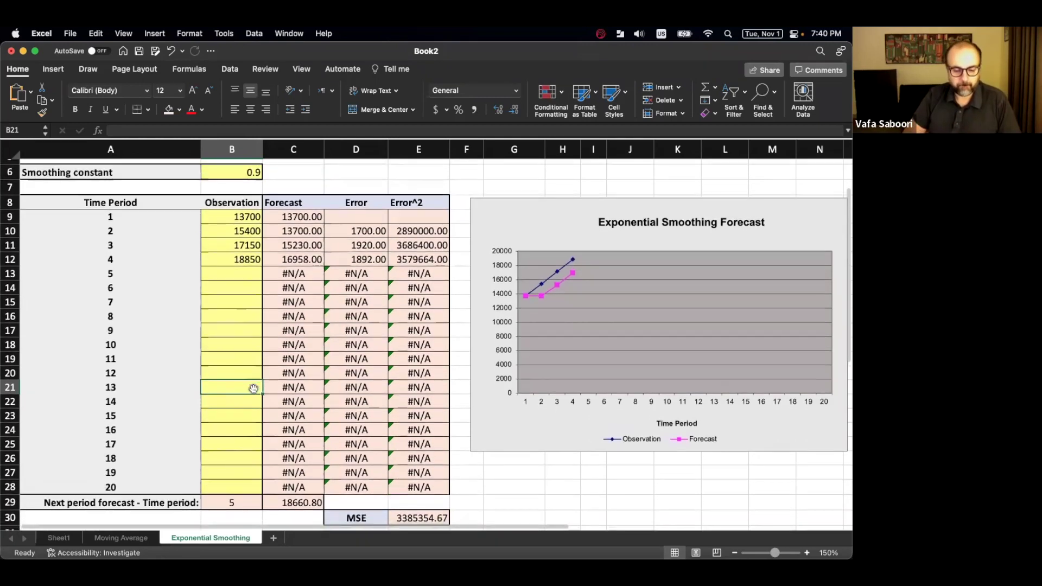
Return to homework question 2 in Brave, enlarge the page and examine the A4 starting value given in part b.
key(ctrl+Up)
click(246, 262)
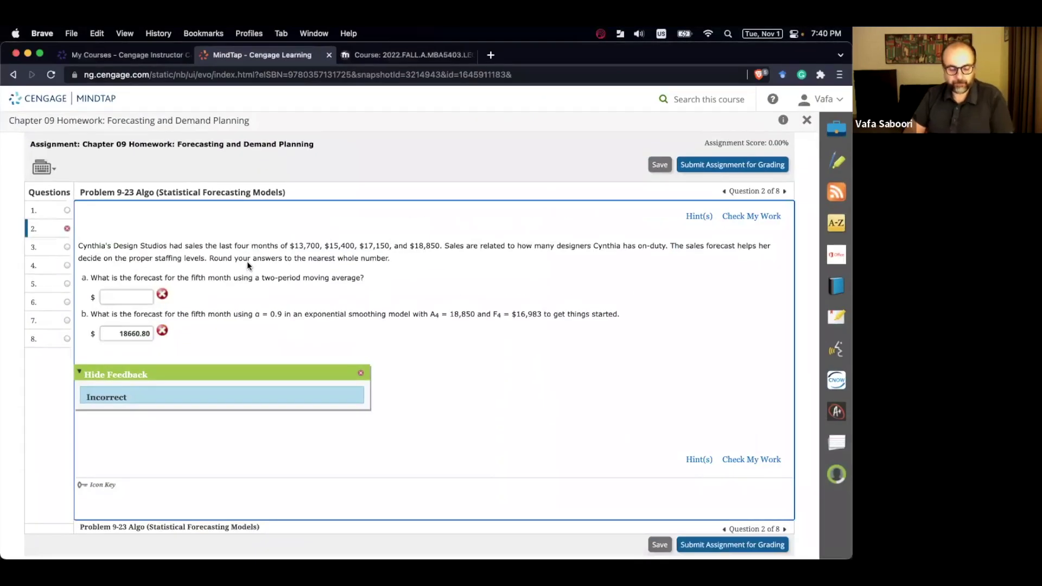
key(super+equal)
drag(537, 373, 593, 368)
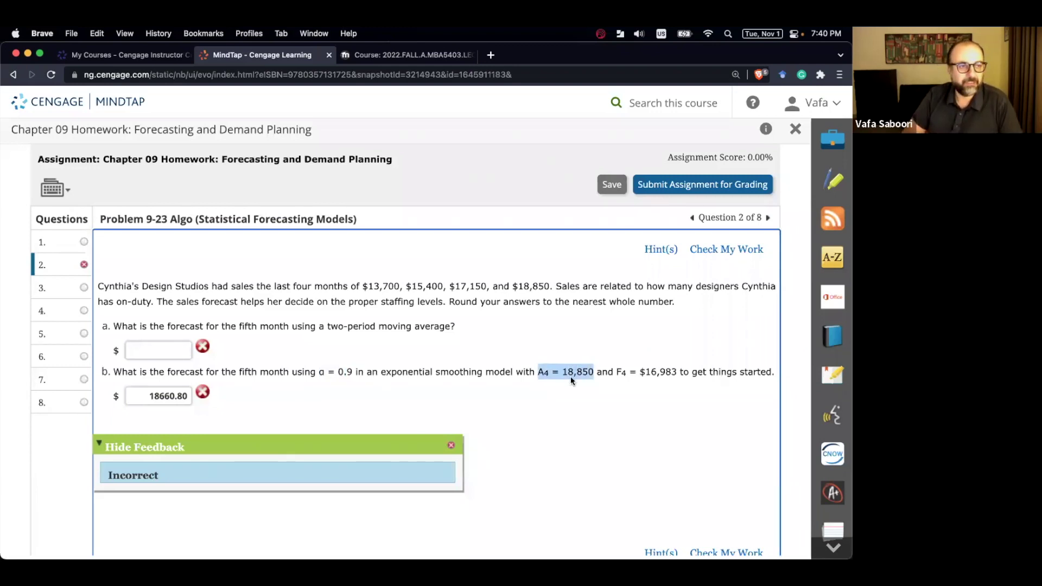
Compare the period 4 forecast on the Exponential Smoothing sheet with the F4 starting value in question 2b in Brave.
key(ctrl+Up)
click(252, 263)
click(253, 263)
key(ctrl+Up)
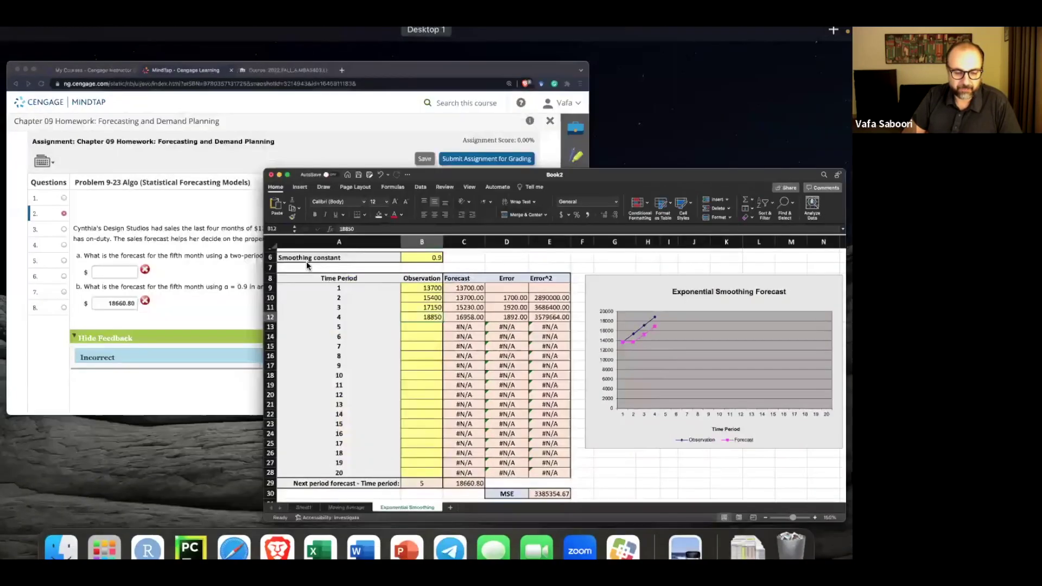
click(306, 262)
drag(639, 372, 674, 371)
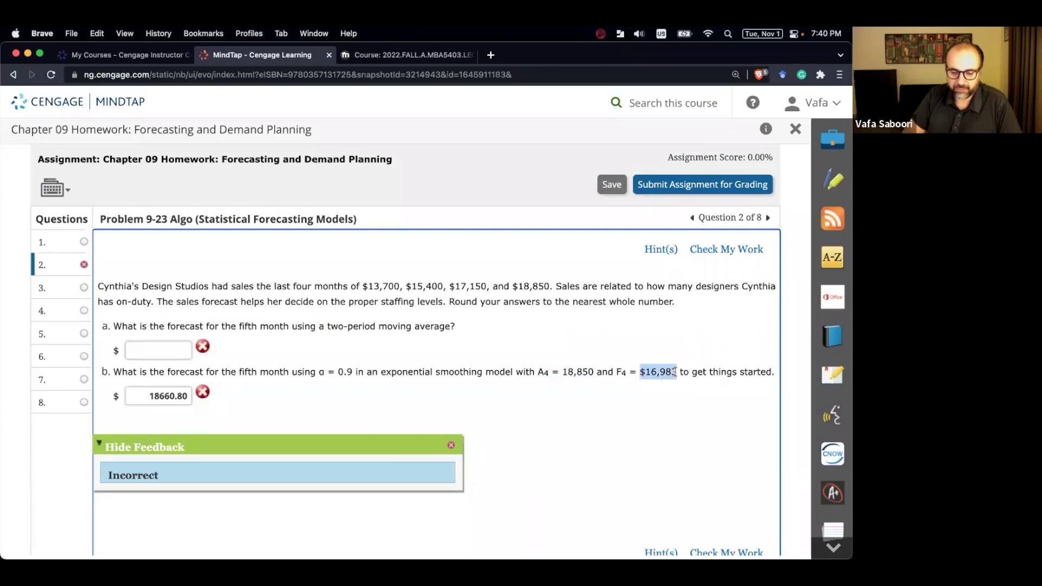
Return to Excel, overwrite the period 4 forecast in C12 with 16983 and colour its text red.
key(ctrl+Up)
click(254, 236)
click(311, 257)
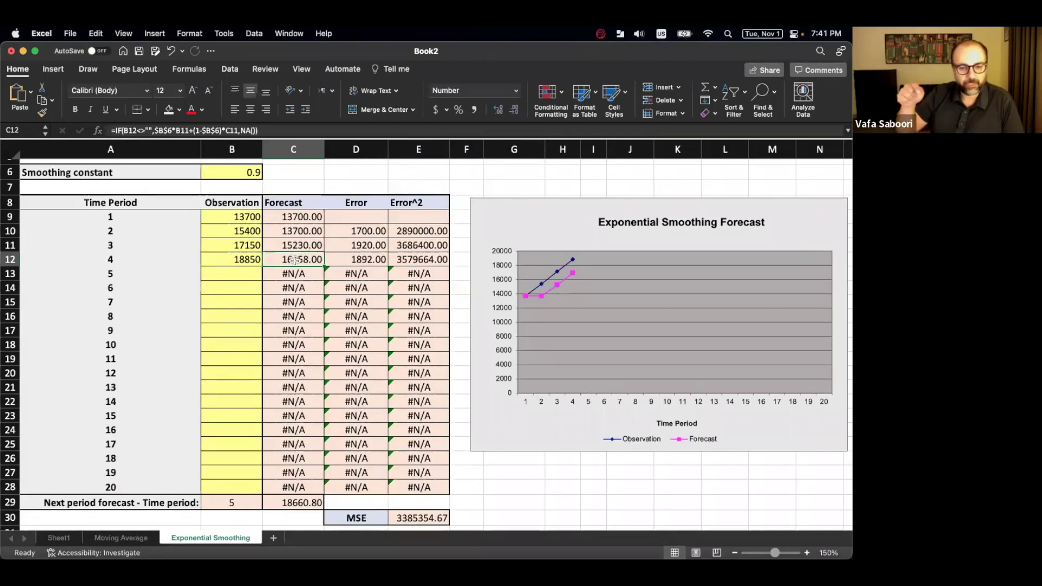
text(16)
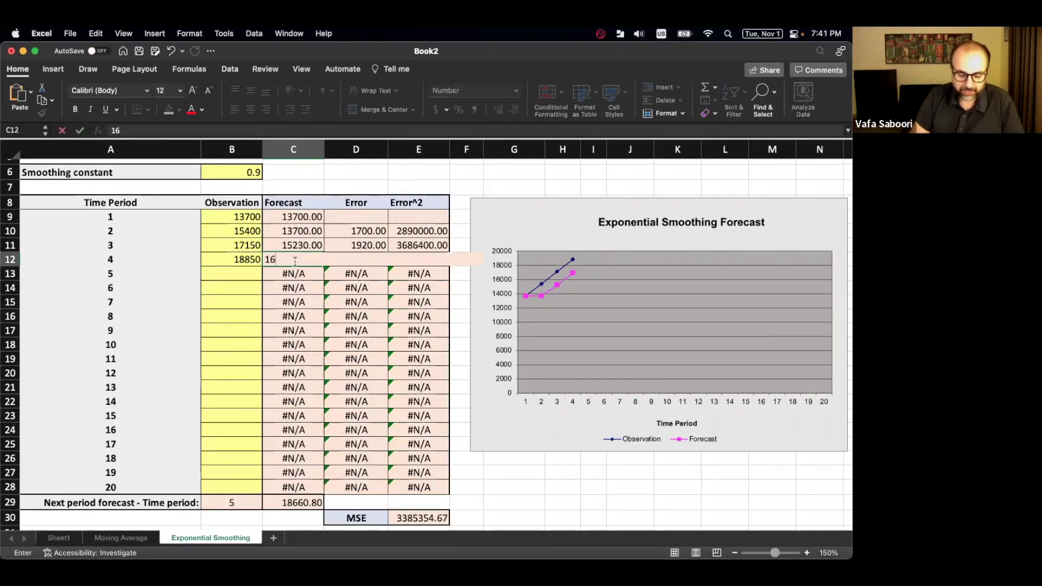
text(983)
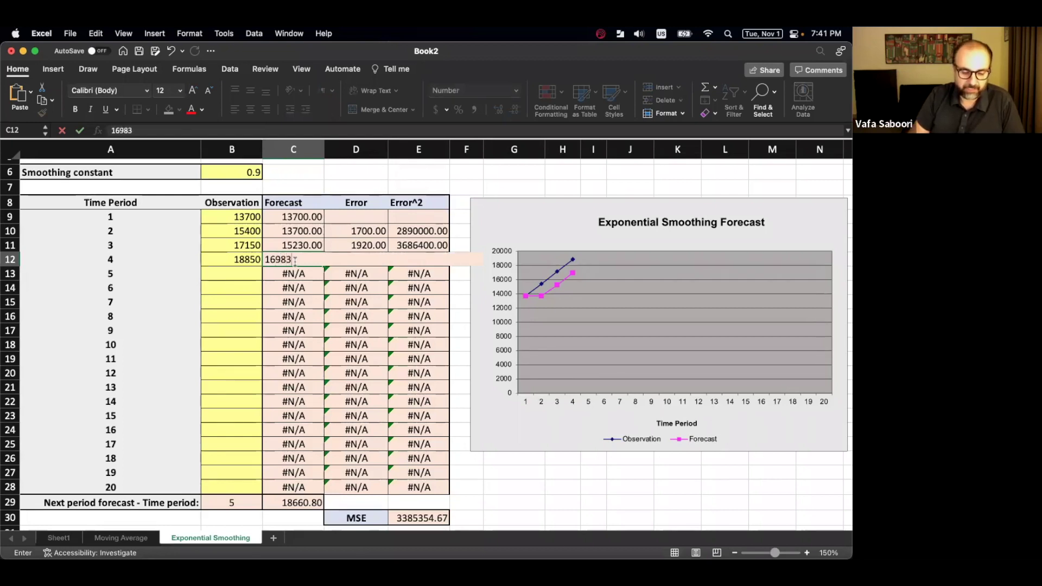
key(Return)
click(294, 261)
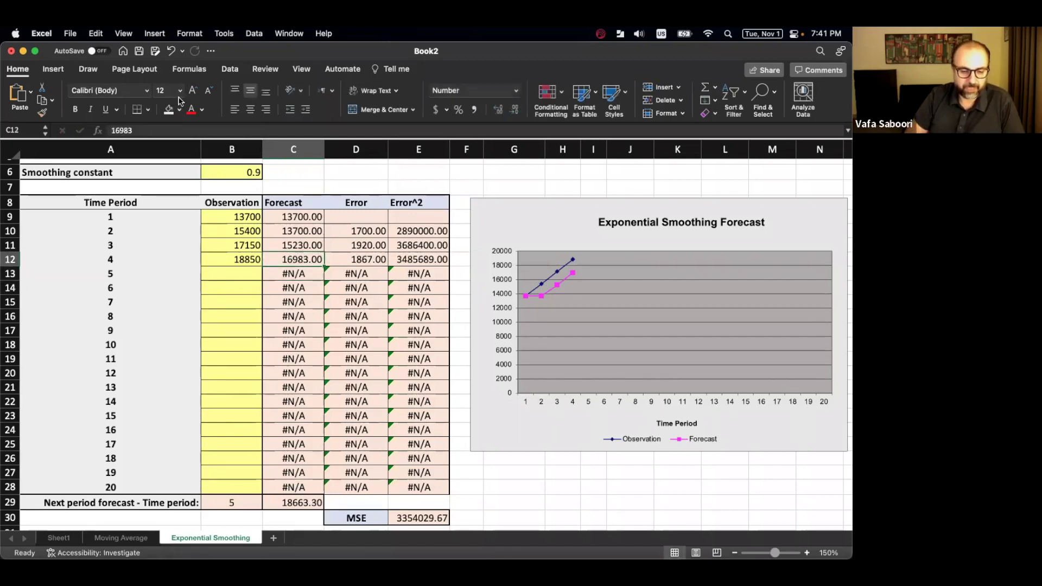
scroll(289, 335, up, 3)
scroll(290, 335, up, 3)
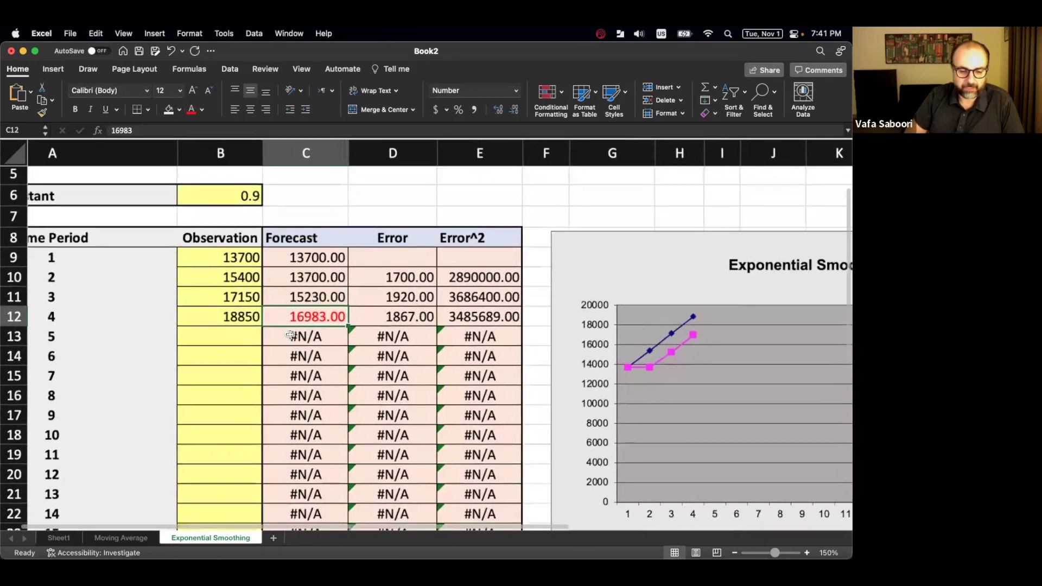
Copy the next period forecast from C29, paste it over the question 2b answer in Brave and check the work.
scroll(348, 323, down, 5)
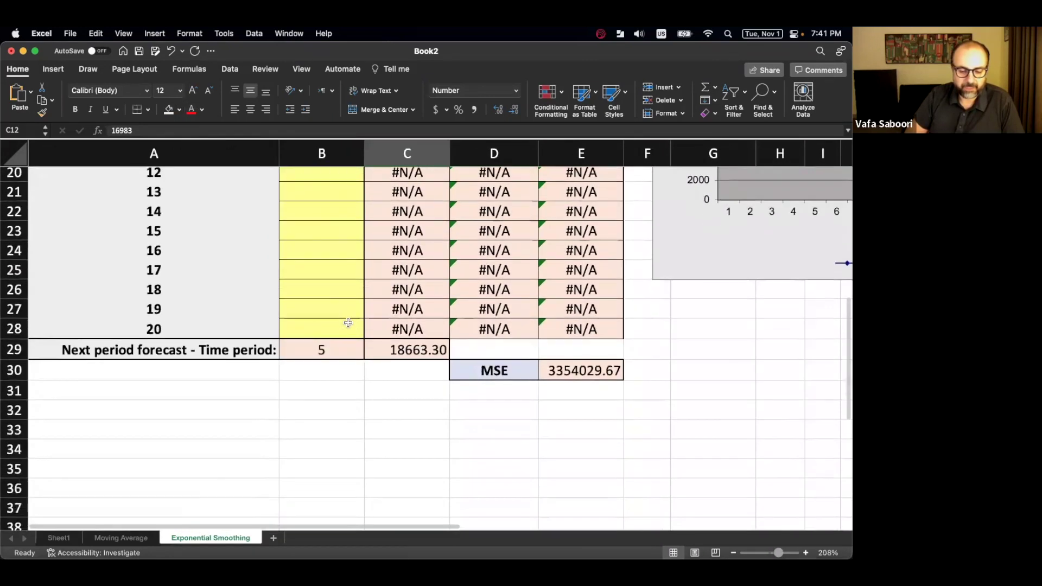
click(366, 349)
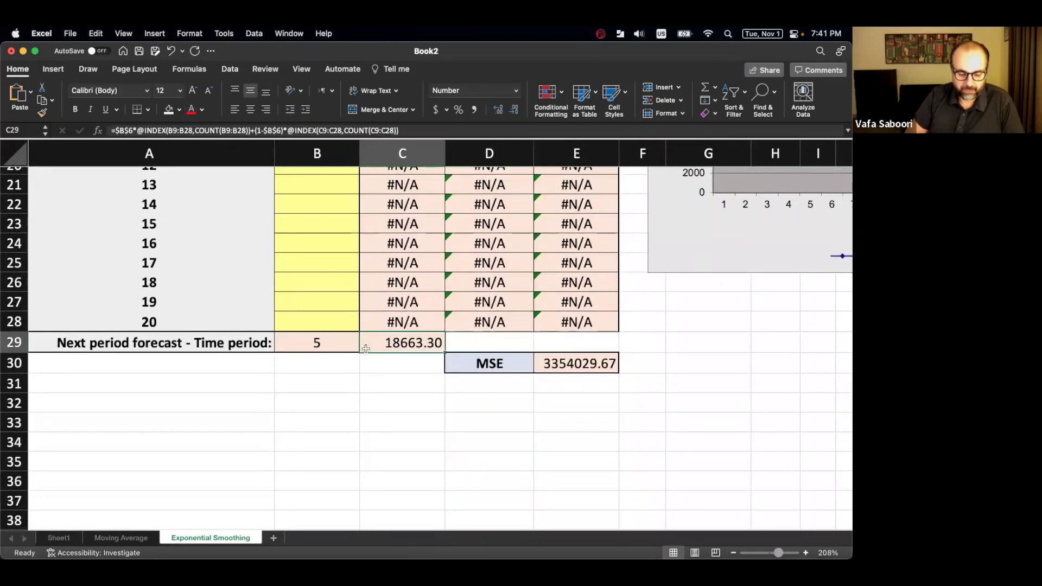
key(super+c)
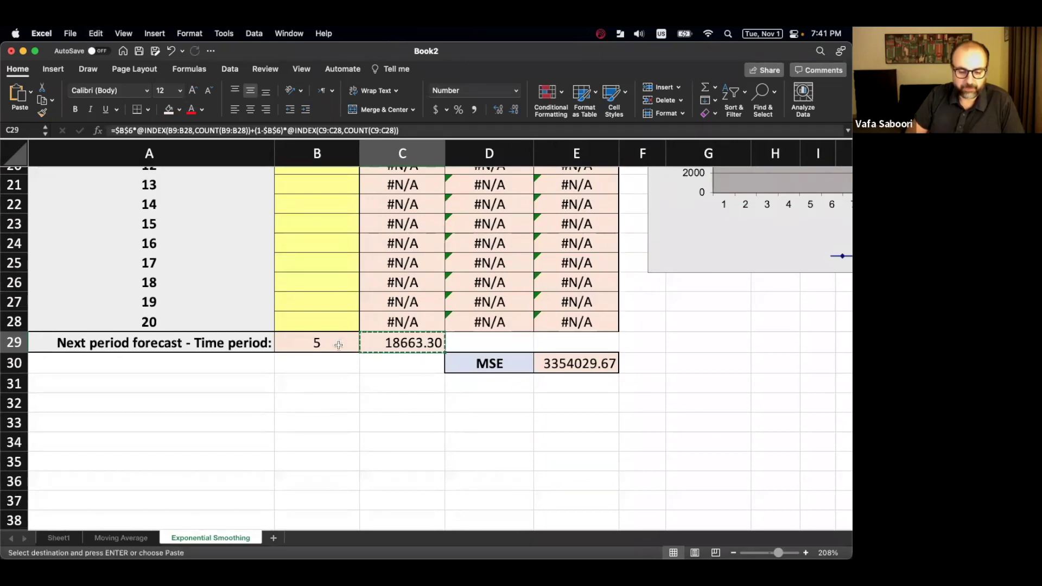
key(ctrl+Up)
click(298, 271)
double_click(162, 395)
key(super+v)
click(721, 253)
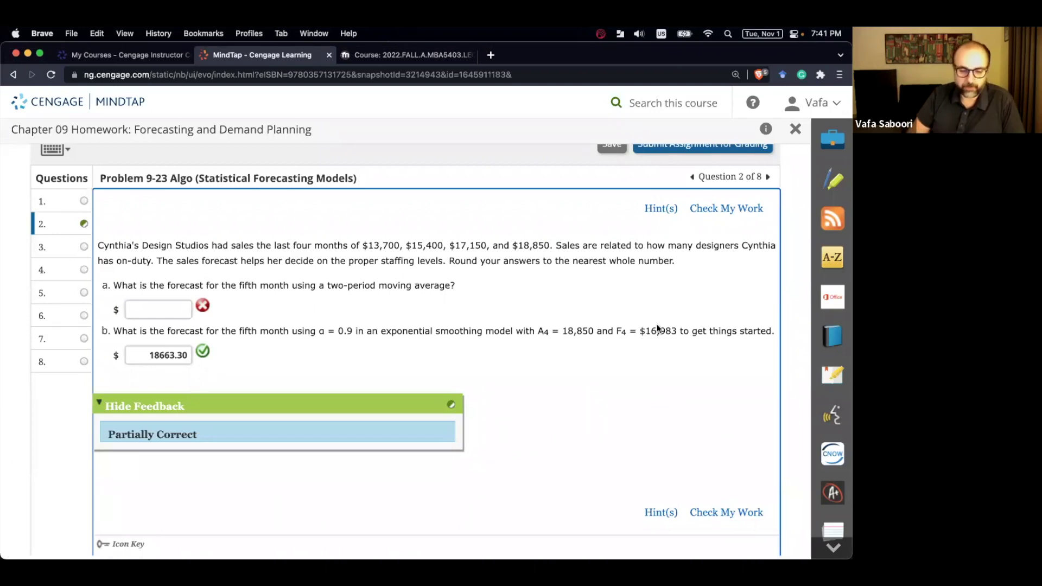
Return to Excel, cancel the pending copy of C29, and open homework question 3 in Brave.
key(ctrl+Up)
click(361, 240)
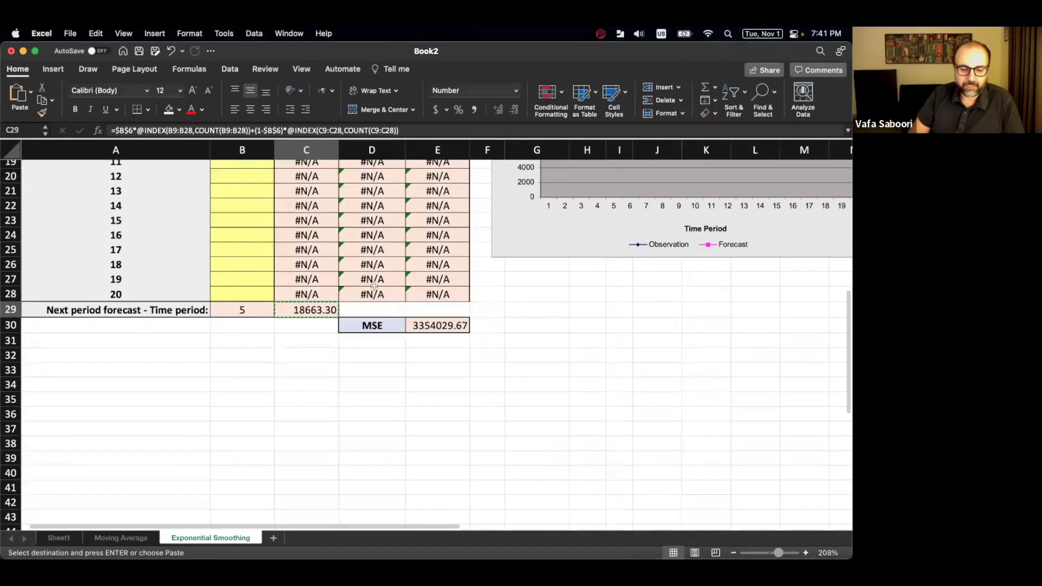
scroll(374, 286, down, 6)
click(375, 328)
key(Escape)
scroll(243, 304, up, 5)
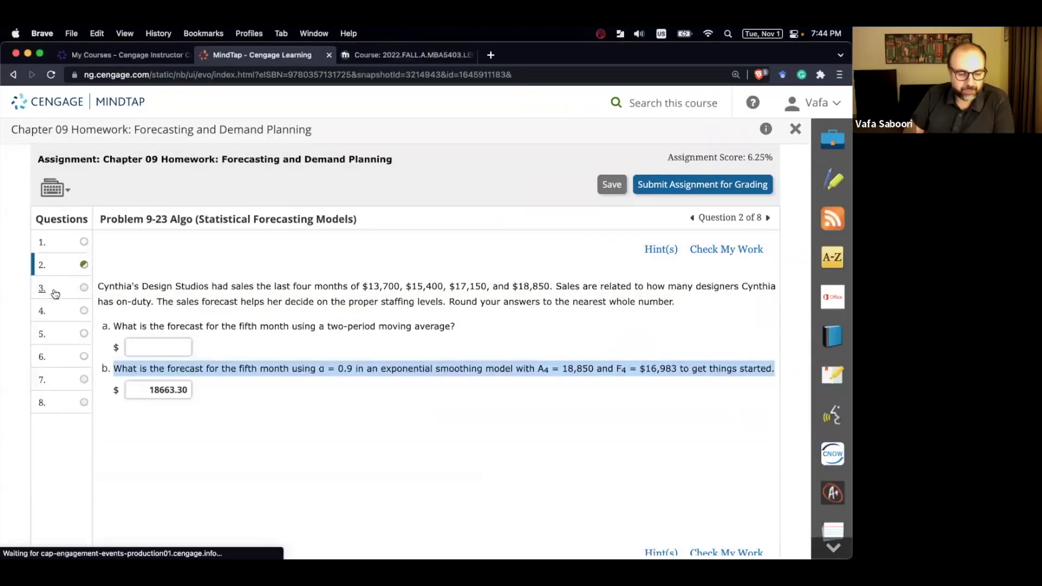
click(51, 291)
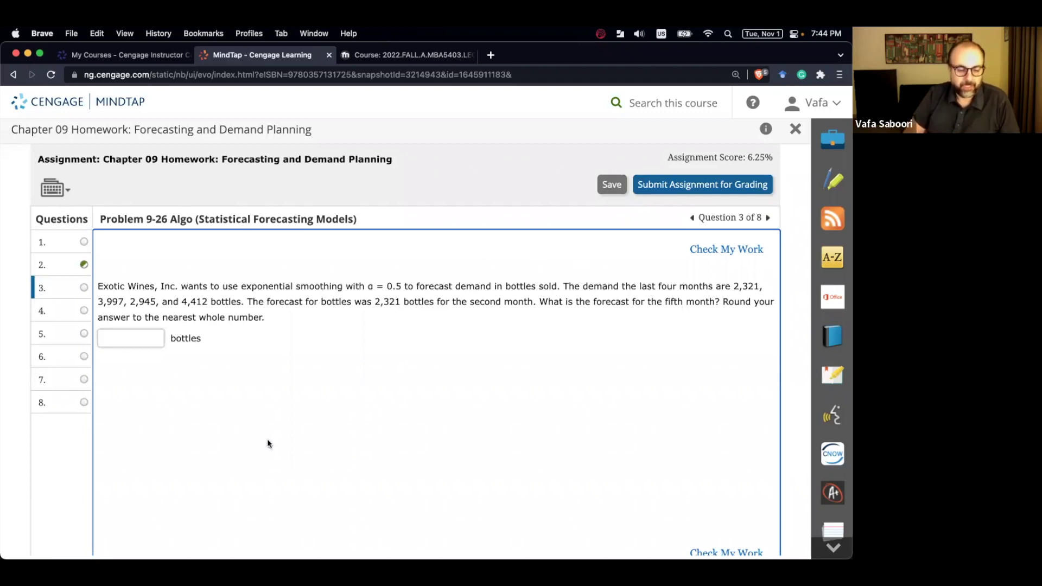
Move the smoothing formula picture aside on the Exponential Smoothing sheet in Excel, and return to question 3 in Brave.
key(ctrl+Up)
click(278, 296)
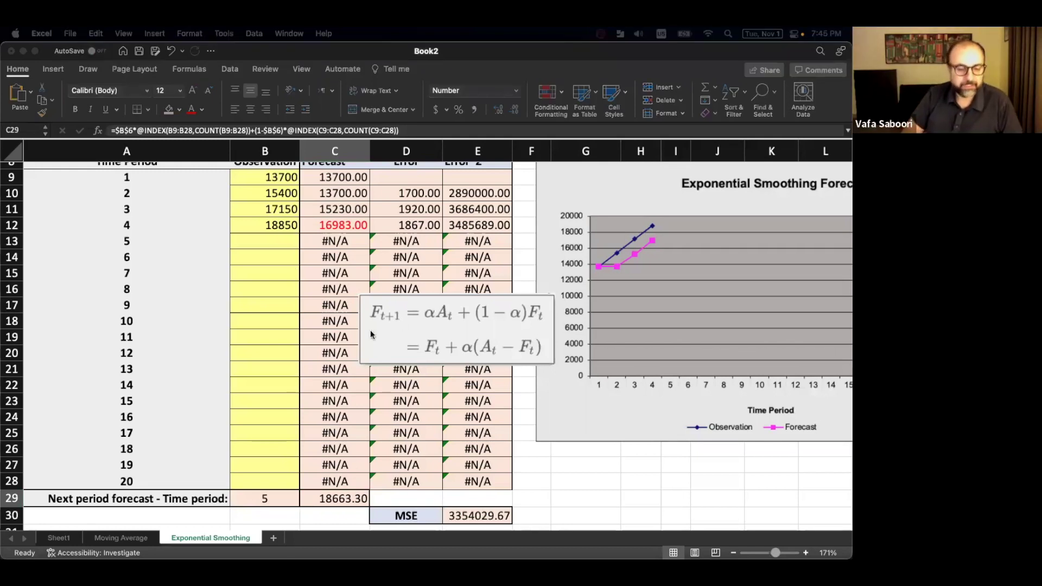
click(397, 329)
key(ctrl+Up)
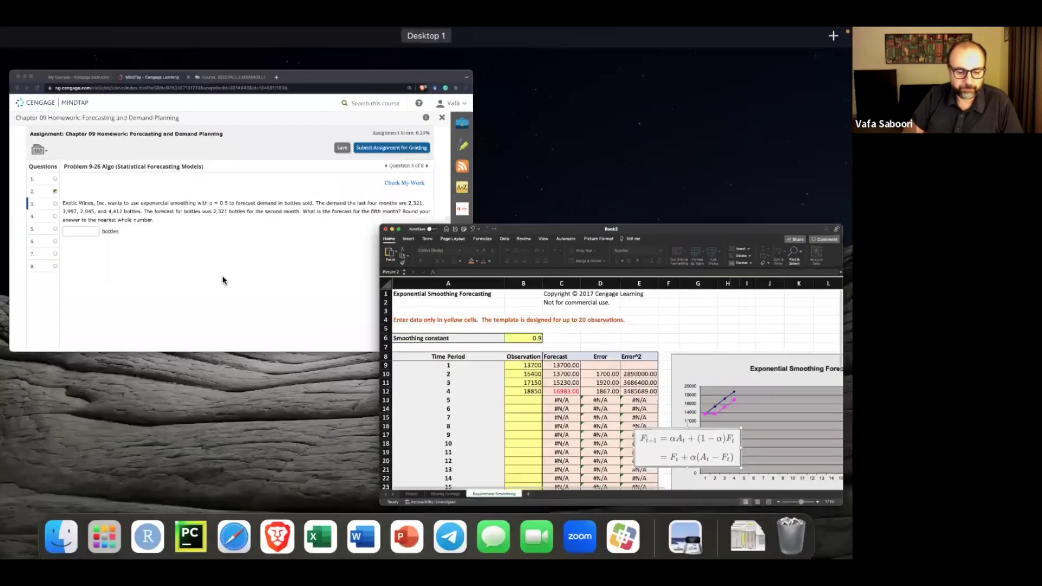
click(223, 276)
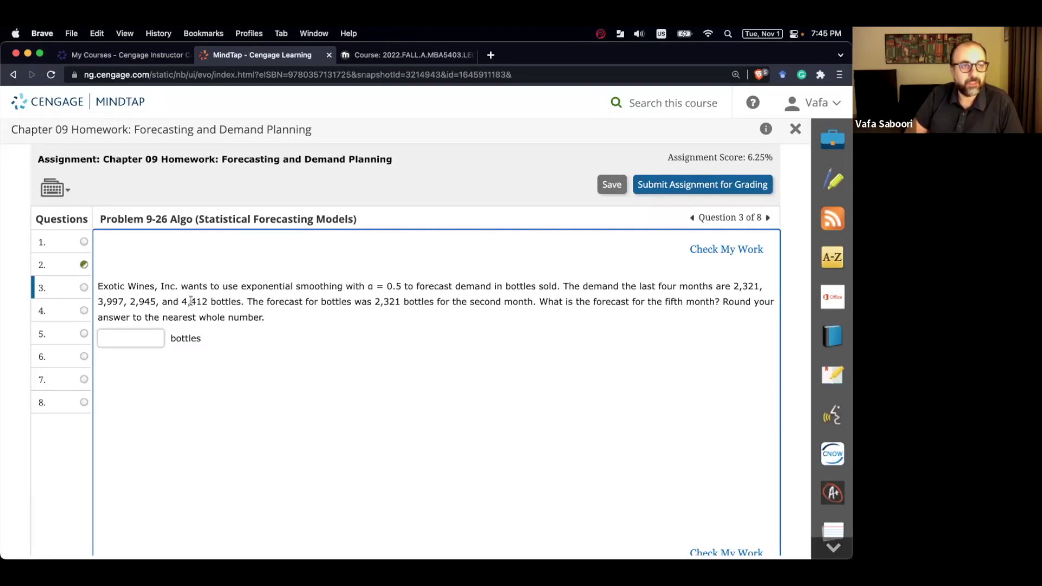
Switch to Excel and clear the four observations in B9:B12 of the Exponential Smoothing sheet.
key(ctrl+Up)
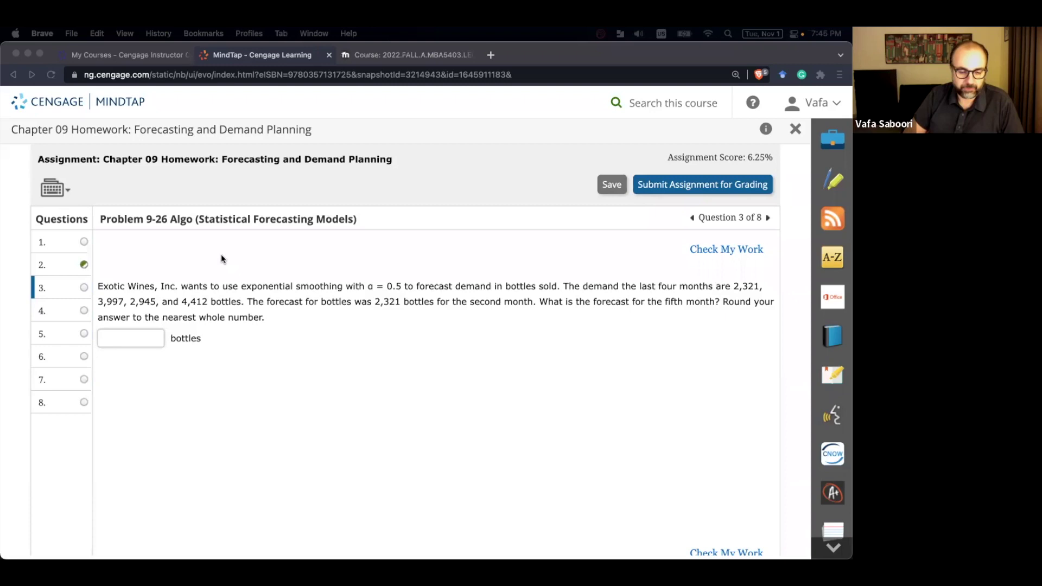
key(ctrl+Up)
click(223, 214)
drag(266, 301, 266, 349)
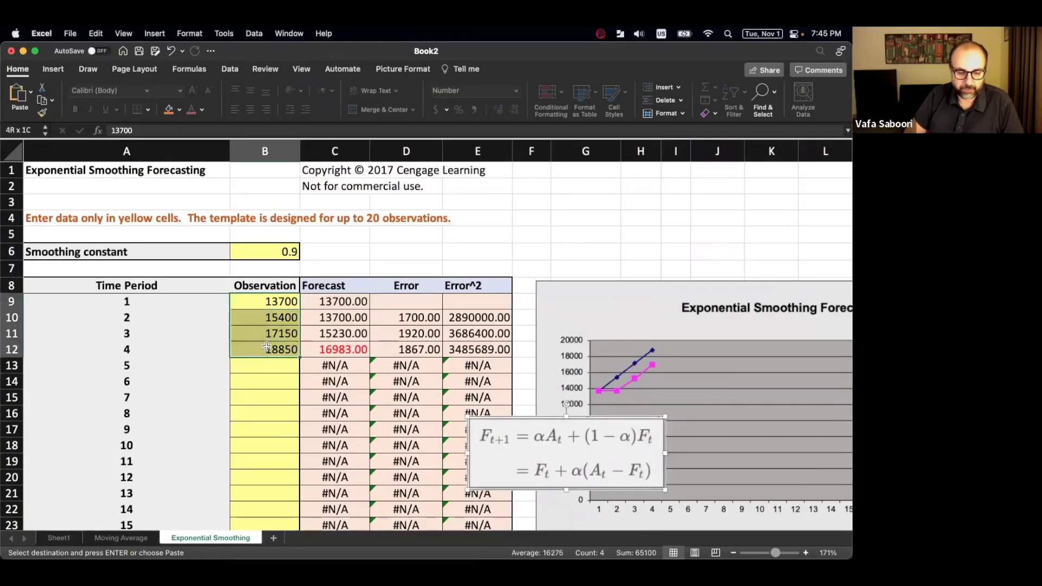
key(Delete)
right_click(275, 297)
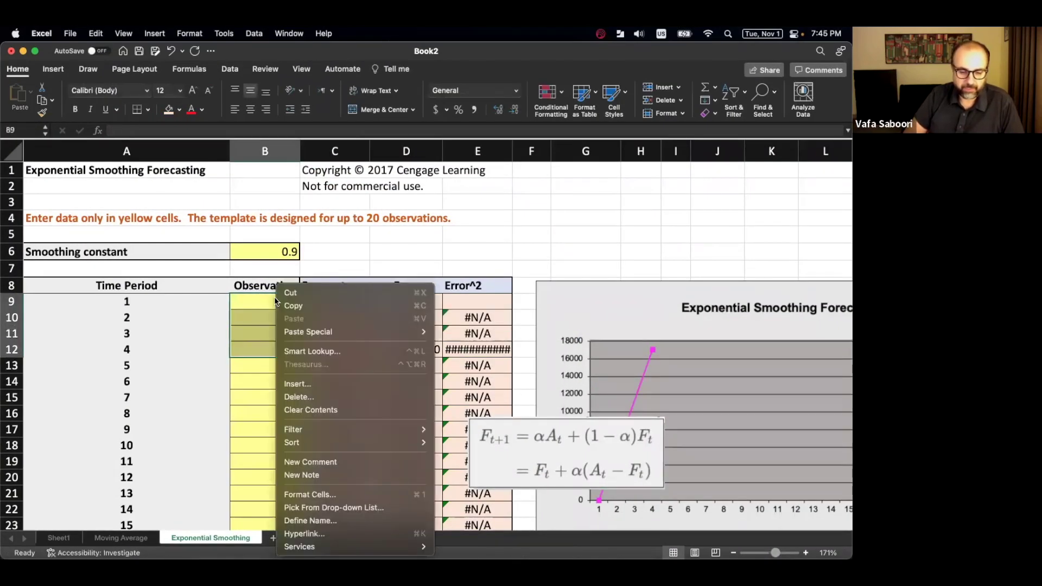
key(Escape)
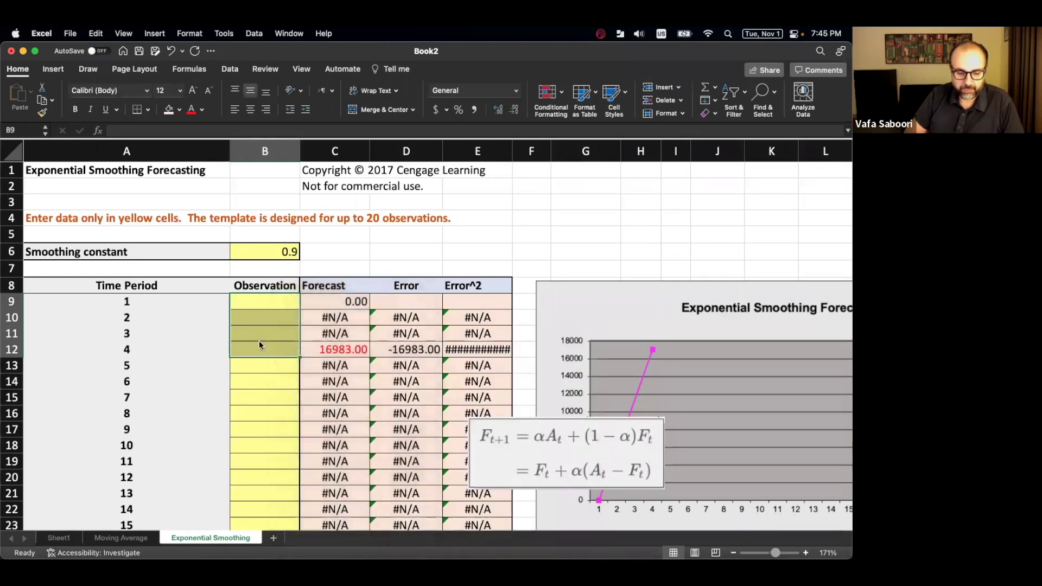
click(266, 345)
click(321, 349)
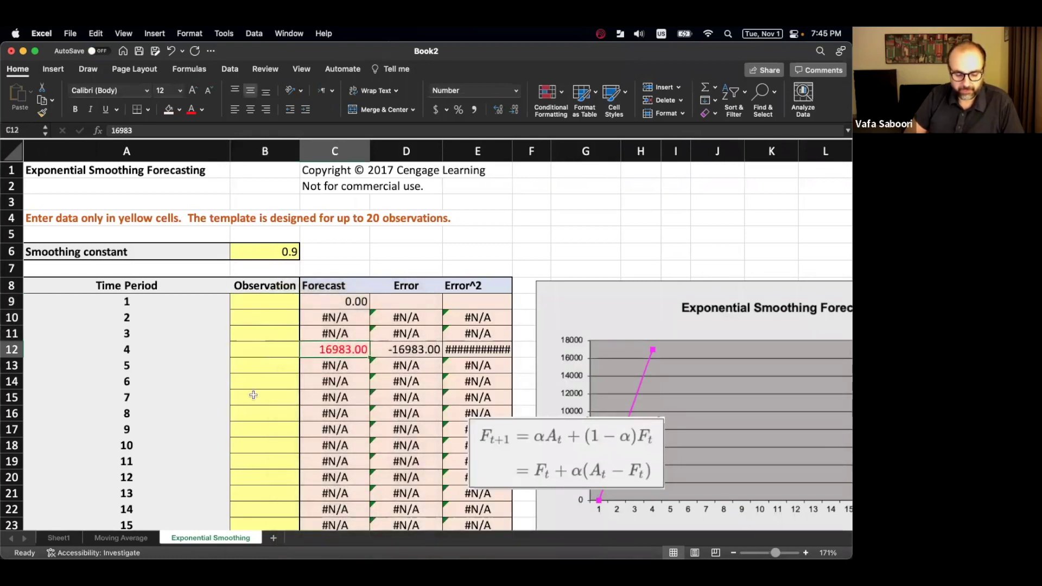
Undo the clearing of the observations, along with the formula picture changes and the red font in C12.
key(super+z)
key(super+c)
scroll(253, 394, down, 3)
key(super+z)
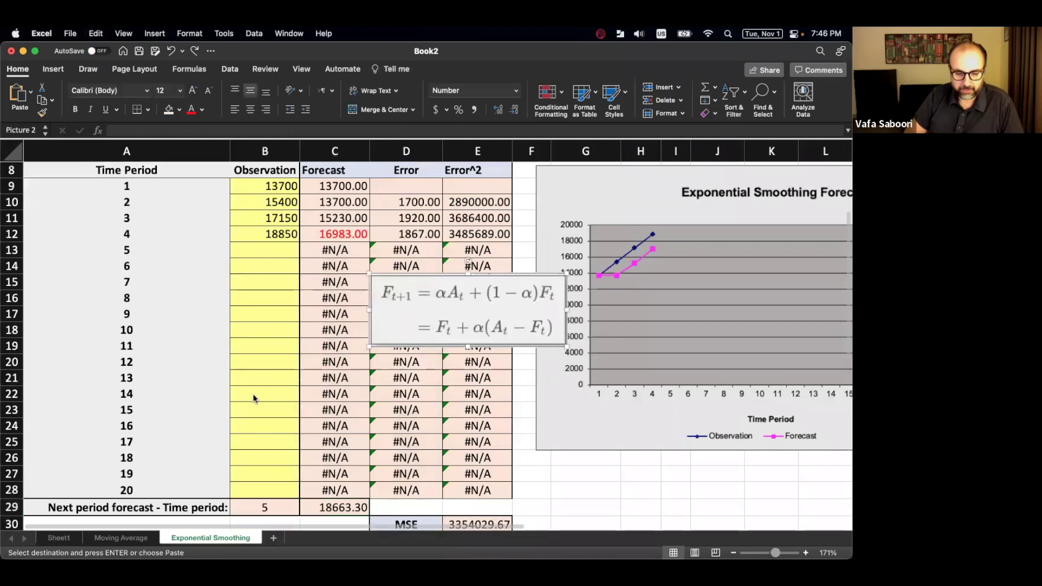
scroll(253, 393, down, 5)
scroll(253, 393, up, 5)
scroll(252, 393, up, 3)
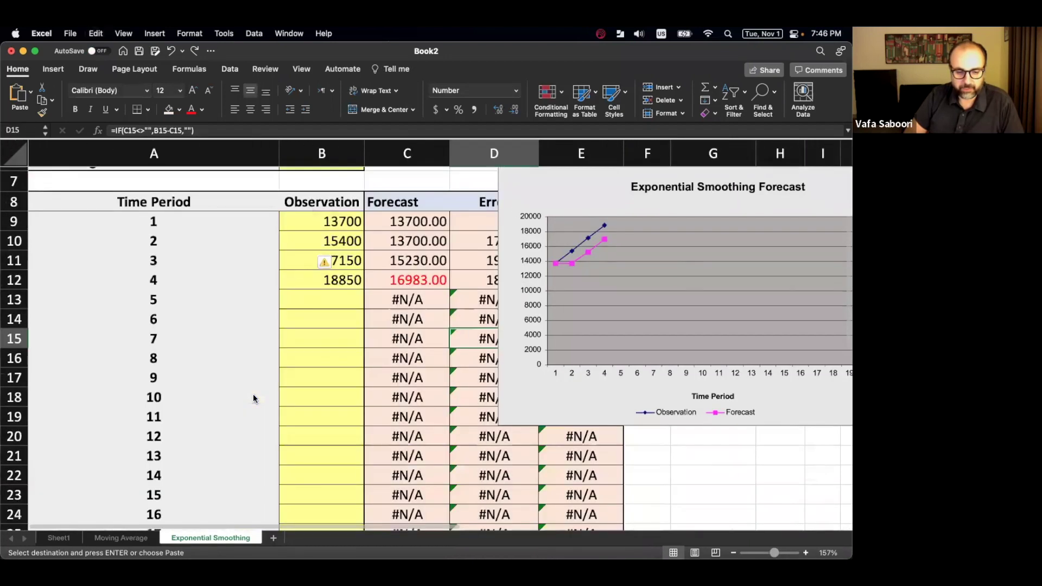
scroll(253, 393, down, 4)
key(super+z)
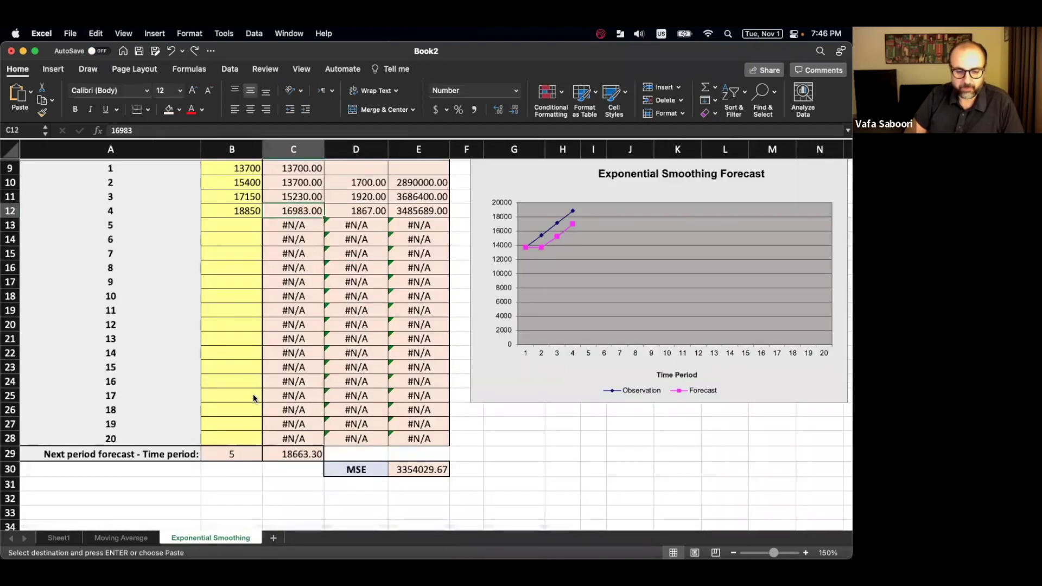
Paste the copied demand figures 2321, 3997, 2945 and 4412 as values only into the observations starting at B9.
scroll(213, 339, up, 3)
click(233, 279)
right_click(233, 279)
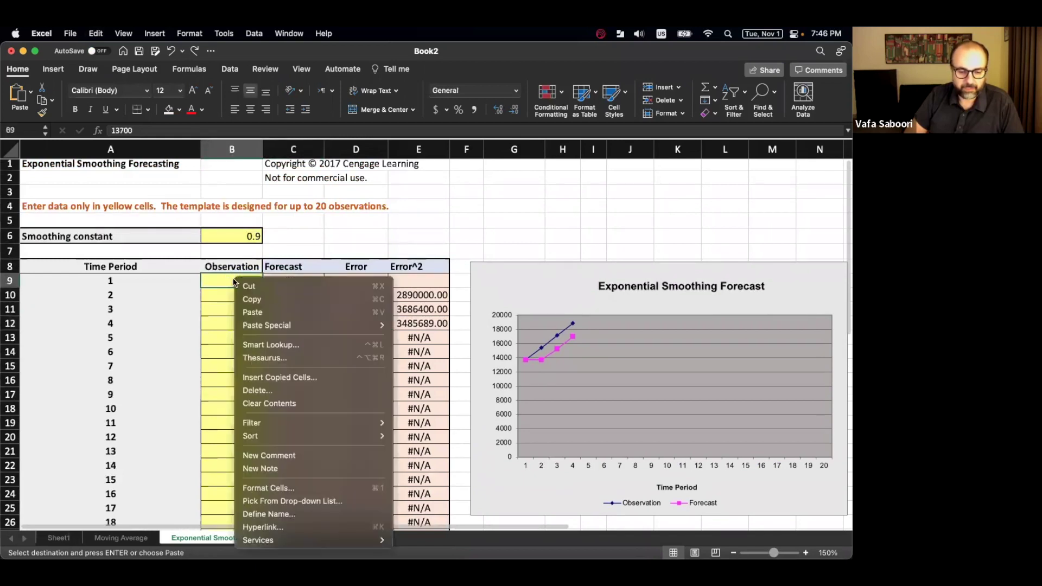
mouse_move(282, 325)
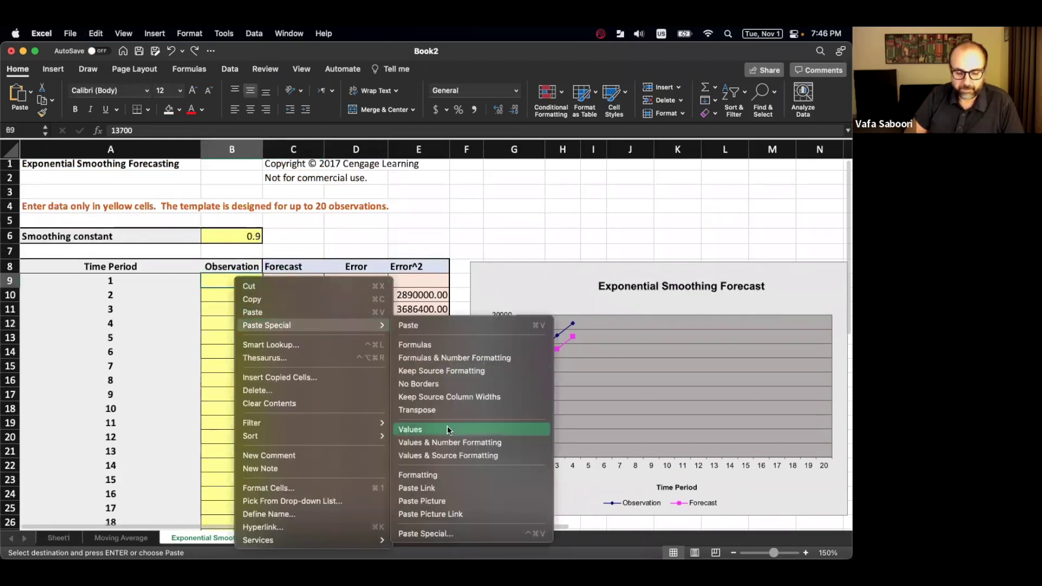
click(411, 429)
click(271, 362)
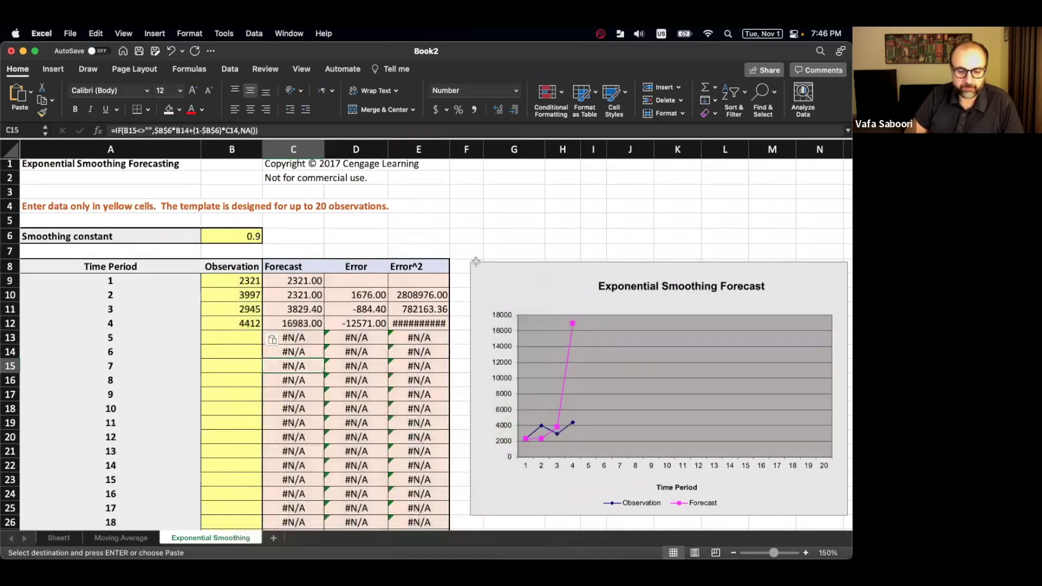
Compare the period 2 forecast in C10 with the first-month demand and second-month forecast given in question 3 in Brave.
click(293, 295)
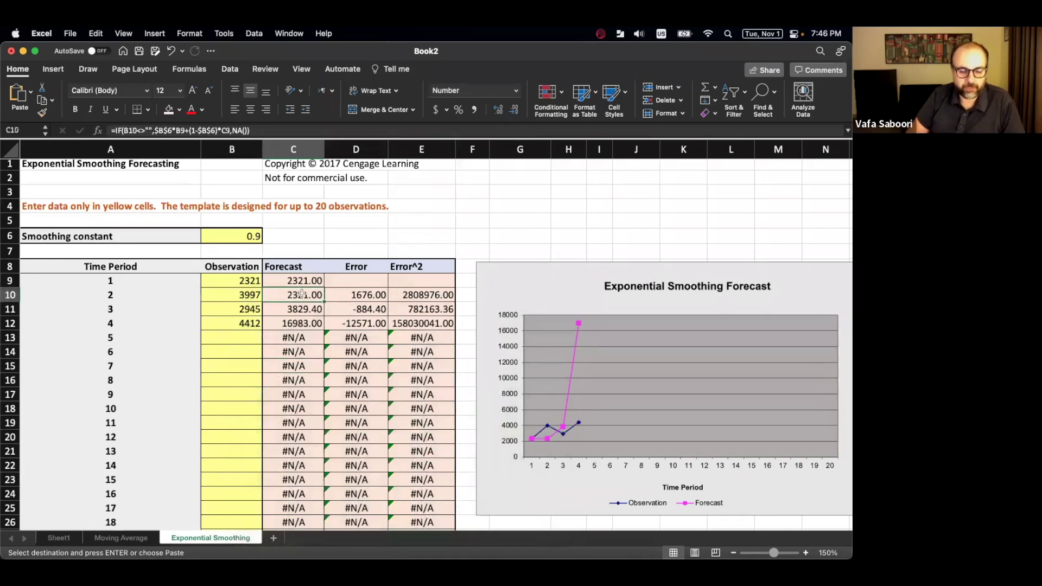
key(ctrl+Up)
click(258, 251)
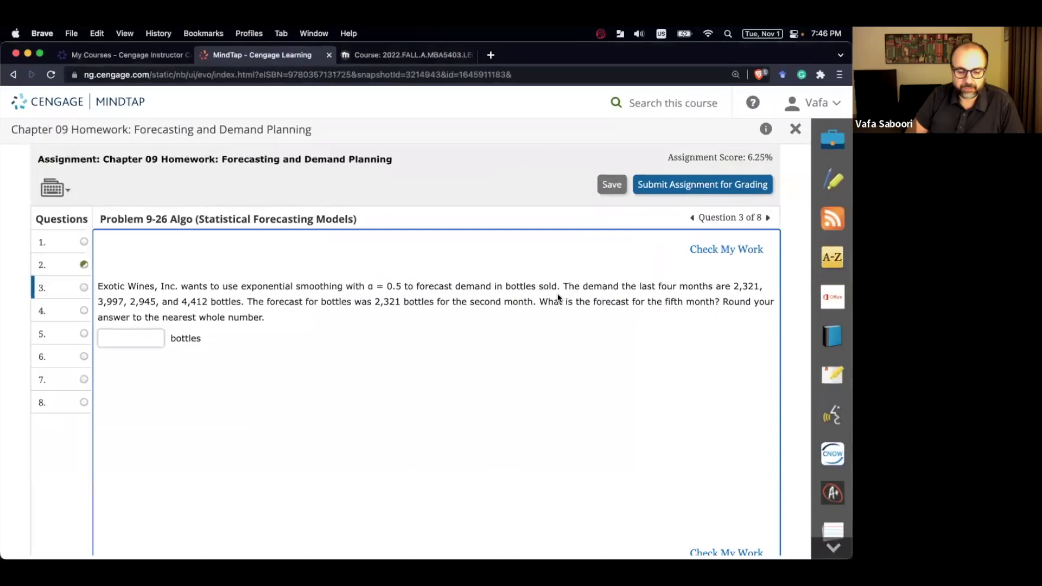
drag(734, 280, 761, 280)
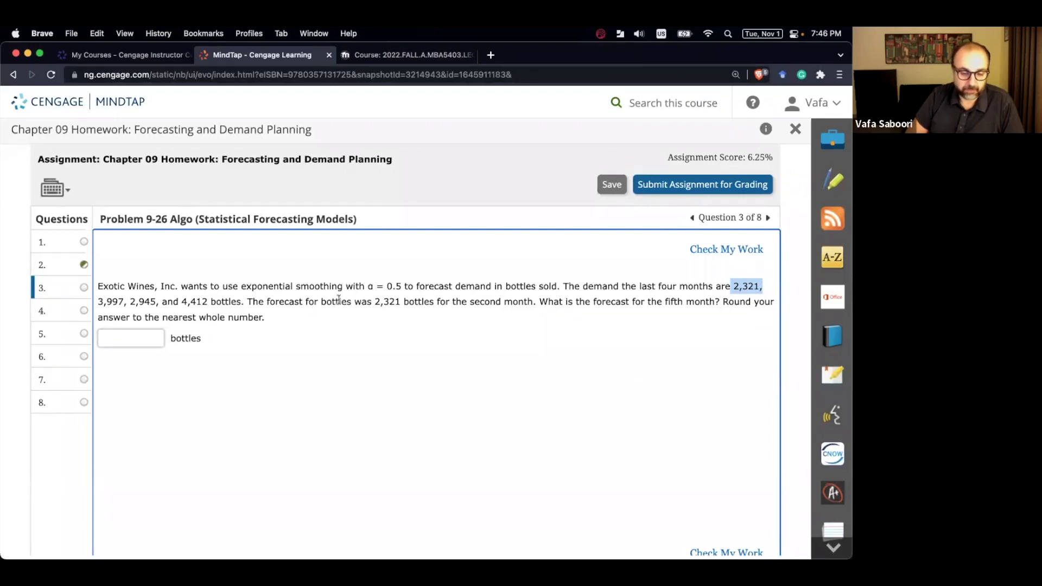
drag(337, 301, 410, 300)
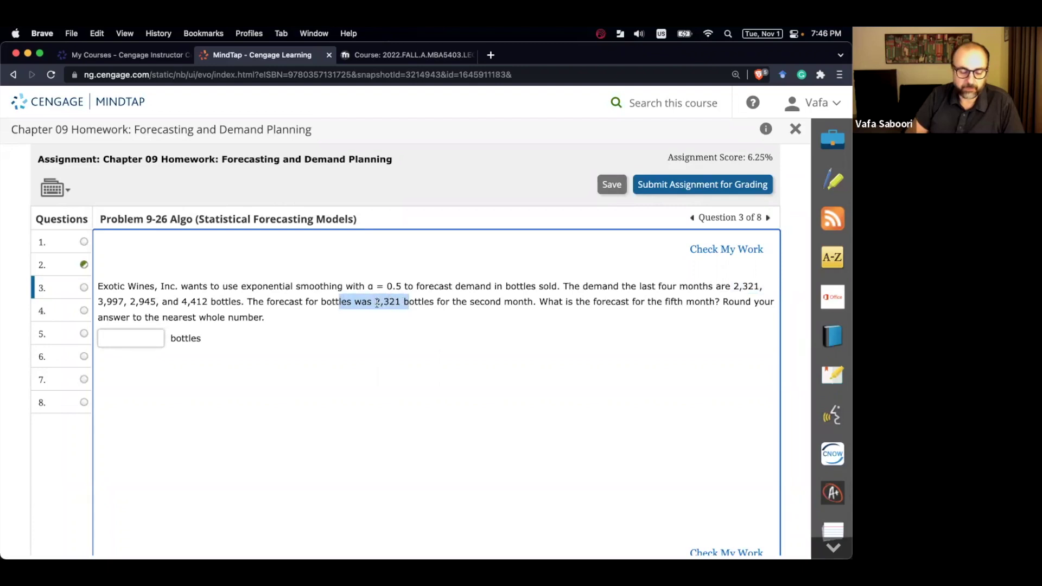
Switch to Excel and set the smoothing constant in B6 of the Exponential Smoothing sheet to 0.5.
key(ctrl+Up)
click(310, 242)
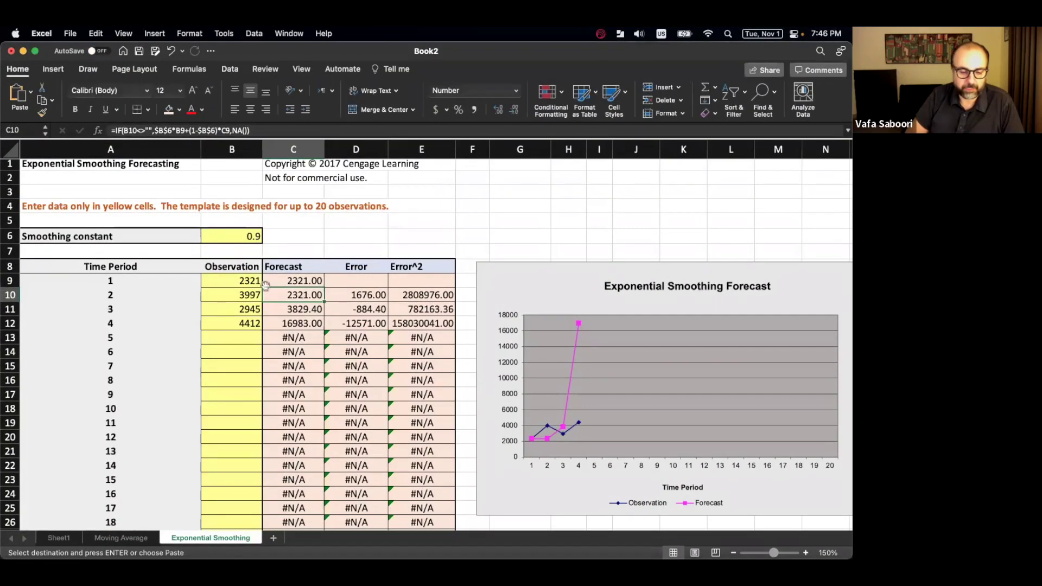
scroll(258, 464, down, 5)
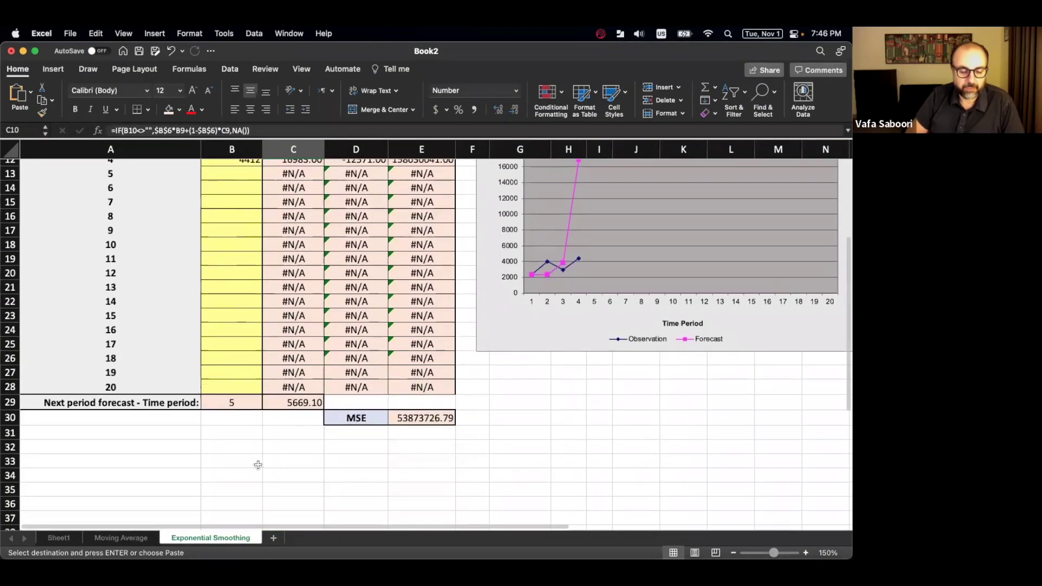
click(242, 404)
click(293, 402)
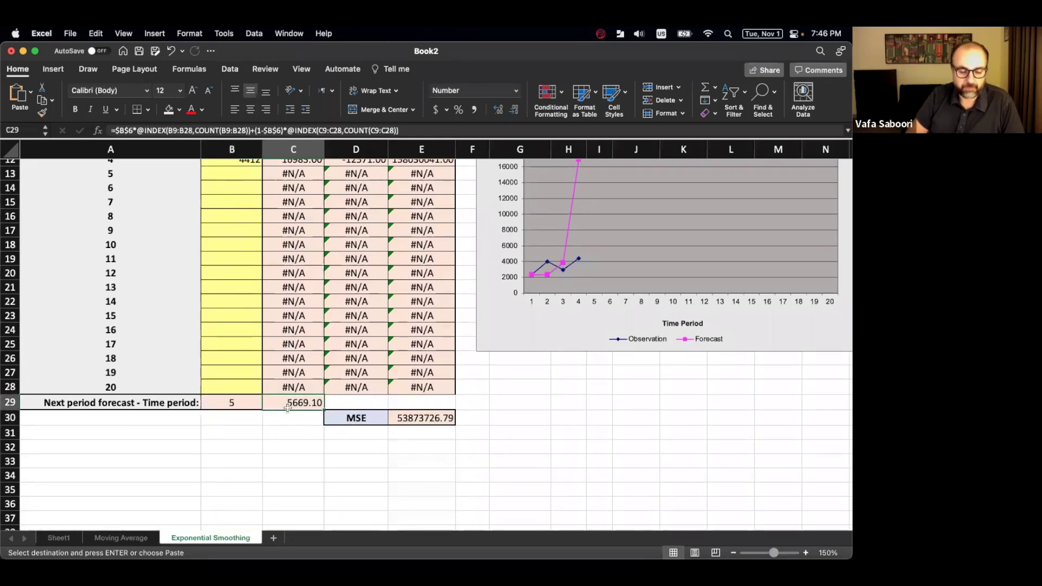
scroll(288, 408, up, 5)
click(255, 234)
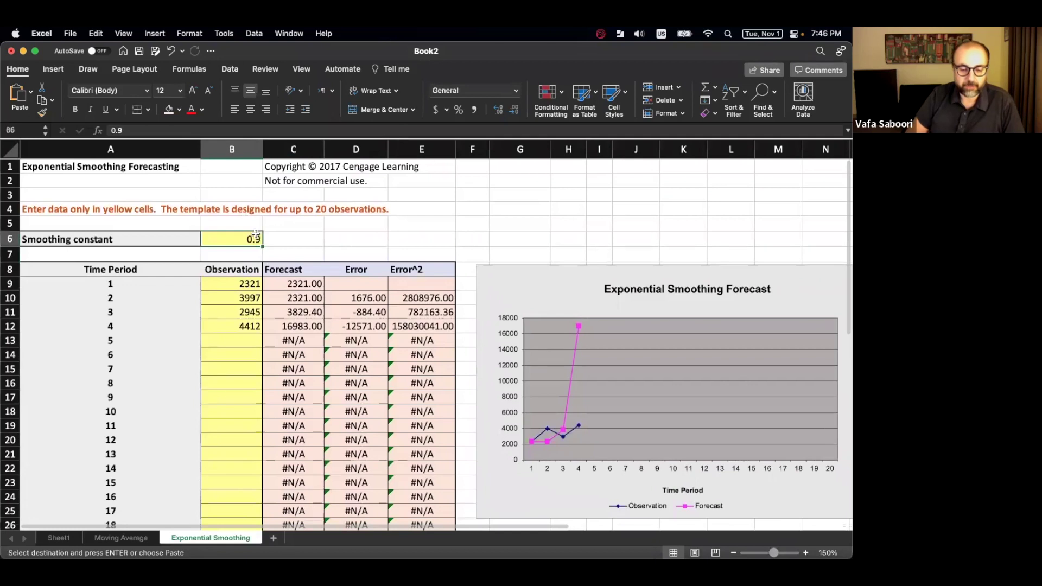
text(.5)
key(Return)
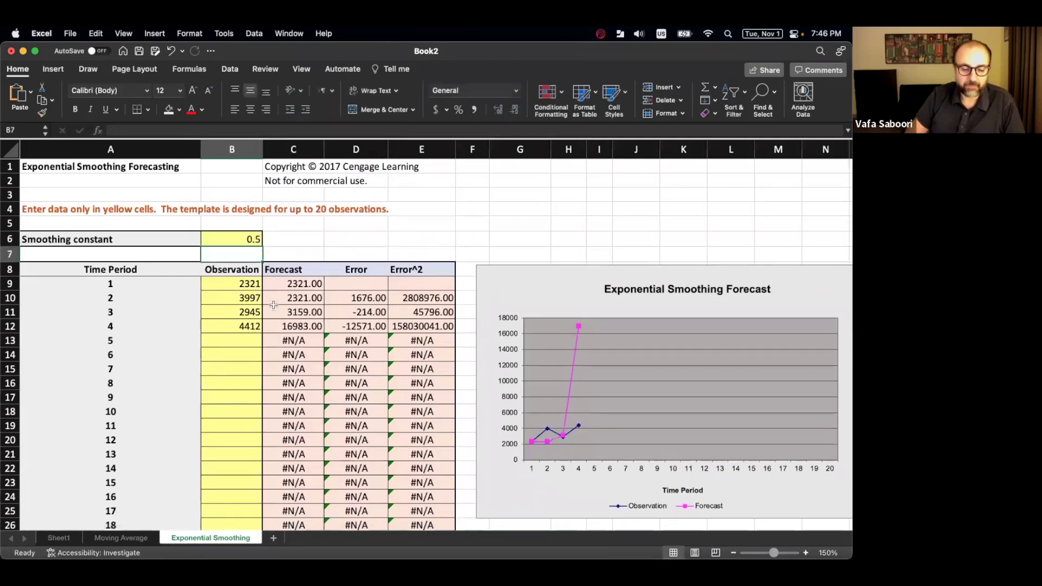
Copy the next period forecast for period 5 from C29.
scroll(275, 314, down, 5)
click(289, 373)
key(cmd+c)
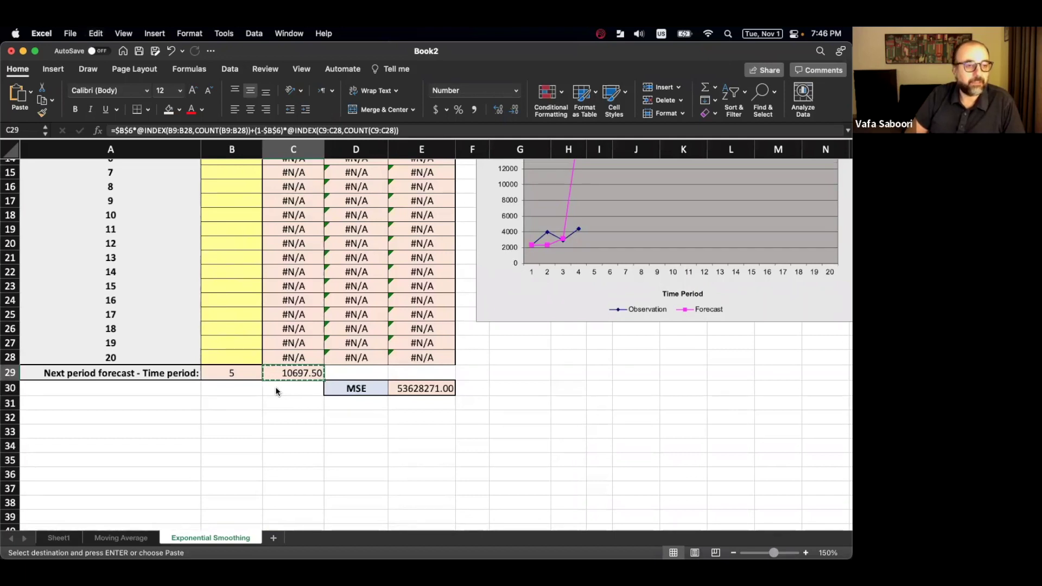
Clear the hard-coded period 4 forecast in C12 and fill the forecast formula from C11 down into it.
click(264, 319)
scroll(263, 321, up, 6)
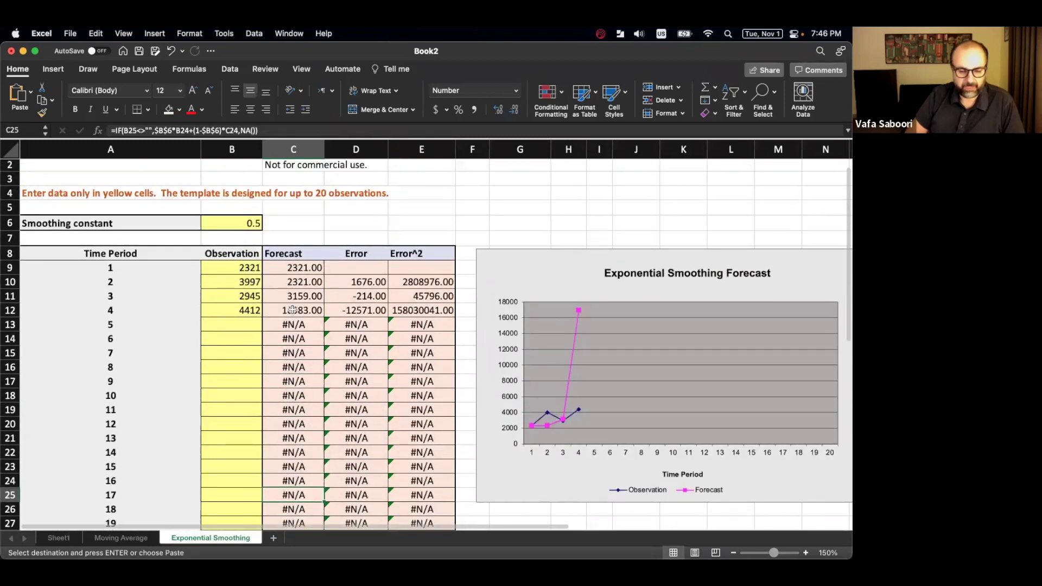
click(292, 310)
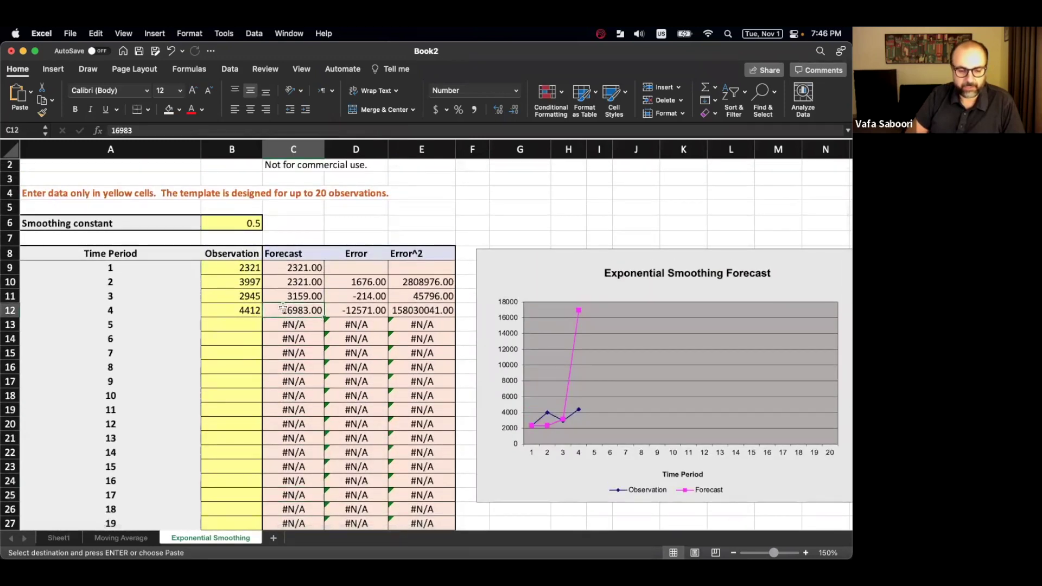
key(Delete)
click(307, 296)
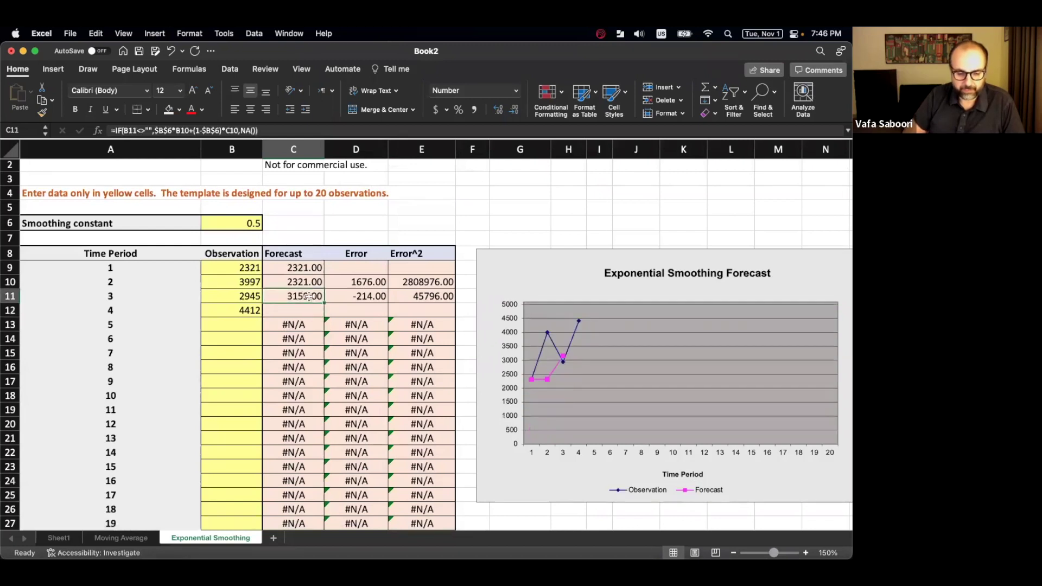
drag(324, 304, 295, 315)
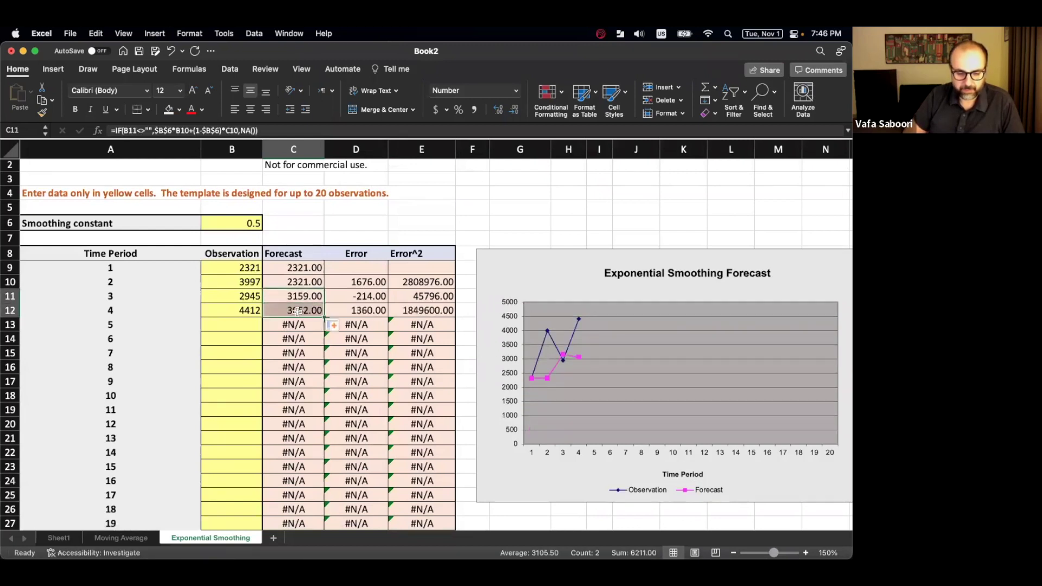
click(293, 313)
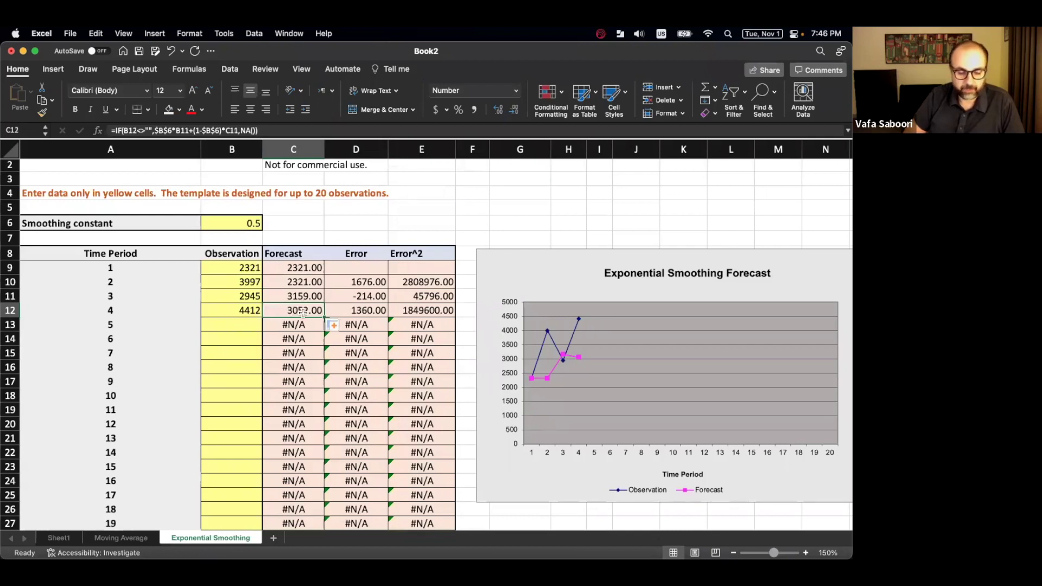
Review the smoothing constant and recalculated forecasts, and copy the period 5 forecast from C29.
scroll(301, 336, down, 5)
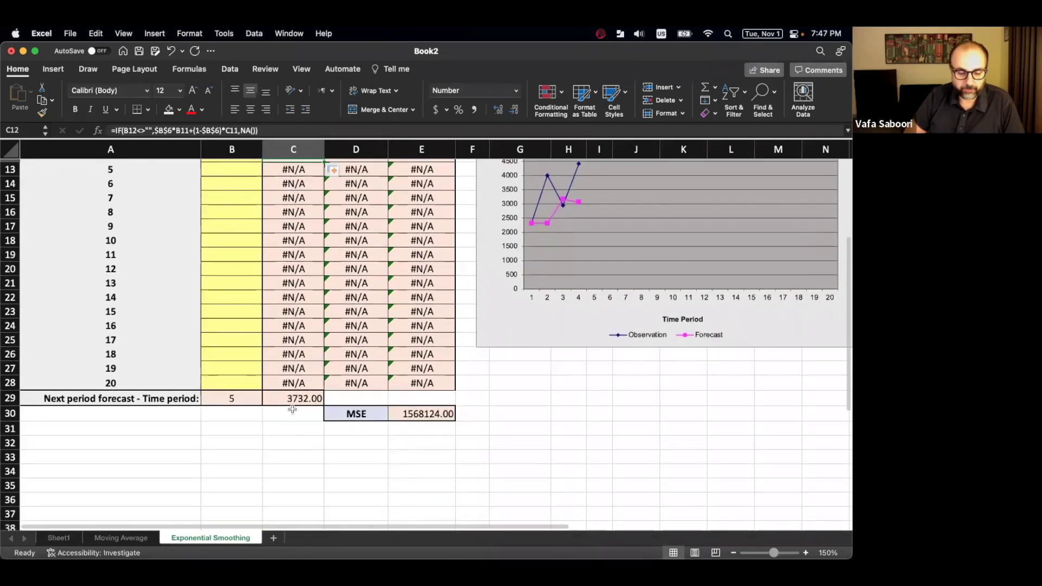
scroll(292, 408, up, 3)
scroll(292, 408, up, 3)
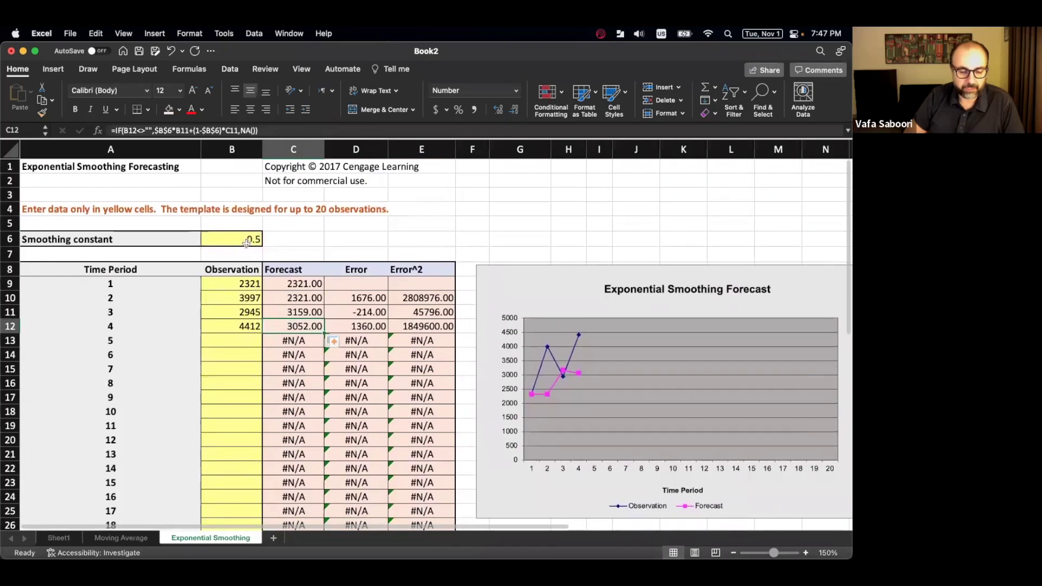
scroll(275, 410, down, 1)
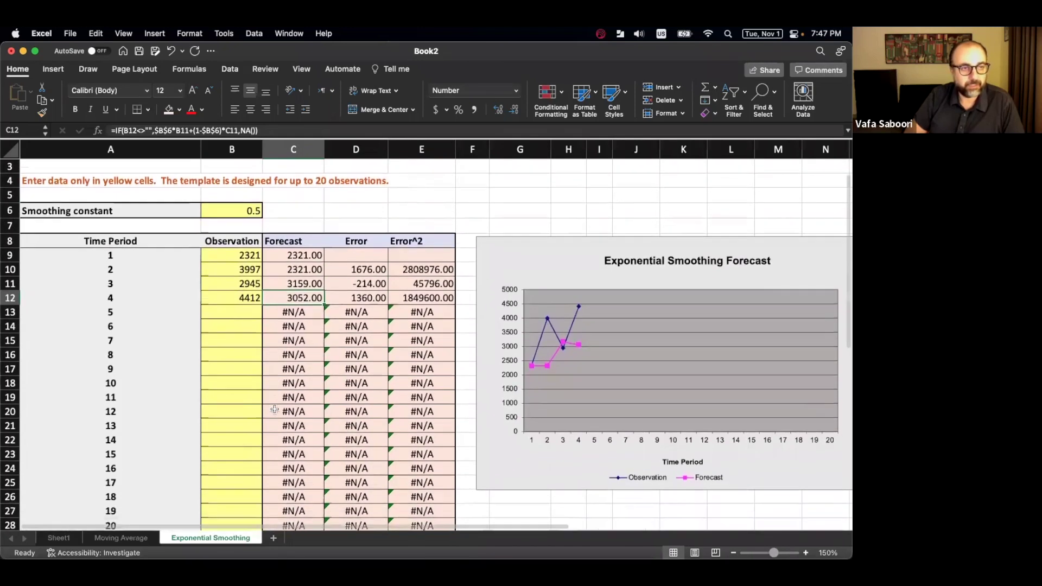
scroll(274, 410, down, 5)
click(252, 413)
click(288, 412)
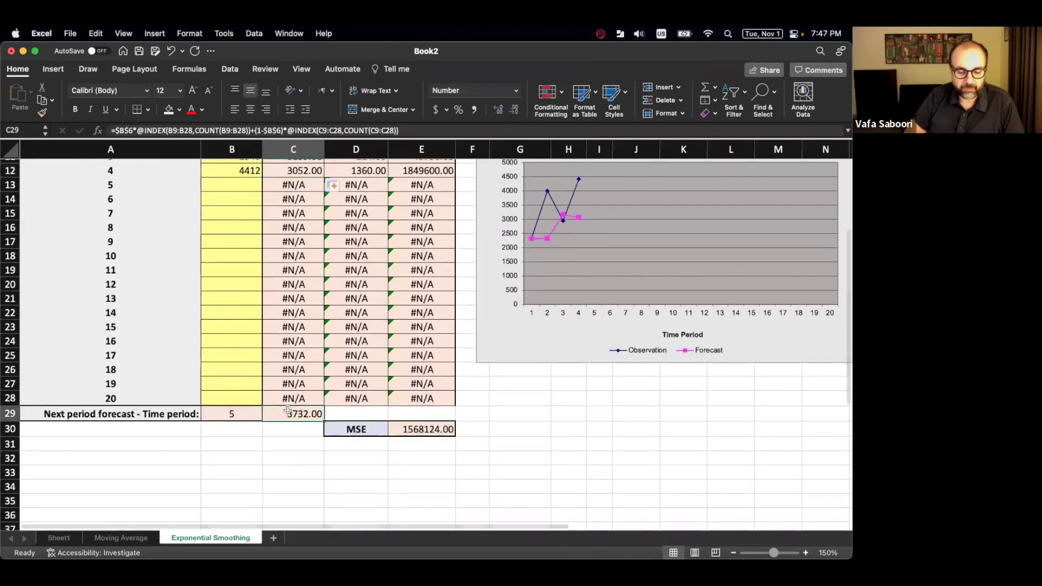
key(super+c)
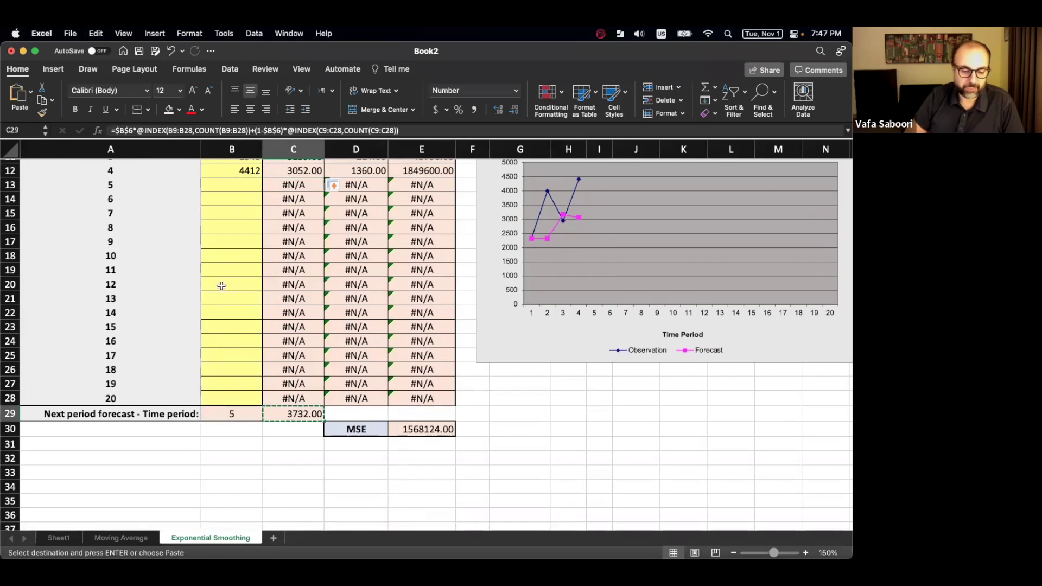
Switch to Brave, paste the copied forecast 3732.00 as the answer to question 3, and check the work.
key(ctrl+Up)
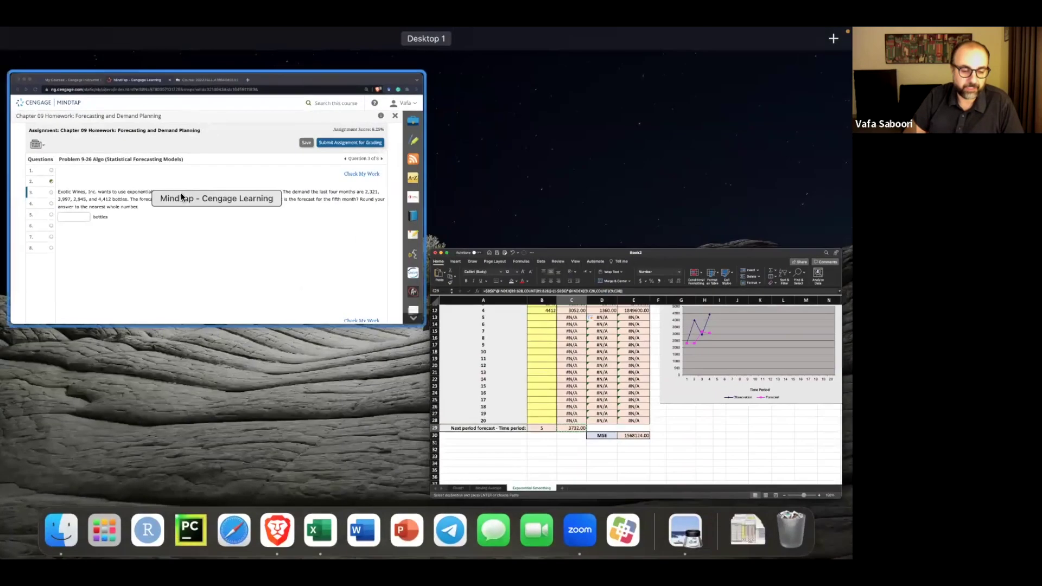
click(181, 193)
click(146, 337)
key(super+v)
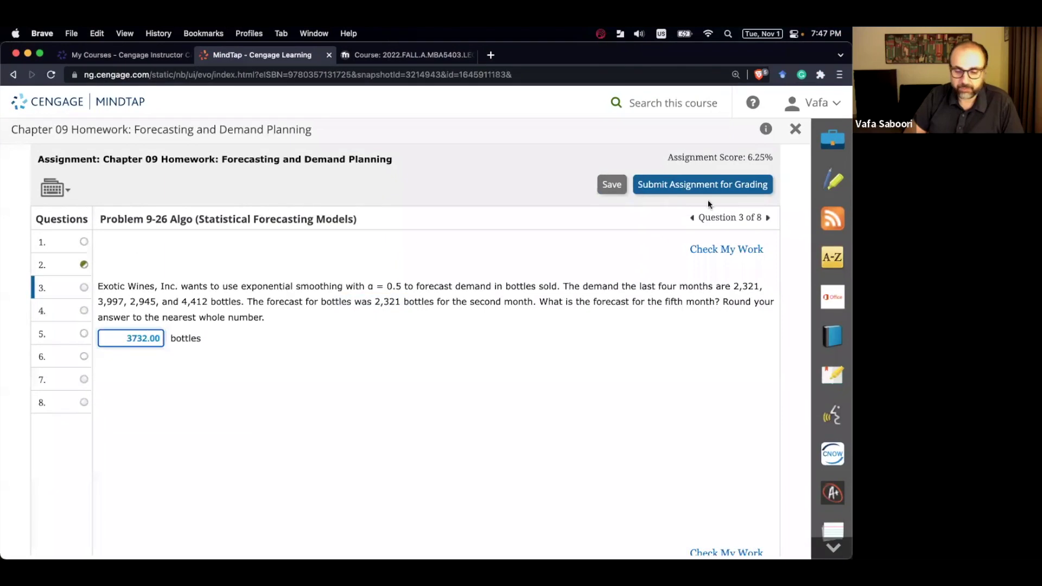
click(719, 256)
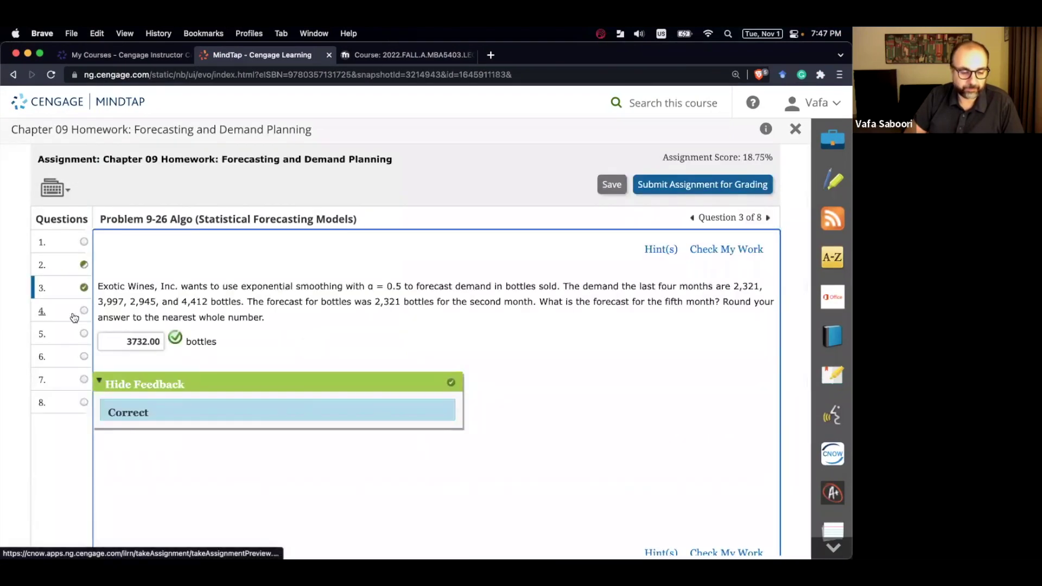
Open question 4 of the homework, switch to Excel and add a new blank worksheet after Exponential Smoothing.
click(74, 317)
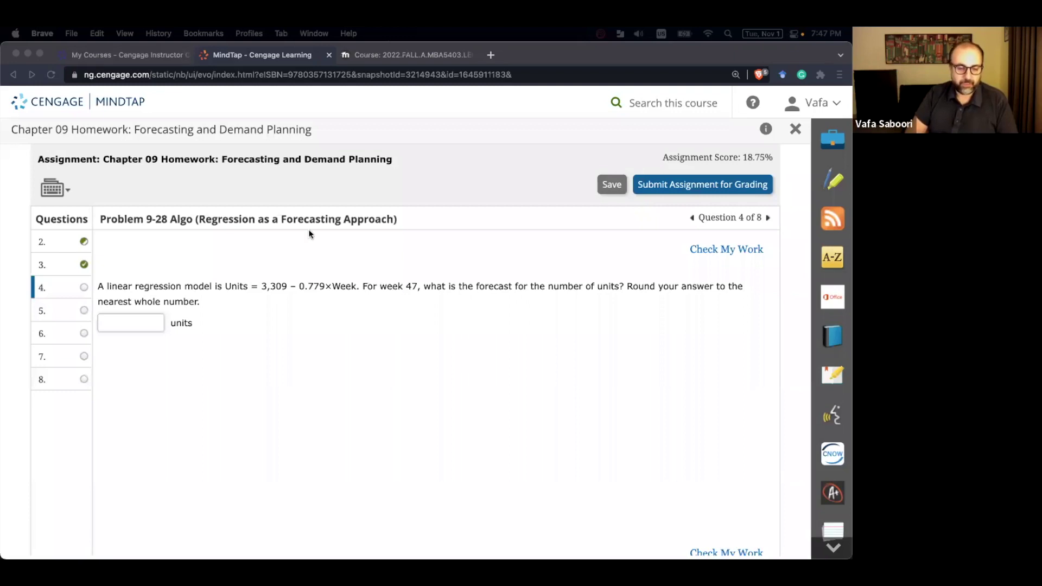
key(ctrl+Up)
click(263, 250)
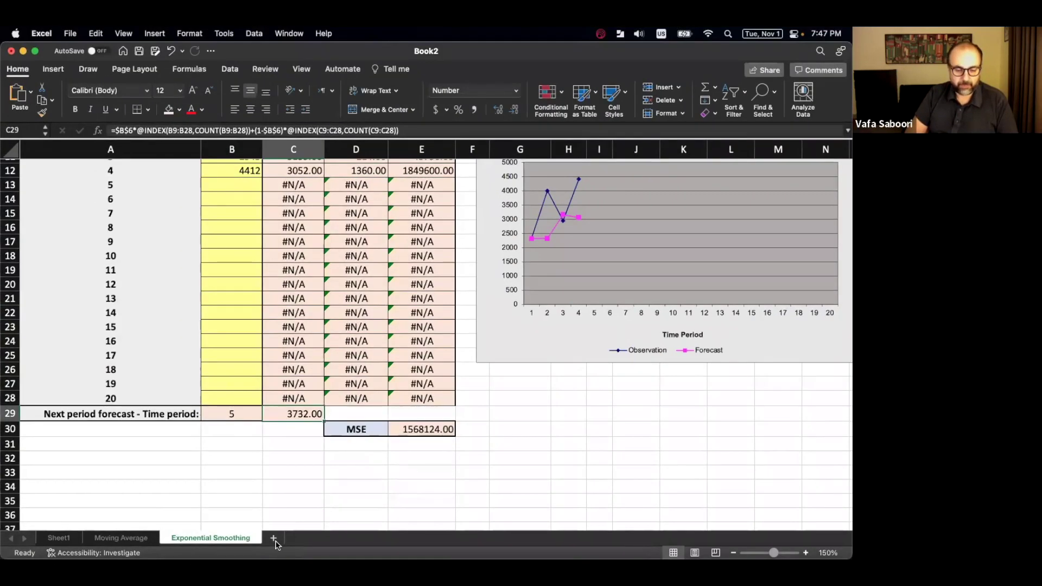
click(273, 538)
scroll(119, 240, up, 5)
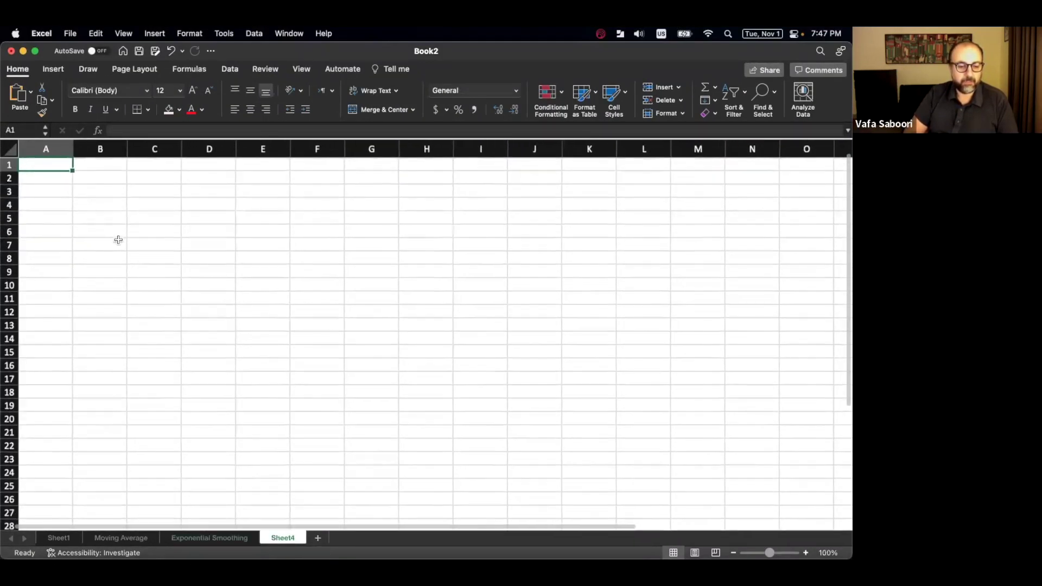
Read the regression model in question 4 in Brave, and enter Intercept with 3309 in A1:B1 of the new Excel sheet.
key(ctrl+Up)
click(213, 298)
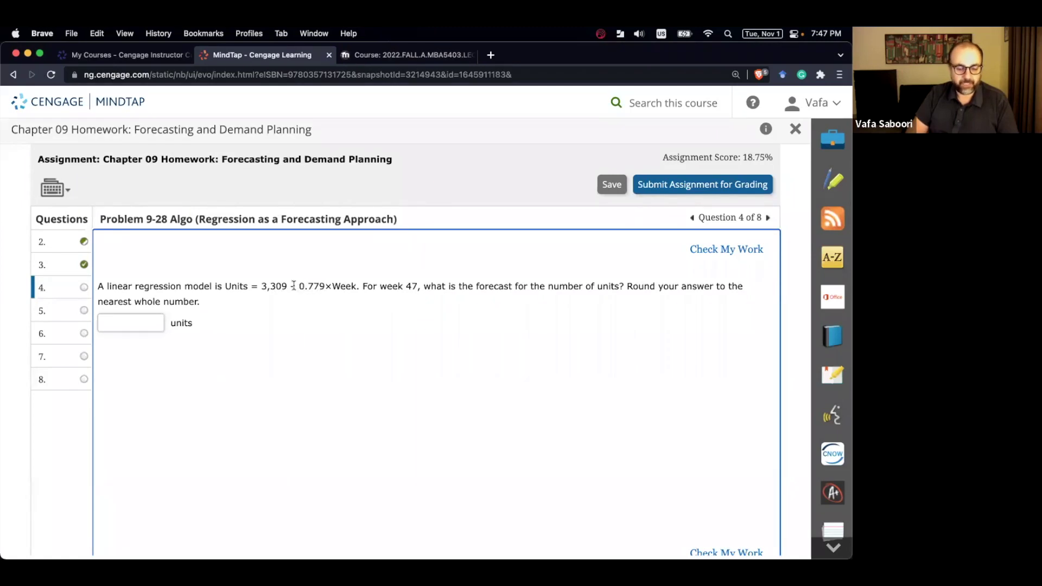
key(ctrl+Up)
click(146, 244)
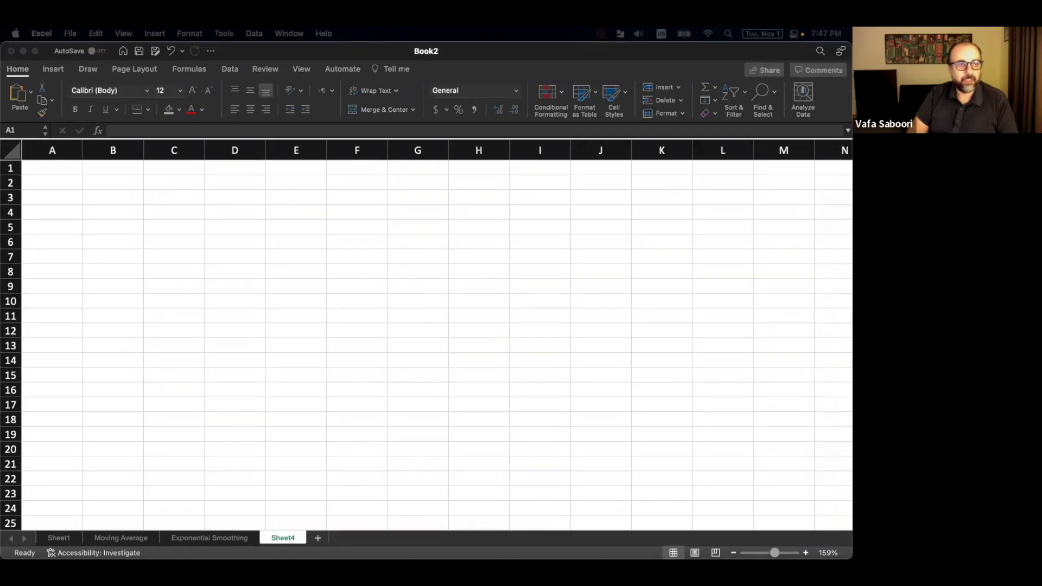
click(70, 182)
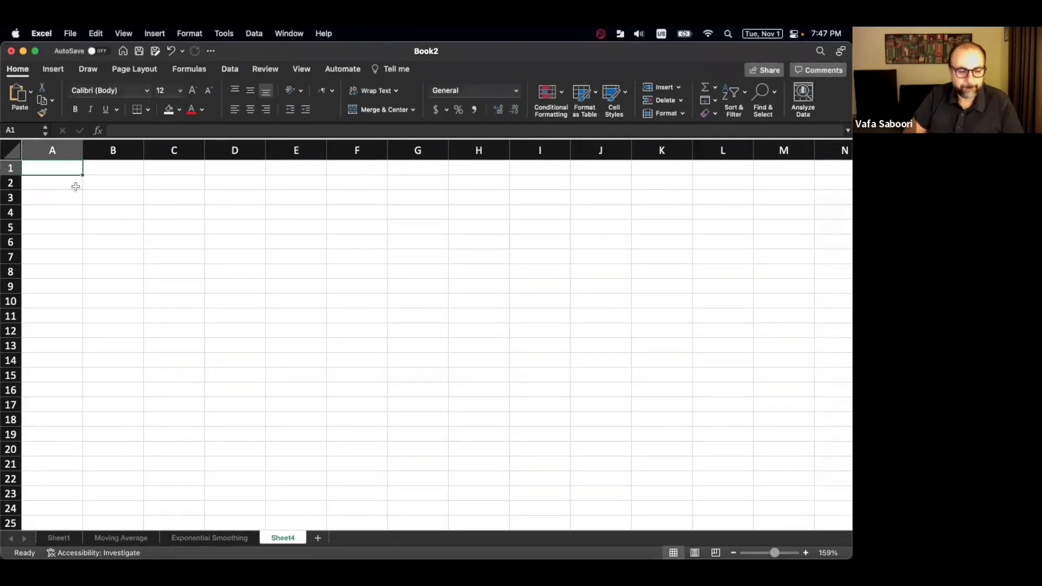
scroll(93, 196, up, 3)
text(In)
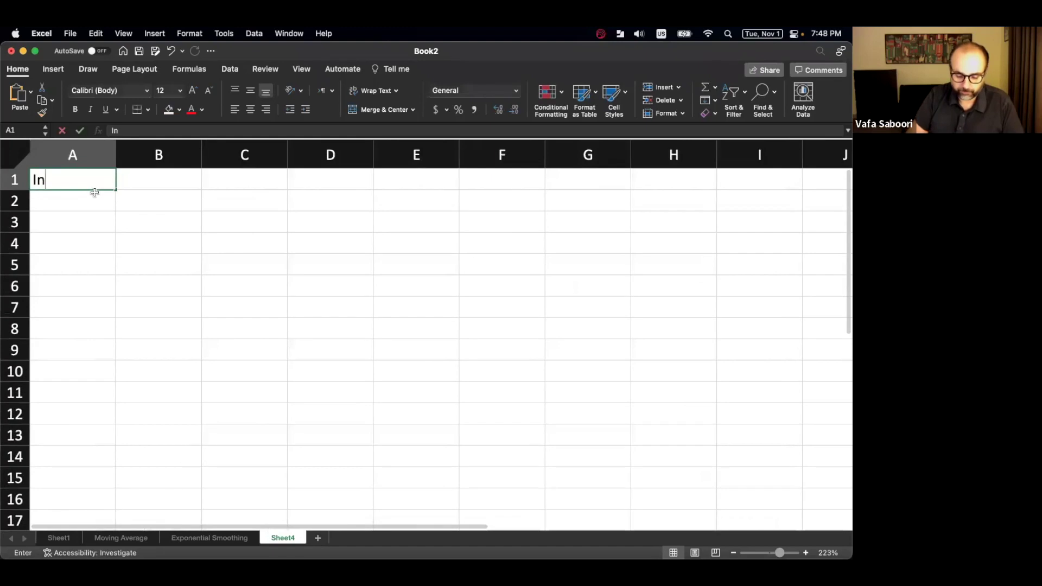
text(tercept)
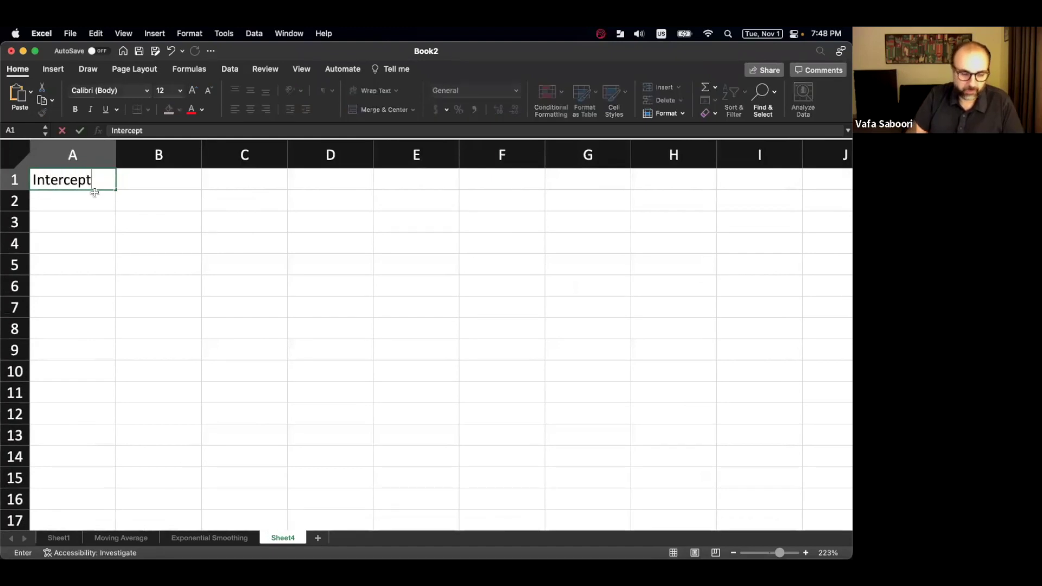
key(Tab)
text(3309)
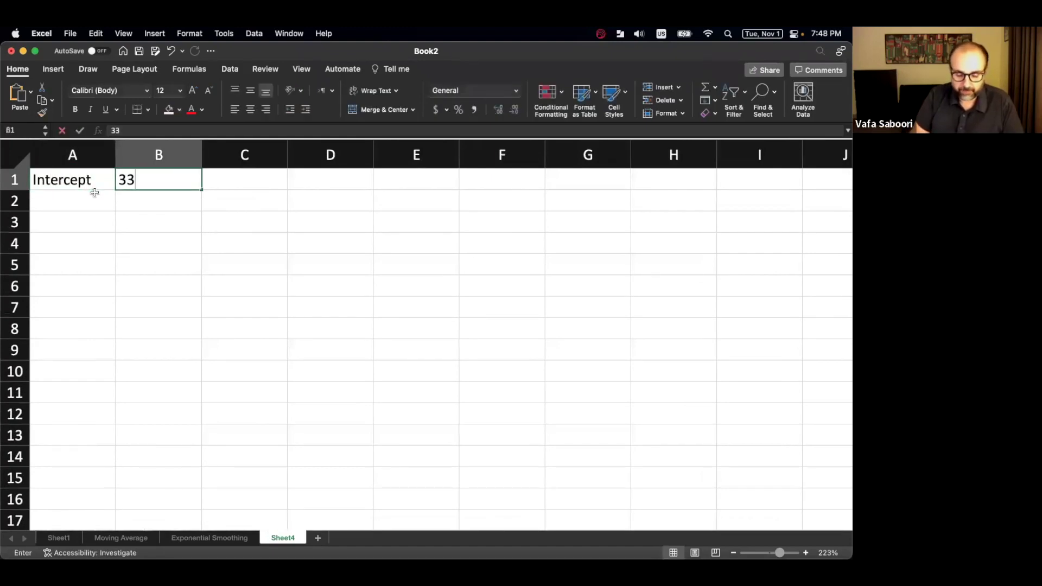
key(Return)
Enter the label Slope in A2 with the value -0.779 in B2.
text(Slope)
key(Tab)
text(-0)
text(.770)
key(BackSpace)
text(9)
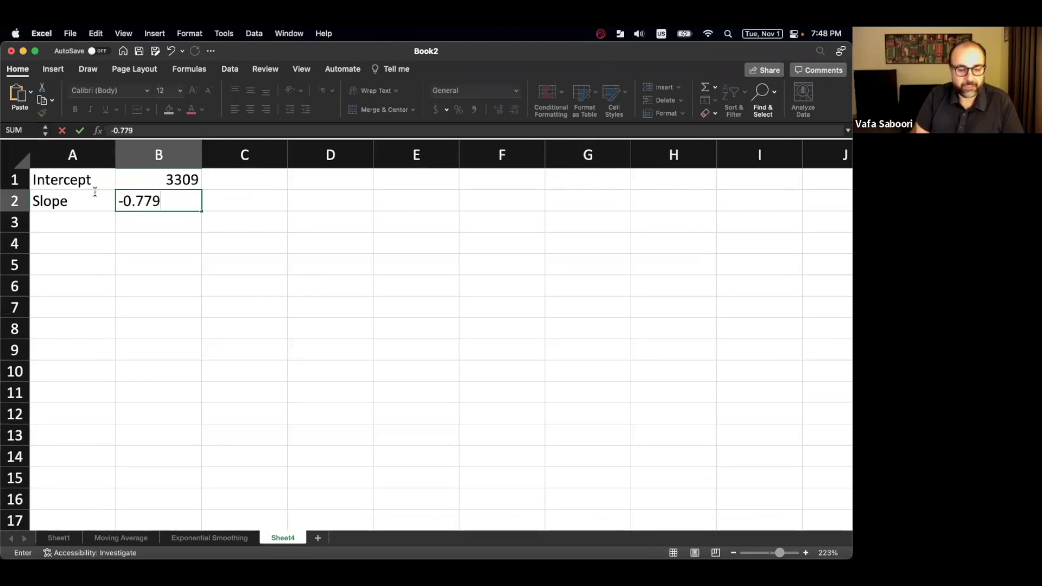
key(Return)
Enter the label Week in A3 with the value 47 in B3.
key(Left)
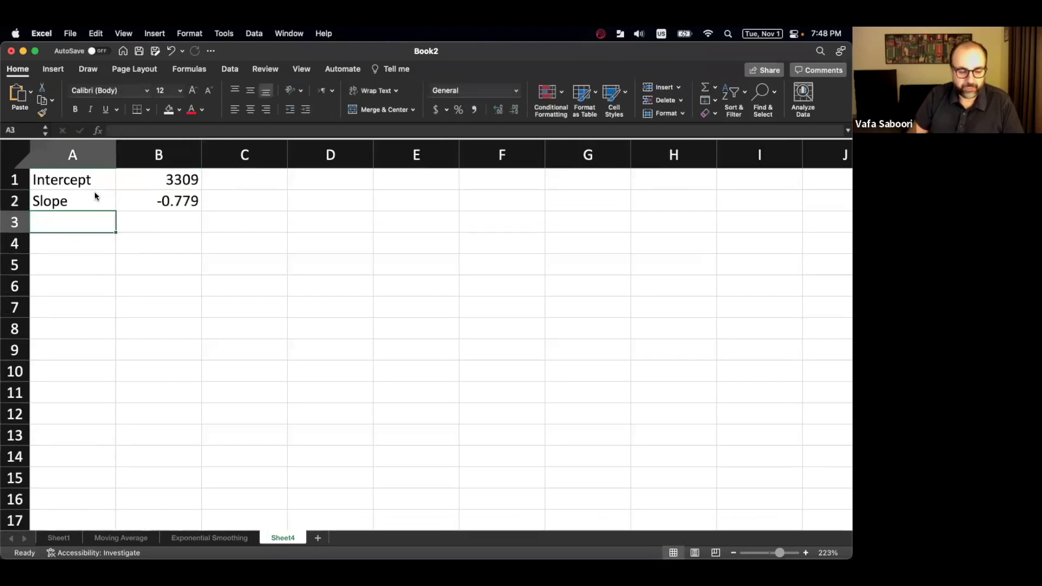
text(Week)
key(Tab)
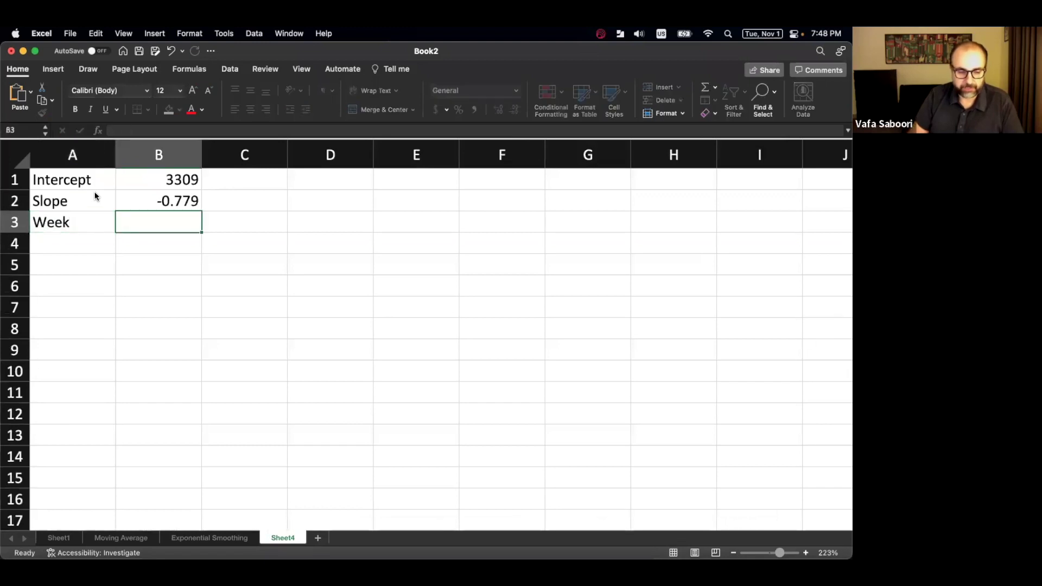
text(47)
key(Return)
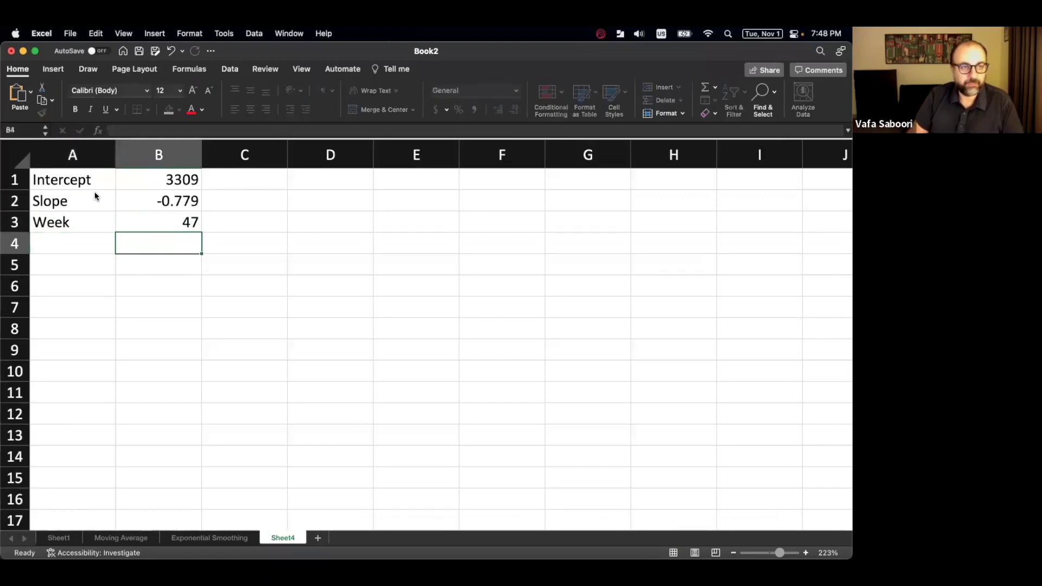
Enter the label Forecast in A4 below the week row.
click(92, 240)
text(Forecas)
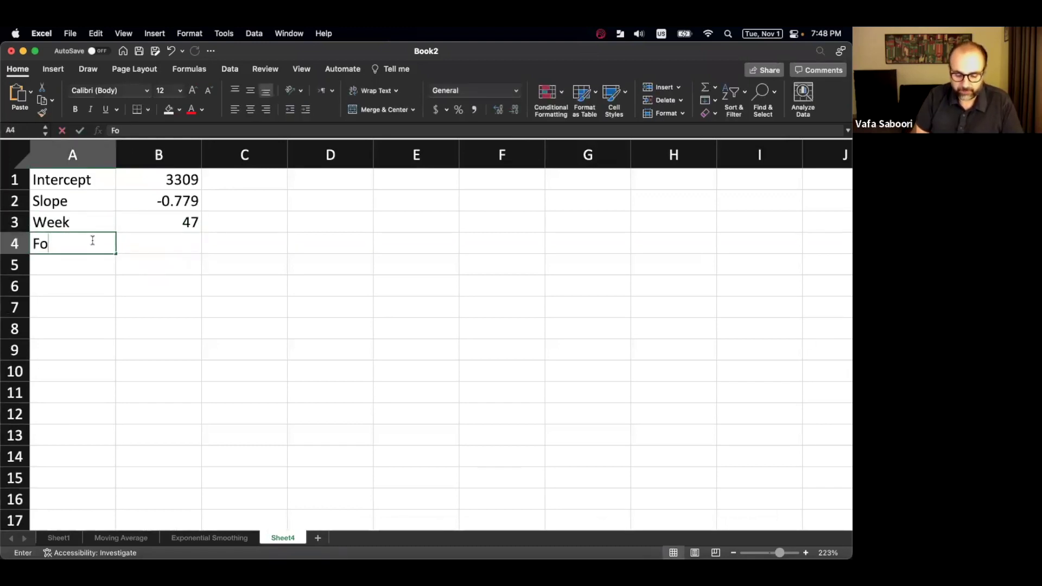
key(Return)
Calculate the forecast in B4 with the formula =B1+B2*B3 and shade the cell light orange.
key(Right)
key(Up)
text(=)
key(Up)
key(Up)
key(Up)
text(+)
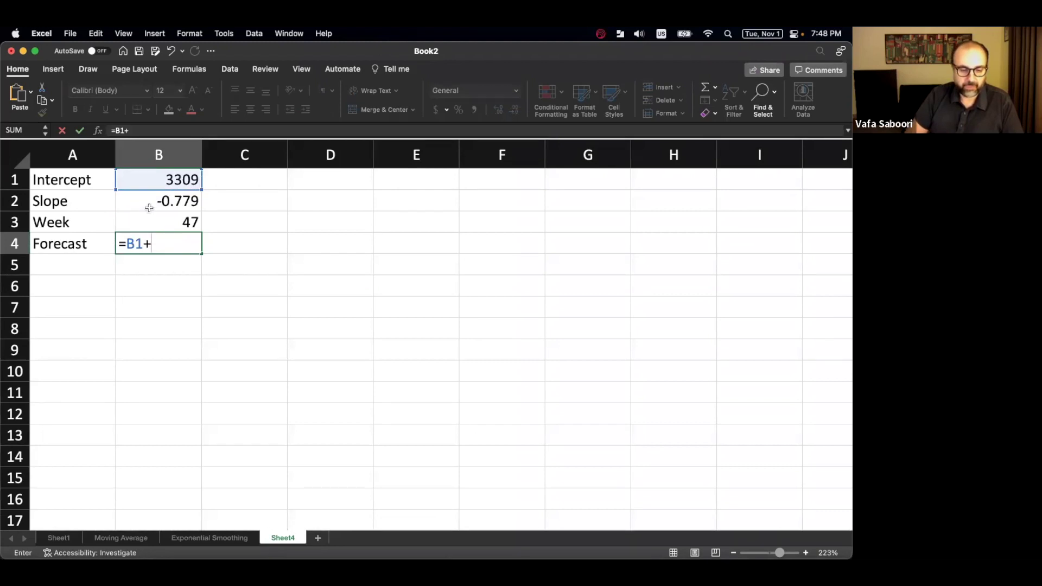
click(149, 207)
text(*)
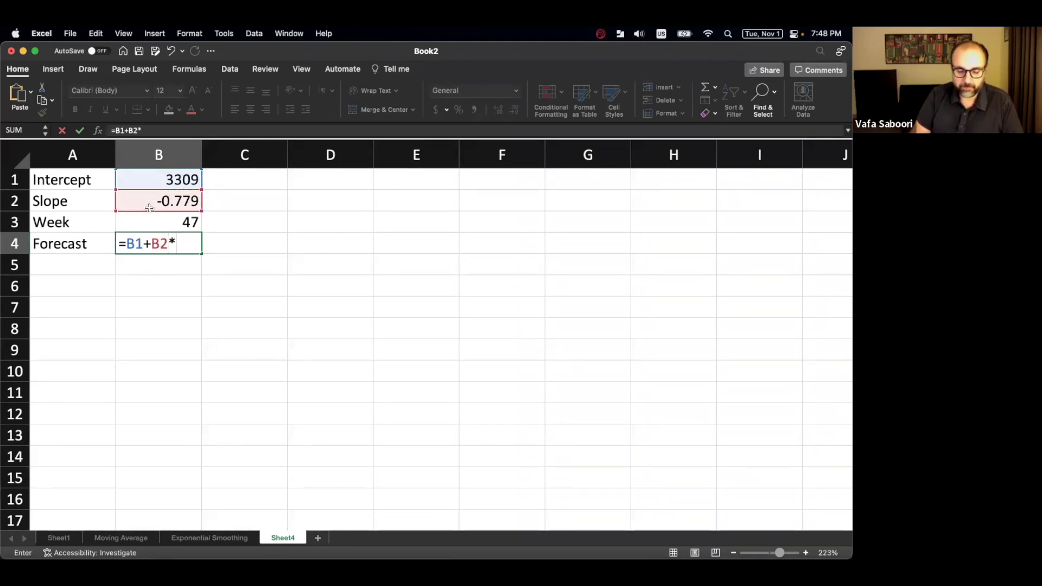
click(158, 221)
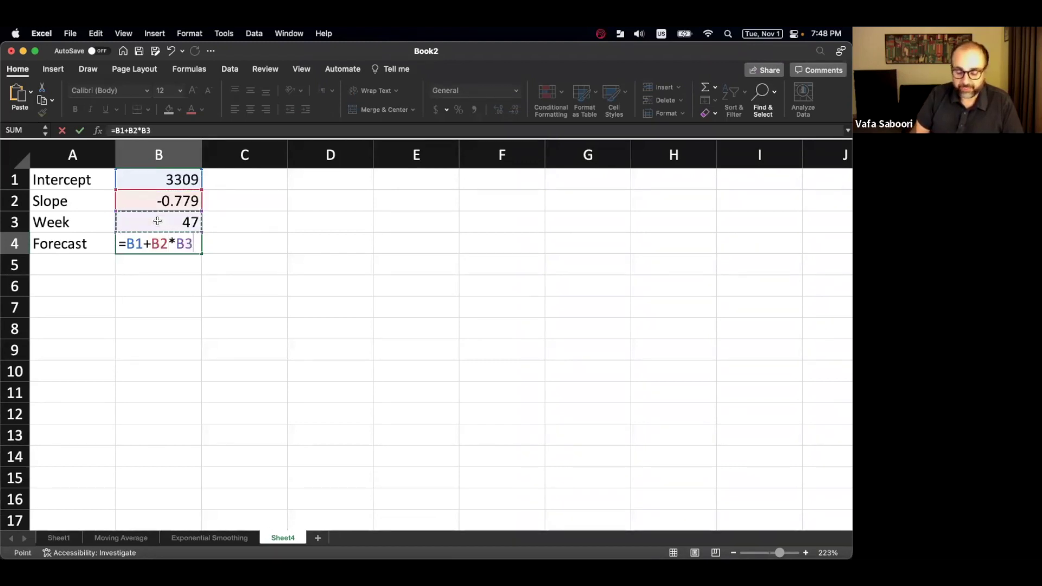
key(Return)
click(165, 247)
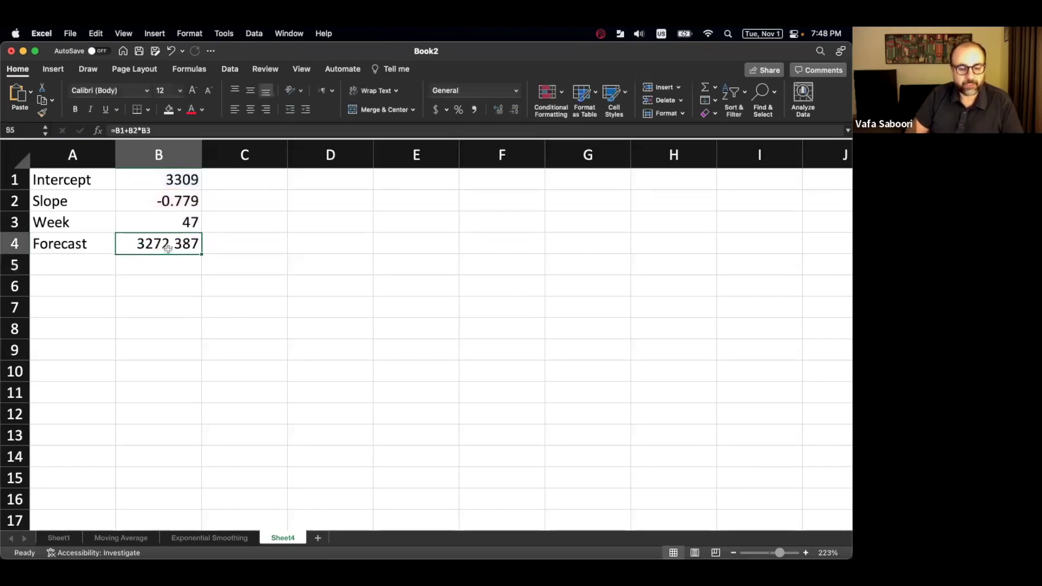
click(169, 110)
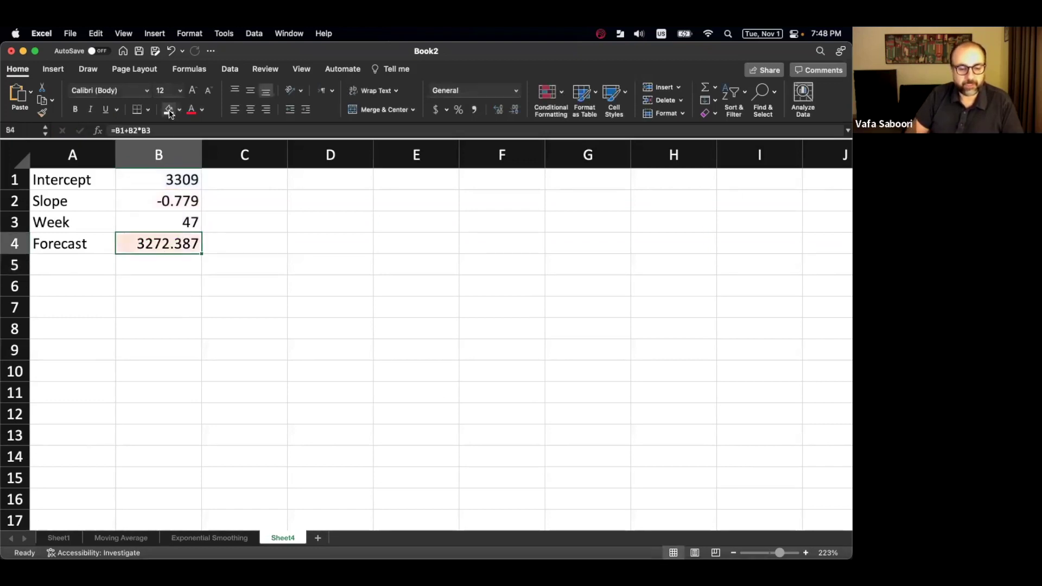
Display B4's formula as text in C4 using the FORMULATEXT function.
click(234, 245)
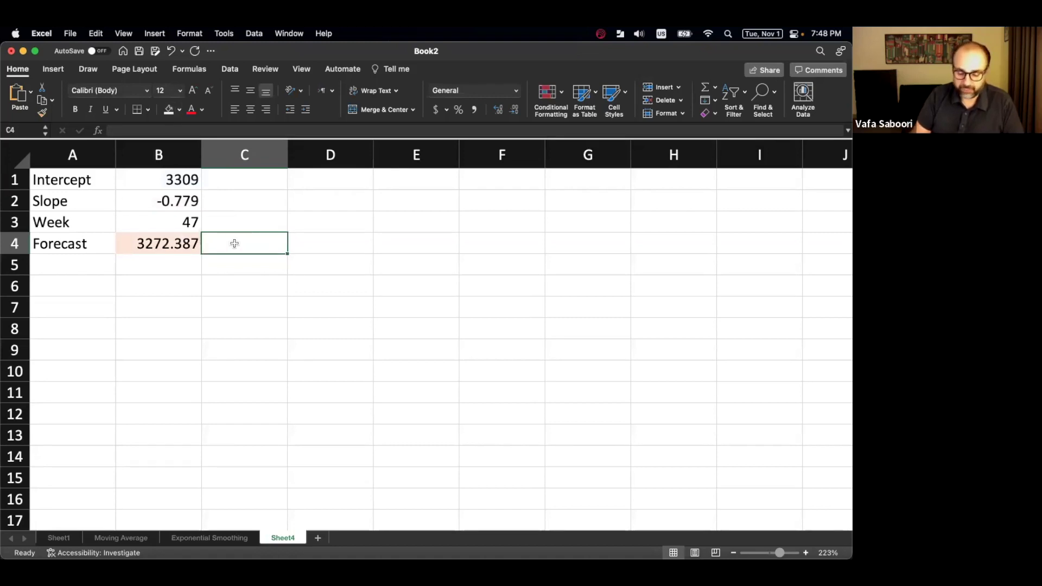
text(=formul)
key(Tab)
text(B4)
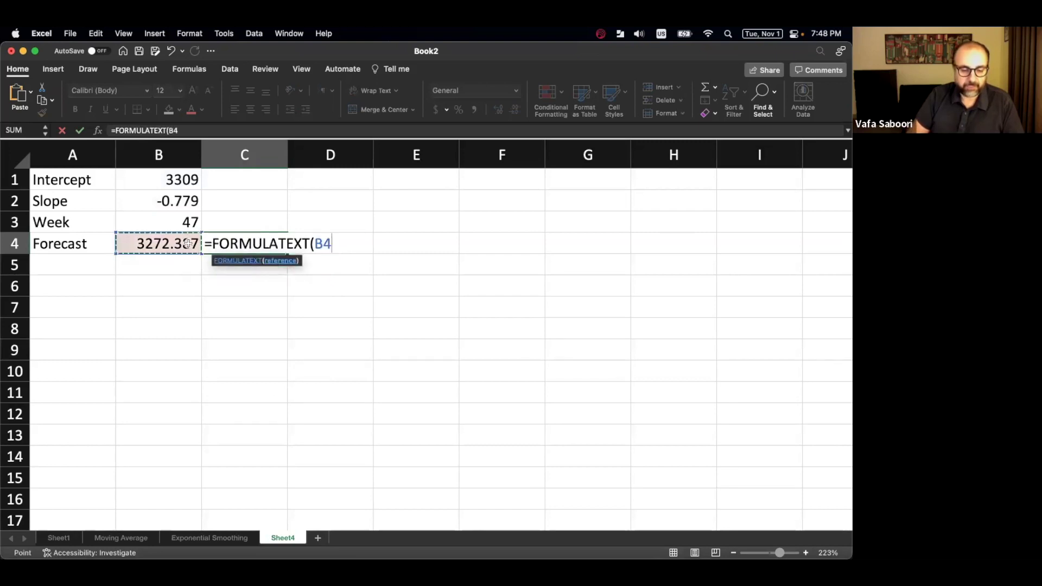
key(Return)
click(204, 288)
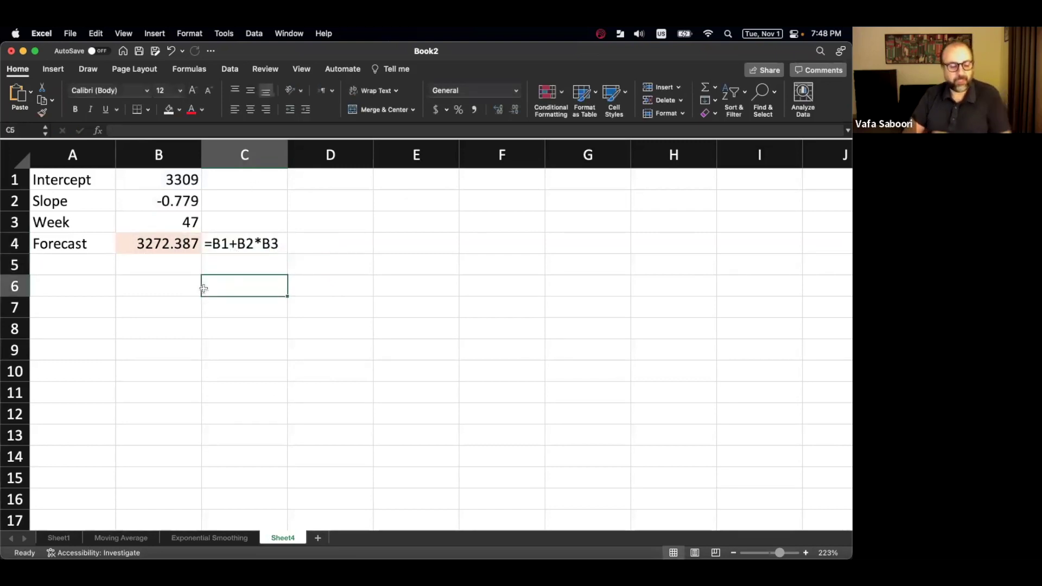
Switch to Brave and open question 5, Problem 9-31 on statistical forecasting models.
key(ctrl+Up)
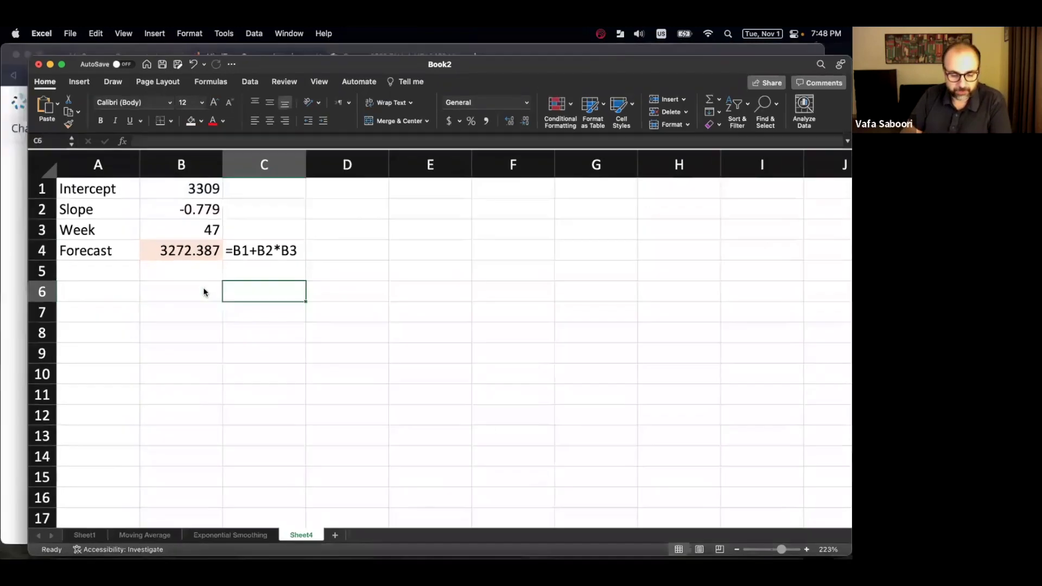
click(203, 255)
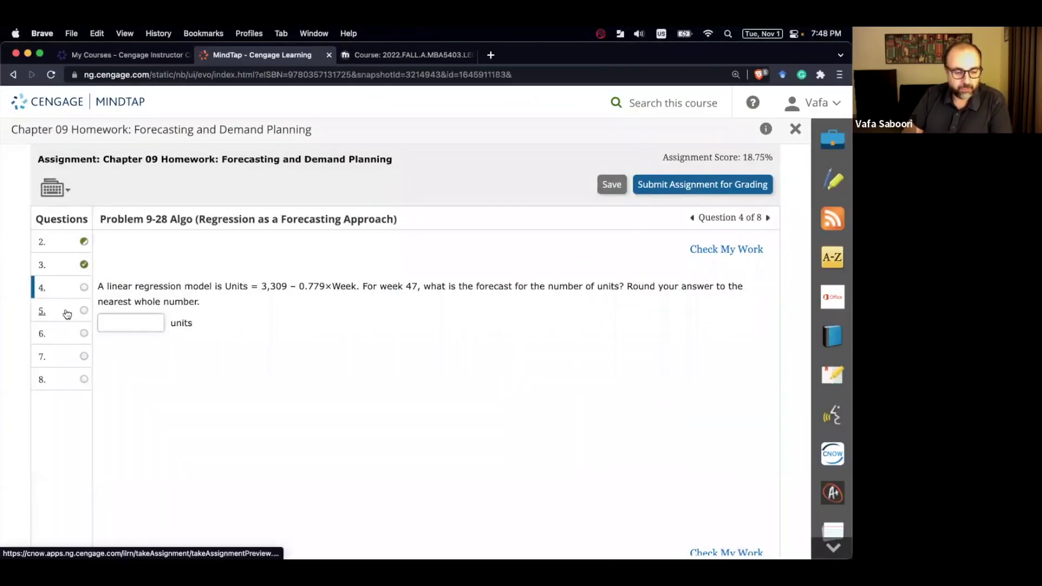
click(66, 310)
click(166, 294)
scroll(167, 295, down, 2)
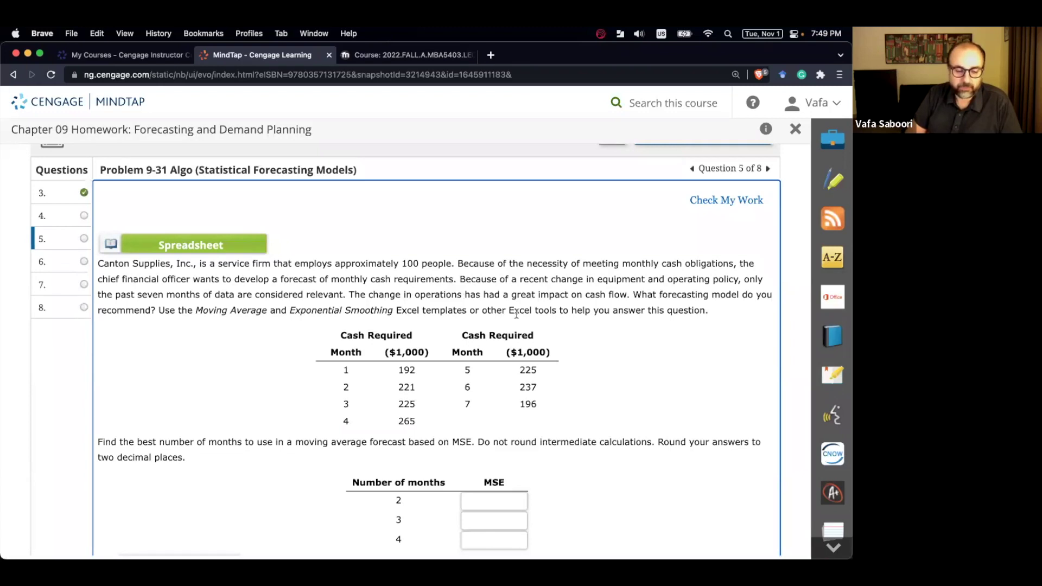
Read question 5's task, cash data, and the answers required for moving average, exponential smoothing and linear regression.
drag(633, 295, 155, 305)
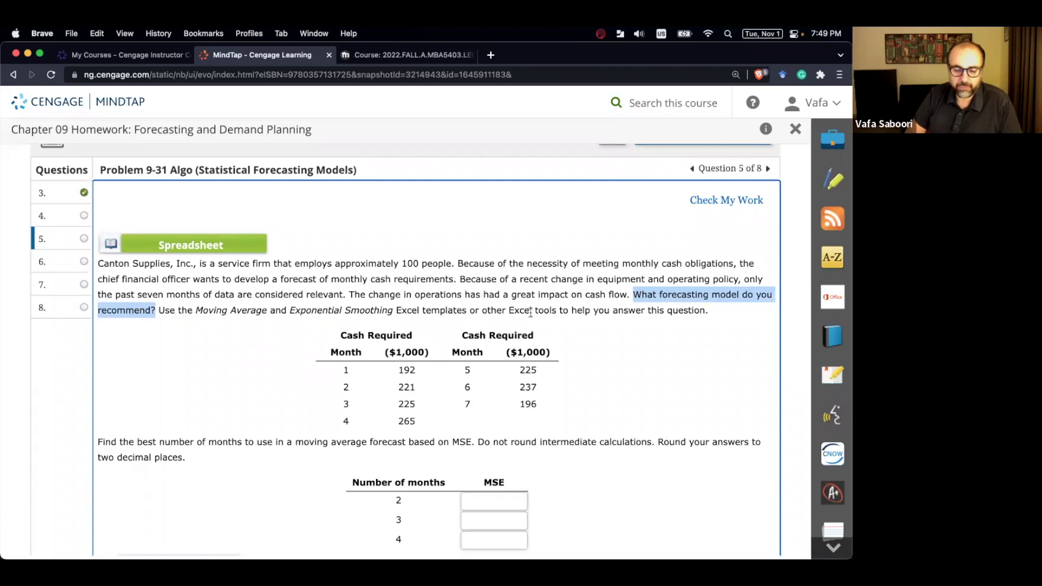
drag(470, 311, 571, 311)
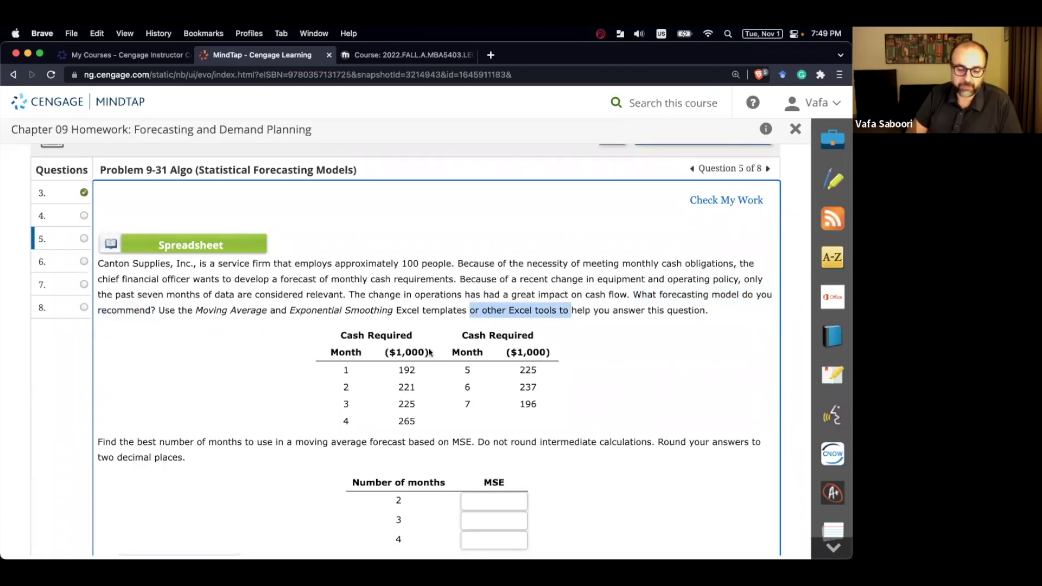
scroll(429, 347, down, 3)
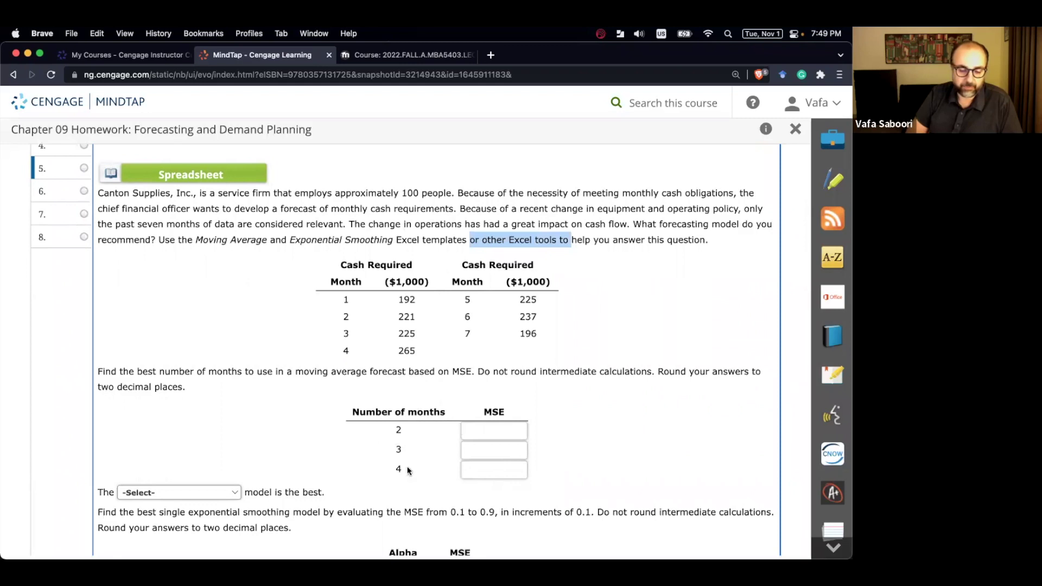
scroll(409, 470, down, 4)
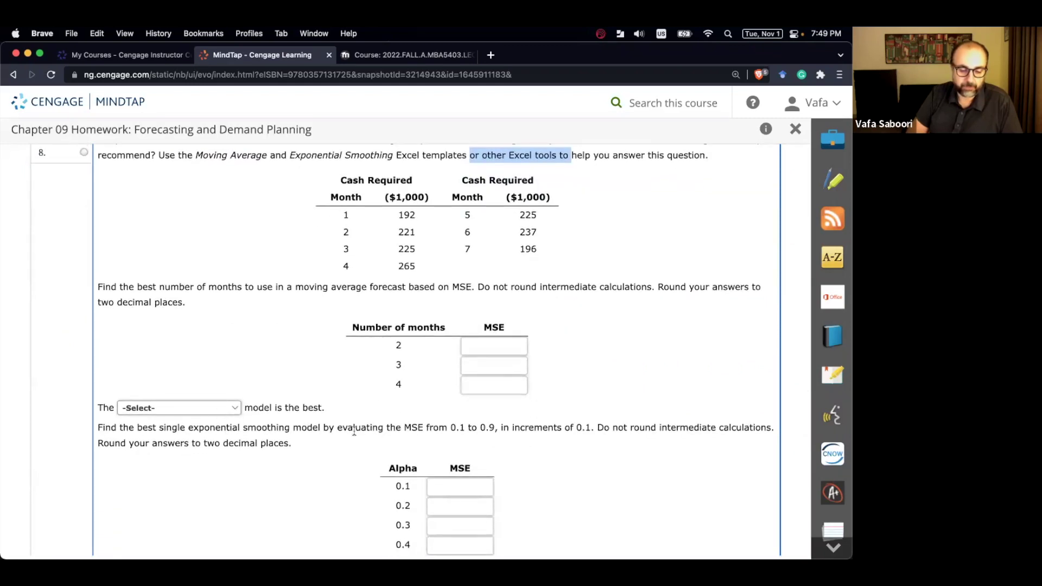
scroll(354, 431, down, 7)
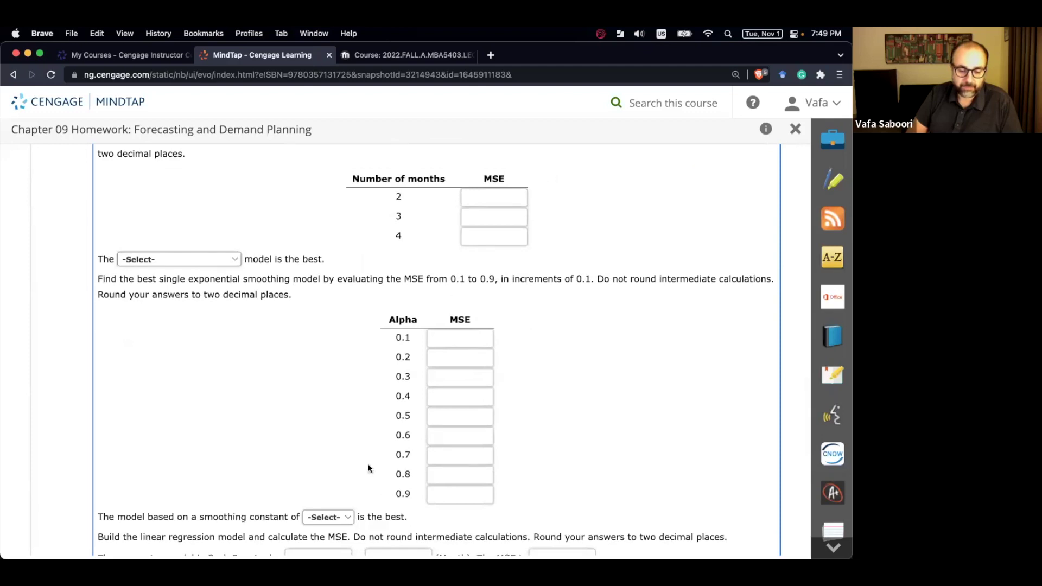
scroll(368, 468, down, 6)
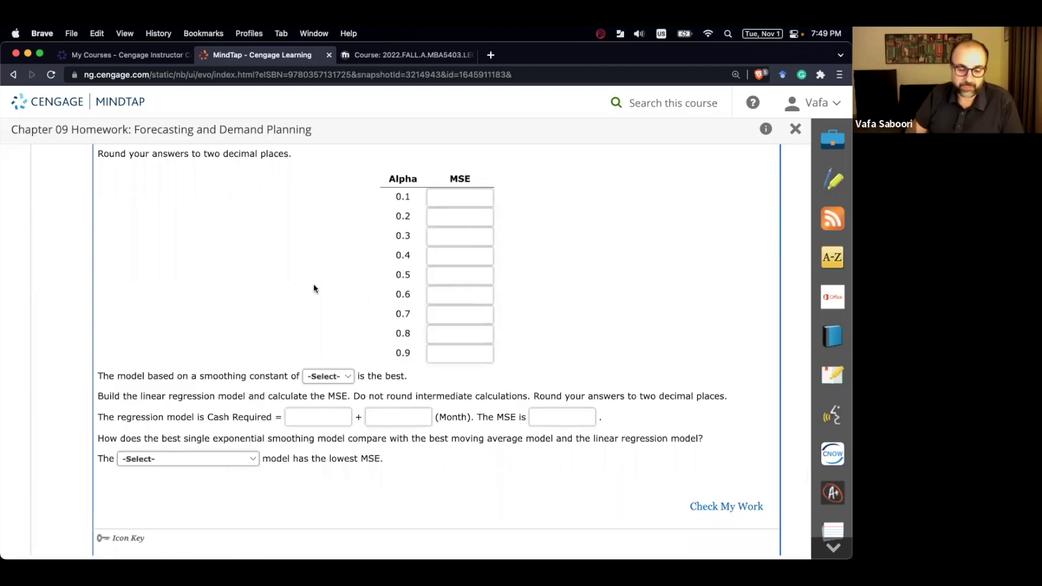
scroll(315, 288, up, 15)
scroll(314, 288, down, 2)
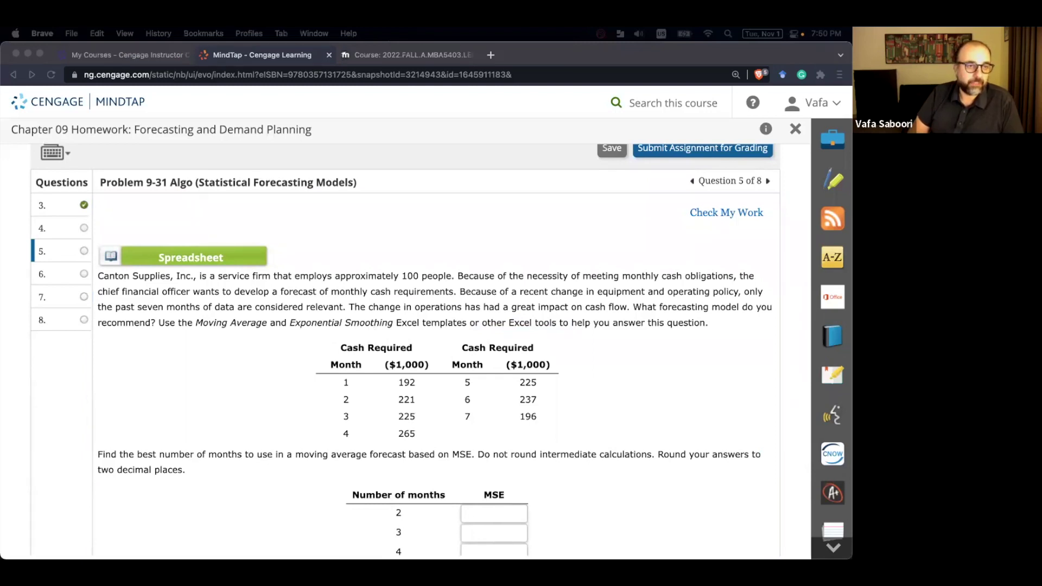
Switch to Excel and open the Moving Average sheet of Book2.
key(ctrl+Up)
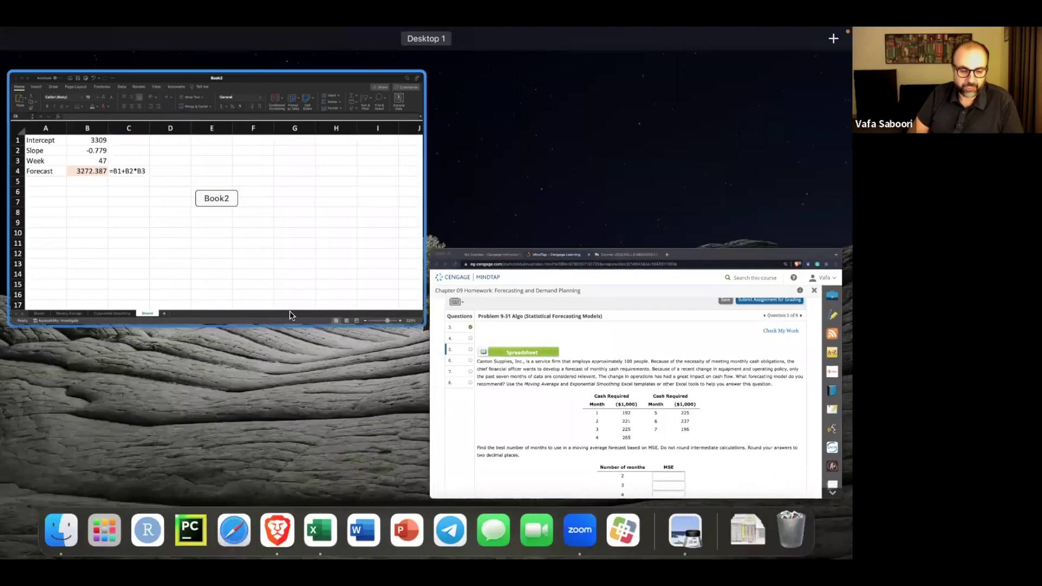
click(304, 289)
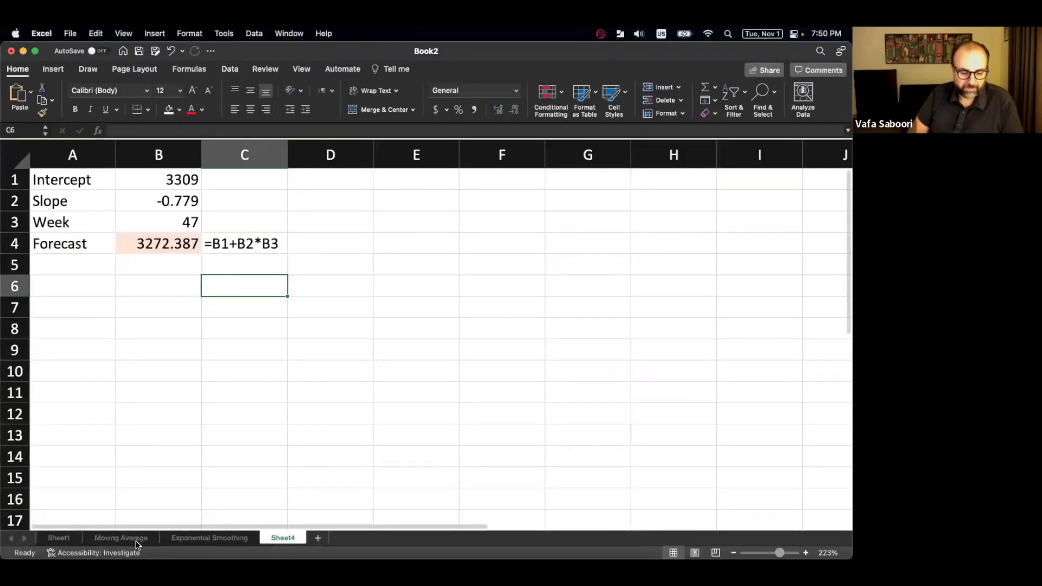
click(128, 538)
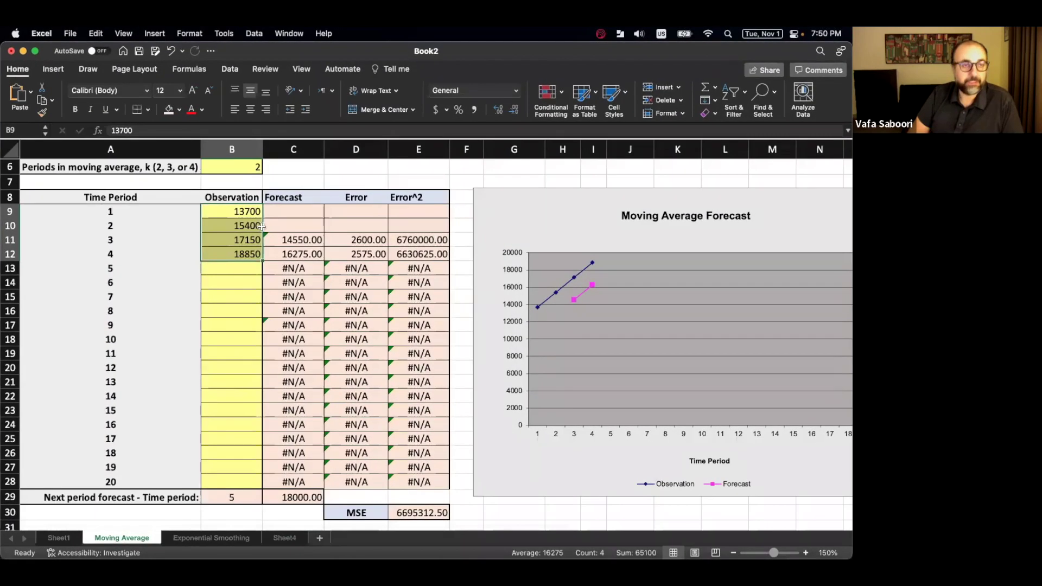
Copy the monthly cash requirements table from question 5 in Brave and paste it at G31 of Excel's Moving Average sheet.
key(ctrl+Up)
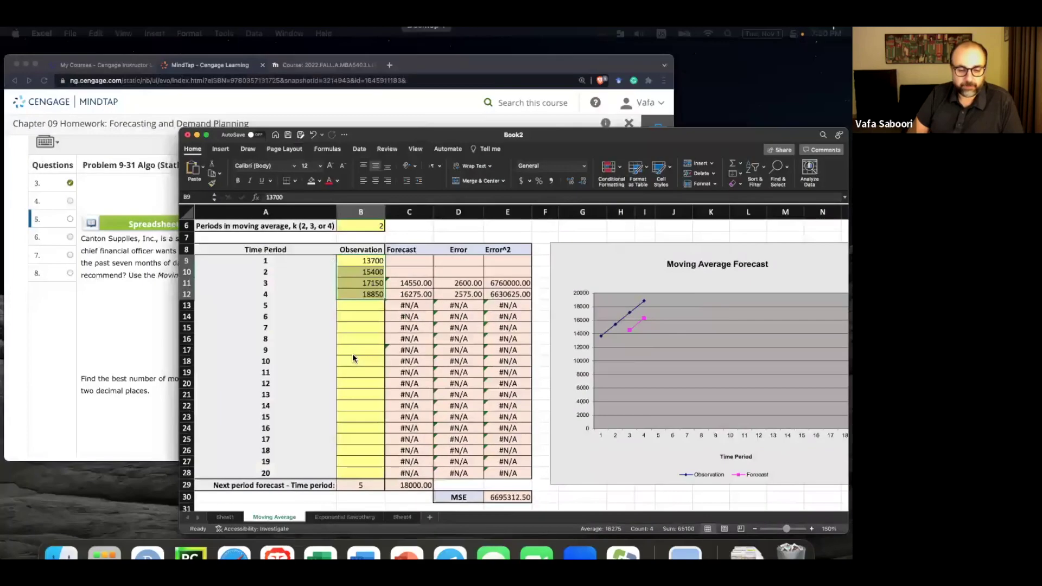
click(279, 199)
drag(402, 325, 339, 450)
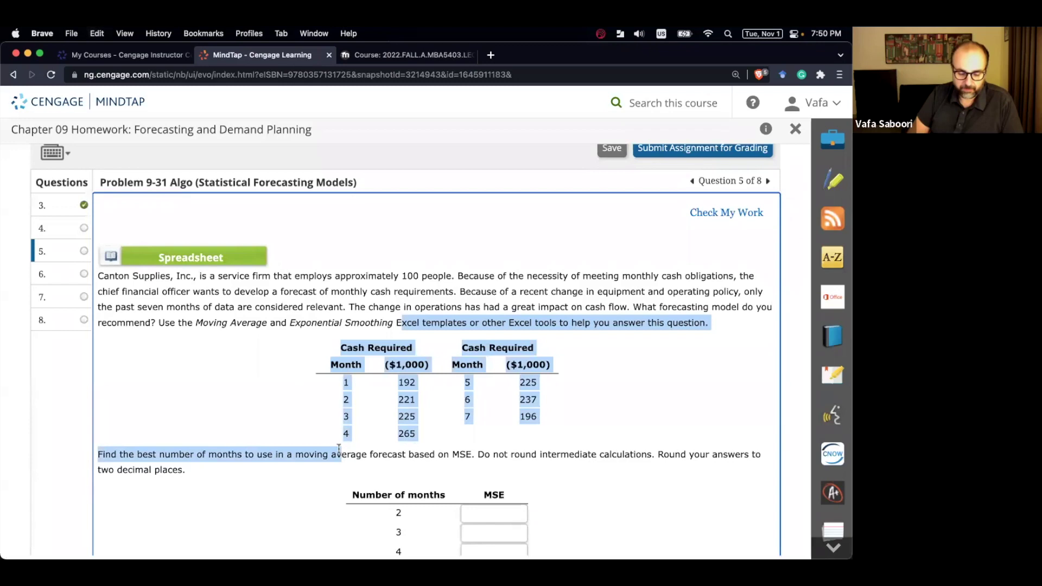
key(ctrl+Up)
click(370, 263)
scroll(370, 267, down, 5)
click(540, 319)
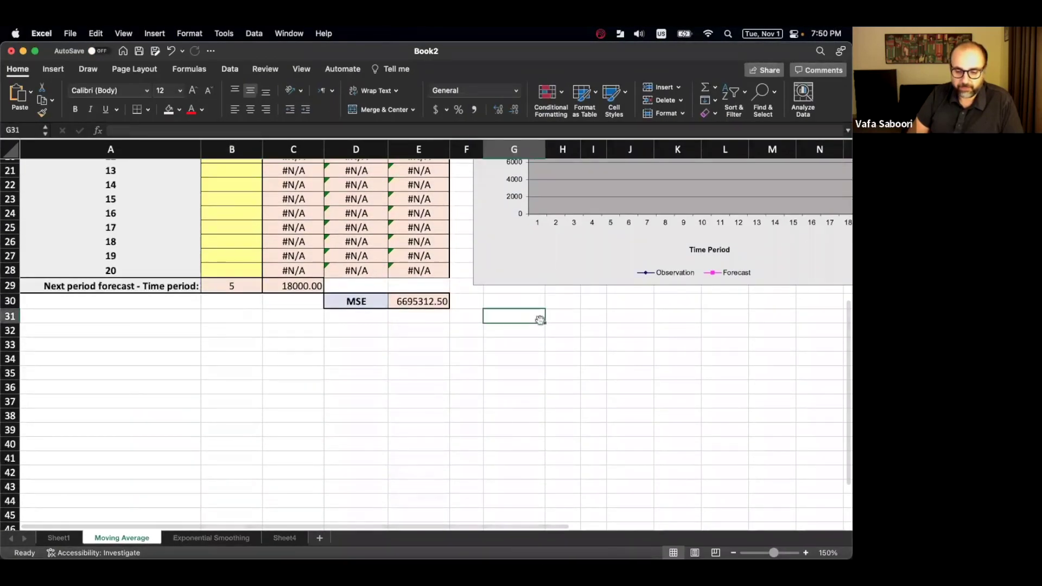
key(super+v)
Copy the cash values for months 5 to 7 from J34:J36 into H38:H40, below month 4's value.
click(593, 373)
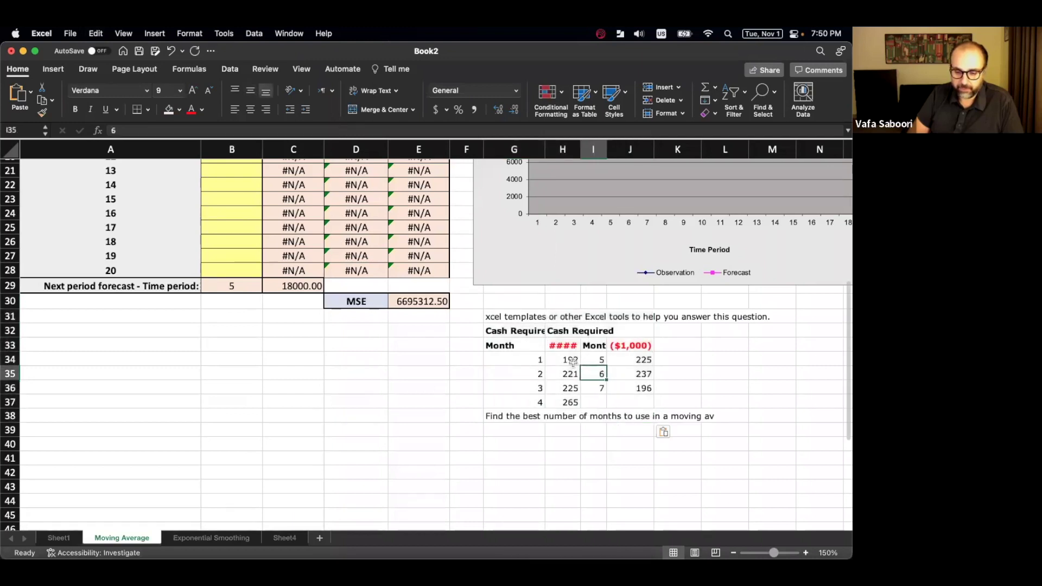
drag(630, 360, 630, 388)
key(super+c)
click(572, 414)
key(super+v)
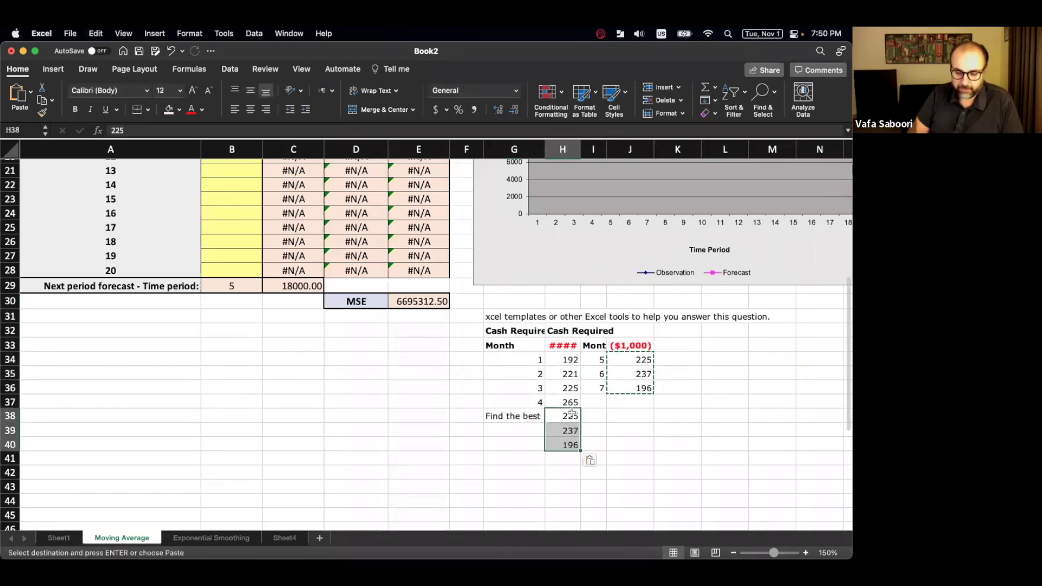
Copy the seven cash values in H34:H40 and paste them as values into the Observation column starting at B9.
drag(570, 360, 569, 446)
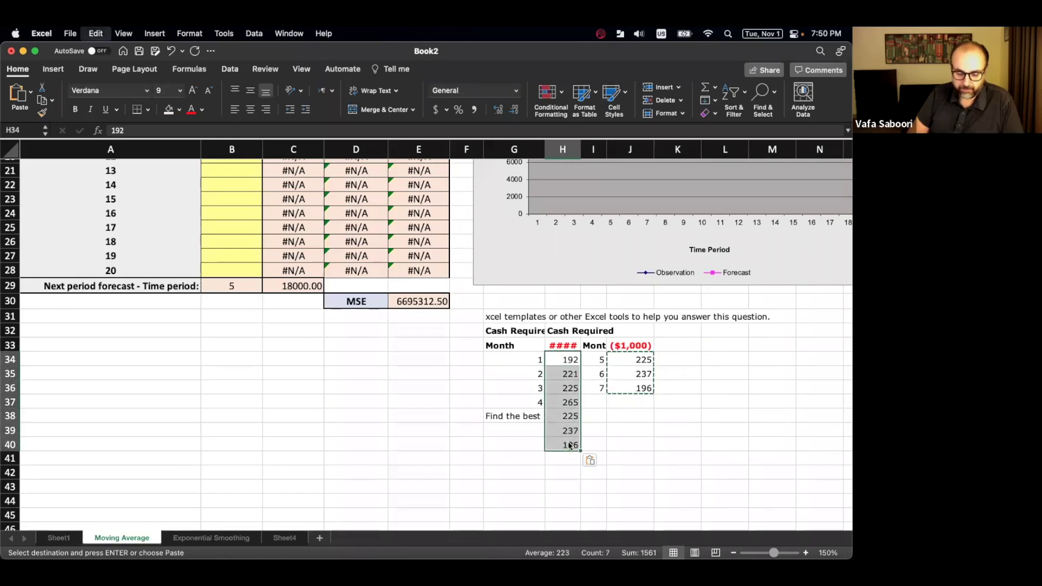
scroll(418, 379, up, 10)
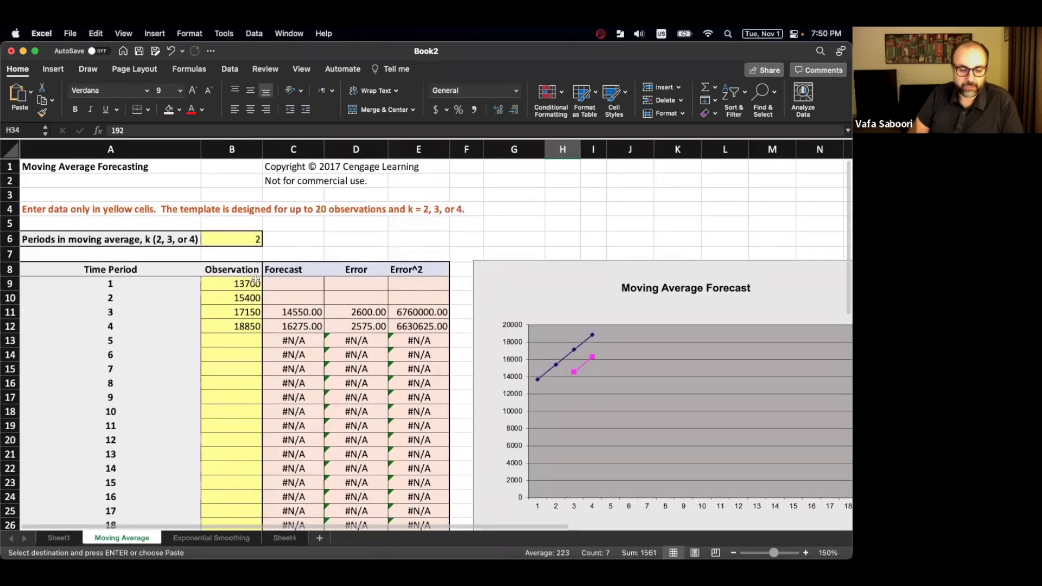
click(249, 281)
right_click(250, 281)
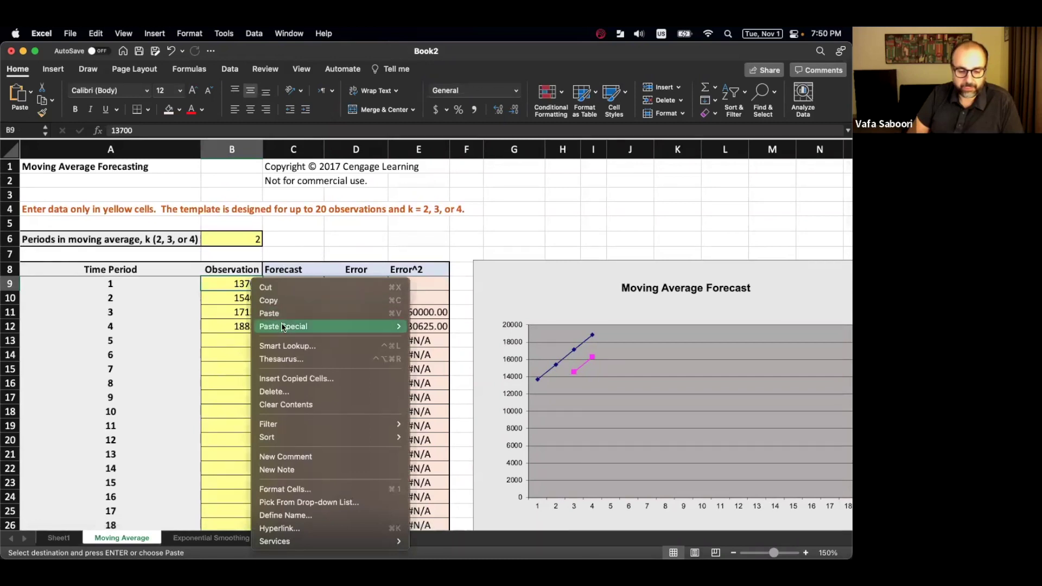
mouse_move(283, 328)
click(437, 430)
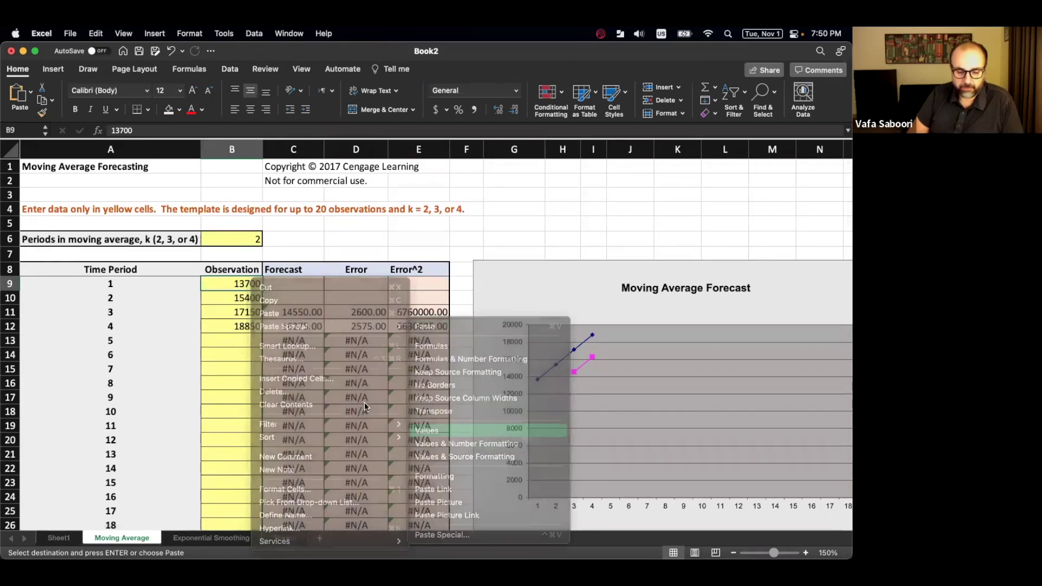
Delete the pasted question text and data from G31:J41, below the chart.
scroll(375, 400, down, 8)
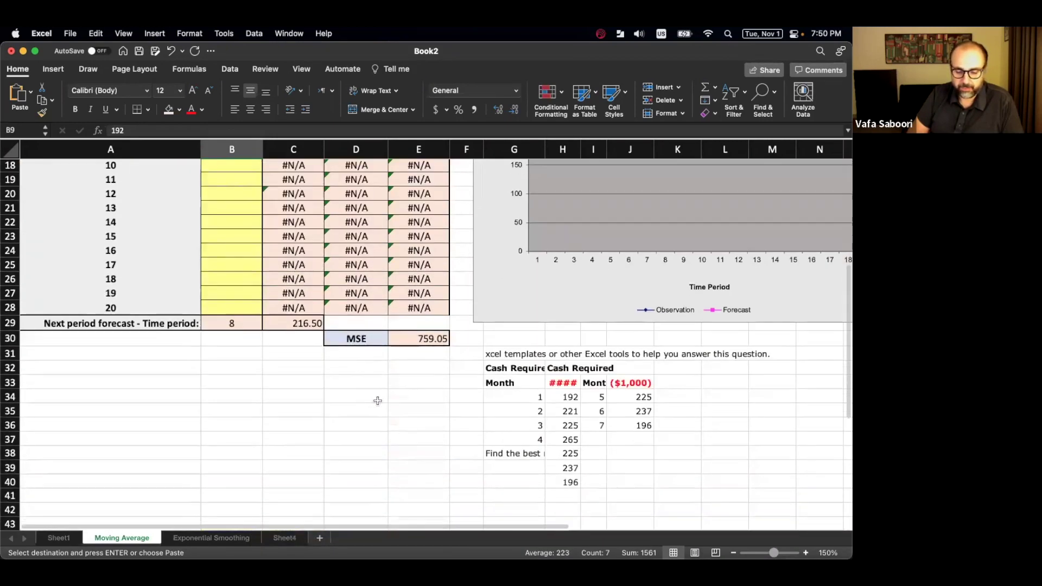
click(529, 354)
drag(529, 354, 629, 496)
key(Delete)
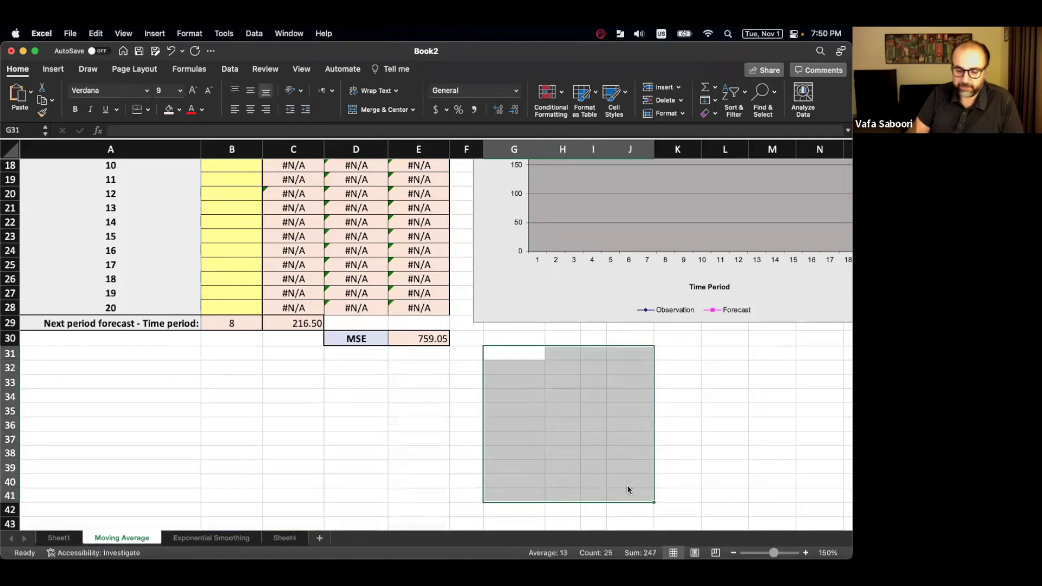
click(466, 403)
Check the number of periods in B6 and view the resulting MSE below the moving average table.
scroll(466, 403, up, 8)
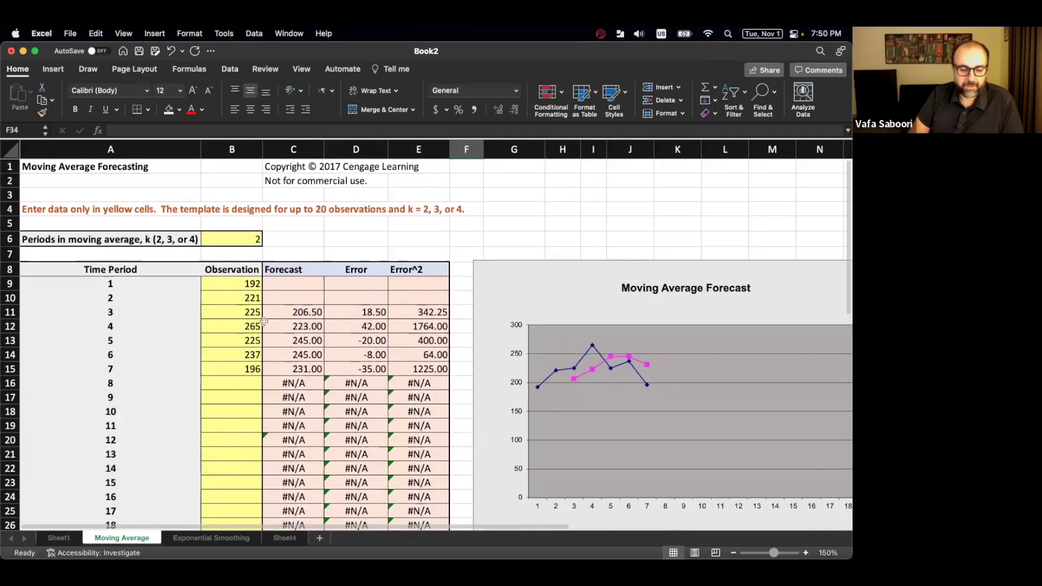
click(243, 245)
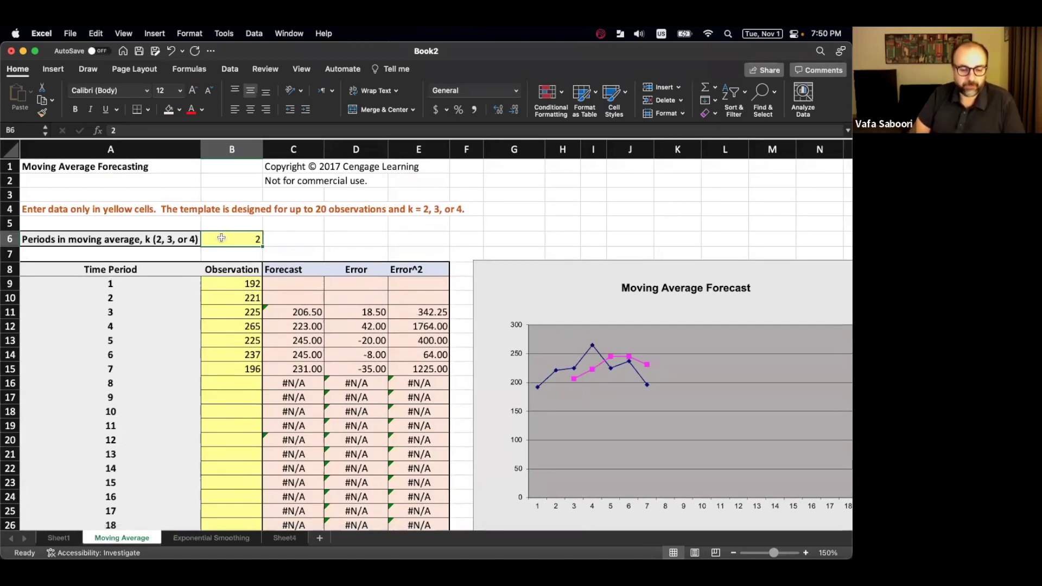
scroll(261, 325, down, 4)
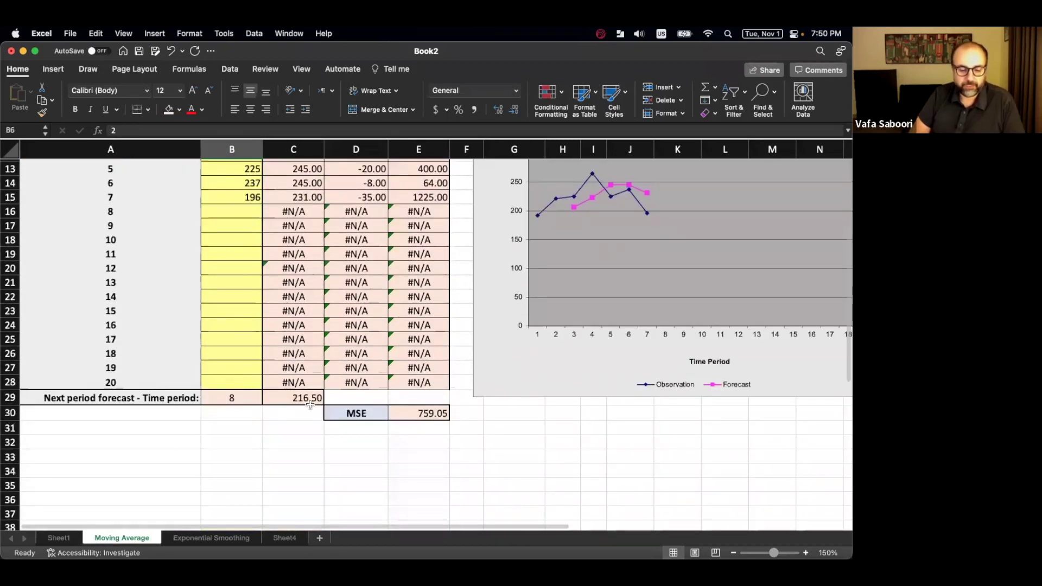
Move the Moving Average Forecast chart down by about two rows.
scroll(521, 288, up, 4)
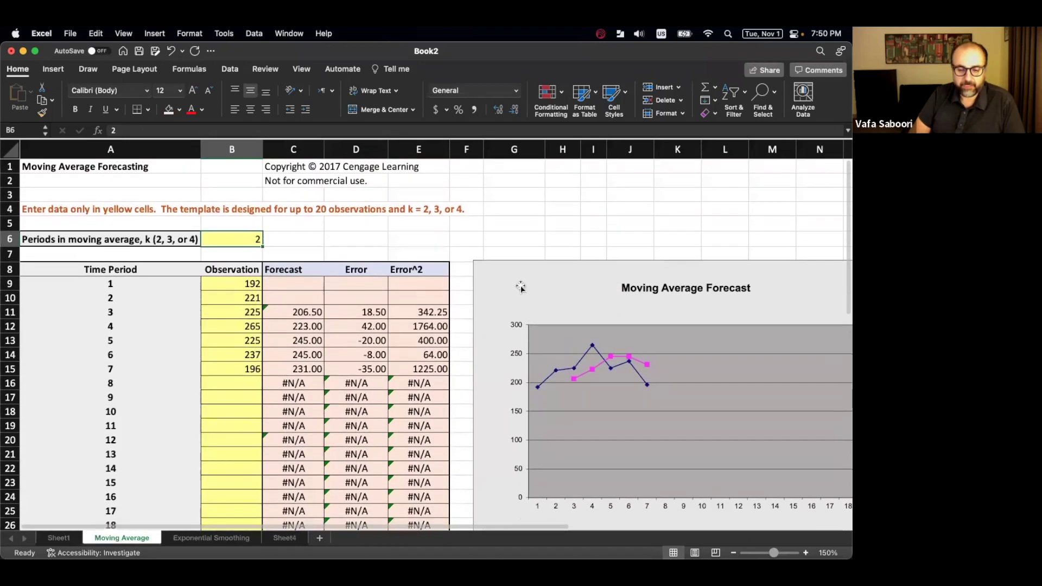
drag(520, 285, 519, 313)
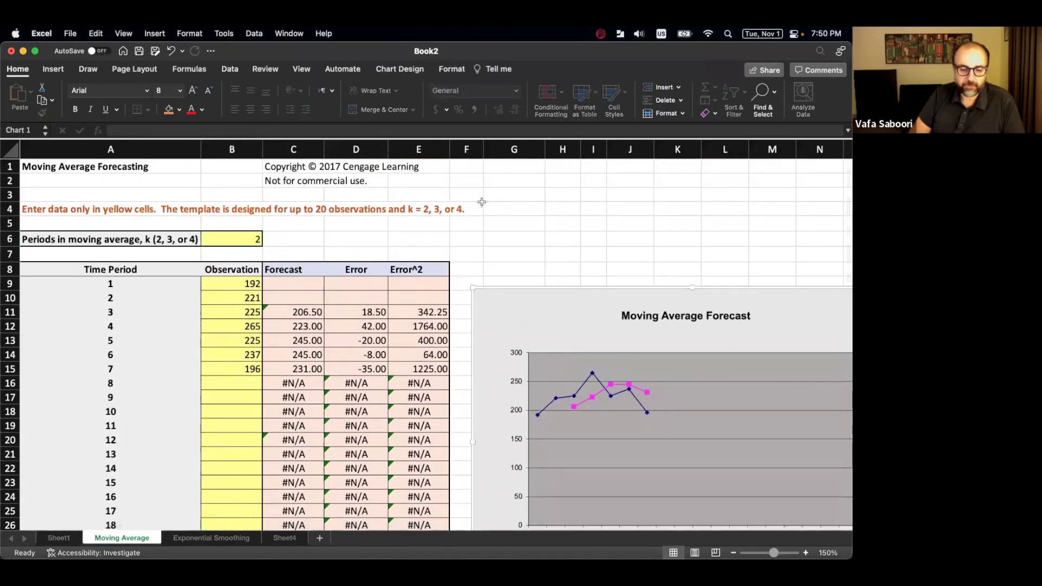
Copy the Error header cell D8 into G4 to reuse its formatting, and relabel it K.
click(352, 268)
key(super+c)
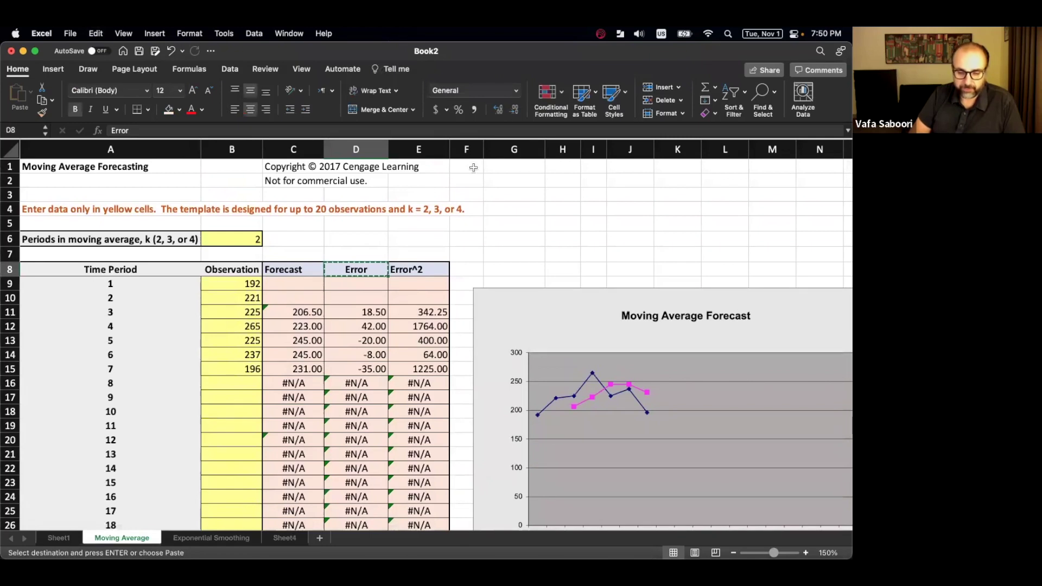
click(535, 170)
key(super+v)
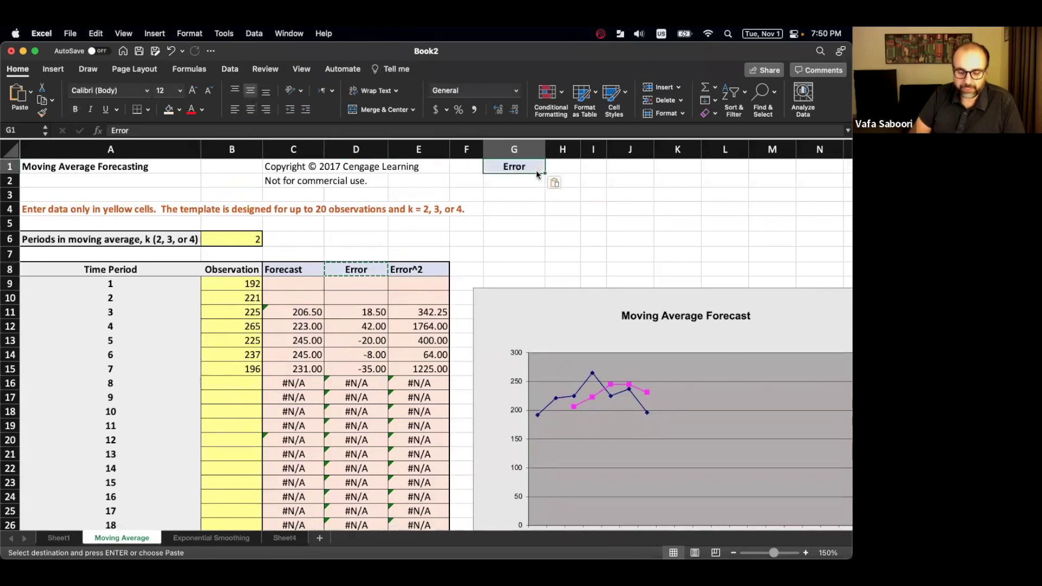
key(super+z)
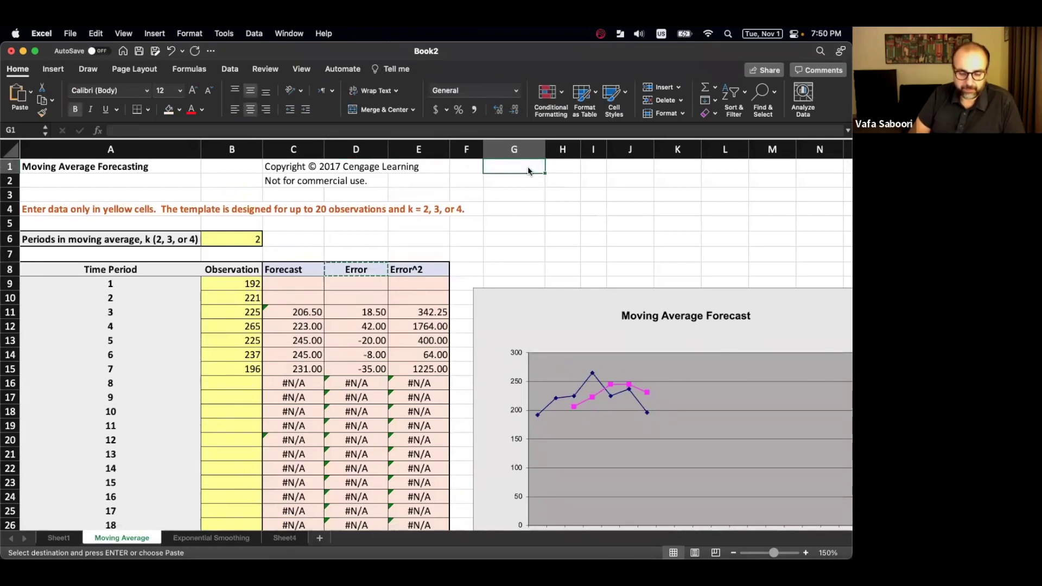
click(528, 196)
click(527, 211)
key(super+v)
key(Escape)
key(Delete)
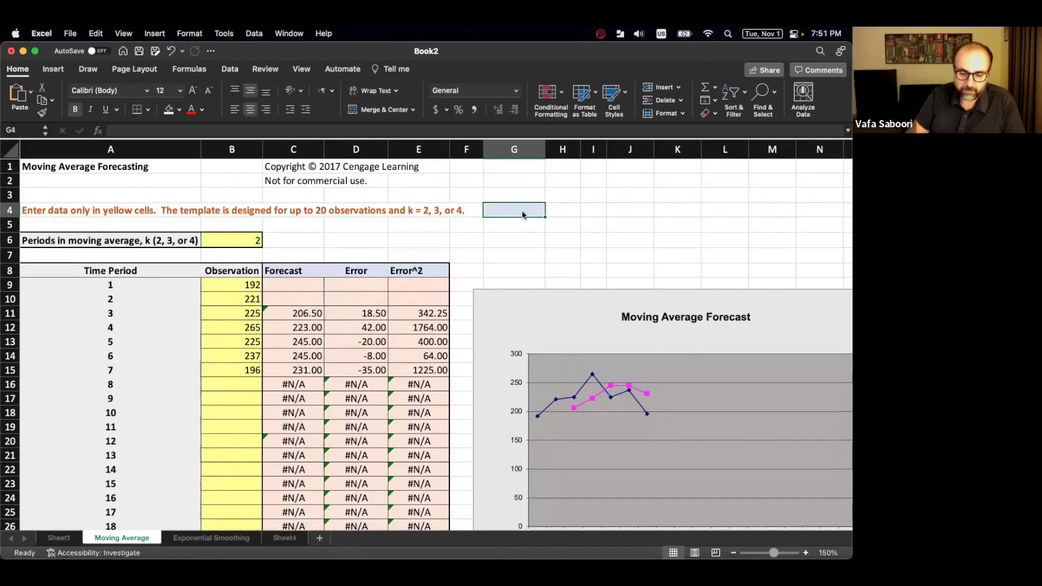
text(K)
key(Return)
Copy the K header into H4, relabel it MSE, and widen column H slightly.
click(534, 212)
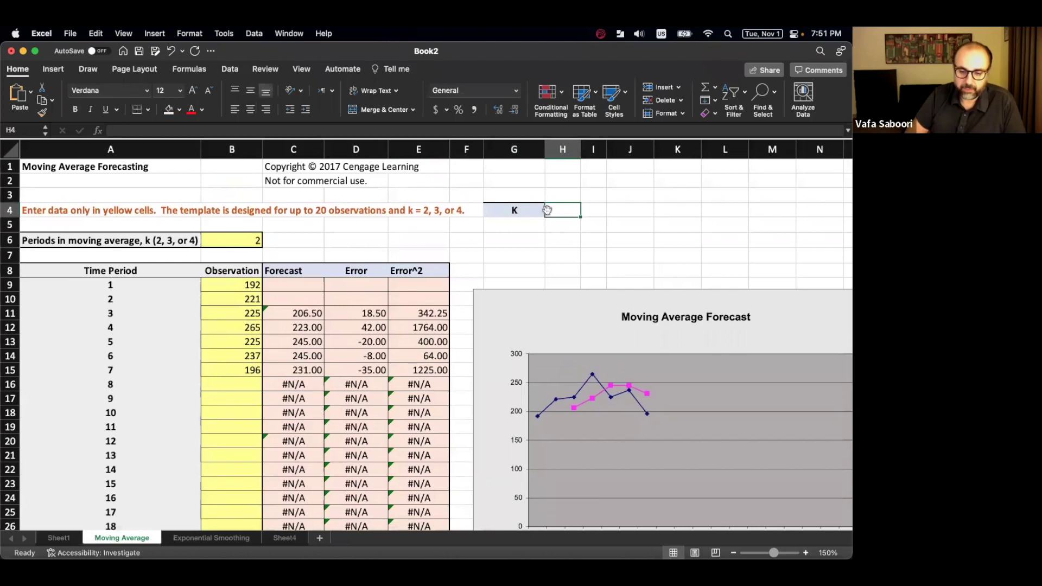
key(super+c)
key(Right)
key(super+v)
key(Escape)
text(MSE)
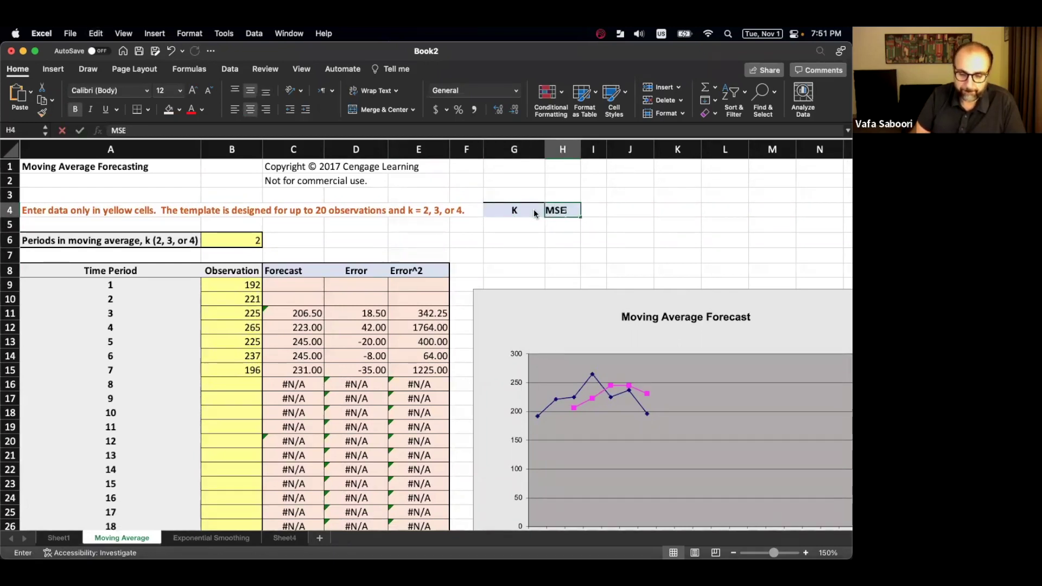
key(Return)
drag(581, 151, 599, 152)
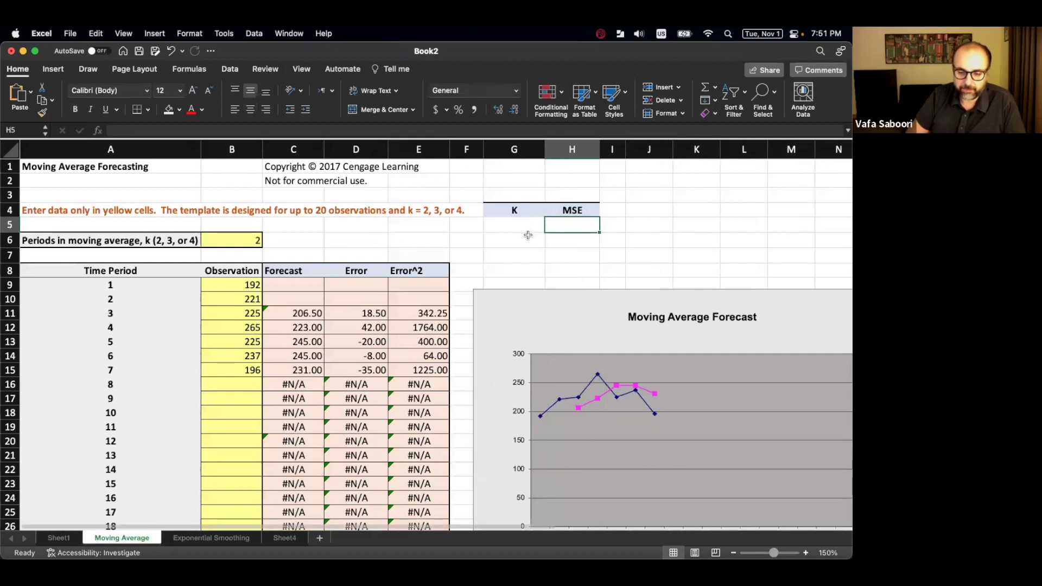
Enter the period counts 2, 3 and 4 in G5:G7 under the K header.
click(524, 223)
text(2)
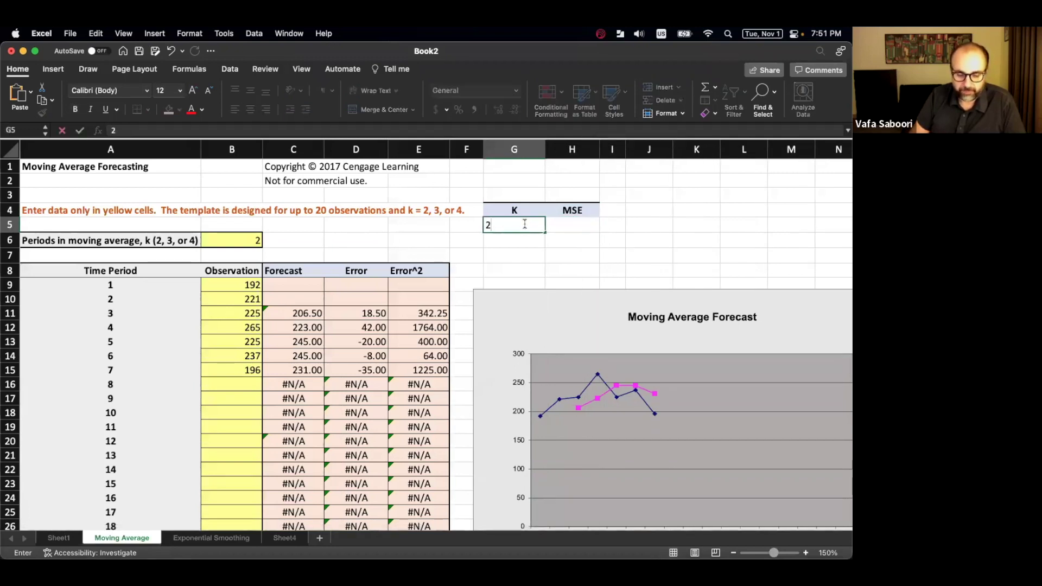
key(Return)
text(3)
key(Return)
text(4)
key(Return)
Center the cells G5:H7 and format them with no decimal places.
drag(526, 225, 574, 261)
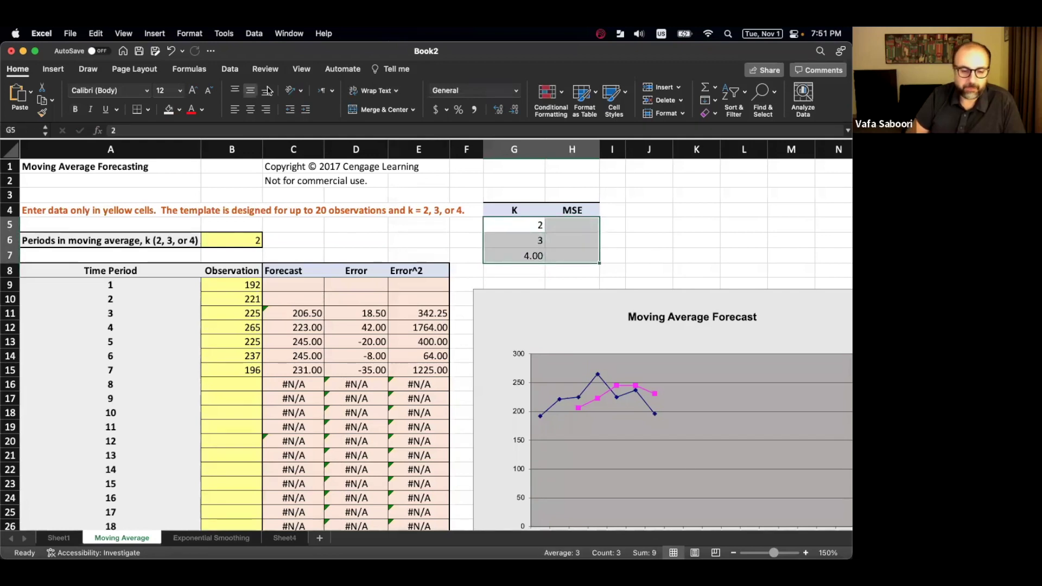
click(251, 109)
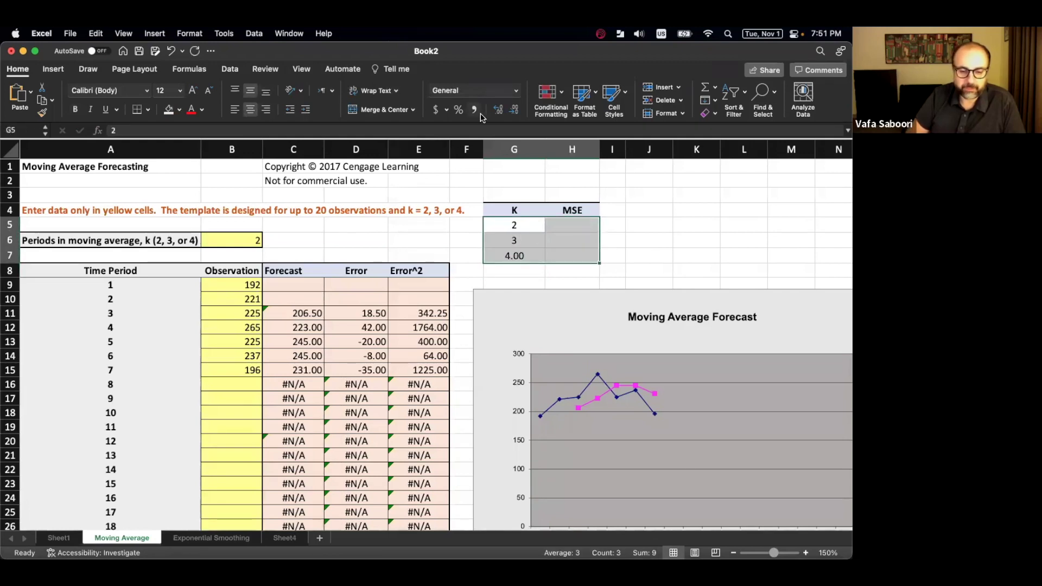
click(514, 111)
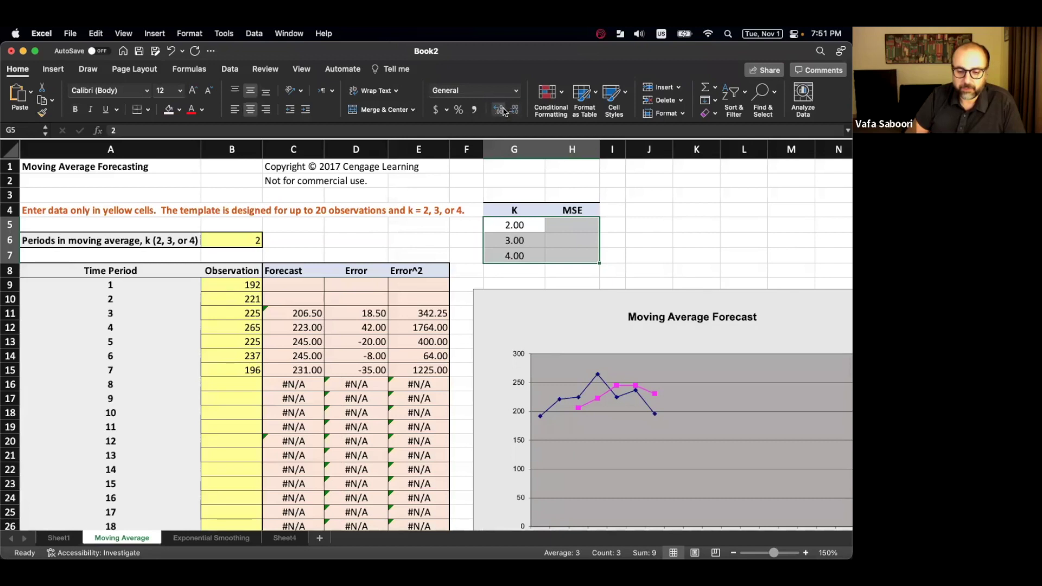
click(513, 113)
click(513, 113)
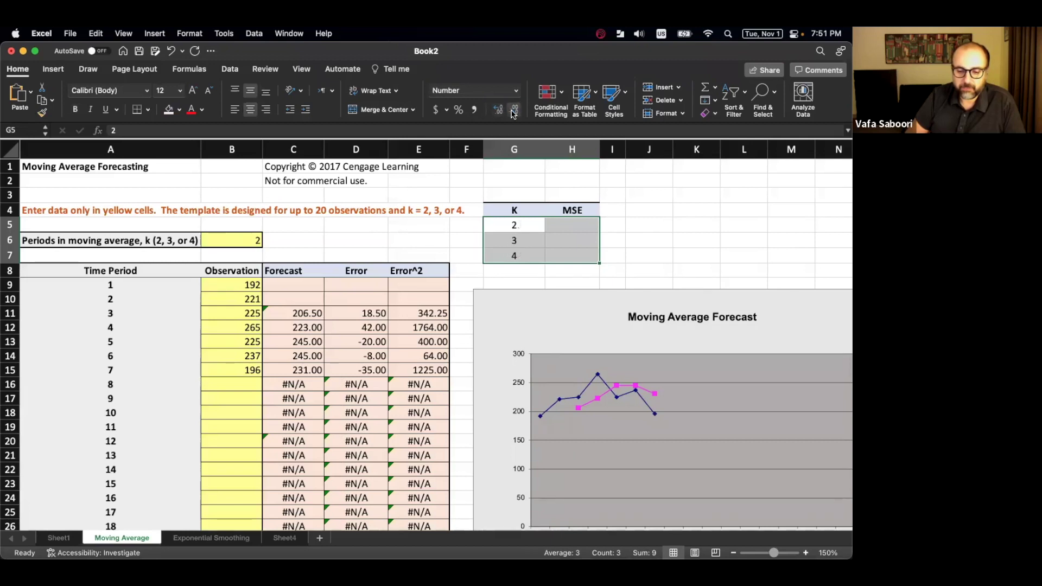
Copy the MSE from E30 and paste it as a value into H5, beside K 2.
click(571, 224)
scroll(293, 399, down, 5)
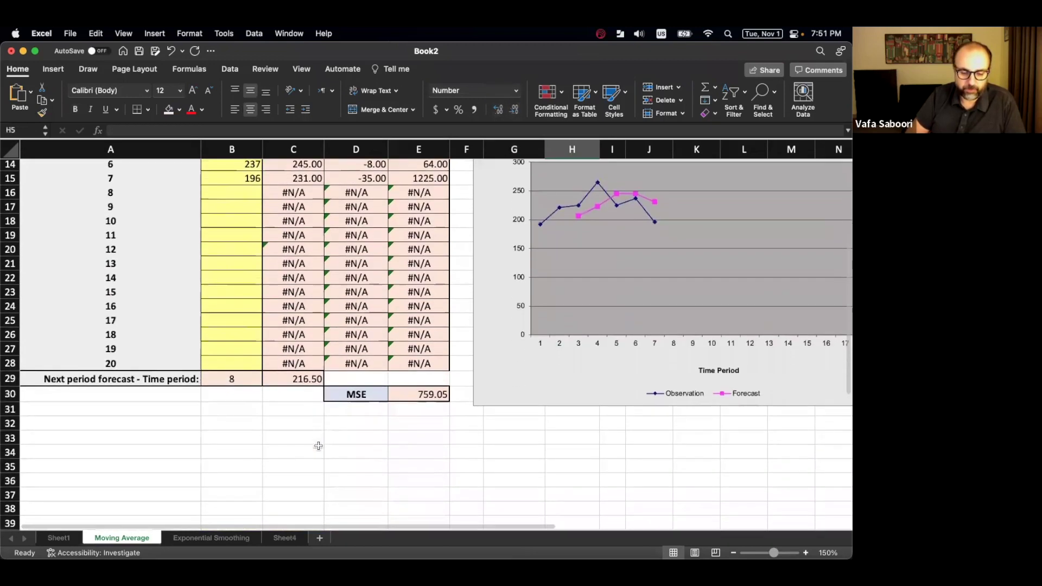
click(431, 400)
key(cmd+c)
scroll(430, 399, up, 5)
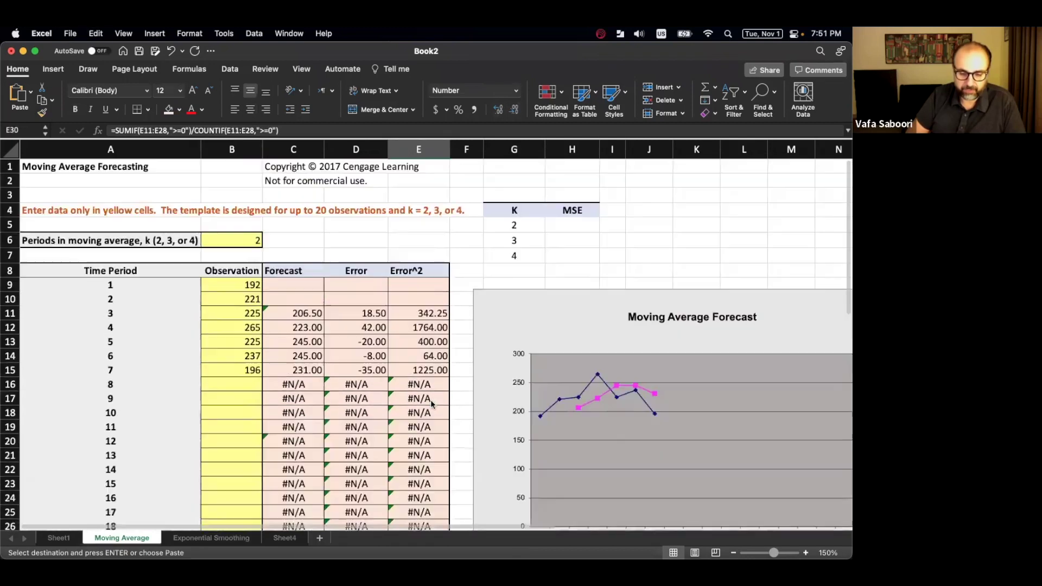
click(566, 230)
right_click(565, 229)
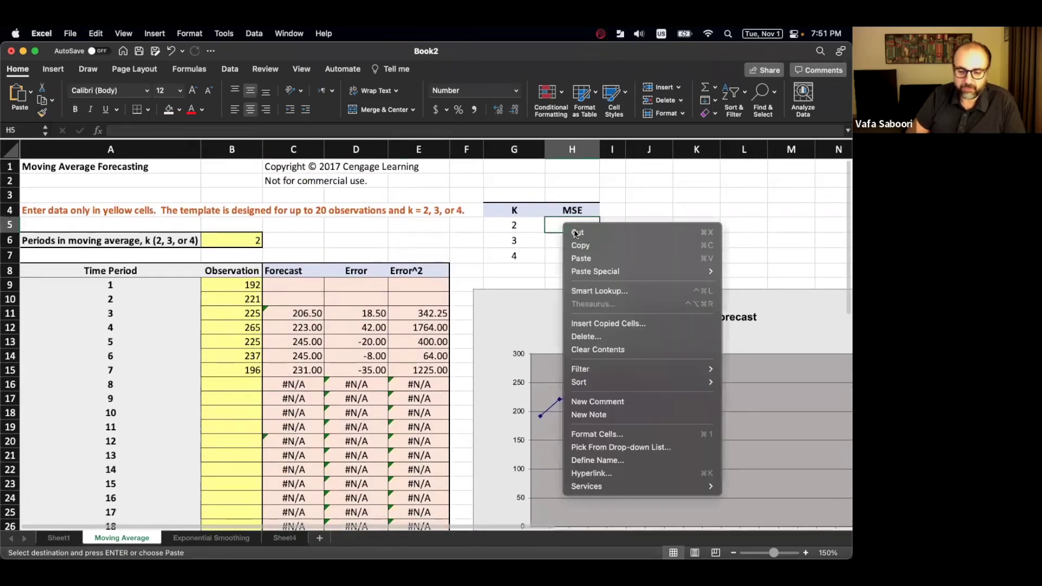
mouse_move(613, 270)
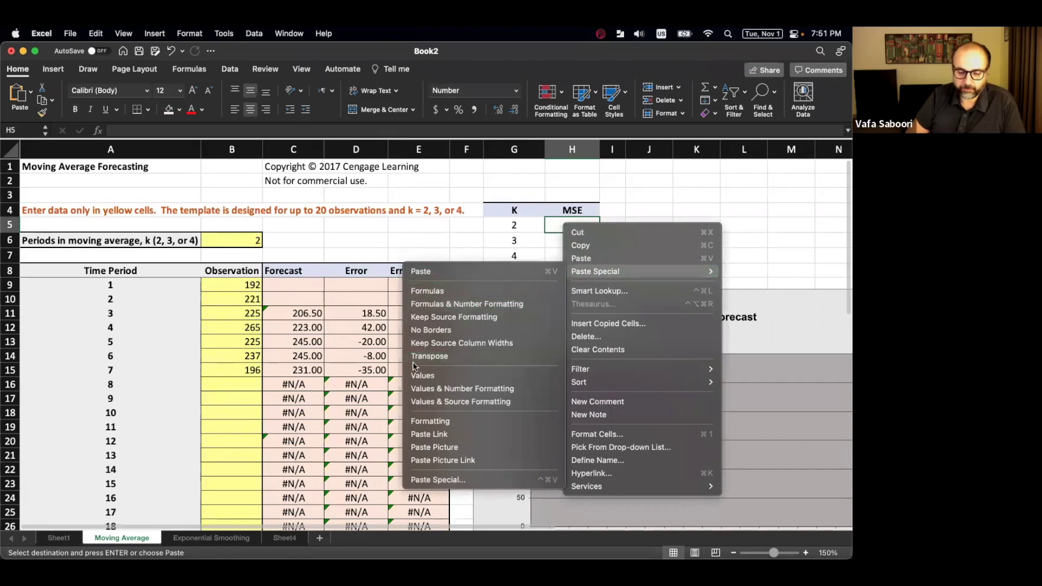
click(423, 376)
Set the moving average periods in B6 to 3 and paste the recalculated MSE from E30 as a value into H6.
click(261, 240)
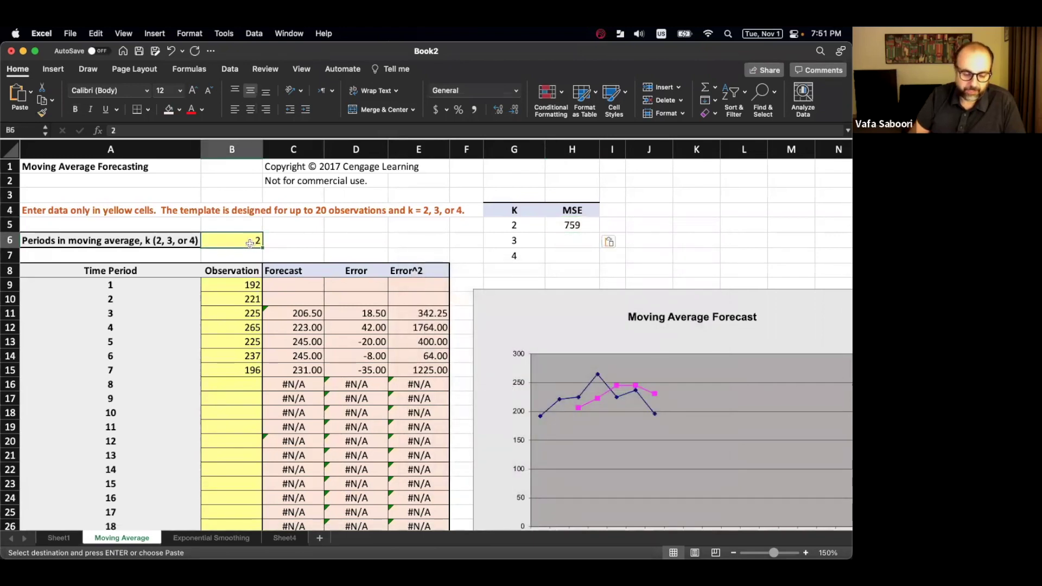
text(3)
key(Return)
scroll(321, 341, down, 5)
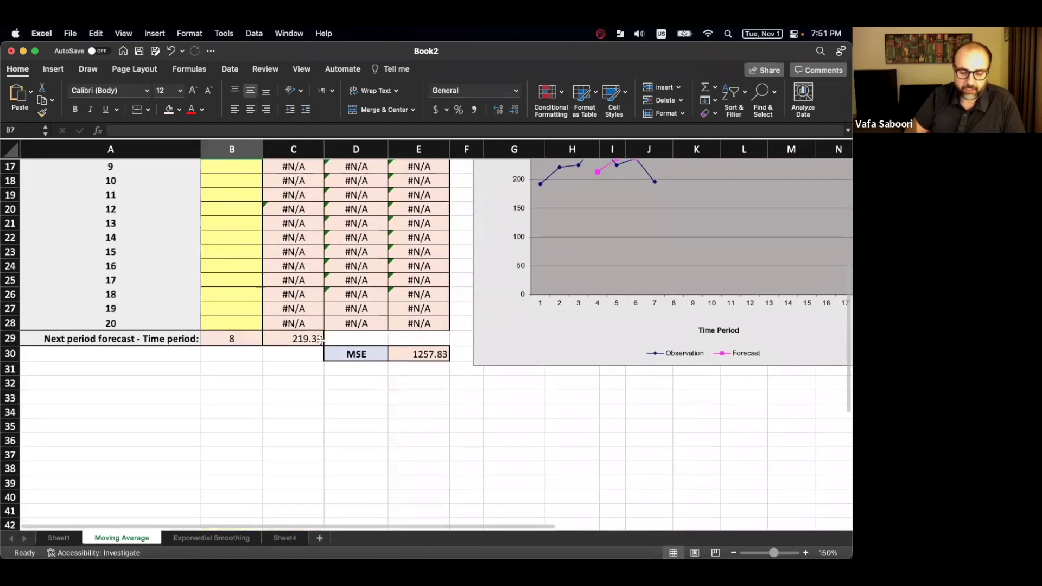
click(438, 356)
key(super+c)
scroll(435, 350, up, 5)
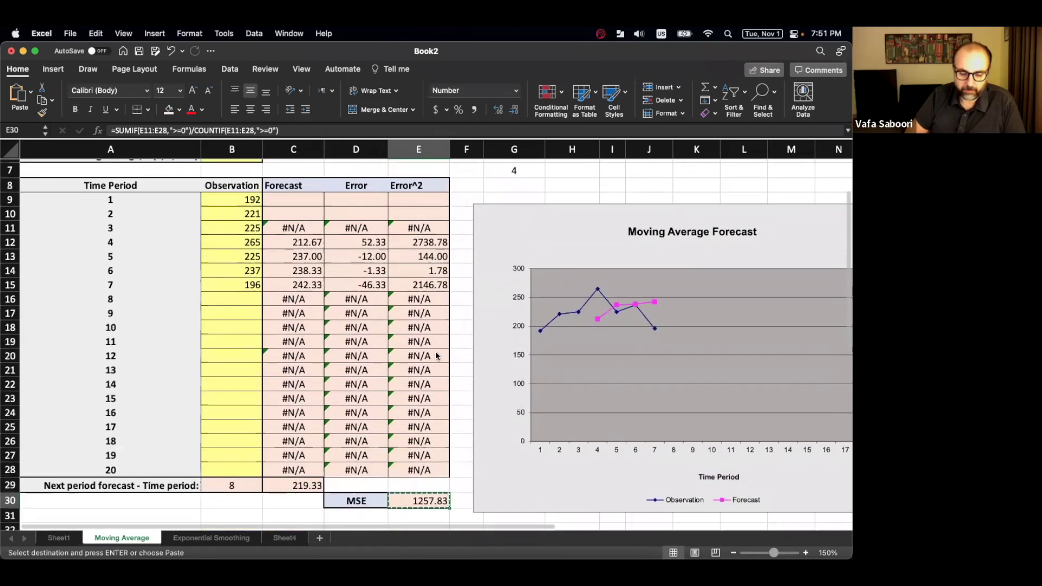
right_click(570, 242)
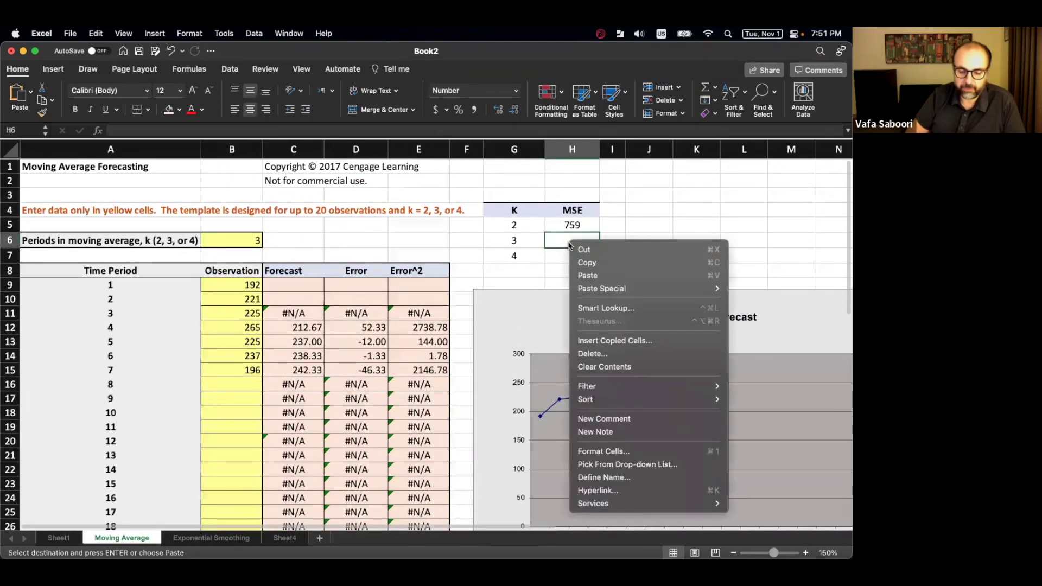
mouse_move(611, 290)
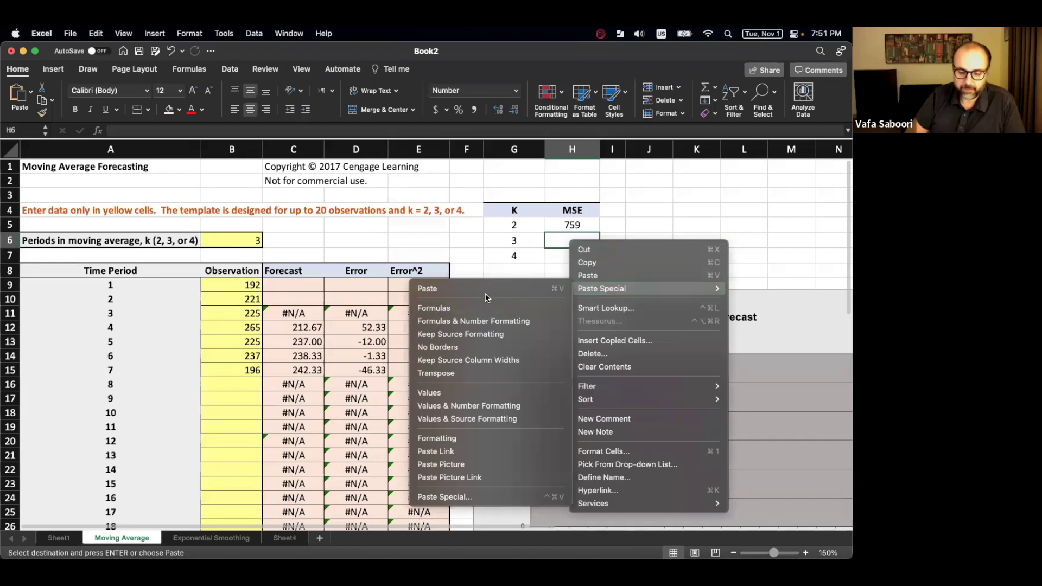
click(477, 392)
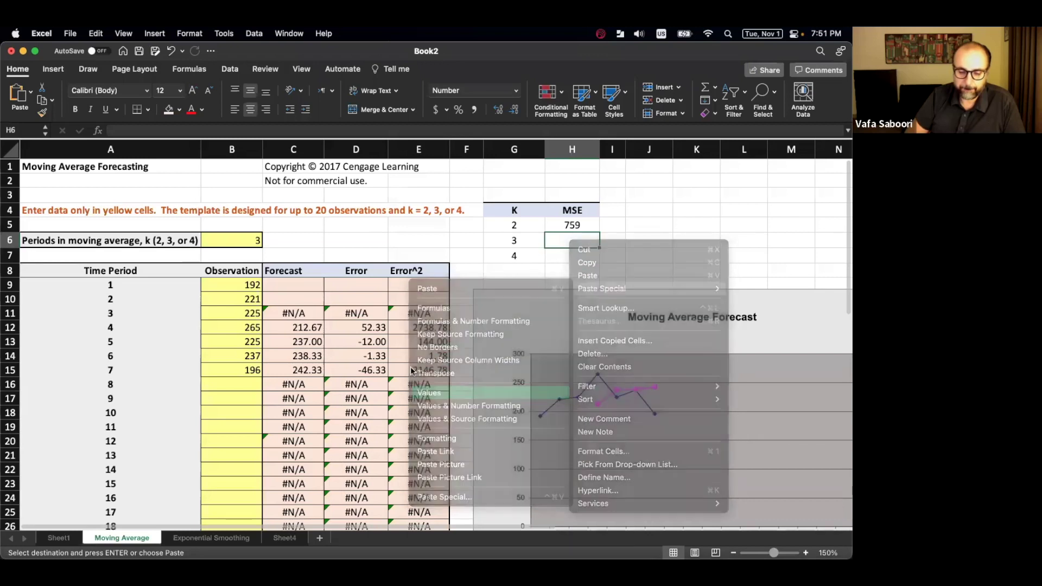
scroll(395, 362, down, 10)
scroll(395, 362, up, 10)
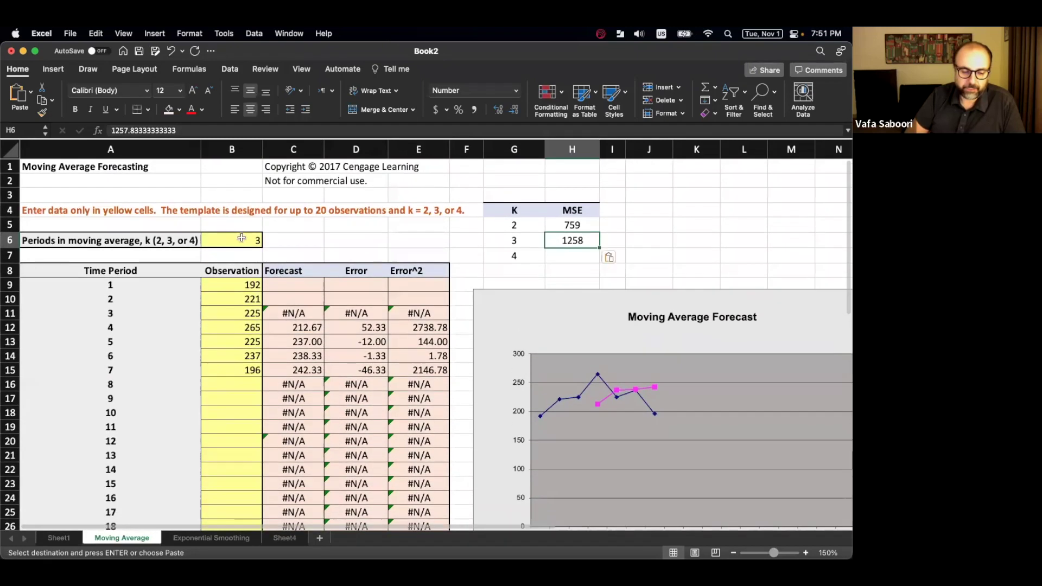
Set the moving average periods in B6 to 4 and paste the recalculated MSE from E30 as a value into H7.
click(241, 241)
text(4)
key(Return)
scroll(418, 380, down, 5)
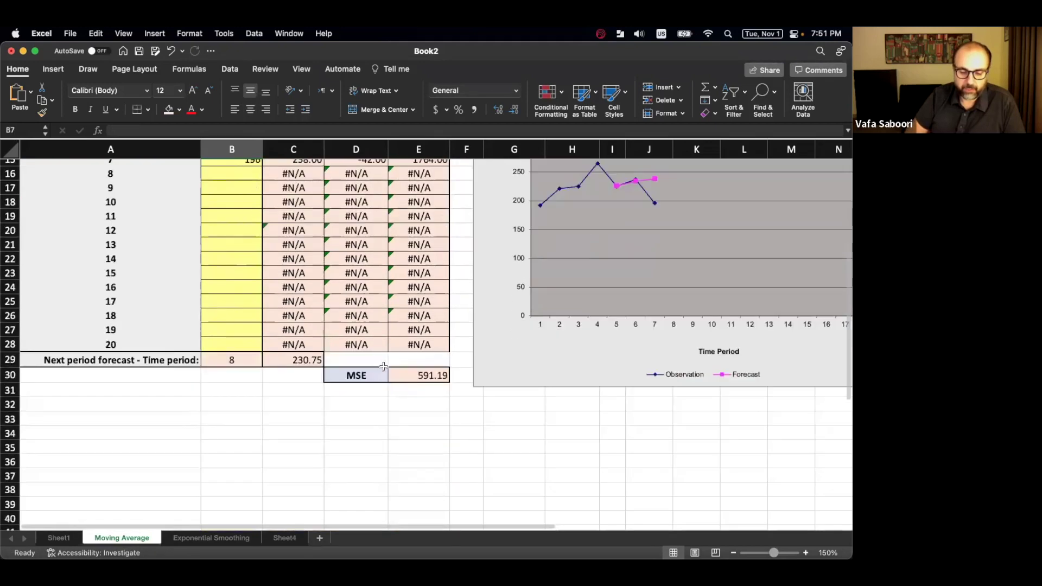
click(425, 379)
key(super+c)
scroll(424, 378, up, 5)
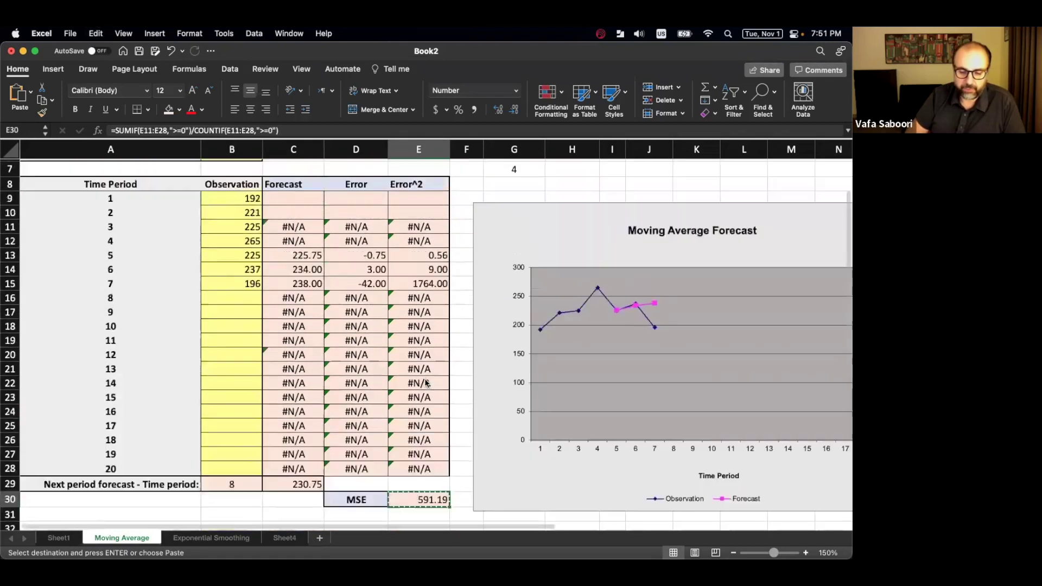
click(568, 258)
right_click(568, 257)
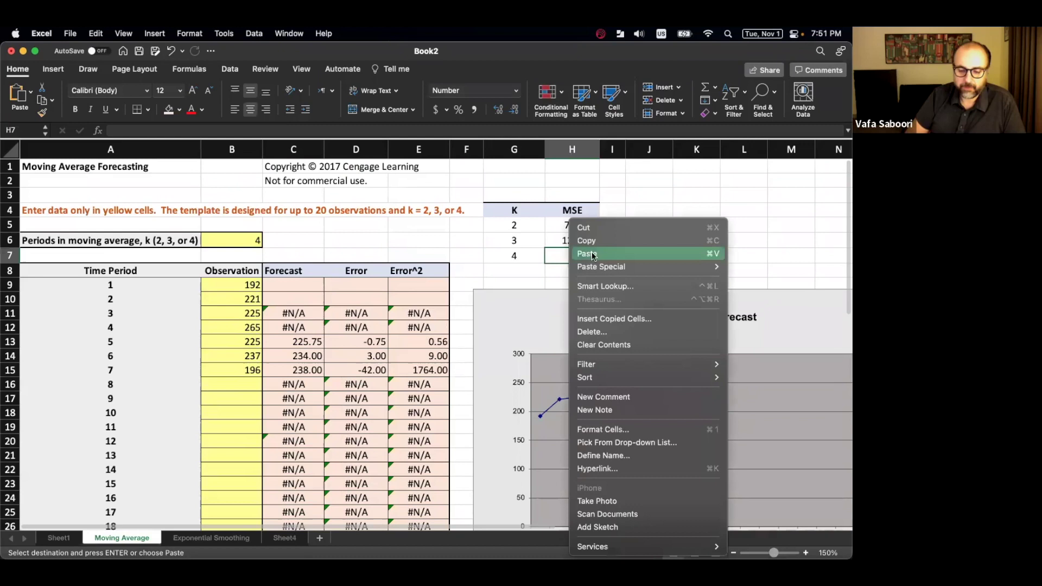
mouse_move(606, 266)
click(448, 371)
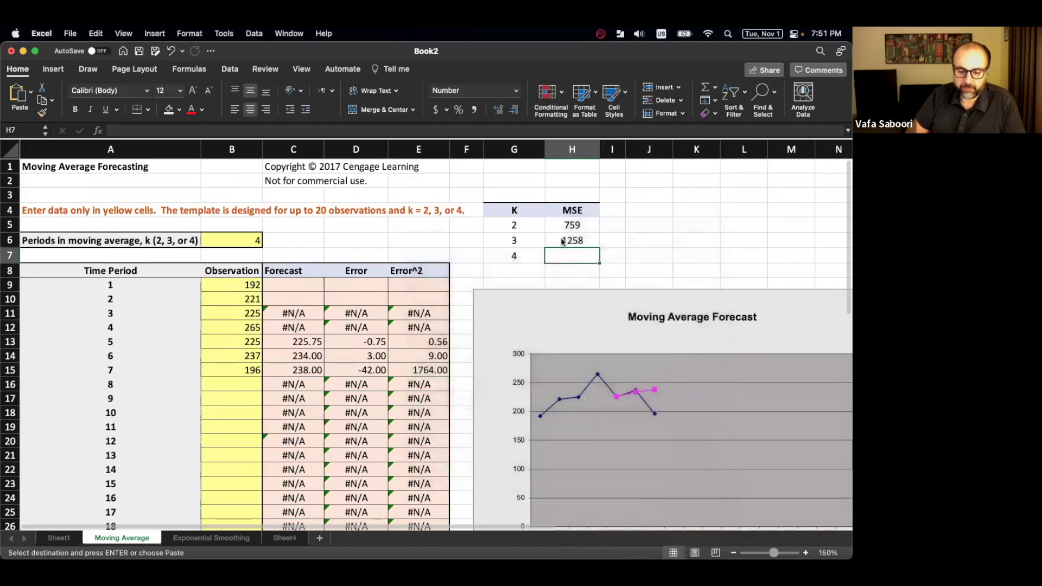
Show the MSE values in H5:H7 with two decimals and color the K 4 row, G7:H7, red.
click(612, 241)
double_click(580, 254)
key(Escape)
drag(572, 224, 577, 249)
click(497, 109)
click(497, 109)
click(562, 250)
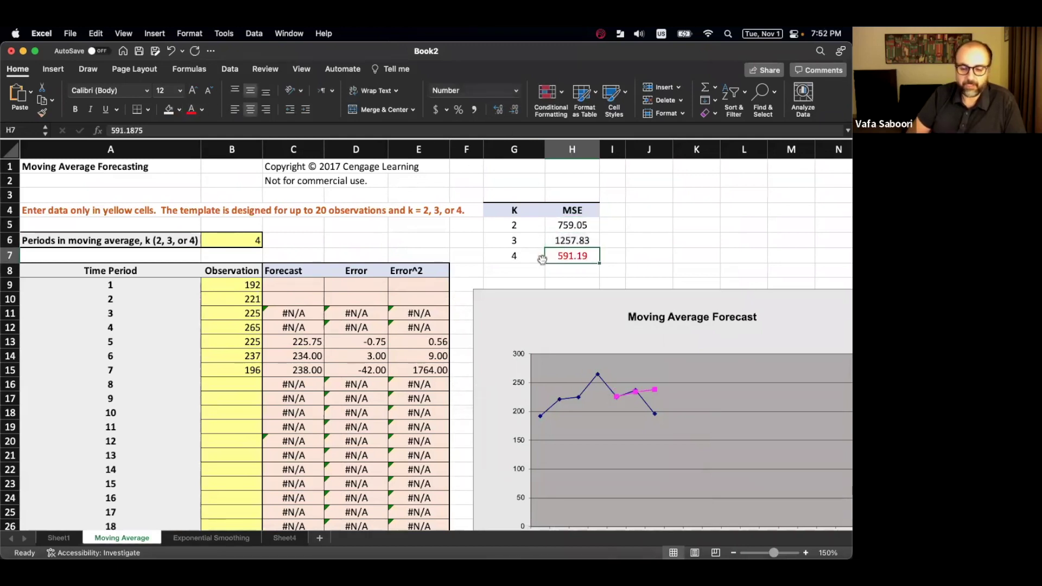
drag(537, 256, 566, 257)
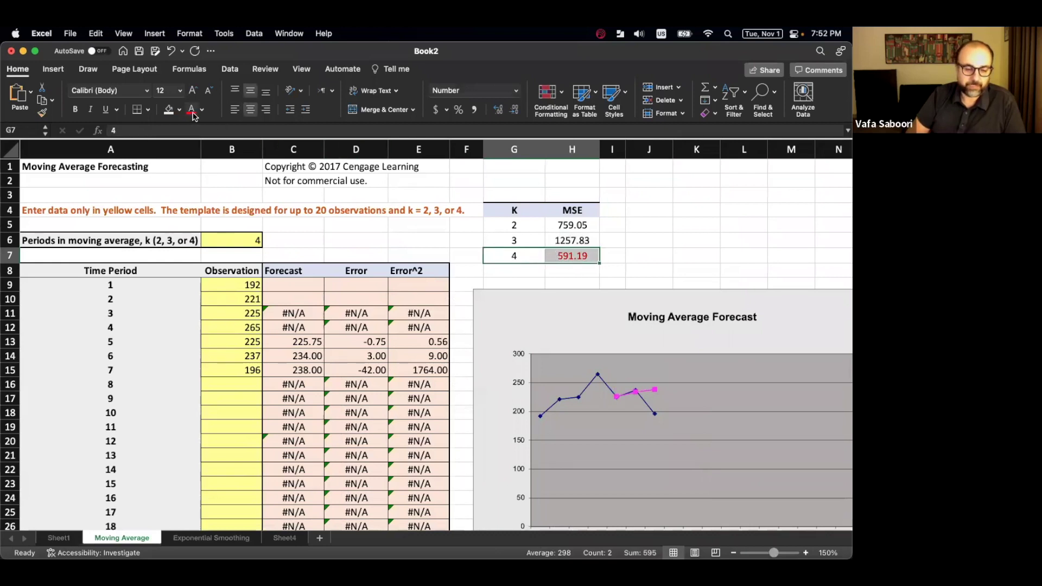
Copy the MSE from H7, switch to MindTap in Brave, enter 591.19 as question 5's 4-month MSE, and check the work.
click(575, 256)
key(super+c)
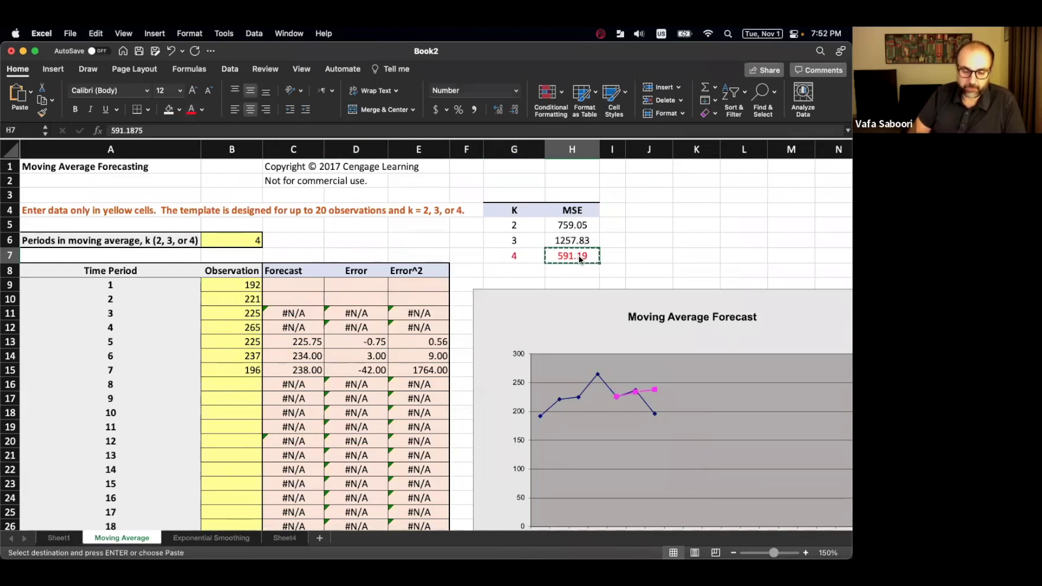
key(ctrl+Up)
click(353, 254)
scroll(354, 340, down, 3)
click(489, 445)
scroll(676, 275, up, 3)
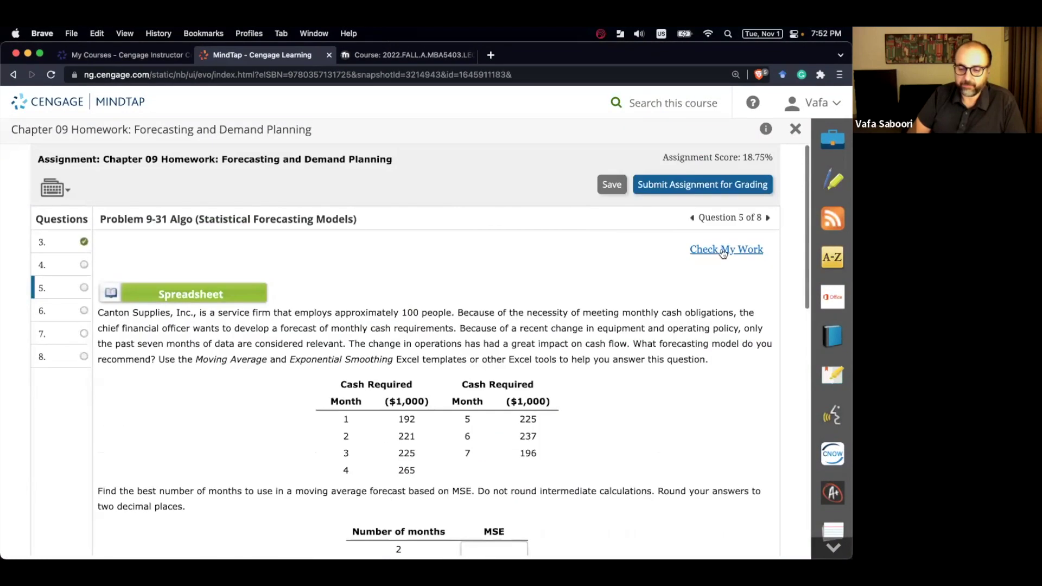
click(724, 250)
Choose 4-month moving average as the best model in question 5 and go to the exponential smoothing MSE questions.
scroll(447, 308, down, 3)
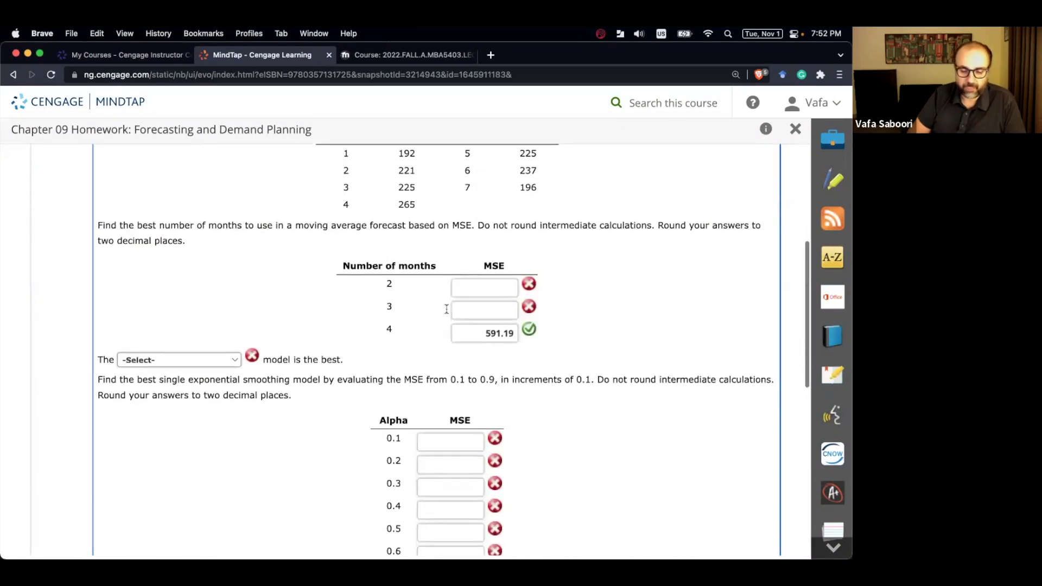
click(232, 359)
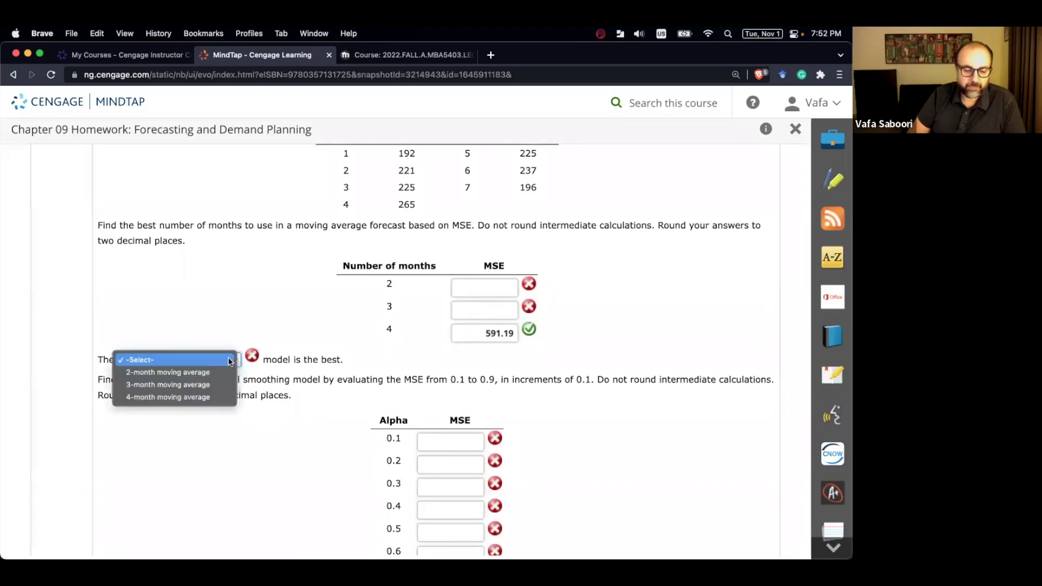
click(216, 393)
scroll(336, 399, down, 3)
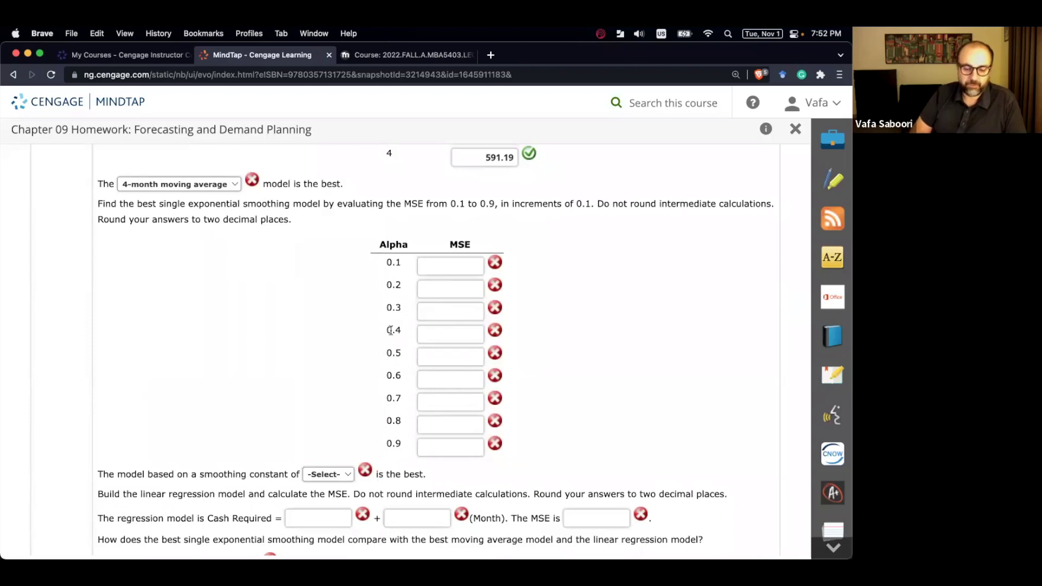
Switch to Excel and copy observations B9:B15 from the Moving Average sheet as values into the Exponential Smoothing sheet, starting at B9.
key(ctrl+Up)
click(243, 289)
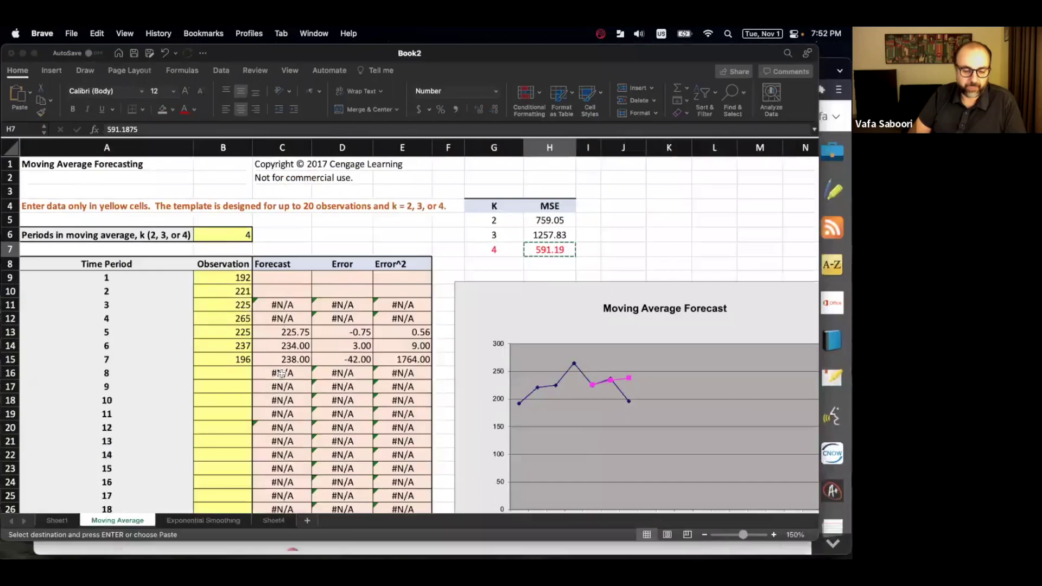
click(223, 537)
scroll(233, 515, up, 4)
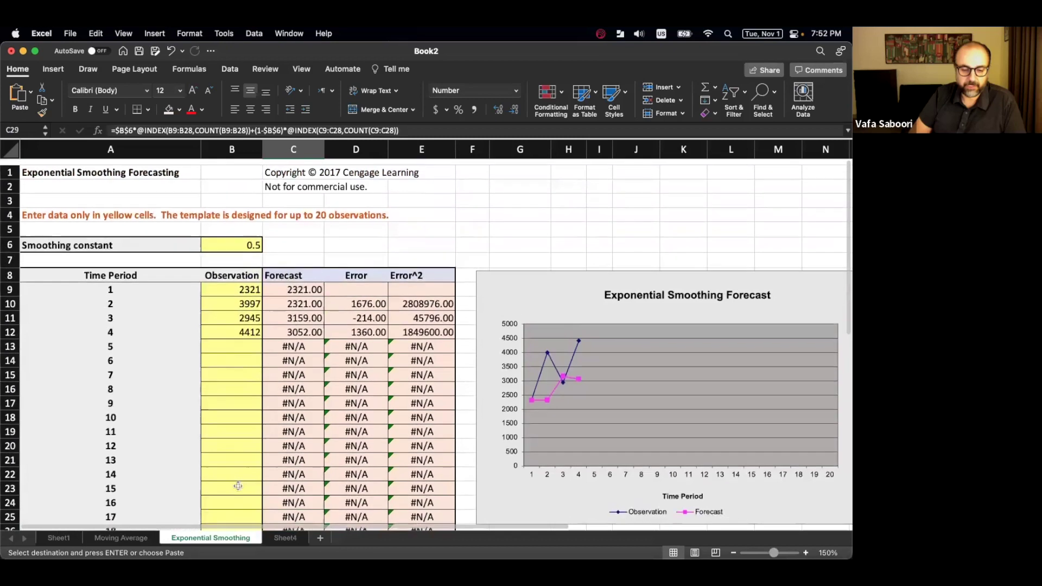
click(150, 540)
drag(252, 284, 249, 367)
key(super+c)
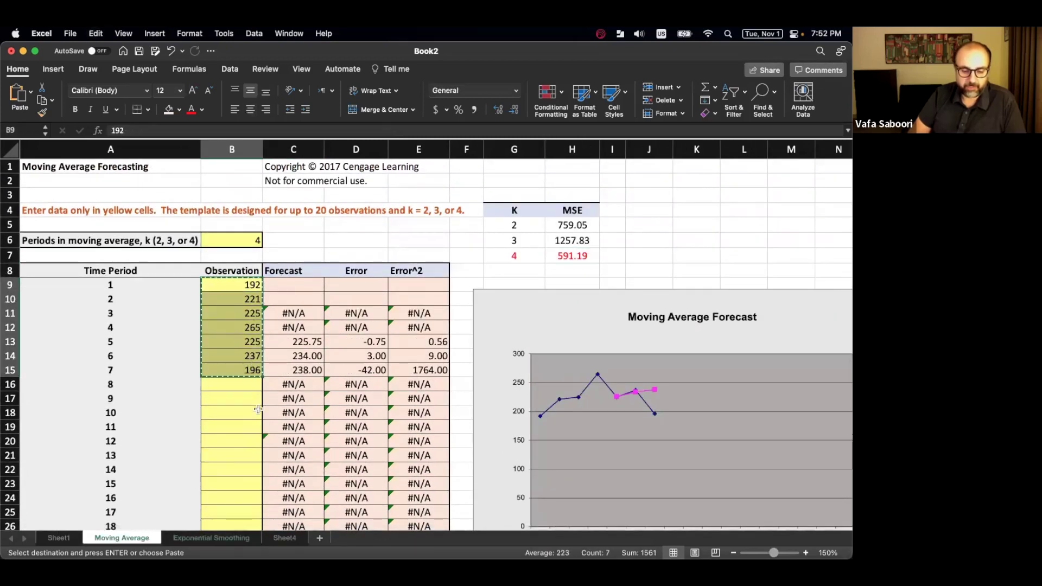
click(211, 538)
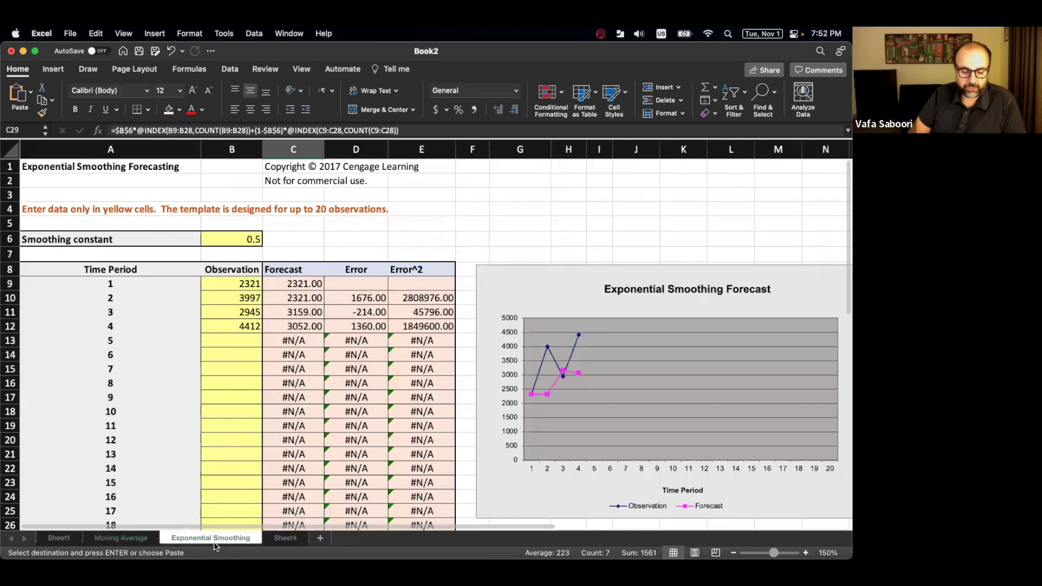
right_click(250, 280)
mouse_move(293, 326)
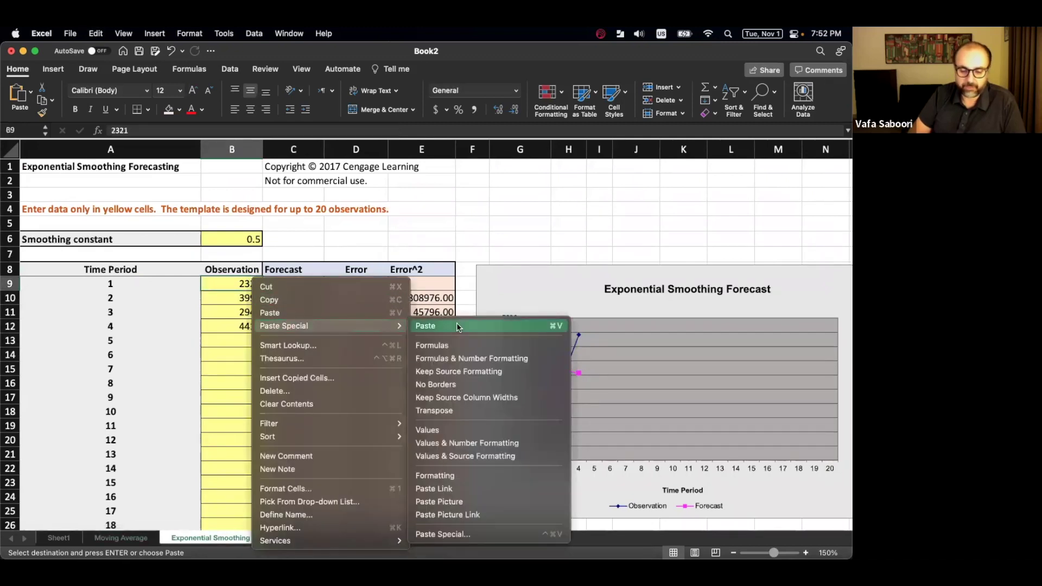
click(434, 430)
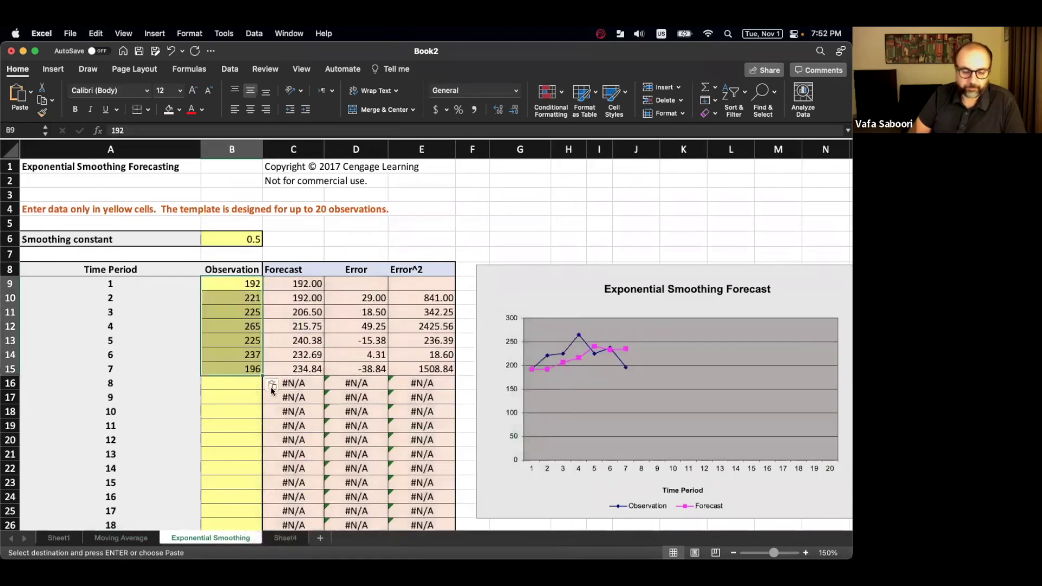
Set the smoothing constant in B6 to 0.1 and shift the forecast chart to the right, clearing columns G and H.
click(245, 239)
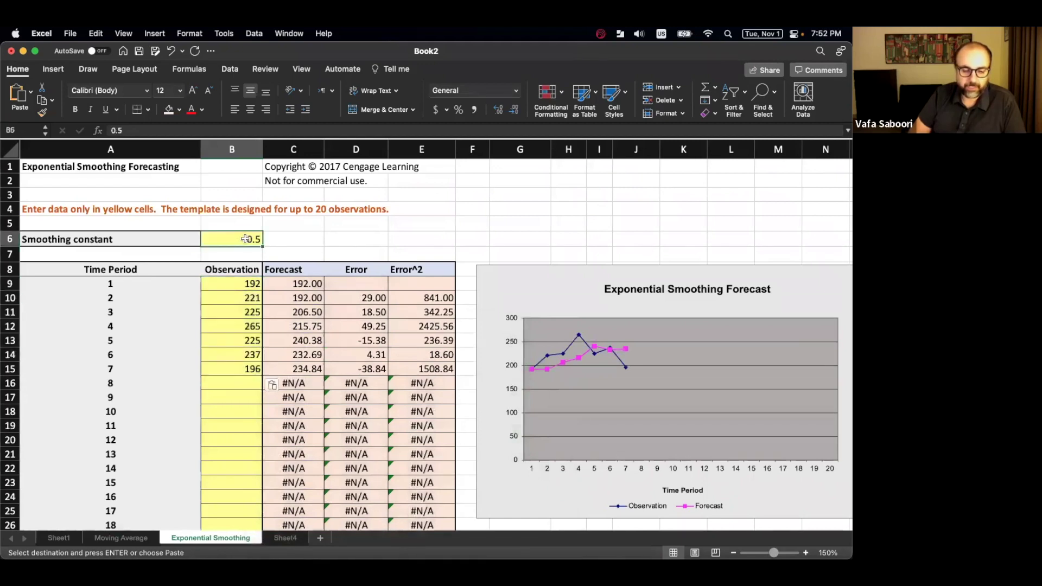
text(0.1)
key(Return)
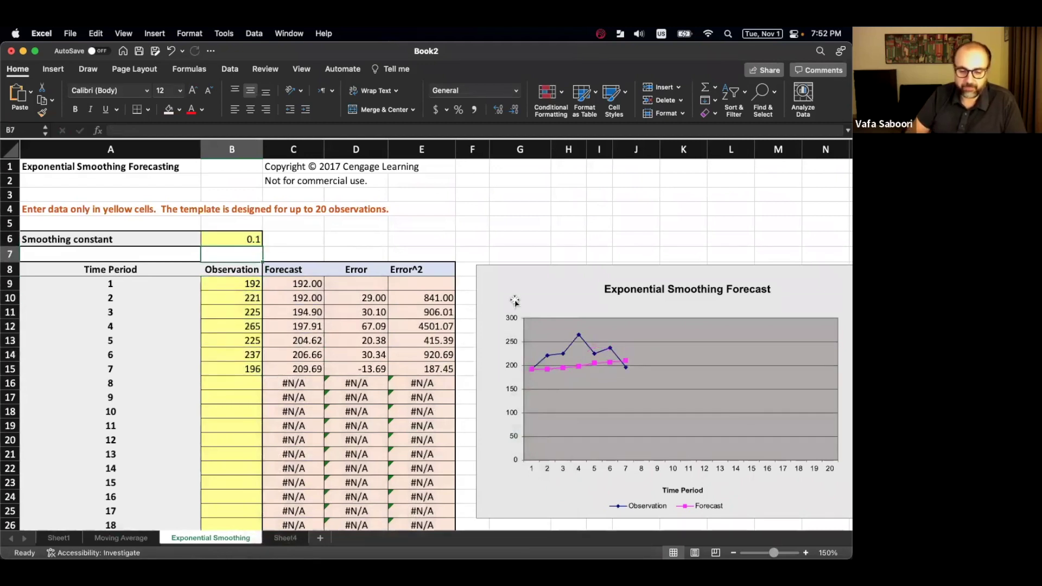
drag(514, 300, 665, 299)
Copy the Error header from D8 to G8, rename it Alpha, and enter the heading MSE in H8.
click(377, 266)
key(super+c)
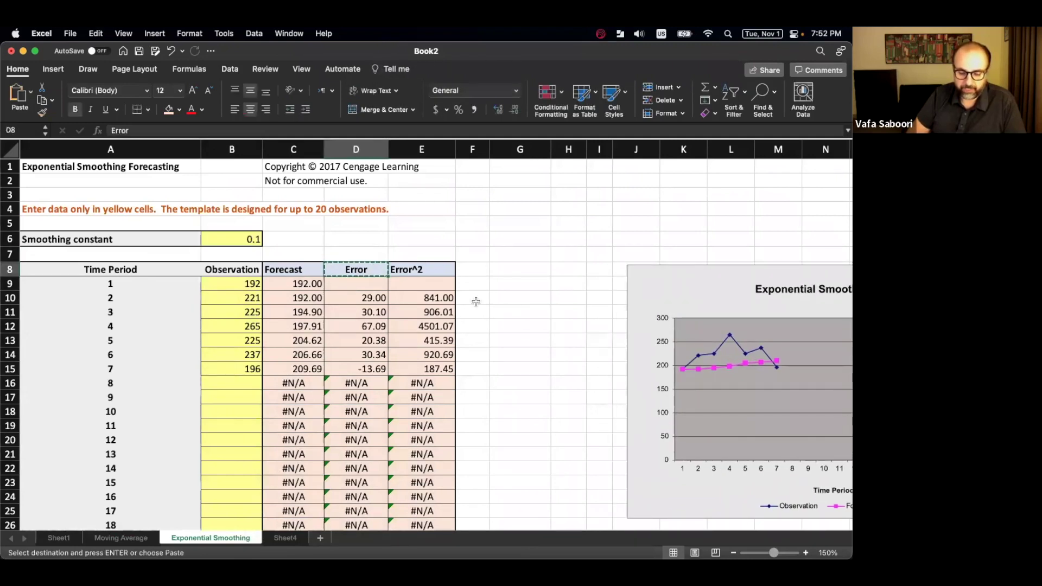
click(525, 282)
click(522, 269)
key(super+v)
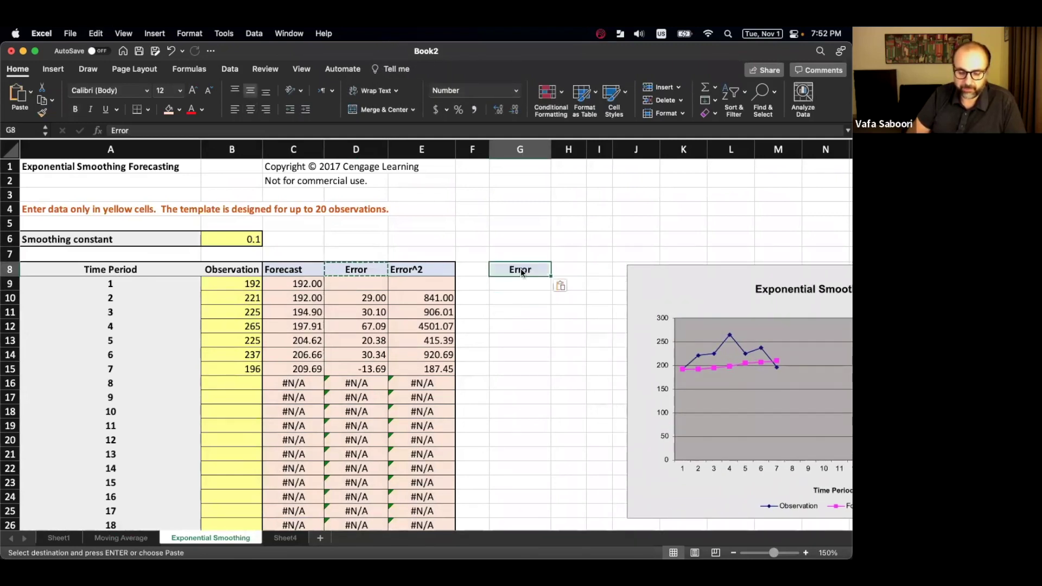
click(568, 272)
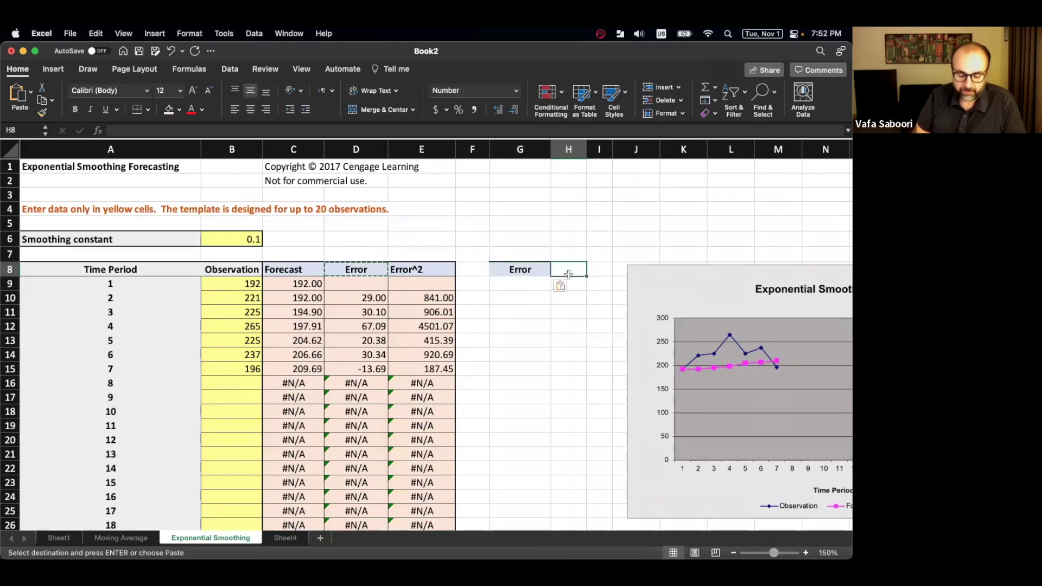
key(Left)
text(Alpha)
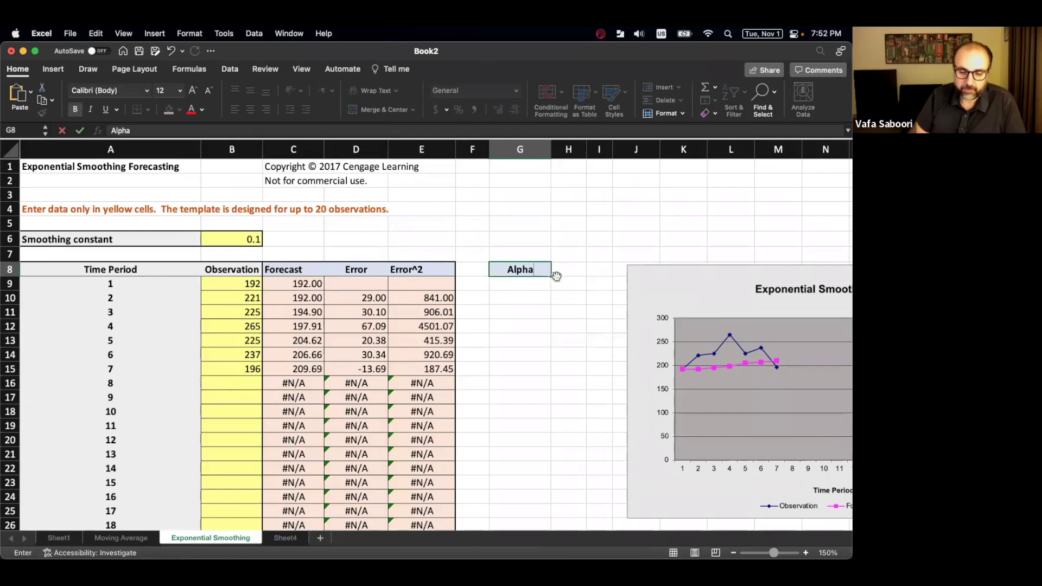
key(Tab)
text(M)
key(Tab)
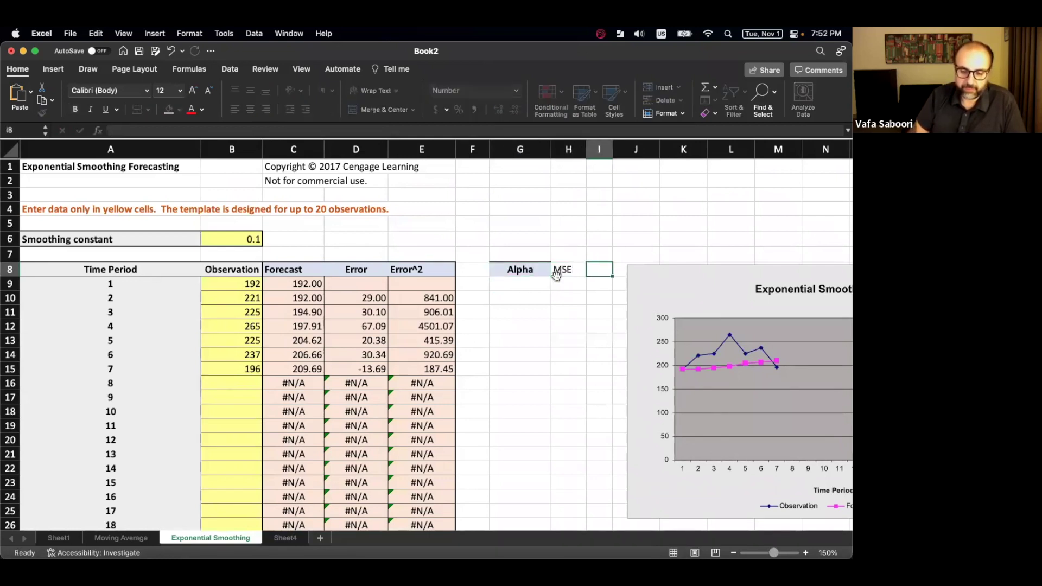
Apply the Alpha header's formatting to the MSE header in H8 and make columns G and H equally wide.
key(Left)
key(Left)
click(42, 112)
click(575, 270)
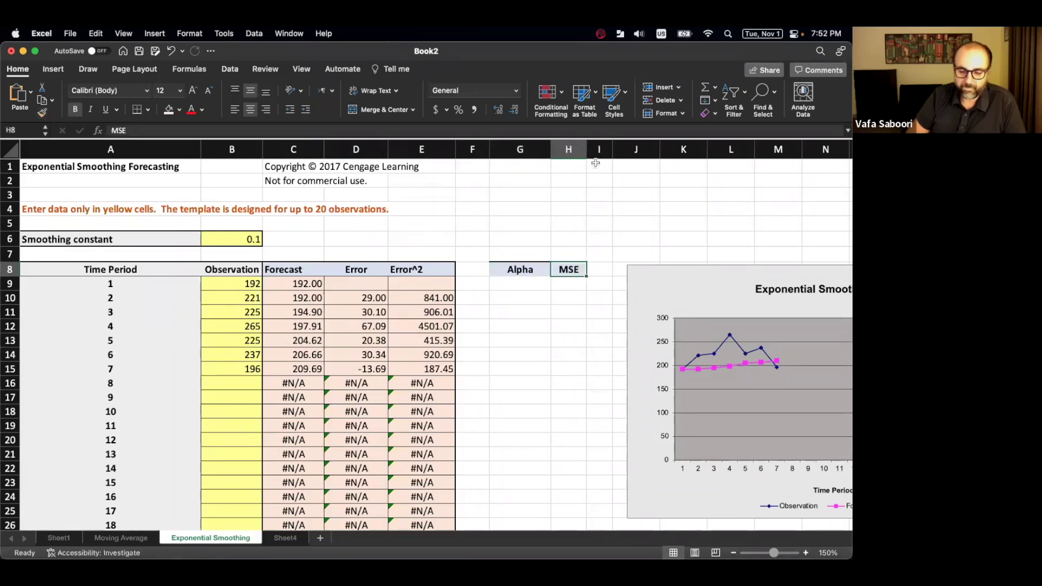
drag(568, 149, 546, 151)
click(550, 151)
click(574, 283)
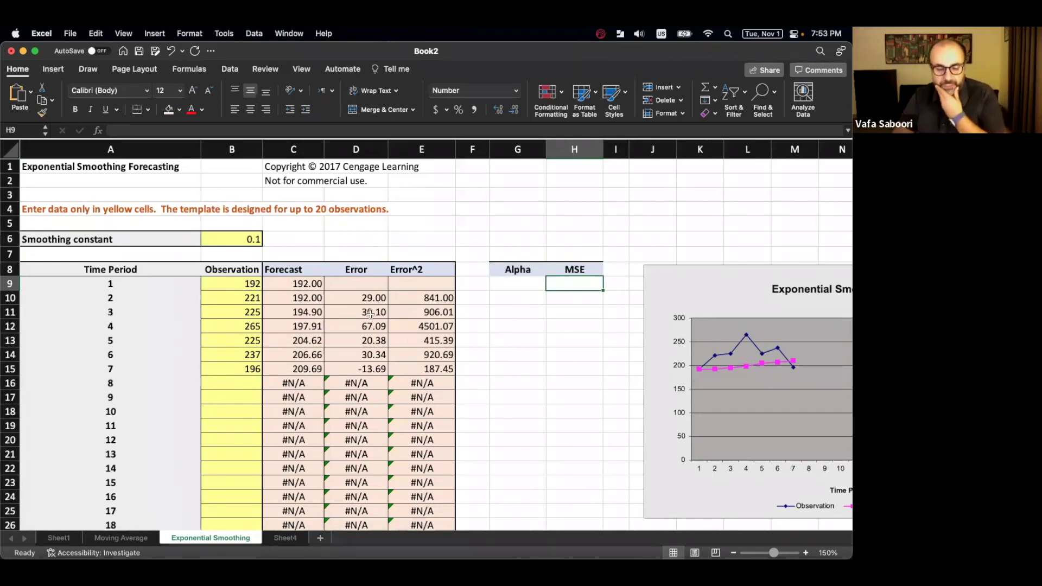
Examine the smoothing constant in B6, the squared error formula in E13 and the MSE formula in E30.
click(248, 239)
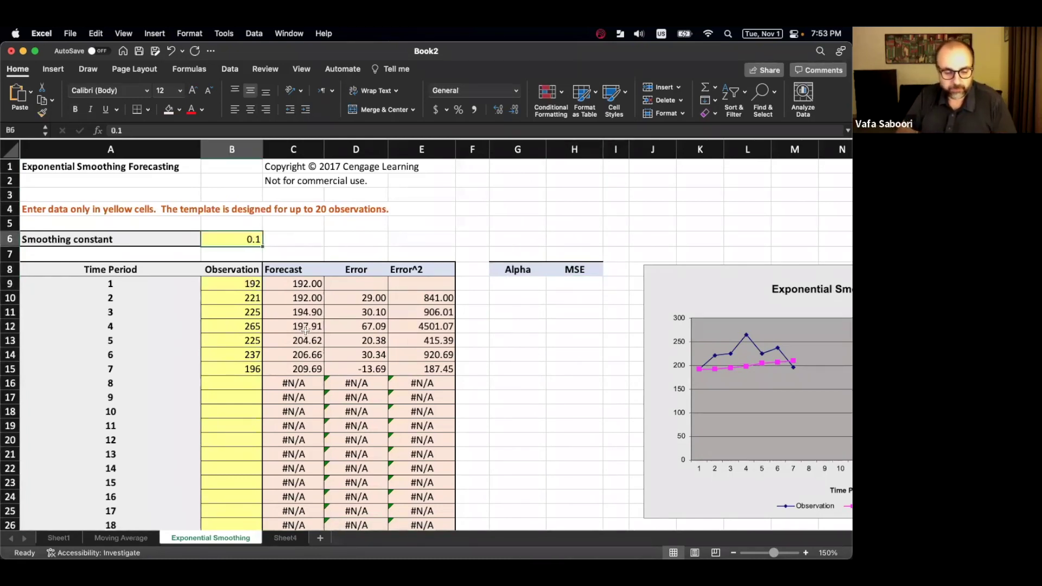
scroll(446, 443, down, 5)
click(422, 454)
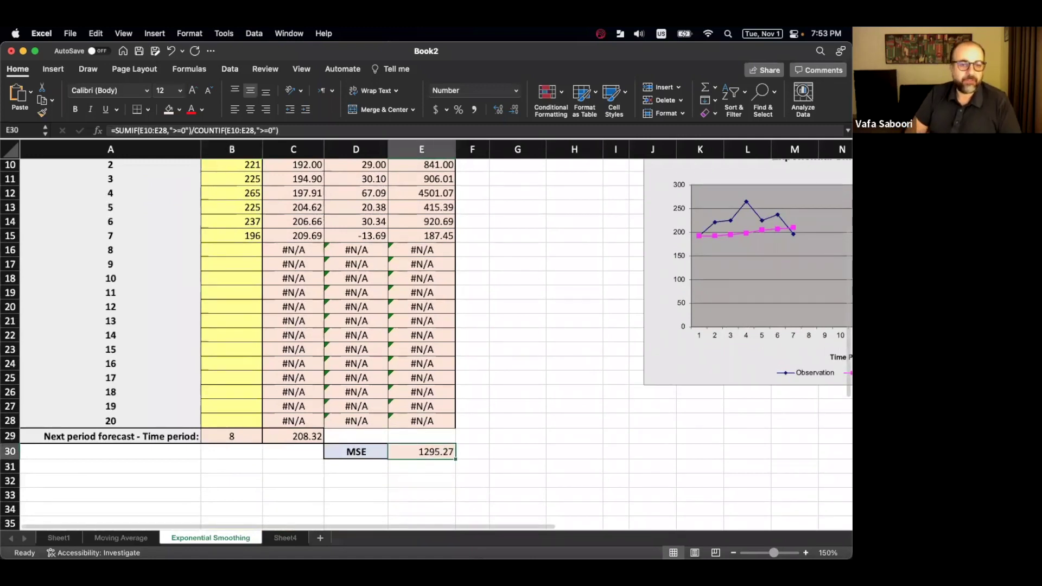
key(super+Tab)
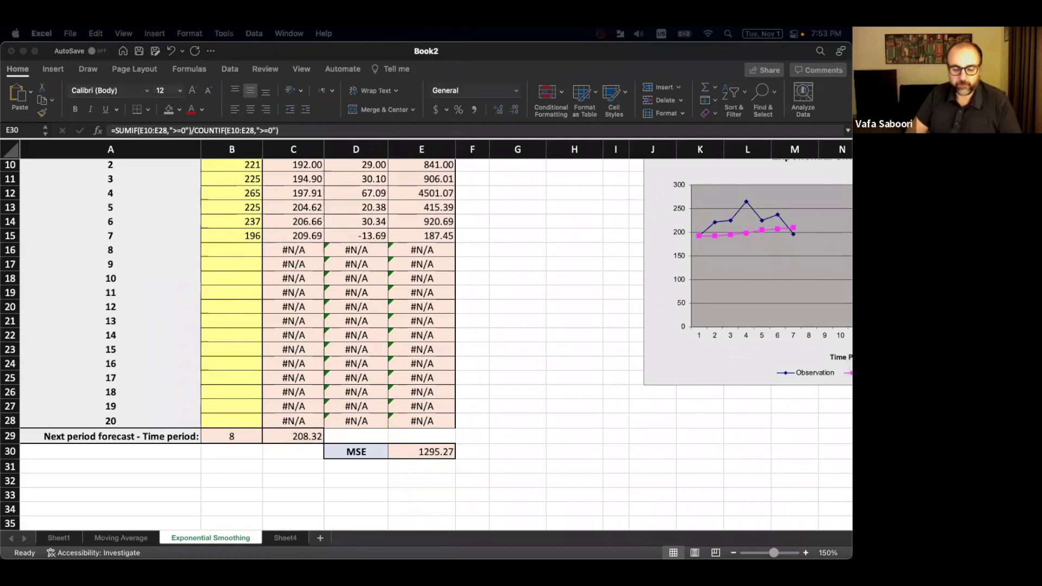
scroll(536, 291, up, 5)
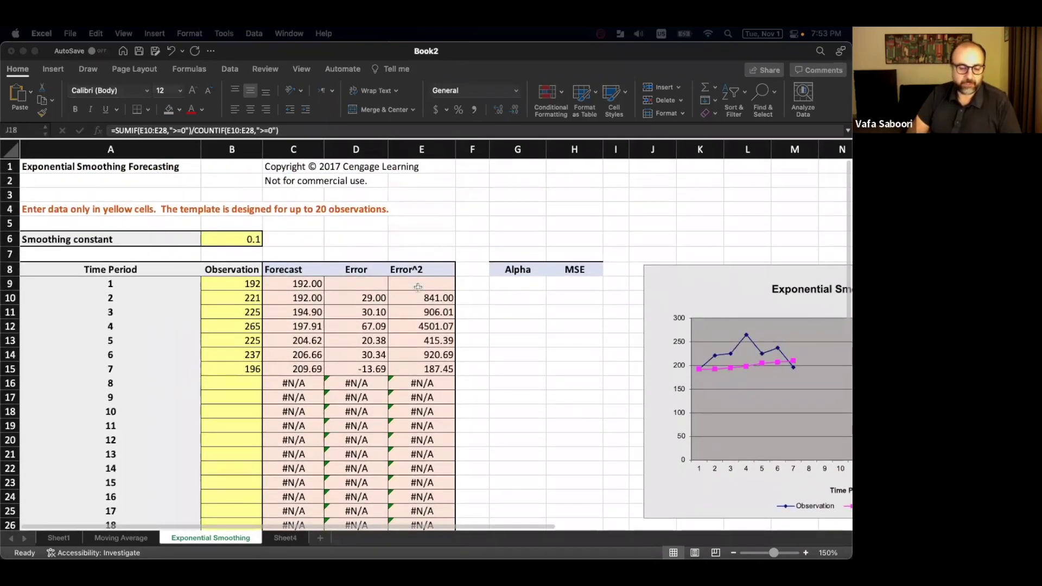
scroll(417, 287, down, 2)
click(418, 285)
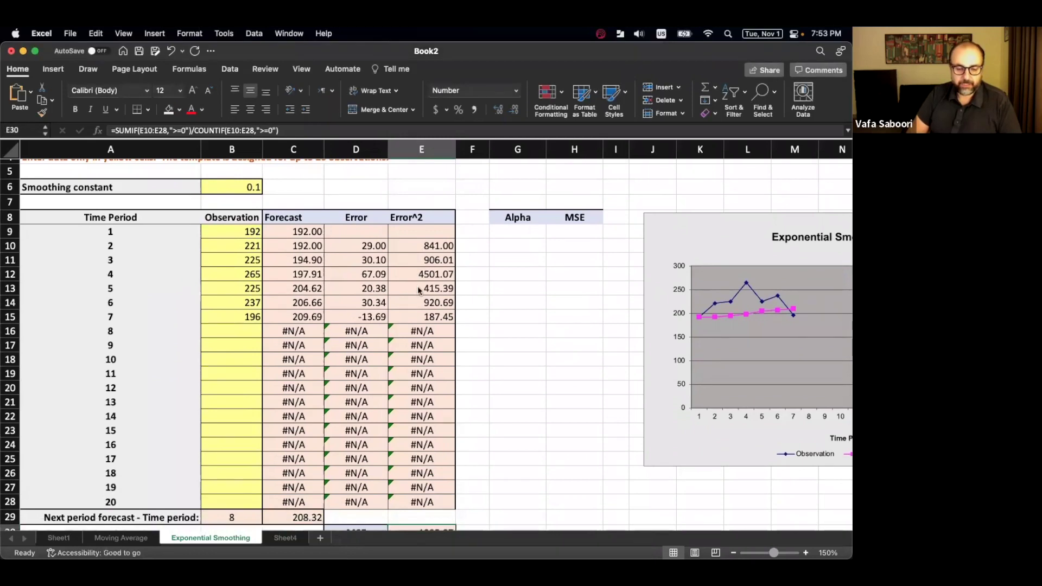
click(418, 287)
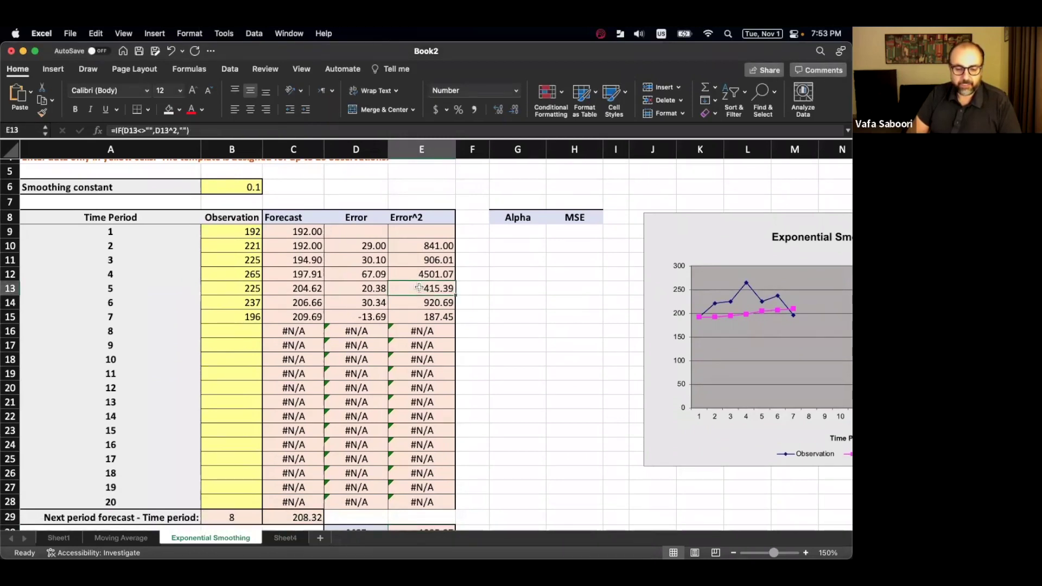
scroll(418, 287, down, 2)
scroll(418, 288, down, 1)
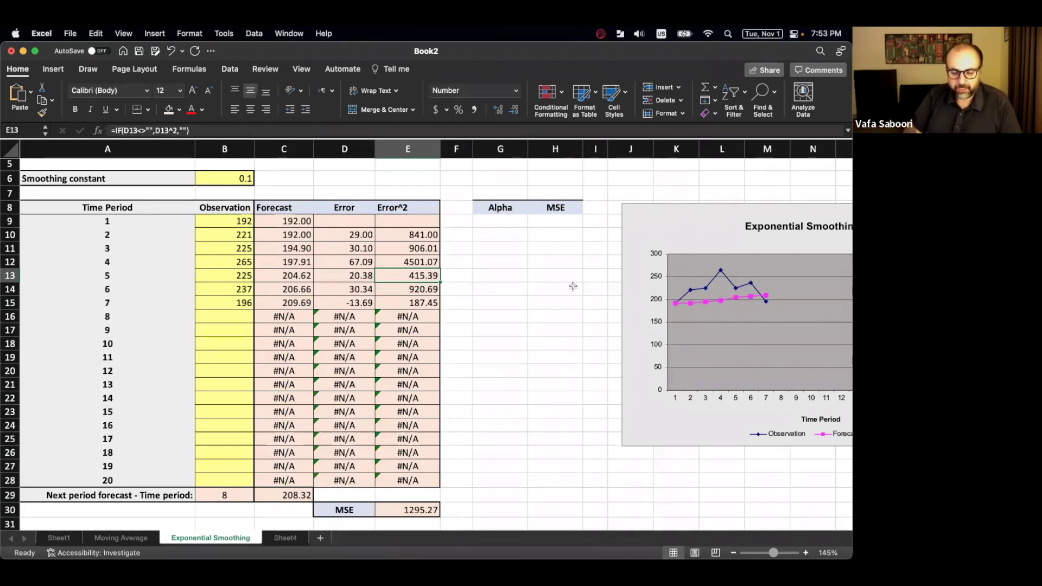
Enter 0.1 as the first alpha value in G9.
click(506, 221)
text(0.1)
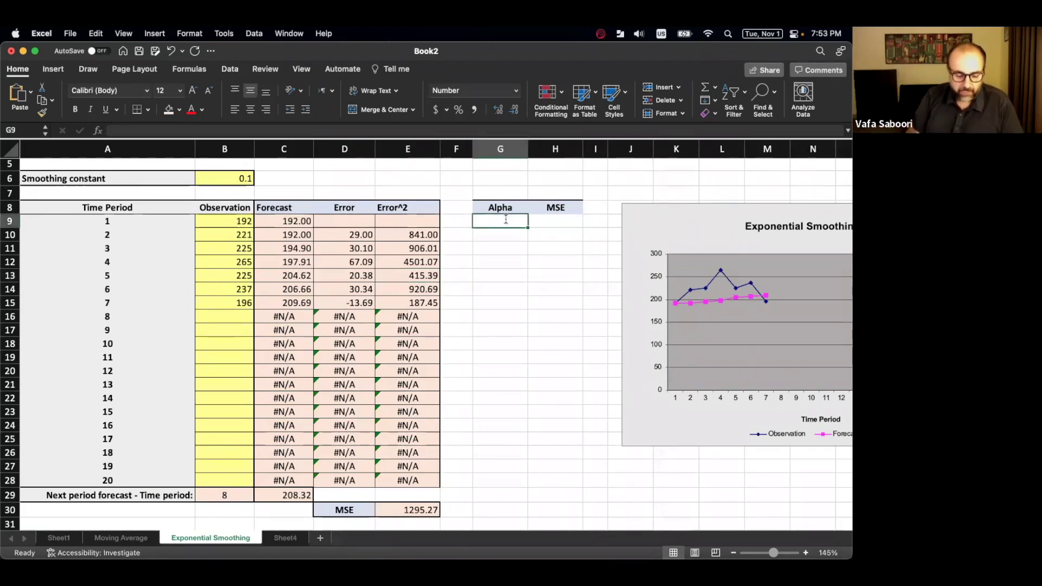
key(Return)
drag(509, 219, 536, 362)
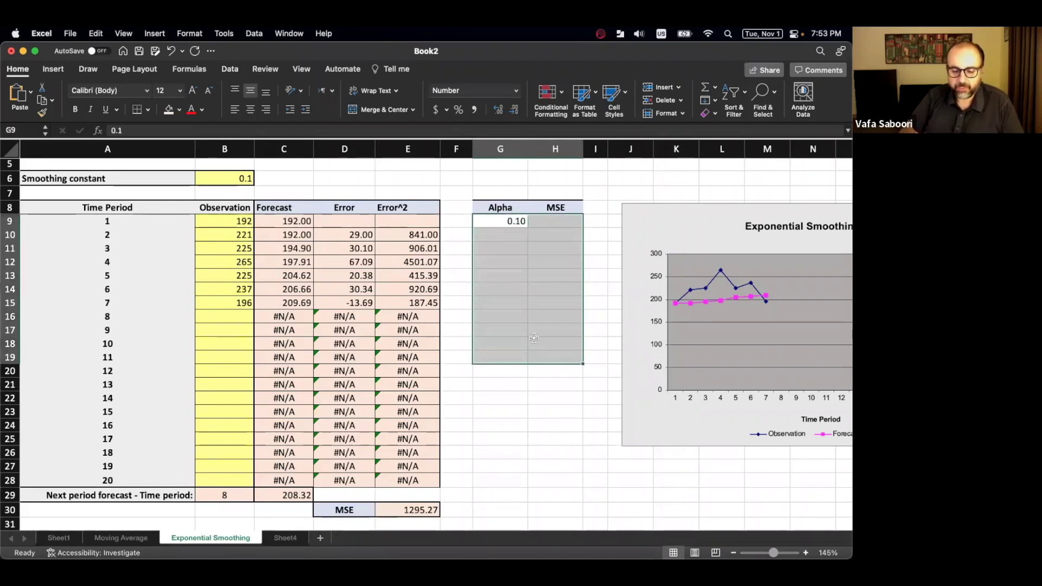
Enter 0.2 in G10 and fill the alpha series in steps of 0.1 down to 0.9 in G17.
click(503, 233)
text(.)
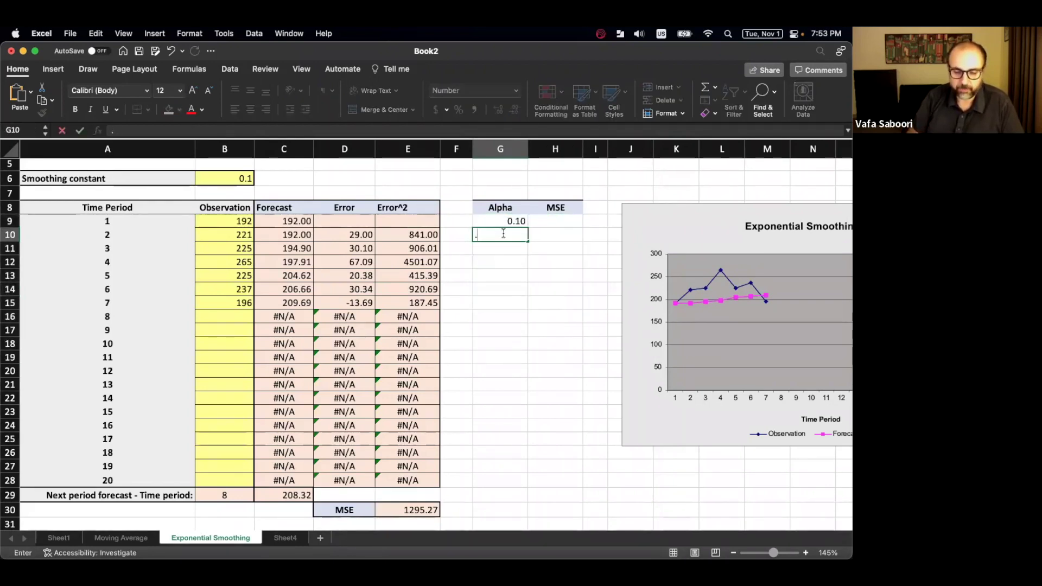
text(32)
key(Return)
drag(507, 221, 518, 338)
click(512, 248)
Set G10 to 0.15 and fill the alpha series in steps of 0.05 down to 1.00 in G27.
click(506, 234)
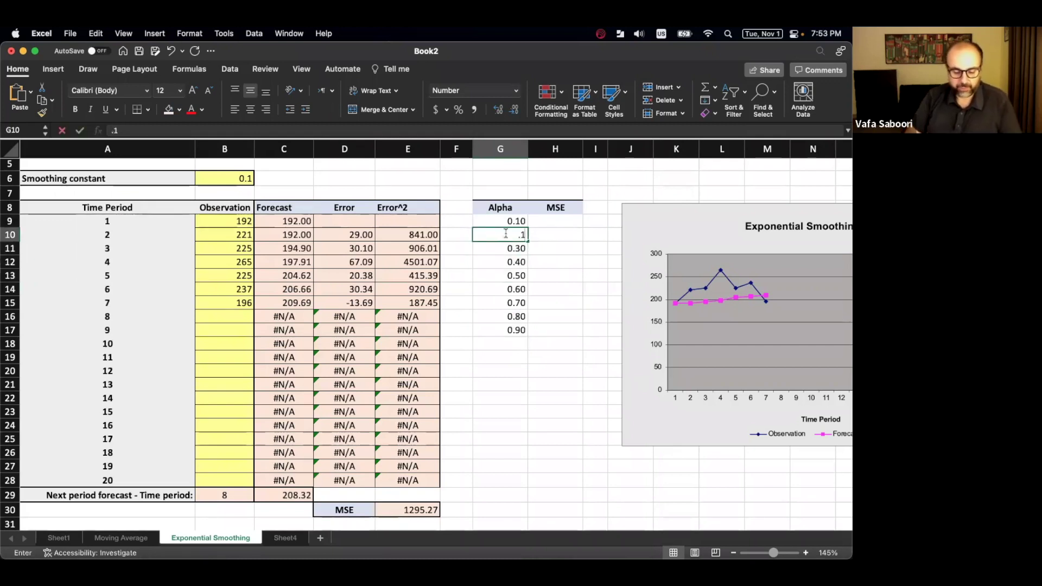
text(.15)
key(Return)
drag(511, 221, 529, 466)
click(537, 319)
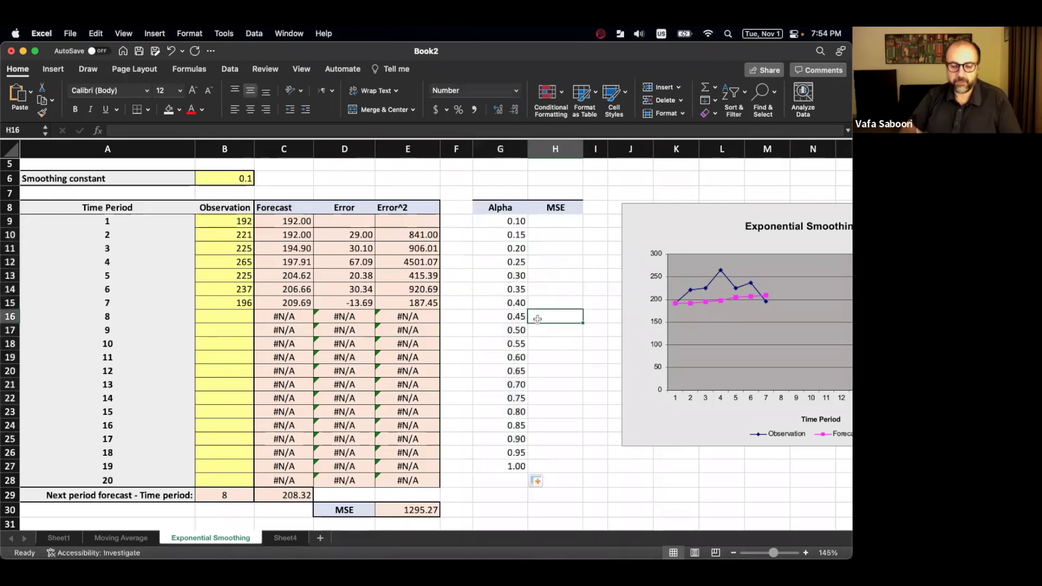
Link the first MSE cell, H9, to the template's MSE with the formula =E30.
click(551, 223)
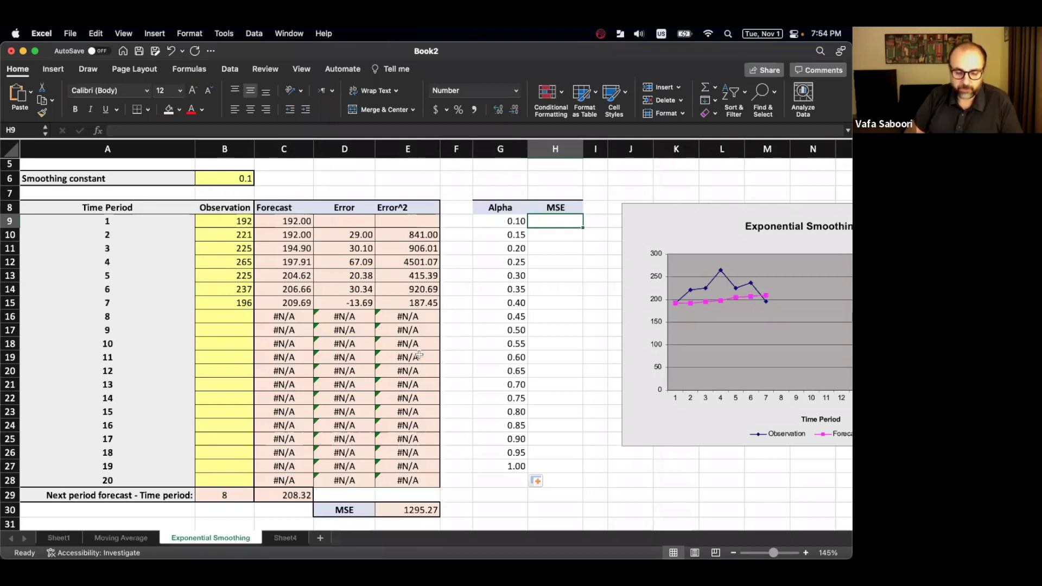
click(505, 219)
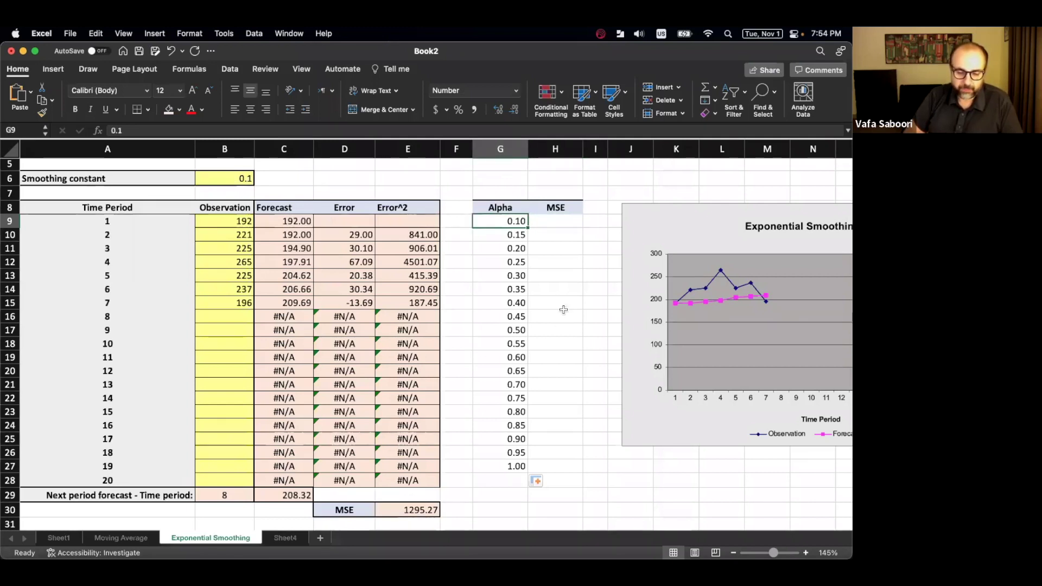
click(549, 223)
text(=)
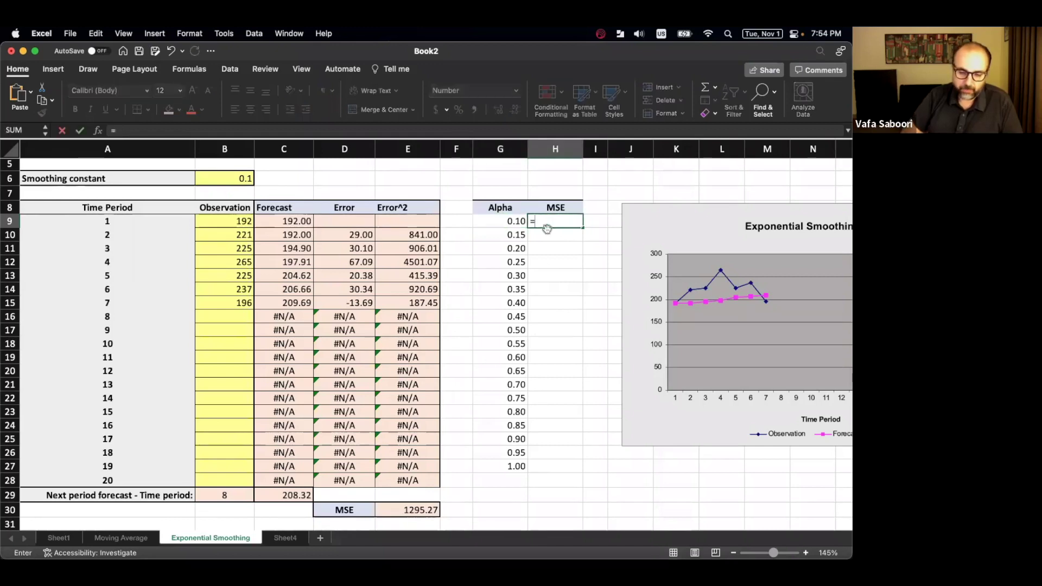
click(414, 508)
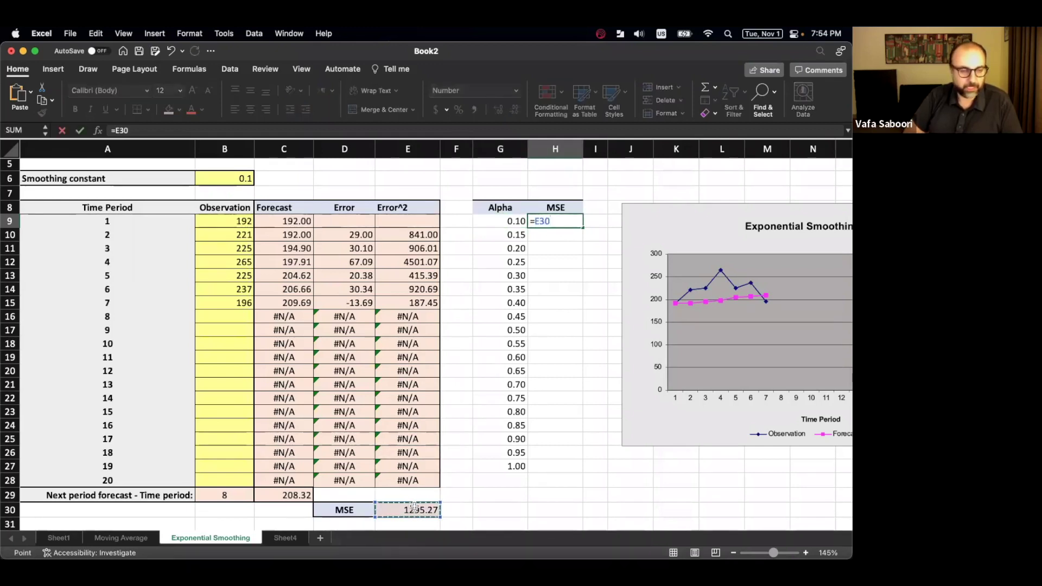
key(Return)
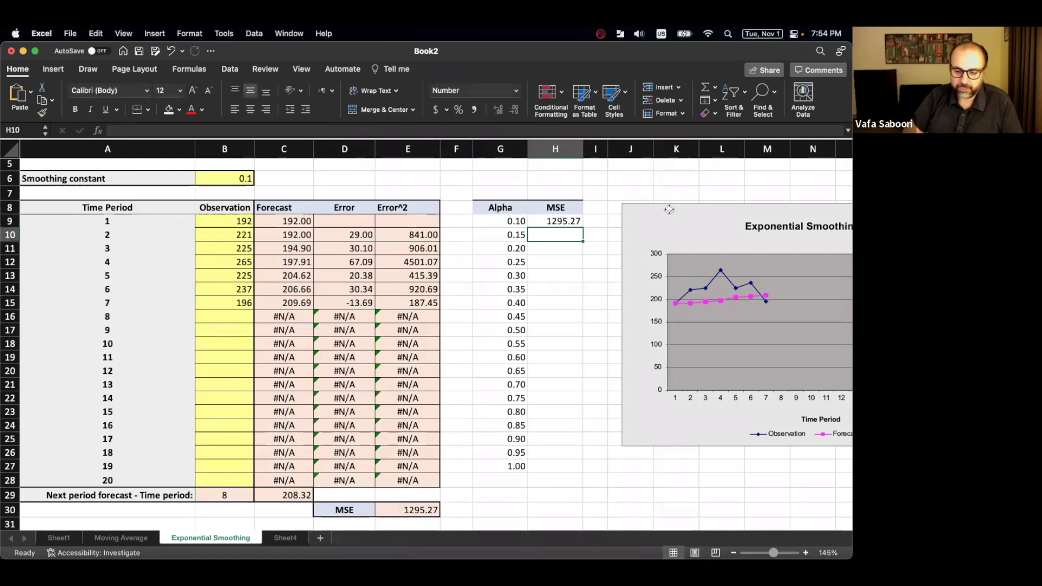
Move the chart over to start at column L and show H9's formula in I9 with =FORMULATEXT(H9).
drag(668, 209, 760, 210)
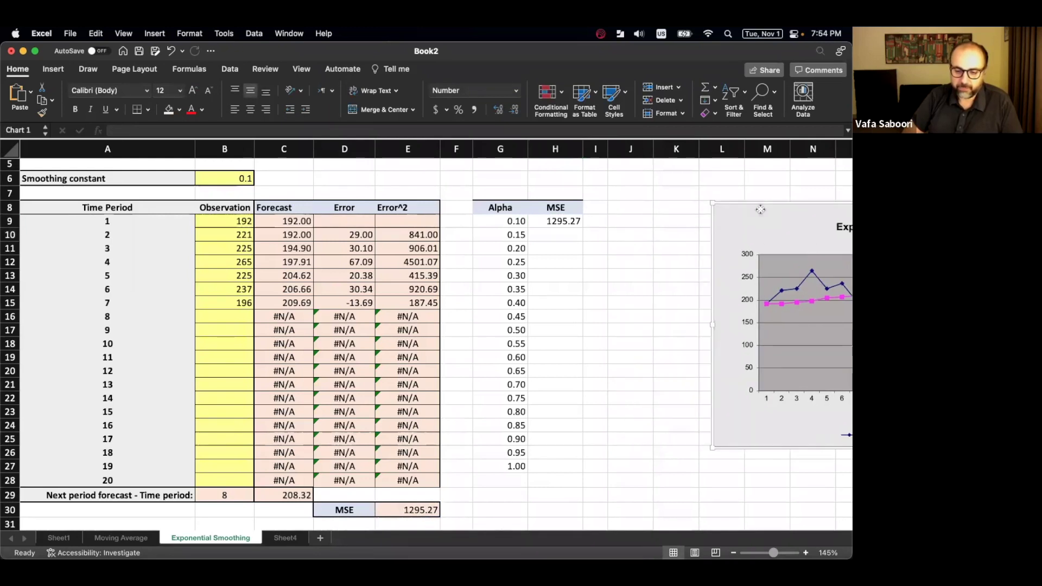
click(604, 214)
text(=formula)
double_click(631, 248)
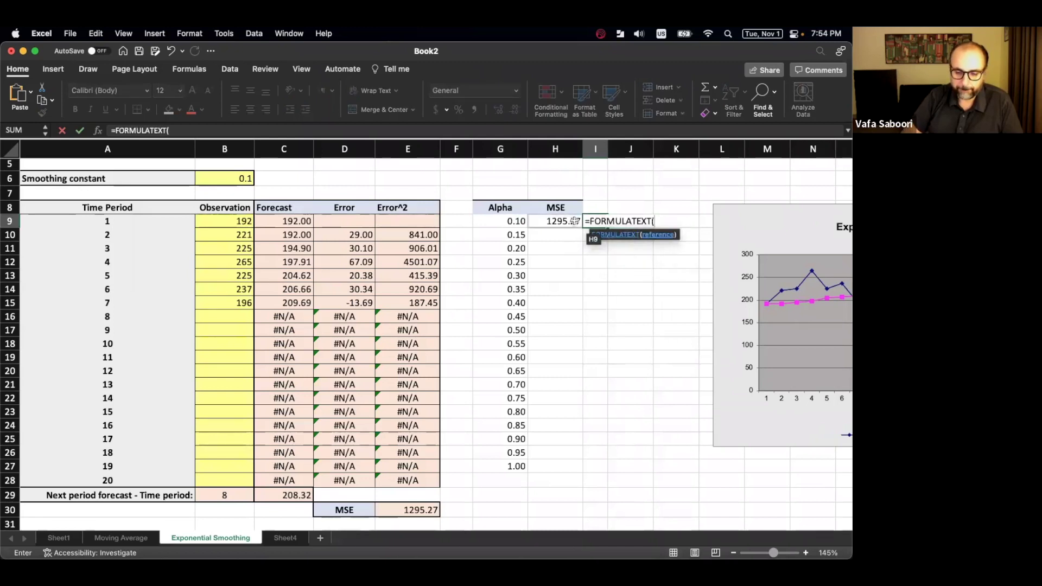
click(555, 221)
key(Return)
Shade the formula text cell I9 with the current light orange fill color.
click(590, 222)
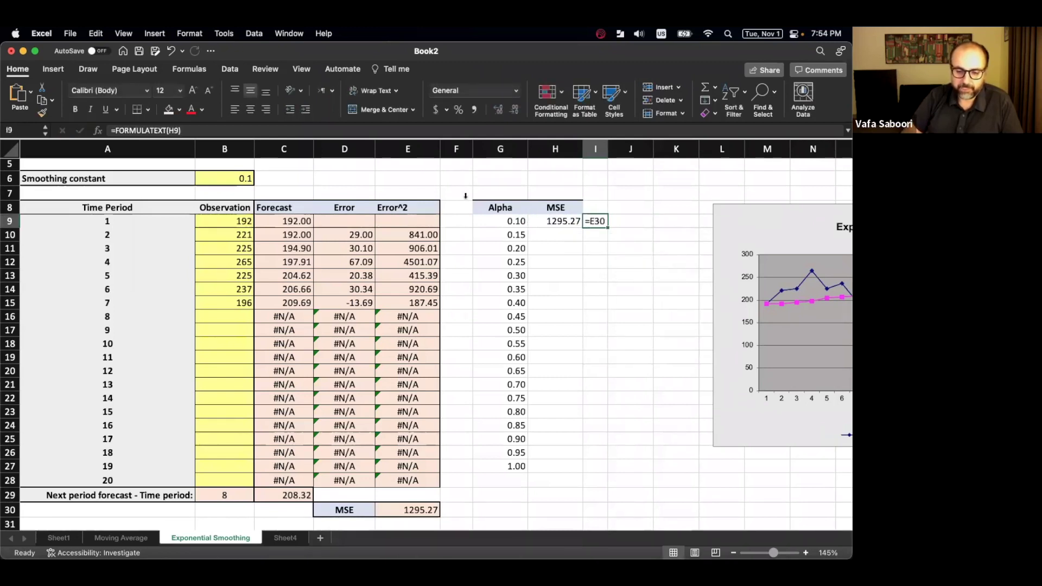
click(169, 109)
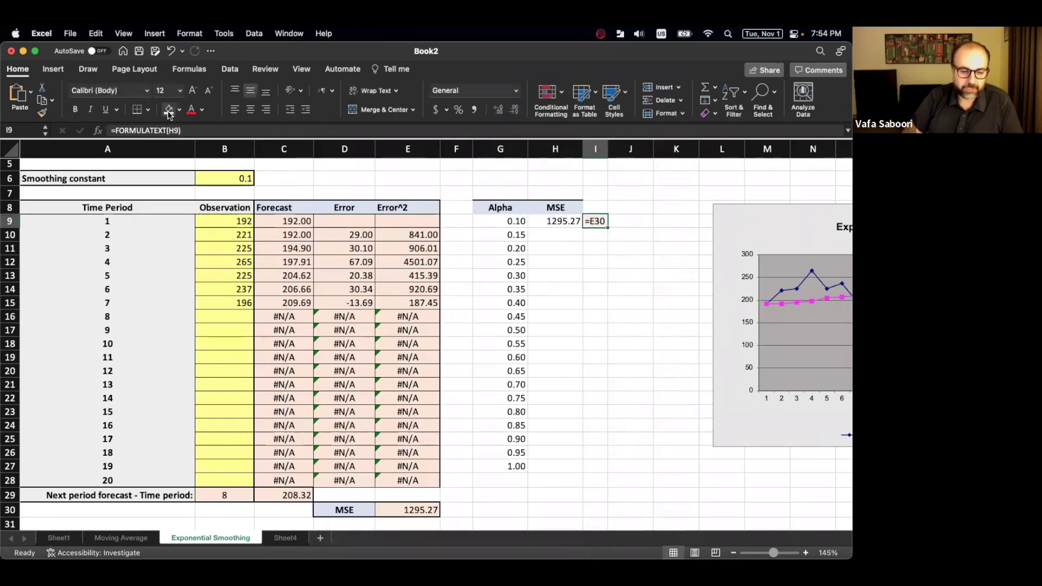
click(507, 233)
Create a one-variable what-if data table over G9:H27 using the smoothing constant $B$6 as the column input cell.
click(510, 219)
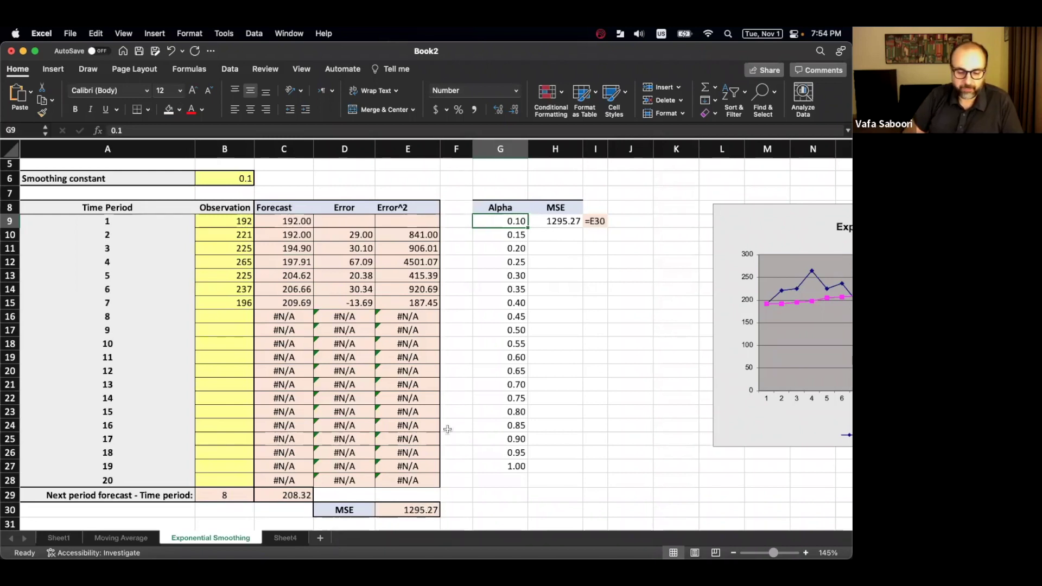
key(shift+Right)
key(shift+Down)
key(shift+Down)
key(shift+Down)
key(shift+Down)
key(shift+Down)
key(shift+Down)
key(shift+Down)
key(shift+Down)
key(shift+Down)
key(shift+Down)
key(shift+Down)
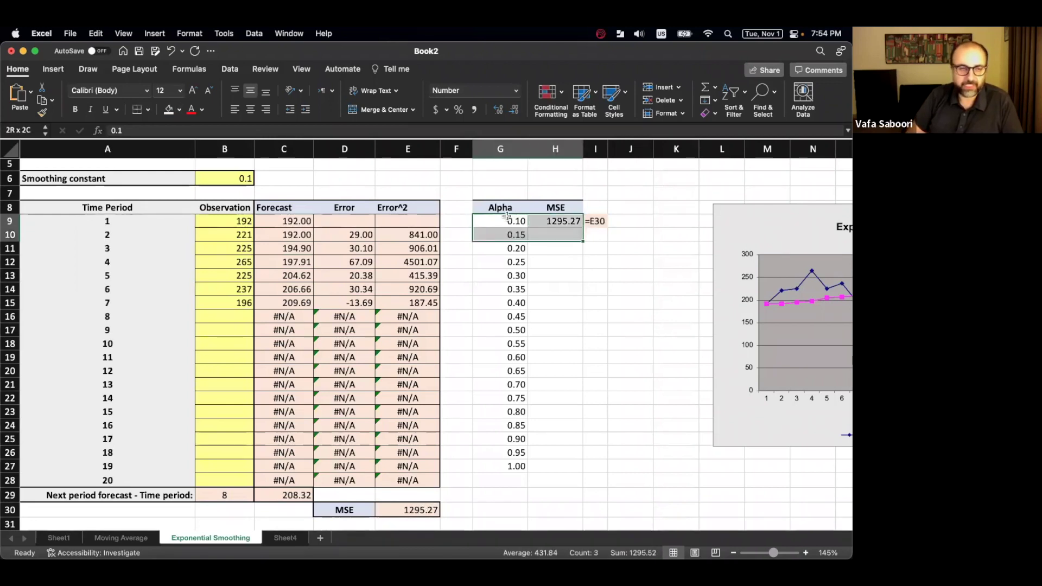
key(shift+Down)
key(shift+Down)
key(shift+Down)
key(shift+Down)
key(shift+Down)
key(shift+Down)
key(shift+Down)
key(shift+Down)
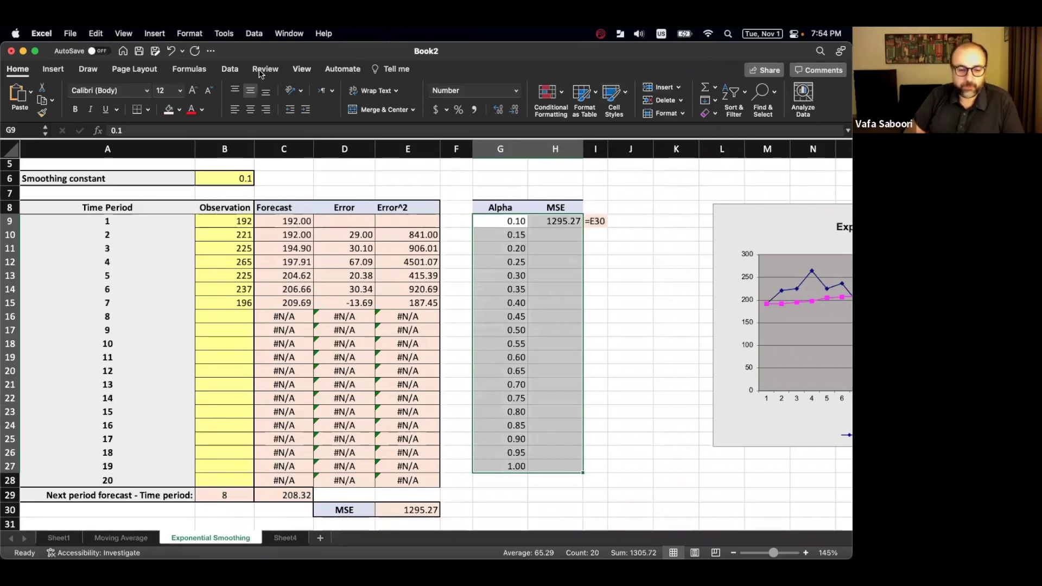
click(229, 73)
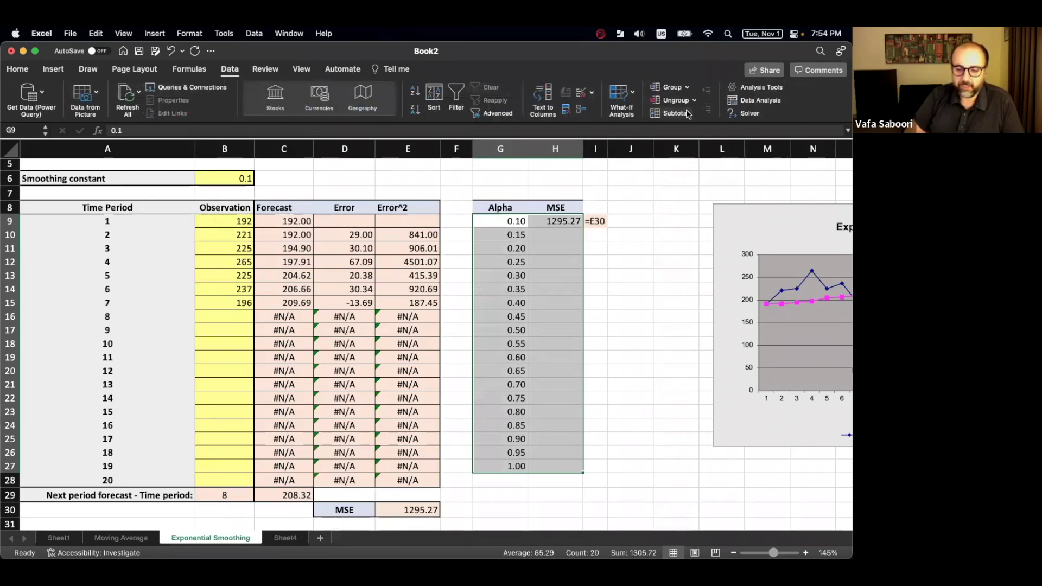
click(625, 96)
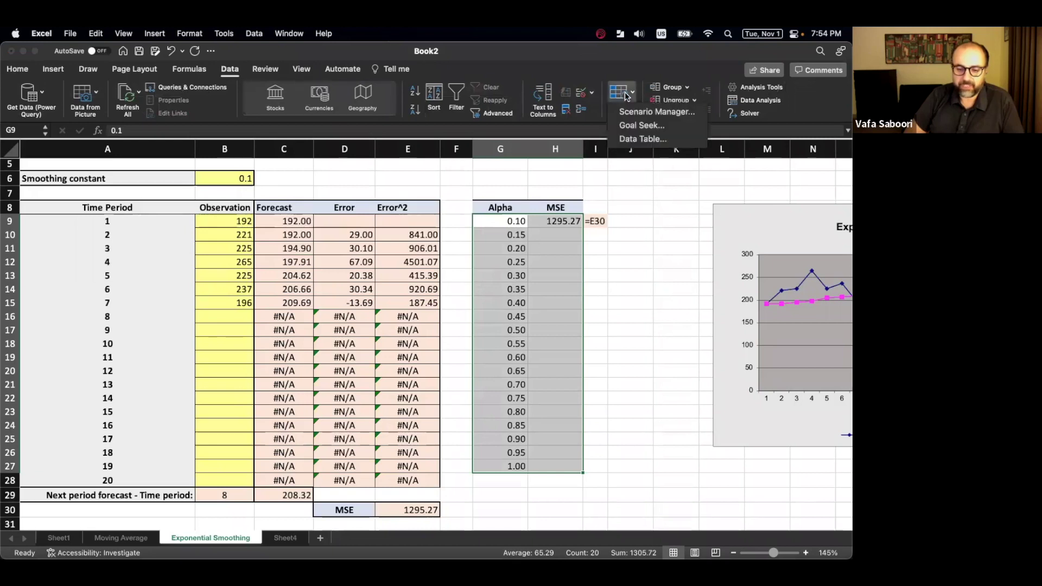
click(649, 140)
drag(452, 154, 724, 252)
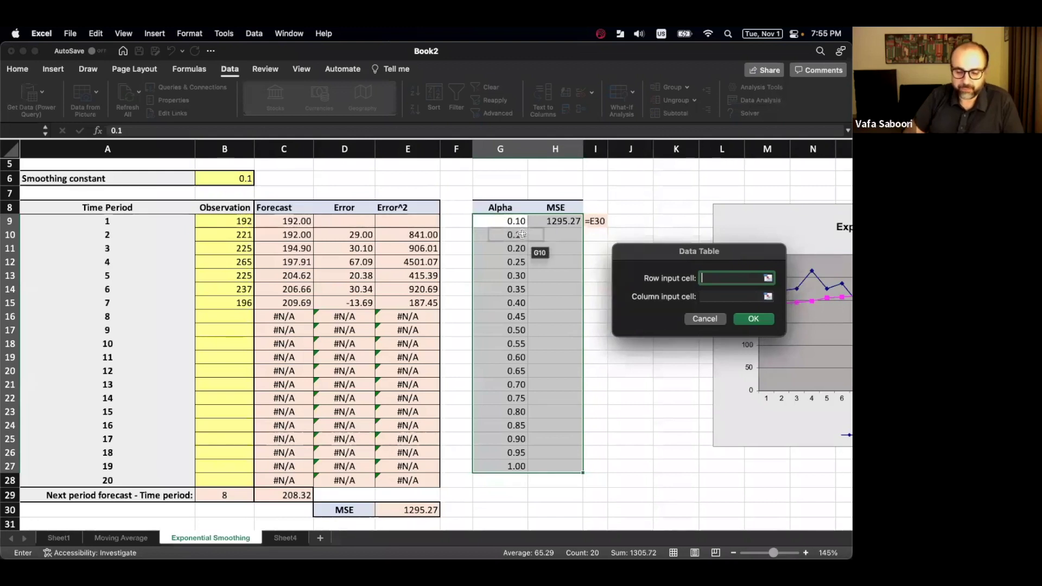
click(715, 296)
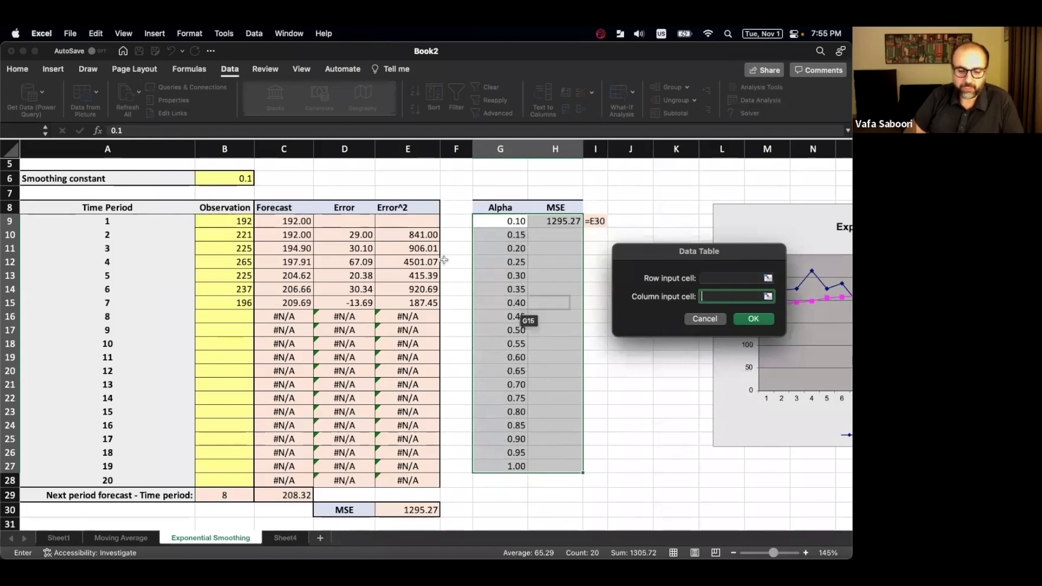
click(221, 173)
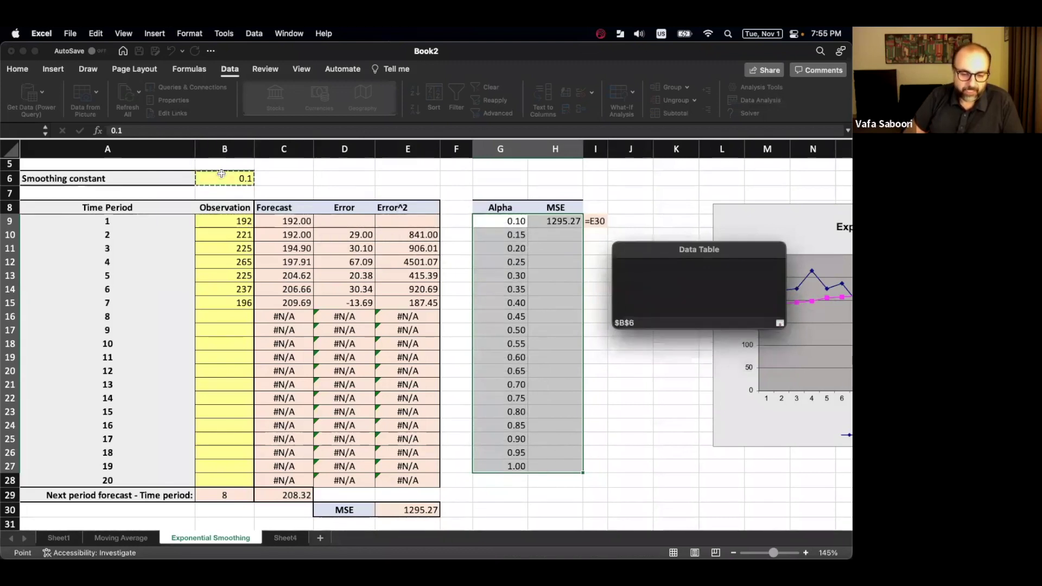
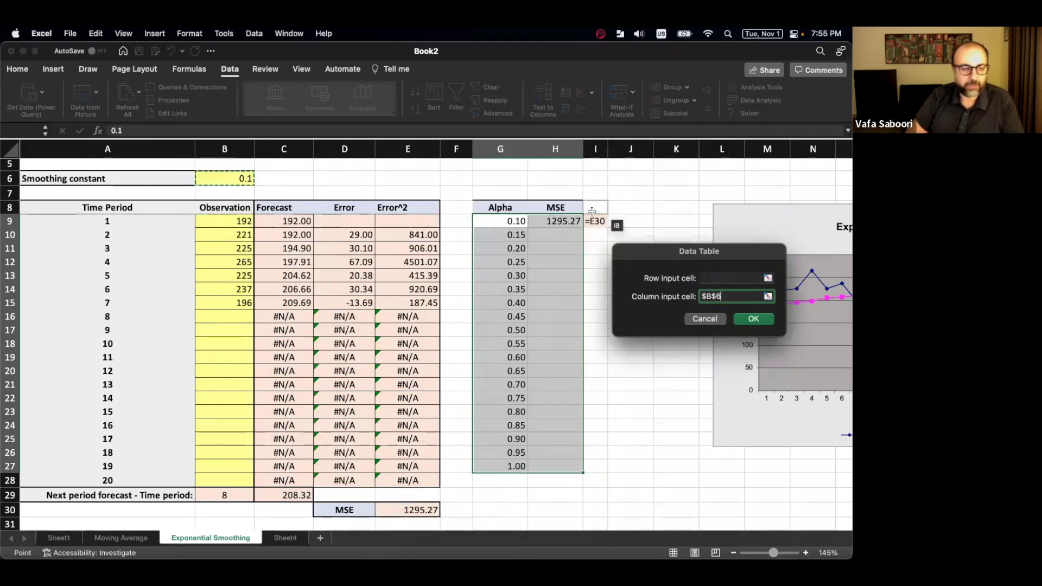
click(752, 319)
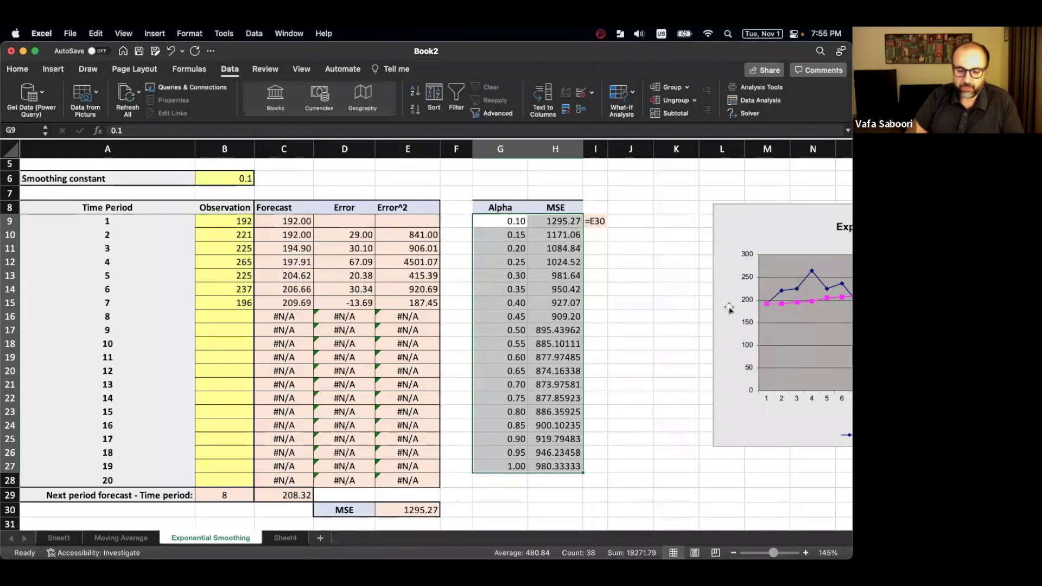
Conditionally format the MSE values in H9:H27 to highlight the bottom 1 item with light red fill and dark red text.
click(637, 262)
drag(561, 220, 554, 468)
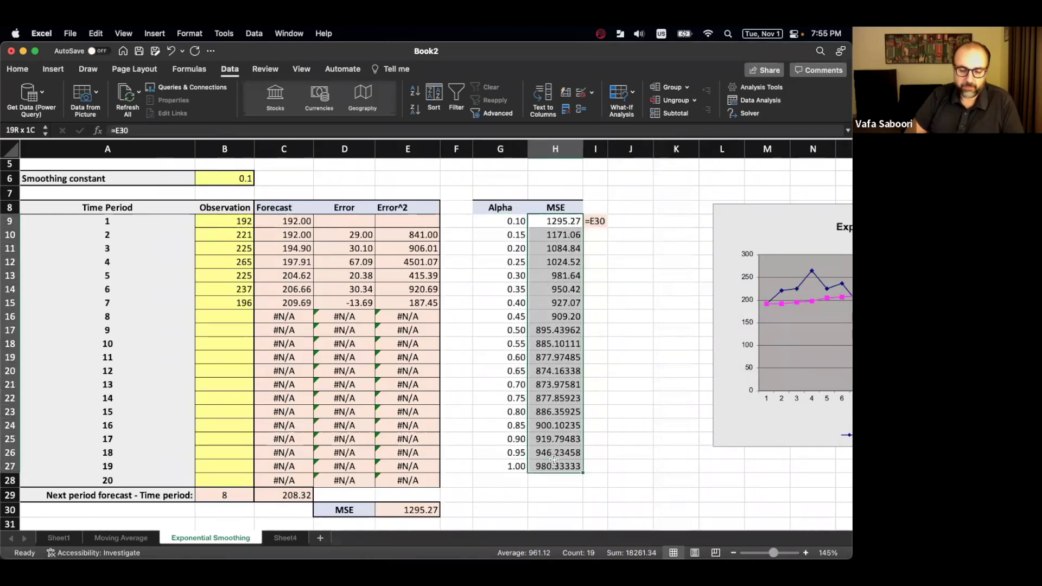
click(17, 69)
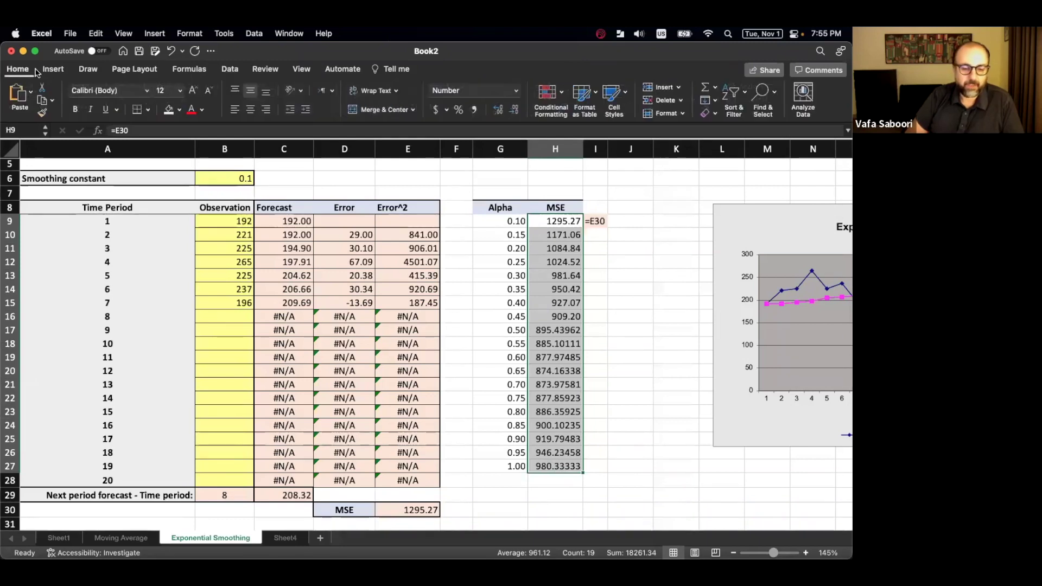
click(561, 94)
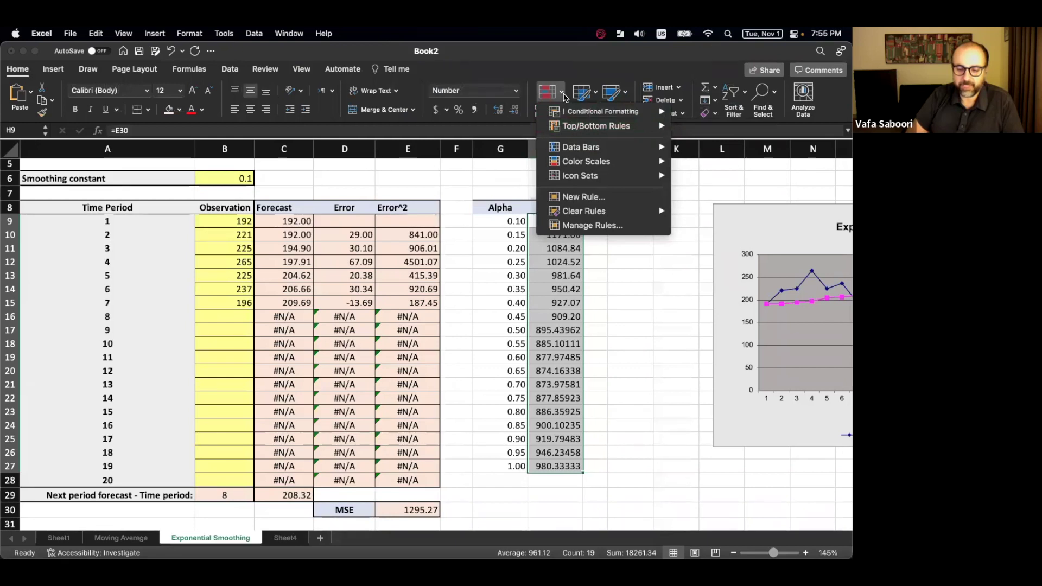
mouse_move(572, 112)
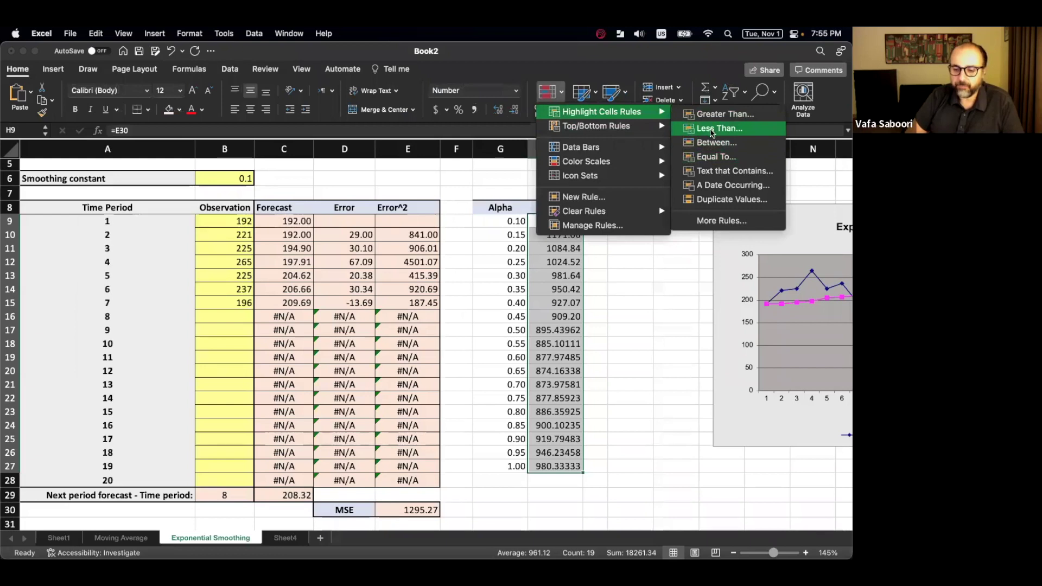
mouse_move(657, 129)
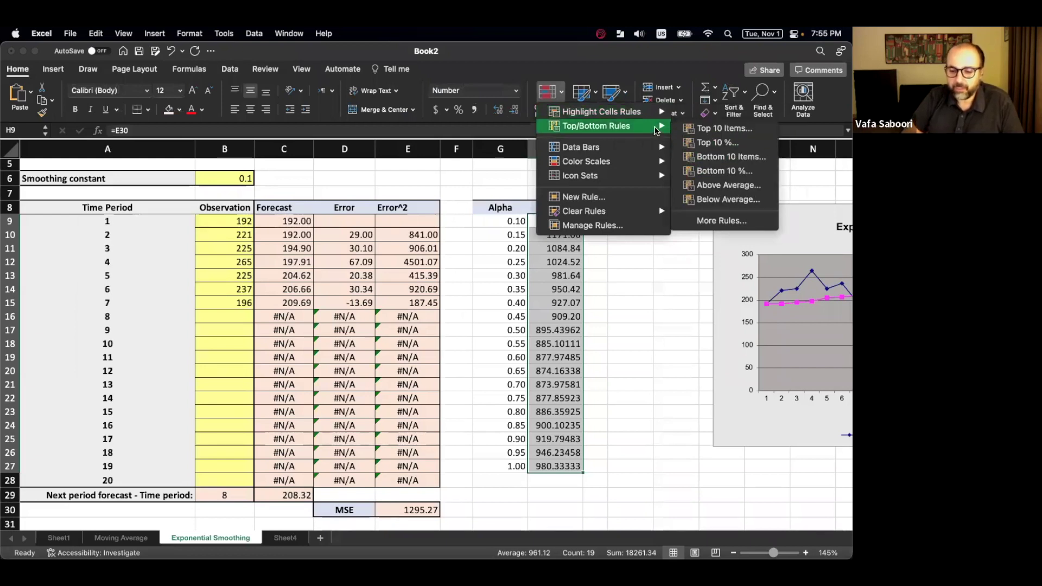
click(710, 158)
text(1)
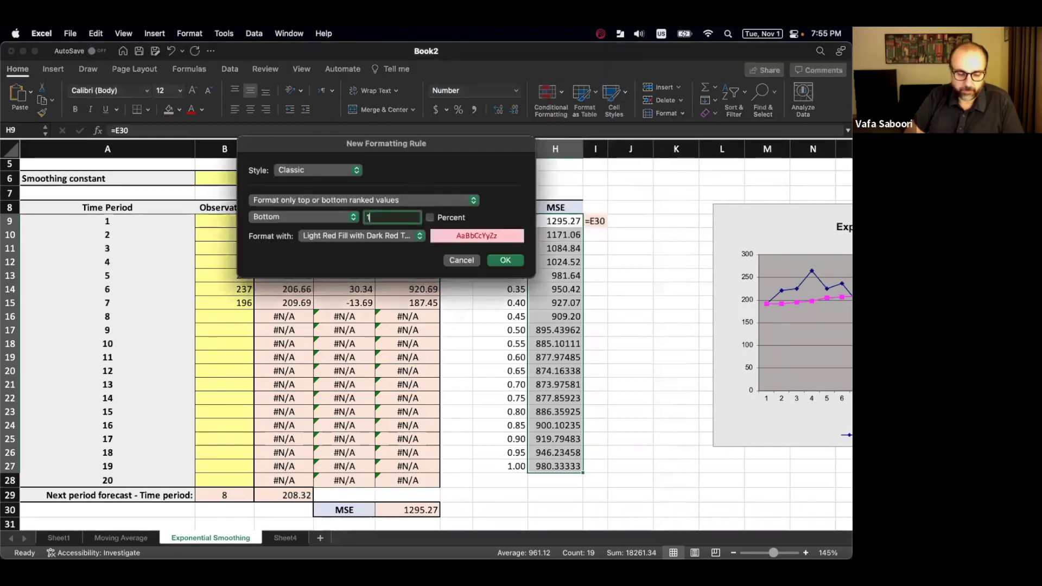
click(505, 261)
click(610, 429)
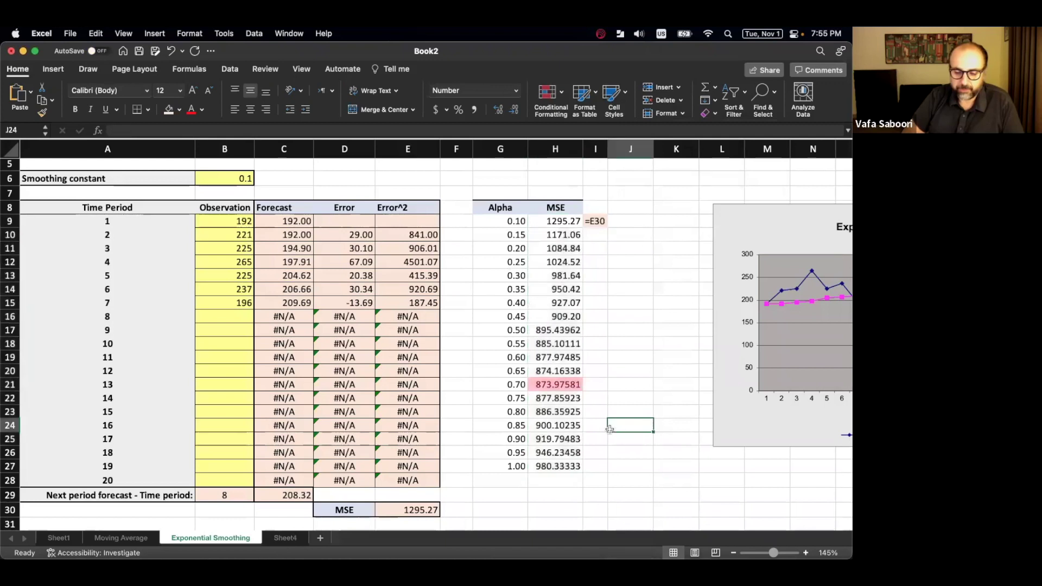
Color the text of the alpha 0.70 row, G21:H21, red.
drag(503, 386, 541, 385)
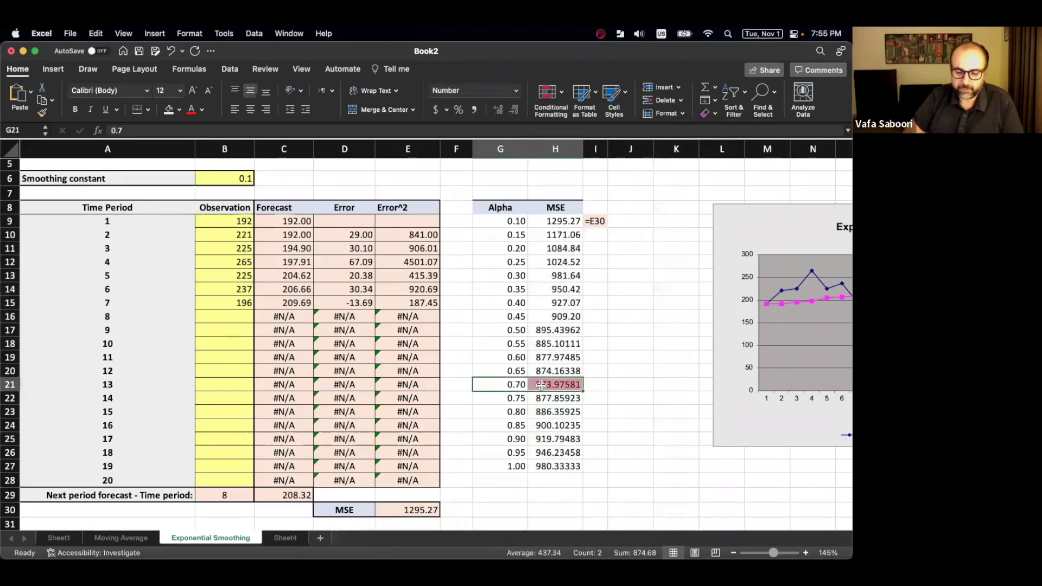
click(191, 110)
click(556, 411)
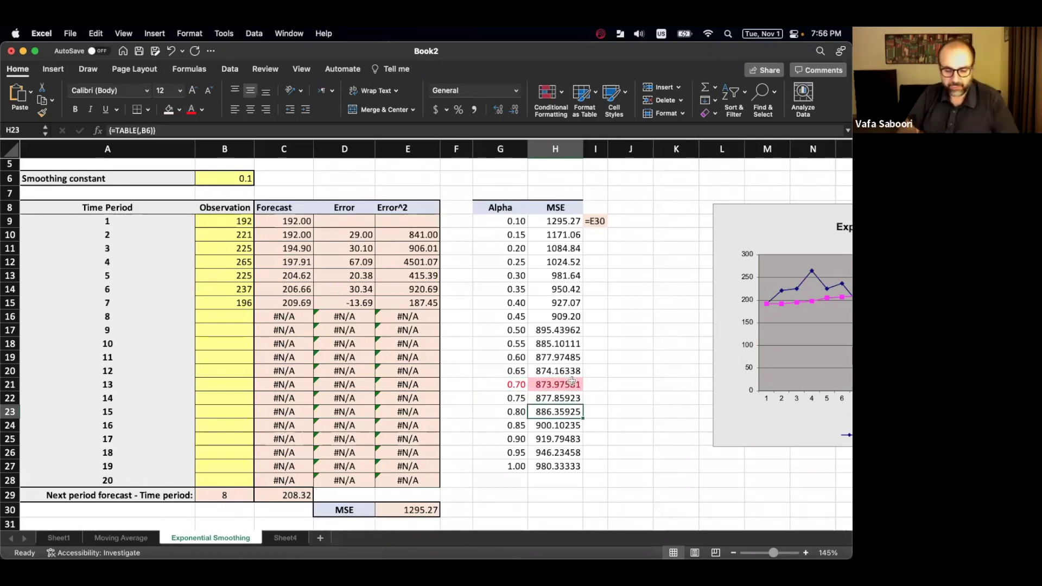
click(528, 383)
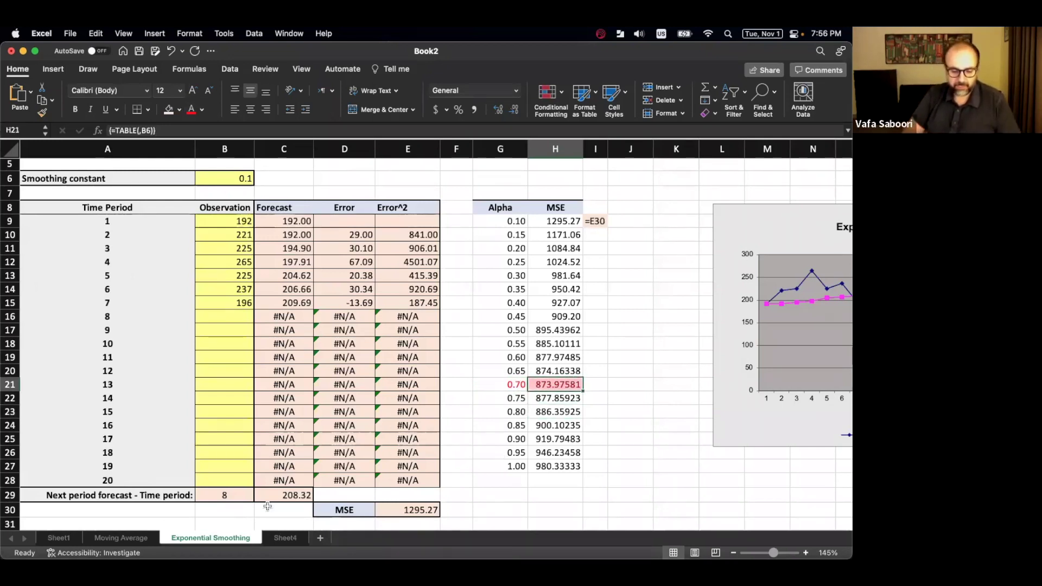
Review the k = 4 row in the MSE table on the Moving Average sheet, and return to the Exponential Smoothing sheet.
click(138, 538)
drag(548, 255, 499, 253)
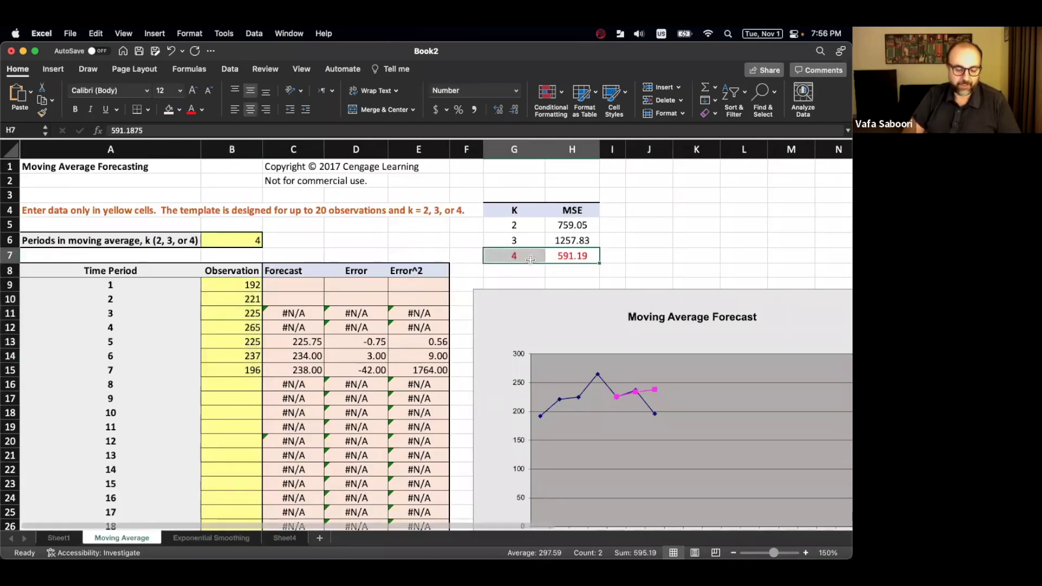
key(ctrl+Up)
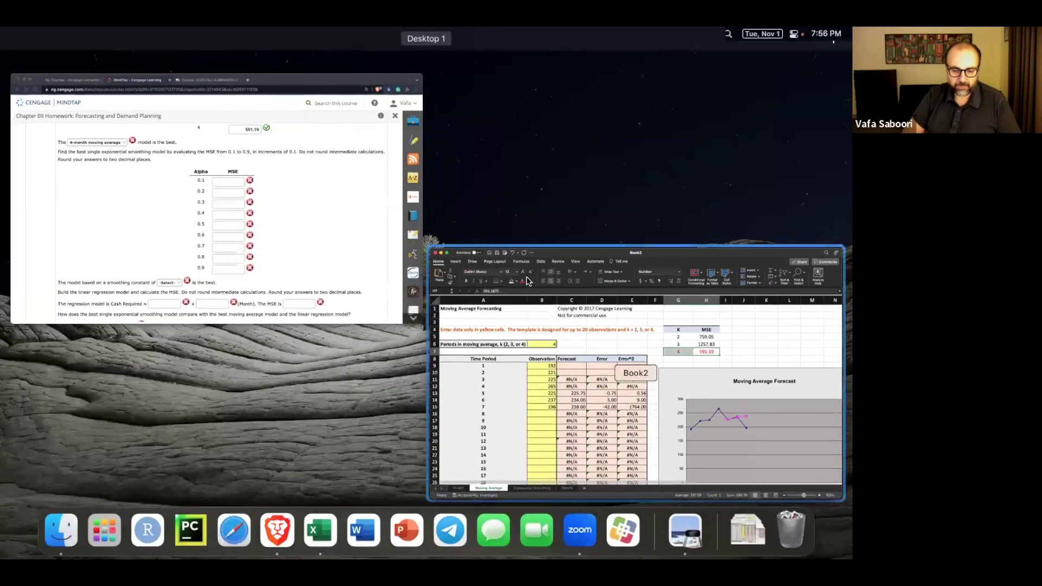
key(ctrl+Up)
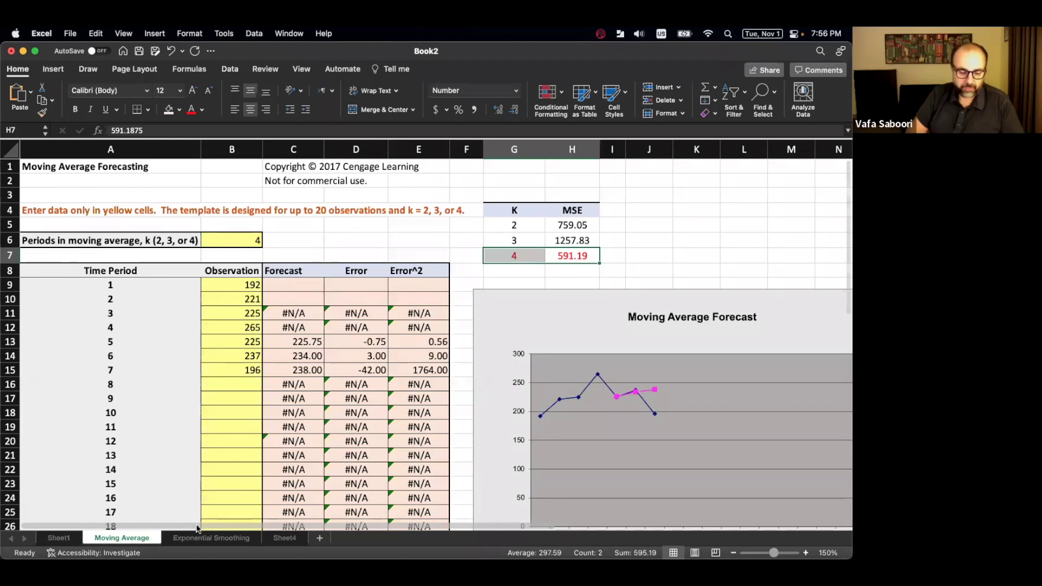
click(211, 537)
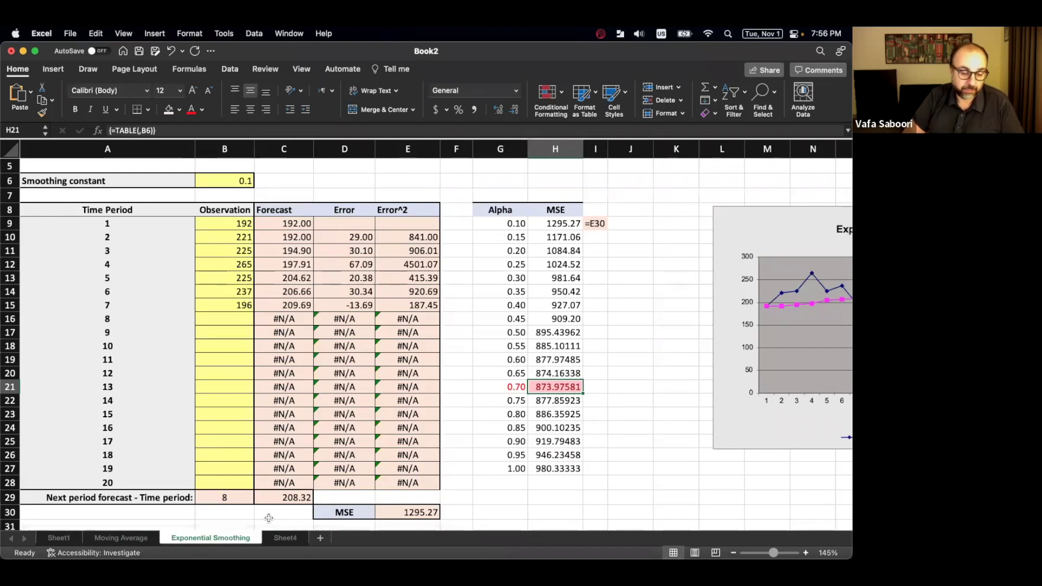
Switch to the MindTap homework in Brave, choose 0.7 as the best smoothing constant, and check the work.
key(ctrl+Up)
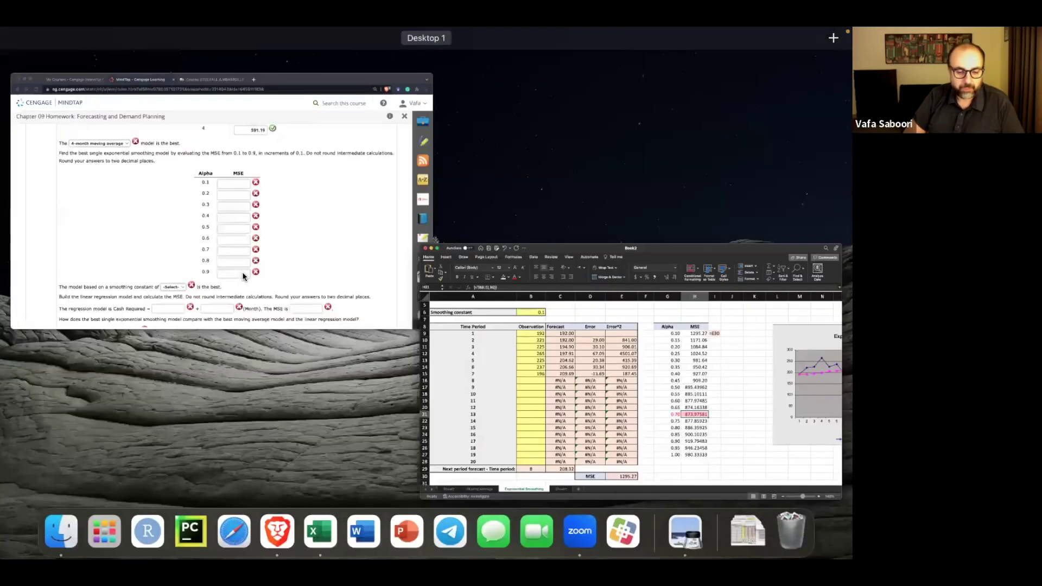
click(206, 217)
scroll(202, 381, down, 1)
click(337, 369)
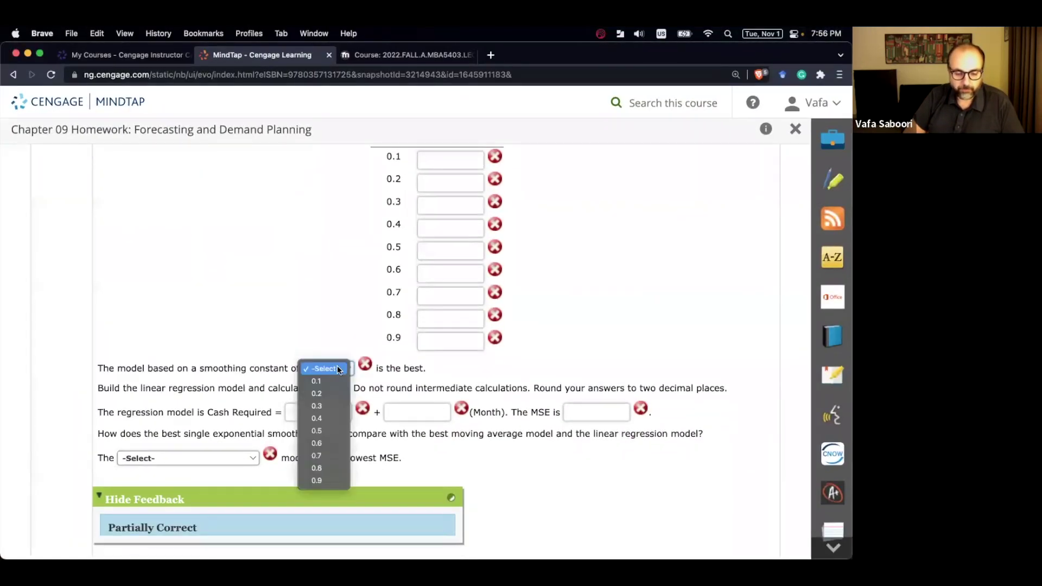
click(335, 456)
scroll(498, 383, down, 5)
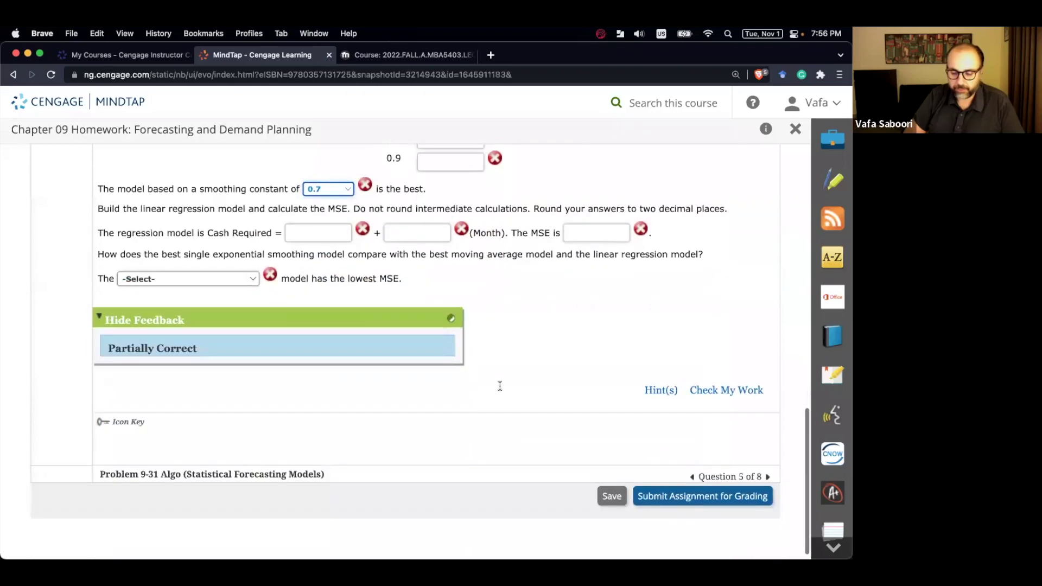
click(727, 390)
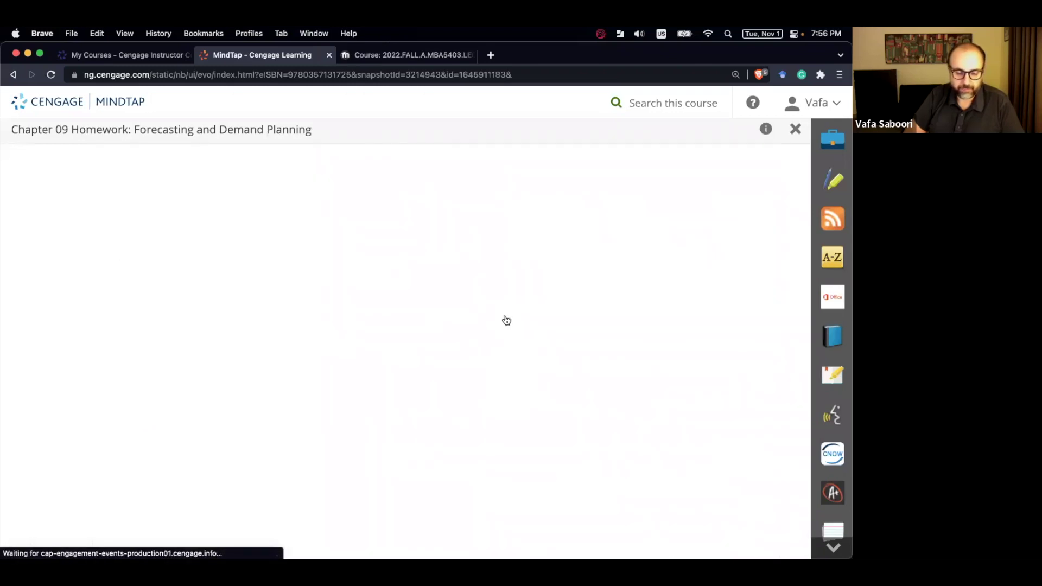
scroll(235, 323, down, 1)
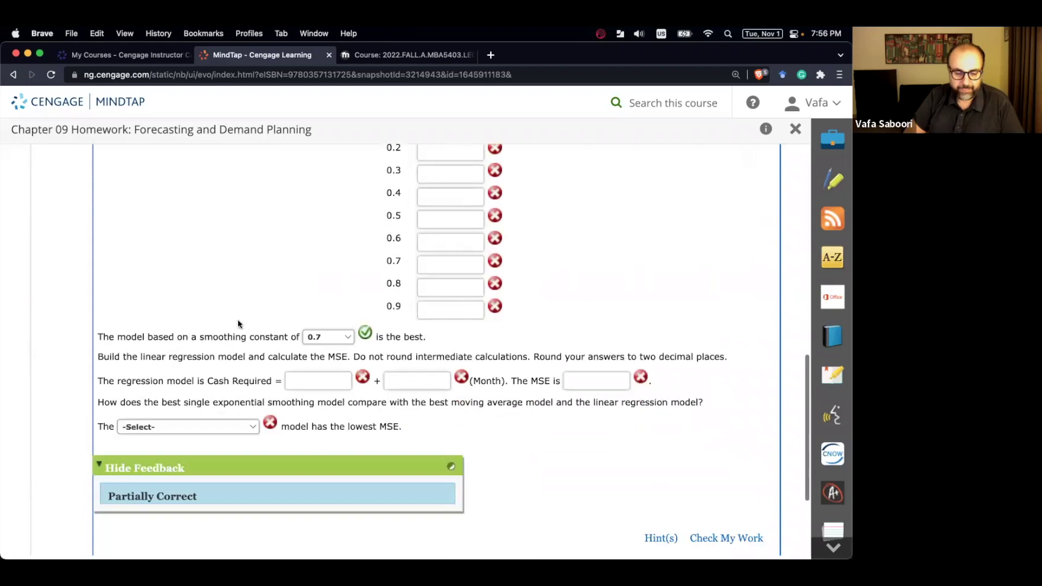
triple_click(176, 379)
click(176, 380)
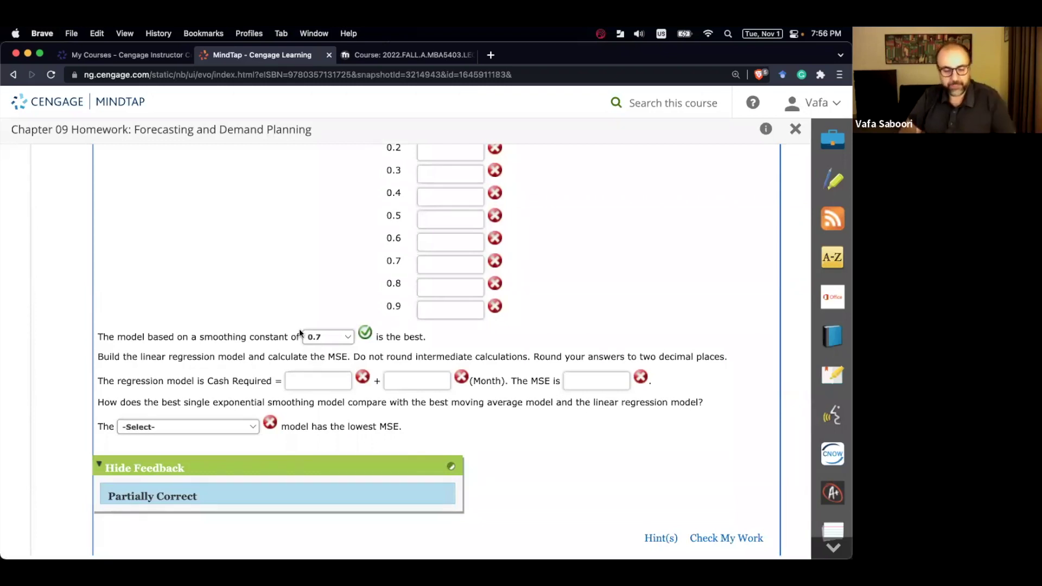
Switch to Excel and copy the time periods and observations in A9:B15 as values into a new sheet starting at A1.
key(super+Tab)
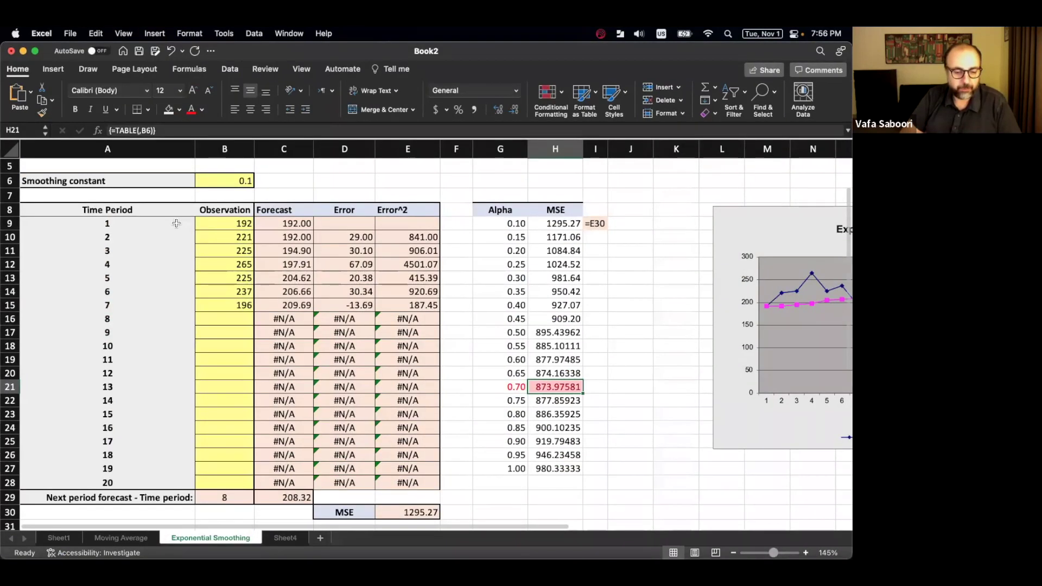
drag(172, 223, 233, 302)
key(super+c)
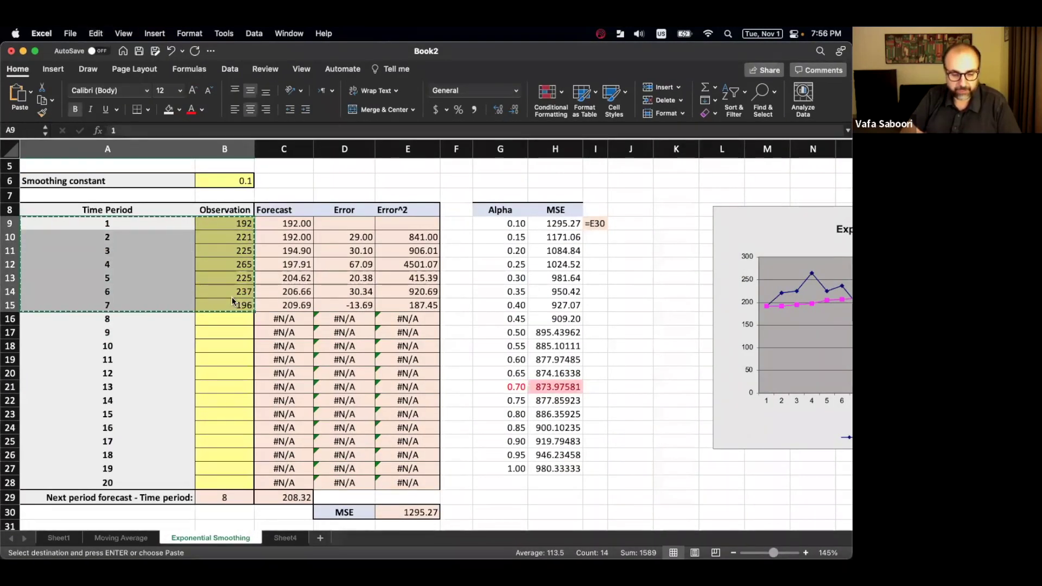
click(294, 539)
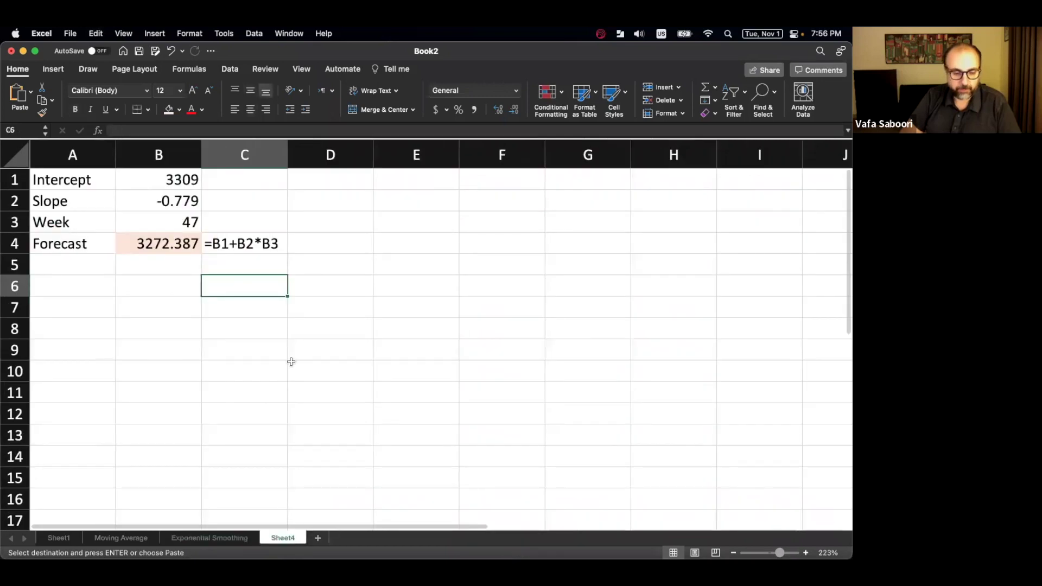
click(318, 537)
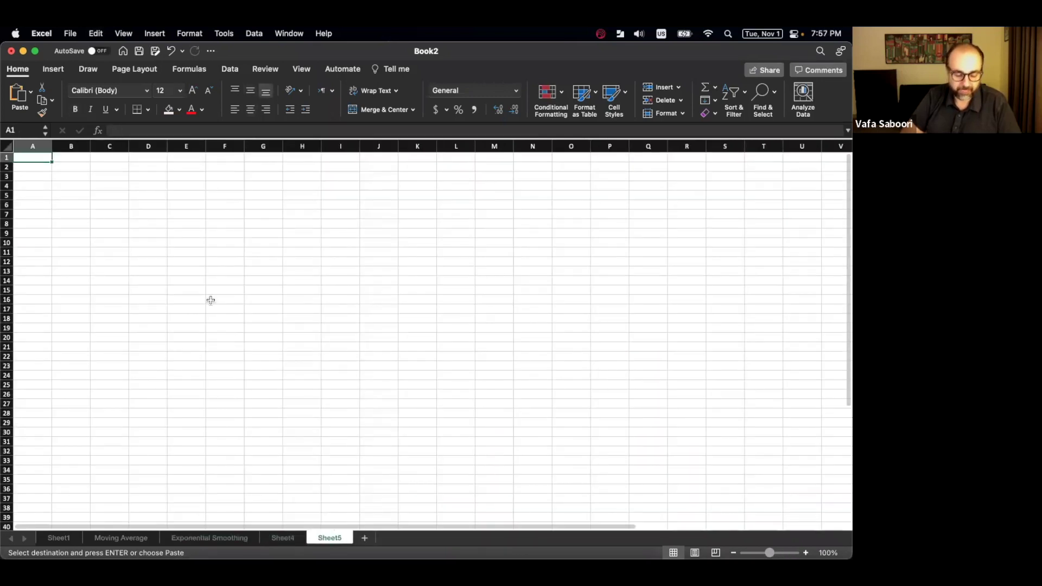
right_click(38, 156)
mouse_move(171, 206)
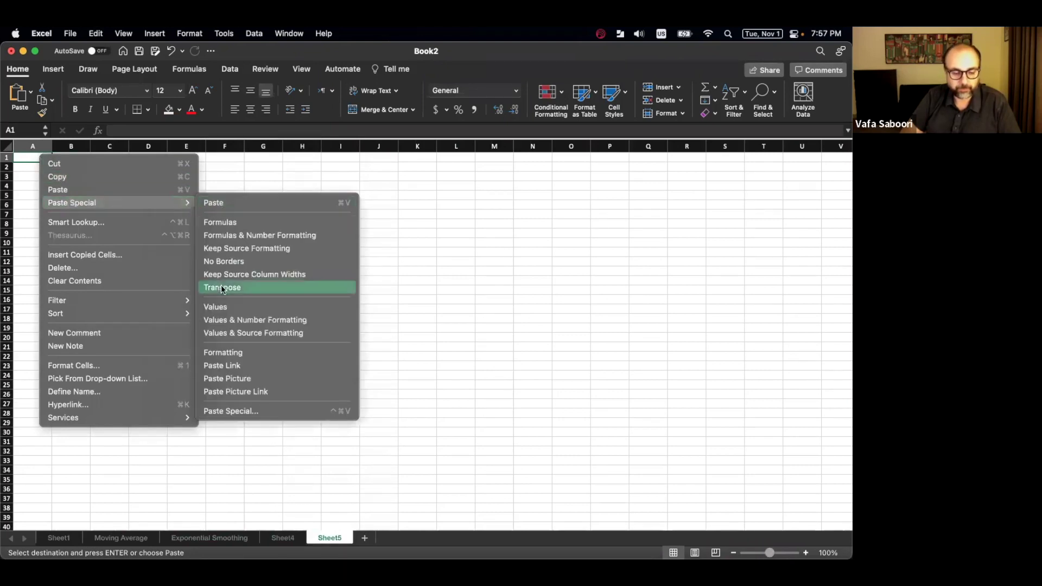
click(217, 307)
click(136, 239)
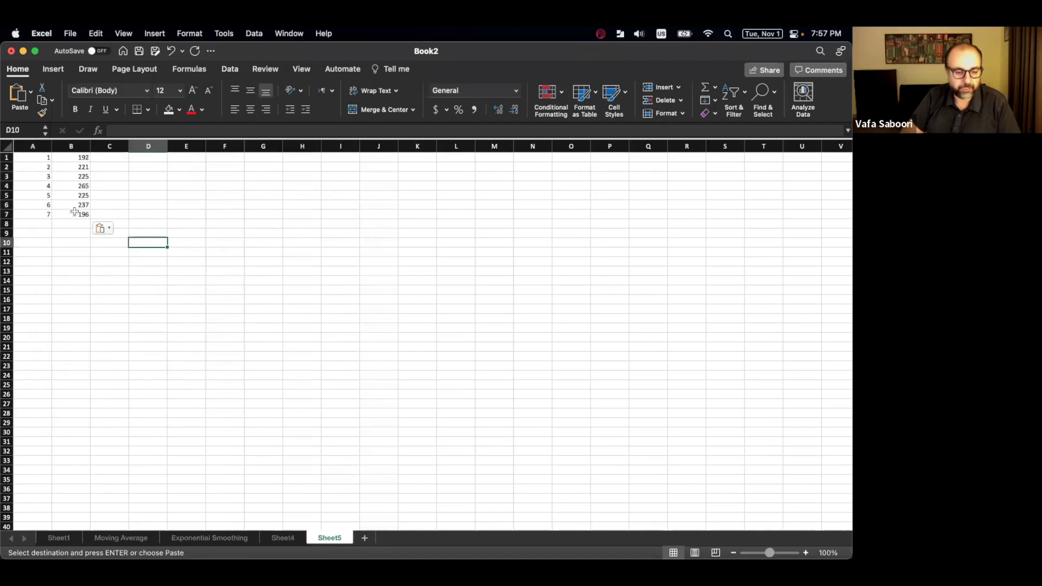
scroll(136, 238, up, 5)
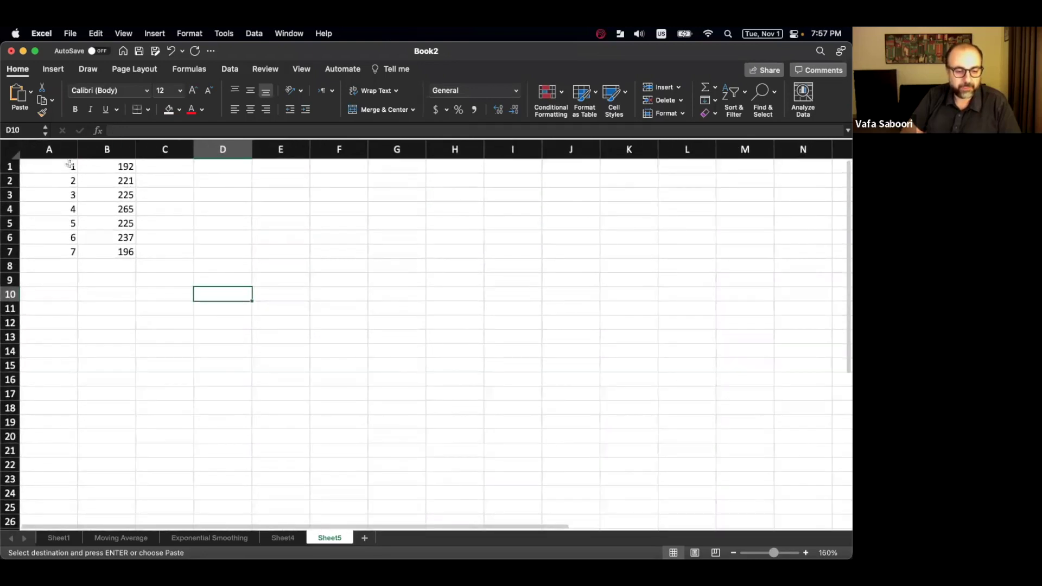
Start a Regression data analysis and set its input Y range to the observations in B1:B7.
click(71, 165)
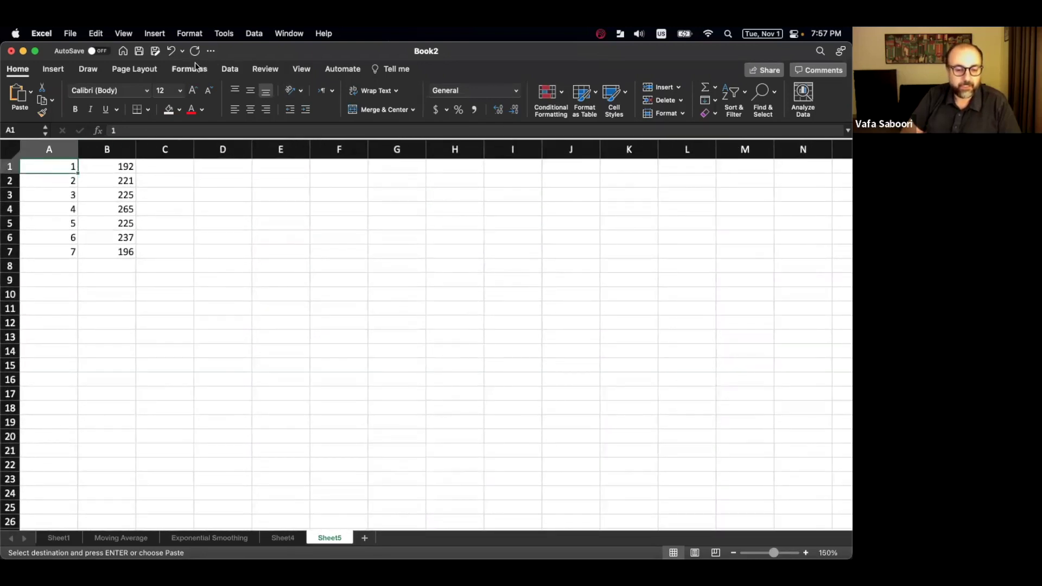
click(230, 69)
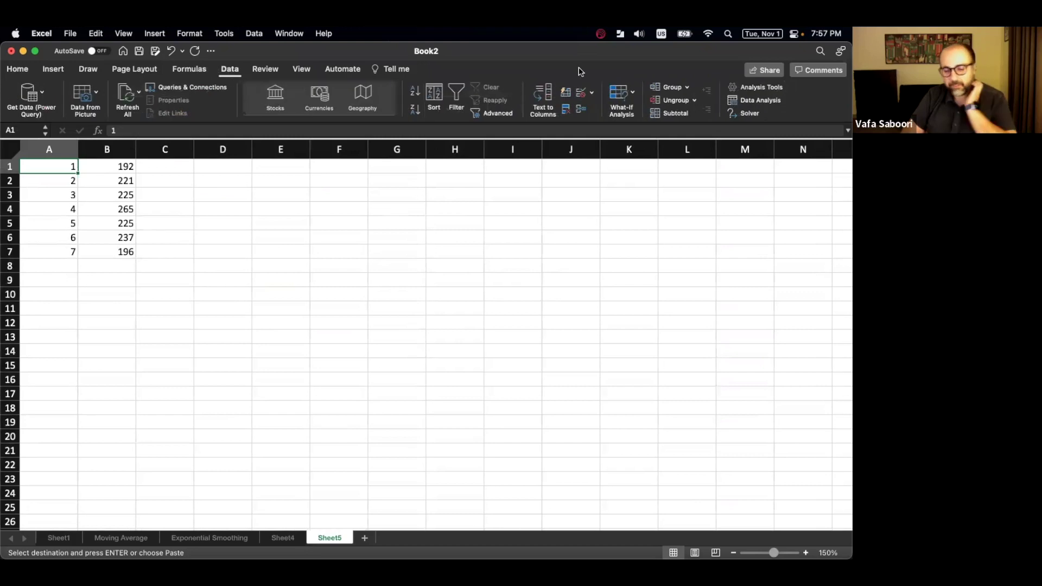
click(760, 100)
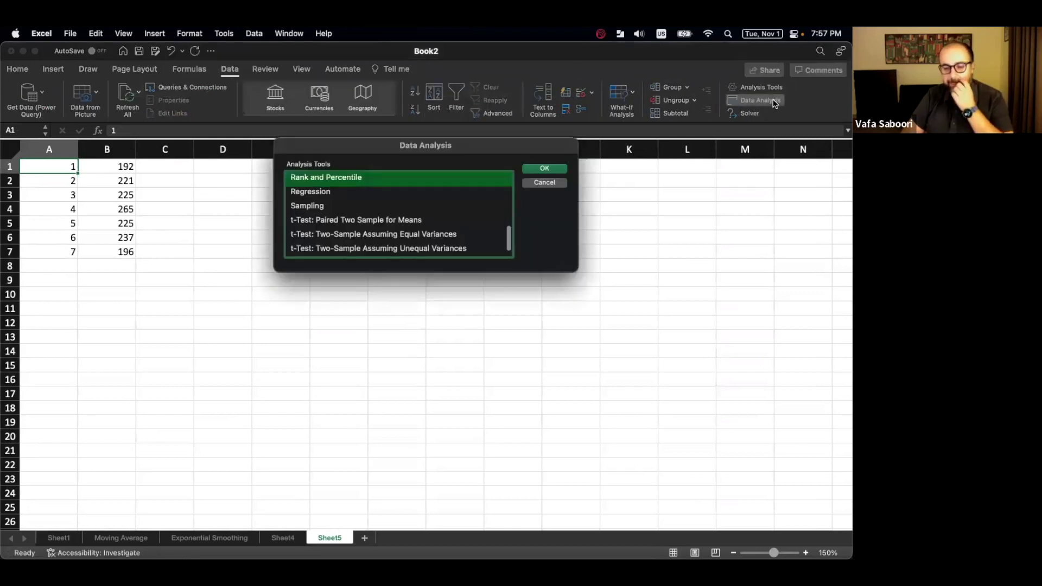
click(364, 192)
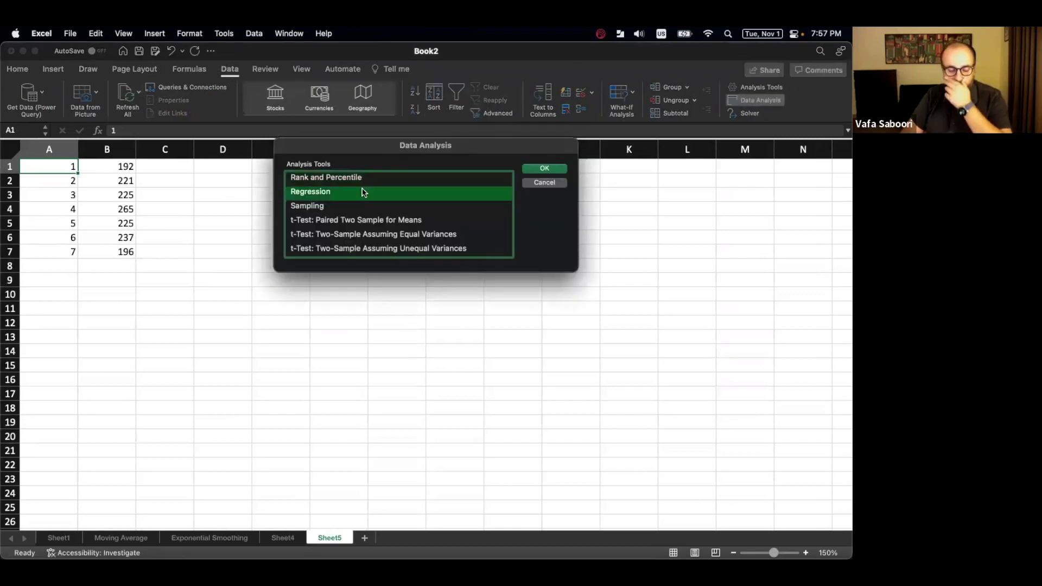
click(544, 168)
click(494, 144)
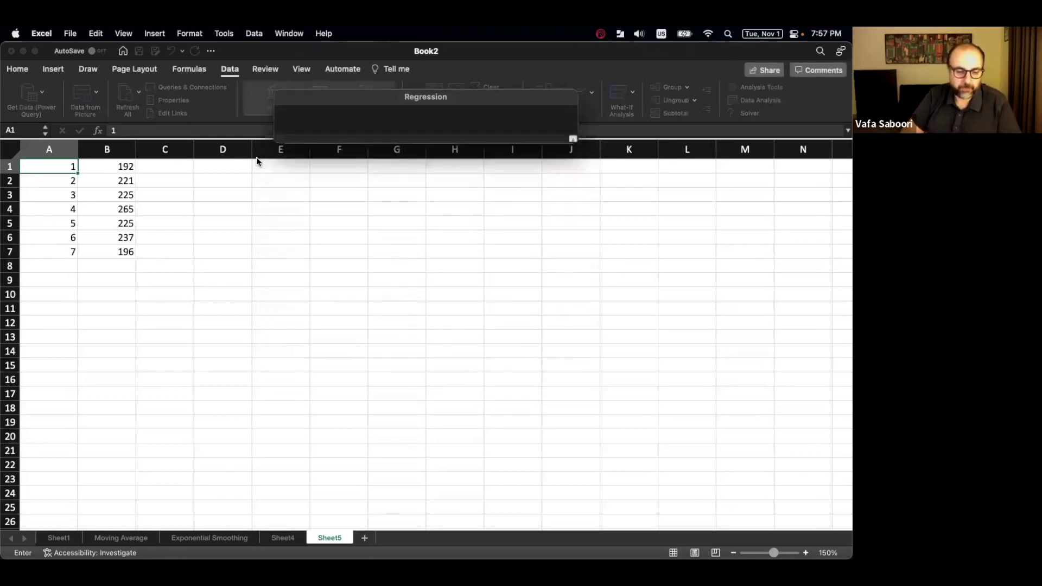
drag(122, 166, 131, 252)
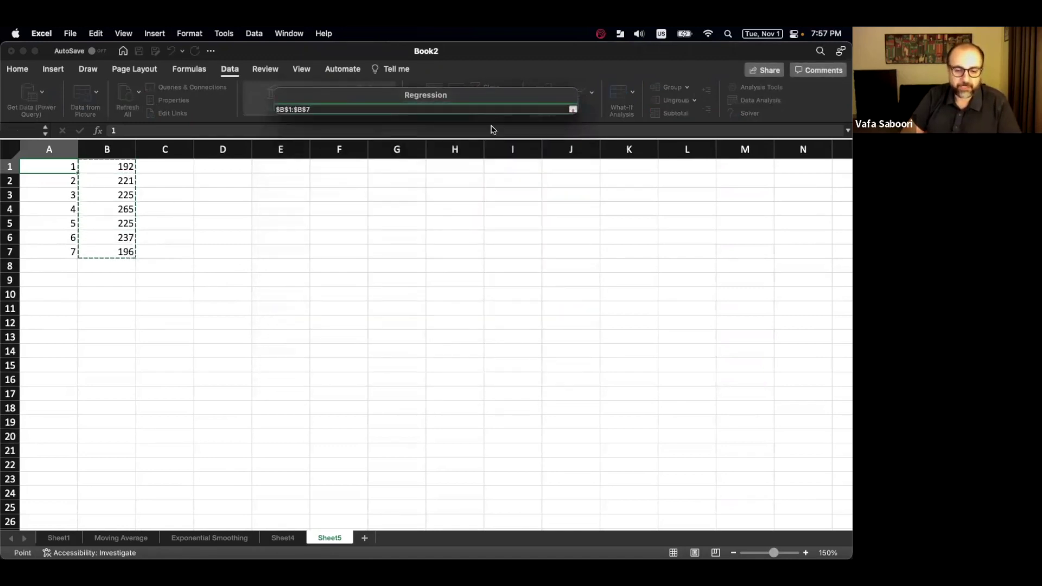
click(573, 109)
Set the regression's input X range to the time periods in A1:A7.
click(493, 161)
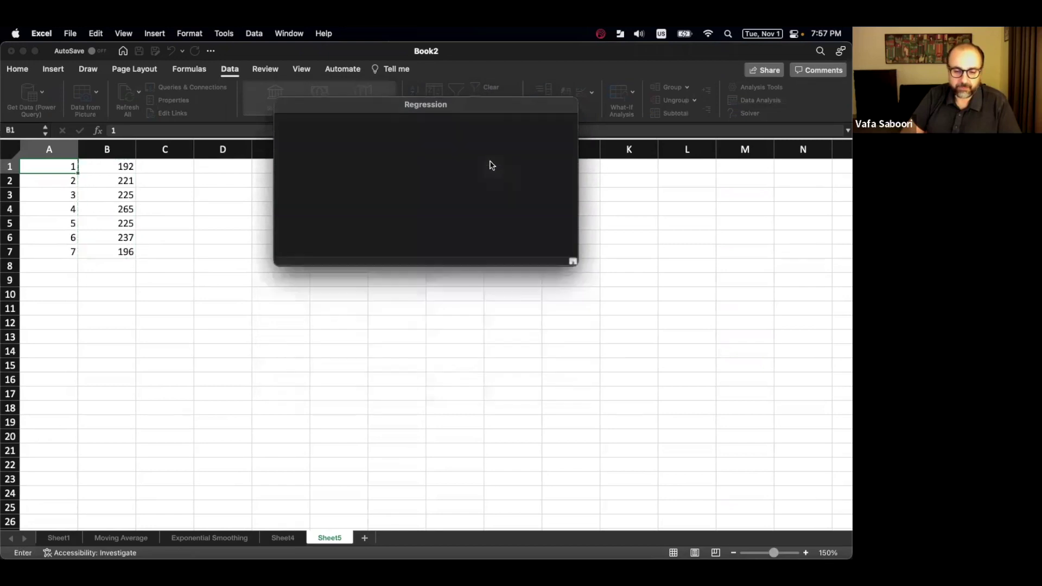
drag(54, 167, 56, 258)
click(571, 107)
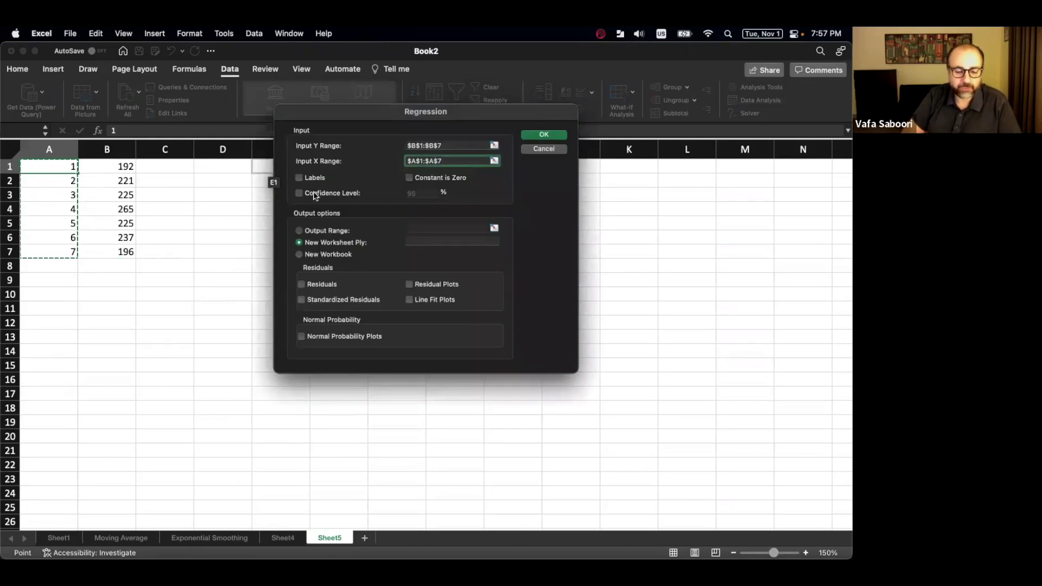
Direct the regression output to cell D1 of the current sheet and run the analysis.
click(336, 234)
click(493, 228)
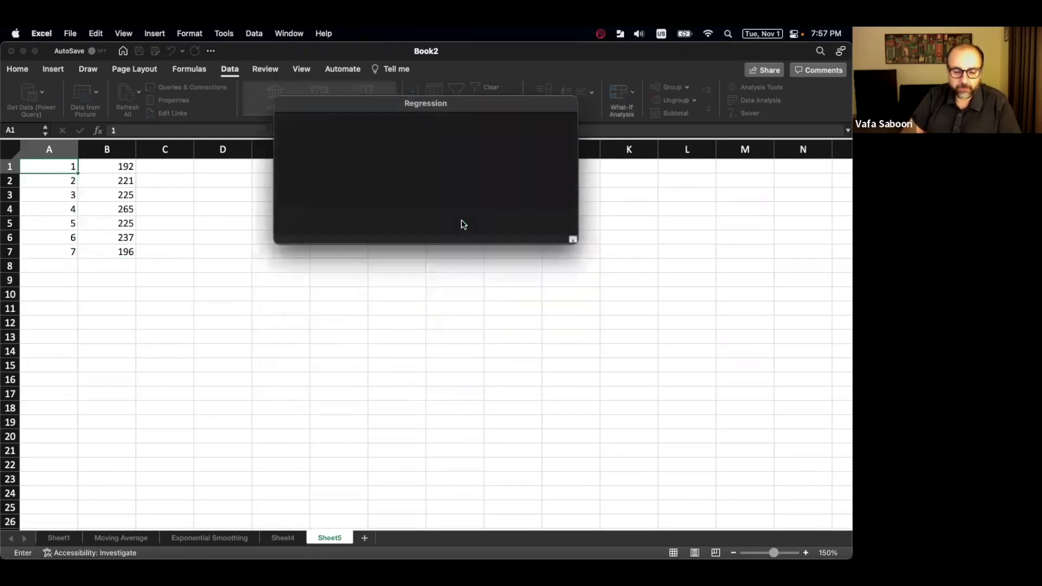
click(218, 166)
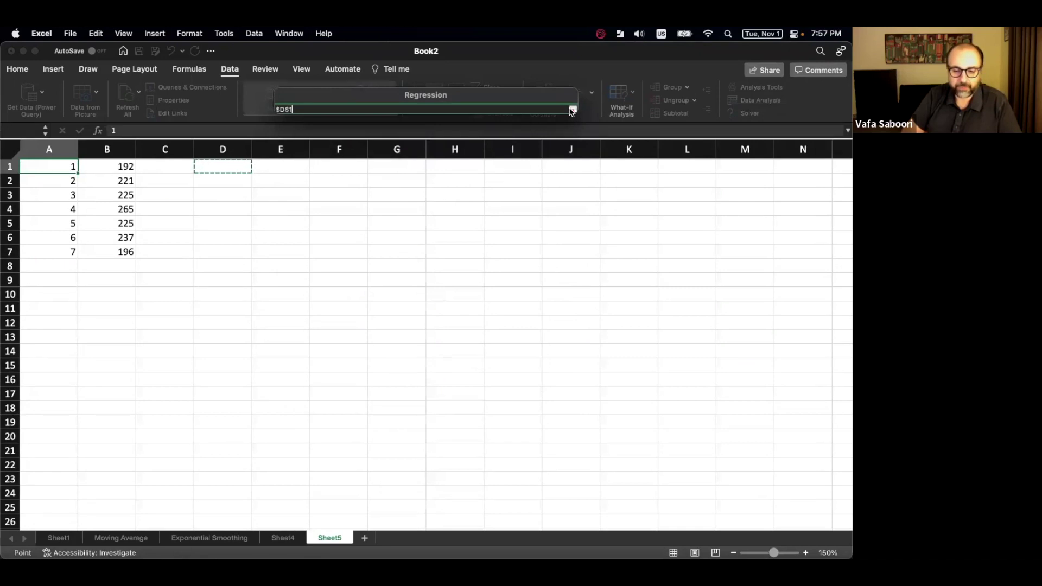
click(572, 110)
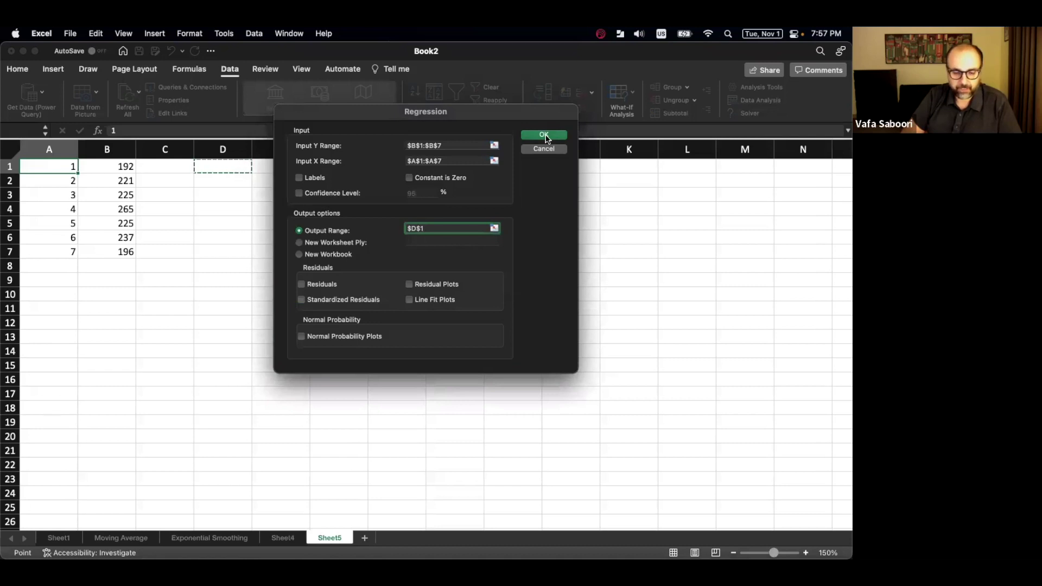
click(545, 135)
AutoFit the widths of columns D through L so the regression summary output is fully readable.
click(223, 148)
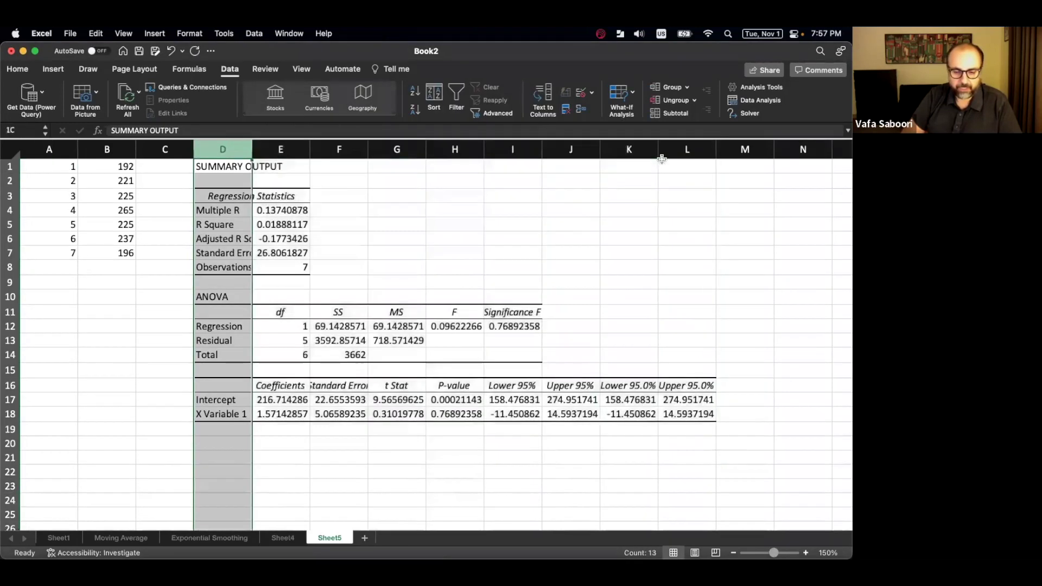
shift+click(661, 158)
double_click(716, 149)
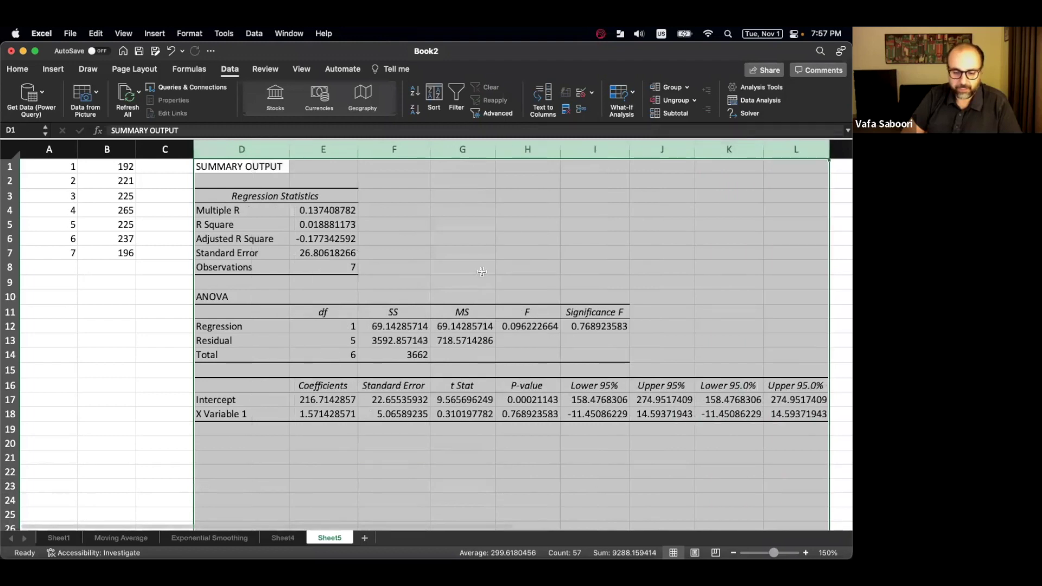
click(477, 281)
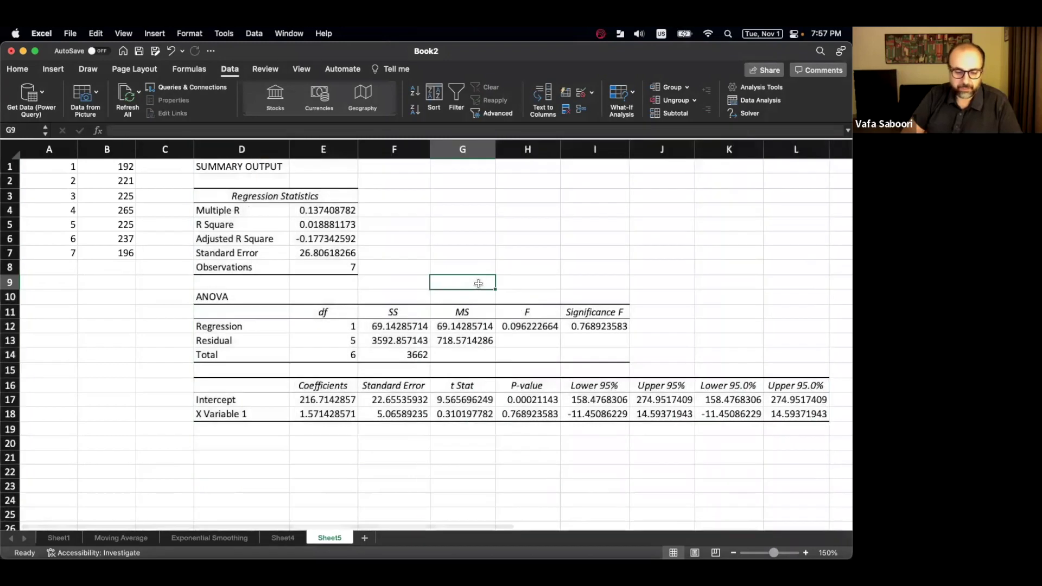
Shade the Coefficients heading and its two values in E16:E18 with the light orange fill.
click(298, 399)
drag(321, 386, 323, 413)
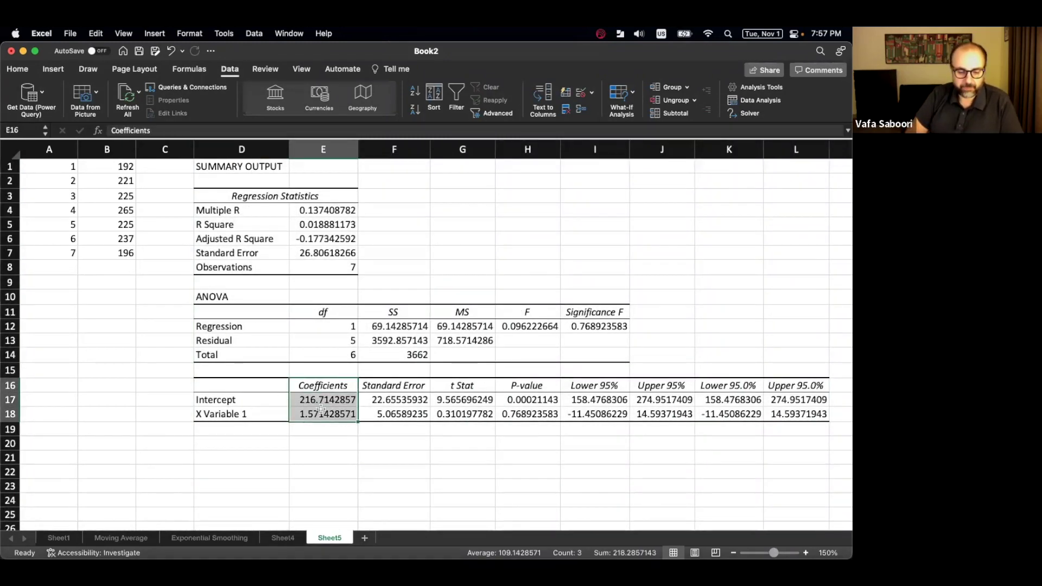
click(18, 69)
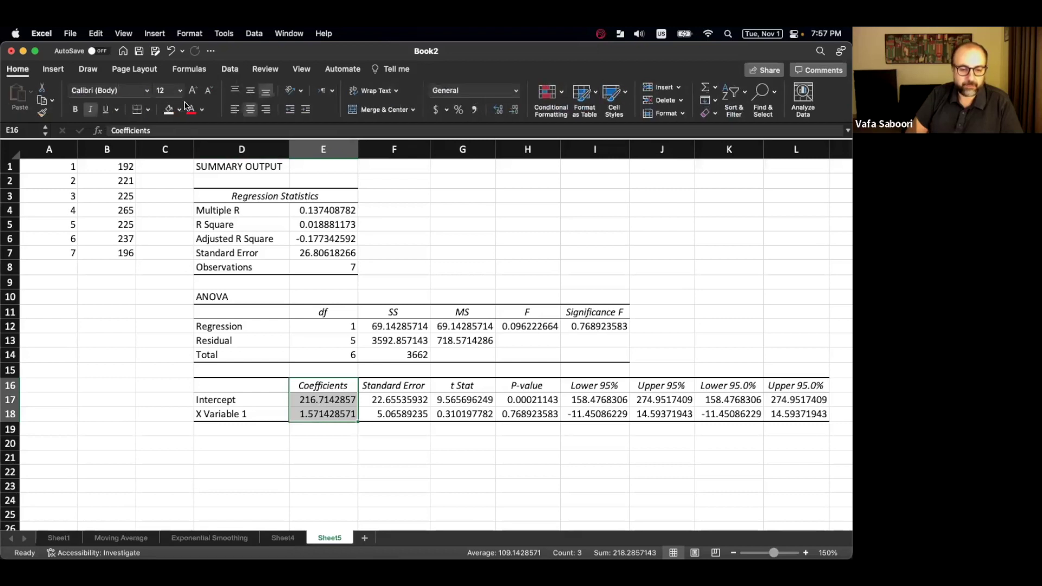
click(317, 419)
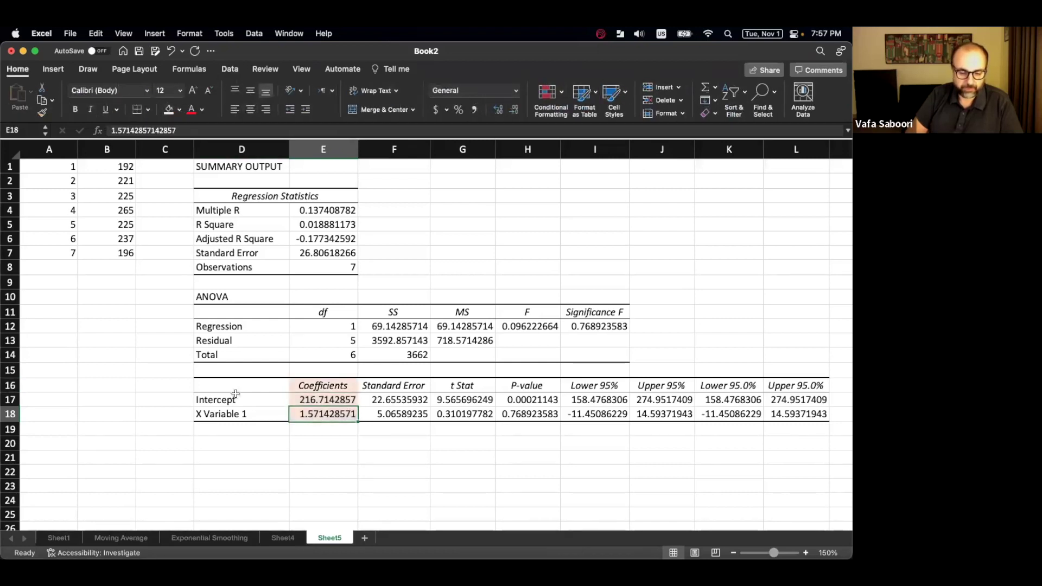
Write the regression equation Y=216.71 + 1.57(X) in cell D20.
click(281, 453)
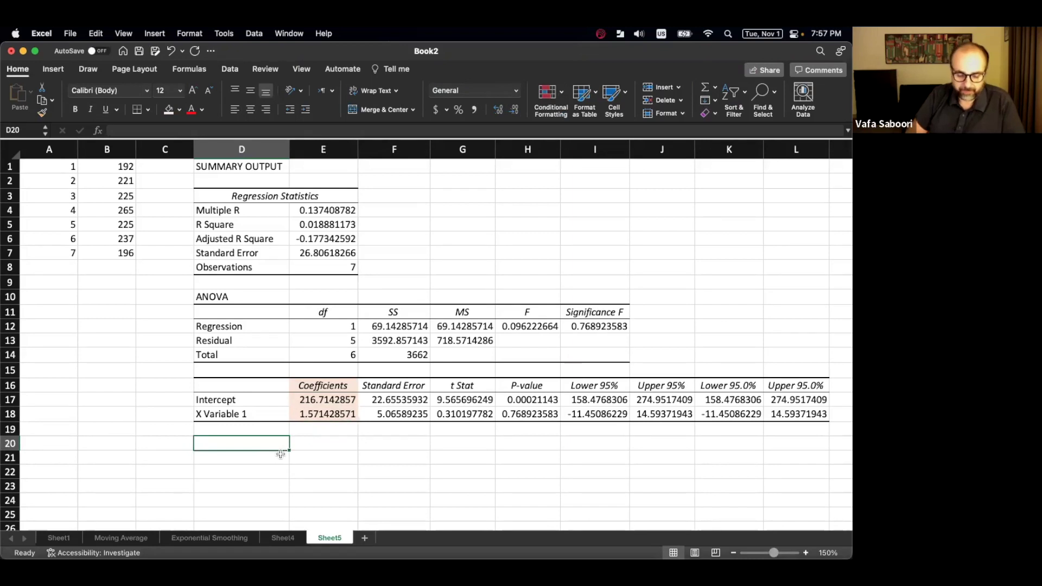
text(Y=2.1)
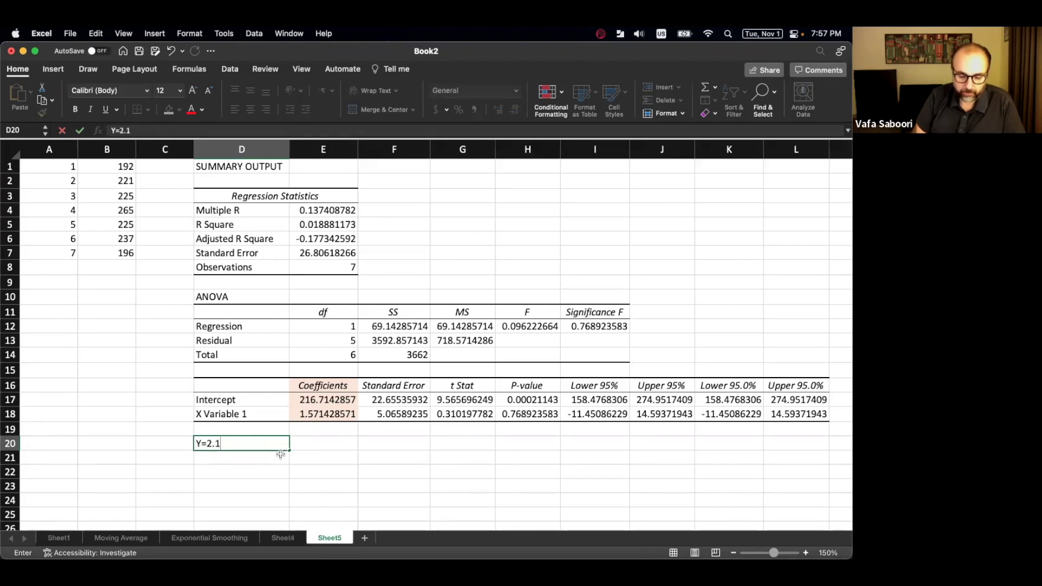
key(BackSpace)
text(215)
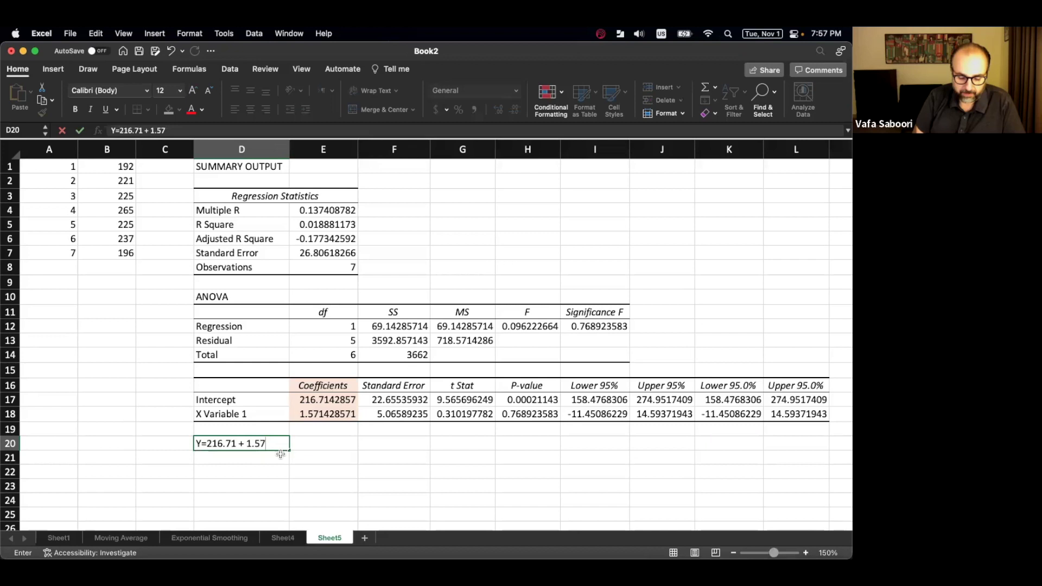
text())
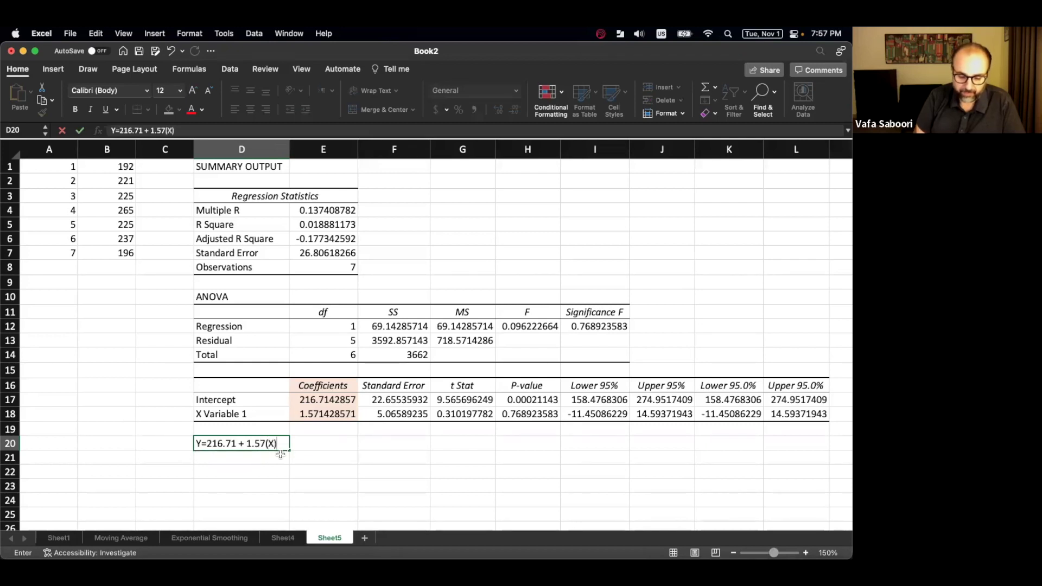
key(Return)
click(233, 441)
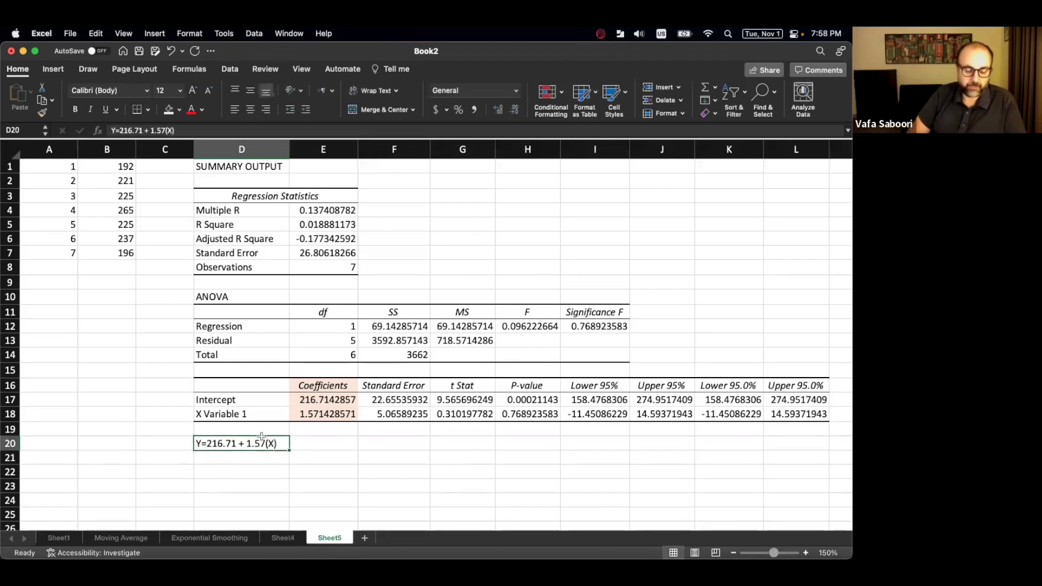
Copy the intercept coefficient from E17 and paste it into the homework's first regression model blank in Brave.
click(326, 400)
key(super+c)
key(ctrl+Up)
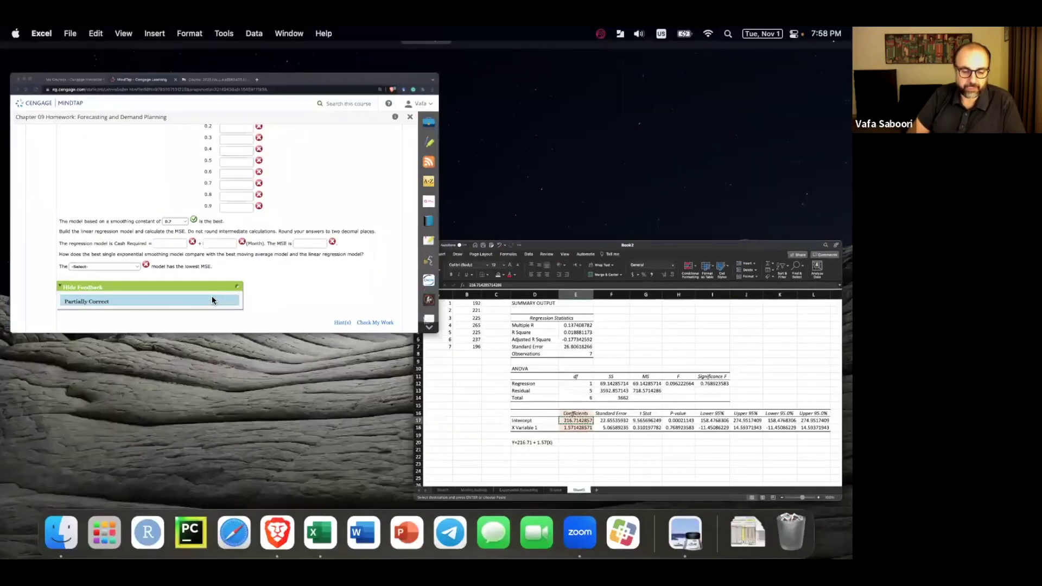
click(211, 295)
click(317, 380)
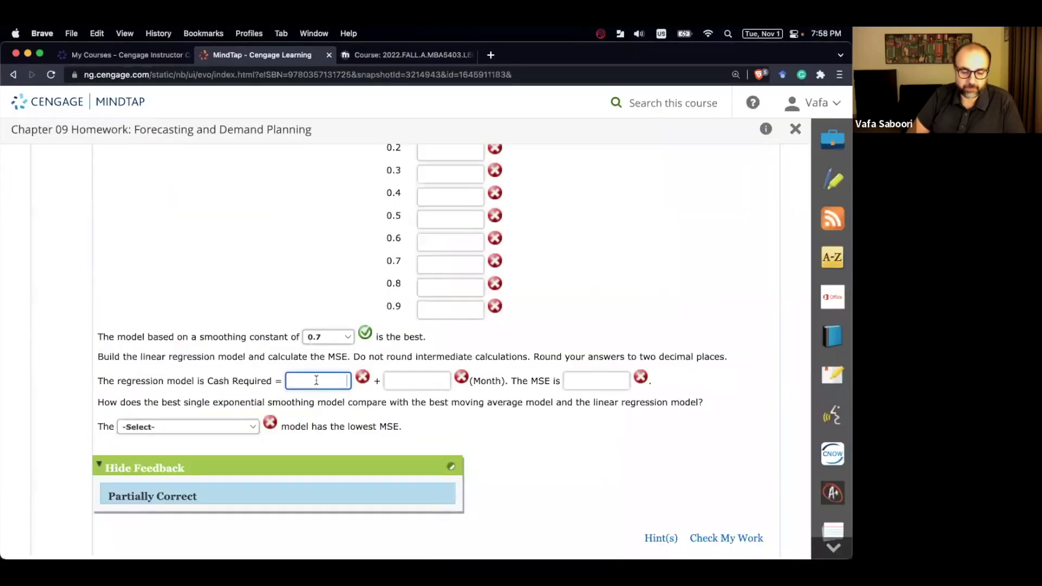
key(super+v)
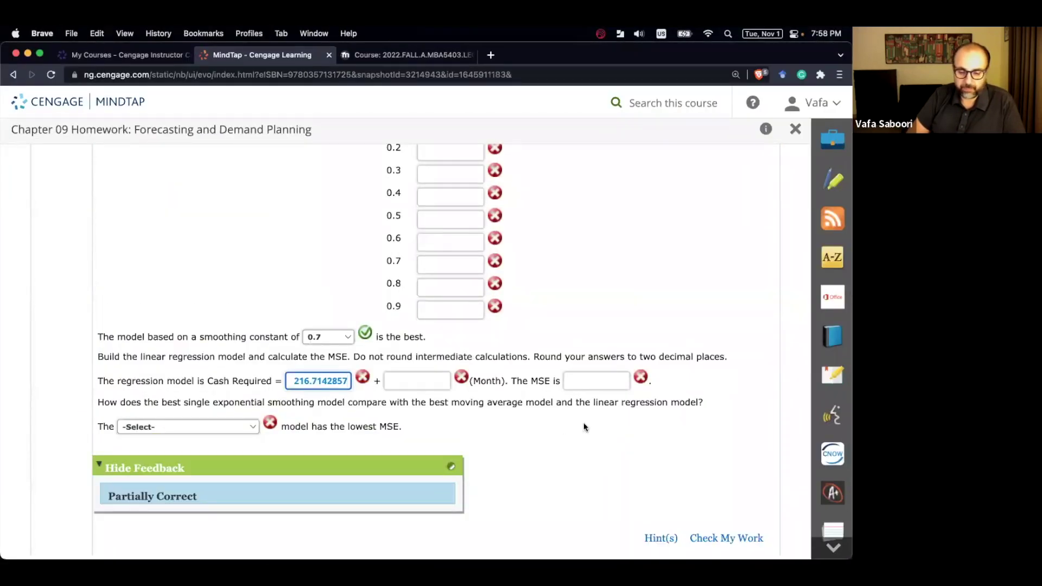
Copy the X Variable 1 coefficient from E18 in Excel into the homework's Month coefficient blank in Brave.
click(410, 382)
key(ctrl+Up)
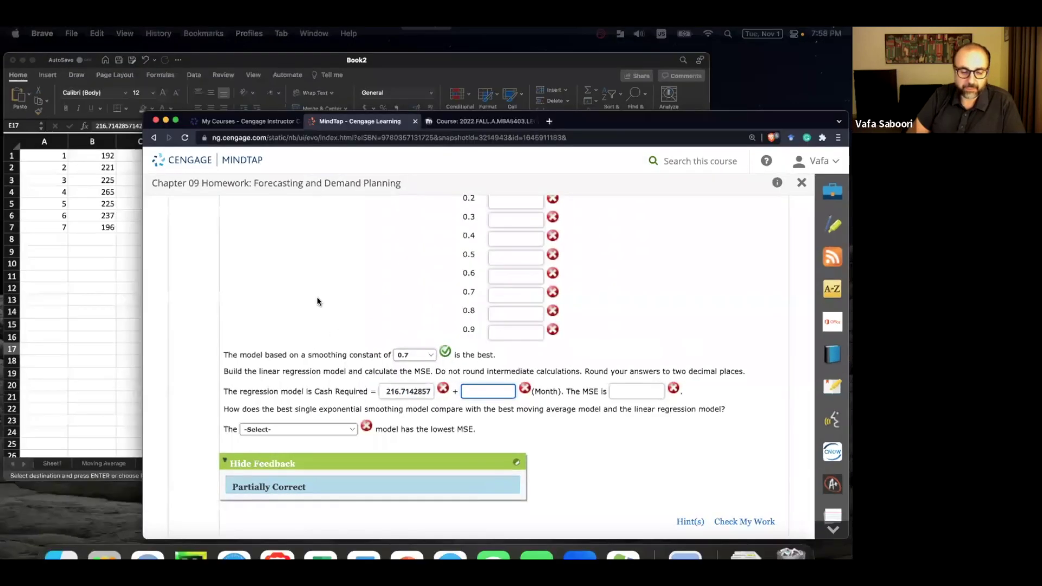
click(262, 309)
key(Down)
key(super+c)
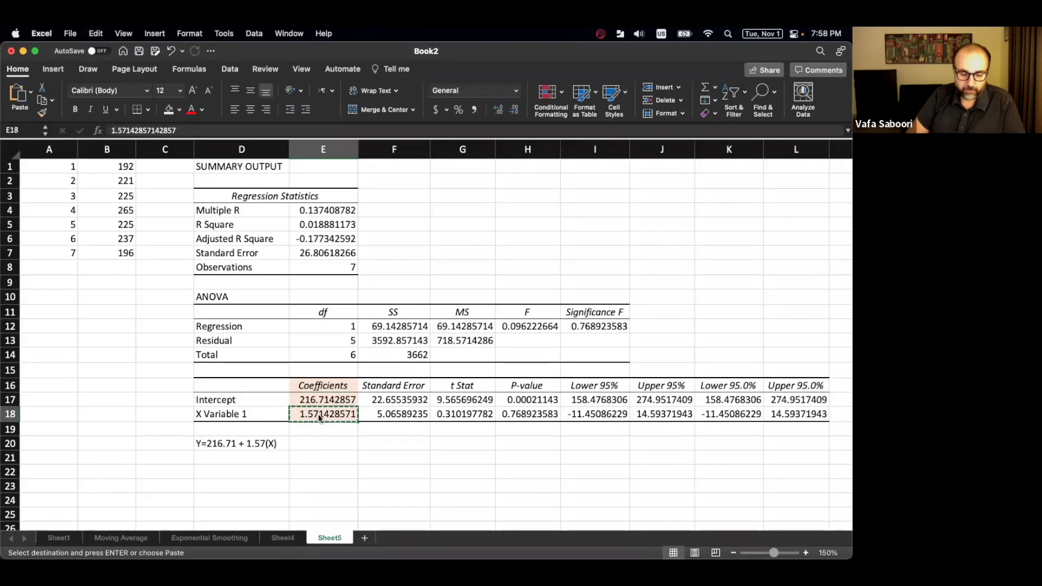
key(ctrl+Up)
click(266, 327)
key(ctrl+Up)
click(262, 270)
click(420, 374)
key(super+v)
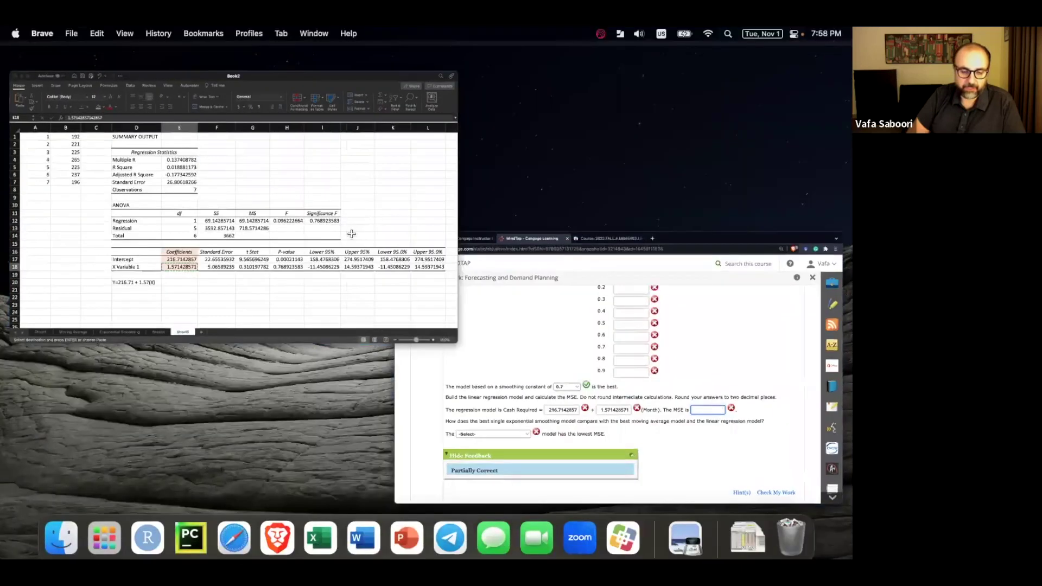
Switch to Excel and shade the MS heading, the residual MS value in G13 and the Residual label light orange.
click(325, 217)
click(465, 340)
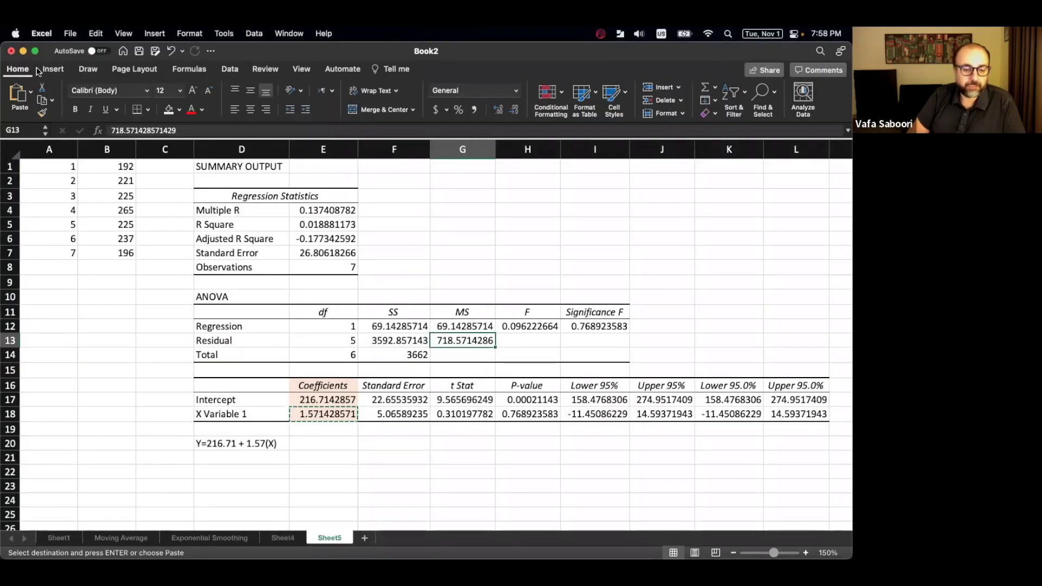
key(Escape)
super+click(462, 312)
click(167, 111)
click(215, 339)
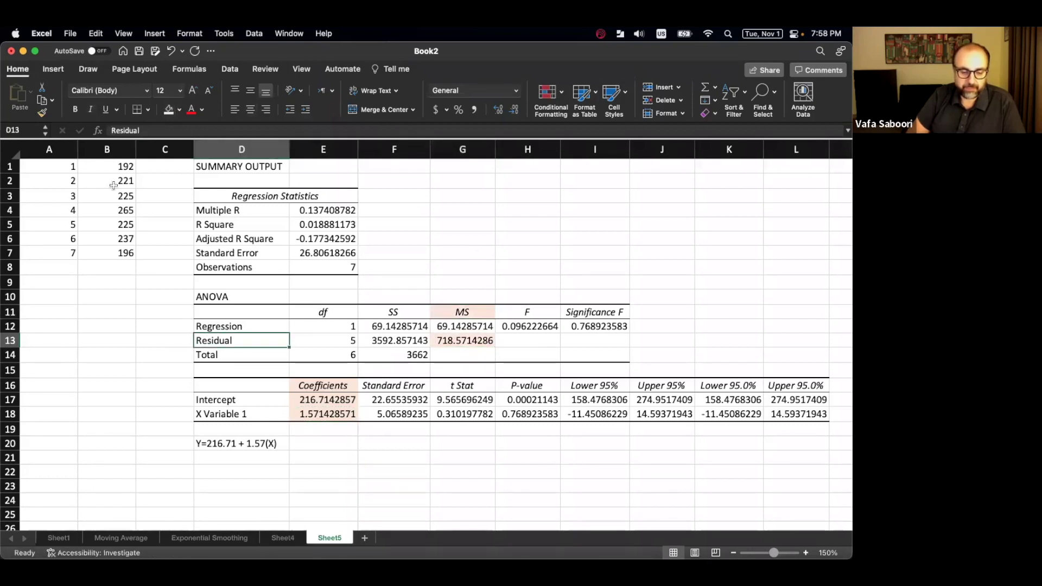
click(167, 110)
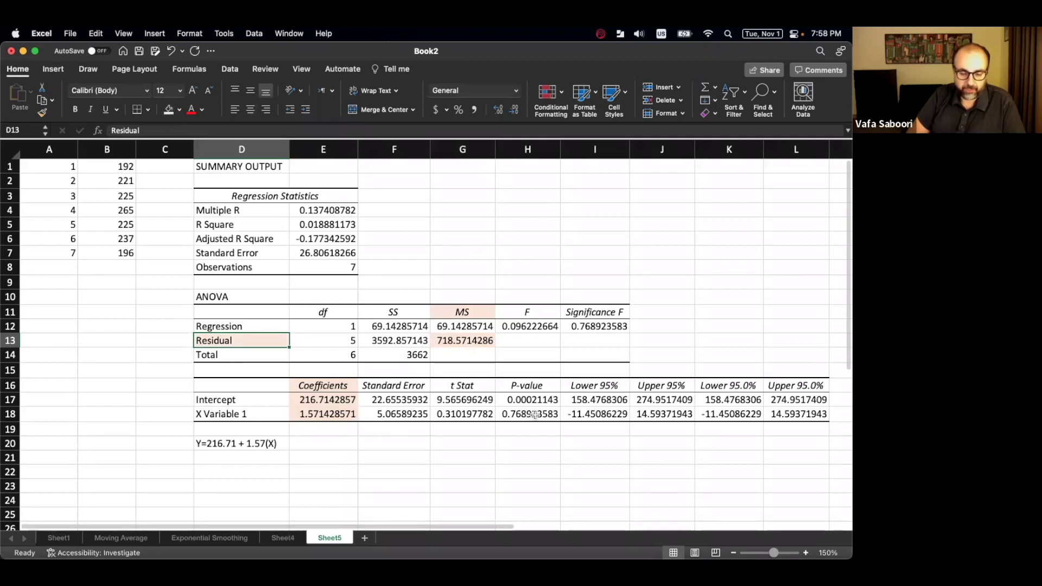
Copy the residual MS value from G13 into the homework's regression MSE blank in Brave and check the work.
click(475, 343)
key(super+c)
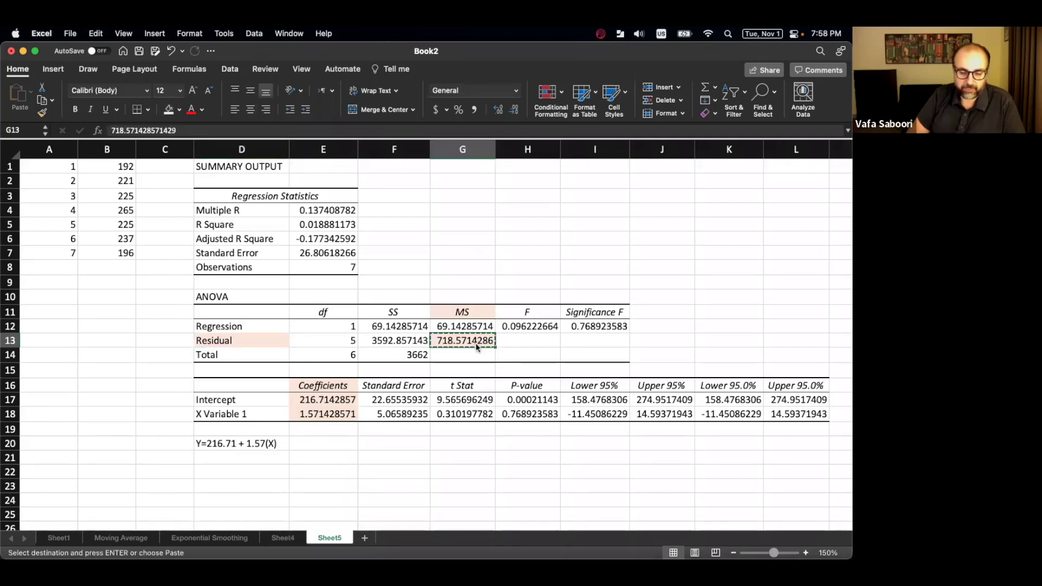
key(ctrl+Up)
click(369, 213)
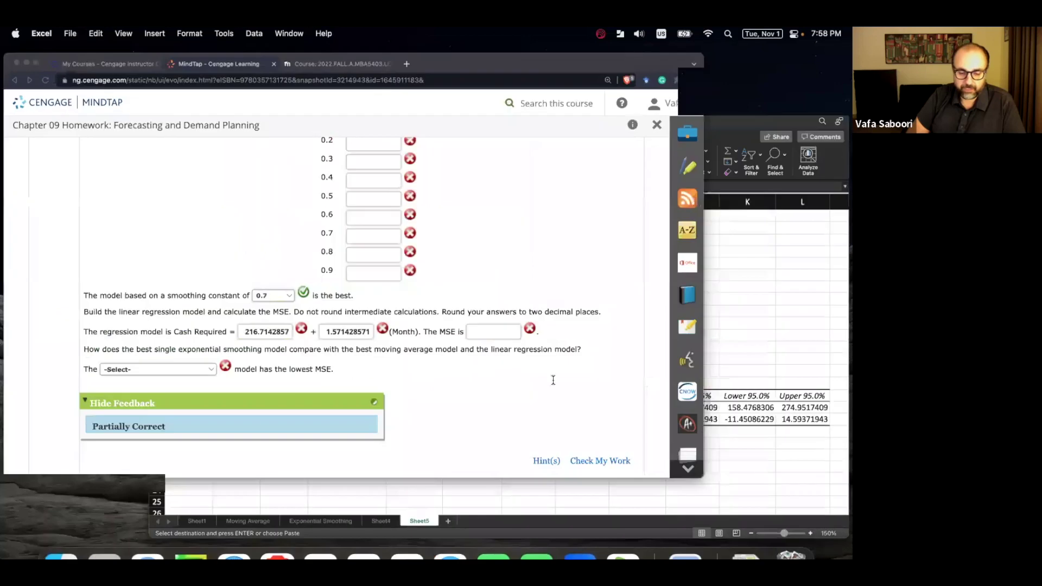
key(super+v)
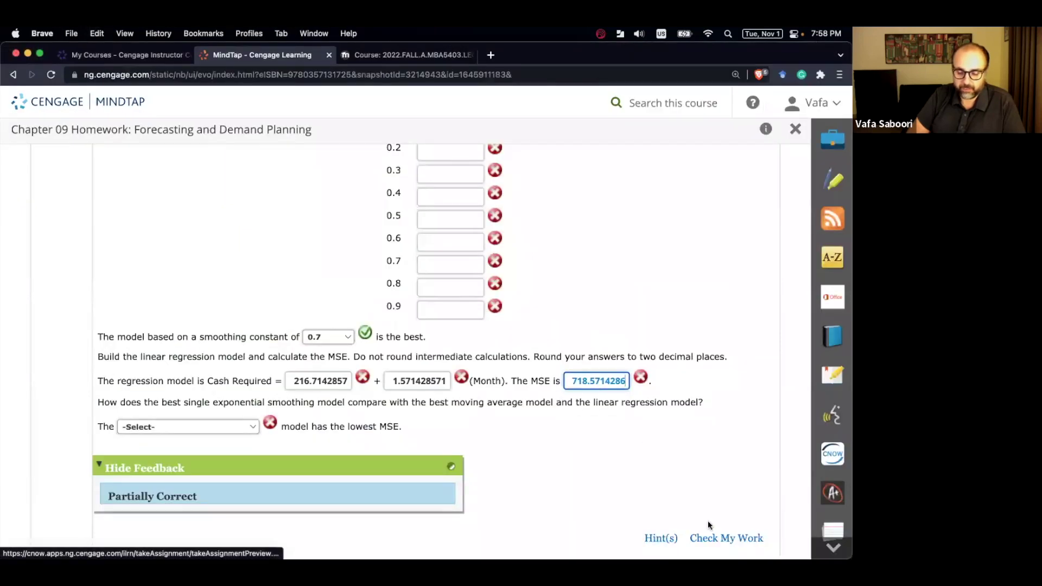
click(705, 537)
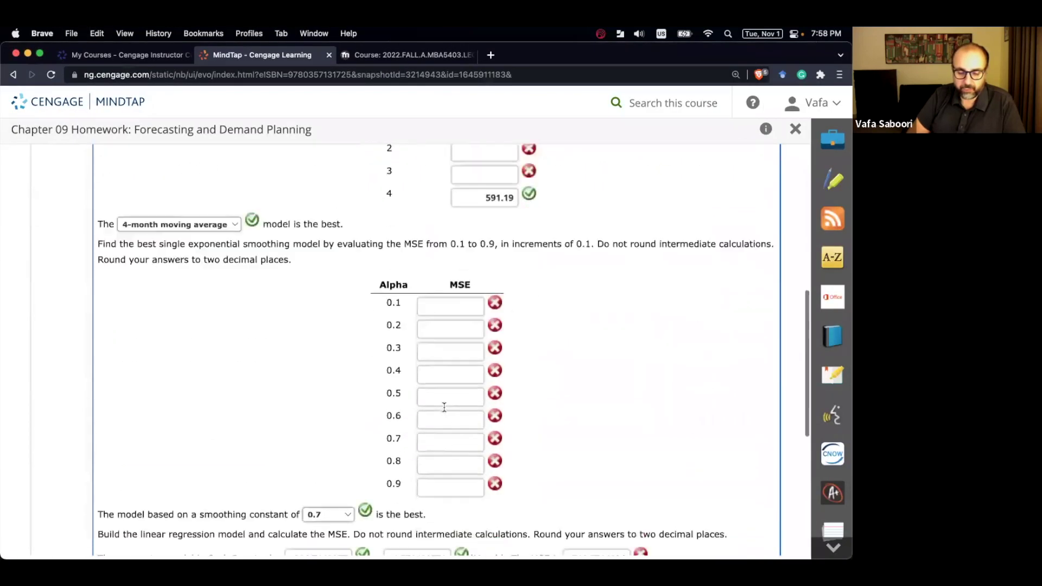
Shorten the regression MSE answer to 718.57, check the work again and review the feedback.
click(615, 289)
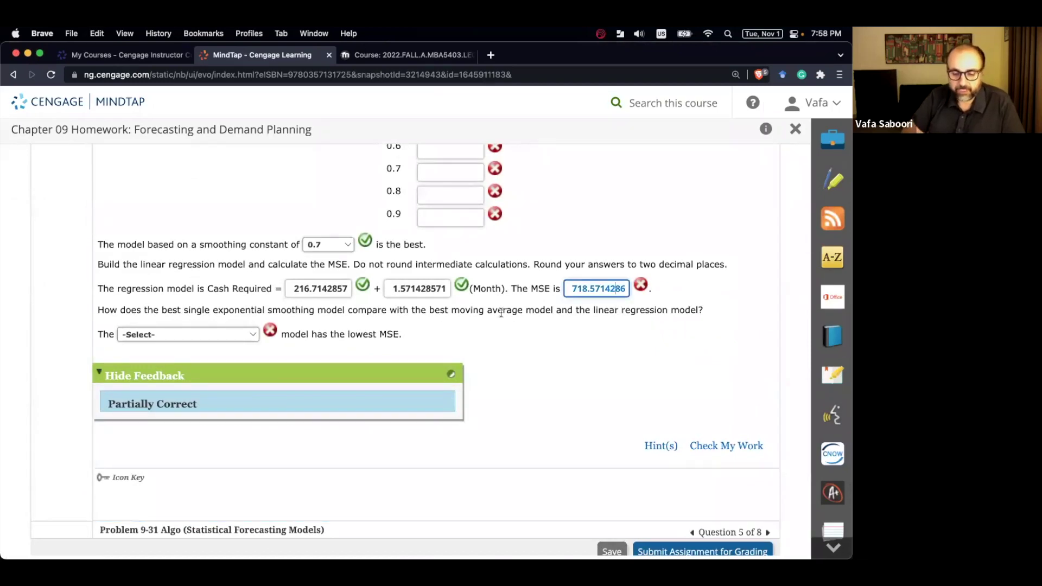
key(BackSpace)
key(BackSpace)
key(BackSpace)
key(BackSpace)
key(BackSpace)
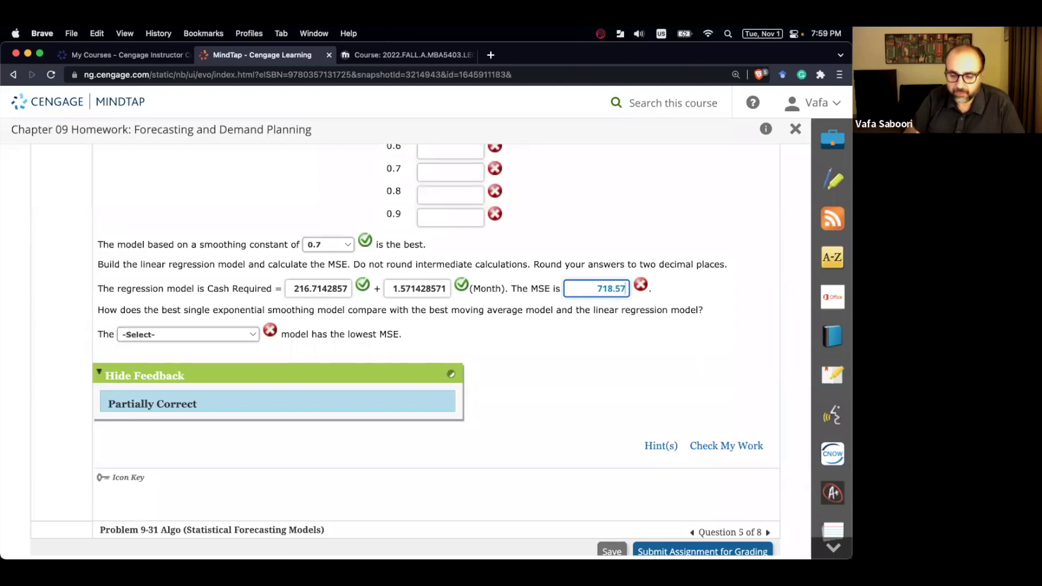
click(730, 446)
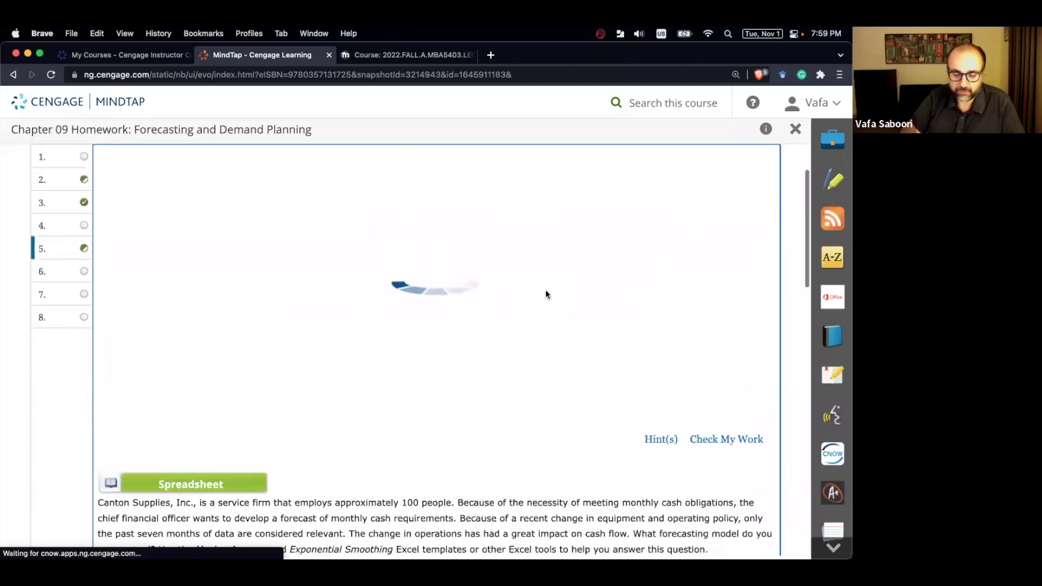
scroll(545, 293, down, 3)
scroll(545, 289, down, 10)
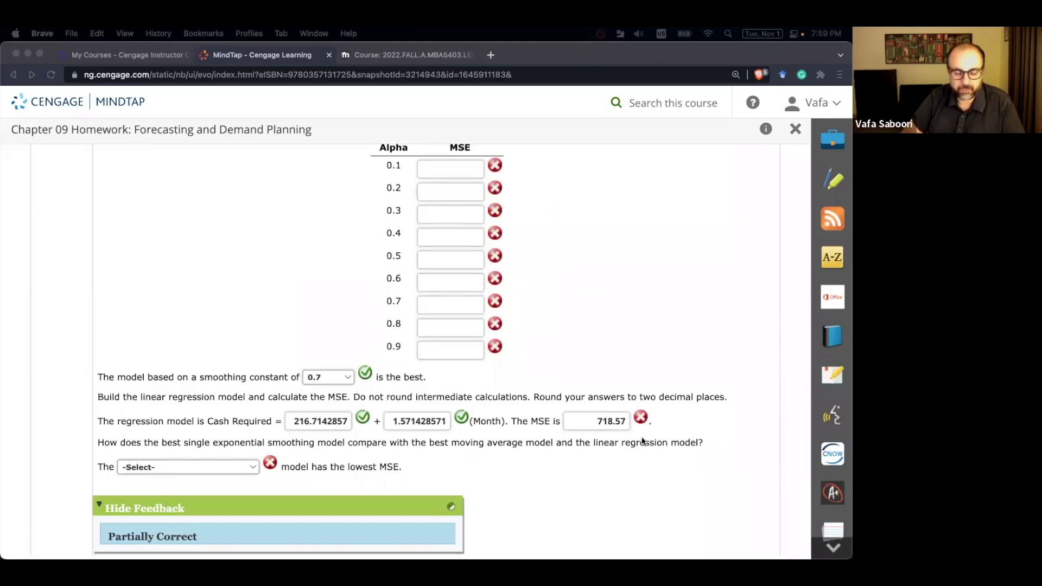
click(629, 457)
scroll(532, 414, down, 1)
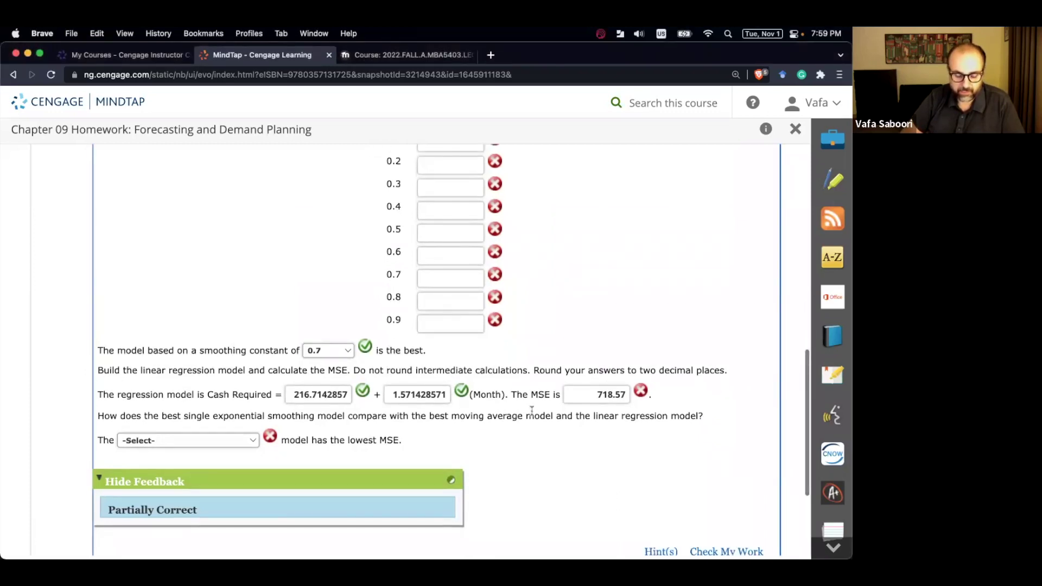
Switch to Excel and insert three blank columns at column C, between the data and the regression output.
key(ctrl+Up)
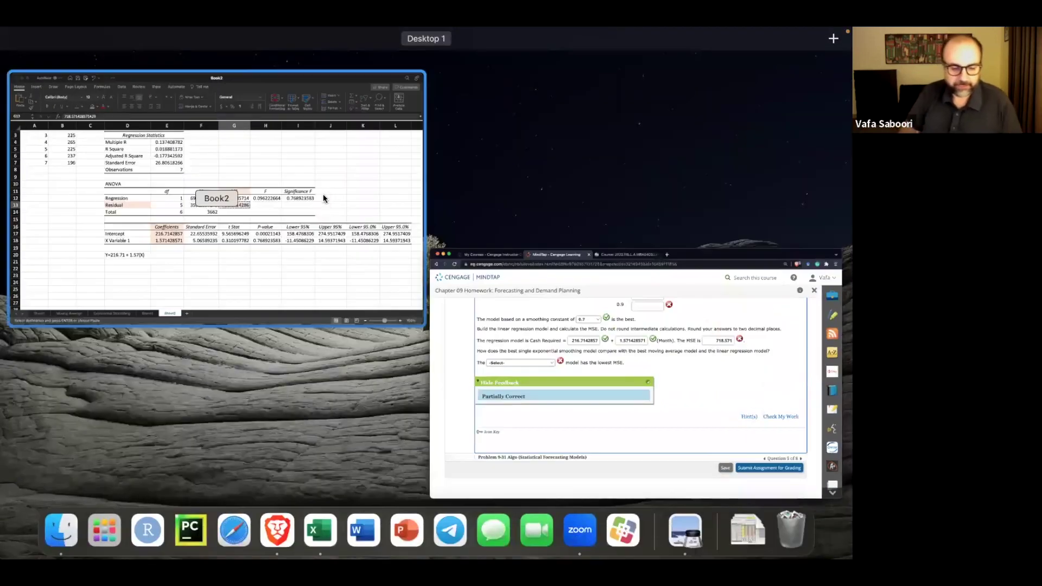
click(323, 198)
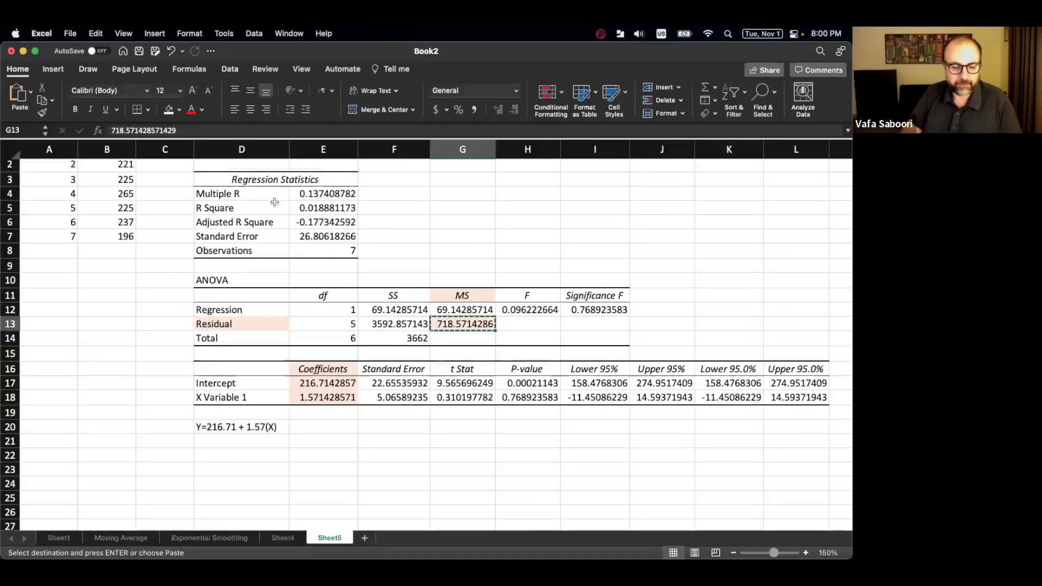
scroll(218, 162, up, 2)
click(218, 150)
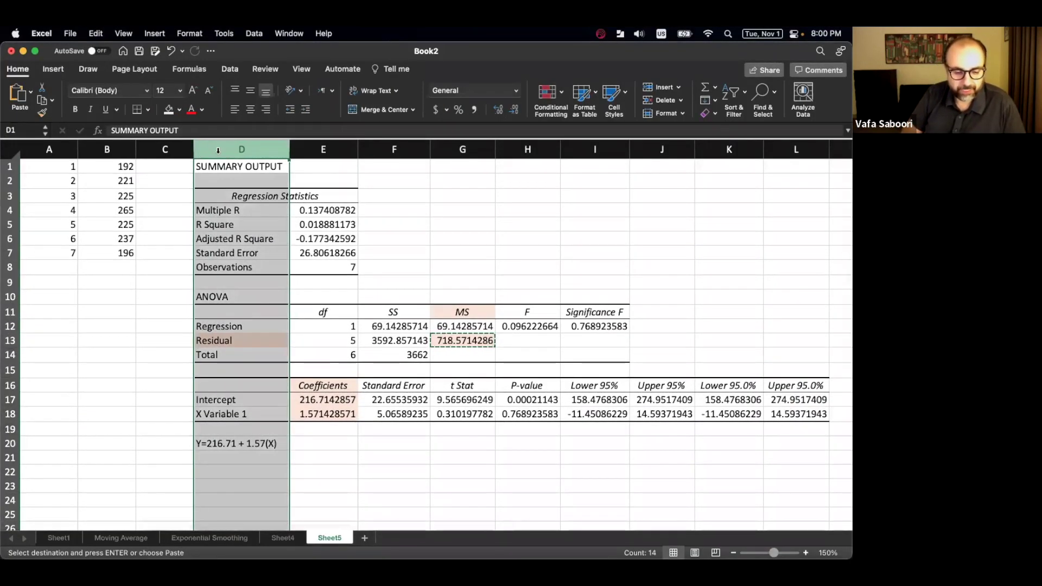
right_click(164, 148)
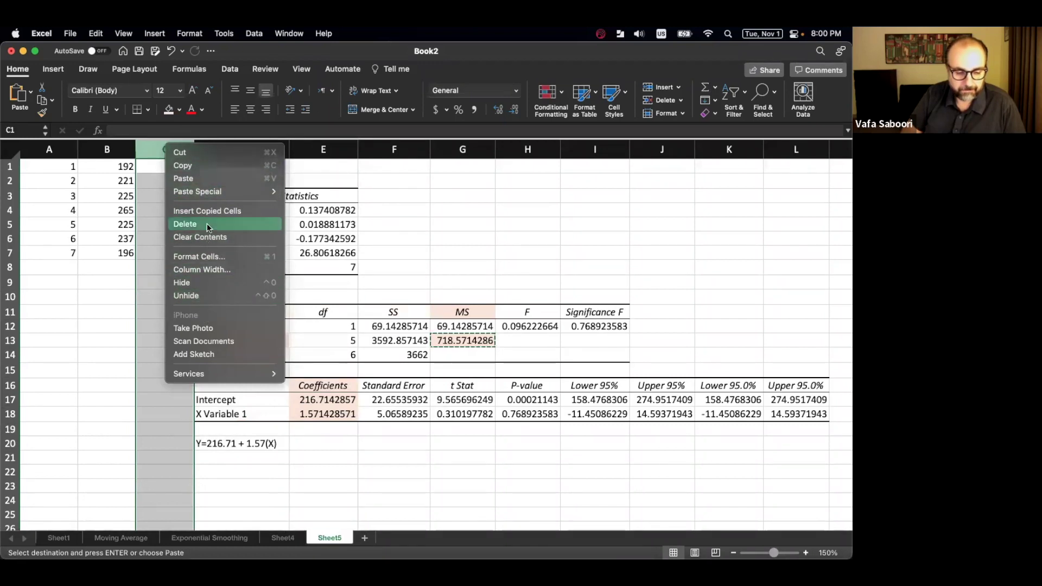
key(Escape)
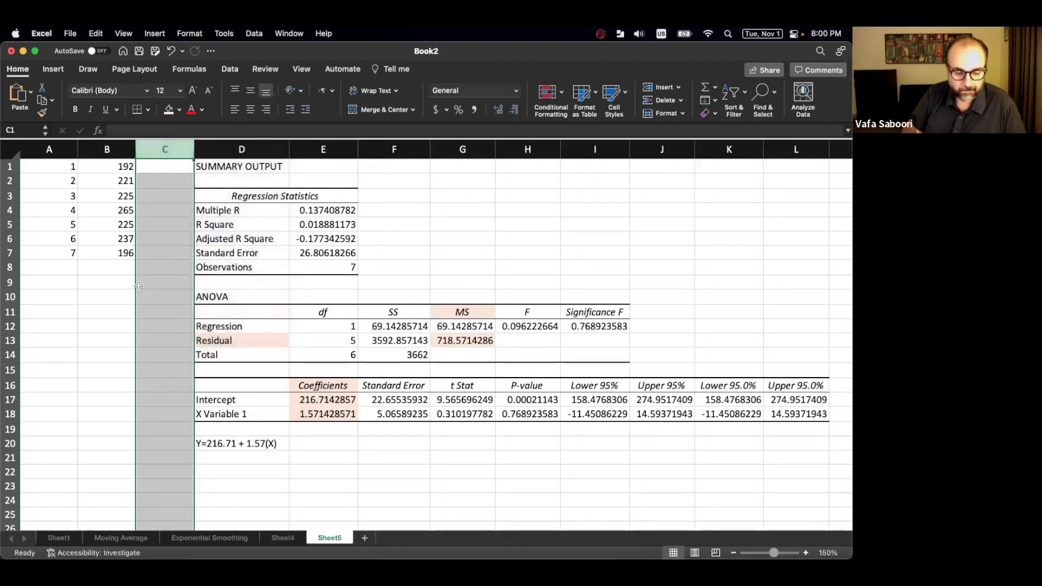
right_click(166, 148)
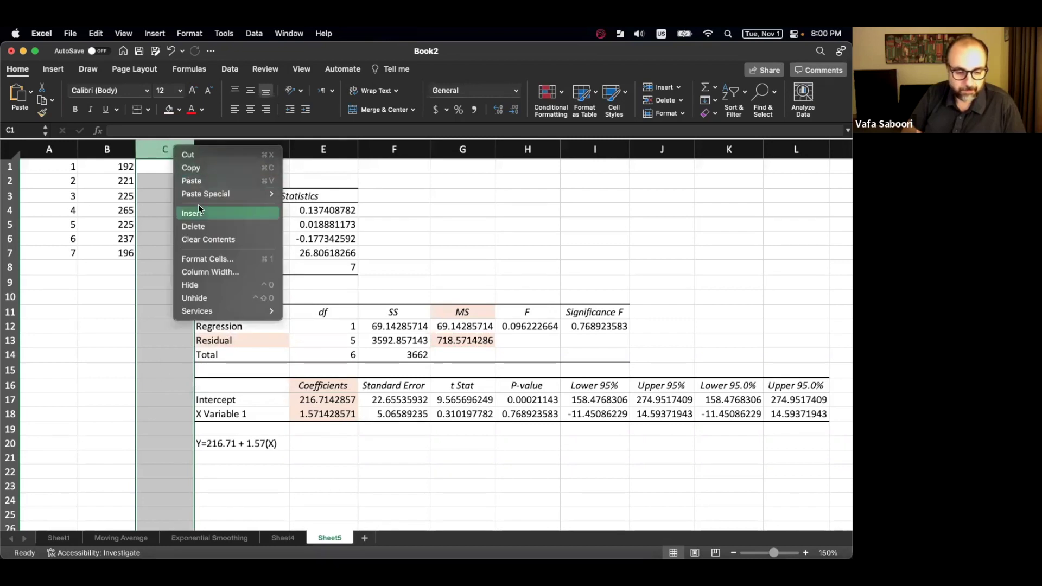
click(166, 150)
right_click(166, 148)
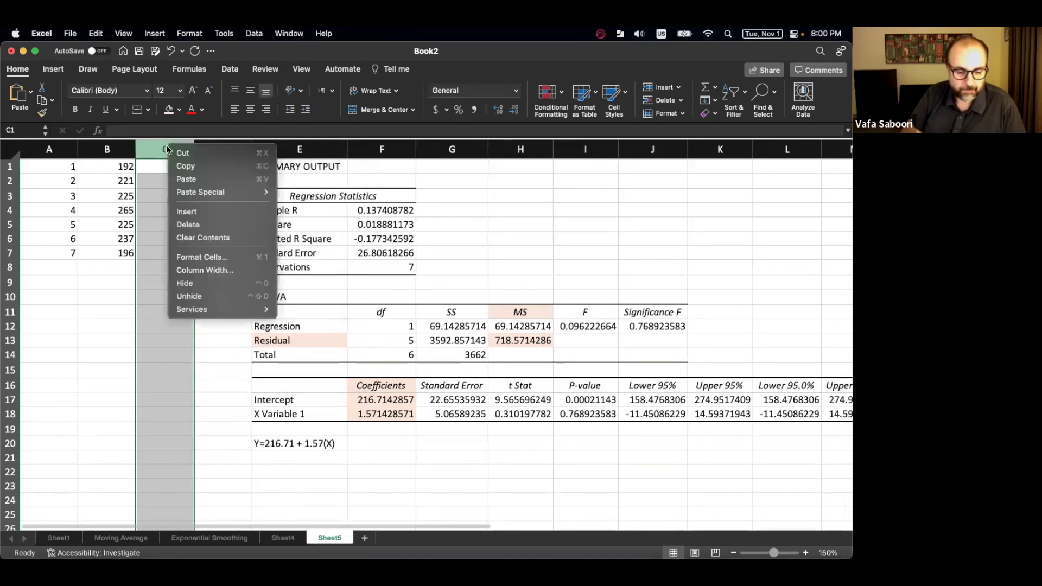
click(198, 211)
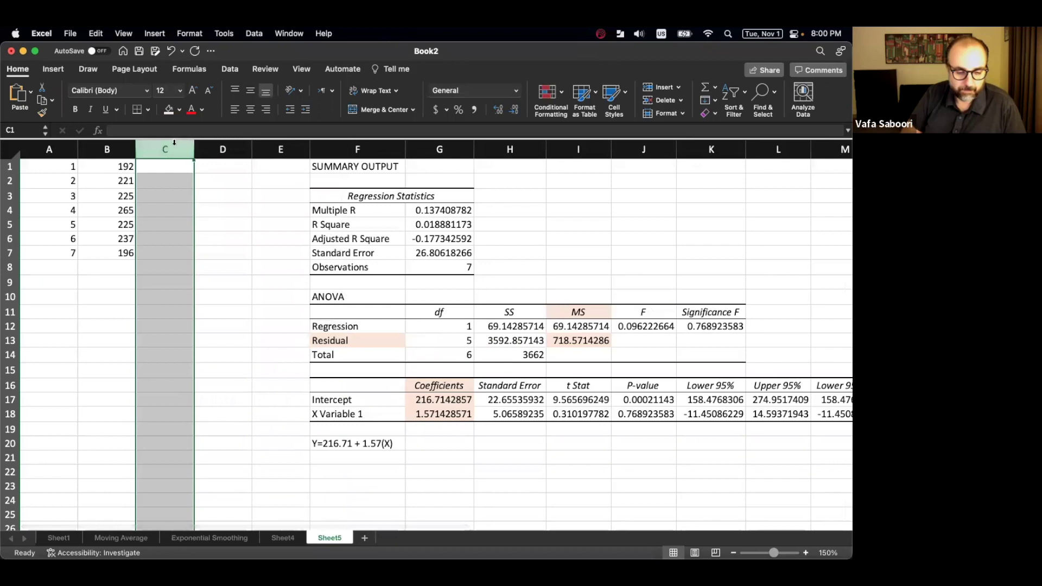
right_click(177, 148)
click(207, 207)
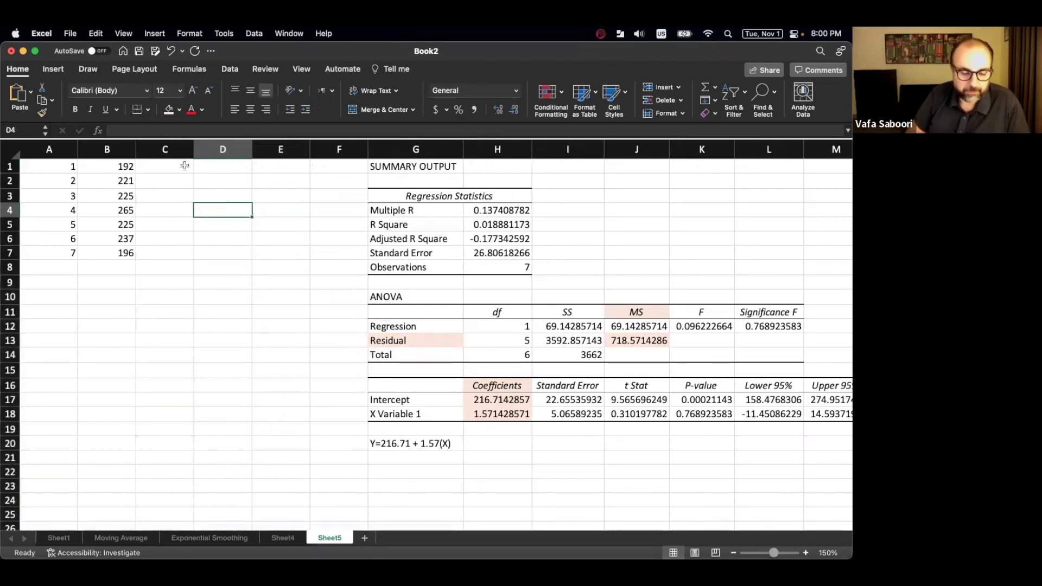
Insert a blank row above the data and enter the headings Periods in A1 and At in B1.
click(168, 166)
click(24, 164)
right_click(24, 165)
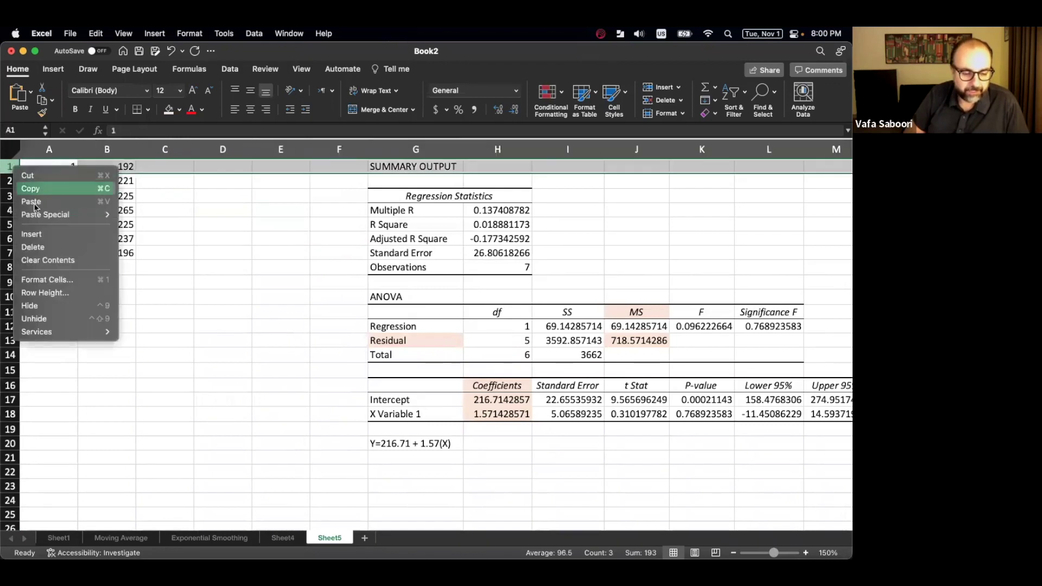
click(49, 233)
text(Periods)
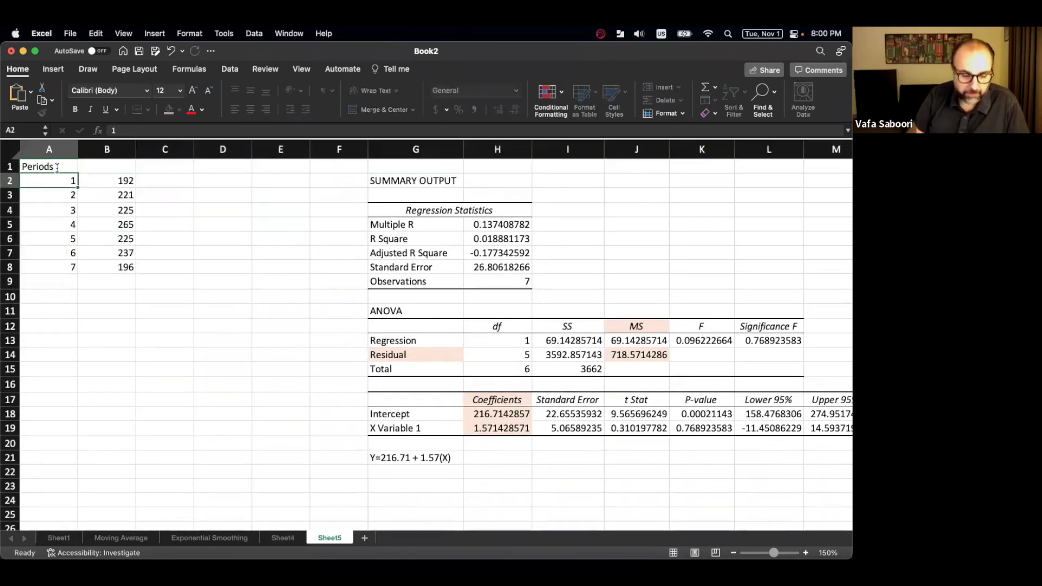
click(86, 166)
text(A)
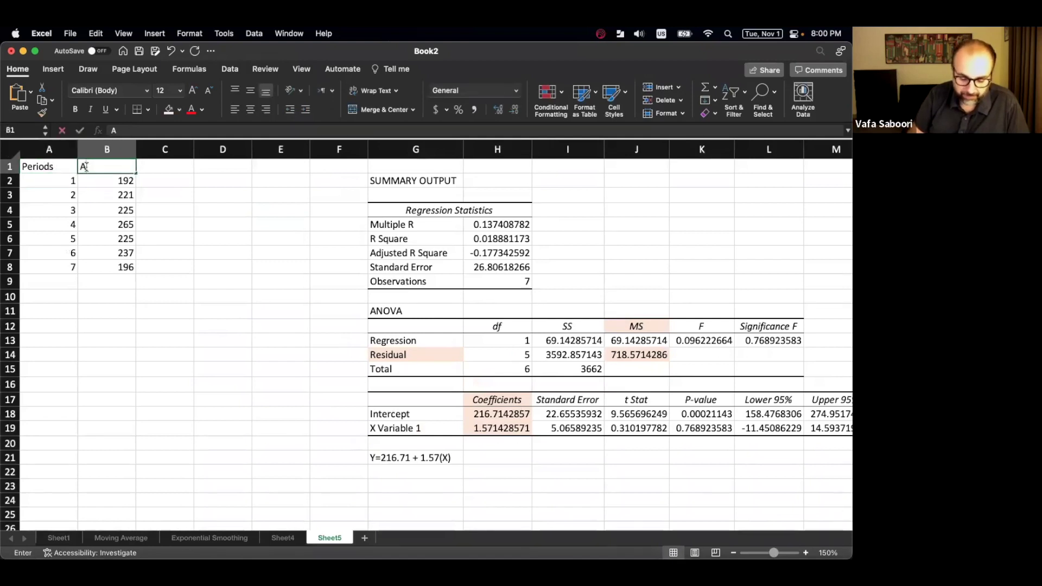
key(Return)
Bold the header cells A1:C1 and add the heading Ft in C1 with B1's formatting copied onto it.
drag(68, 163, 138, 164)
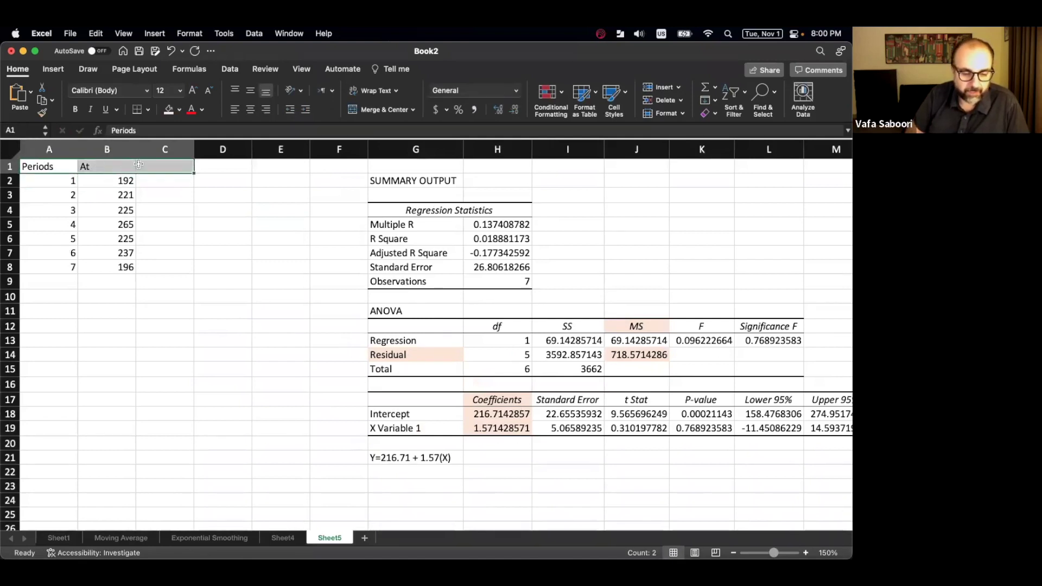
click(75, 109)
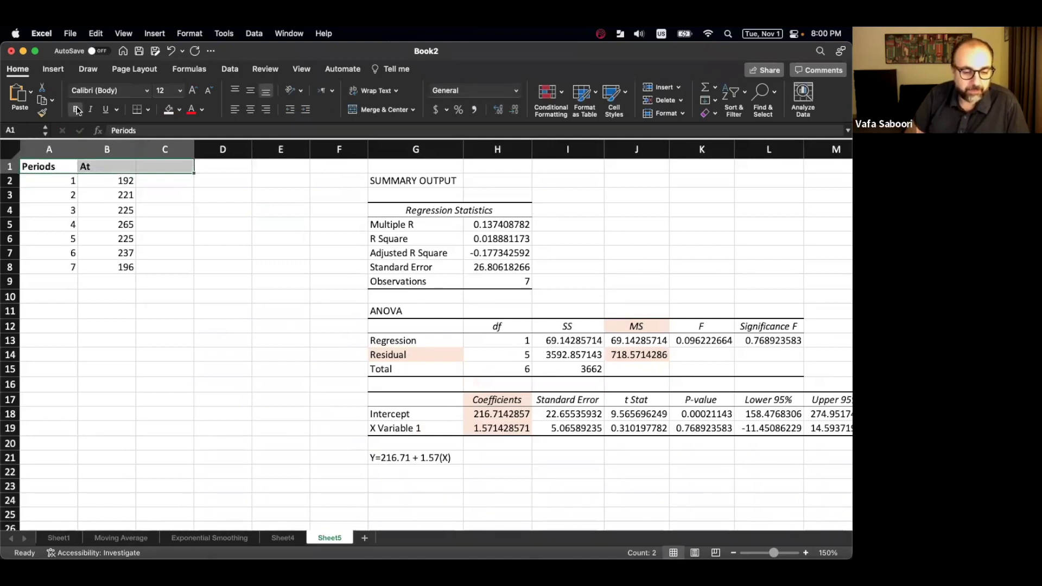
click(163, 169)
text(Ft)
key(Return)
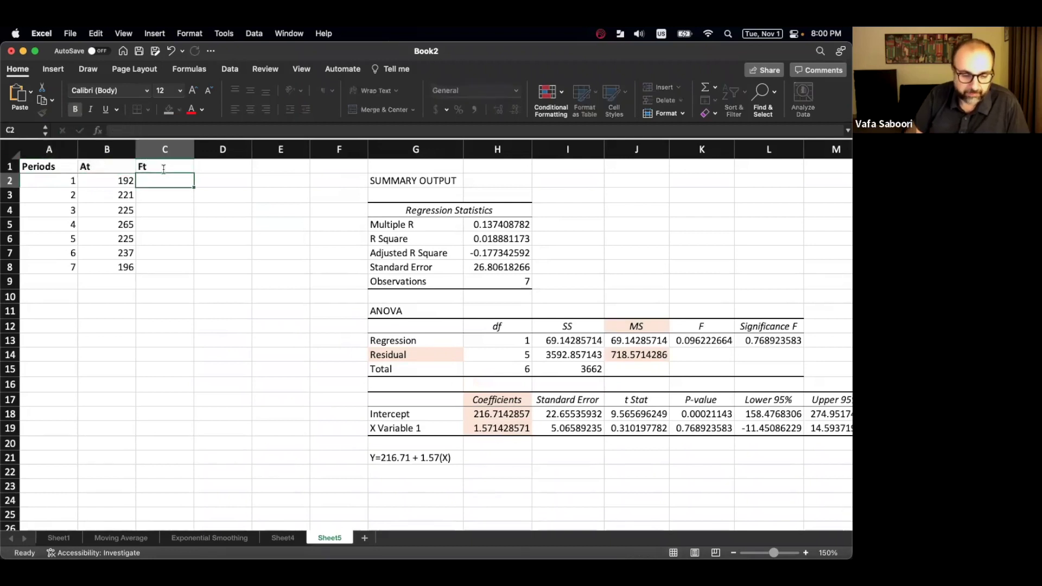
click(117, 169)
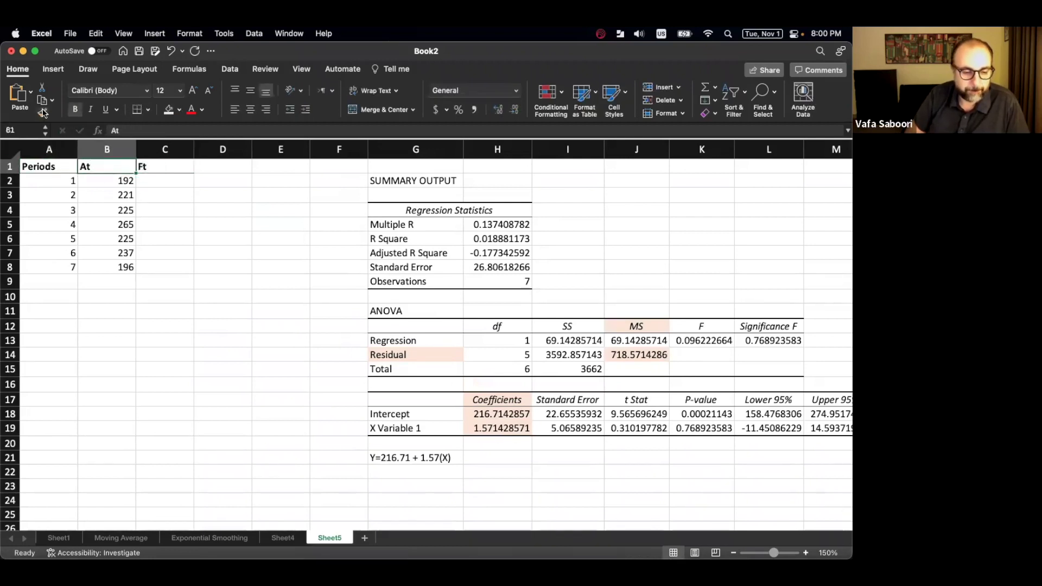
click(41, 113)
click(165, 169)
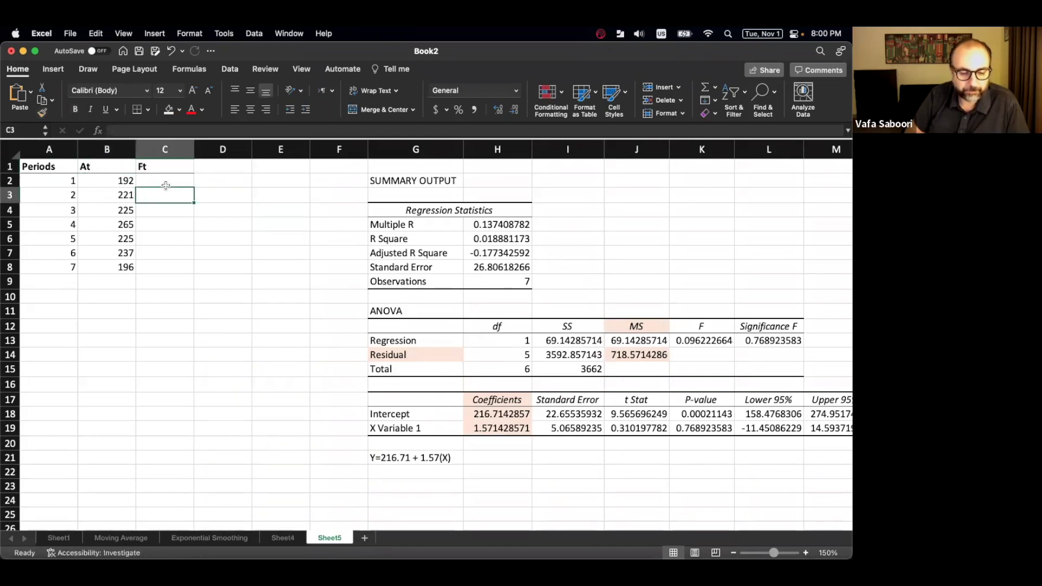
Enter the forecast formula =$H$18+B2*$H$19 in C2 and fill it down to C8.
click(165, 184)
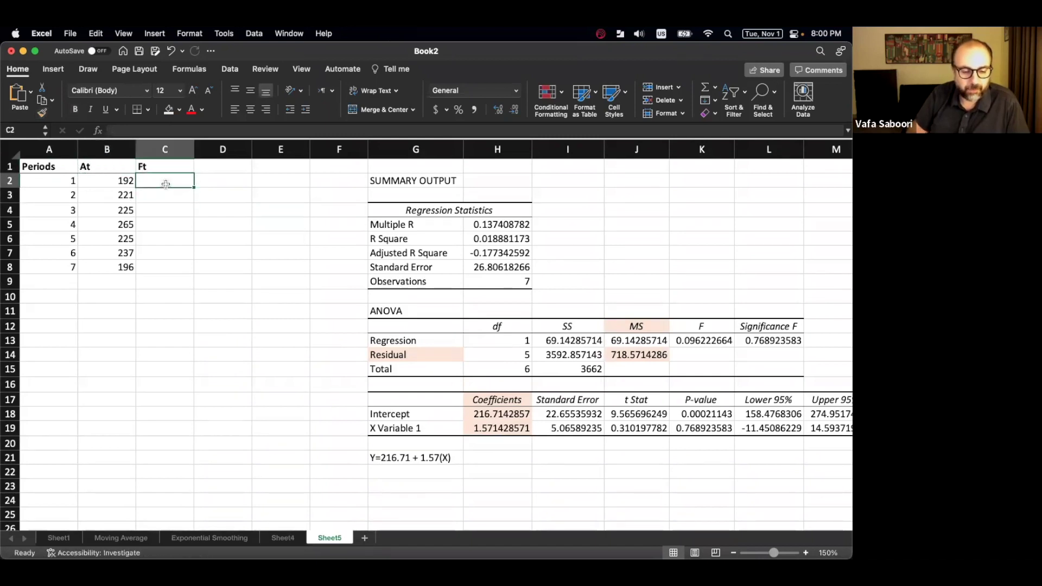
text(=)
click(497, 415)
text(+)
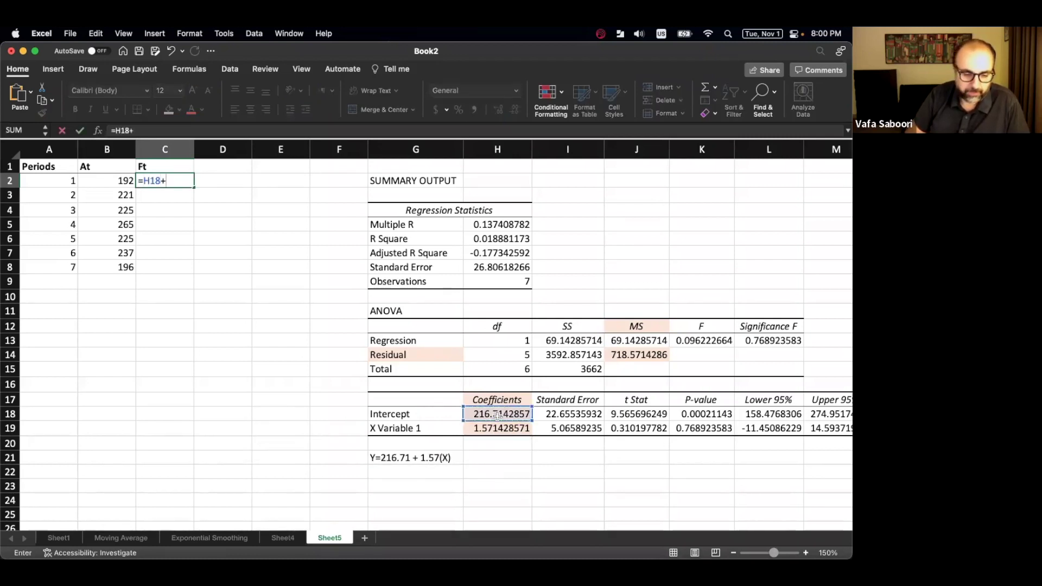
click(119, 180)
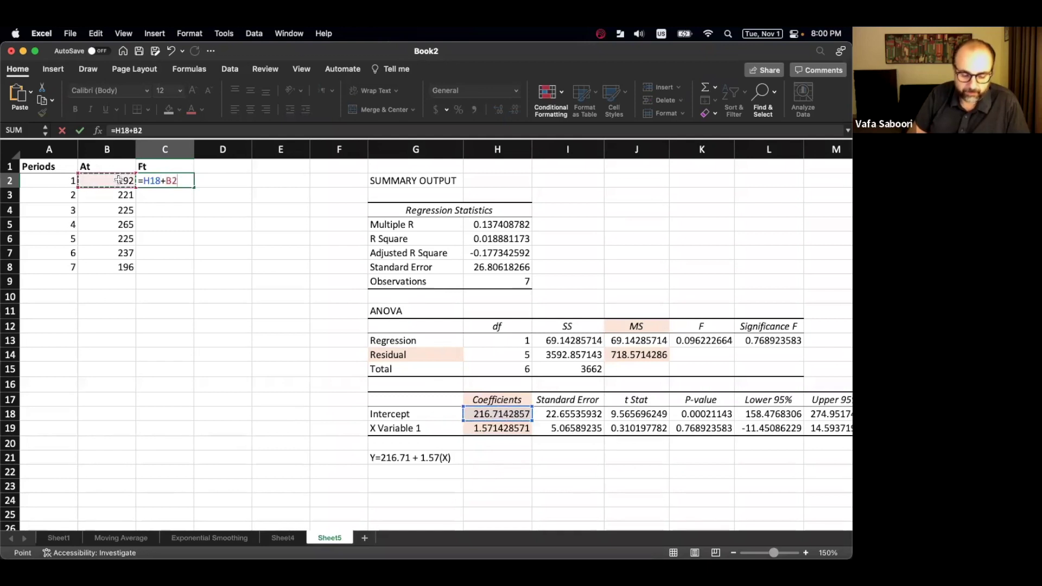
text(*)
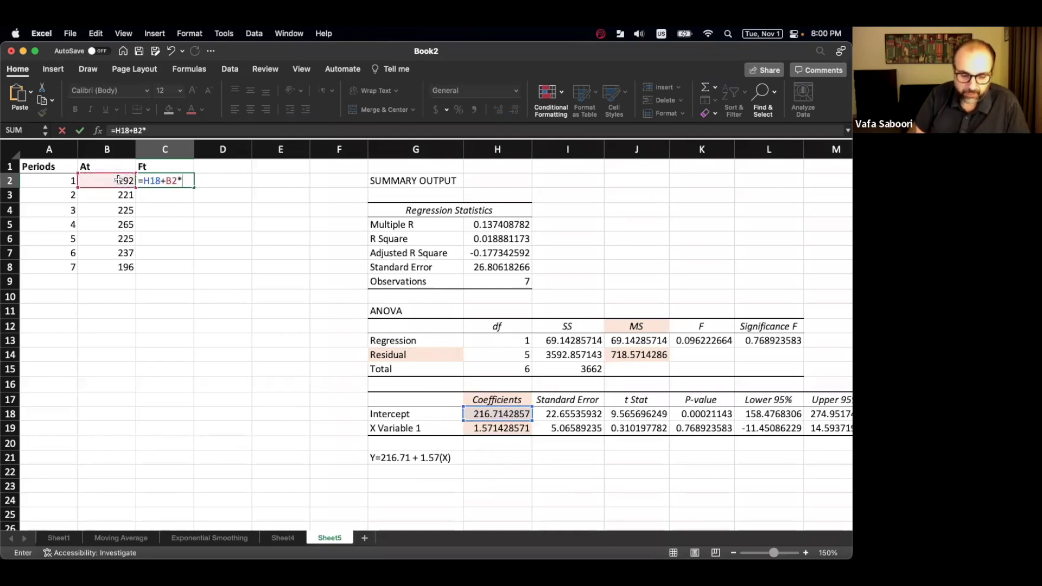
click(498, 426)
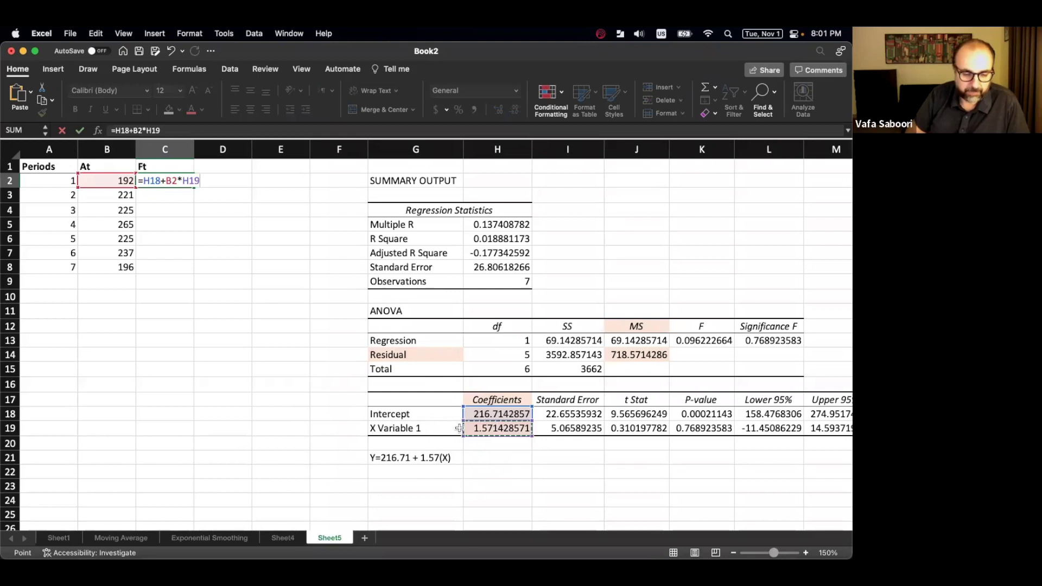
key(F4)
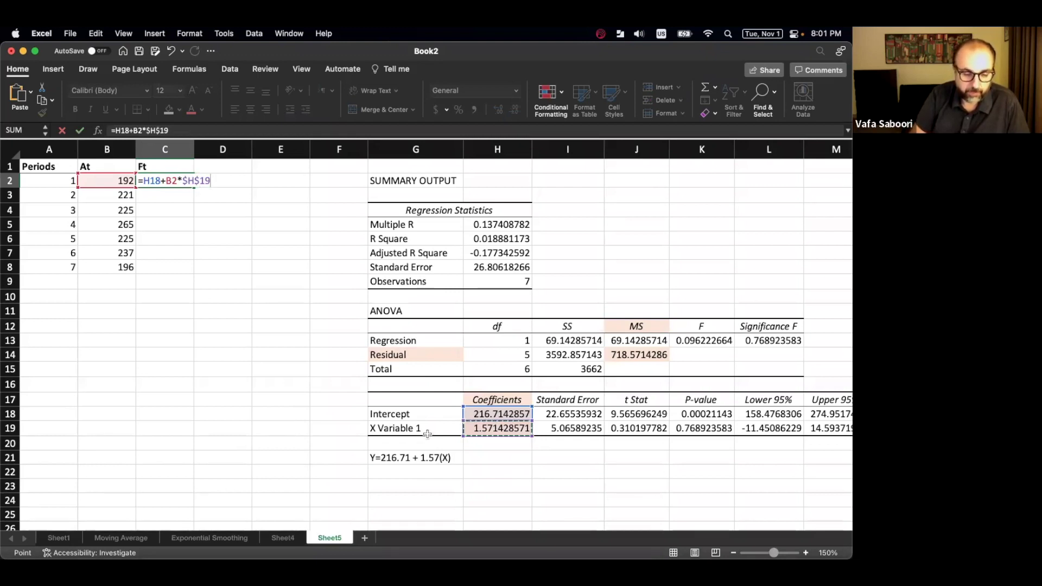
double_click(146, 180)
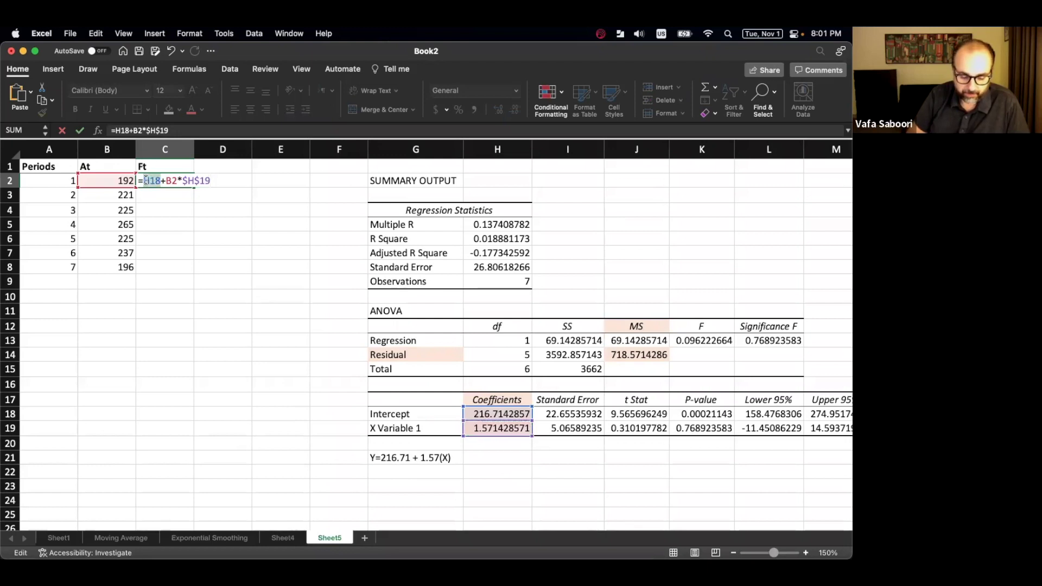
key(F4)
key(ctrl+Return)
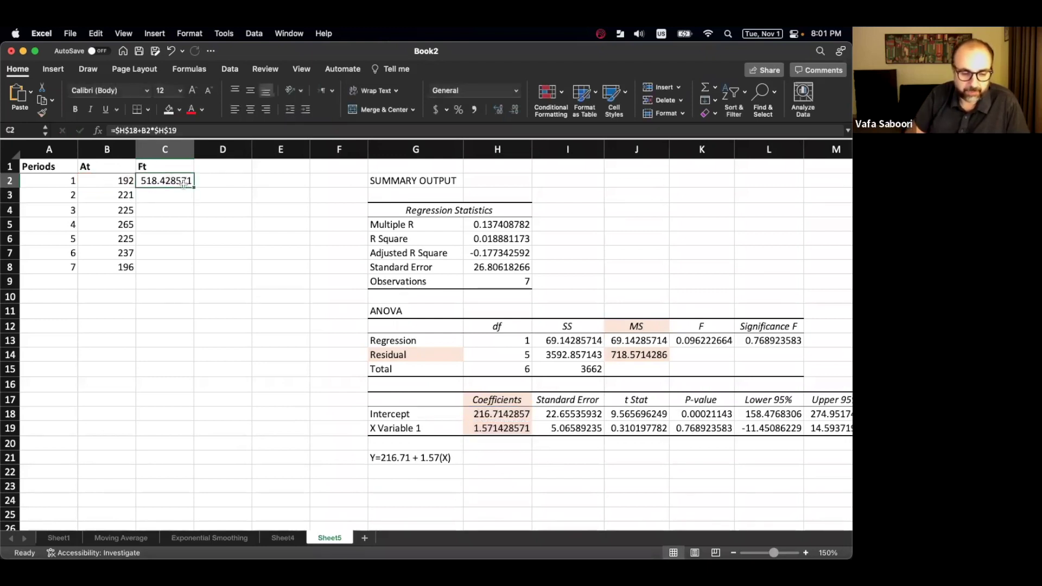
double_click(193, 187)
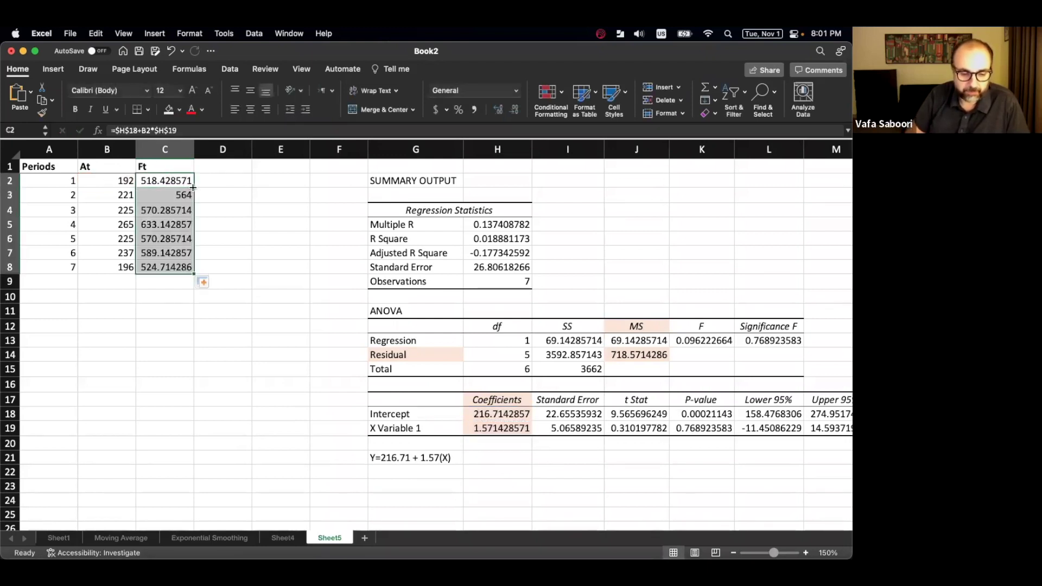
Show the Ft formulas with =FORMULATEXT(C2) in D2, filled down to D8, and widen column D to fit.
click(220, 180)
text(=)
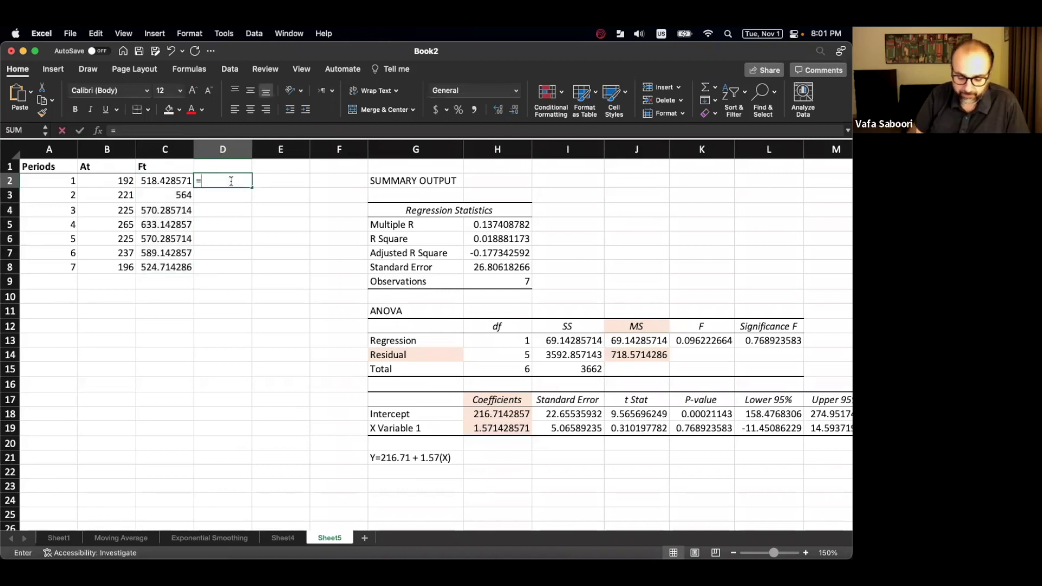
text(formula)
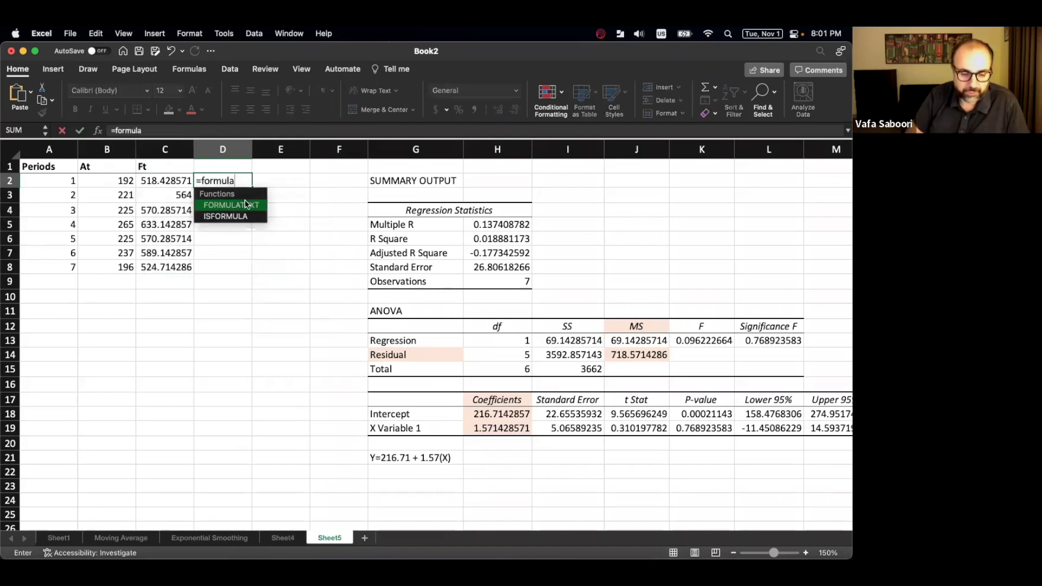
double_click(248, 205)
click(179, 182)
key(Return)
click(230, 180)
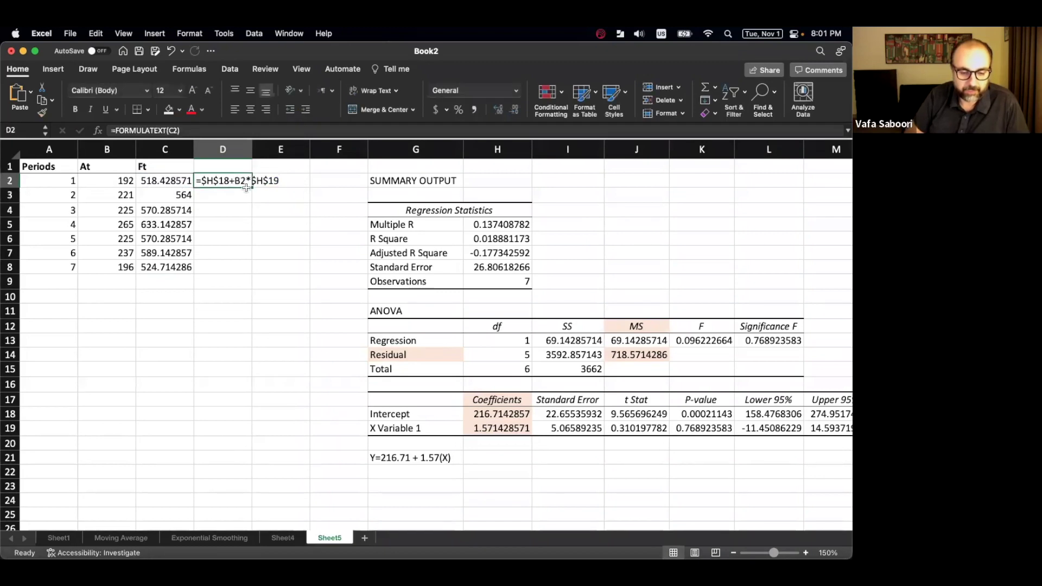
double_click(252, 189)
drag(252, 149, 285, 149)
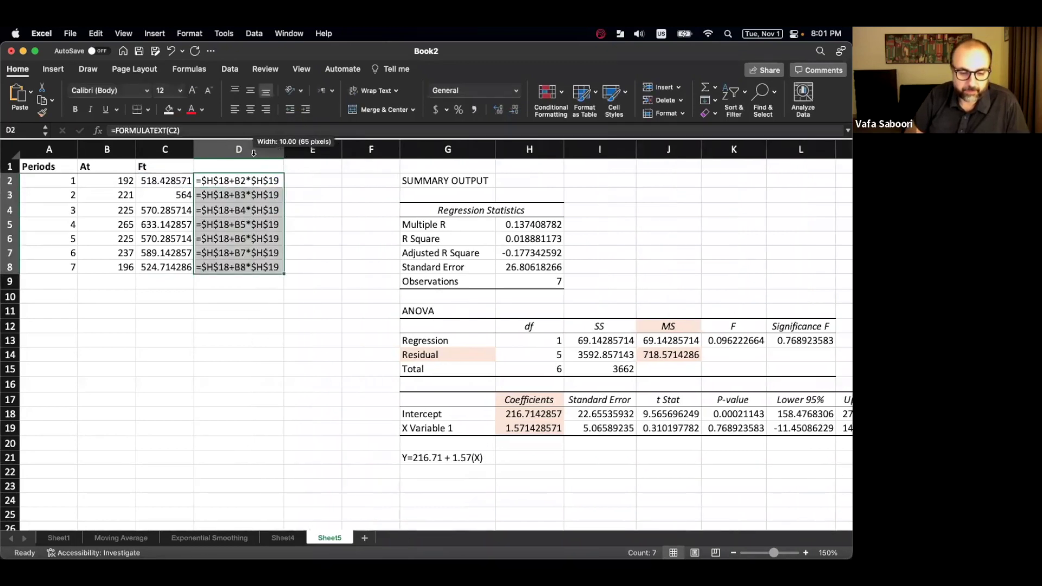
Enter the heading Formula in D1 and copy the formatting of the Ft heading onto it.
click(225, 167)
double_click(225, 167)
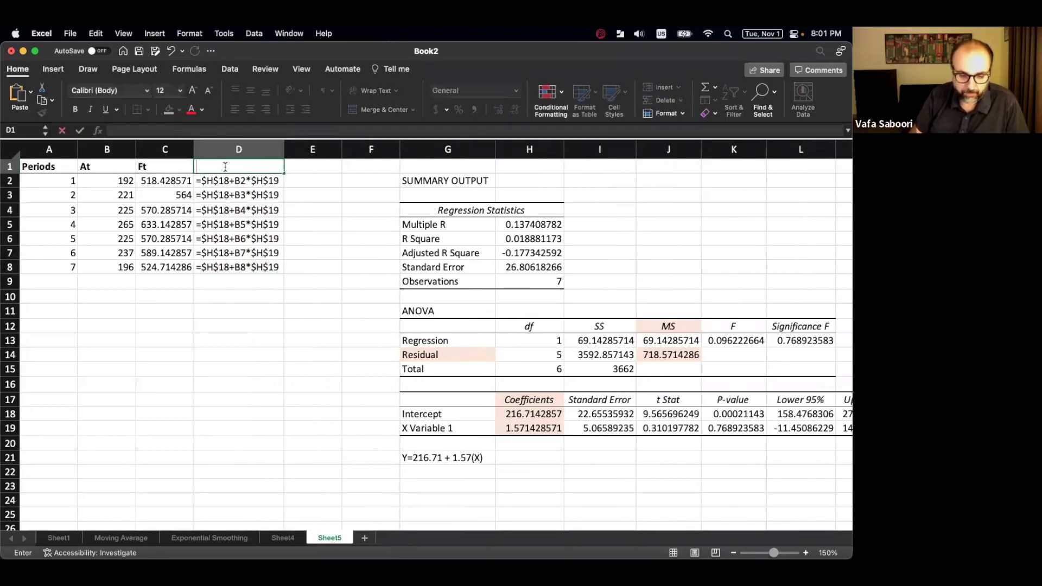
text(Formula)
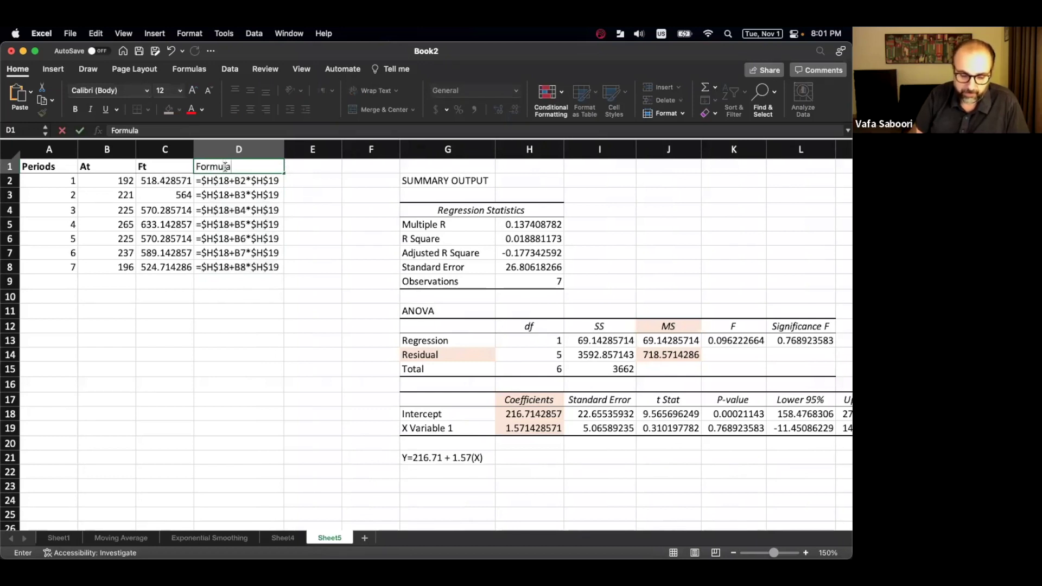
key(Return)
click(165, 164)
click(42, 112)
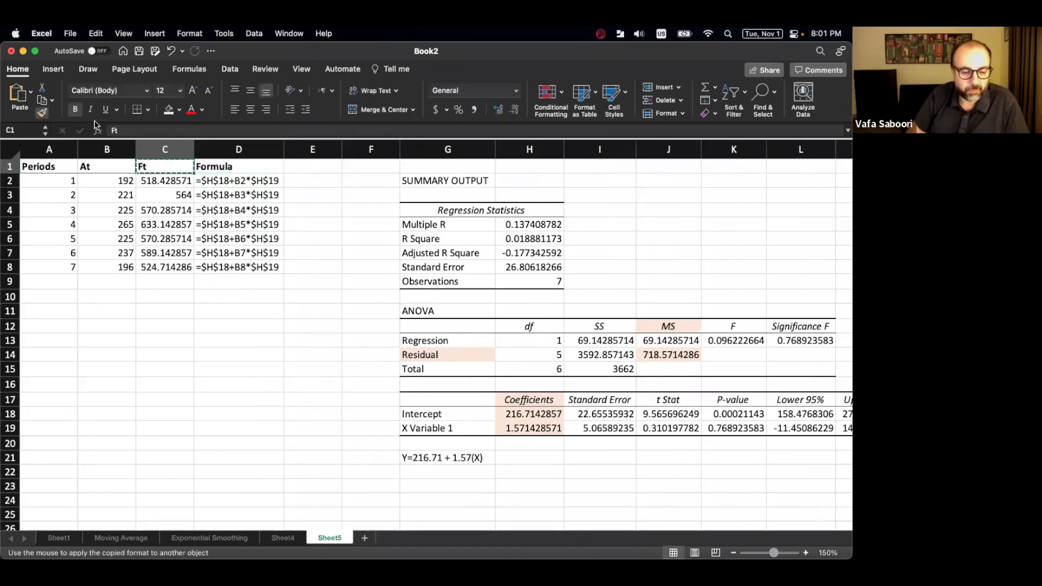
click(223, 165)
key(Down)
key(Down)
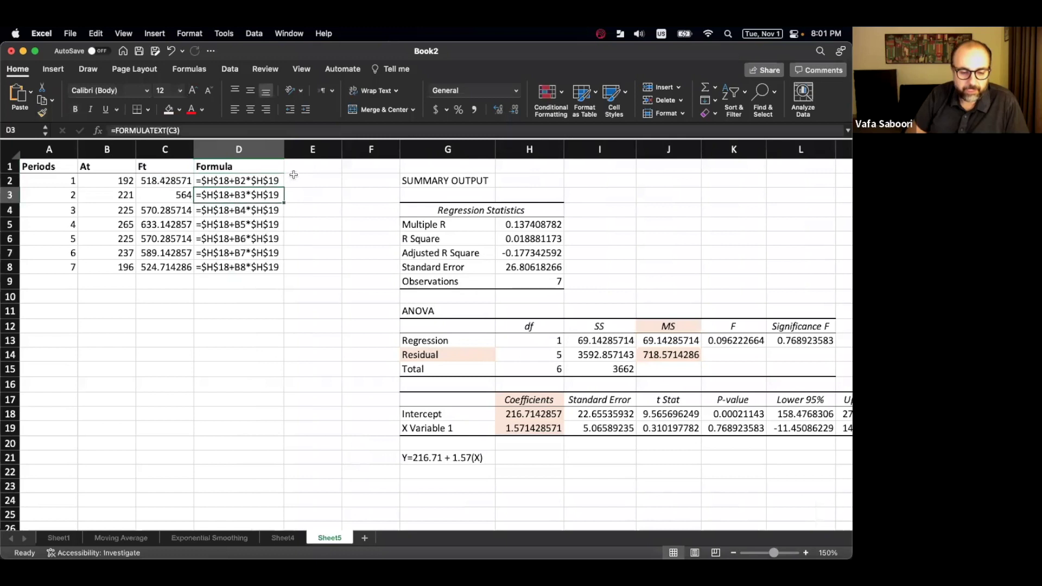
click(301, 169)
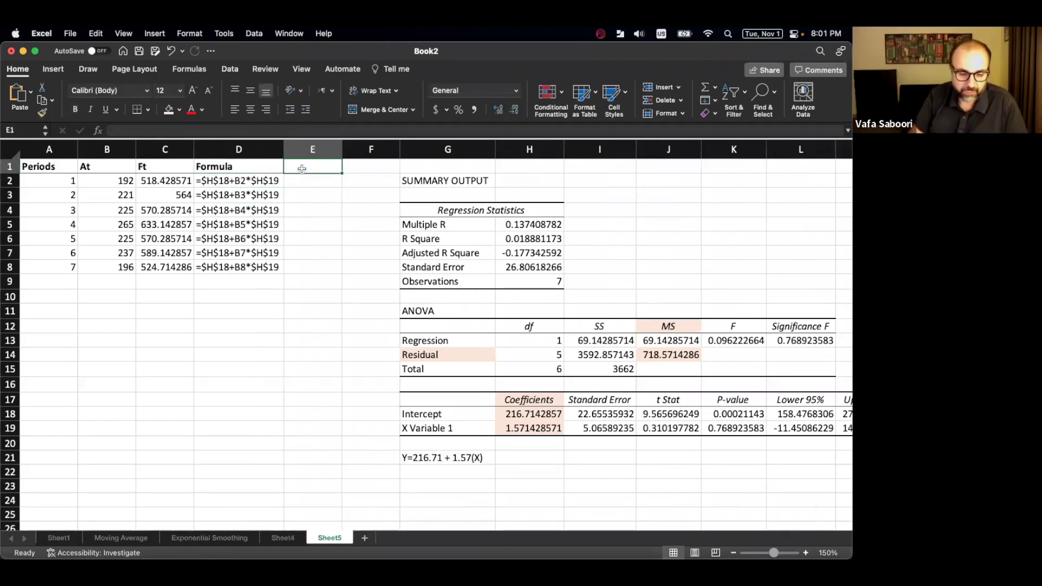
Enter the heading At-Ft in E1 and match the formatting of the Formula heading in D1.
double_click(302, 169)
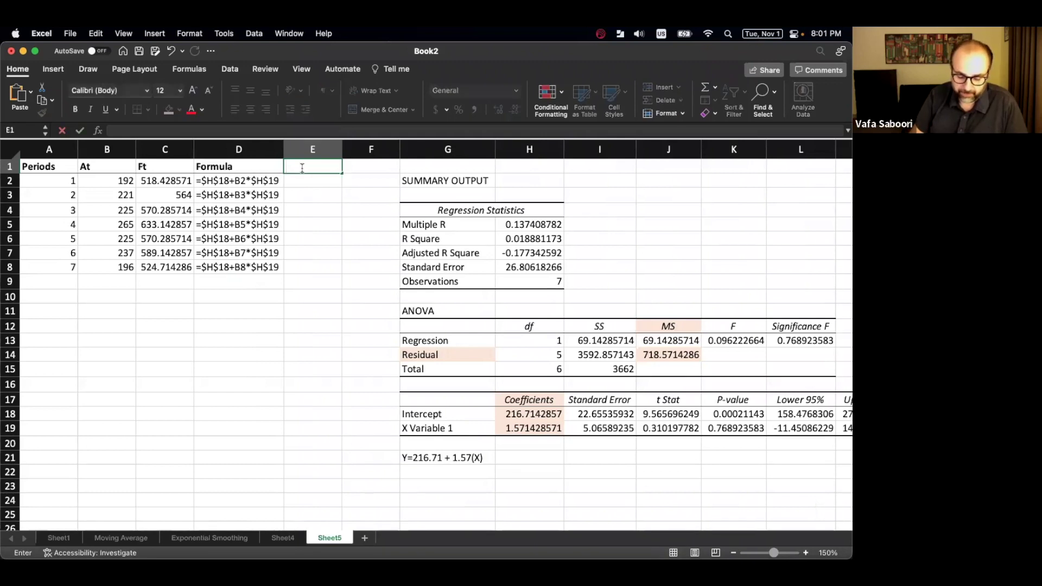
text(At-F)
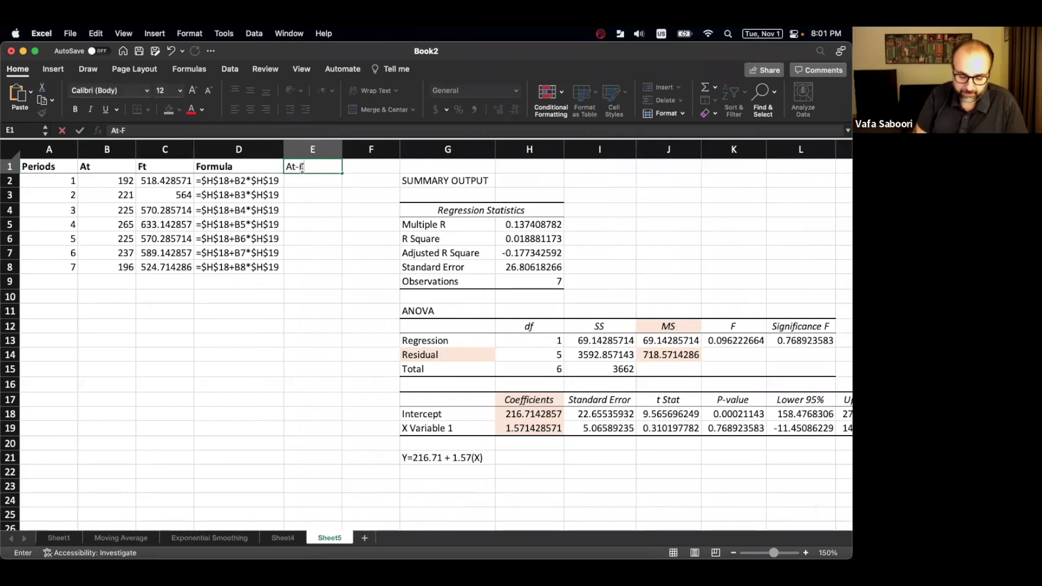
text(t)
key(Return)
click(297, 192)
click(249, 160)
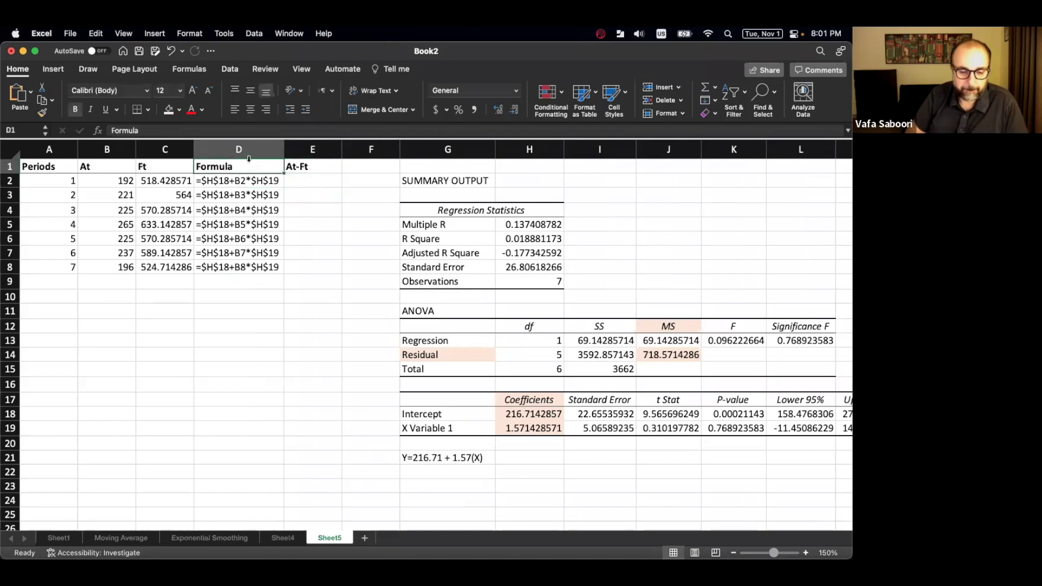
click(298, 167)
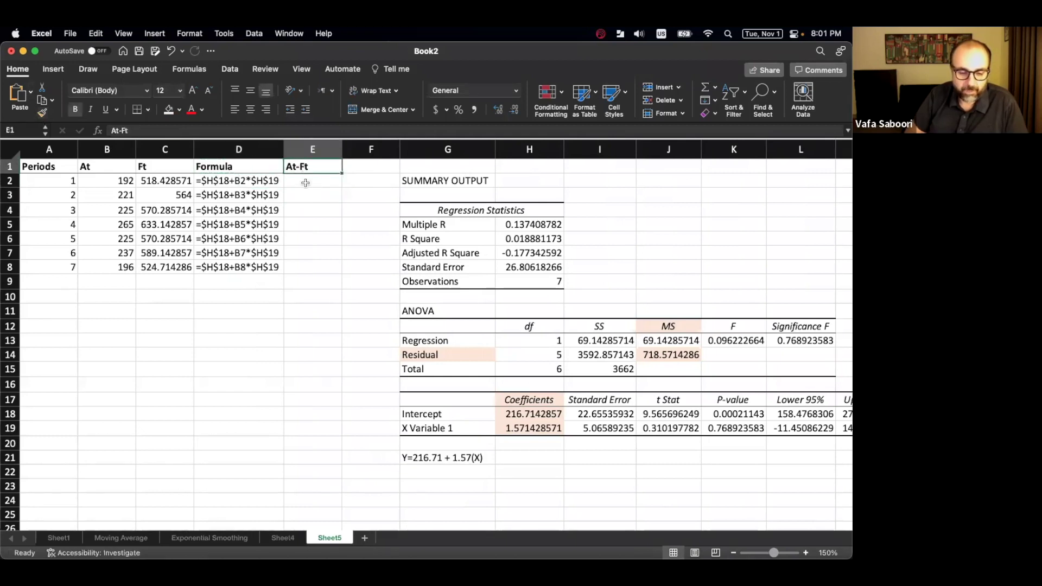
Calculate the first period's forecast error in E2 with the formula =B2-C2.
click(306, 183)
text(=)
click(133, 182)
text(-)
click(171, 180)
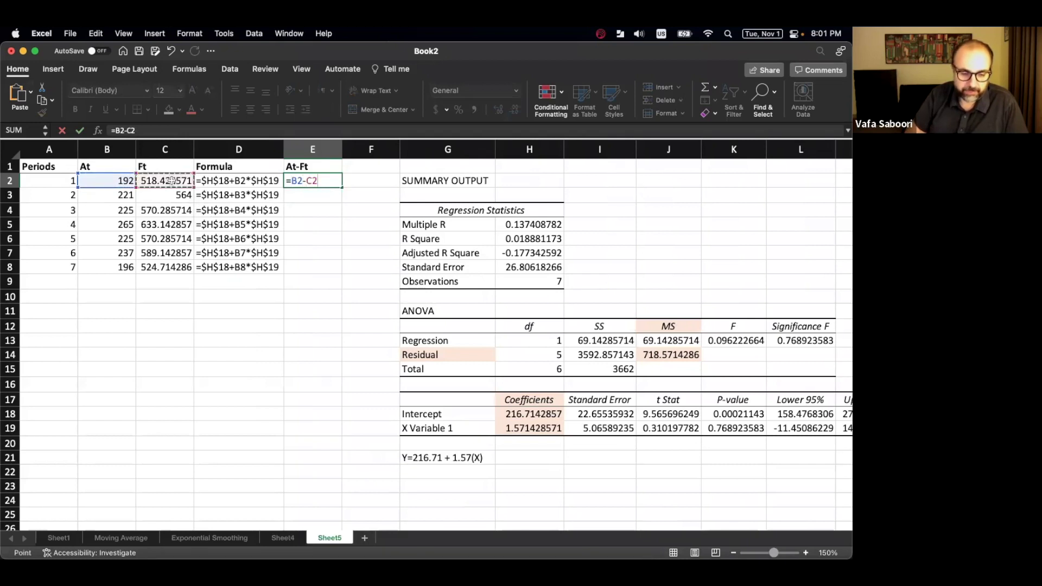
key(Return)
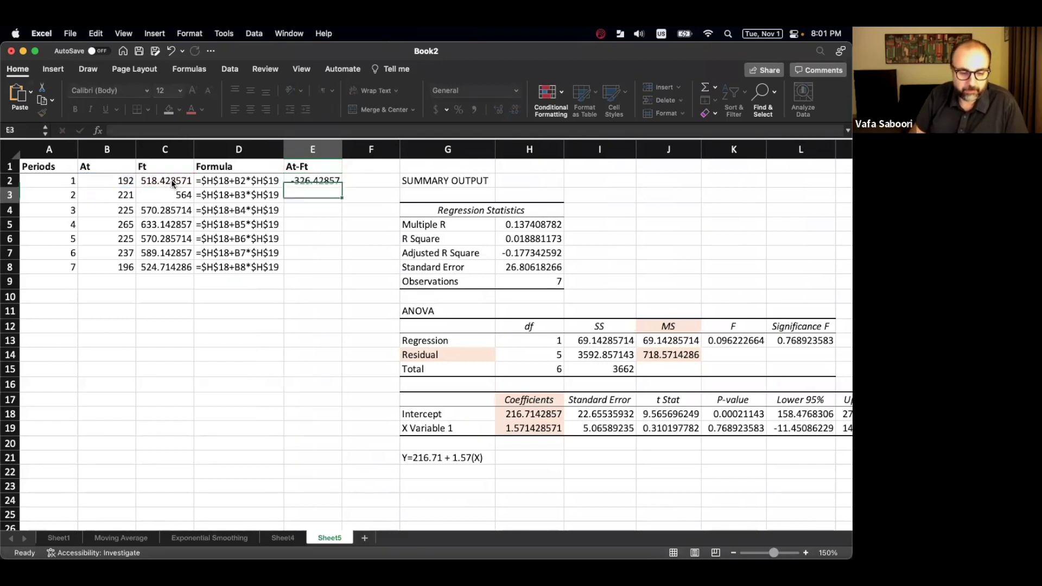
click(189, 353)
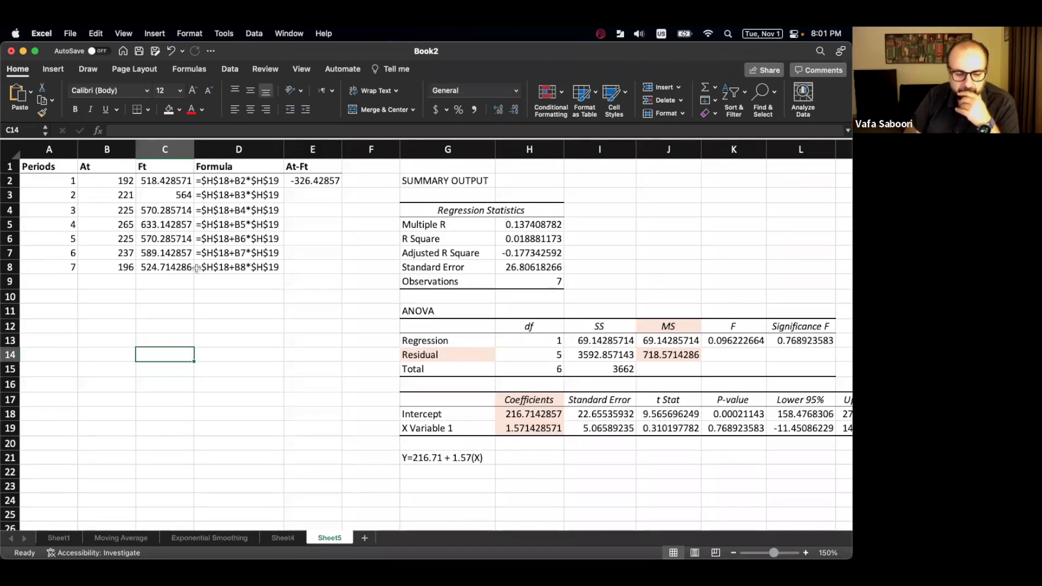
Correct the forecast formula in C2 to =$H$18+A2*$H$19 and fill it down to C8.
double_click(170, 185)
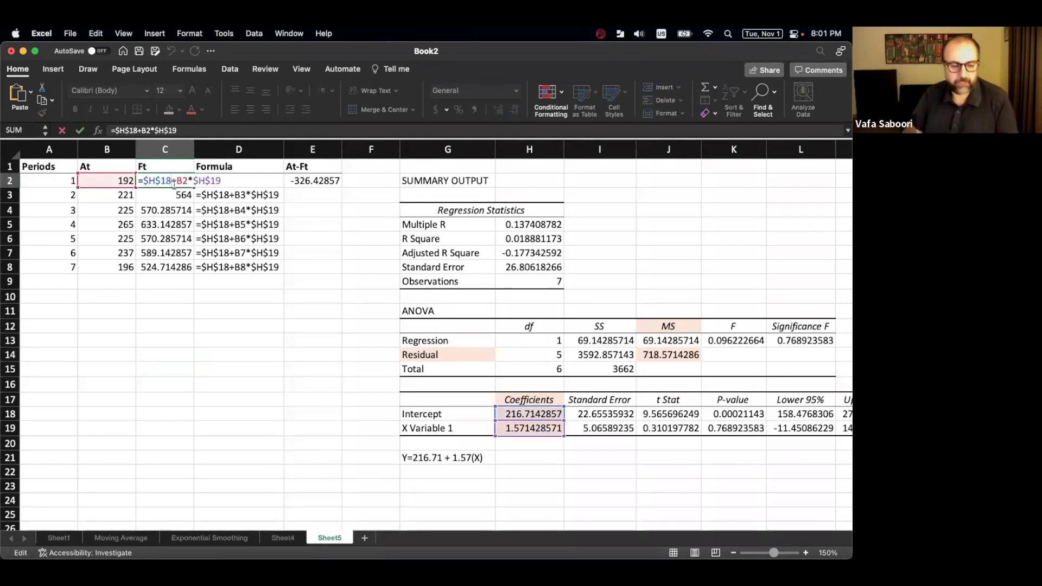
double_click(187, 181)
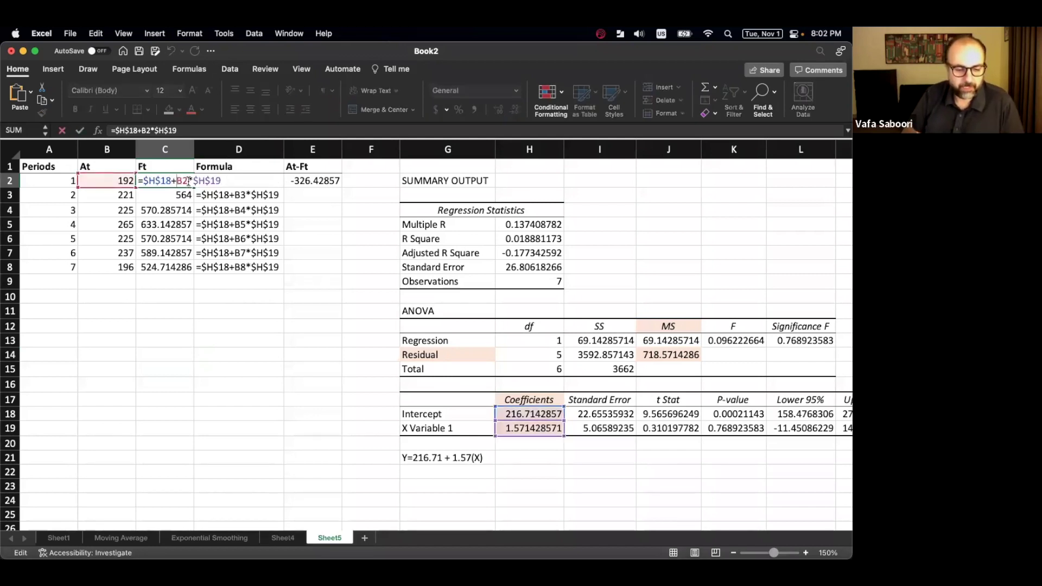
key(BackSpace)
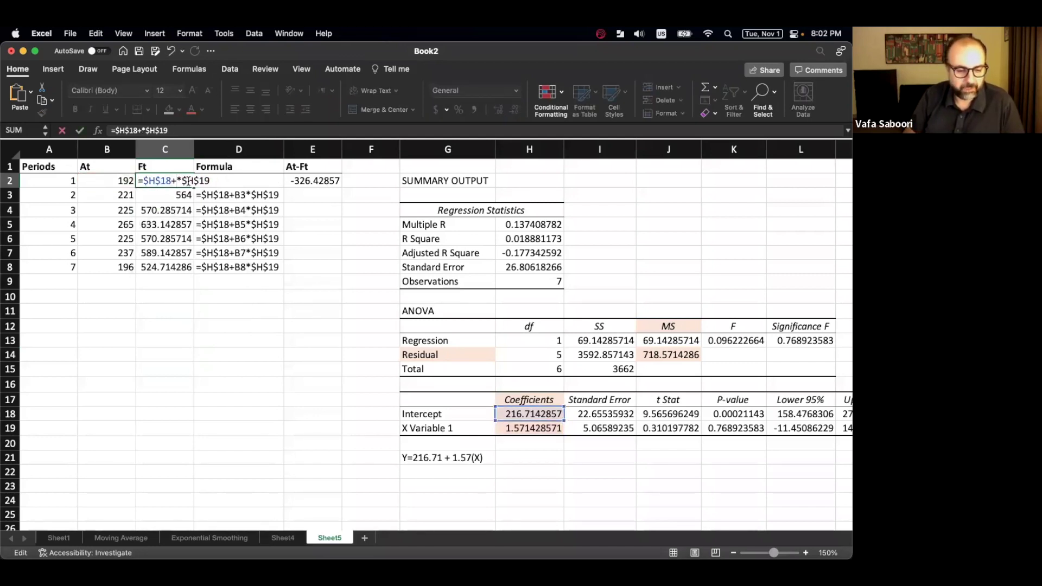
text(A2)
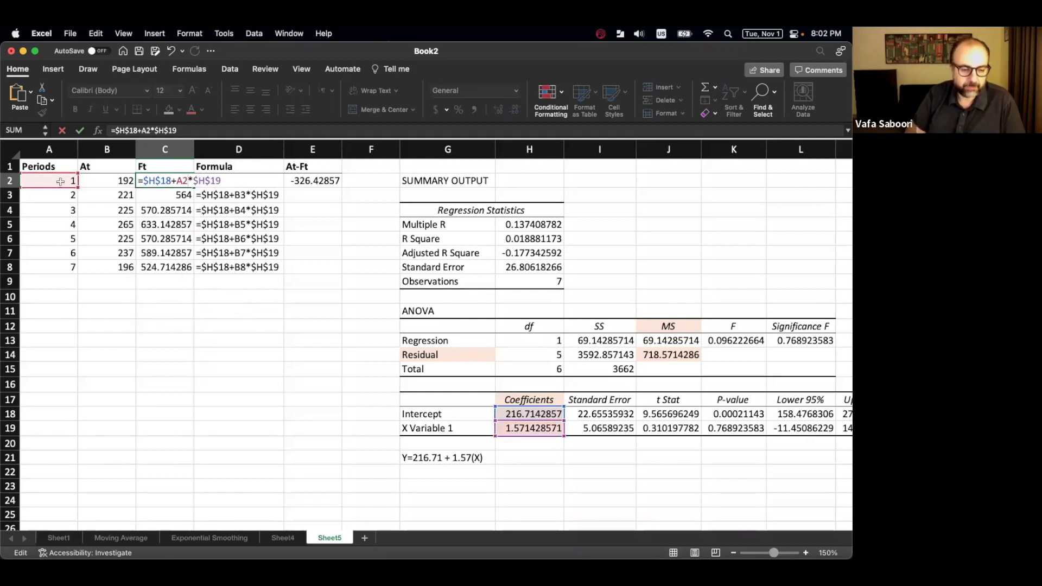
key(Return)
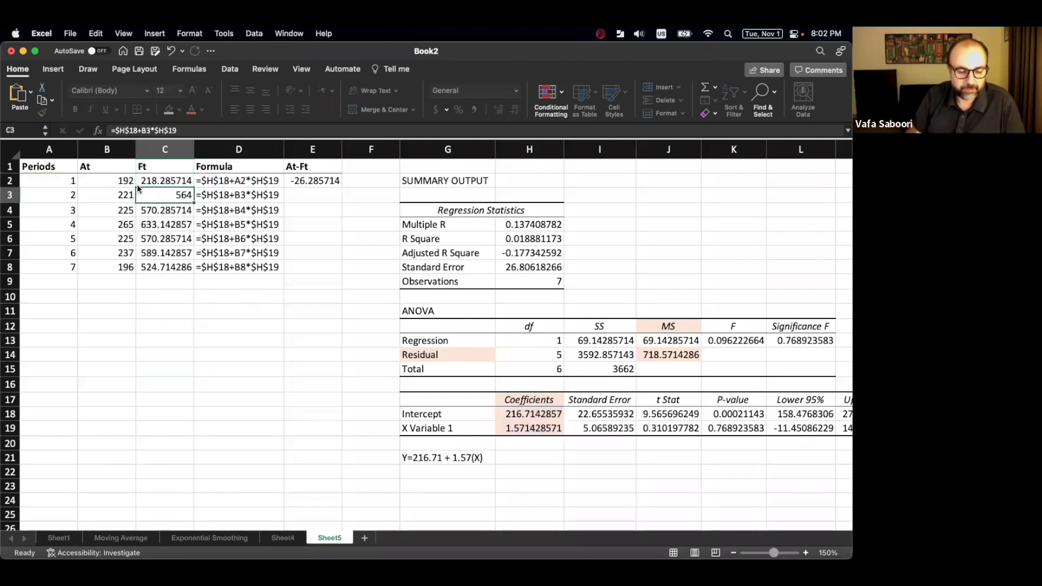
click(176, 179)
double_click(194, 187)
click(177, 237)
Check the error formula in E2 and fill it down to E8.
click(310, 181)
double_click(310, 181)
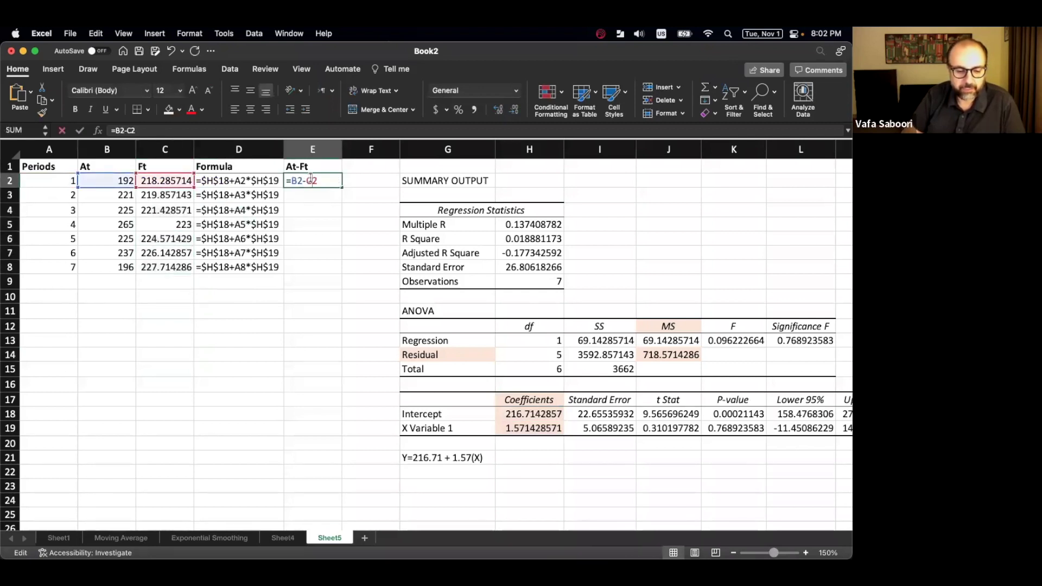
key(Escape)
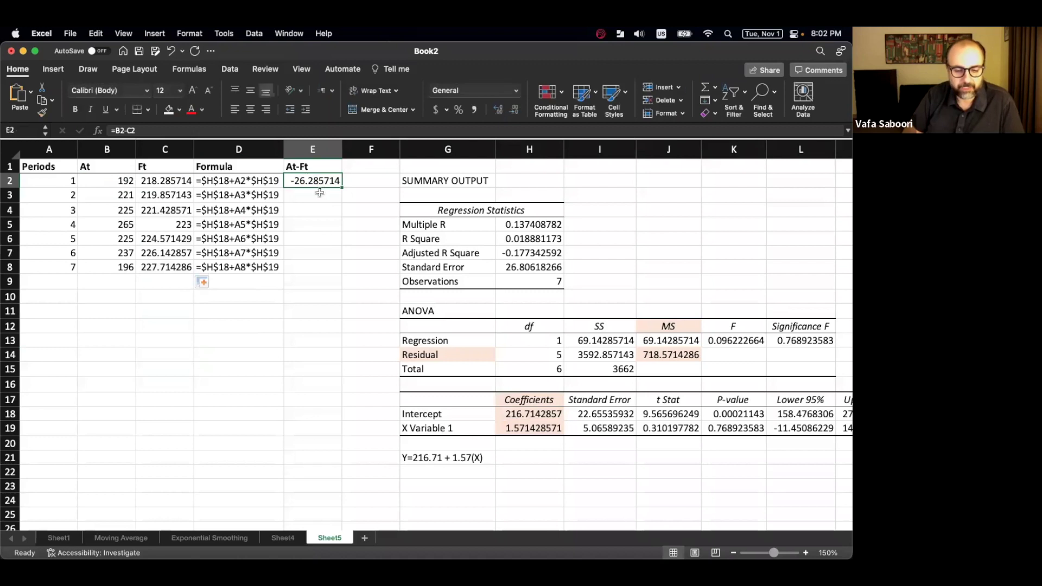
double_click(342, 187)
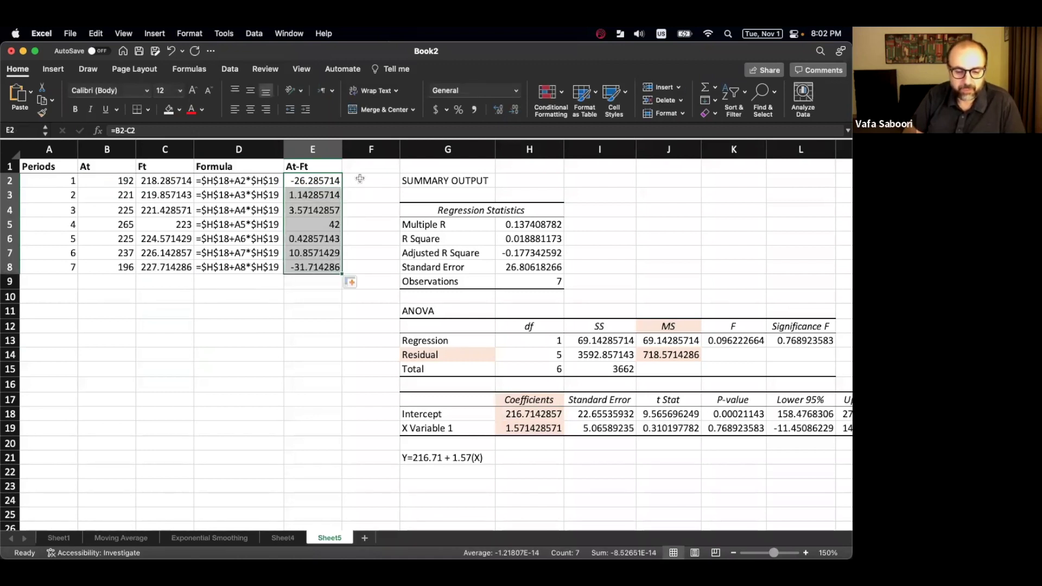
Insert a new column before the empty column F and enter the heading (At-Ft)^2 in F1.
right_click(389, 150)
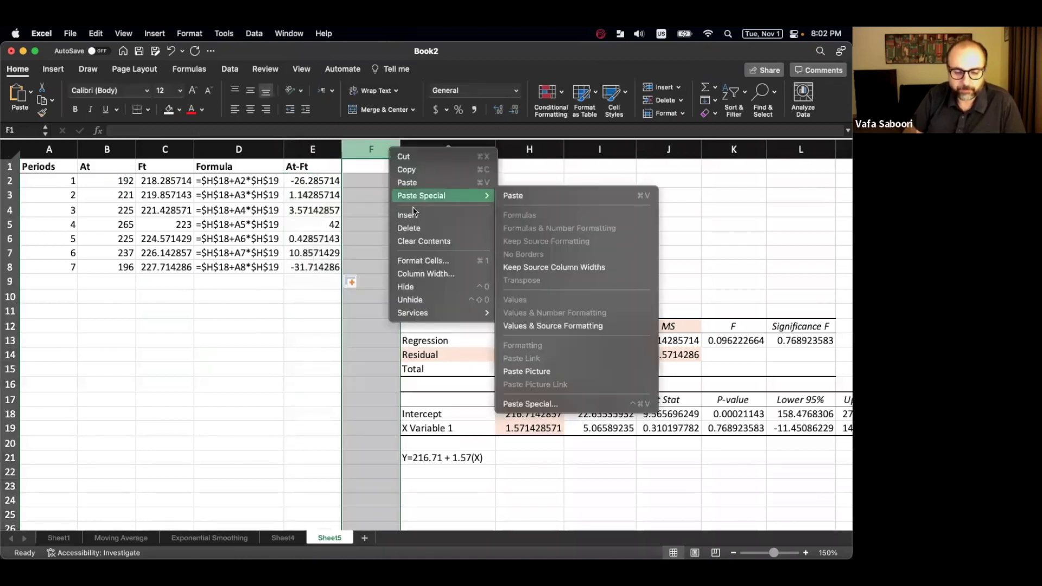
click(371, 166)
double_click(371, 164)
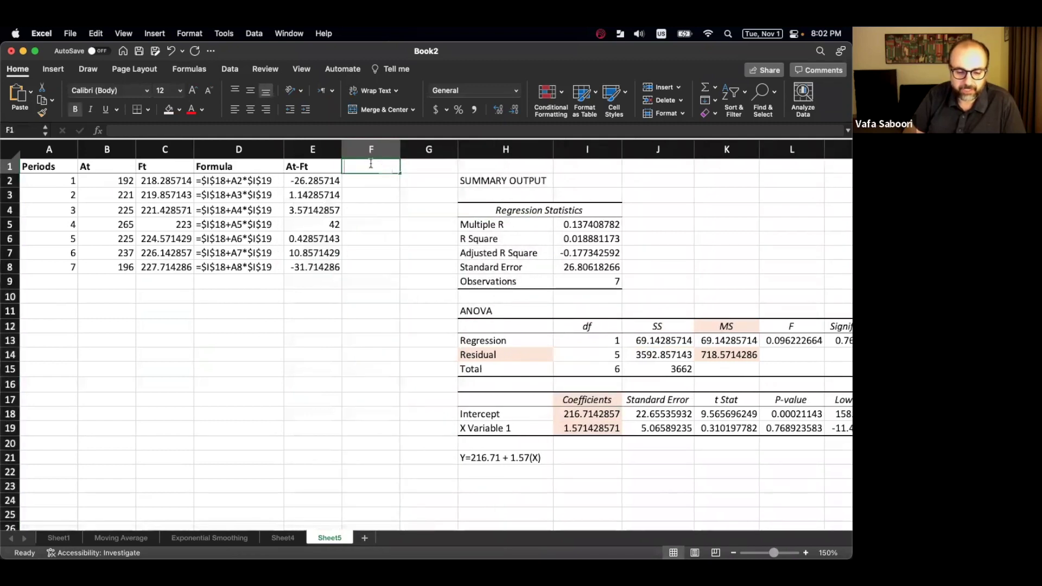
text((At)
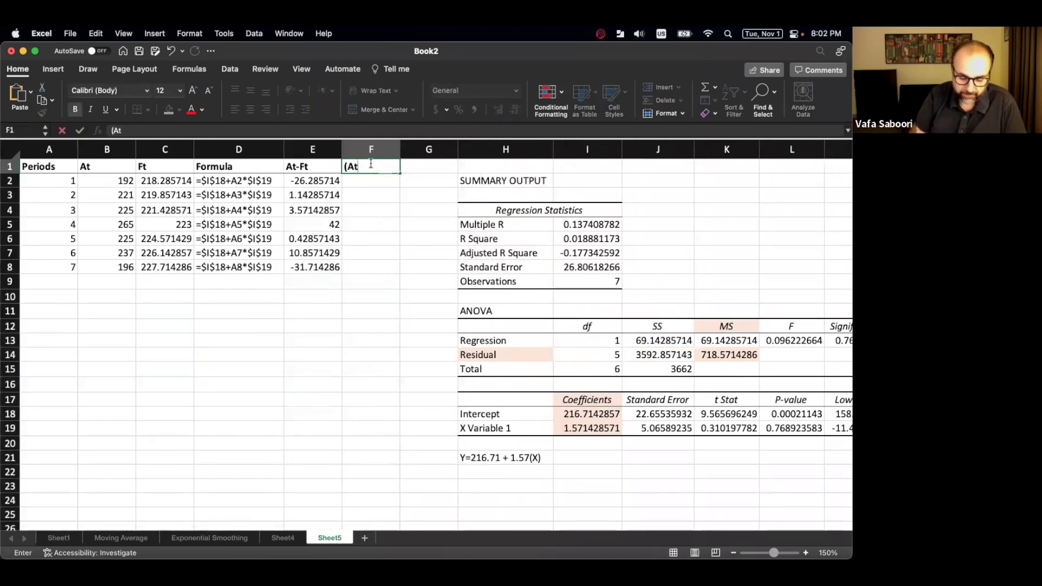
text(-Ft))
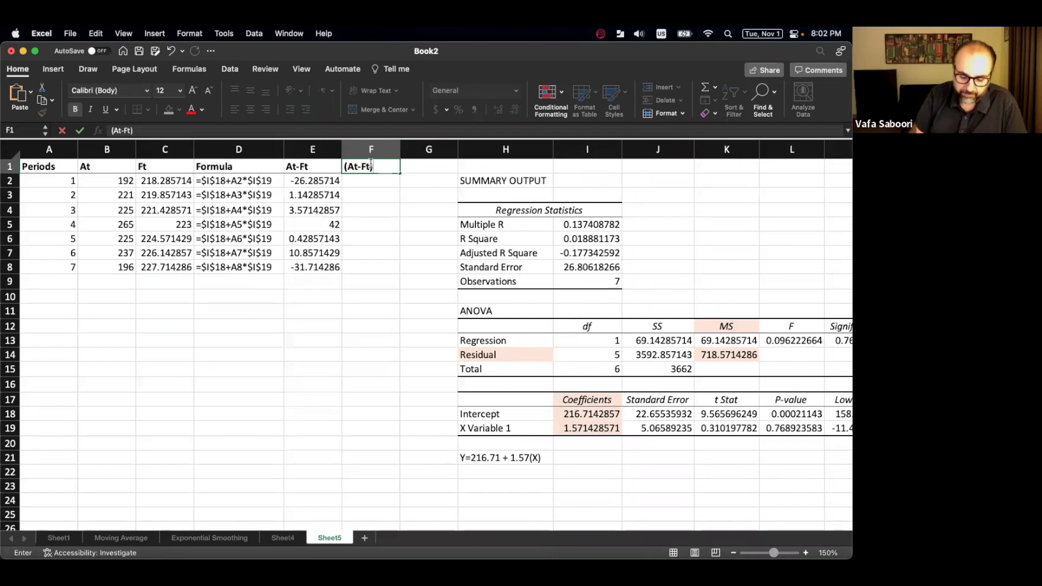
text(^2)
key(Return)
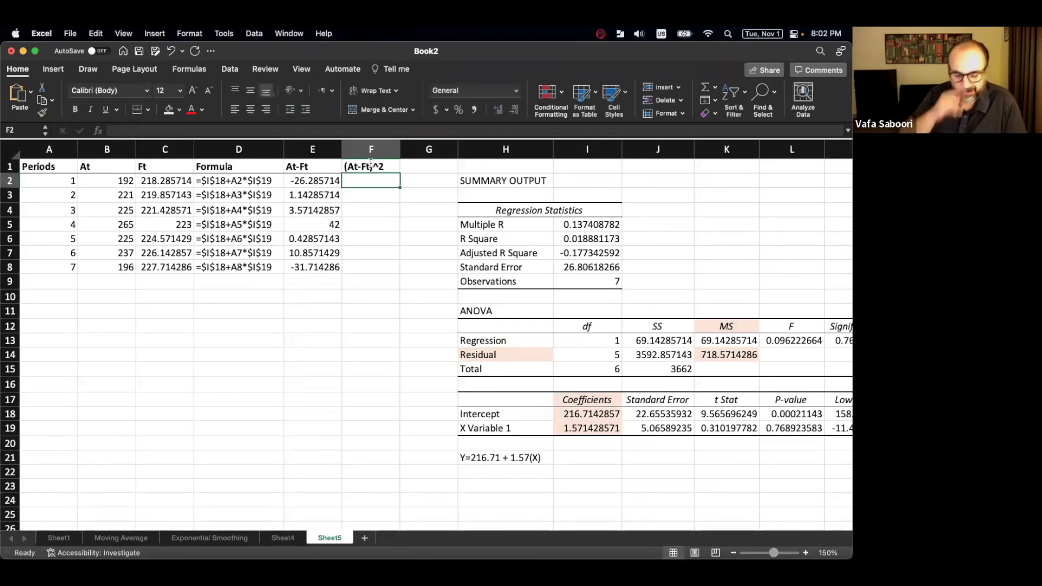
Square the forecast errors with =E2^2 in F2, filled down to F8.
text(=)
key(Left)
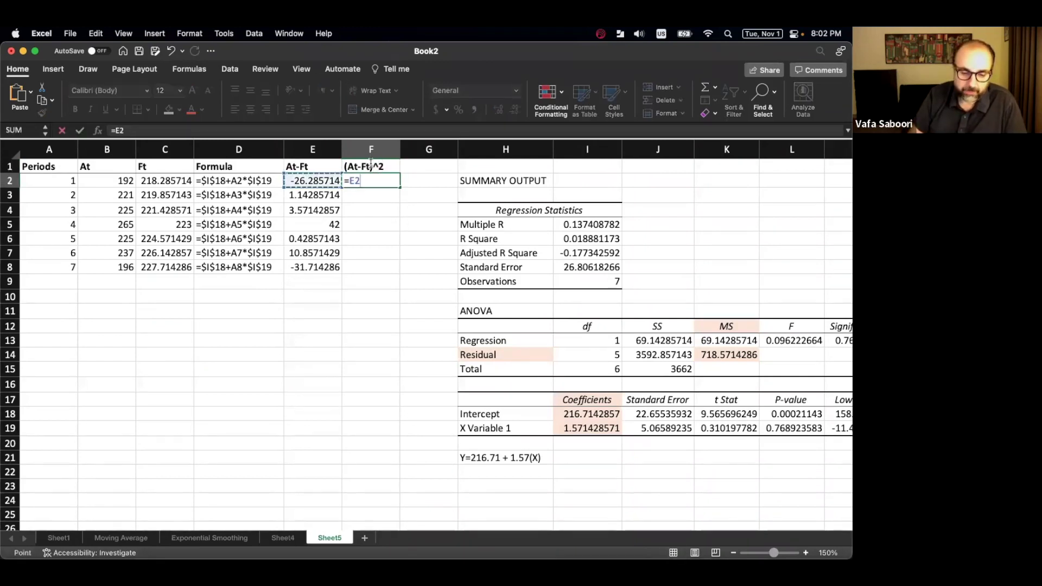
text(^2)
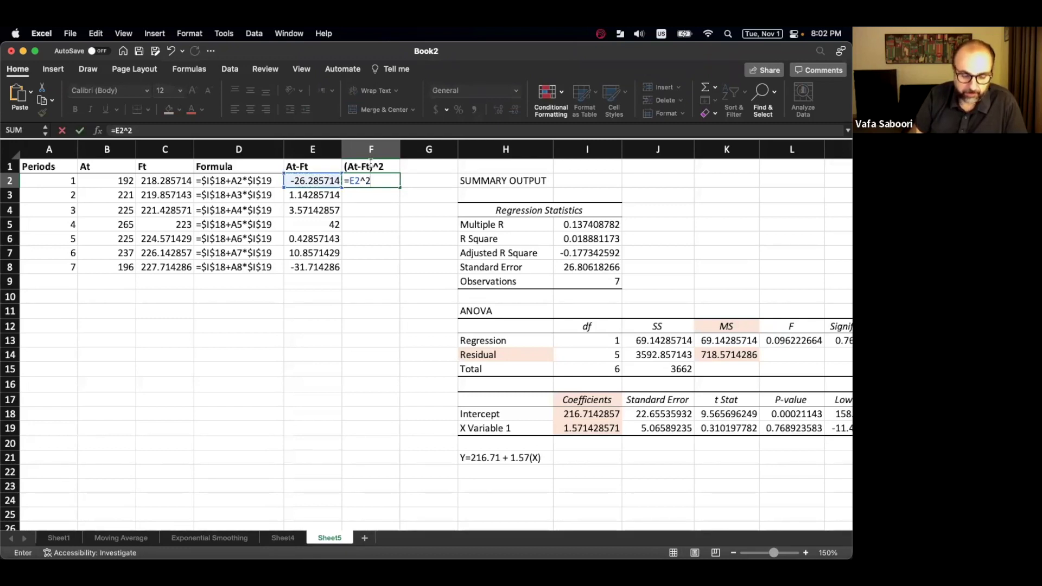
key(Return)
click(386, 182)
double_click(399, 188)
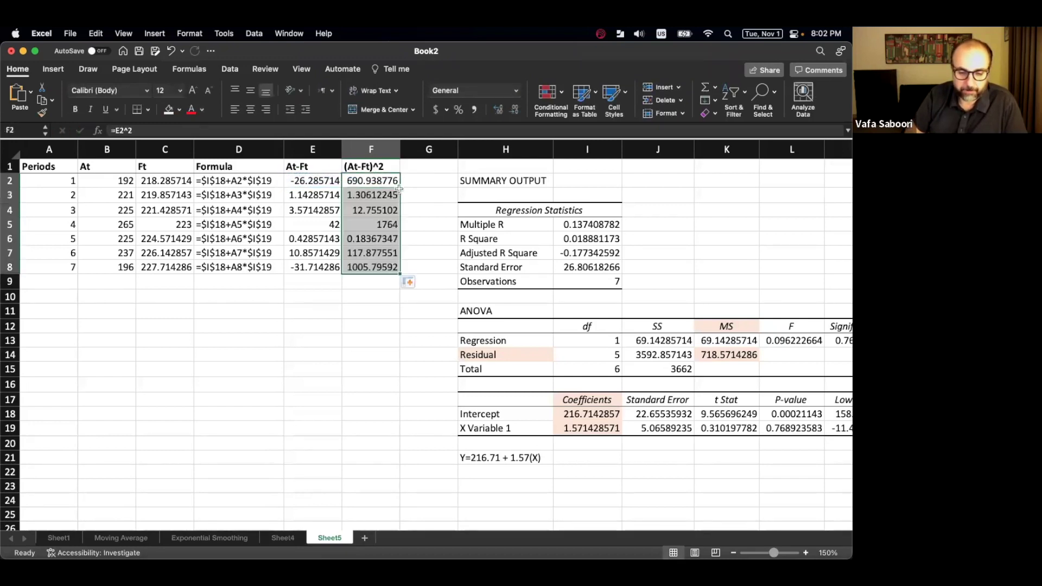
Copy the formatting of the At-Ft heading onto the (At-Ft)^2 heading in F1.
key(Up)
key(Left)
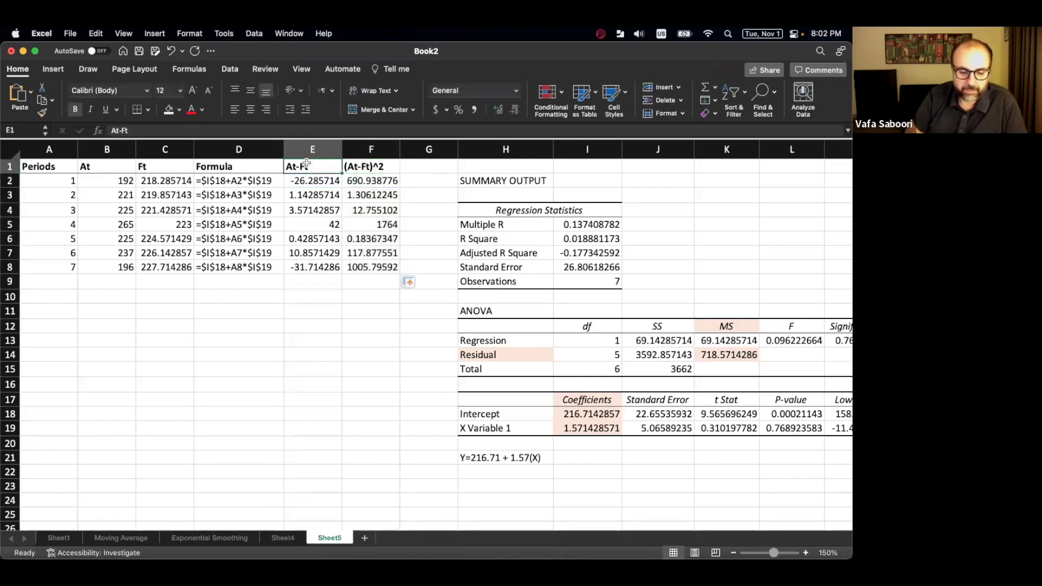
click(43, 117)
click(348, 166)
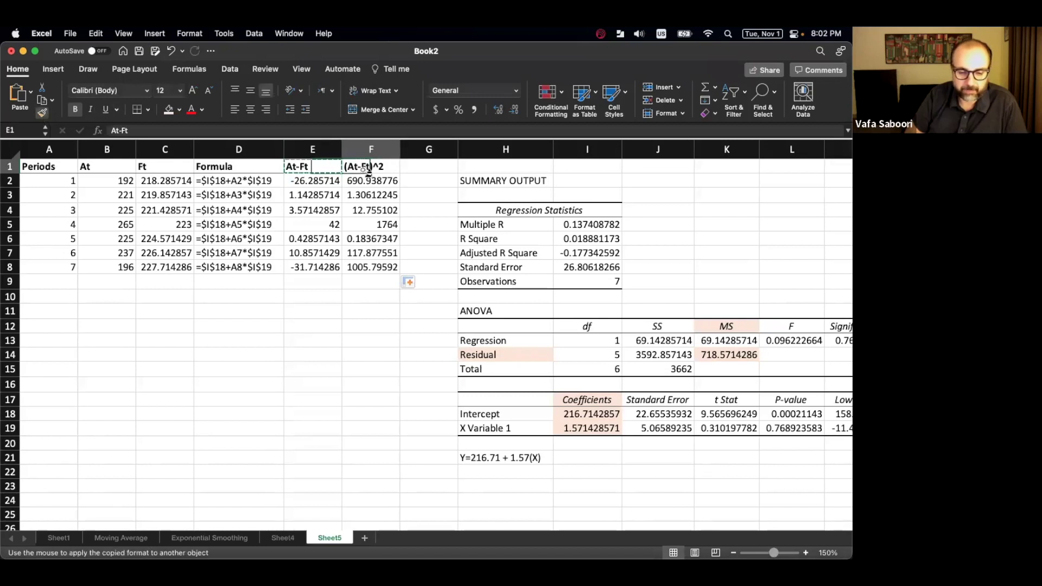
click(357, 281)
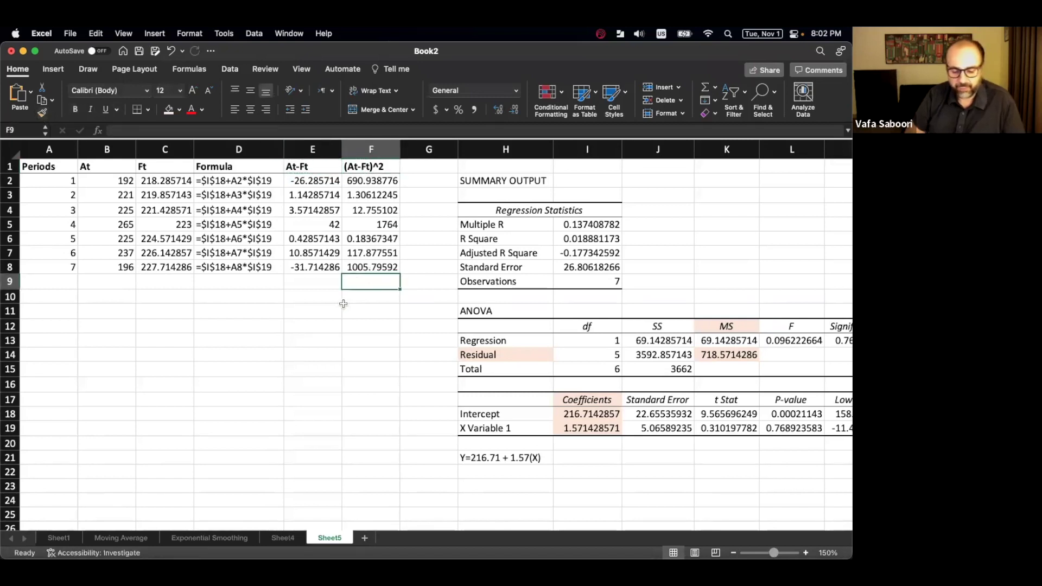
Add a bottom border beneath the last data row, A8:F8.
click(375, 264)
key(shift+Left)
key(shift+Left)
key(shift+Left)
key(shift+Left)
key(shift+Left)
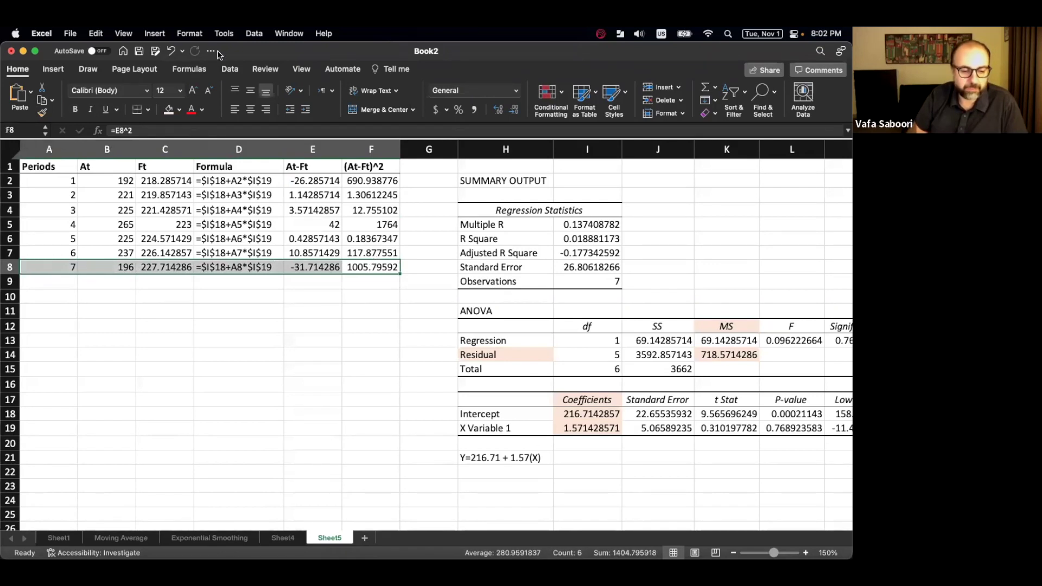
click(140, 110)
click(191, 253)
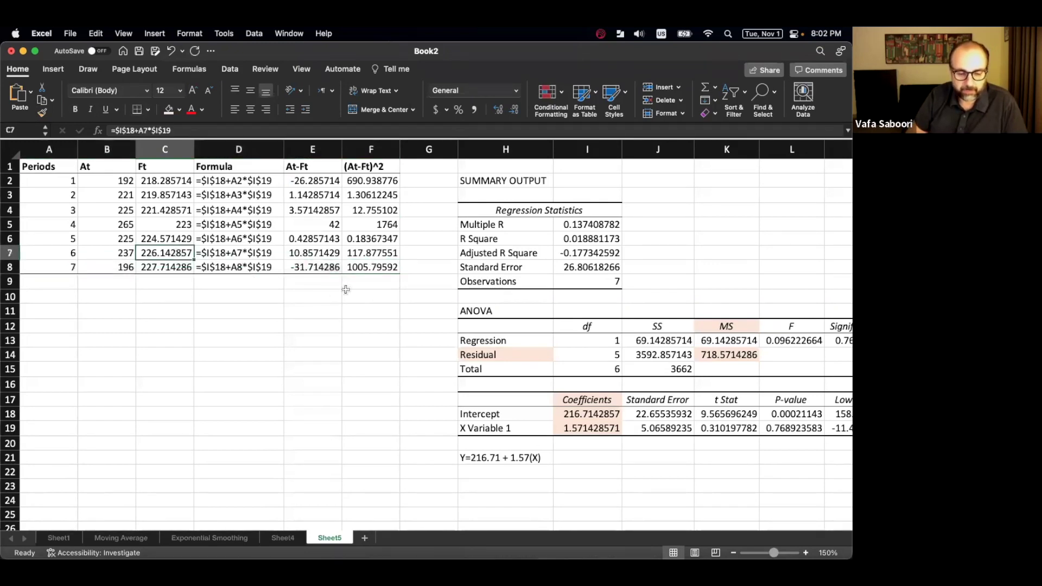
Calculate the MSE in F9 with =AVERAGE(F2:F8).
click(355, 282)
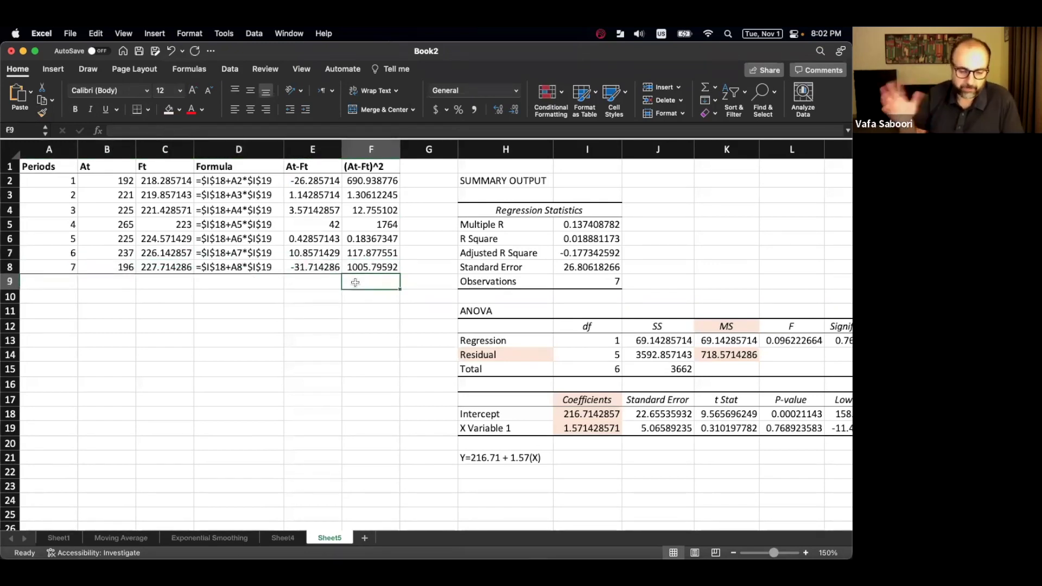
key(Left)
key(Right)
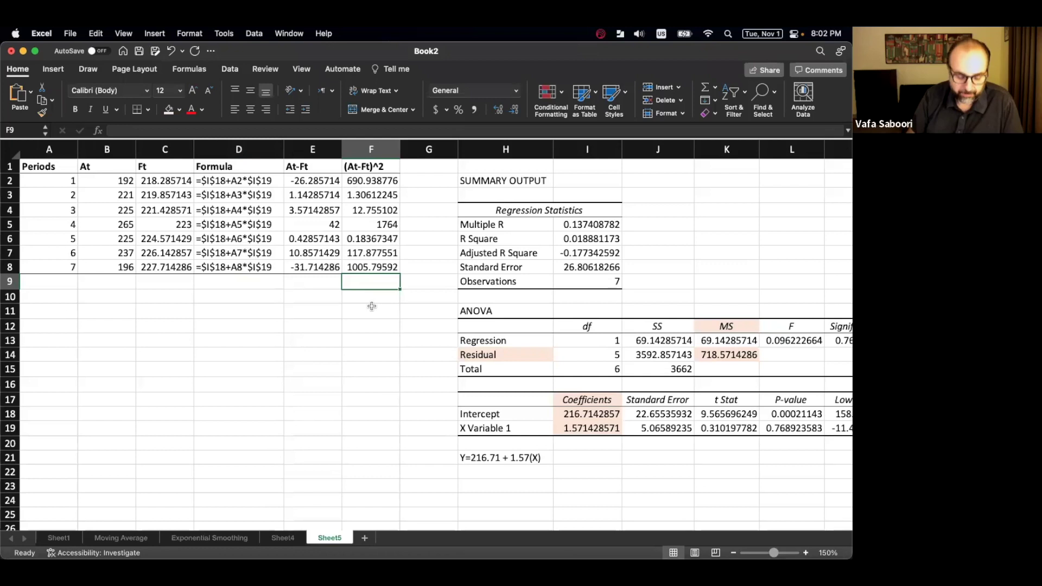
text(=average)
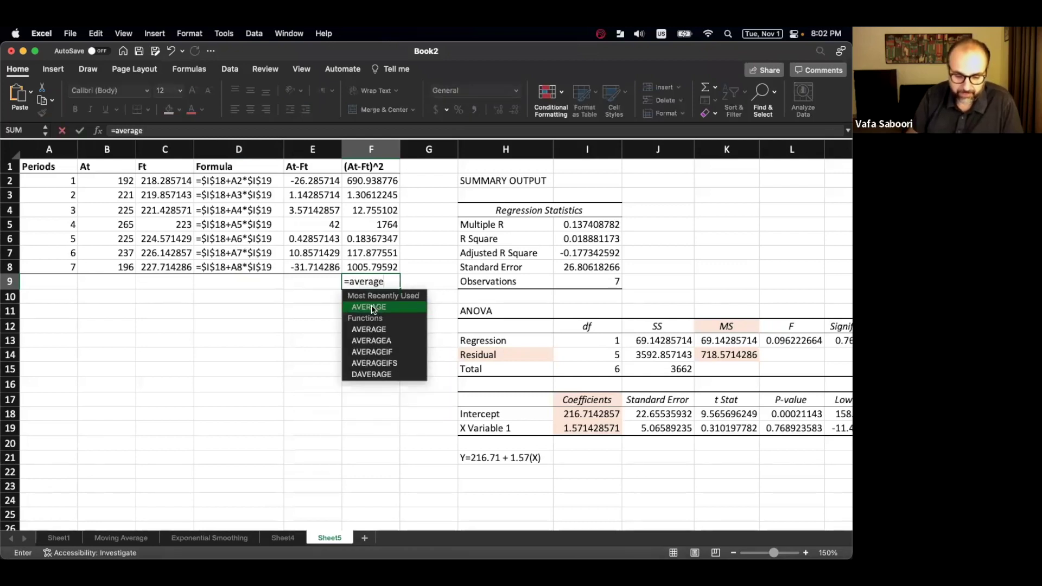
text(()
drag(380, 182, 385, 259)
key(Return)
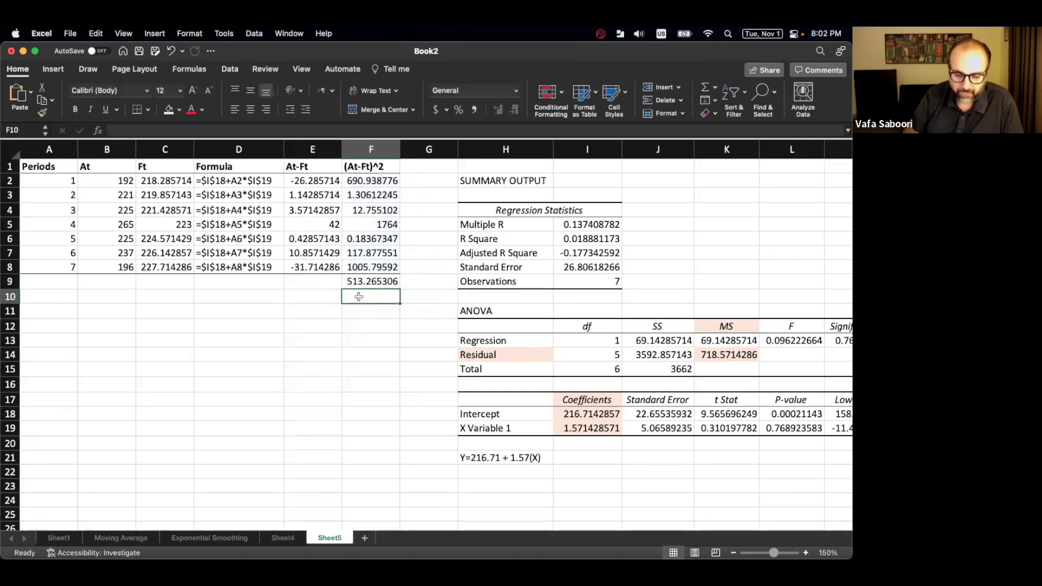
click(359, 285)
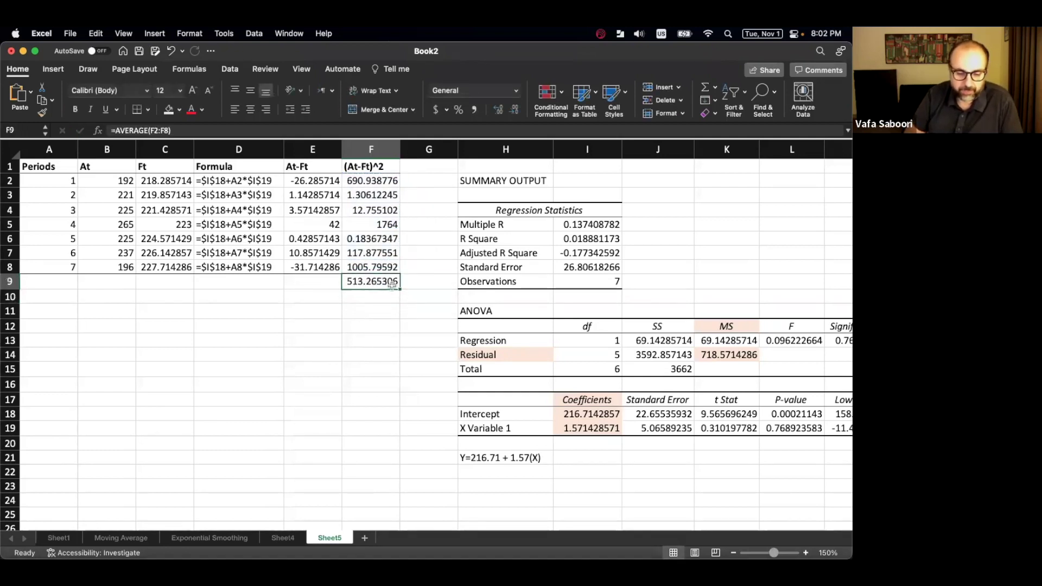
key(super+c)
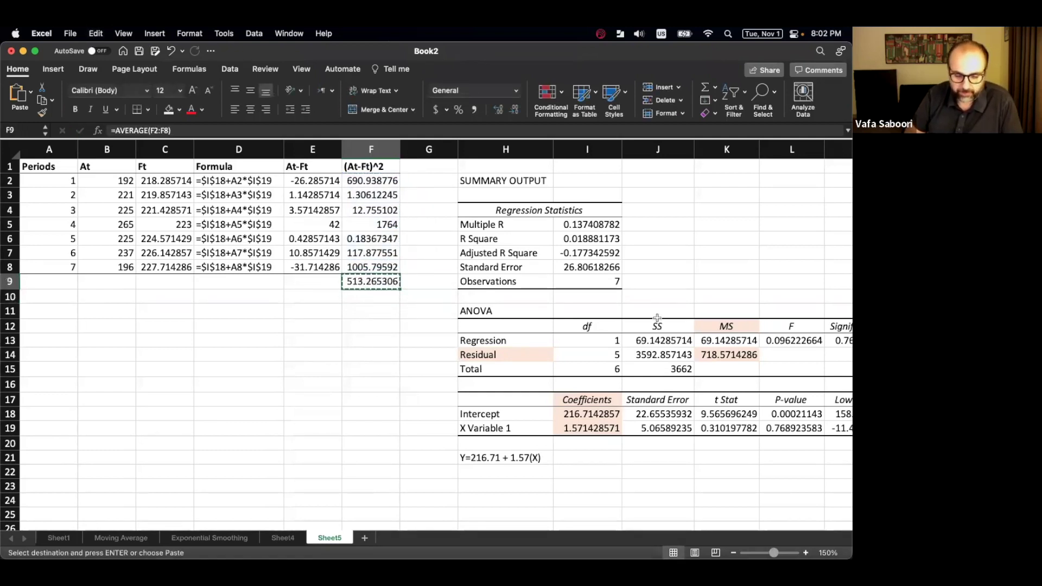
click(730, 353)
key(Escape)
click(363, 279)
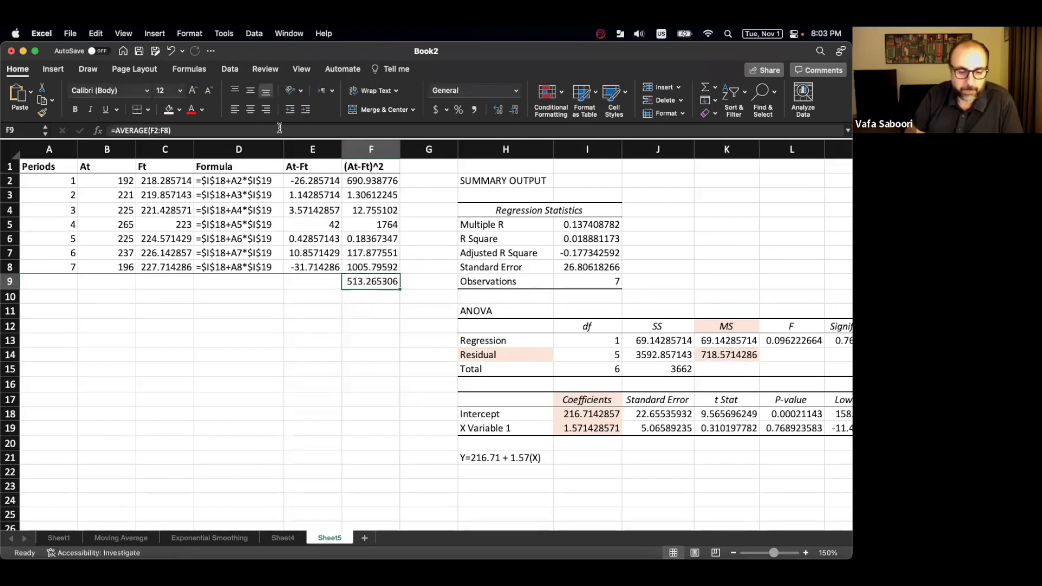
Replace the average in F9 with =SUM(F2:F8) and label it Sum in E9.
key(Delete)
click(331, 279)
text(Sum)
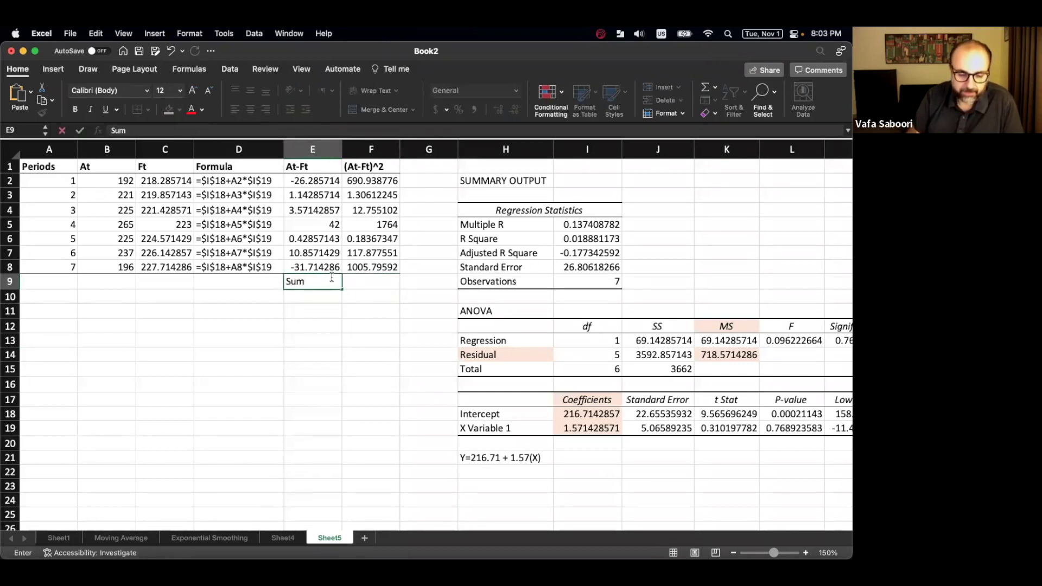
key(Tab)
text(=)
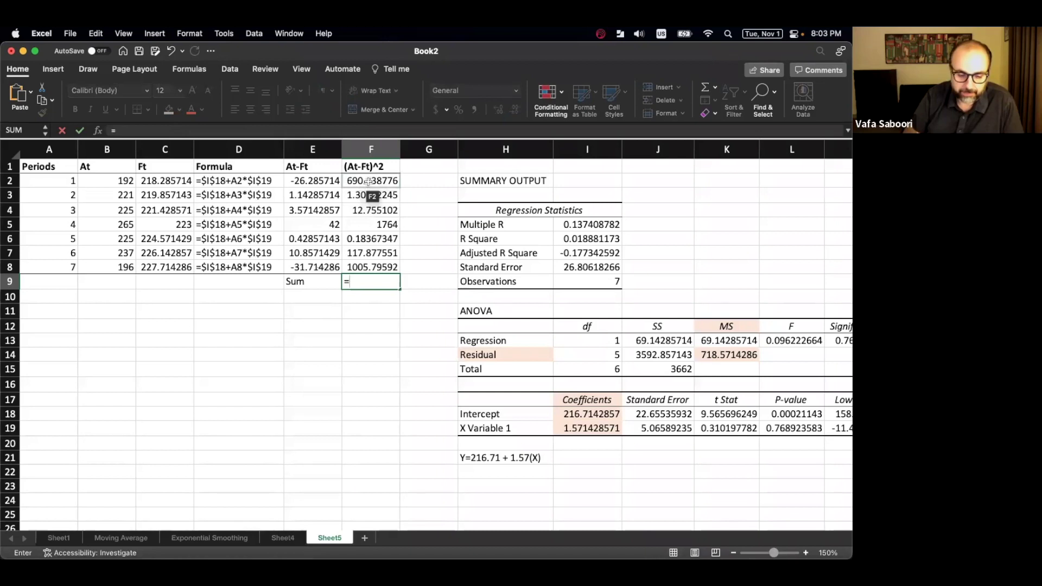
text(sum()
drag(379, 182, 379, 266)
key(Return)
click(372, 282)
Label E10 as Average, calculate =AVERAGE(F2:F8) in F10, and shade the result light orange.
click(331, 298)
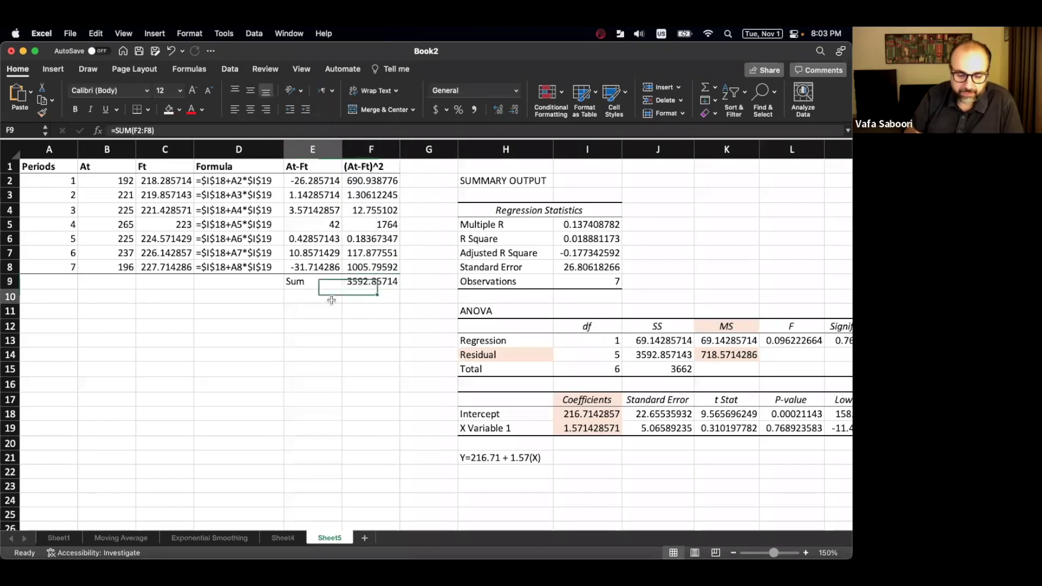
text(Average)
key(Return)
click(361, 296)
text(=ave)
double_click(385, 321)
drag(371, 181, 376, 263)
key(Return)
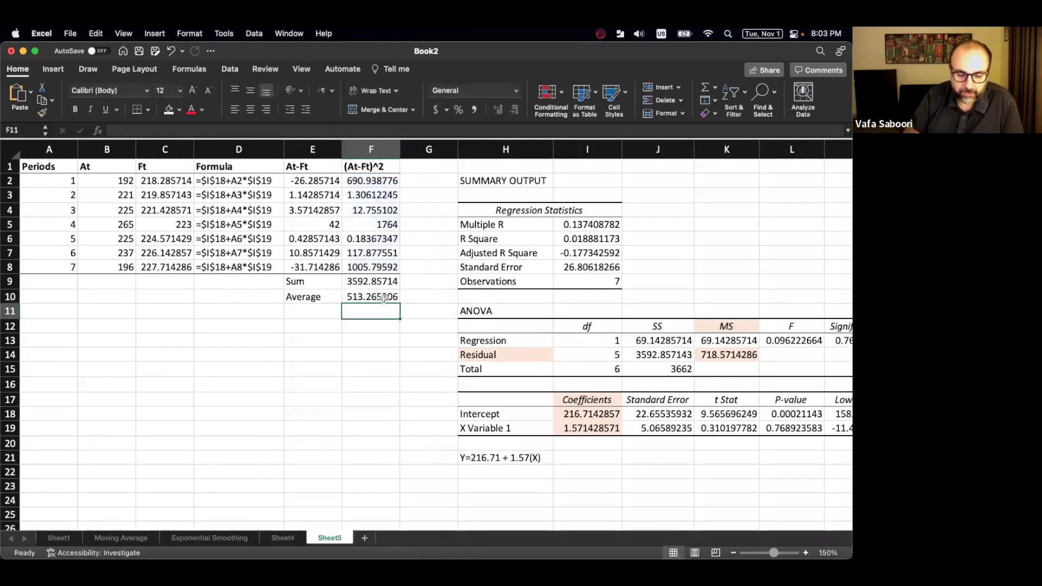
click(379, 297)
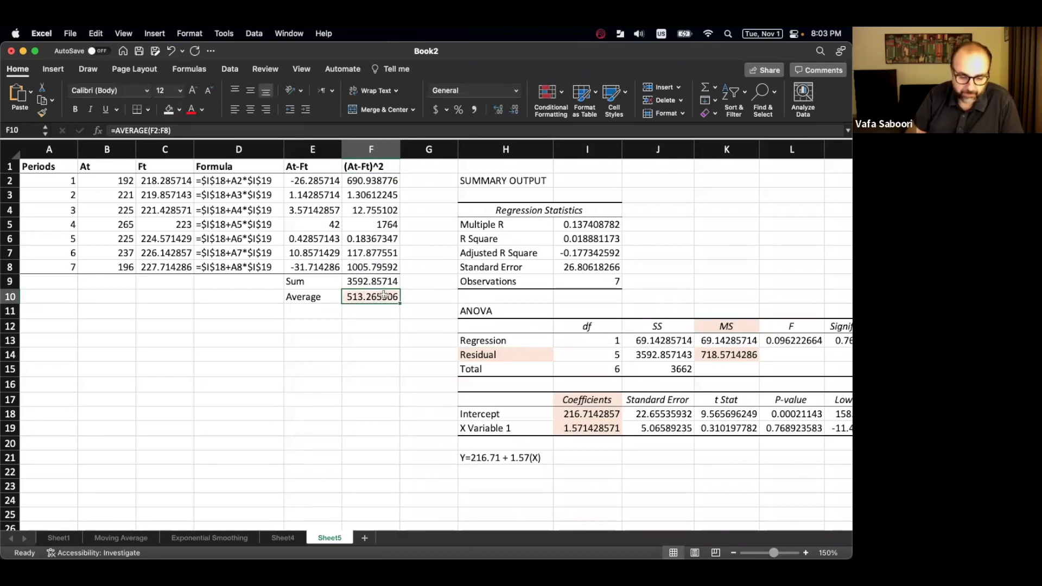
Check the average from F10 as the regression MSE answer in the MindTap homework and clear the answer field.
key(super+c)
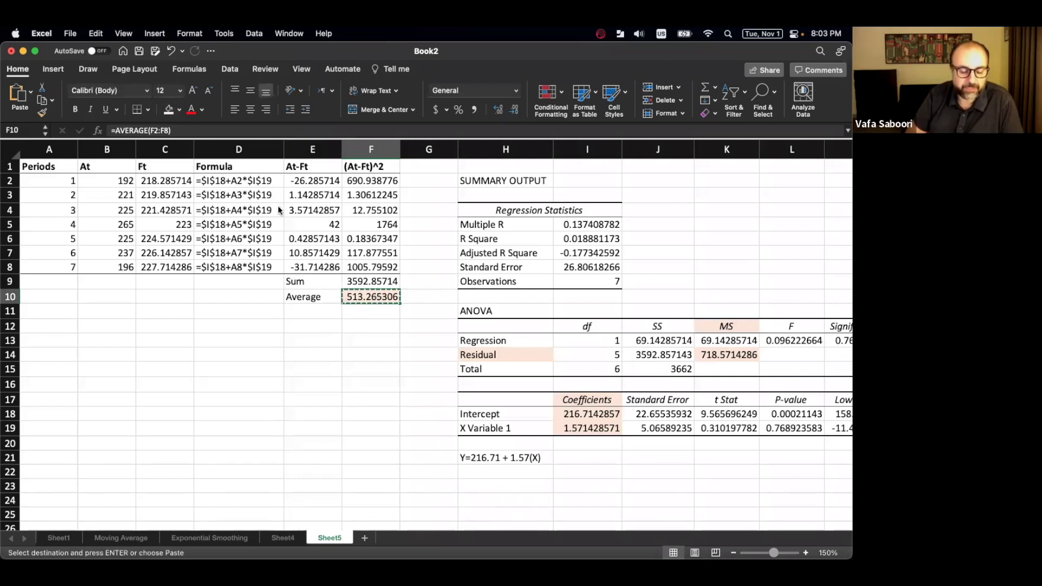
key(ctrl+Up)
click(279, 186)
double_click(604, 231)
key(super+v)
click(743, 389)
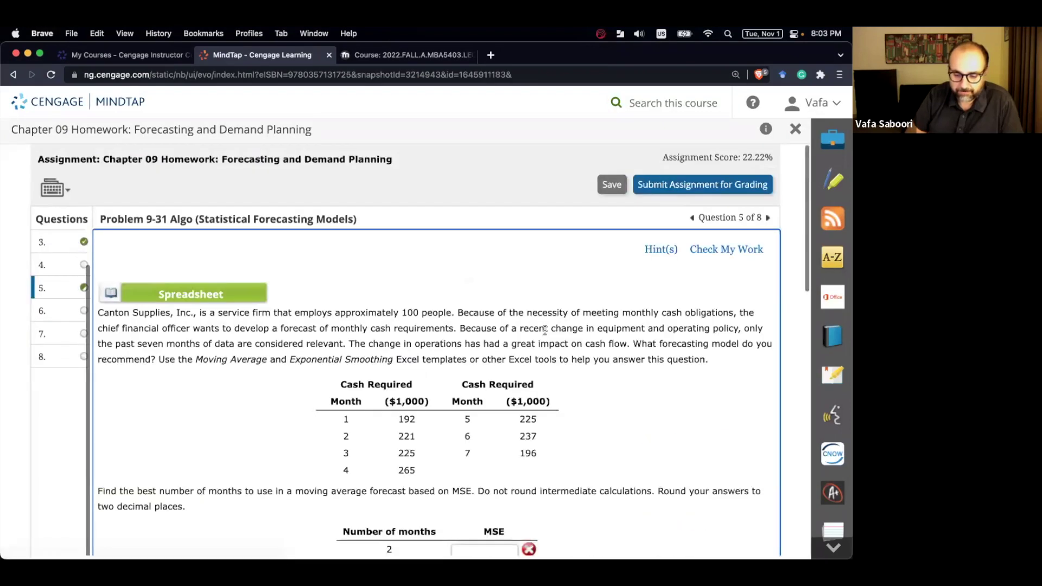
double_click(625, 378)
key(BackSpace)
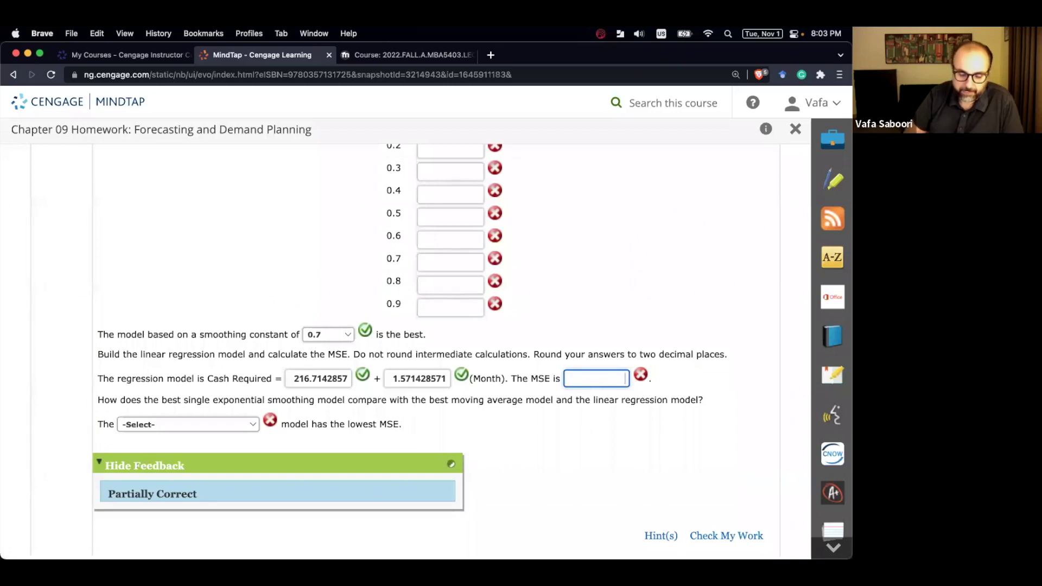
Switch to Excel and examine the residual mean square in the regression's ANOVA table.
key(ctrl+Up)
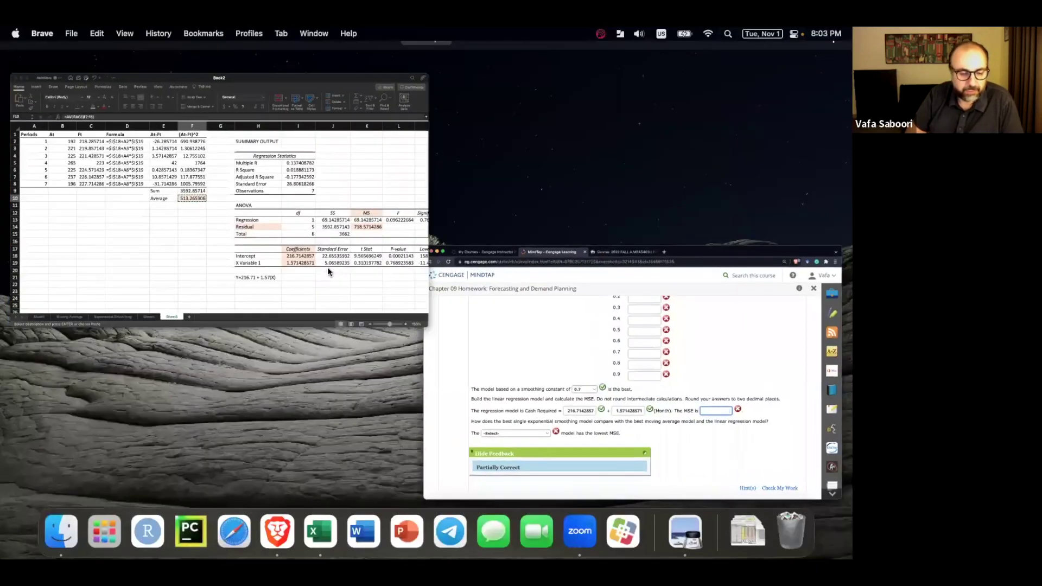
click(328, 271)
click(429, 326)
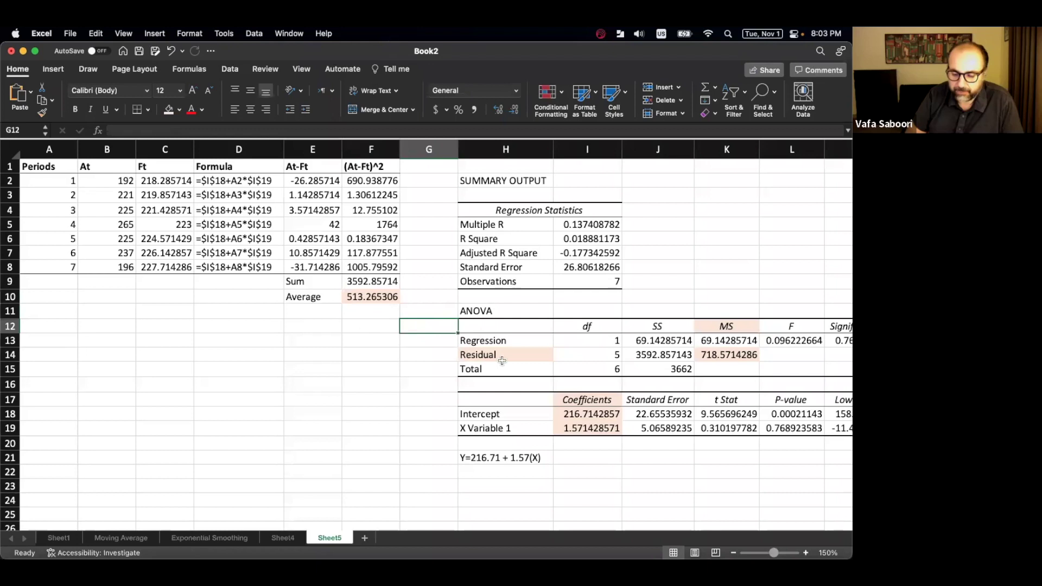
click(712, 355)
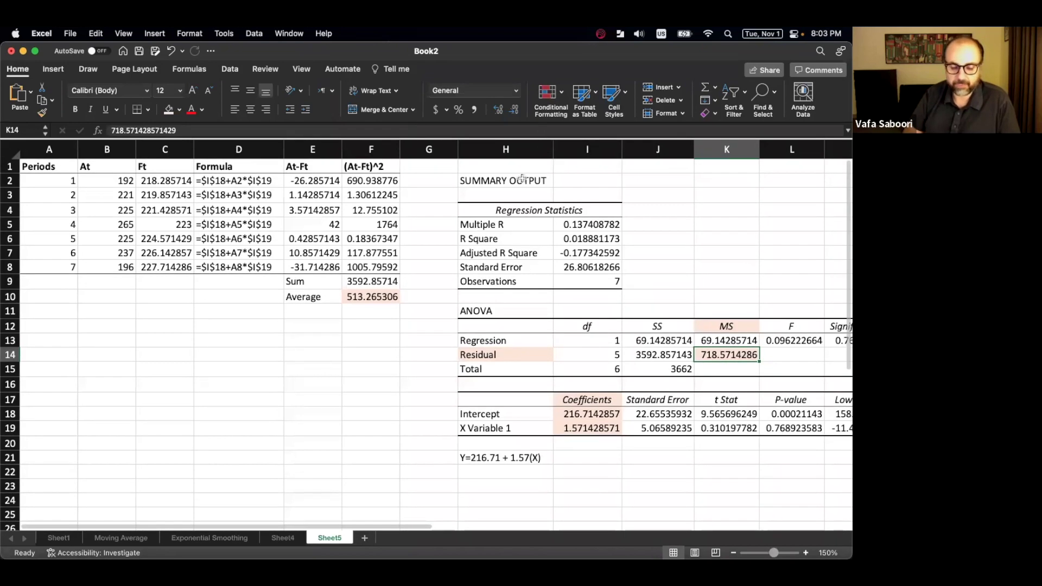
click(505, 171)
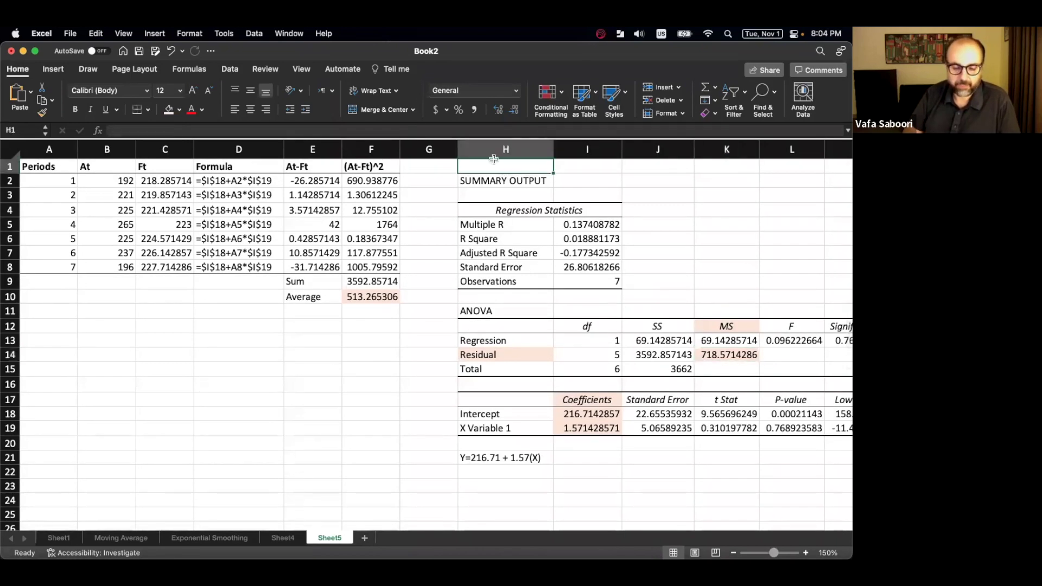
click(492, 155)
click(502, 166)
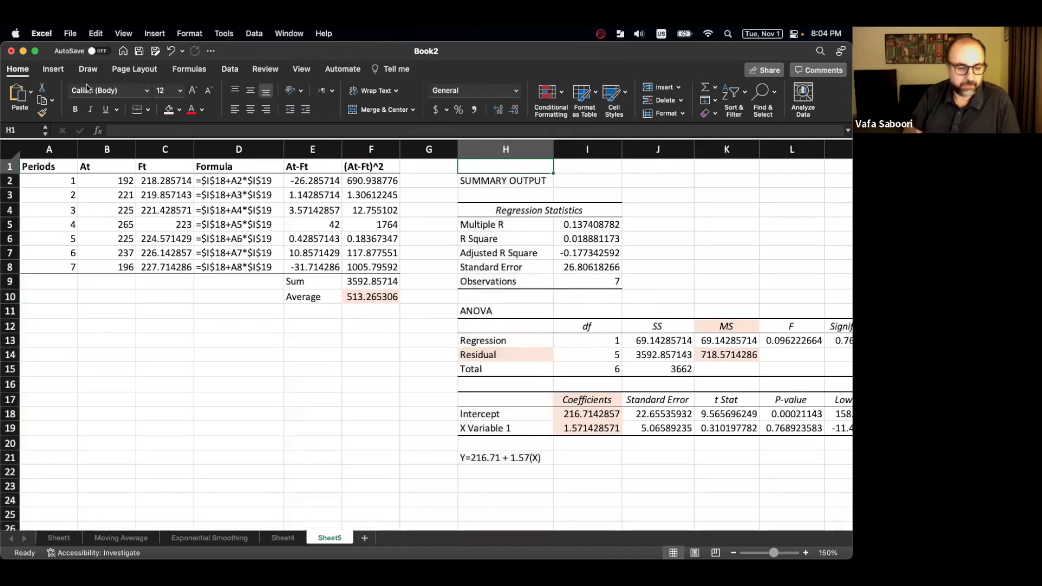
Set up a Data Analysis Regression with Y range $B$1:$B$8, X range $A$1:$A$8 and labels included.
click(230, 69)
click(759, 101)
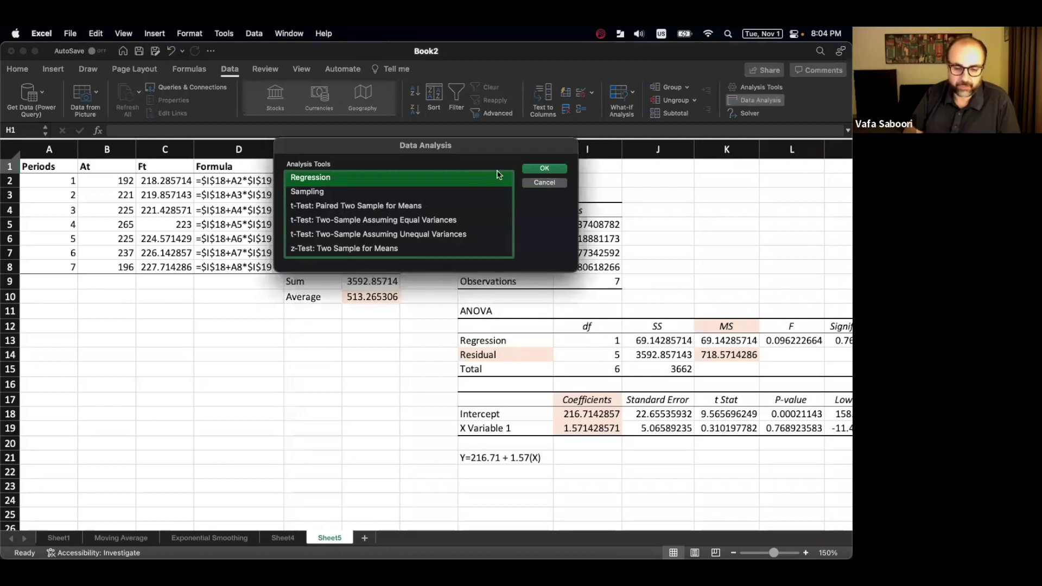
click(529, 169)
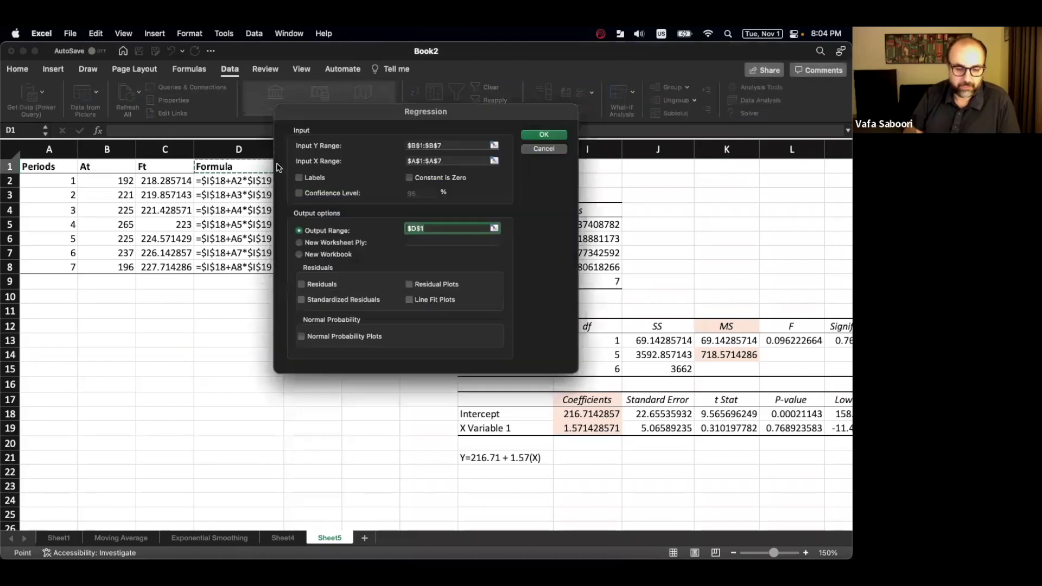
click(493, 149)
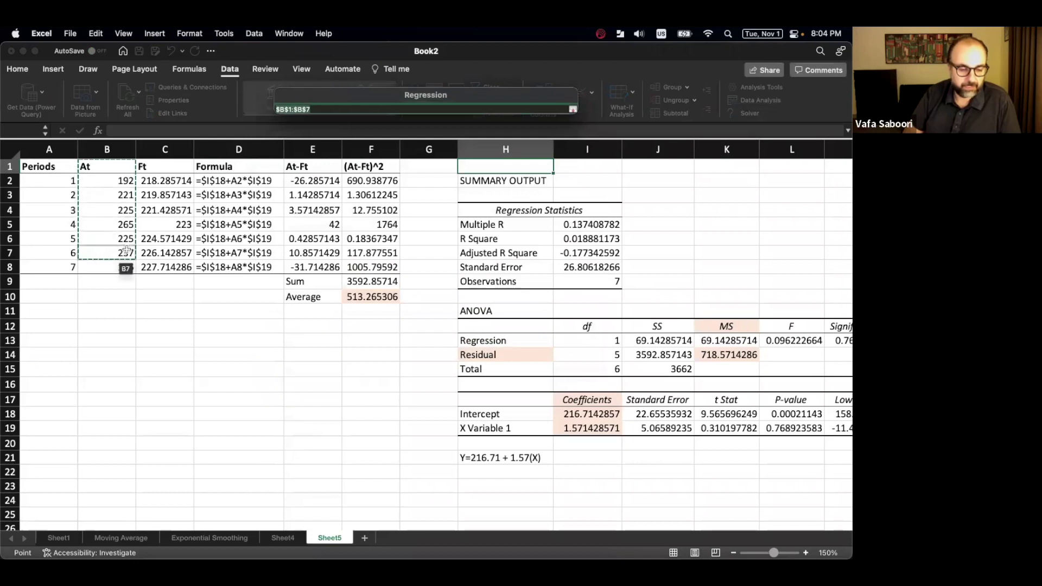
drag(109, 167, 125, 268)
click(573, 109)
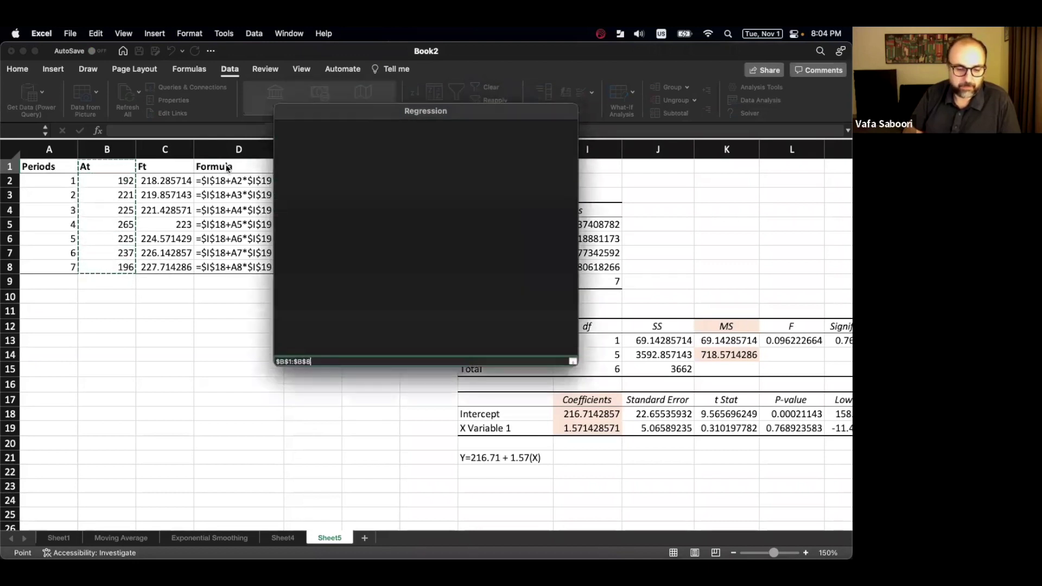
click(493, 160)
drag(49, 168, 76, 268)
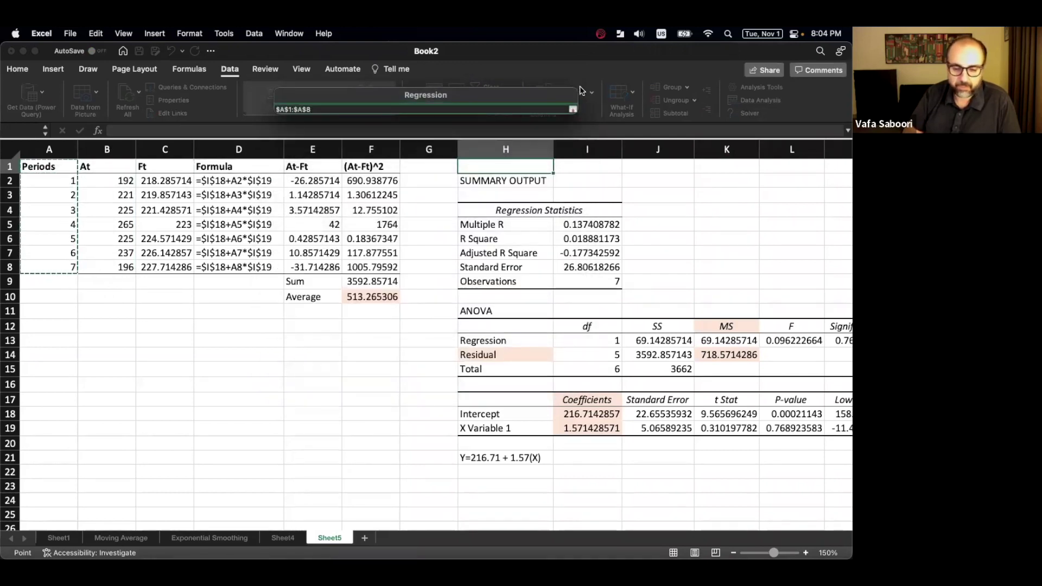
click(572, 109)
click(309, 179)
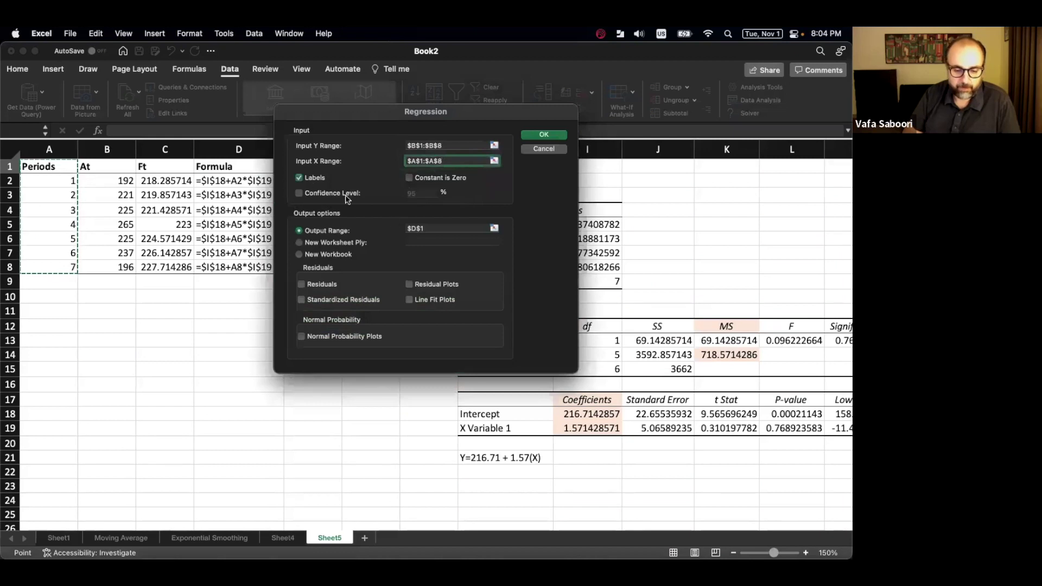
Set the regression's output range to $H$24 and run the analysis.
click(494, 228)
click(487, 501)
click(573, 109)
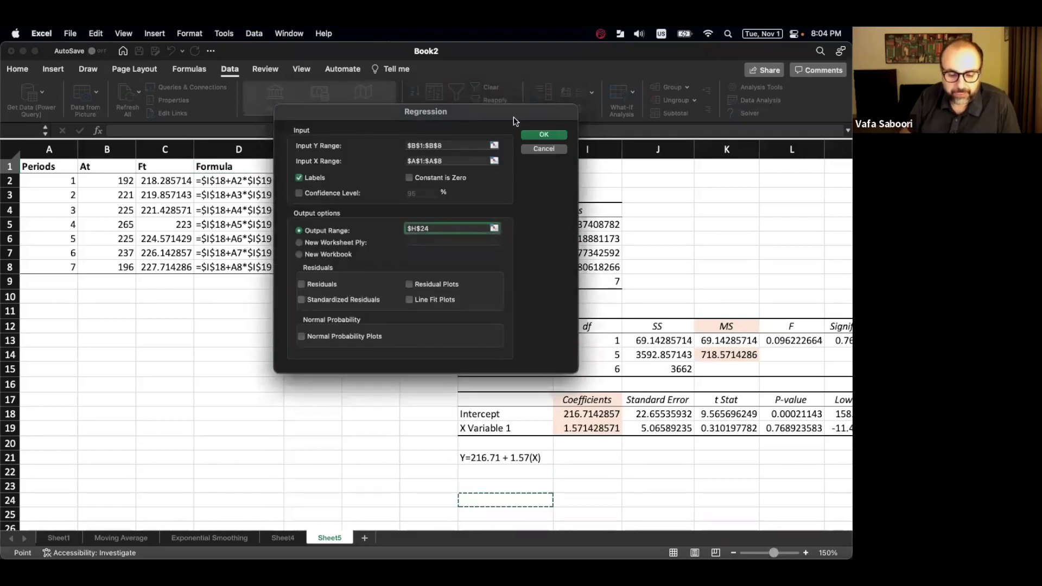
click(546, 135)
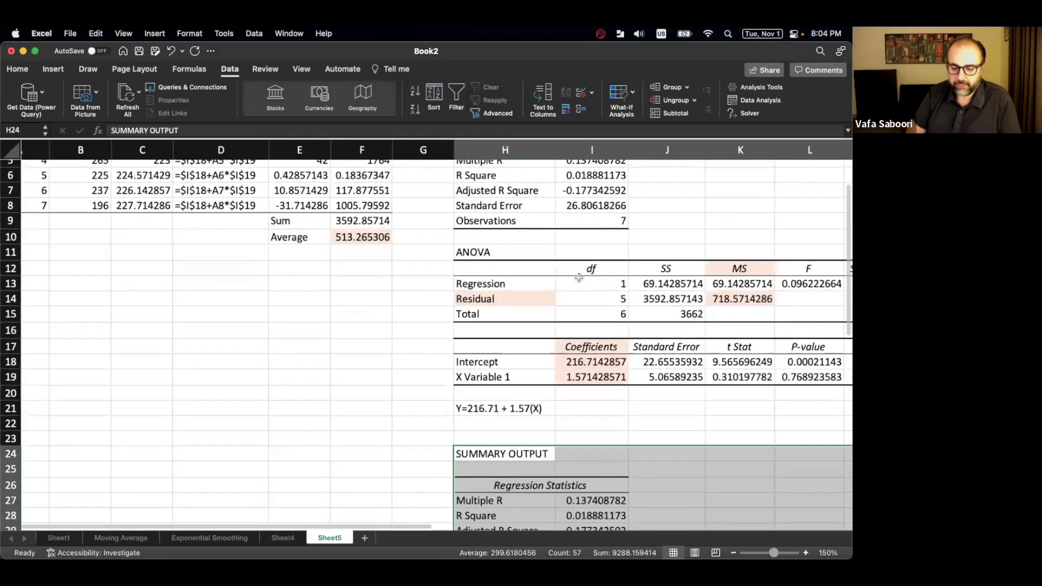
Copy the residual MS from K36 into the regression MSE answer in the MindTap homework and check the work.
click(742, 426)
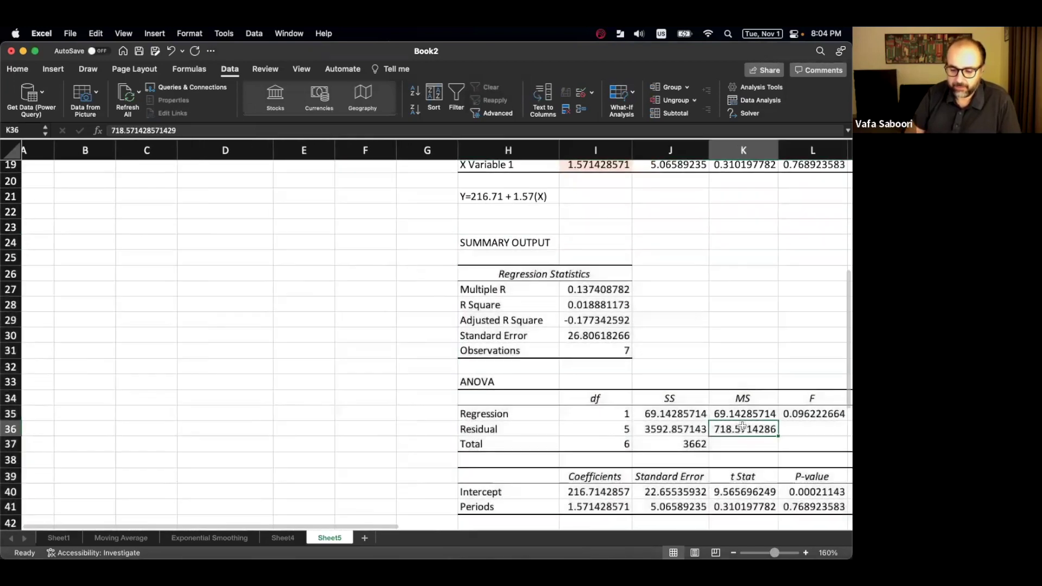
scroll(743, 426, up, 5)
scroll(742, 426, down, 5)
key(super+c)
scroll(530, 352, up, 10)
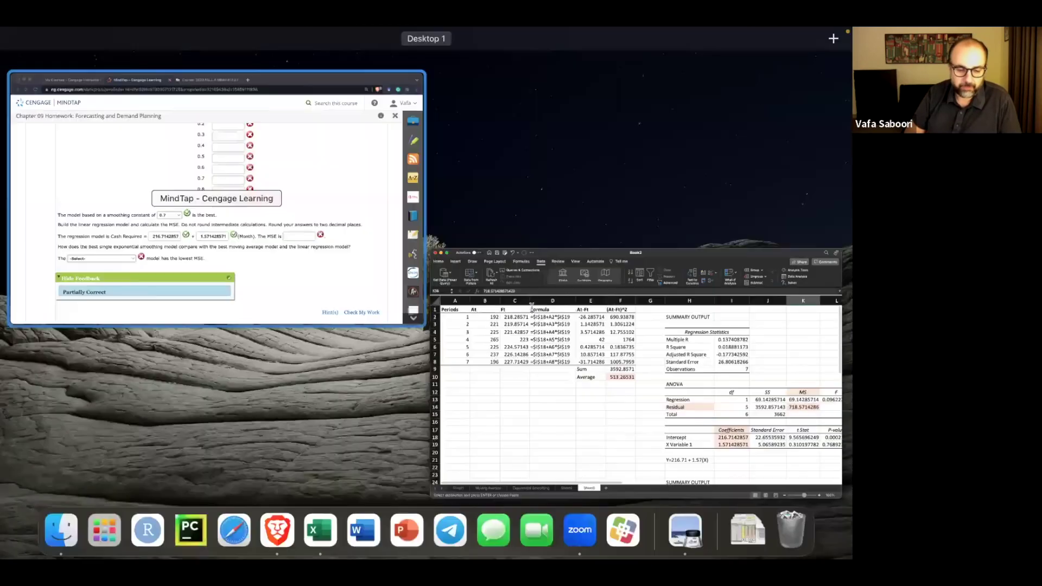
click(240, 253)
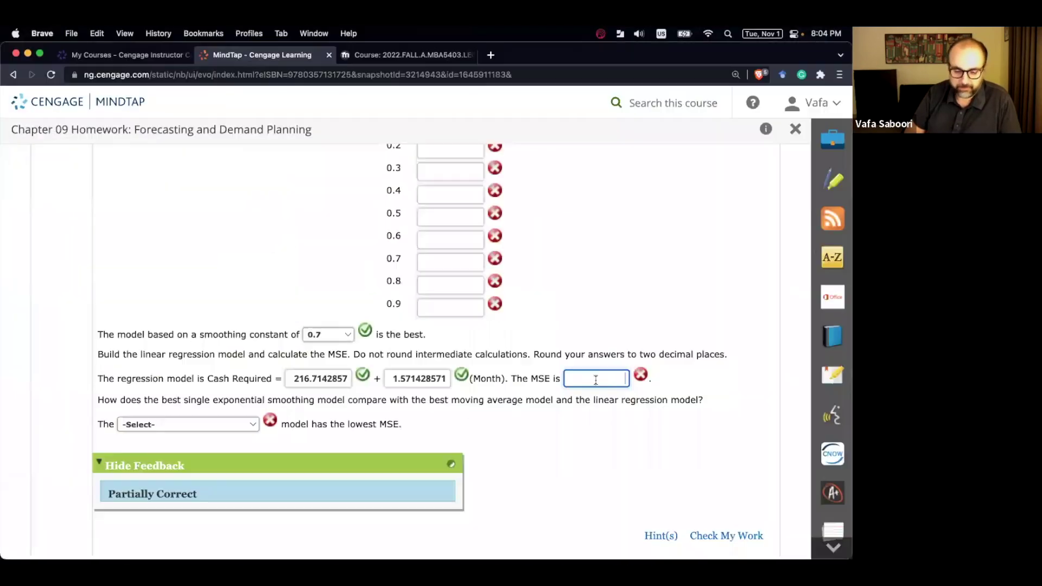
key(super+v)
click(727, 536)
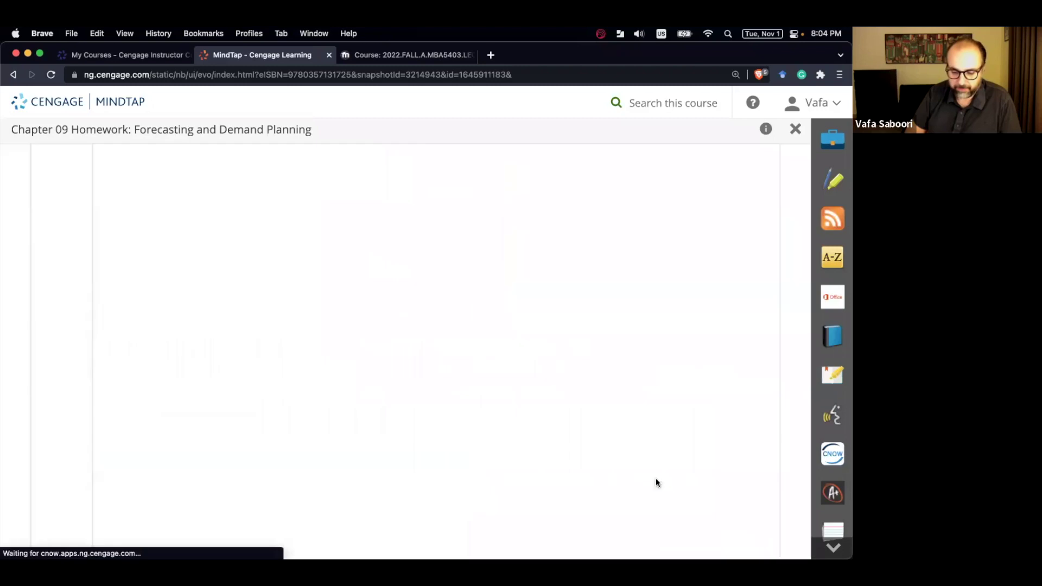
scroll(616, 439, down, 15)
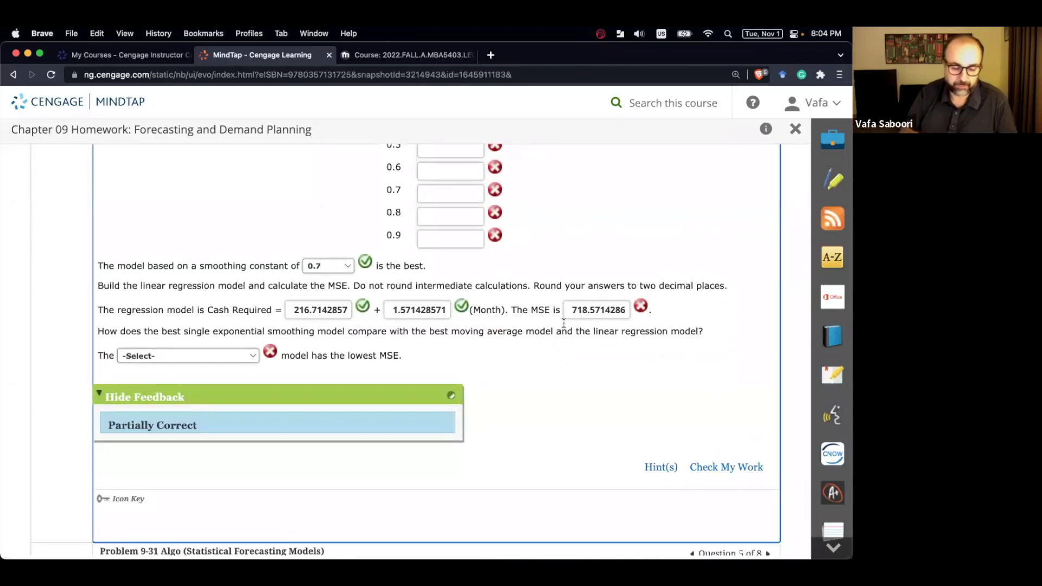
click(579, 307)
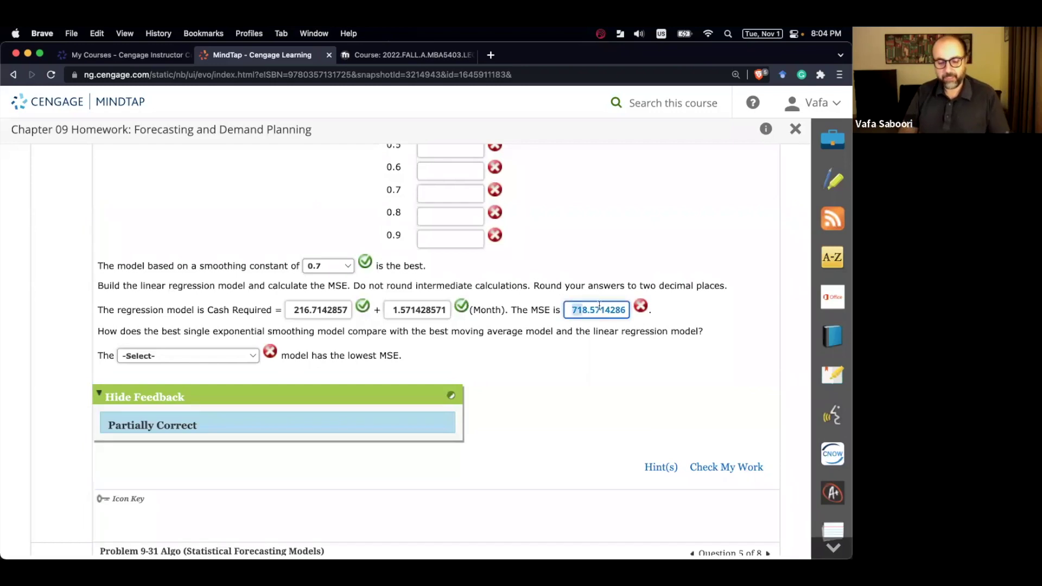
click(635, 312)
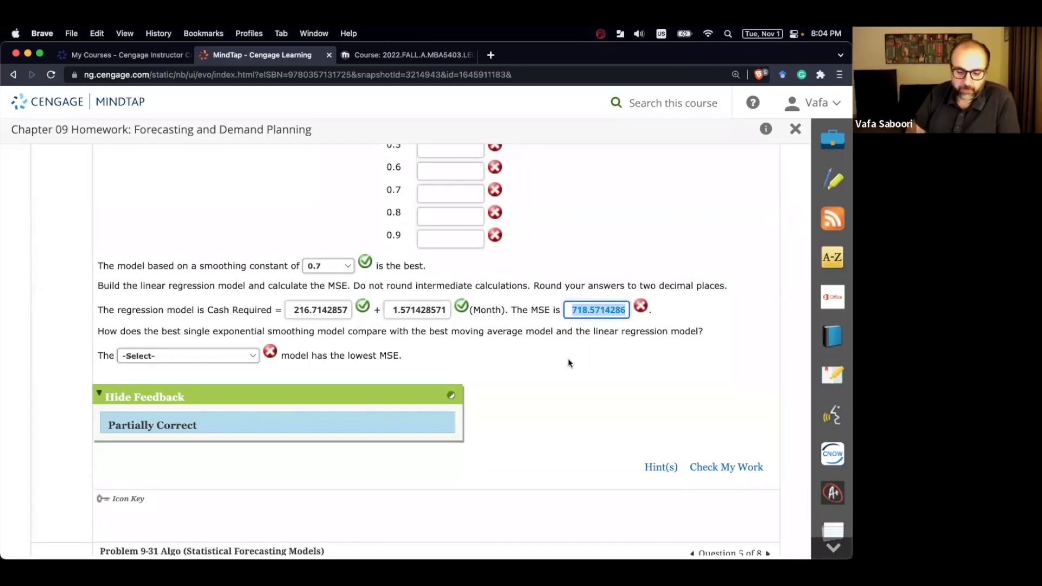
Switch to Excel and color the Average label and value in E10:F10 red.
key(super+Tab)
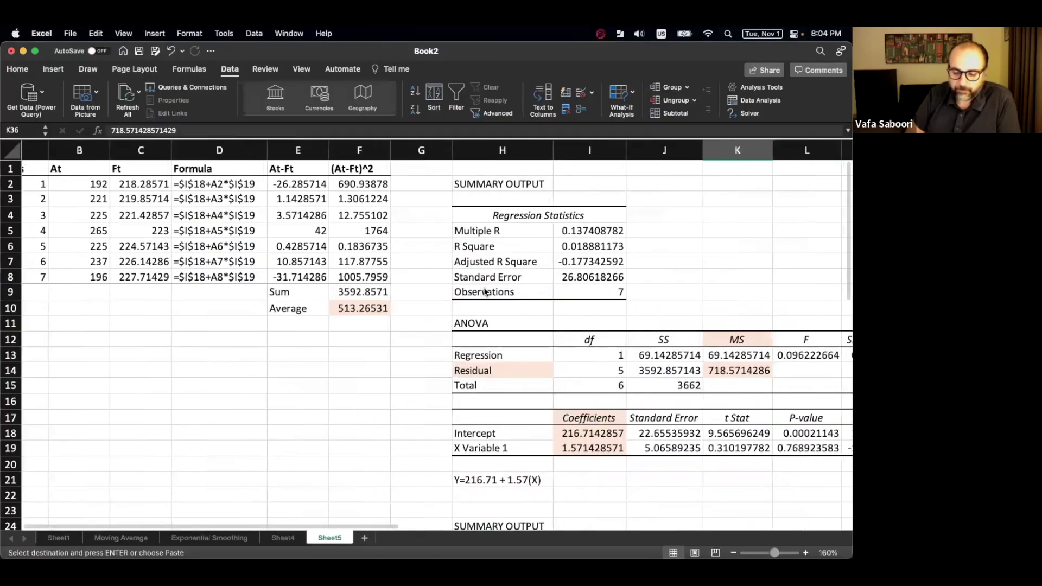
scroll(296, 297, right, 2)
drag(253, 310, 320, 308)
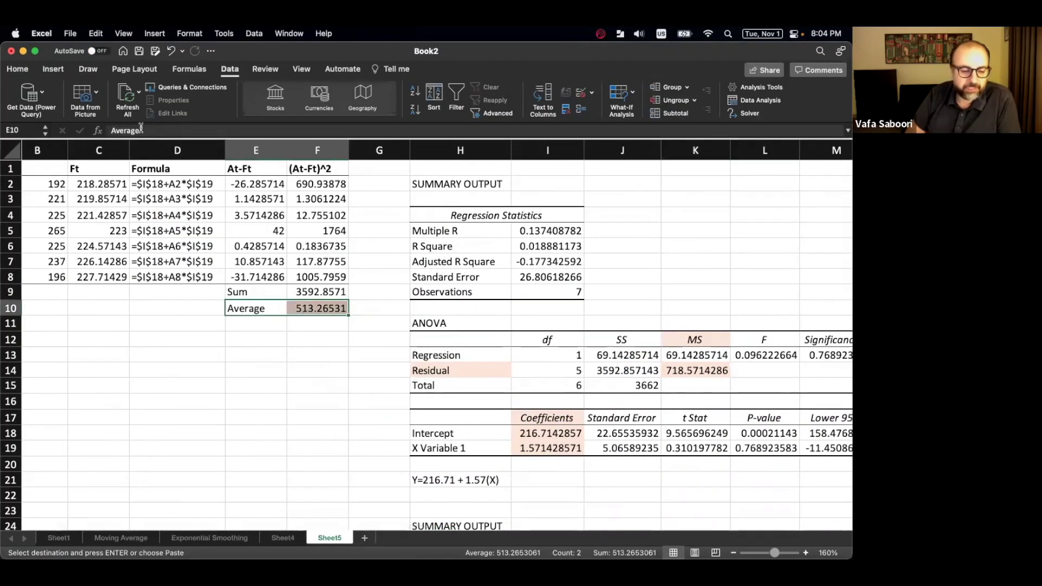
click(18, 69)
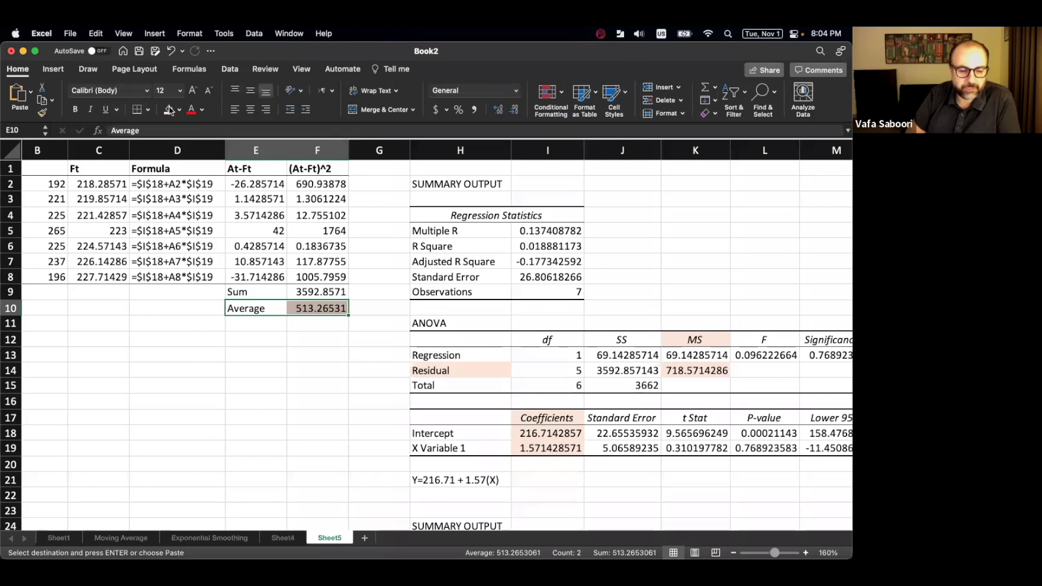
click(191, 109)
Add a bottom border beneath E10:F10 and color the residual MS value in K14 red.
click(674, 369)
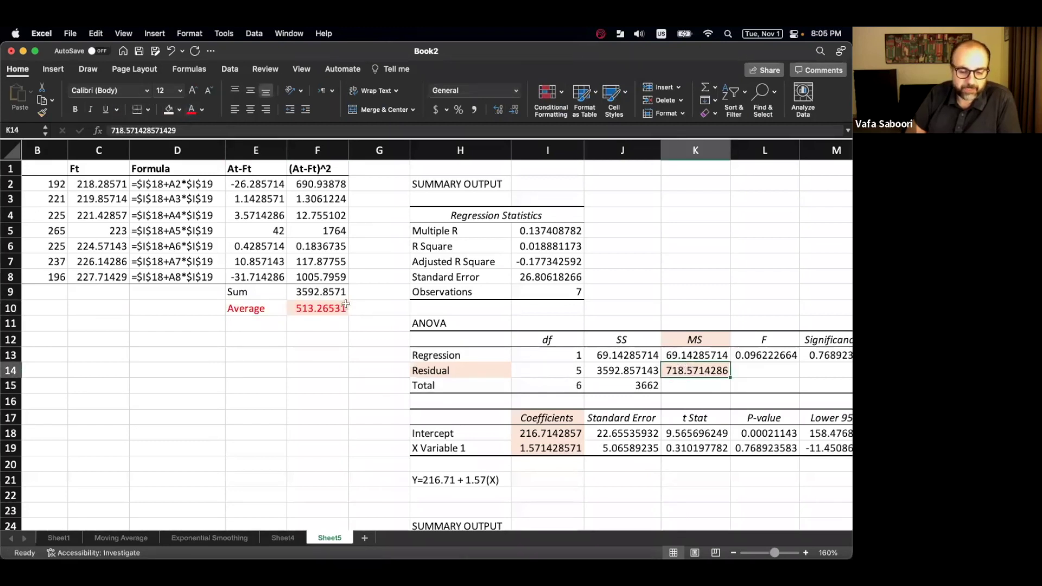
drag(271, 305, 320, 308)
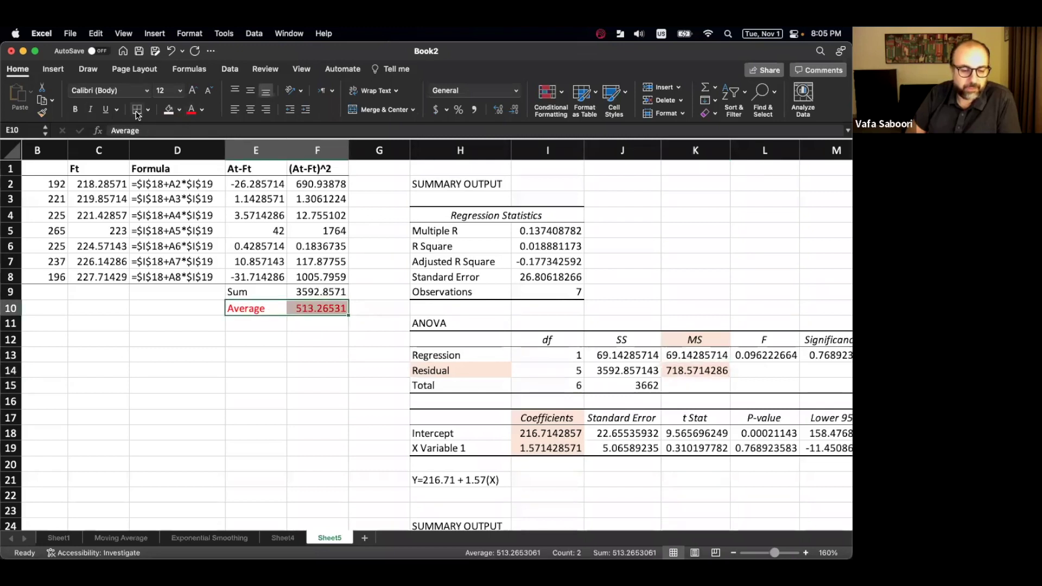
click(249, 340)
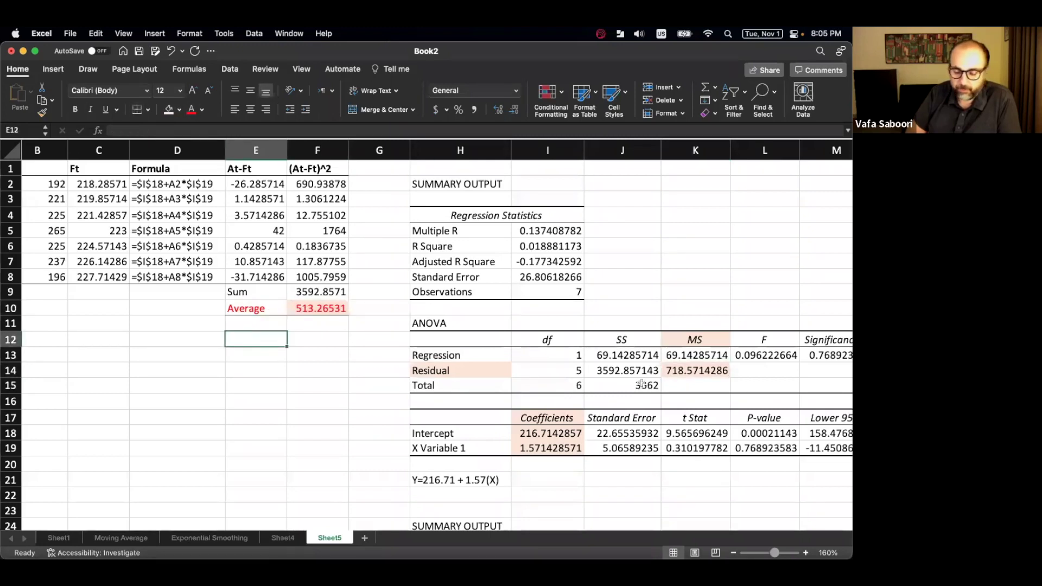
click(682, 373)
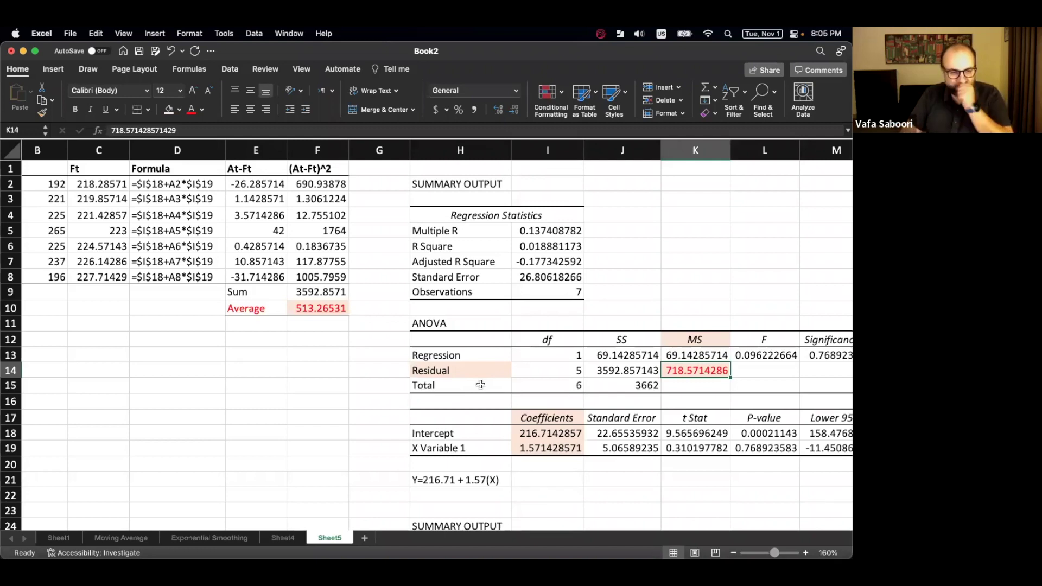
Make the residual SS value in J14 and the squared-error sum in F9 bold and red.
drag(670, 474, 670, 464)
click(623, 376)
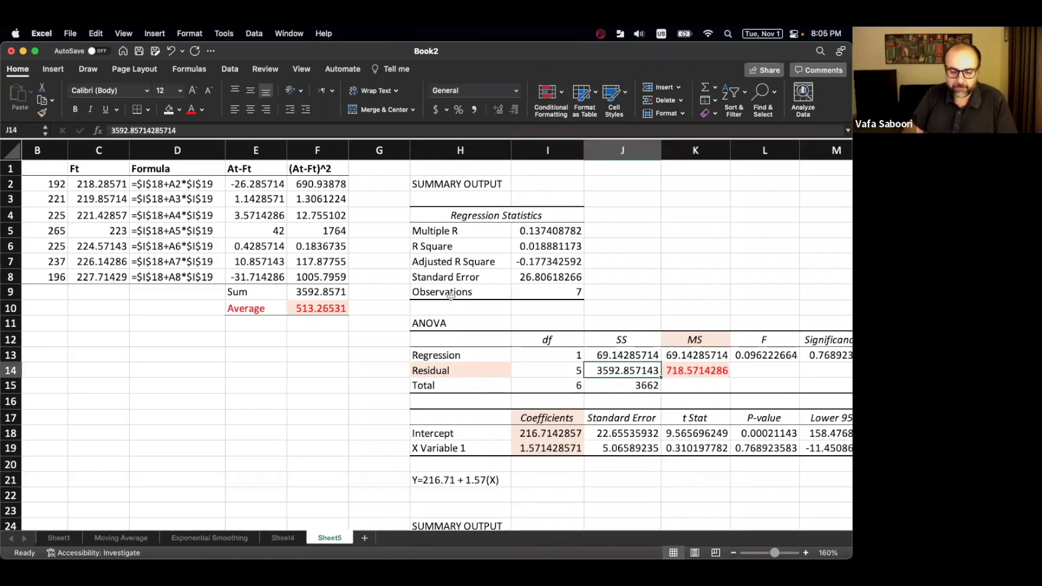
click(191, 111)
click(76, 111)
click(328, 291)
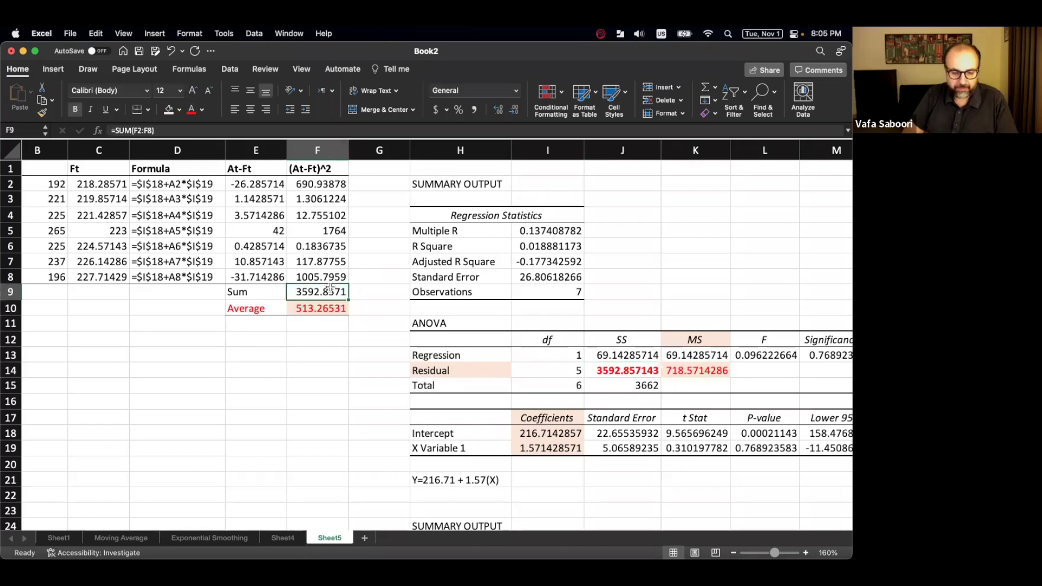
click(191, 110)
click(75, 109)
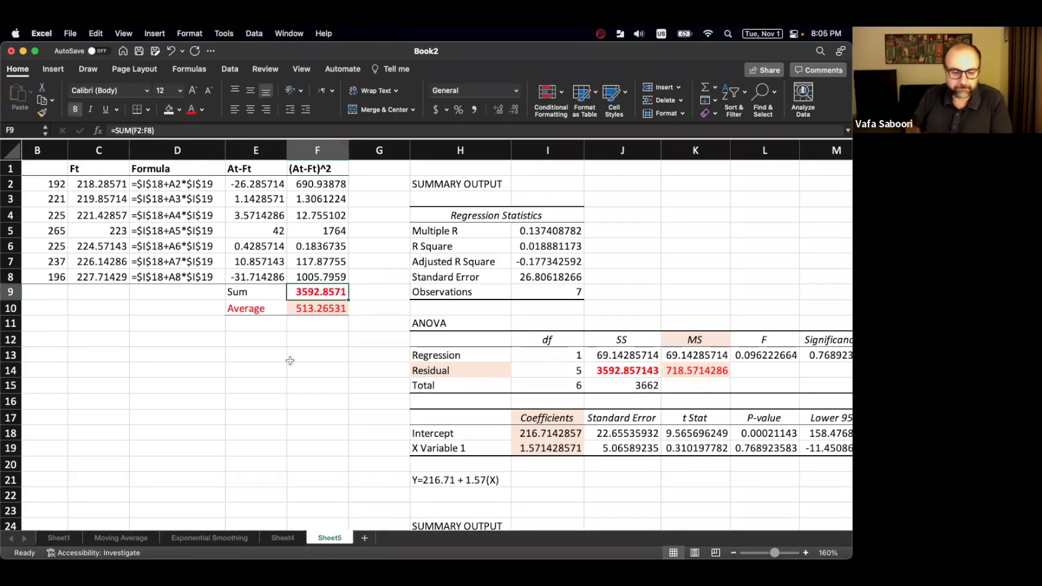
Compare the squared-error sum in F9 and the average formula in F10 with the regression output's residual SS in J14.
click(607, 365)
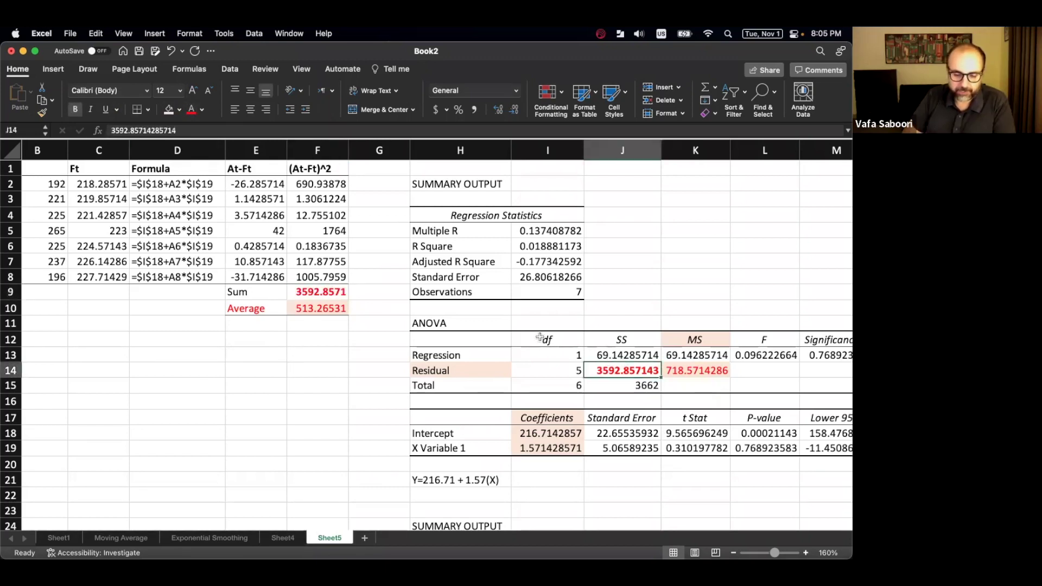
click(264, 288)
click(296, 290)
drag(301, 170, 303, 277)
click(627, 351)
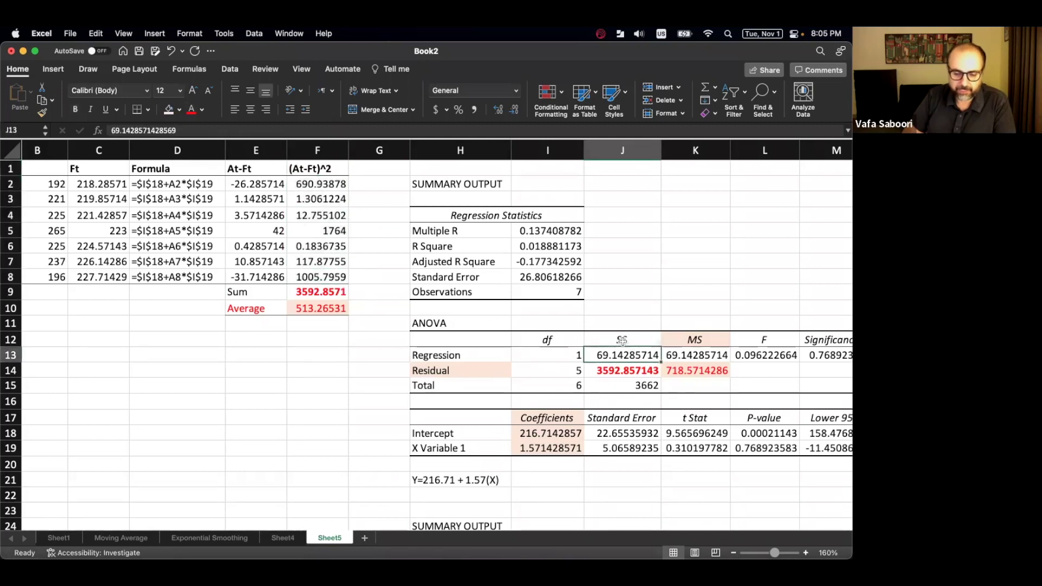
click(621, 340)
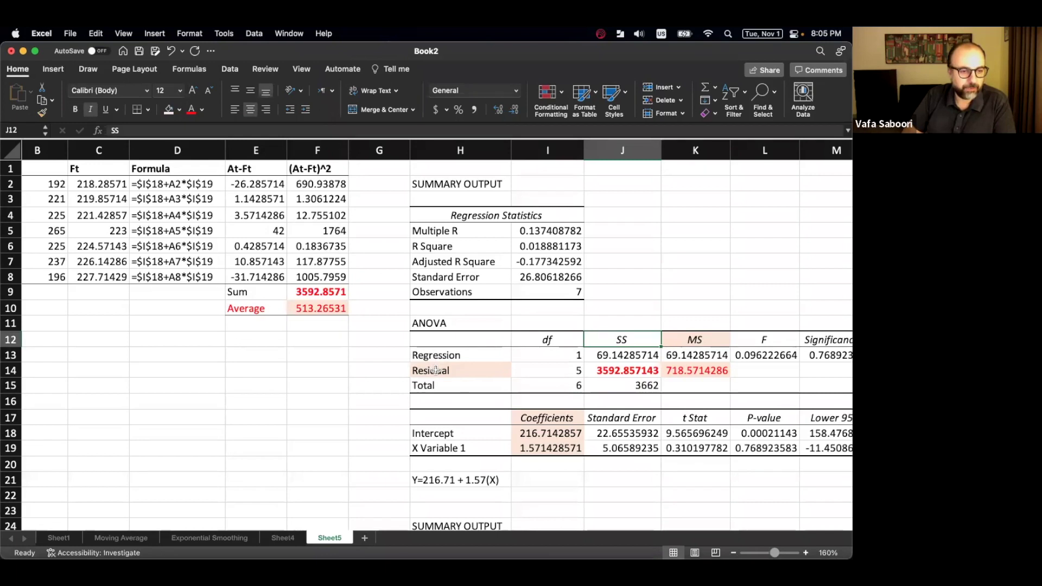
click(636, 370)
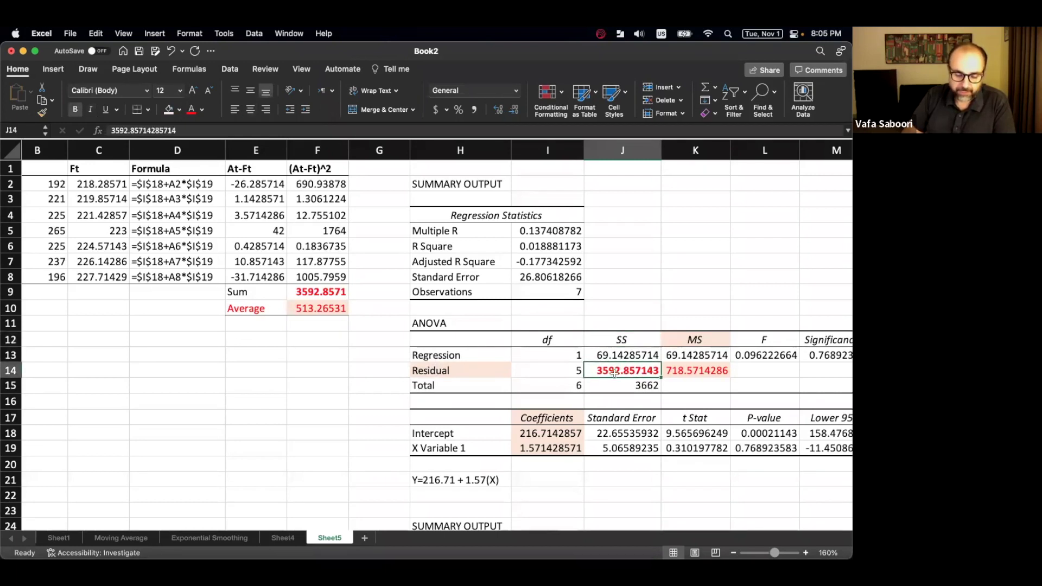
click(313, 305)
double_click(313, 305)
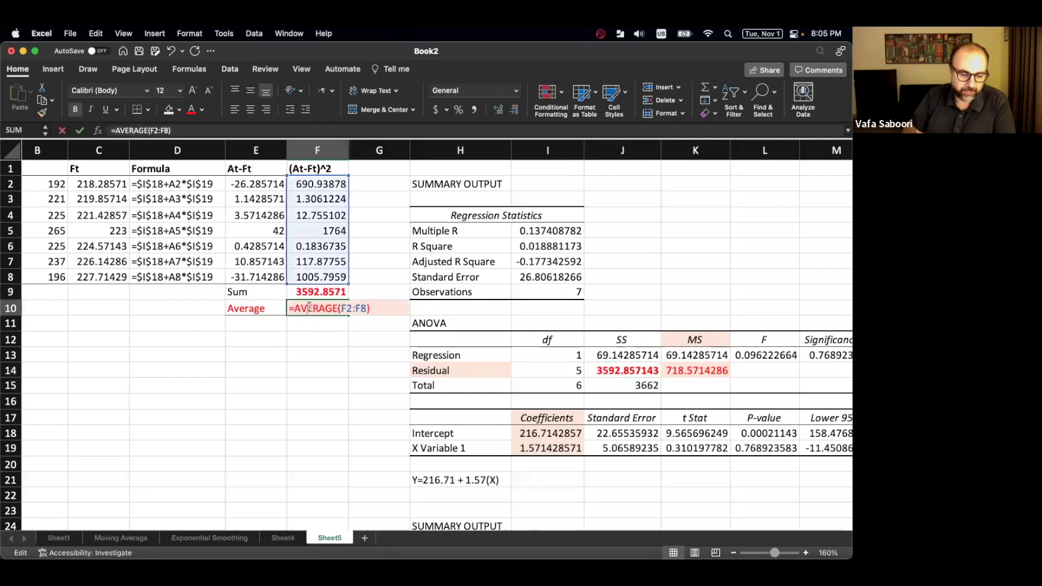
click(312, 302)
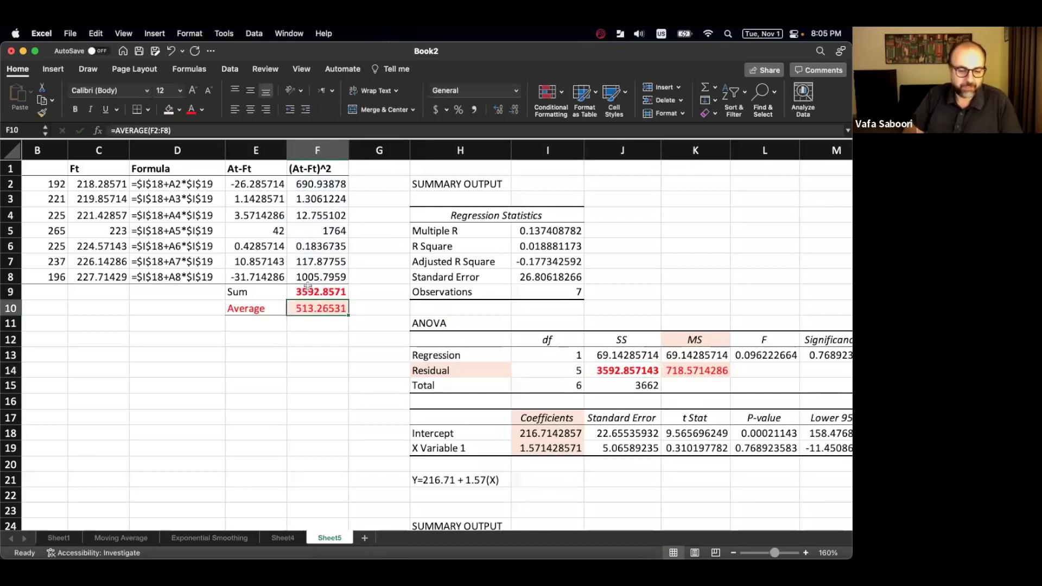
scroll(130, 197, left, 2)
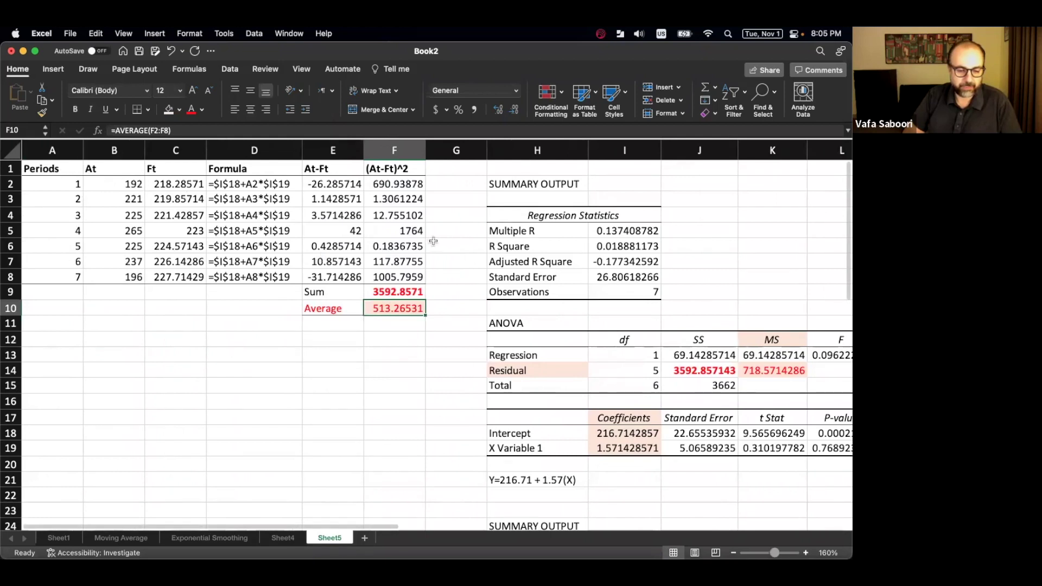
click(393, 292)
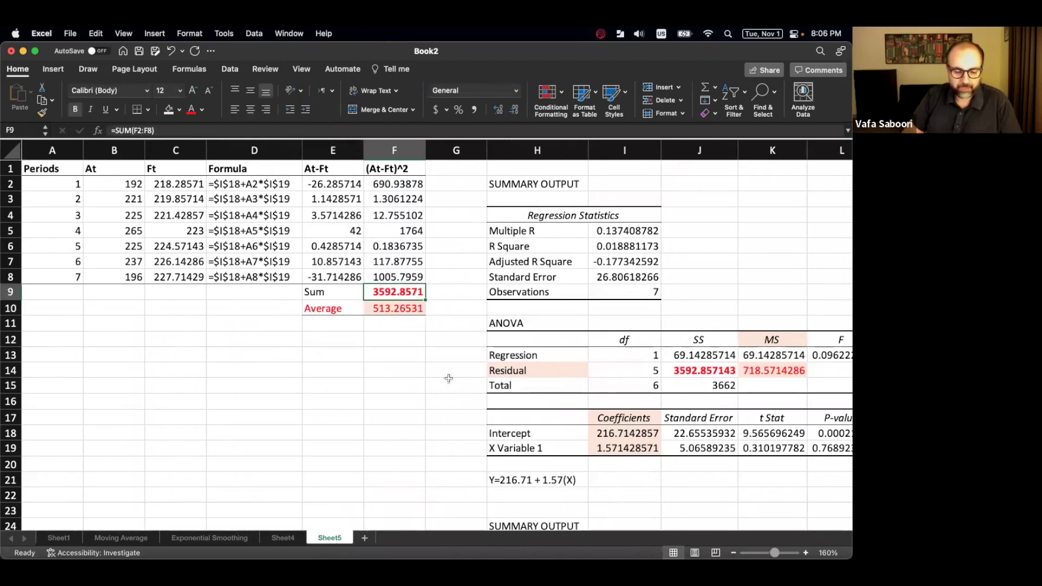
Fill the residual degrees-of-freedom cell I14 with yellow.
click(644, 376)
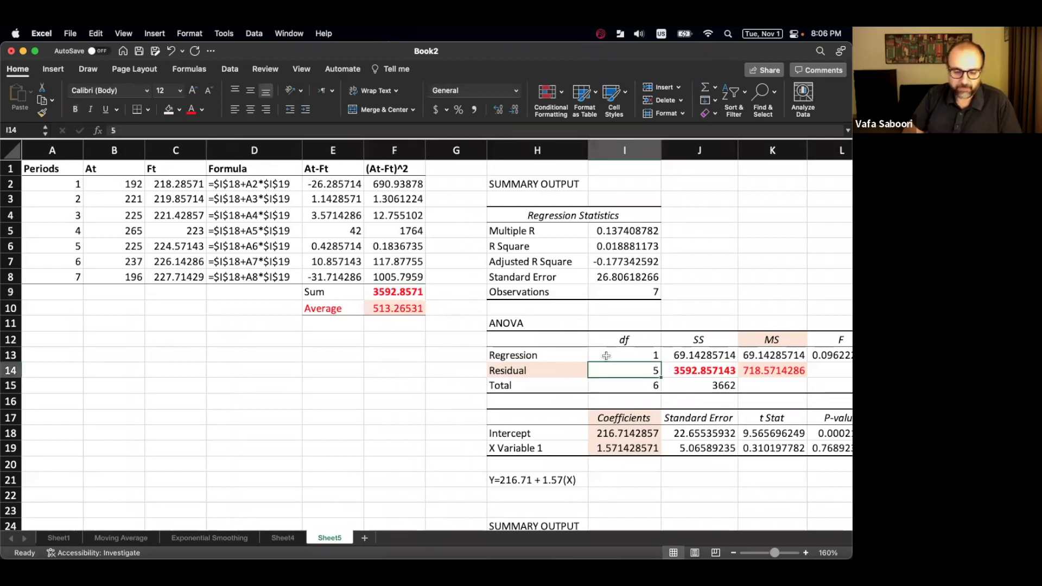
click(179, 109)
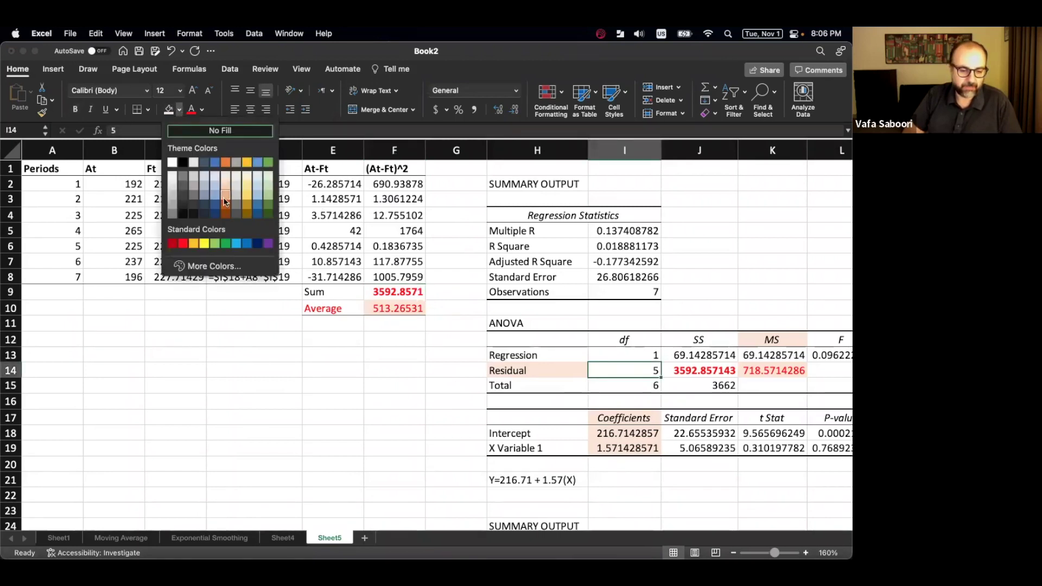
click(204, 244)
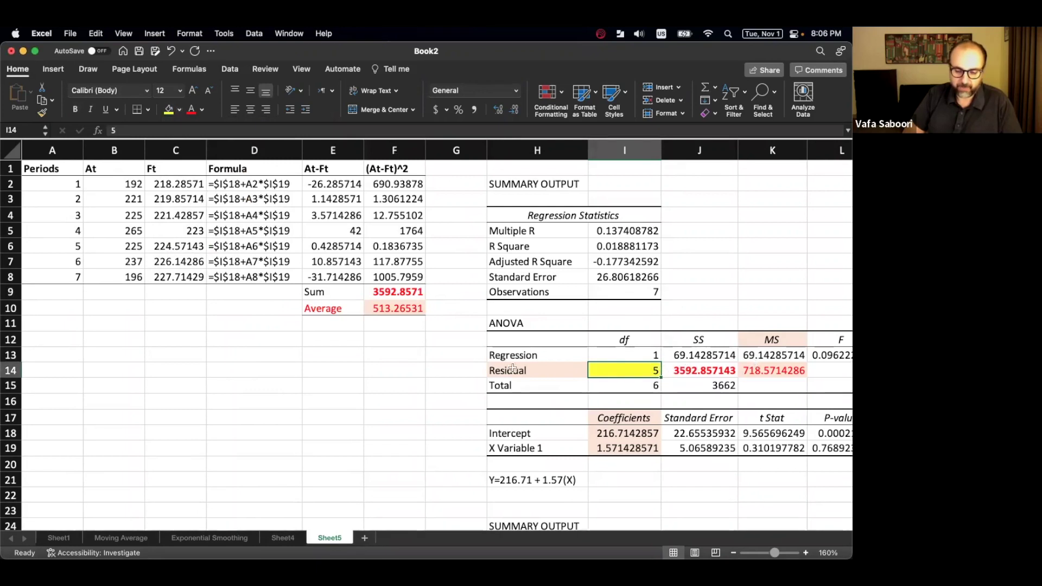
Divide the residual SS by its degrees of freedom in F14 with =J14/I14 and color the result red.
click(399, 372)
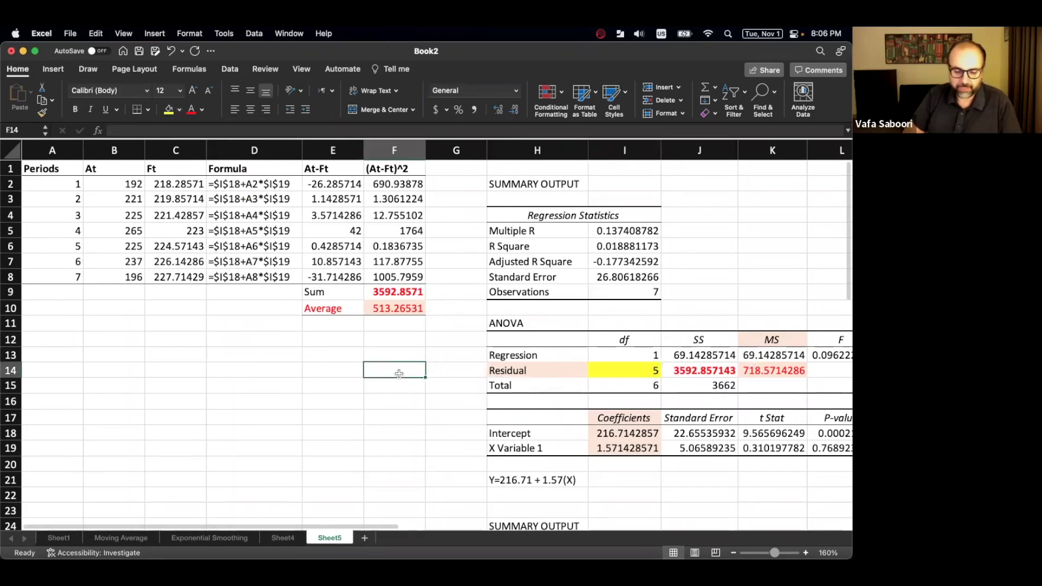
text(=)
click(708, 370)
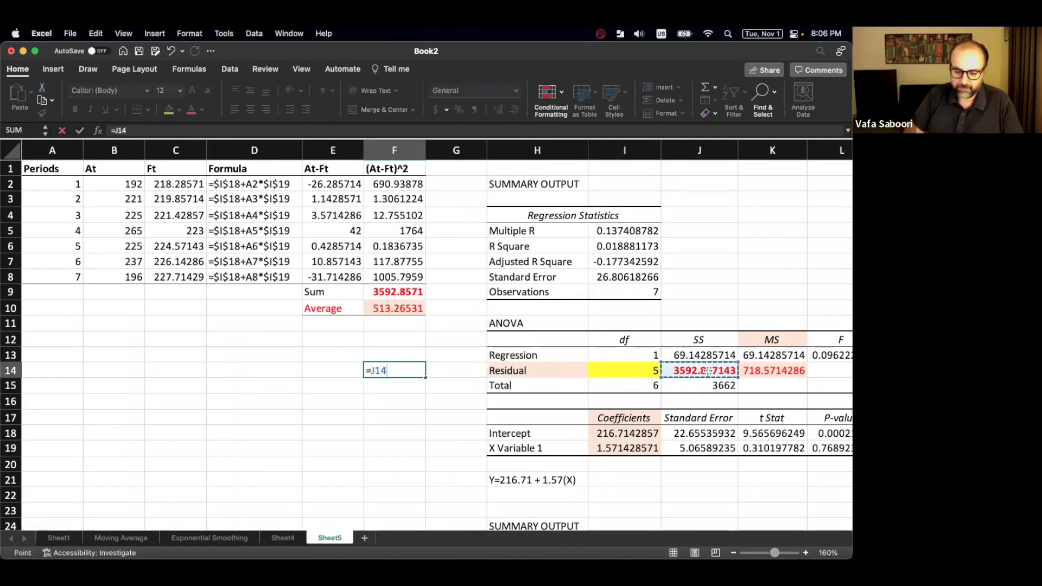
text(/)
click(630, 371)
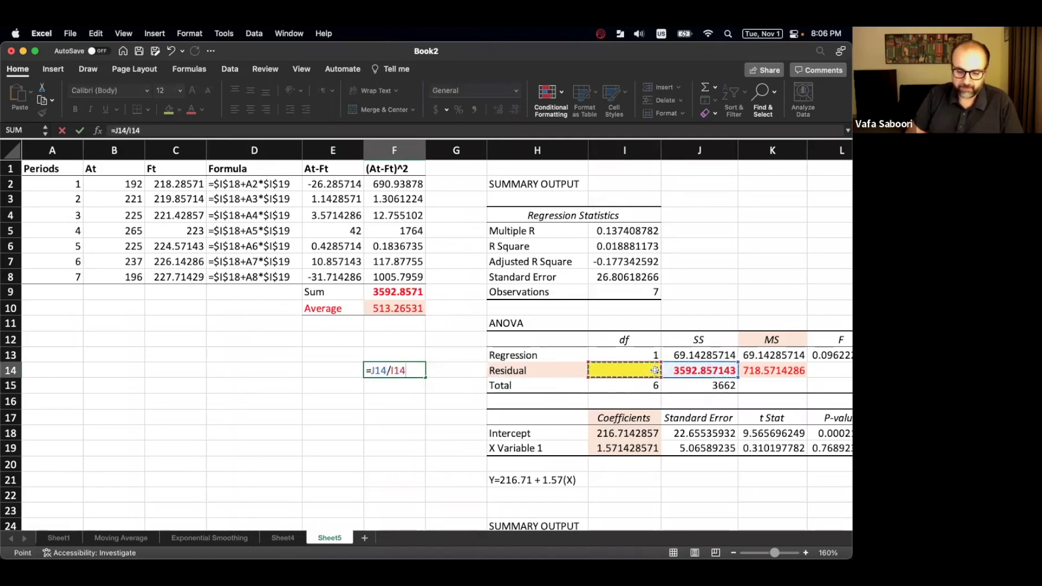
key(Return)
click(401, 373)
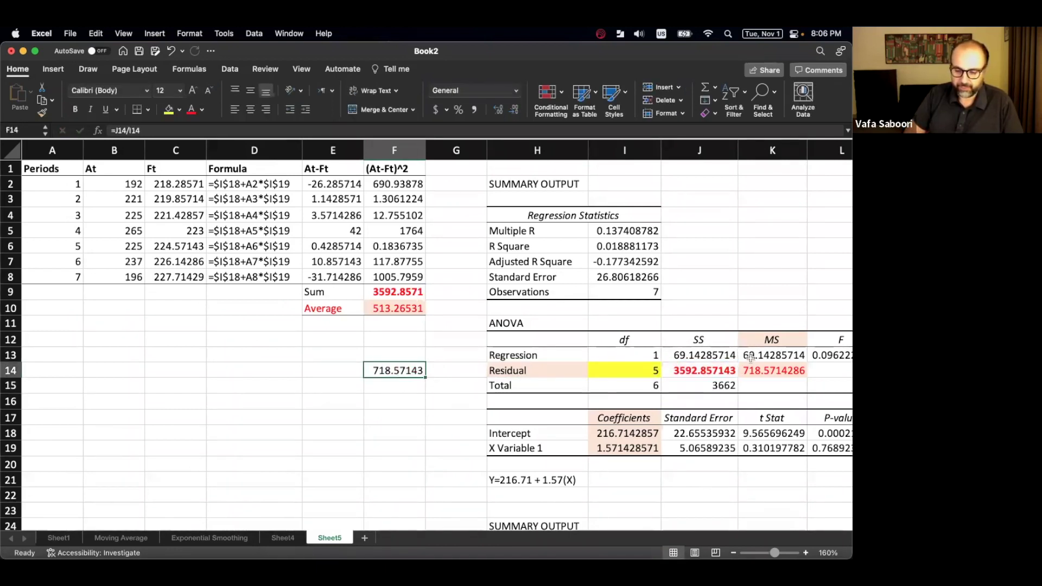
click(191, 109)
click(396, 385)
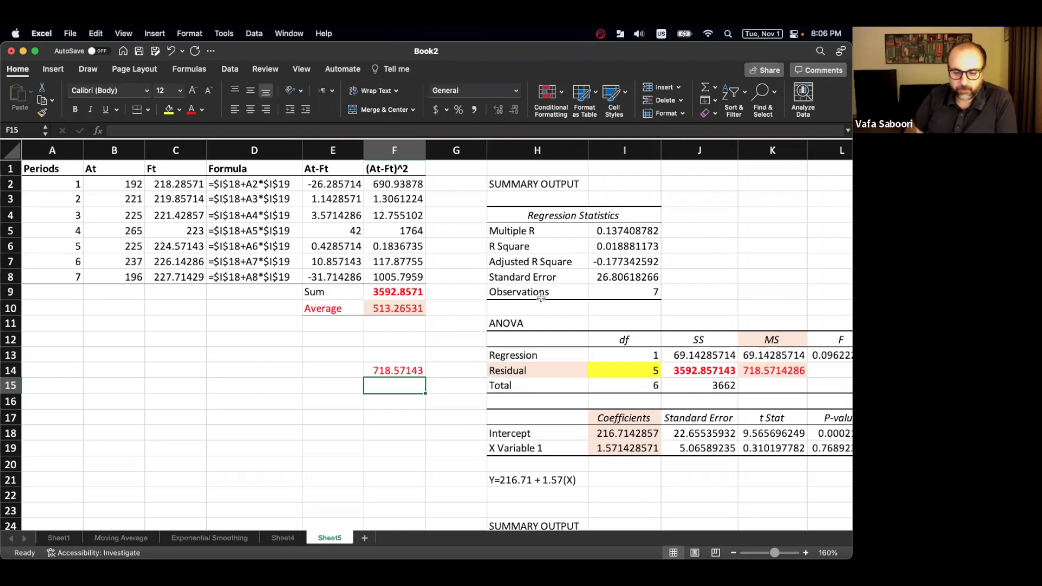
Fill the residual MS cell K14 with yellow.
scroll(391, 316, up, 2)
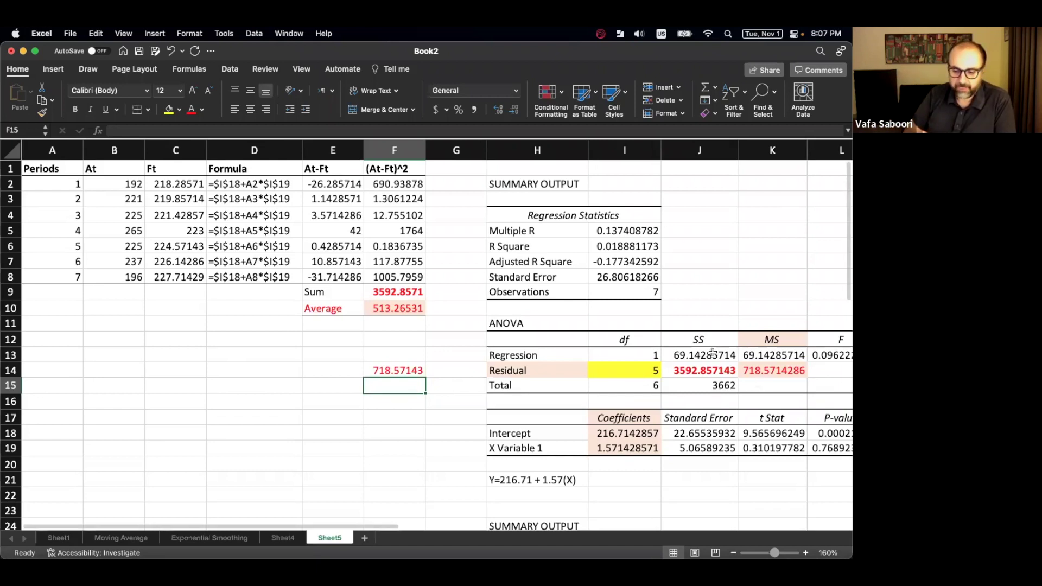
click(758, 365)
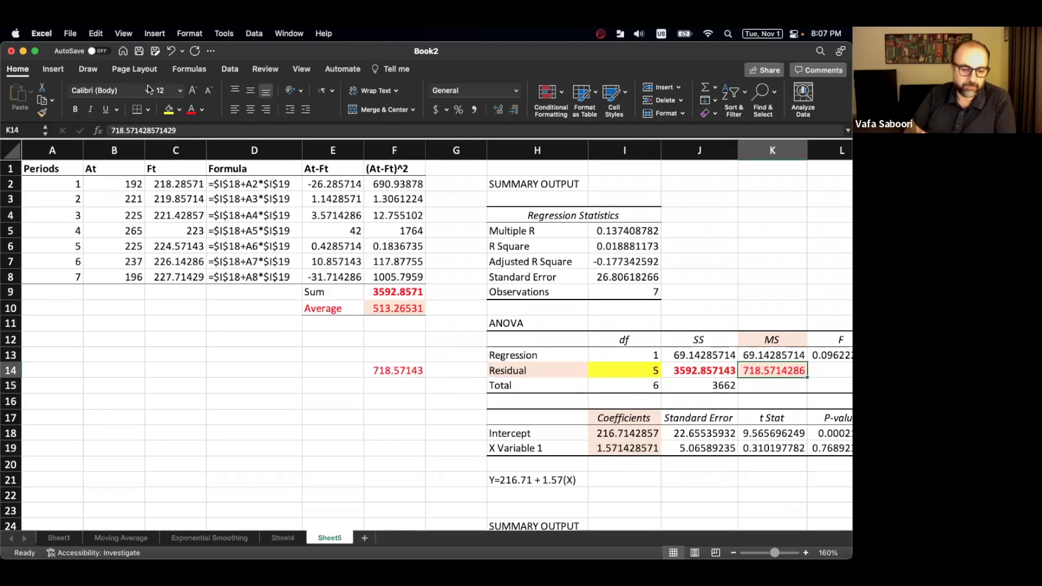
click(168, 109)
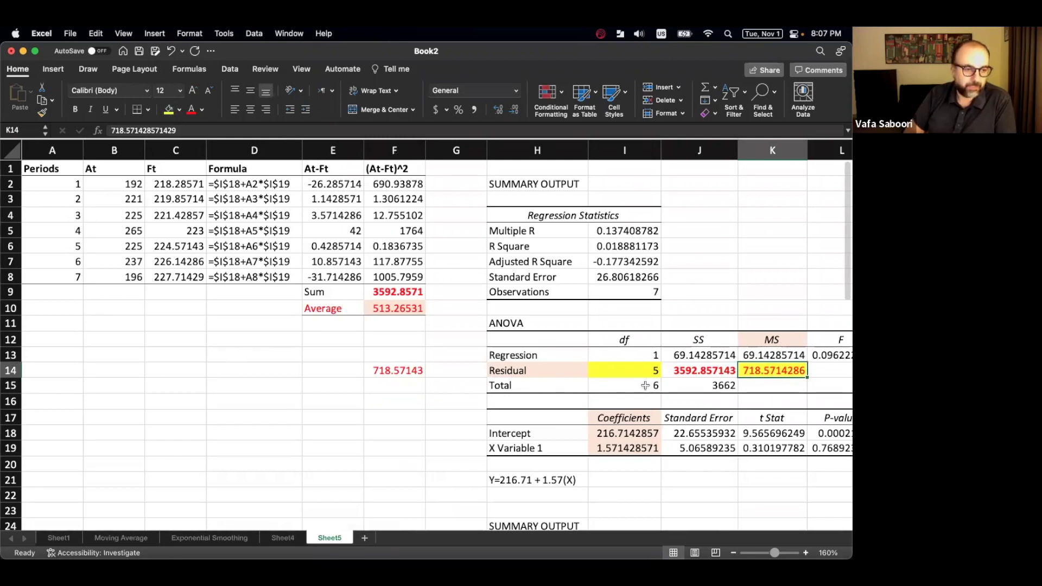
Replace the regression MSE answer in the MindTap homework with the residual MS 718.5714286 copied from K14 in Excel.
key(super+c)
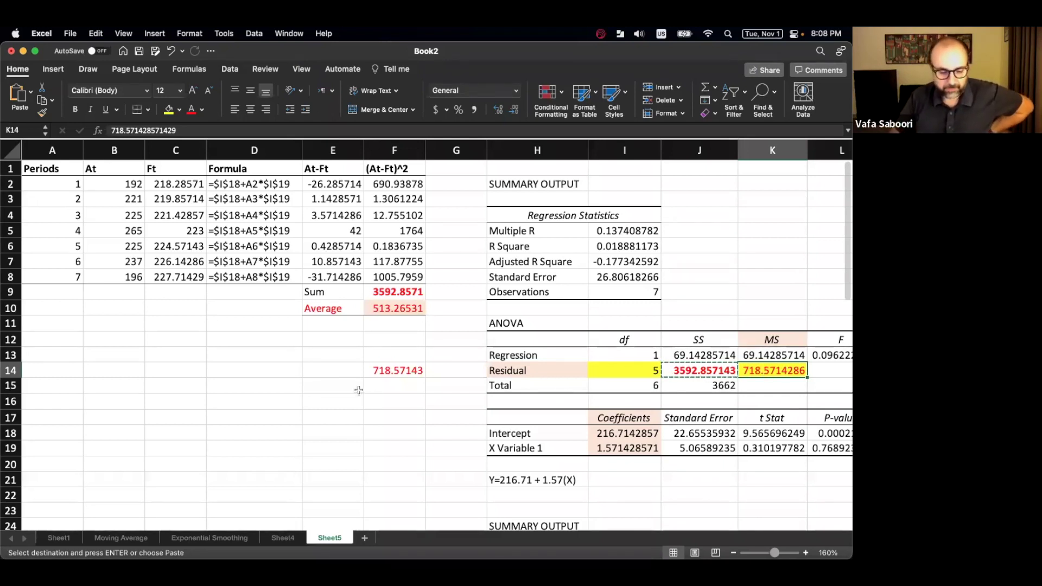
key(ctrl+Left)
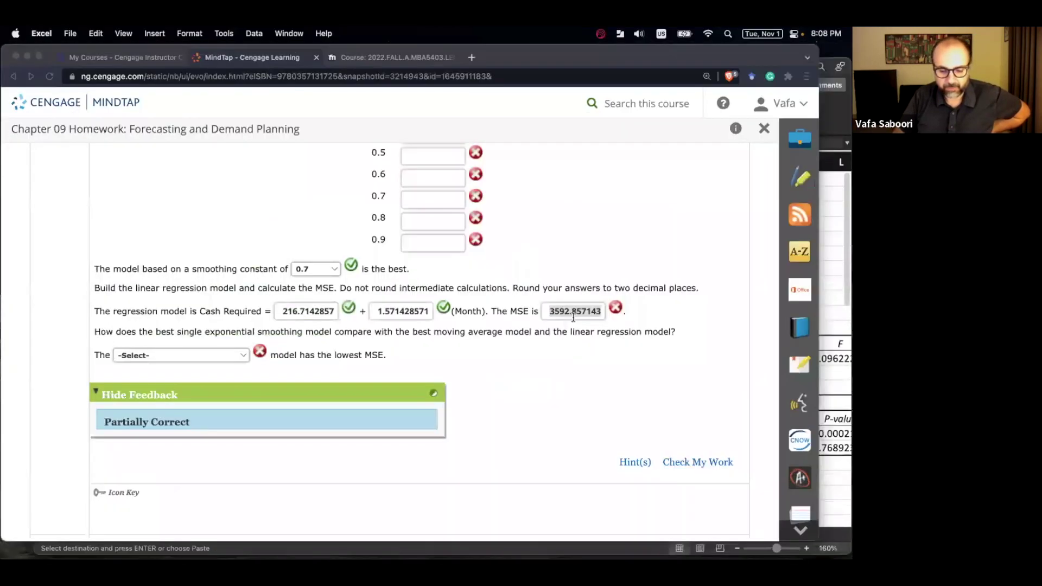
click(573, 319)
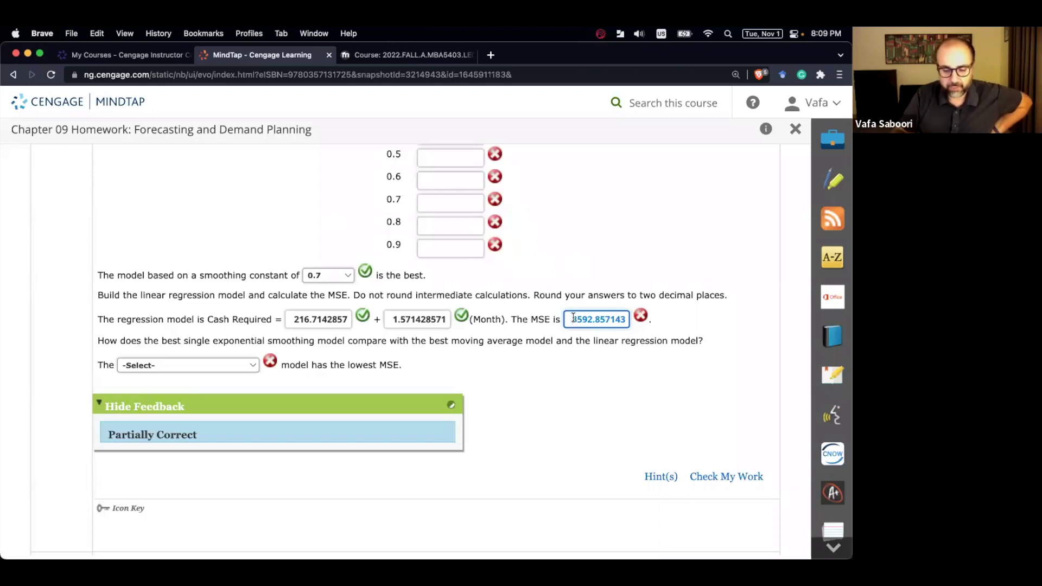
double_click(604, 320)
key(BackSpace)
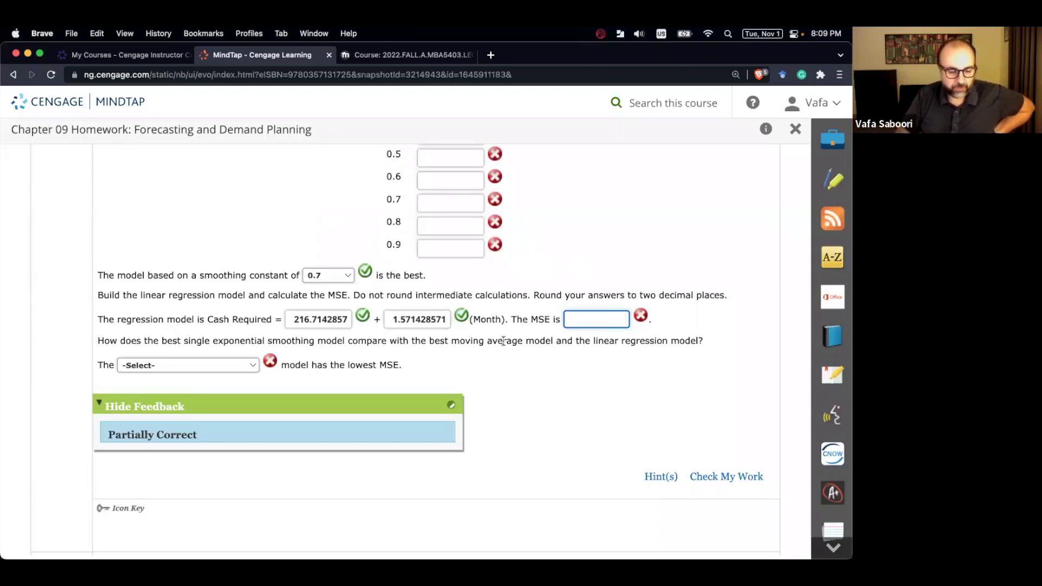
key(ctrl+Up)
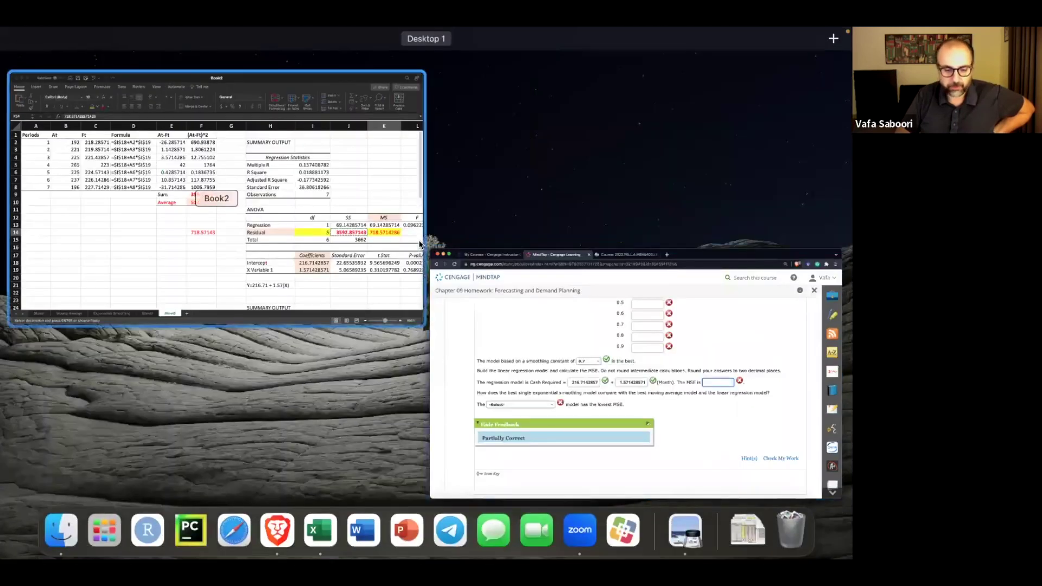
click(217, 190)
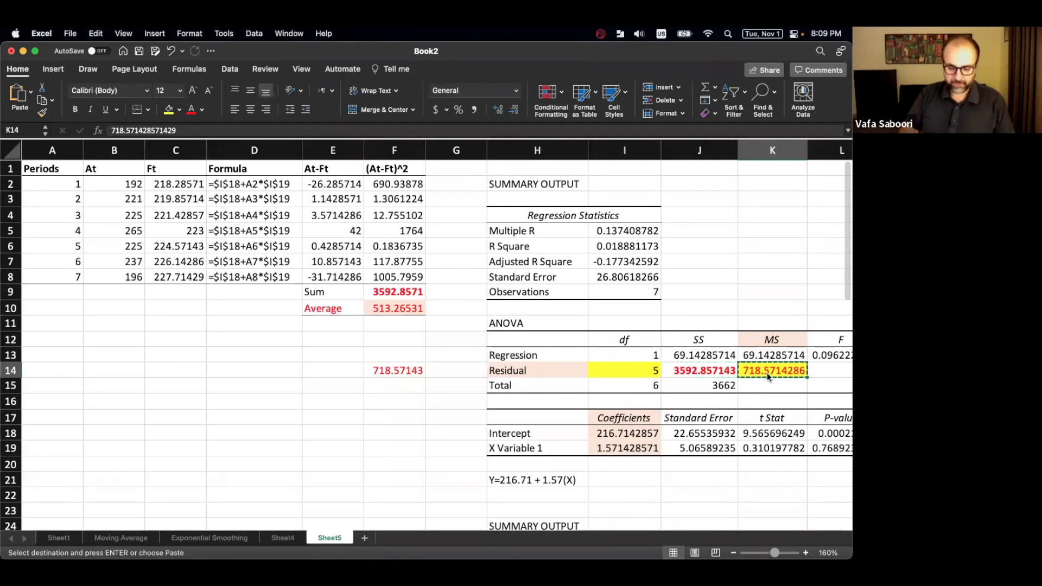
key(ctrl+Up)
click(233, 189)
key(super+v)
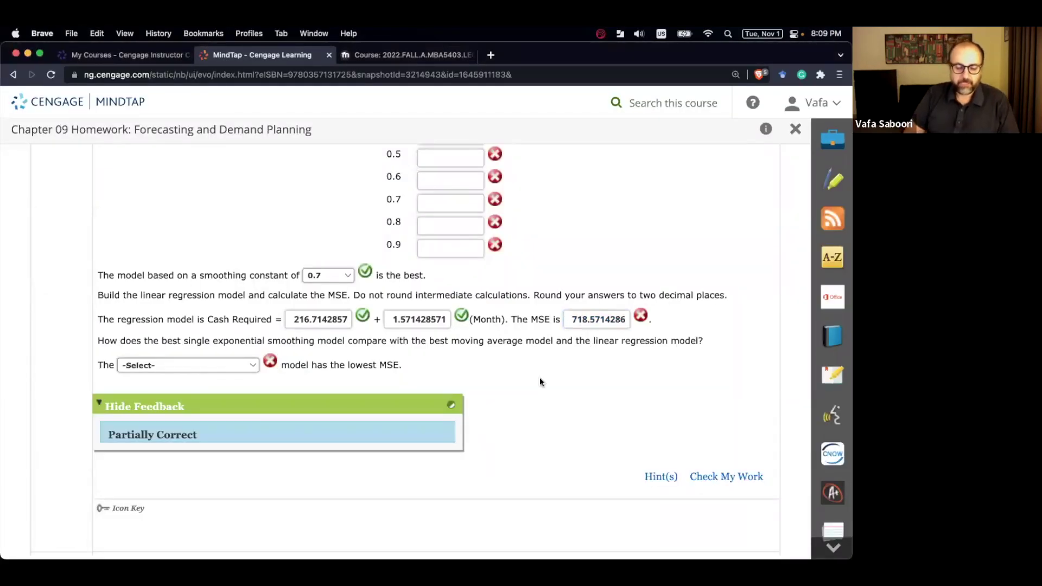
Switch to Excel and compare the MSE values on the Exponential Smoothing, Sheet5 and Moving Average sheets.
scroll(539, 377, up, 2)
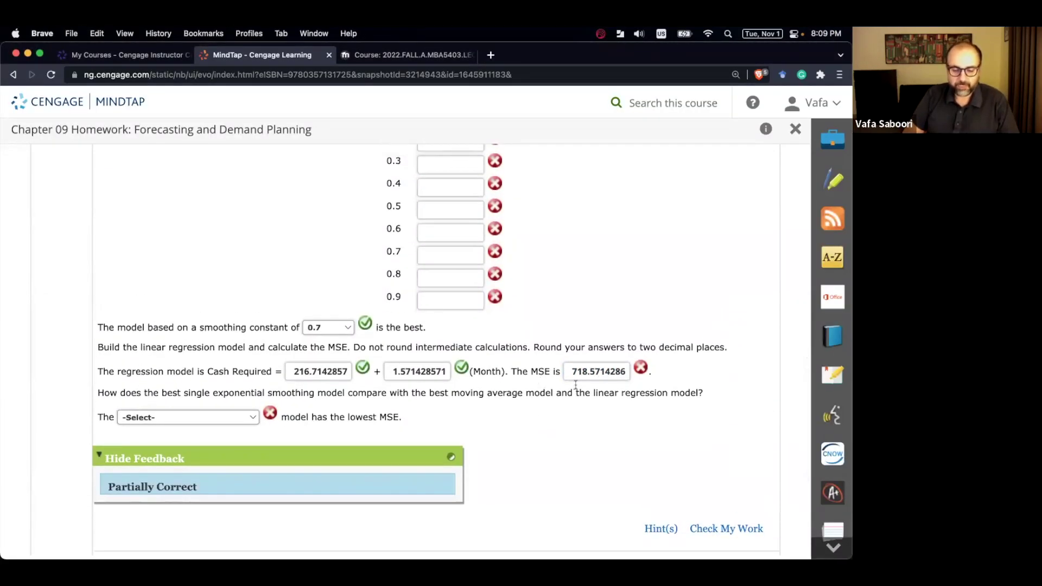
key(ctrl+Up)
click(337, 285)
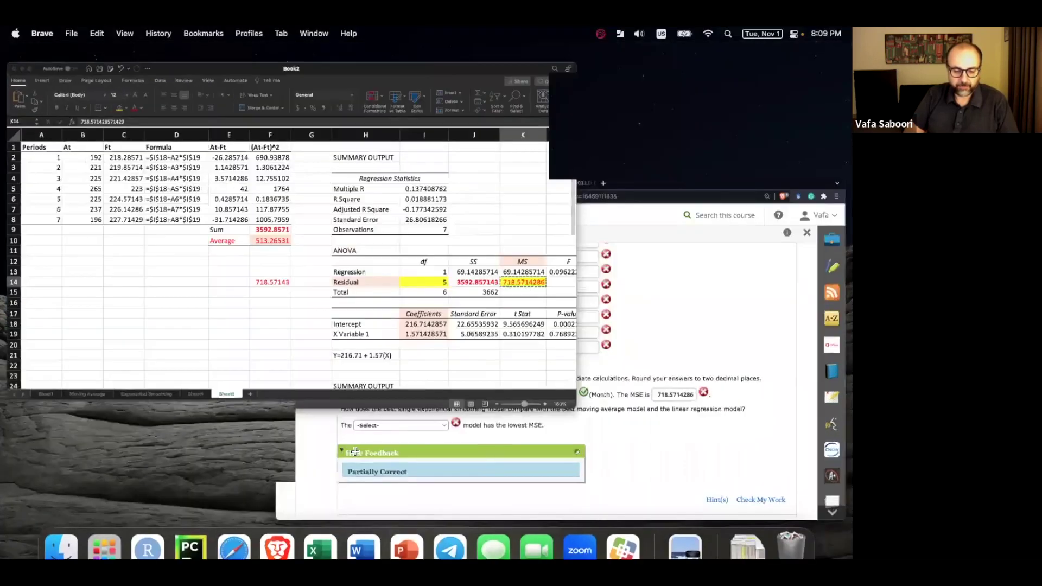
click(271, 538)
click(227, 538)
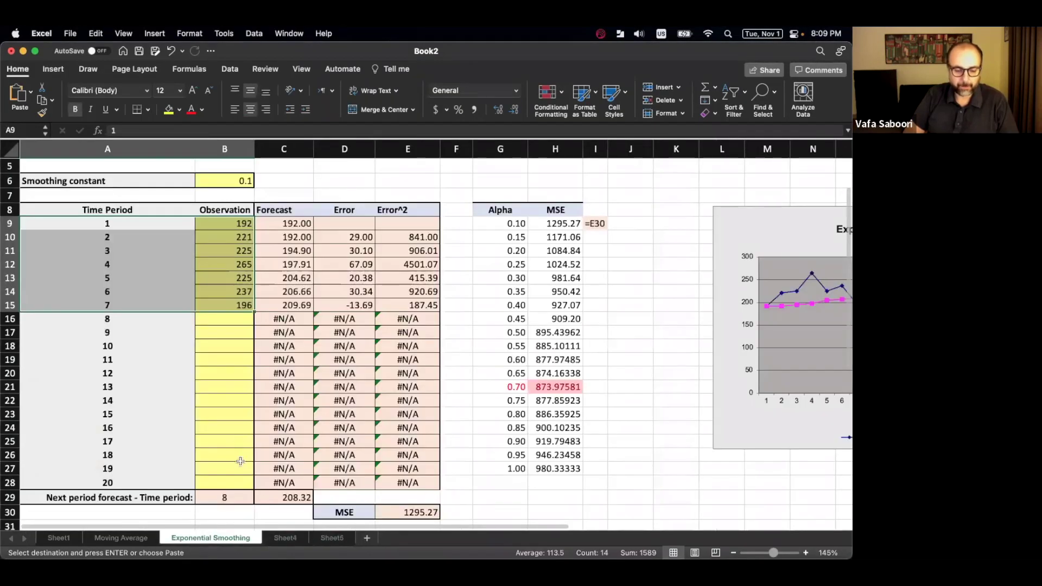
click(332, 538)
click(243, 542)
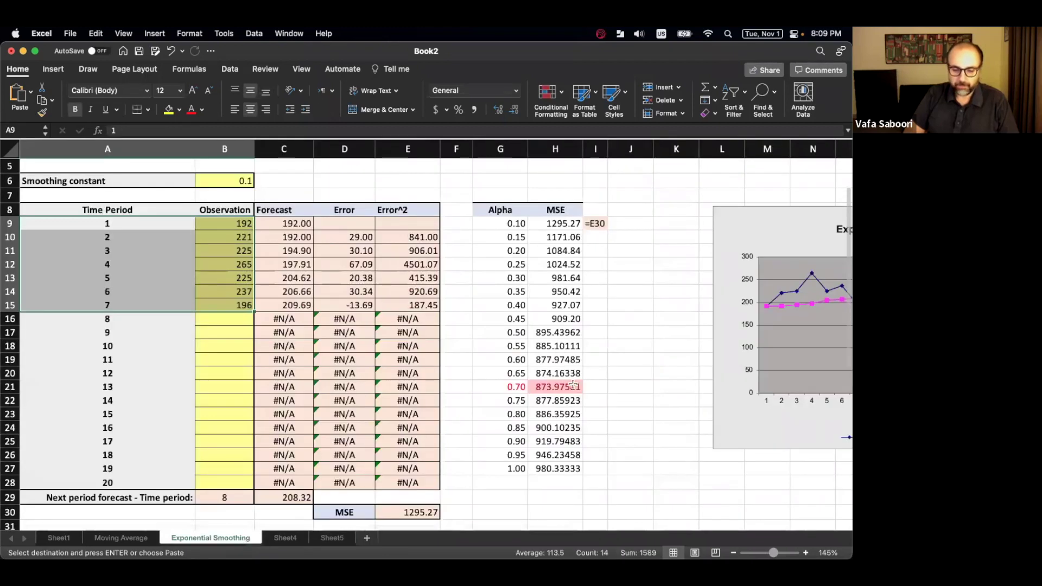
click(332, 537)
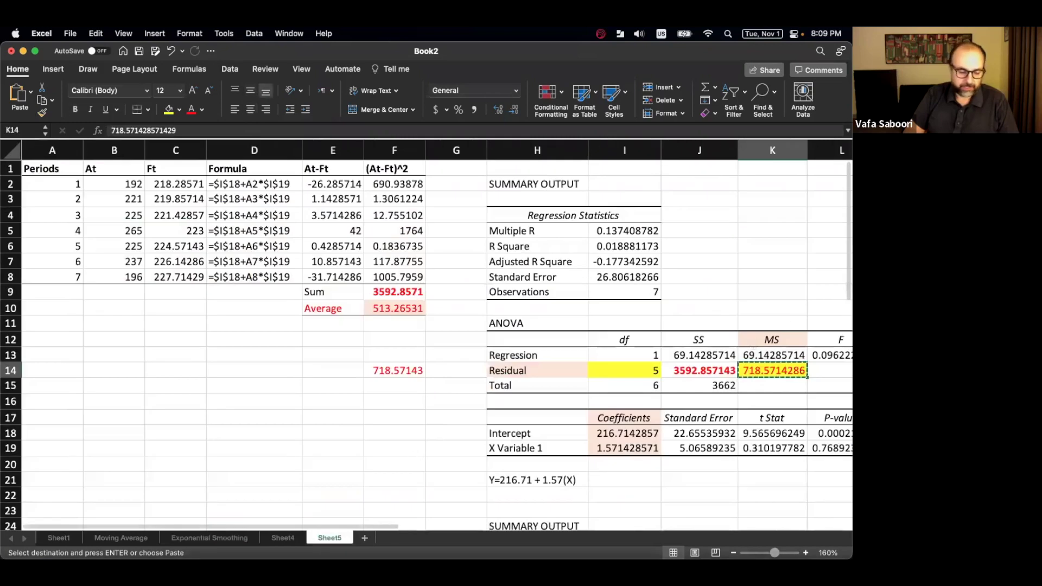
click(127, 537)
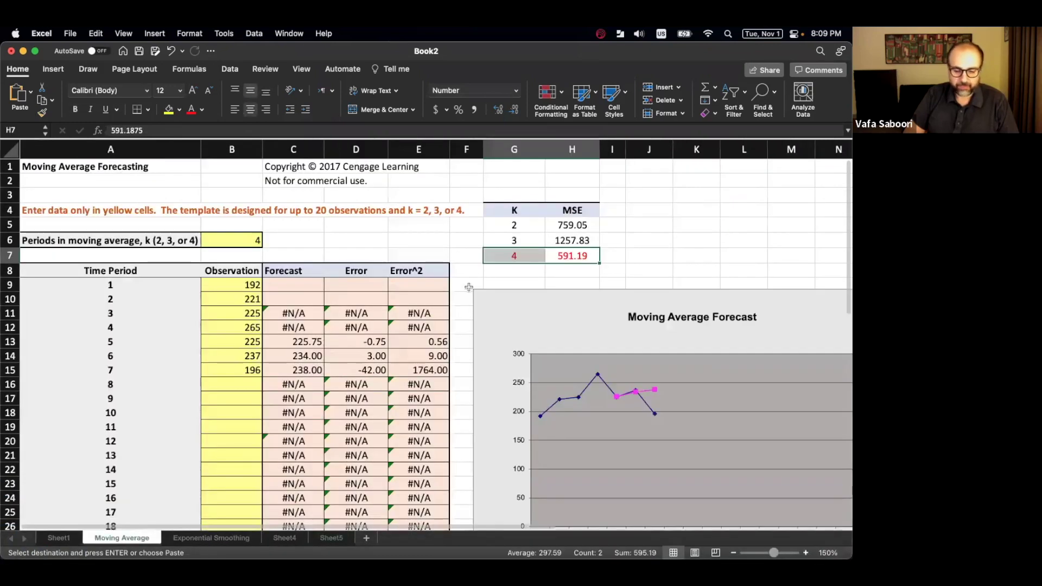
Fill the k = 4 row of the MSE table, G7:H7 on the Moving Average sheet, with yellow.
click(169, 110)
click(649, 270)
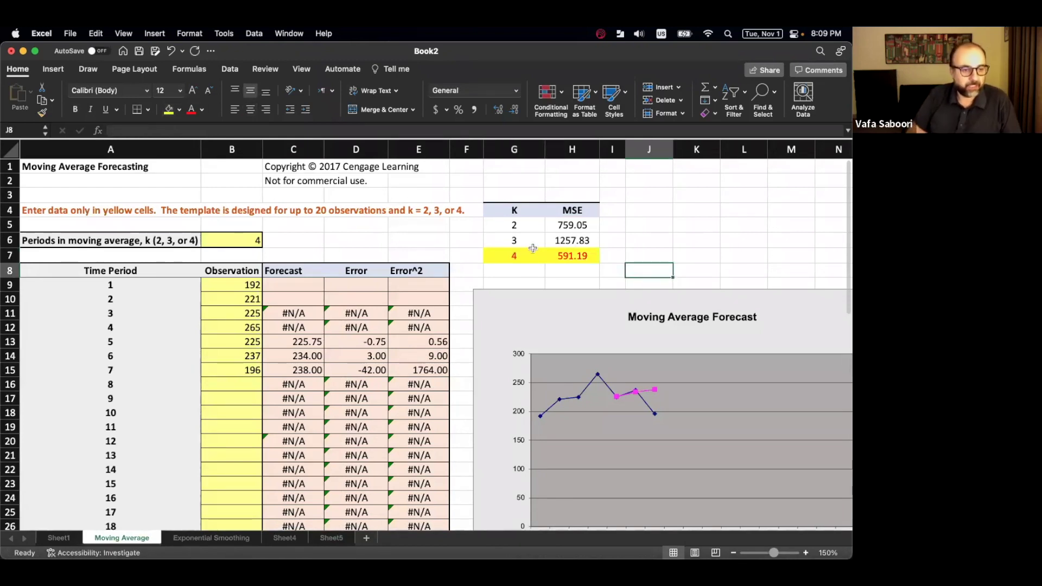
click(510, 253)
drag(551, 255, 499, 252)
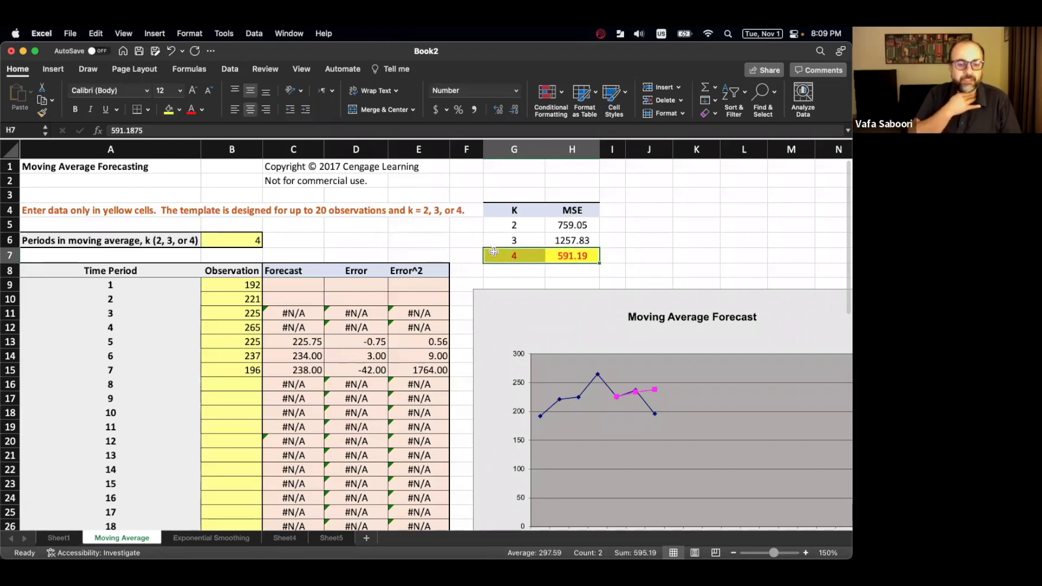
Switch to the MindTap homework in Brave and open question 6.
key(ctrl+Up)
click(174, 248)
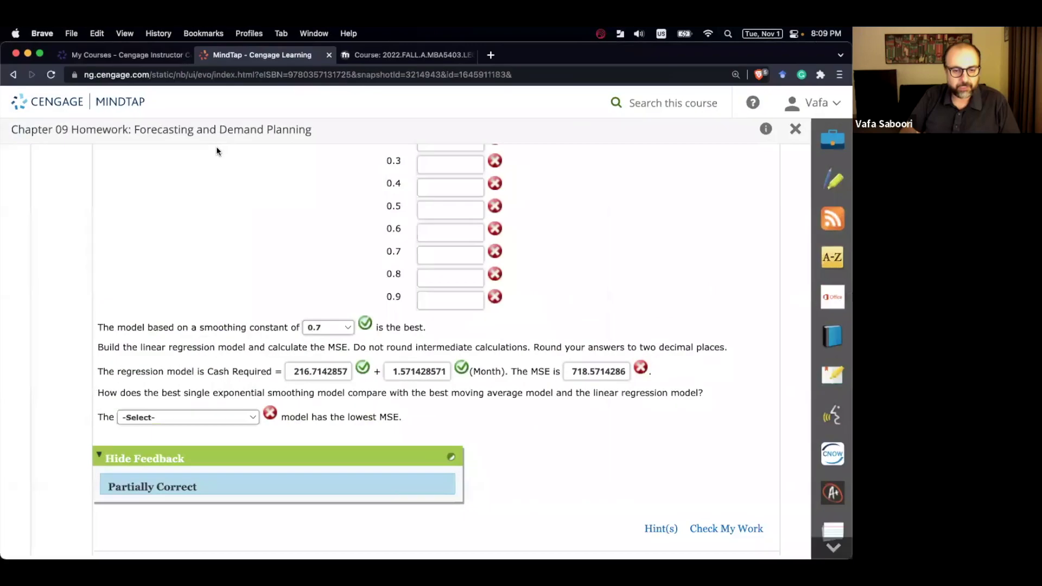
scroll(104, 217, up, 10)
scroll(104, 217, up, 3)
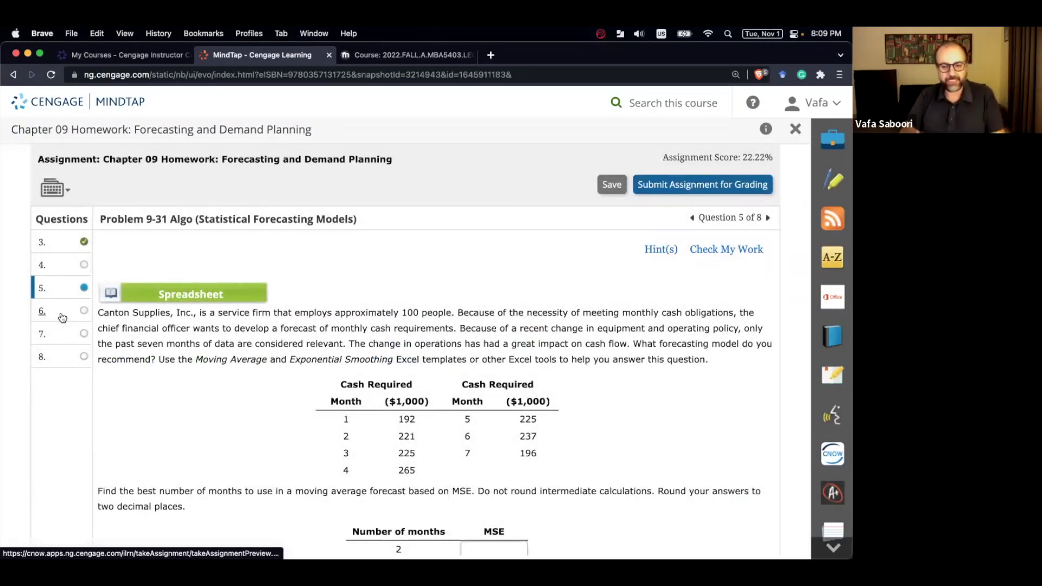
click(62, 317)
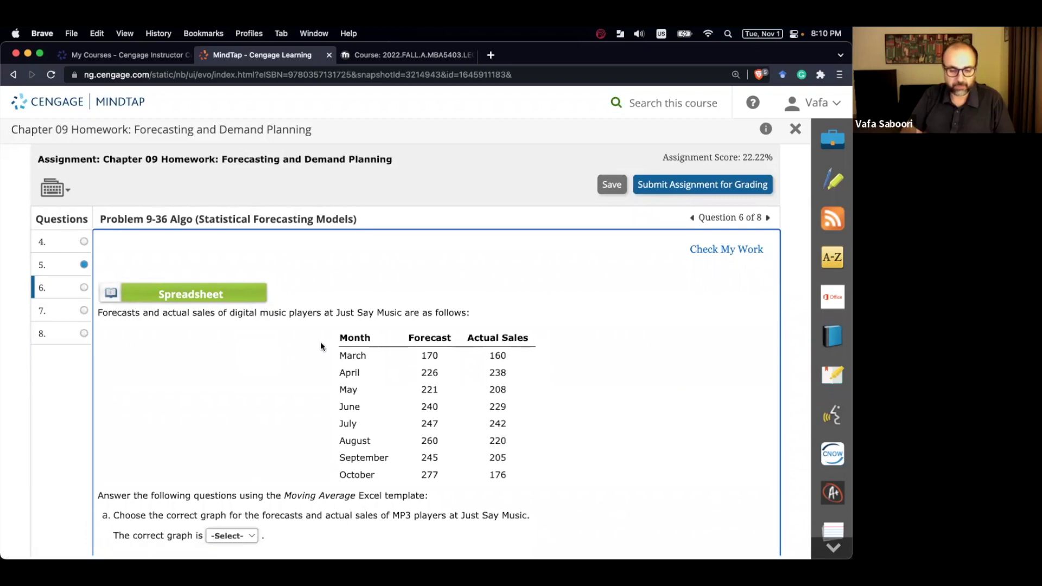
Review the parts of question 6 and copy its Just Say Music table of monthly forecasts and actual sales.
scroll(378, 356, down, 3)
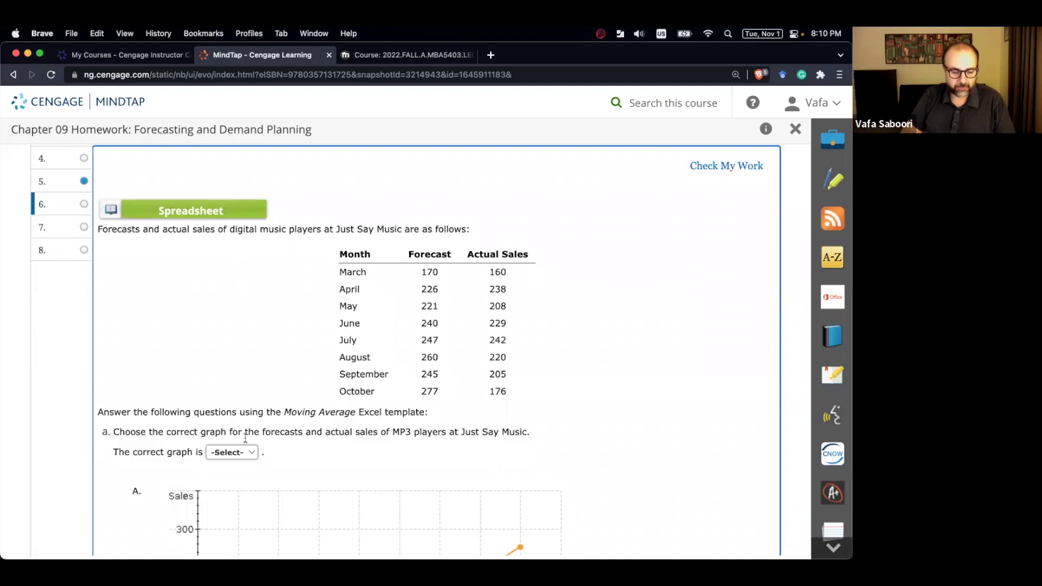
scroll(309, 463, down, 10)
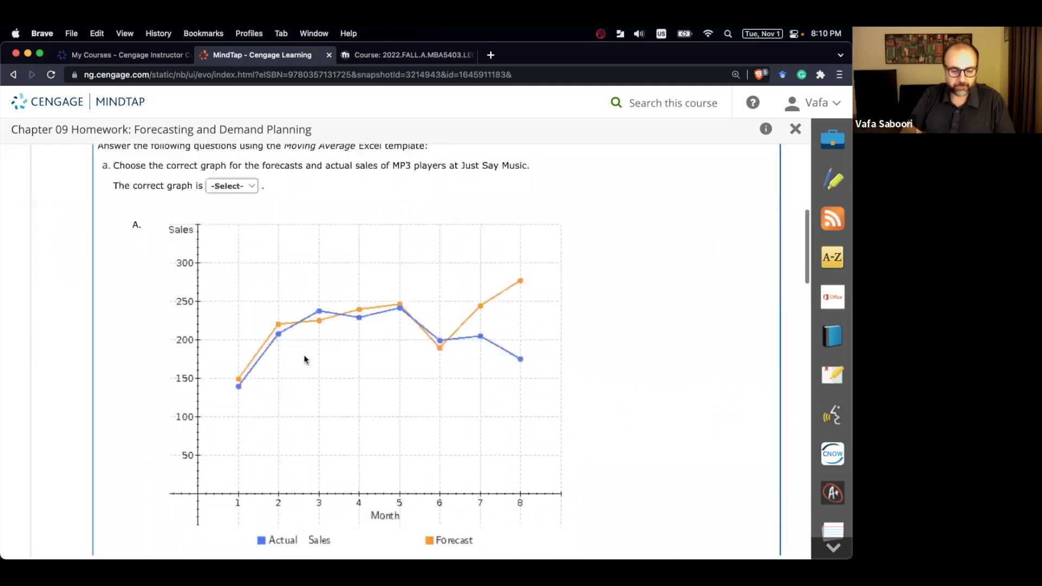
scroll(303, 355, up, 2)
scroll(304, 355, down, 9)
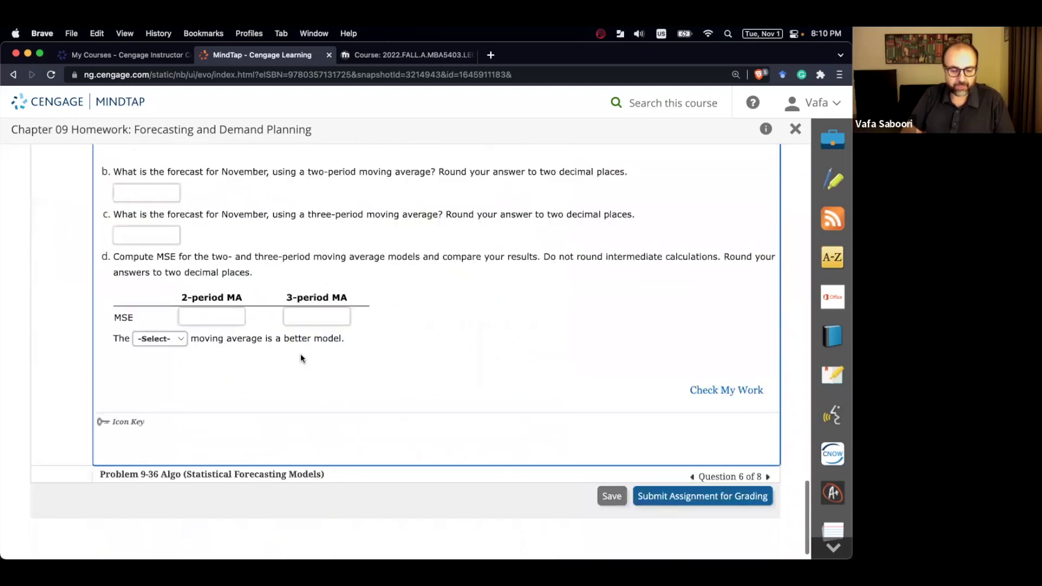
scroll(160, 201, up, 1)
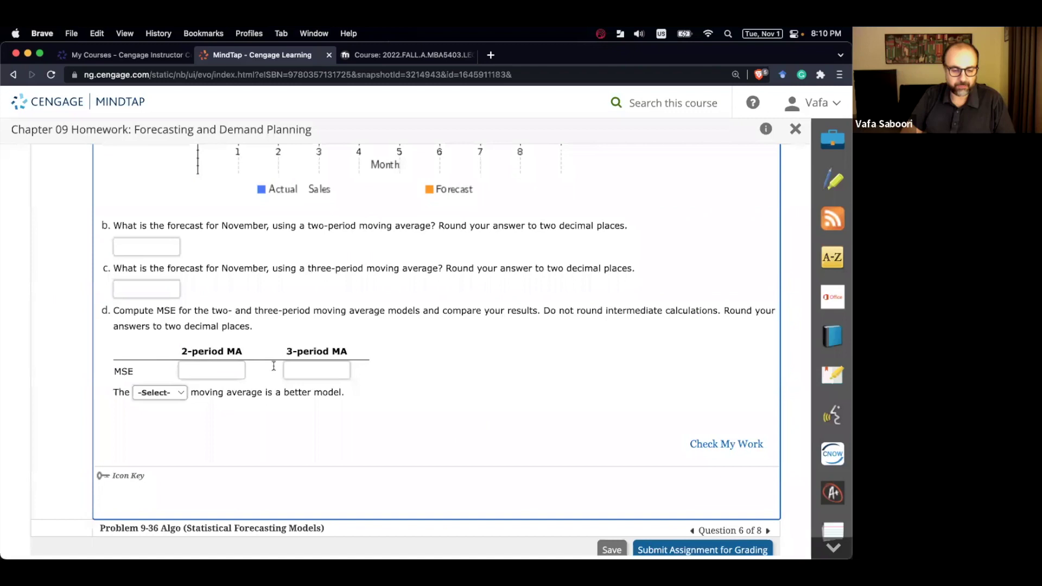
scroll(333, 350, up, 15)
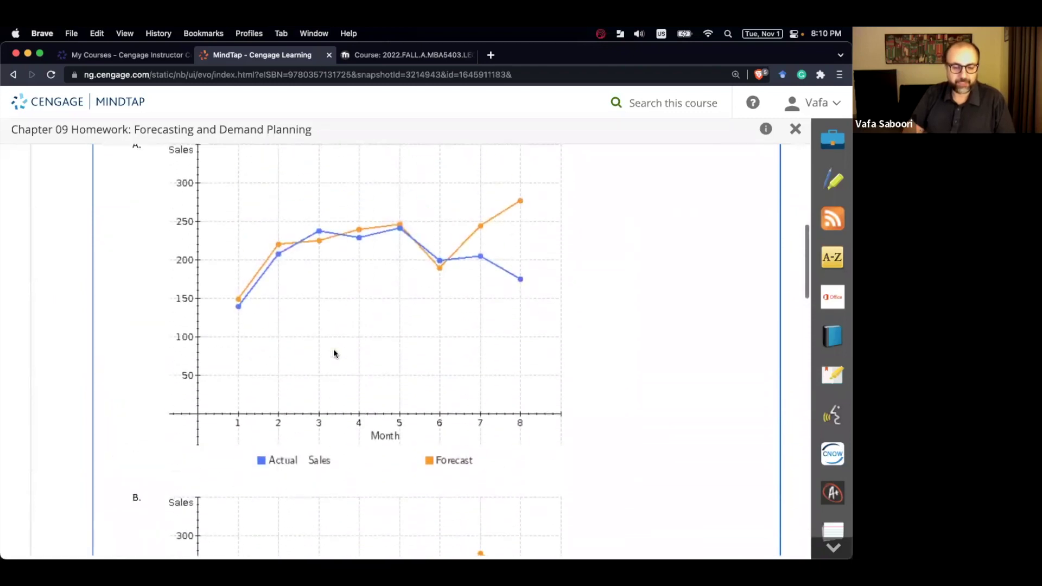
drag(346, 311, 318, 495)
key(super+c)
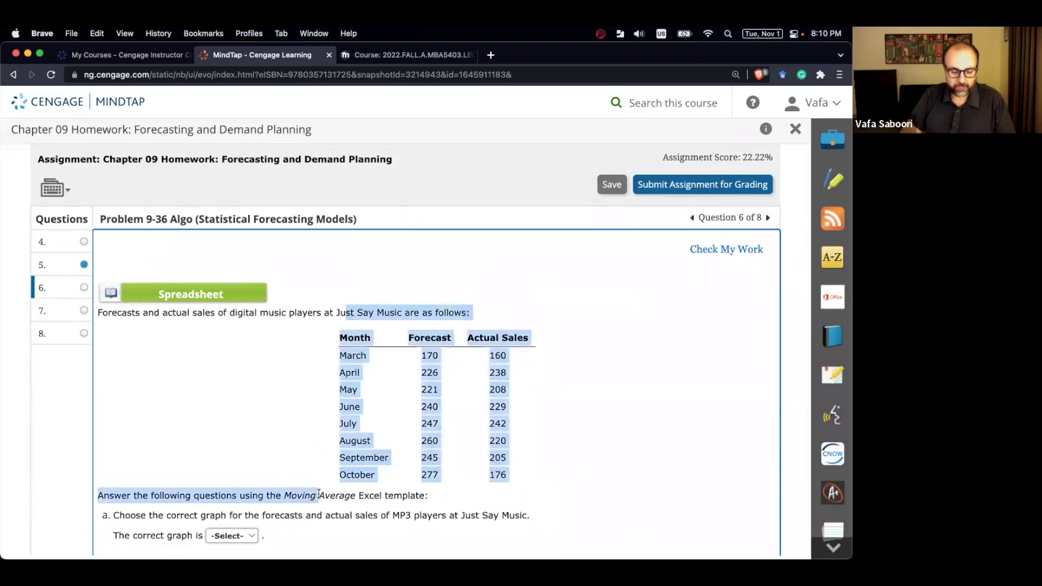
Switch to Excel and paste the copied table below the MSE cell on the Moving Average sheet, starting at D35.
key(ctrl+Up)
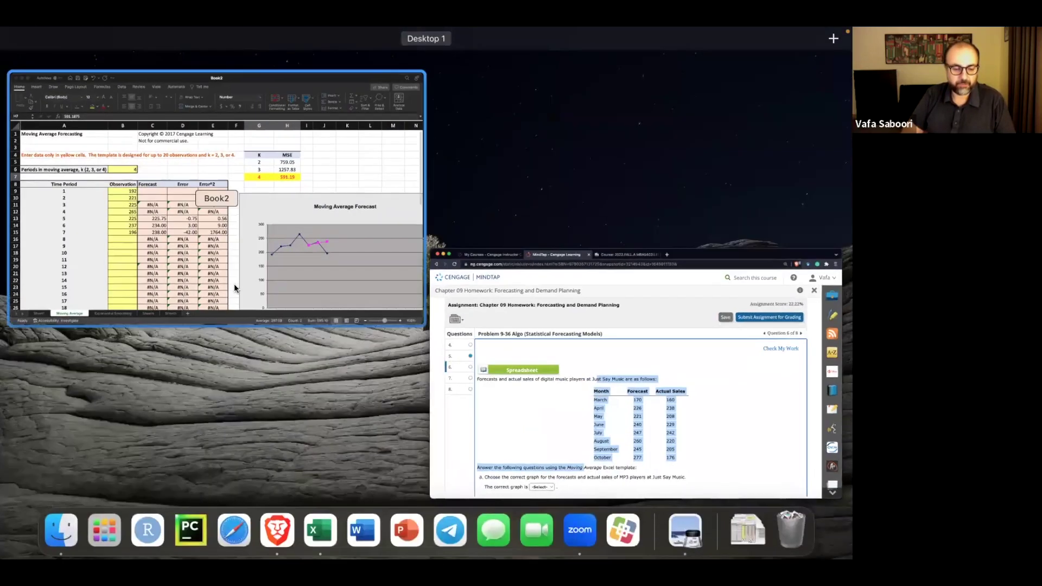
click(223, 359)
scroll(247, 401, down, 8)
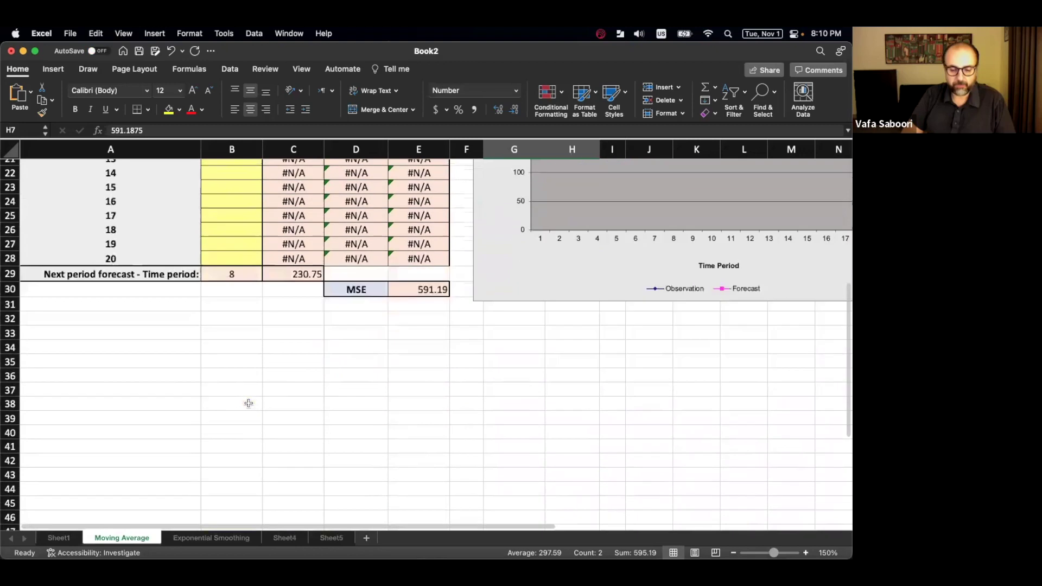
click(364, 318)
click(357, 286)
key(super+v)
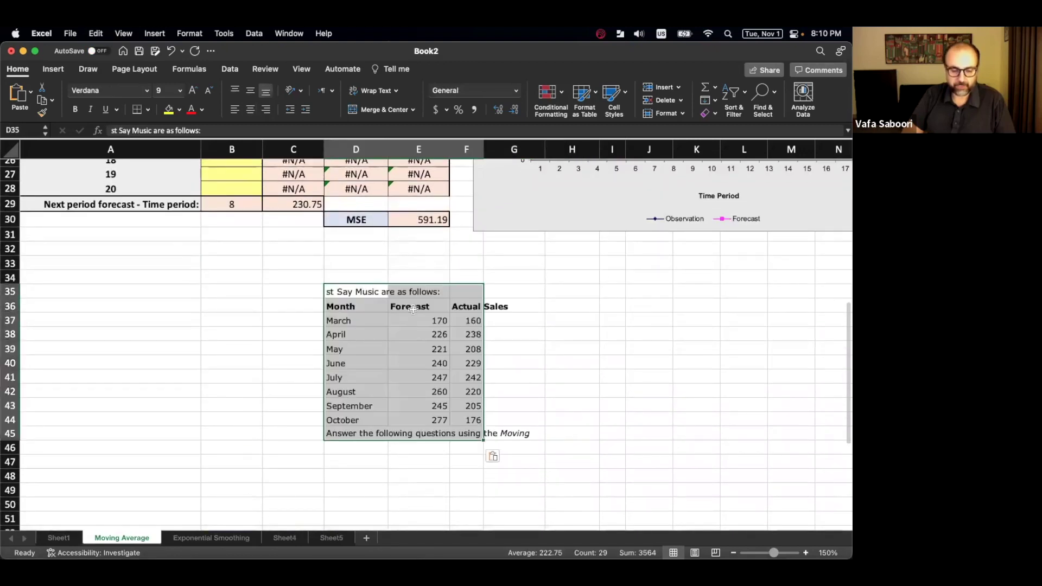
click(417, 319)
drag(434, 320, 470, 333)
drag(464, 372, 460, 422)
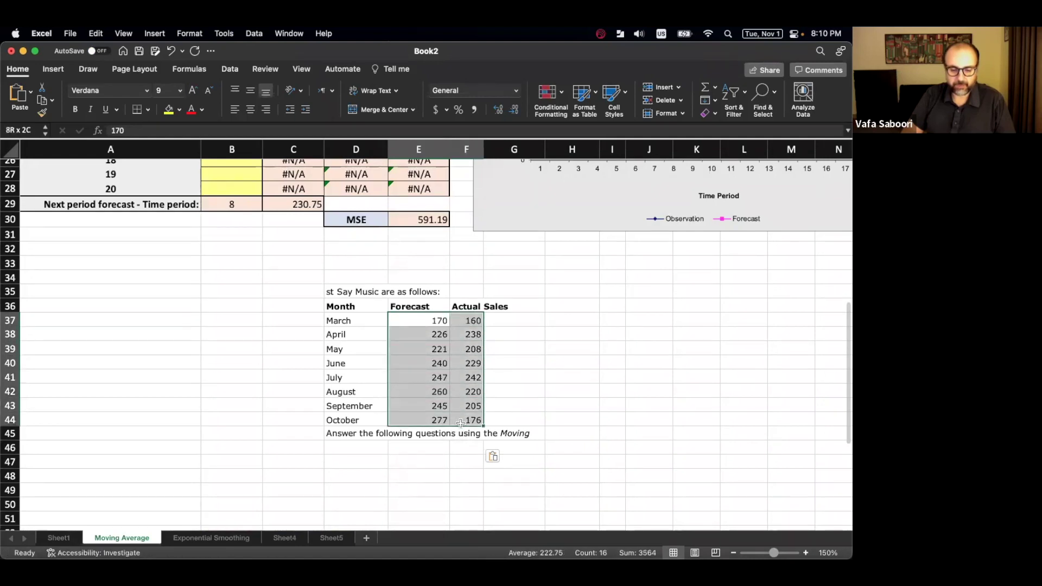
click(464, 320)
drag(468, 326, 475, 422)
key(Escape)
key(super+c)
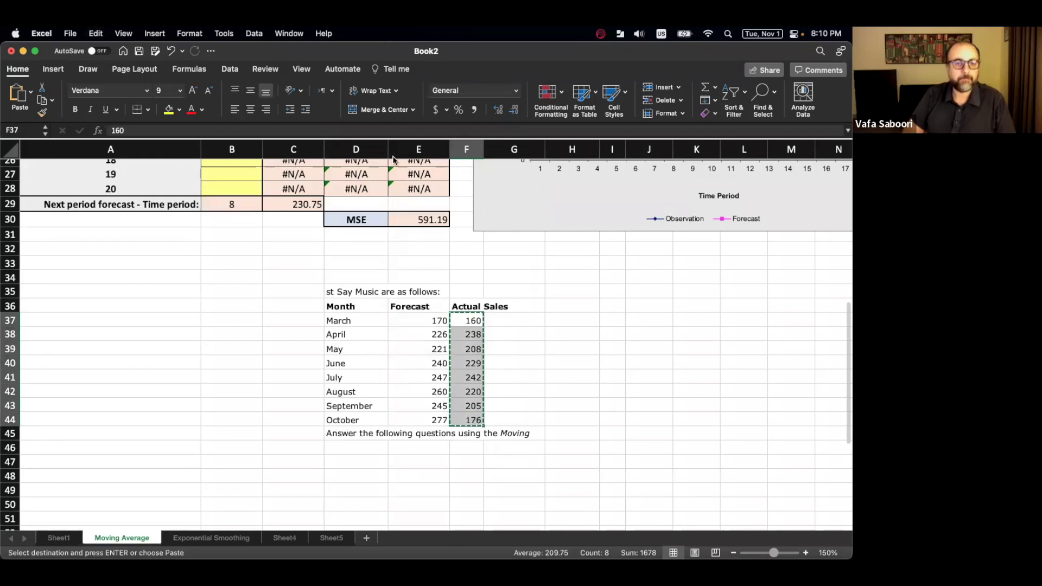
key(super+Tab)
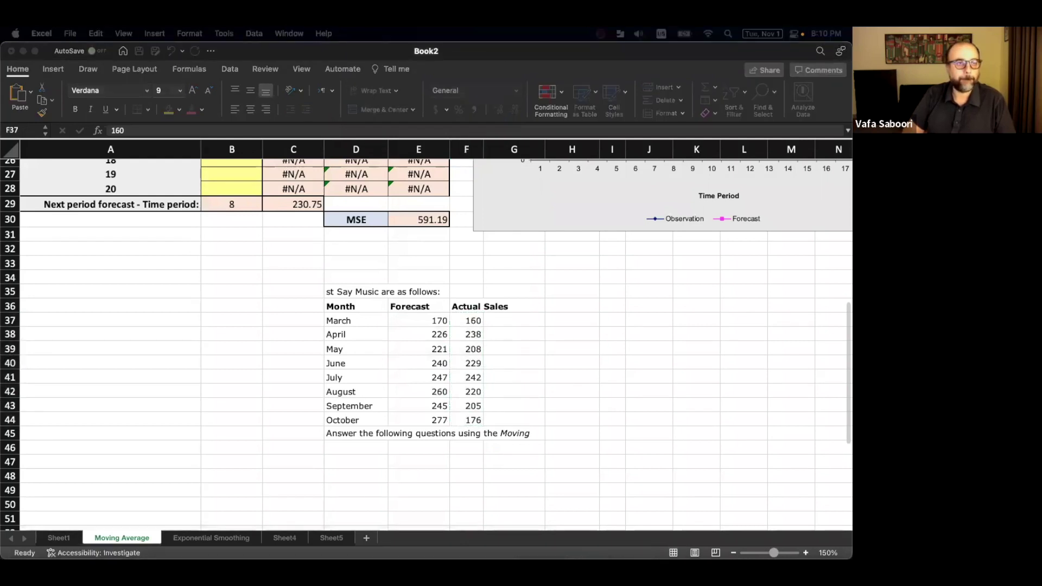
scroll(227, 328, up, 10)
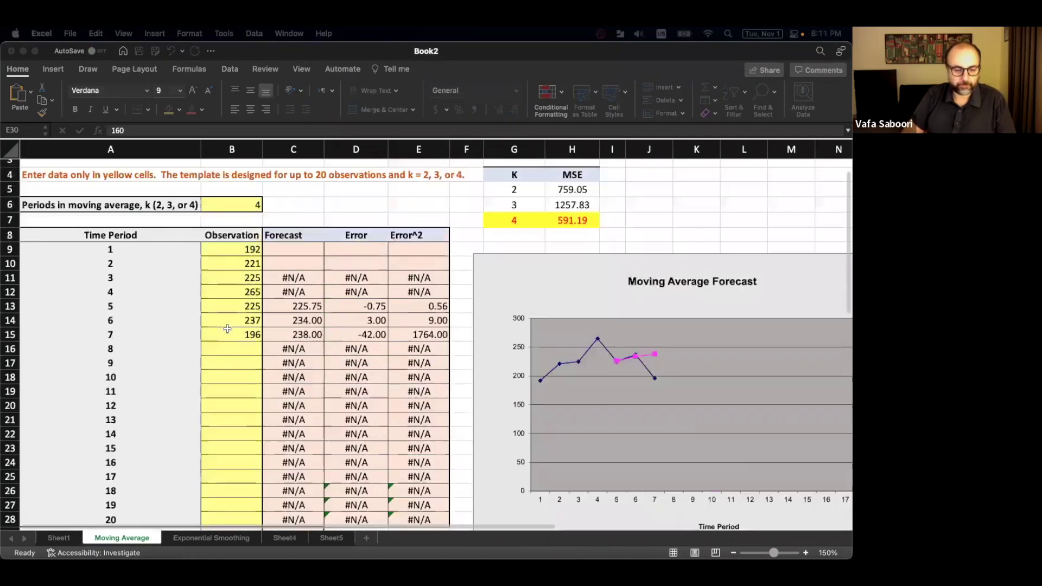
scroll(227, 328, up, 2)
click(242, 287)
right_click(243, 287)
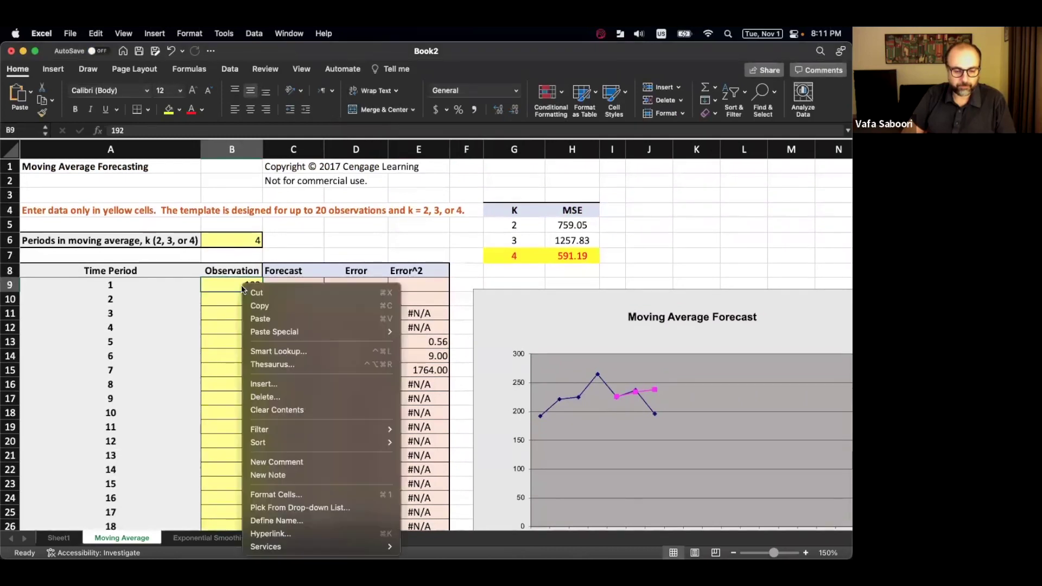
mouse_move(280, 333)
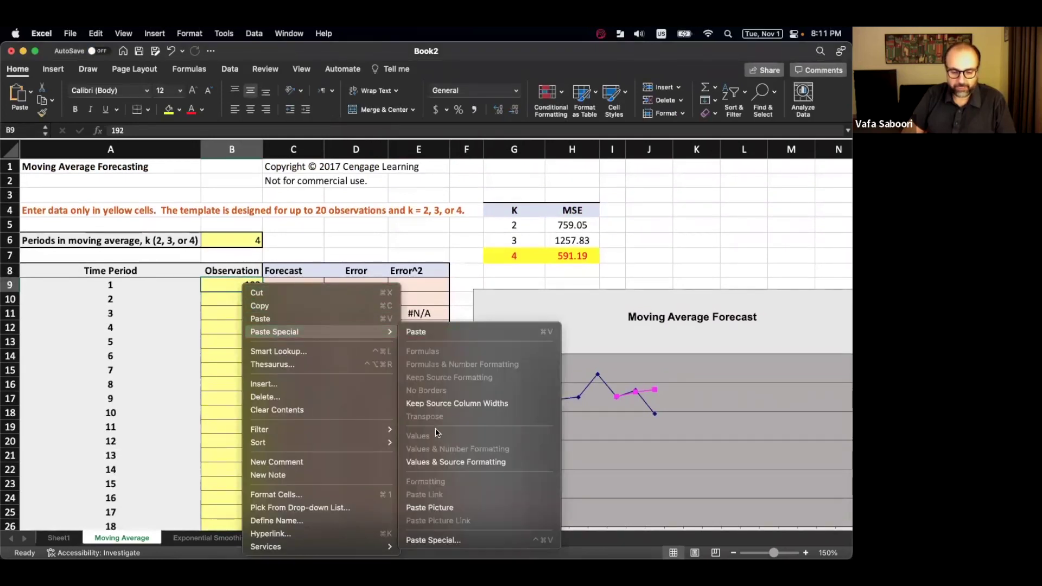
scroll(412, 440, down, 10)
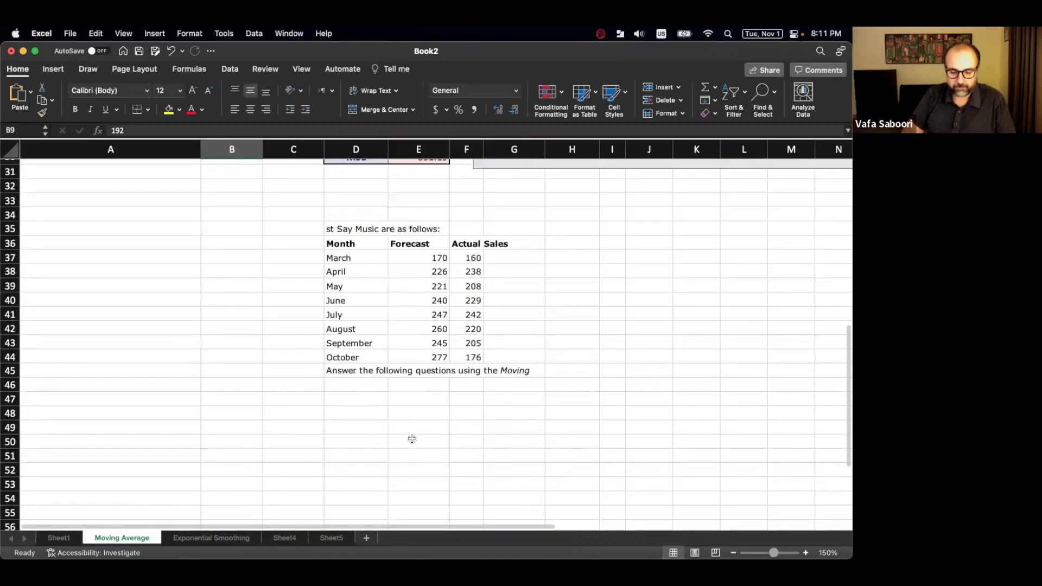
Copy the actual sales in F37:F44 and paste them as values into the Observation column from B9.
click(466, 328)
drag(467, 257, 466, 358)
key(super+c)
scroll(284, 337, up, 5)
scroll(283, 338, up, 4)
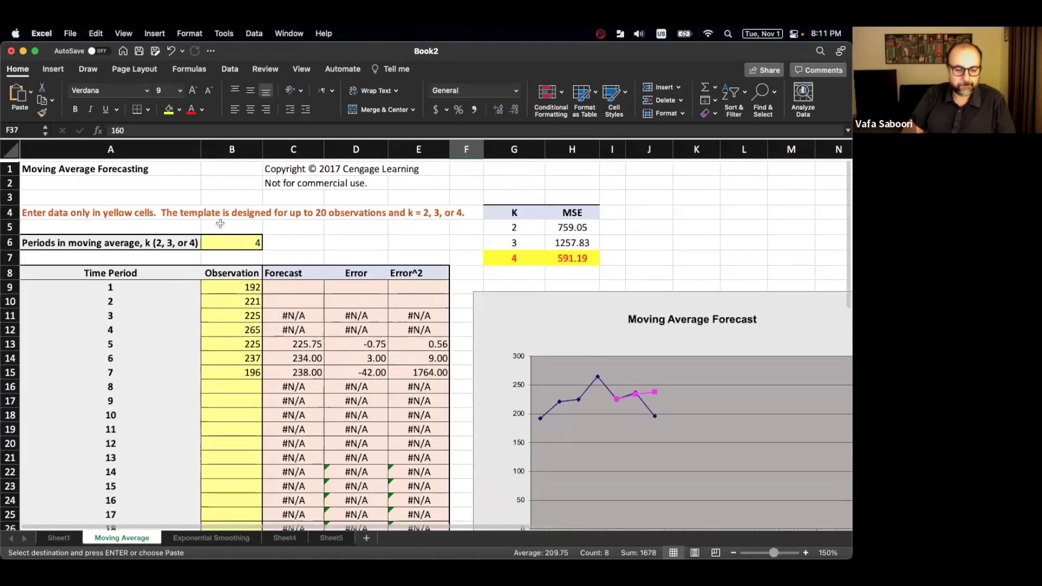
right_click(259, 284)
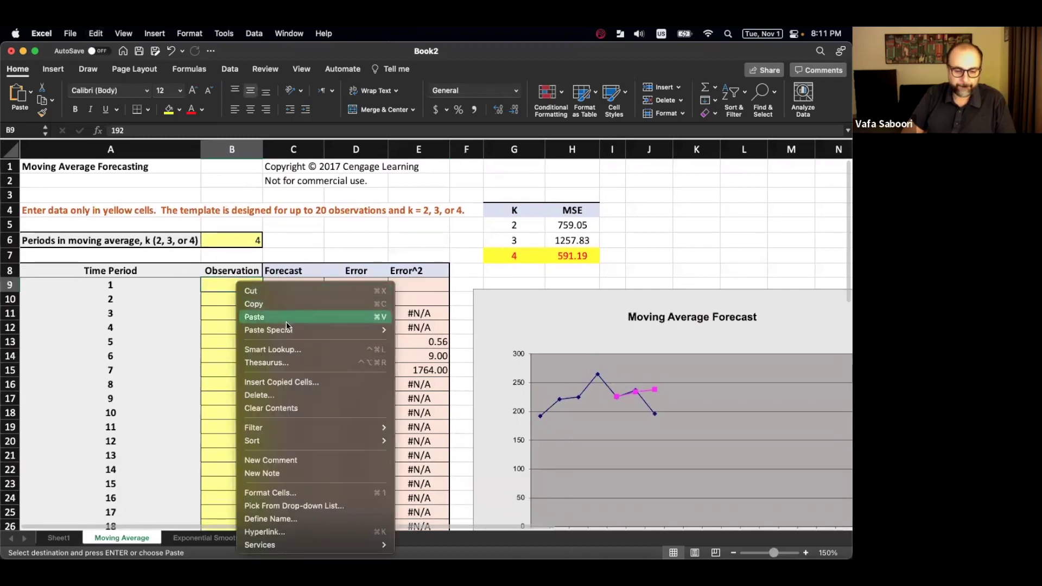
mouse_move(288, 329)
click(429, 433)
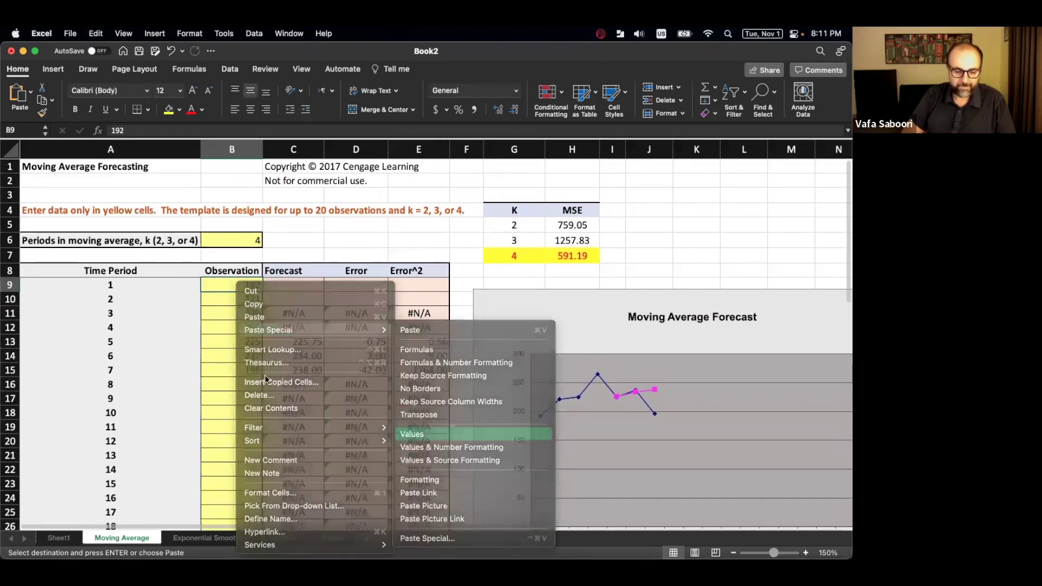
click(248, 401)
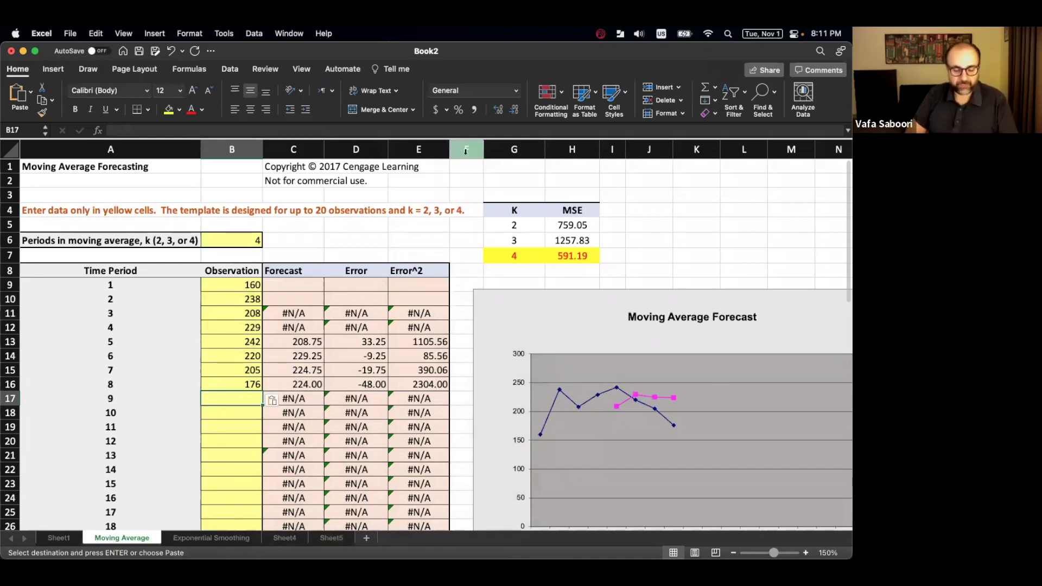
scroll(470, 218, down, 5)
scroll(469, 218, down, 3)
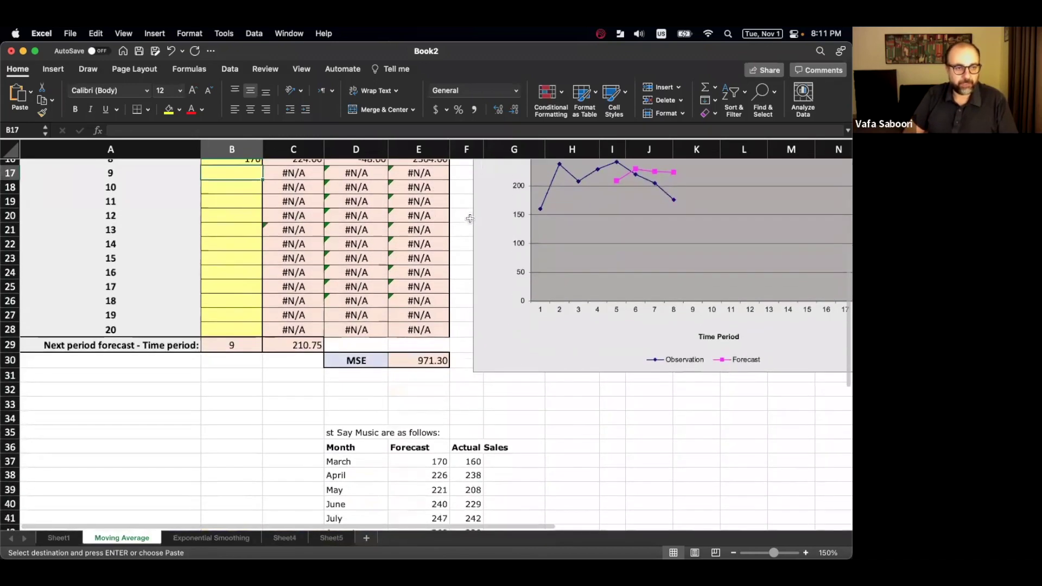
scroll(469, 218, down, 5)
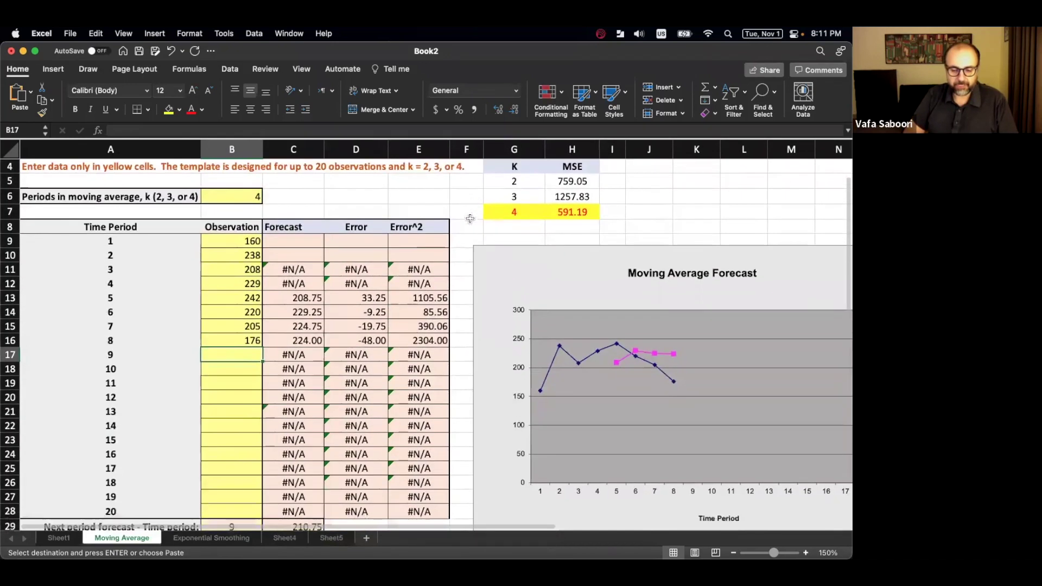
click(428, 243)
text(`)
Delete the leftover question text in D35 and D45, above and below the pasted table.
click(343, 232)
click(343, 219)
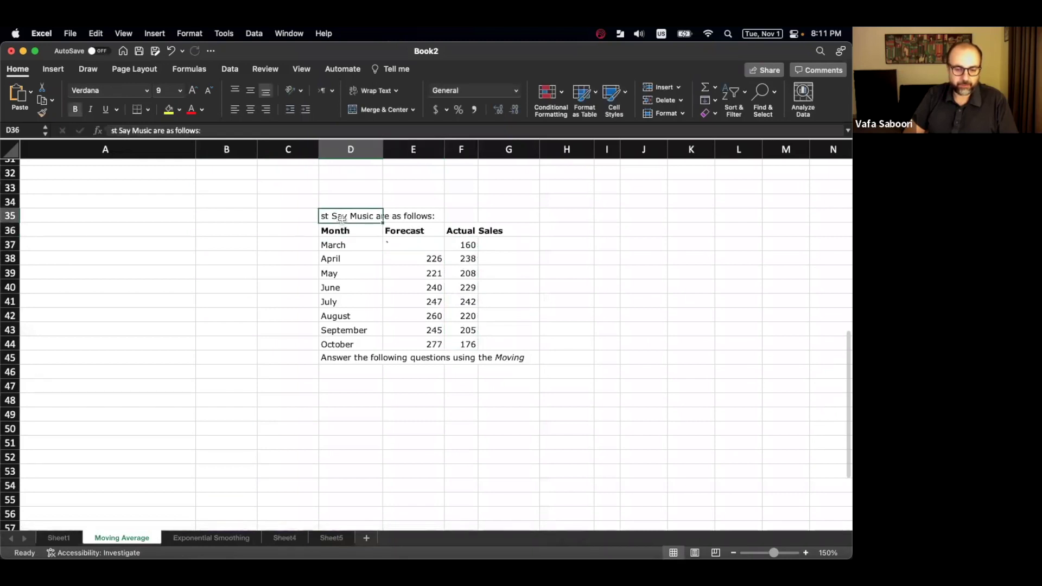
key(Delete)
click(357, 356)
key(Delete)
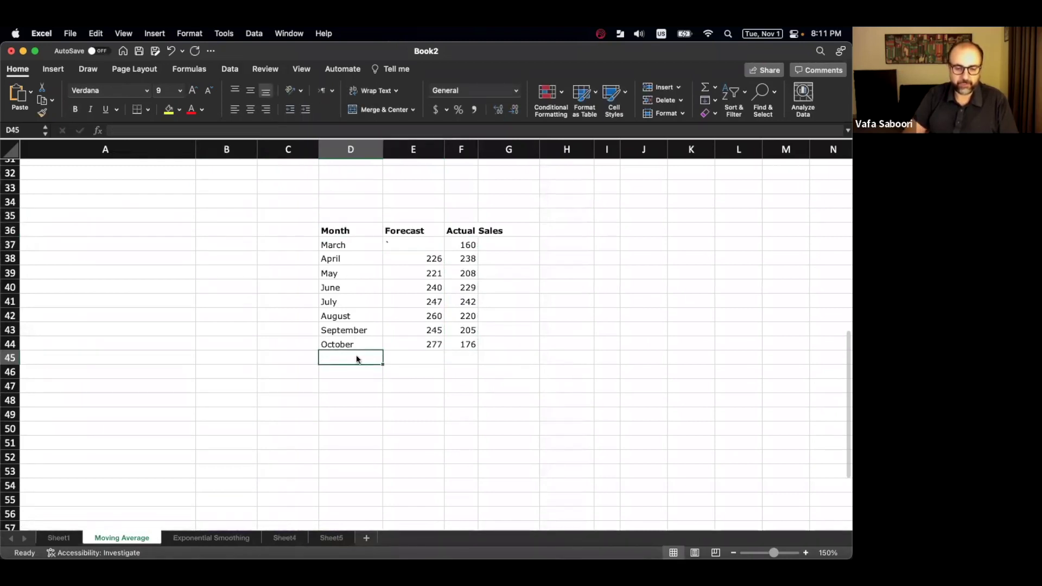
Autofit column F and insert a scatter chart with straight lines and markers from D36:F44, placed beside the table.
drag(355, 232, 465, 343)
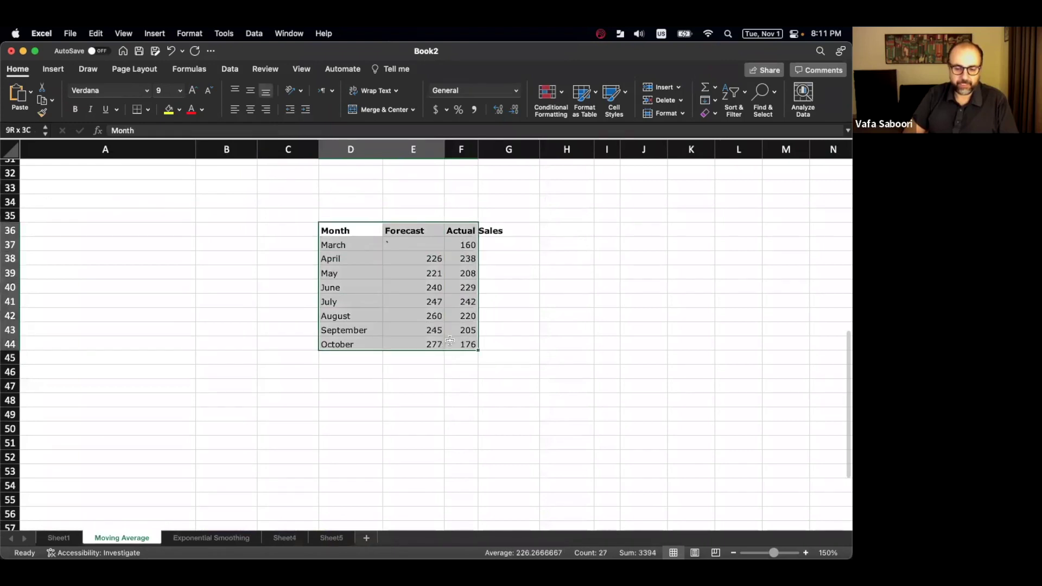
double_click(478, 149)
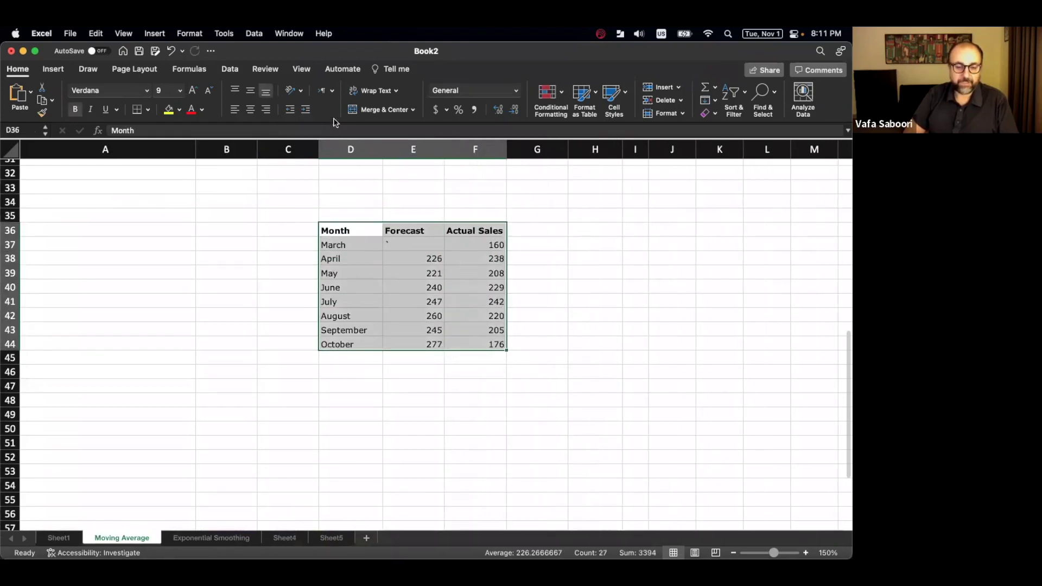
click(53, 70)
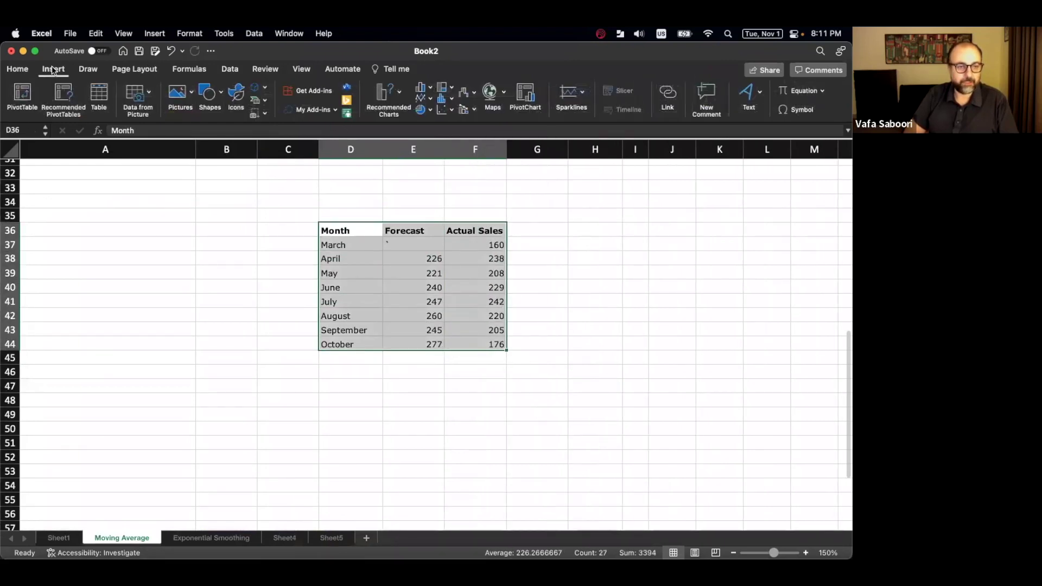
click(453, 112)
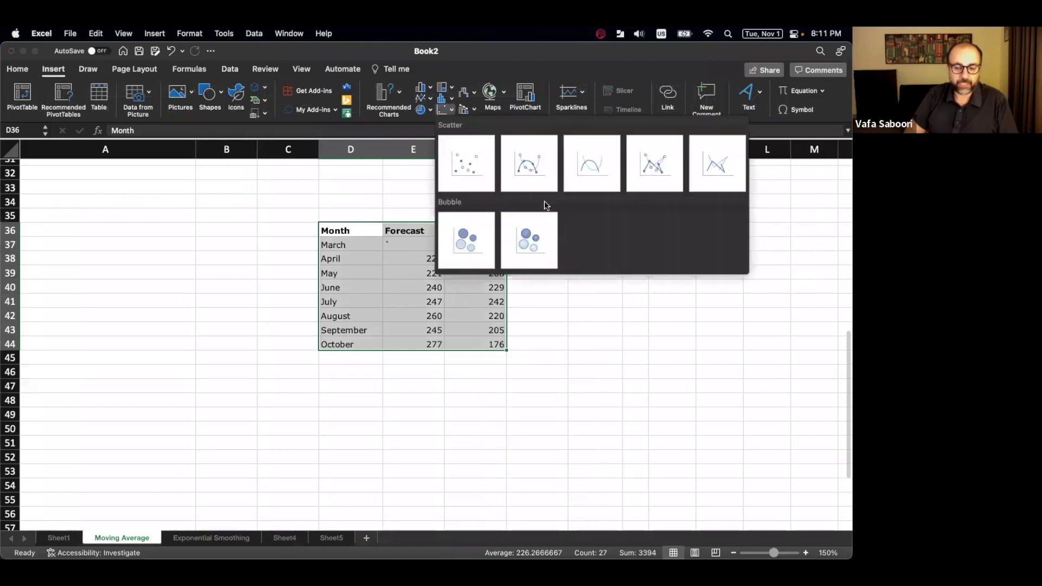
click(652, 164)
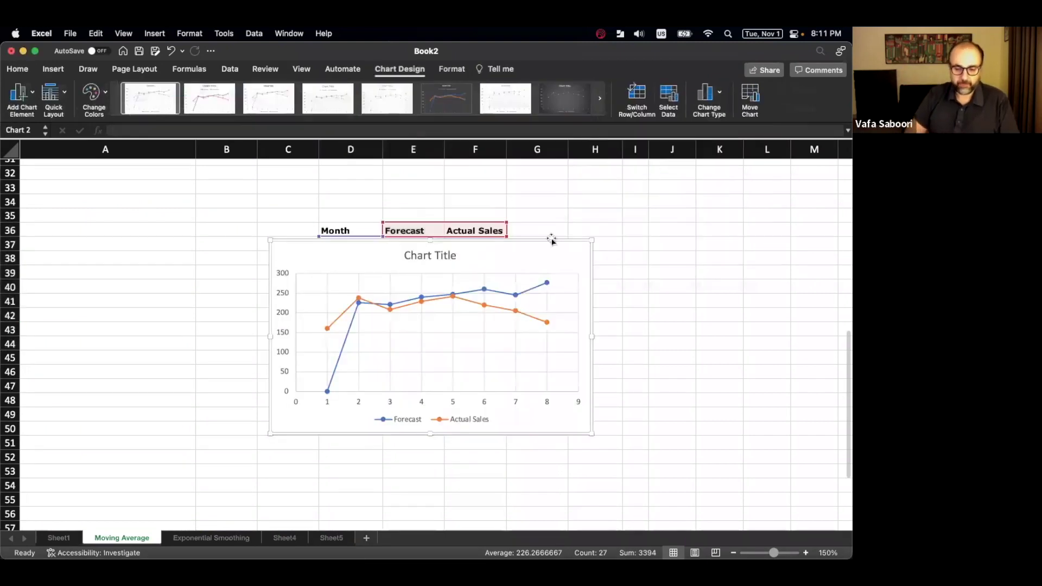
drag(507, 256, 762, 239)
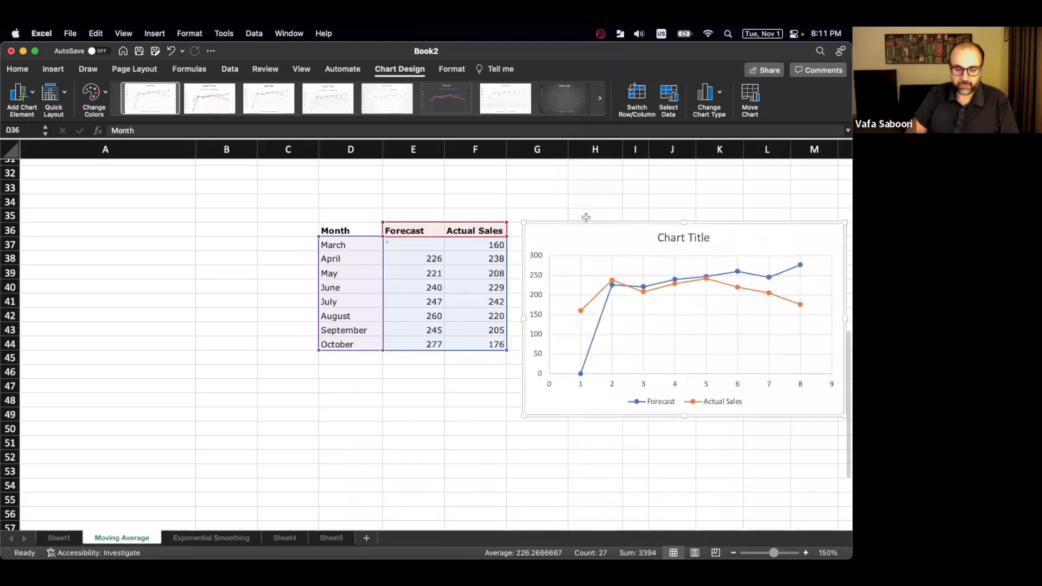
Clear the stray character from the March forecast cell E37 and move the chart slightly up and to the left.
click(459, 213)
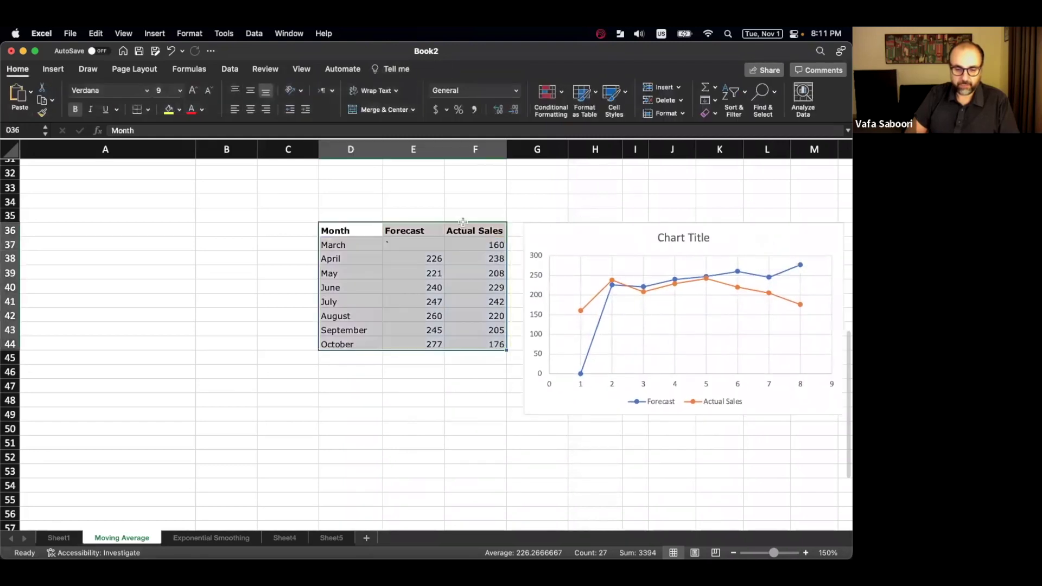
click(396, 247)
key(Delete)
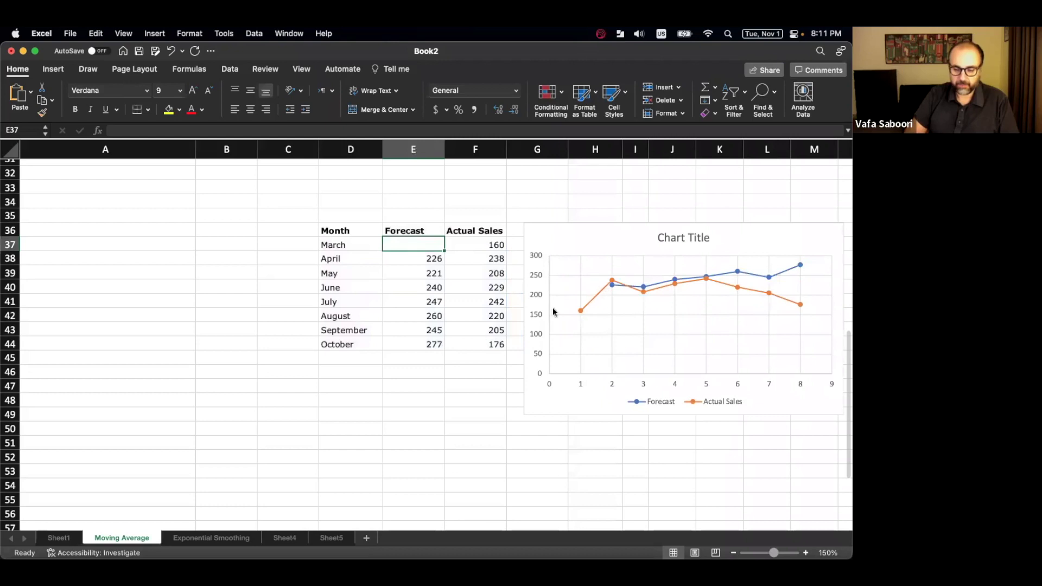
drag(598, 239, 579, 218)
click(519, 191)
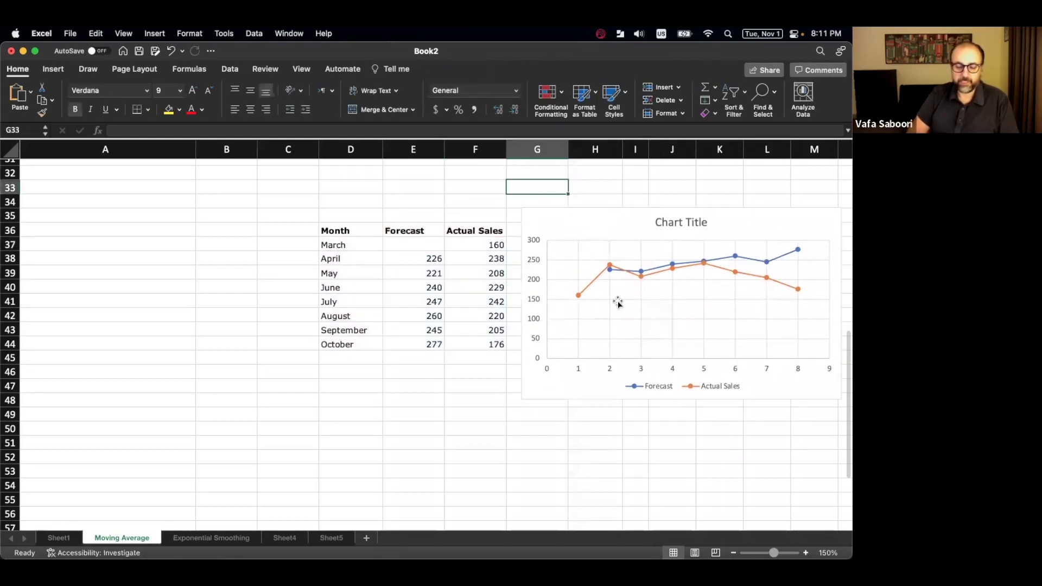
Switch to the MindTap question in Brave, examine the candidate graphs for part a and check the March forecast in the source table.
key(ctrl+Up)
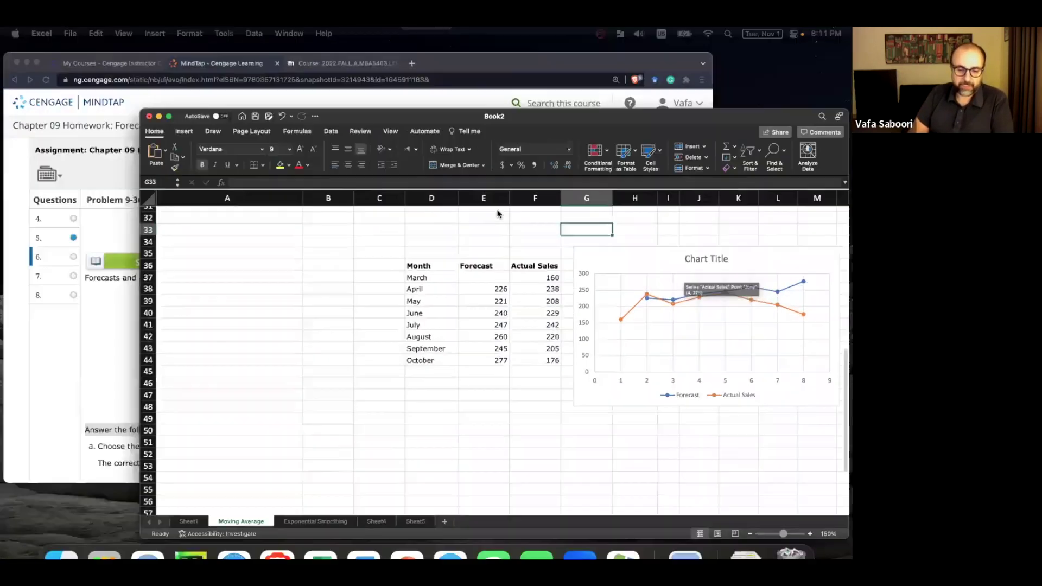
click(344, 202)
scroll(372, 265, down, 15)
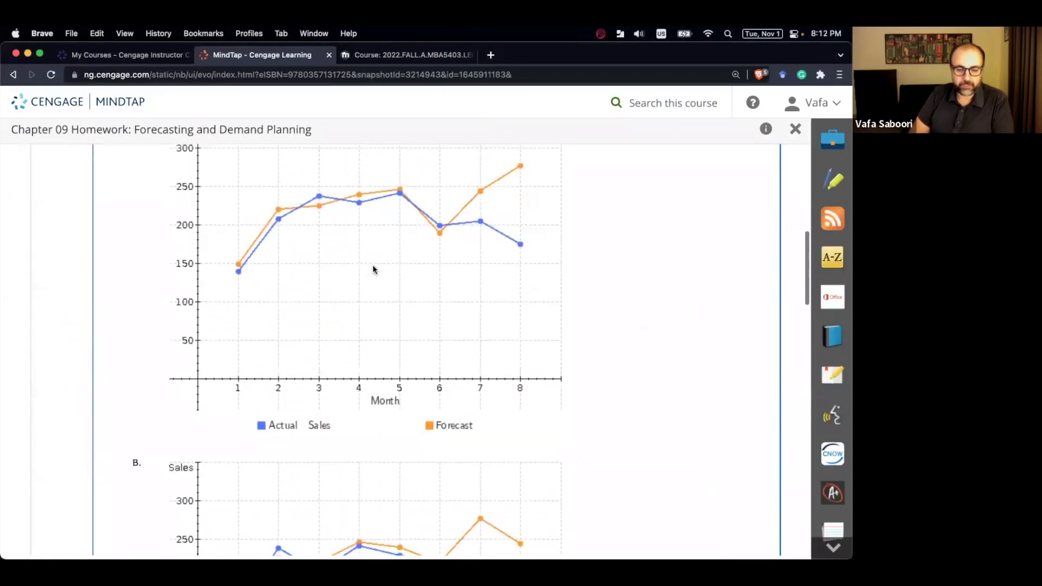
scroll(400, 392, down, 10)
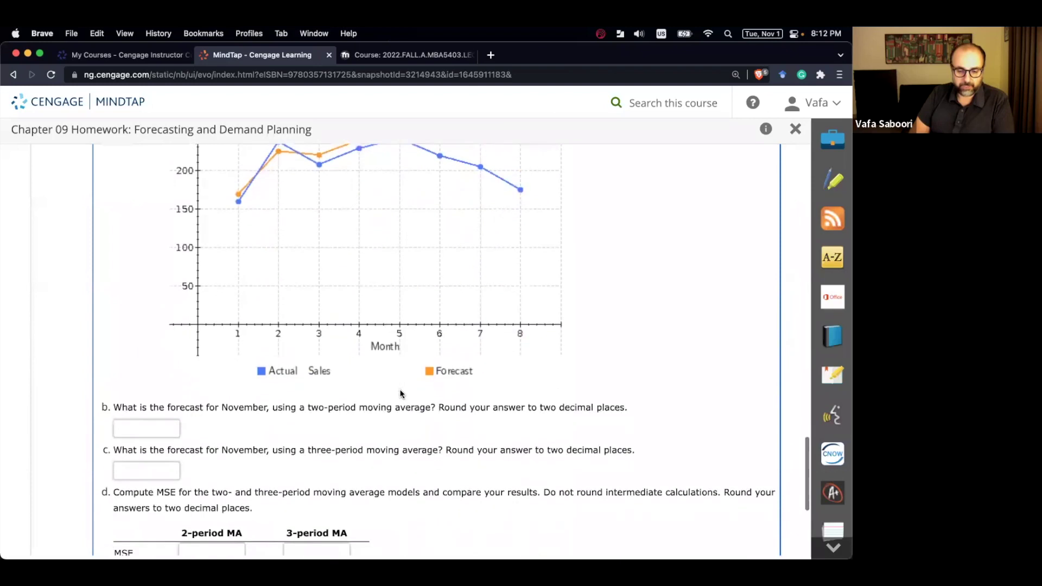
key(ctrl+Up)
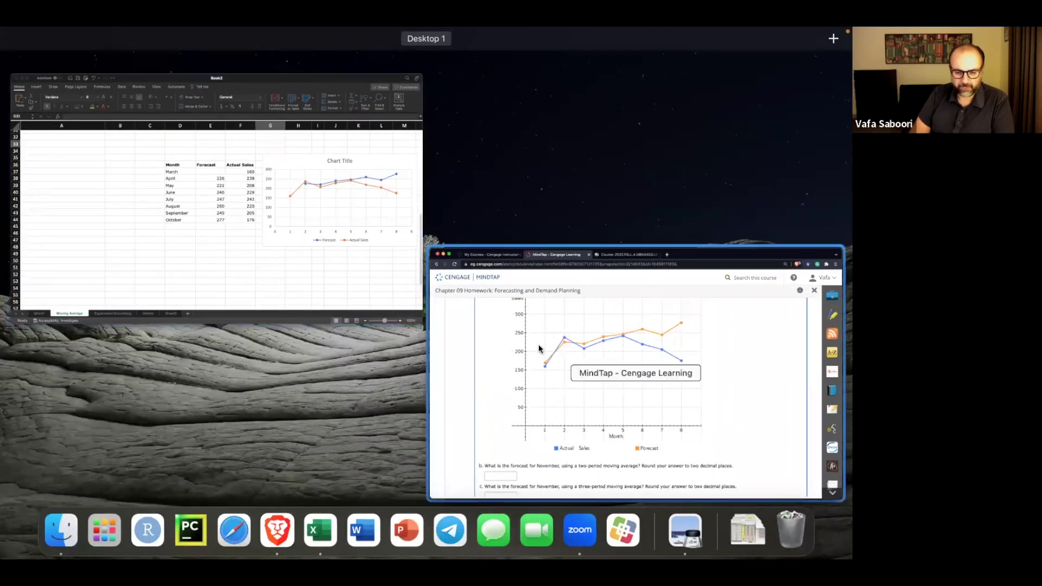
click(596, 357)
scroll(540, 406, up, 5)
scroll(541, 411, up, 15)
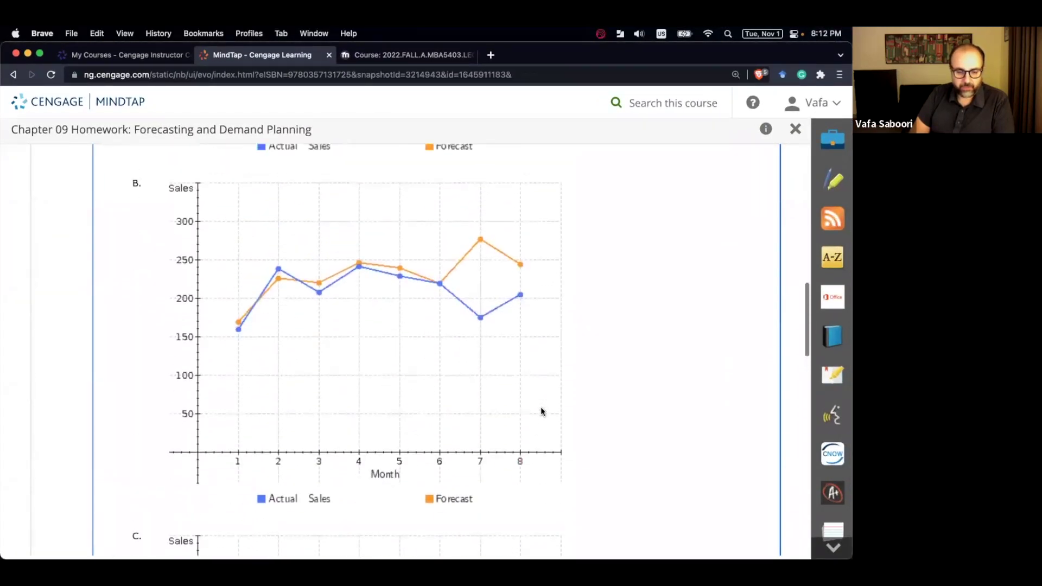
scroll(540, 406, up, 3)
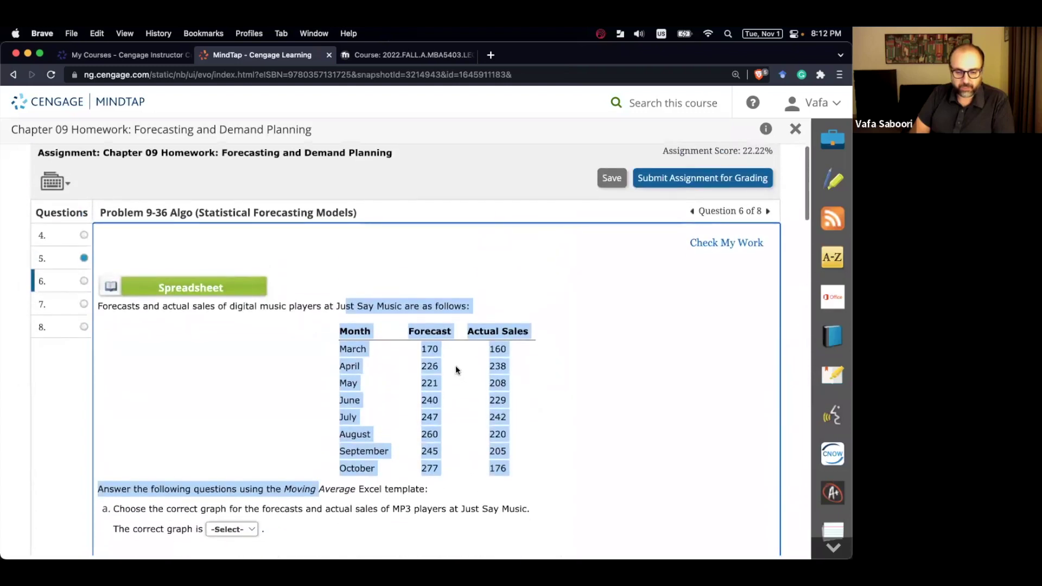
Switch back to Excel and enter 170 as the March forecast in E37.
key(ctrl+Up)
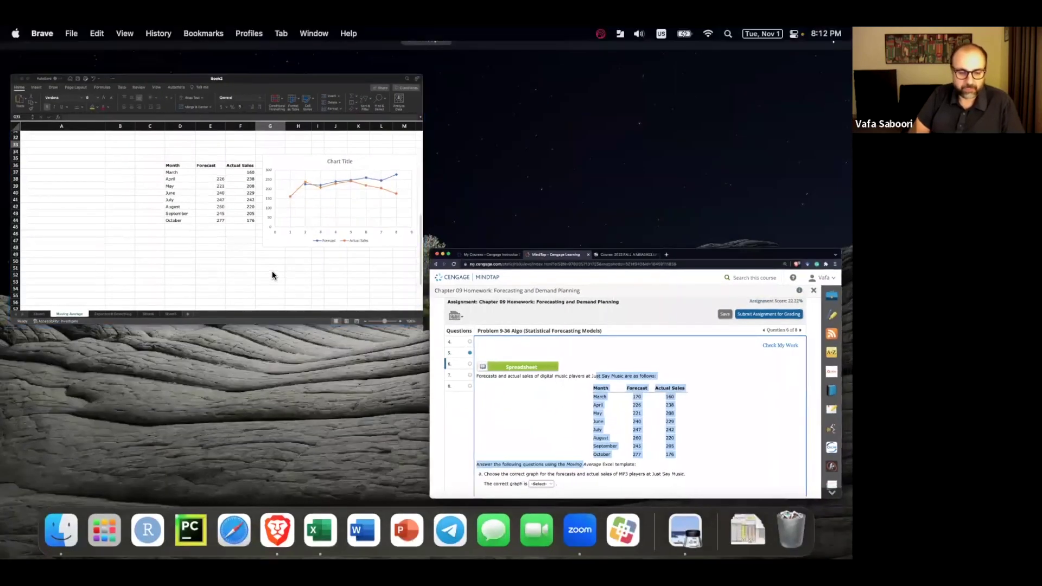
click(272, 271)
click(413, 244)
text(1)
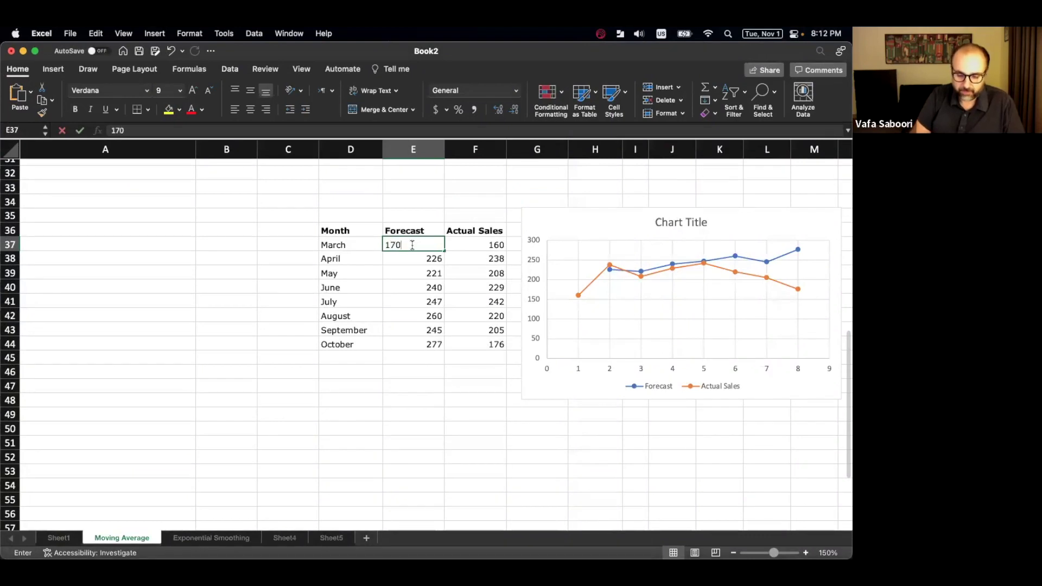
text(70)
key(Return)
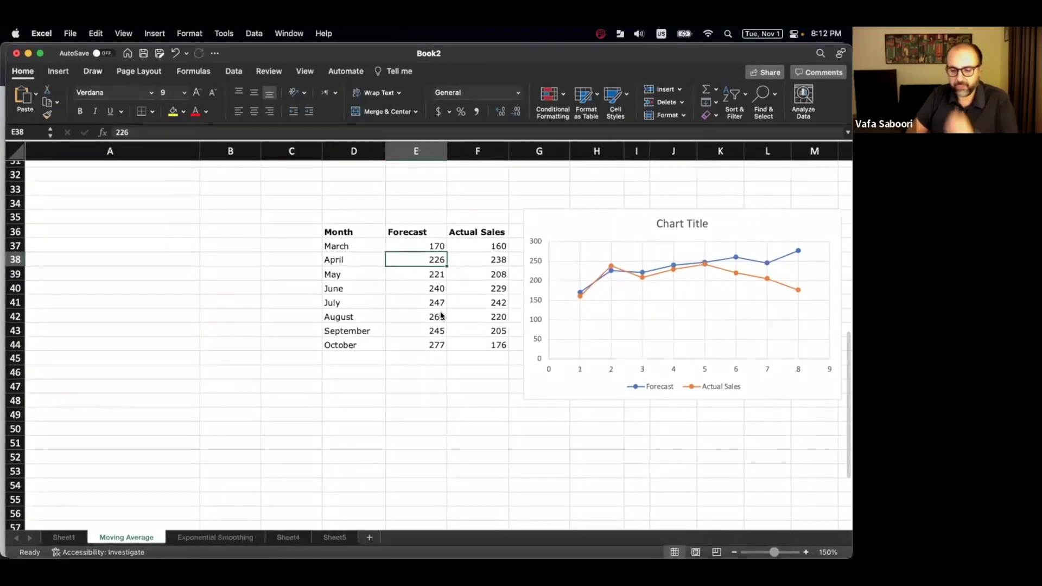
Compare MindTap's candidate graphs A to D with the Excel chart of forecast and actual sales.
key(ctrl+Up)
click(298, 284)
scroll(298, 280, down, 20)
scroll(298, 280, up, 13)
scroll(301, 315, down, 10)
scroll(301, 315, up, 10)
scroll(301, 316, up, 2)
key(ctrl+Up)
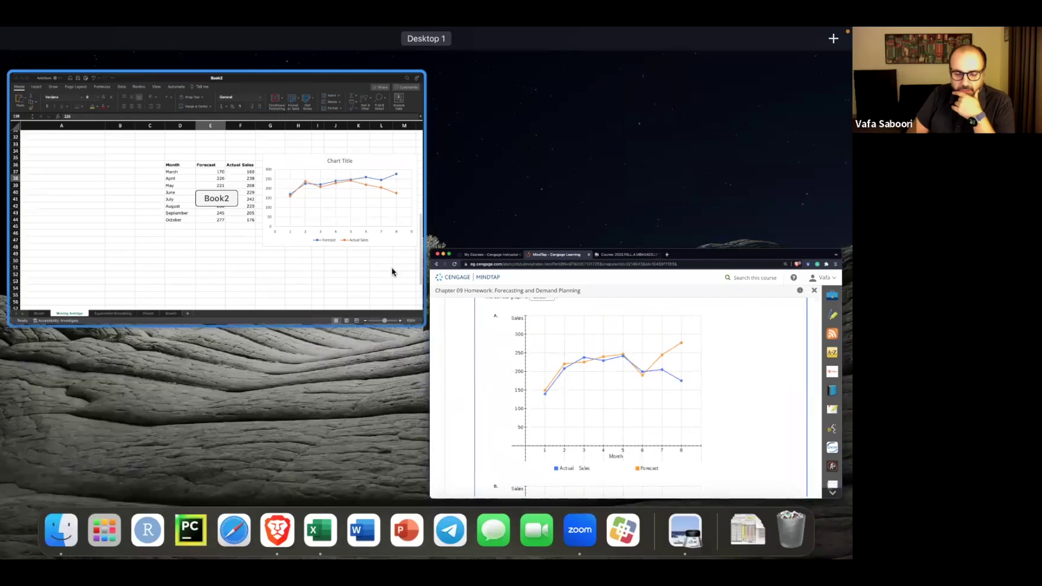
click(572, 359)
scroll(572, 358, down, 10)
scroll(573, 359, down, 1)
key(ctrl+Up)
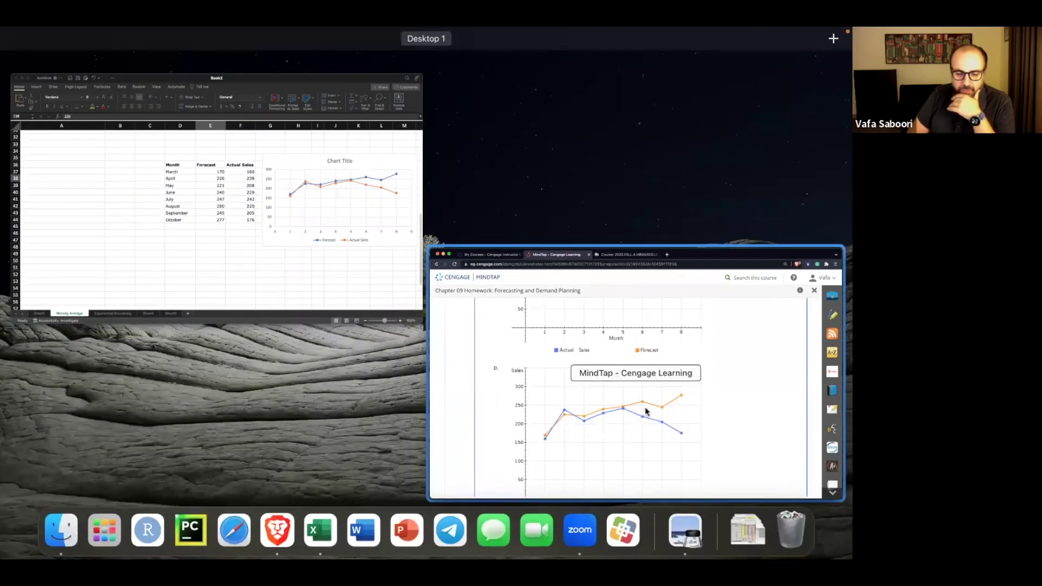
click(625, 362)
Choose graph D as the answer to part a of question 6 and check the work.
scroll(502, 337, up, 12)
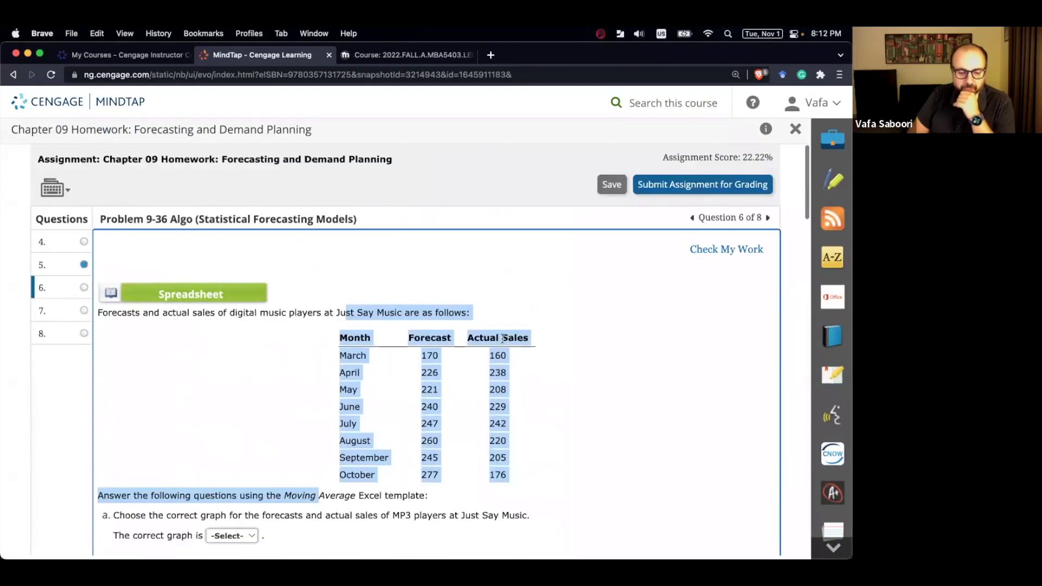
scroll(463, 336, down, 3)
click(232, 360)
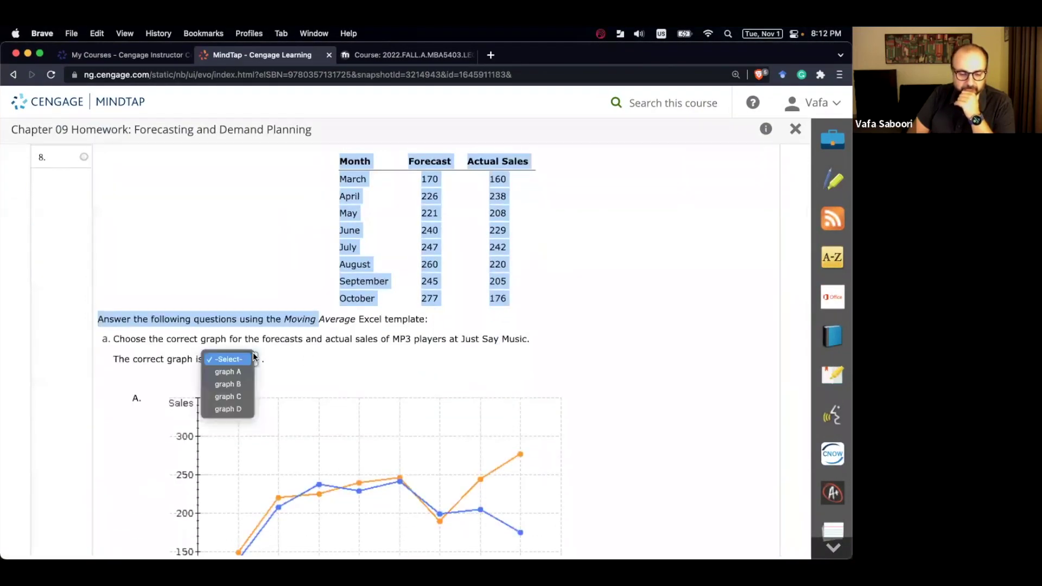
click(228, 411)
scroll(324, 382, up, 2)
scroll(324, 384, up, 5)
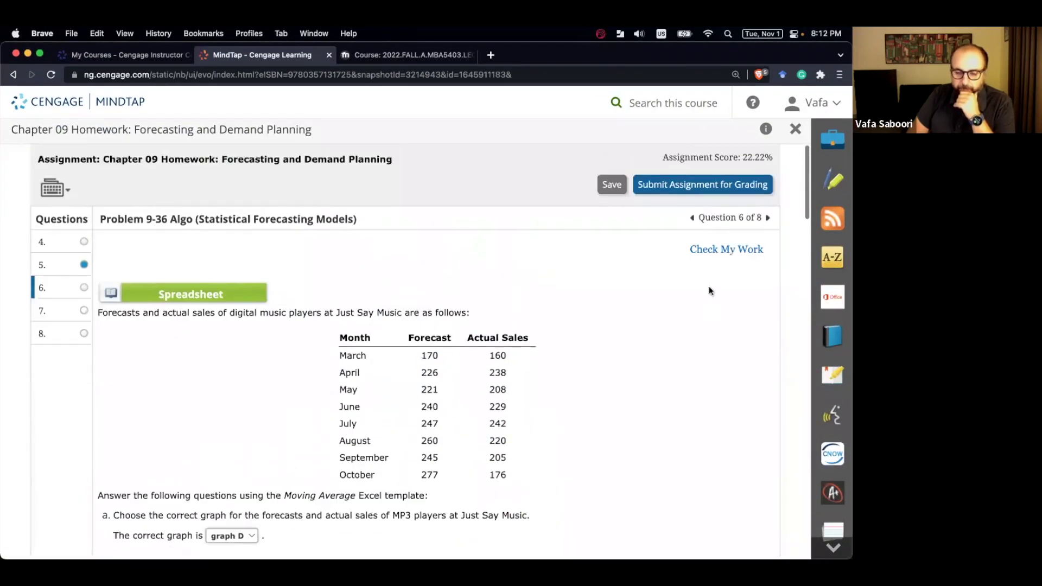
click(724, 252)
scroll(337, 423, down, 15)
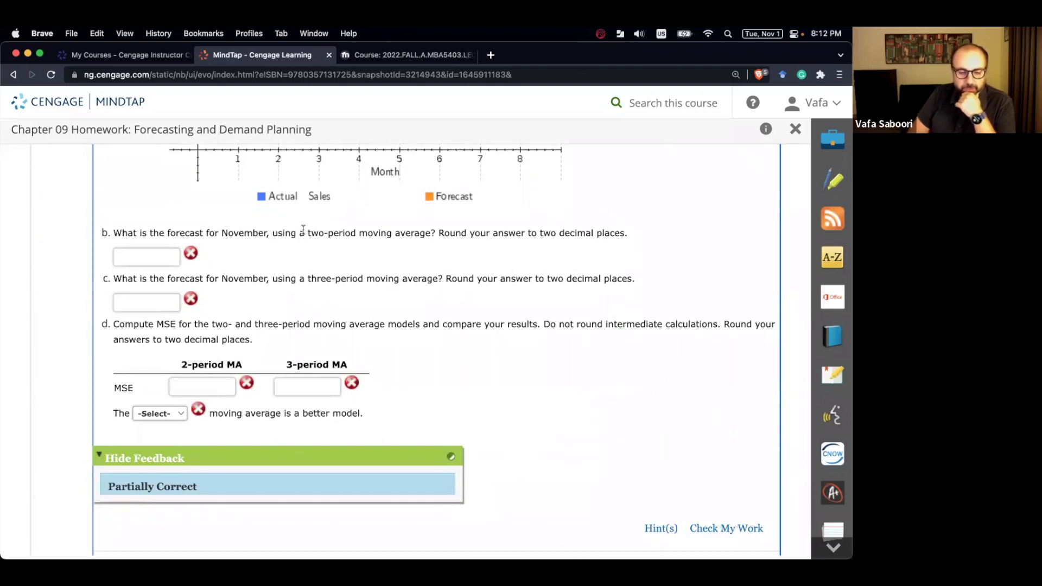
Switch to Excel and set the number of periods in the moving average in B6 to 2.
drag(307, 278, 413, 278)
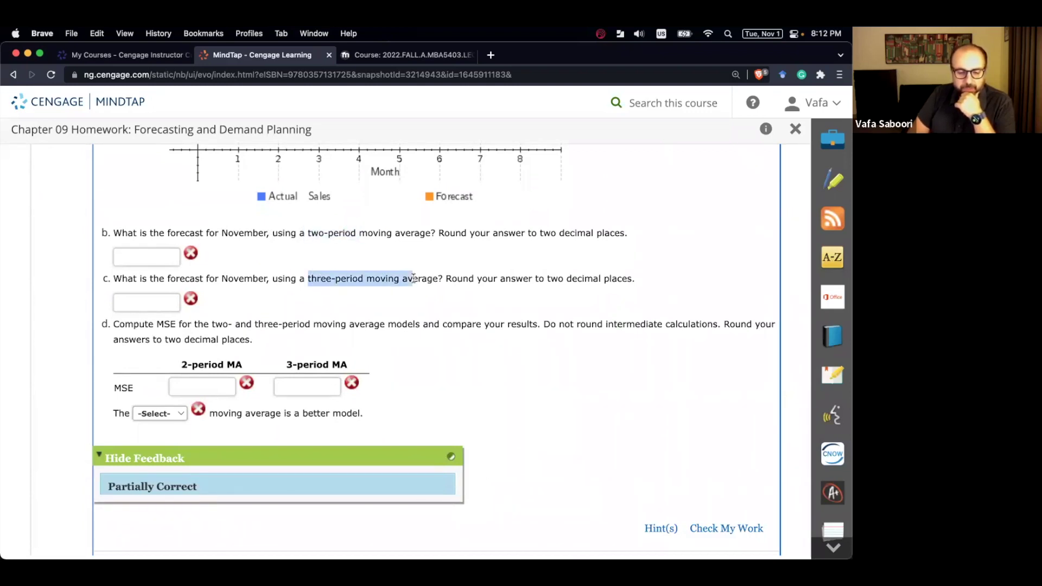
key(ctrl+Up)
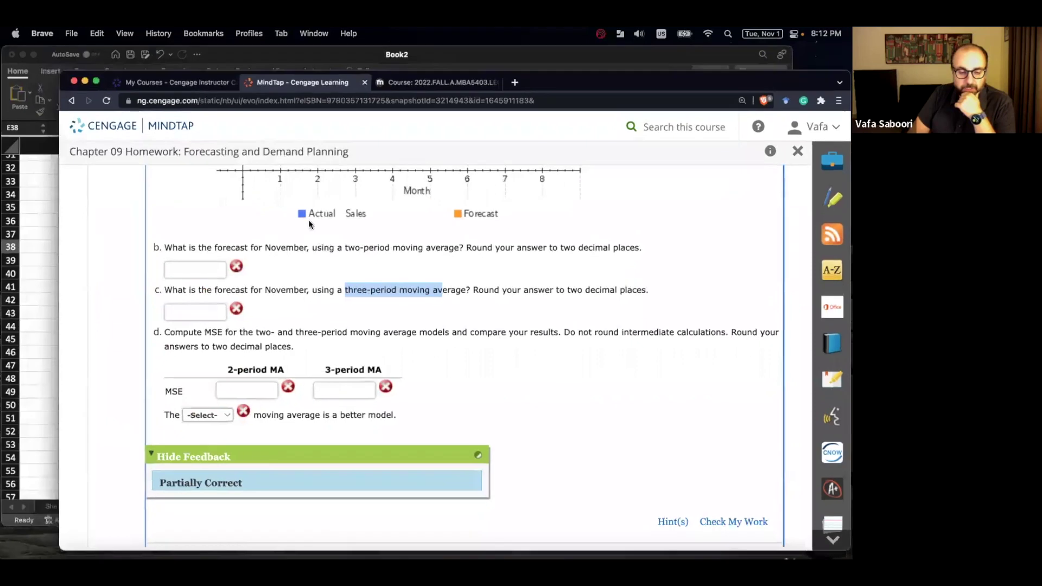
click(267, 178)
drag(267, 178, 235, 239)
click(235, 240)
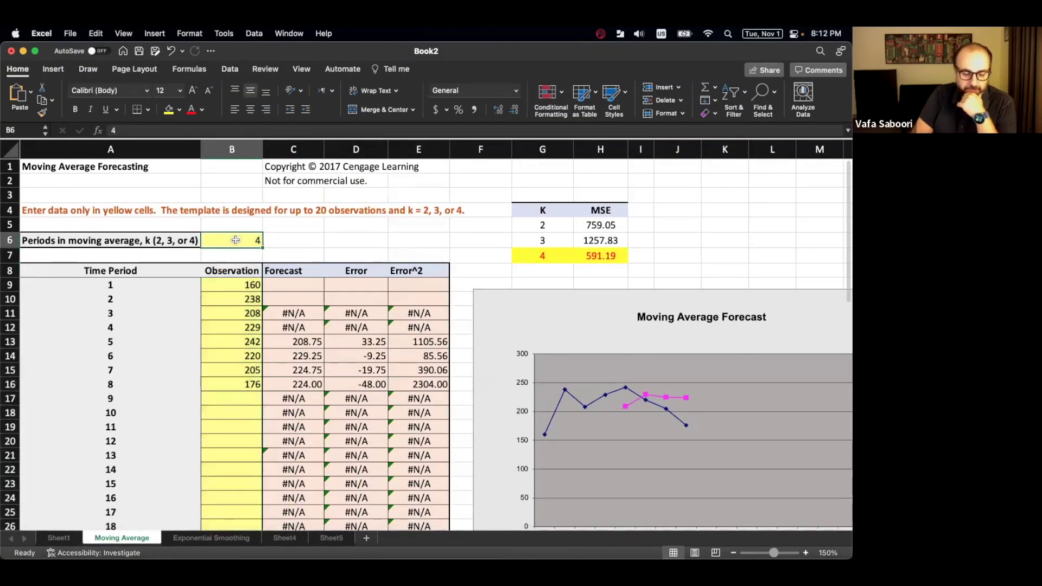
text(2)
key(Return)
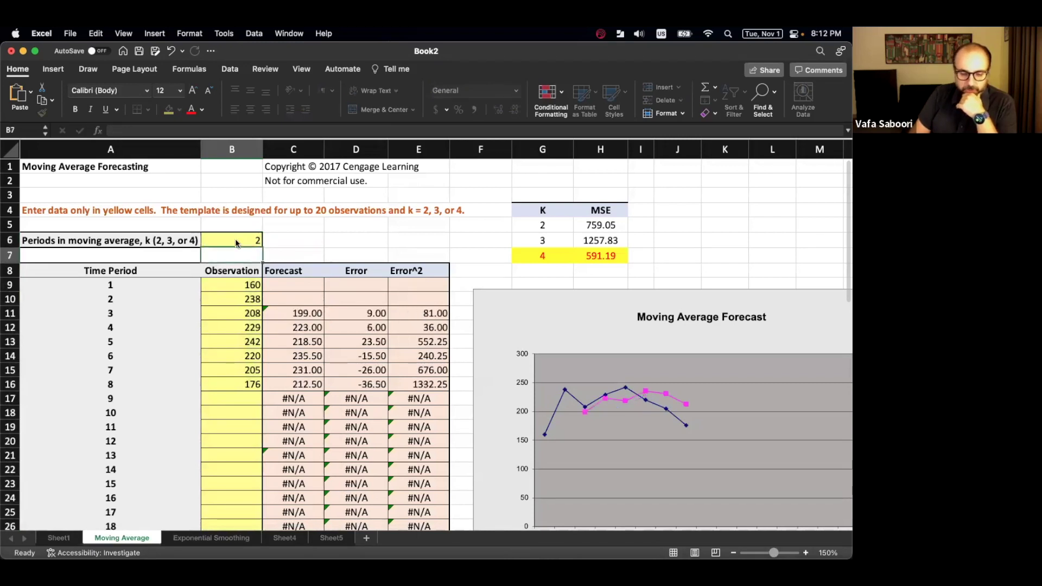
Copy the next-period forecast from C29, paste it as 190.50 into MindTap's part b answer, and check the work.
scroll(239, 355, down, 8)
click(233, 349)
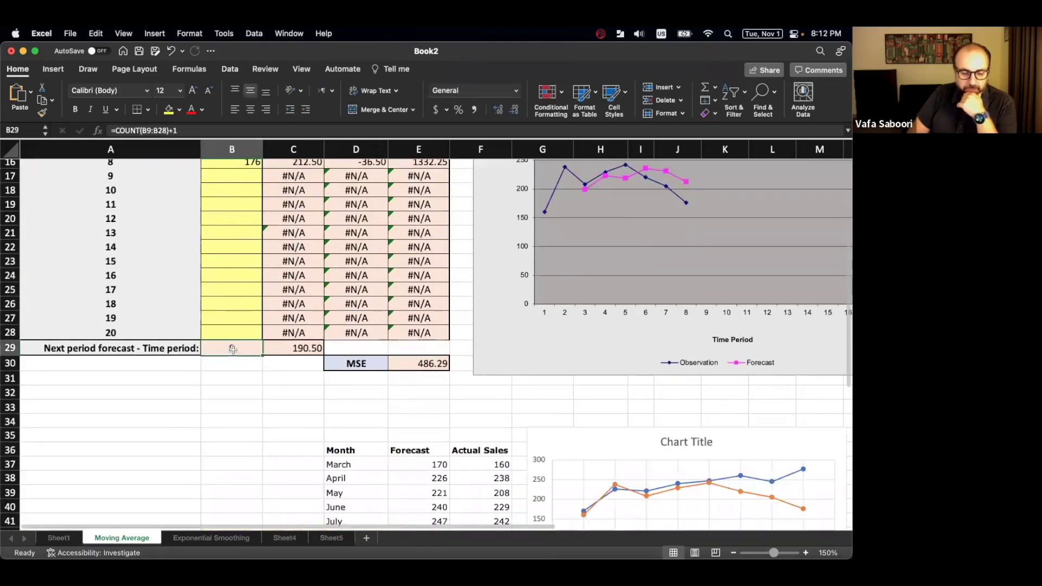
click(300, 351)
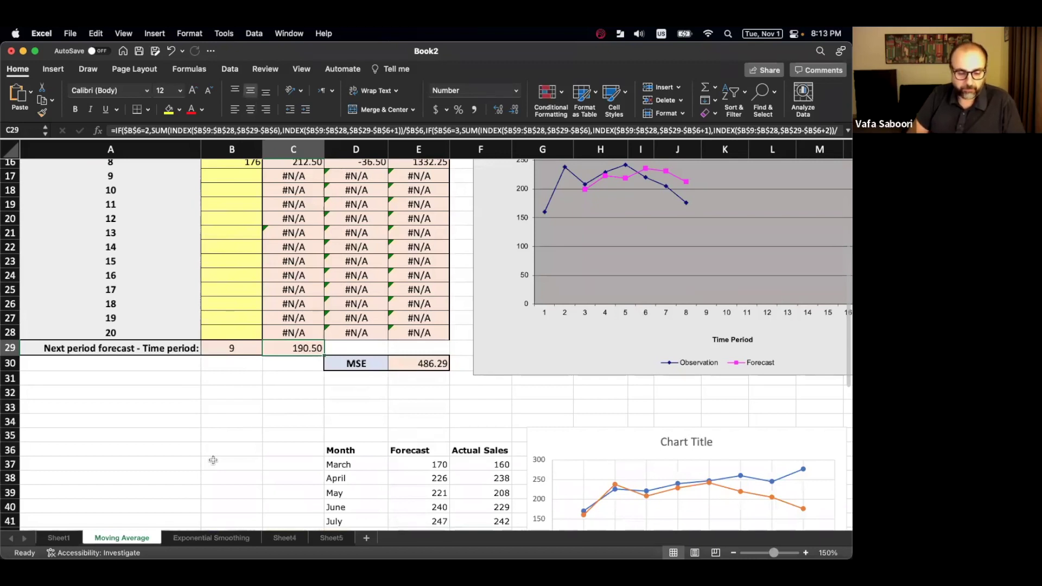
scroll(213, 460, up, 5)
scroll(213, 459, down, 10)
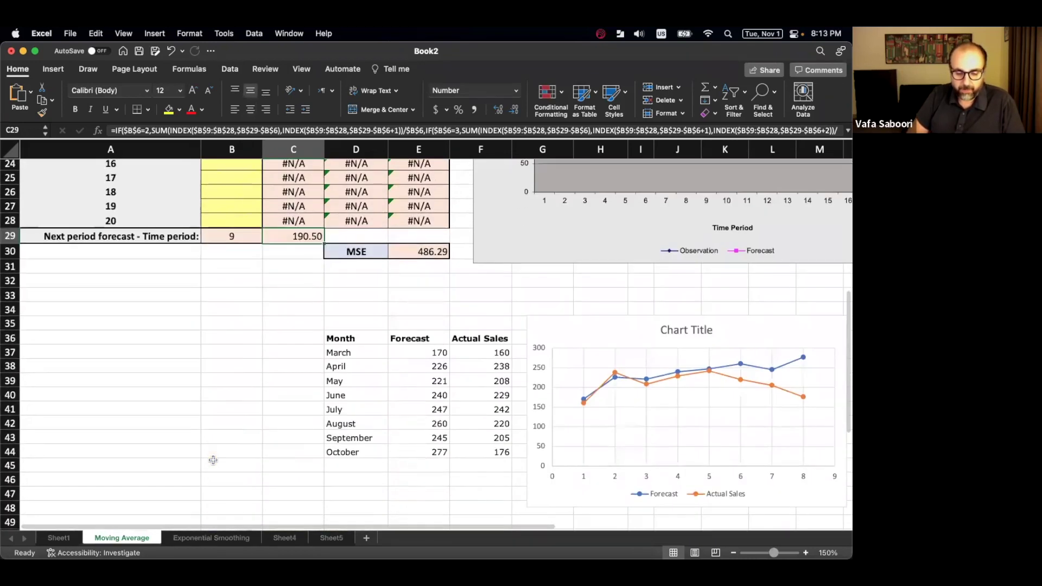
scroll(212, 460, up, 4)
key(super+c)
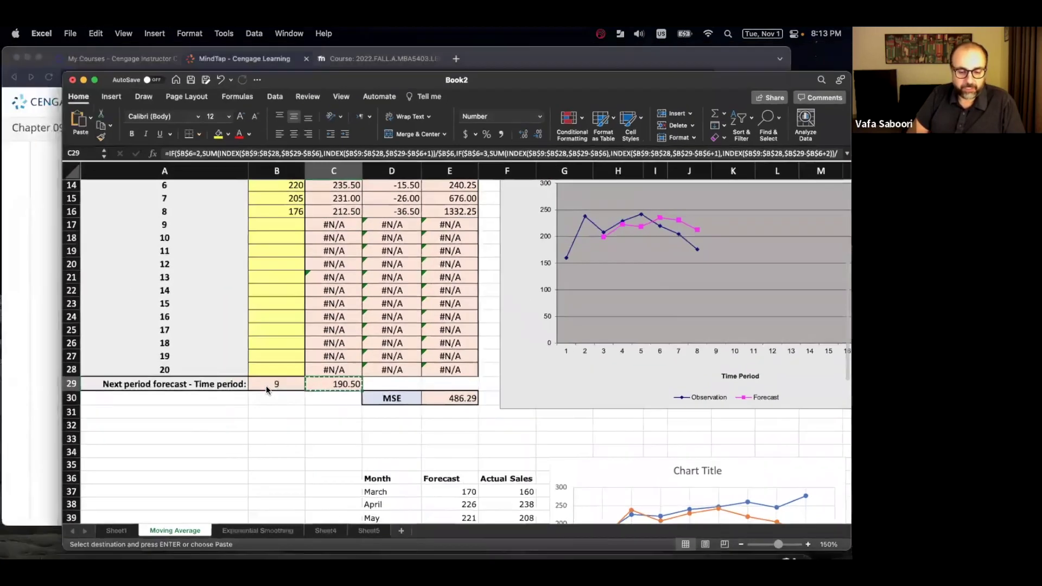
key(ctrl+Up)
click(236, 270)
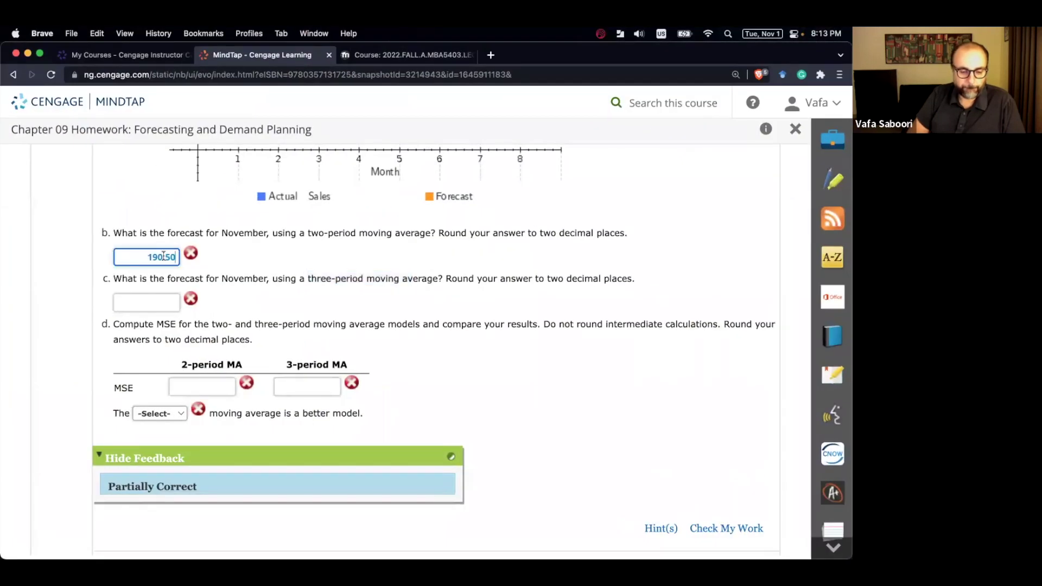
click(735, 522)
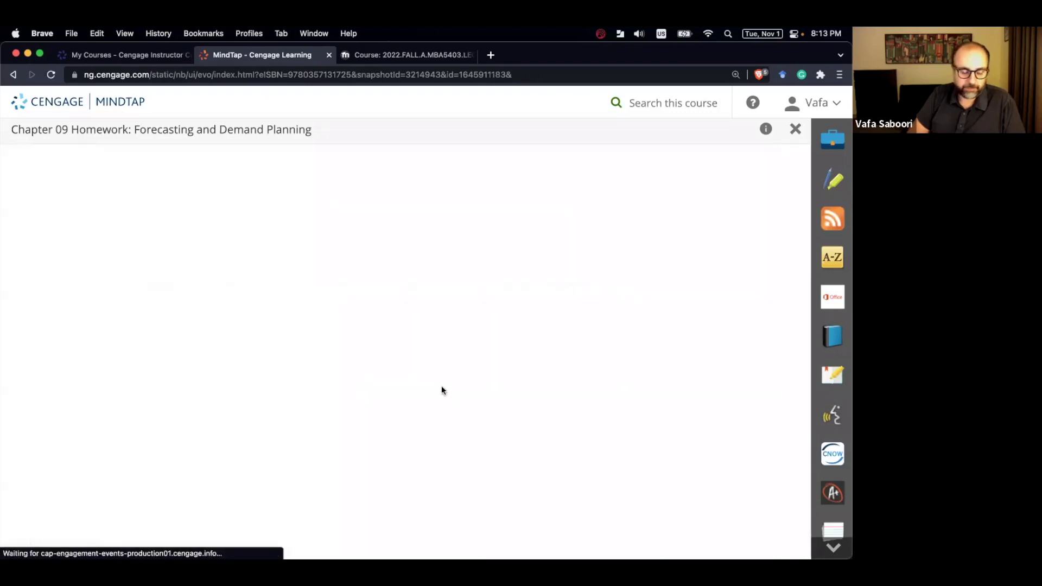
scroll(441, 389, down, 15)
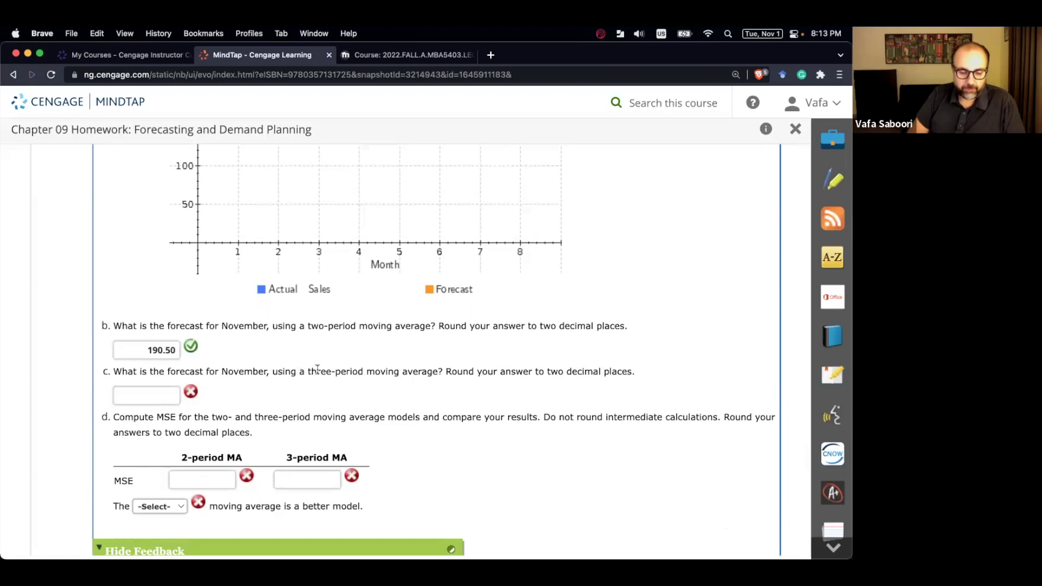
Return to Excel and set the number of periods in the moving average in B6 to 3.
key(ctrl+Up)
click(275, 262)
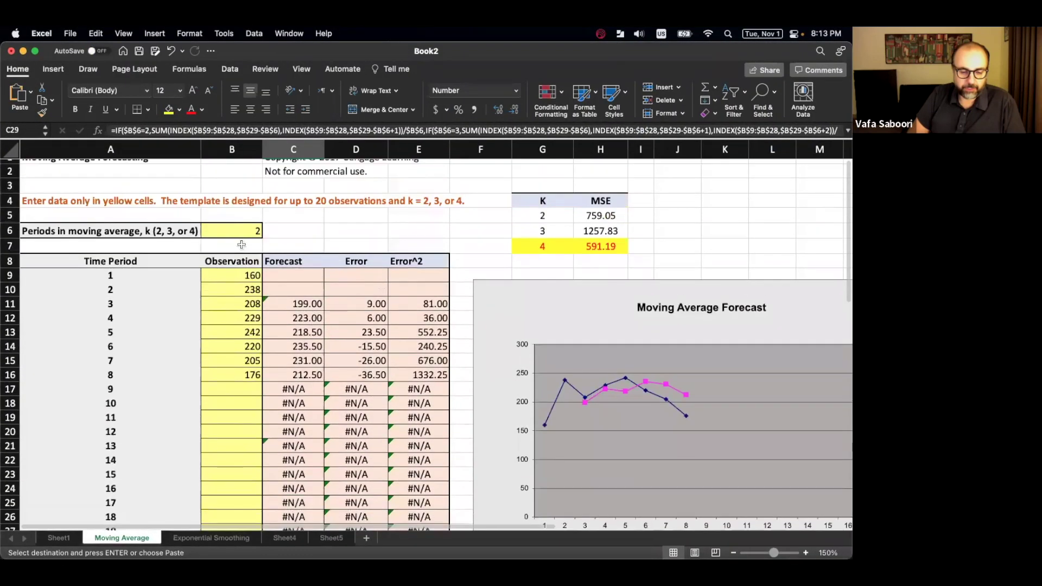
click(240, 229)
text(3)
key(Return)
Copy the three-period forecast from C29 and paste it as 200.33 into MindTap's part c answer.
scroll(346, 340, down, 5)
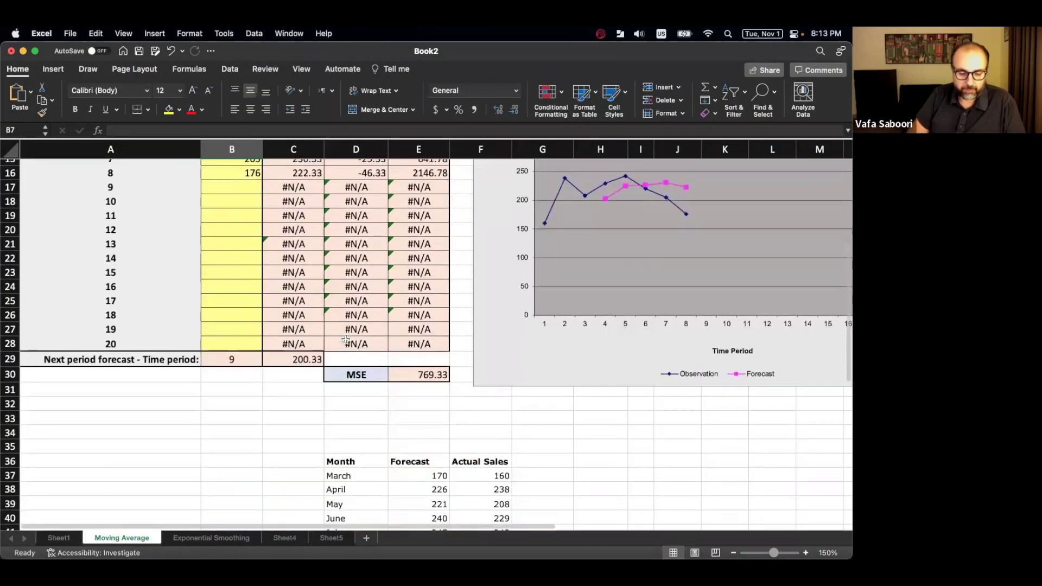
click(300, 359)
key(super+c)
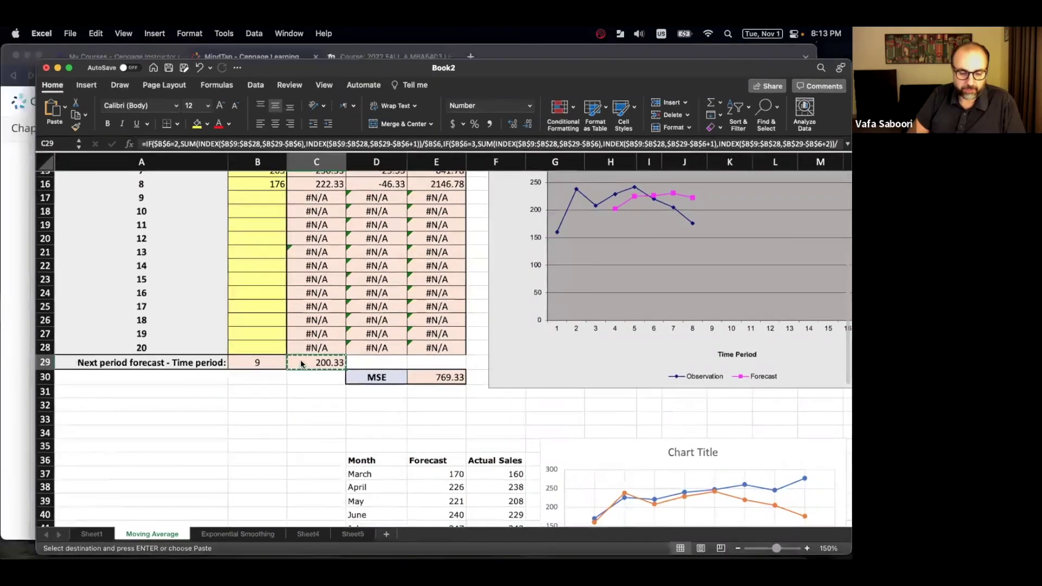
key(ctrl+Up)
click(193, 360)
click(154, 397)
key(super+v)
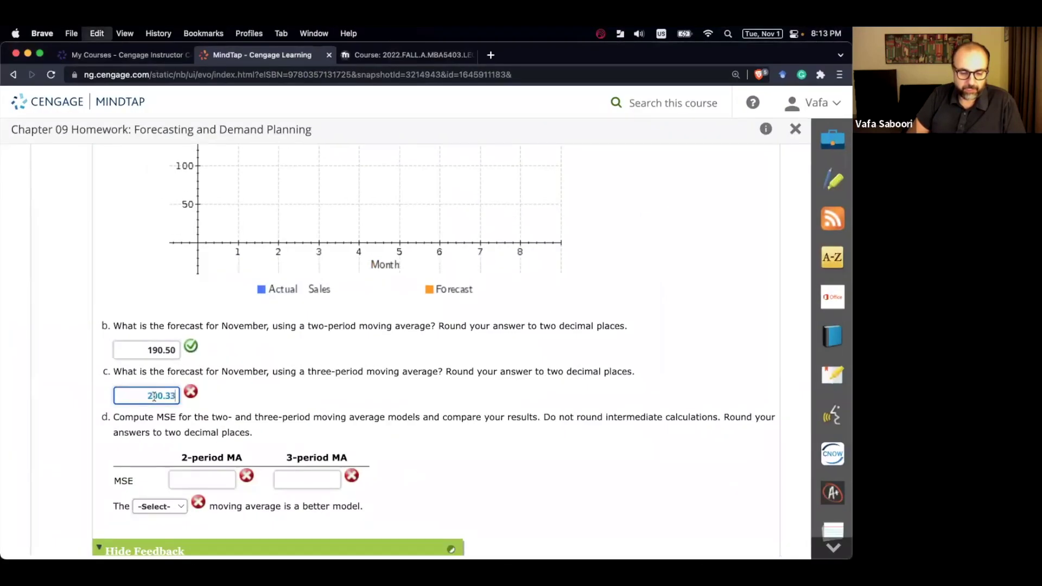
Copy the MSE value from E30 in Excel and paste it as 769.33 into MindTap's 3-period MA answer in part d.
click(318, 488)
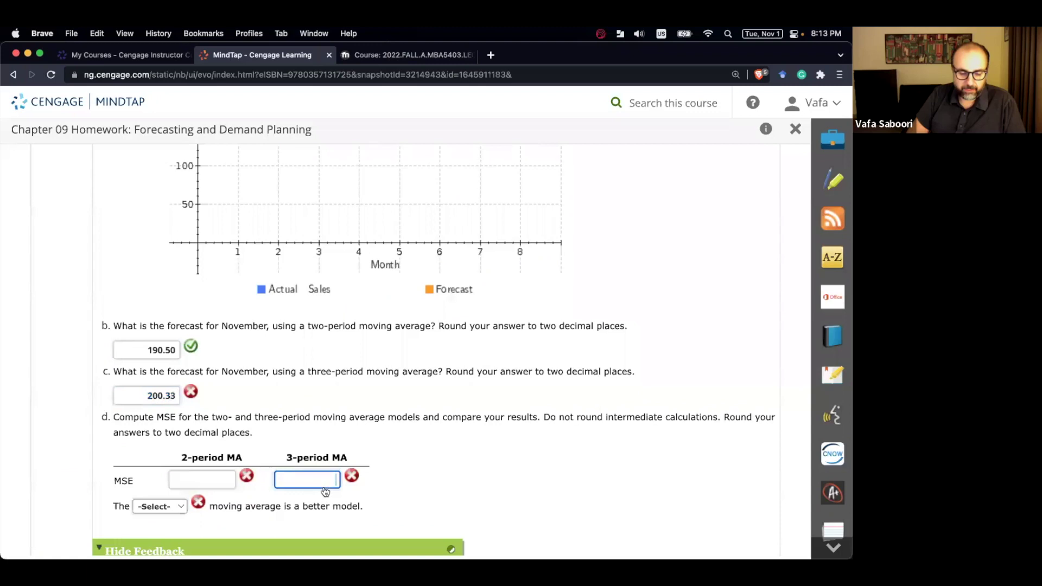
key(ctrl+Up)
click(268, 263)
click(418, 374)
key(super+c)
key(ctrl+Up)
click(241, 292)
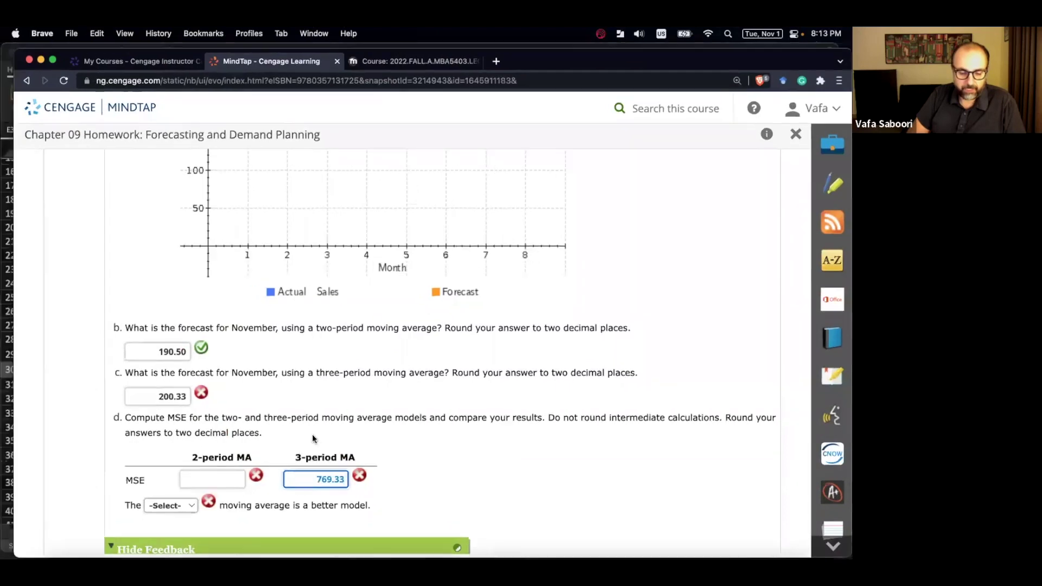
Switch to Excel and set the number of periods in the moving average in B6 to 2.
key(ctrl+Up)
click(327, 230)
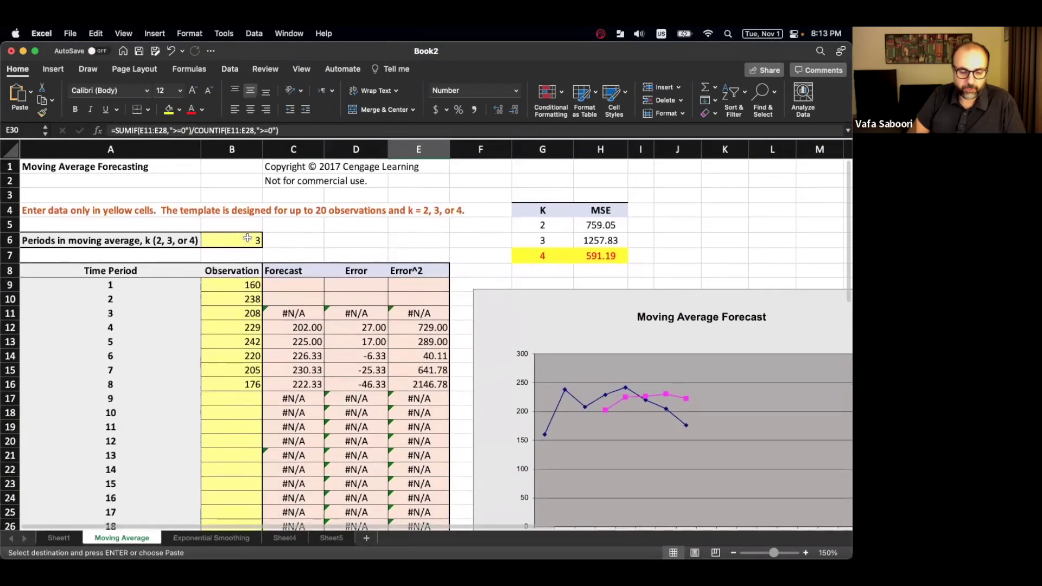
click(247, 239)
text(2)
key(Return)
Copy the MSE value from E30, paste it as 486.29 into MindTap's 2-period MA answer in part d, and check the work.
scroll(330, 350, down, 2)
scroll(330, 350, down, 10)
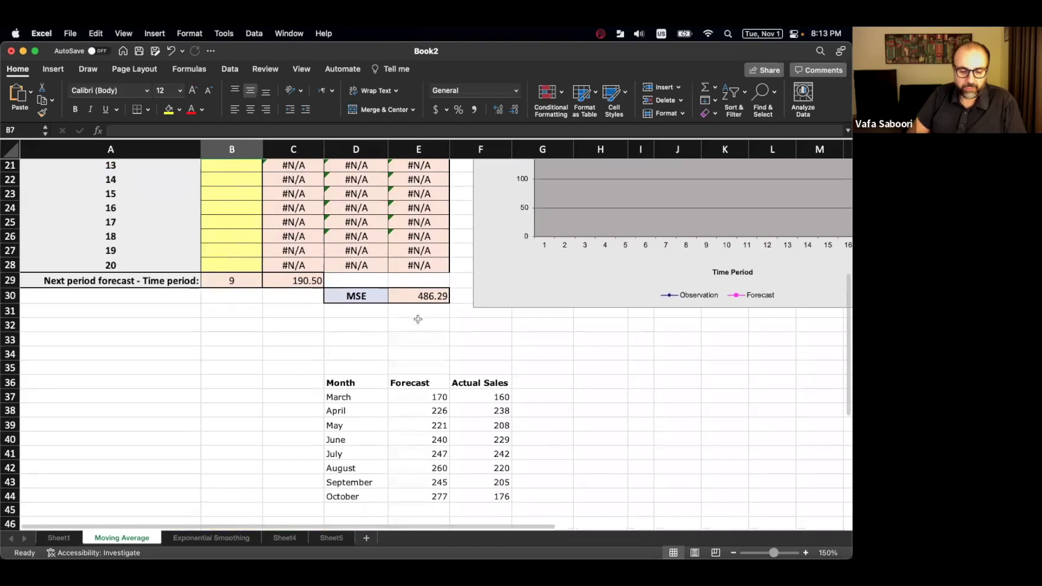
click(434, 298)
key(super+c)
key(ctrl+Up)
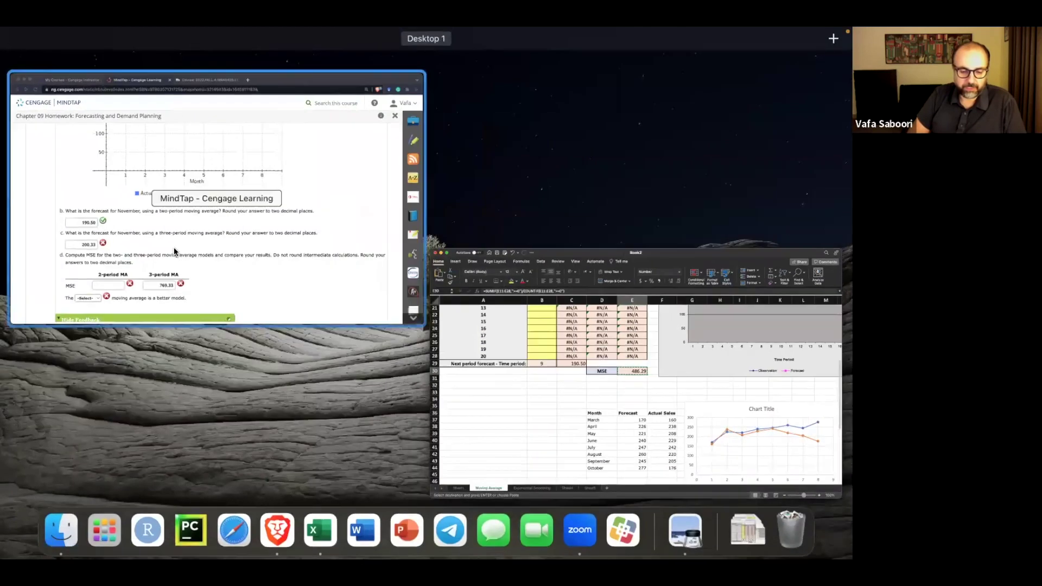
click(173, 247)
click(198, 477)
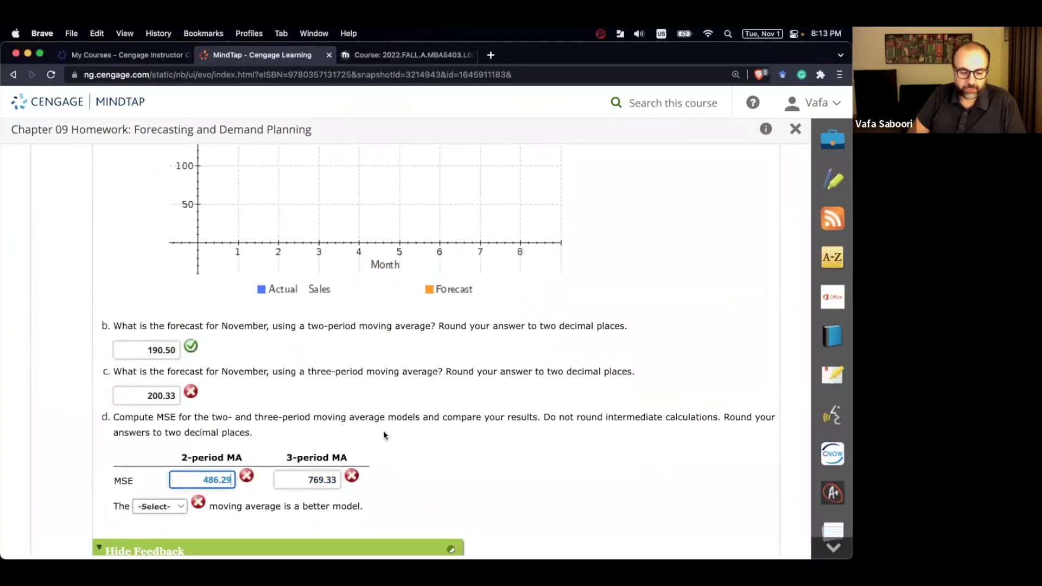
scroll(410, 416, down, 5)
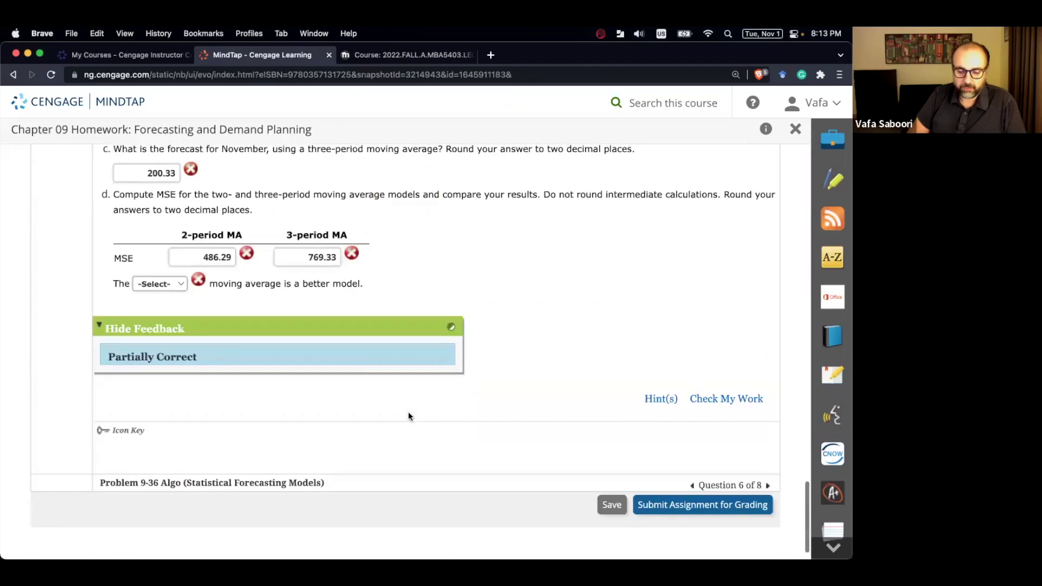
click(729, 398)
Choose 2-period as the better moving average model in part d and check the work for question 6.
scroll(443, 354, down, 15)
scroll(442, 350, down, 10)
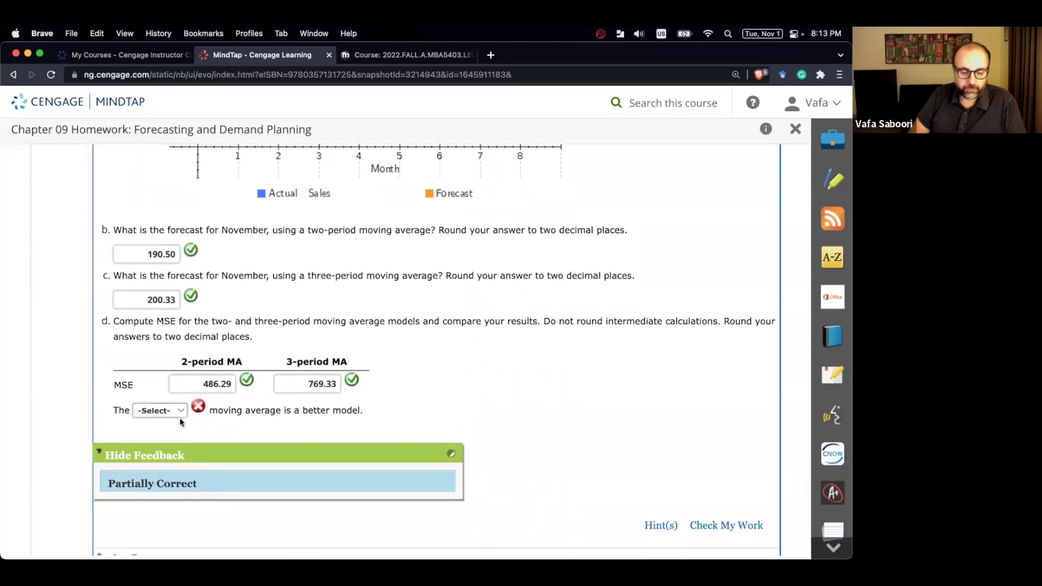
click(175, 411)
click(160, 421)
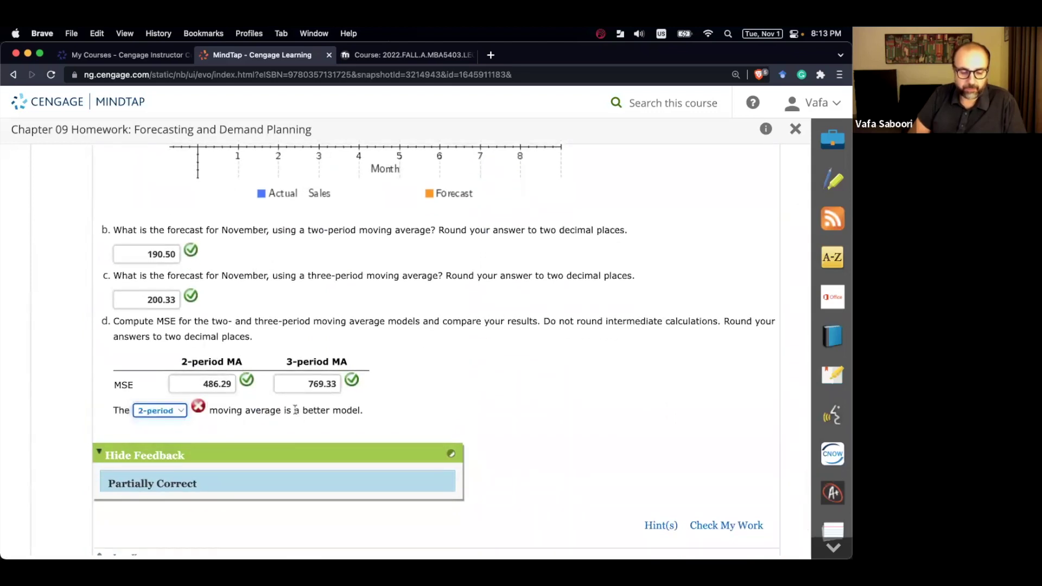
click(715, 523)
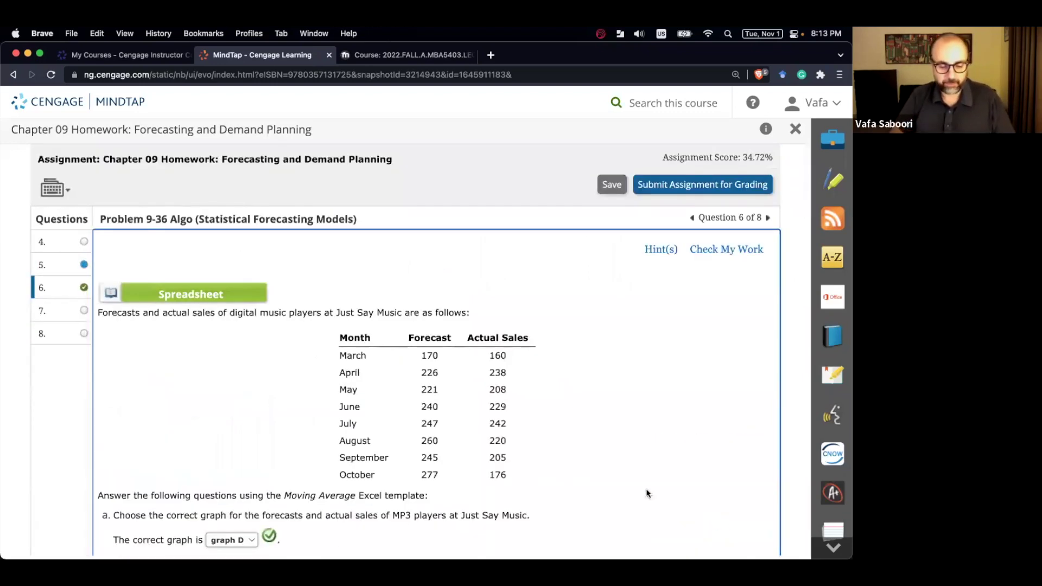
scroll(575, 458, down, 15)
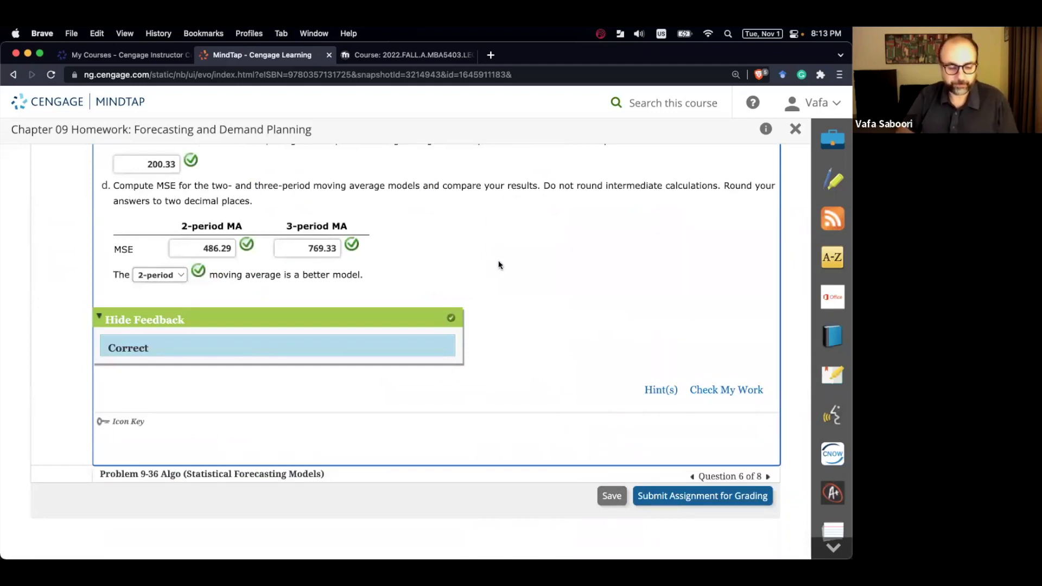
Open question 7 and read through the restaurant's weekly sales data, the graph choices and parts a to d.
scroll(499, 265, up, 15)
click(60, 313)
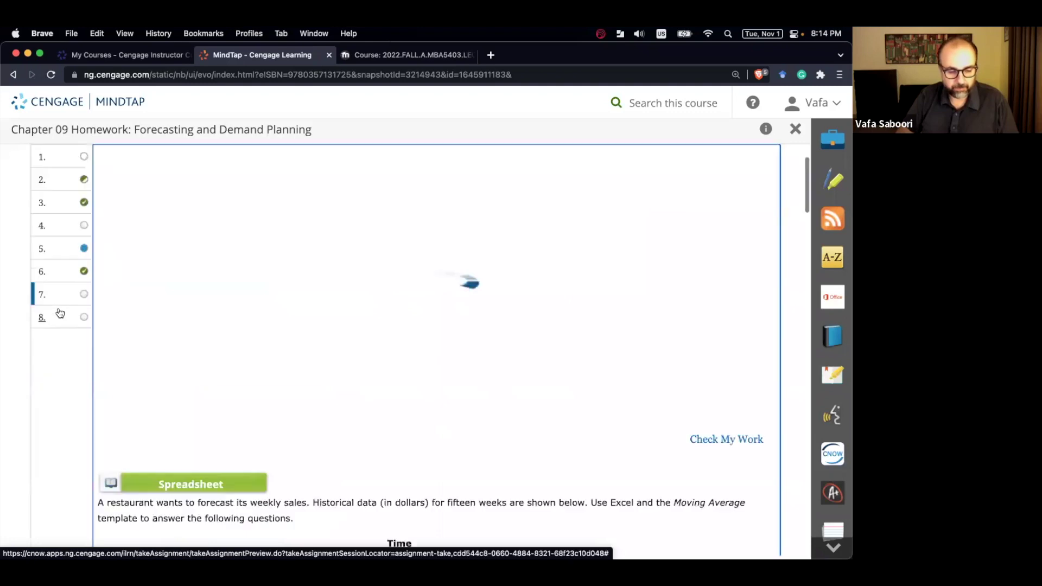
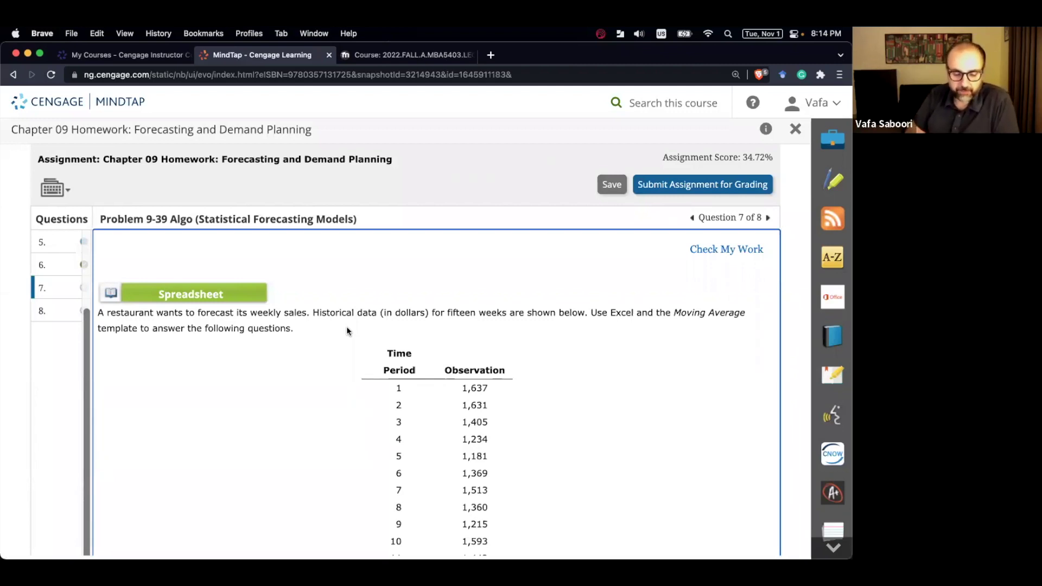
scroll(513, 327, down, 3)
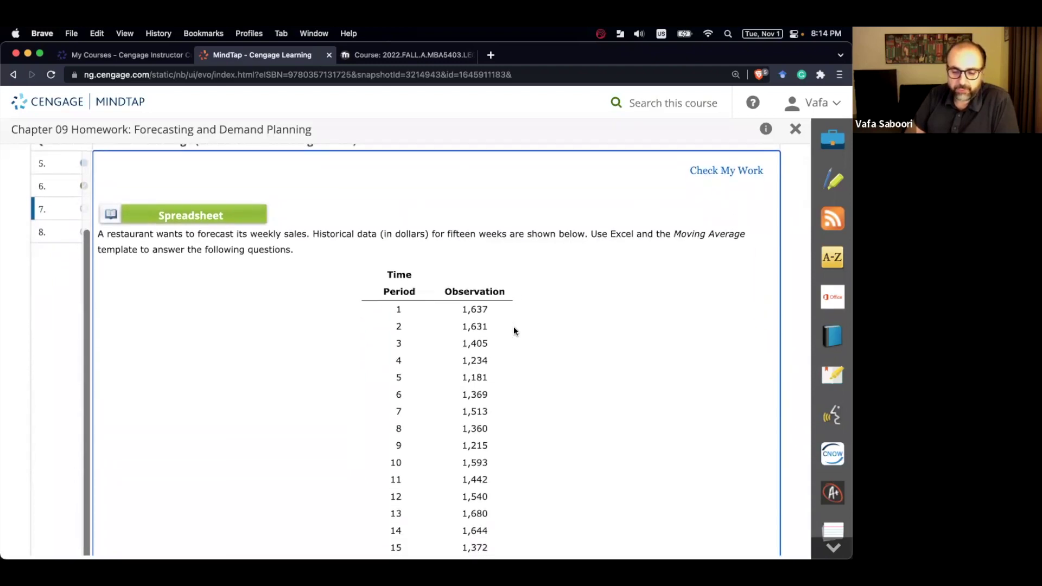
scroll(513, 327, down, 2)
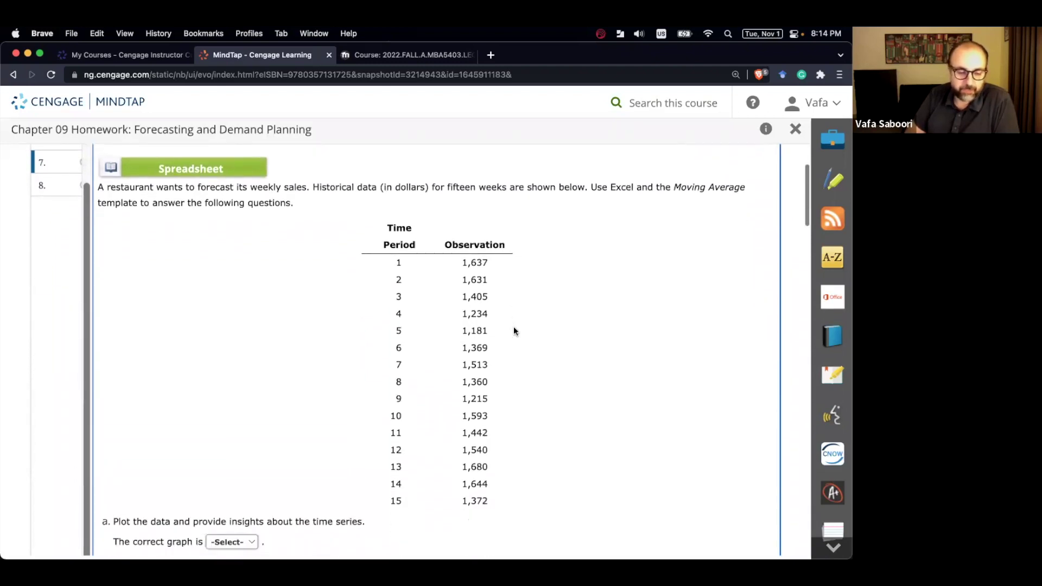
scroll(311, 324, down, 18)
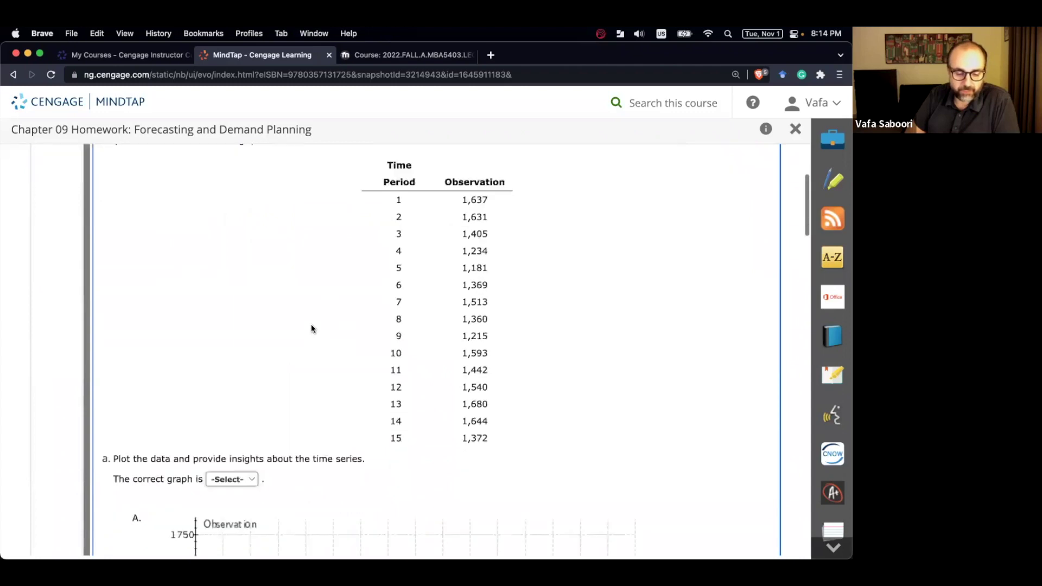
scroll(311, 327, down, 20)
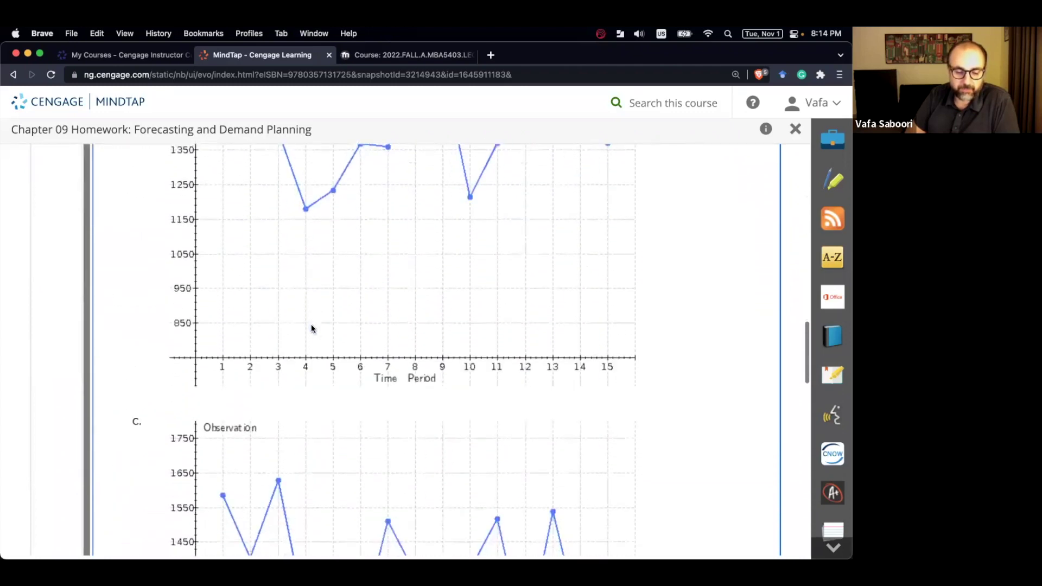
scroll(312, 325, down, 15)
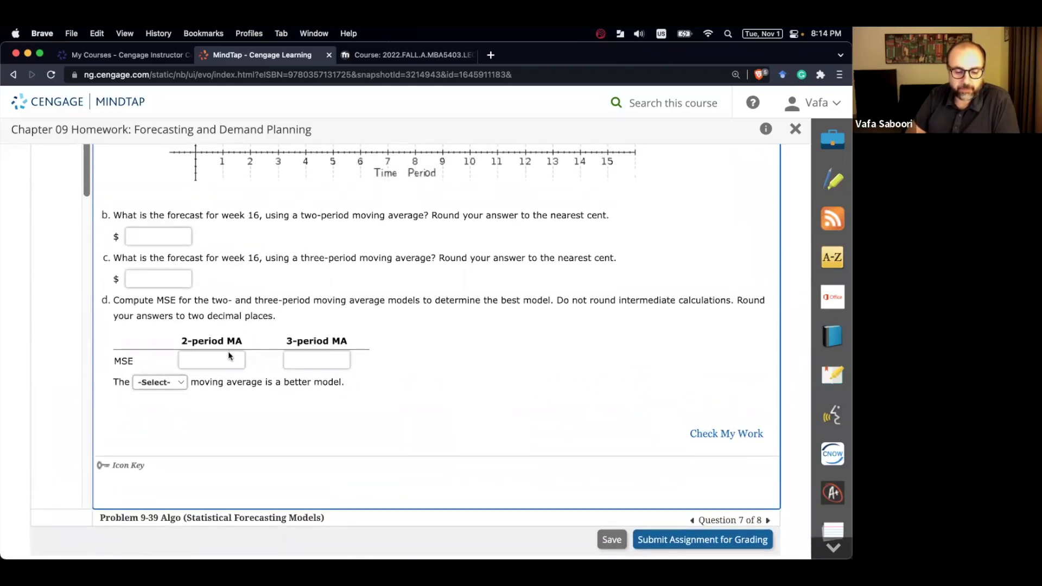
scroll(286, 330, up, 10)
scroll(285, 327, up, 10)
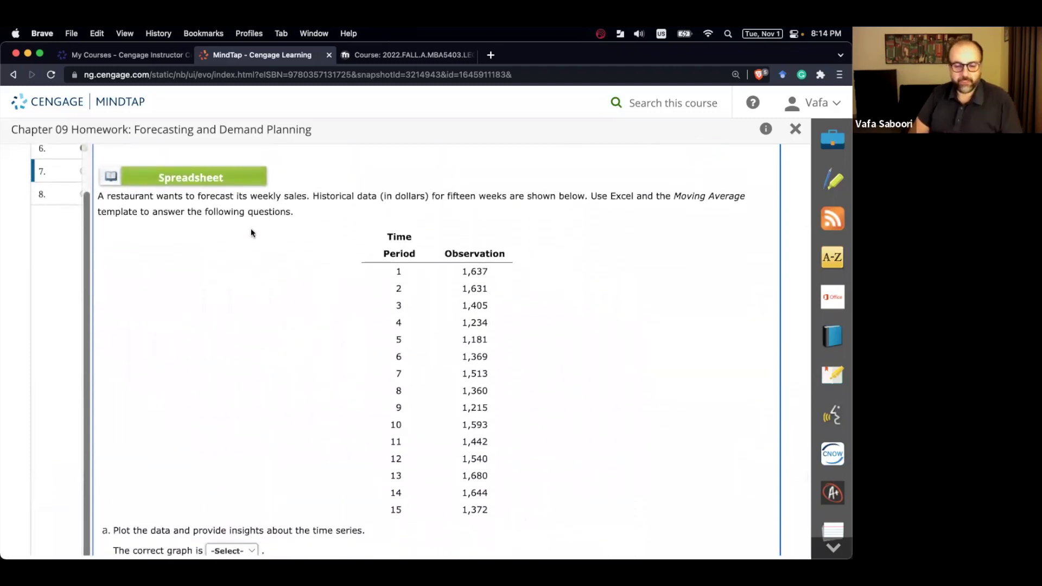
Copy question 7's time period and observation table and paste it into Excel's Moving Average sheet below the monthly sales data.
drag(258, 211, 294, 212)
drag(181, 512, 176, 535)
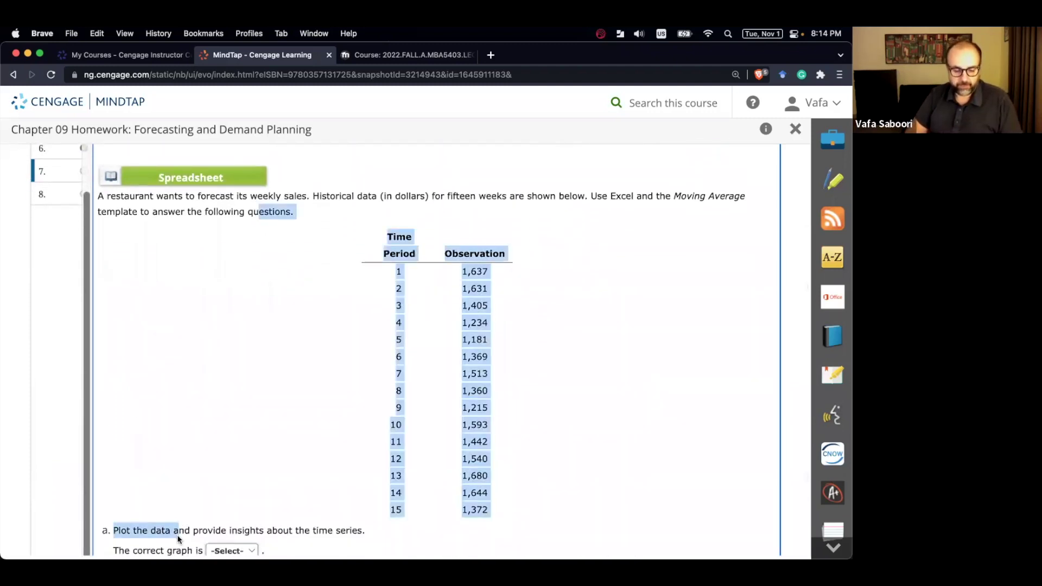
key(super+c)
key(ctrl+Up)
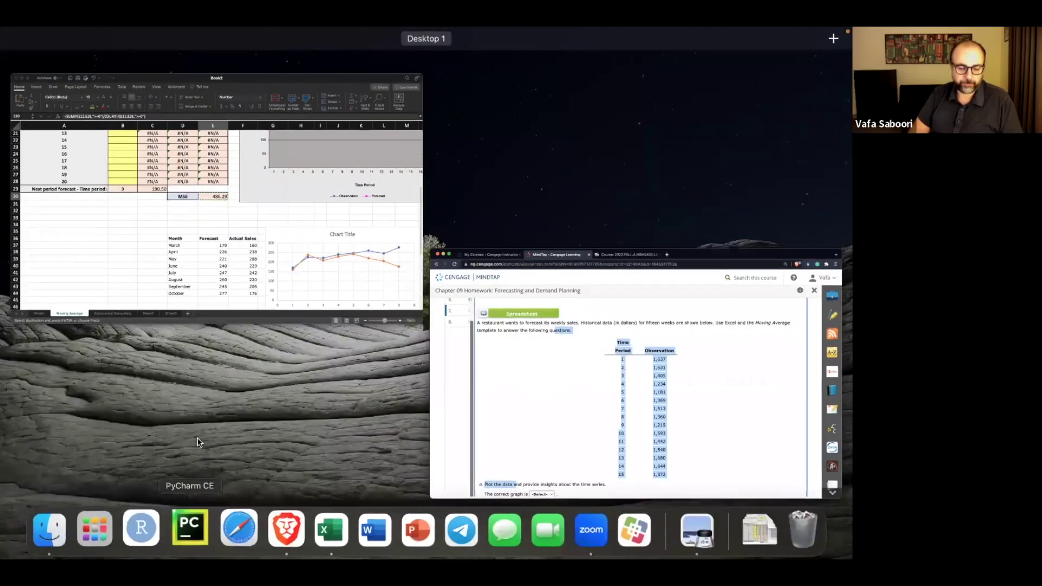
click(219, 322)
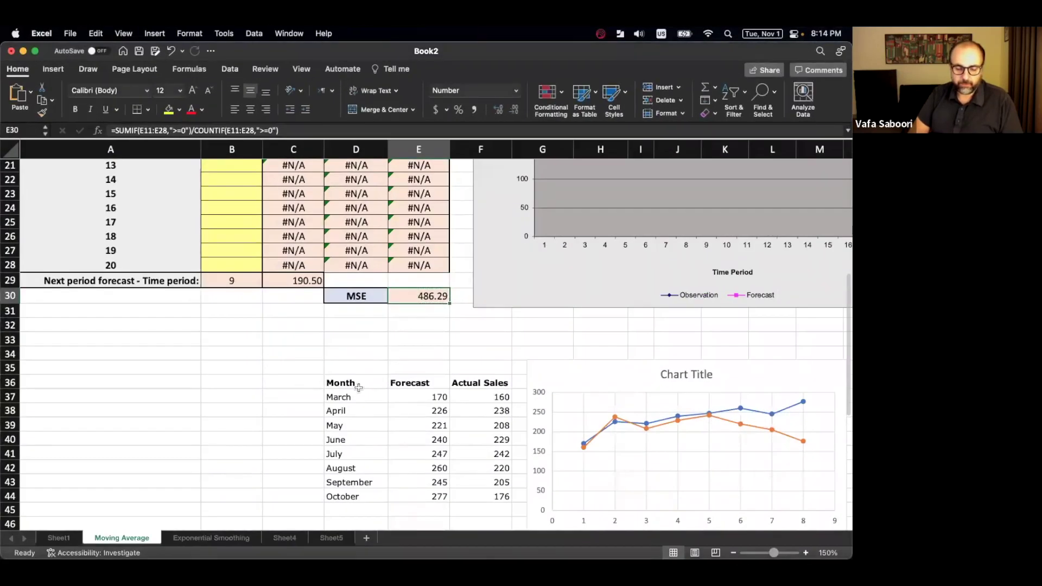
scroll(359, 388, down, 5)
click(348, 367)
key(super+v)
click(359, 368)
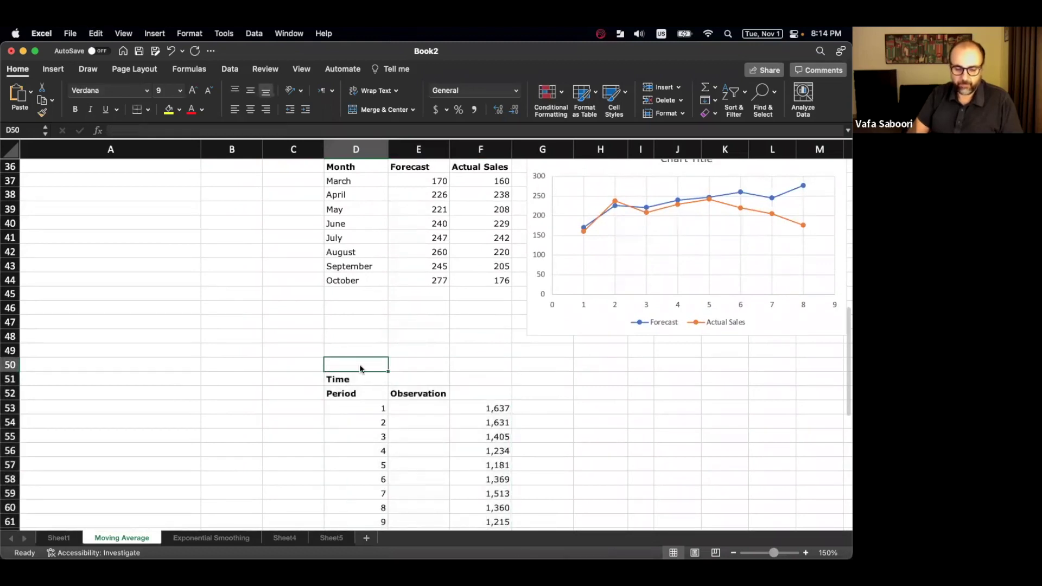
Clear the extra "Time" header in D51 above the Period heading.
key(Down)
key(Down)
double_click(352, 393)
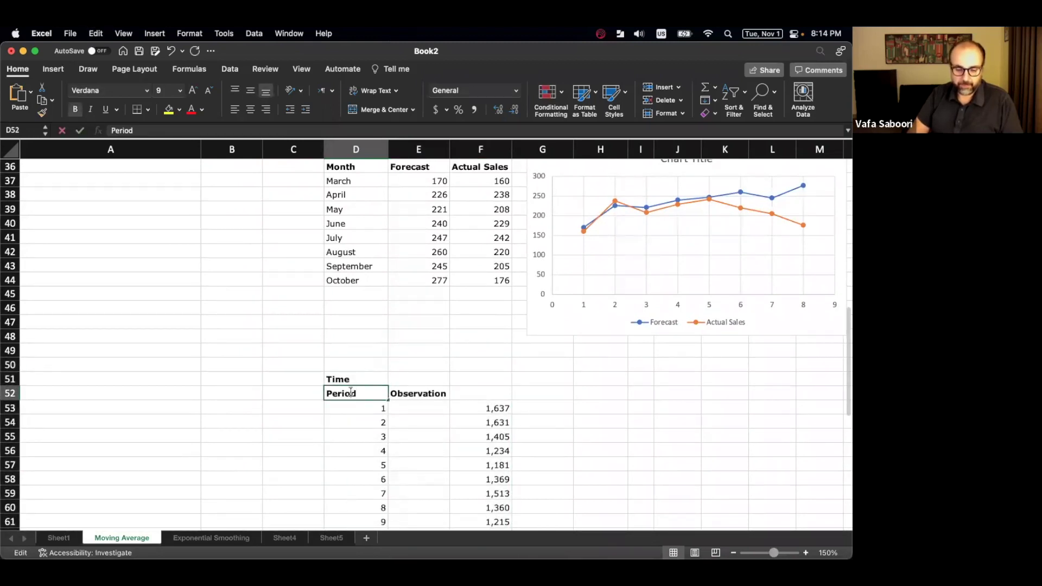
click(336, 376)
key(Delete)
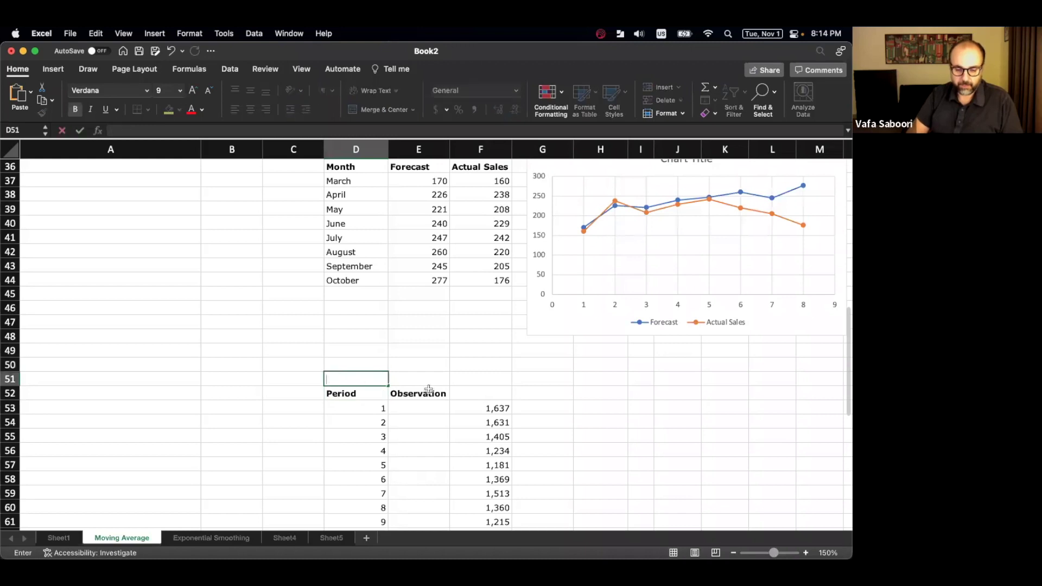
Move the observation values from F53:F67 to start at E53, and clear the stray question text in D68.
click(417, 392)
click(472, 407)
key(shift+Down)
key(shift+Down)
key(shift+Down)
key(shift+Down)
key(shift+Down)
key(shift+Down)
key(shift+Down)
key(shift+Down)
key(shift+Down)
key(shift+Down)
key(shift+Down)
key(shift+Down)
key(shift+Down)
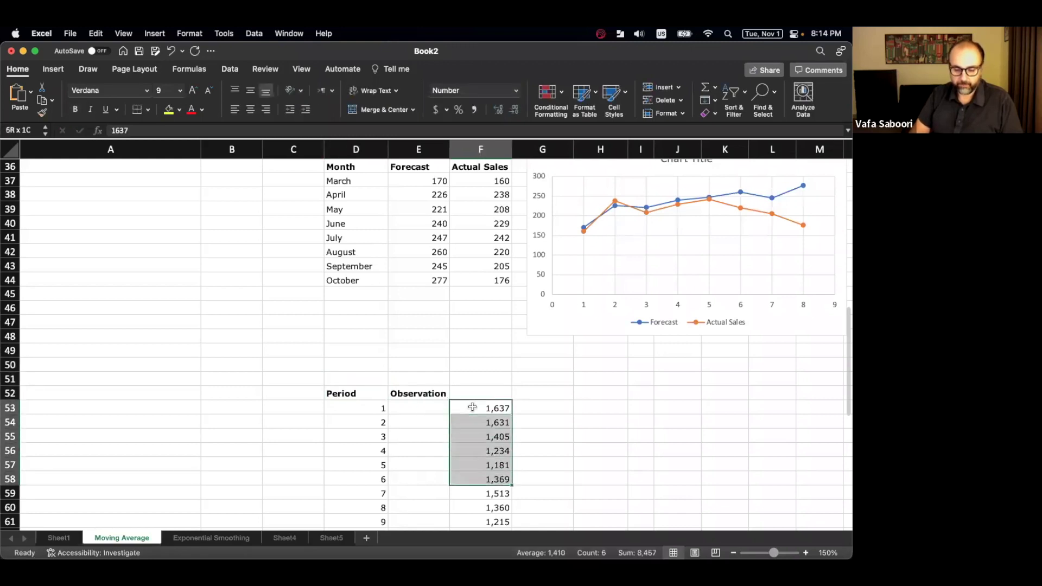
key(shift+Down)
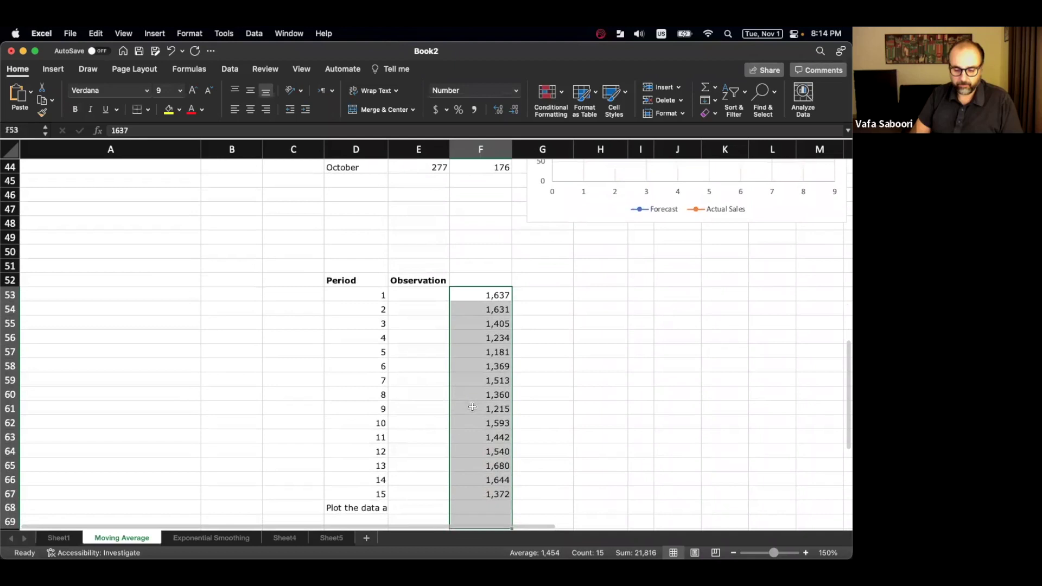
key(super+x)
key(Left)
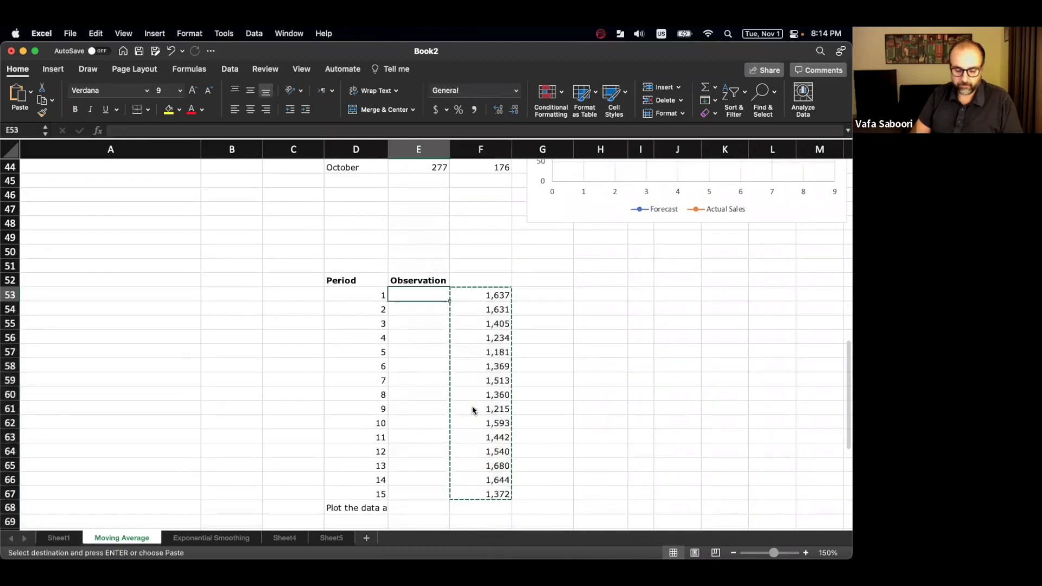
key(super+v)
click(355, 507)
key(Delete)
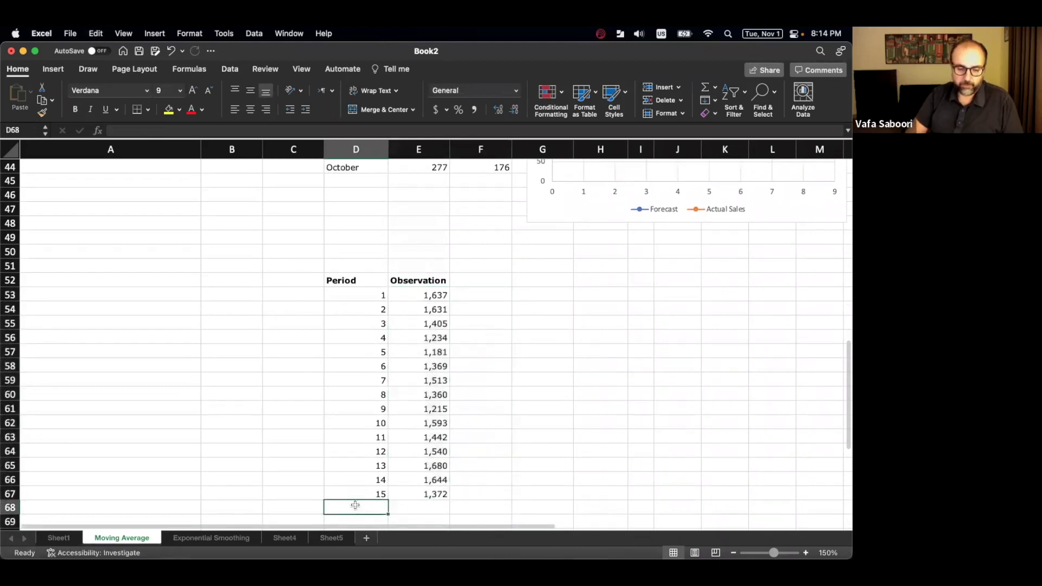
Plot D52:E67 as a scatter chart with straight lines and markers, and place it beside the Period and Observation table.
click(367, 276)
key(shift+Right)
key(shift+Down)
key(shift+Down)
key(shift+Down)
key(shift+Down)
key(shift+Down)
key(shift+Down)
key(shift+Down)
key(shift+Down)
key(shift+Down)
key(shift+Down)
key(shift+Down)
key(shift+Down)
key(shift+Down)
key(shift+Down)
key(shift+Down)
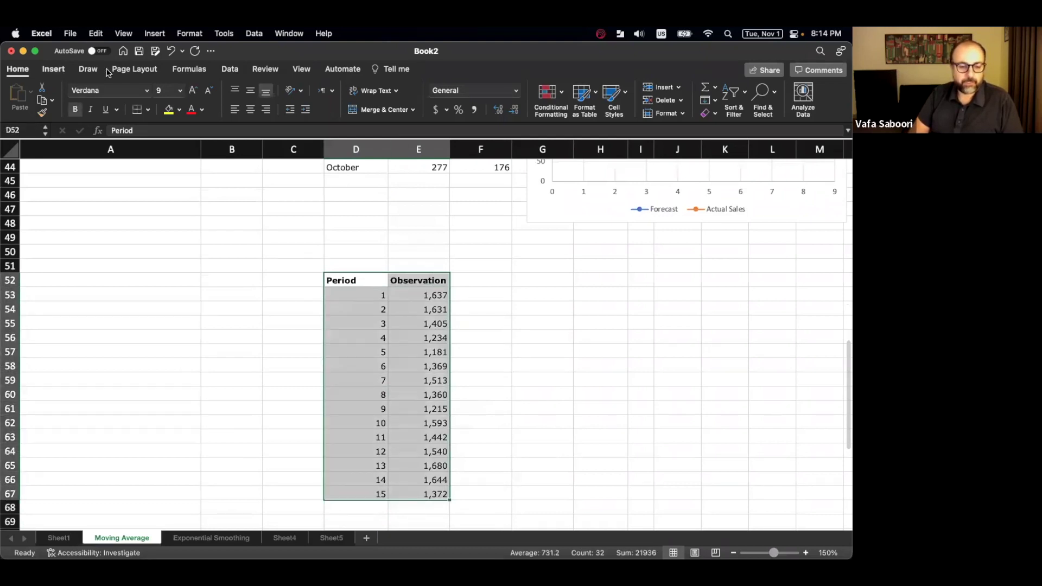
click(53, 70)
click(422, 97)
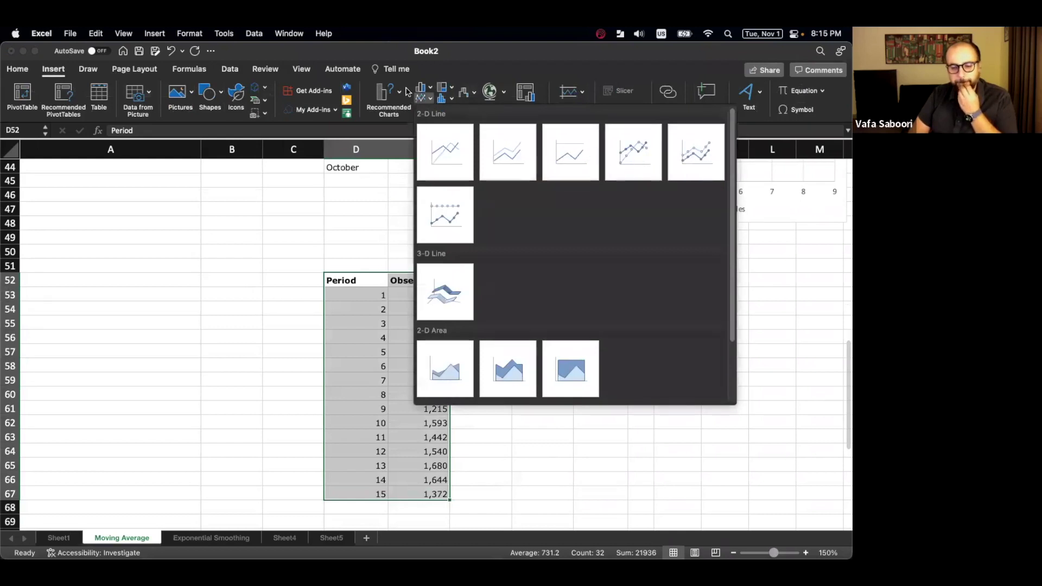
click(458, 96)
click(445, 109)
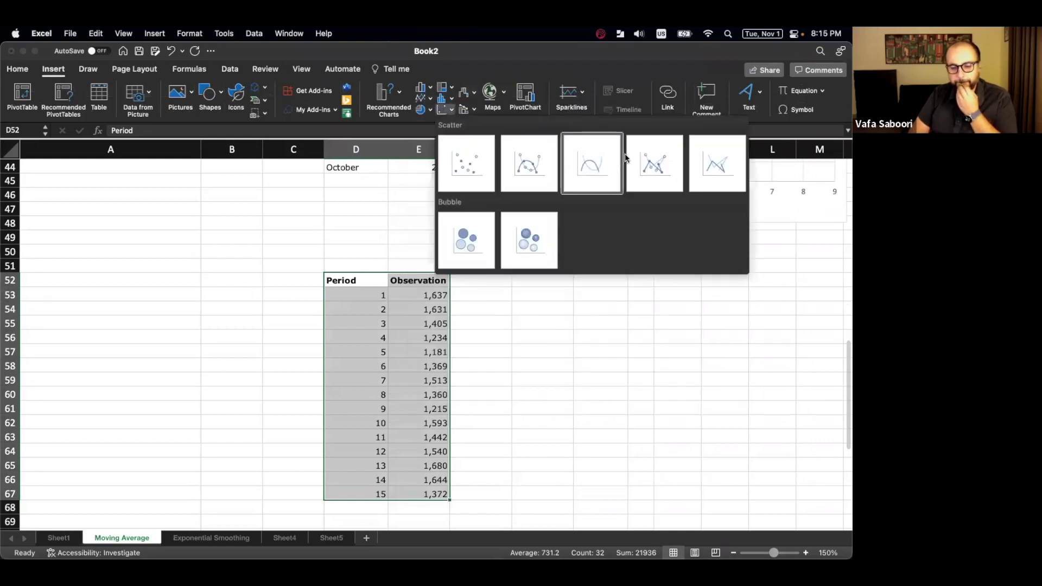
click(653, 166)
drag(481, 262, 681, 275)
Switch to MindTap, shrink the page view, and compare question 7's answer graphs with the Excel Observation chart.
key(ctrl+Up)
click(311, 218)
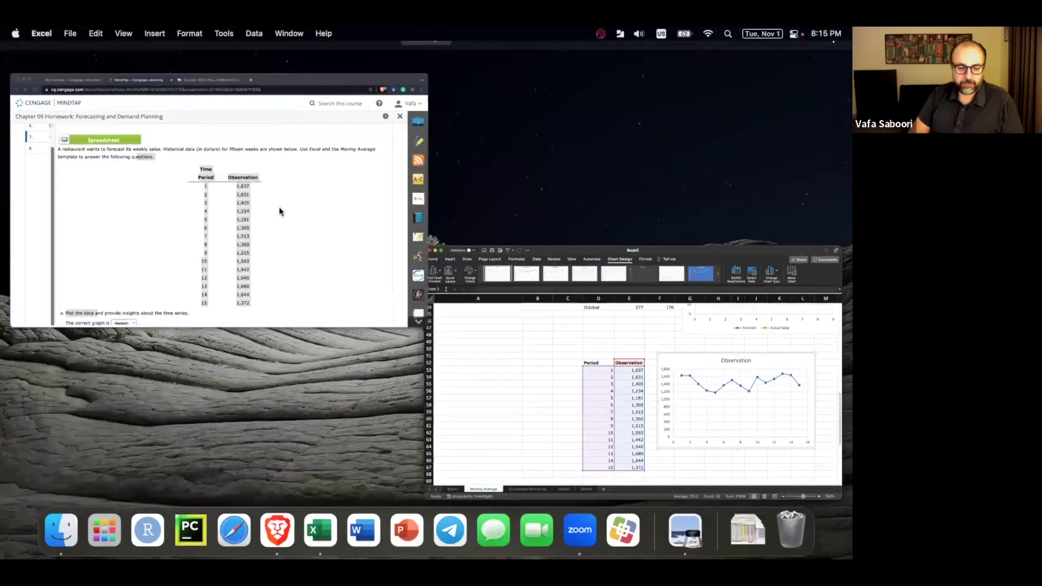
scroll(301, 213, down, 6)
scroll(301, 211, down, 1)
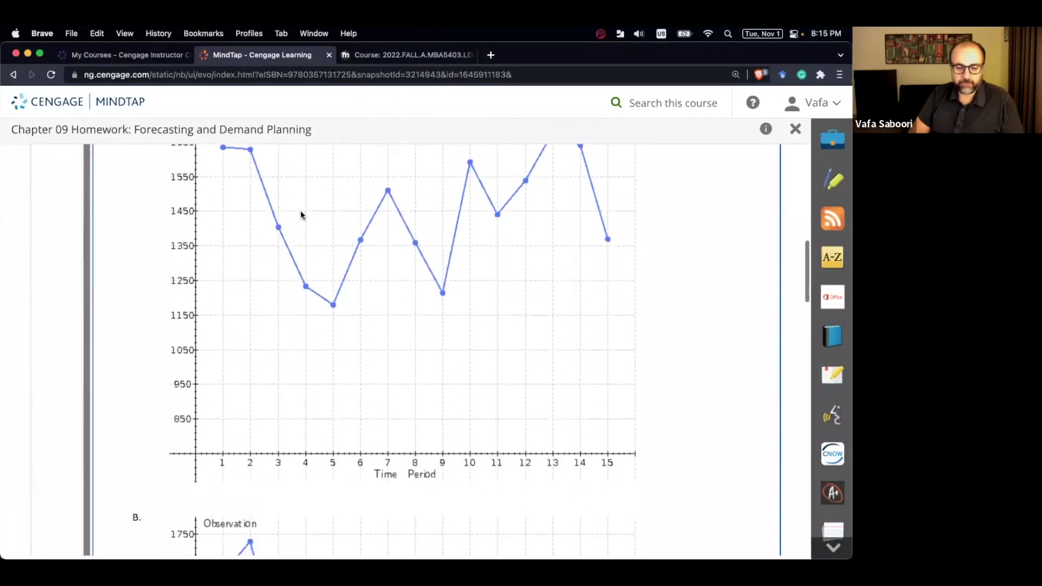
key(super+minus)
key(super+minus)
key(super+minus)
key(super+minus)
scroll(351, 270, up, 1)
scroll(350, 270, up, 1)
key(ctrl+Up)
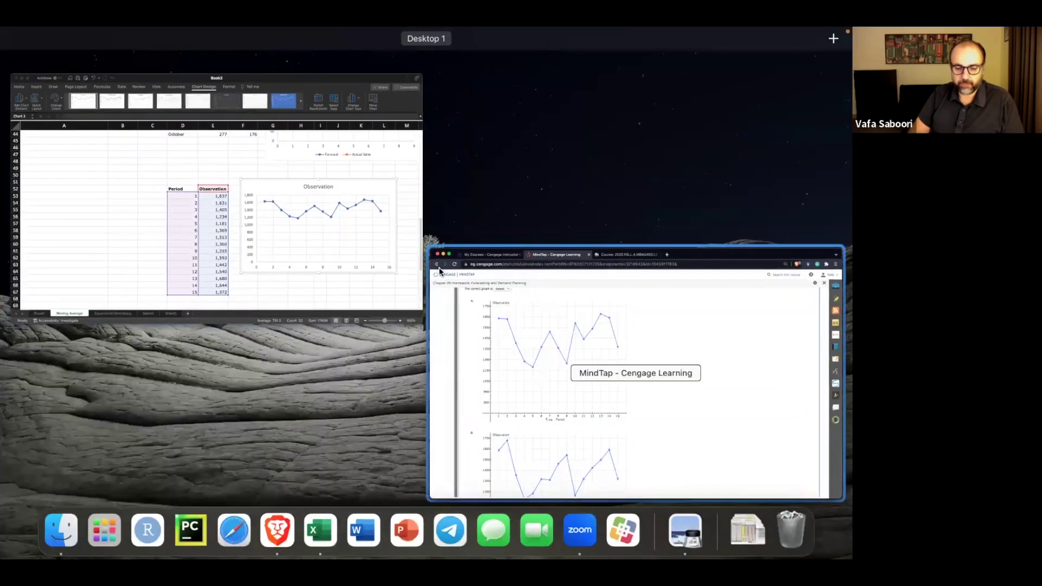
click(649, 353)
scroll(650, 354, down, 10)
scroll(649, 356, up, 12)
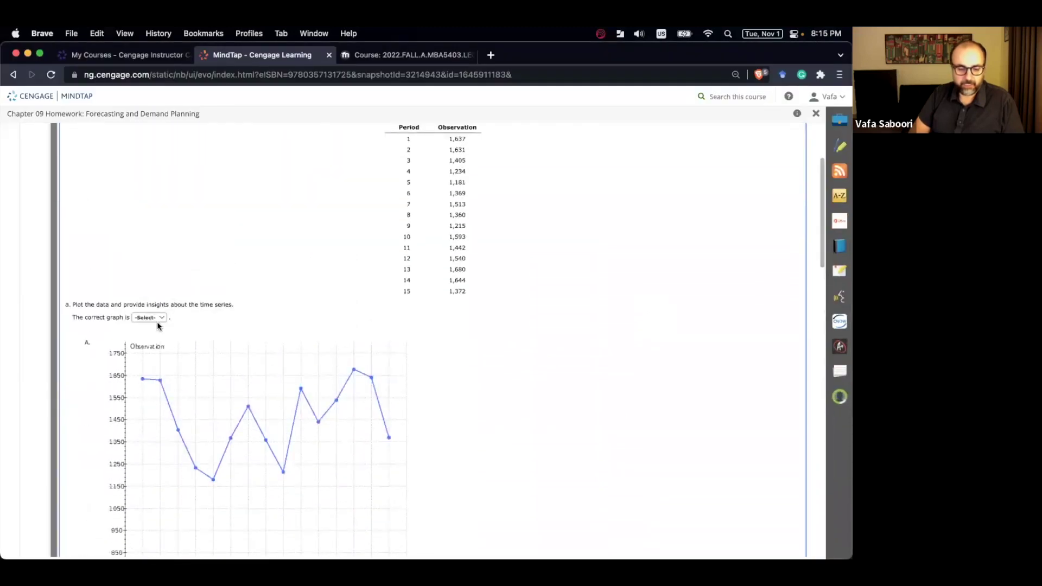
Choose graph A as the correct graph in part a of question 7 and check the work.
click(158, 325)
click(157, 329)
scroll(507, 269, up, 3)
click(781, 191)
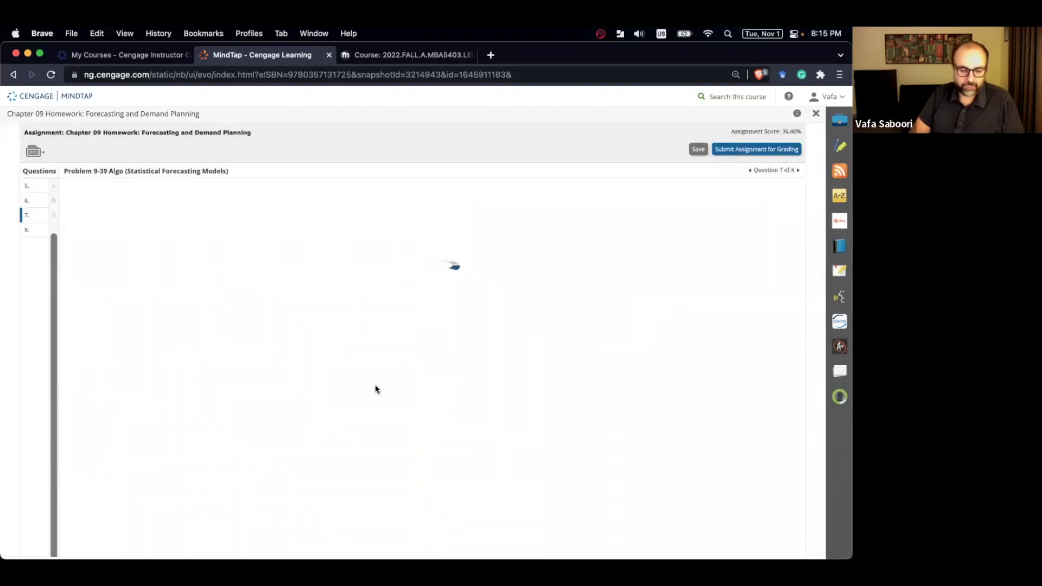
Examine parts b to d of question 7 at a readable page size.
scroll(375, 389, down, 15)
scroll(376, 389, down, 3)
key(super+0)
scroll(253, 373, down, 7)
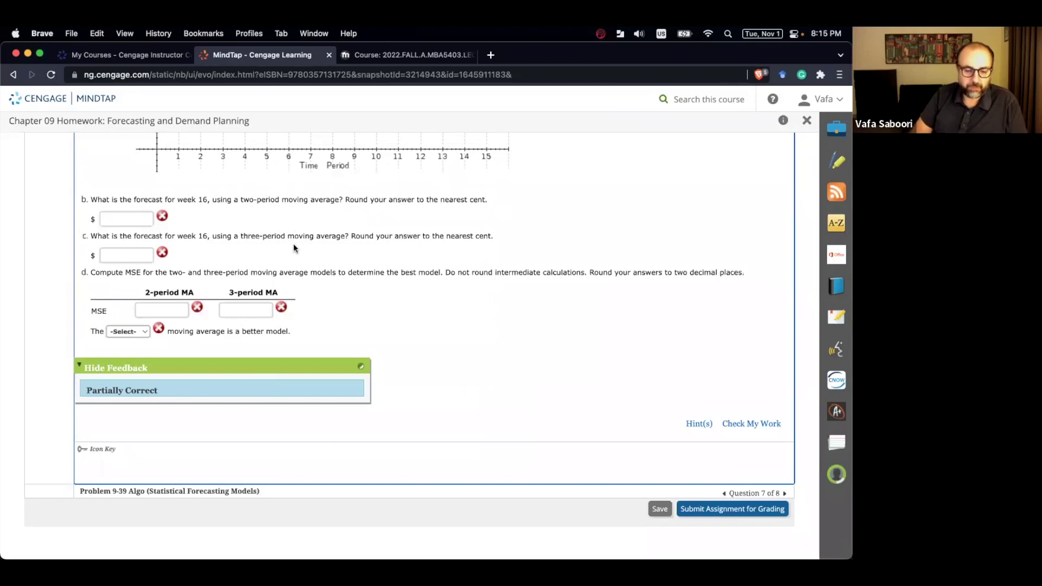
key(super+equal)
key(super+equal)
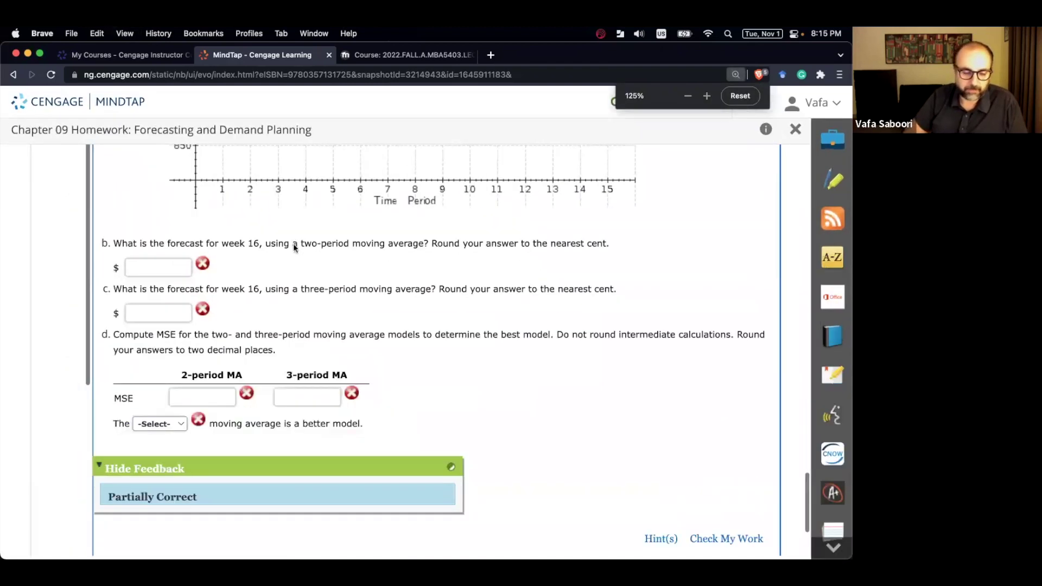
Switch to Excel and copy the observations in E53:E67 as values only into the moving average template starting at B9.
key(ctrl+Up)
click(280, 138)
click(355, 308)
drag(419, 295, 416, 493)
key(super+c)
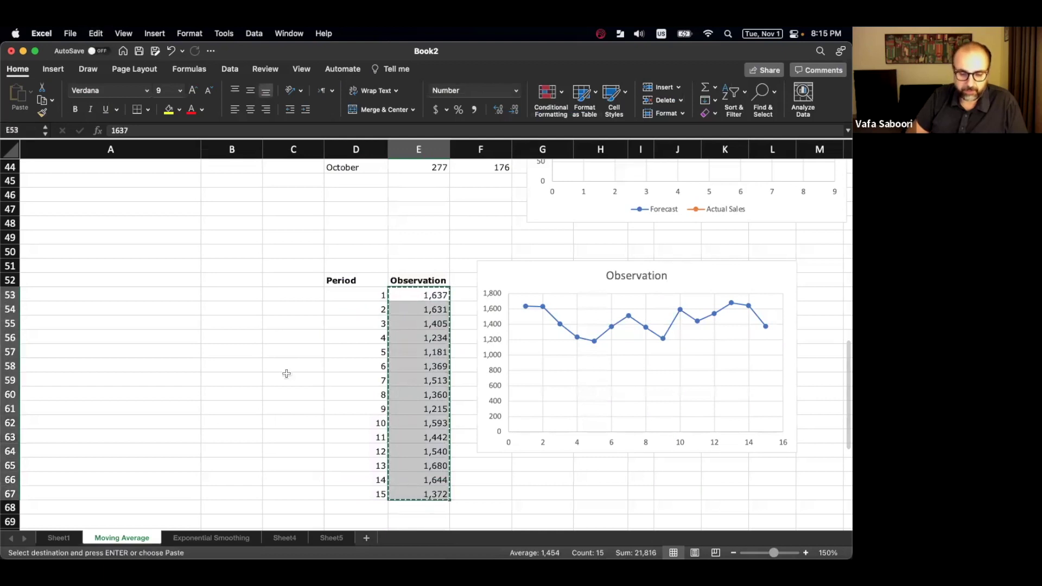
scroll(242, 303, up, 15)
right_click(238, 285)
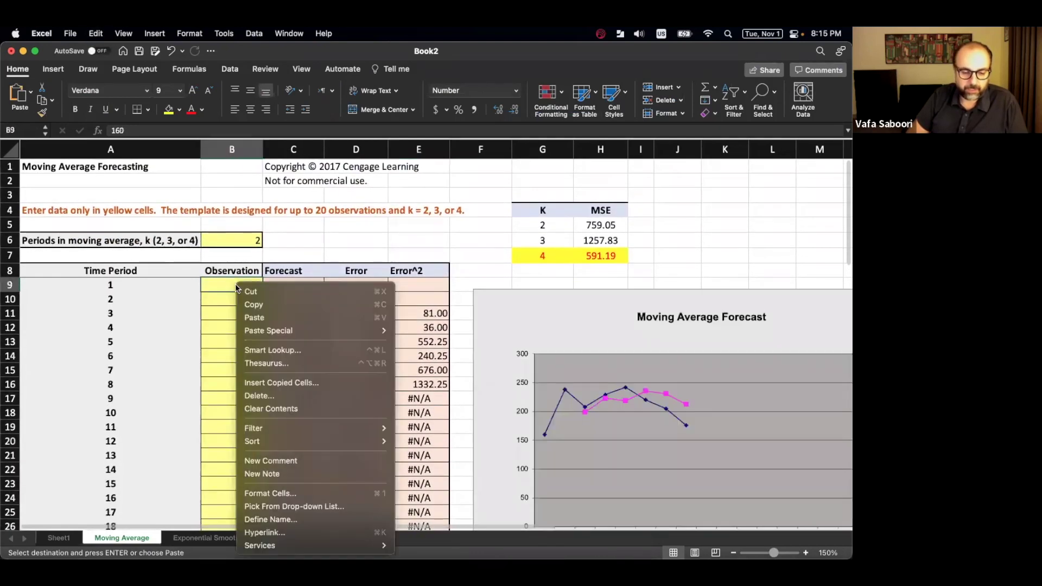
mouse_move(279, 332)
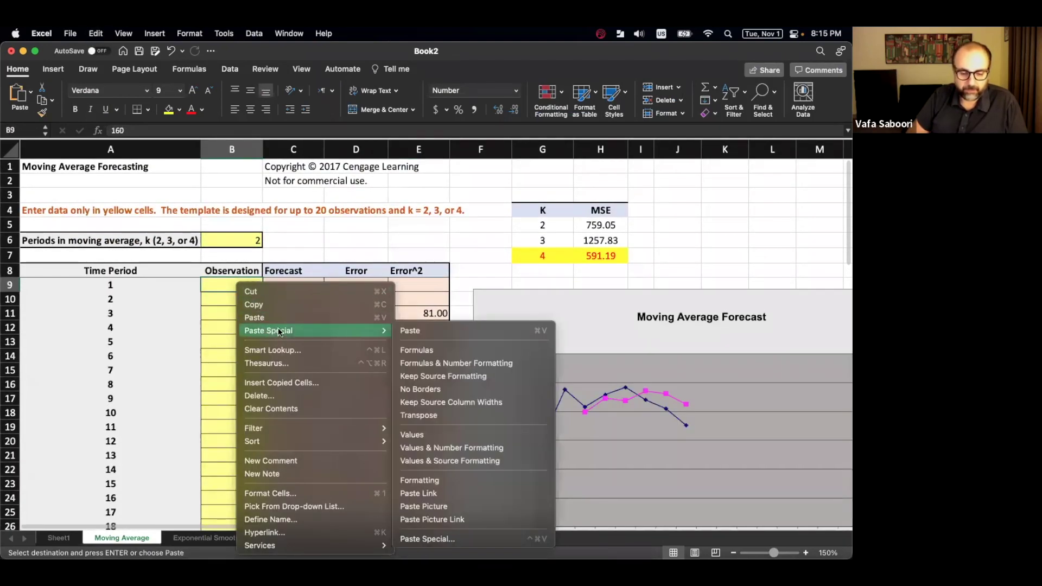
click(423, 433)
Copy the two-period forecast for week 16 from C29 and enter 1508.00 as the answer to part b in MindTap.
click(238, 243)
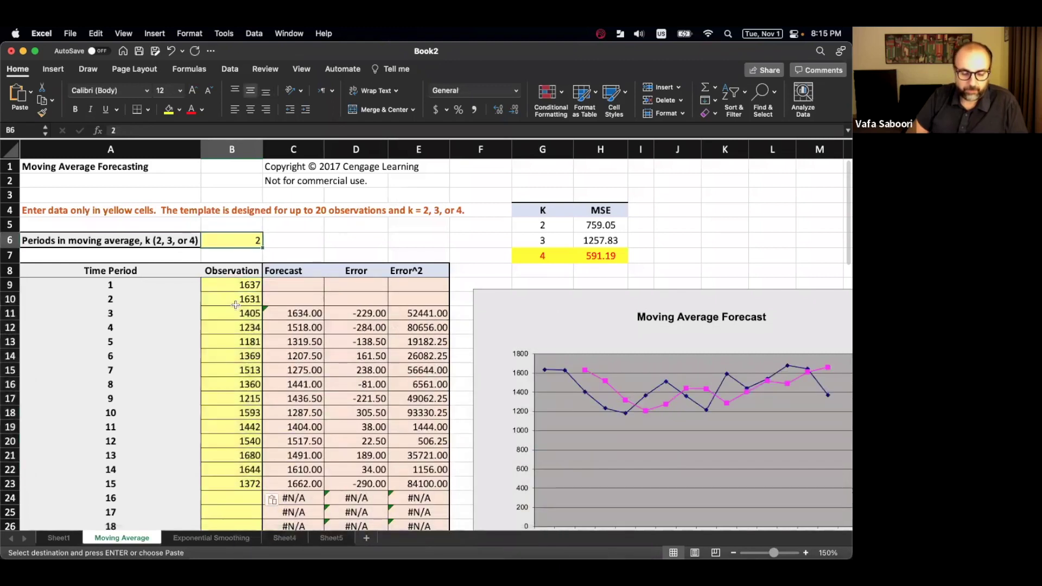
scroll(235, 305, down, 5)
click(292, 321)
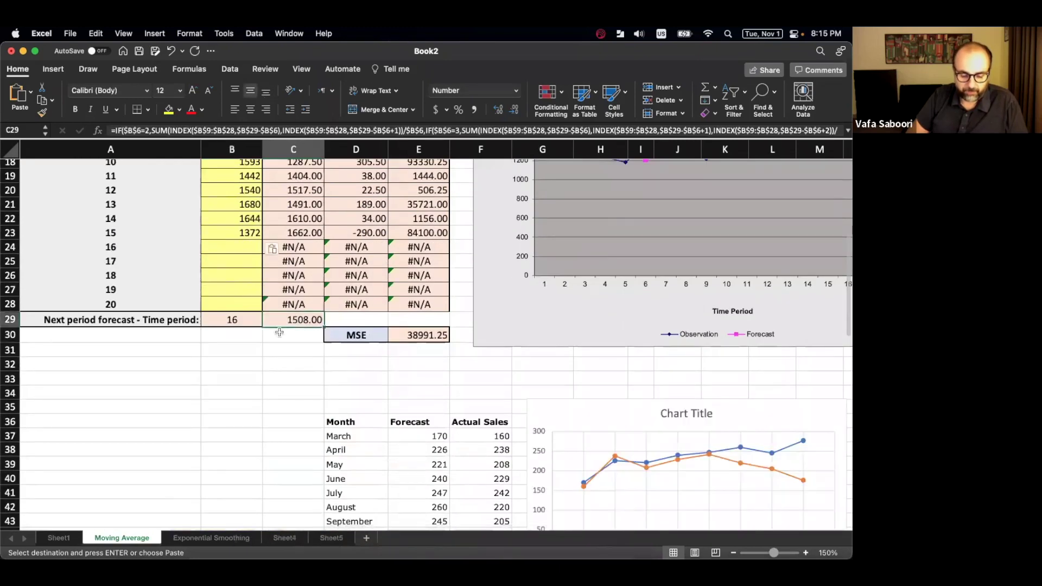
key(ctrl+Up)
click(161, 262)
key(super+v)
Copy the MSE of 38991.25 from E30 in Excel for the 2-period MA answer of part d in MindTap.
key(ctrl+Up)
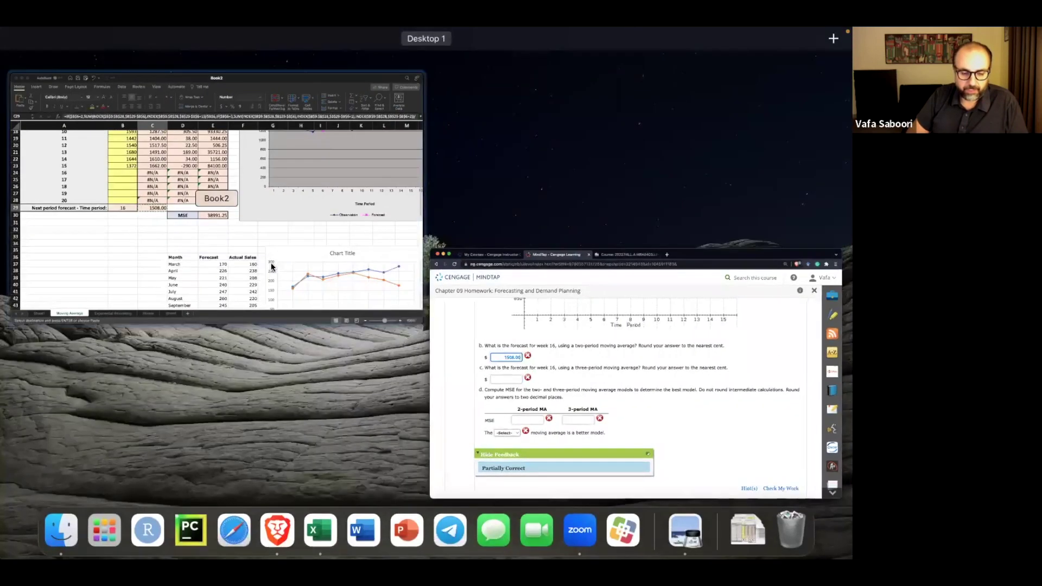
click(380, 304)
click(402, 333)
key(super+c)
key(ctrl+Up)
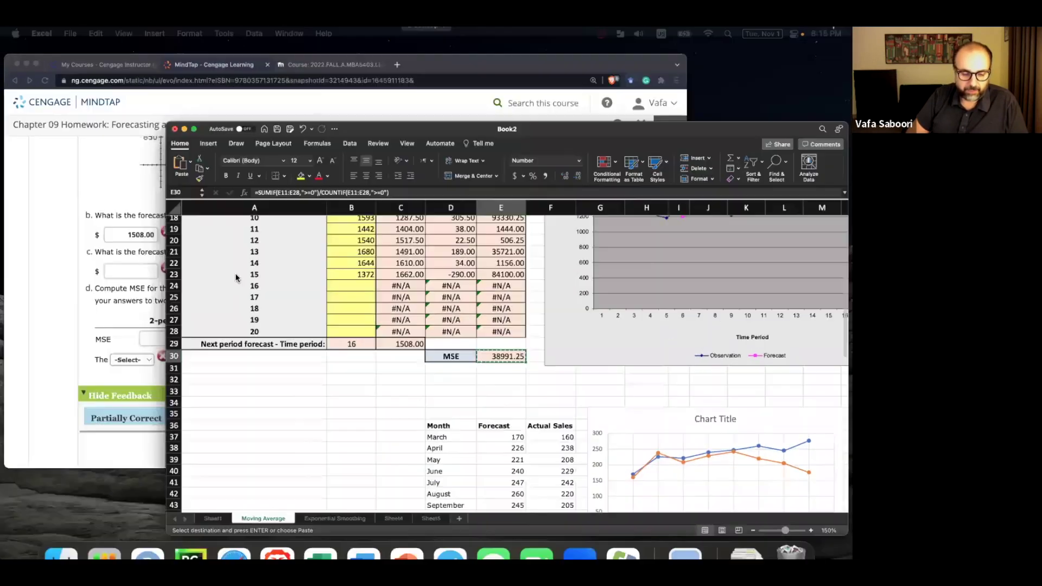
click(233, 272)
click(222, 394)
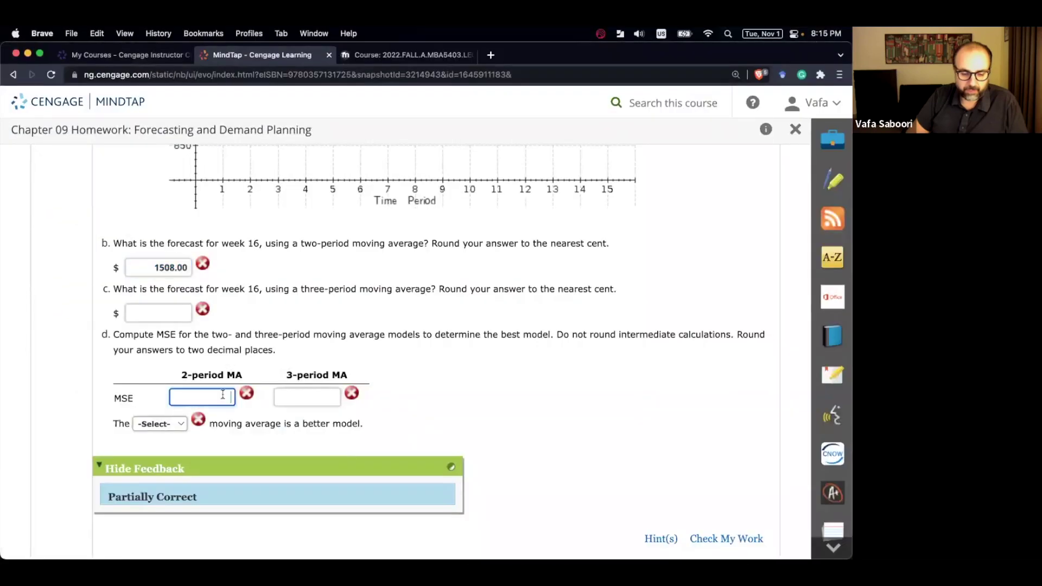
Switch to the Excel workbook and set the number of moving-average periods to 3 in the Moving Average template.
key(ctrl+Up)
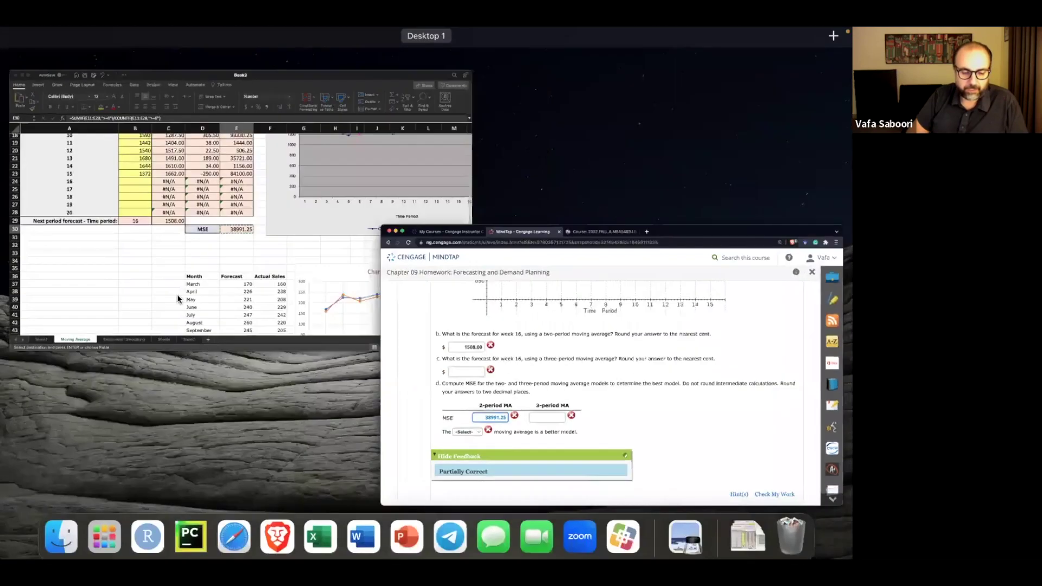
click(177, 294)
scroll(178, 262, up, 6)
click(230, 241)
text(3)
key(Return)
scroll(305, 358, down, 5)
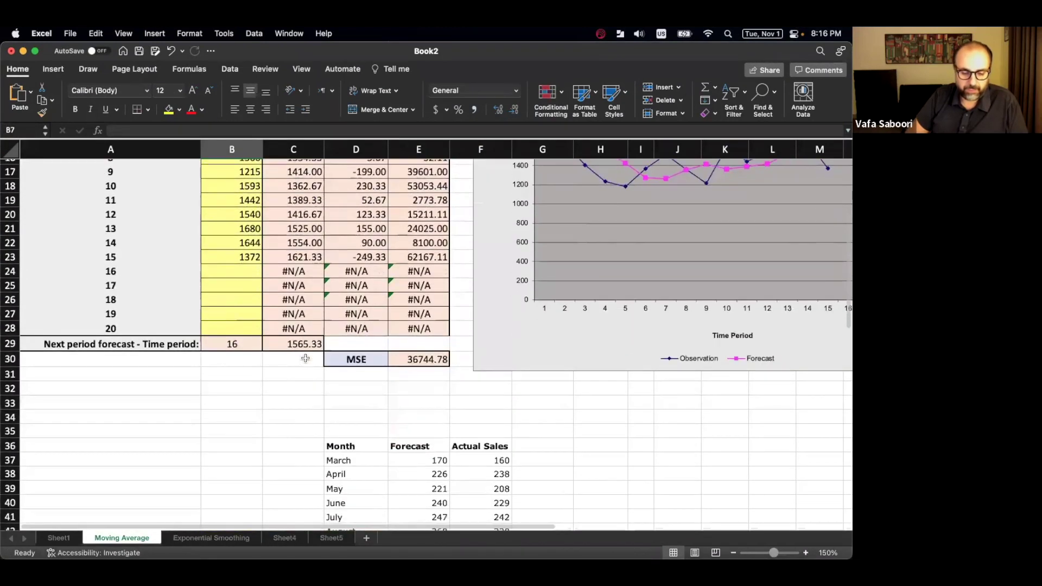
Copy the next-period forecast 1565.33 from cell C29 into the part c answer in the MindTap homework.
click(272, 341)
key(super+c)
key(ctrl+Up)
click(204, 269)
click(181, 314)
key(super+v)
Copy the MSE 36744.78 from cell E30 in Excel into the 3-period MA answer of part d in MindTap.
key(ctrl+Up)
click(266, 265)
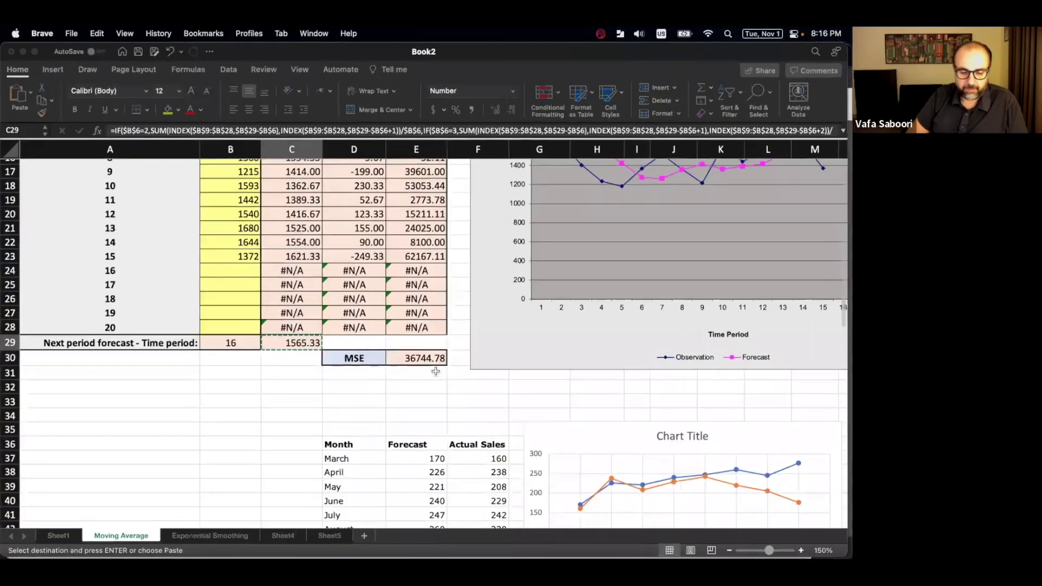
click(430, 360)
key(super+c)
key(ctrl+Up)
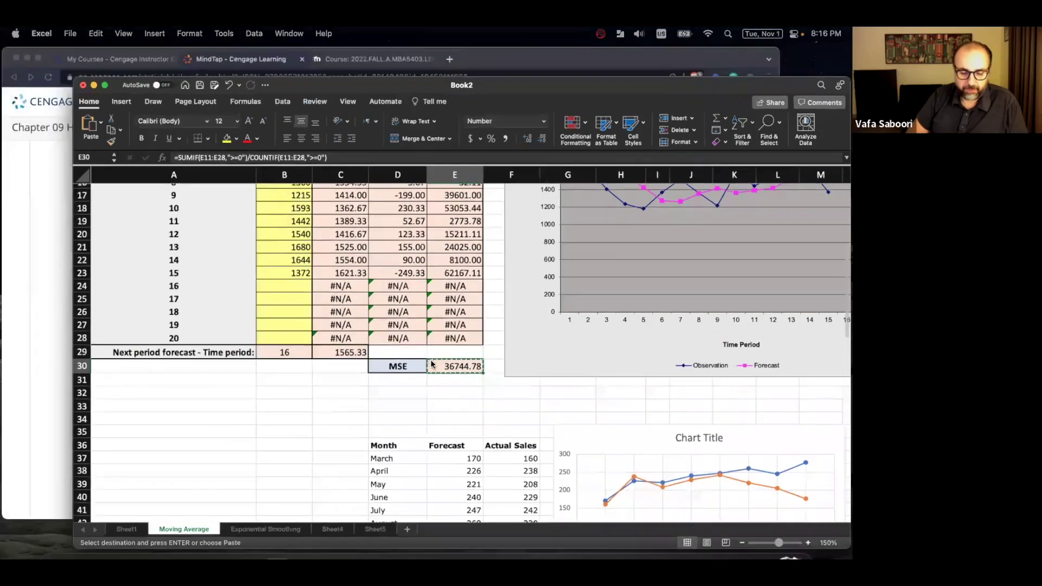
click(194, 253)
click(305, 395)
key(super+v)
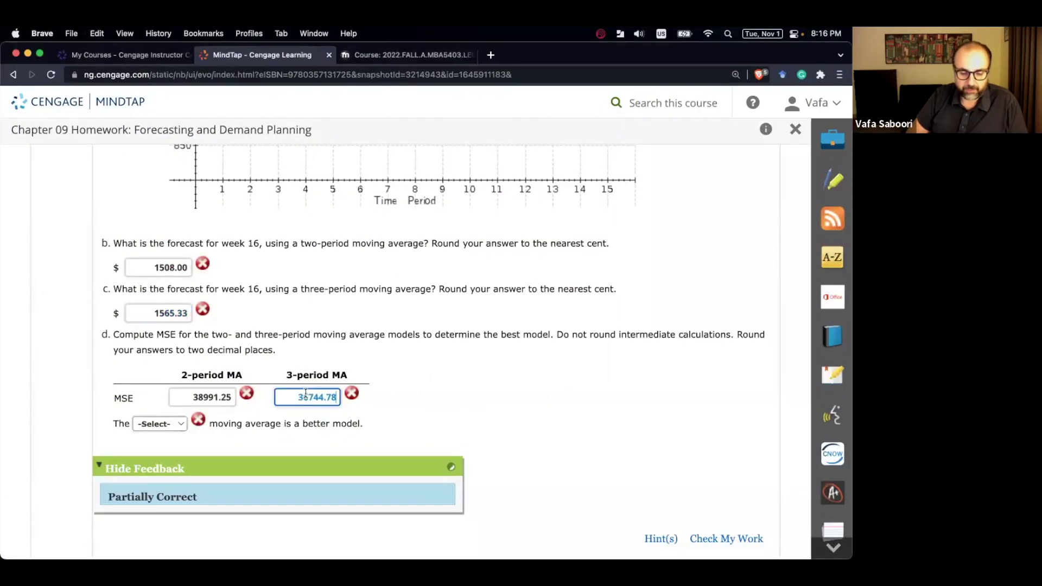
click(397, 419)
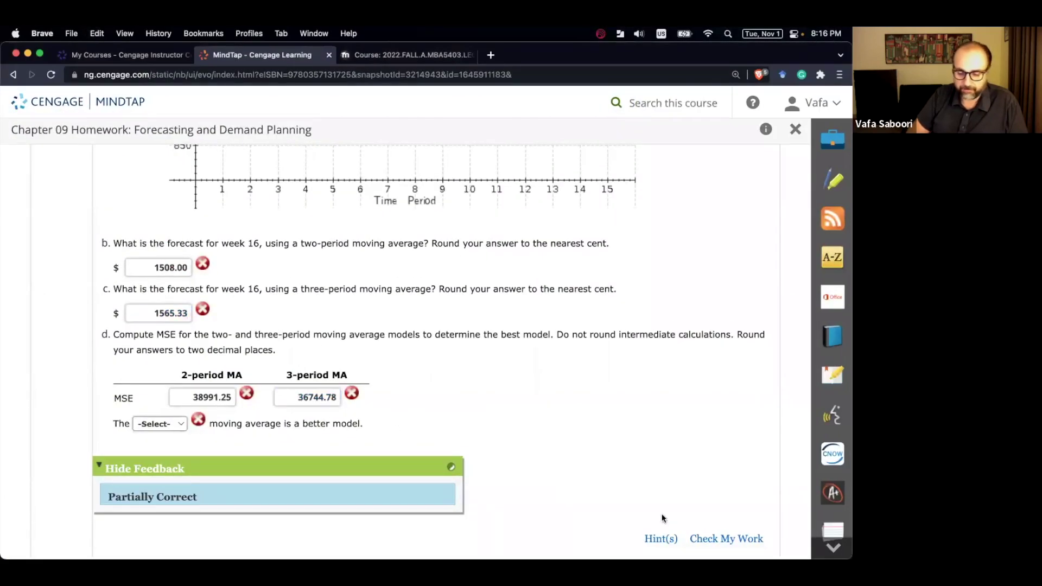
Check the work on question 7 and review the marks for parts b to d.
click(714, 539)
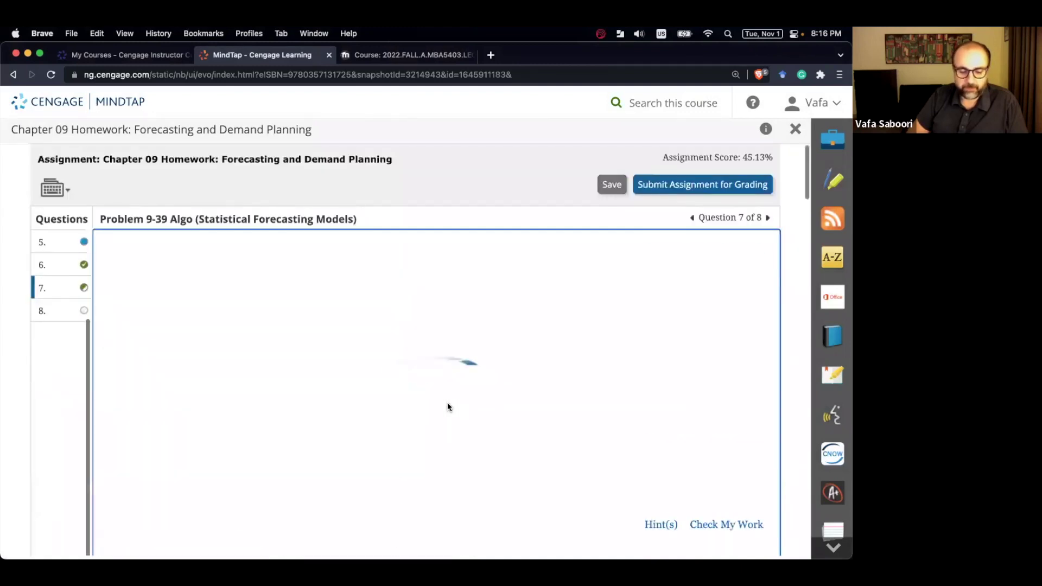
scroll(447, 404, up, 5)
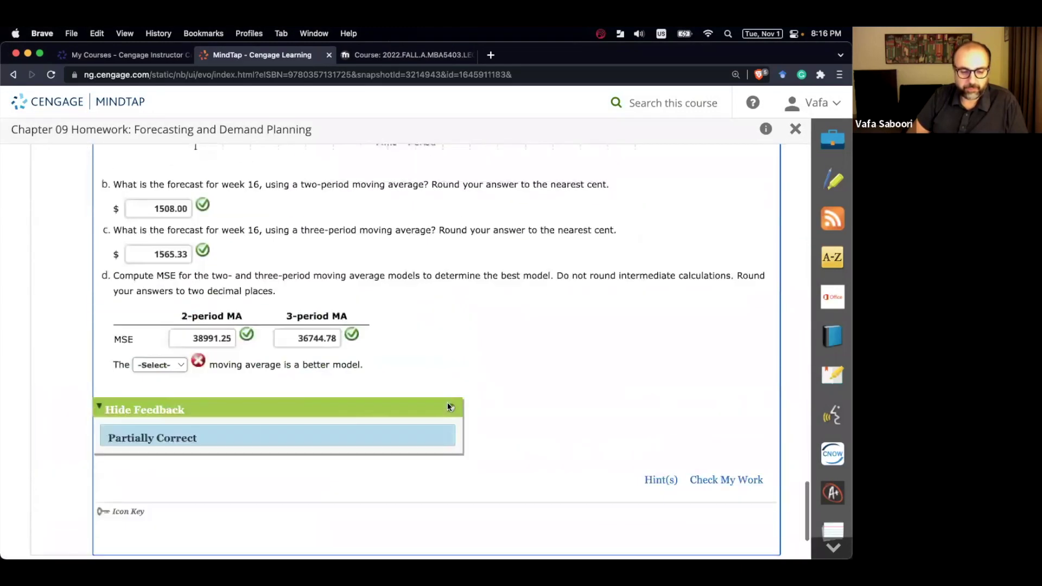
scroll(447, 404, down, 3)
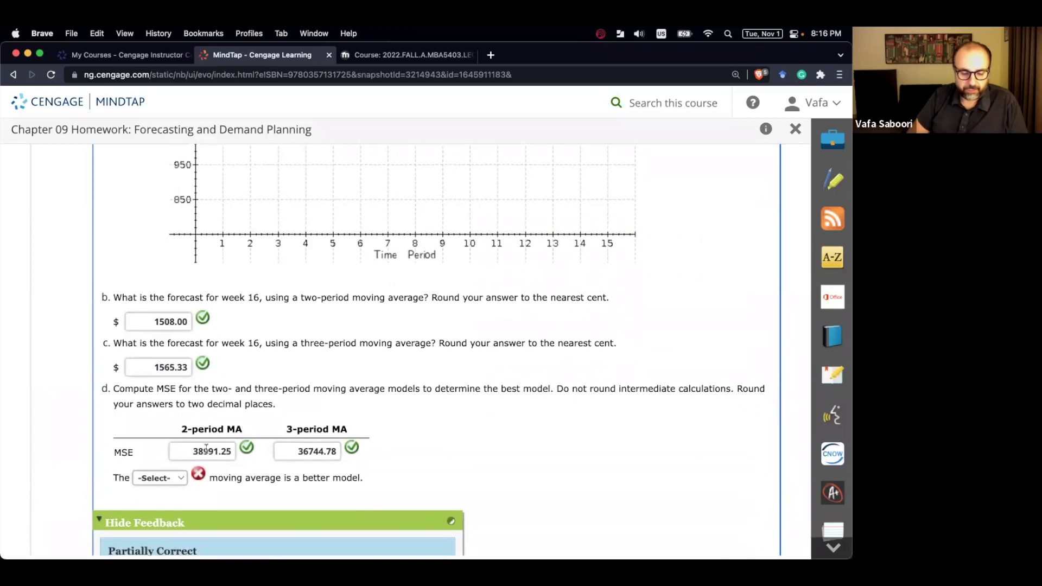
Choose 3-period as the better moving average model, check question 7 again and review the feedback.
click(175, 473)
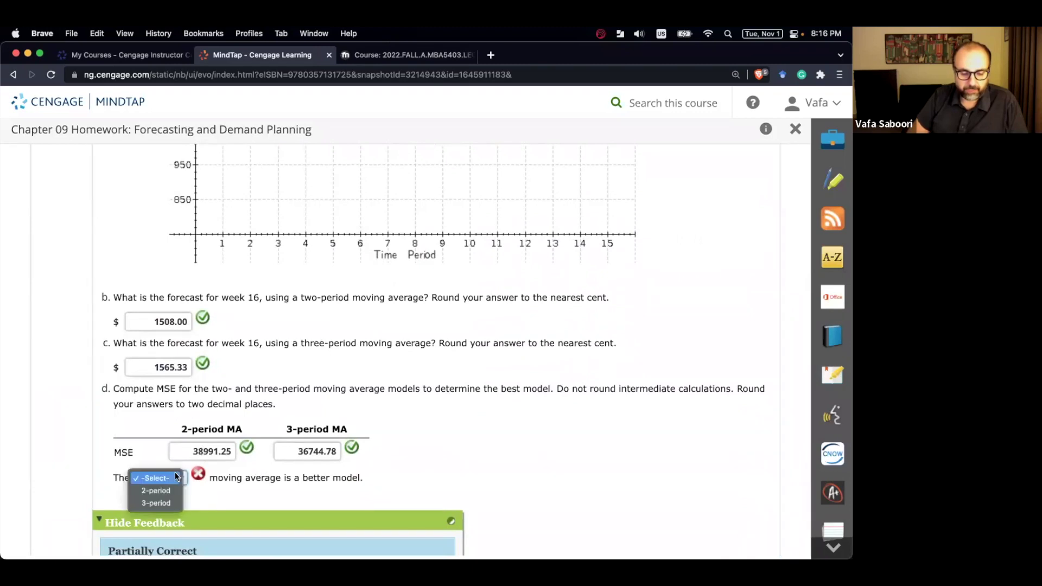
click(158, 503)
scroll(716, 450, down, 3)
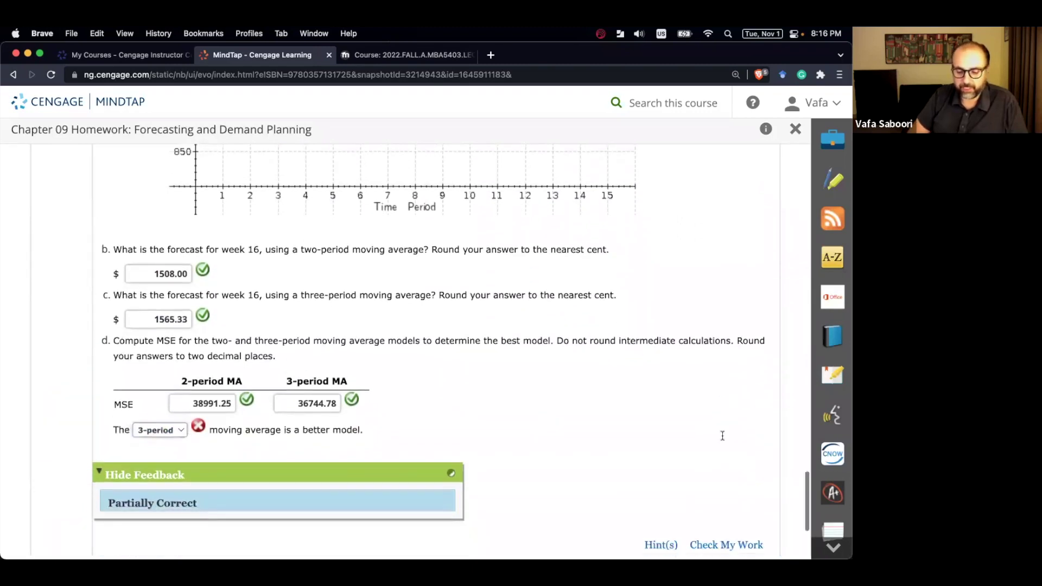
click(727, 502)
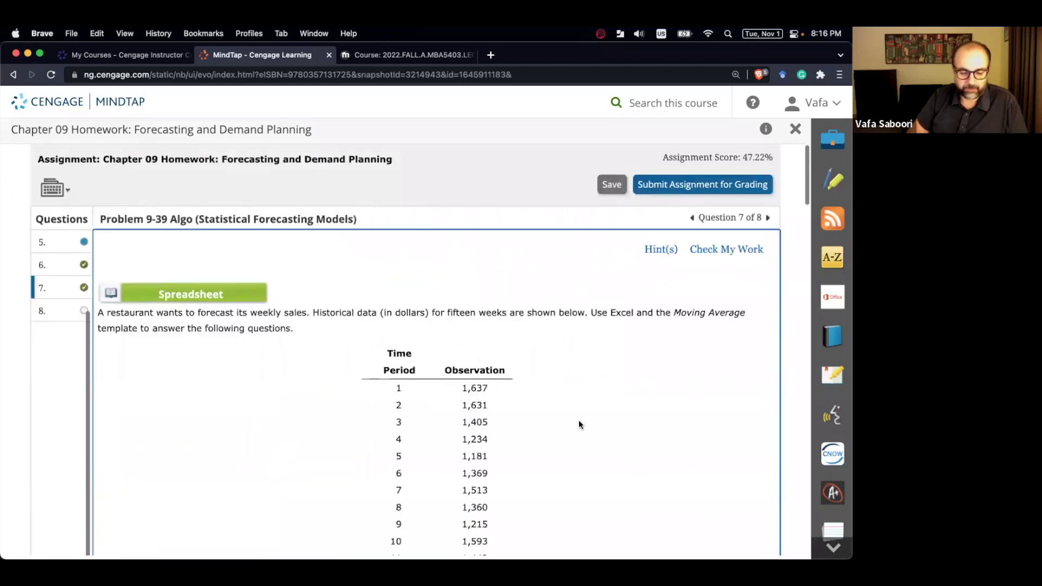
scroll(578, 425, down, 20)
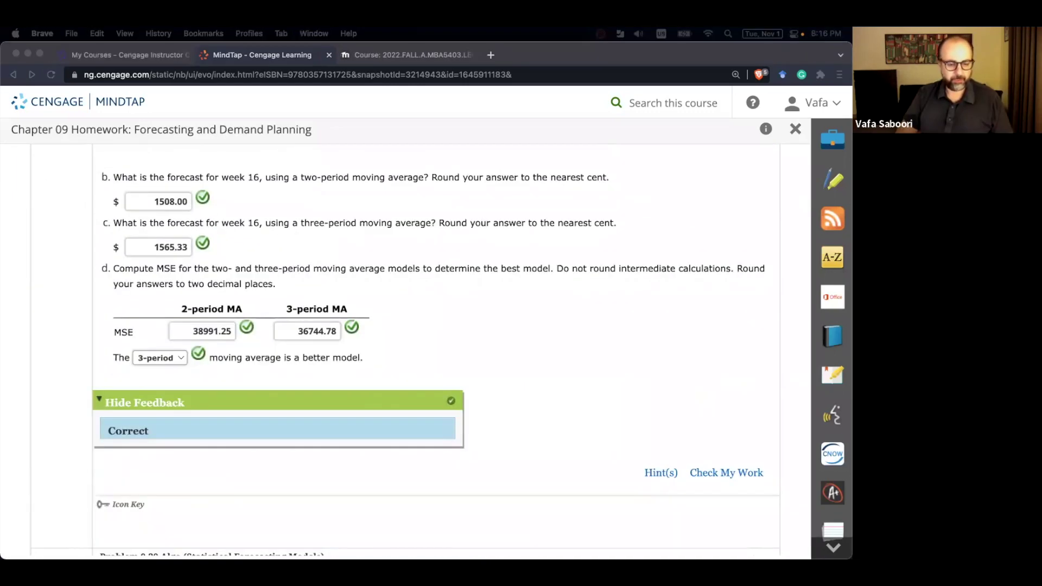
Open question 8, Problem 9-46 on regression forecasting, and read through the data table and parts a and b.
scroll(68, 205, up, 15)
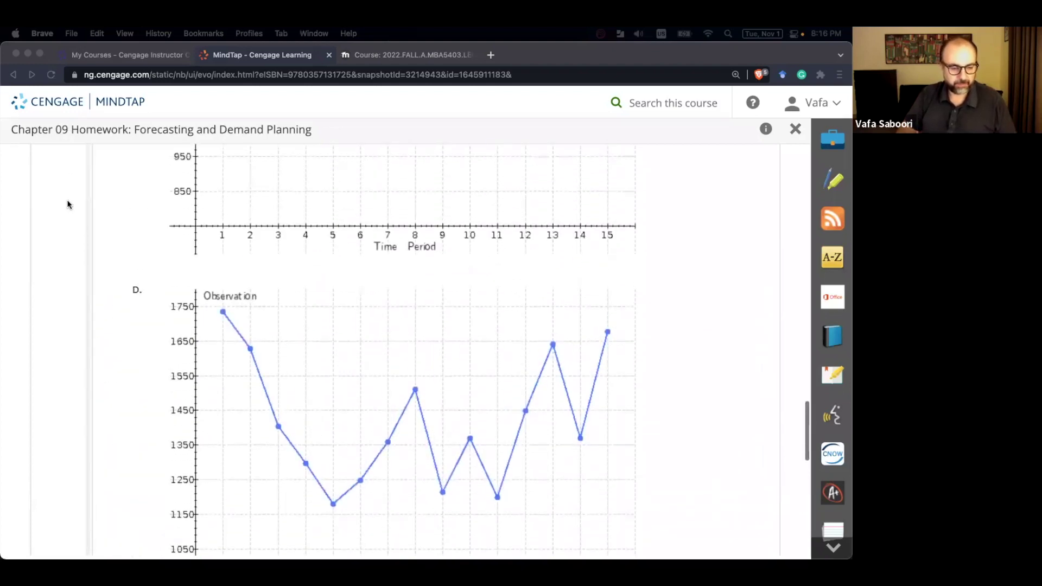
scroll(68, 205, up, 20)
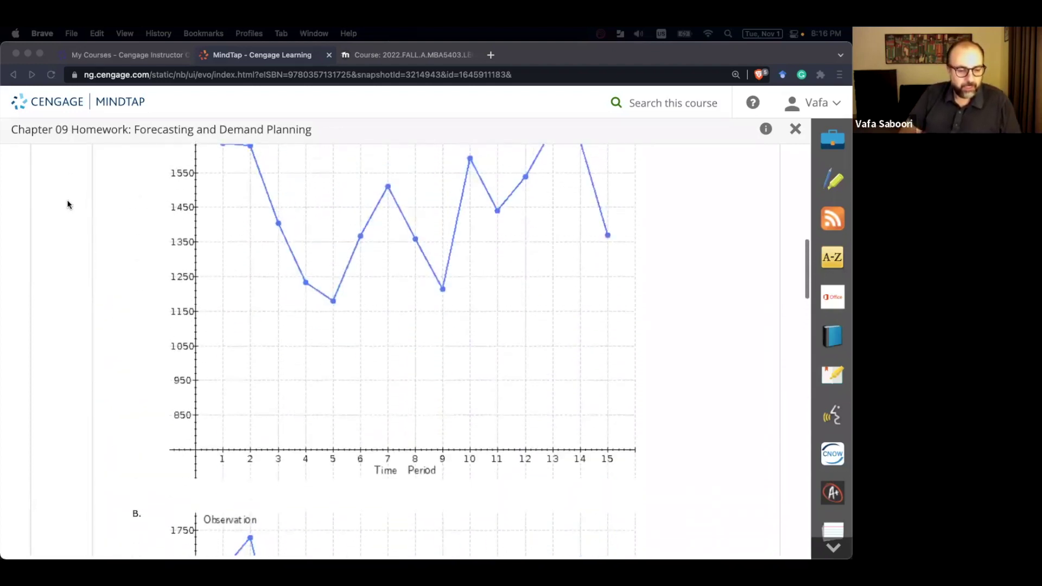
click(57, 351)
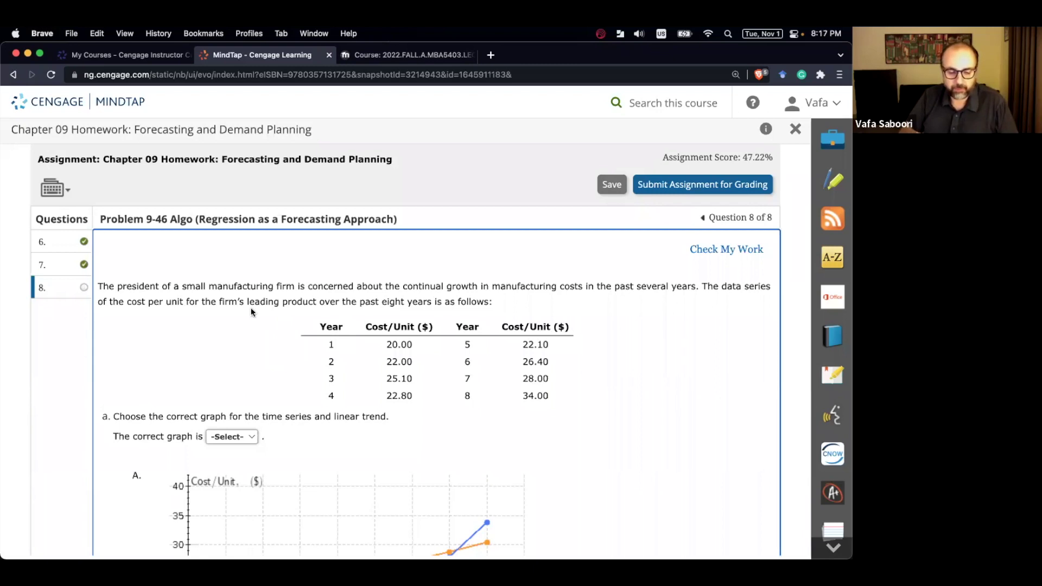
scroll(194, 404, down, 3)
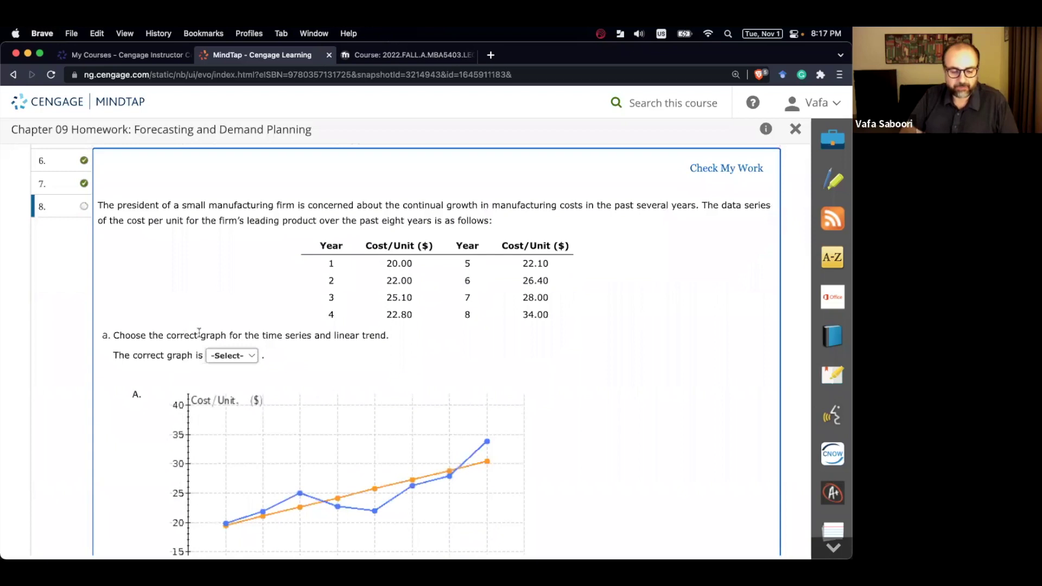
scroll(199, 332, down, 20)
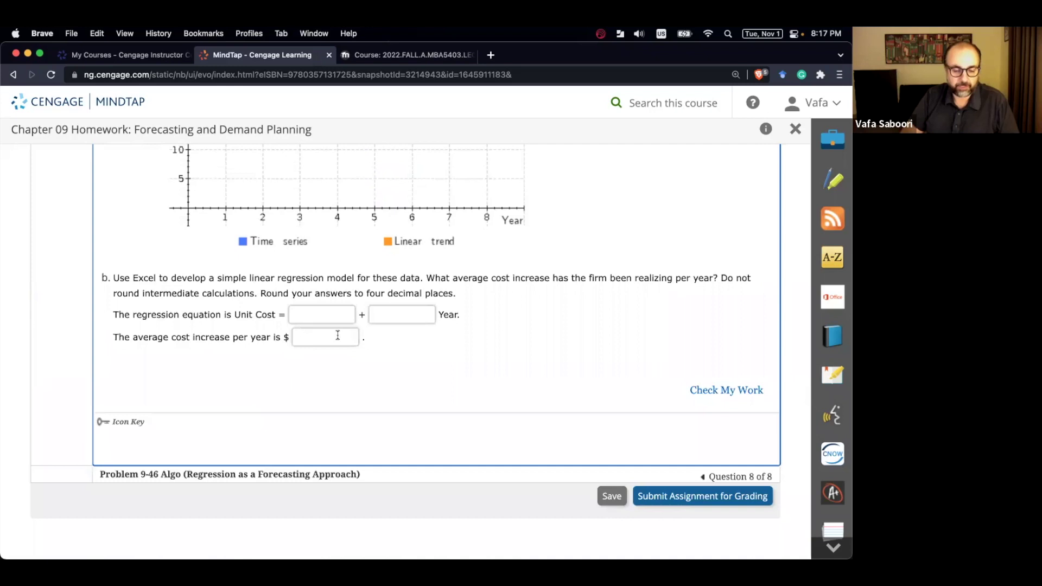
scroll(337, 335, up, 20)
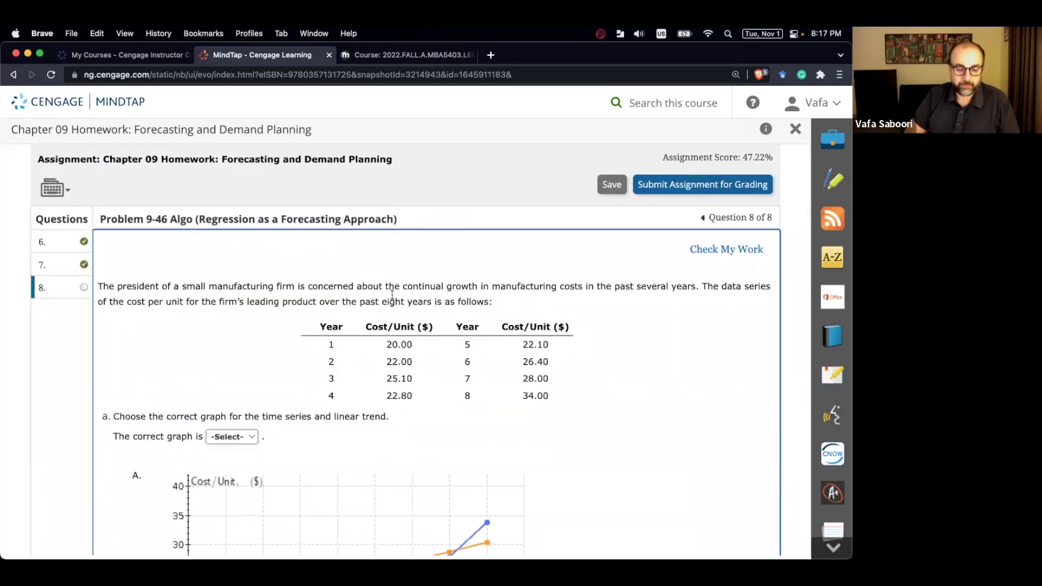
Copy the Year and Cost/Unit table from question 8 and paste it into a new worksheet in Excel.
drag(393, 296, 286, 410)
key(super+c)
key(ctrl+Up)
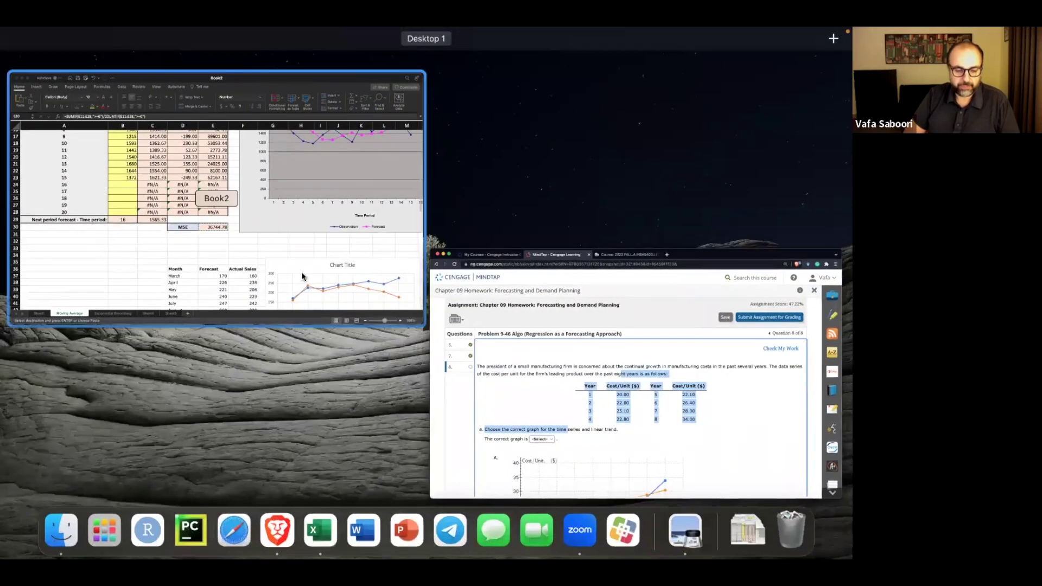
click(302, 274)
click(367, 539)
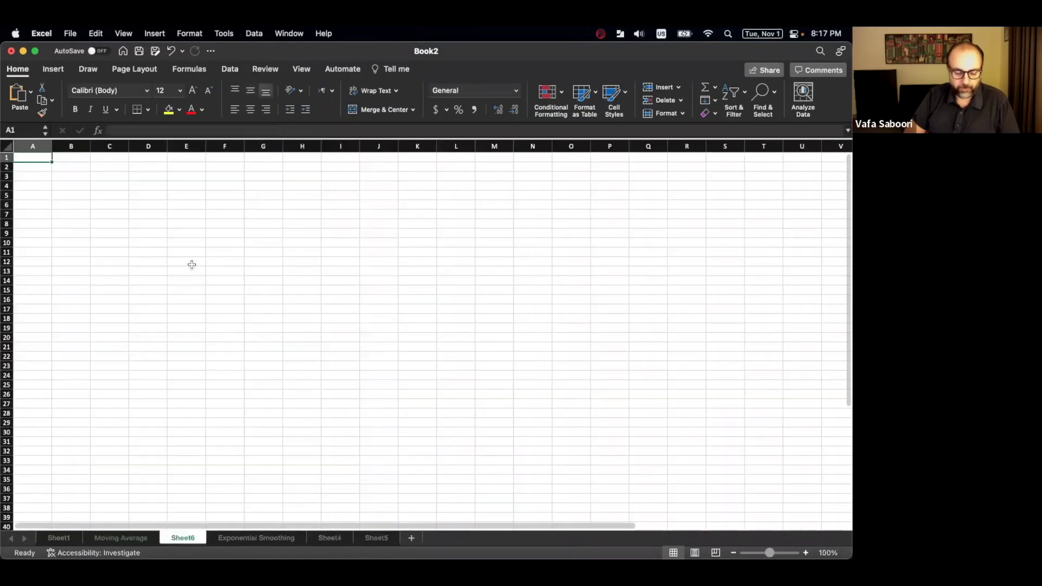
key(super+v)
Move the year 5 to 8 data from C3:D6 to A7:B10, directly below the year 4 row.
click(40, 160)
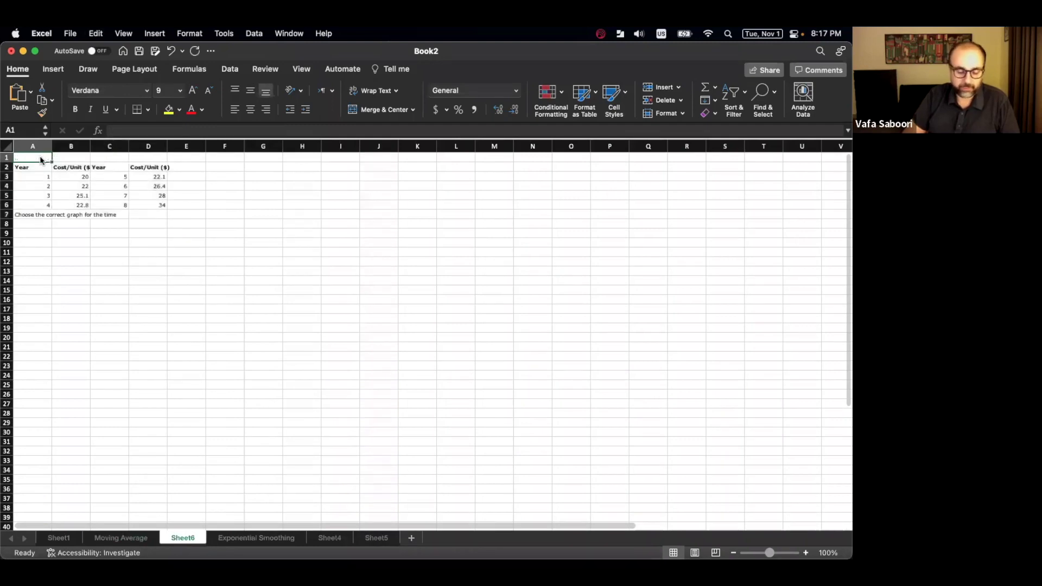
scroll(41, 160, up, 5)
drag(178, 204, 266, 259)
key(super+c)
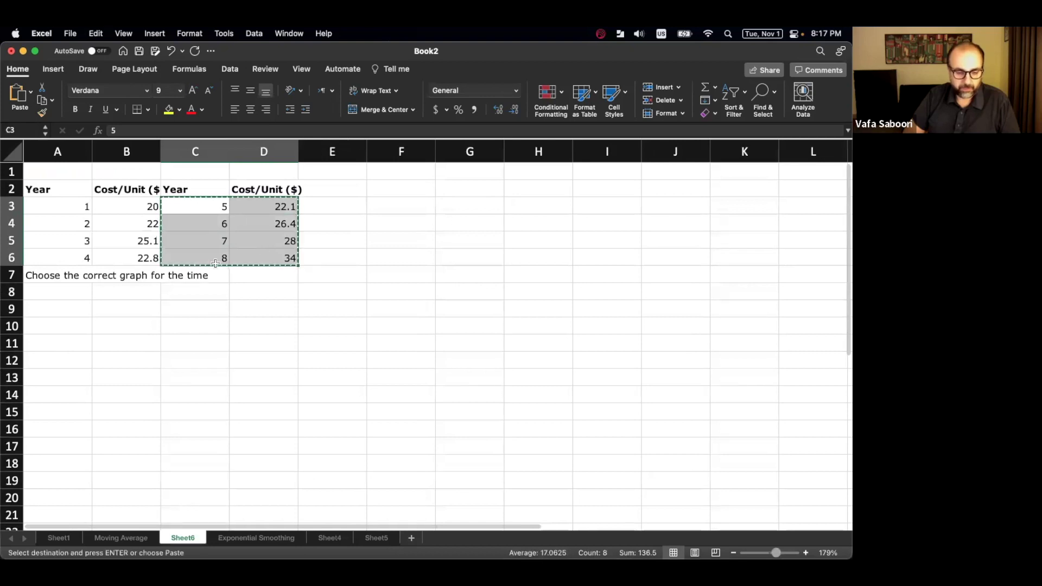
click(74, 275)
key(super+v)
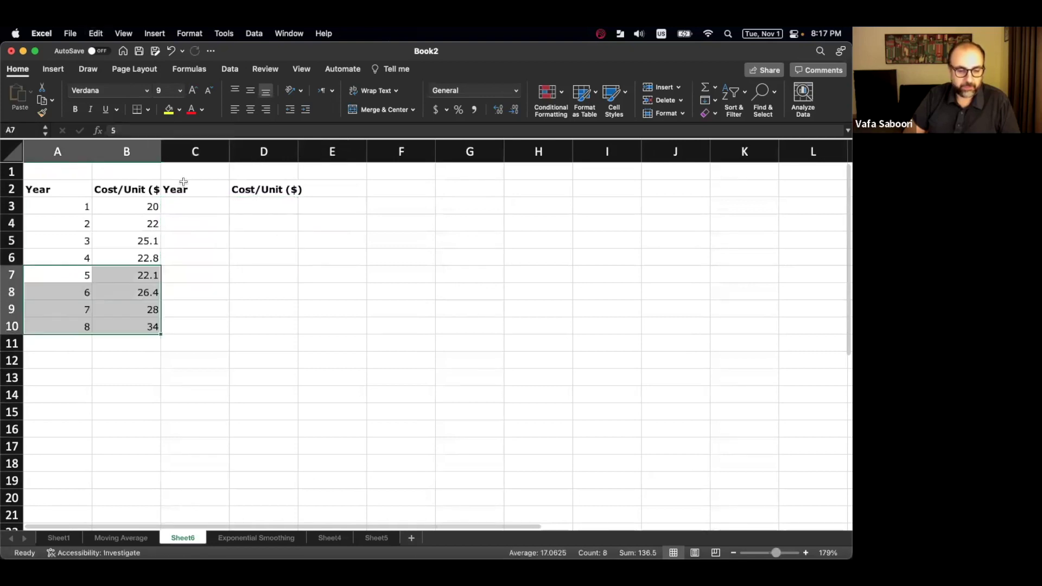
Delete the leftover columns C and D and the empty first row of the sheet.
drag(194, 152, 263, 154)
right_click(262, 156)
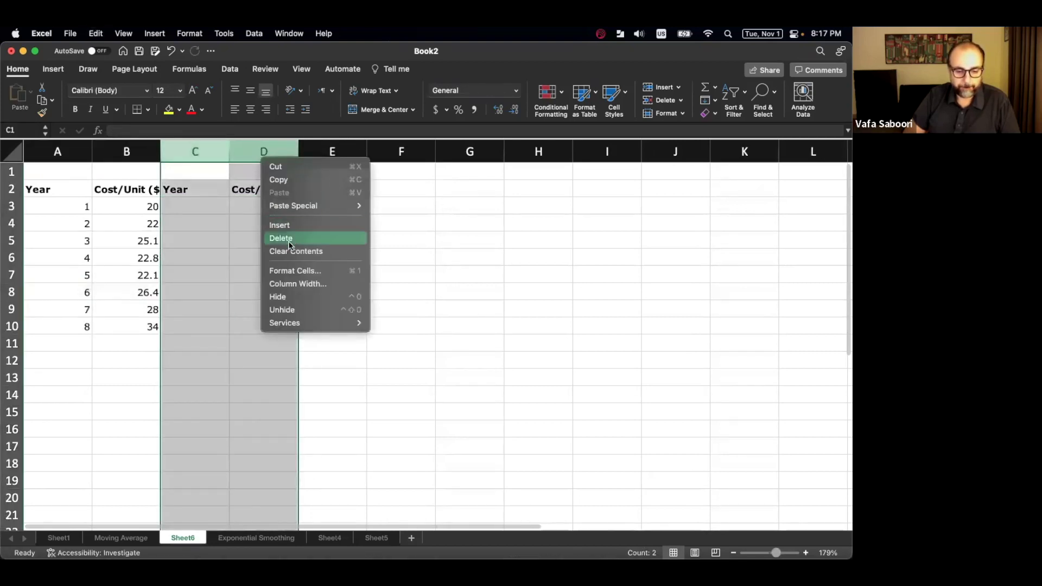
click(289, 240)
click(11, 171)
right_click(20, 173)
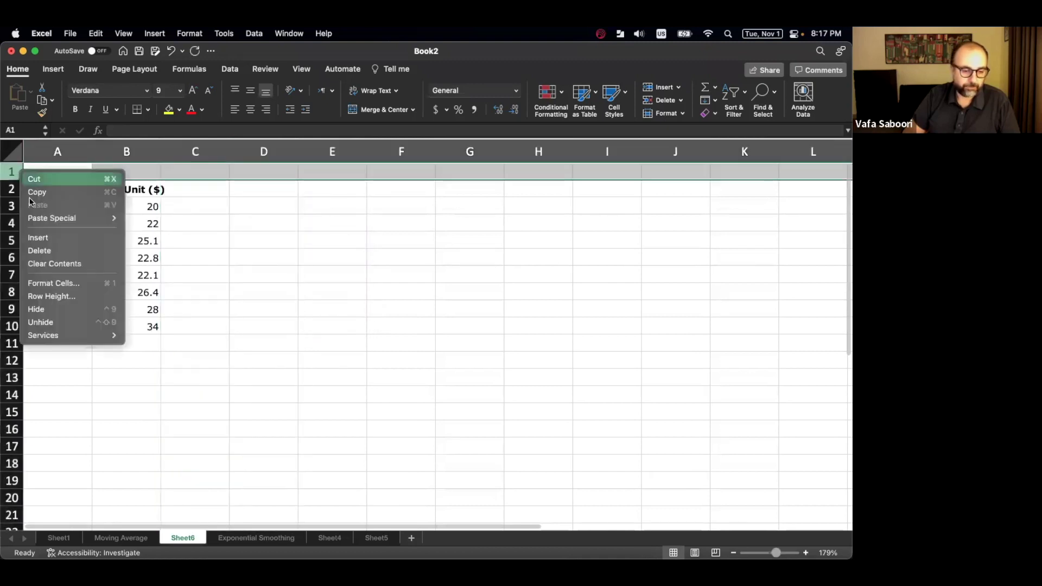
click(47, 251)
click(188, 219)
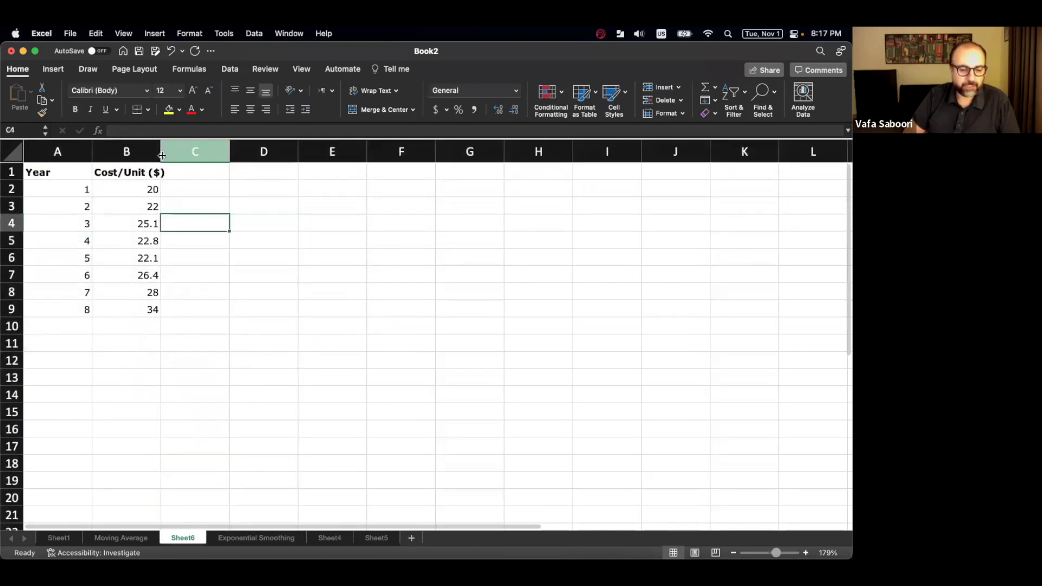
Fit the widths of columns A and B to their contents.
drag(161, 154, 161, 153)
click(94, 146)
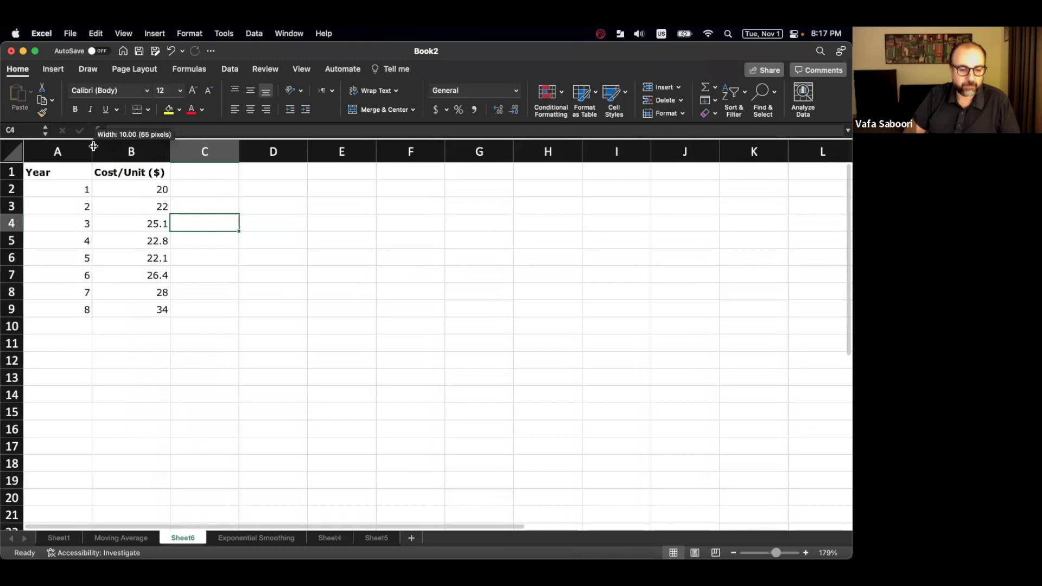
double_click(93, 146)
click(158, 201)
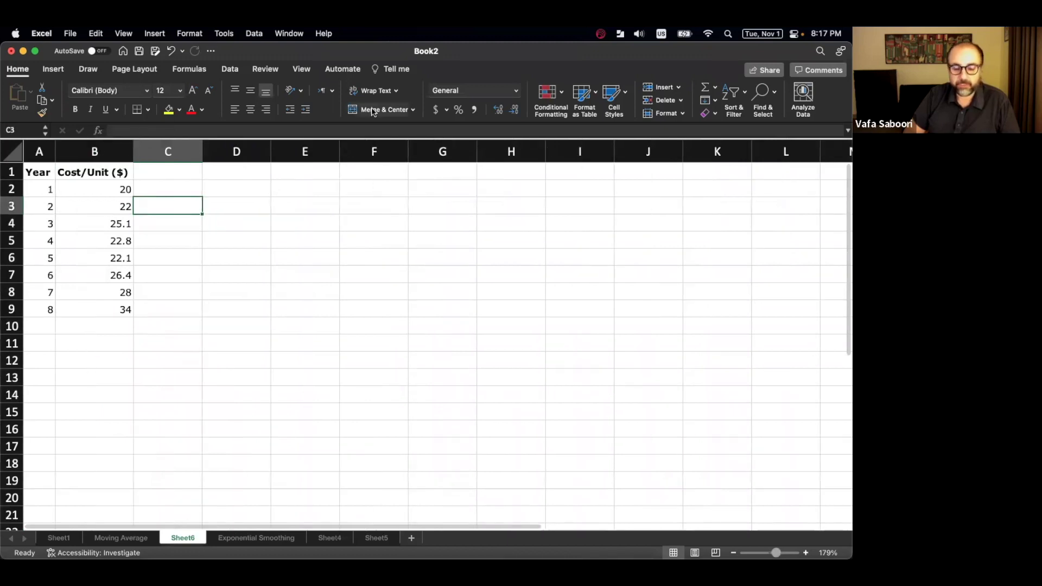
click(272, 229)
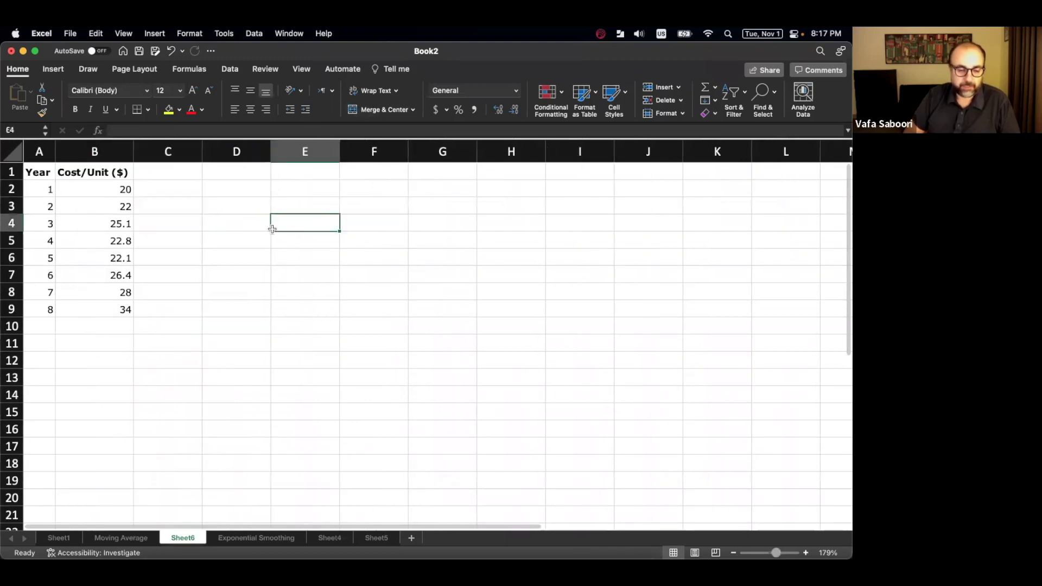
scroll(272, 228, down, 2)
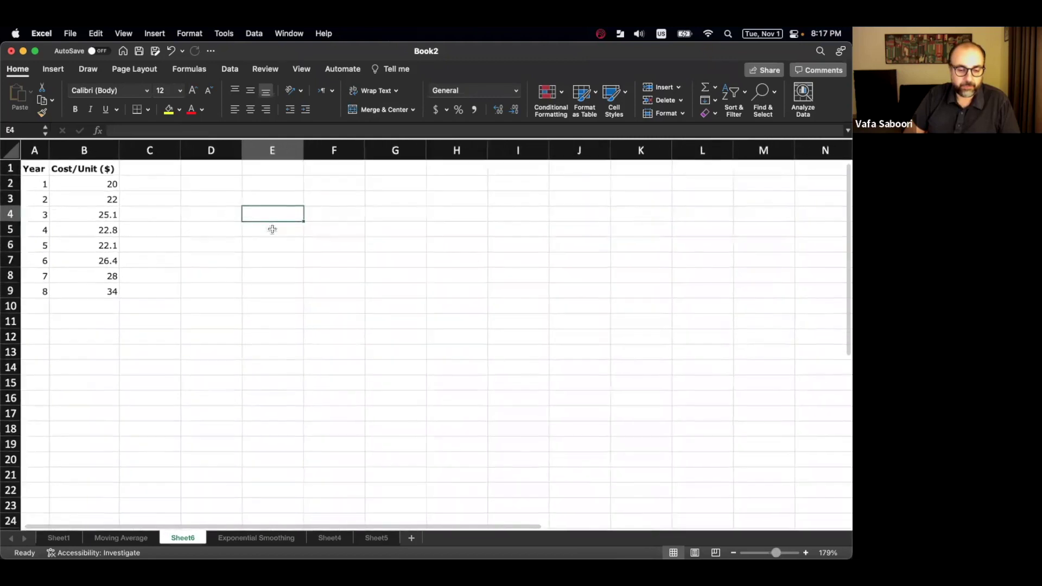
Start a Regression data analysis with Cost/Unit in B1:B9 as the Y range and Year in A1:A9 as the X range.
click(228, 69)
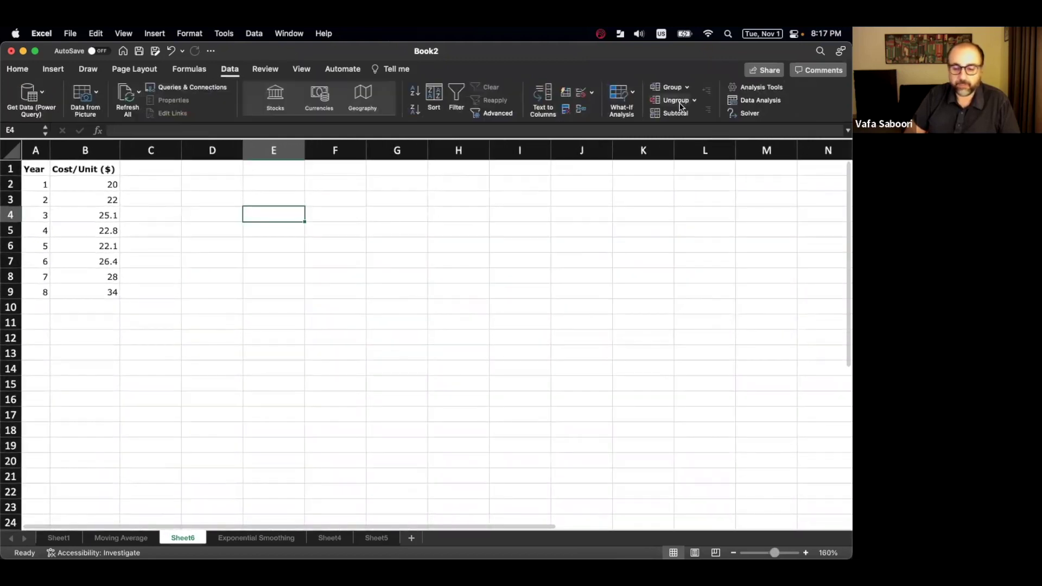
click(759, 101)
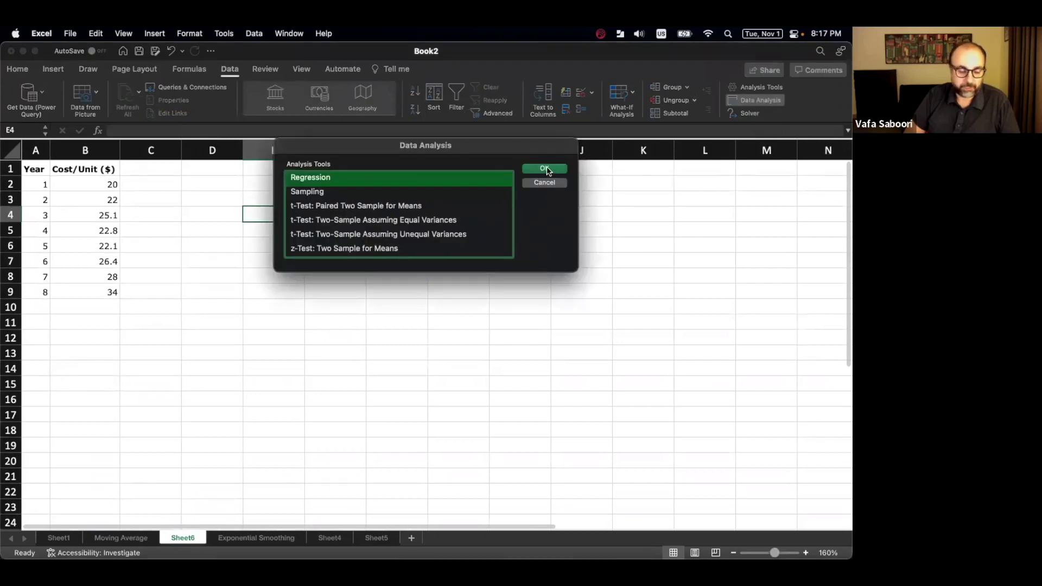
click(545, 169)
click(493, 147)
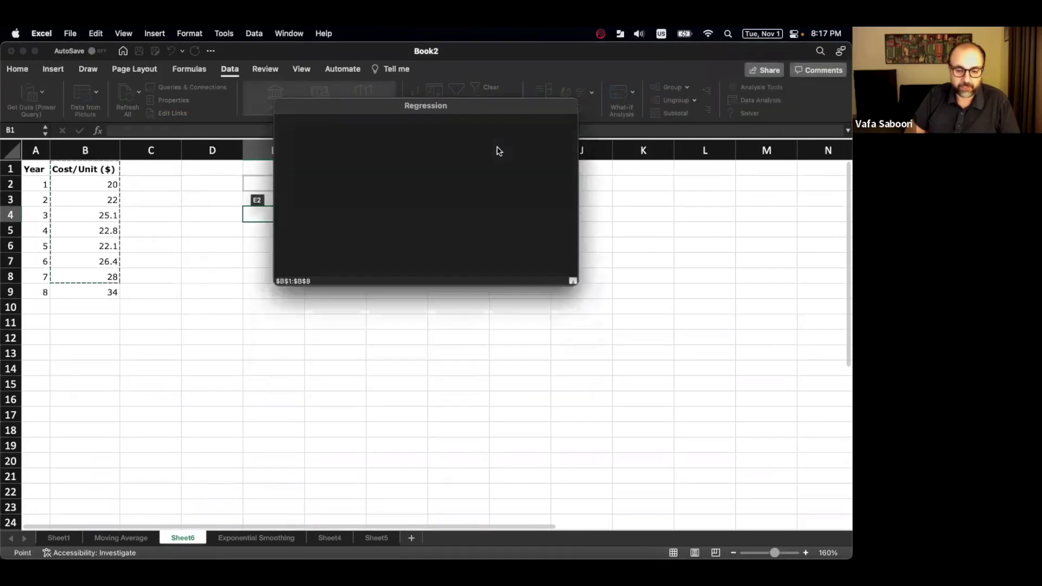
drag(106, 237, 112, 291)
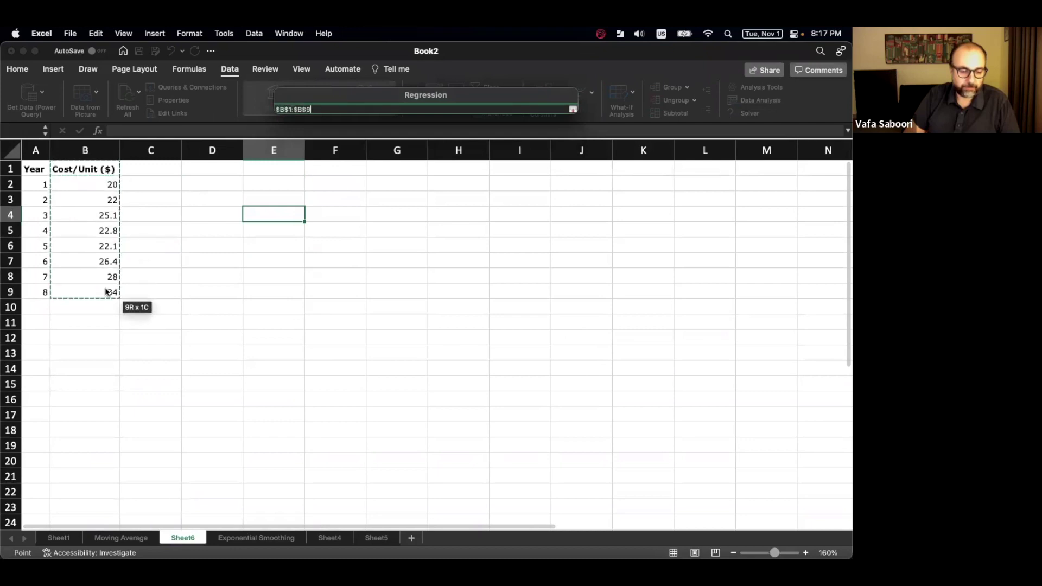
click(572, 109)
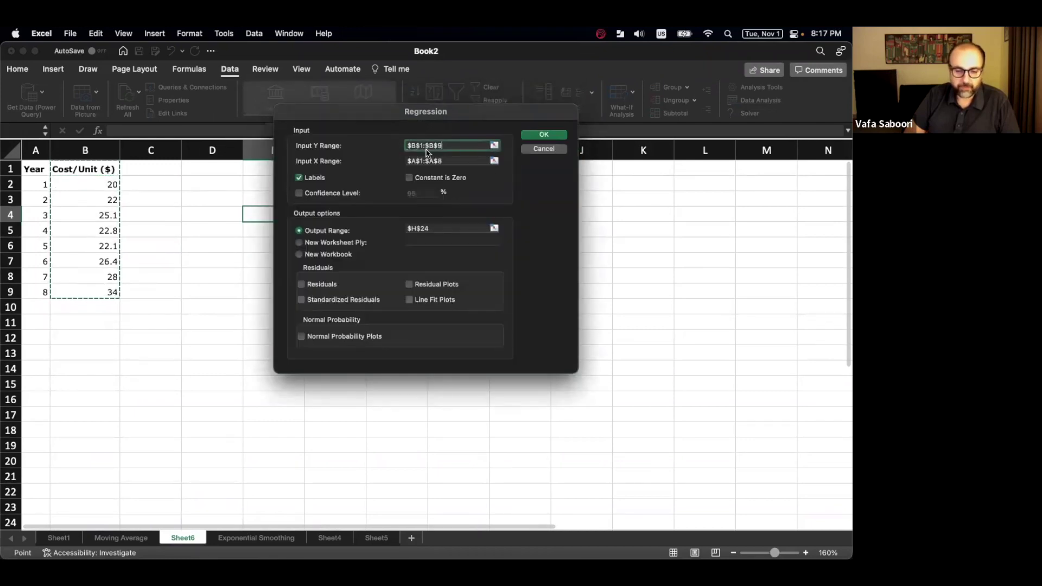
click(491, 158)
drag(48, 168, 45, 293)
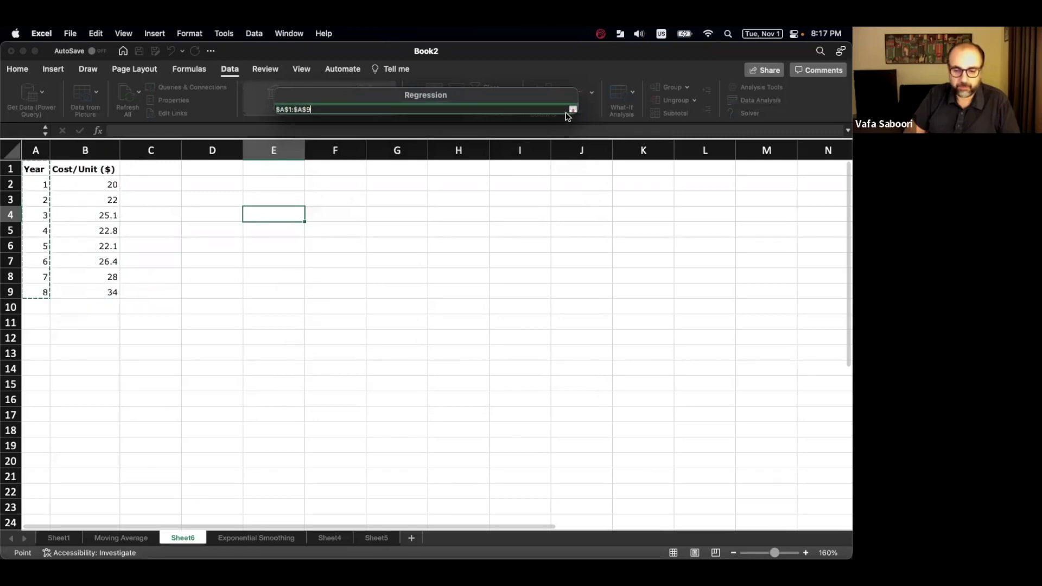
click(573, 109)
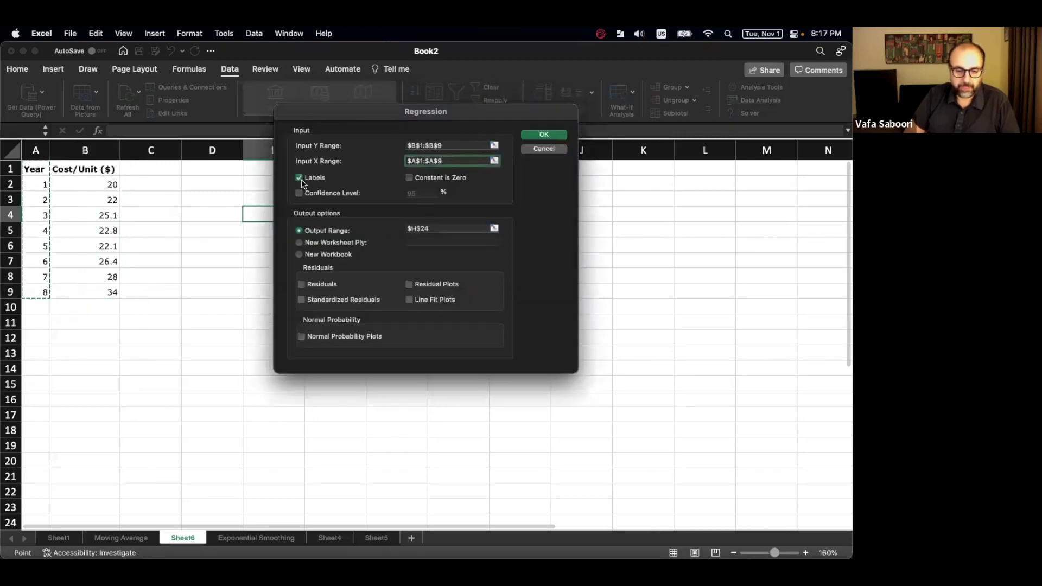
Set the regression output range to E1, include line fit plots, and run the analysis.
click(493, 229)
click(233, 170)
click(260, 170)
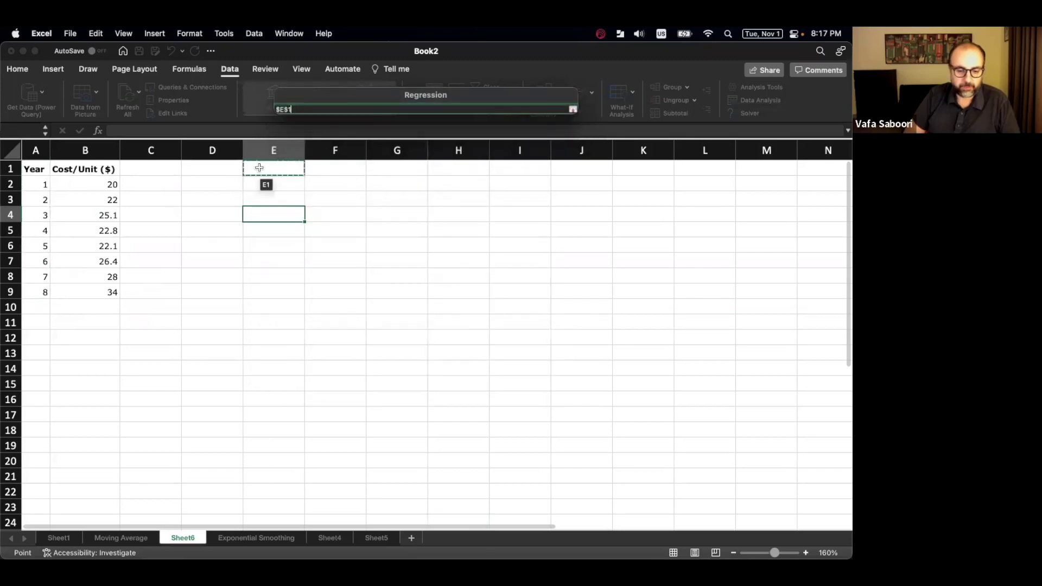
click(572, 109)
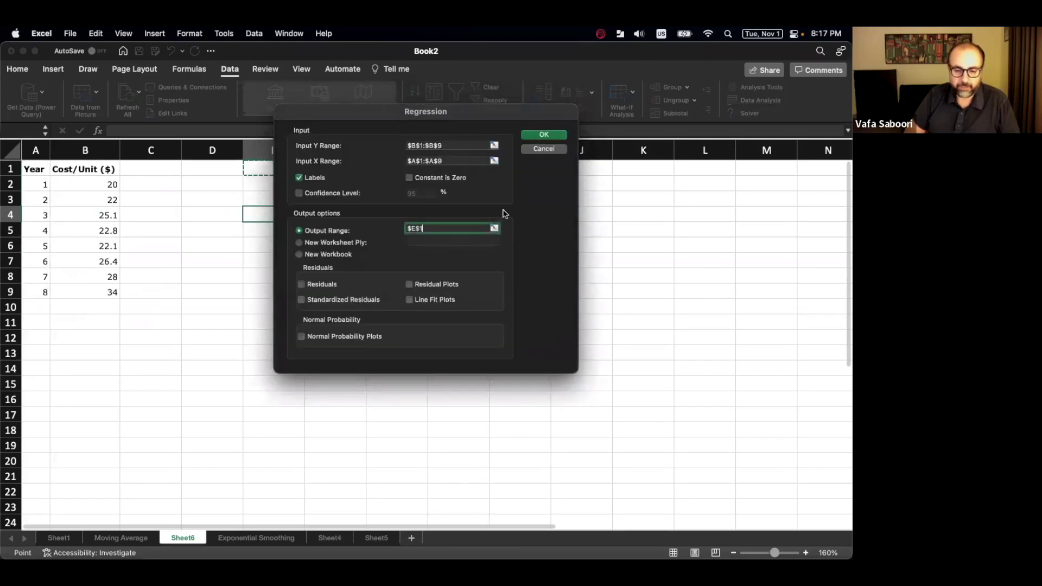
click(422, 286)
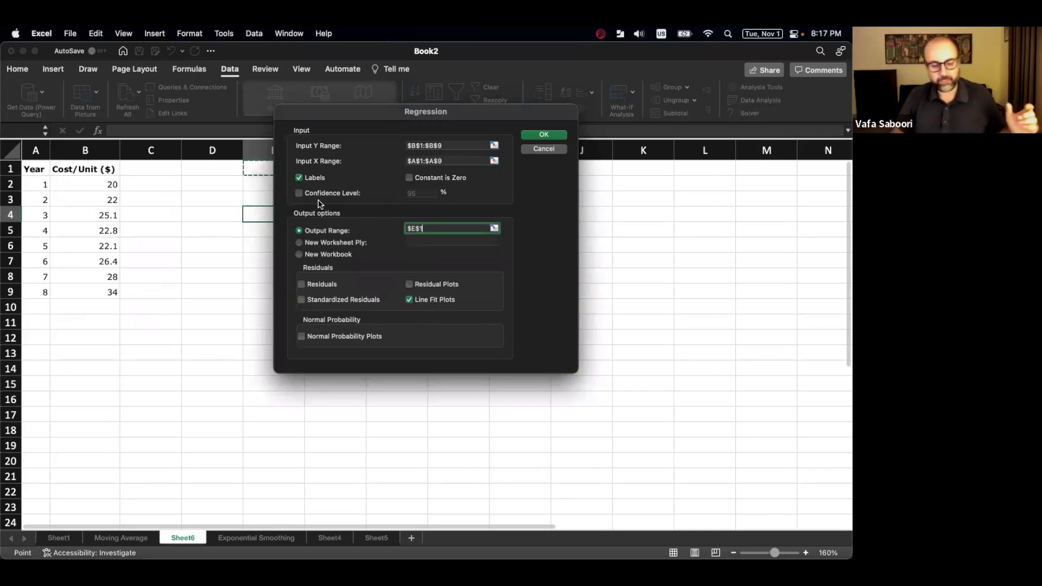
click(553, 137)
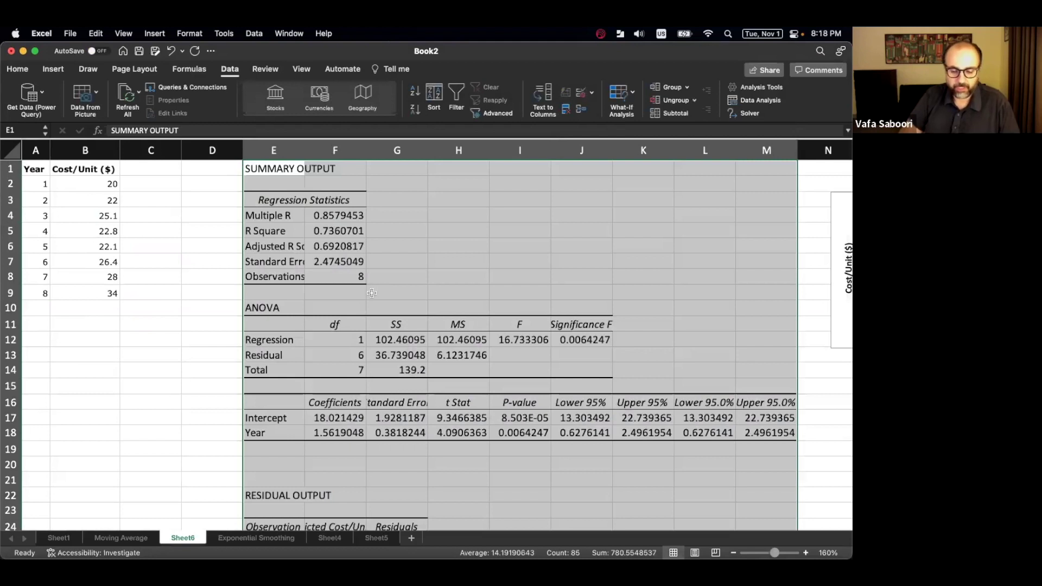
Move the Year Line Fit Plot chart beside the residual output table and make it taller, down to about row 34.
click(372, 293)
drag(571, 189, 379, 361)
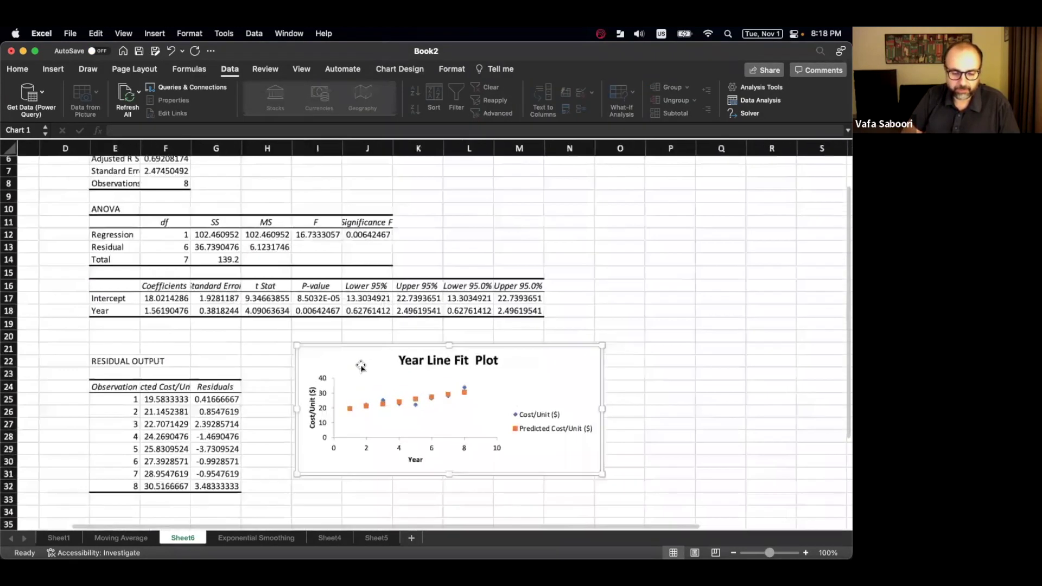
scroll(360, 366, up, 5)
scroll(638, 420, down, 2)
drag(474, 389, 471, 452)
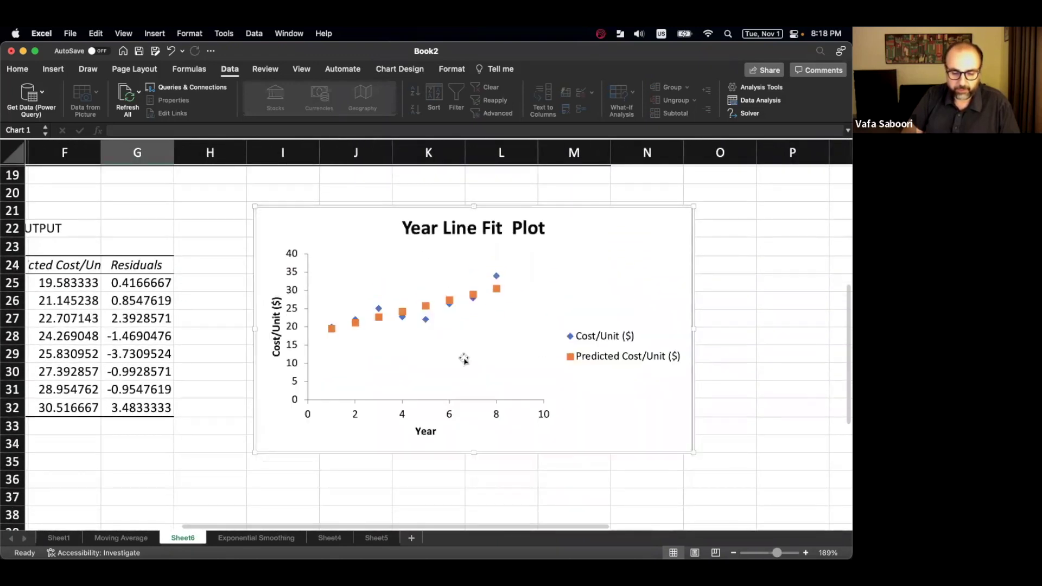
Change the Predicted Cost/Unit series of the line fit plot to a scatter with straight lines and markers.
click(429, 307)
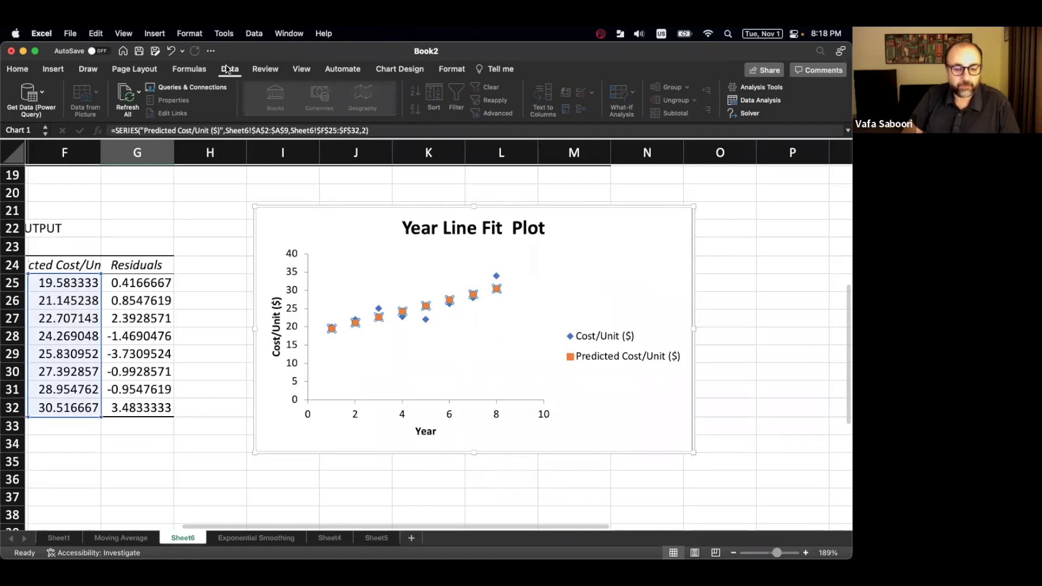
click(391, 69)
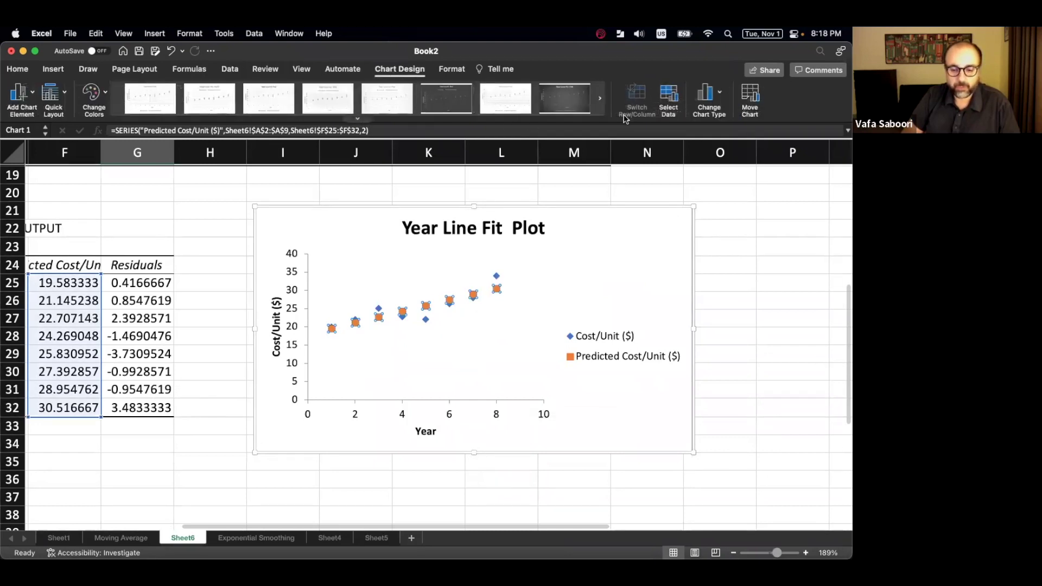
click(706, 100)
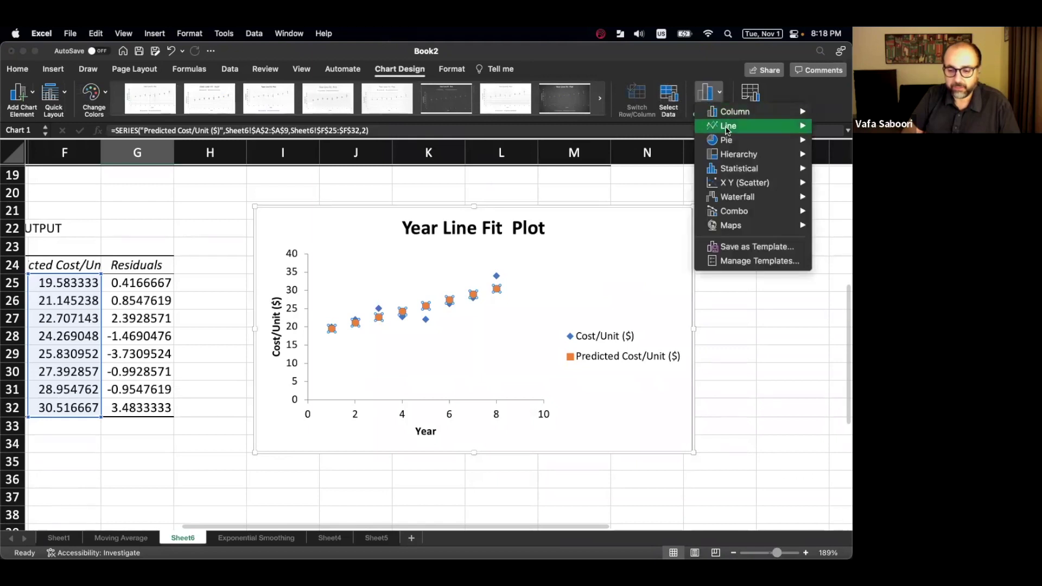
mouse_move(737, 187)
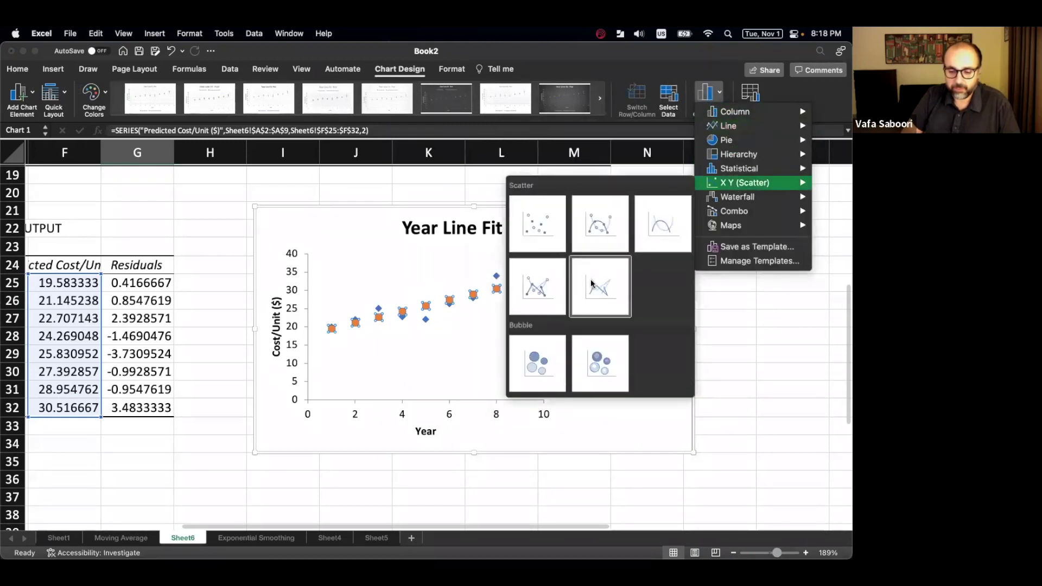
click(543, 288)
Change the Cost/Unit series to a scatter with straight lines and markers as well, and deselect the chart.
click(484, 277)
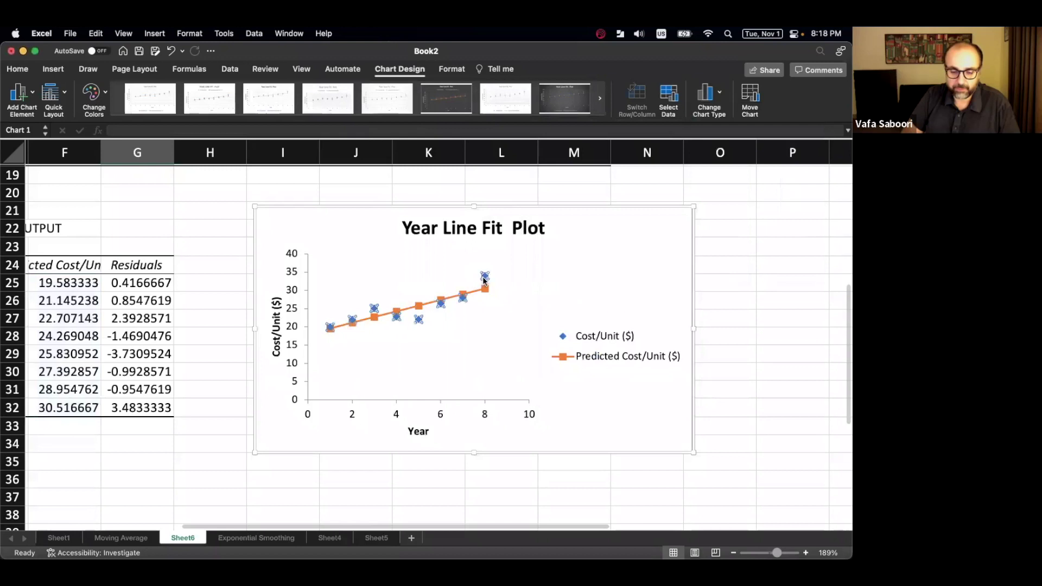
click(719, 96)
mouse_move(733, 189)
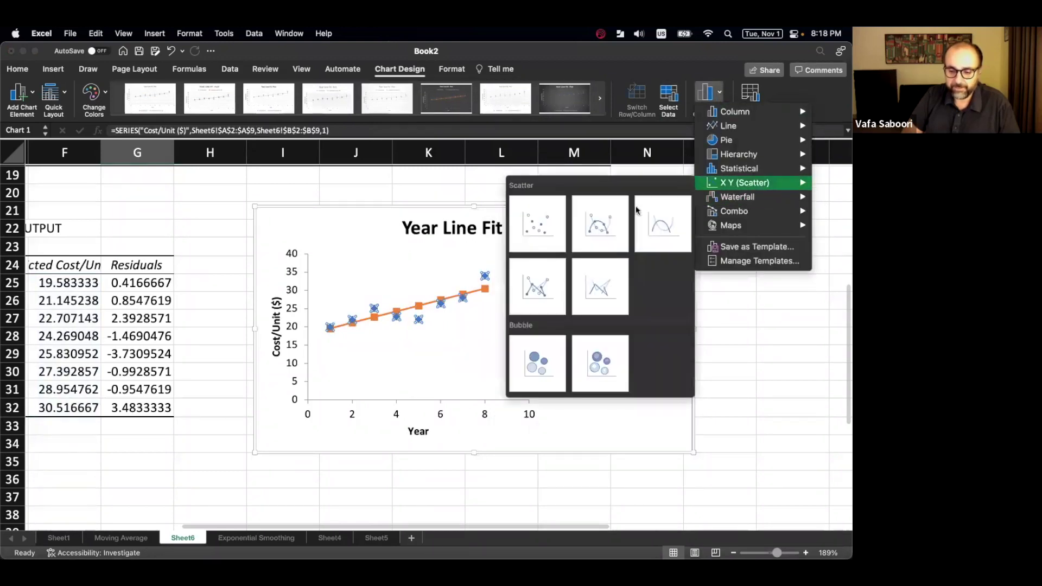
click(537, 287)
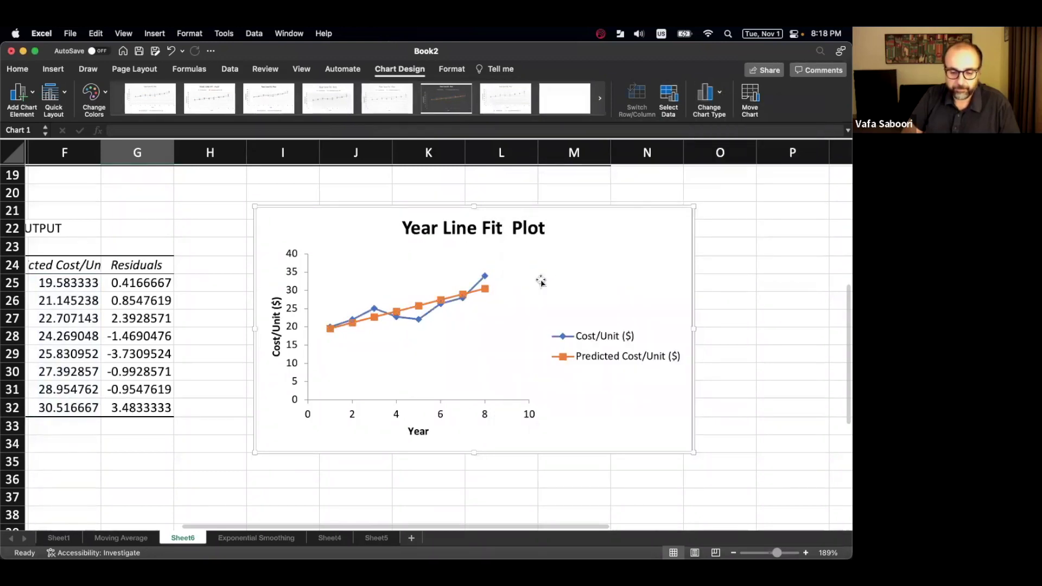
click(756, 289)
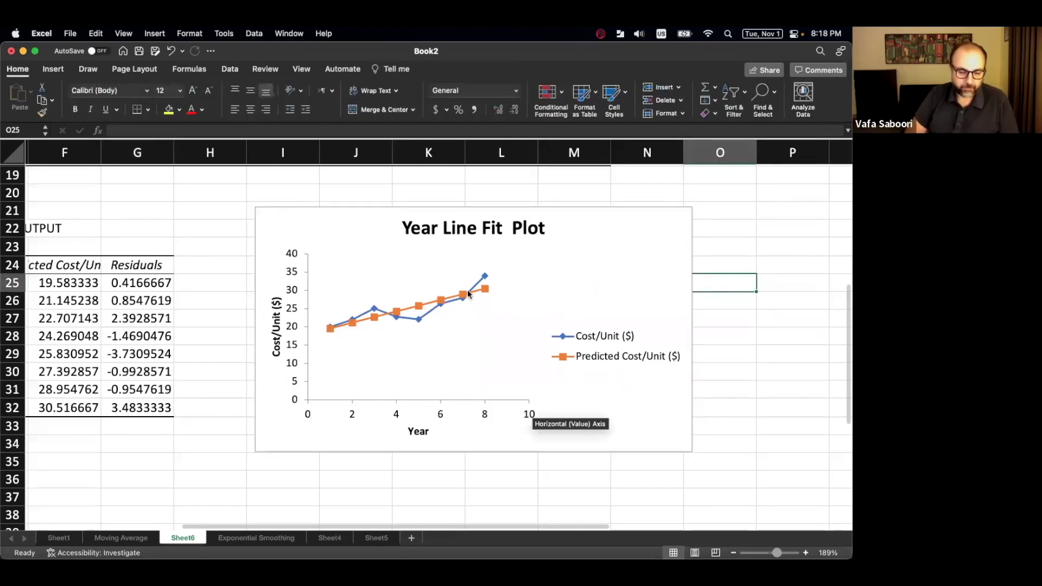
Switch to MindTap in the browser and compare the answer graphs of question 8 part a with the Excel line fit plot.
key(ctrl+Up)
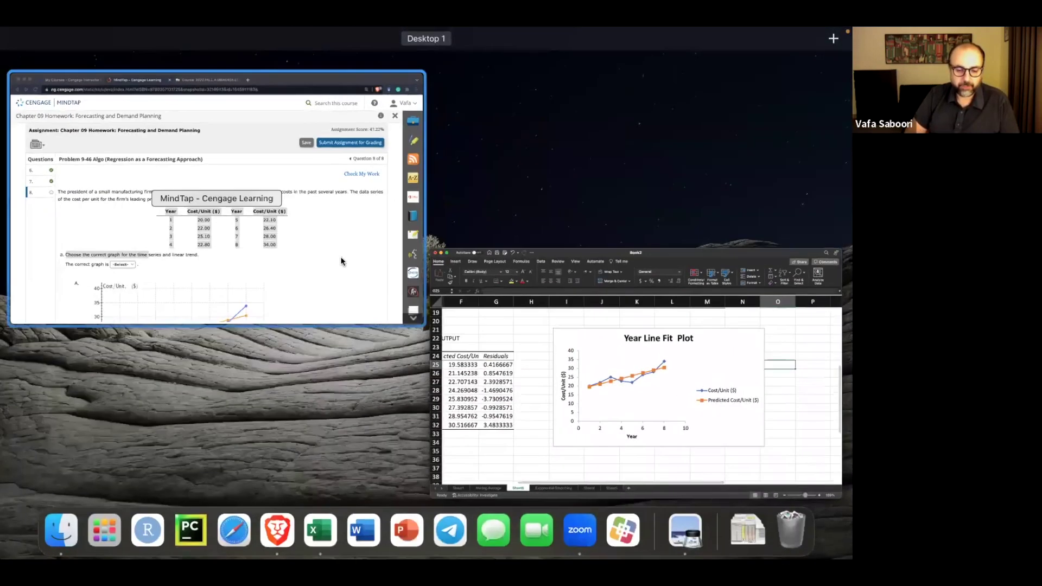
click(342, 261)
scroll(258, 354, down, 10)
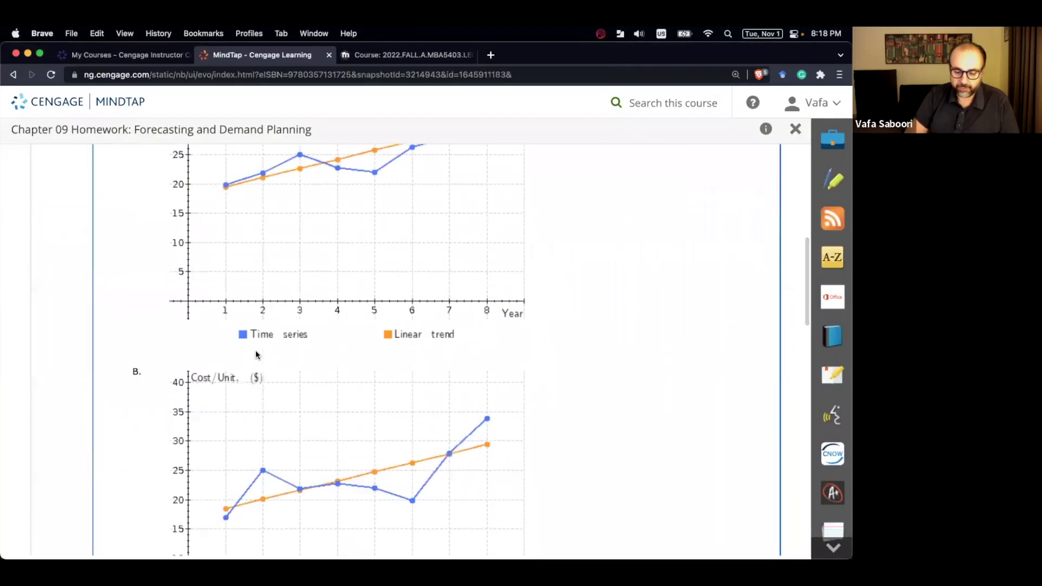
key(super+minus)
key(super+minus)
scroll(257, 354, up, 3)
scroll(257, 354, down, 1)
scroll(257, 354, down, 1)
key(ctrl+Up)
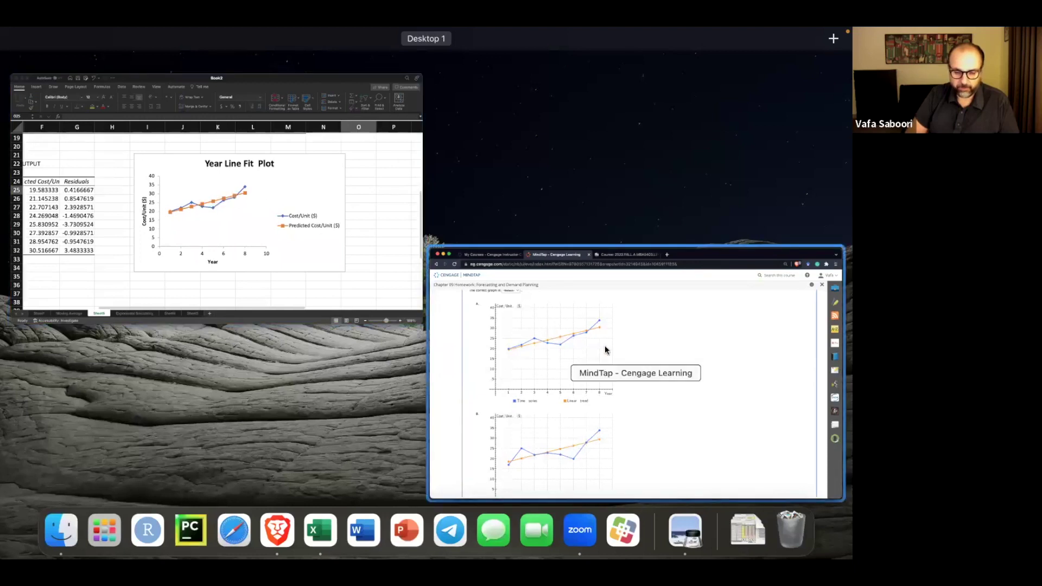
click(623, 333)
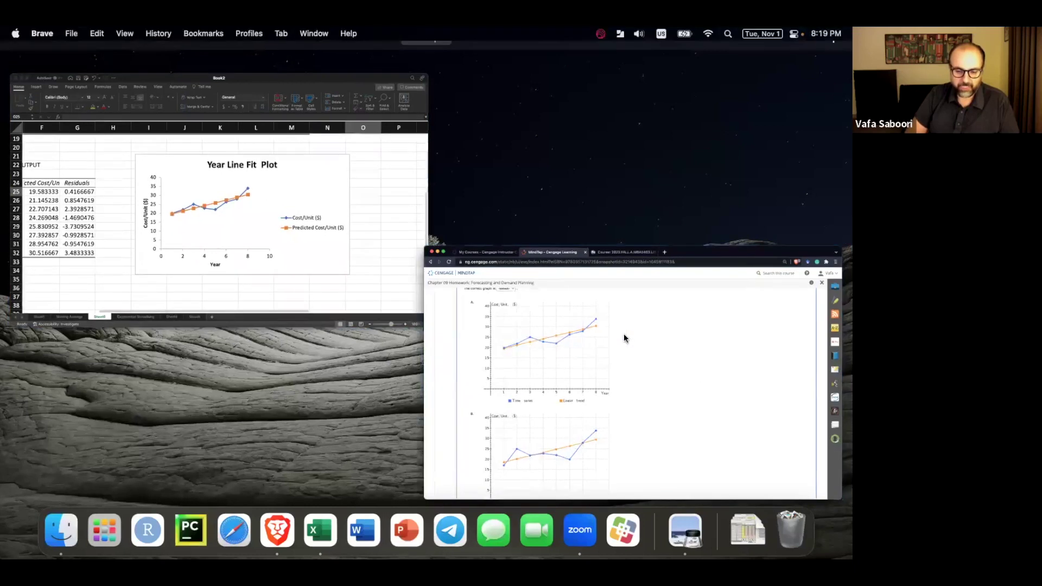
key(ctrl+Up)
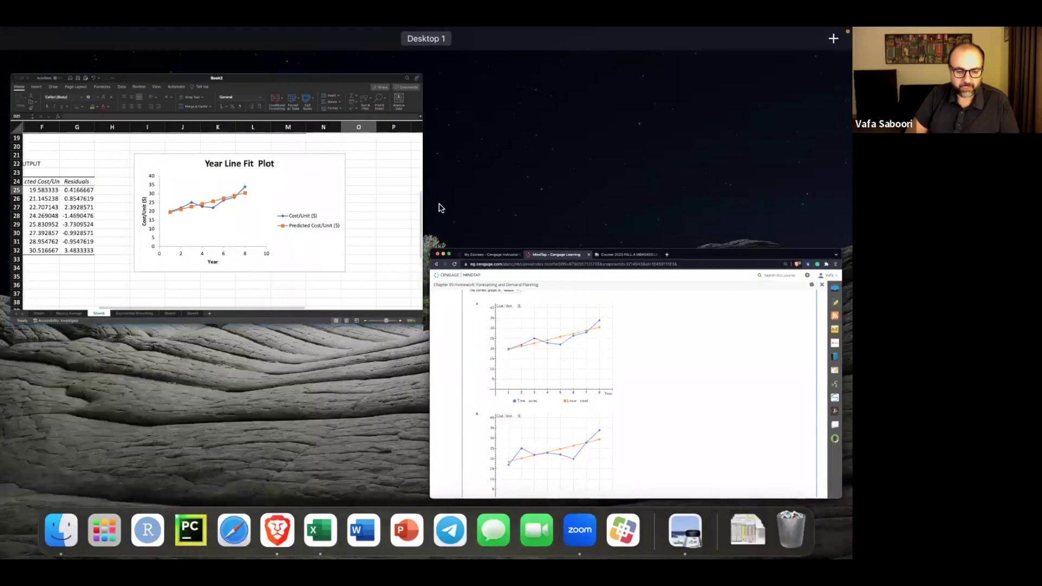
click(593, 349)
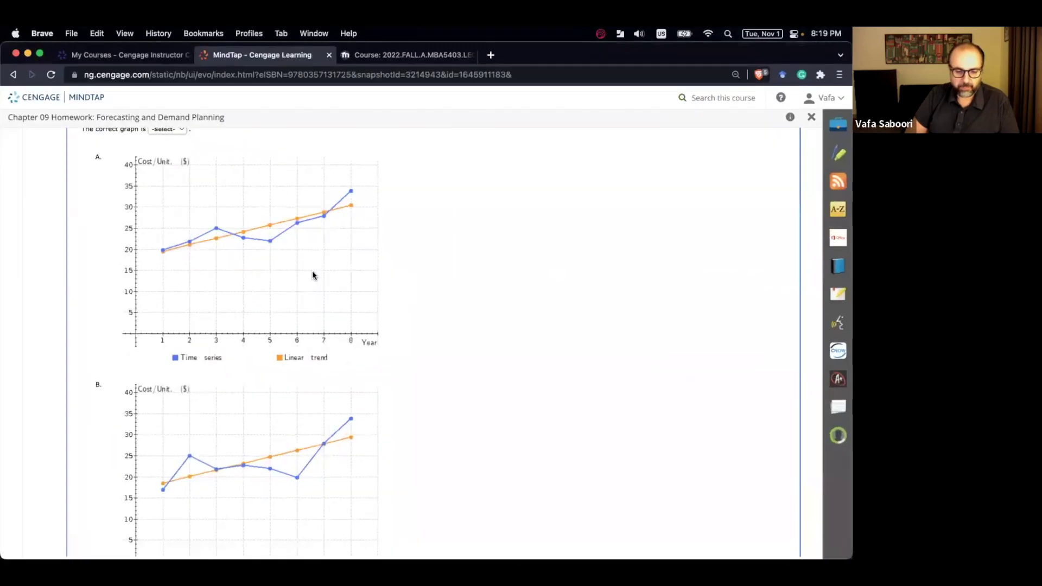
Choose graph A as the correct graph in part a and check the work.
scroll(306, 271, up, 5)
click(168, 292)
click(320, 330)
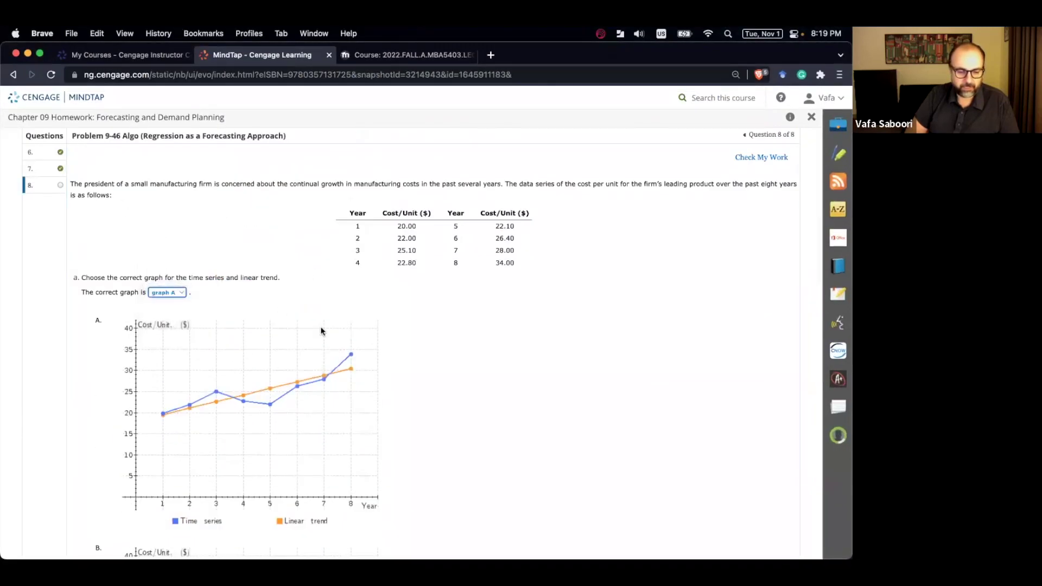
scroll(321, 330, down, 15)
click(751, 434)
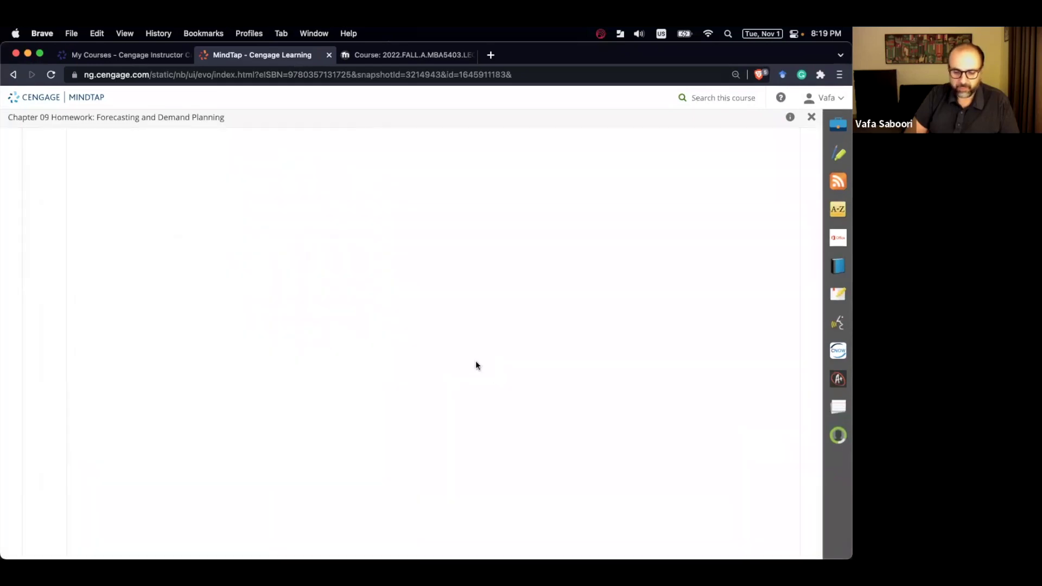
scroll(475, 360, down, 1)
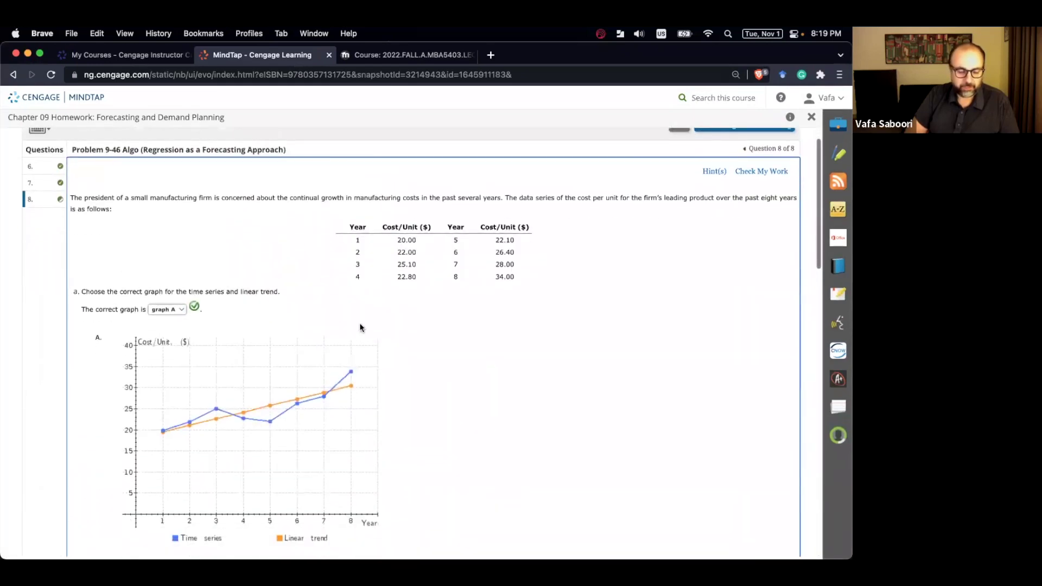
Read part b of question 8, then switch to Excel and examine the Intercept and Year coefficients in F17 and F18.
key(super+equal)
scroll(418, 392, down, 10)
scroll(418, 397, down, 3)
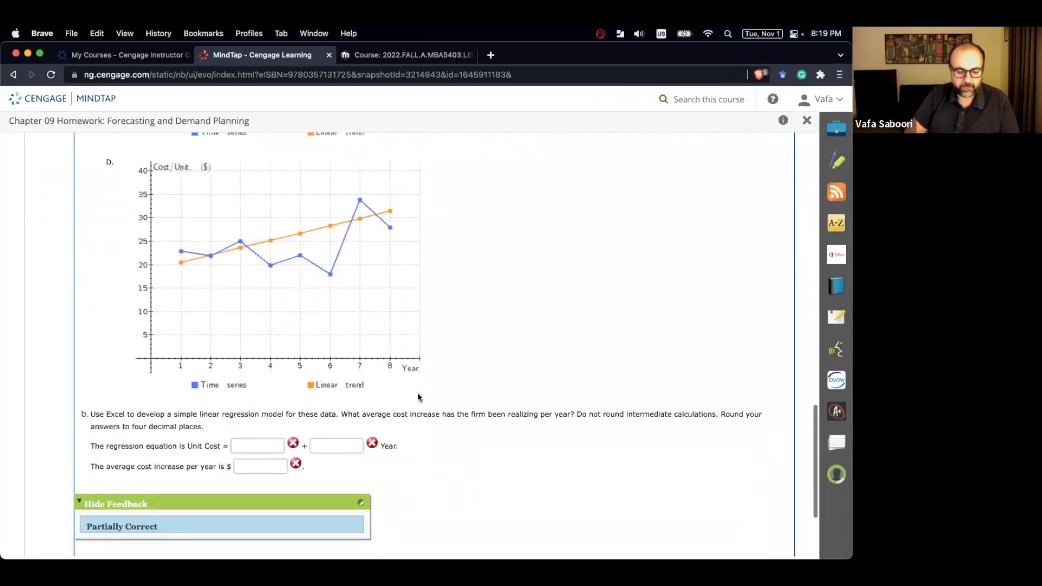
key(super+equal)
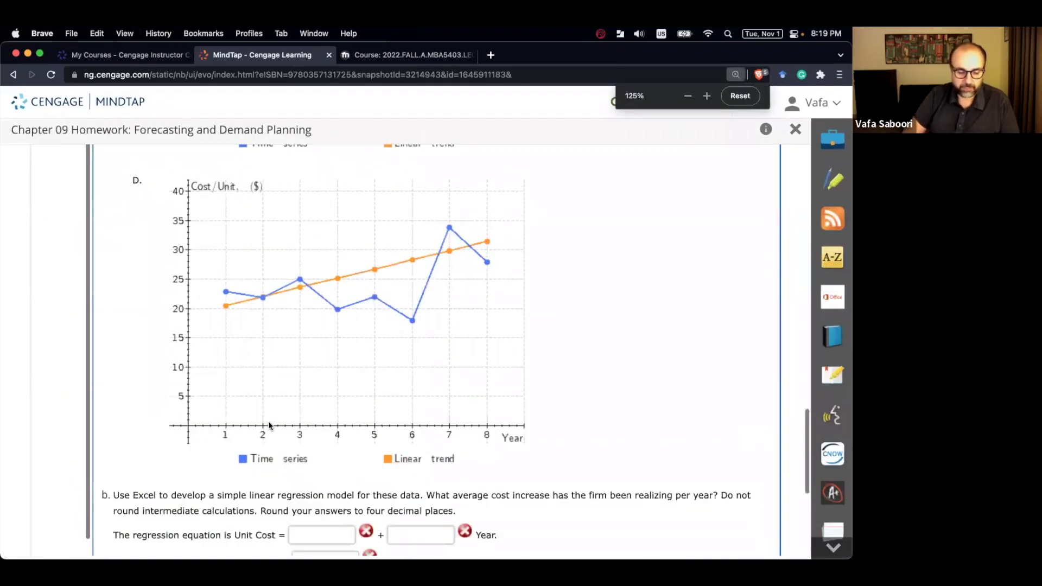
scroll(269, 426, down, 5)
key(ctrl+Up)
click(258, 236)
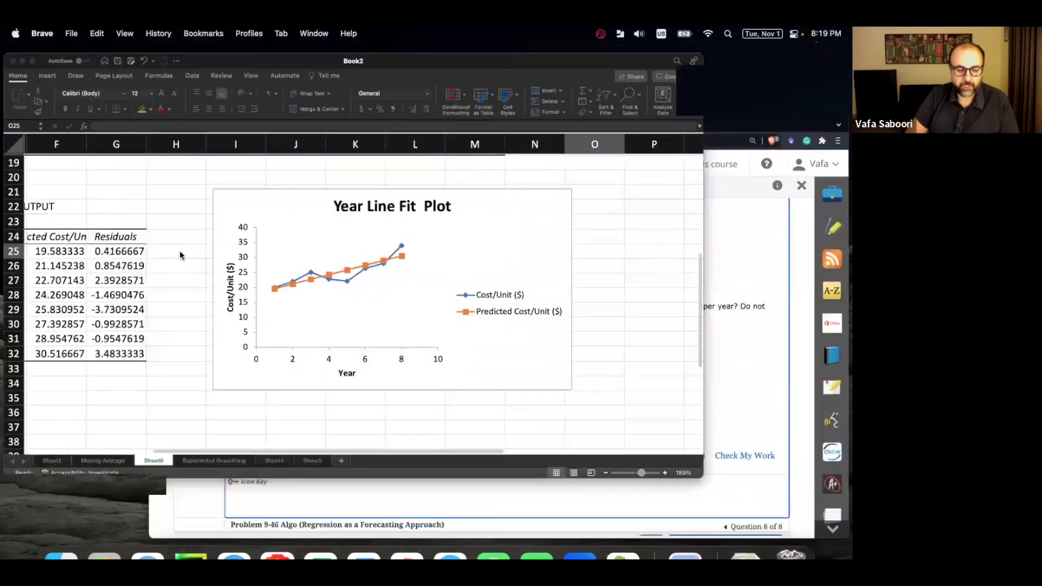
scroll(181, 250, up, 8)
scroll(181, 251, down, 2)
scroll(180, 251, right, 1)
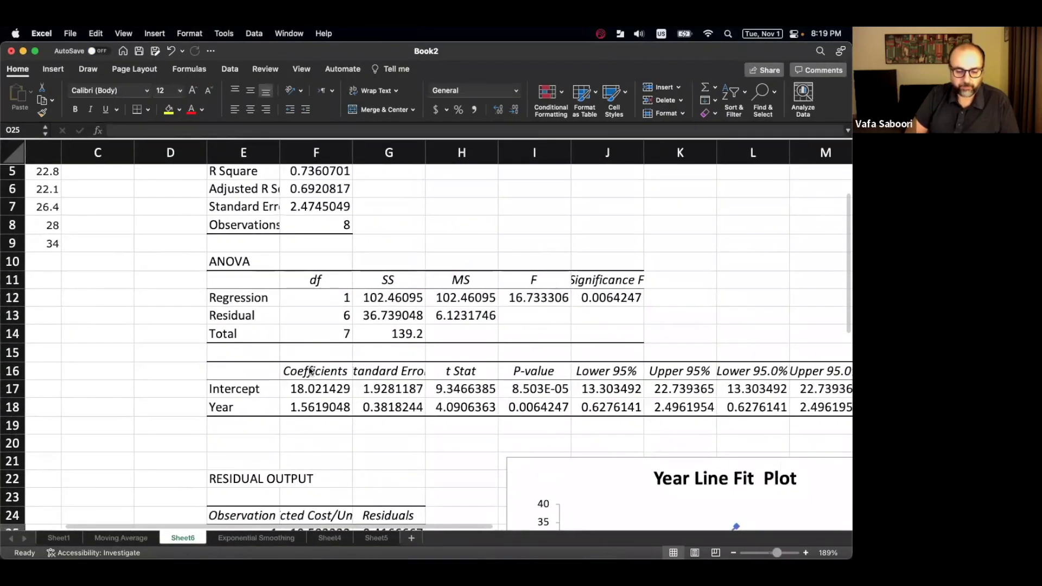
click(313, 386)
click(311, 406)
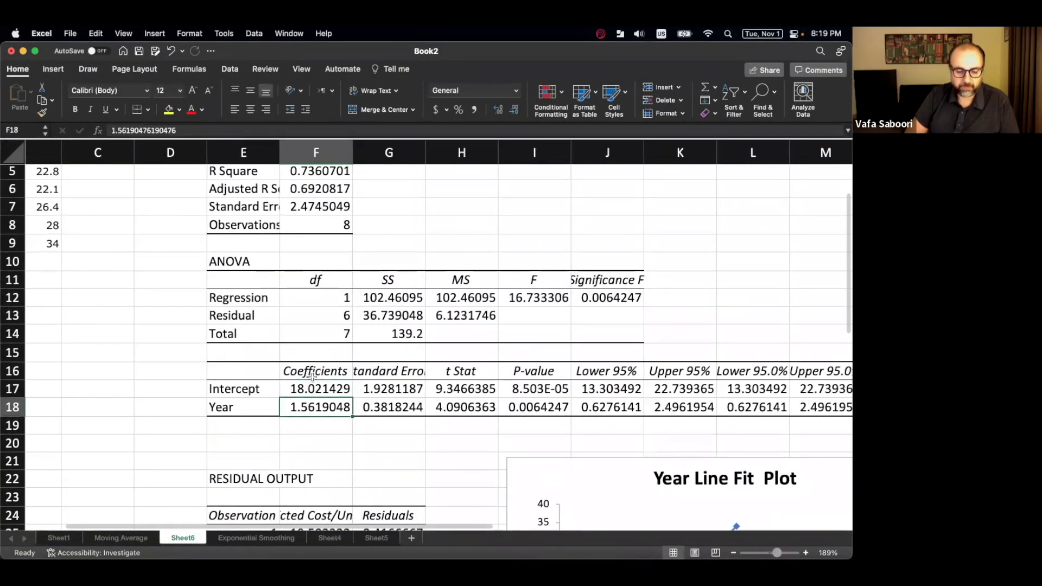
Highlight the regression coefficients in F16:F18 in yellow, and copy the intercept from F17 into MindTap's first blank of the unit cost equation.
drag(313, 375, 313, 406)
click(169, 110)
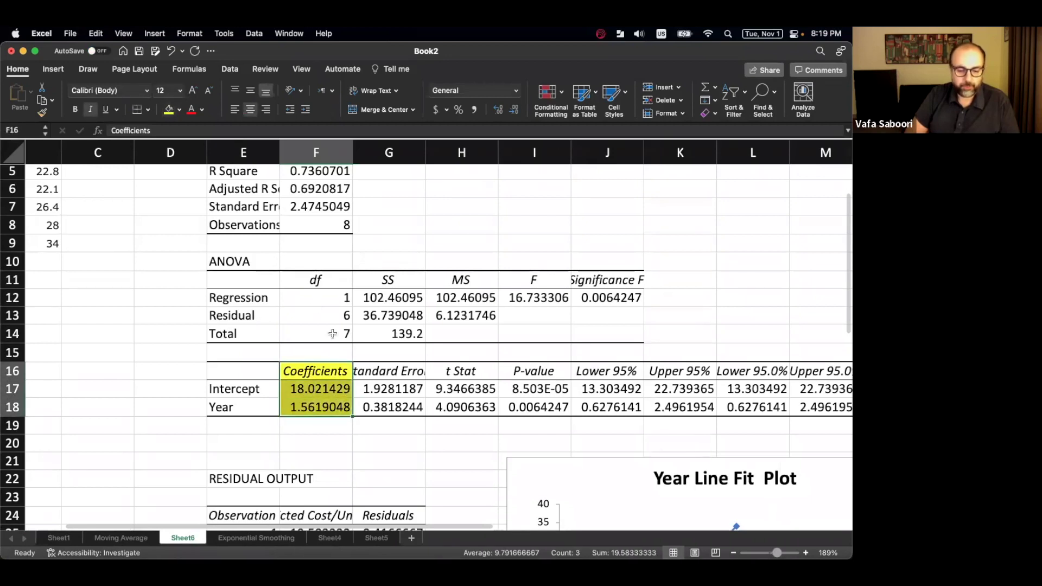
click(319, 387)
key(super+c)
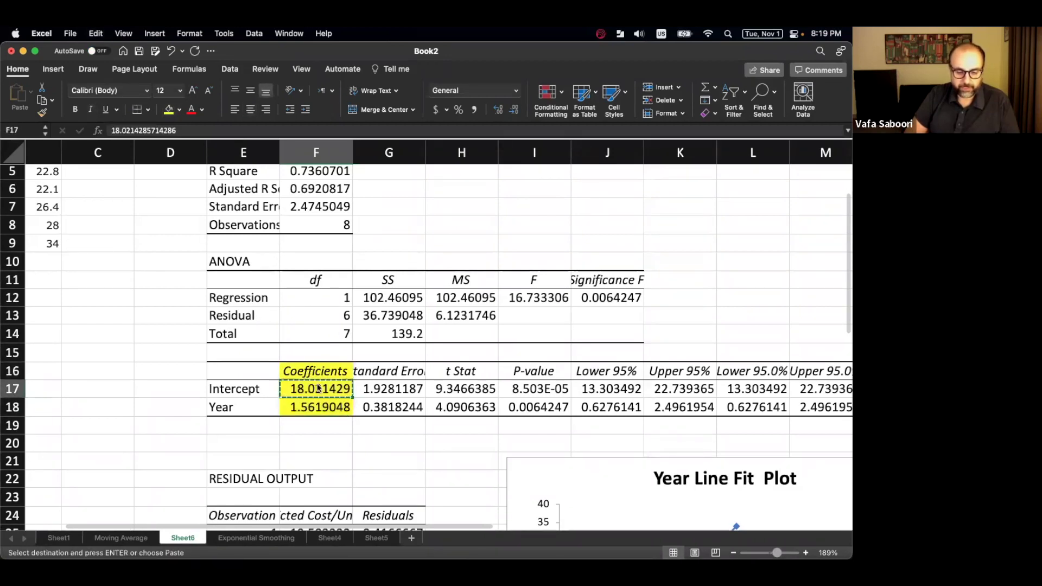
key(ctrl+Up)
click(265, 283)
click(313, 323)
key(super+v)
Copy the Year coefficient from F18 in Excel into the equation's second blank in MindTap and check the work.
key(ctrl+Up)
click(232, 271)
click(317, 408)
key(super+c)
key(ctrl+Up)
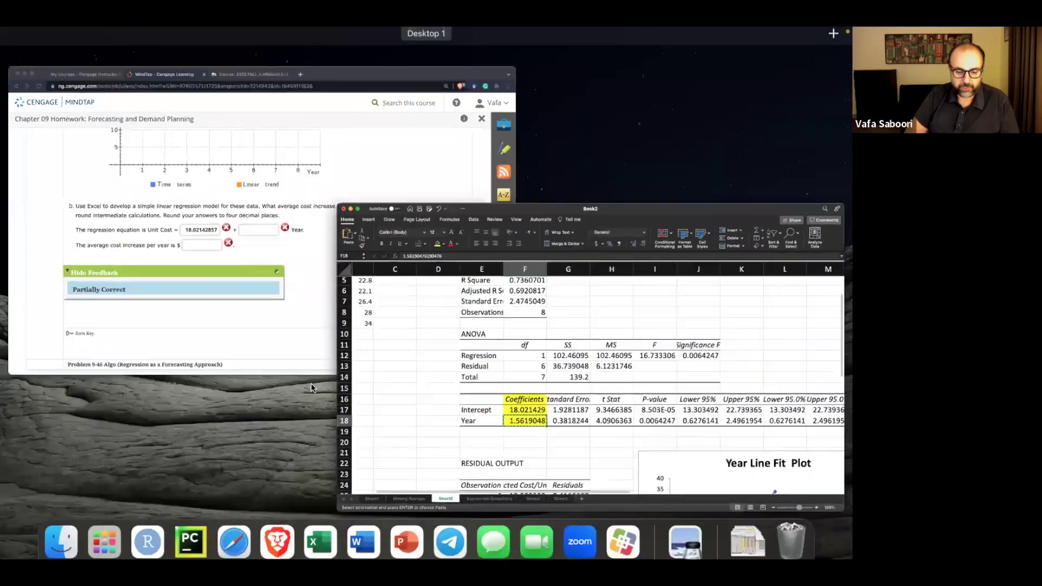
click(285, 246)
click(409, 313)
key(super+v)
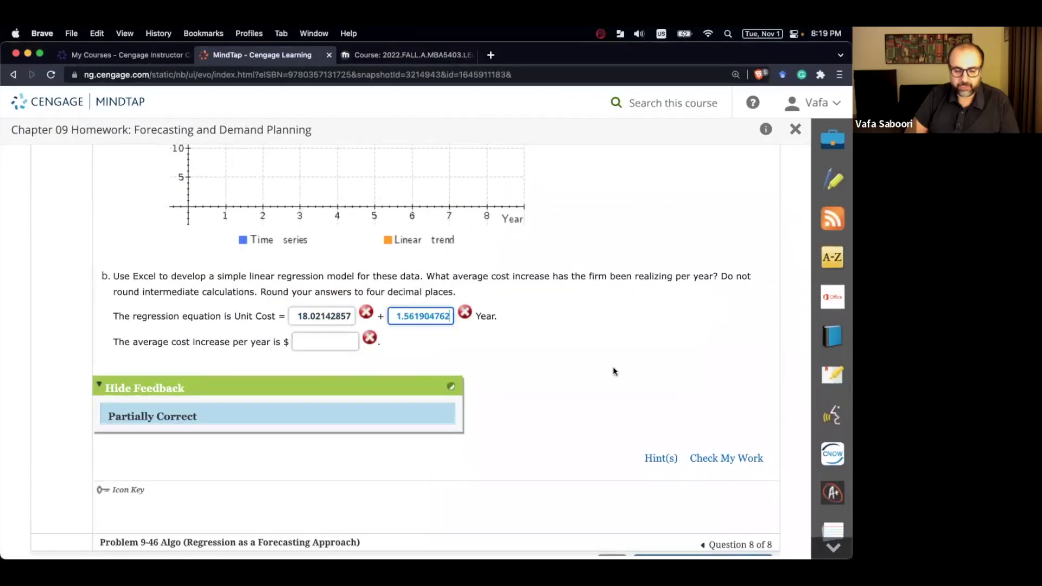
click(738, 458)
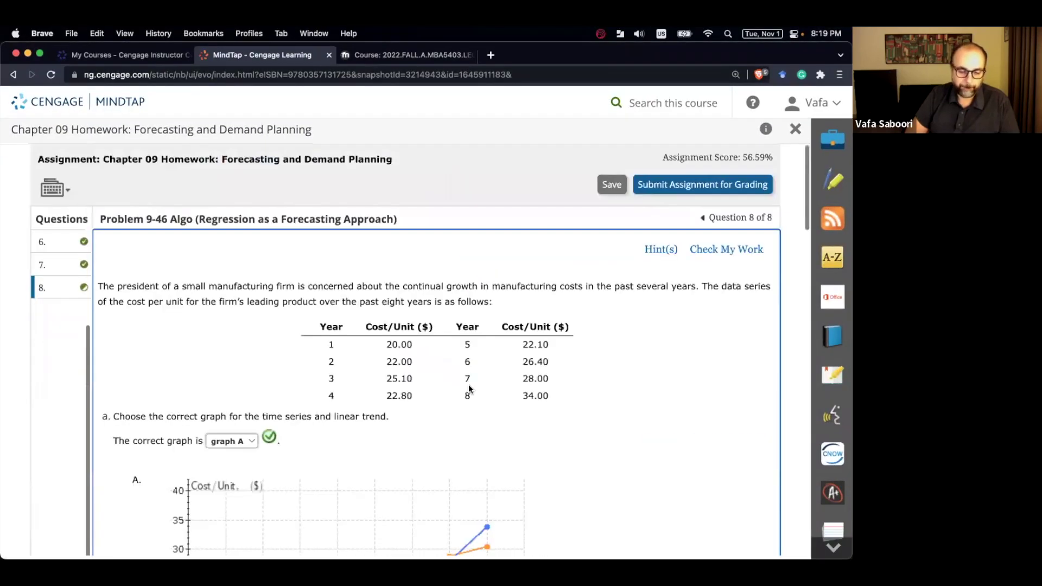
Enter 1.561904762 as the average cost increase per year in part b and check the work.
scroll(470, 389, up, 2)
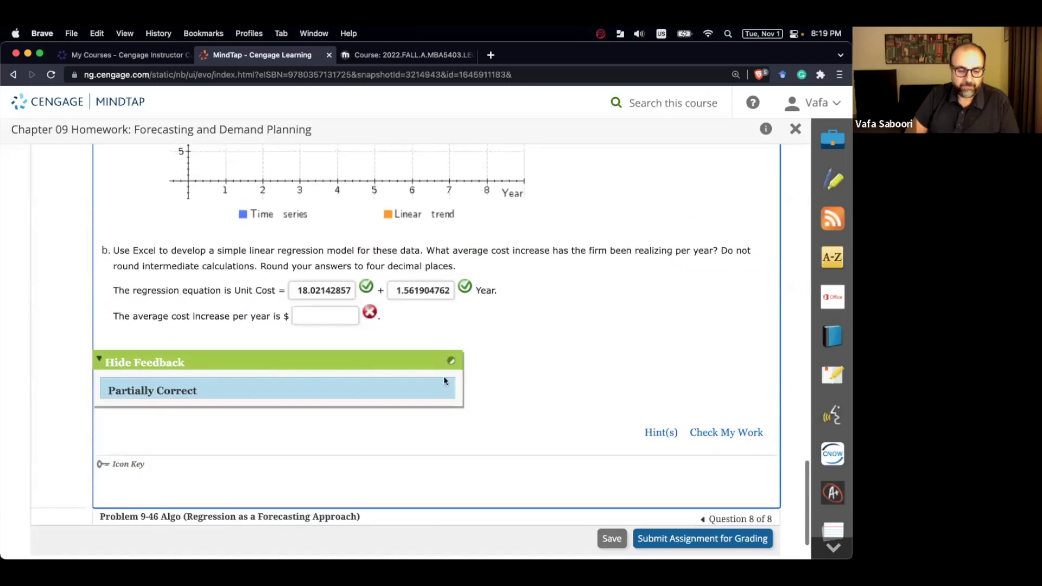
triple_click(213, 317)
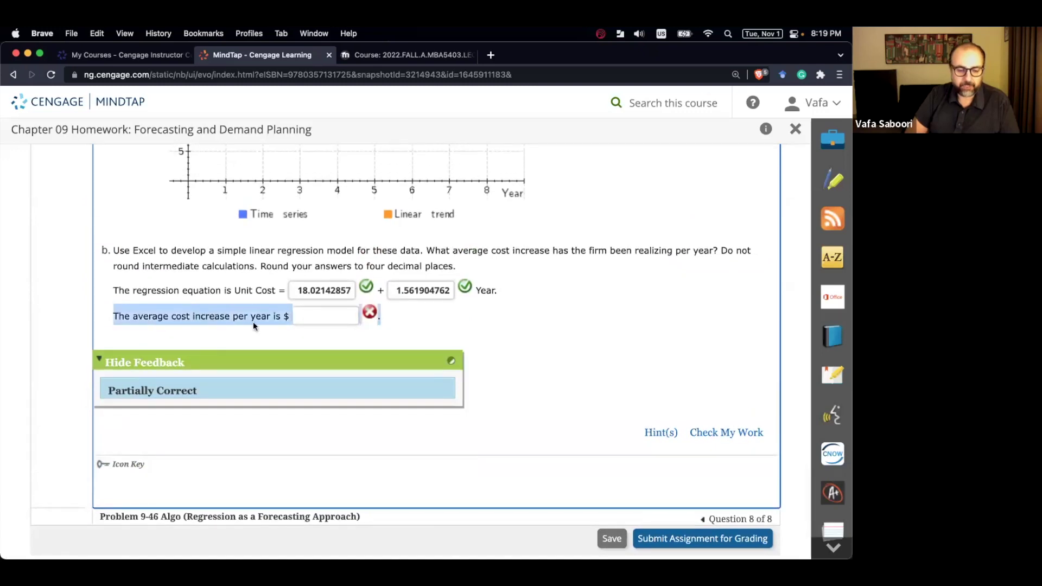
click(302, 317)
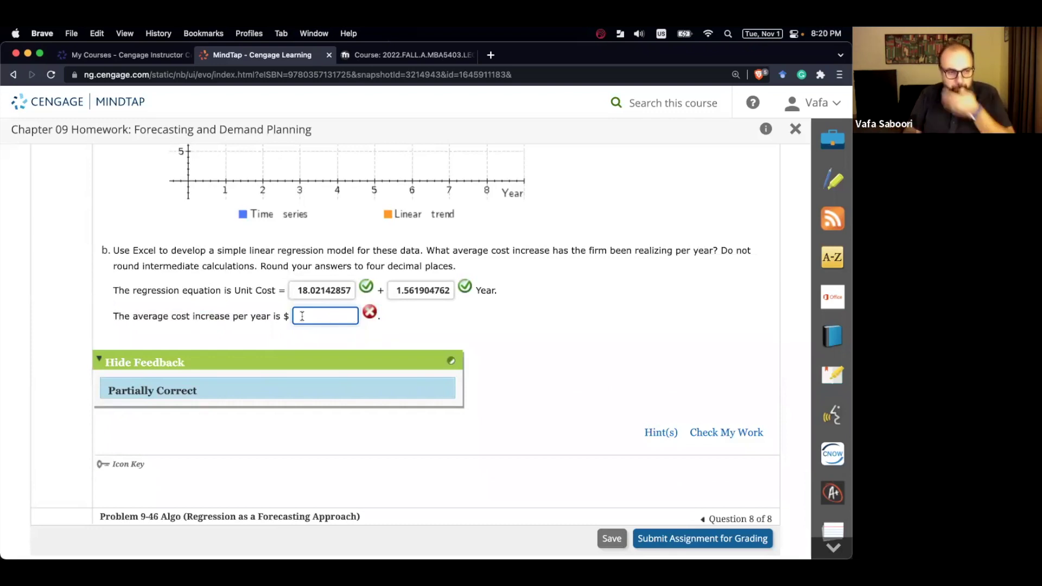
double_click(431, 291)
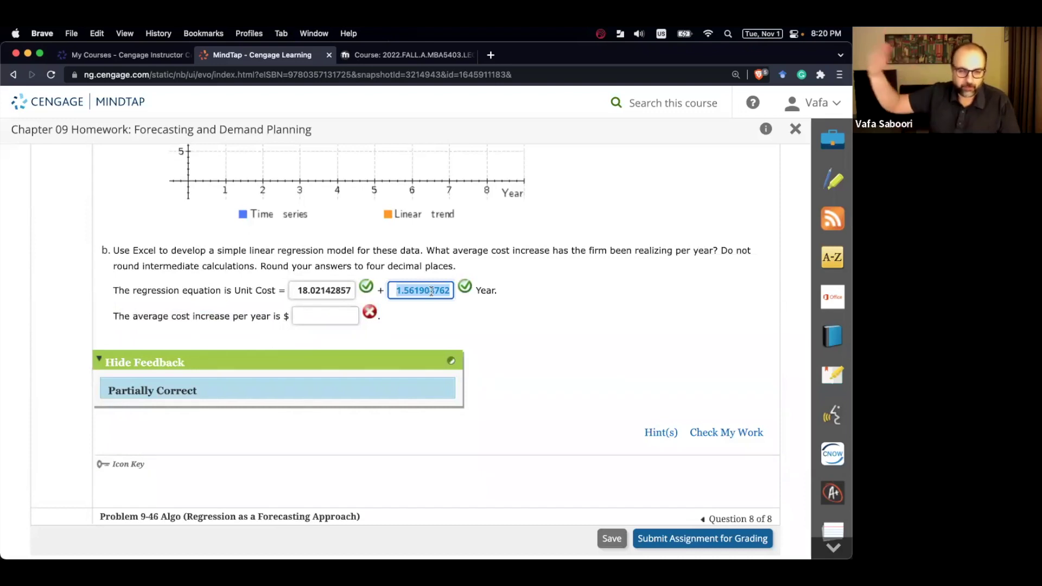
click(339, 307)
key(ctrl+v)
click(712, 432)
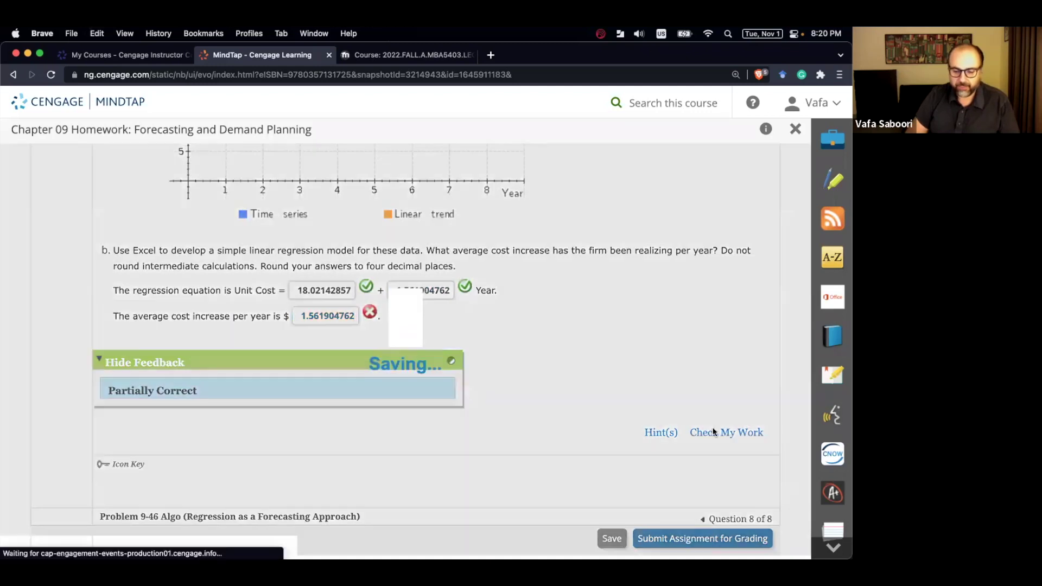
scroll(571, 400, down, 10)
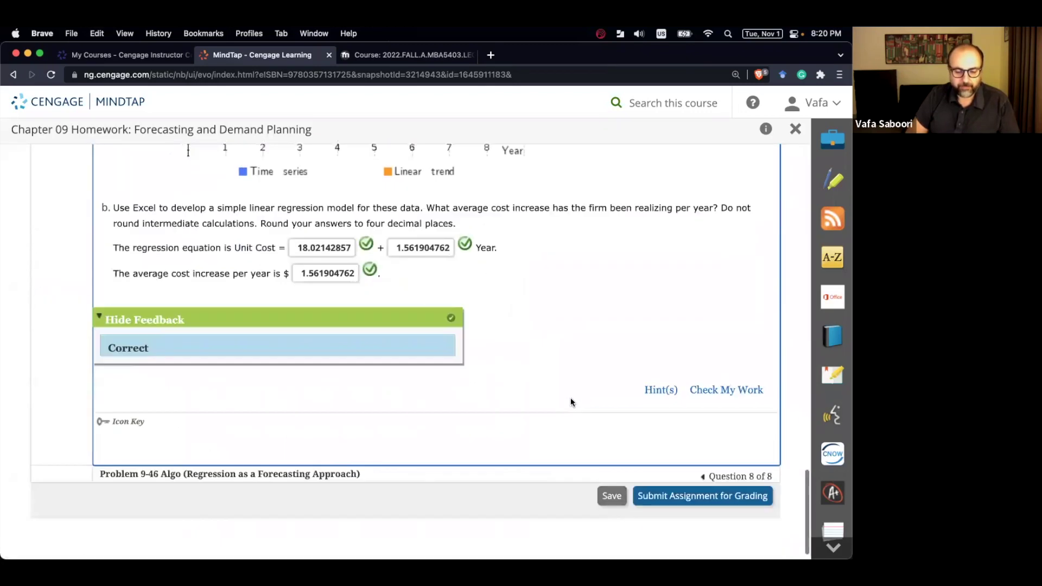
scroll(570, 402, up, 1)
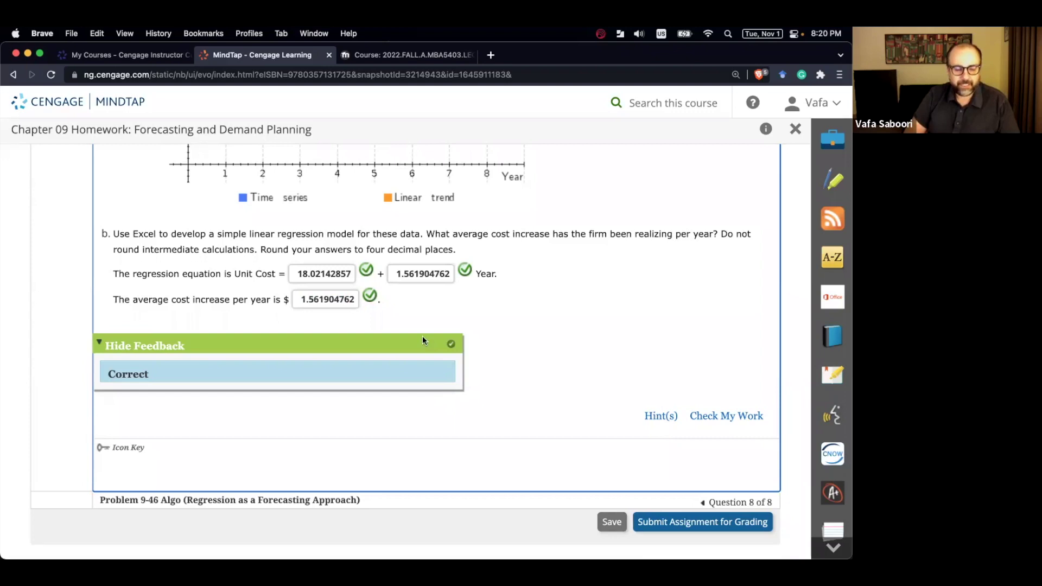
Close the Chapter 09 homework and open Chapter 09 Excel Activity: Moving Average.
scroll(424, 340, up, 15)
scroll(58, 296, up, 3)
key(super+minus)
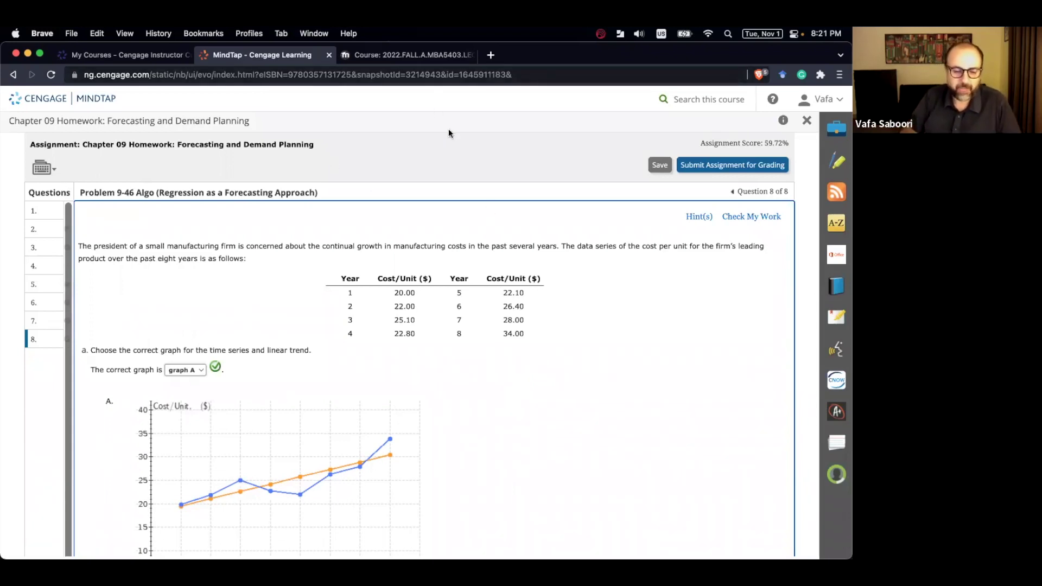
click(807, 120)
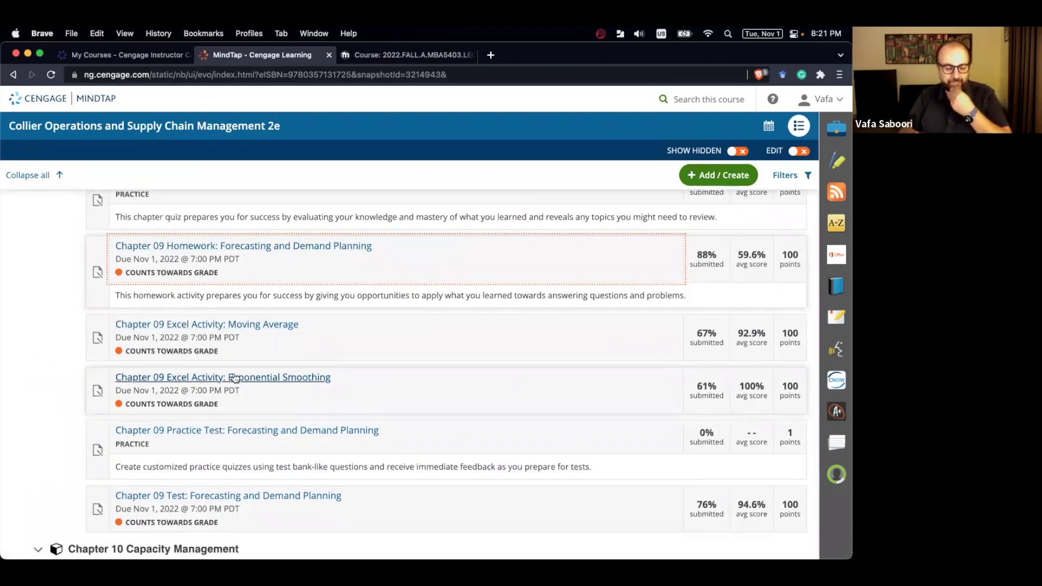
click(255, 324)
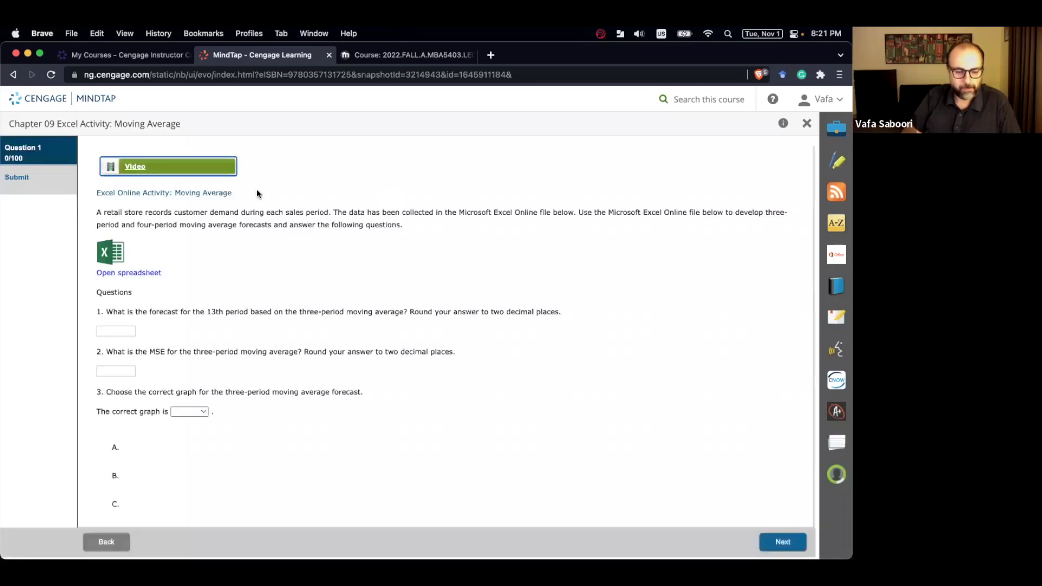
Open the Excel Online spreadsheet of the Moving Average activity.
mouse_move(147, 174)
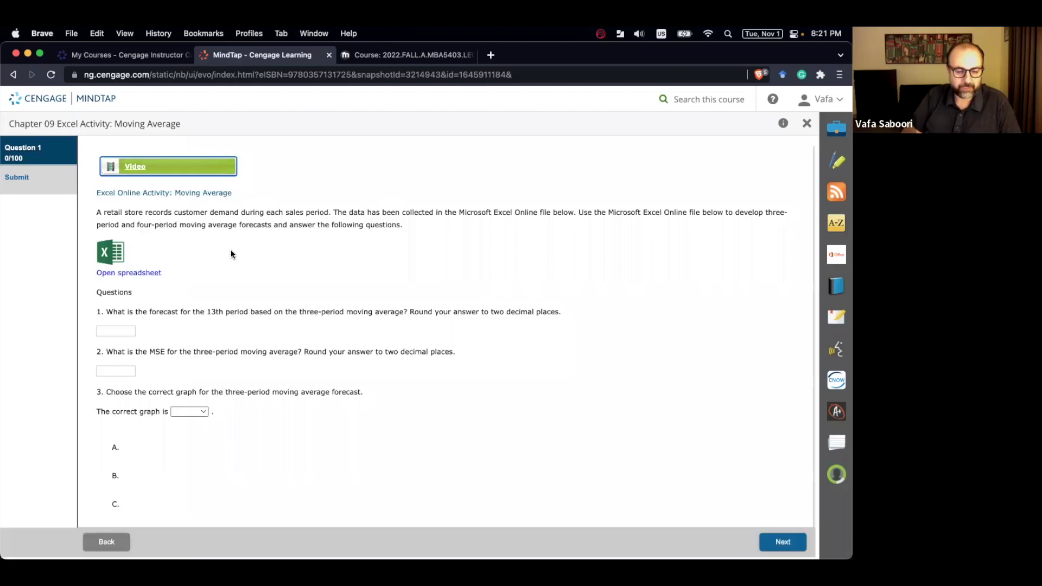
click(127, 248)
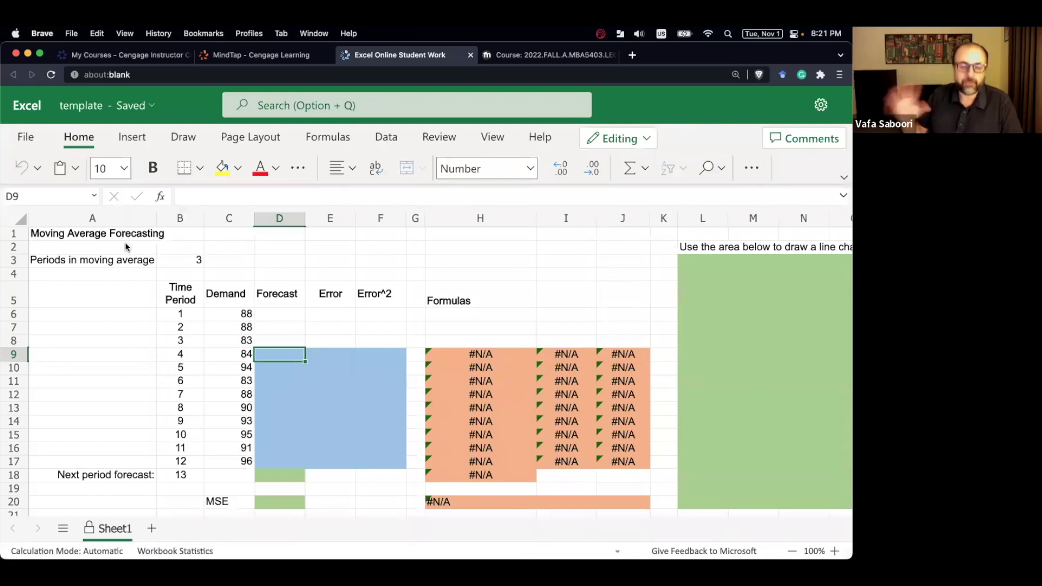
scroll(218, 340, down, 1)
scroll(221, 343, up, 1)
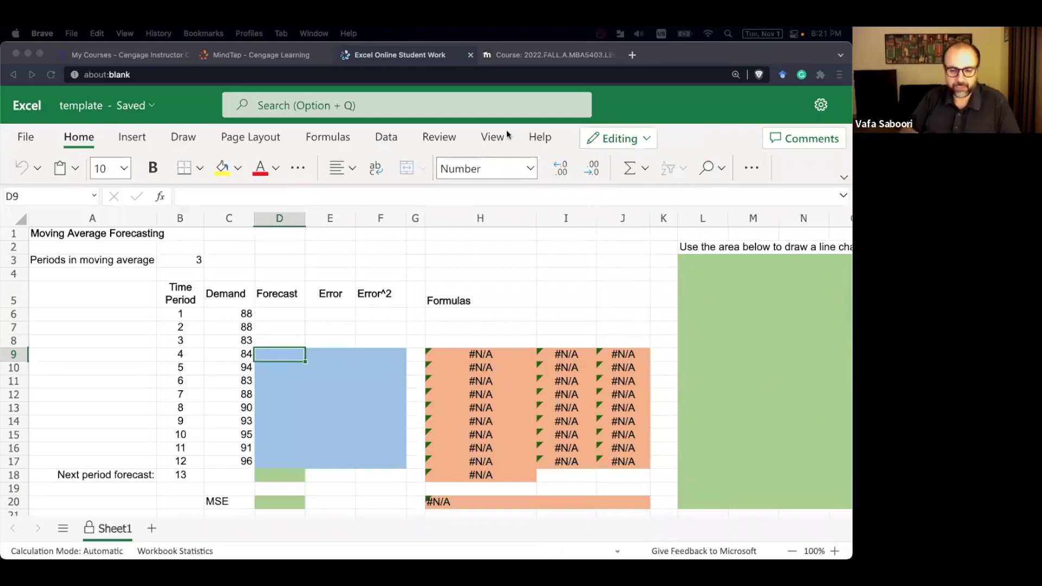
click(196, 256)
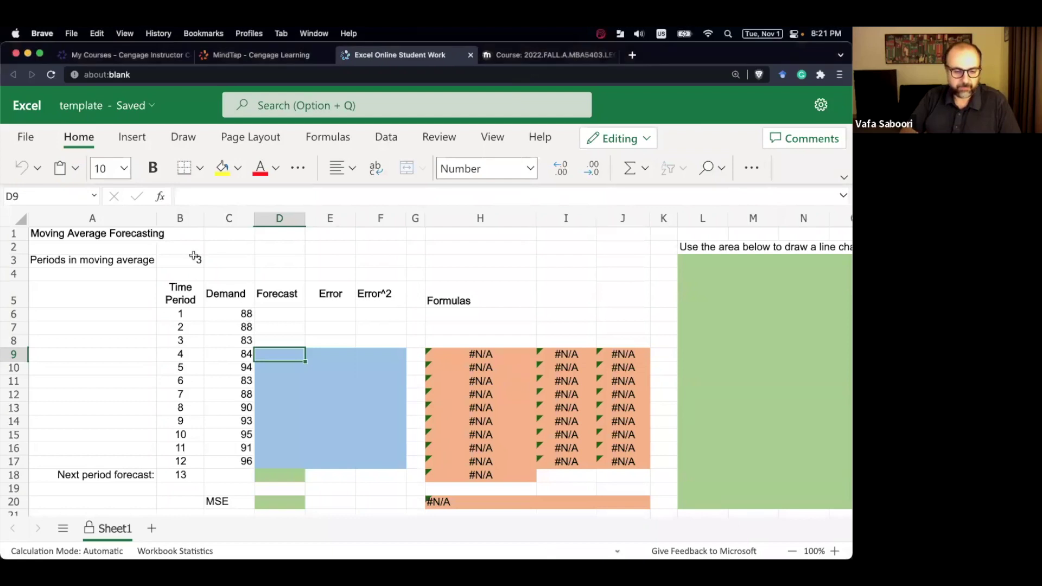
Enter =AVERAGE(C6:C8) in D9 as the three-period moving average forecast for period 4.
click(264, 353)
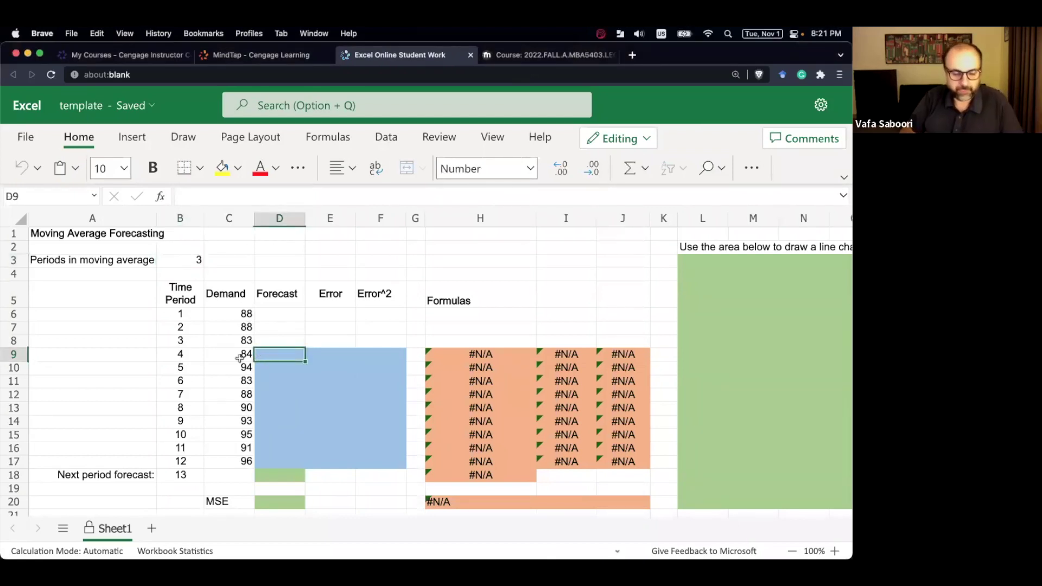
text(=aver)
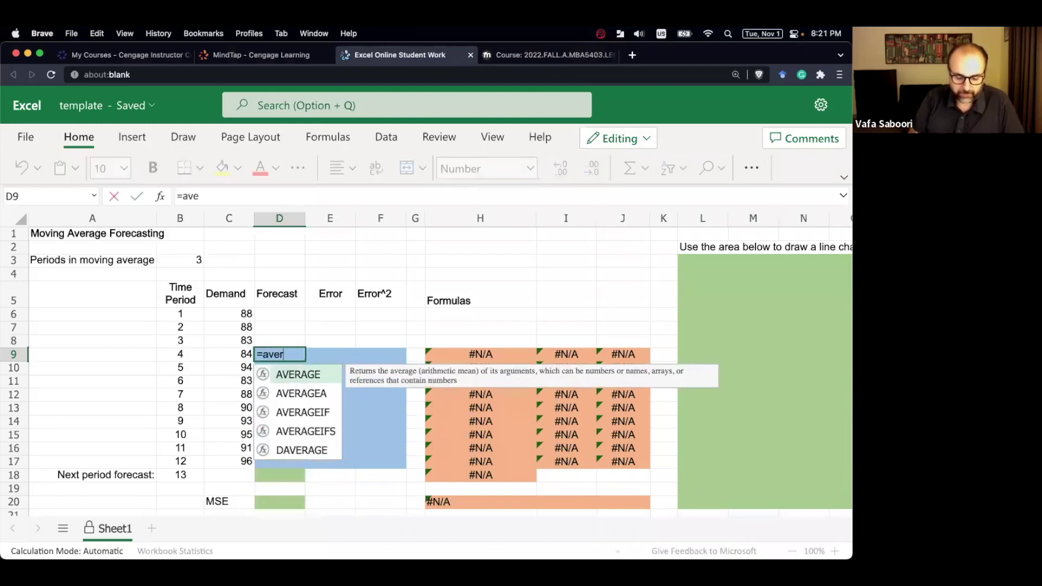
text(age()
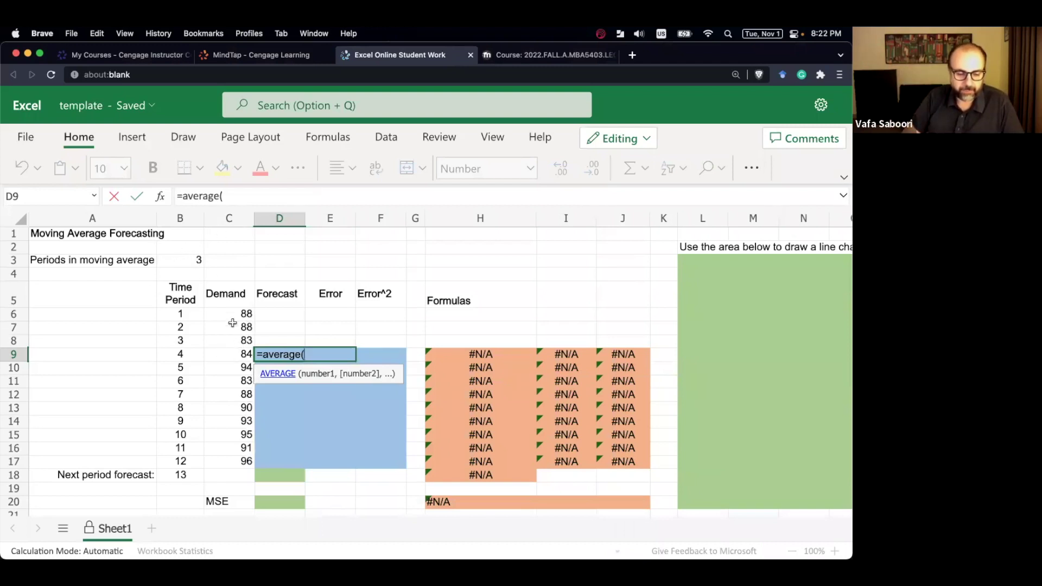
drag(240, 340, 240, 310)
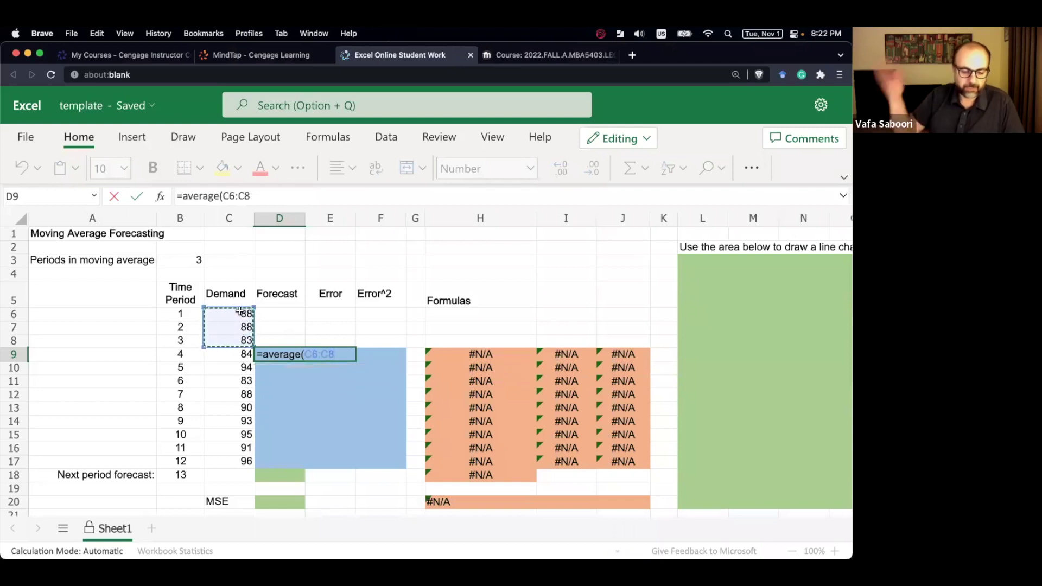
text())
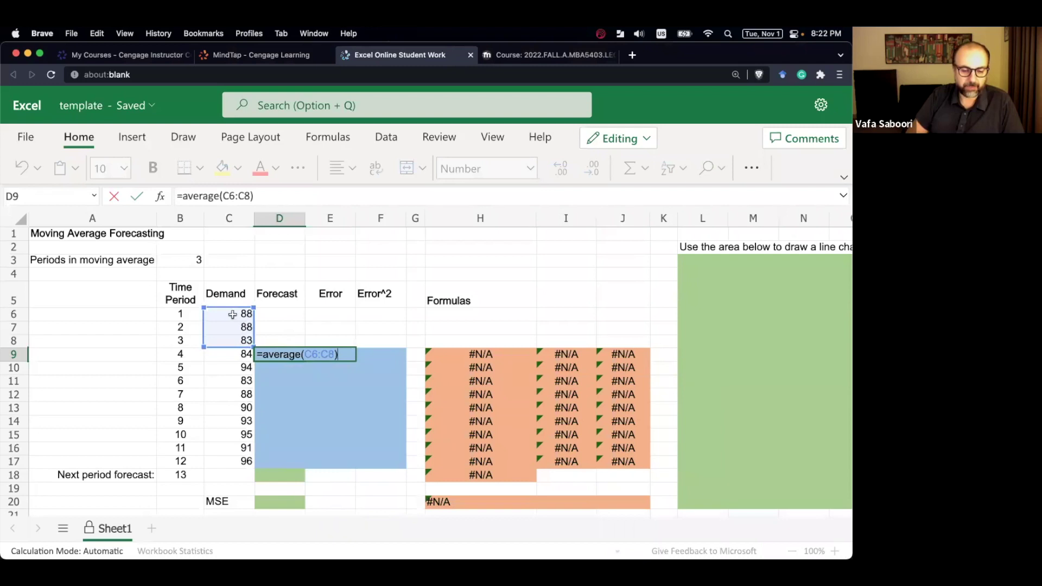
key(Return)
Fill the forecast formula from D9 down to D18 and inspect the cell references in the period 13 forecast.
click(301, 357)
click(307, 363)
click(297, 355)
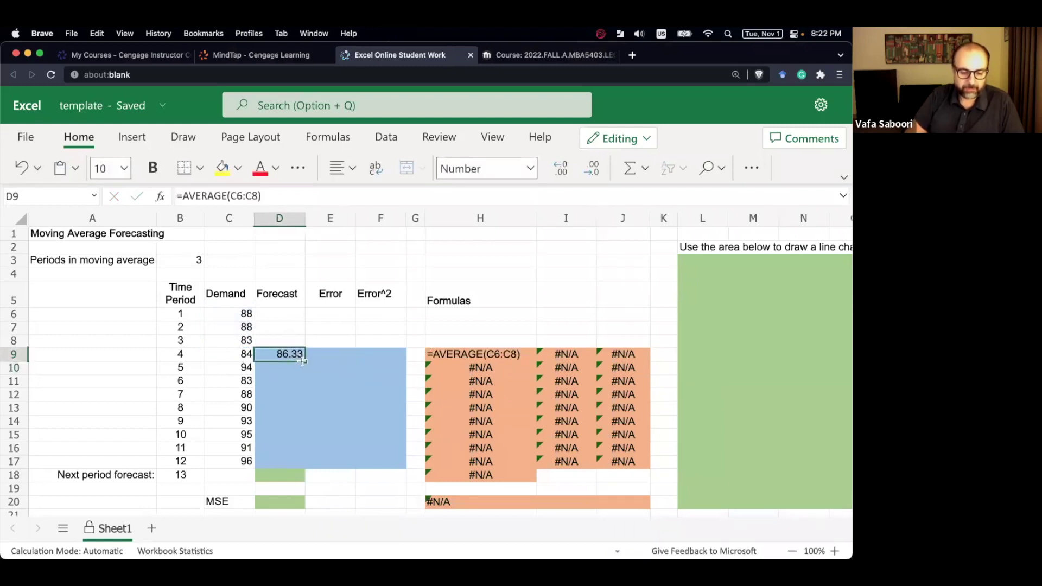
drag(304, 361, 304, 480)
click(302, 463)
click(316, 476)
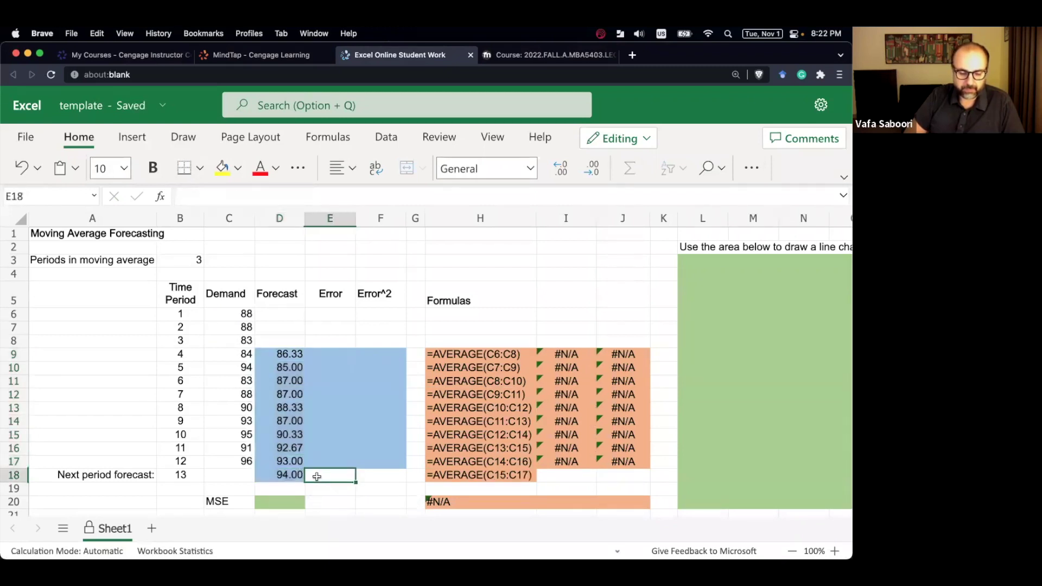
click(284, 475)
double_click(292, 469)
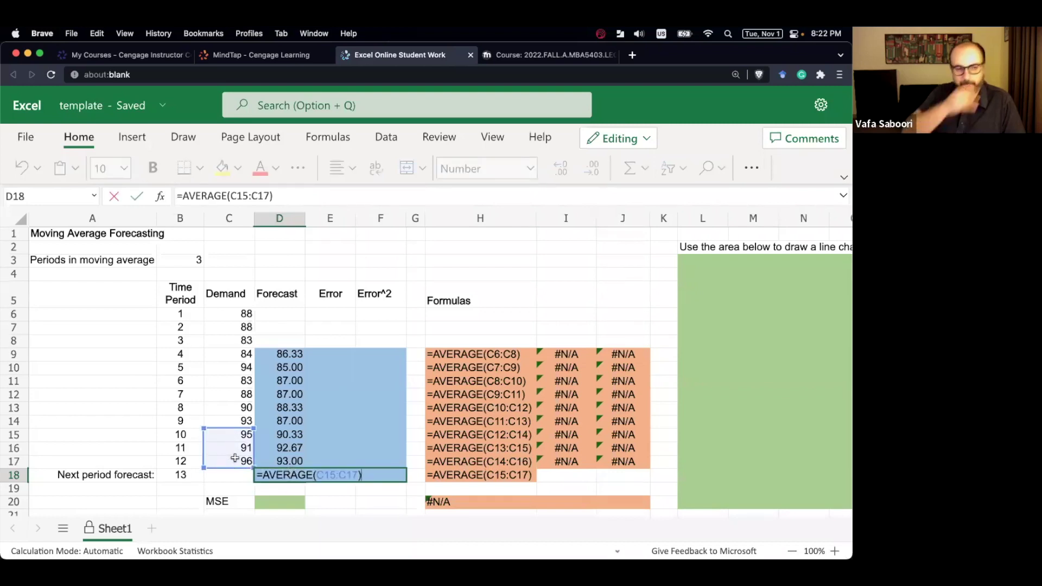
key(Escape)
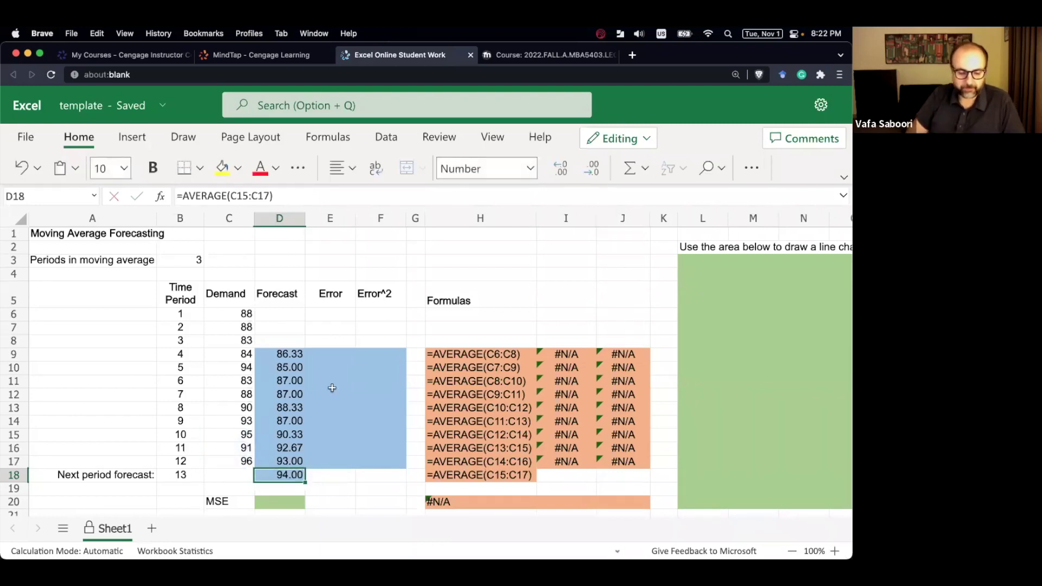
Calculate the period 4 forecast error in E9 as demand minus forecast with =C9-D9.
click(327, 353)
text(=)
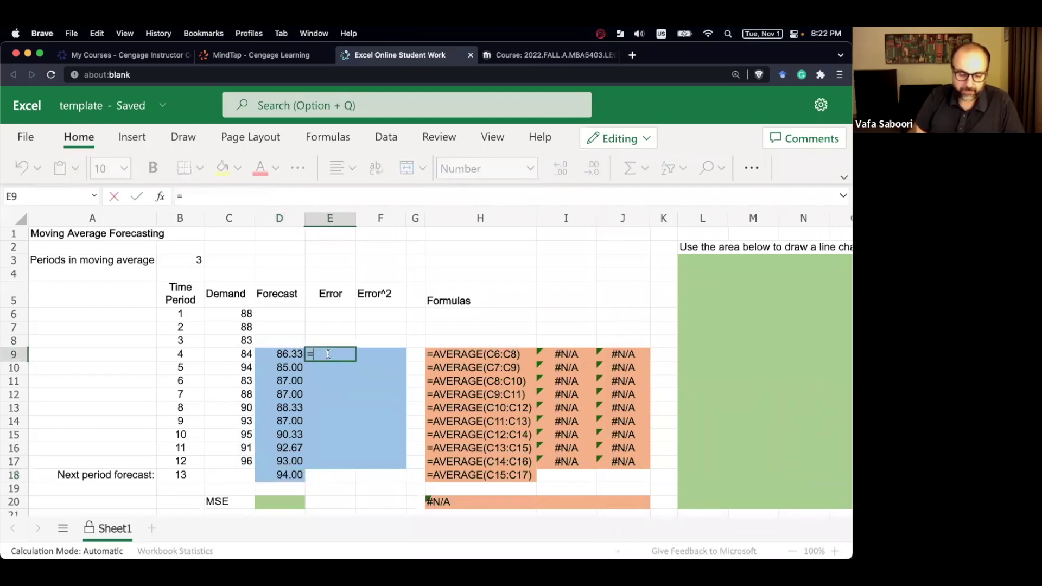
click(206, 354)
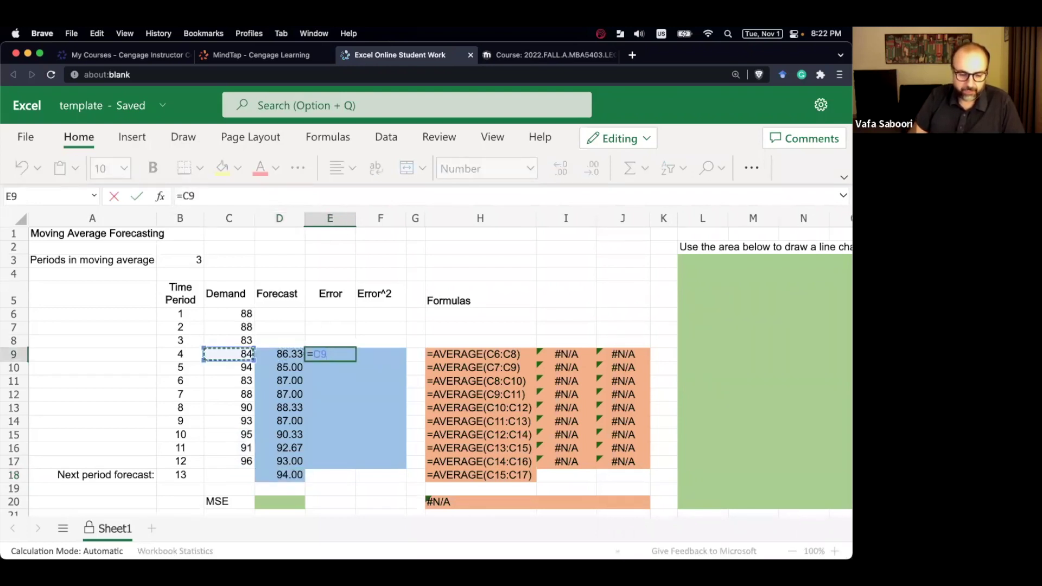
text(-)
key(Left)
key(Return)
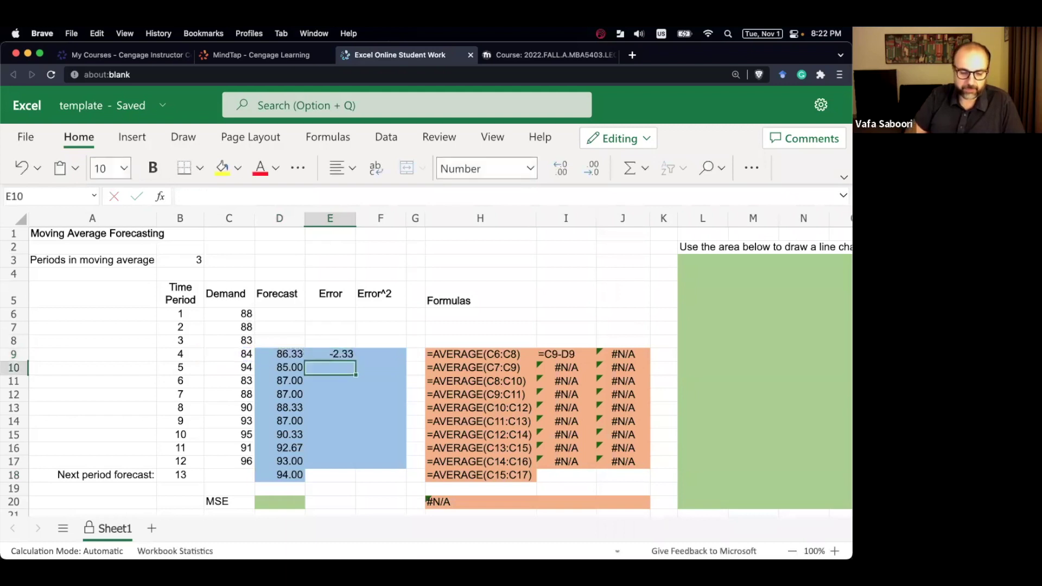
Fill the error formula from E9 down to E17, dismissing the sheet protection notice.
click(354, 355)
click(356, 361)
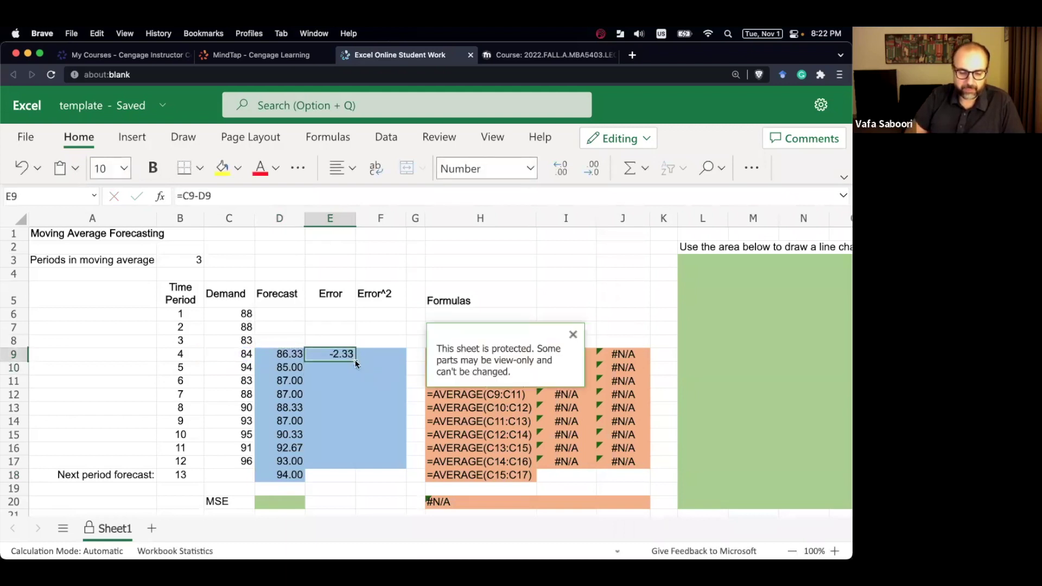
click(573, 335)
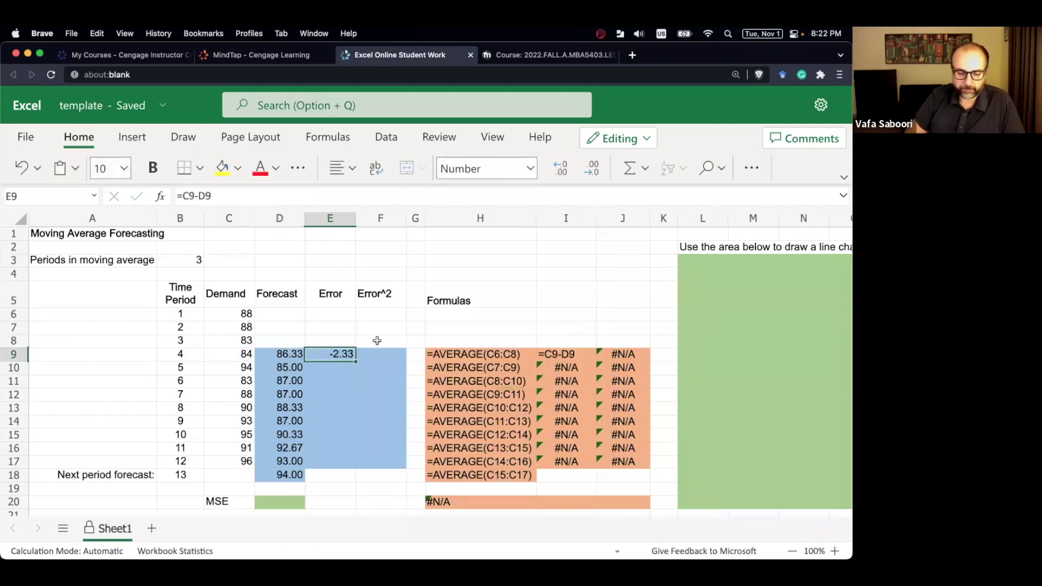
drag(356, 363, 359, 465)
Calculate the period 4 squared error in F9 with =E9^2 and fill the formula down to F17.
click(391, 359)
text(=)
key(Left)
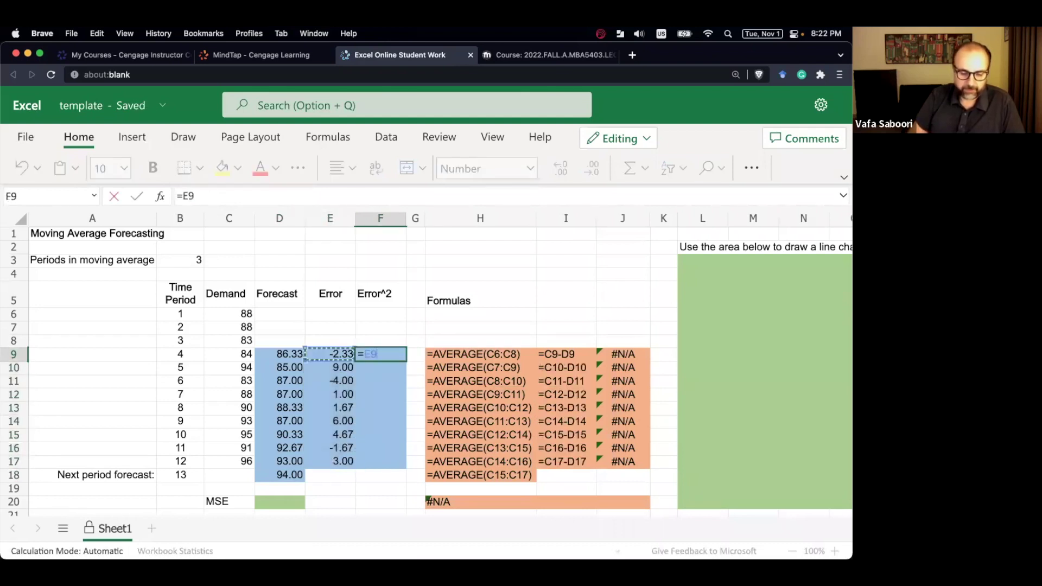
text(^)
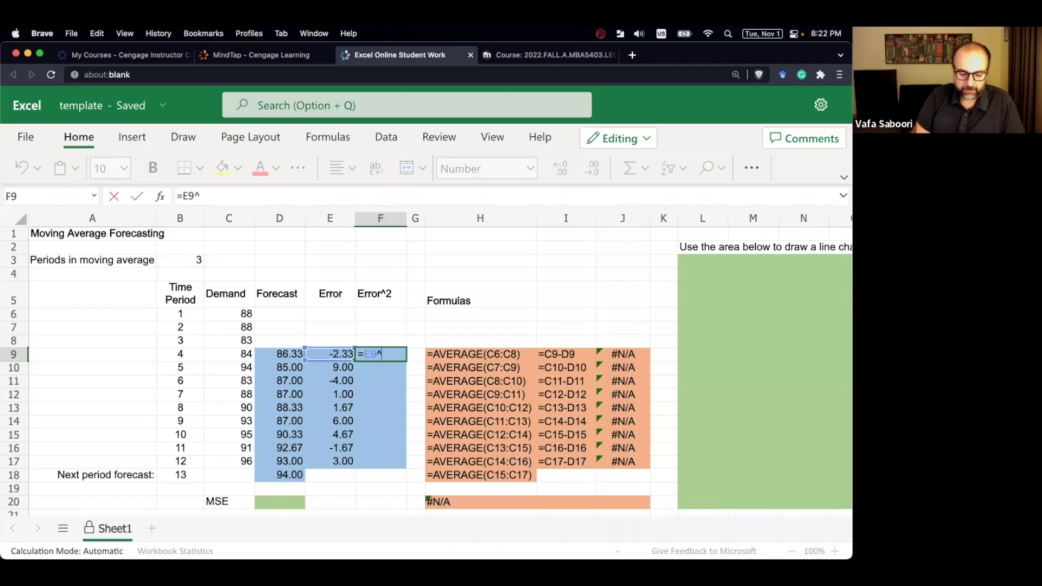
text(2)
key(Return)
click(399, 356)
drag(406, 360, 406, 467)
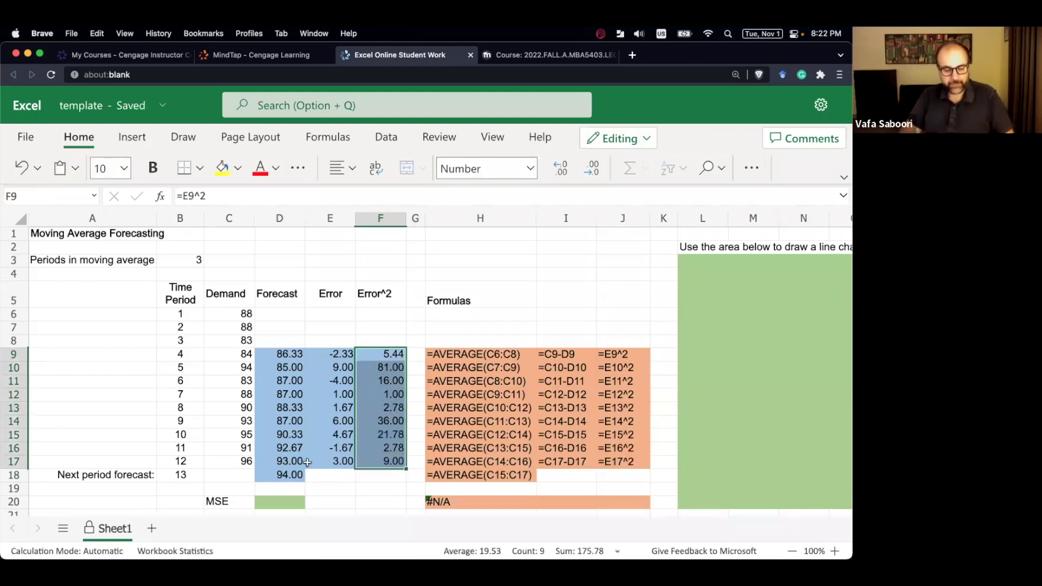
Calculate the MSE in D20 as the average of the squared errors with =AVERAGE(F9:F17).
scroll(319, 492, down, 2)
click(283, 477)
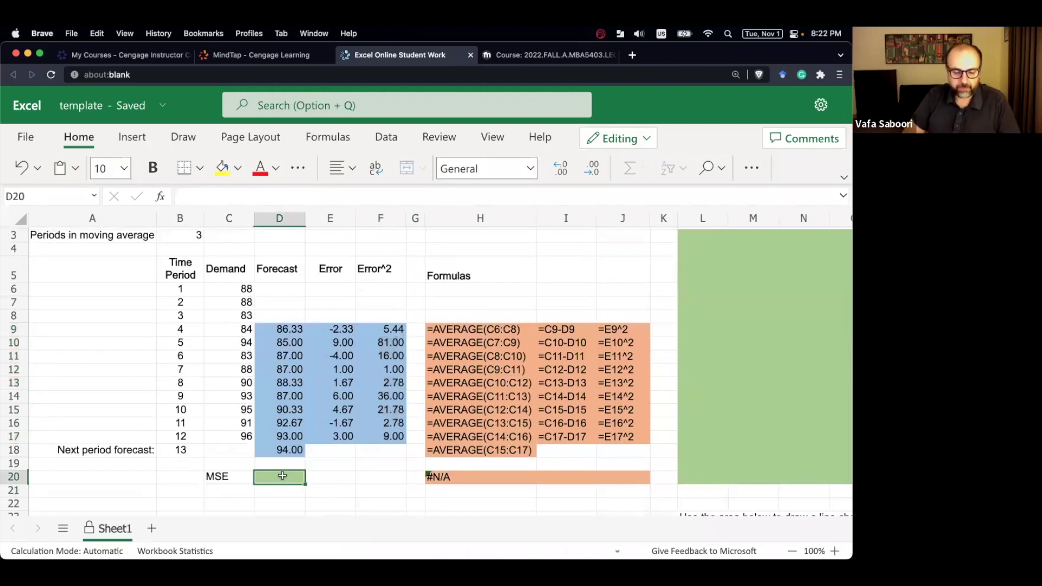
text(=ave)
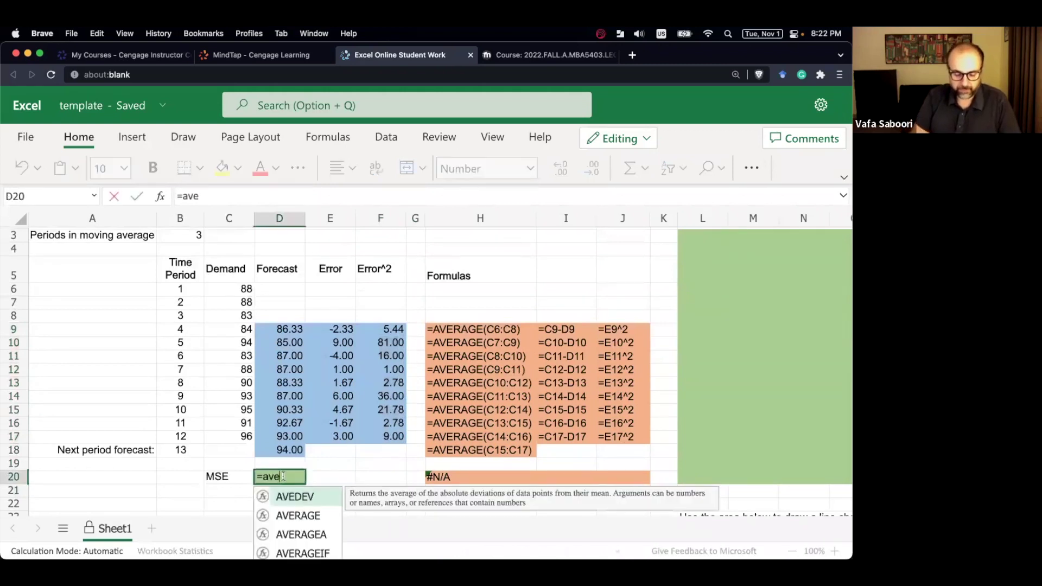
text(rgae()
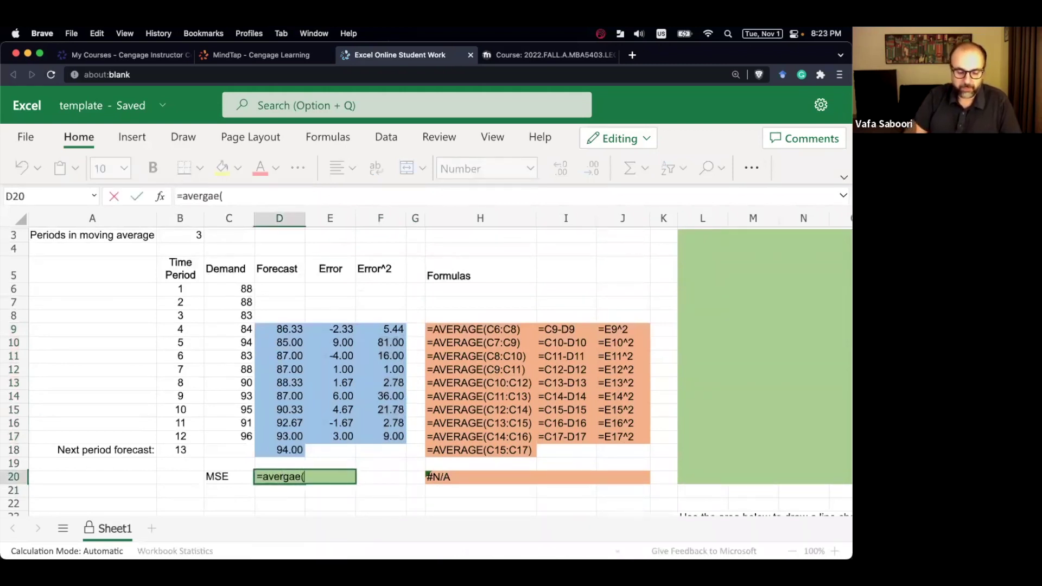
key(BackSpace)
key(BackSpace)
key(BackSpace)
key(BackSpace)
text(a)
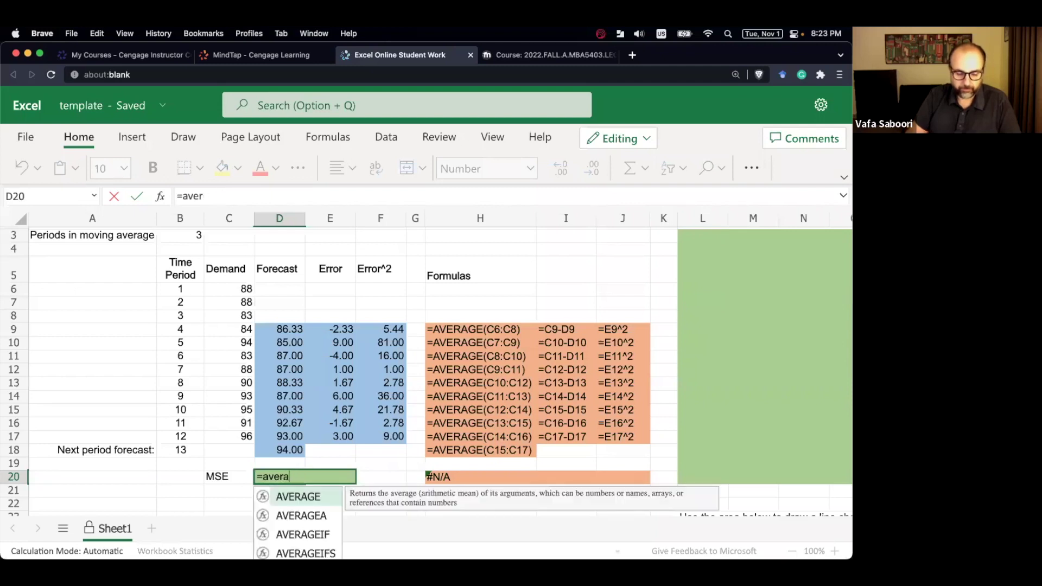
click(317, 500)
drag(397, 331, 398, 437)
key(Return)
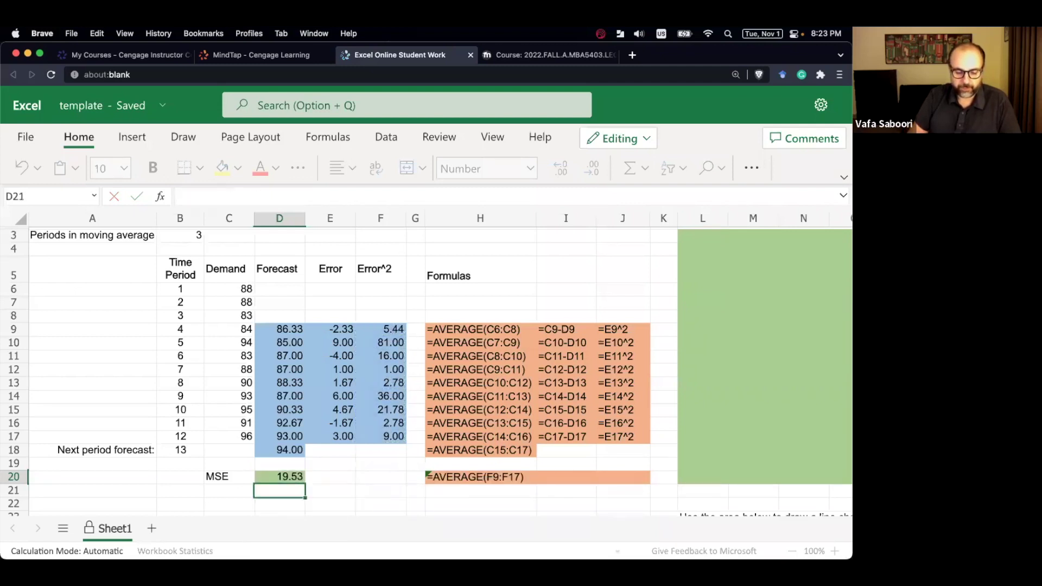
Select the MSE result in D20, switch to the MindTap activity and activate the answer box of question 2.
click(296, 477)
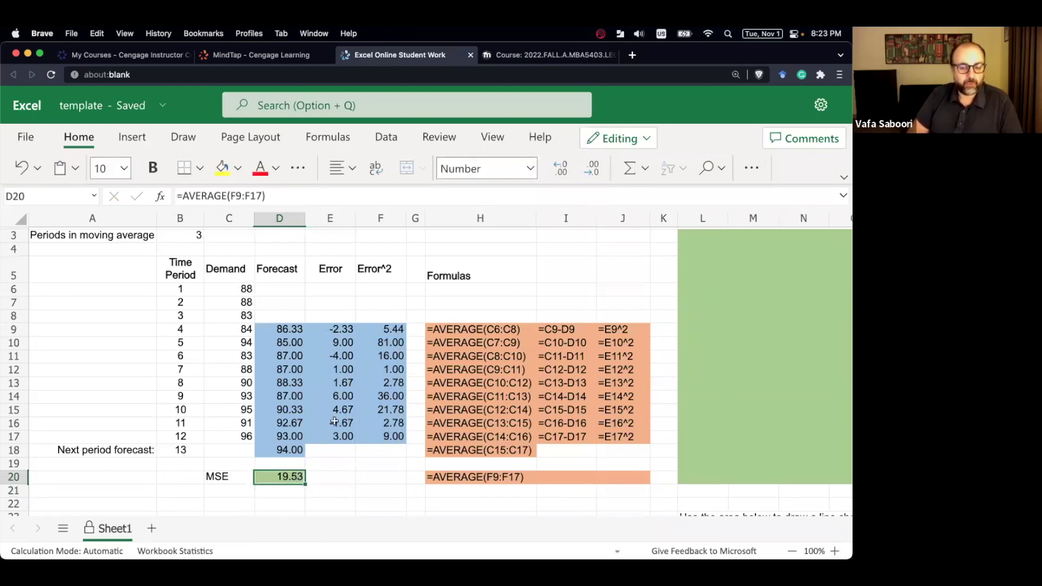
key(ctrl+Up)
click(453, 360)
click(261, 55)
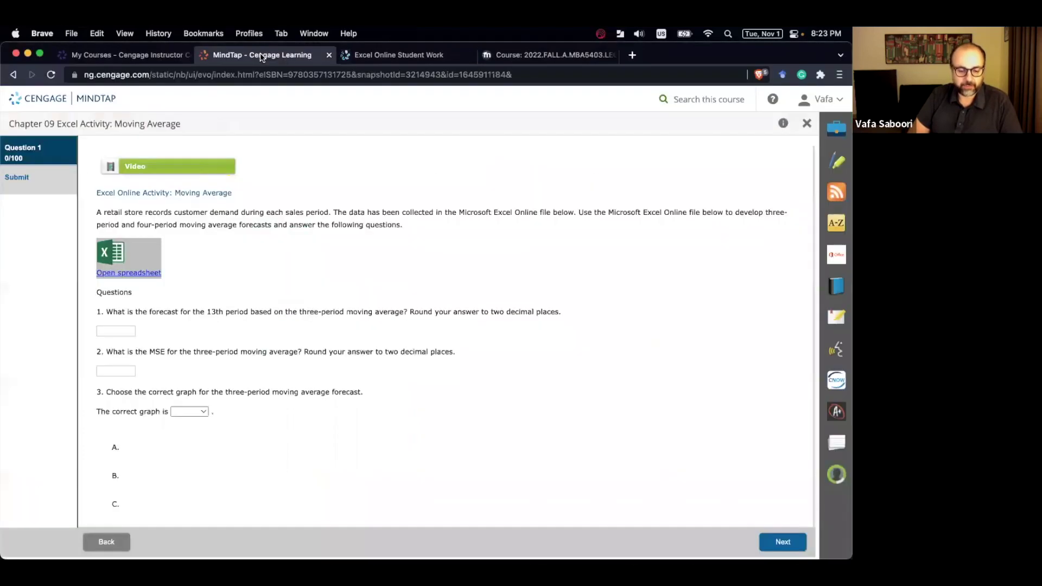
scroll(173, 385, down, 2)
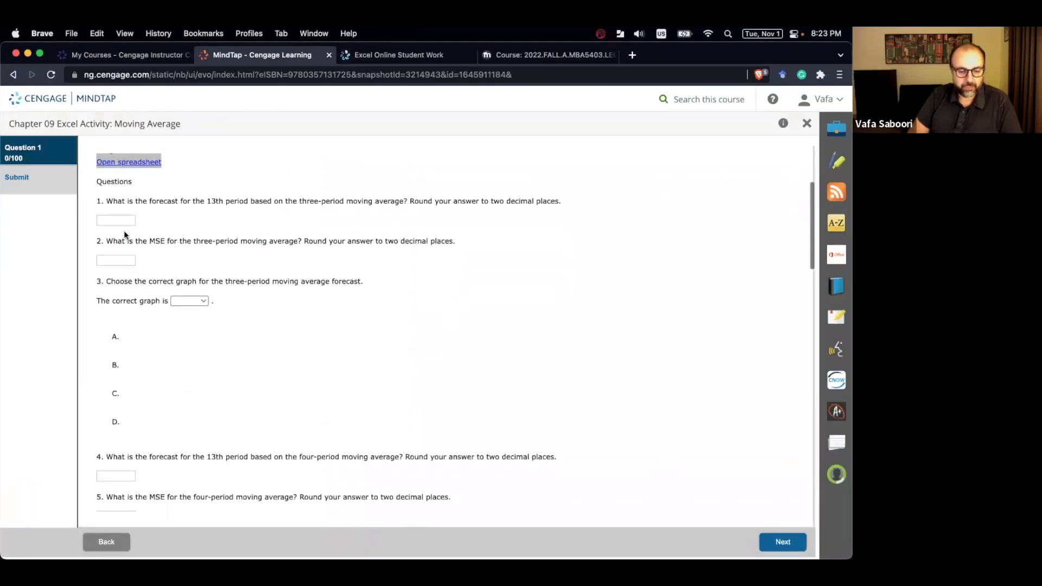
click(120, 261)
Return to the Excel Online spreadsheet and copy the MSE value in D20.
key(ctrl+Up)
click(292, 271)
key(ctrl+Up)
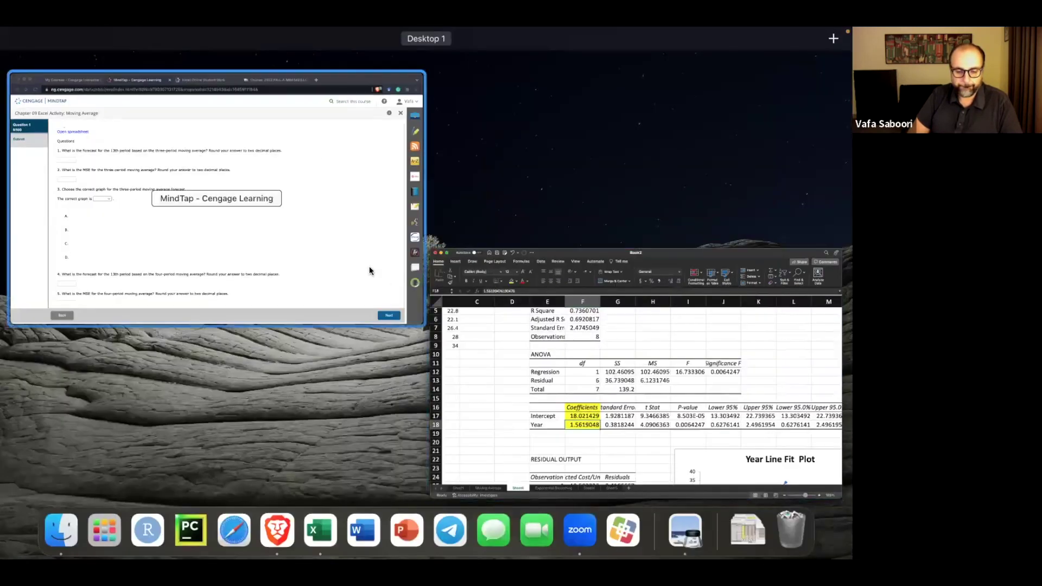
click(384, 281)
click(418, 52)
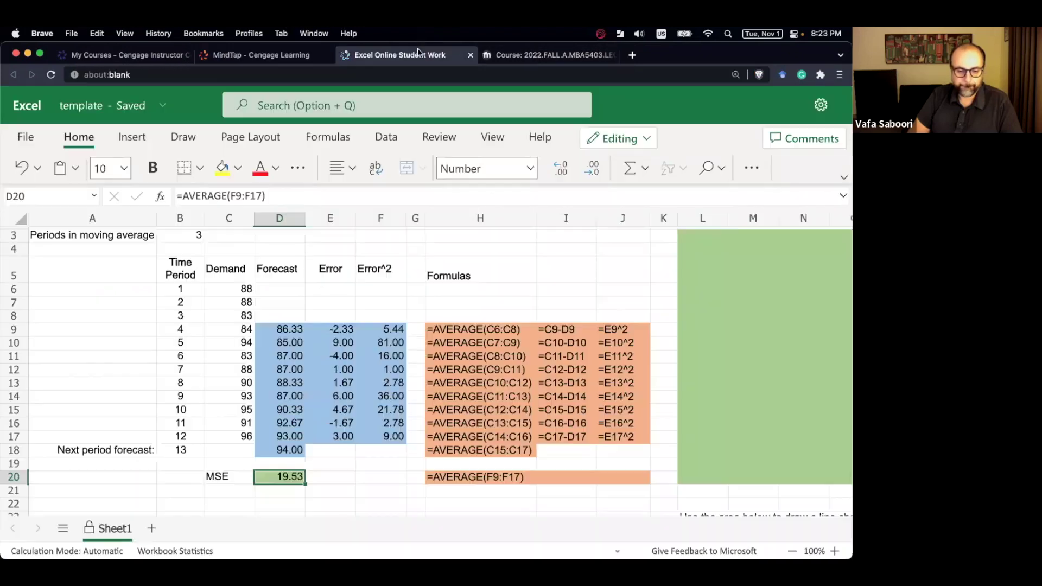
key(super+c)
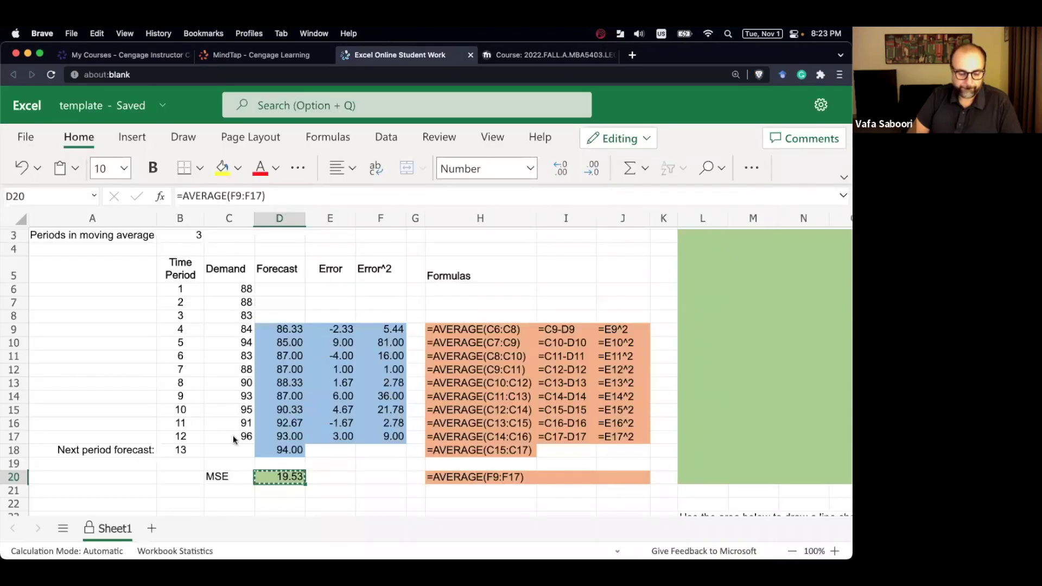
Paste the MSE of 19.53 as the answer to question 2 in MindTap and check the work.
key(ctrl+Up)
click(430, 392)
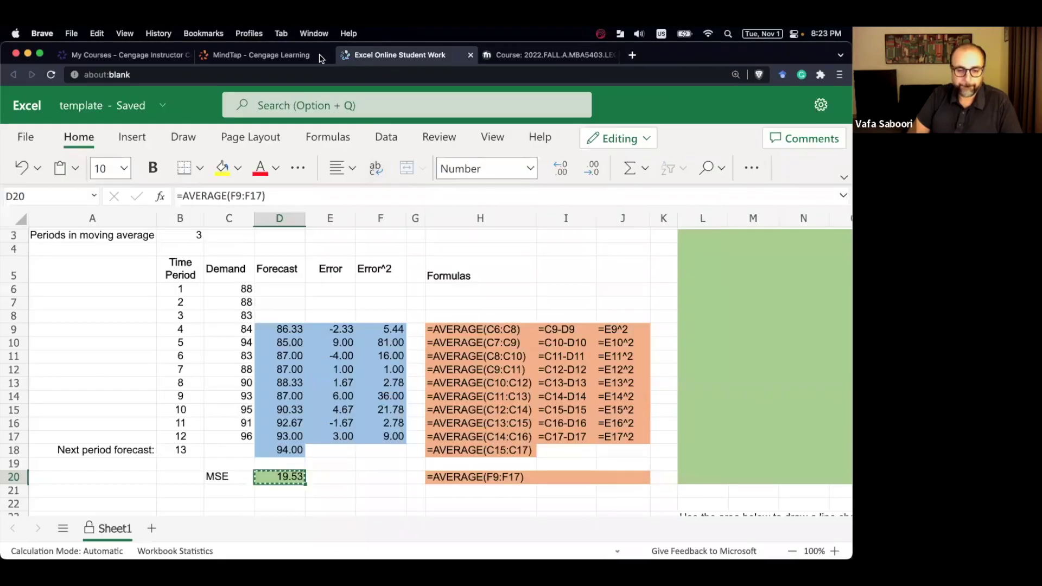
click(319, 54)
key(super+v)
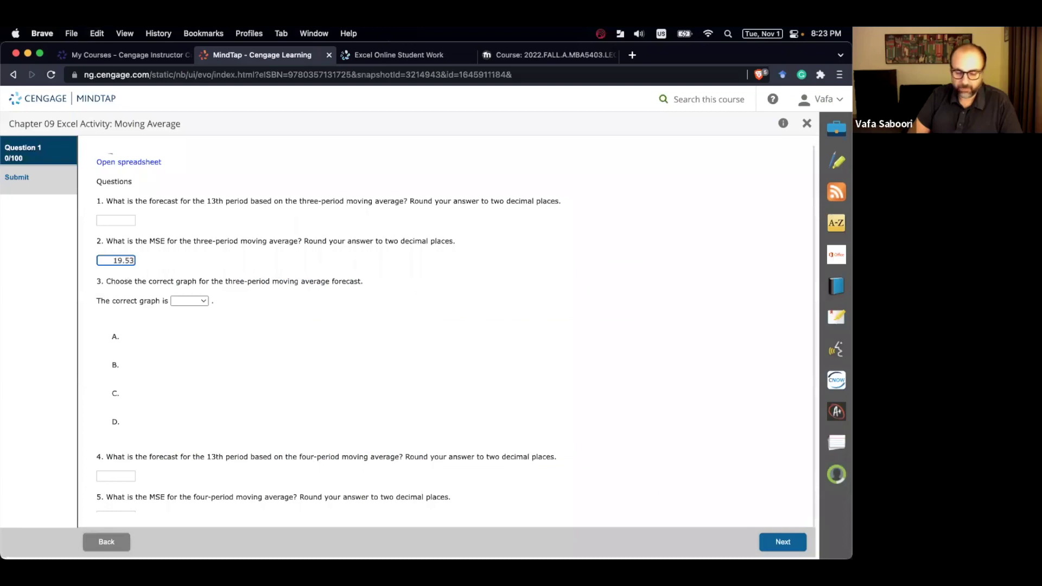
scroll(455, 344, down, 15)
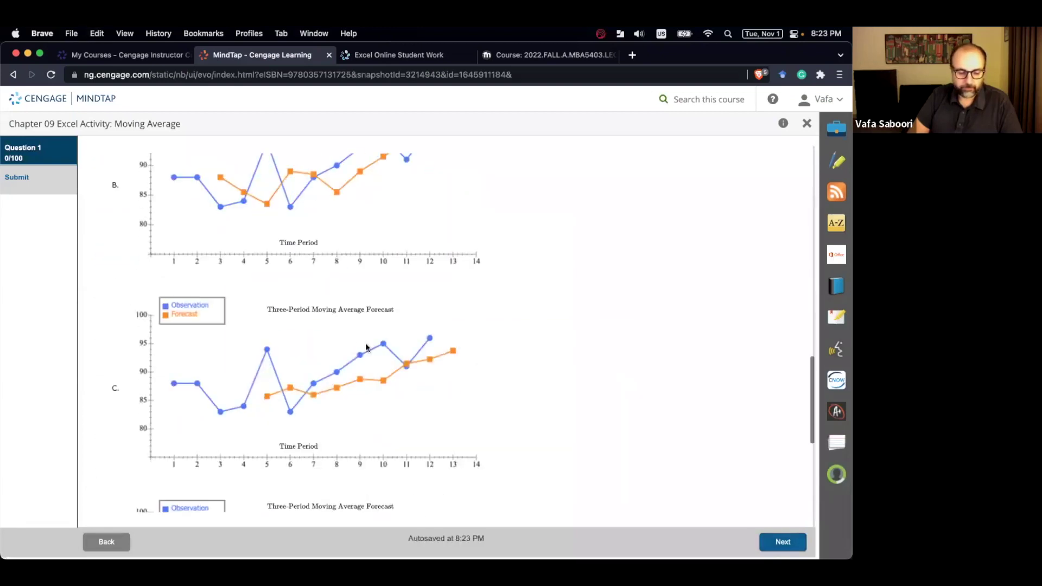
click(159, 498)
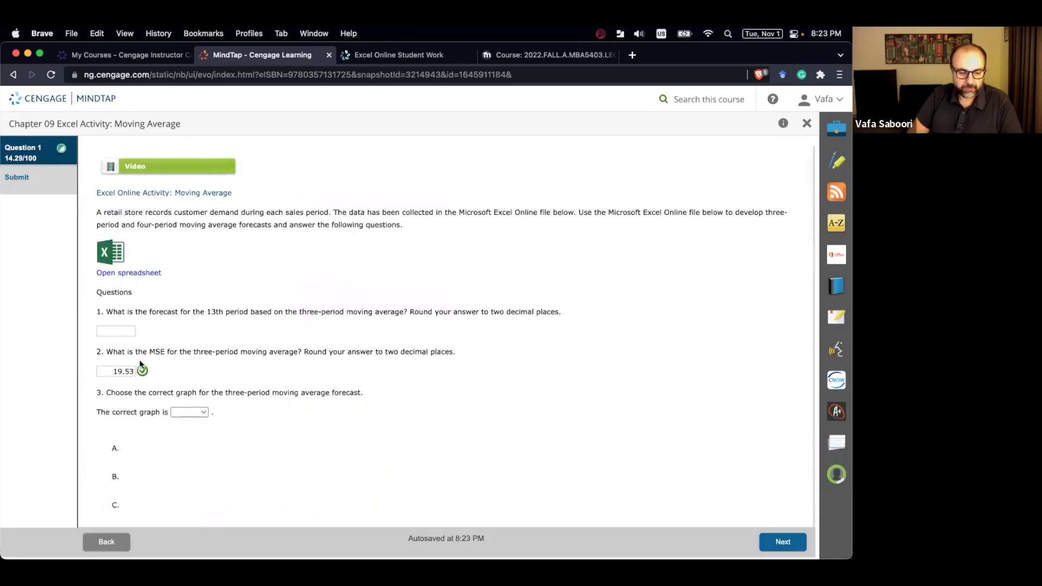
Review the graph questions and the four-period moving average questions in the activity, and return to the Excel Online spreadsheet.
scroll(139, 359, down, 3)
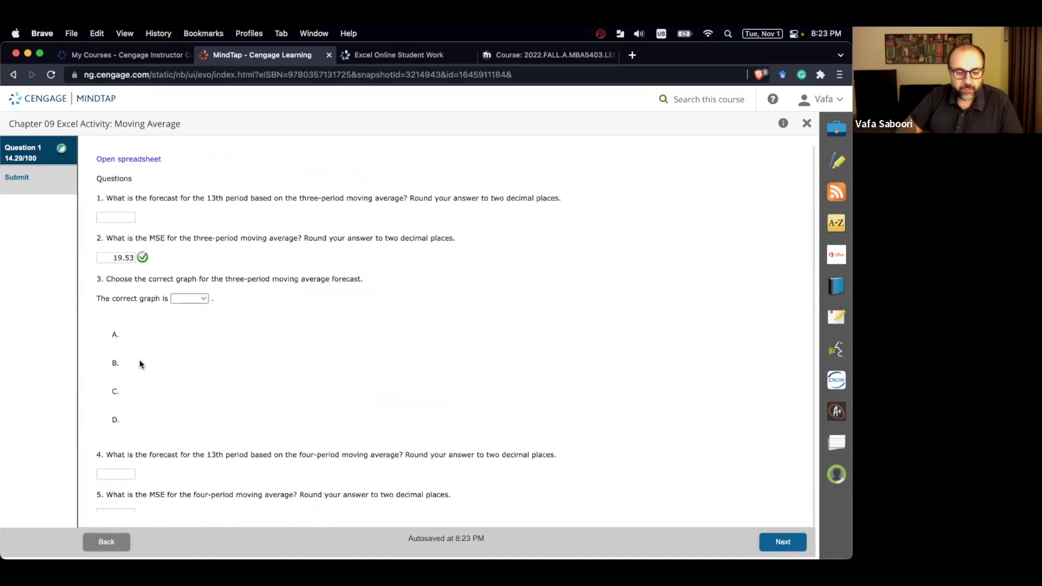
scroll(139, 359, down, 3)
scroll(138, 359, down, 1)
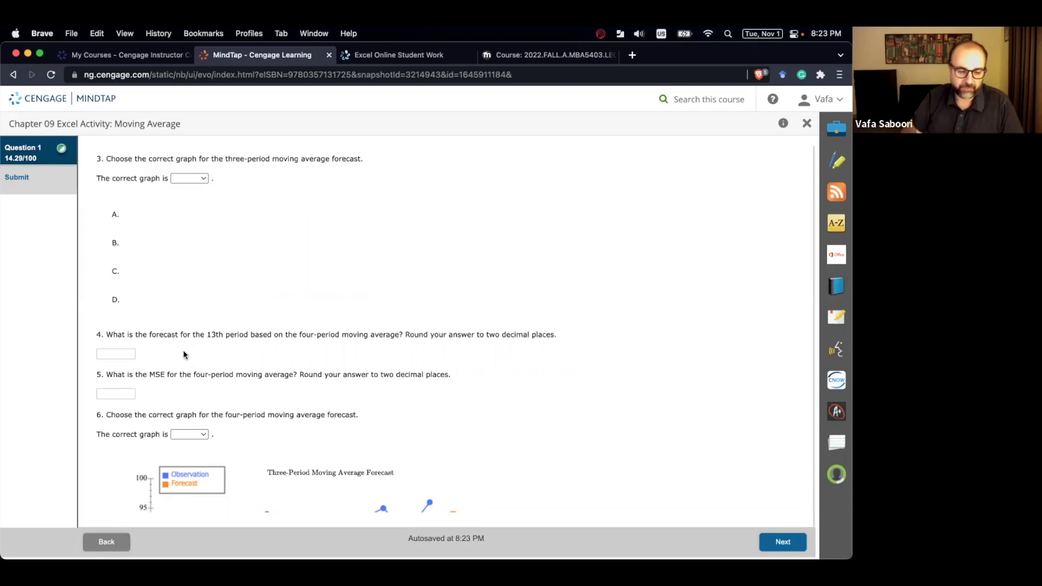
key(ctrl+Up)
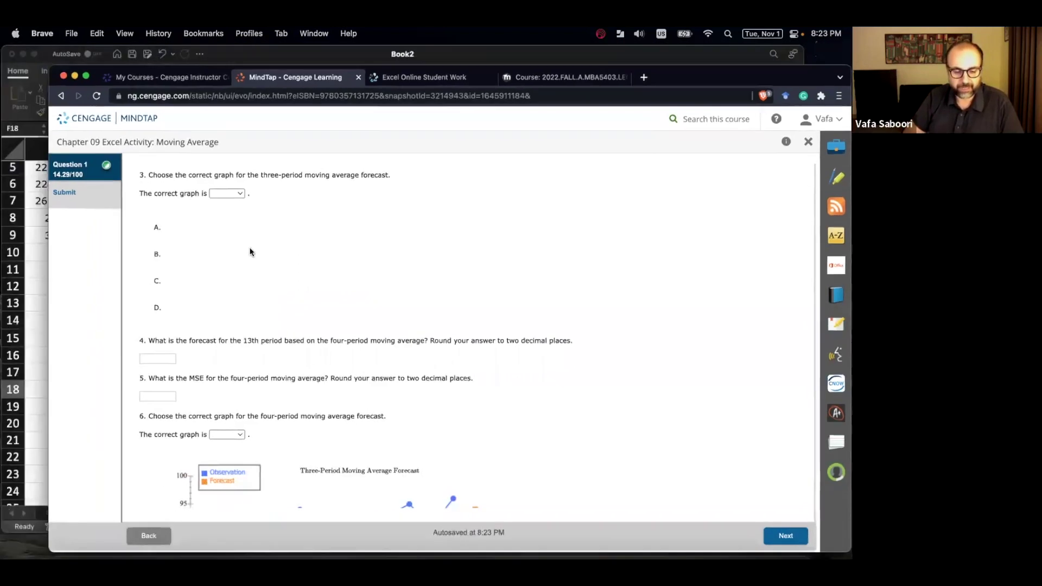
click(365, 223)
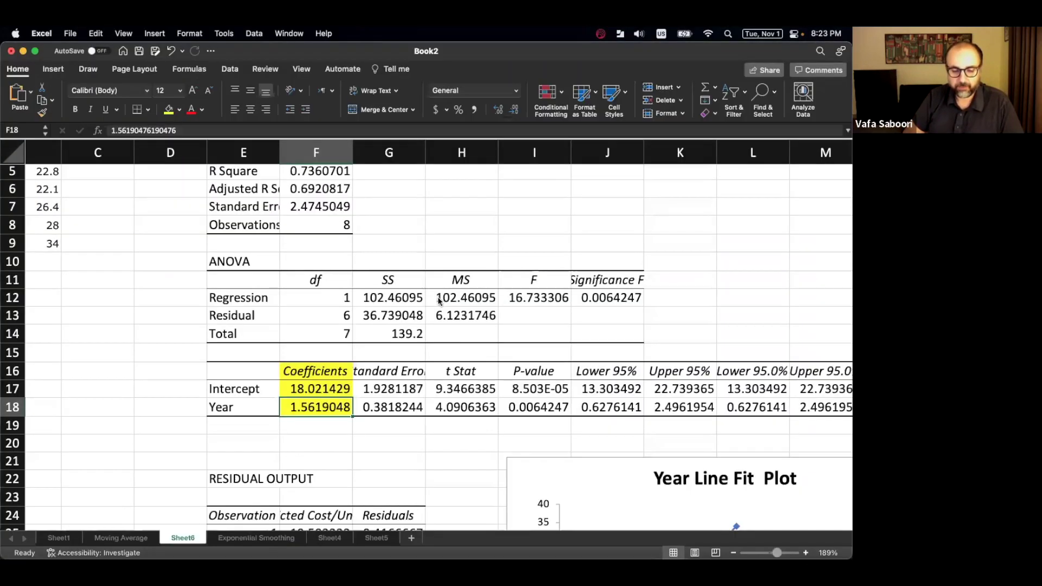
key(ctrl+Up)
click(375, 58)
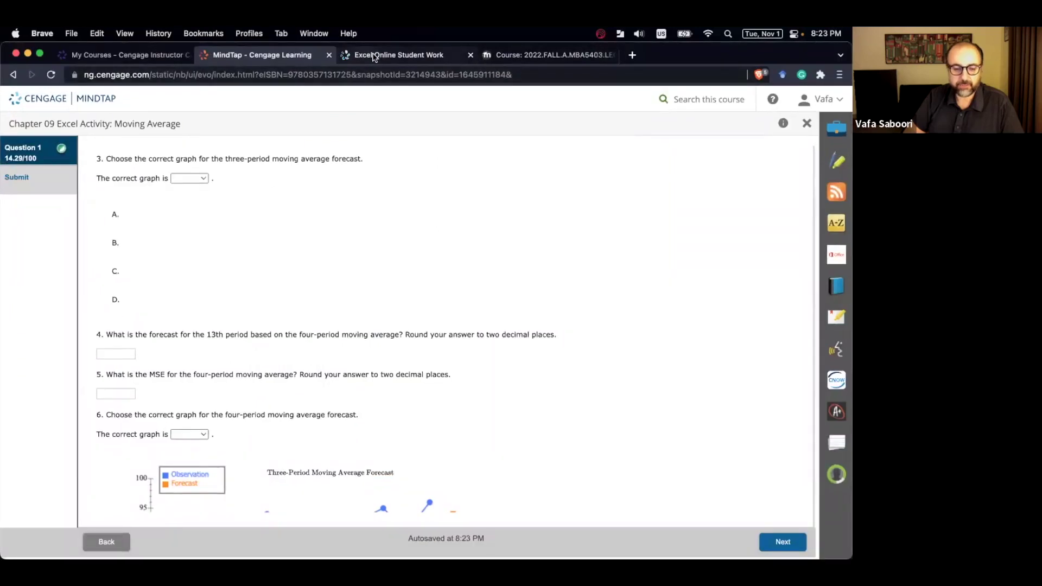
click(375, 56)
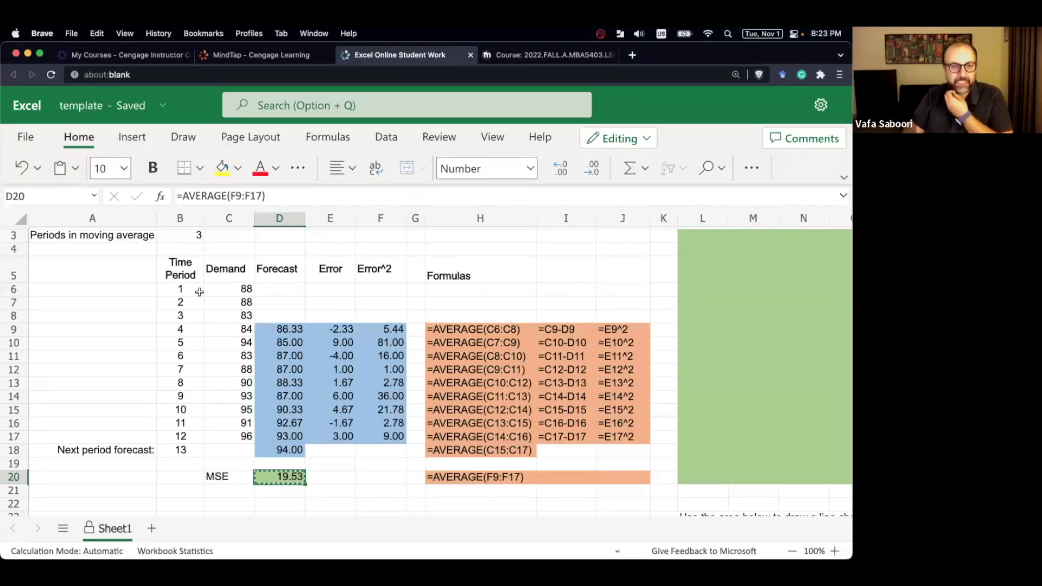
Insert a scatter chart with straight lines and markers from the time period, demand and forecast data in B5:D18.
drag(228, 268, 271, 448)
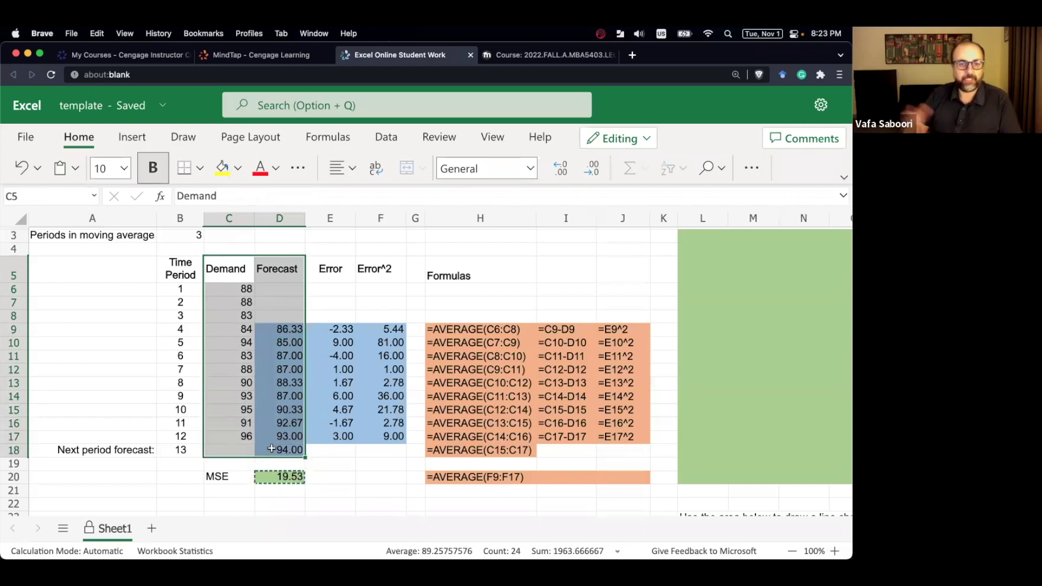
drag(177, 269, 283, 451)
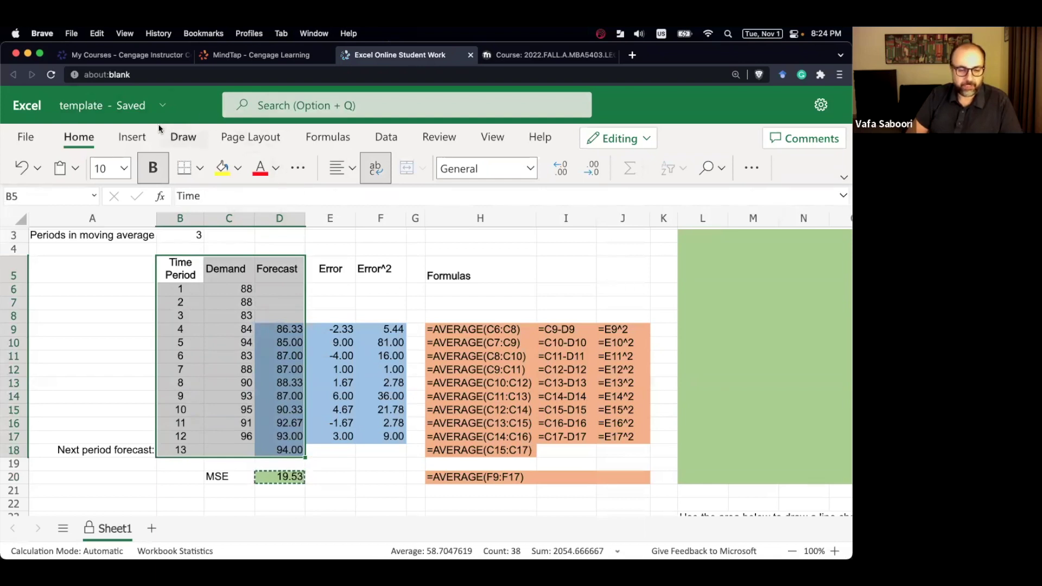
click(140, 137)
click(459, 169)
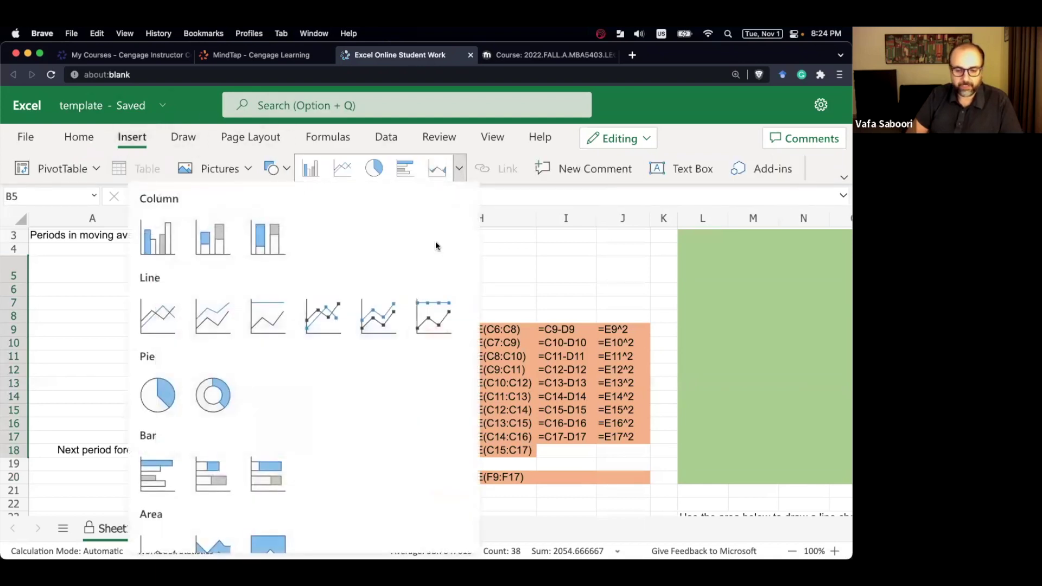
scroll(334, 395, down, 4)
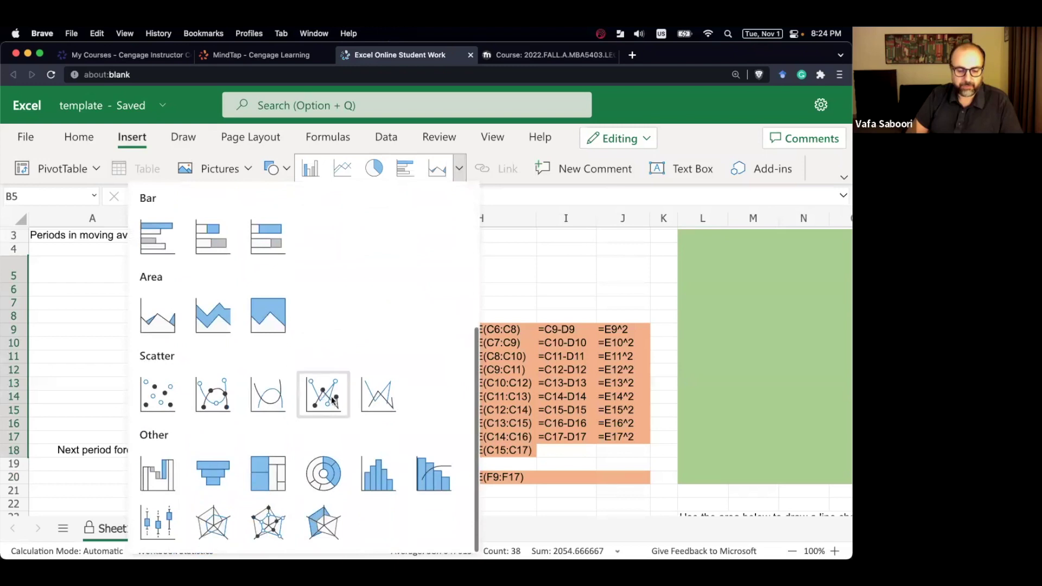
click(322, 395)
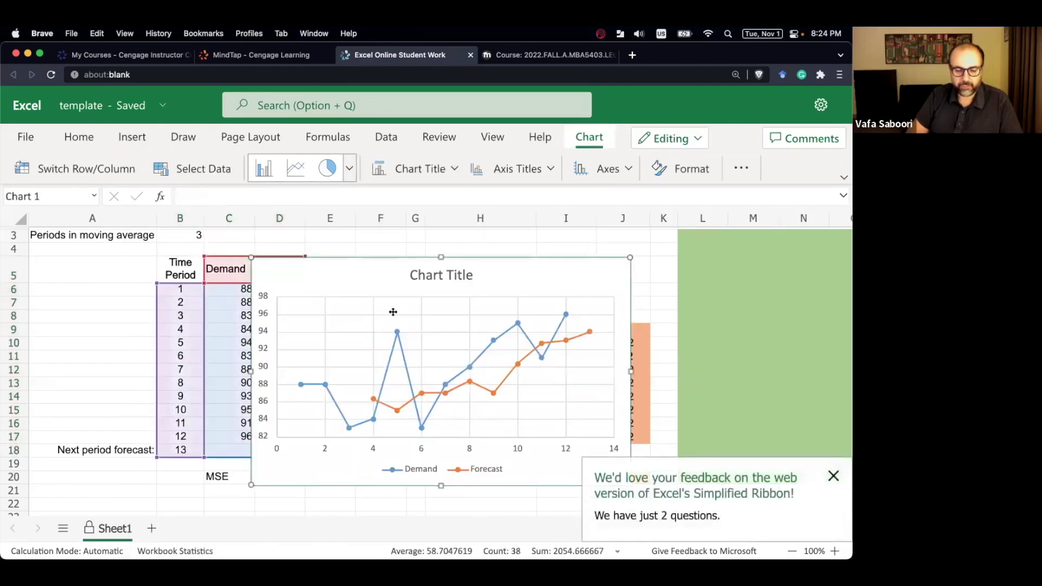
Move the chart off the demand and forecast columns and dismiss the feedback request.
drag(369, 278, 481, 244)
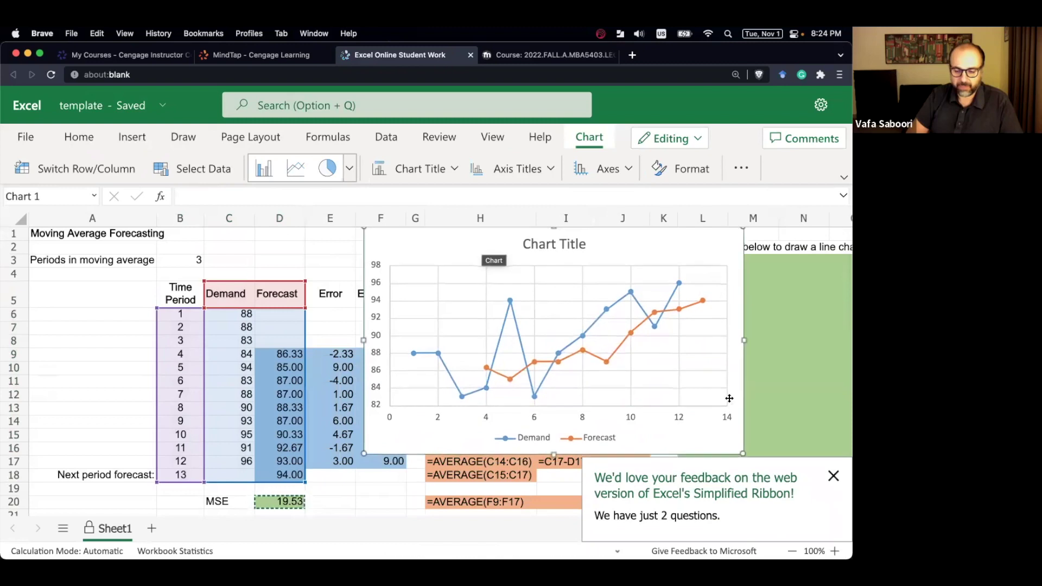
click(835, 476)
drag(482, 239, 484, 263)
Return to the MindTap activity and examine the answer graphs and the options for question 7 on the best forecast by MSE.
key(ctrl+Up)
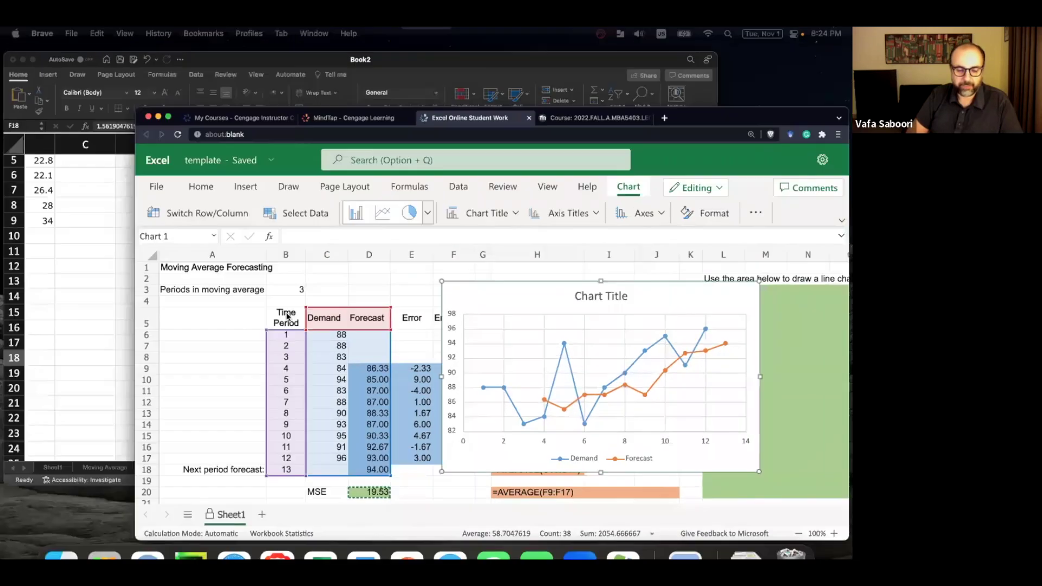
click(508, 255)
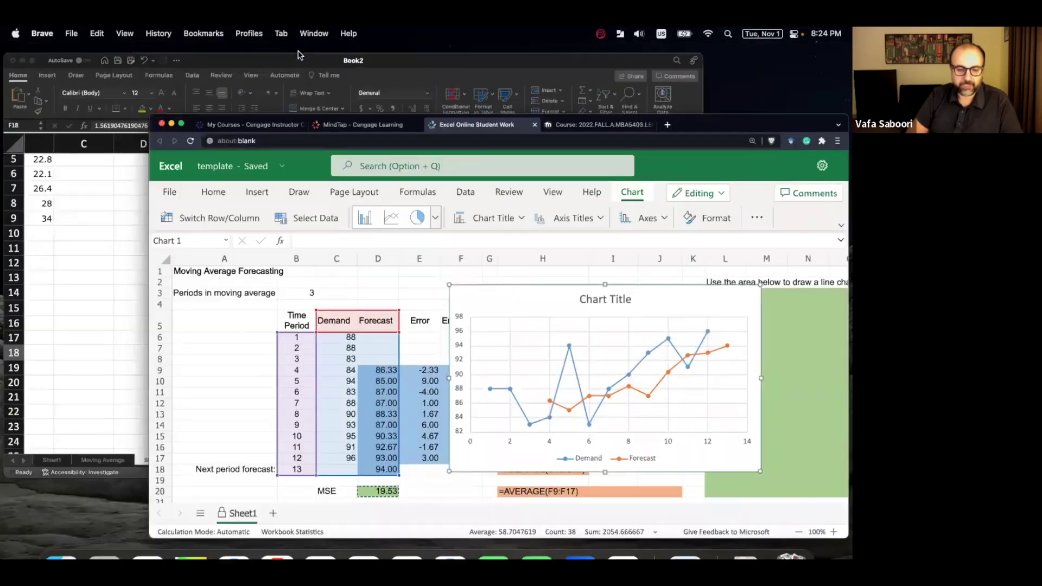
key(ctrl+shift+Tab)
scroll(287, 315, down, 5)
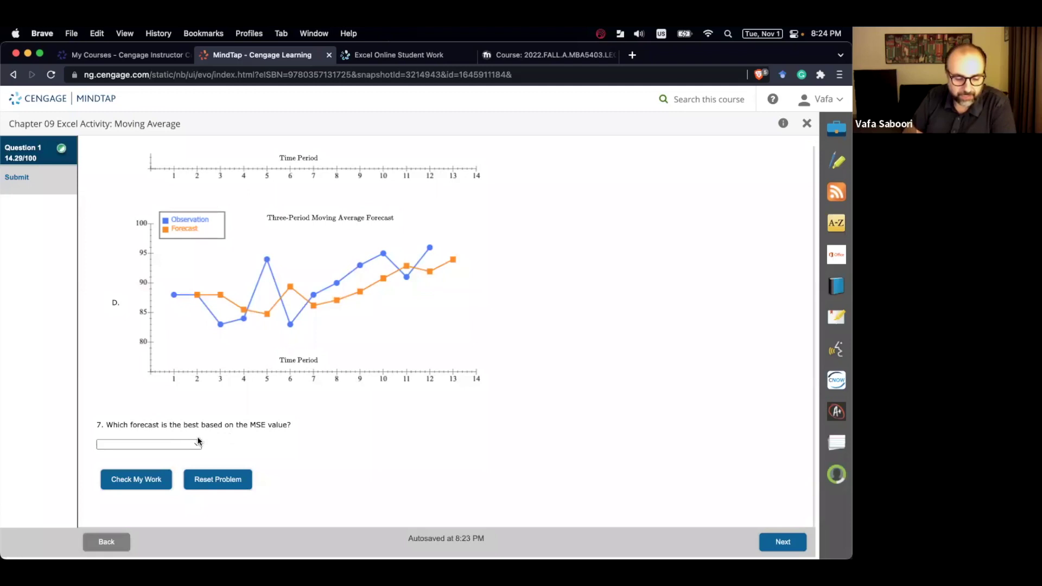
click(198, 443)
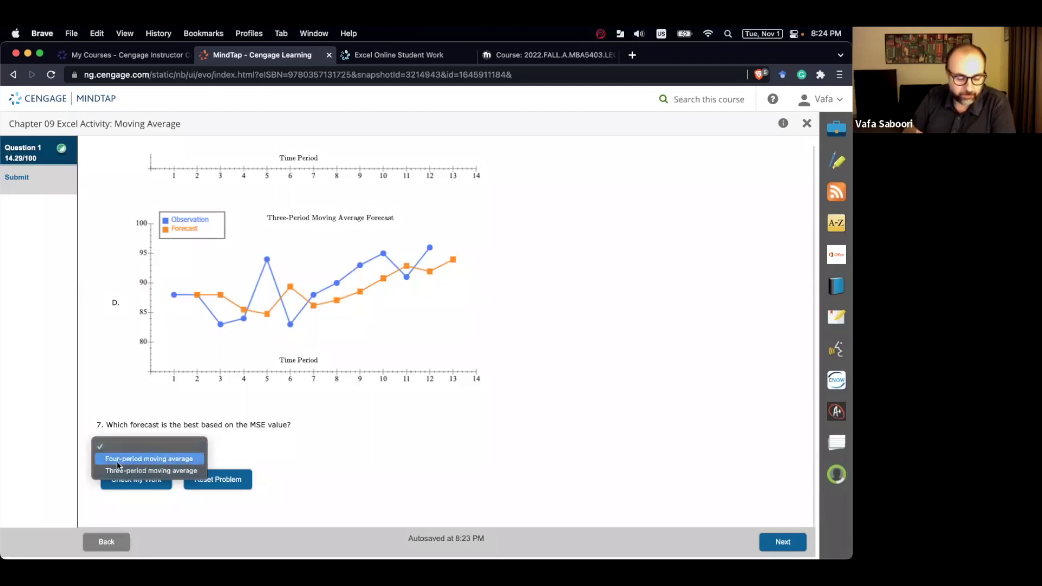
key(ctrl+Up)
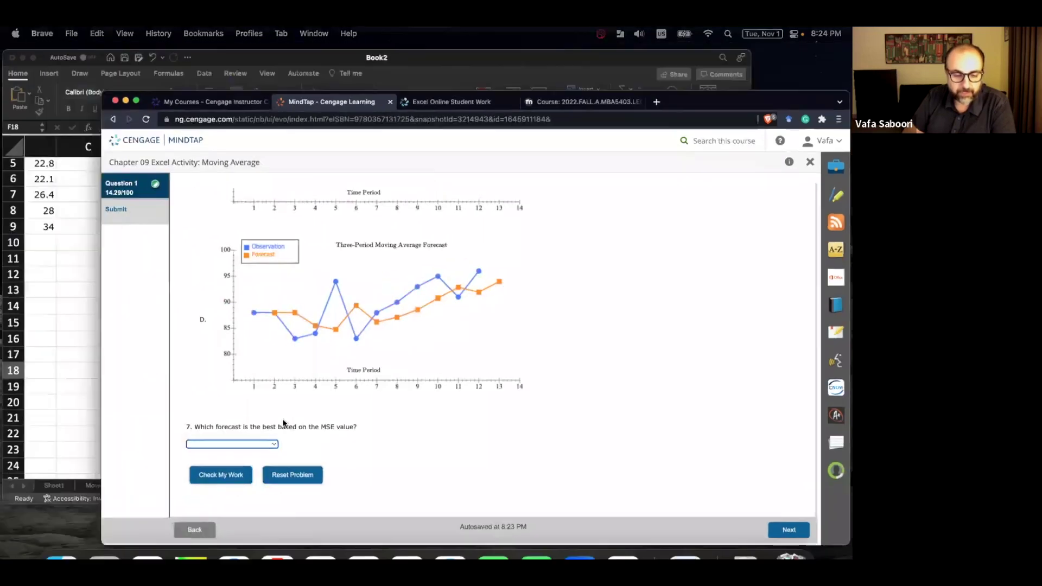
Return to the Excel Online spreadsheet and enter =AVERAGE(C27:C30) in D31 as the four-period forecast for period 5.
click(453, 312)
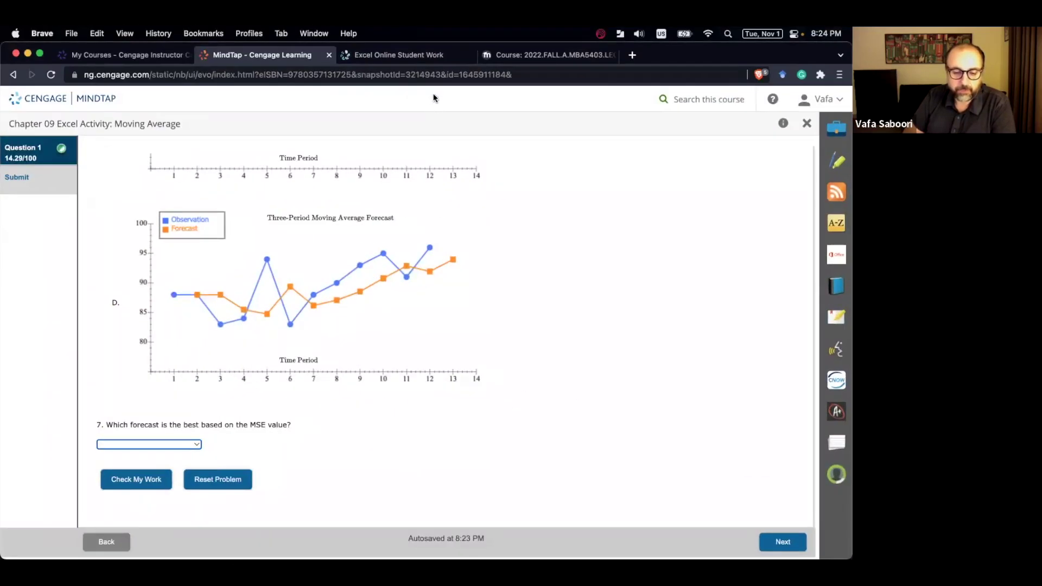
click(418, 57)
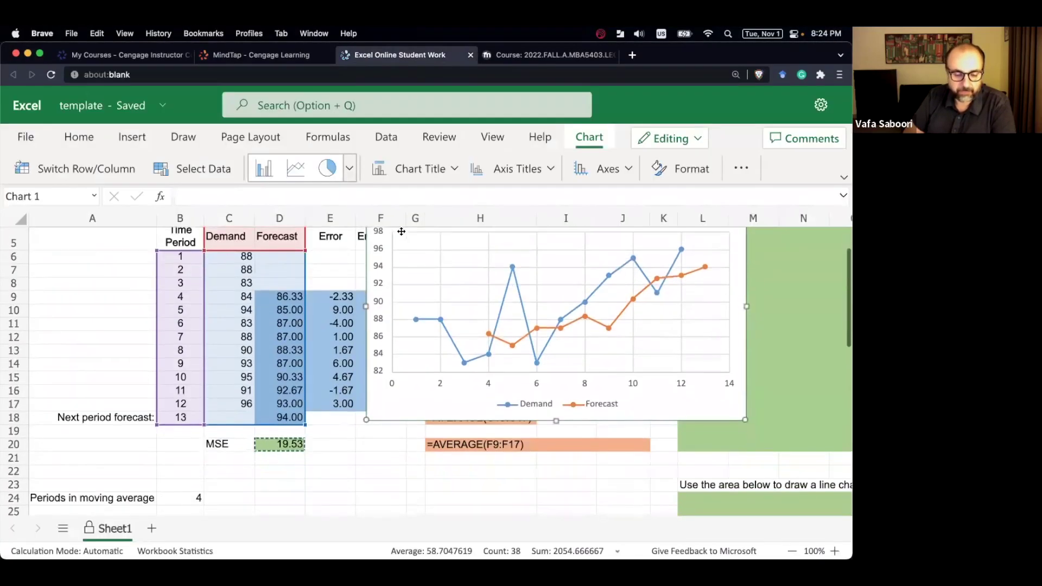
click(245, 246)
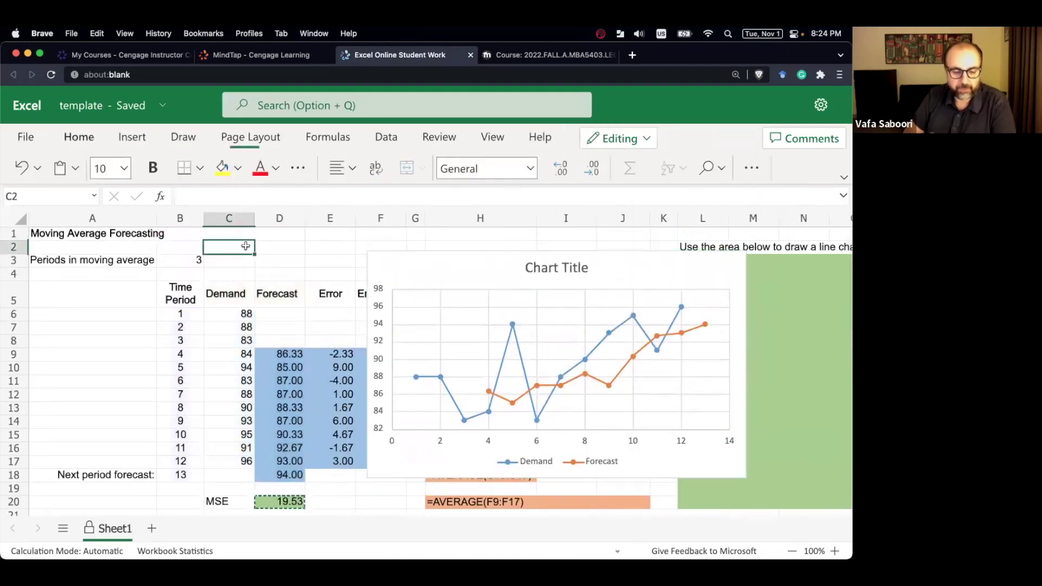
scroll(279, 429, down, 8)
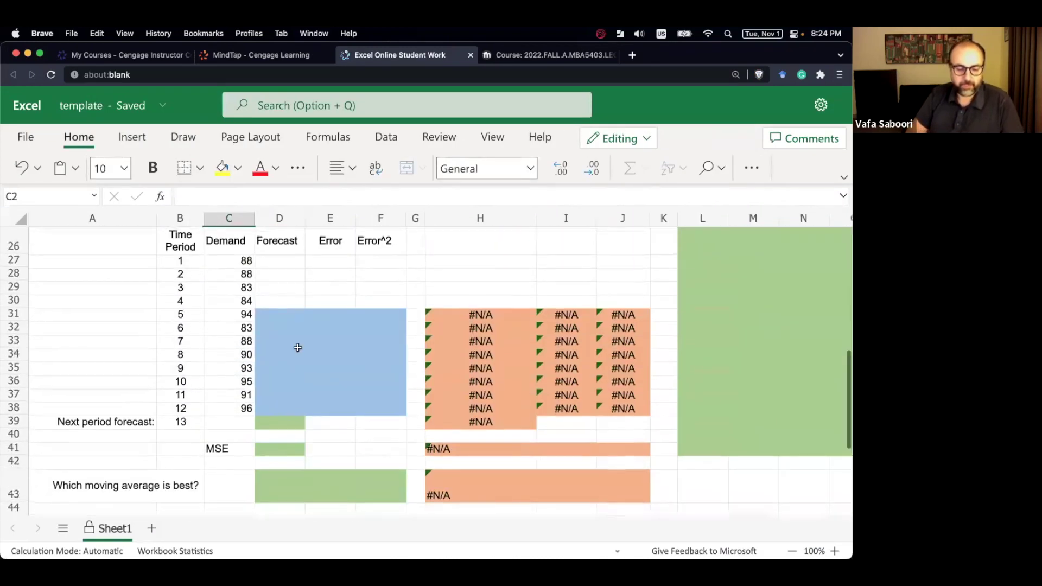
scroll(295, 349, up, 1)
click(281, 339)
text(=a)
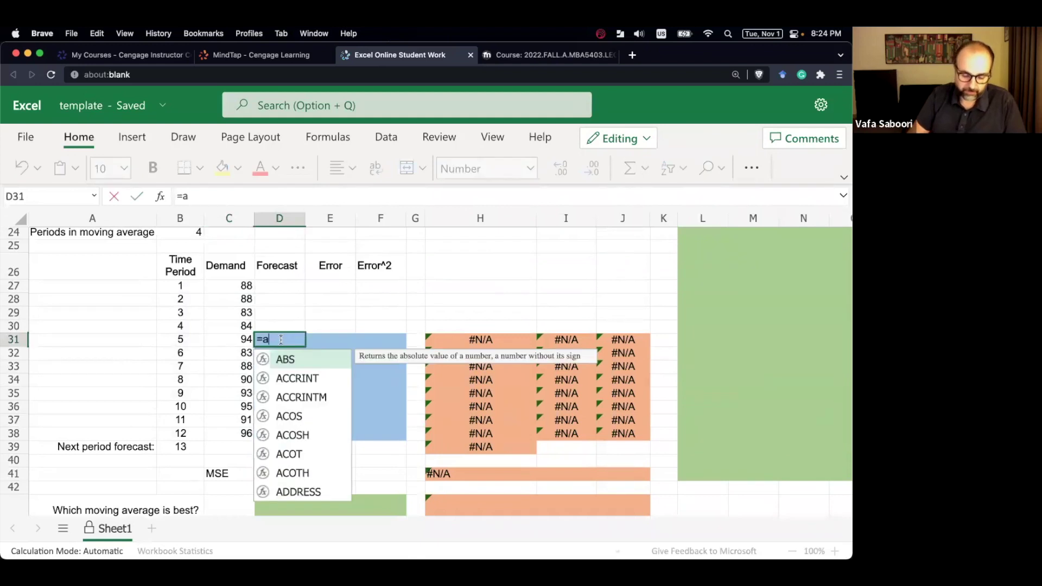
text(verage)
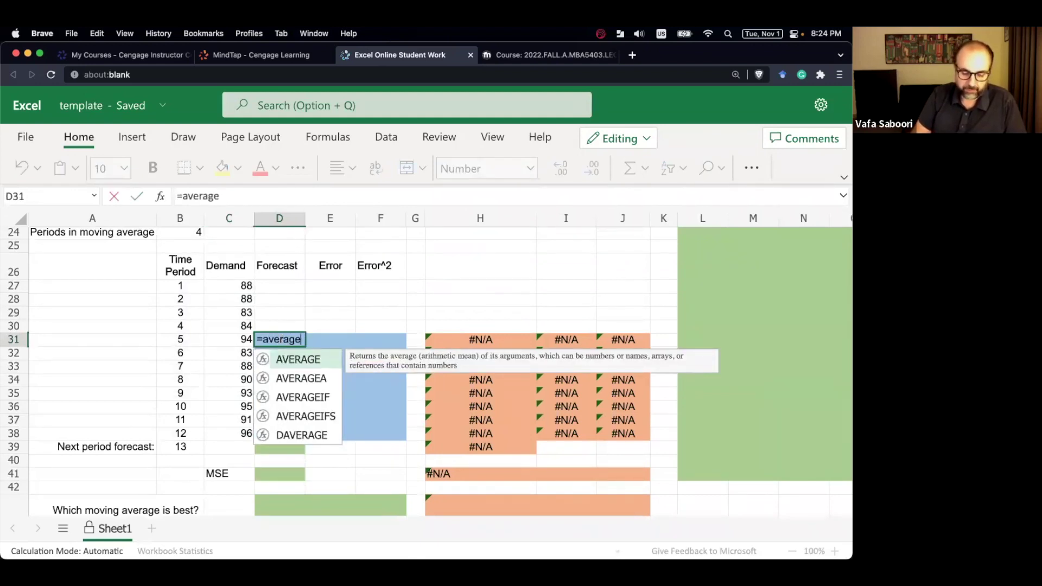
text(()
drag(236, 287, 239, 325)
key(Return)
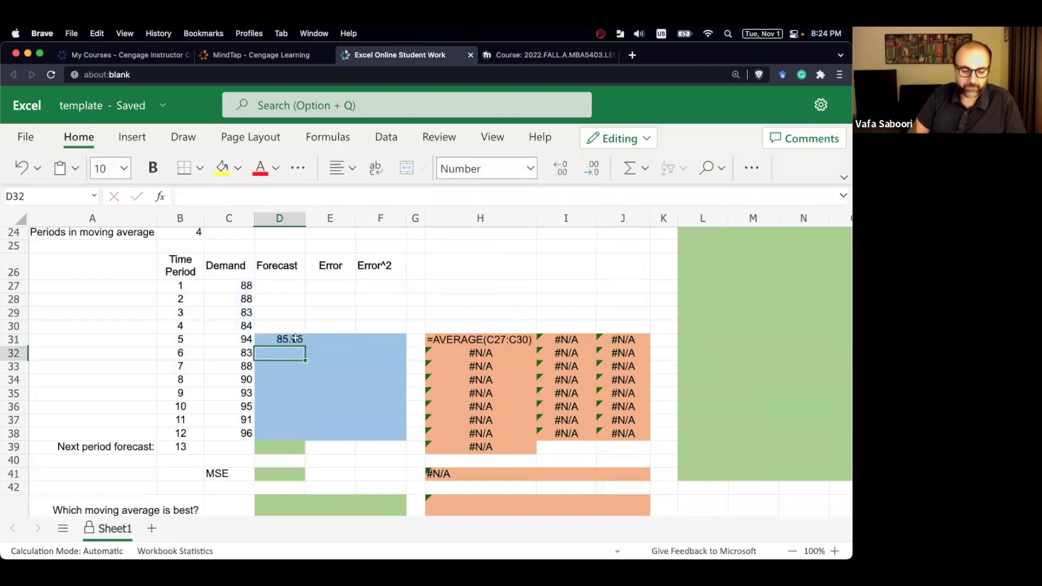
Fill the four-period forecast formula from D31 down to the next period forecast in D39.
click(295, 340)
drag(296, 340, 298, 444)
key(super+d)
Calculate the forecast error in E31 with =C31-D31 and fill the formula down to E38.
click(327, 341)
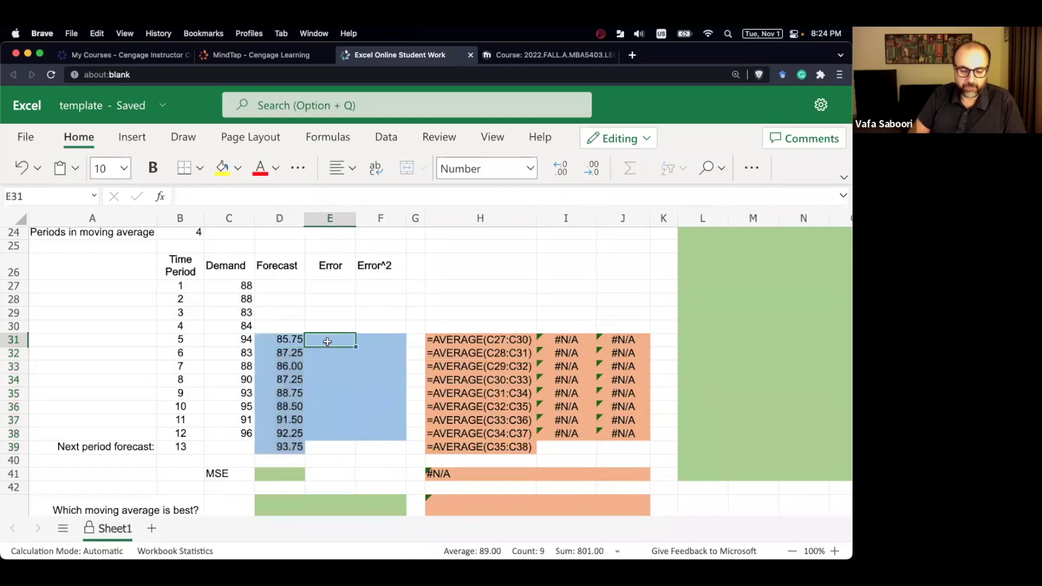
text(=)
key(Left)
key(Left)
key(Left)
key(Right)
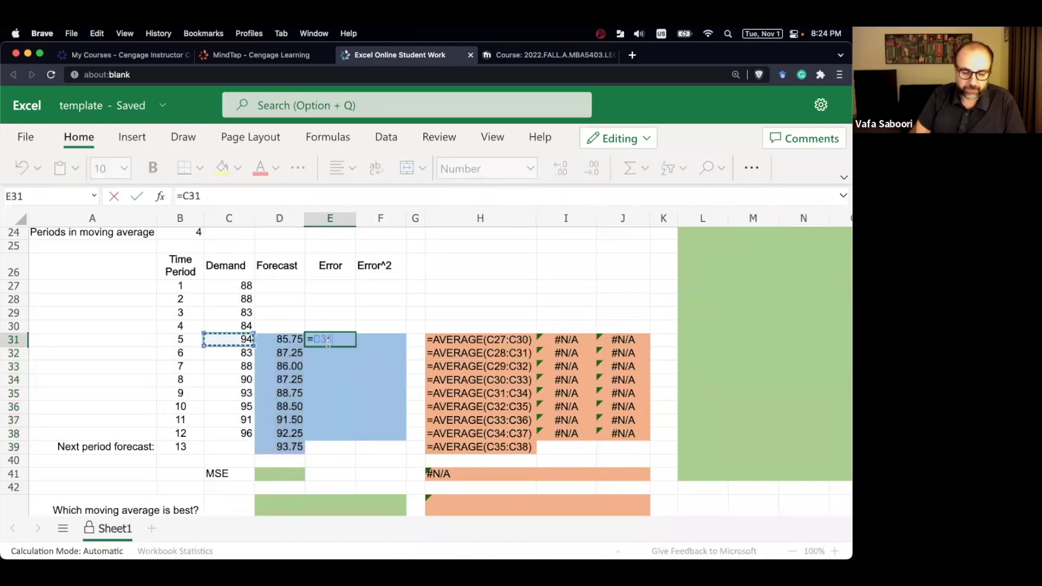
text(-)
key(Left)
key(Return)
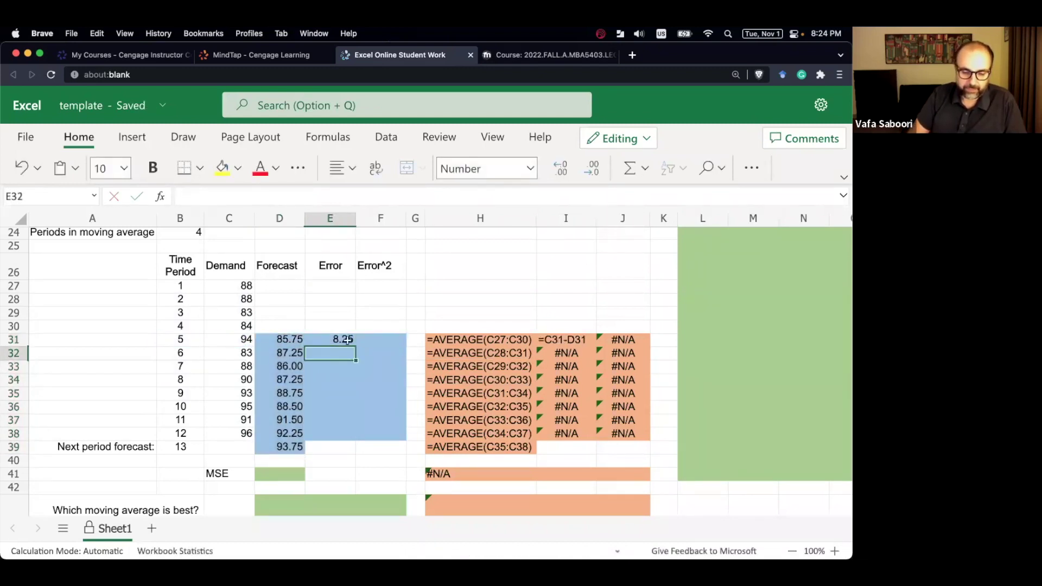
click(350, 340)
drag(355, 349, 356, 440)
Calculate the squared error in F31 with =E31^2 and fill the formula down to F38.
click(385, 338)
text(=)
key(Left)
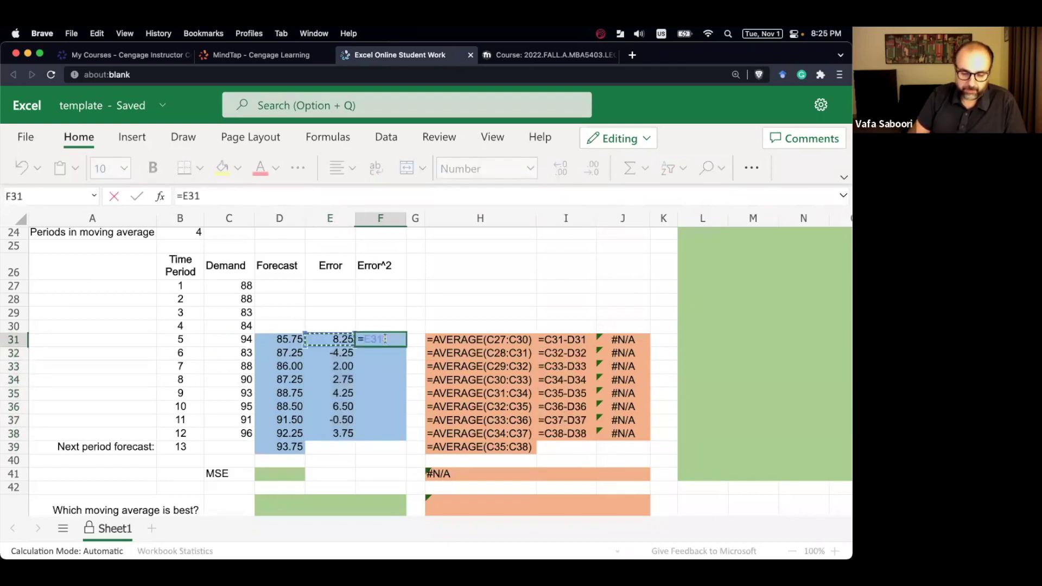
text(^2)
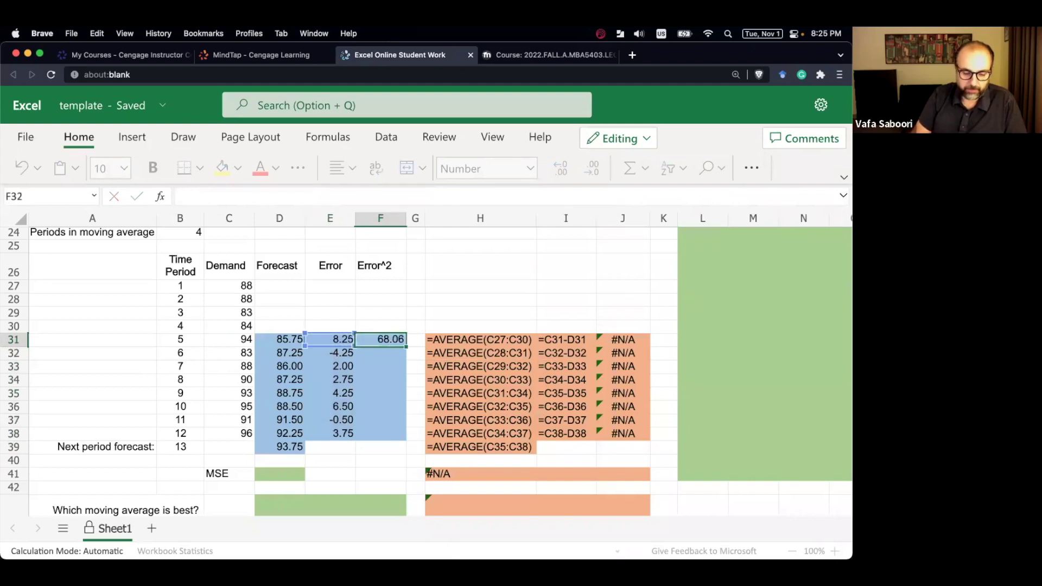
key(Return)
click(390, 342)
drag(405, 346, 405, 440)
Calculate the four-period MSE in D41 with =AVERAGE(F31:F38).
click(266, 471)
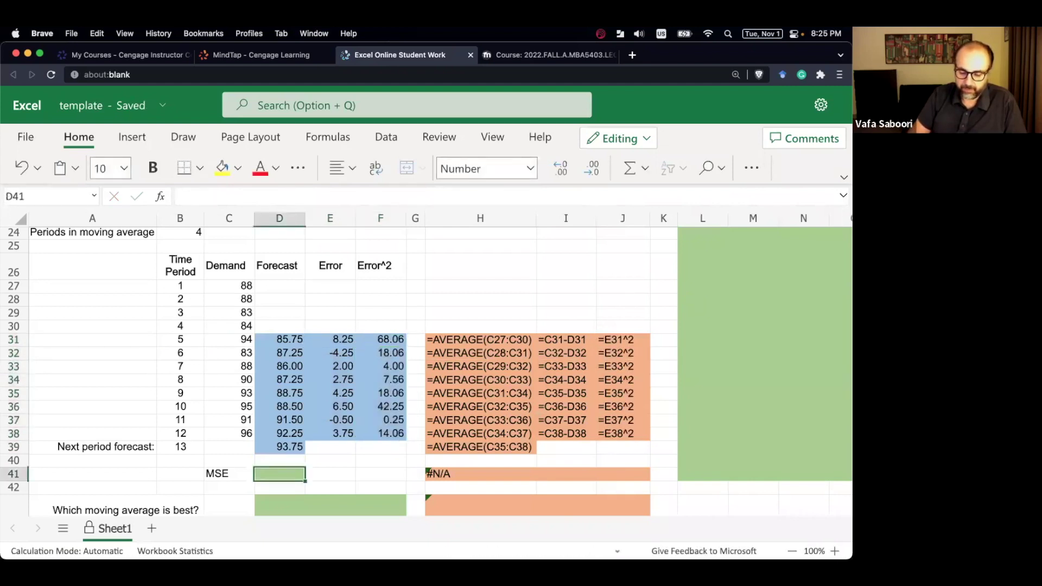
text(=average)
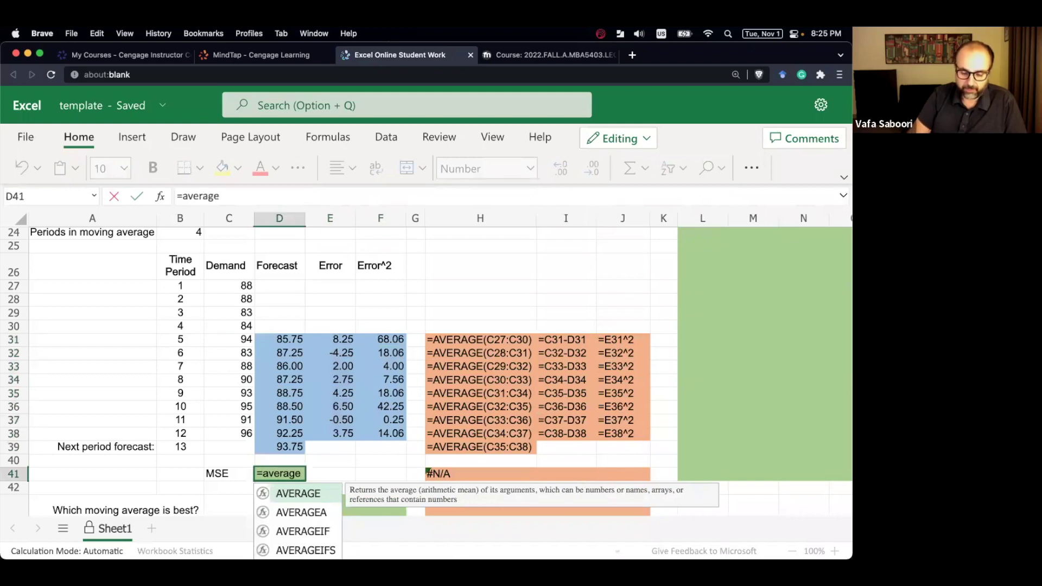
text(()
drag(390, 342, 392, 431)
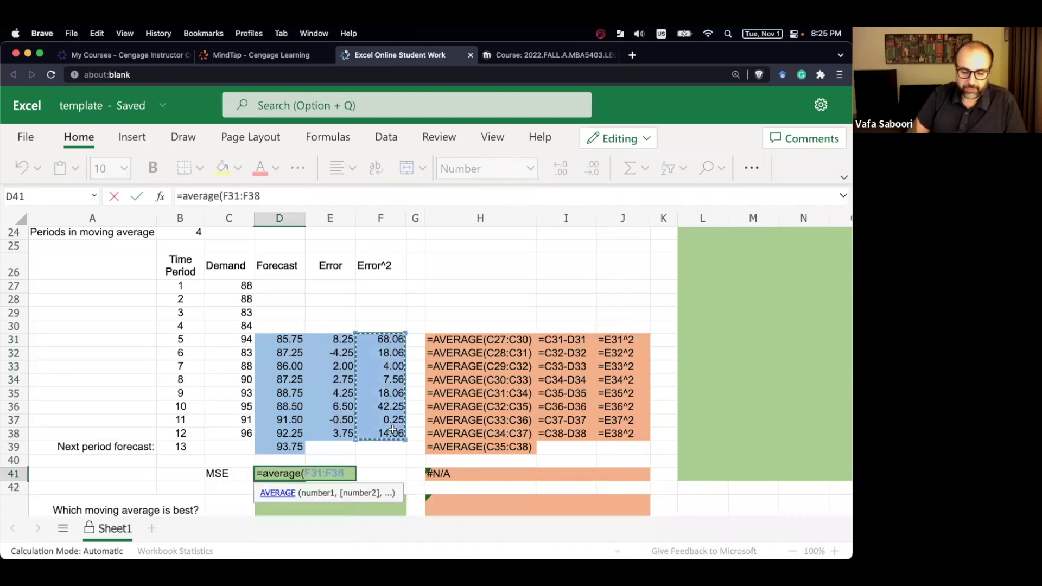
text())
key(Return)
Insert a scatter chart with straight lines and markers from the four-period time period, demand and forecast data in B26:D39.
scroll(306, 488, down, 2)
scroll(306, 488, down, 1)
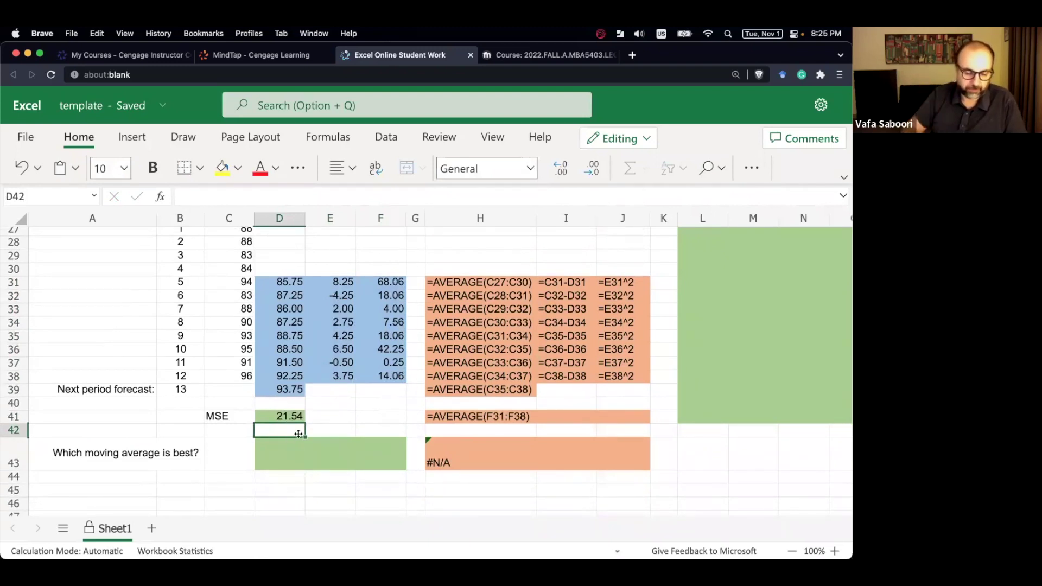
scroll(298, 434, up, 6)
scroll(297, 434, down, 5)
scroll(298, 433, up, 2)
scroll(298, 433, up, 1)
scroll(298, 432, down, 2)
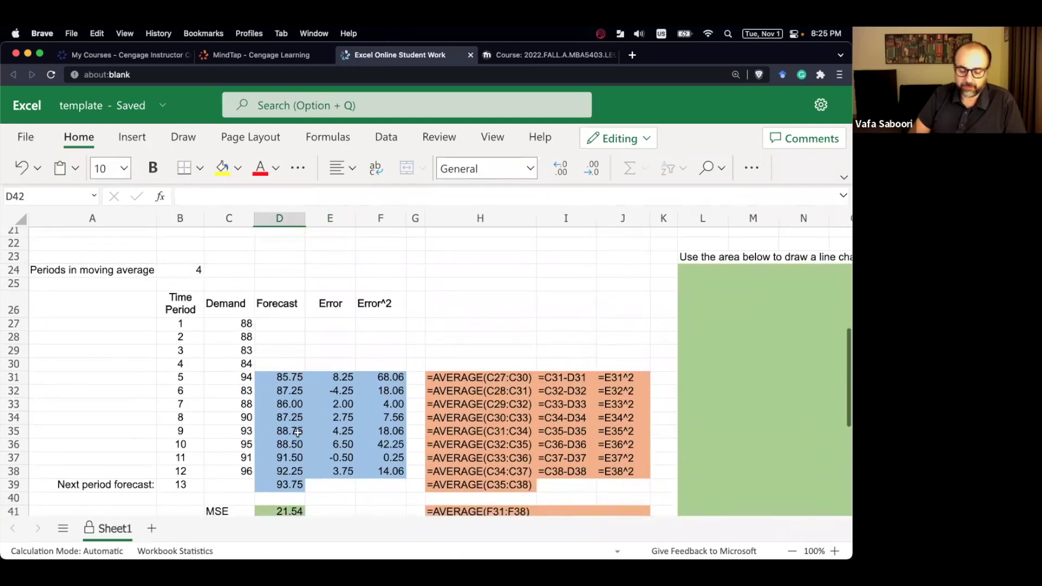
scroll(298, 433, down, 1)
drag(175, 291, 282, 470)
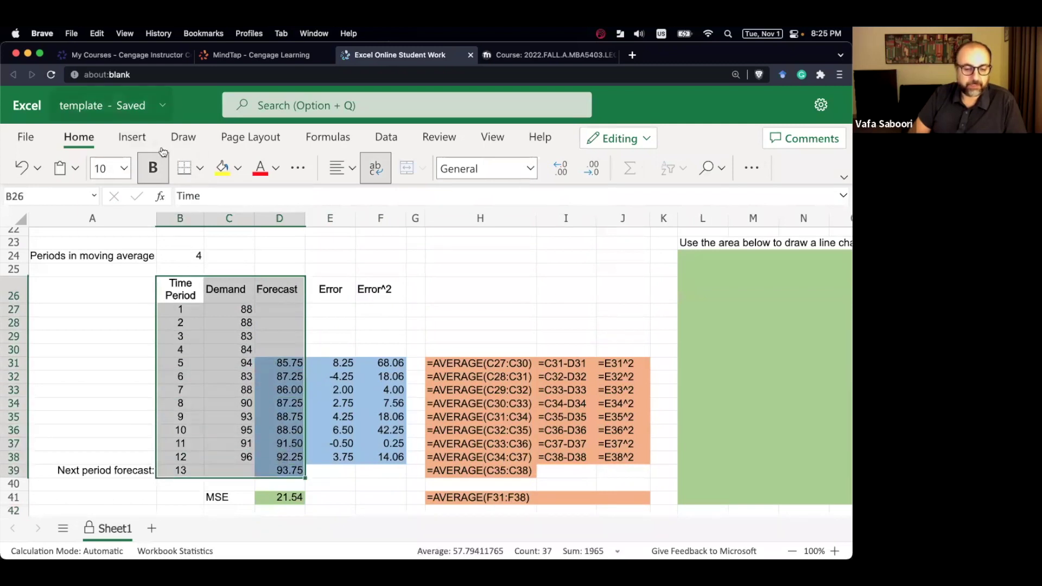
click(138, 139)
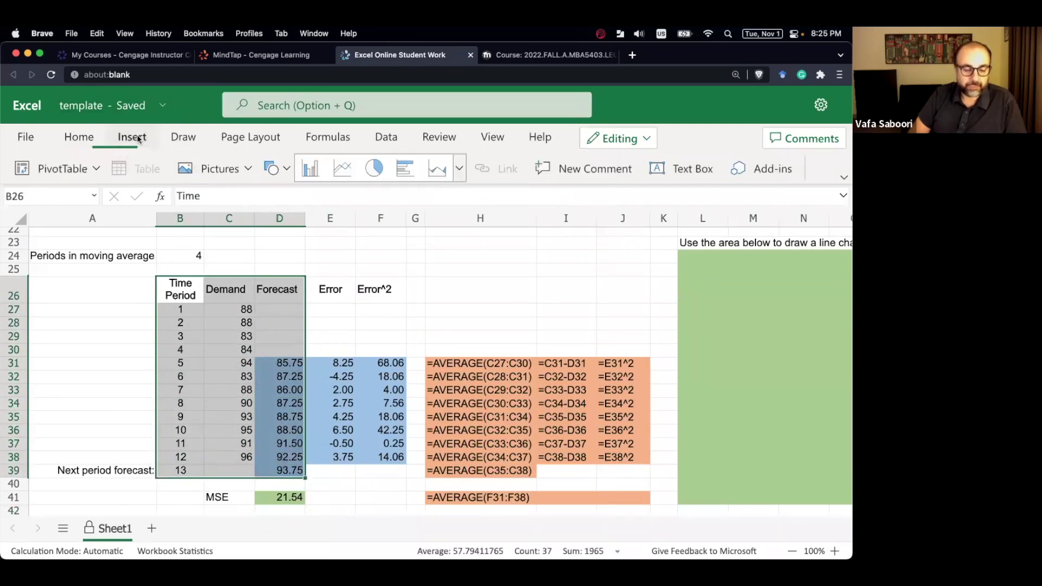
click(459, 172)
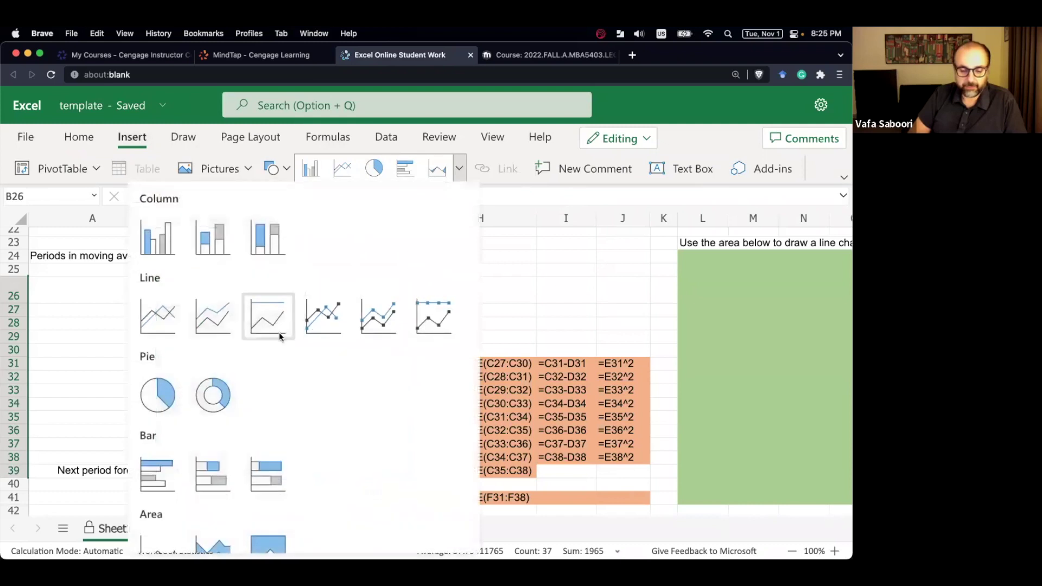
scroll(321, 433, down, 5)
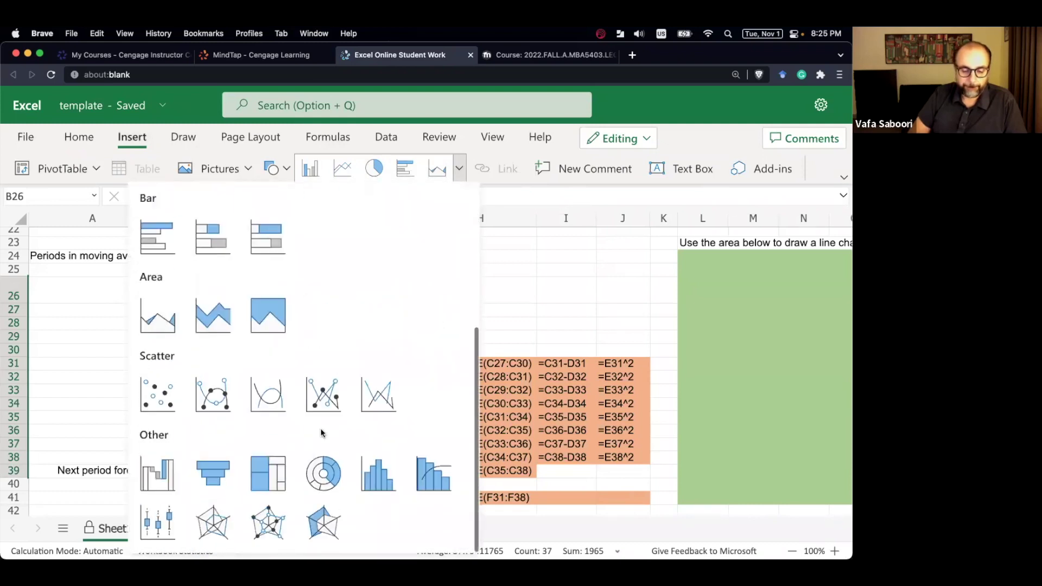
click(323, 393)
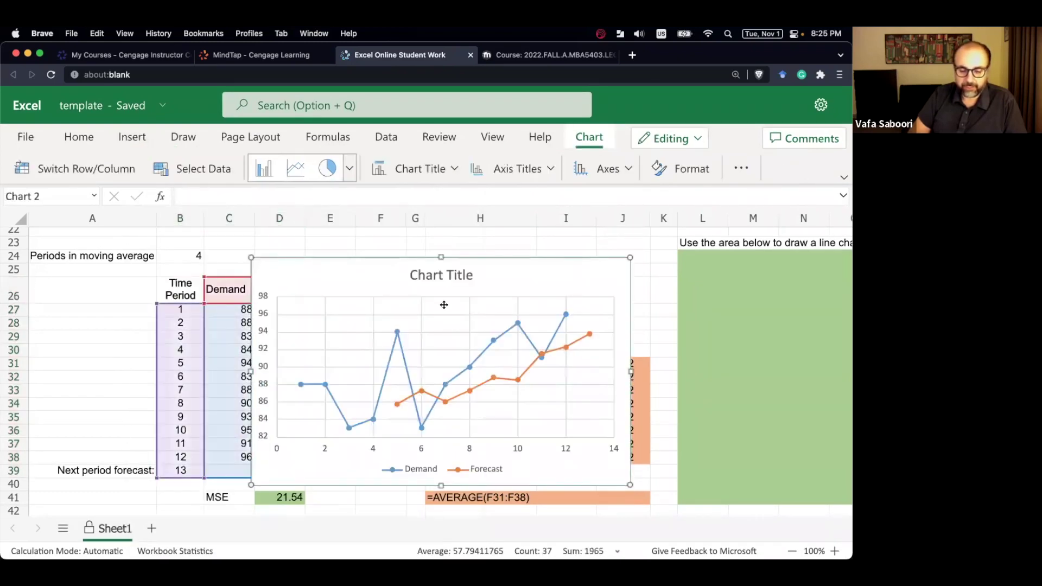
Move the four-period chart off the table, clear of the demand, forecast and error columns, and deselect it.
drag(363, 275, 709, 278)
drag(602, 280, 466, 280)
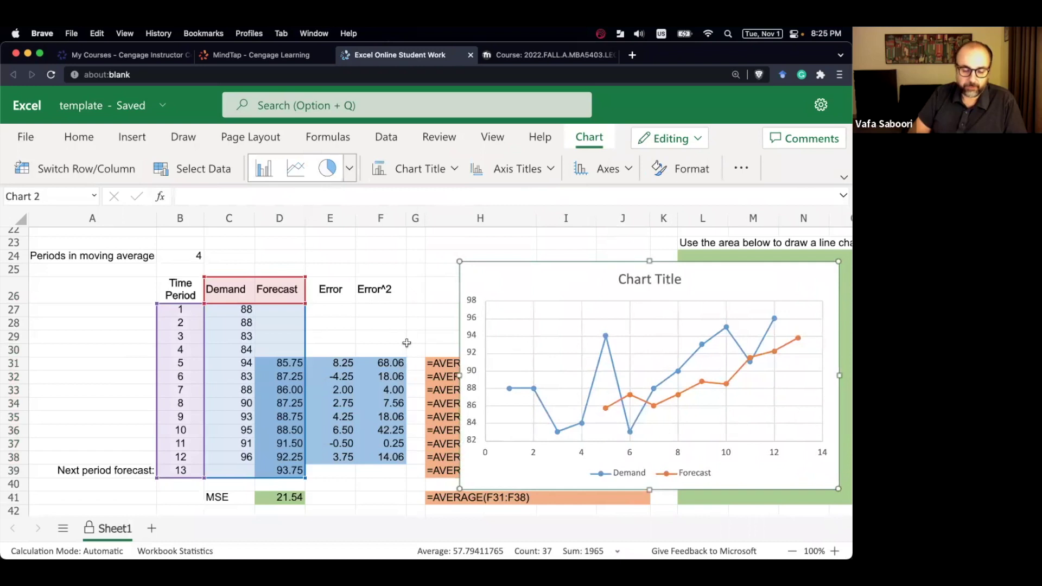
click(407, 342)
Compare the MSE values in D20 and D41 for the three-period and four-period moving averages.
scroll(407, 347, down, 5)
click(290, 381)
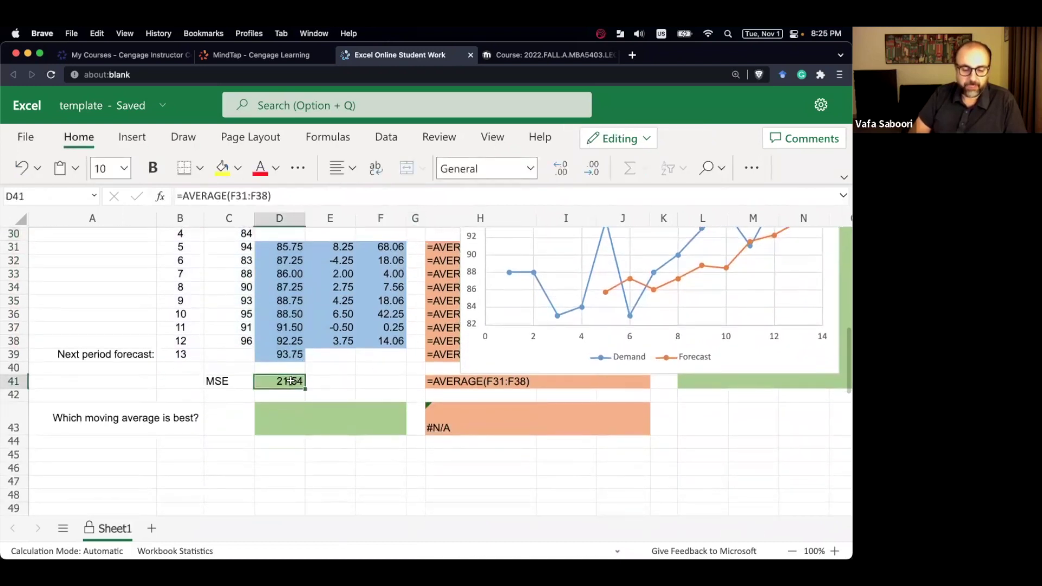
scroll(291, 381, up, 15)
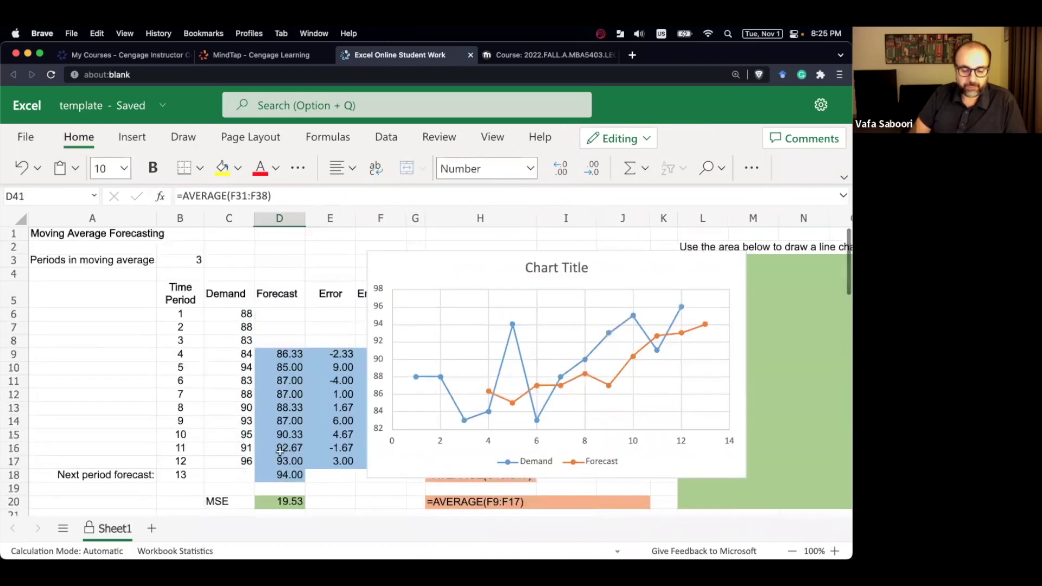
click(267, 499)
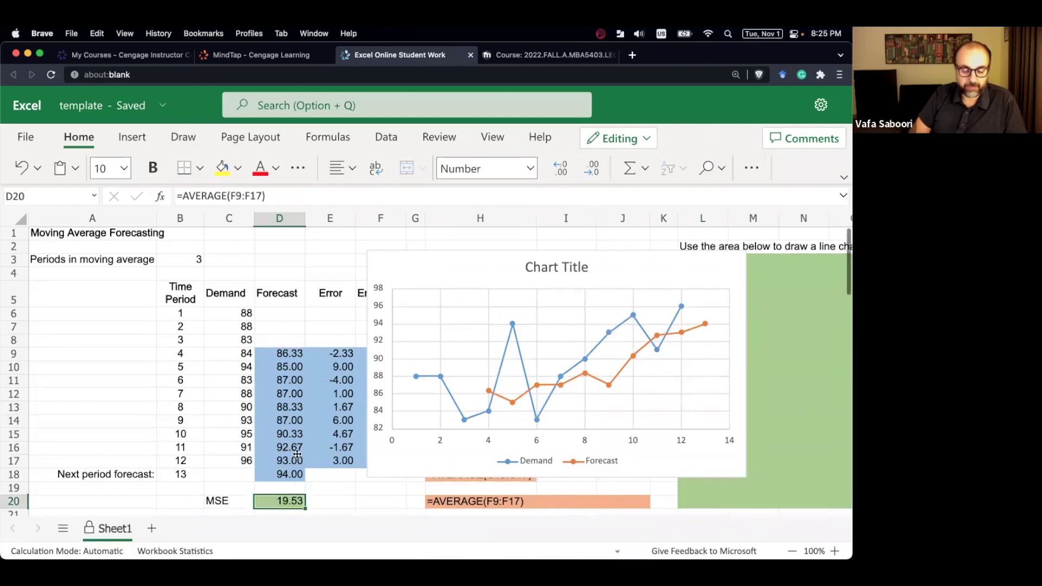
scroll(297, 454, down, 6)
click(312, 387)
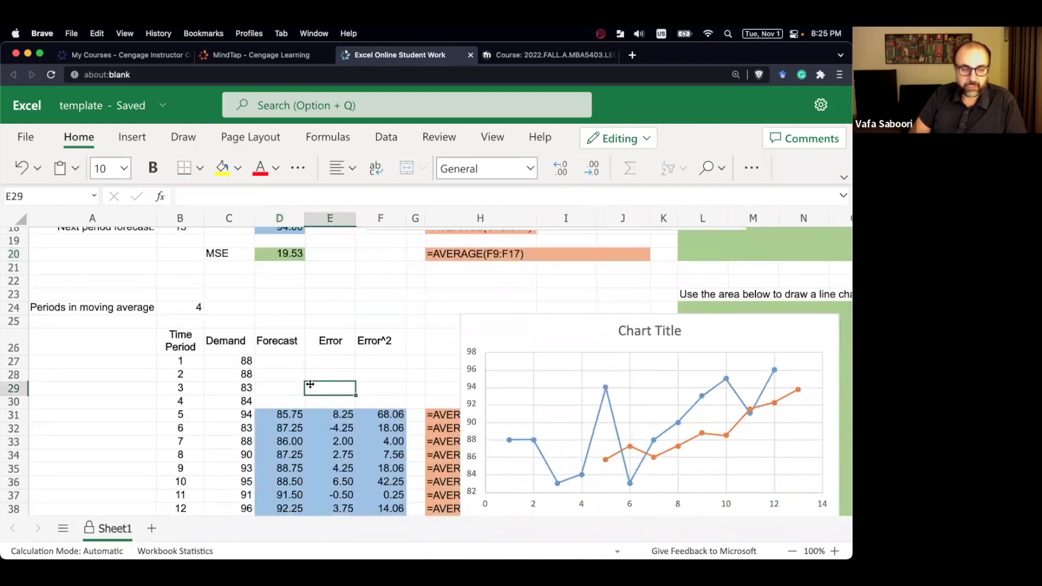
scroll(312, 387, down, 3)
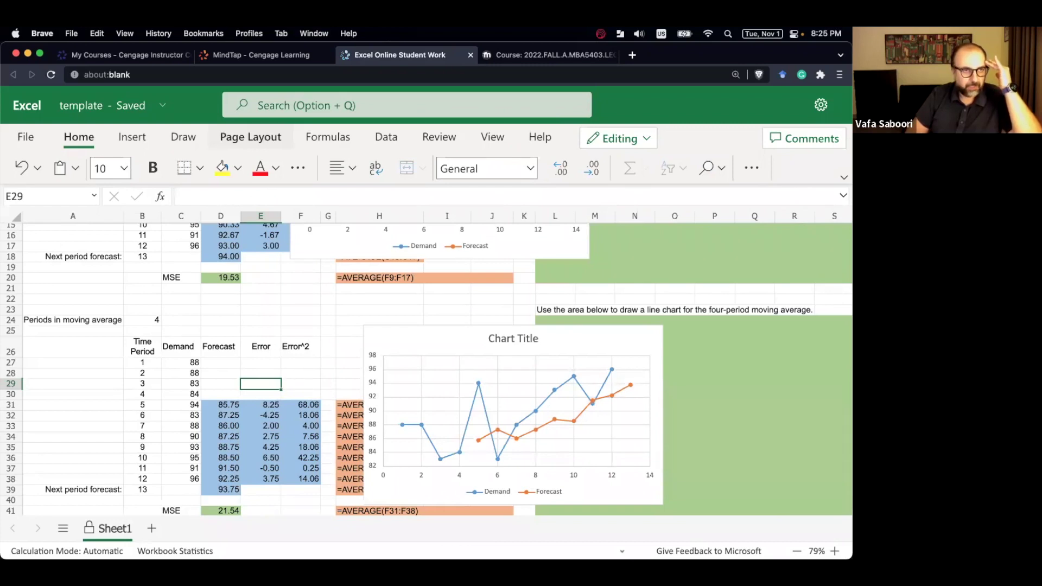
click(269, 249)
scroll(269, 249, down, 1)
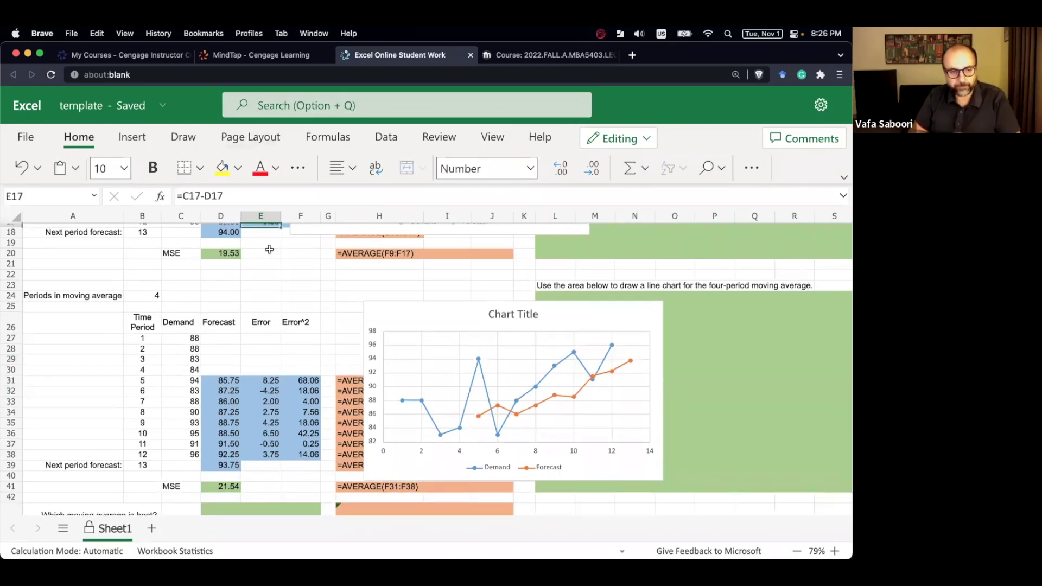
Close the Moving Average spreadsheet and activity, and open Chapter 09 Excel Activity: Exponential Smoothing in MindTap.
key(ctrl+Up)
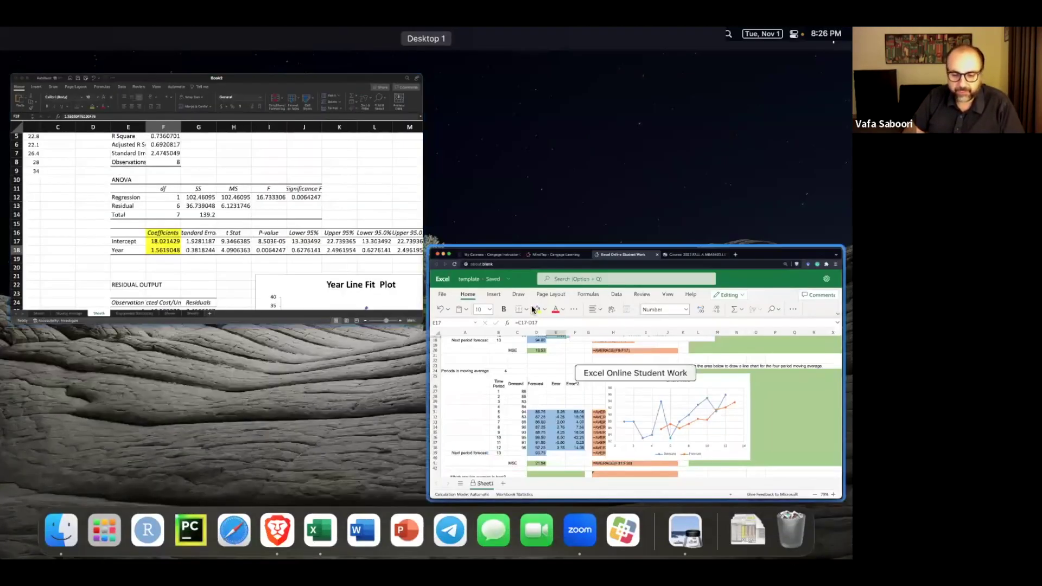
click(531, 305)
key(ctrl+shift+Tab)
click(416, 55)
click(806, 123)
scroll(414, 286, down, 3)
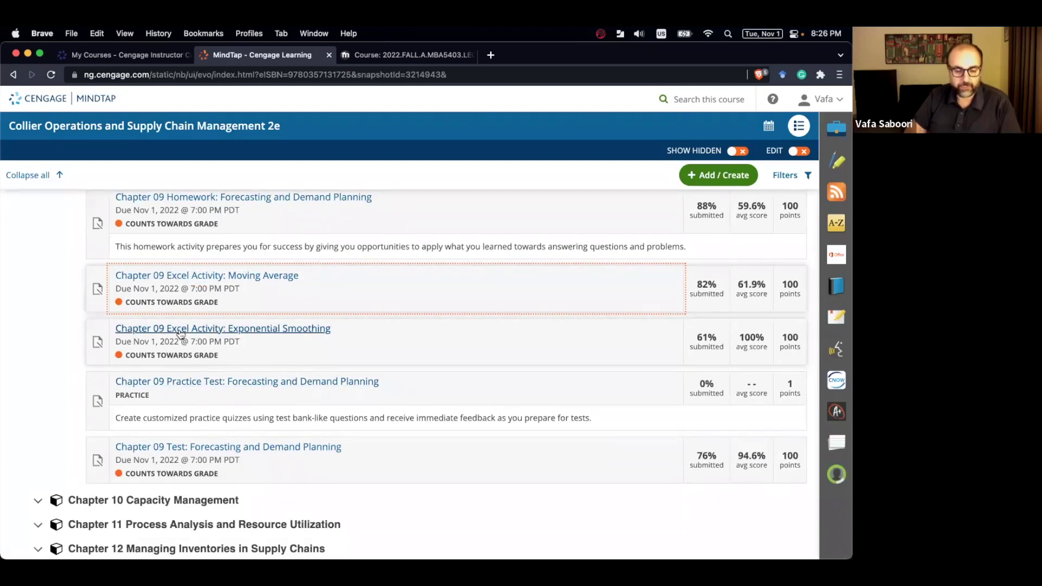
click(180, 330)
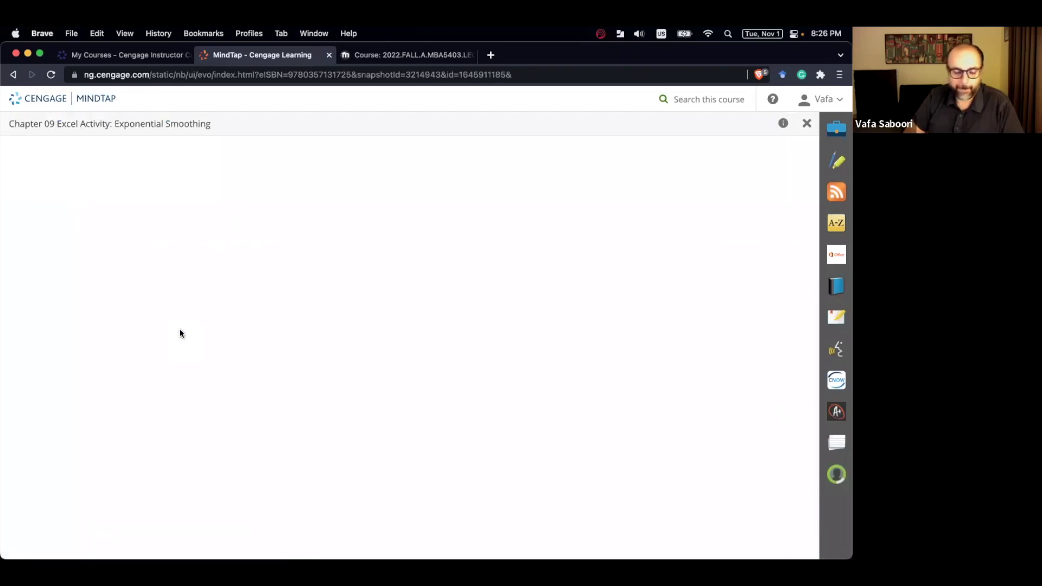
Open the Exponential Smoothing activity's spreadsheet and select the smoothing constant in B3.
scroll(387, 314, down, 2)
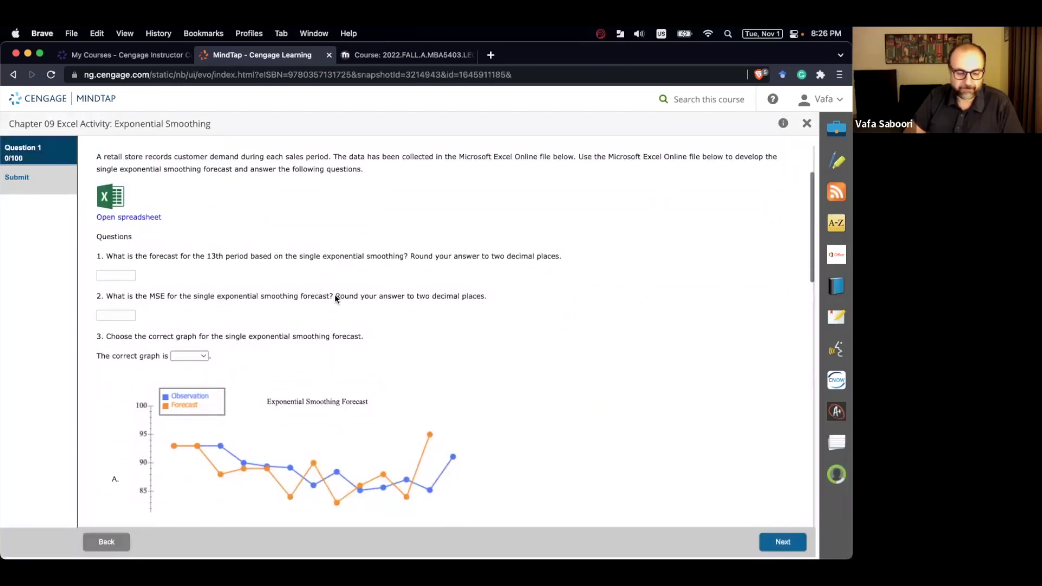
click(142, 210)
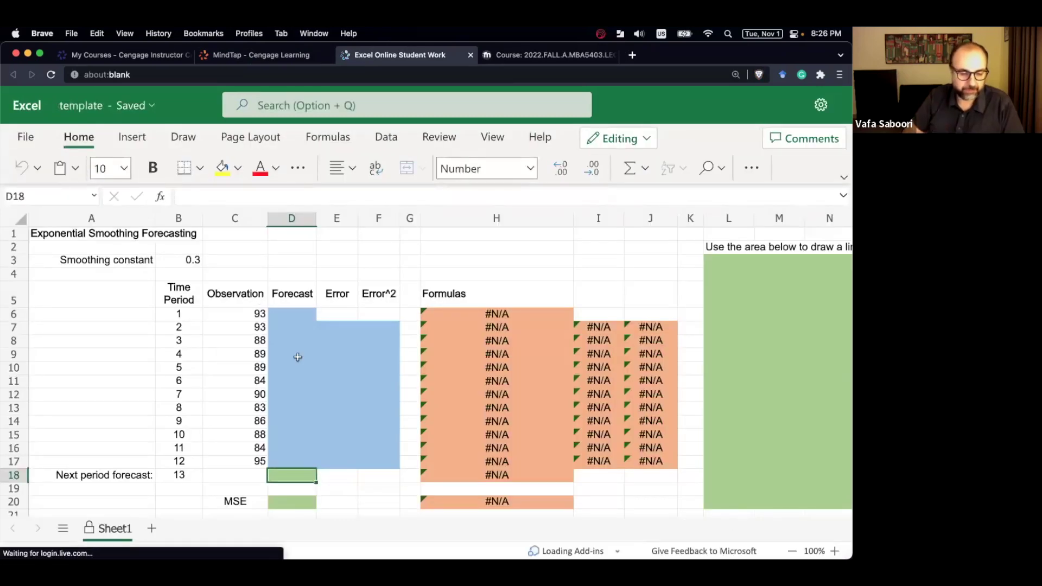
click(170, 262)
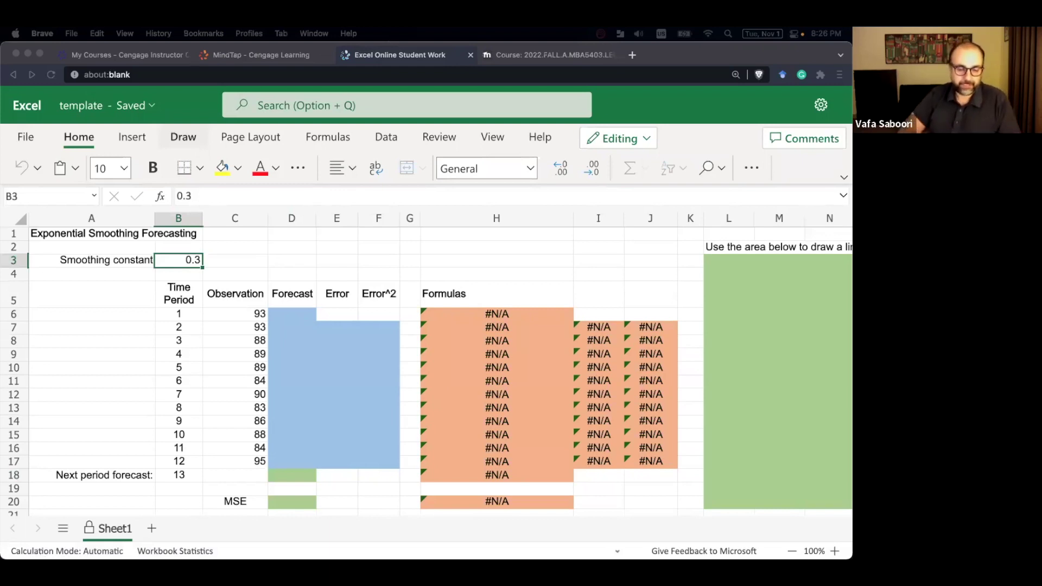
click(282, 315)
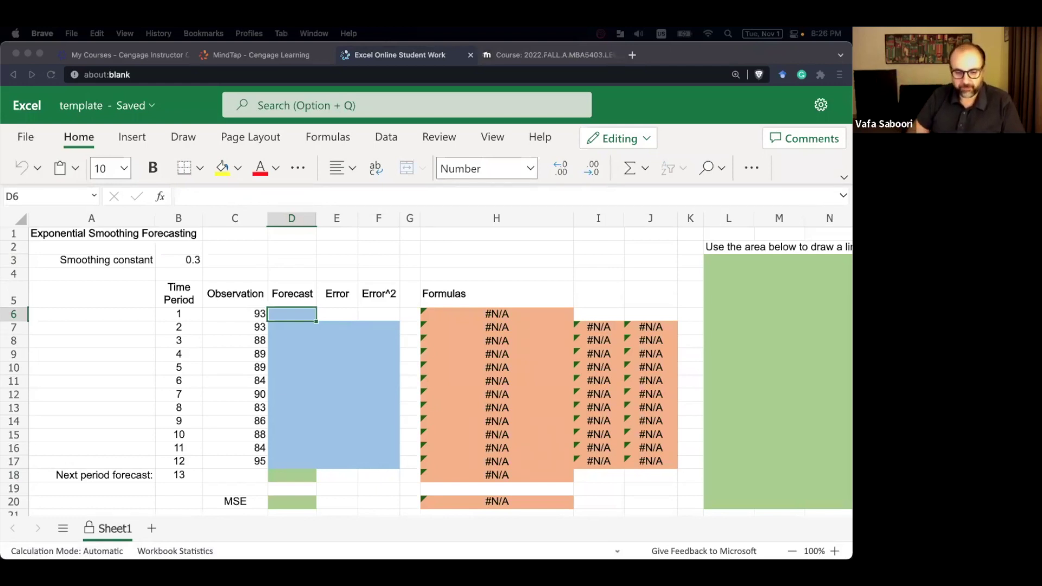
click(307, 249)
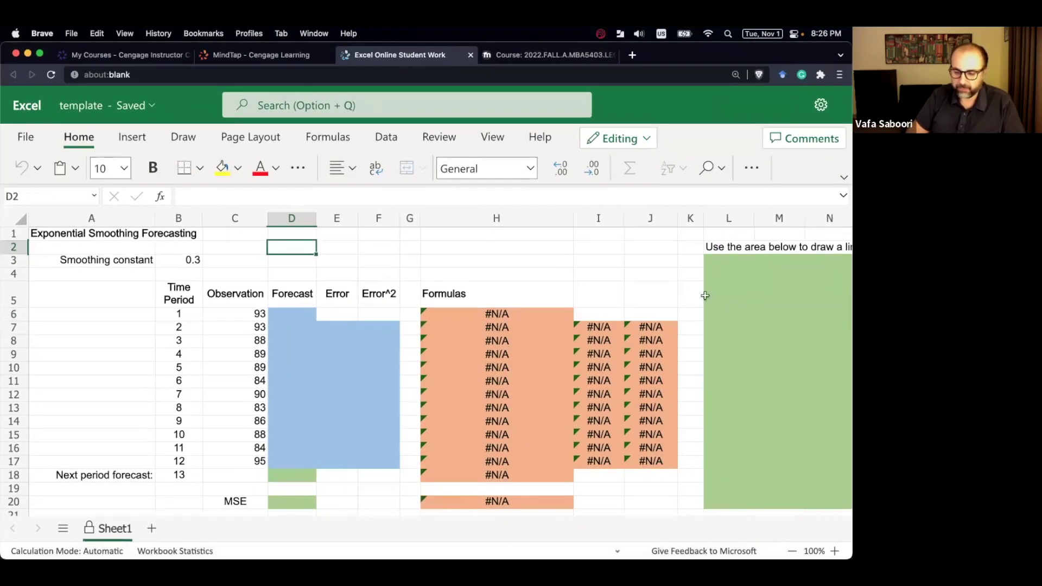
click(737, 312)
text(d)
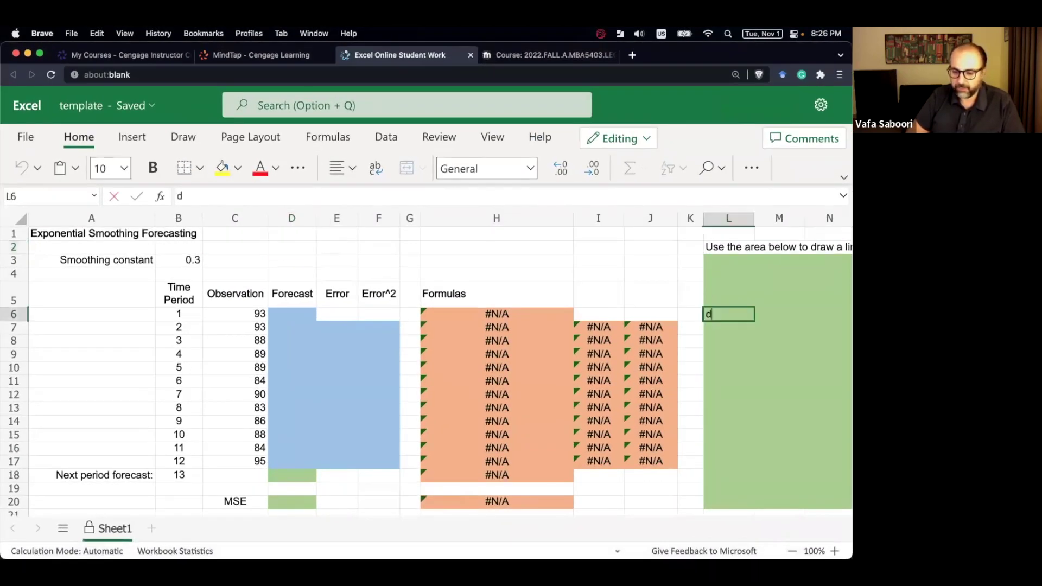
text(d)
key(Escape)
Enter the heading Formula in L5, within the green chart area.
click(735, 266)
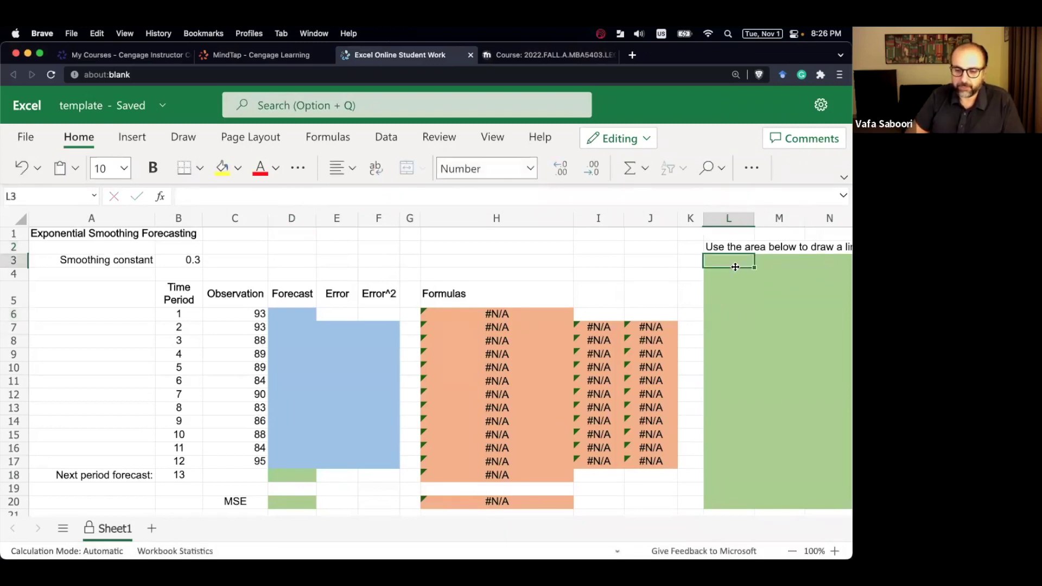
click(734, 286)
text(Form)
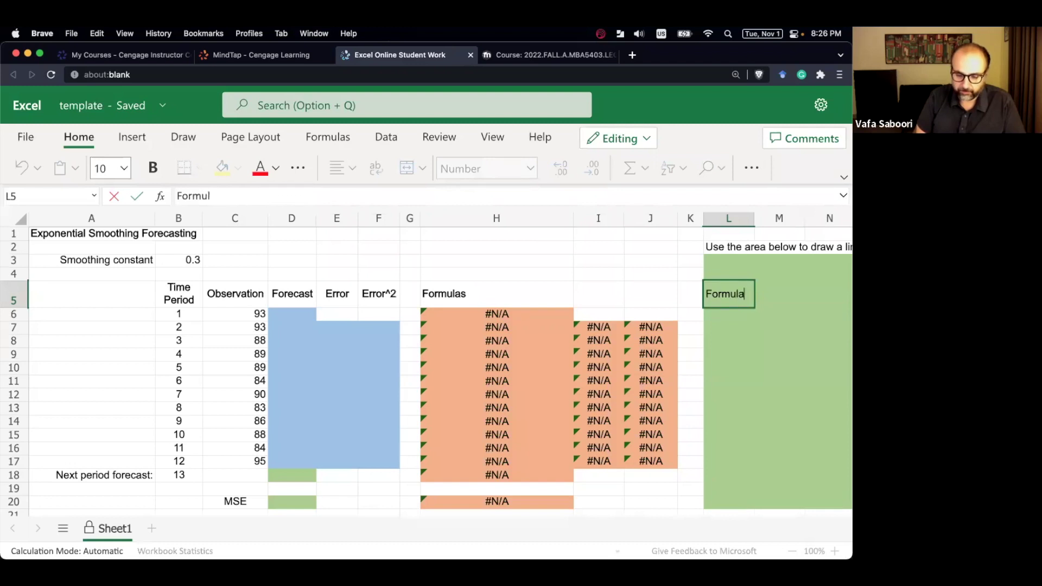
text(ula)
key(Return)
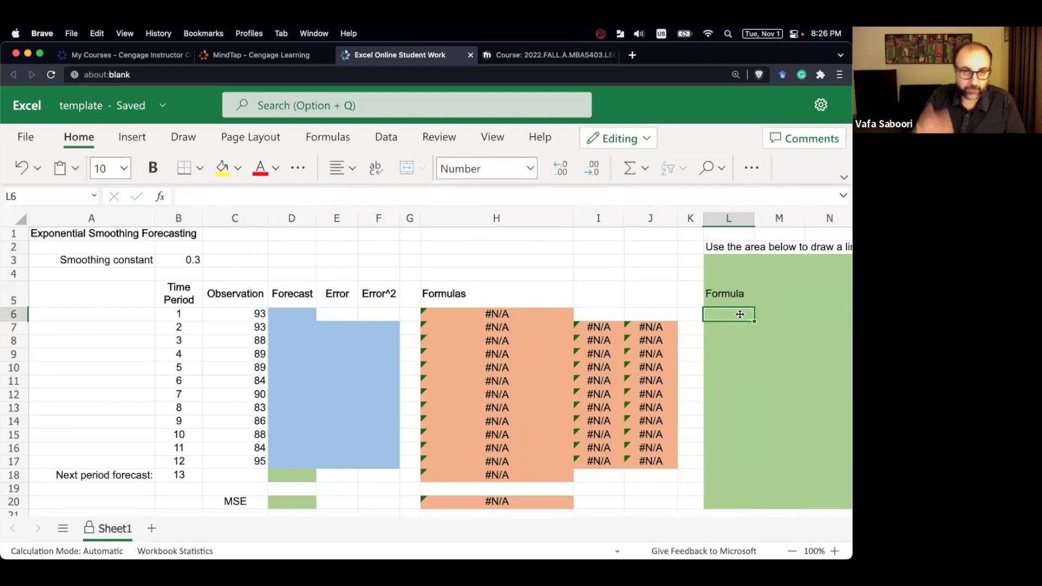
Write the exponential smoothing equation Ft+1 = Alpha(At) + (1-Alpha)(Ft) as text in L6, under the Formula heading.
text(Formula)
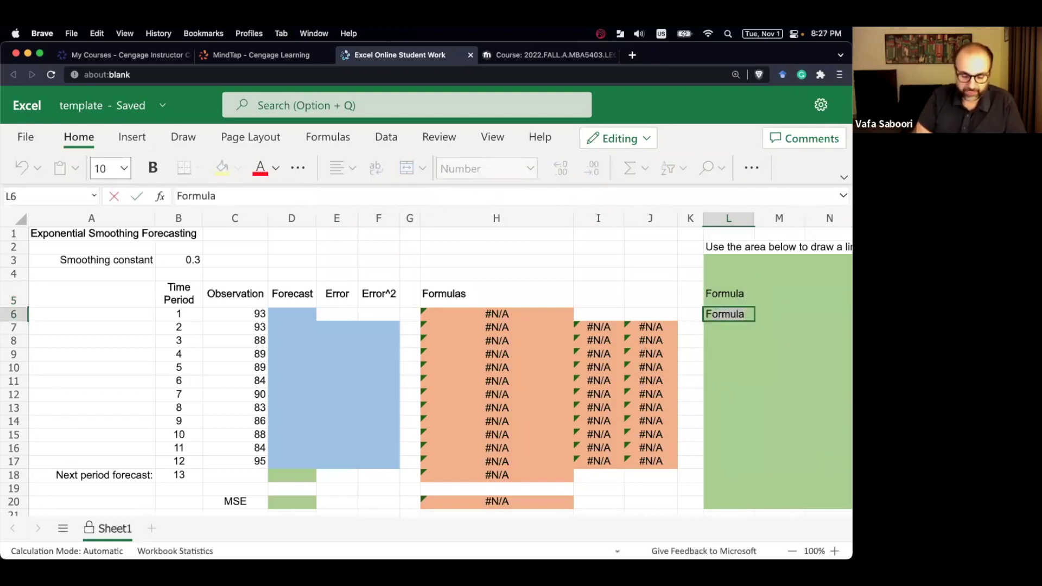
text(t+1)
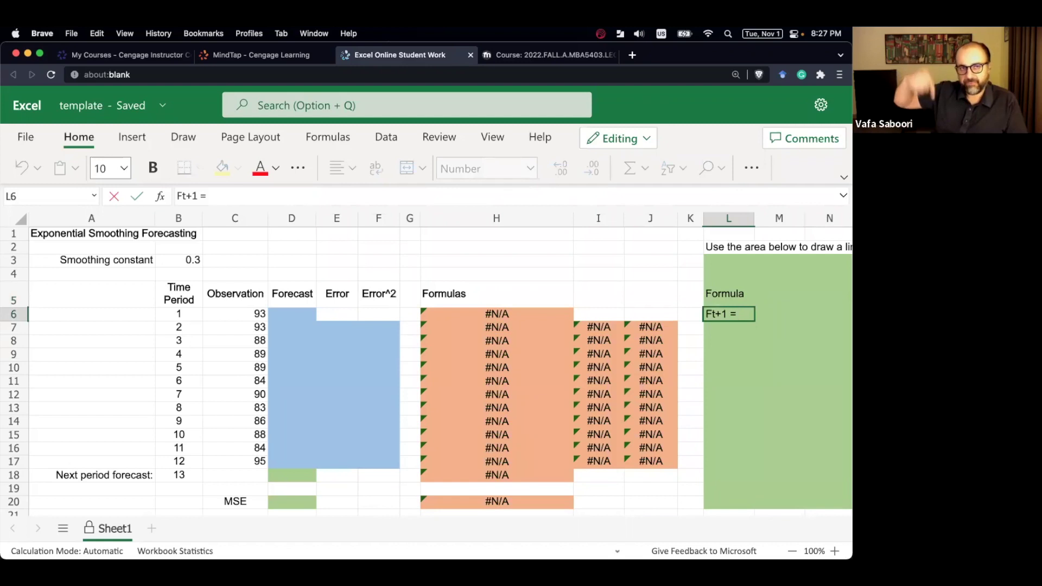
text(= Ft +)
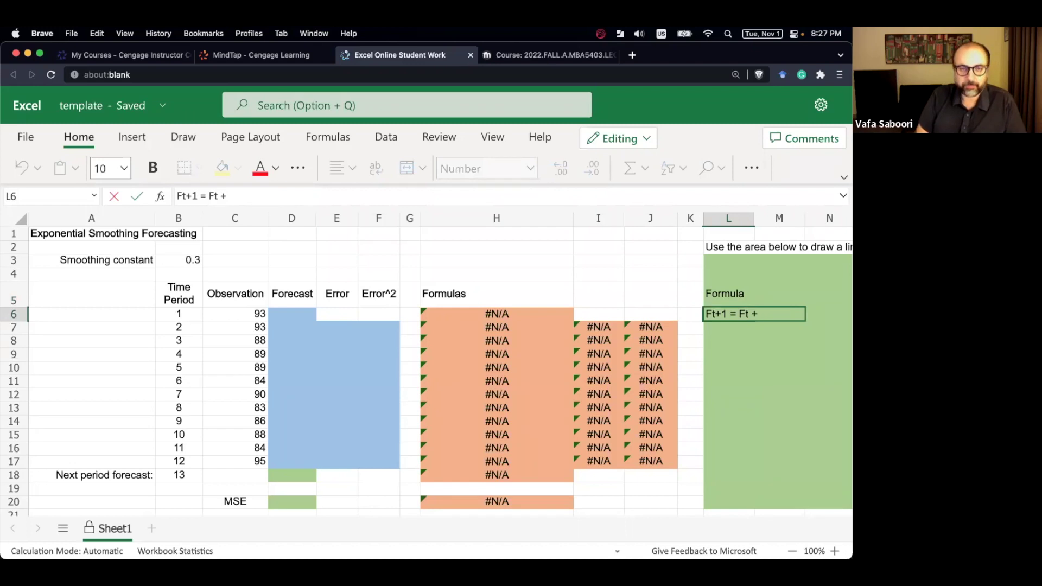
text( Alpha)
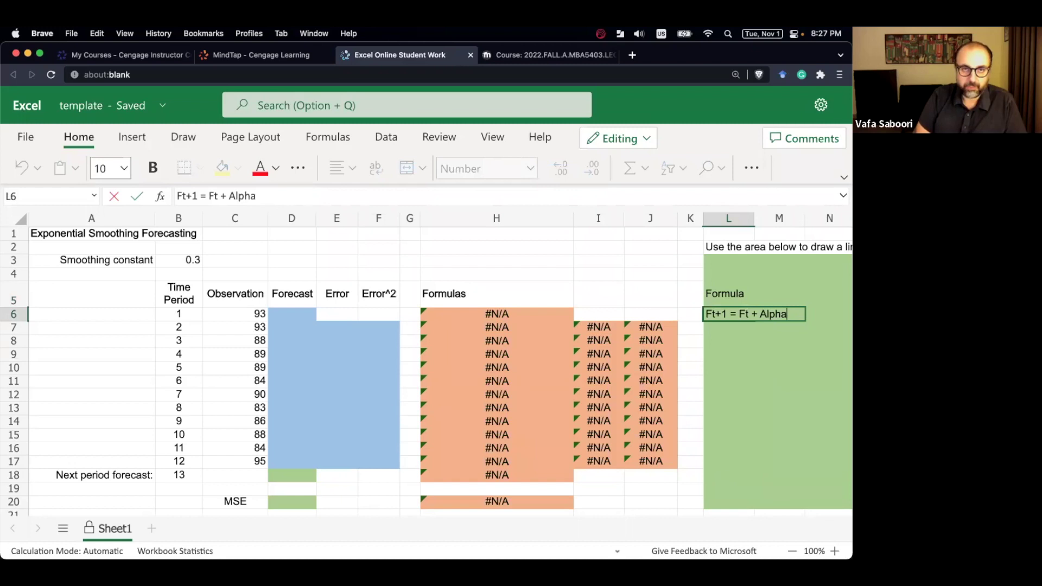
key(BackSpace)
key(BackSpace)
key(BackSpace)
key(BackSpace)
key(BackSpace)
key(BackSpace)
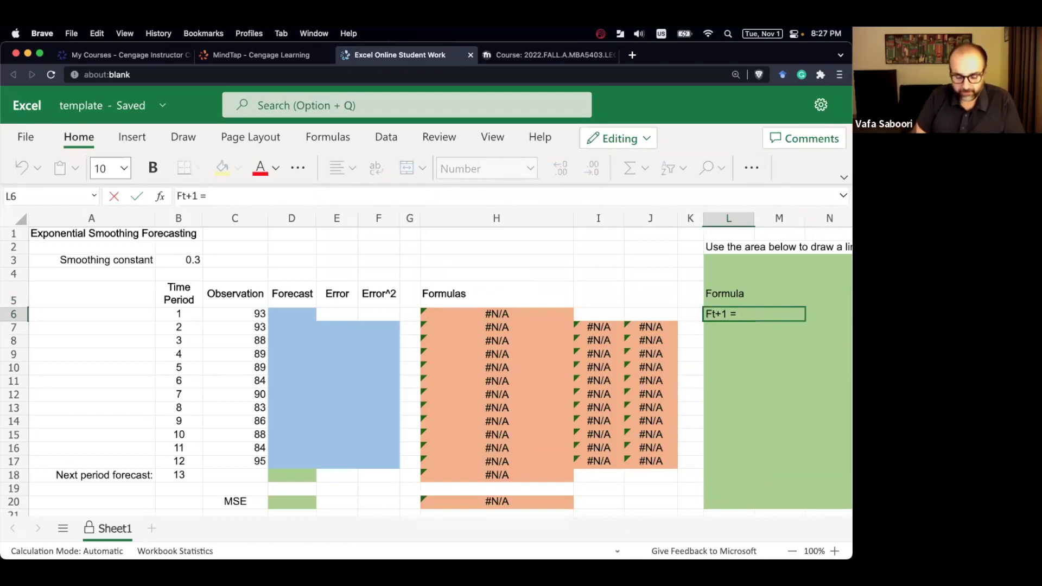
text(Alpha(At)
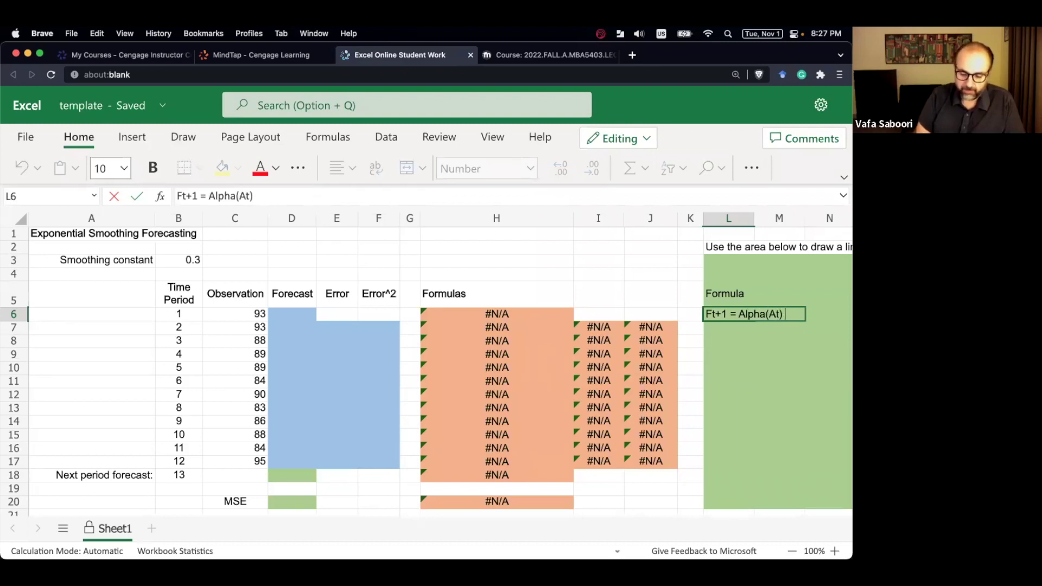
text() + (1-Alpha)()
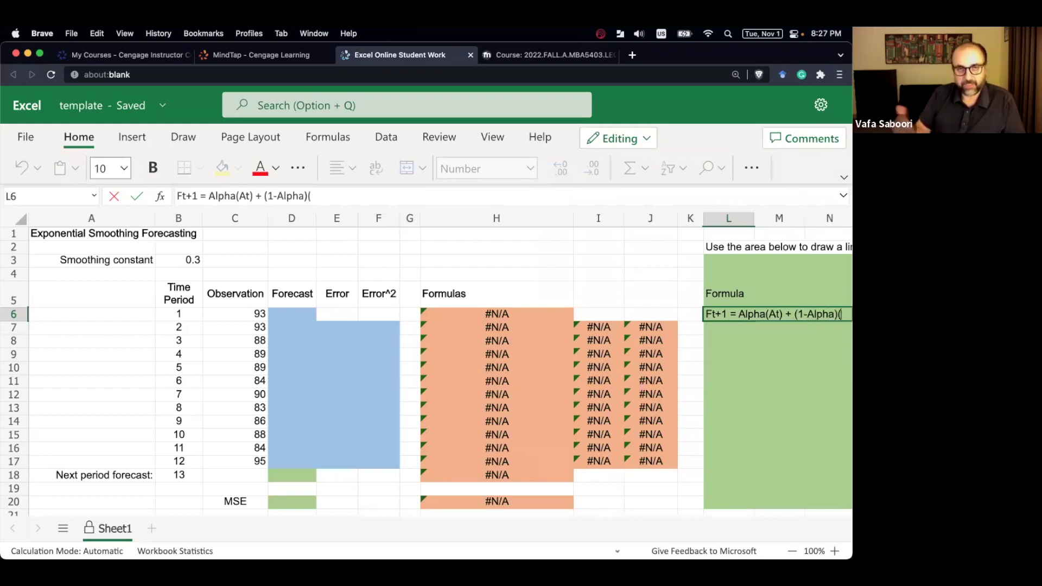
text(Ft))
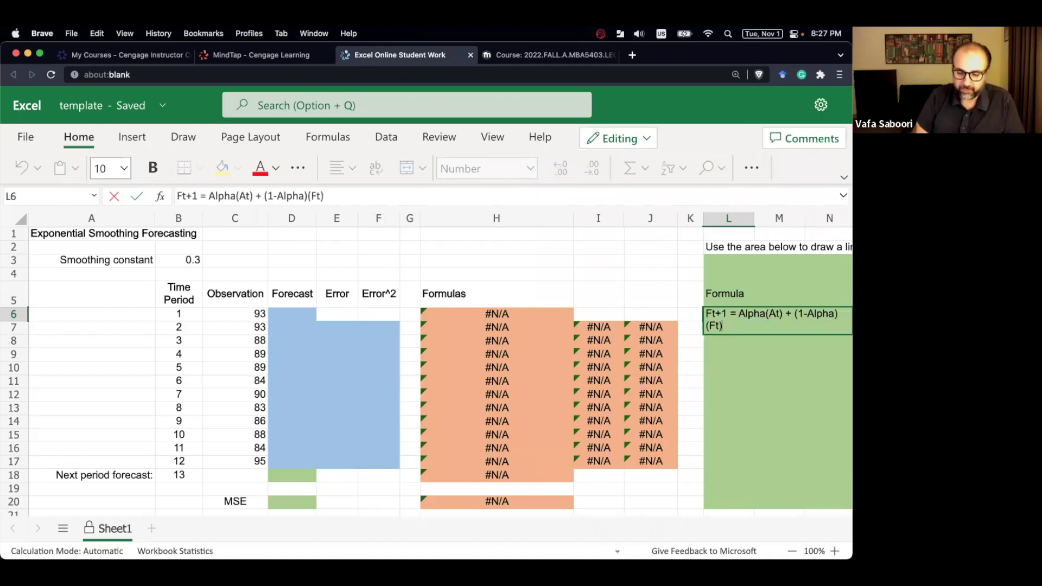
key(Return)
Examine the terms of the exponential smoothing equation written in L6 alongside the data table.
scroll(717, 362, right, 1)
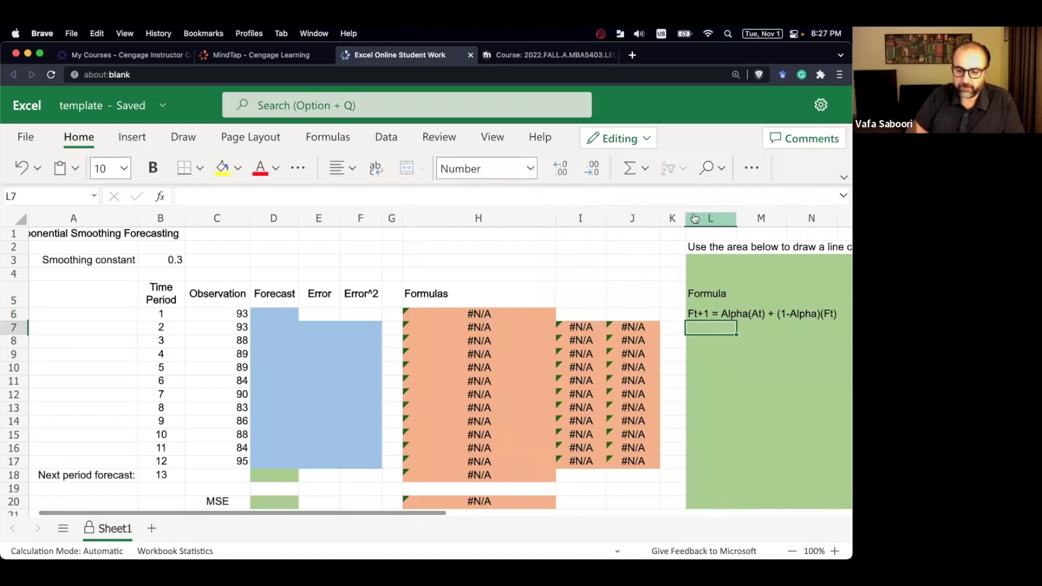
scroll(700, 312, right, 1)
drag(701, 312, 795, 315)
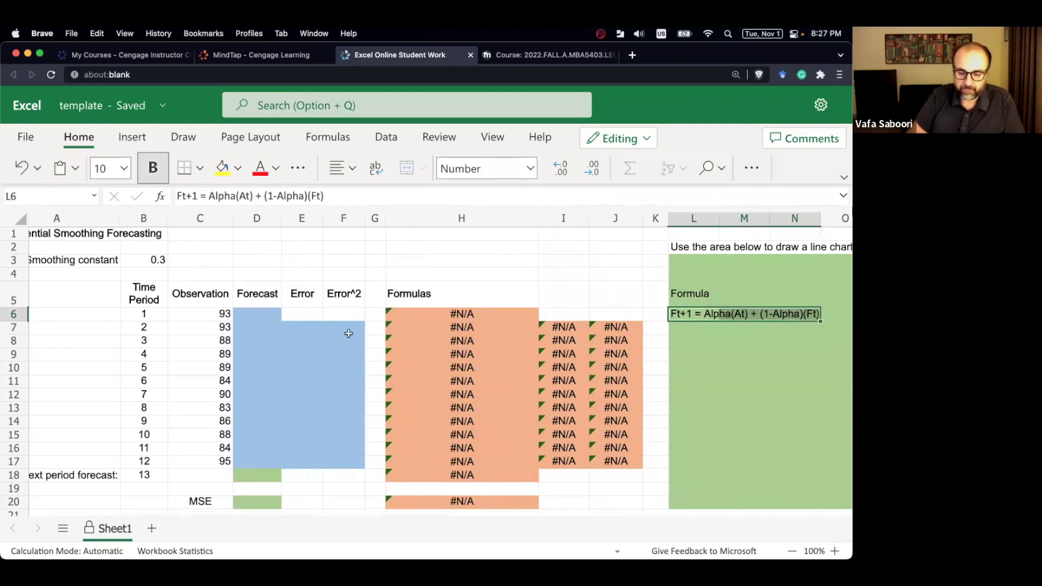
click(663, 376)
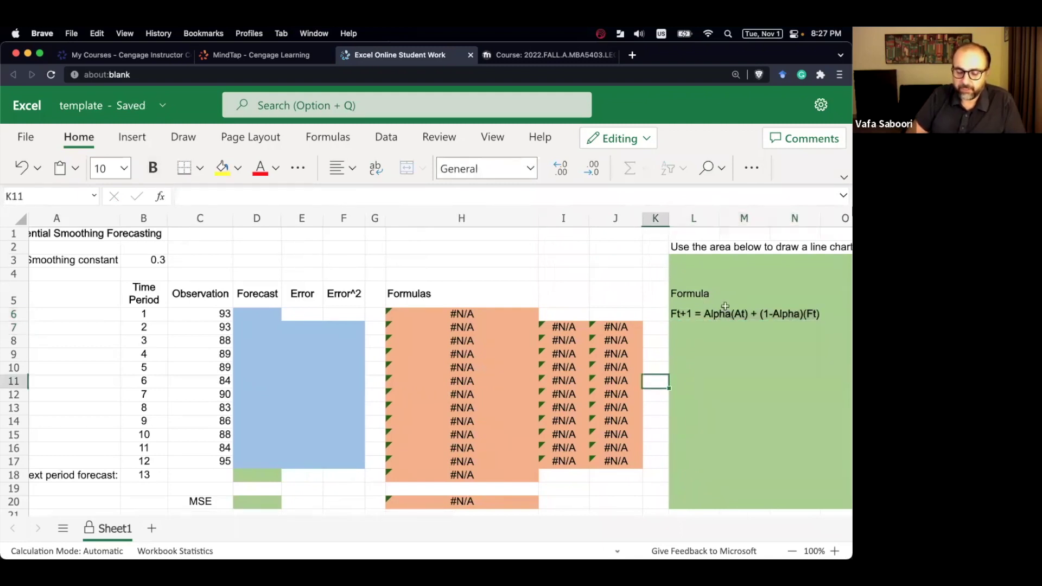
scroll(719, 312, left, 1)
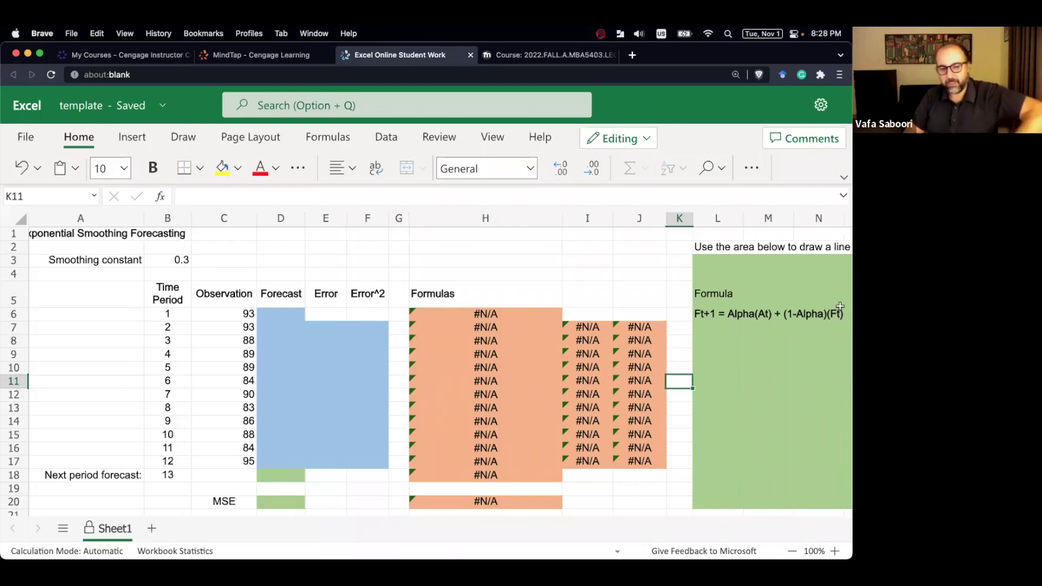
click(830, 315)
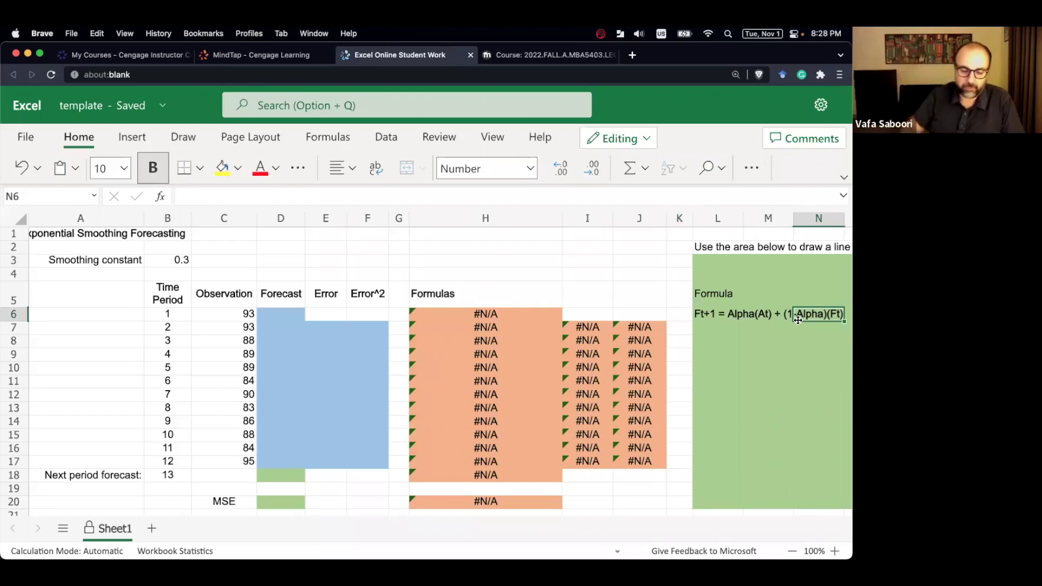
click(267, 340)
click(267, 312)
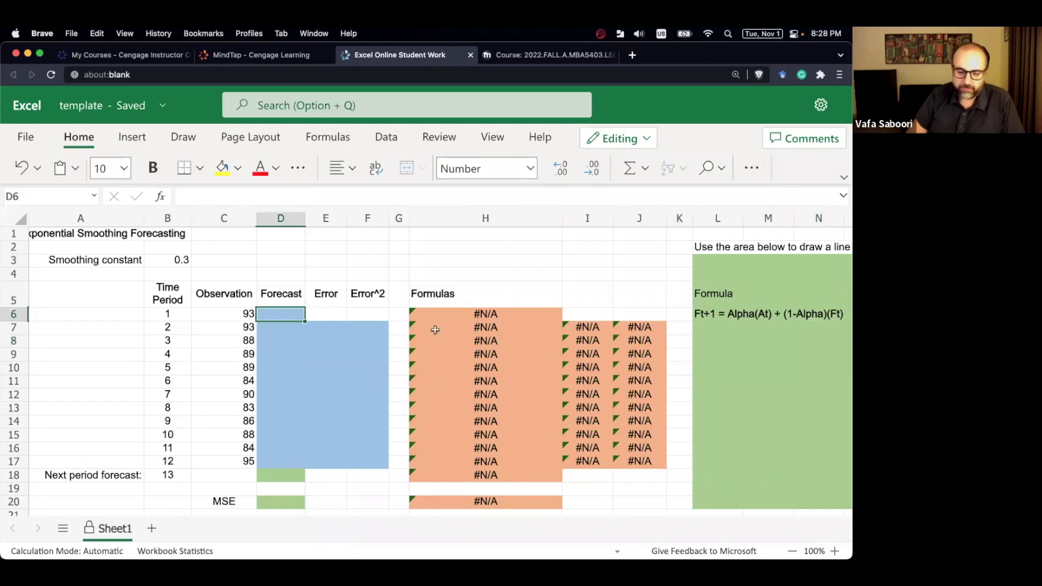
text(=)
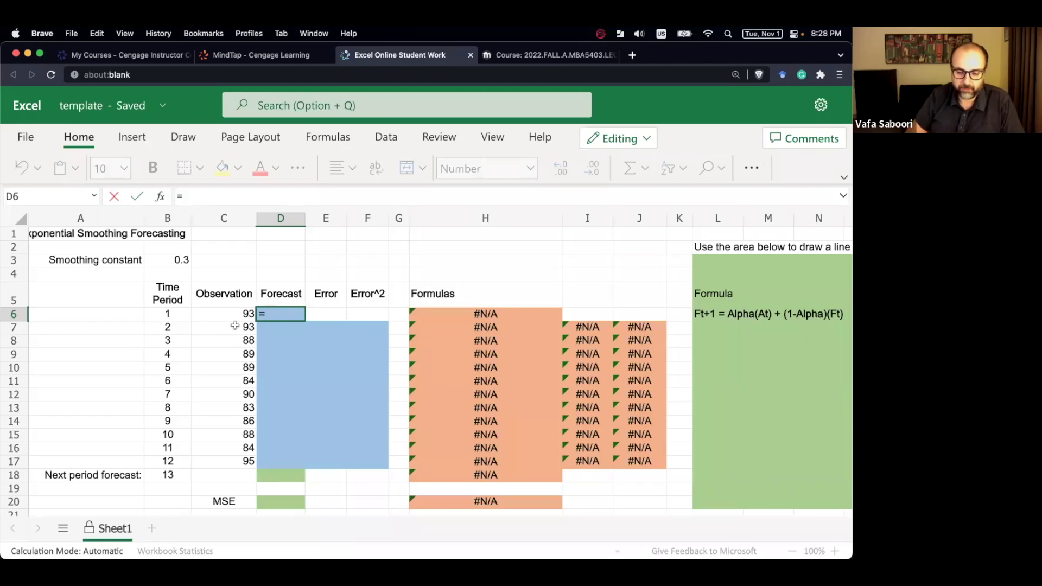
click(180, 259)
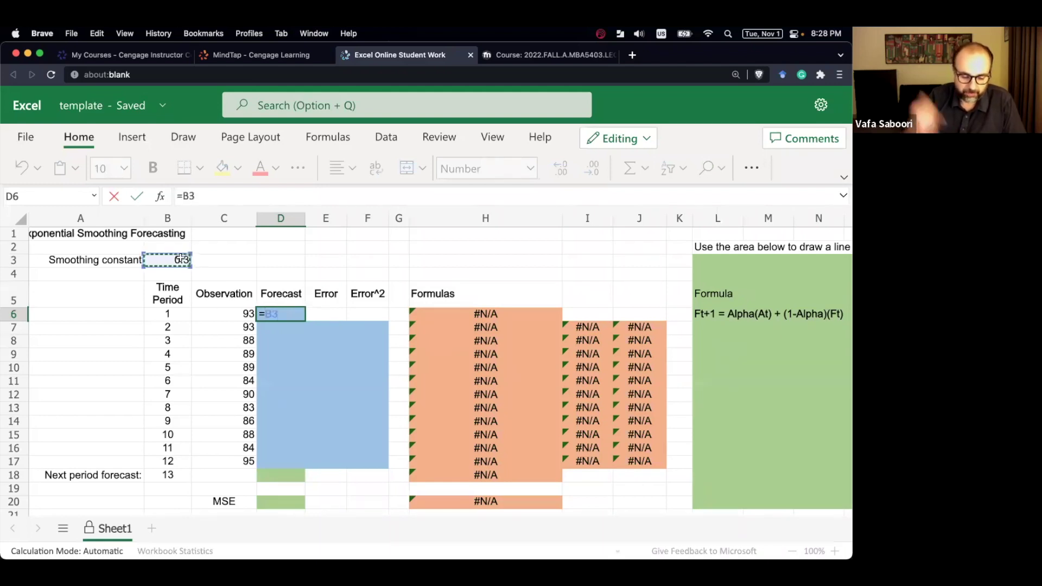
key(super+t)
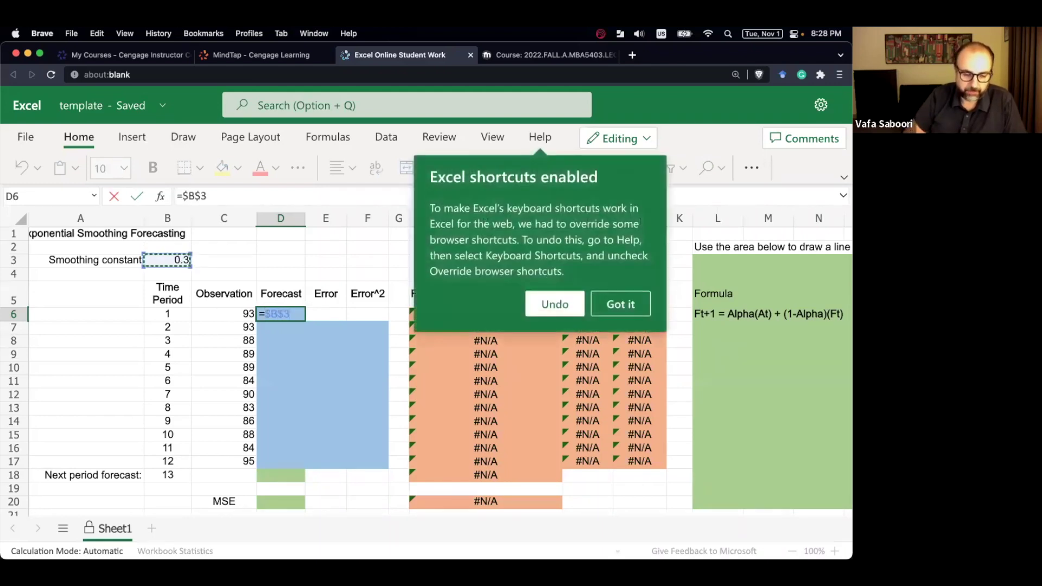
click(611, 300)
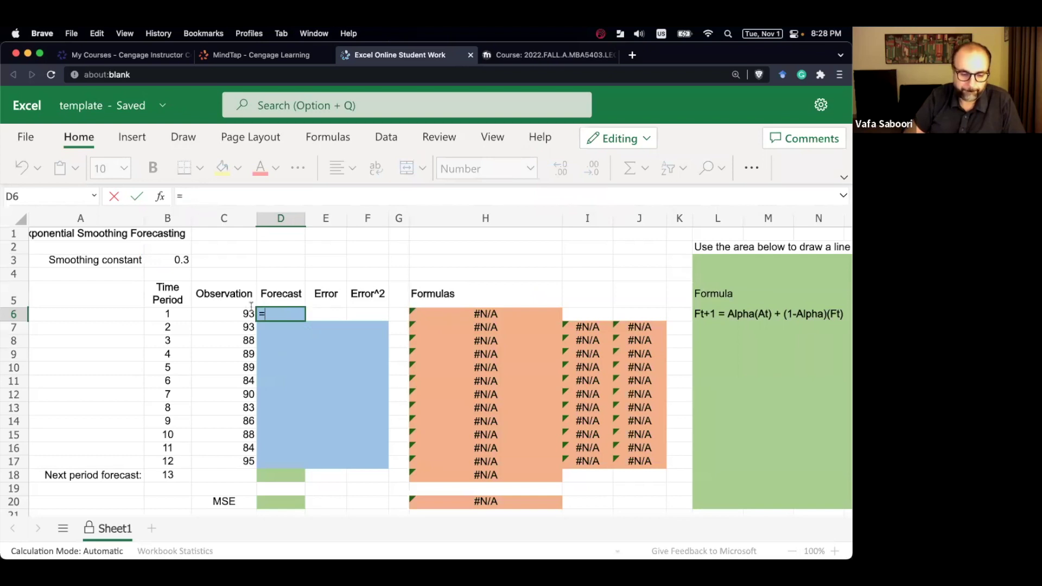
click(176, 260)
key(F4)
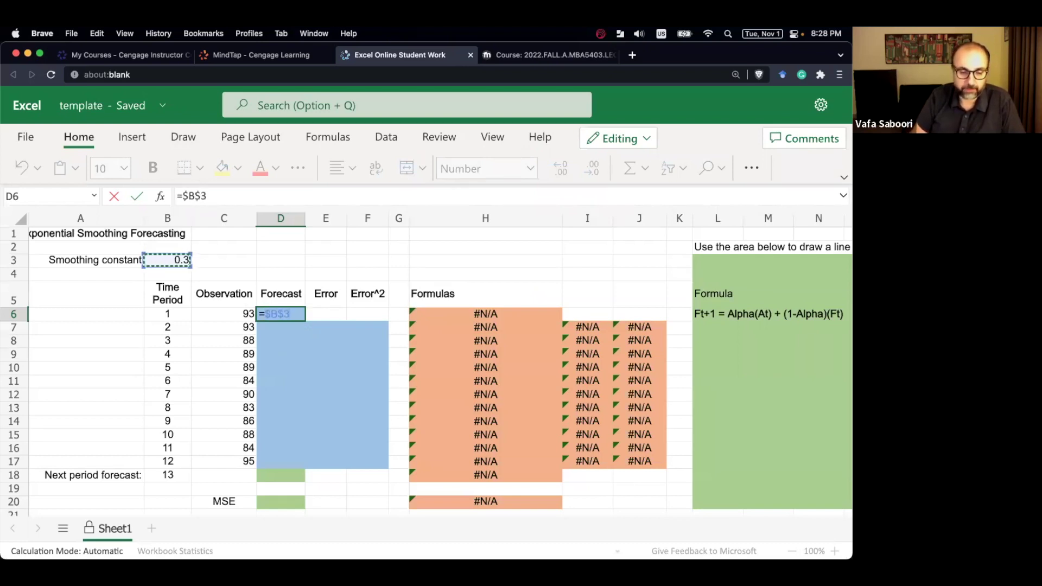
text(*)
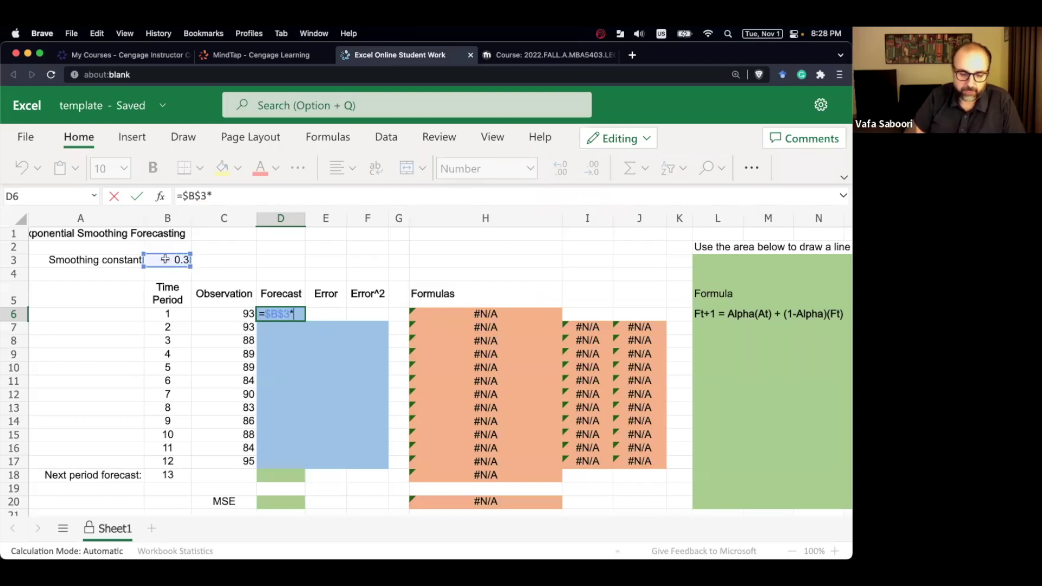
click(223, 314)
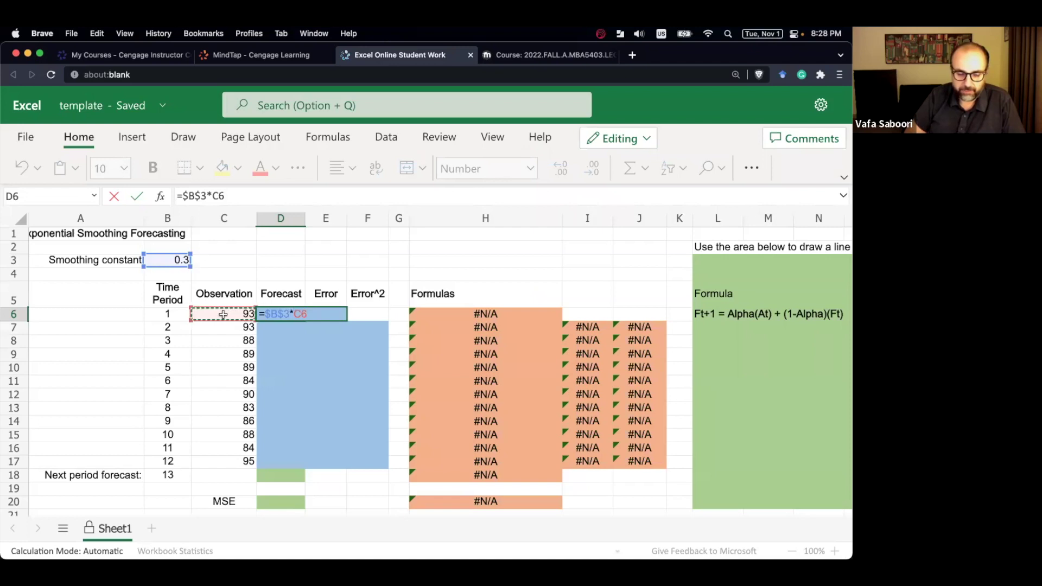
key(Escape)
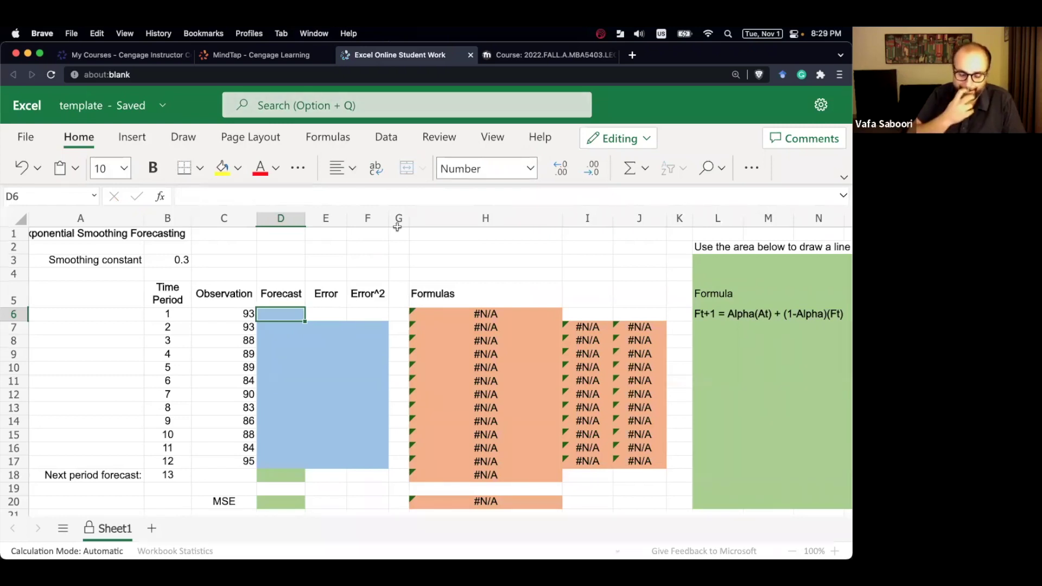
Set the period 1 forecast in D6 equal to its observation with =C6.
text(=C6)
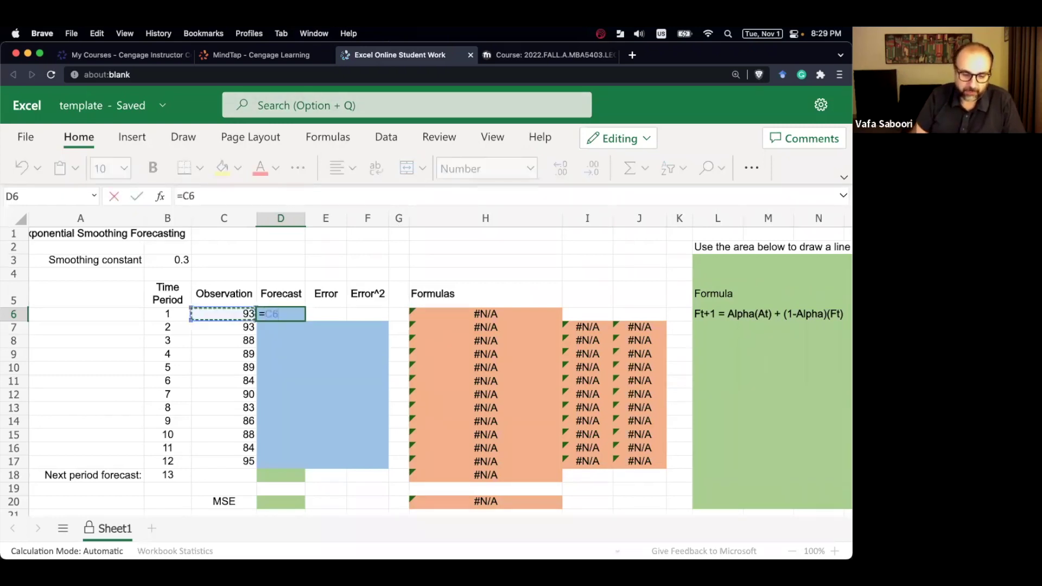
key(Return)
drag(263, 321, 250, 315)
click(279, 313)
Enter the period 2 exponential smoothing forecast in D7 as =$B$3*C6+(1-$B$3)*D6, keeping the smoothing constant reference absolute.
click(279, 326)
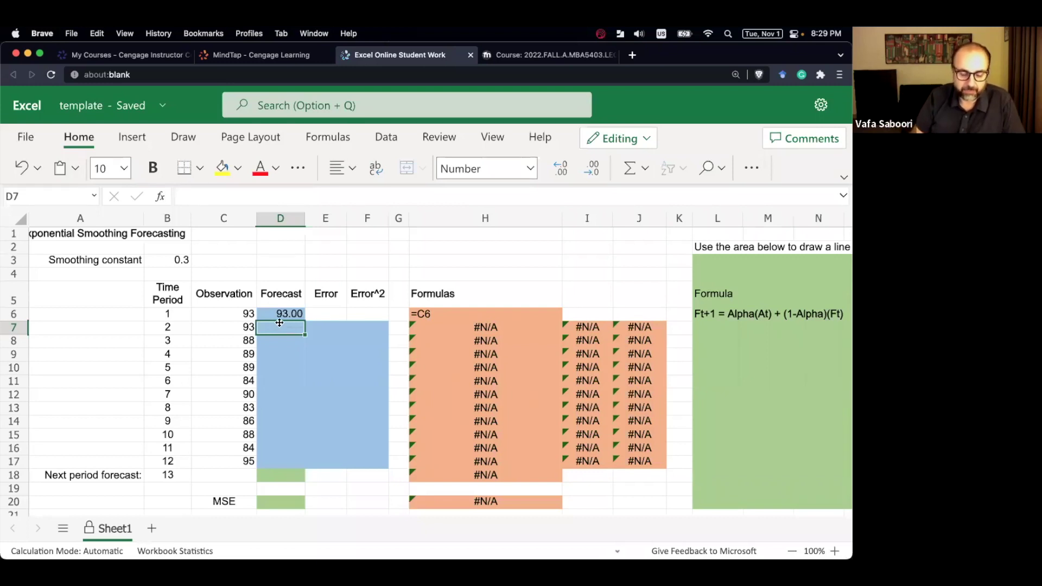
text(=)
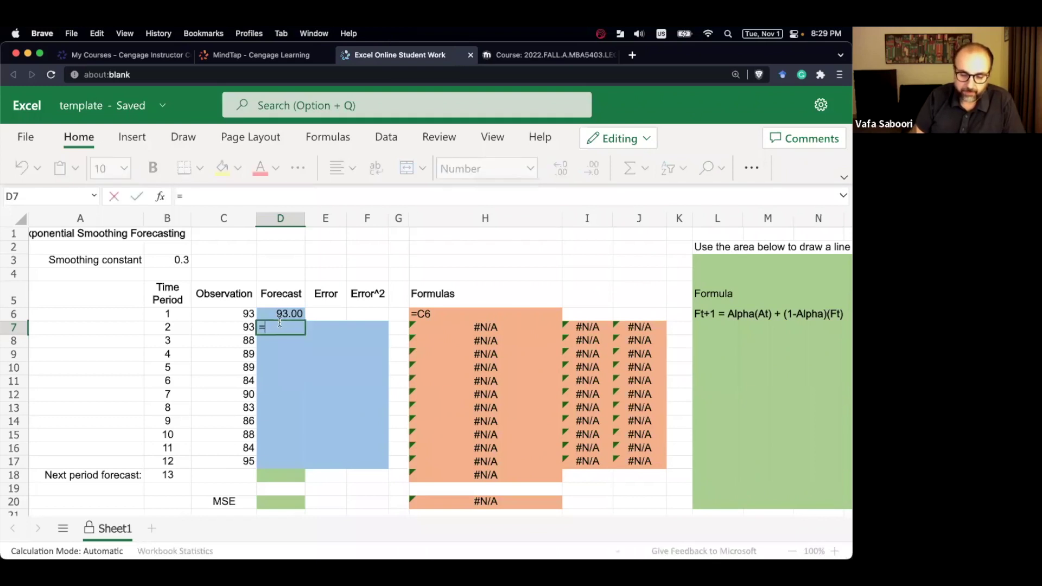
click(175, 260)
key(F4)
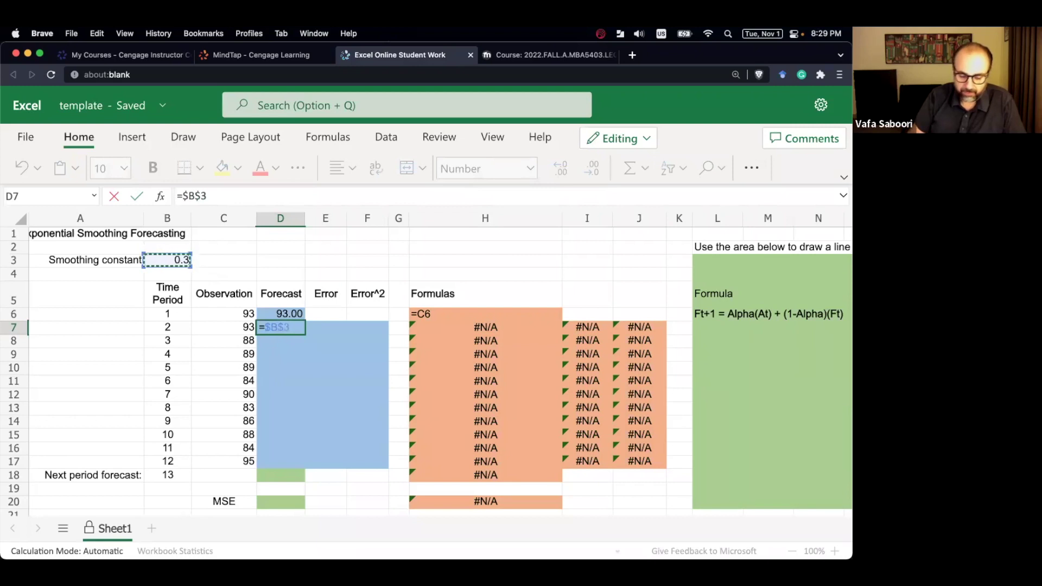
text(*)
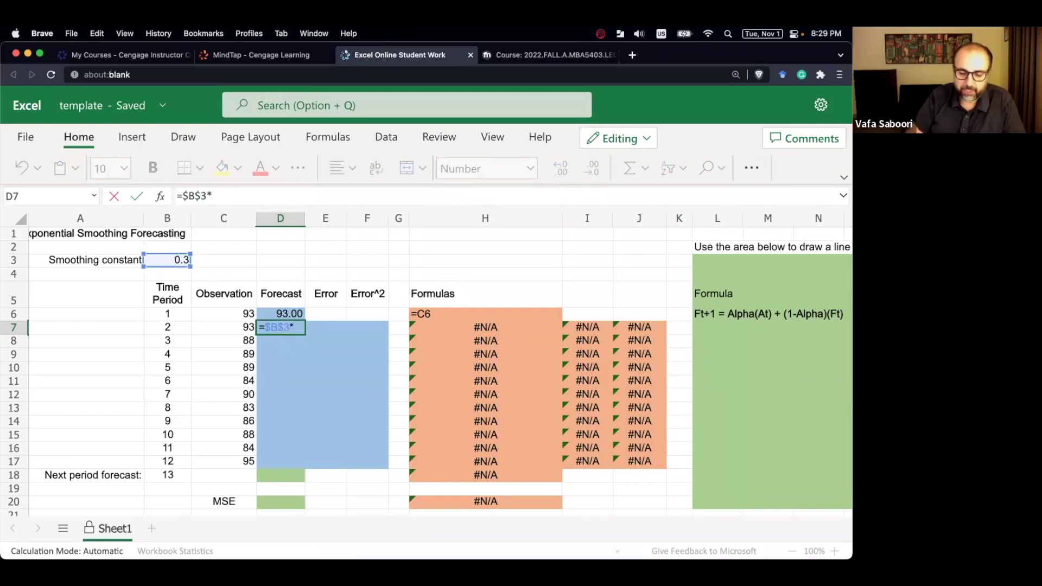
click(241, 327)
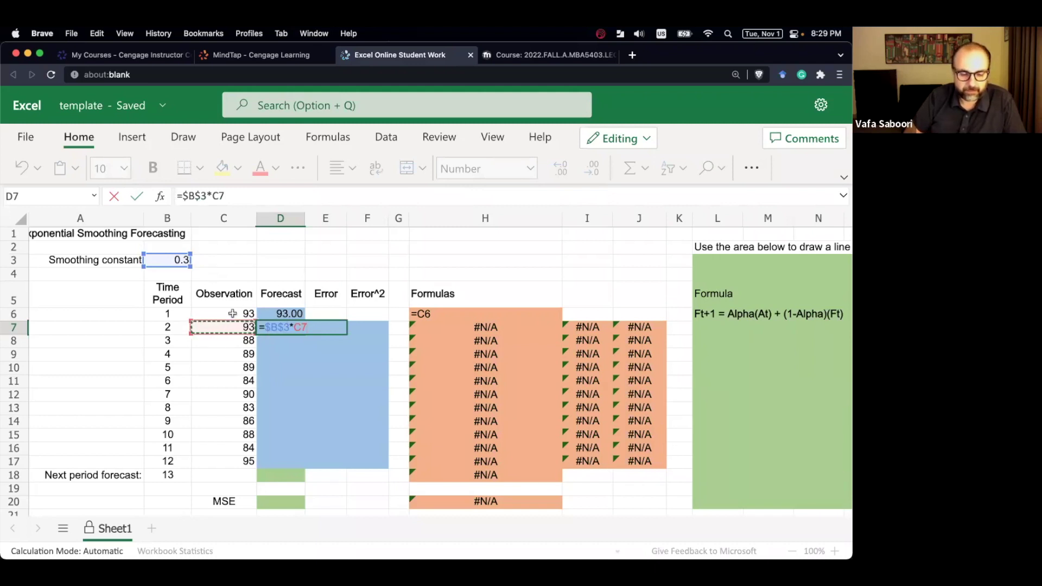
click(232, 313)
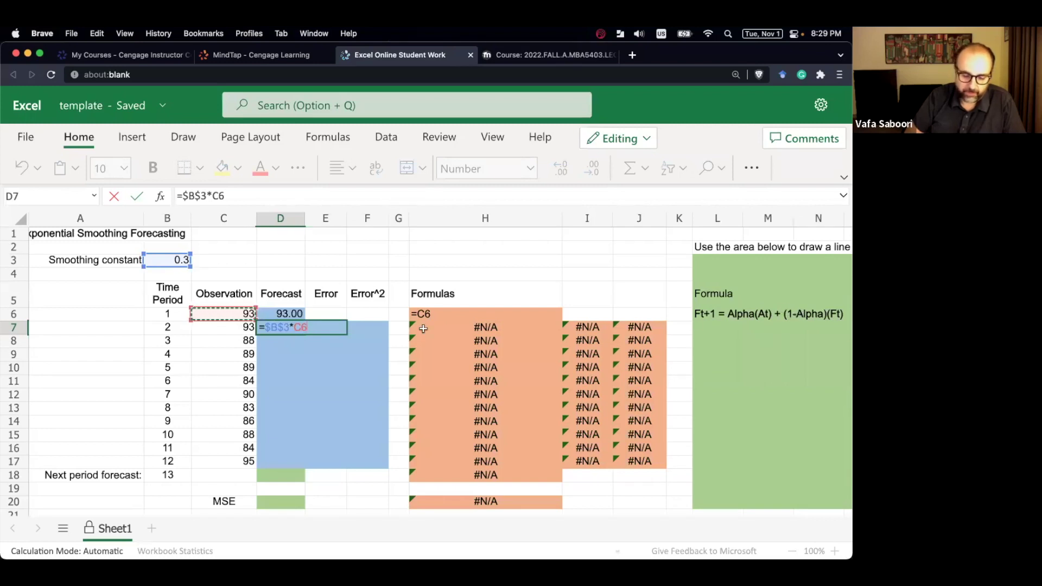
key(BackSpace)
text(+)
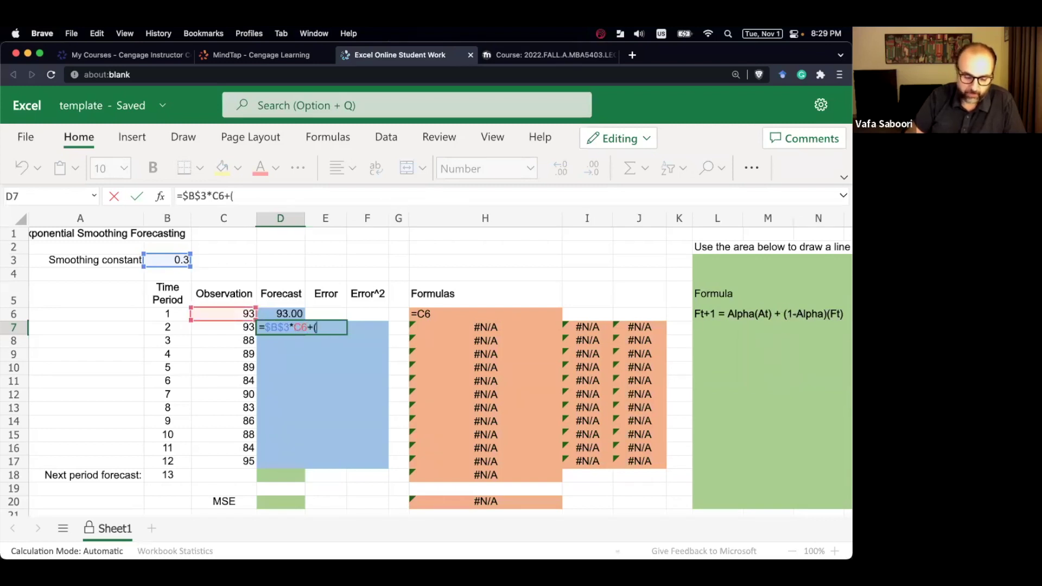
text((1-)
click(174, 260)
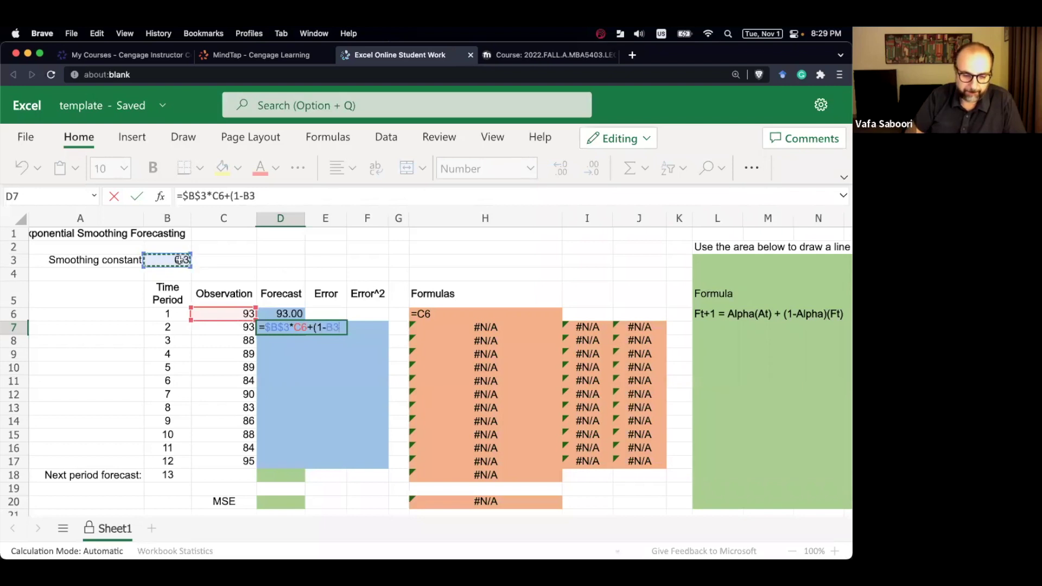
key(F4)
text()*)
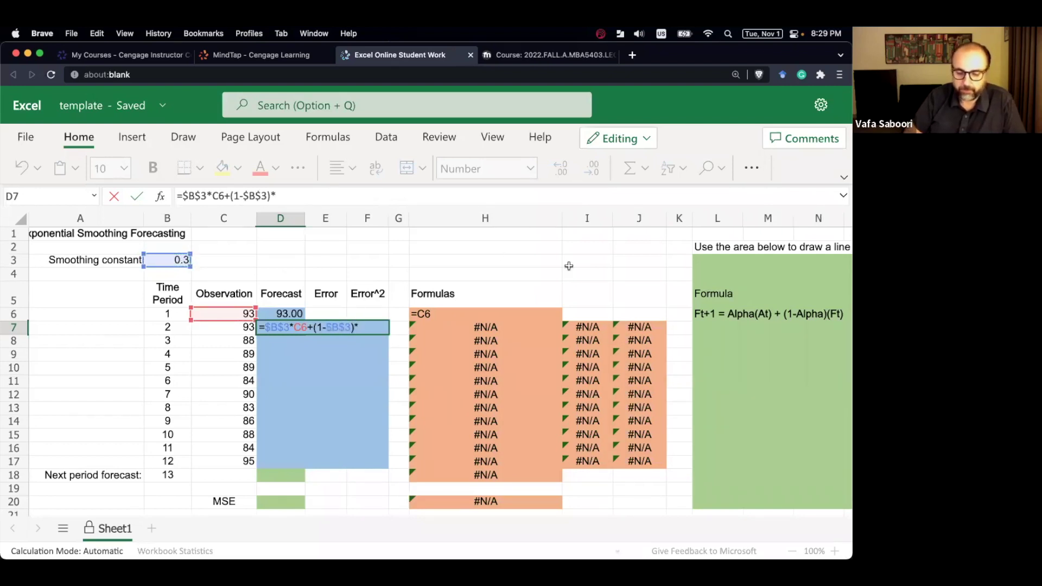
click(289, 313)
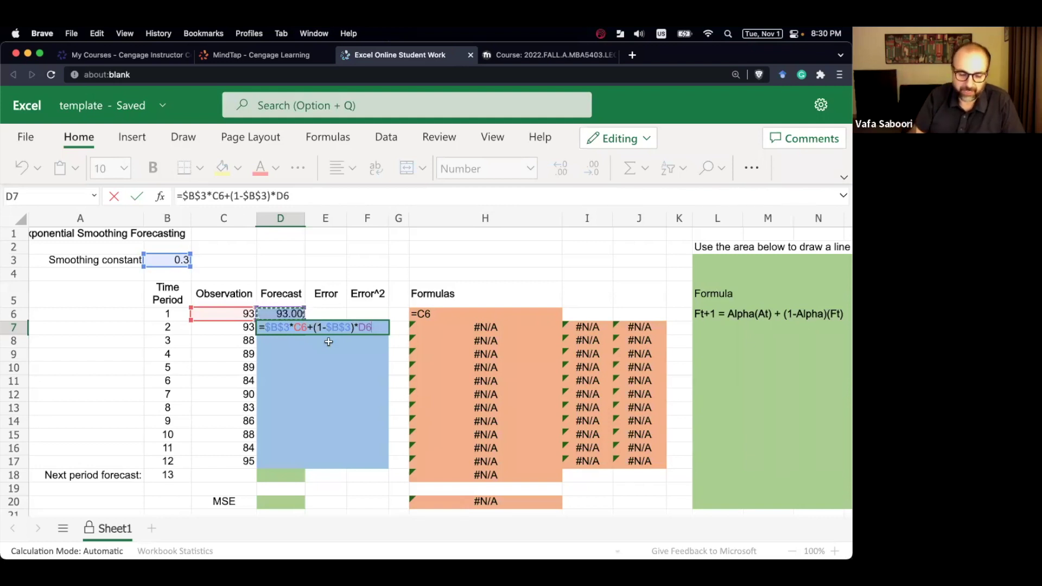
key(Return)
Fill the D7 forecast formula down through D18 to cover the period 13 forecast, and check the formula in D18.
click(287, 327)
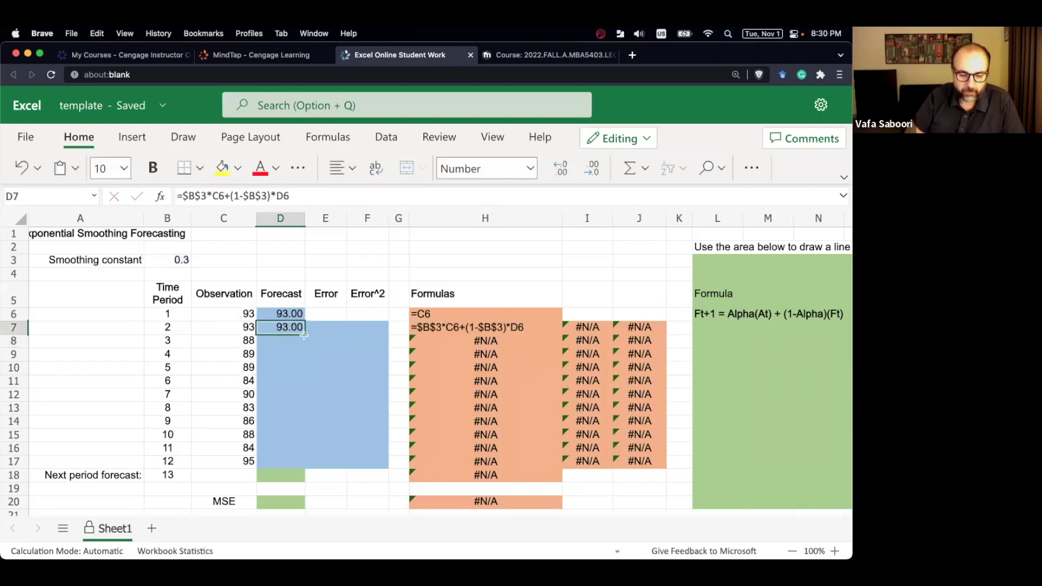
drag(305, 334, 305, 475)
click(360, 353)
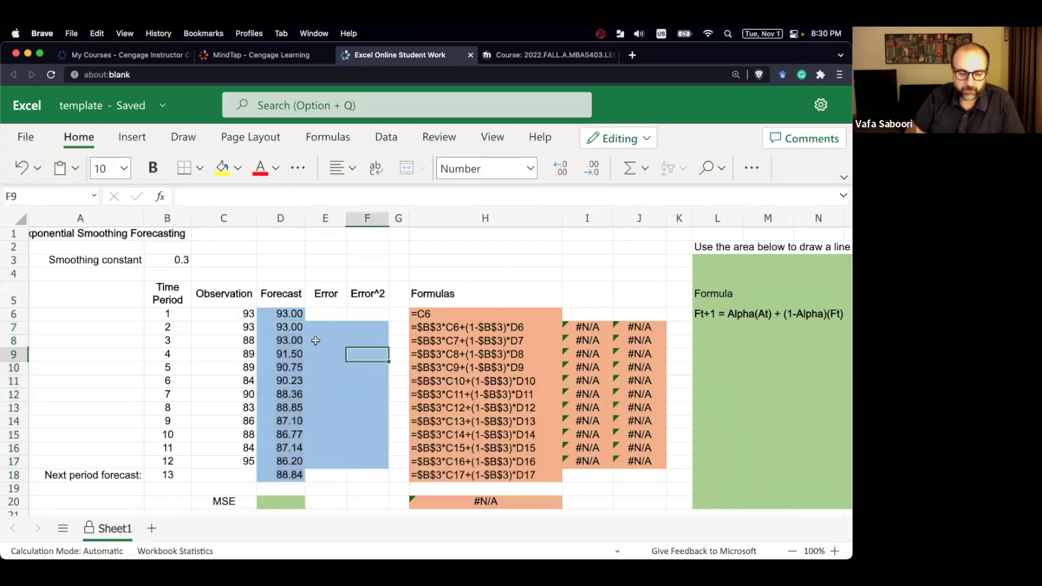
click(262, 477)
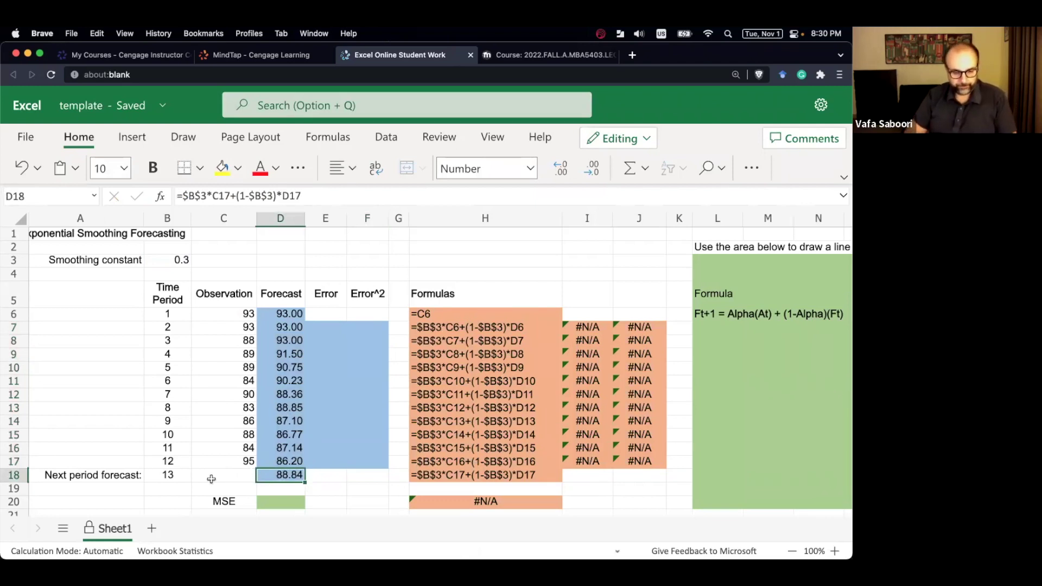
Calculate the period 2 forecast error in E7 as observation minus forecast with =C7-D7.
click(334, 327)
text(=)
click(239, 327)
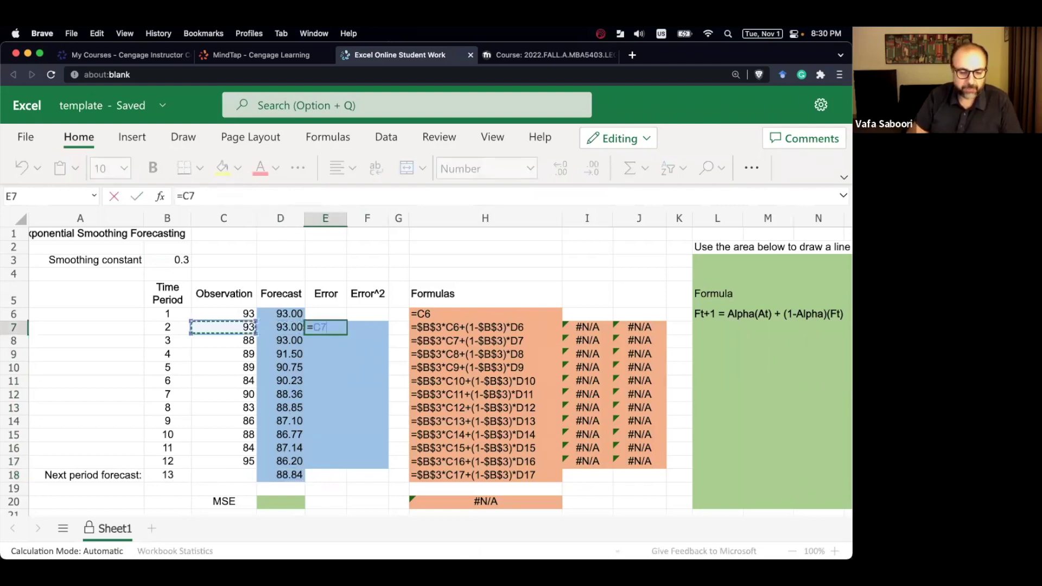
text(-)
click(283, 327)
key(Return)
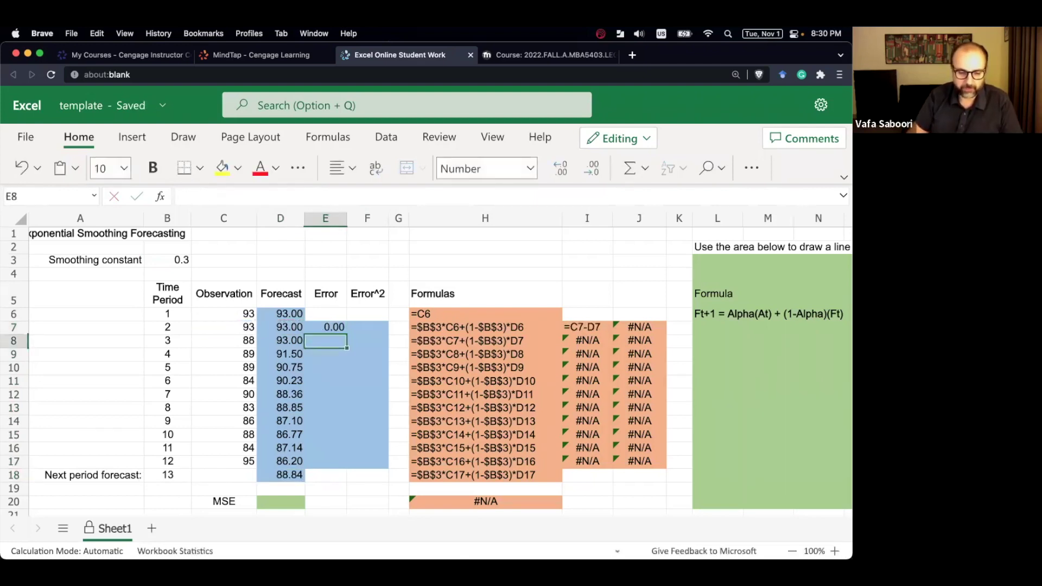
Fill the error formula from E7 down through period 12 in E17.
click(342, 327)
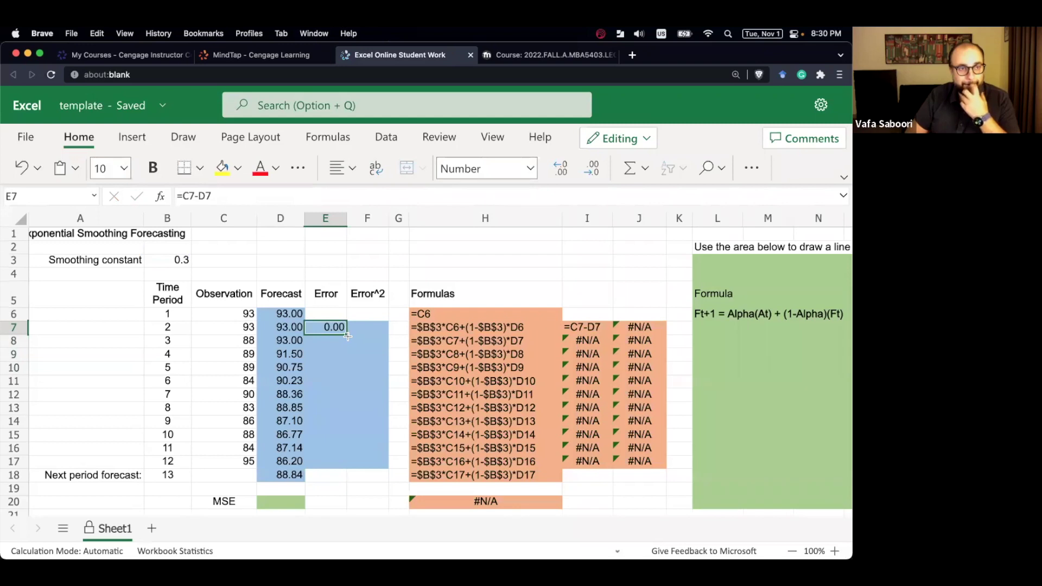
click(284, 339)
click(326, 326)
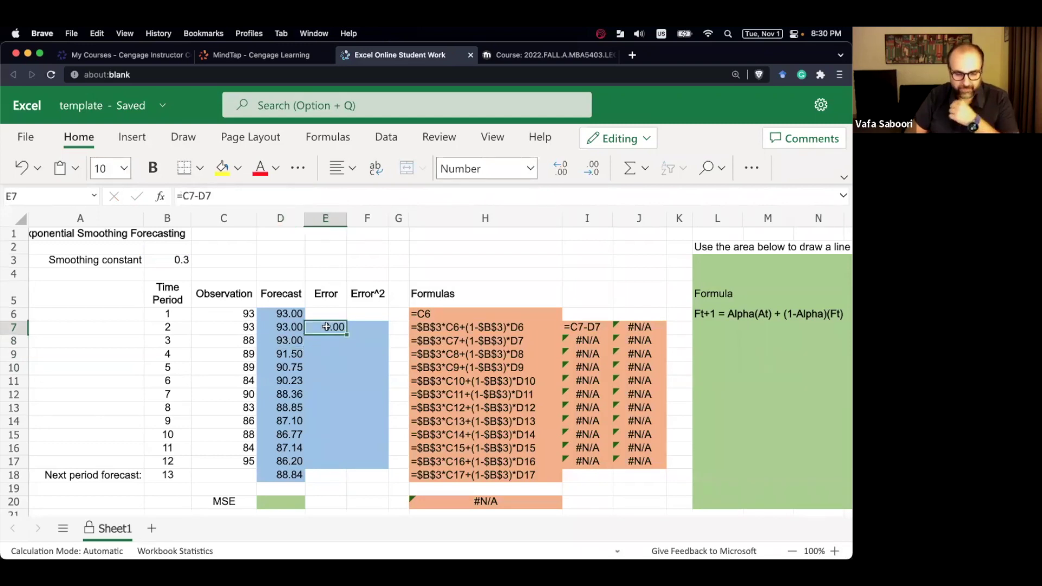
click(347, 334)
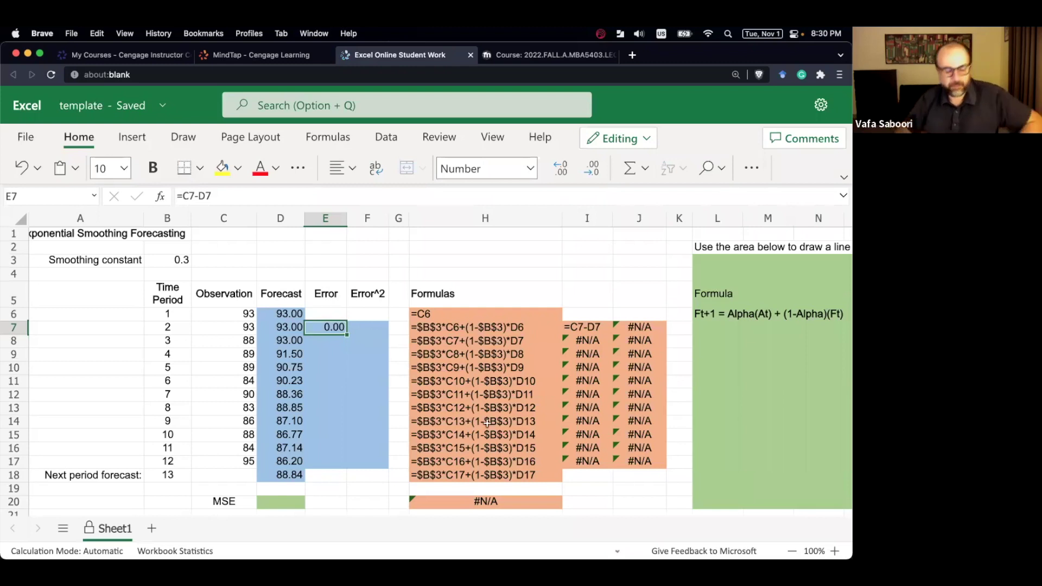
drag(372, 500, 347, 464)
Calculate the period 2 squared error in F7 with =E7^2.
click(328, 314)
click(338, 326)
click(366, 327)
text(=E7)
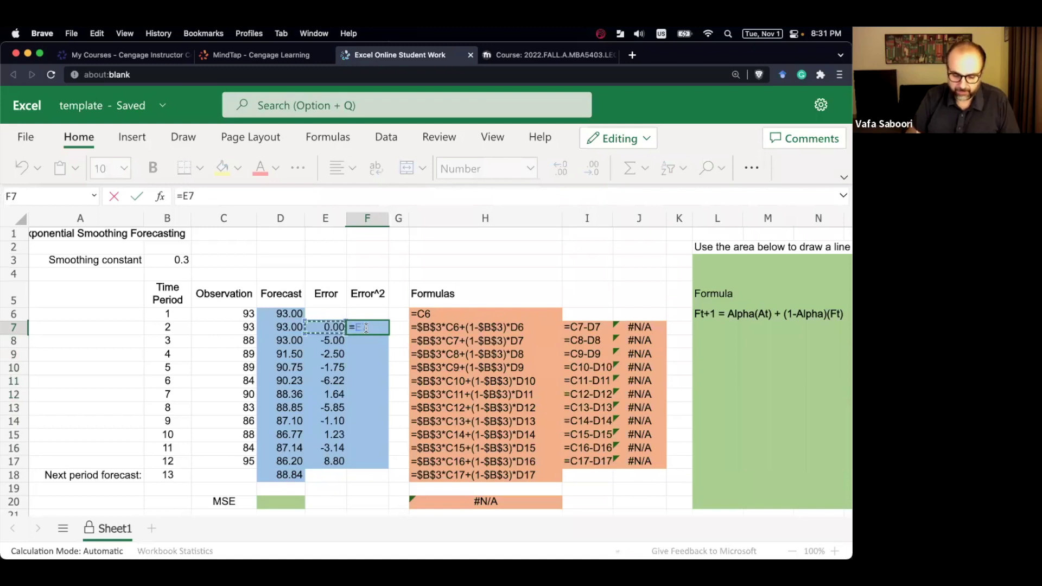
text(^2)
key(Return)
Copy the squared error formula from F7 into F8:F17.
click(378, 329)
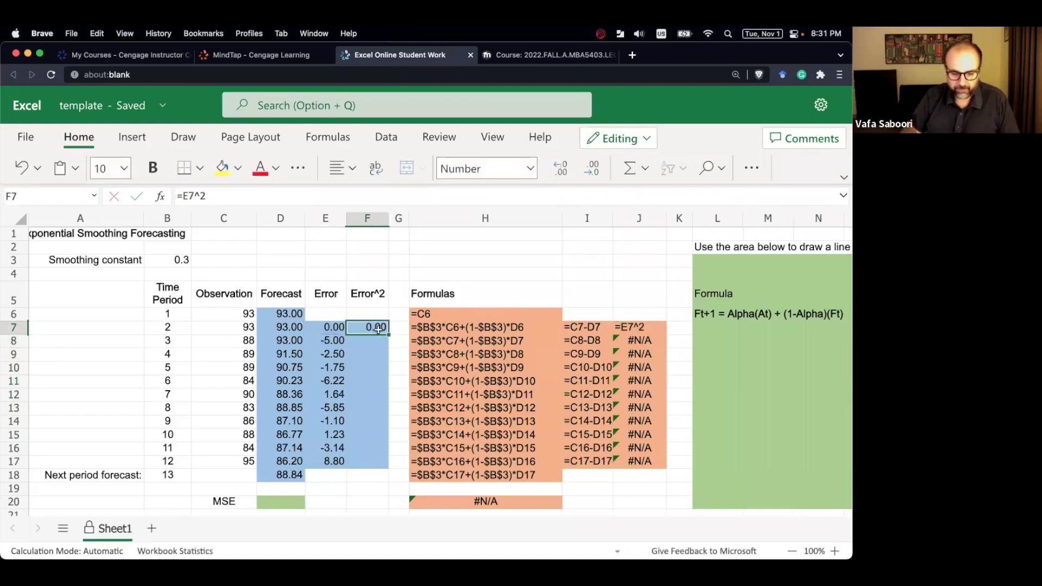
drag(388, 335, 380, 480)
drag(380, 390, 374, 458)
click(378, 327)
key(super+c)
click(382, 342)
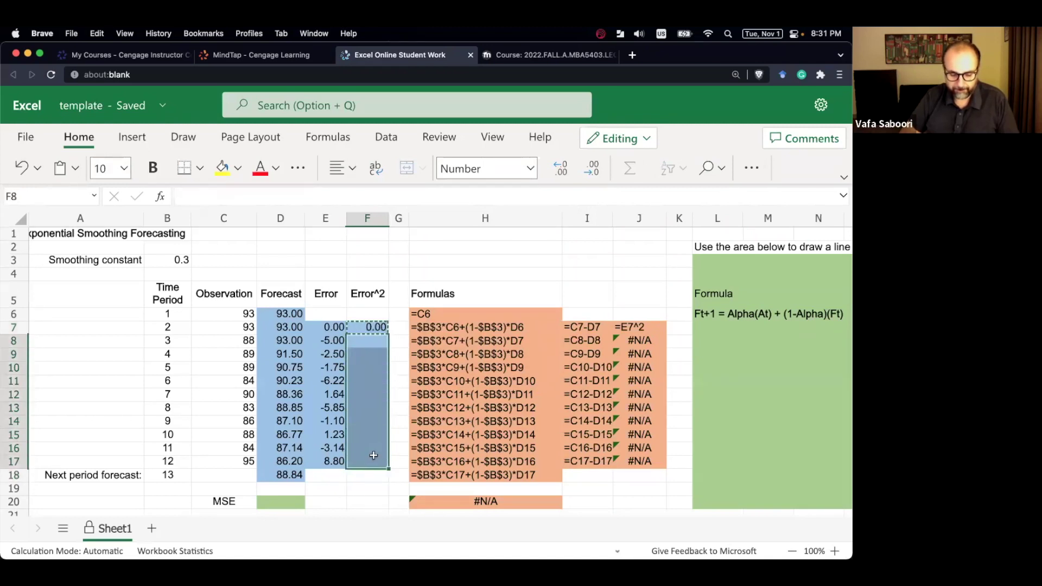
key(super+v)
click(368, 422)
Calculate the MSE in D20 by averaging the squared errors with =AVERAGE(F7:F17).
click(266, 503)
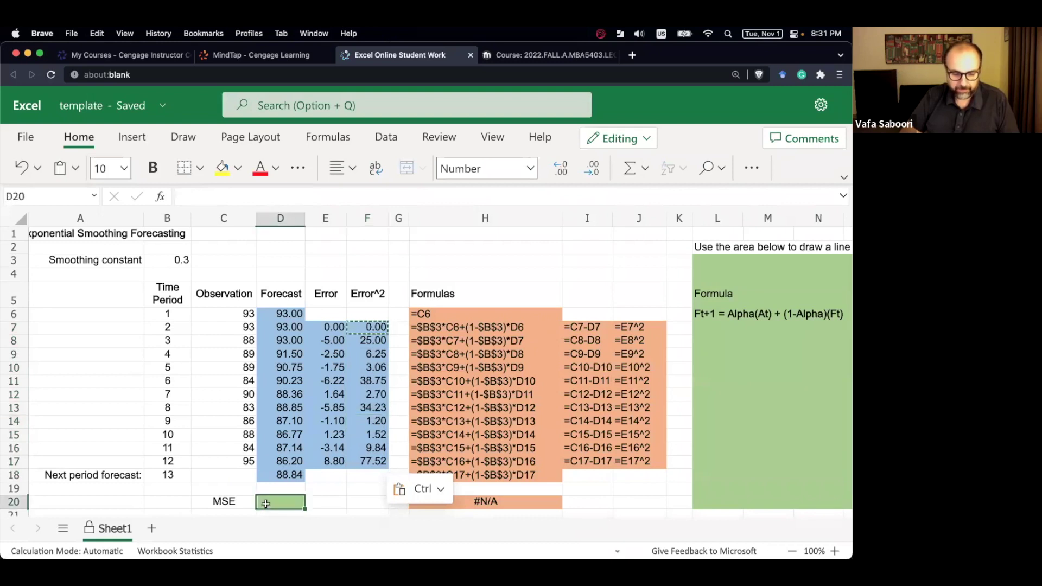
text(=)
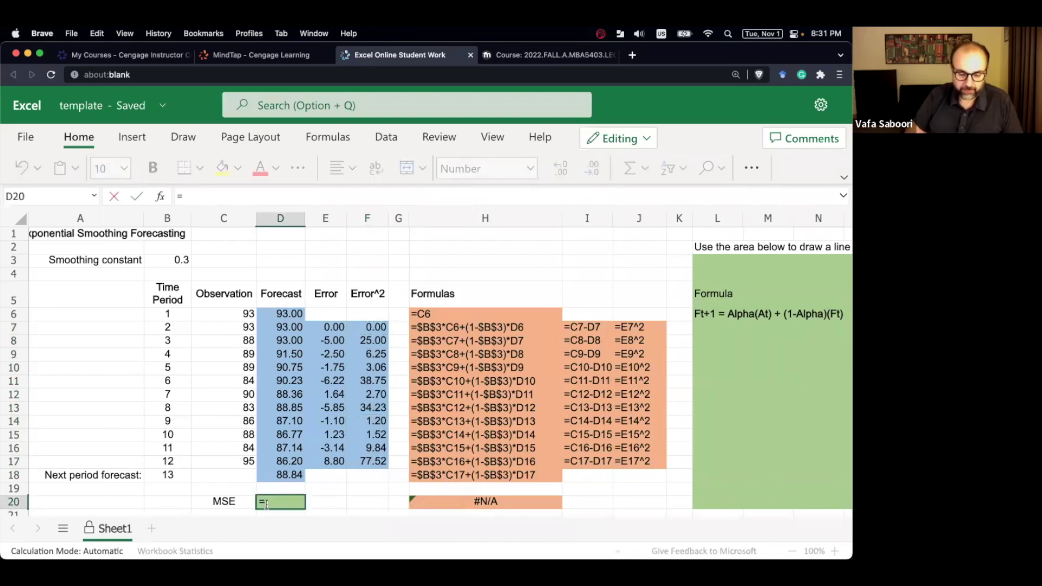
text(avera)
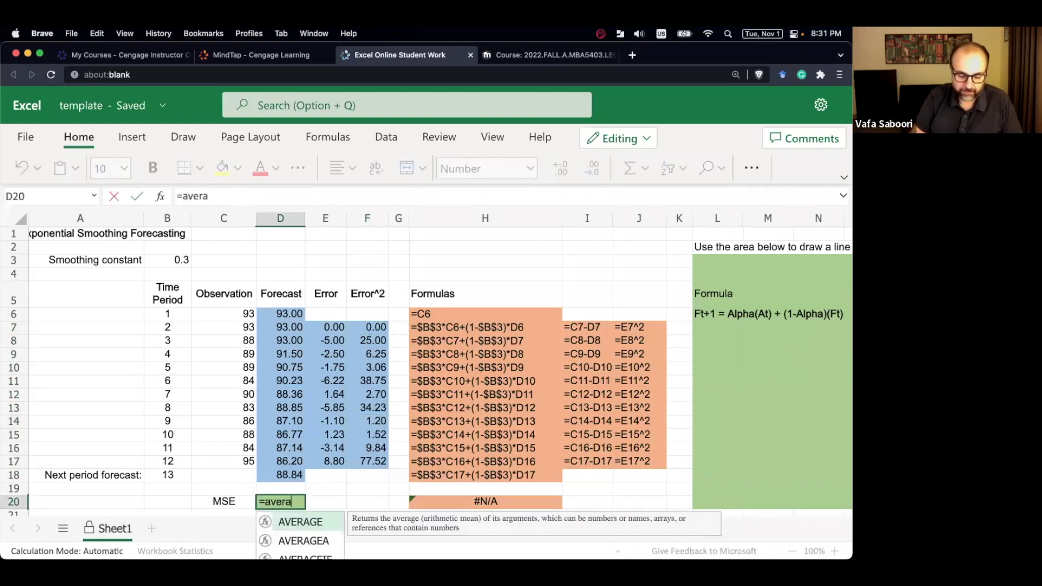
text(ge()
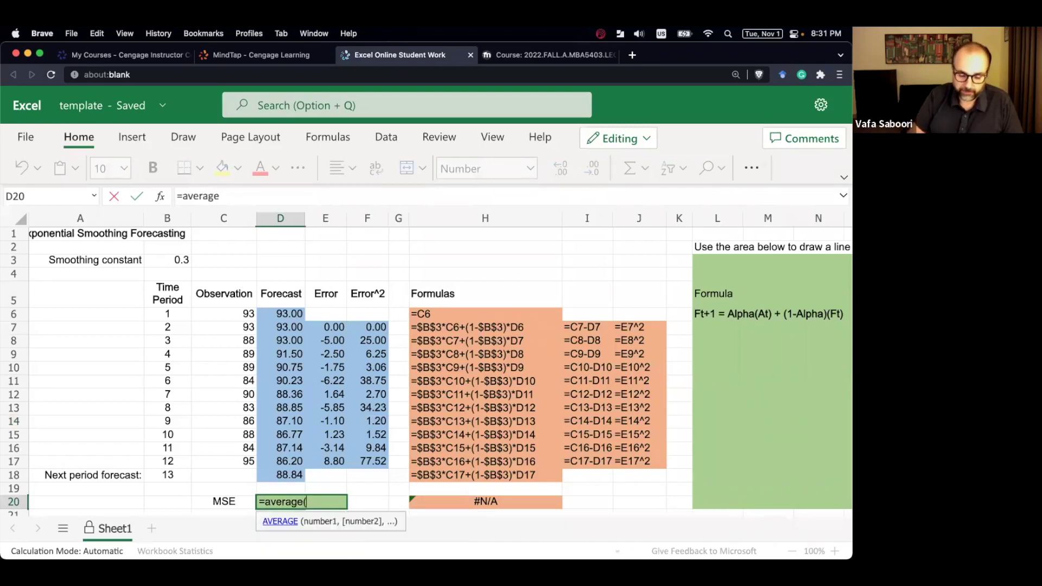
drag(377, 329, 377, 461)
key(Return)
Insert a scatter chart with straight lines and markers from B5:D18 and move it off the data table towards the green chart area.
scroll(314, 456, down, 1)
scroll(290, 460, down, 3)
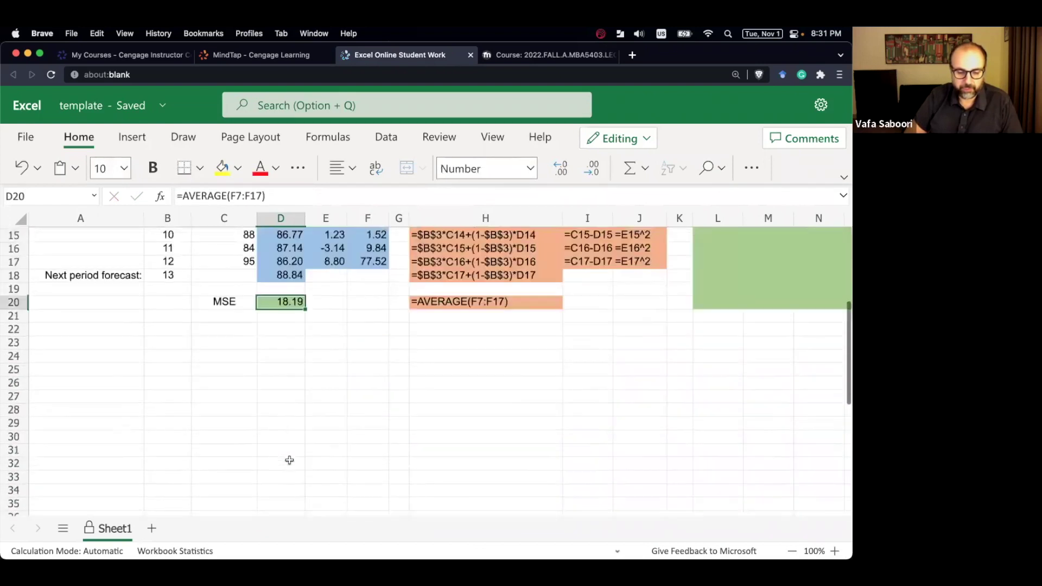
scroll(289, 460, up, 5)
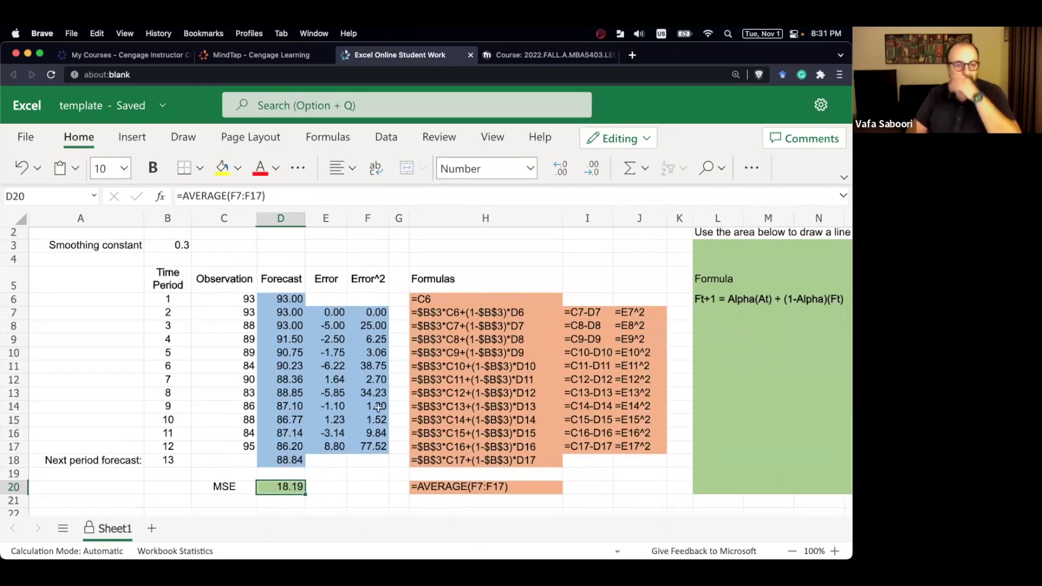
drag(157, 278, 278, 460)
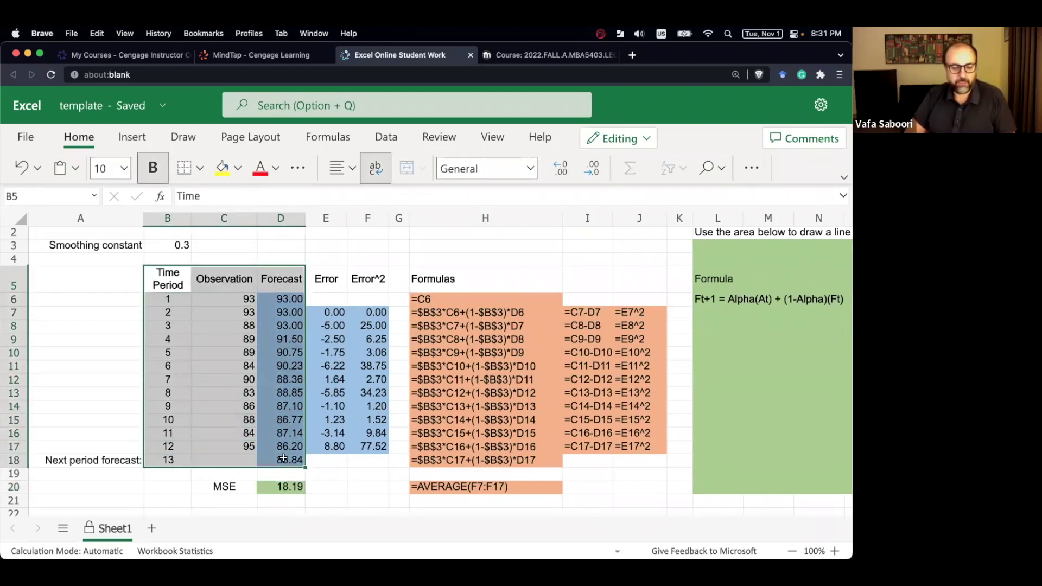
click(131, 137)
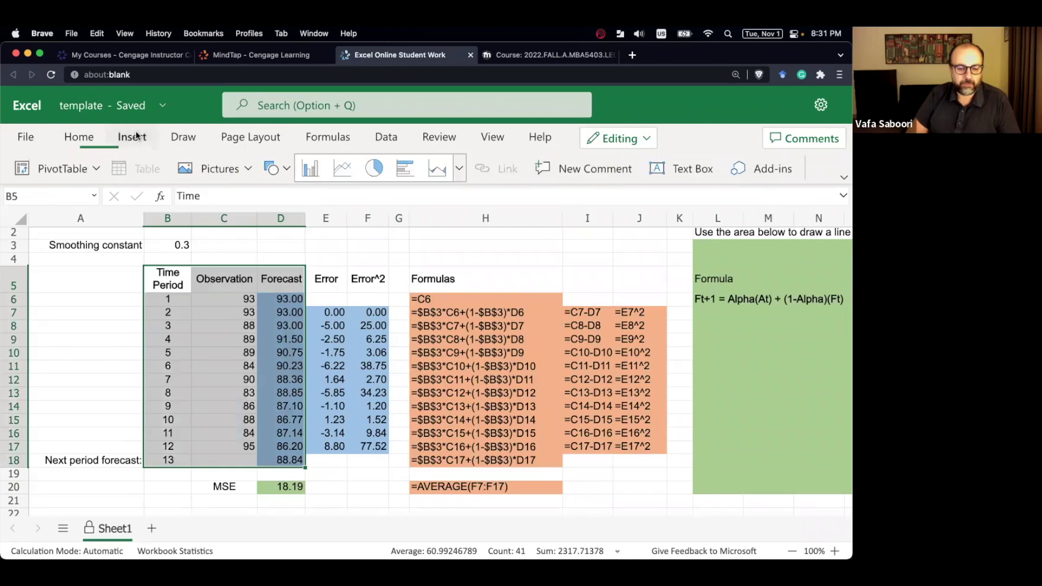
click(458, 168)
scroll(363, 428, down, 2)
scroll(363, 428, down, 3)
click(335, 422)
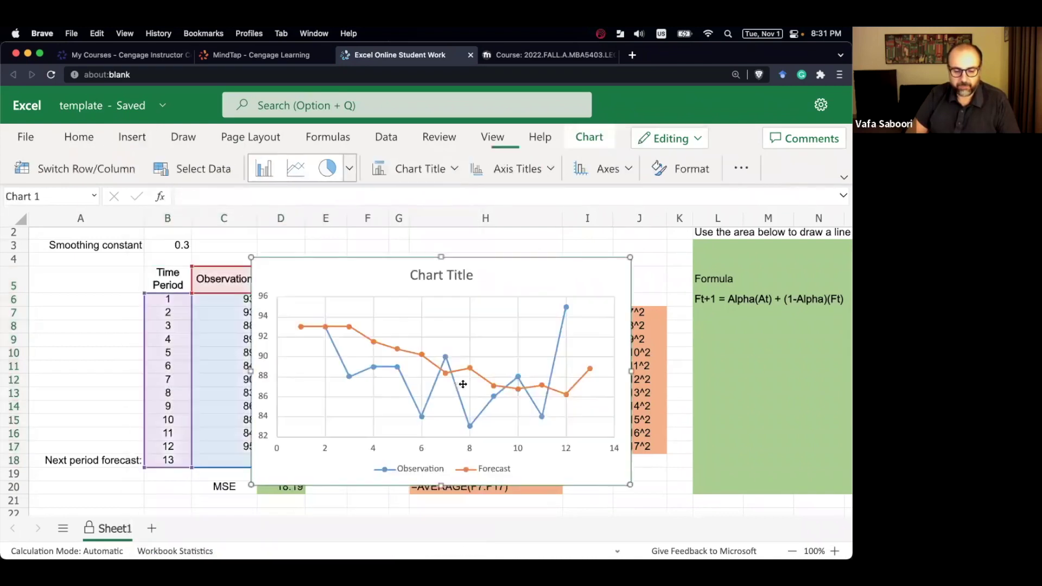
drag(373, 277, 533, 335)
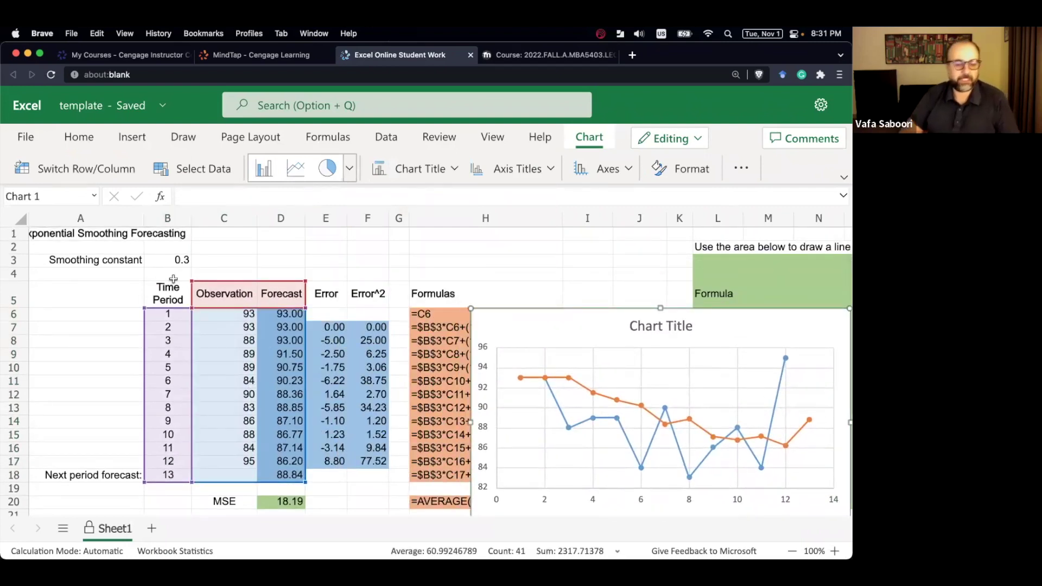
click(318, 270)
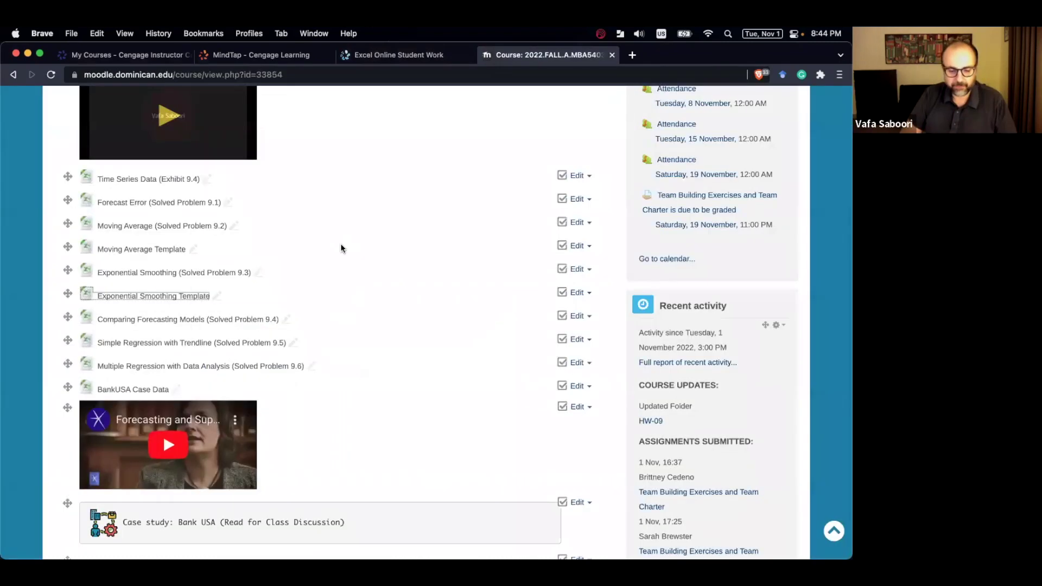
Look over the chapter 9 files and assignment notes on the Moodle course page and switch to the MindTap course.
scroll(340, 243, down, 2)
scroll(340, 248, down, 3)
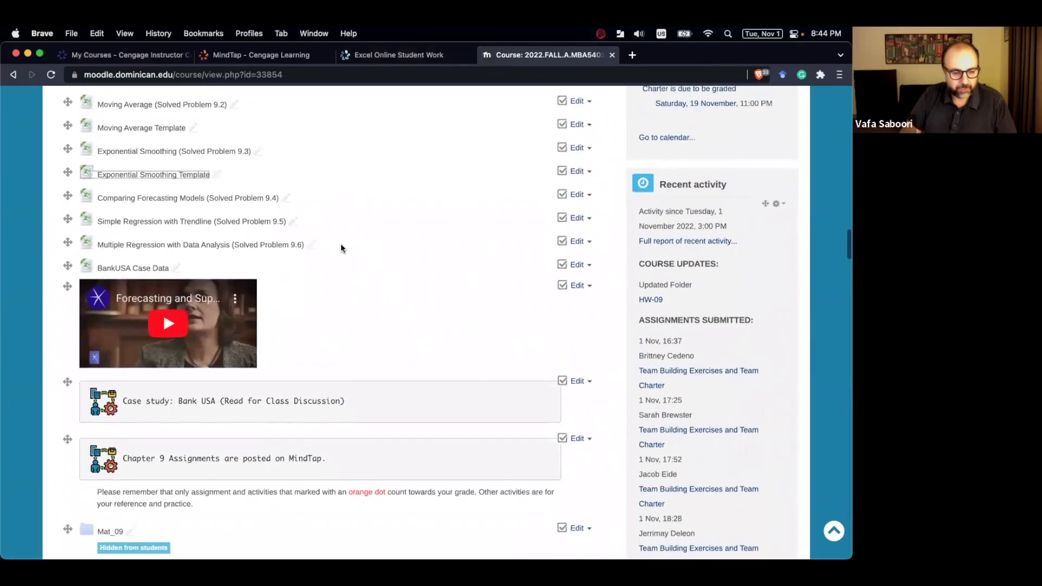
scroll(340, 248, up, 3)
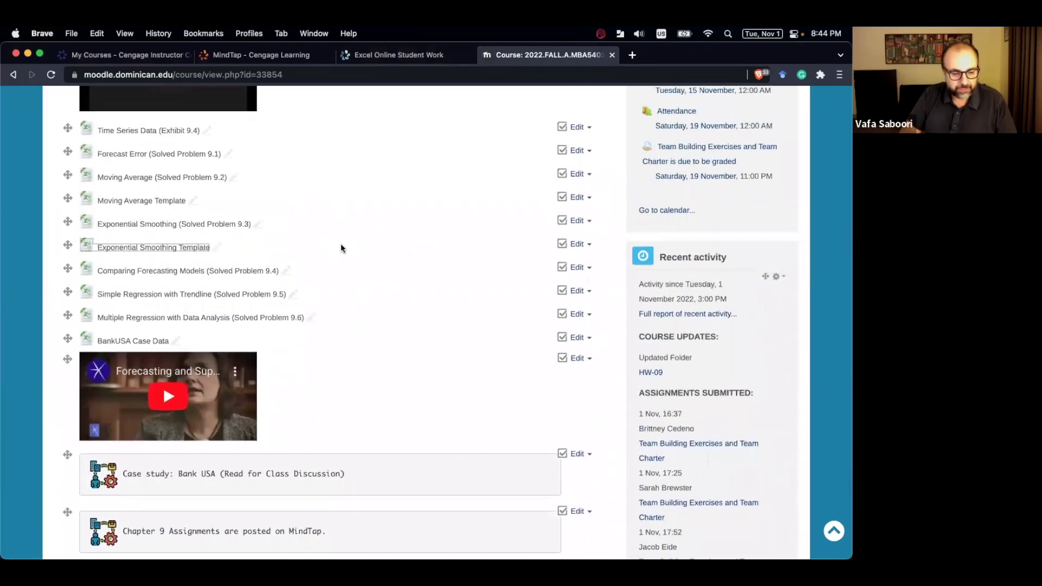
key(super+2)
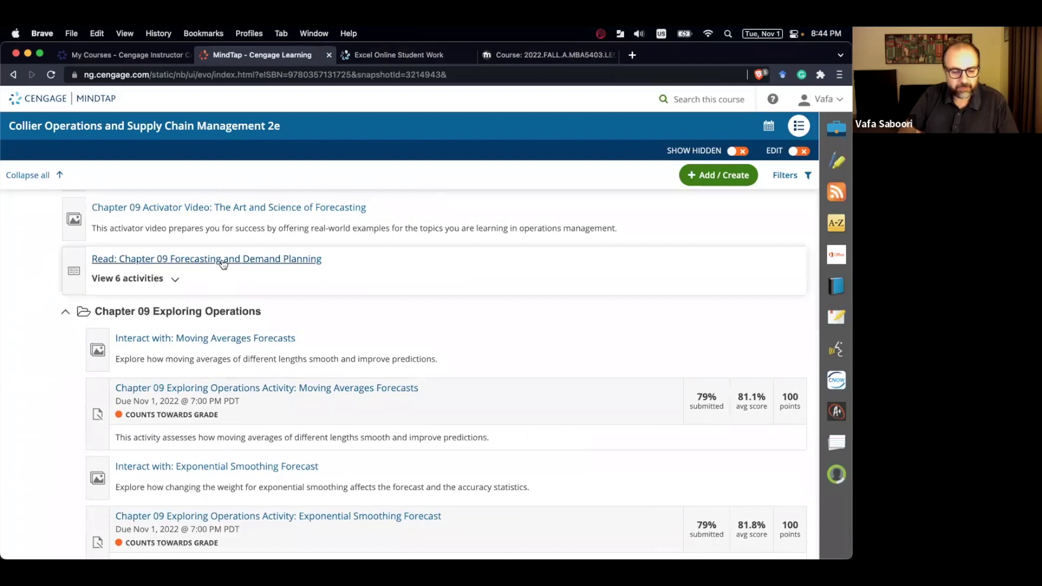
Open the Chapter 09 Forecasting and Demand Planning reading and go to the case "BankUSA: Forecasting Help Desk Demand by Day".
click(222, 261)
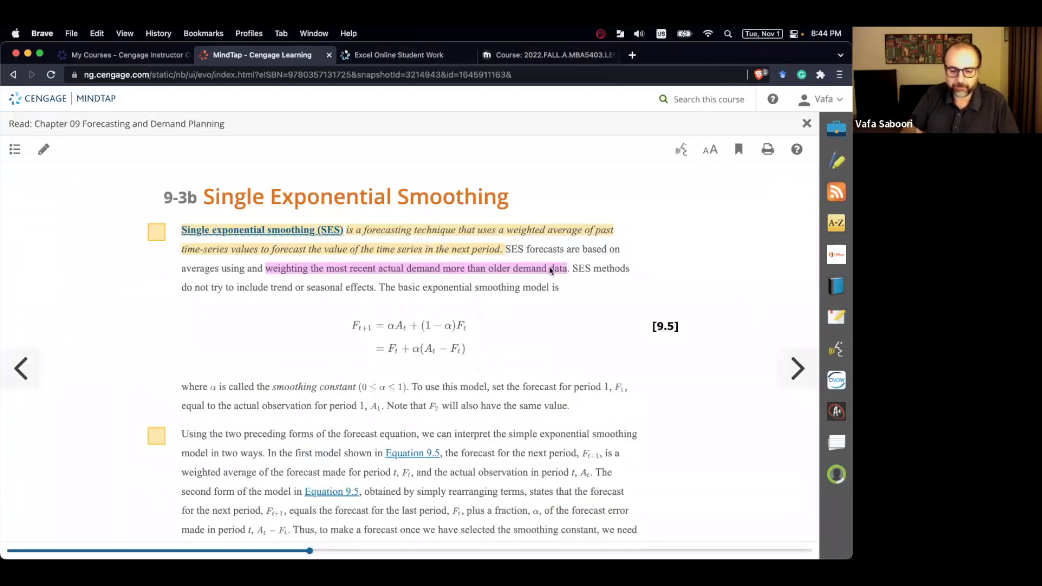
click(15, 149)
scroll(182, 415, down, 3)
scroll(183, 416, down, 5)
click(336, 422)
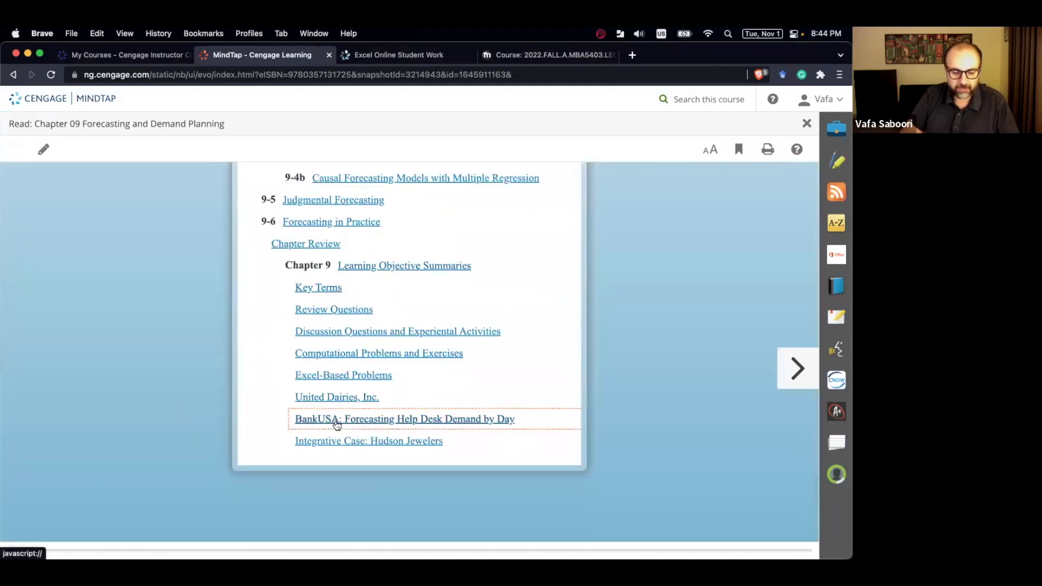
key(super+bracketleft)
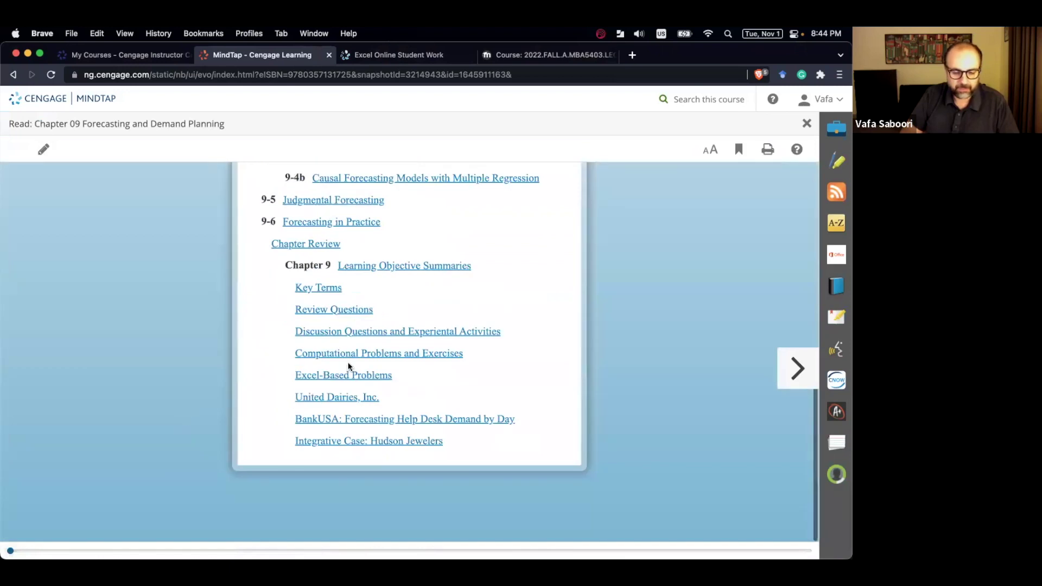
click(336, 419)
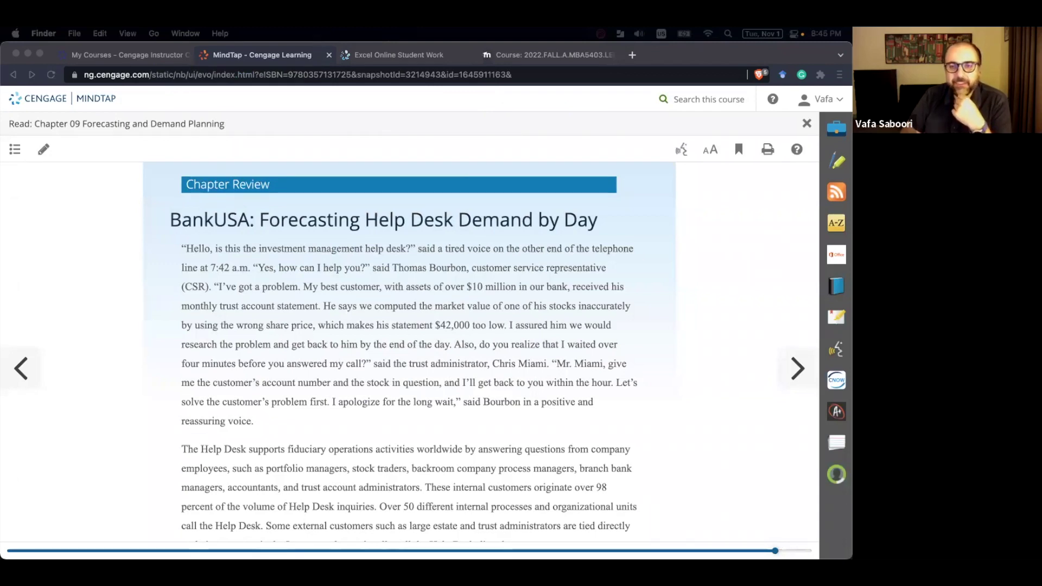
Review the BankUSA case's call volume table and its discussion questions, highlighting question 3 on the inaccurate stock price.
scroll(362, 372, down, 5)
scroll(362, 372, down, 10)
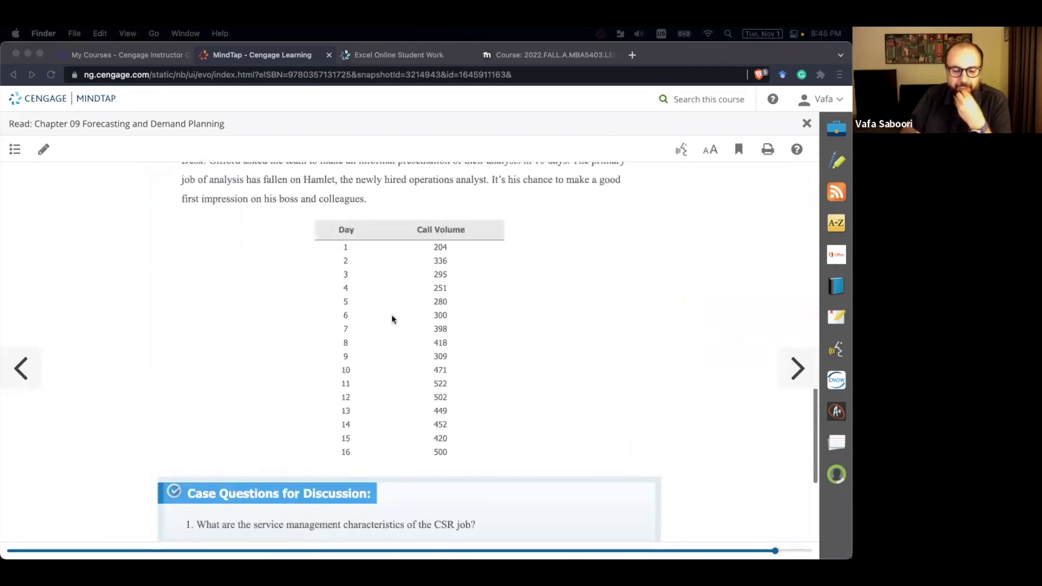
scroll(392, 314, up, 1)
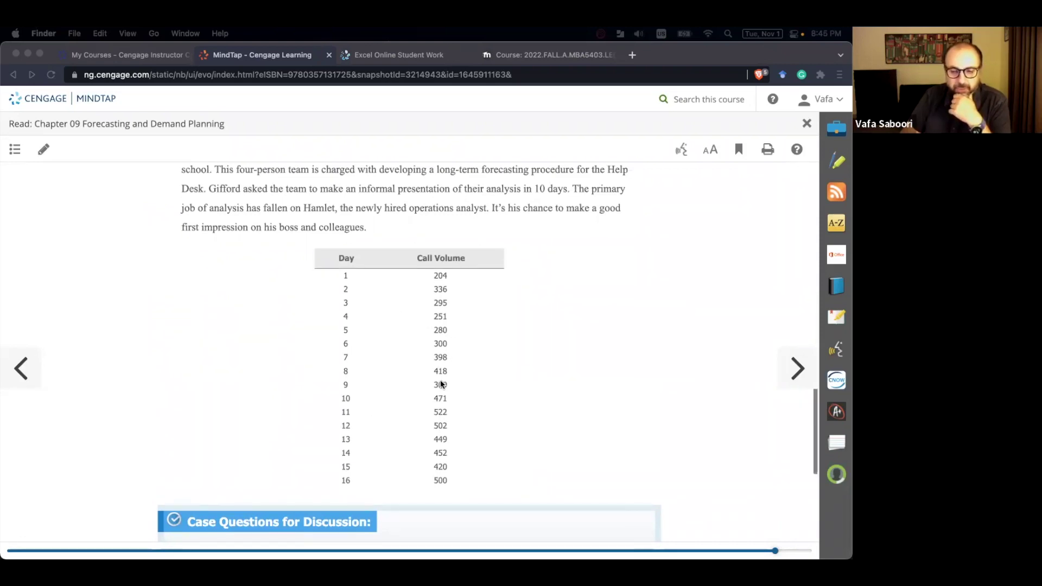
scroll(442, 385, down, 1)
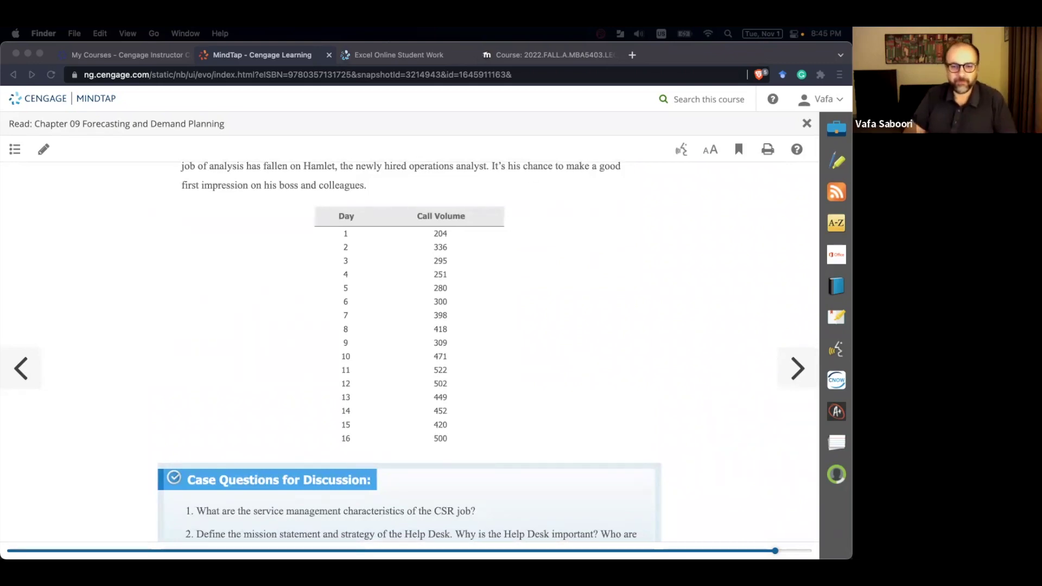
scroll(266, 309, down, 3)
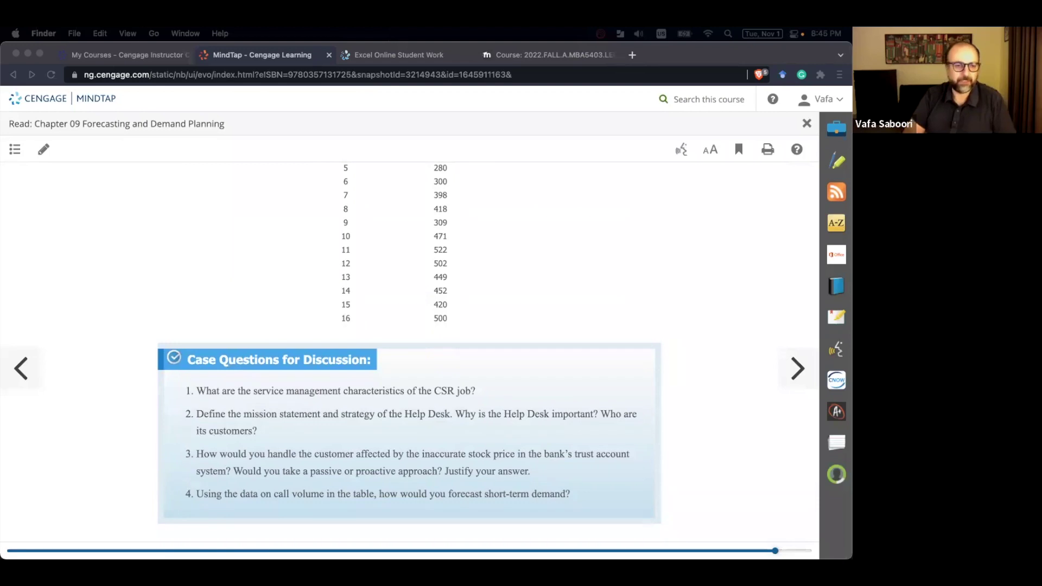
key(super+Tab)
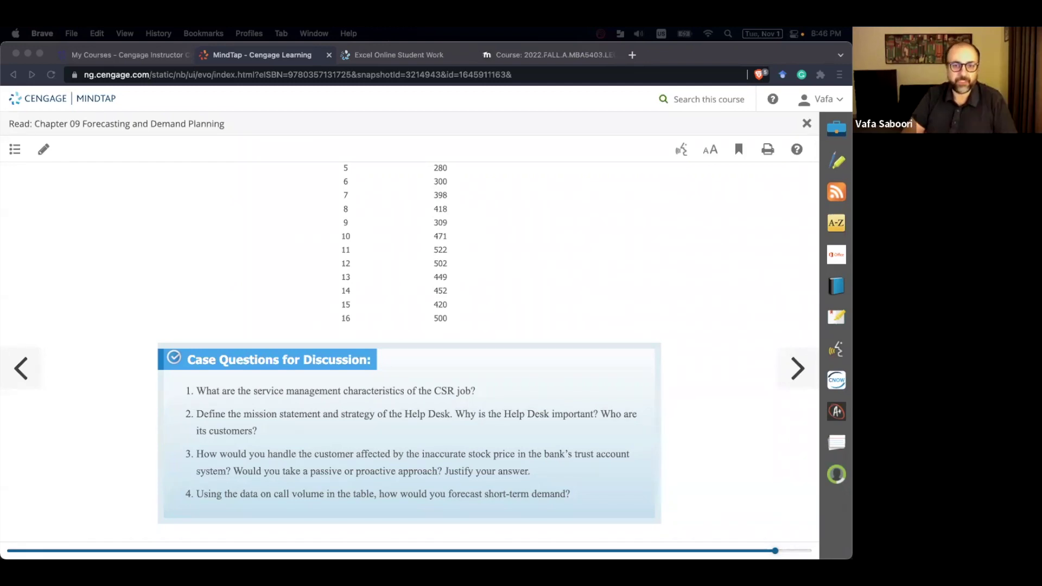
scroll(395, 368, down, 1)
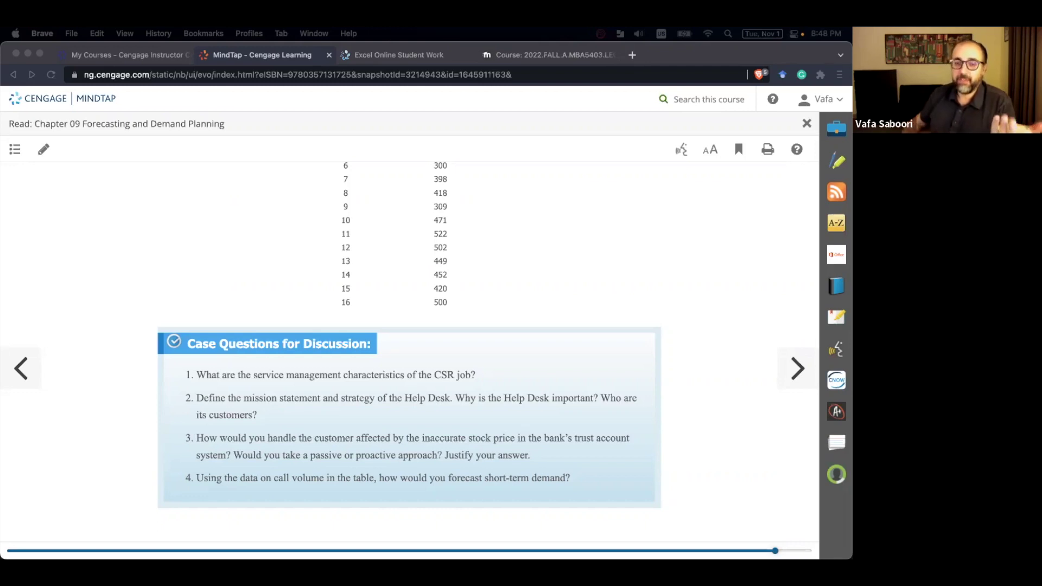
triple_click(377, 436)
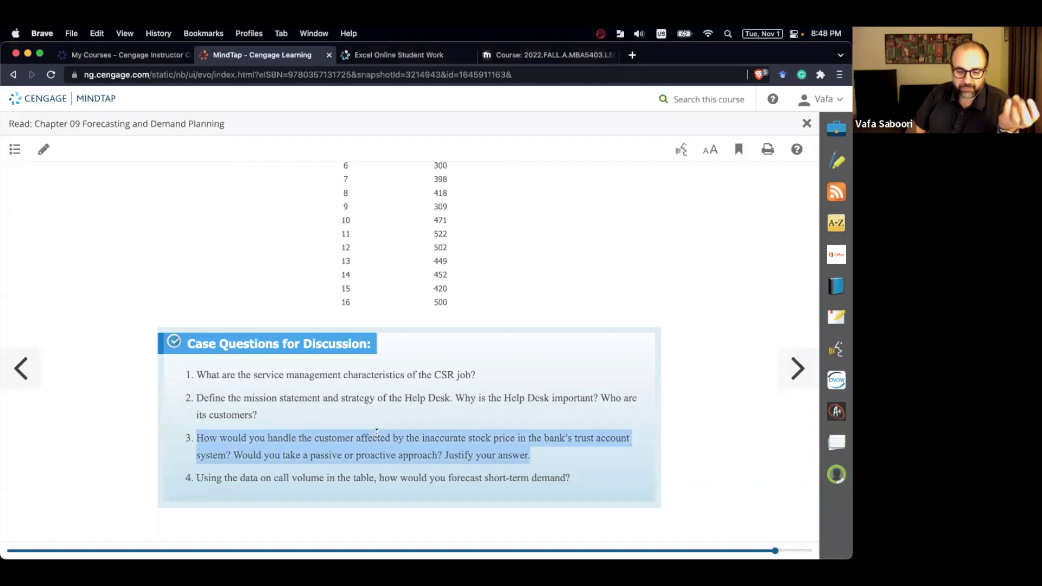
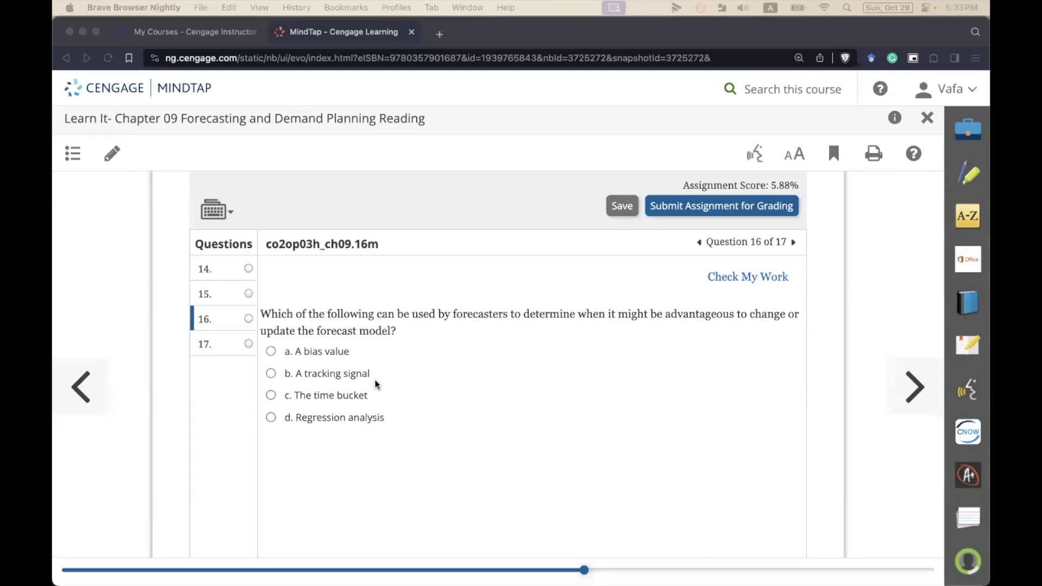
Answer question 17 of the chapter 09 reading assignment with "Use qualitative rather than quantitative methods" and close the reading.
click(207, 344)
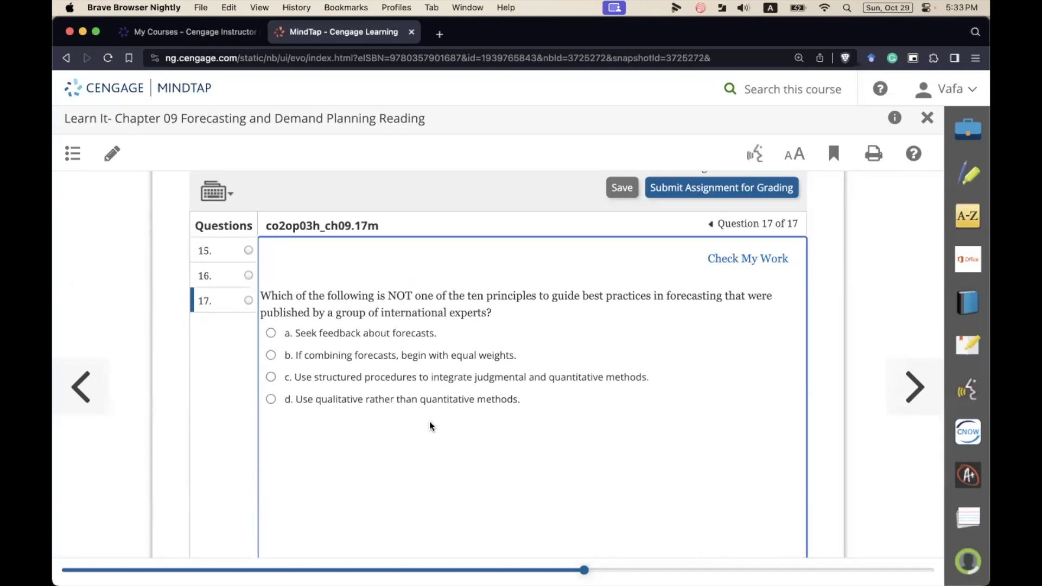
click(434, 400)
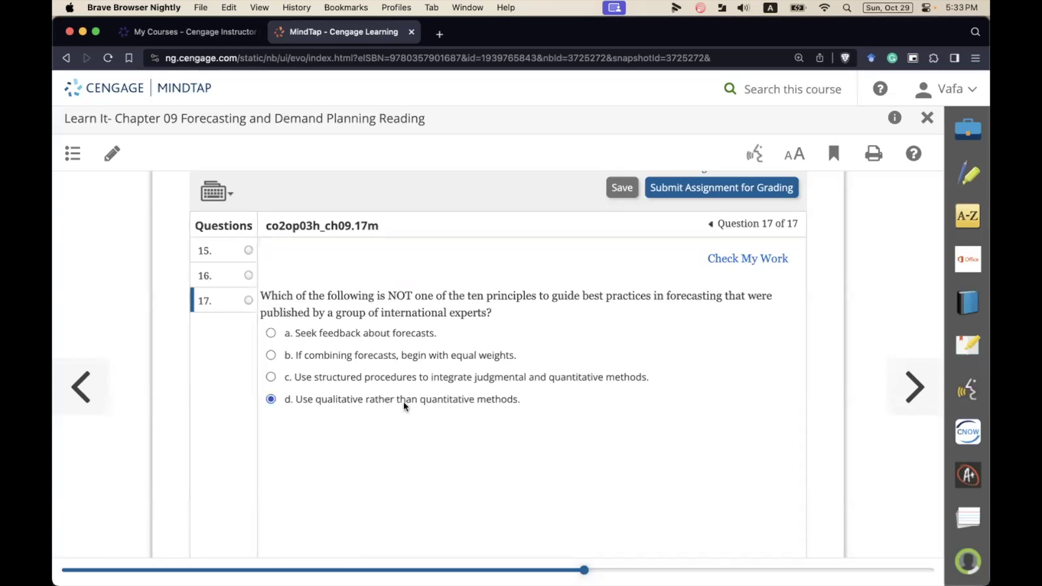
drag(387, 293, 558, 296)
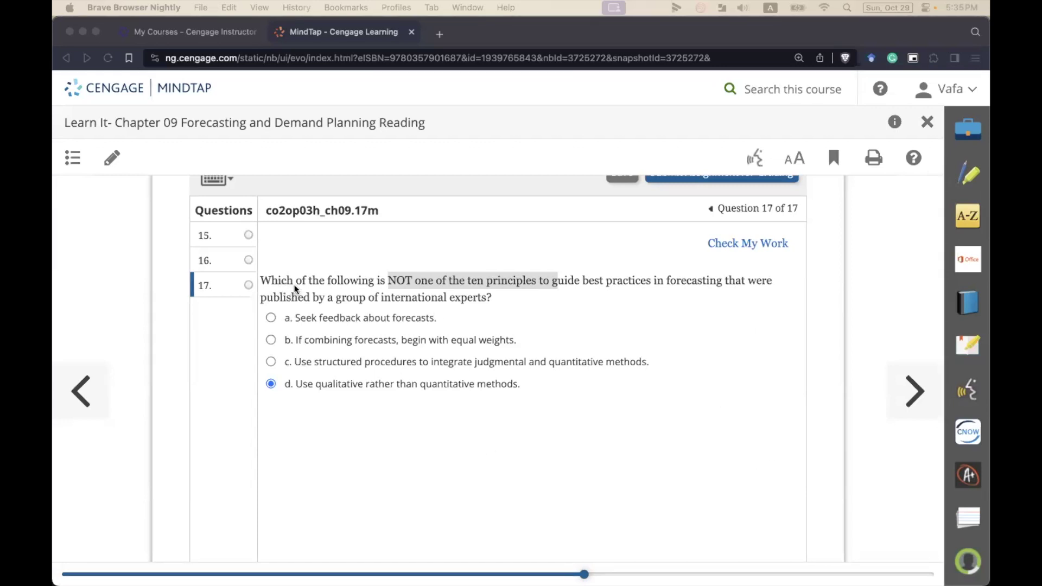
scroll(771, 307, up, 1)
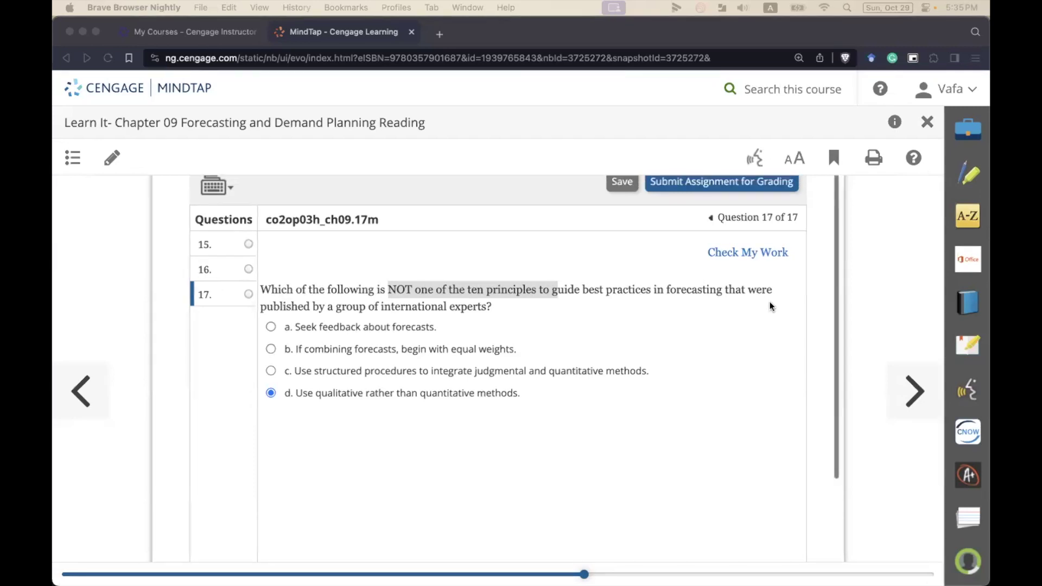
click(927, 122)
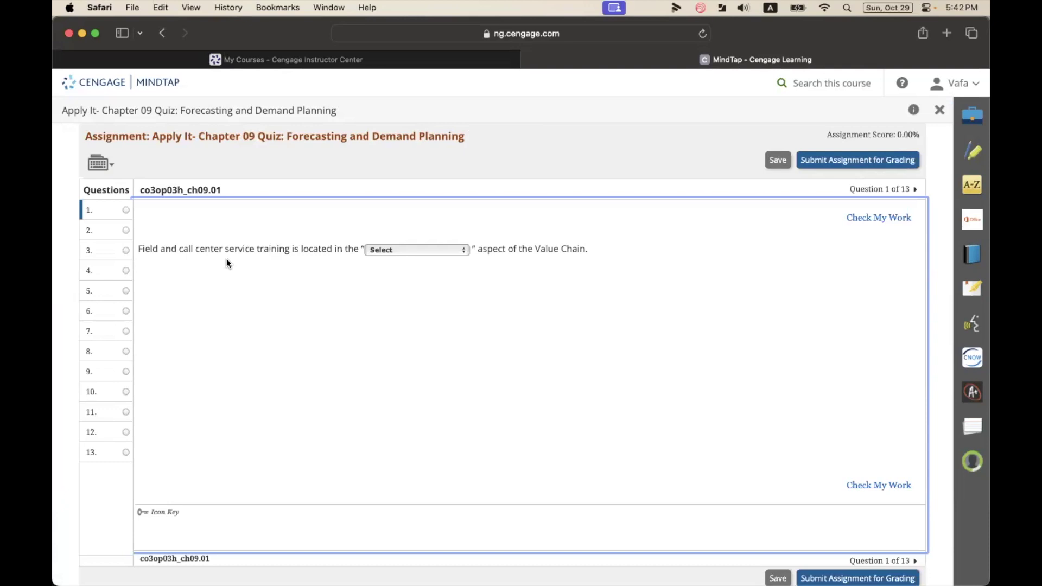
Answer question 1 of the Chapter 09 quiz with "Keeping the Customer" and question 2 with "time series".
click(402, 252)
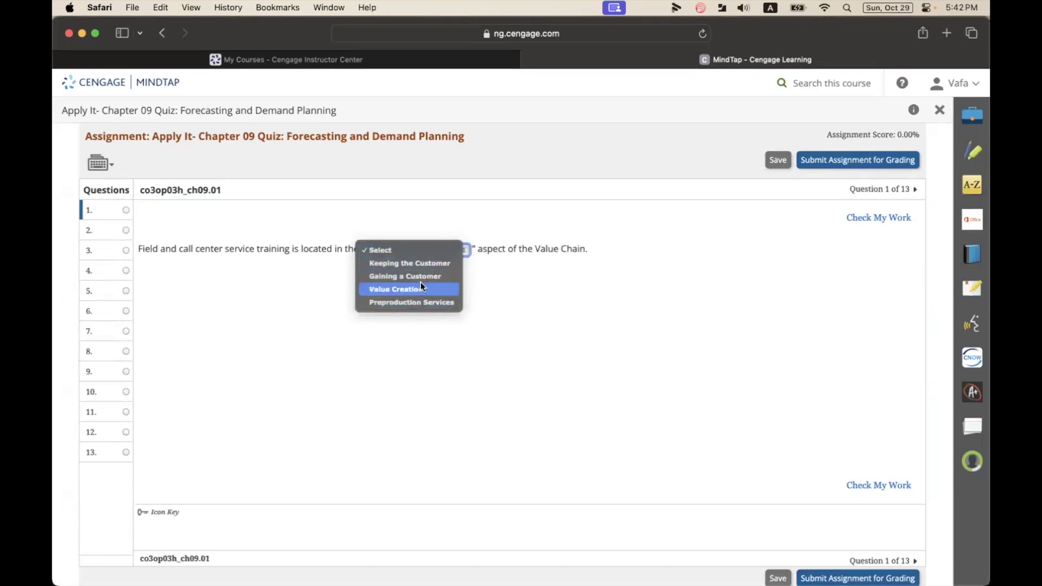
click(425, 264)
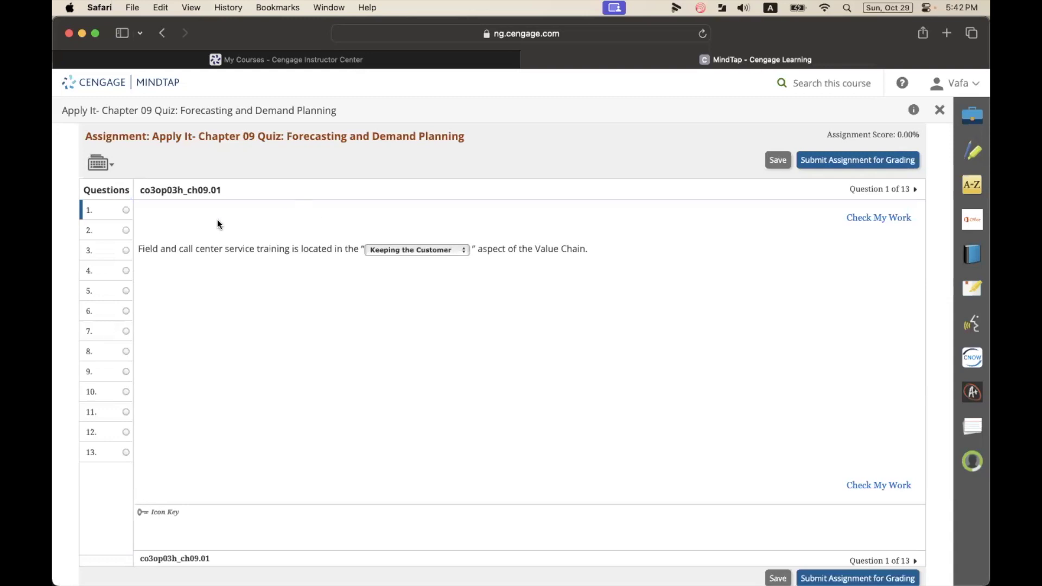
click(116, 234)
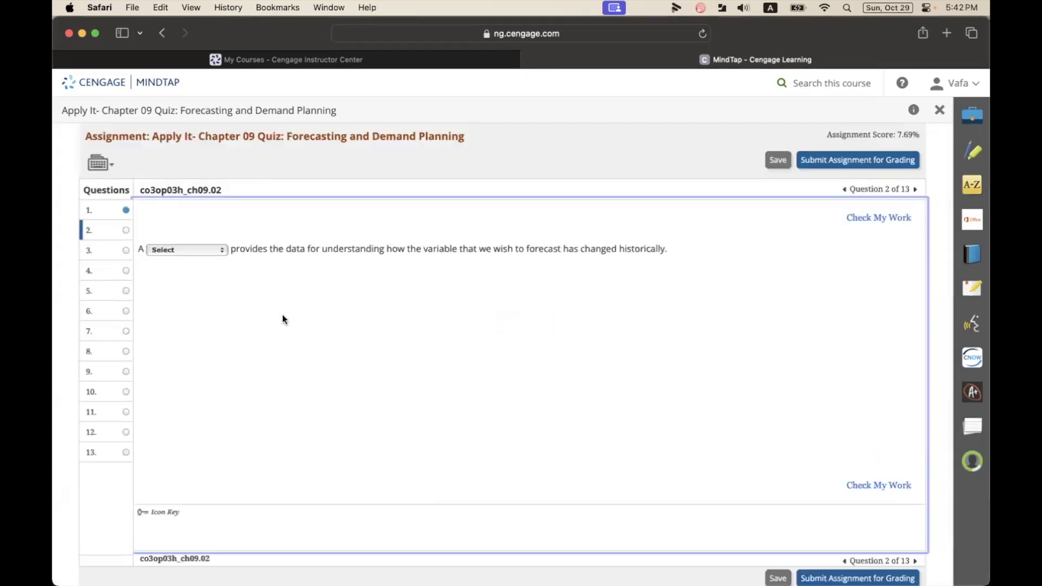
click(222, 251)
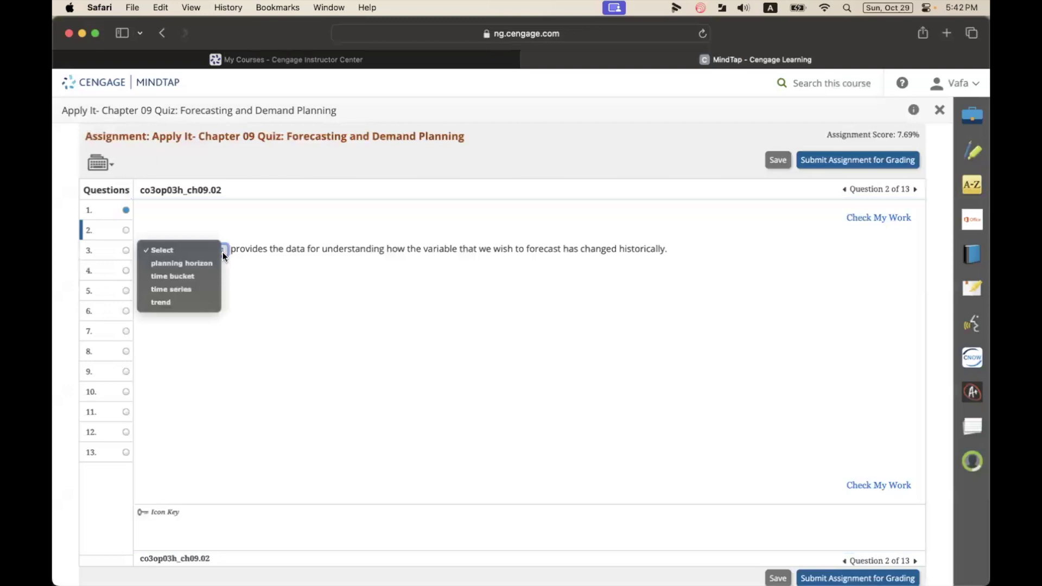
click(222, 252)
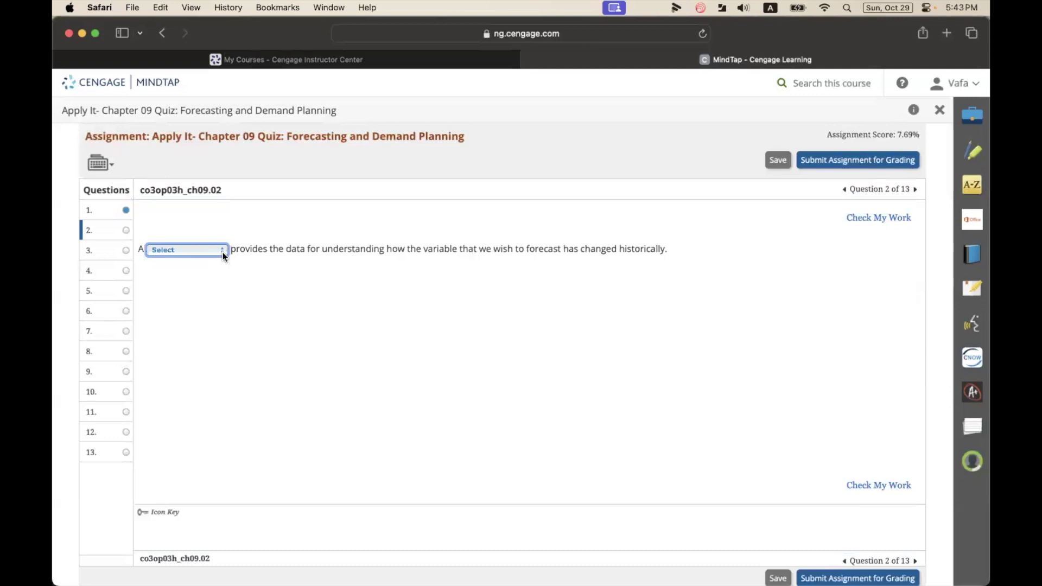
click(222, 252)
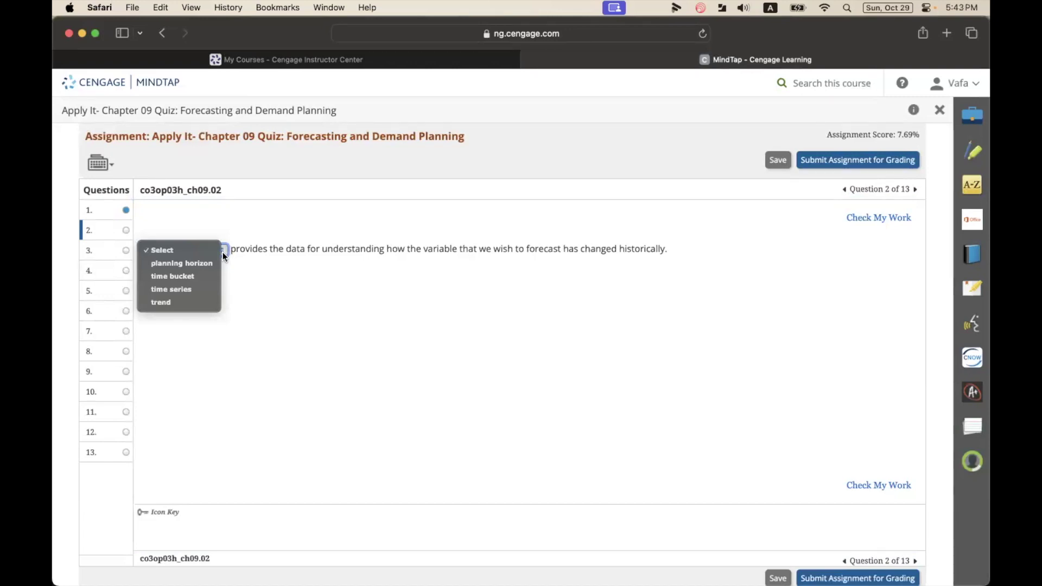
key(Escape)
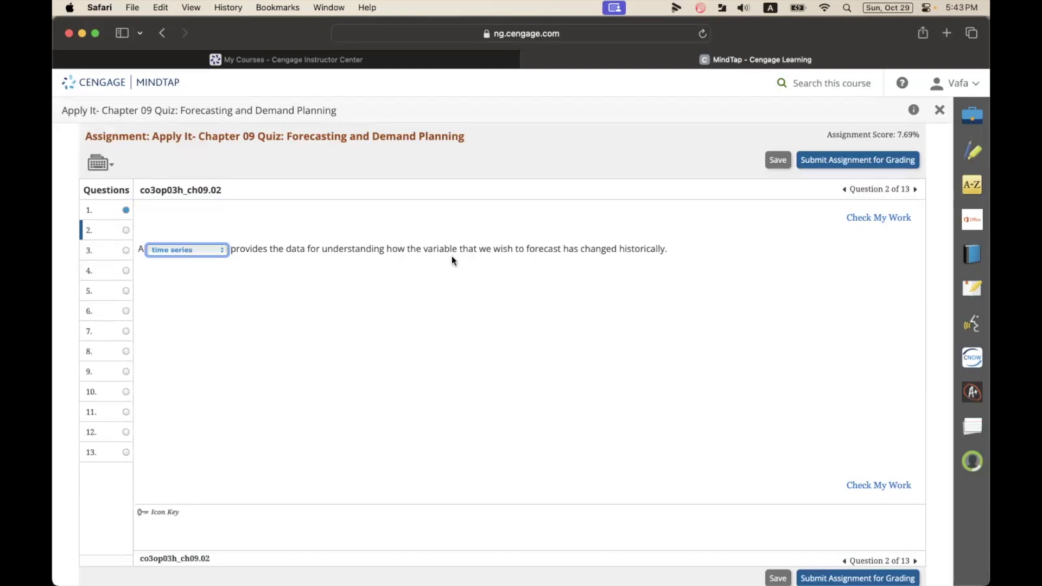
Complete quiz question 3 with "Seasonal" for the short-period patterns and "cyclical" for the long-period patterns.
click(109, 254)
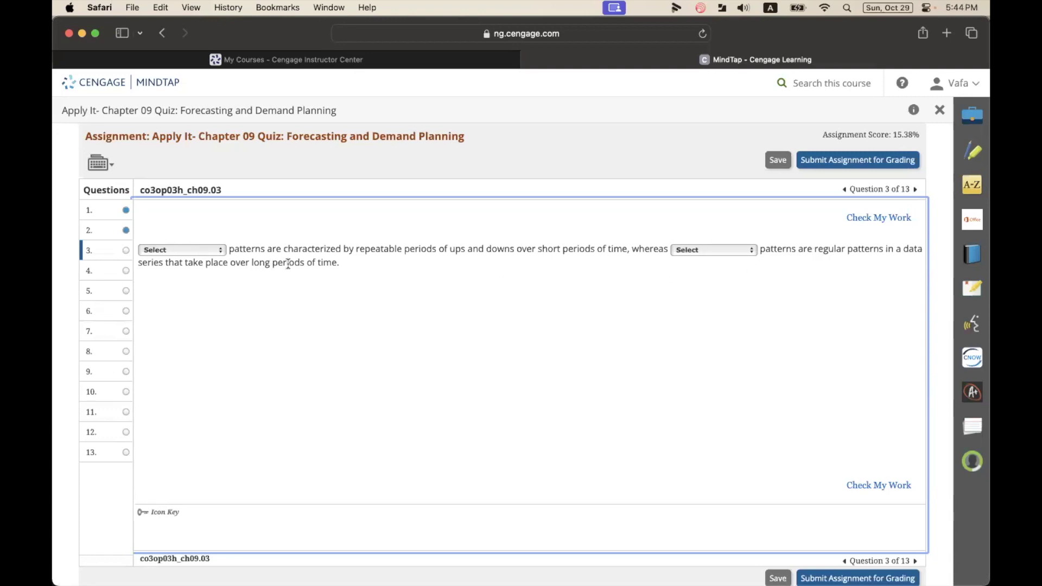
click(219, 251)
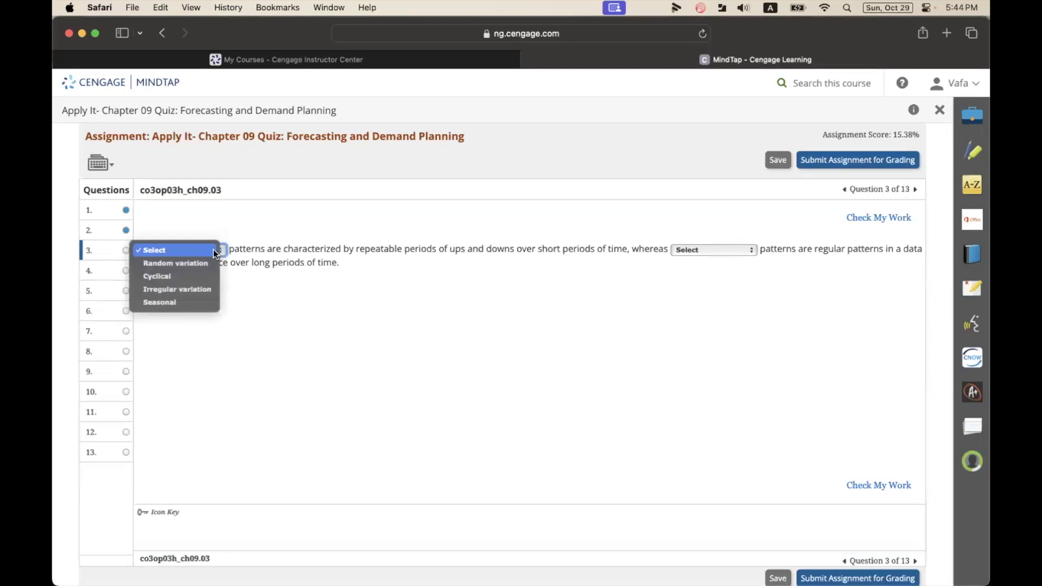
click(190, 301)
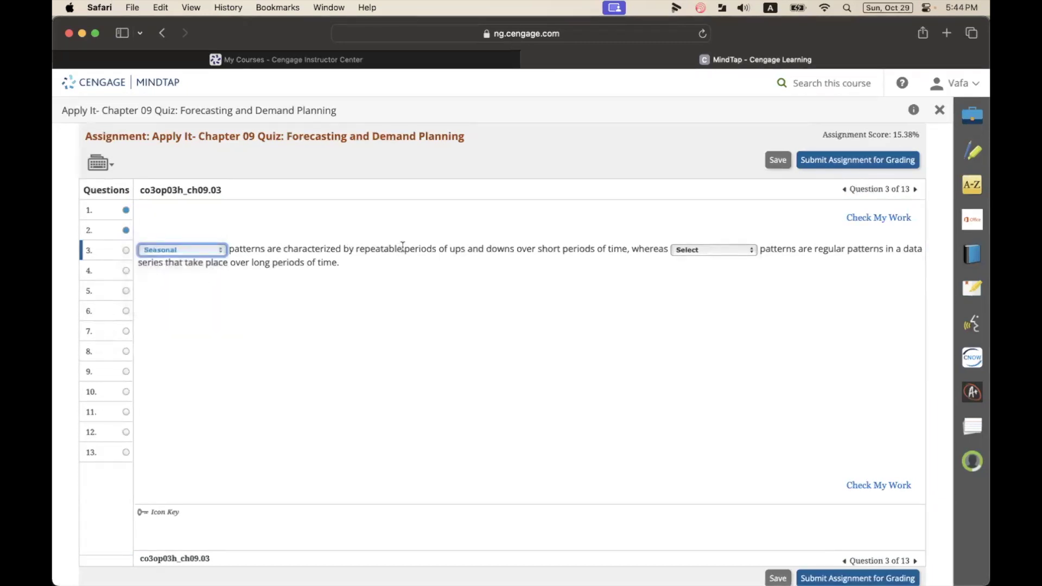
drag(516, 248, 636, 251)
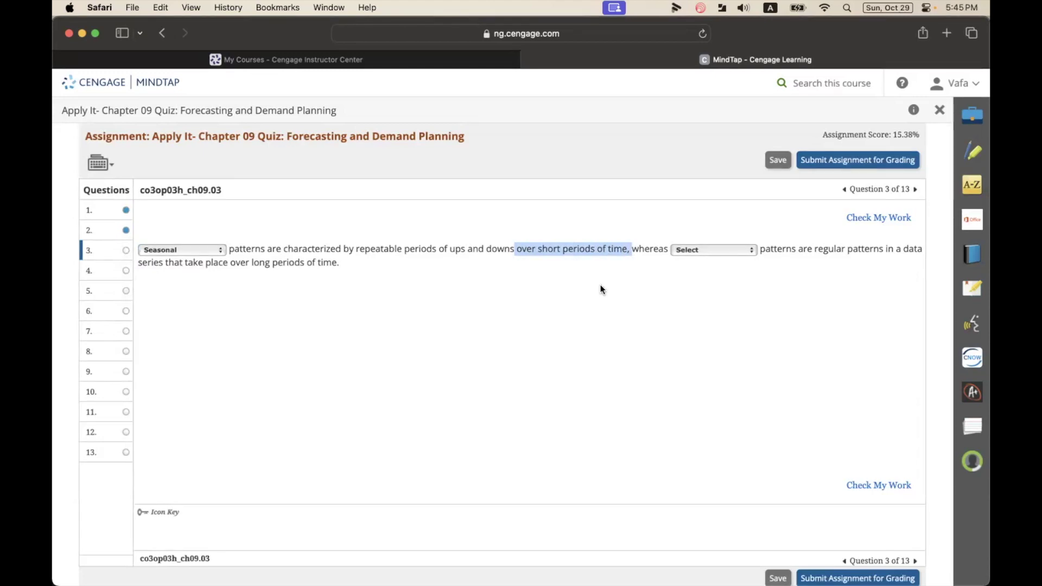
click(708, 248)
click(704, 274)
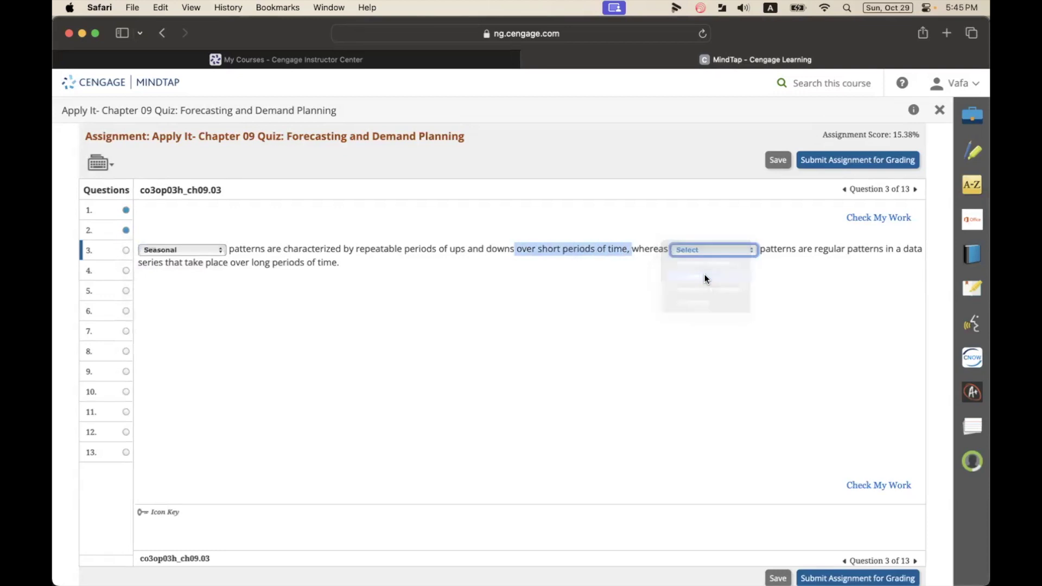
click(776, 278)
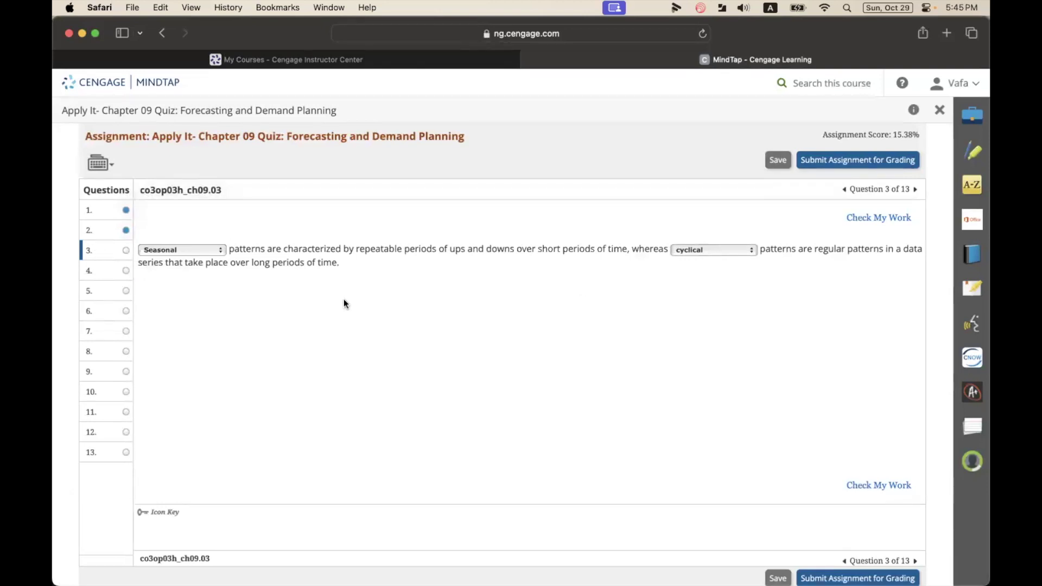
Answer quiz question 4 with "Random" and question 5 with "Mean square error".
click(100, 276)
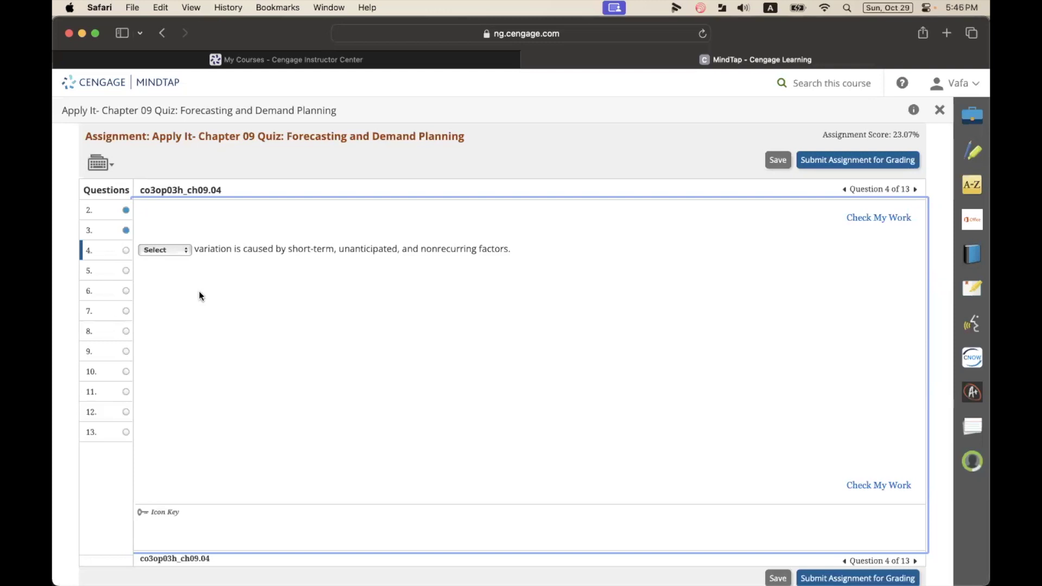
click(177, 248)
click(230, 281)
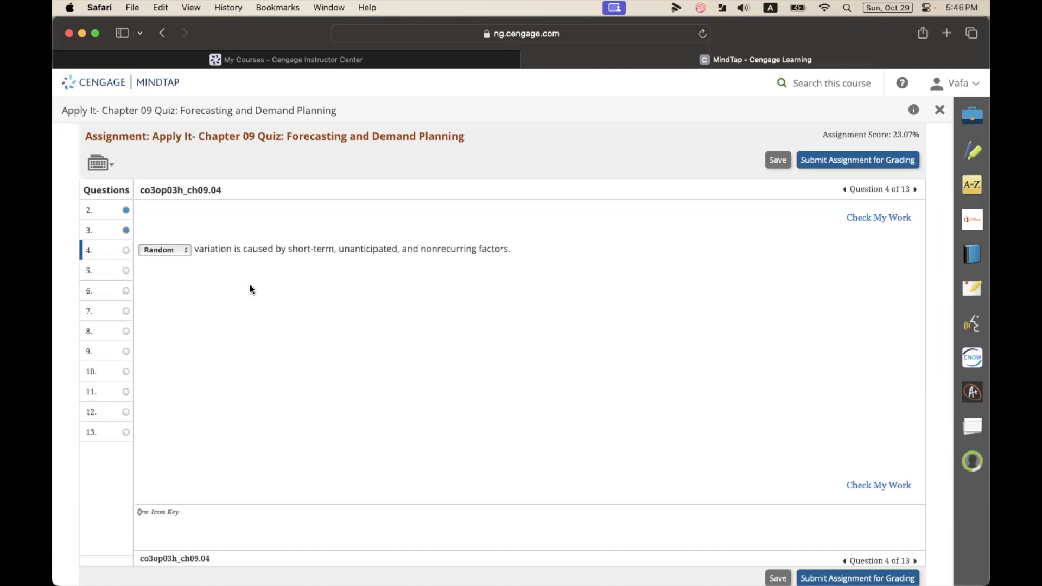
click(101, 278)
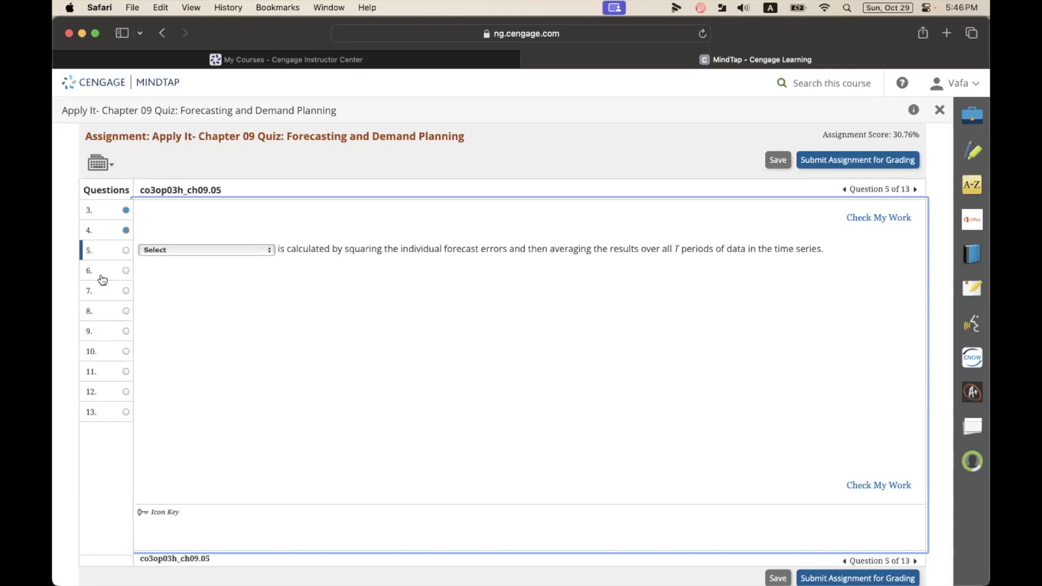
click(211, 250)
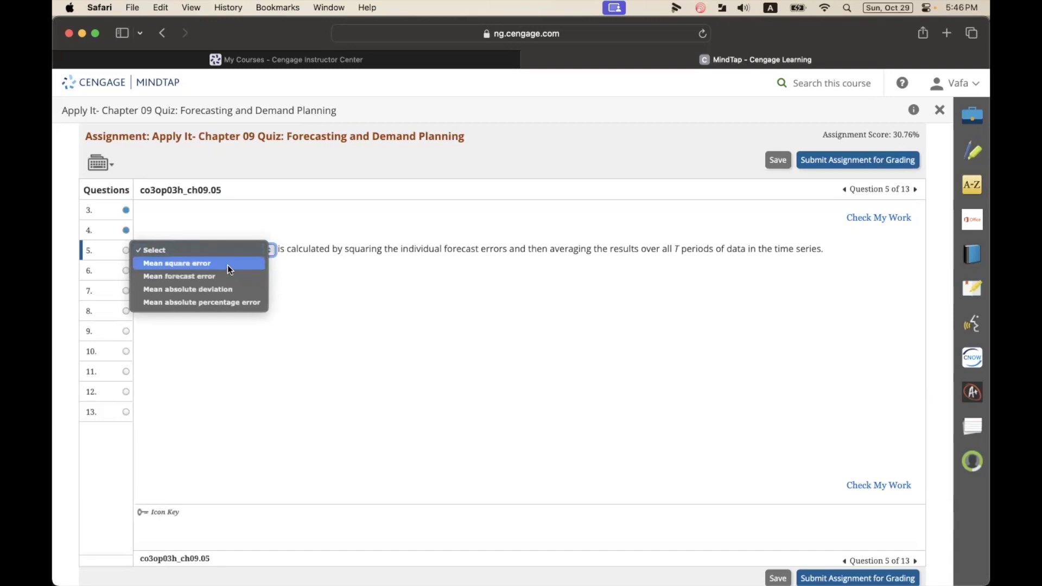
click(228, 267)
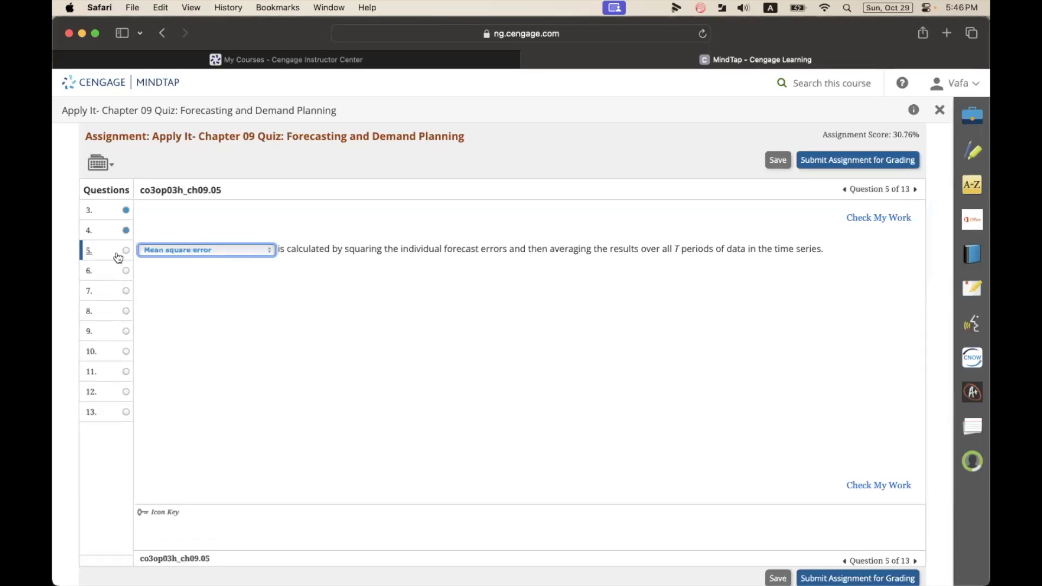
Answer quiz question 6 with "Mean square error is influenced much more by large forecast errors than by small errors.".
click(110, 270)
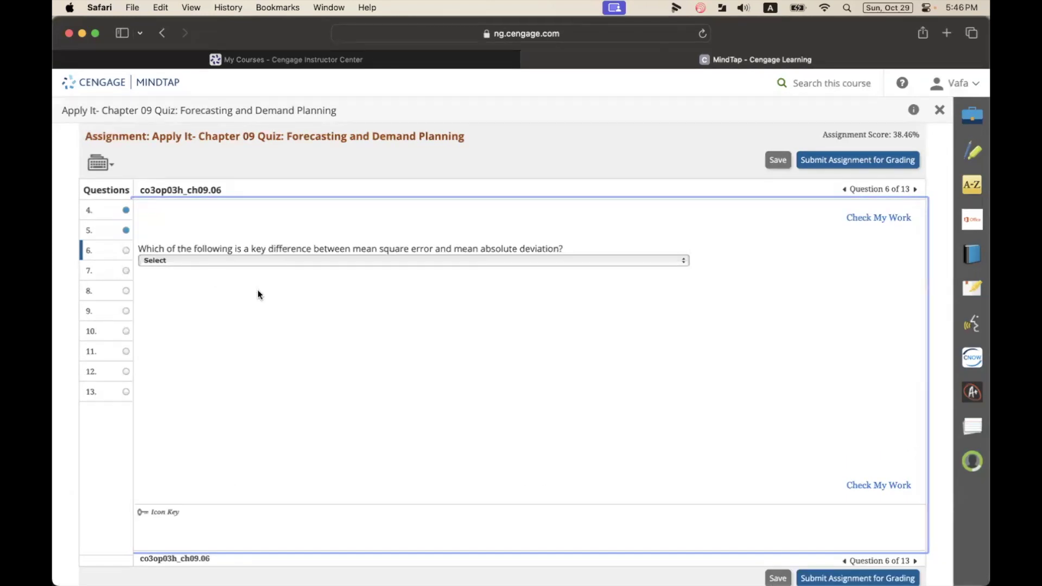
click(379, 264)
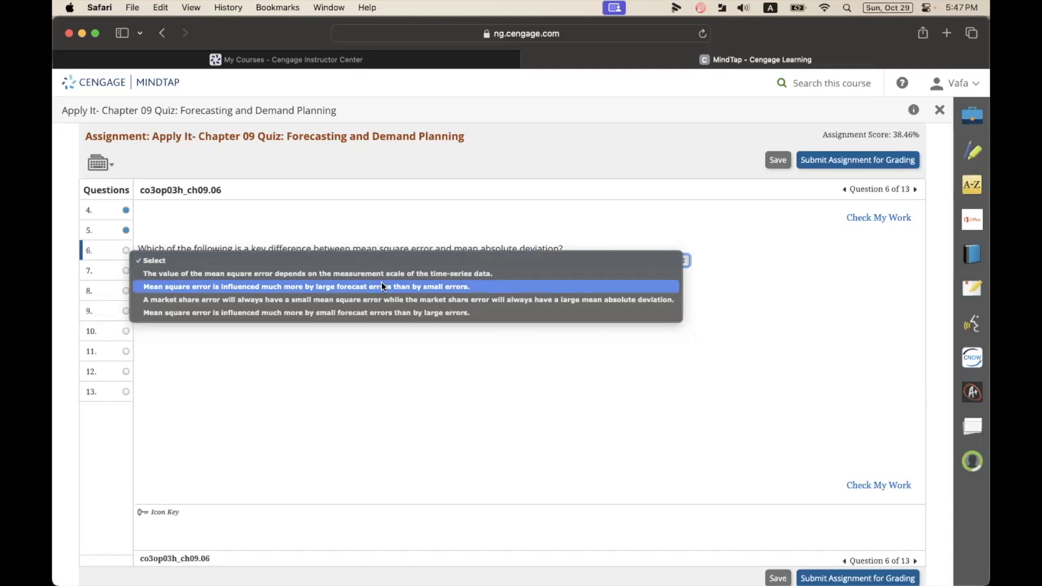
click(402, 286)
Complete quiz question 7 on moving averages with "increases" for the slow reaction and "decreases" for the quicker reaction.
click(118, 274)
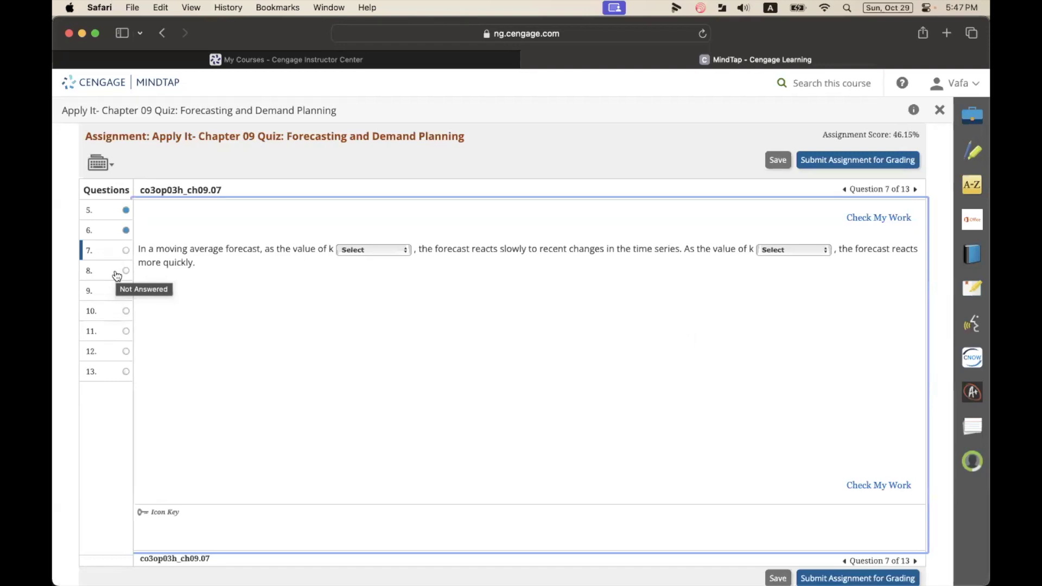
click(371, 250)
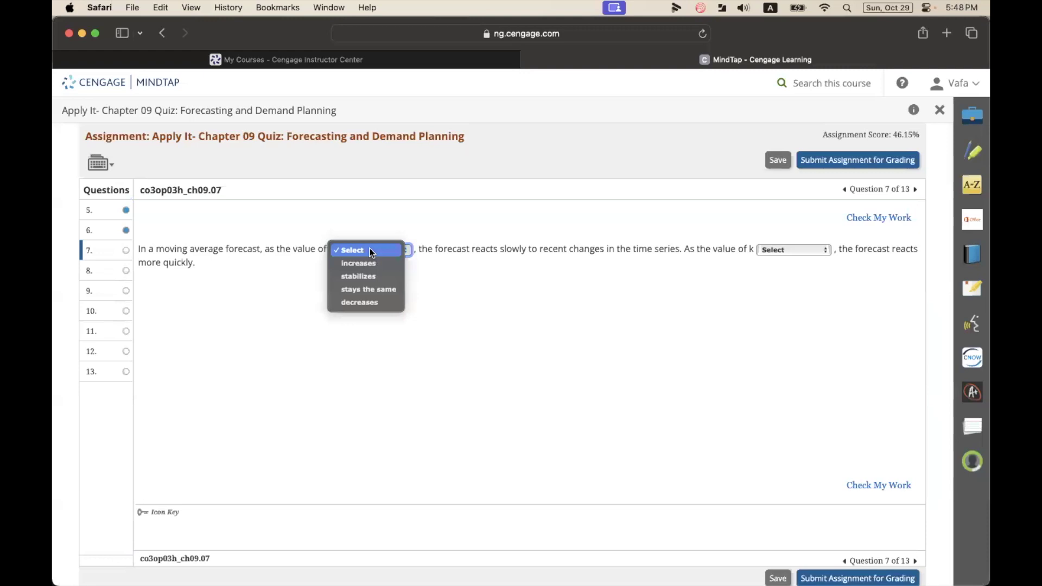
click(448, 243)
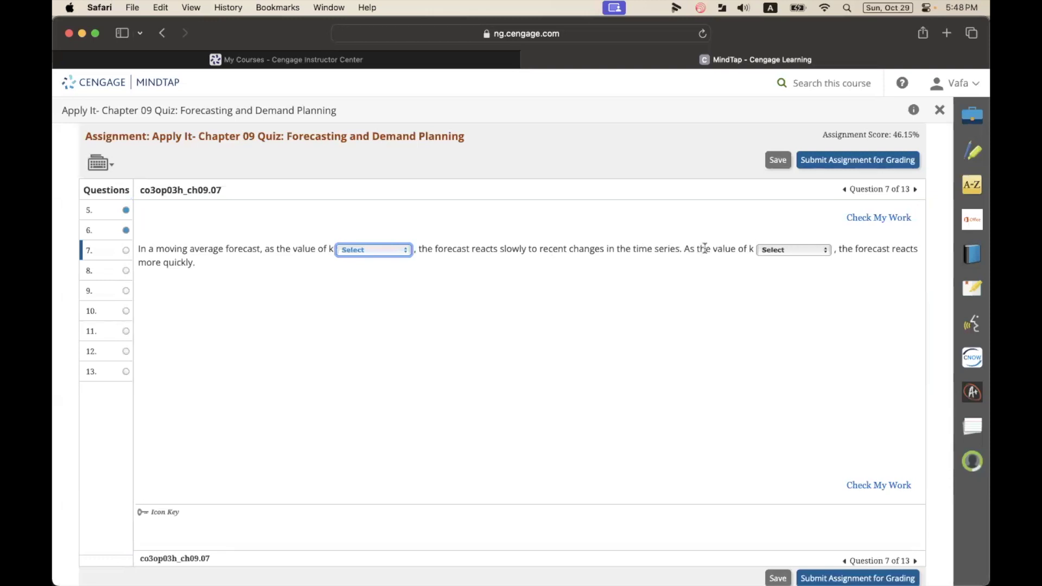
click(784, 249)
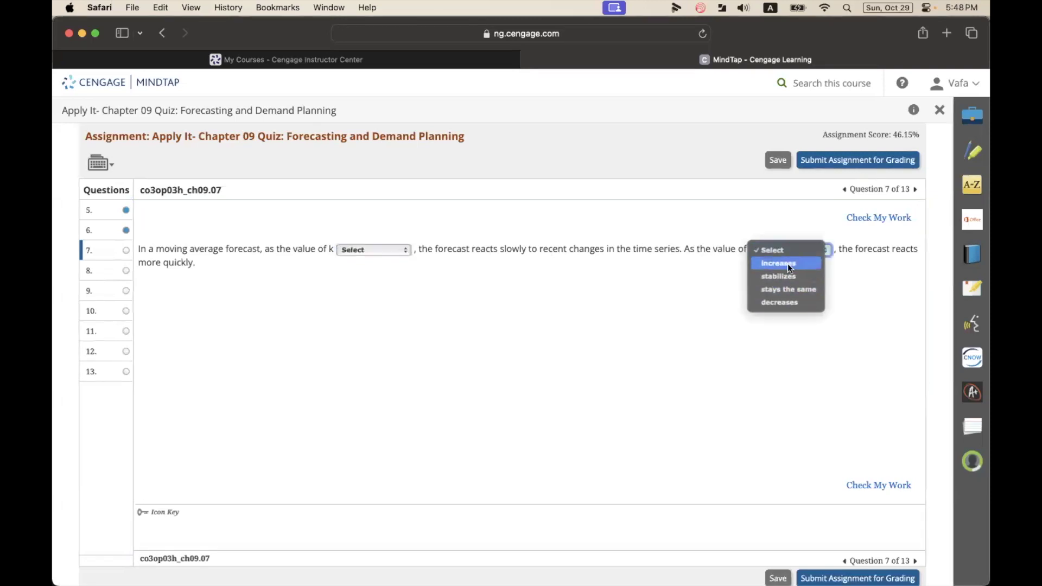
click(721, 282)
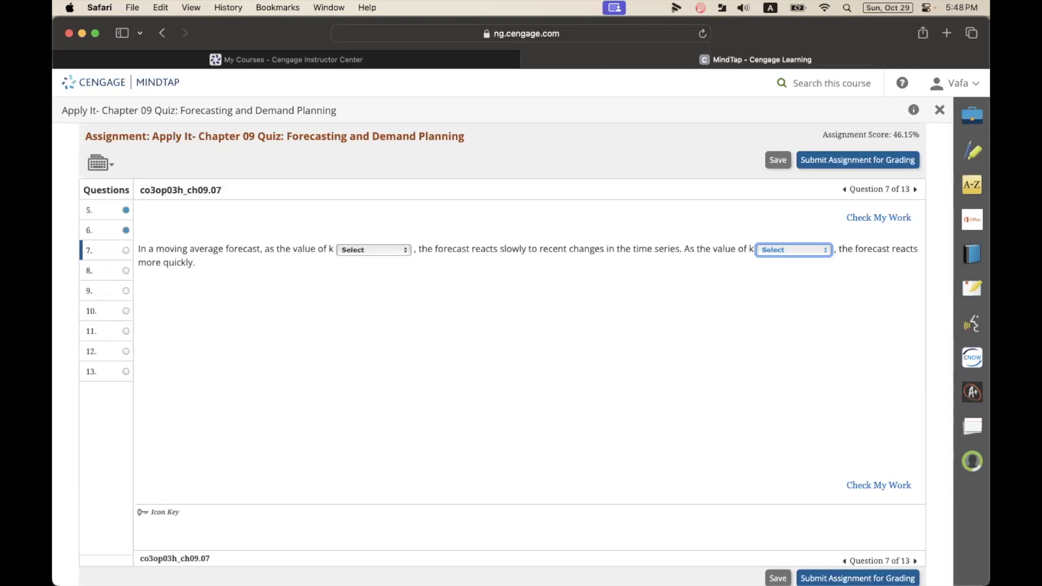
click(402, 249)
click(393, 263)
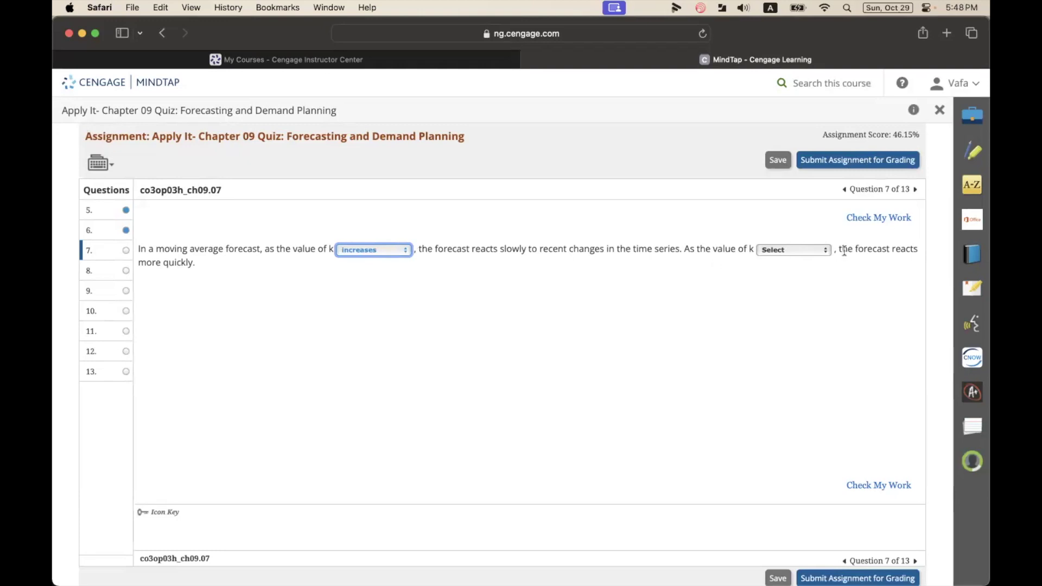
click(811, 249)
click(784, 302)
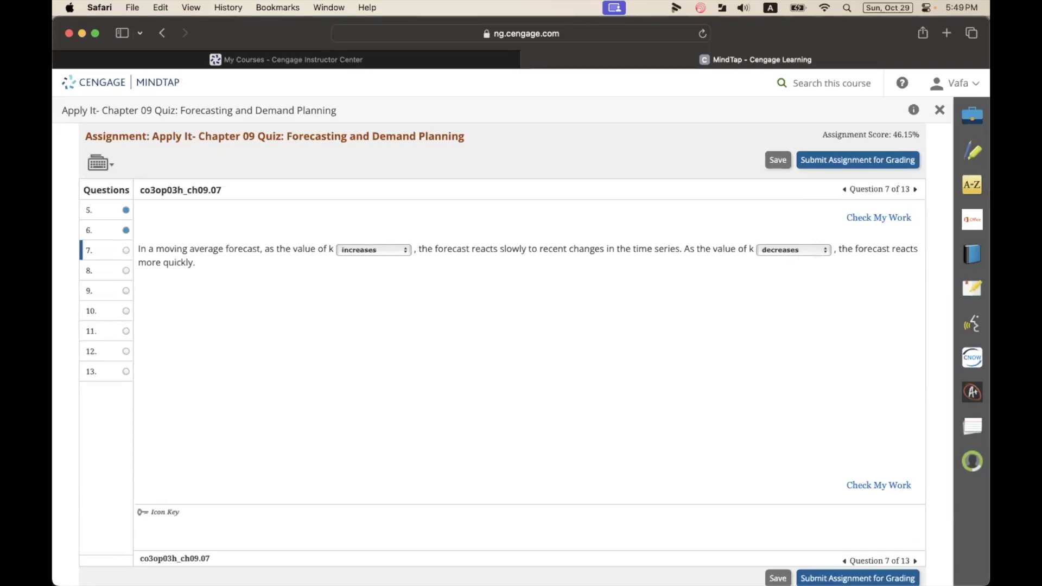
Answer quiz question 8 on the small smoothing constant with "substantial random variability".
click(116, 269)
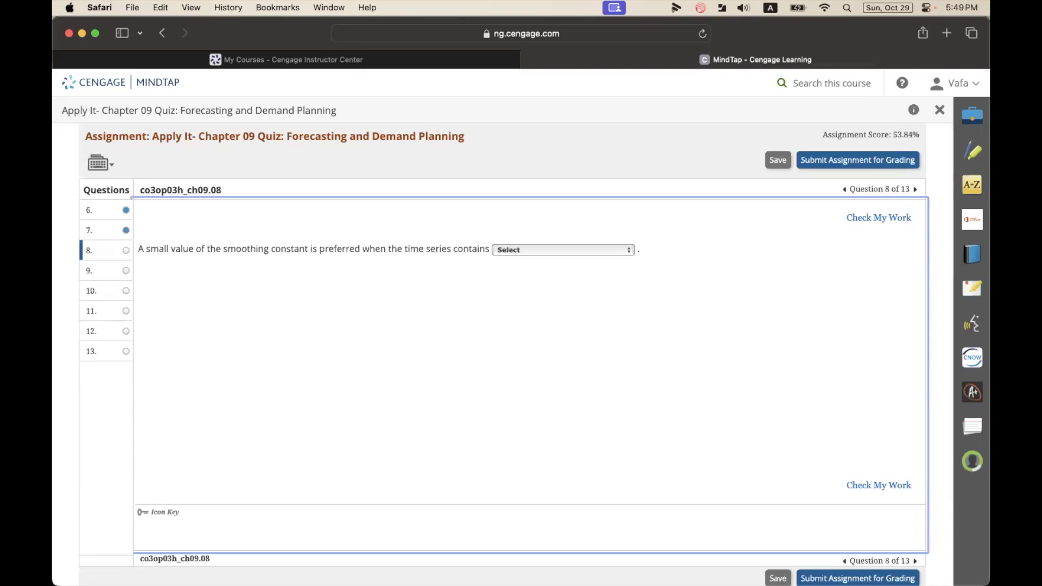
click(587, 249)
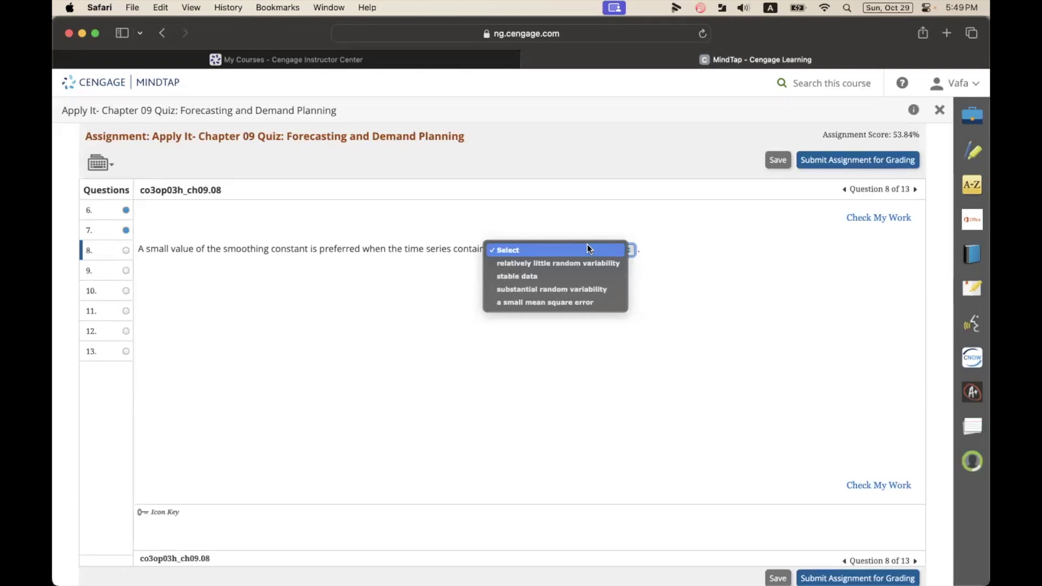
click(585, 289)
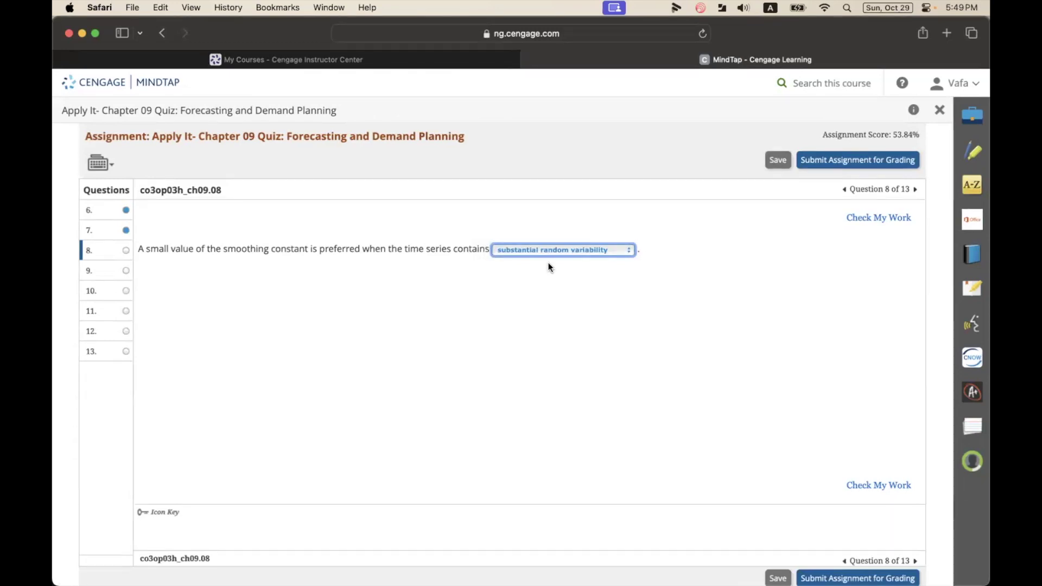
click(382, 253)
triple_click(382, 253)
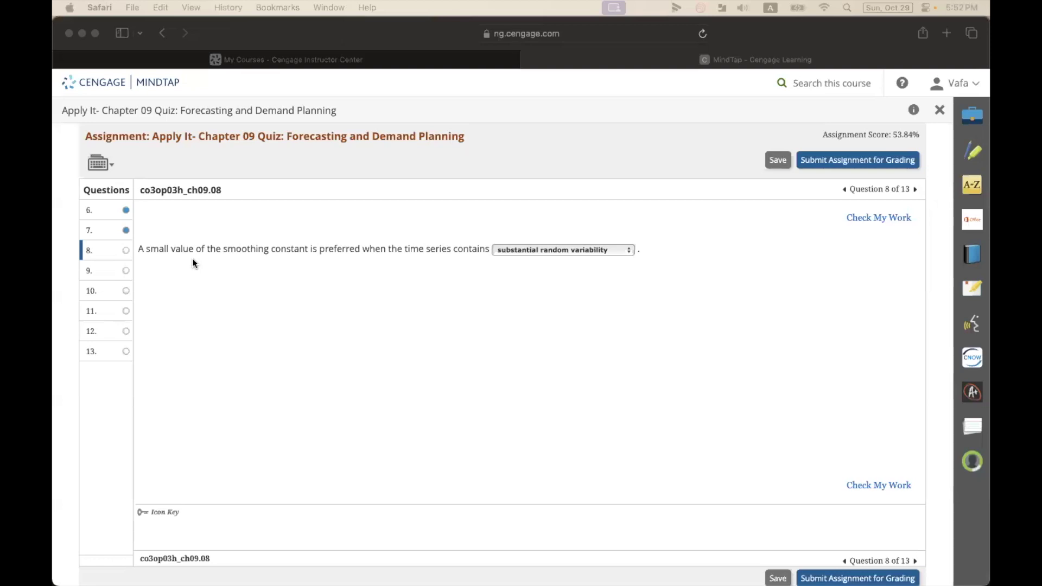
Complete quiz question 9 on regression analysis with "dependent" for the single variable and "independent" for the one or more variables.
click(99, 271)
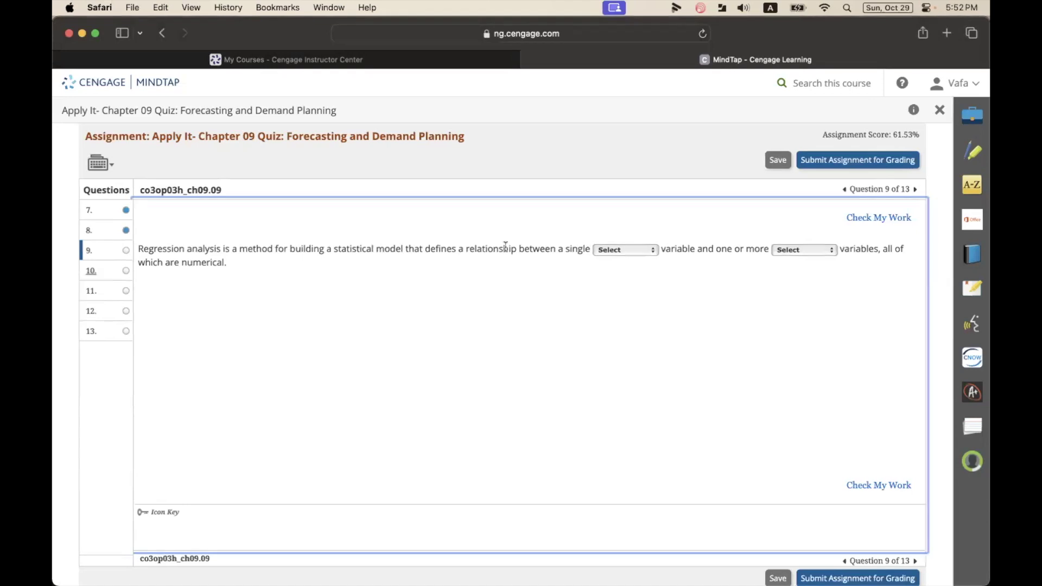
click(624, 250)
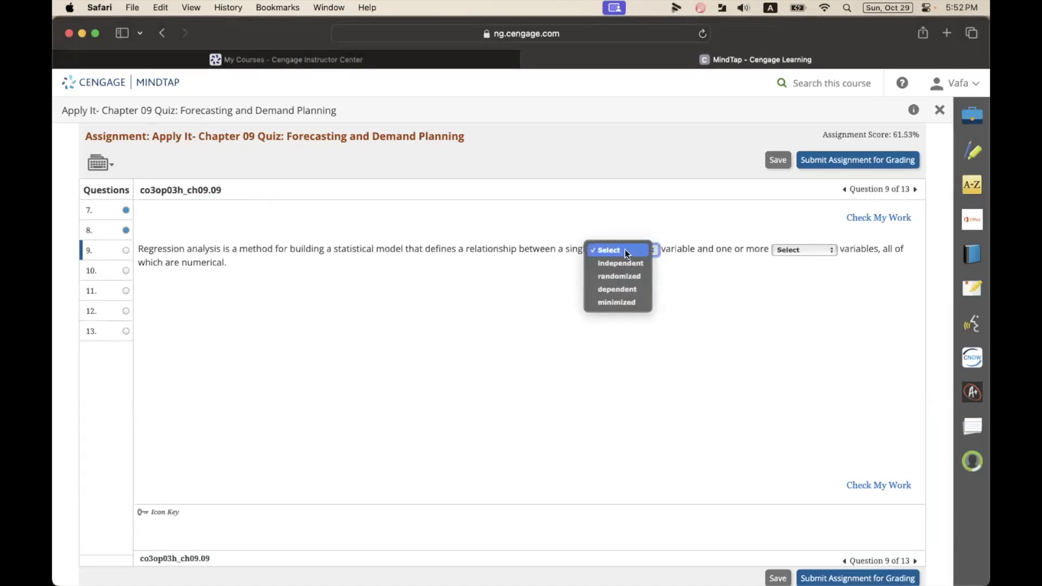
click(685, 249)
click(795, 249)
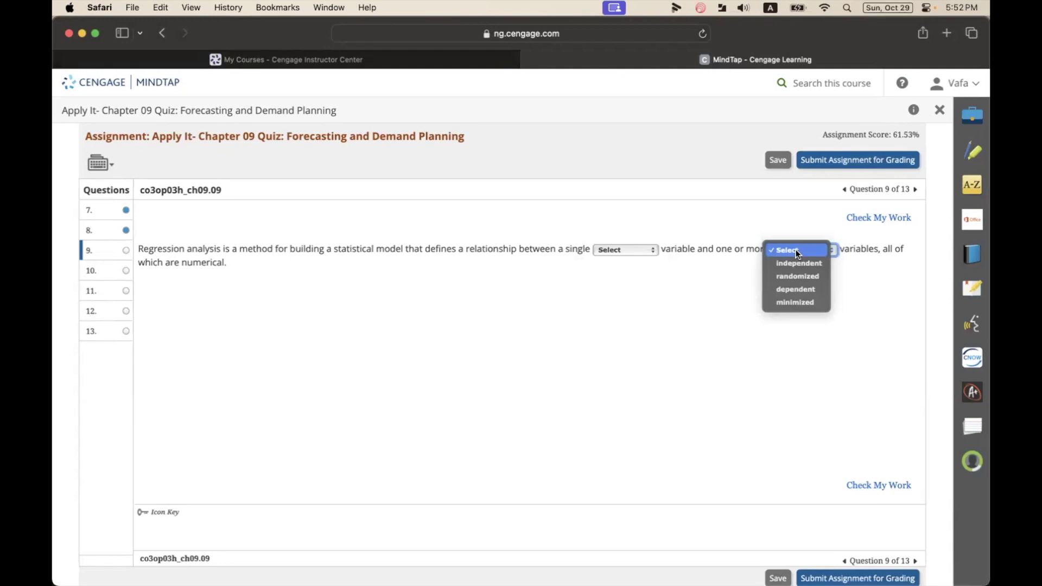
click(819, 249)
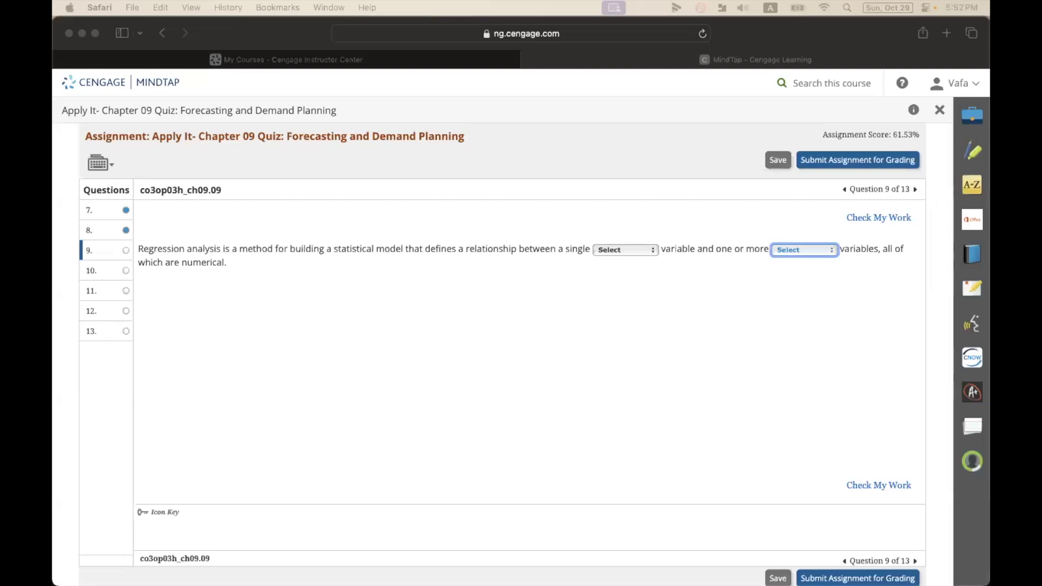
click(647, 249)
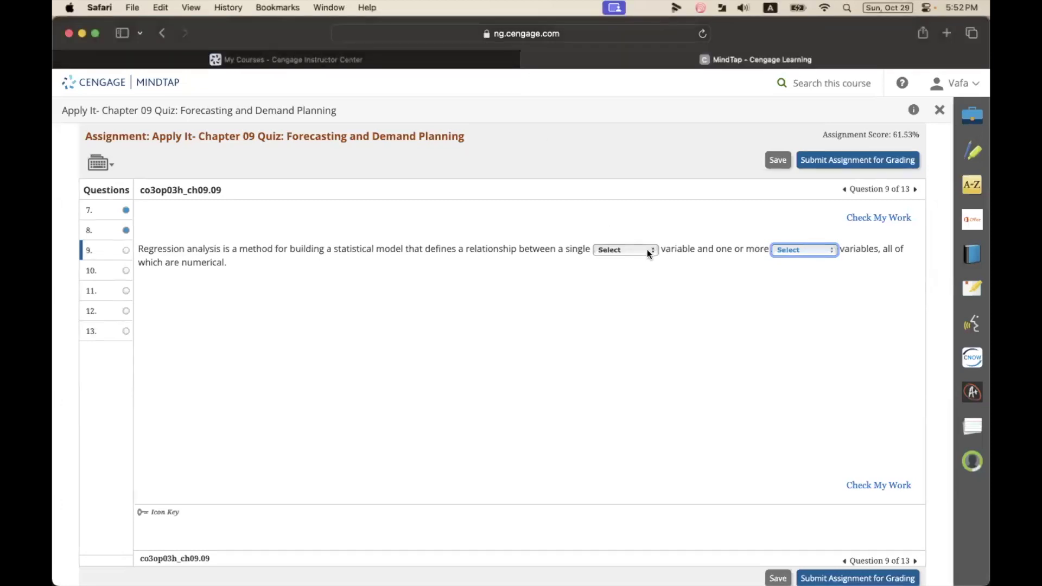
click(647, 249)
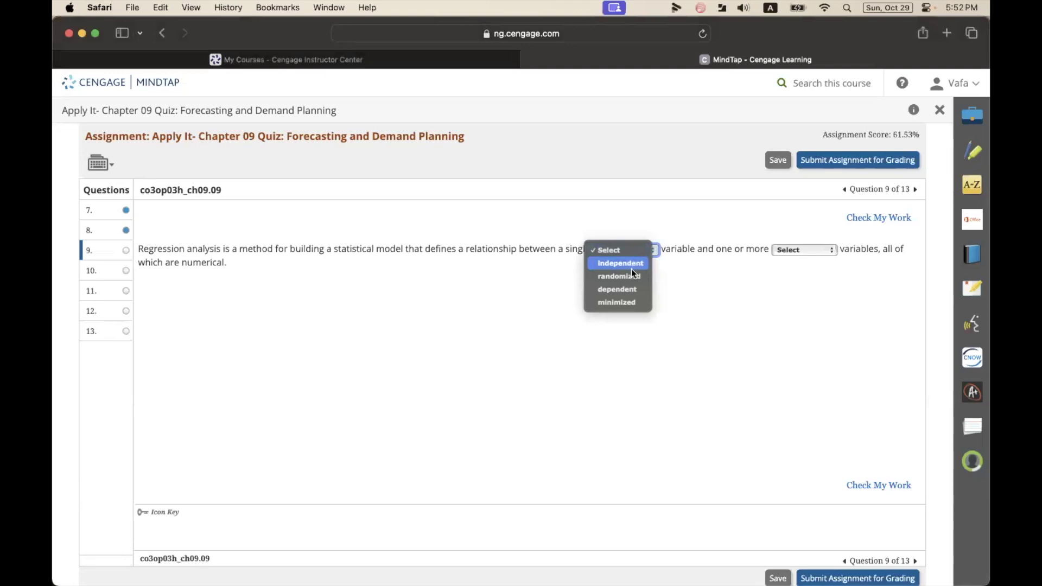
click(631, 290)
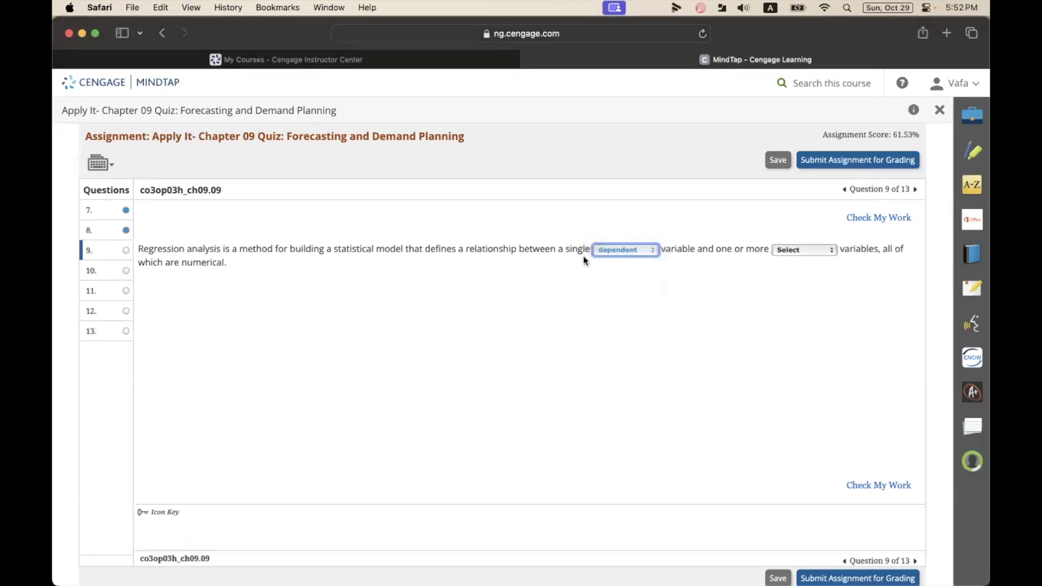
double_click(577, 251)
drag(702, 249, 763, 250)
click(791, 249)
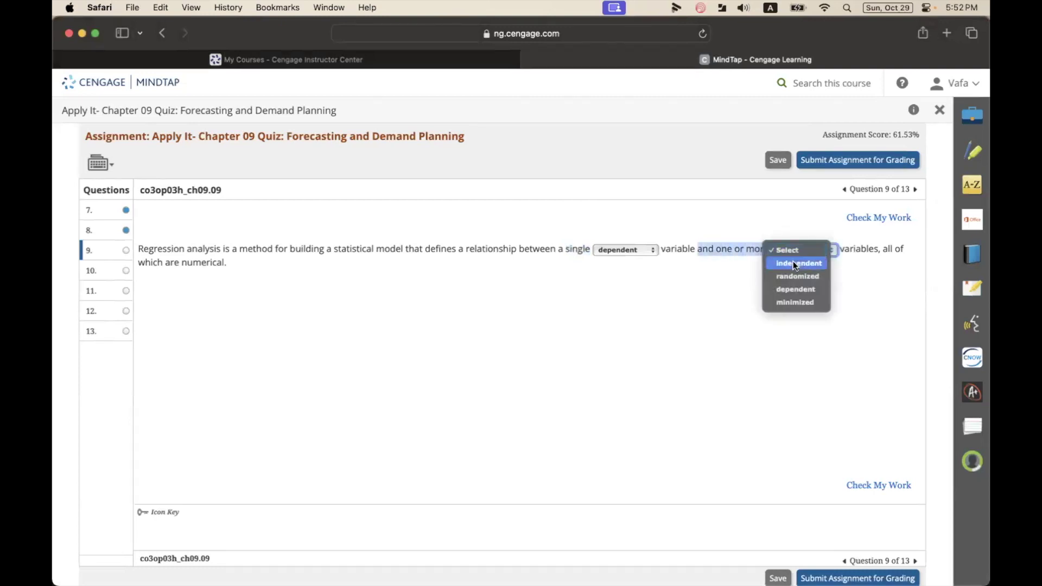
click(793, 265)
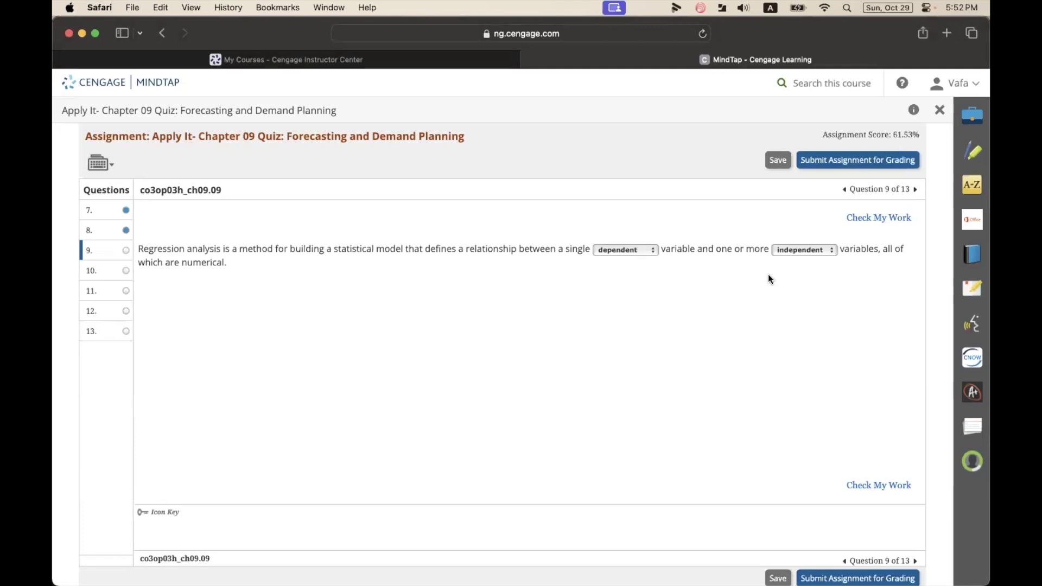
Complete quiz question 10 on least squares with "time-series" for the actual values and "dependent variable" for the estimated values.
click(112, 273)
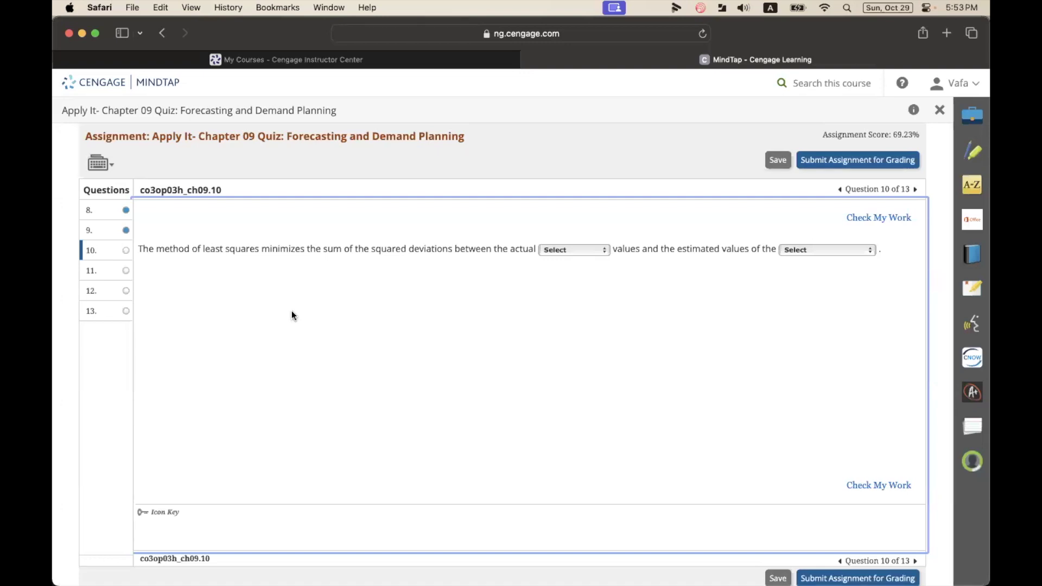
click(591, 250)
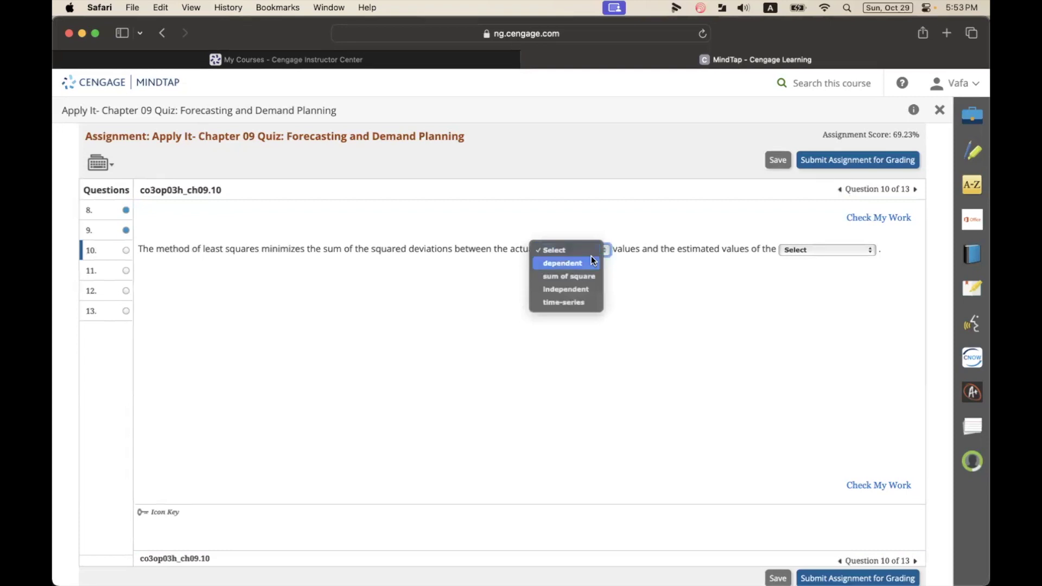
click(644, 249)
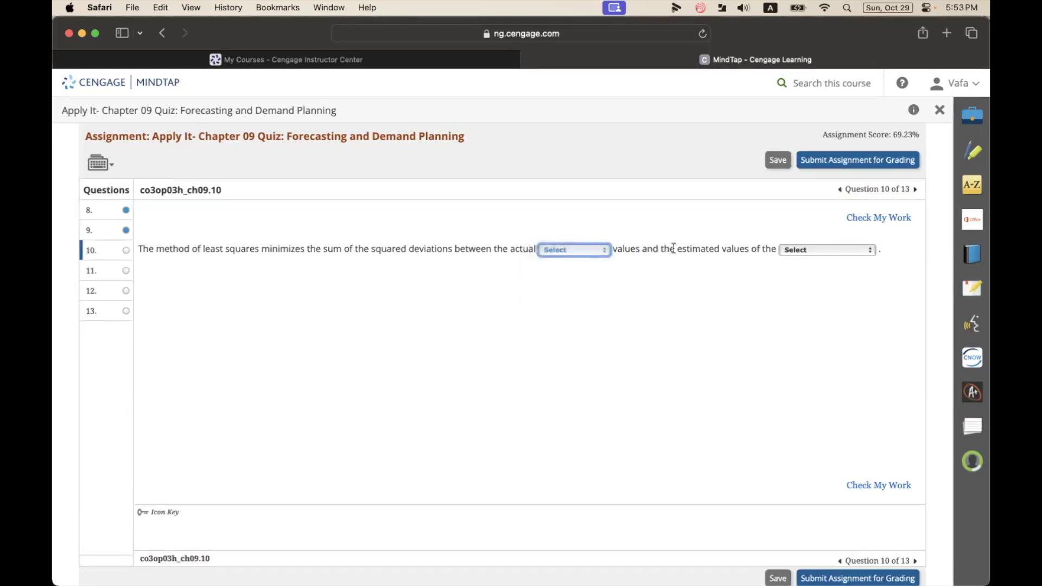
click(806, 249)
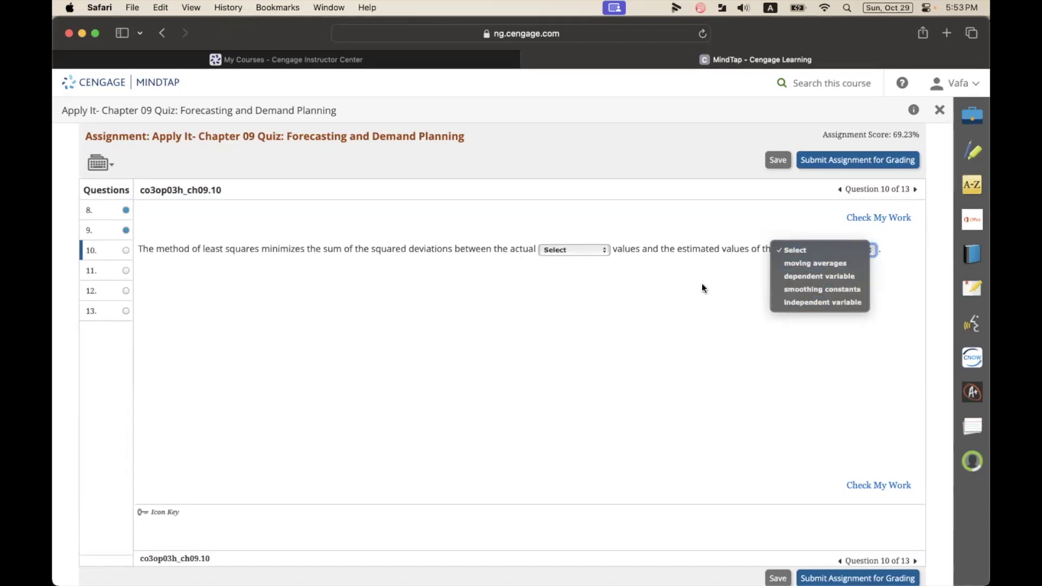
click(568, 251)
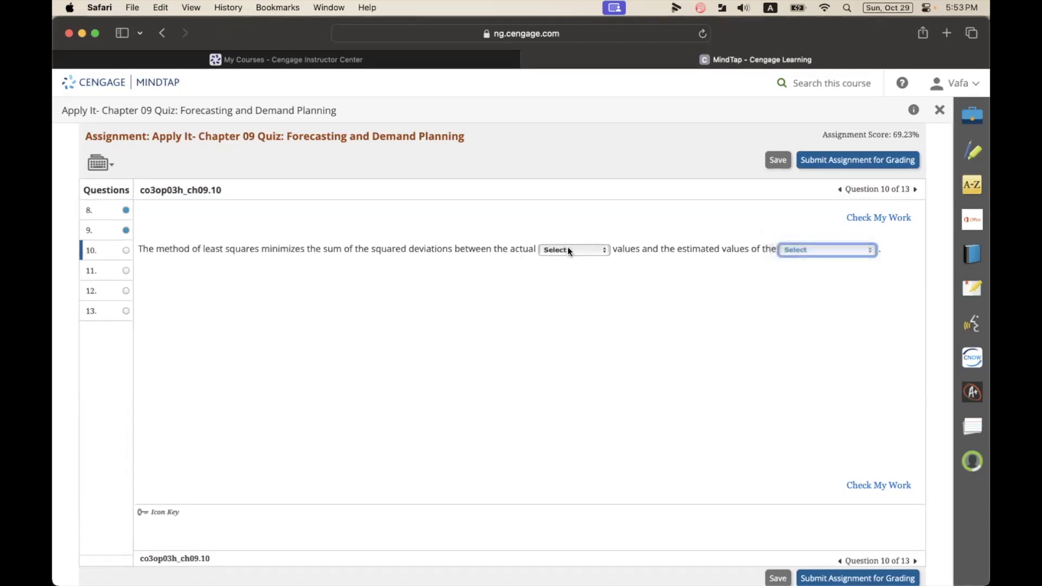
click(569, 250)
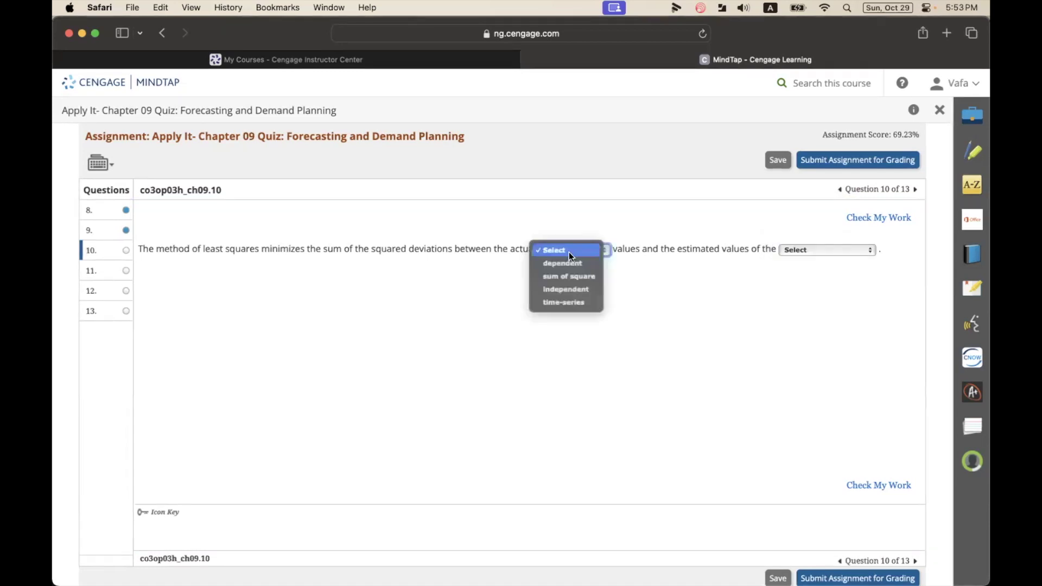
click(579, 302)
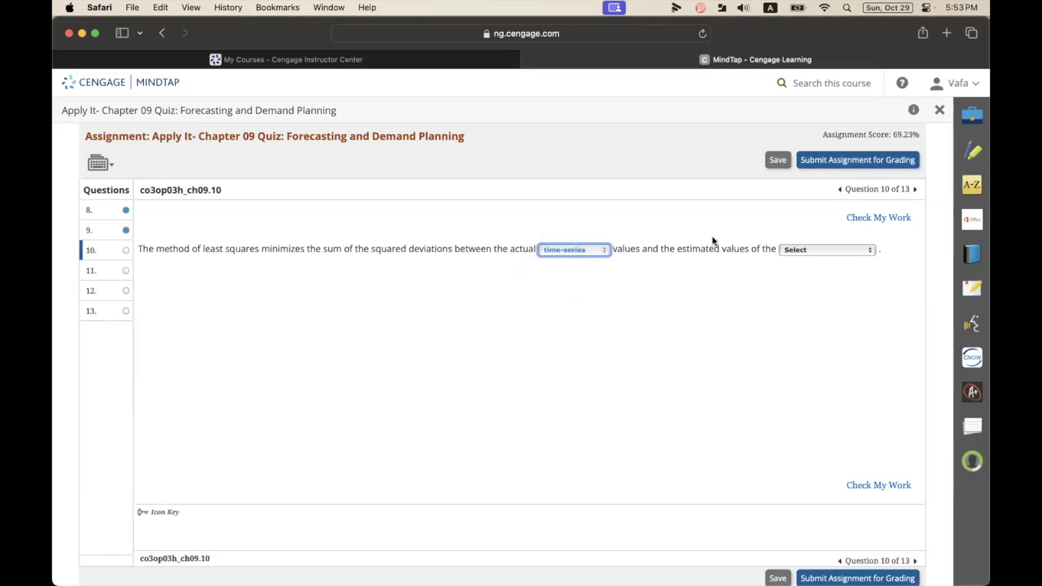
click(828, 249)
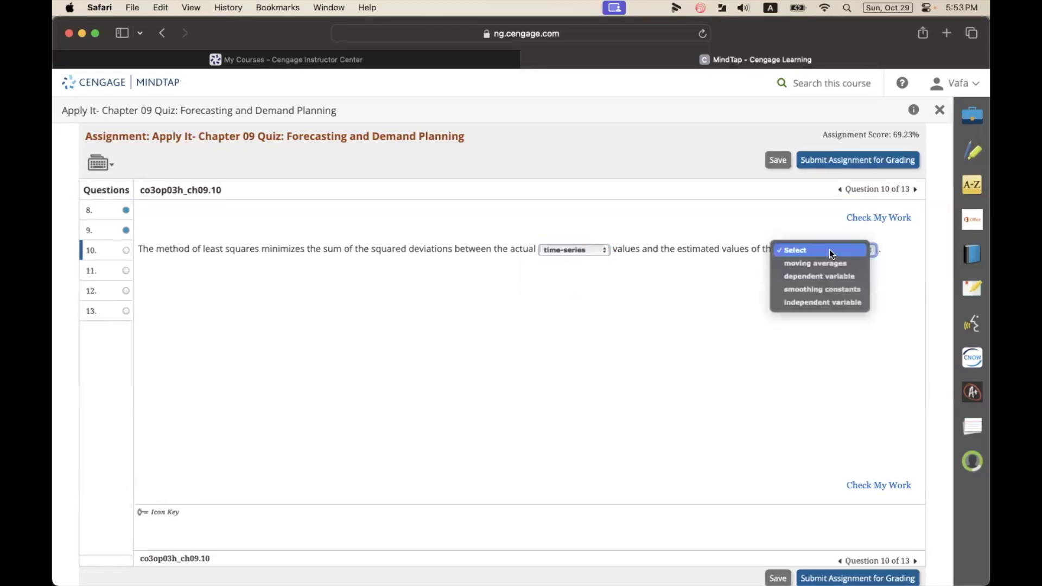
click(816, 277)
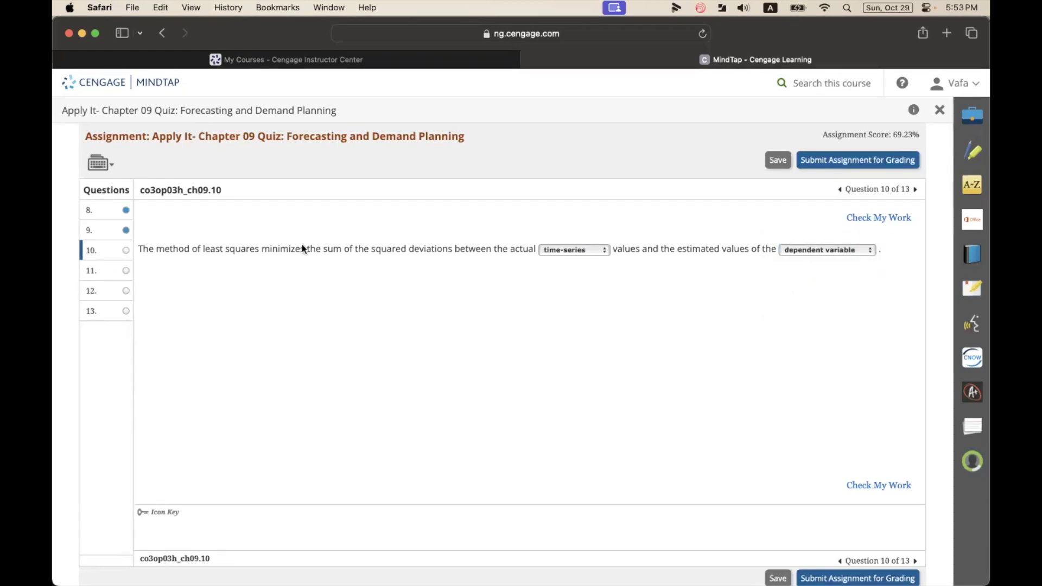
drag(203, 247, 297, 248)
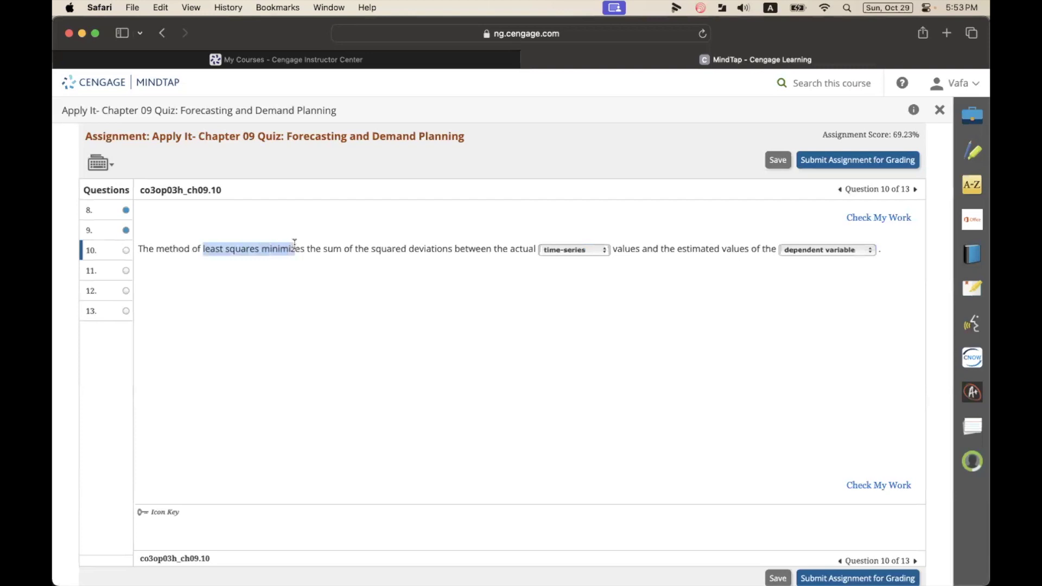
click(402, 248)
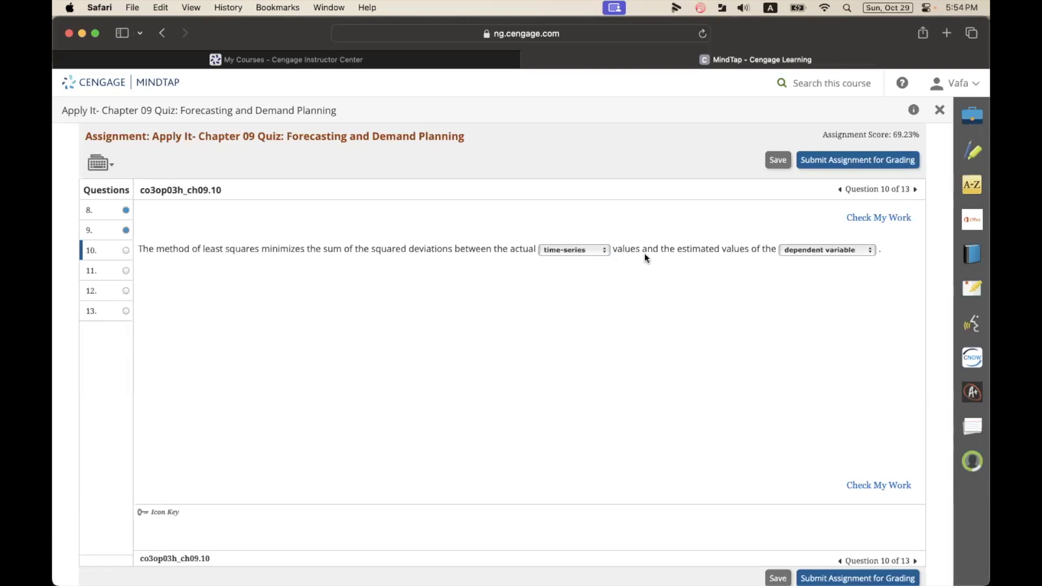
drag(677, 250, 761, 249)
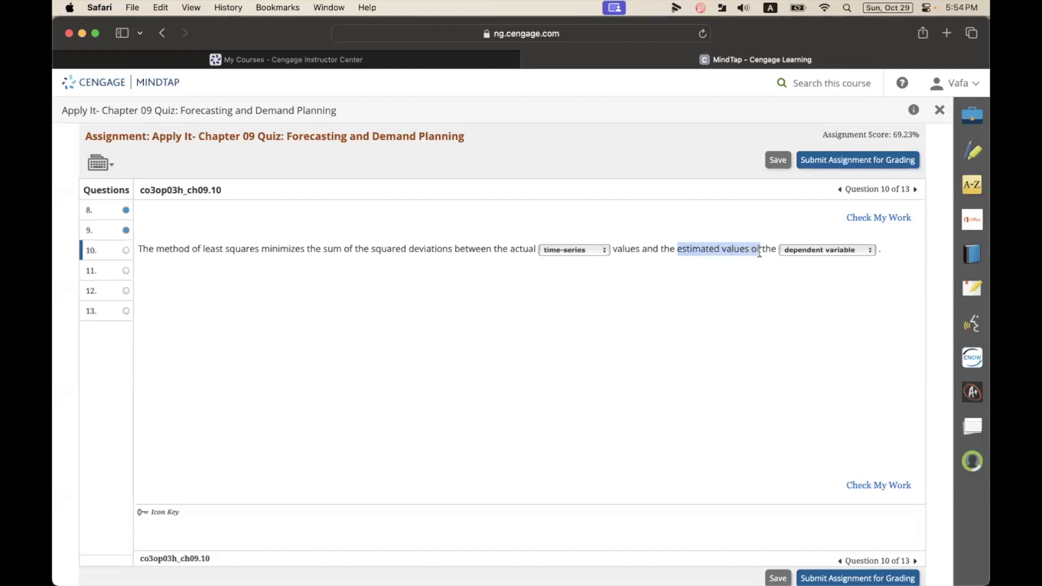
click(774, 273)
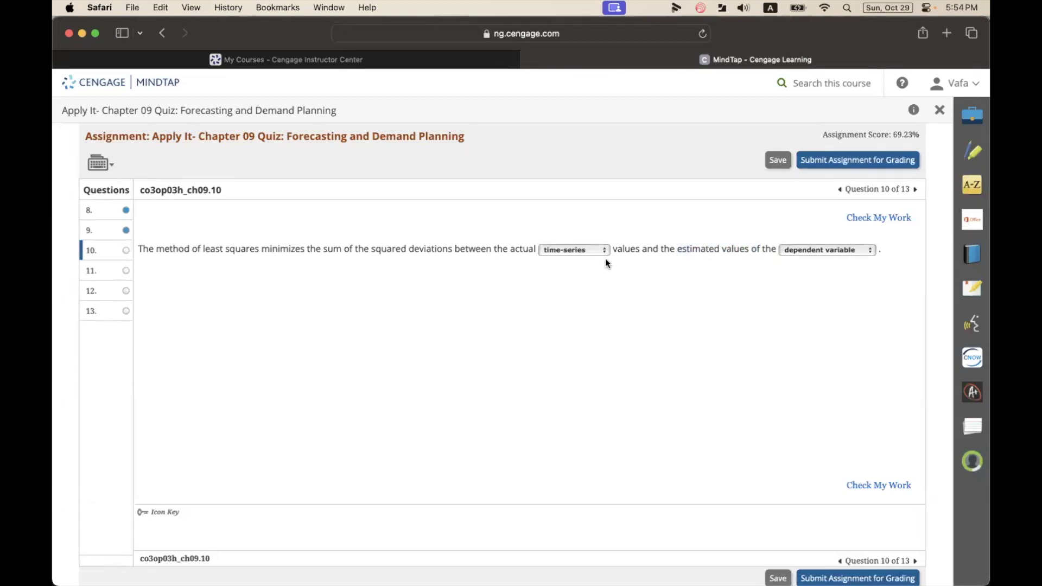
double_click(522, 248)
click(578, 277)
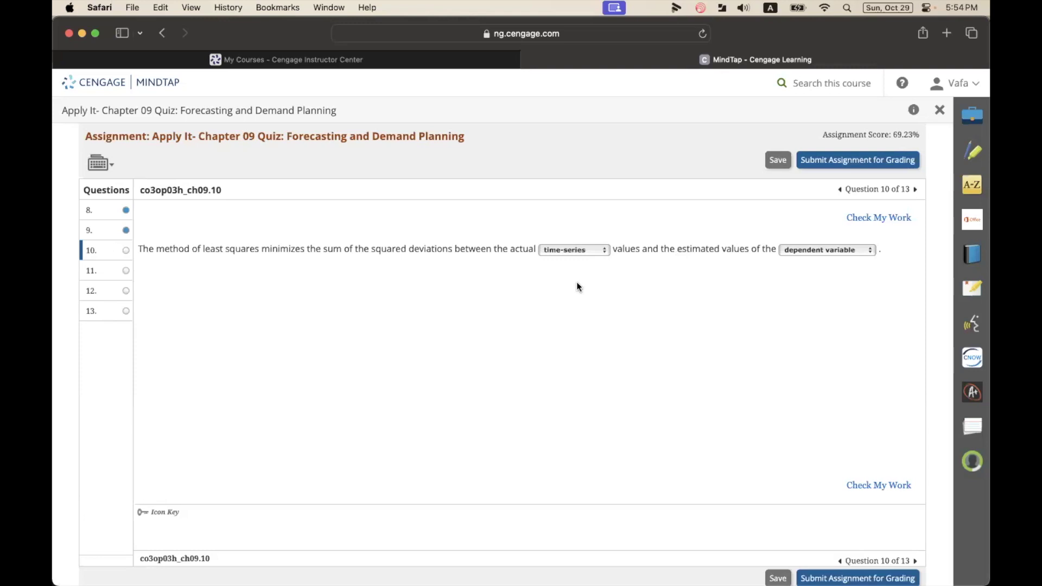
Complete quiz question 11 with "Judgmental" for forecasting based on opinions and expertise and "grassroots" for asking those close to the end consumer.
click(93, 271)
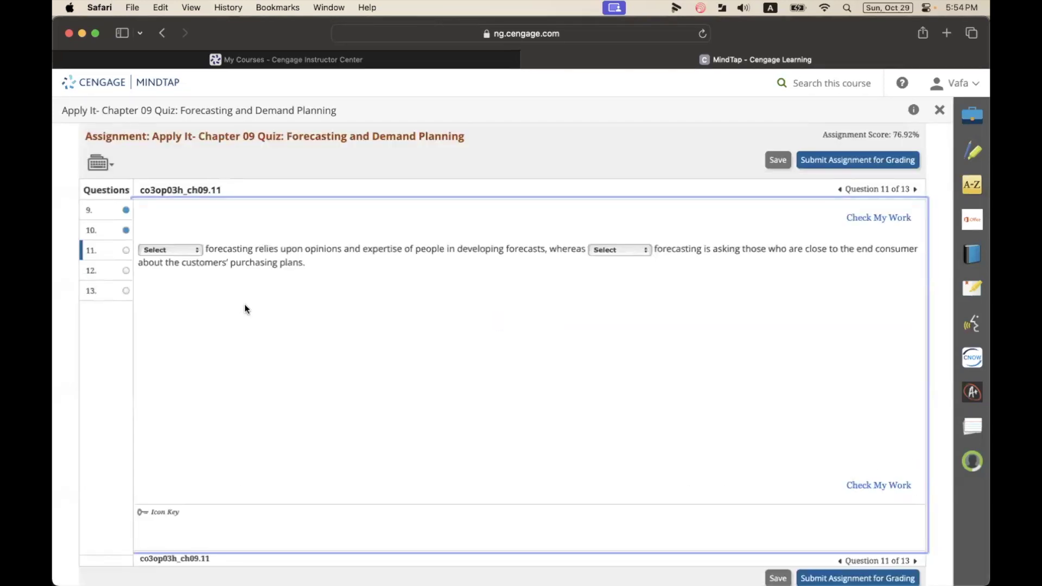
click(190, 249)
click(190, 249)
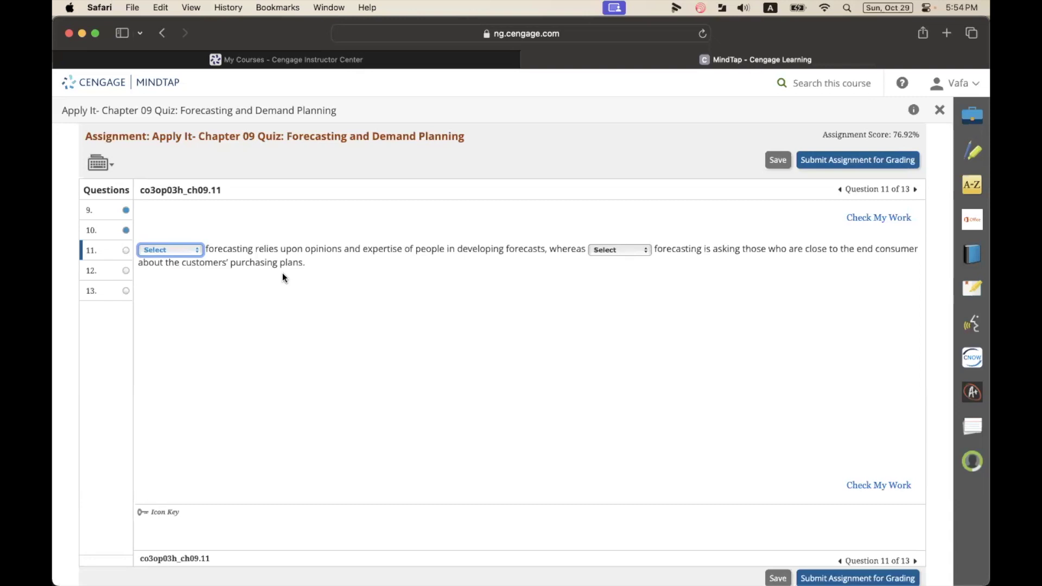
click(194, 249)
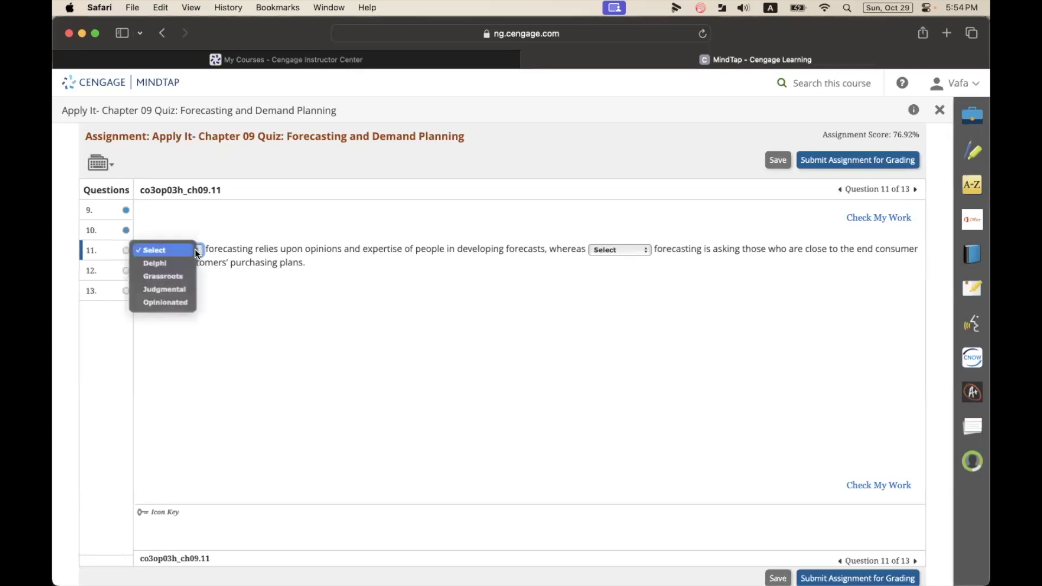
click(183, 288)
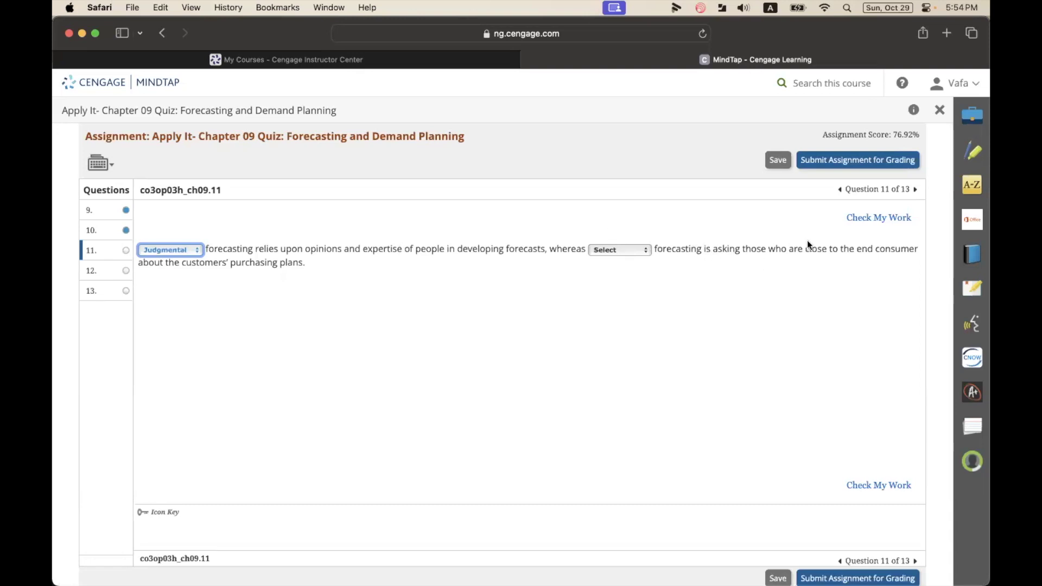
drag(798, 248, 875, 247)
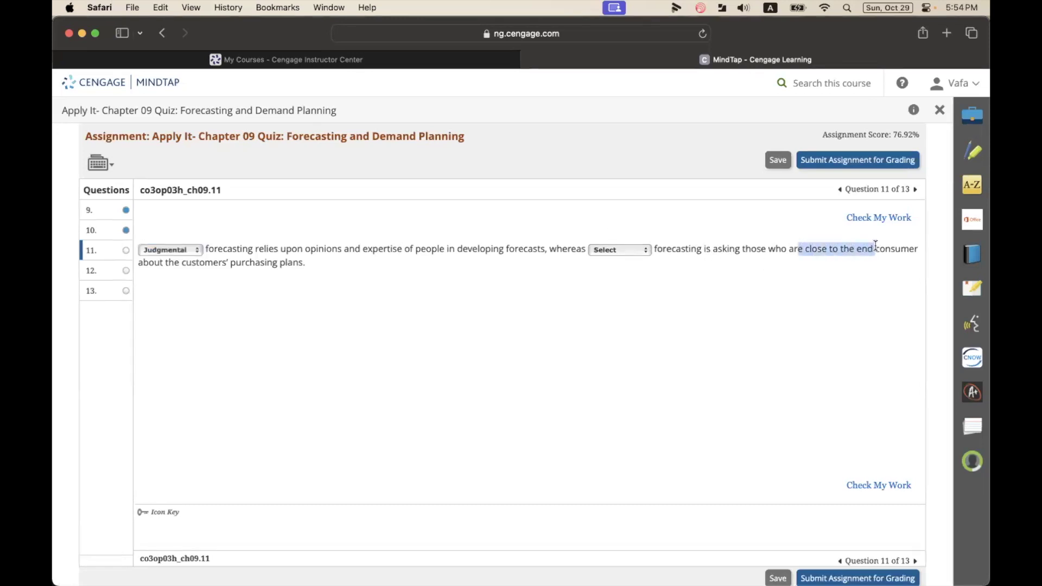
click(644, 249)
click(627, 276)
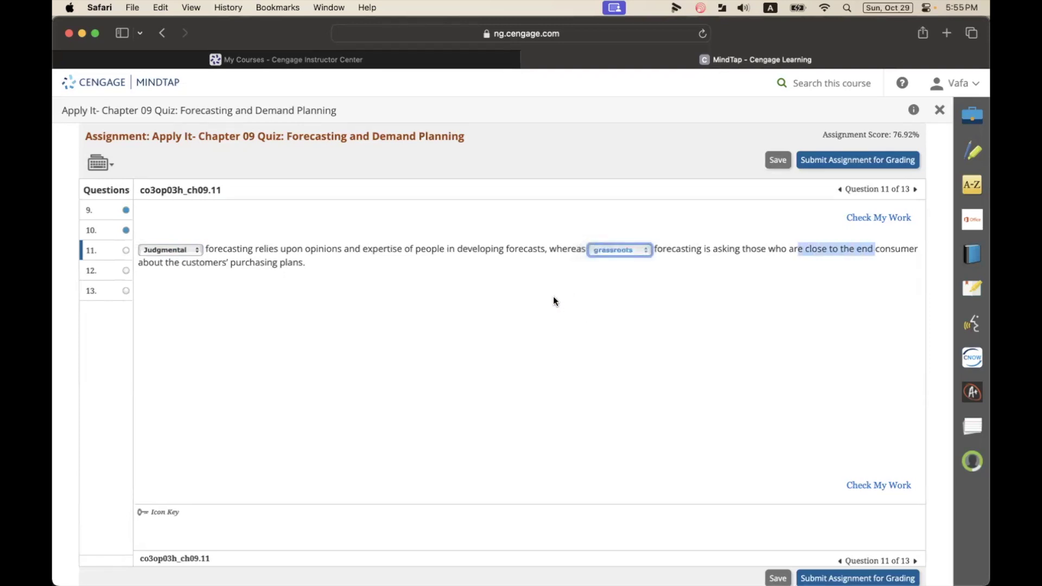
click(552, 295)
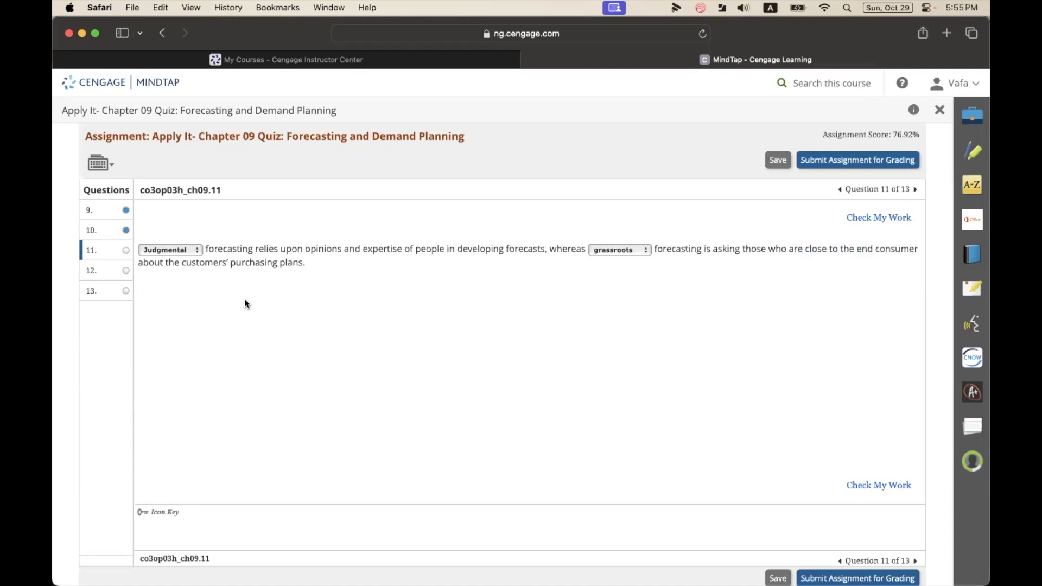
Complete quiz question 12 on forecast monitoring with "tracking signal" for the method and "mean absolute deviation" for the divisor.
click(91, 270)
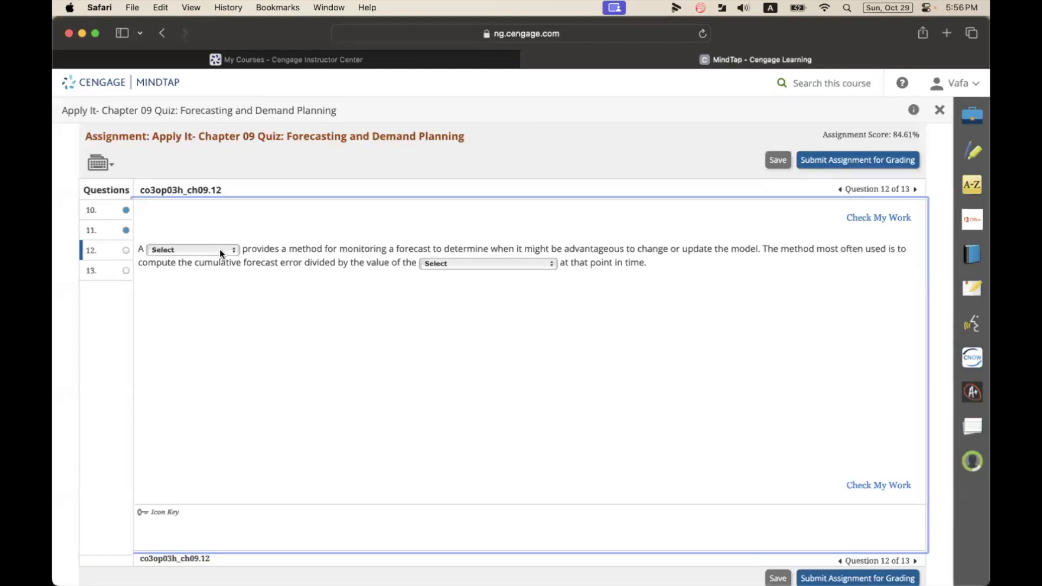
drag(642, 248, 759, 249)
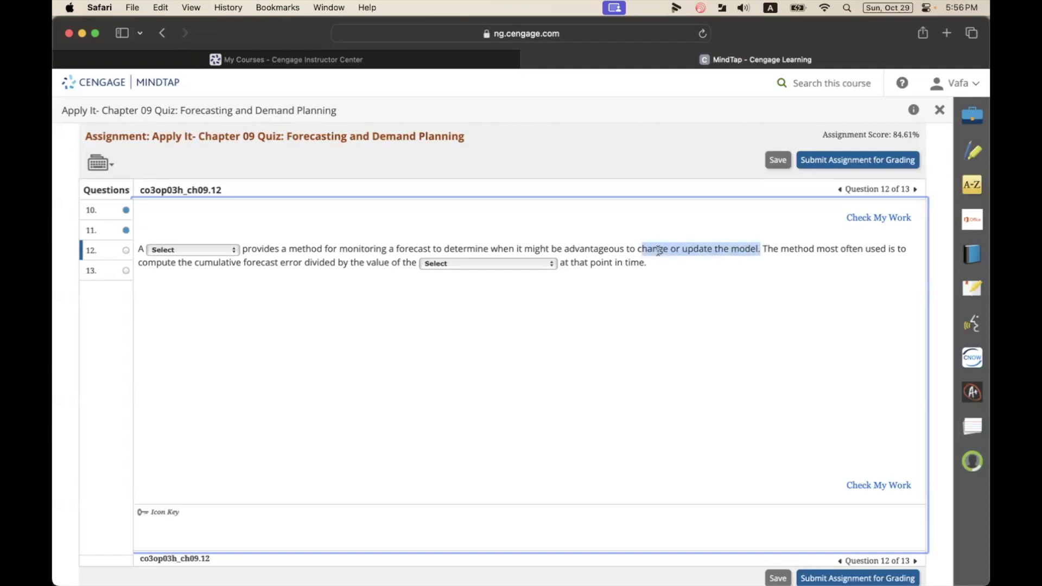
click(693, 248)
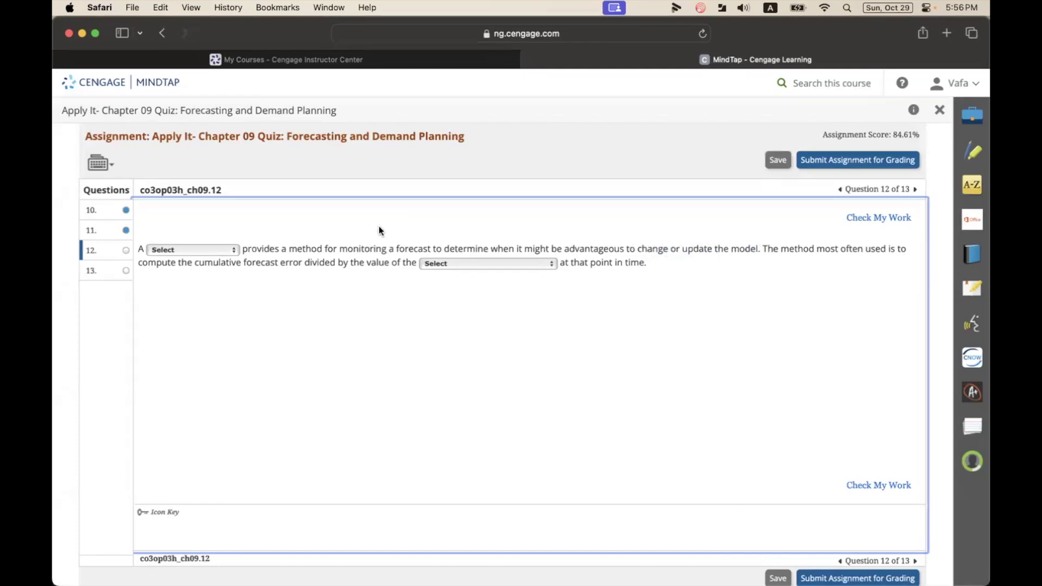
click(236, 250)
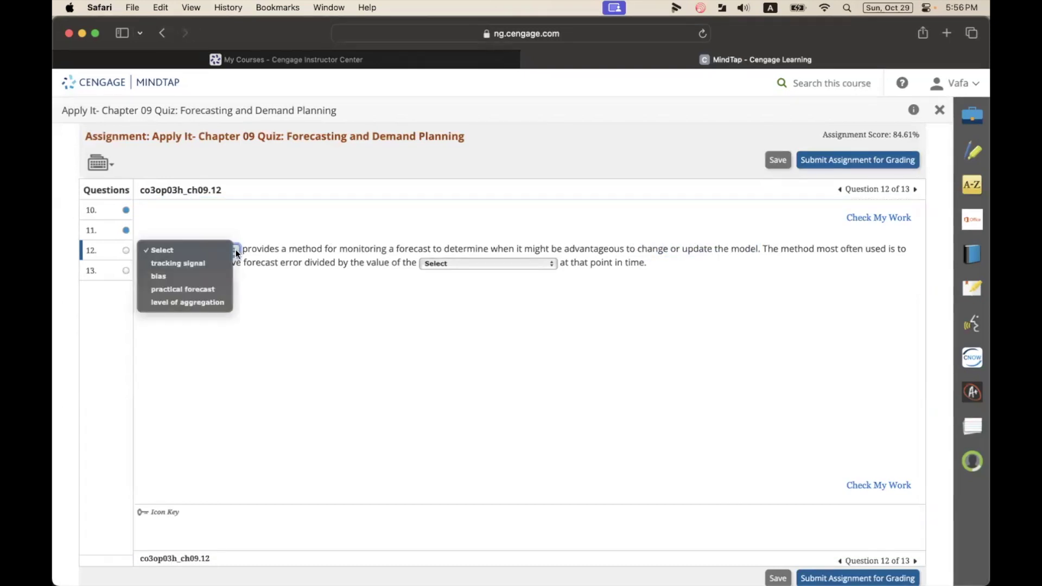
click(197, 261)
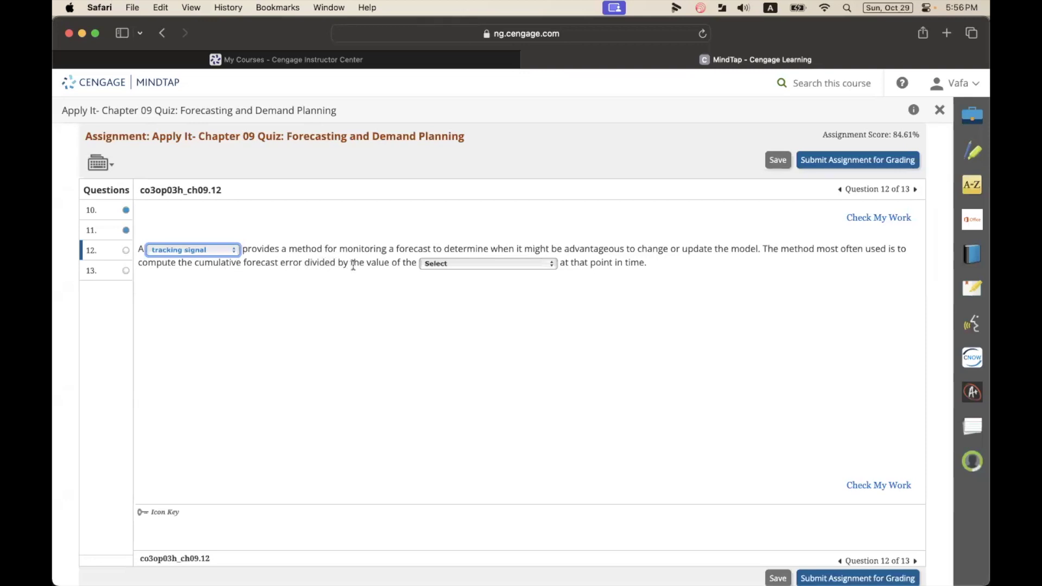
click(480, 263)
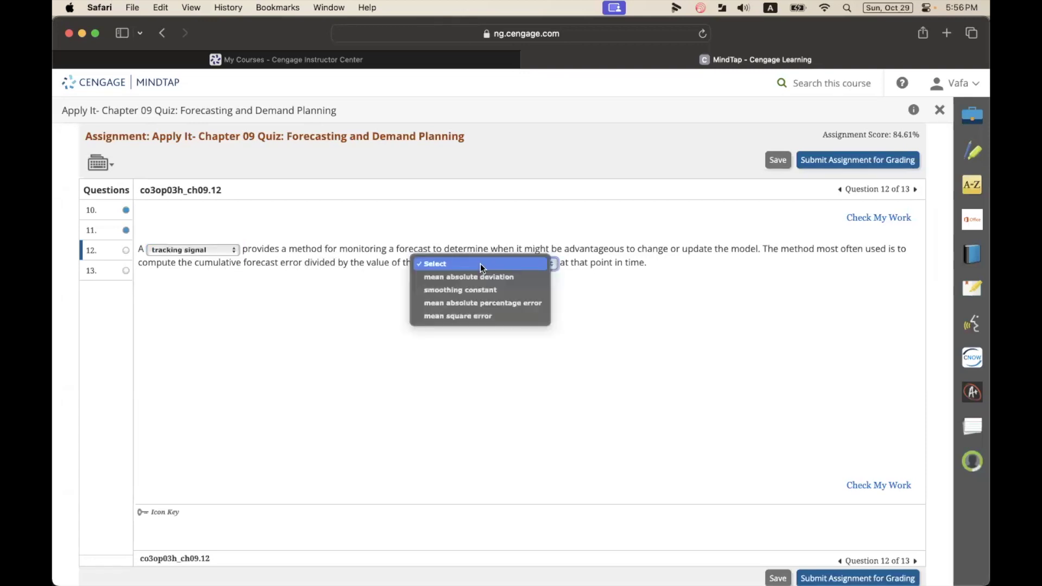
click(480, 275)
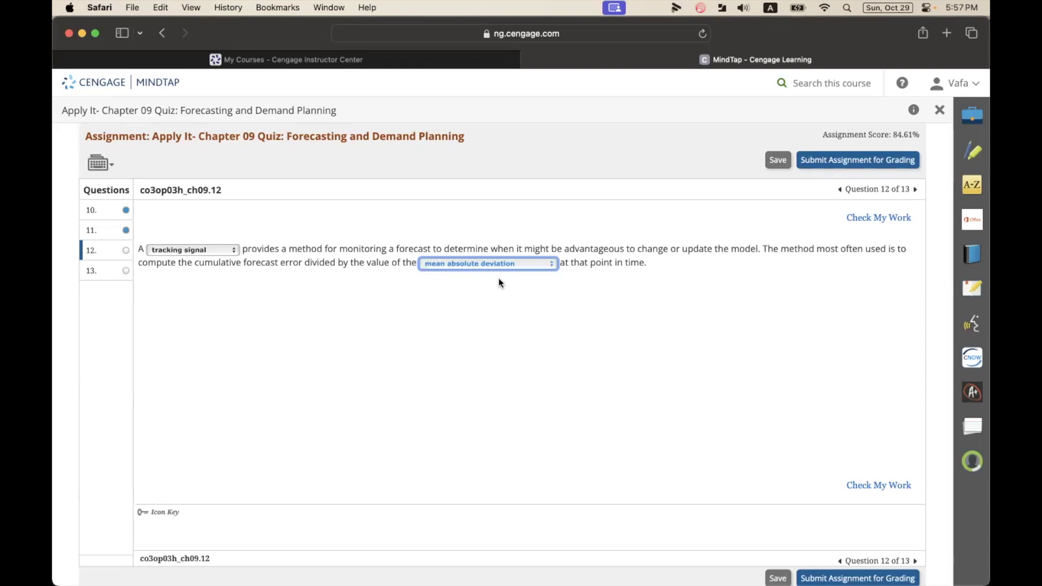
Go to quiz question 13 and review the answer options for what is not one of the Ten Practical Principles of Forecasting.
click(105, 281)
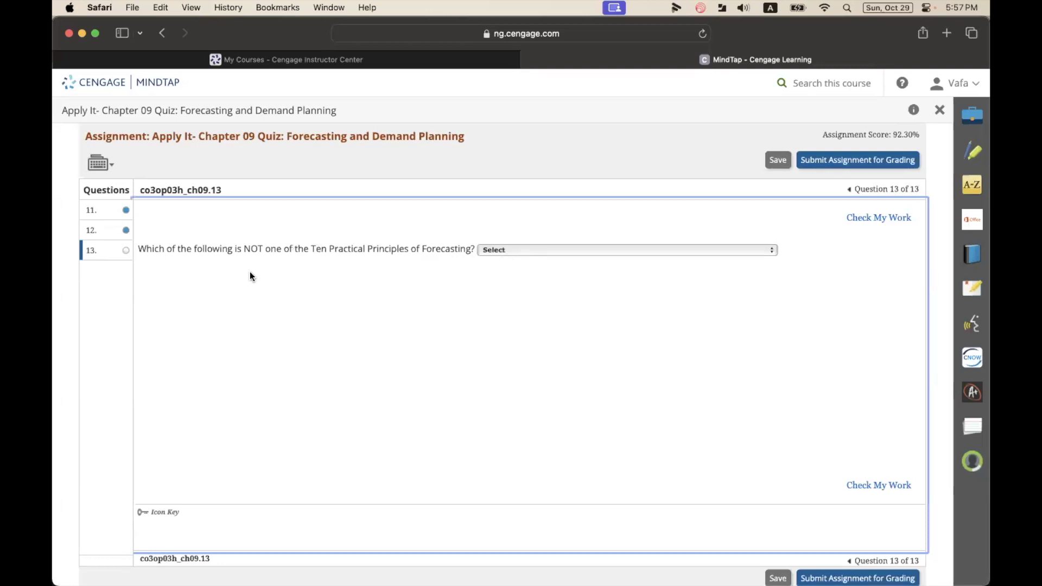
click(576, 250)
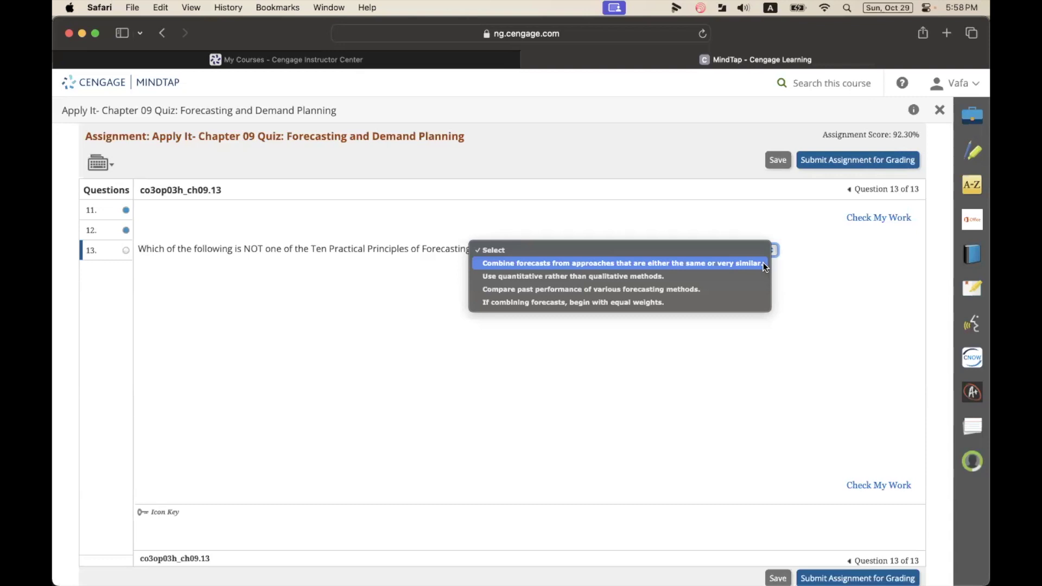
click(805, 314)
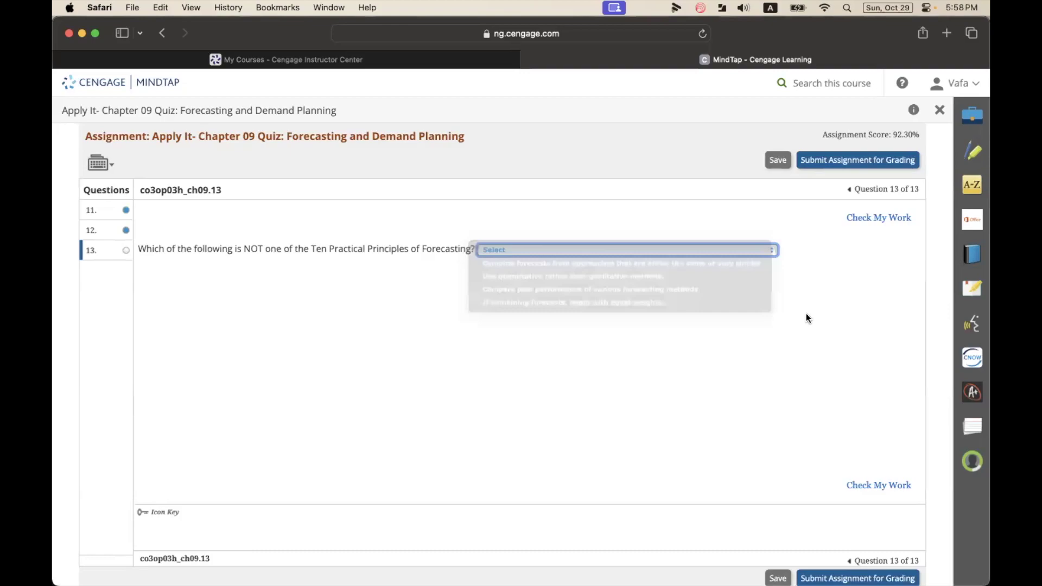